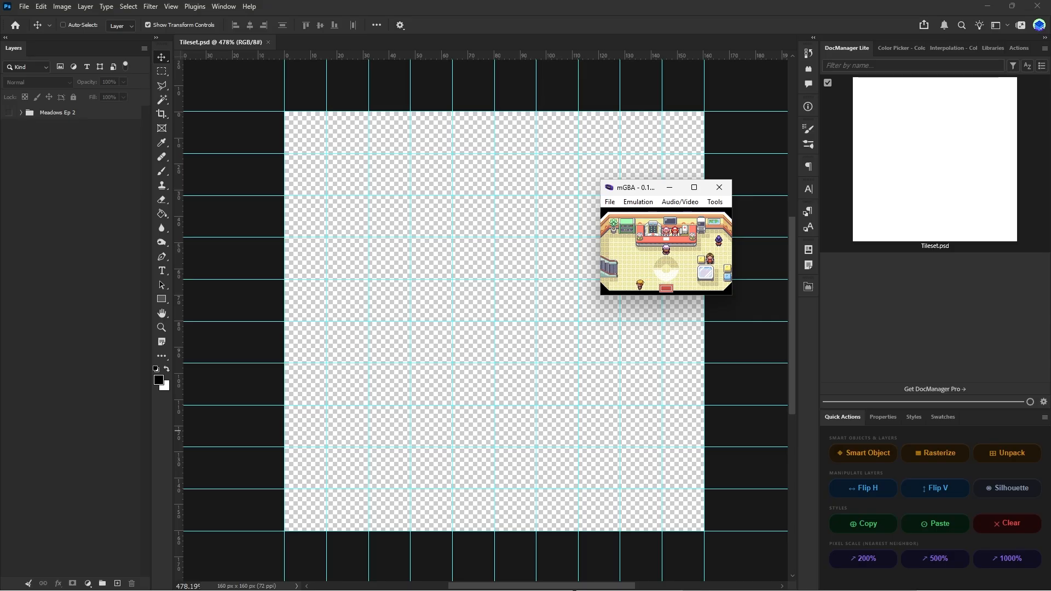
- Take a screenshot of the Pokémon Center room in the mGBA emulator
{"action": "key", "text": "Up"}
{"action": "left_click", "coordinate": [680, 202]}
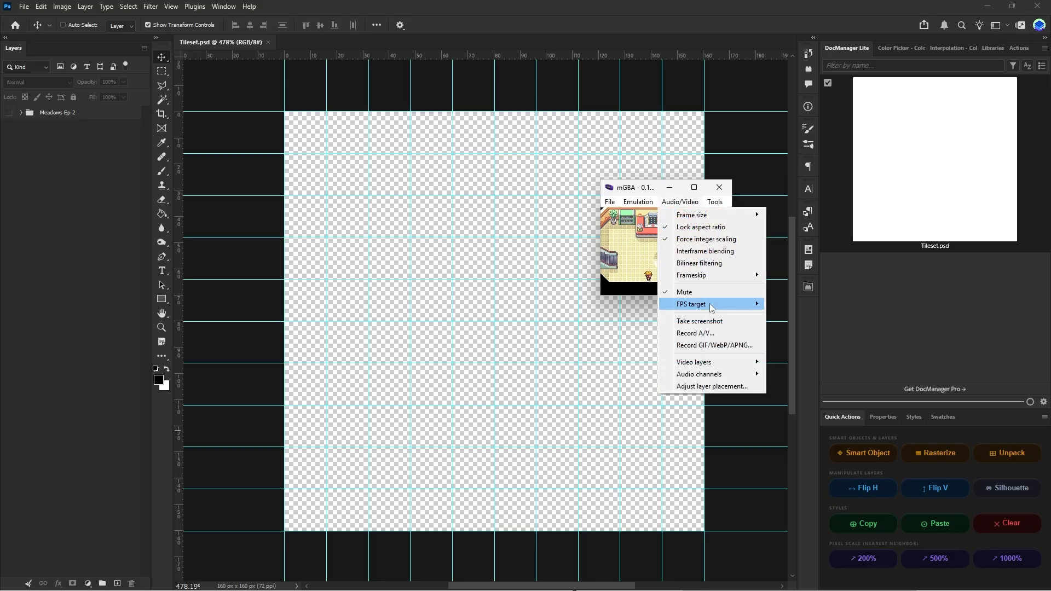
{"action": "left_click", "coordinate": [709, 322]}
{"action": "key", "text": "Up"}
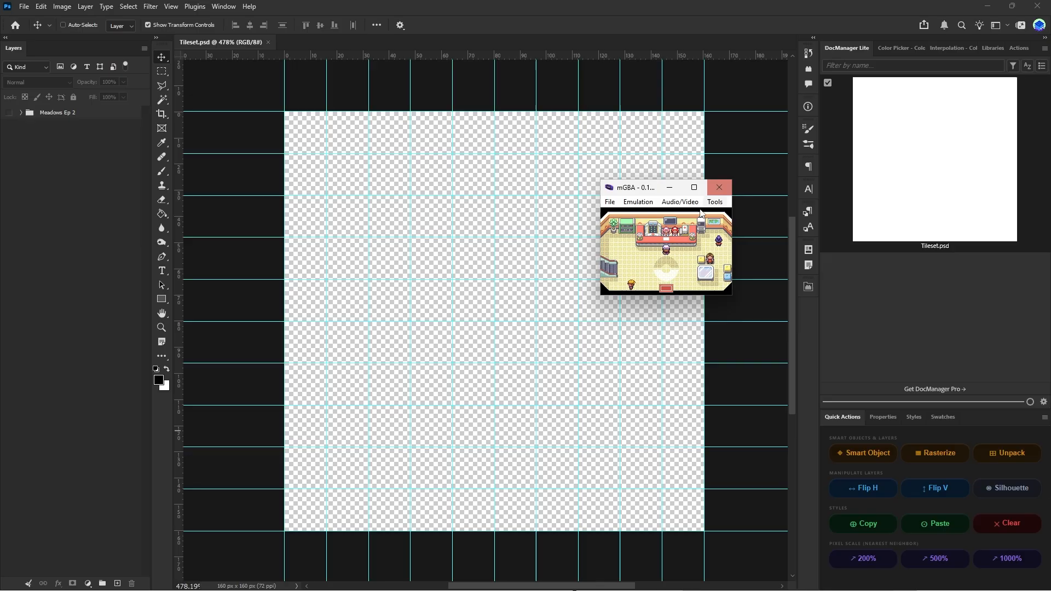
- Open the game's Pokédex and bring up the numerical Pokémon list
{"action": "key", "text": "x"}
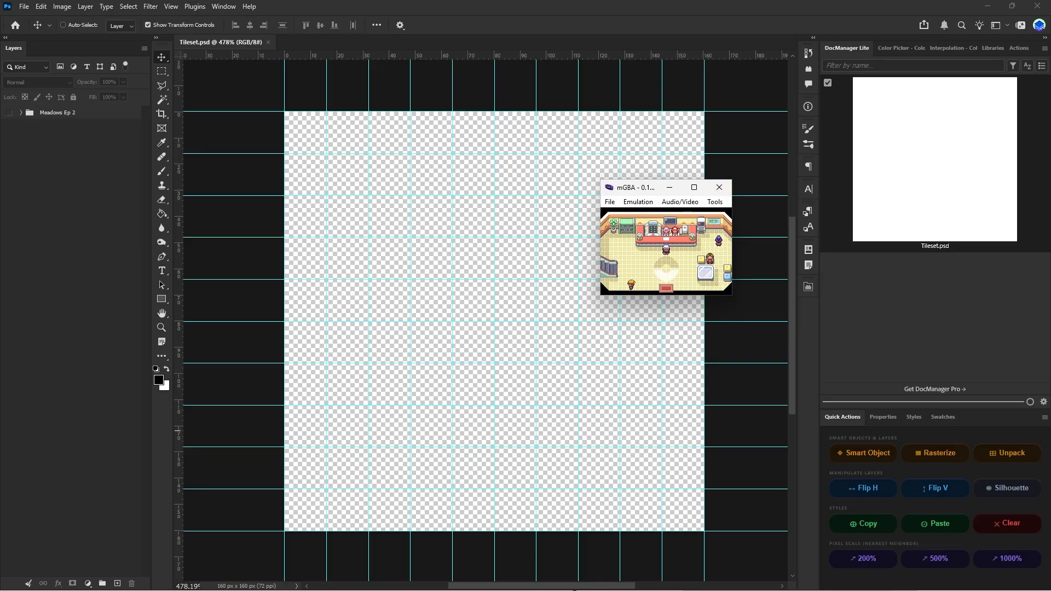
{"action": "key", "text": "x"}
{"action": "key", "text": "Return"}
{"action": "key", "text": "Down"}
{"action": "key", "text": "x"}
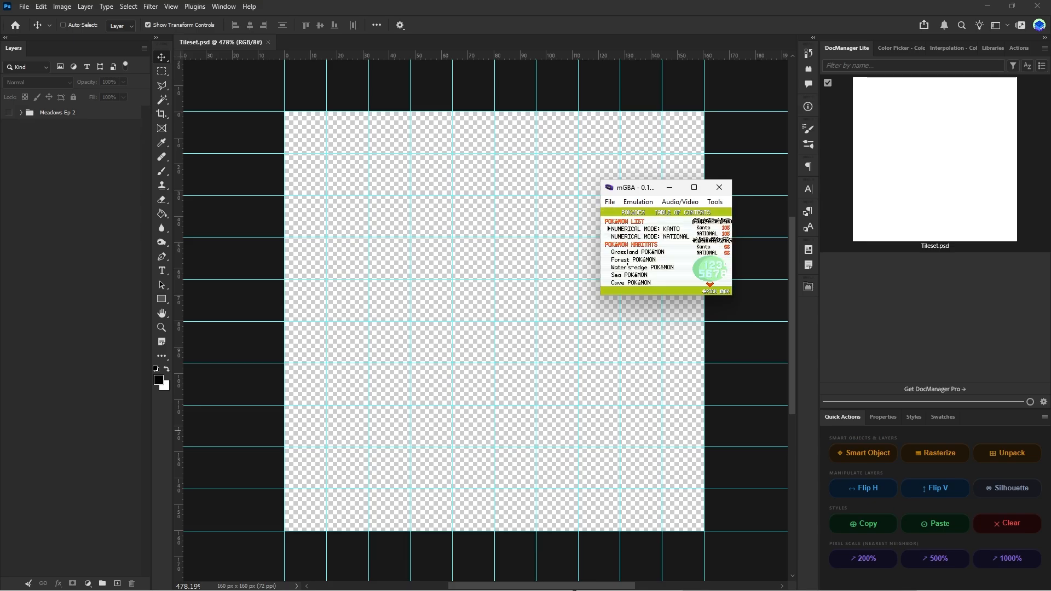
{"action": "key", "text": "x"}
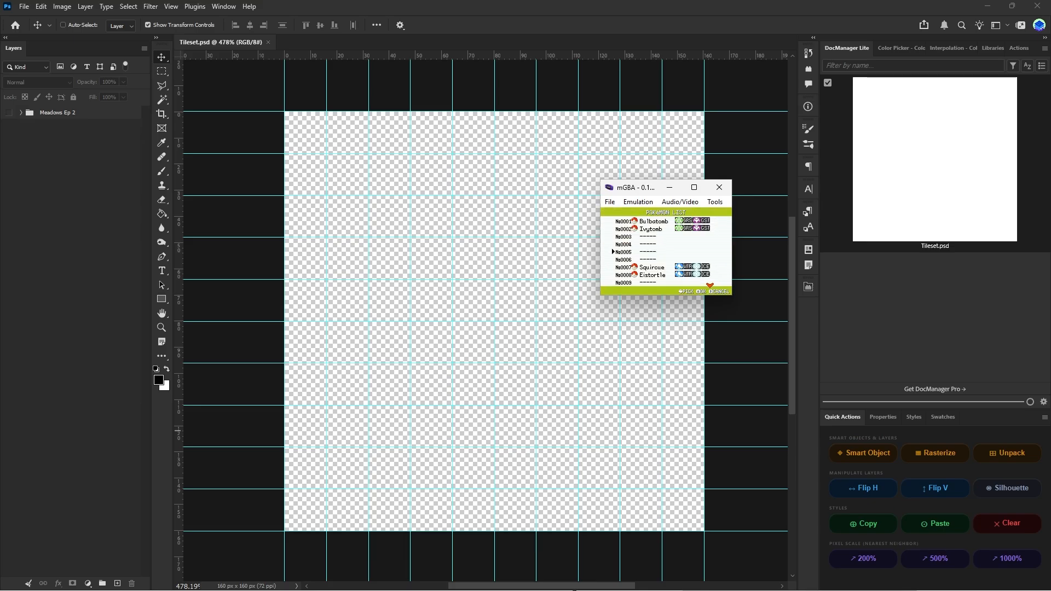
- Move down the numerical Pokémon list and open the Sealkuna entry
{"action": "key", "text": "Down"}
{"action": "key", "text": "Down"}
{"action": "key", "text": "Down"}
{"action": "key", "text": "Down"}
{"action": "key", "text": "Down"}
{"action": "key", "text": "Down"}
{"action": "key", "text": "Down"}
{"action": "key", "text": "Down"}
{"action": "key", "text": "Down"}
{"action": "key", "text": "x"}
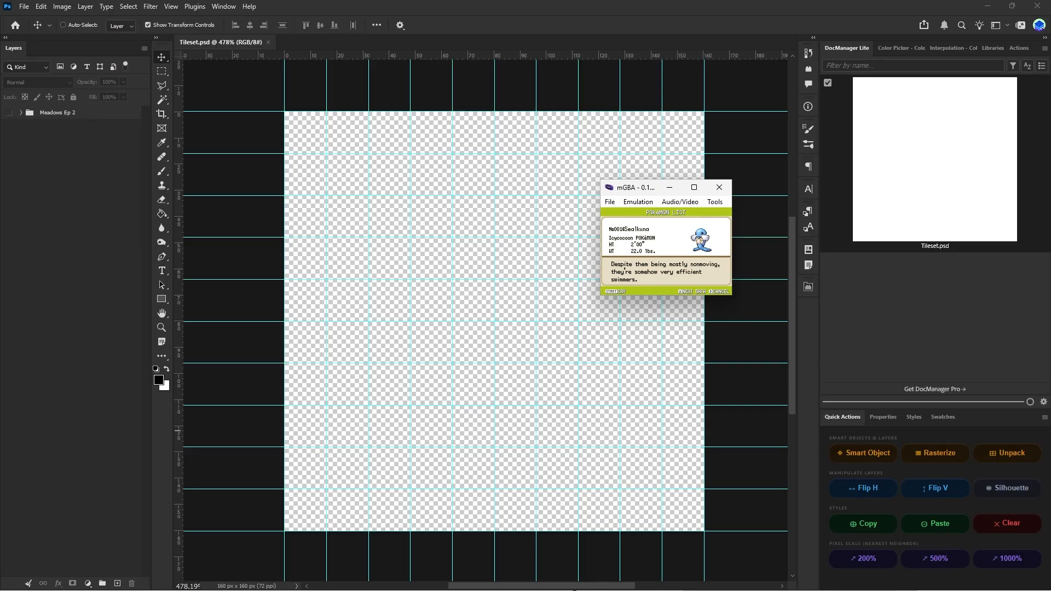
- Browse forward through the Pokédex entries as far as Capsiggy
{"action": "key", "text": "Down"}
{"action": "key", "text": "Down"}
{"action": "key", "text": "Down"}
{"action": "key", "text": "Down"}
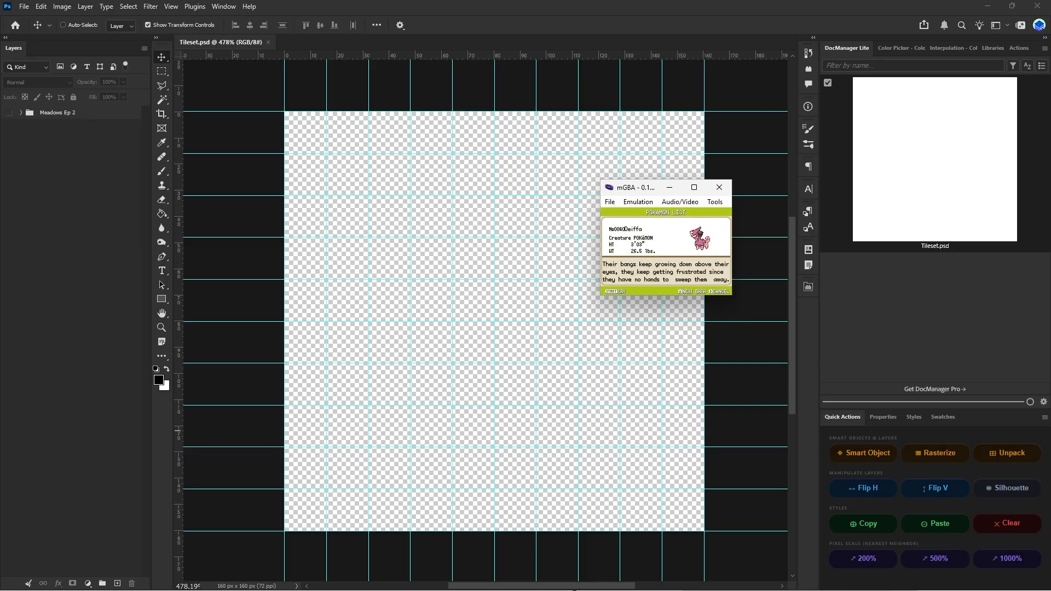
{"action": "key", "text": "Down"}
{"action": "key", "text": "Down"}
{"action": "key", "text": "Down"}
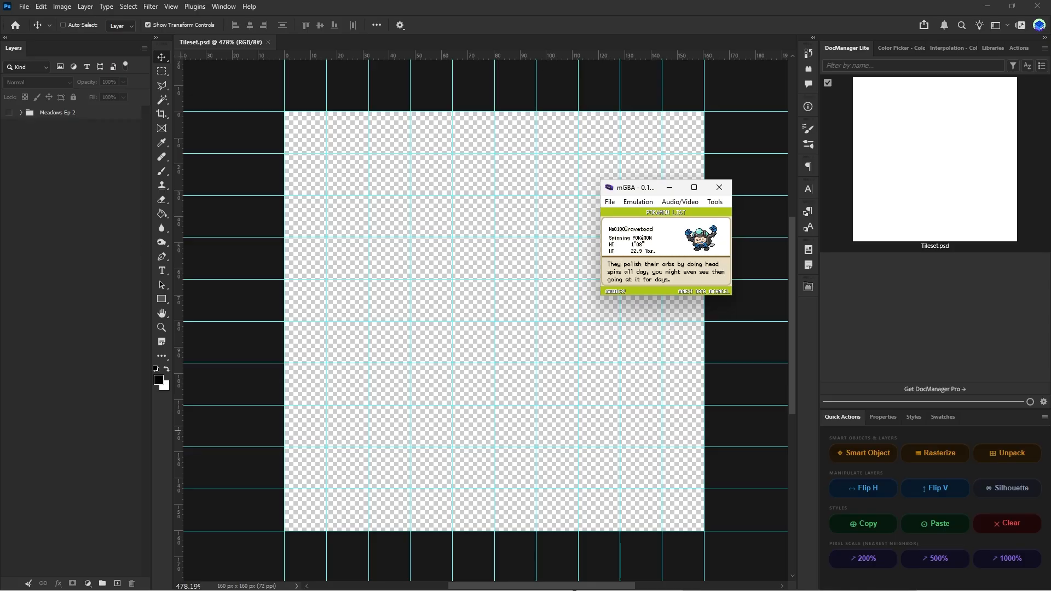
{"action": "key", "text": "Down"}
{"action": "key", "text": "Down"}
{"action": "key", "text": "Down"}
{"action": "key", "text": "Down"}
{"action": "key", "text": "Down"}
{"action": "key", "text": "Down"}
{"action": "key", "text": "Down"}
{"action": "key", "text": "Down"}
{"action": "key", "text": "Down"}
{"action": "key", "text": "Down"}
{"action": "key", "text": "Down"}
{"action": "key", "text": "Down"}
{"action": "key", "text": "Down"}
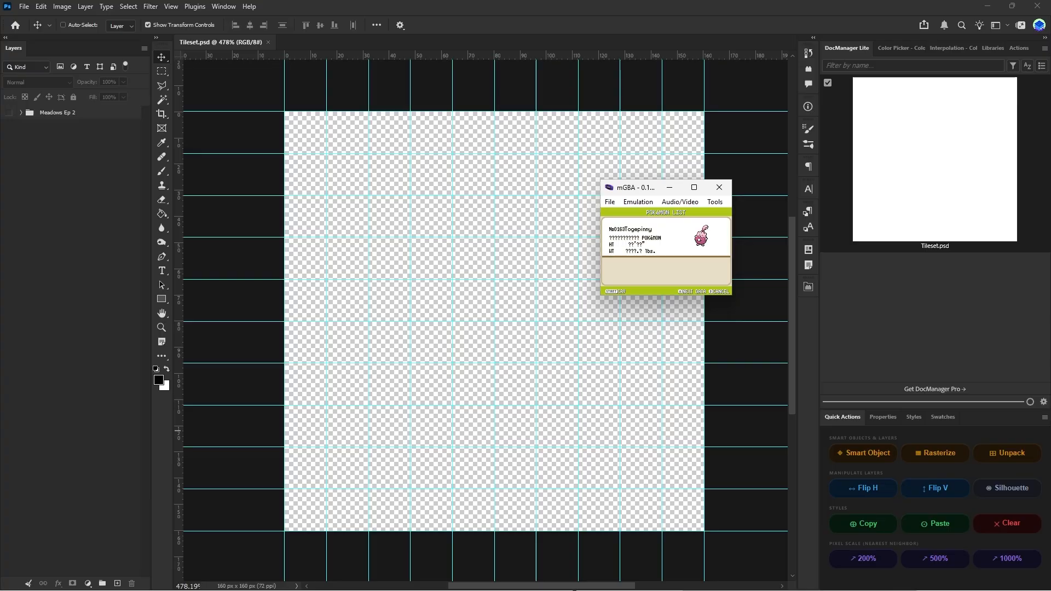
{"action": "key", "text": "Down"}
{"action": "key", "text": "Down"}
{"action": "key", "text": "Down"}
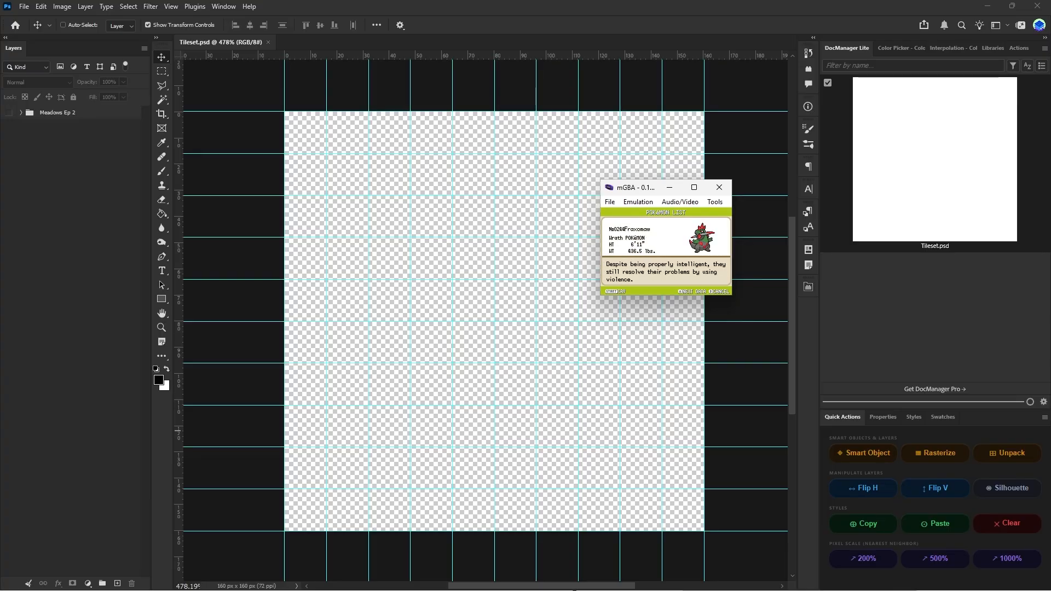
{"action": "key", "text": "Down"}
{"action": "key", "text": "Down"}
{"action": "key", "text": "Down"}
{"action": "key", "text": "Down"}
{"action": "key", "text": "Down"}
{"action": "key", "text": "Down"}
{"action": "key", "text": "Down"}
{"action": "key", "text": "Down"}
{"action": "key", "text": "Down"}
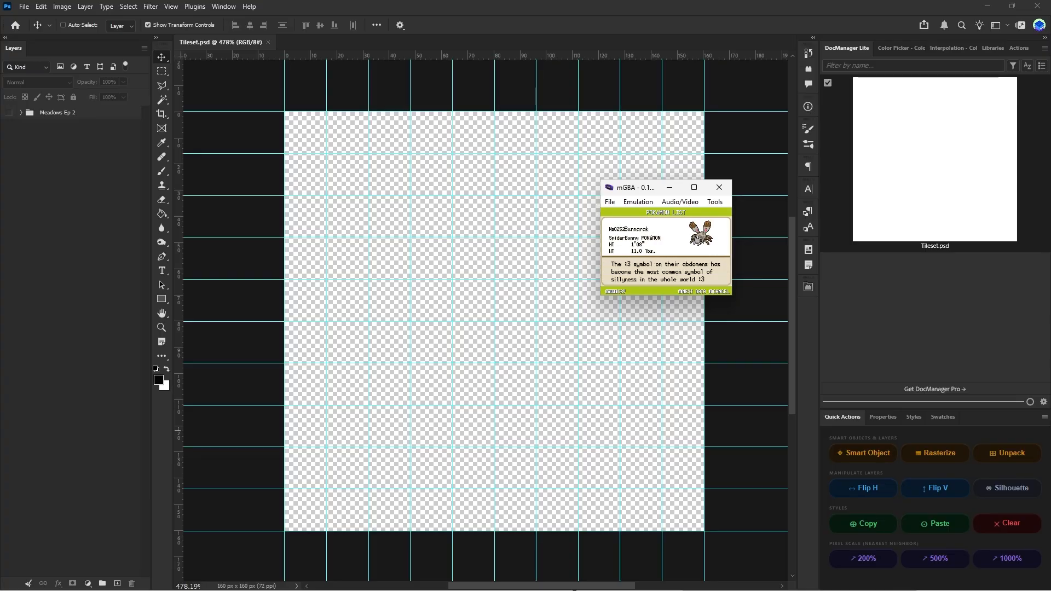
{"action": "key", "text": "Up"}
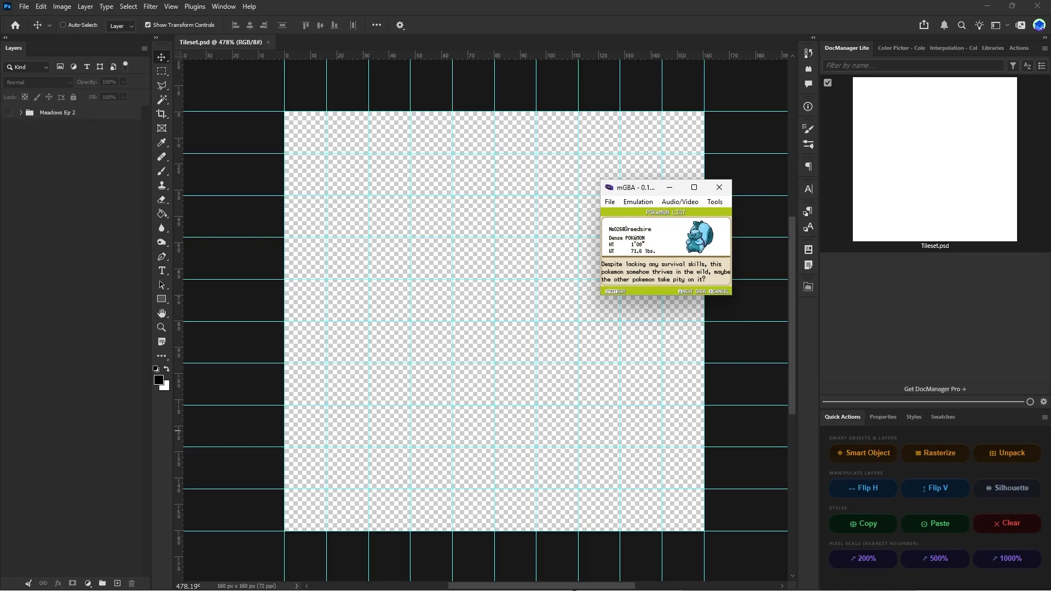
{"action": "key", "text": "Down"}
{"action": "key", "text": "Down"}
{"action": "key", "text": "Down"}
{"action": "key", "text": "Down"}
{"action": "key", "text": "Down"}
{"action": "key", "text": "Down"}
{"action": "key", "text": "Down"}
{"action": "key", "text": "Down"}
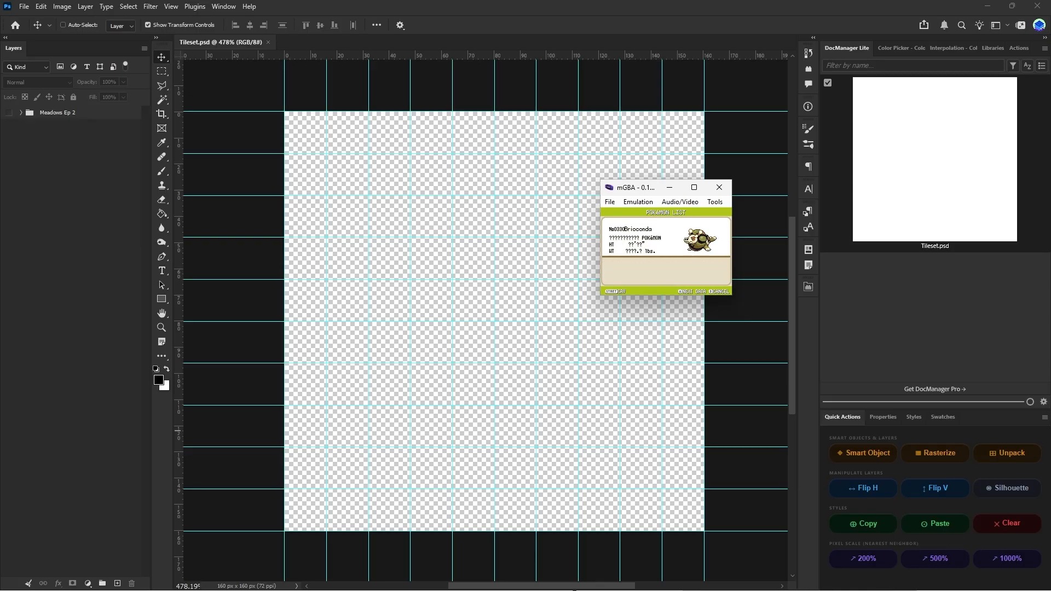
{"action": "key", "text": "Up"}
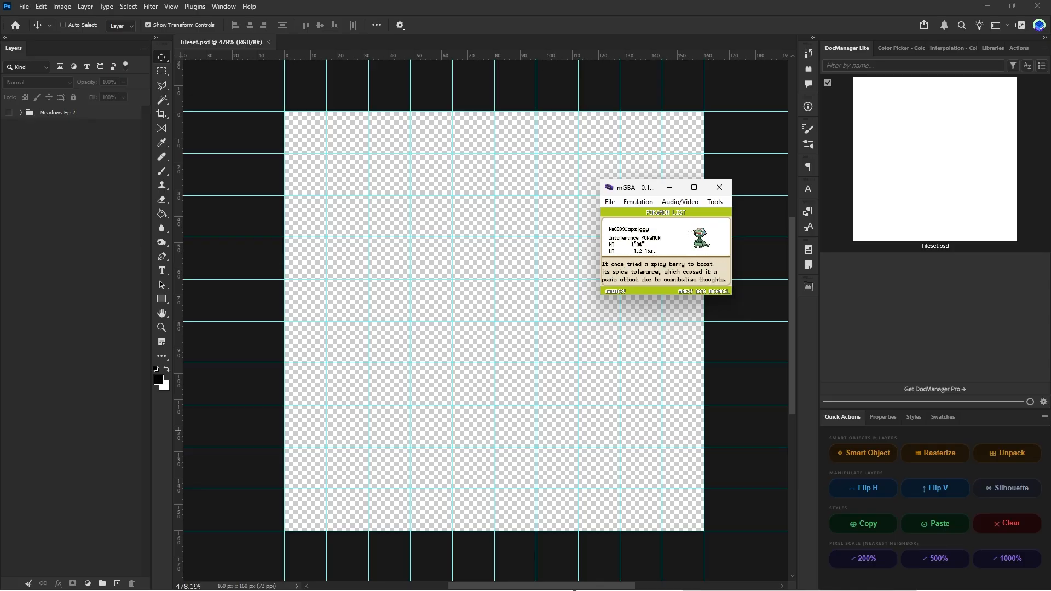
- Take screenshots of the Capsiggy and Scrillain Pokédex entries
{"action": "left_click", "coordinate": [679, 201]}
{"action": "left_click", "coordinate": [703, 320]}
{"action": "key", "text": "Down"}
{"action": "left_click", "coordinate": [678, 201]}
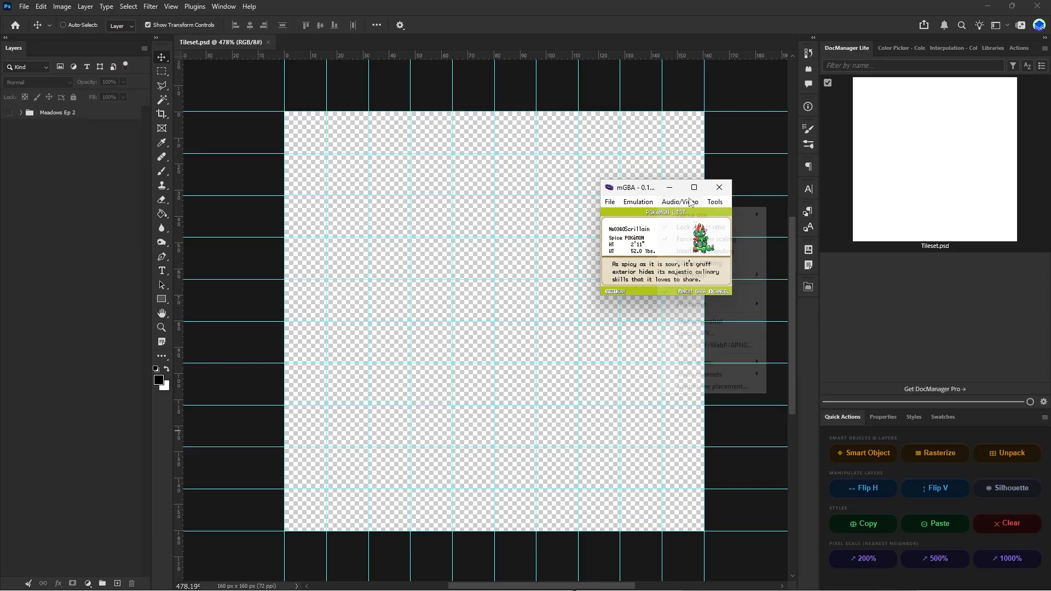
{"action": "left_click", "coordinate": [704, 322]}
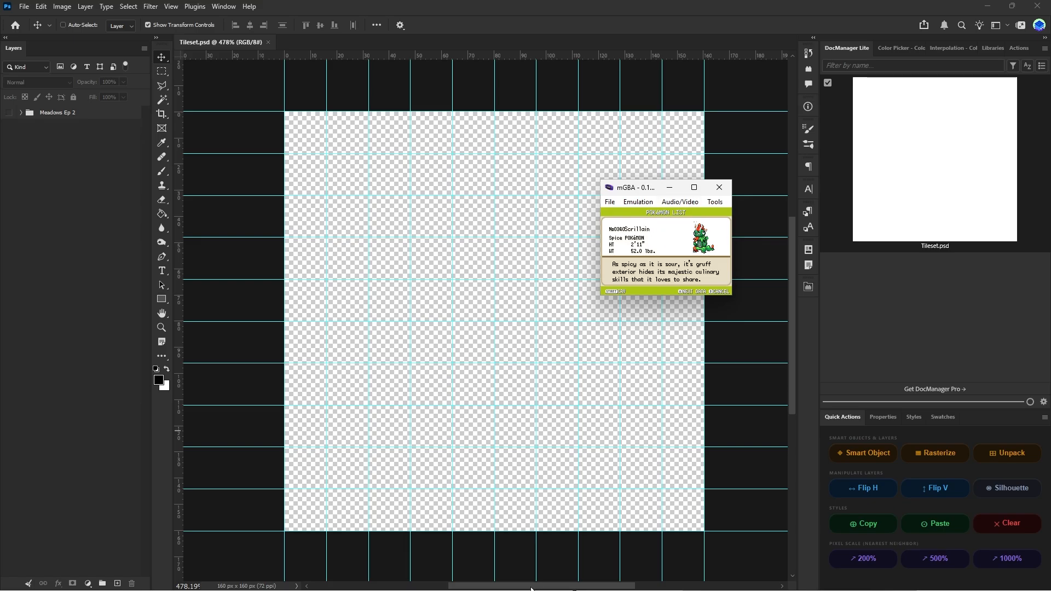
- Close the emulator and open the screenshots Meadow Mix Up Beta 1-109 to 1-112 as separate documents in Photoshop
{"action": "mouse_move", "coordinate": [530, 590]}
{"action": "left_click", "coordinate": [498, 578]}
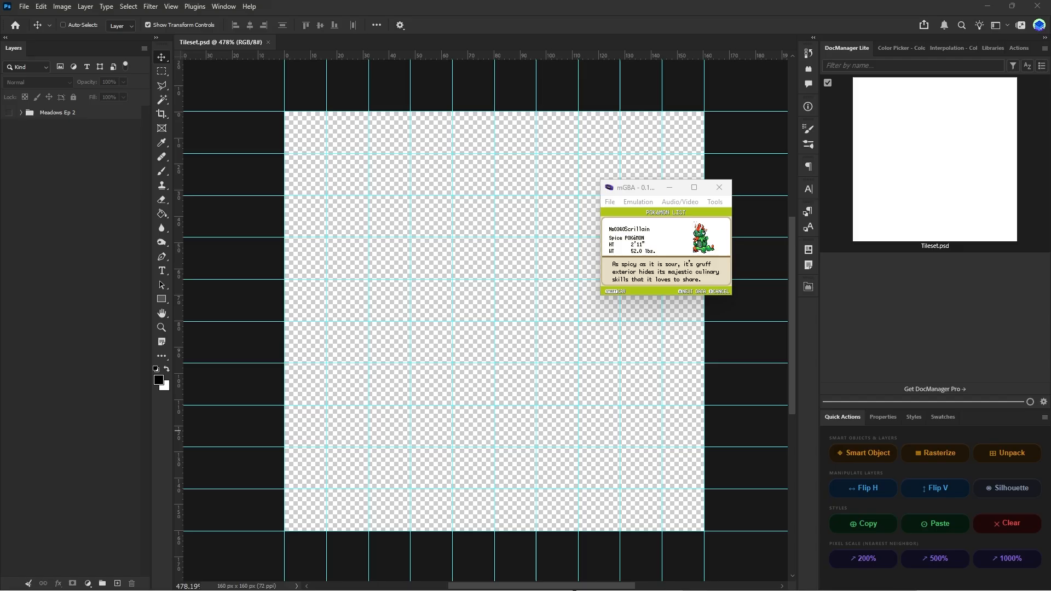
{"action": "left_click", "coordinate": [720, 187]}
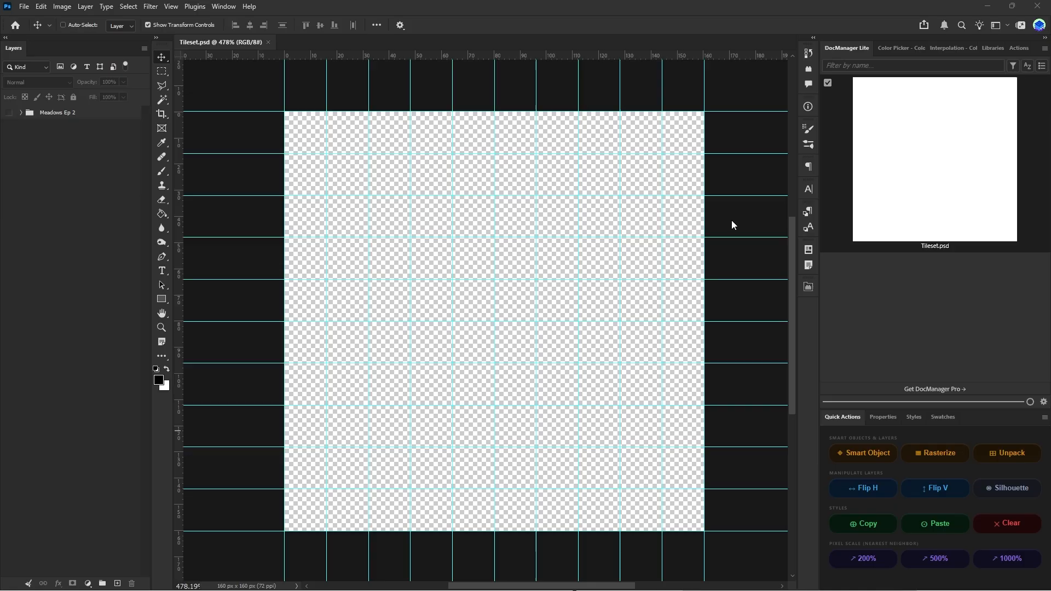
{"action": "left_click_drag", "start_coordinate": [732, 221], "coordinate": [486, 42]}
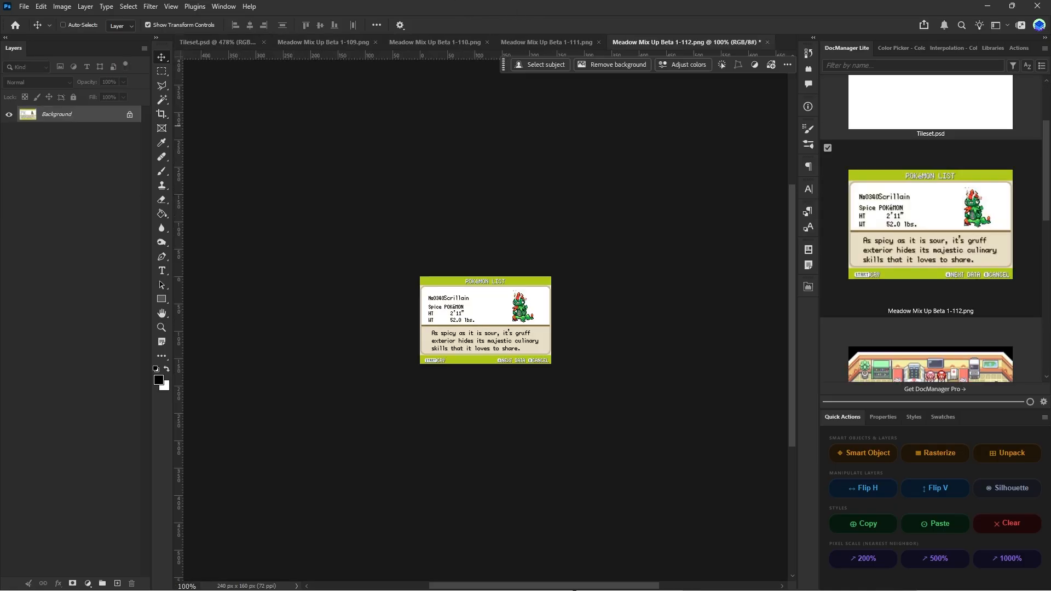
- Examine the Scrillain screenshot up close and check the empty guide grid in Tileset.psd
{"action": "left_click", "coordinate": [606, 255]}
{"action": "key", "text": "ctrl+a"}
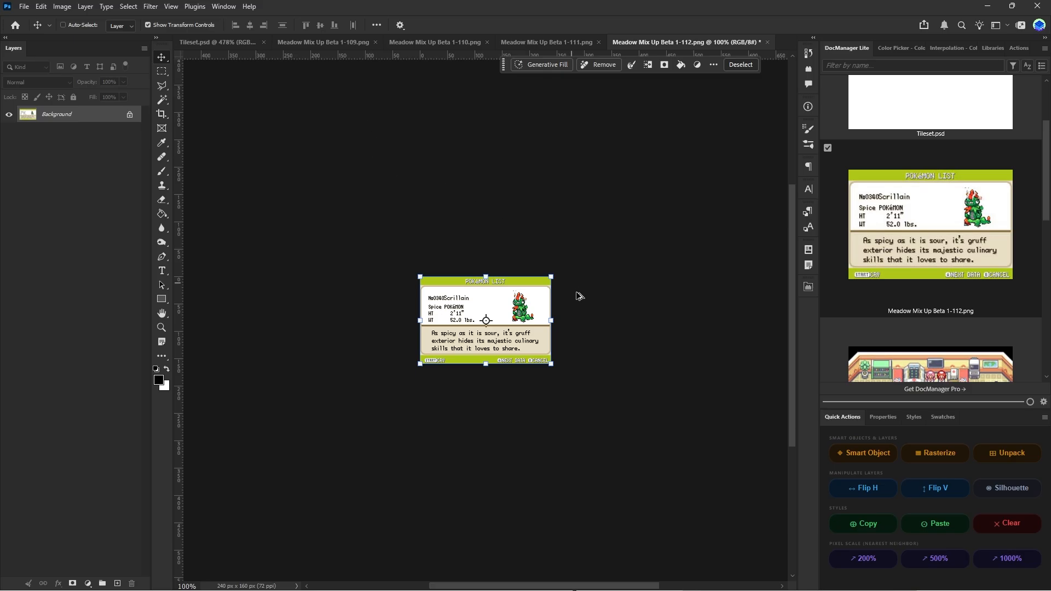
{"action": "scroll", "coordinate": [577, 296], "scroll_direction": "up", "scroll_amount": 6, "text": "alt"}
{"action": "scroll", "coordinate": [548, 337], "scroll_direction": "up", "scroll_amount": 1, "text": "alt"}
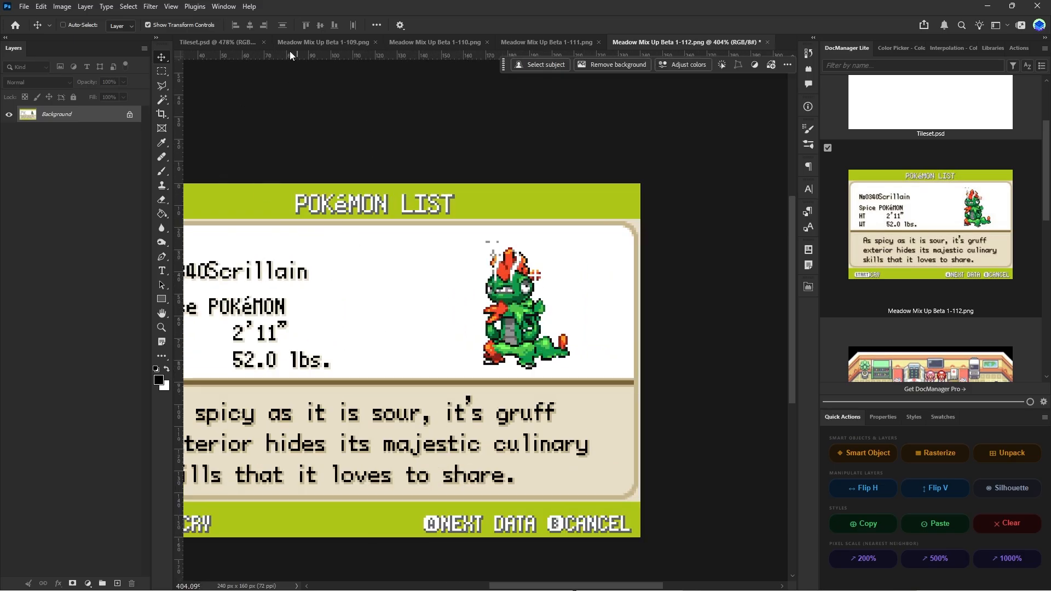
{"action": "left_click", "coordinate": [249, 44]}
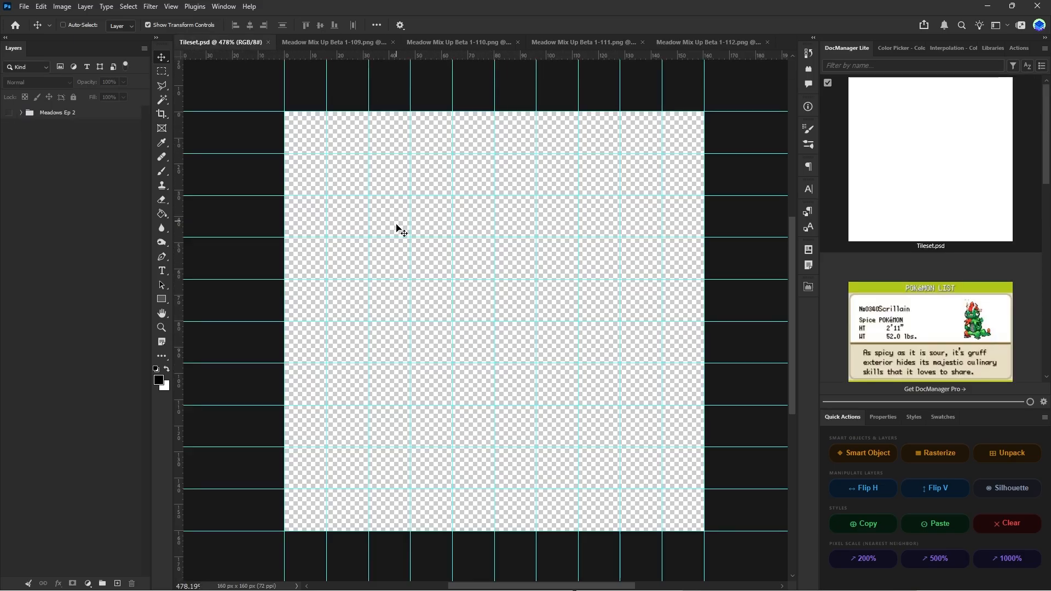
{"action": "scroll", "coordinate": [518, 253], "scroll_direction": "up", "scroll_amount": 1, "text": "alt"}
{"action": "scroll", "coordinate": [517, 254], "scroll_direction": "down", "scroll_amount": 1}
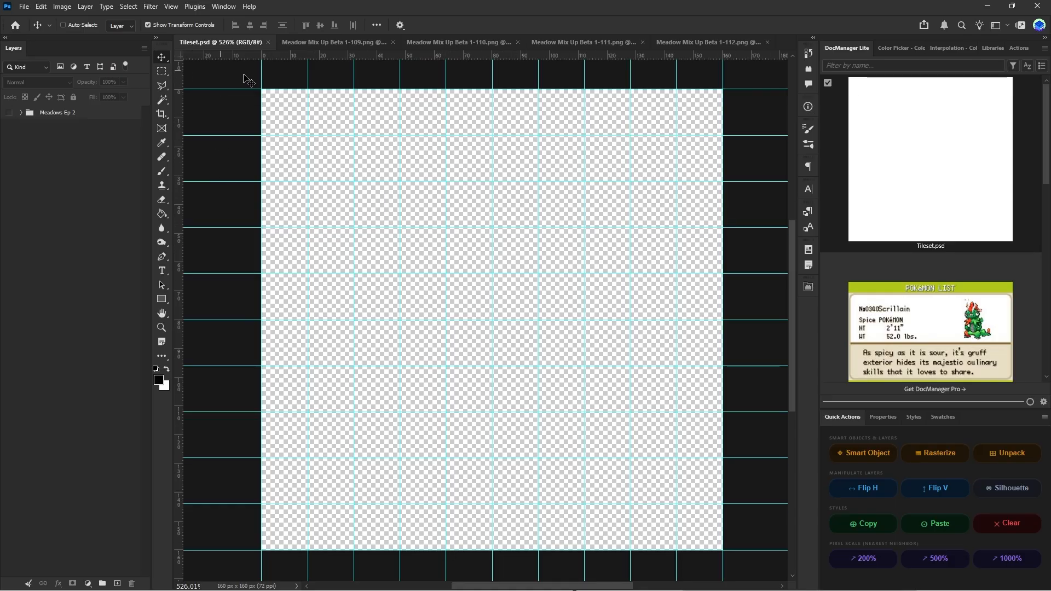
{"action": "left_click", "coordinate": [162, 71]}
{"action": "left_click_drag", "start_coordinate": [262, 92], "coordinate": [339, 119]}
{"action": "left_click", "coordinate": [340, 119]}
- Copy the whole room image from Meadow Mix Up Beta 1-109.png and return to Tileset.psd
{"action": "left_click", "coordinate": [323, 42]}
{"action": "scroll", "coordinate": [442, 294], "scroll_direction": "up", "scroll_amount": 5, "text": "alt"}
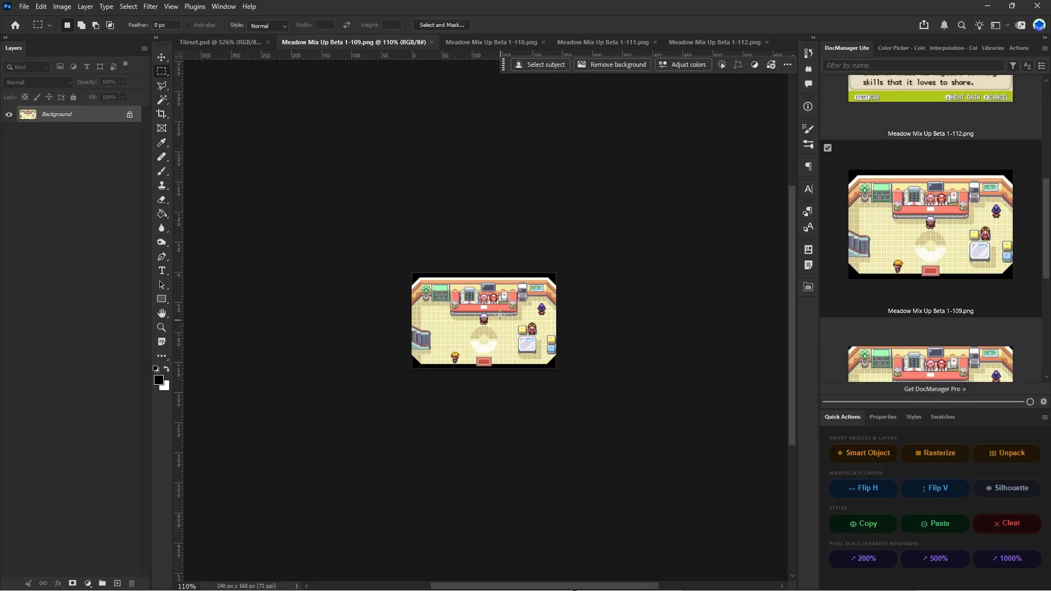
{"action": "scroll", "coordinate": [442, 298], "scroll_direction": "down", "scroll_amount": 1}
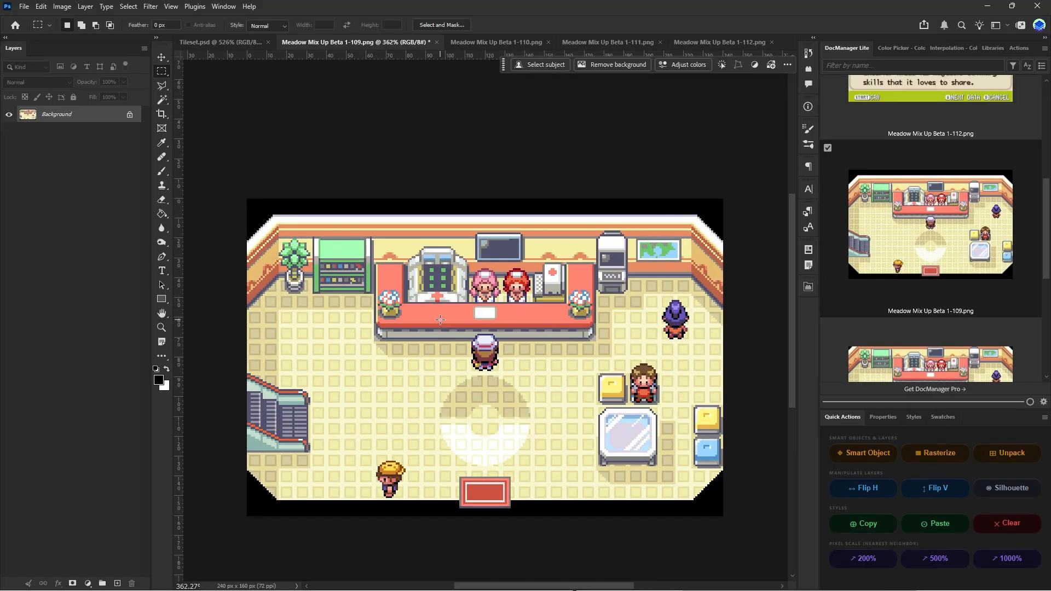
{"action": "left_click", "coordinate": [222, 41]}
- Create a new layer group above Meadows Ep 2 and name it Meadows Ep 3
{"action": "left_click", "coordinate": [162, 58]}
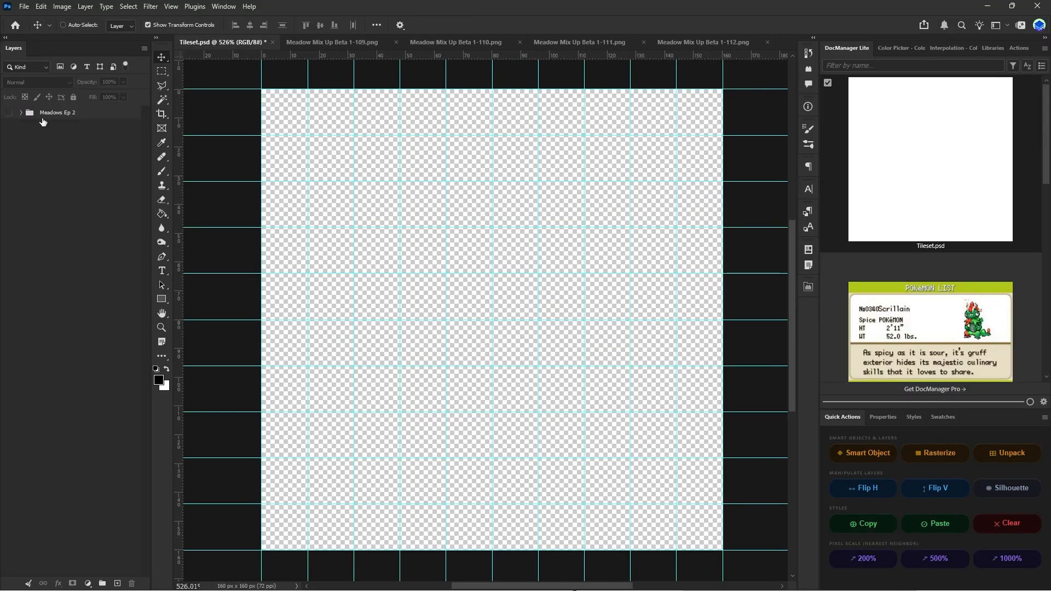
{"action": "key", "text": "ctrl+g"}
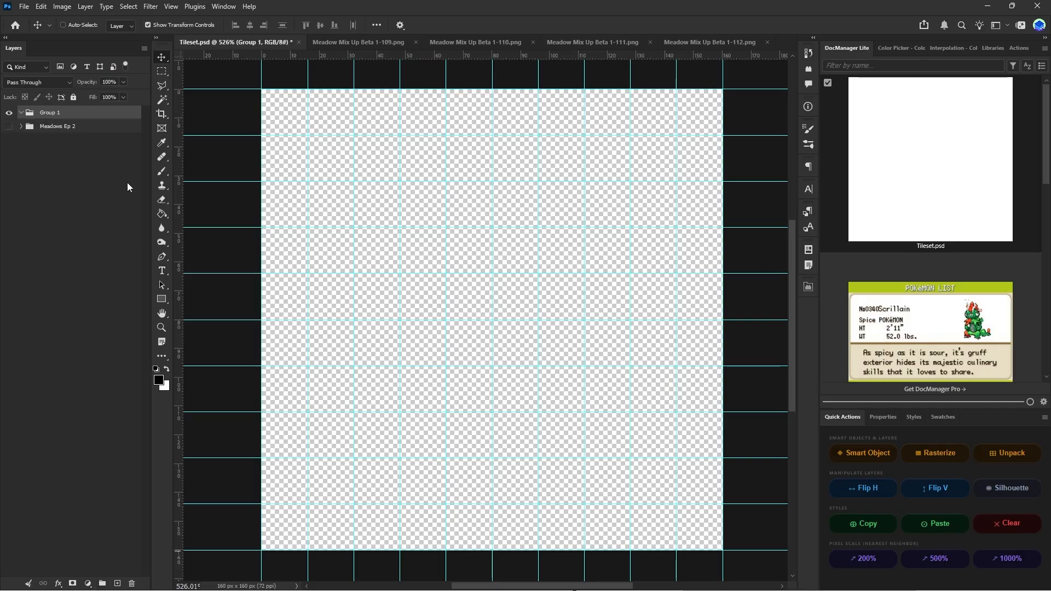
{"action": "double_click", "coordinate": [50, 112]}
{"action": "key", "text": "BackSpace"}
{"action": "type", "text": "Meadows Ep 3"}
{"action": "key", "text": "Return"}
- Paste the room screenshot into the Meadows Ep 3 group and shift it left and up across the tile guides
{"action": "key", "text": "ctrl+v"}
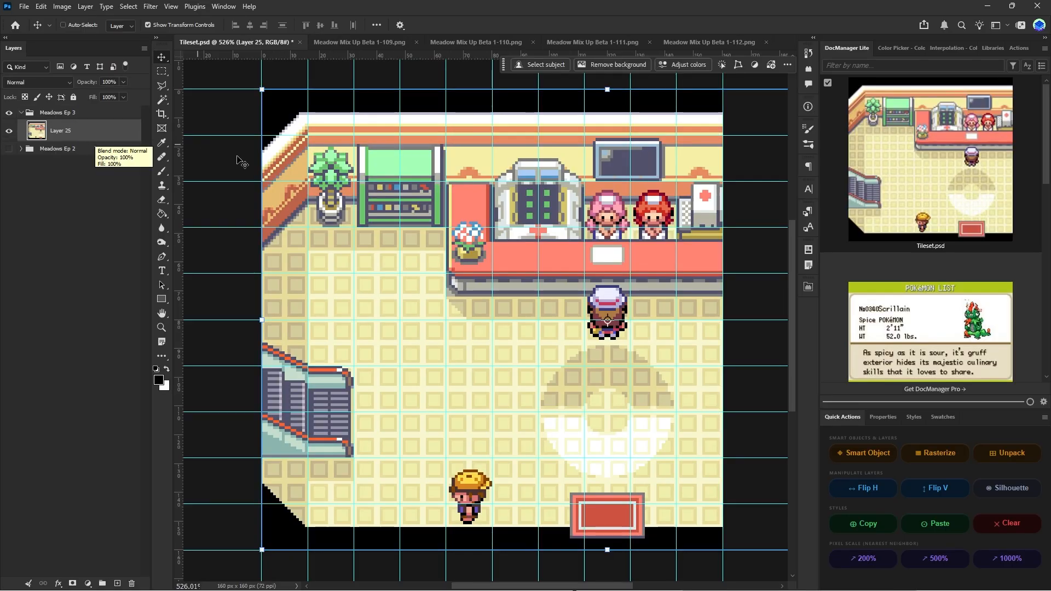
{"action": "scroll", "coordinate": [402, 174], "scroll_direction": "down", "scroll_amount": 1, "text": "alt"}
{"action": "scroll", "coordinate": [402, 175], "scroll_direction": "up", "scroll_amount": 2}
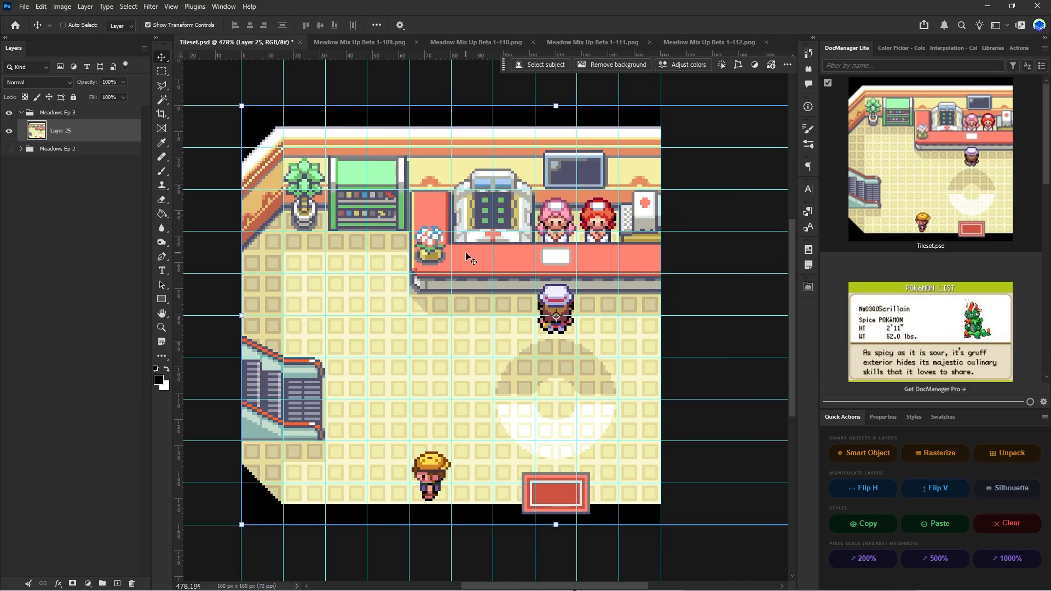
{"action": "left_click_drag", "start_coordinate": [429, 269], "coordinate": [345, 206]}
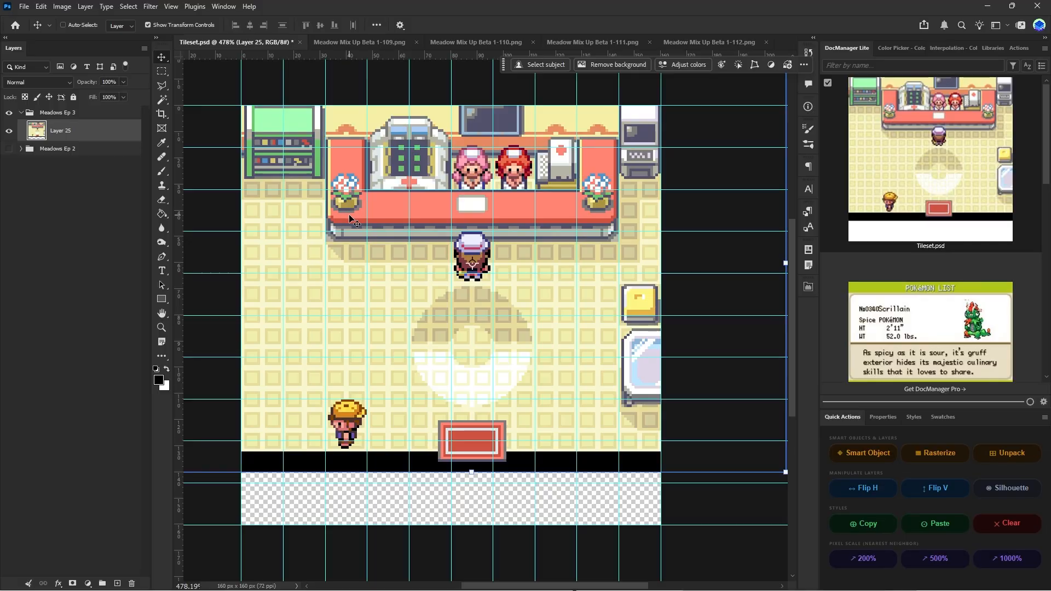
- Hide the pasted room screenshot layer inside the Meadows Ep 3 group
{"action": "scroll", "coordinate": [353, 220], "scroll_direction": "up", "scroll_amount": 3}
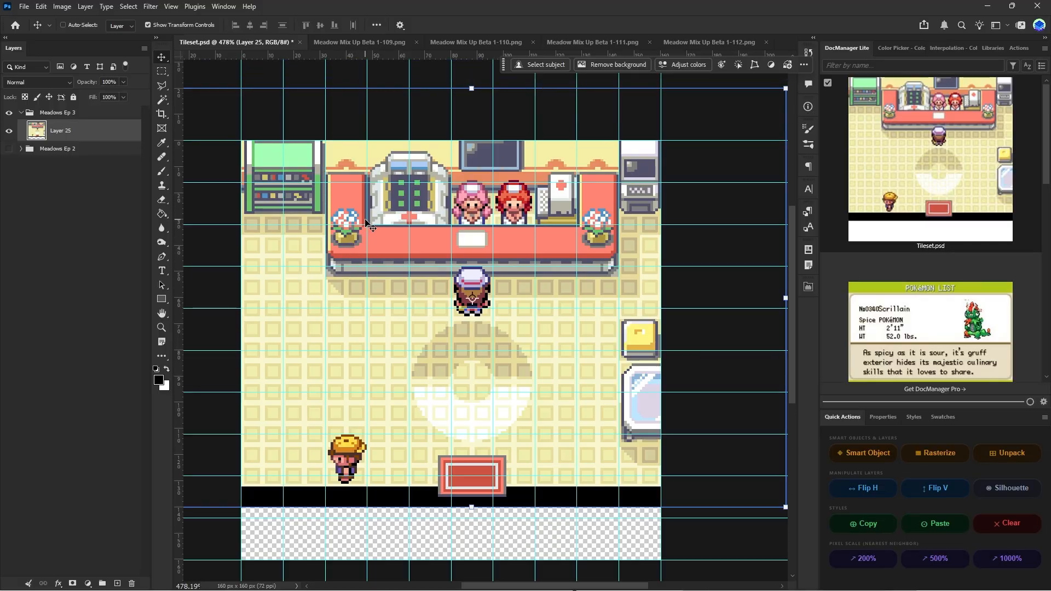
{"action": "scroll", "coordinate": [365, 223], "scroll_direction": "up", "scroll_amount": 1}
{"action": "left_click", "coordinate": [8, 130]}
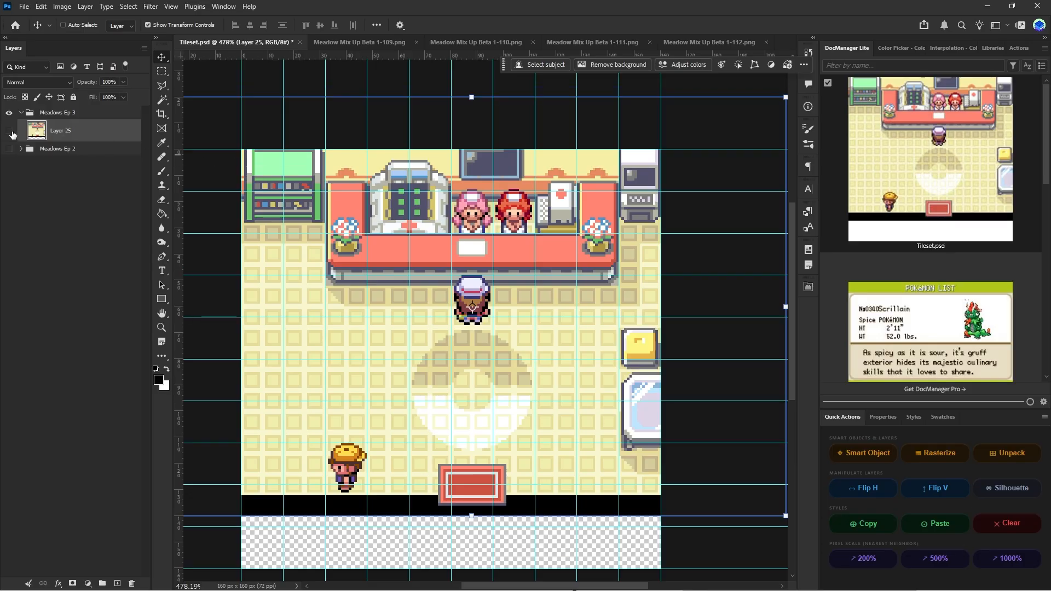
- Copy the whole room image from Meadow Mix Up Beta 1-110.png, paste it into the Meadows Ep 3 group, and hide the new layer
{"action": "left_click", "coordinate": [337, 43]}
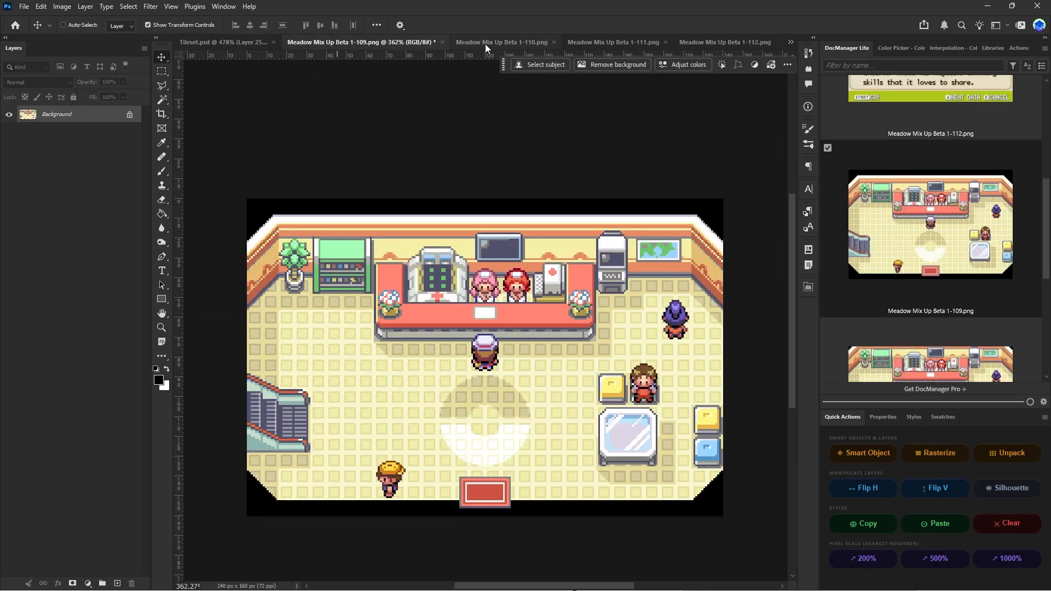
{"action": "left_click", "coordinate": [485, 43]}
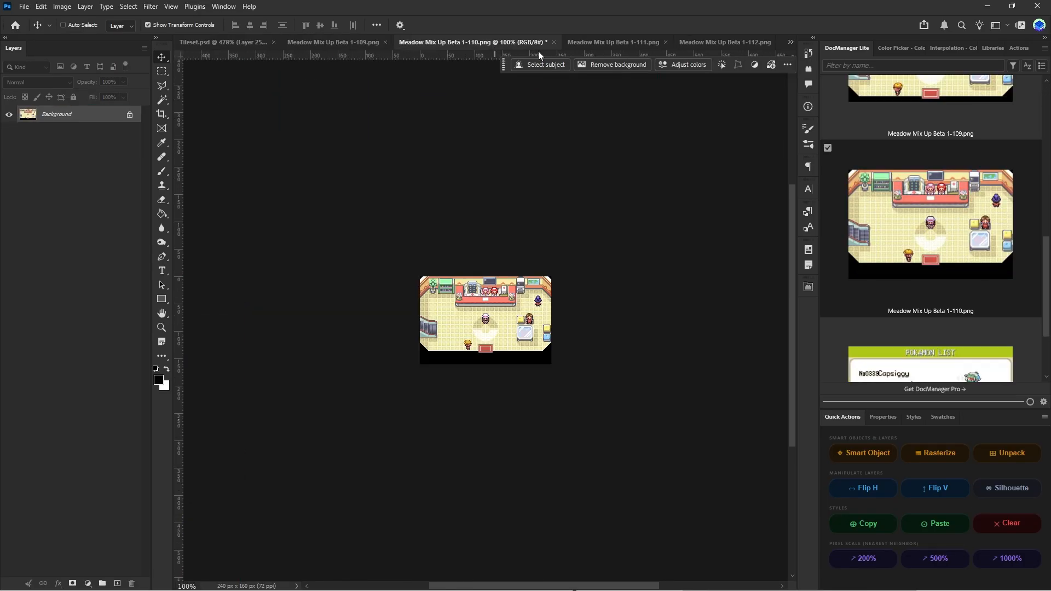
{"action": "left_click", "coordinate": [384, 42]}
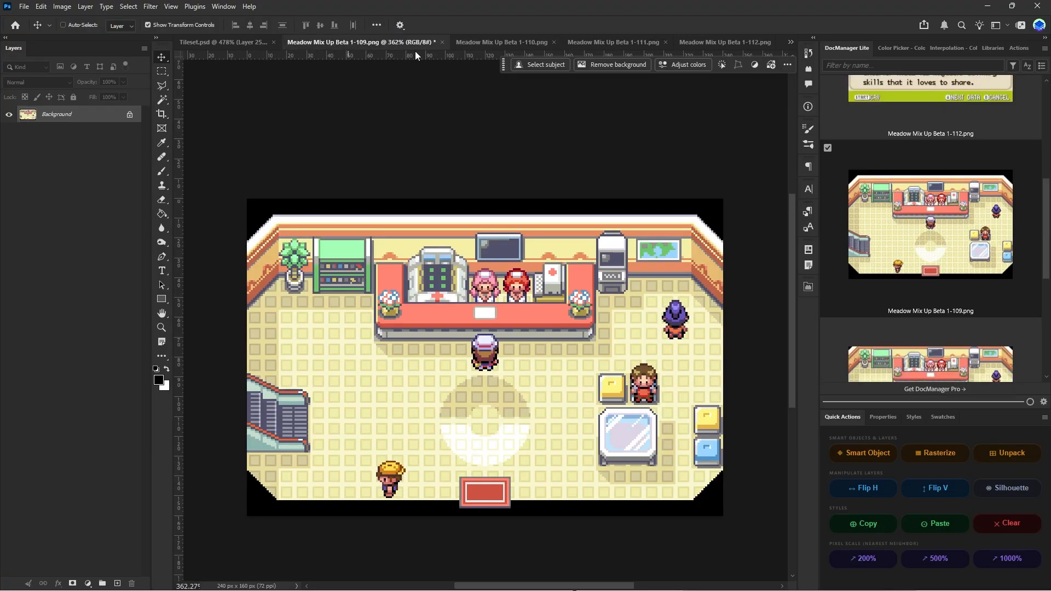
{"action": "left_click", "coordinate": [460, 47]}
{"action": "key", "text": "ctrl+a"}
{"action": "key", "text": "ctrl+c"}
{"action": "left_click", "coordinate": [235, 46]}
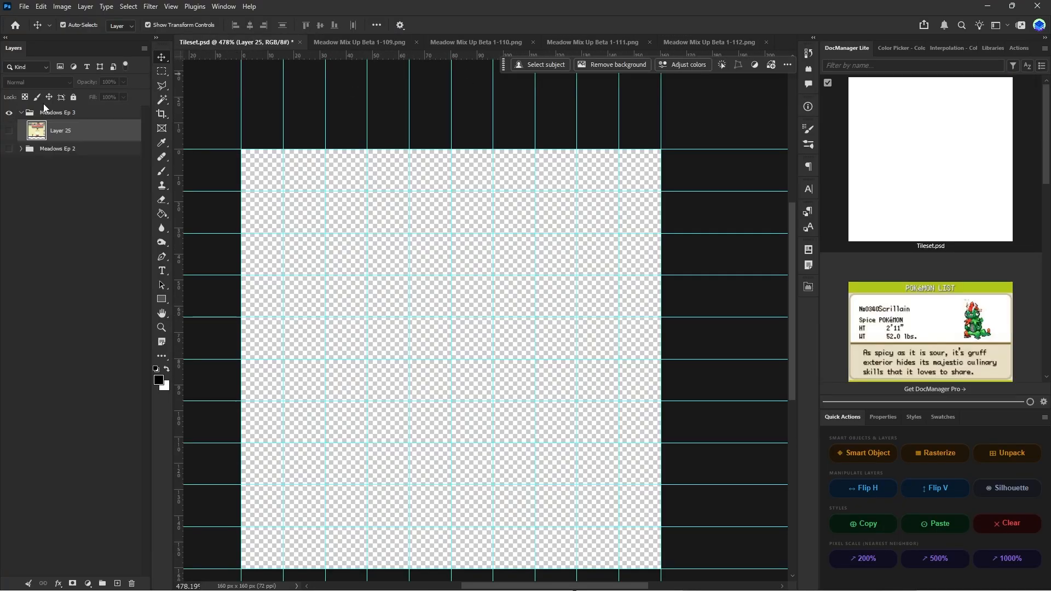
{"action": "key", "text": "ctrl+v"}
{"action": "left_click", "coordinate": [9, 130]}
- Copy the whole Capsiggy Pokédex image from Meadow Mix Up Beta 1-111.png and paste it into the Meadows Ep 3 group in Tileset.psd
{"action": "left_click", "coordinate": [580, 48]}
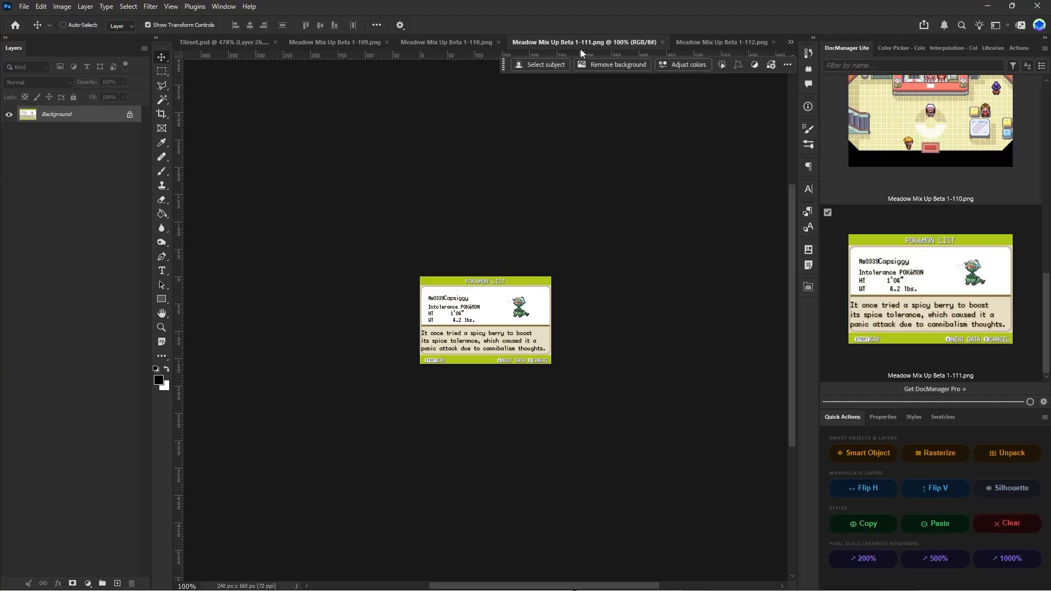
{"action": "key", "text": "ctrl+a"}
{"action": "key", "text": "ctrl+c"}
{"action": "left_click", "coordinate": [206, 42]}
{"action": "key", "text": "ctrl+v"}
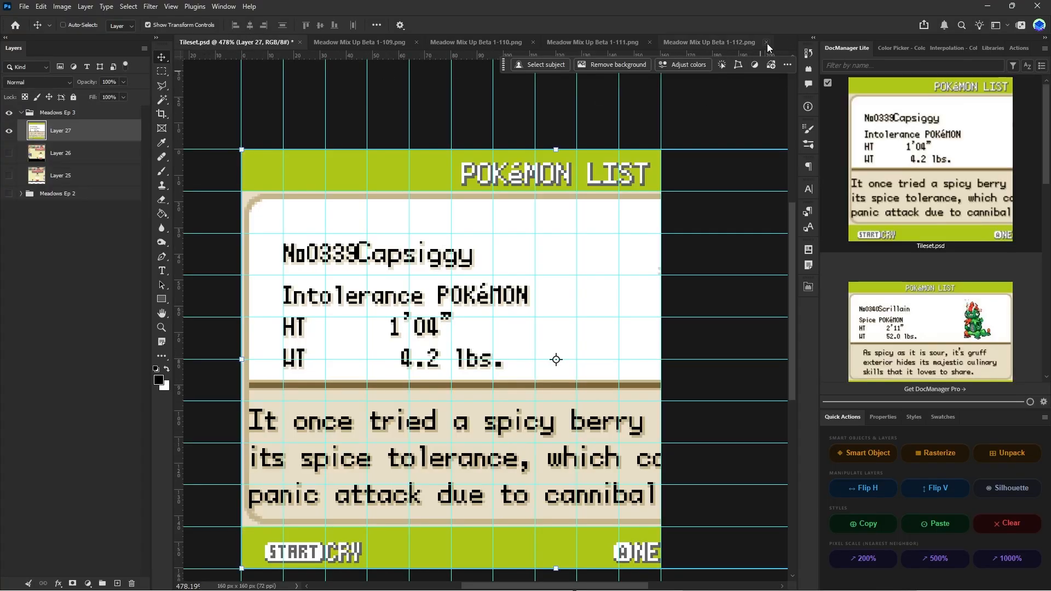
- Copy the whole Scrillain Pokédex image from Meadow Mix Up Beta 1-112.png and paste it as the topmost layer in the Meadows Ep 3 group
{"action": "left_click", "coordinate": [712, 43]}
{"action": "key", "text": "ctrl+a"}
{"action": "key", "text": "ctrl+c"}
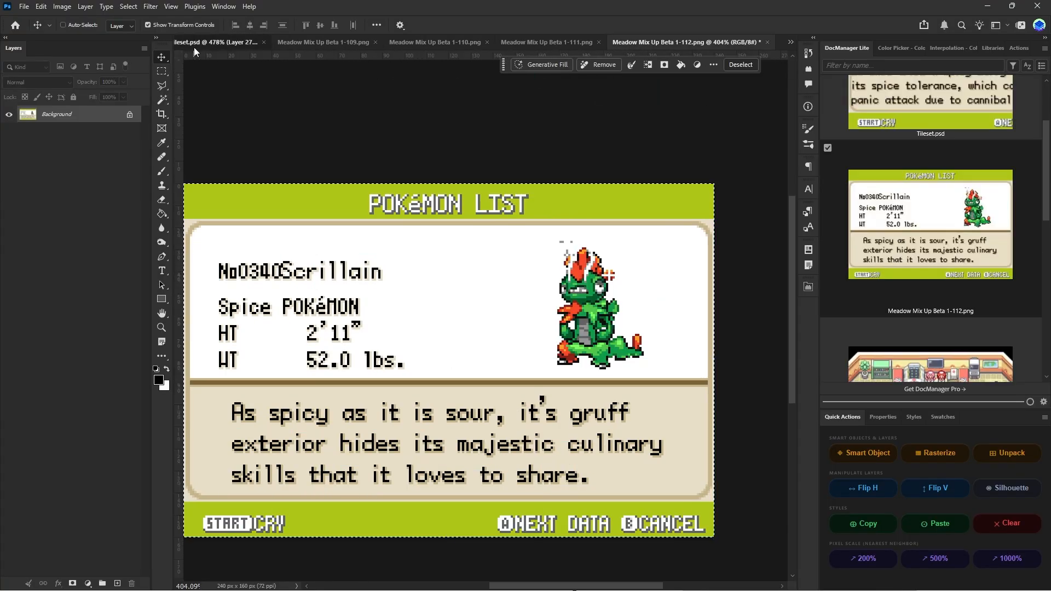
{"action": "left_click", "coordinate": [194, 47]}
{"action": "key", "text": "ctrl+v"}
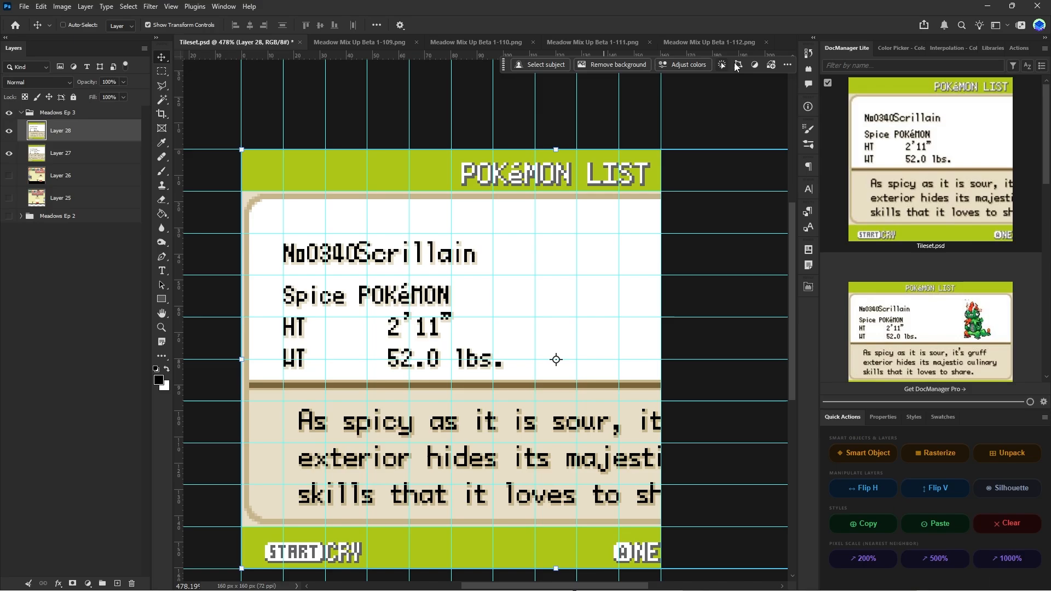
- Close the four Meadow Mix Up Beta 1 screenshot files from 112 down to 109, leaving only Tileset.psd open
{"action": "left_click", "coordinate": [766, 42]}
{"action": "left_click", "coordinate": [530, 221]}
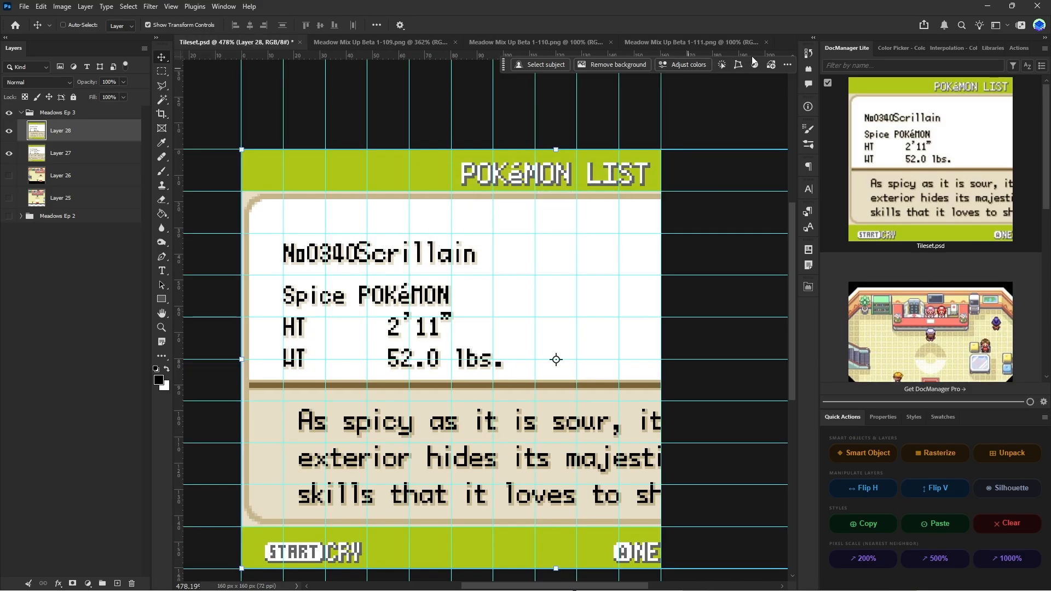
{"action": "left_click", "coordinate": [765, 42]}
{"action": "left_click", "coordinate": [530, 222]}
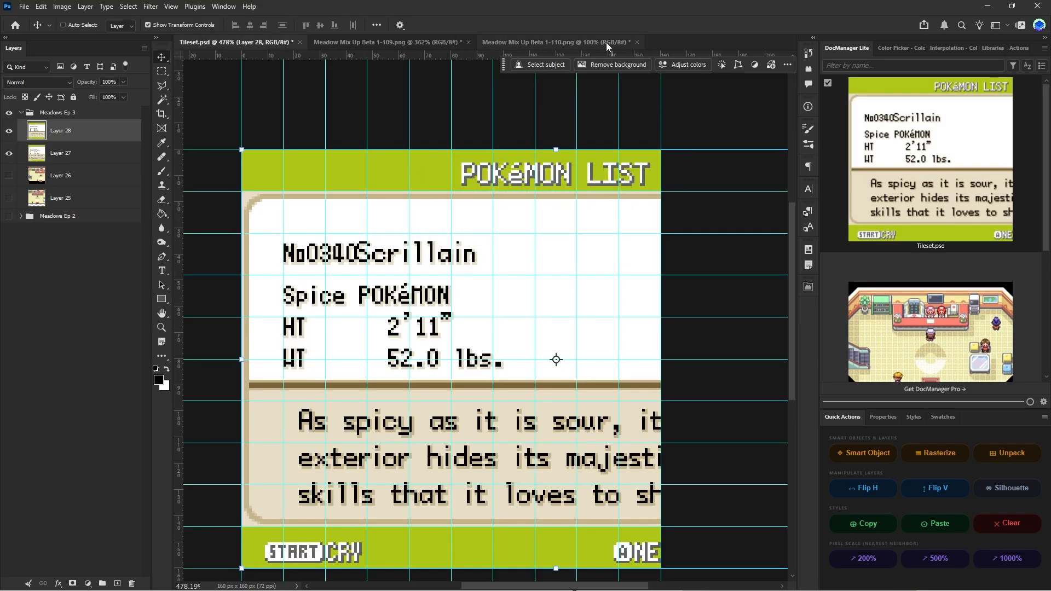
{"action": "left_click", "coordinate": [636, 42]}
{"action": "left_click", "coordinate": [521, 222]}
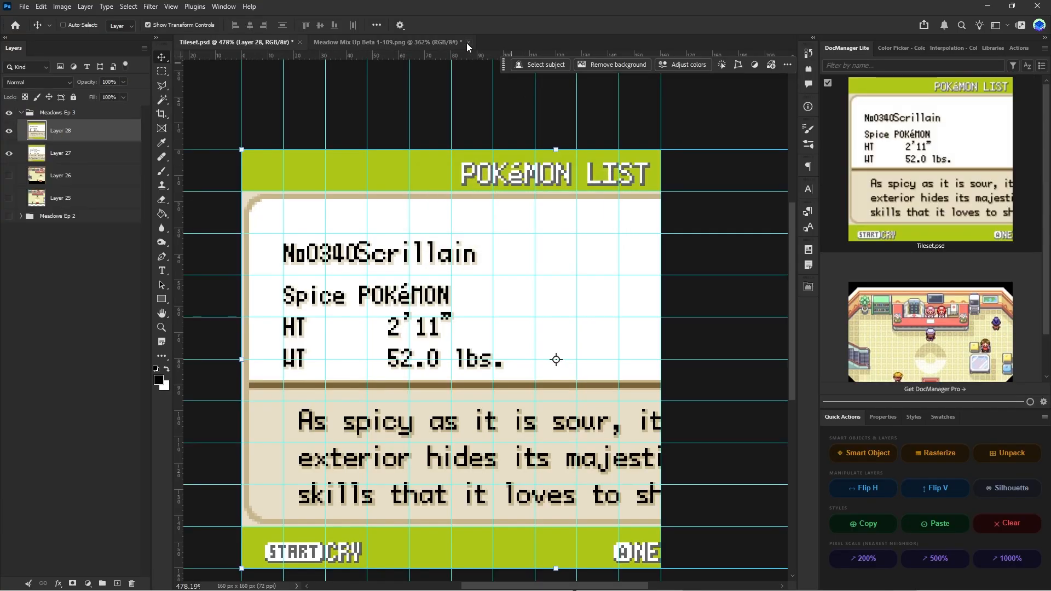
{"action": "left_click", "coordinate": [469, 43]}
{"action": "left_click", "coordinate": [530, 222]}
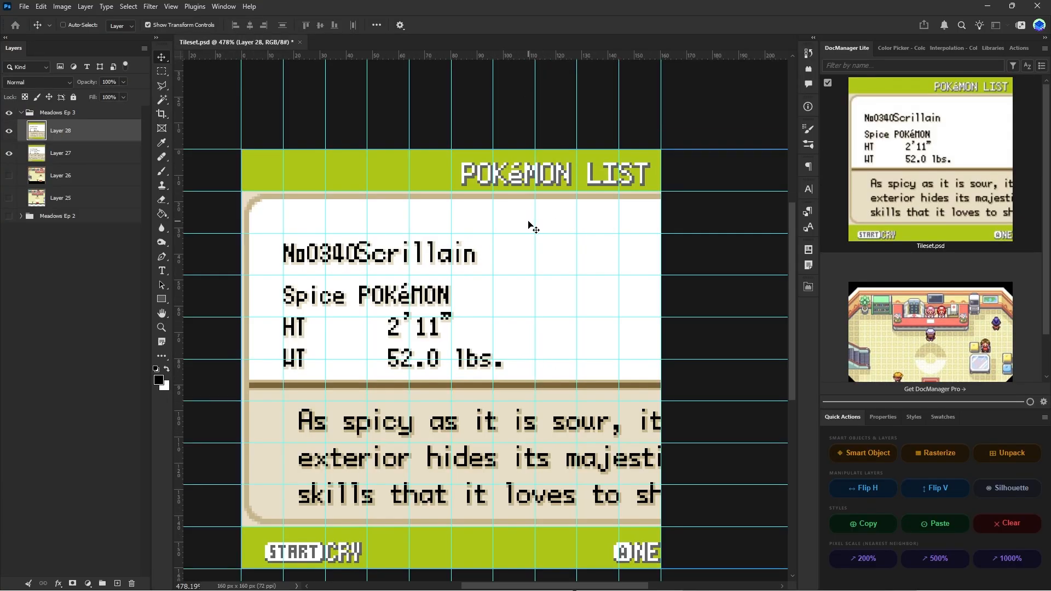
- Hide the other pasted screenshots, show only the second room screenshot (Layer 26), and shift it left and up onto the tile guides
{"action": "left_click_drag", "start_coordinate": [8, 130], "coordinate": [16, 173]}
{"action": "left_click", "coordinate": [9, 198]}
{"action": "left_click", "coordinate": [61, 197]}
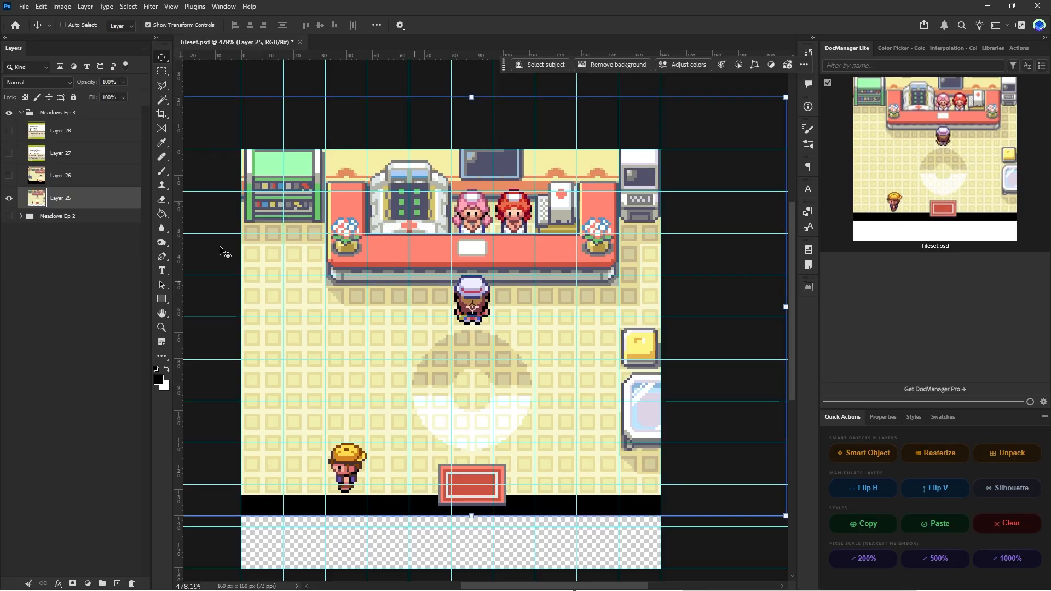
{"action": "left_click", "coordinate": [9, 198]}
{"action": "left_click", "coordinate": [8, 175]}
{"action": "left_click", "coordinate": [60, 176]}
{"action": "left_click_drag", "start_coordinate": [552, 316], "coordinate": [510, 289]}
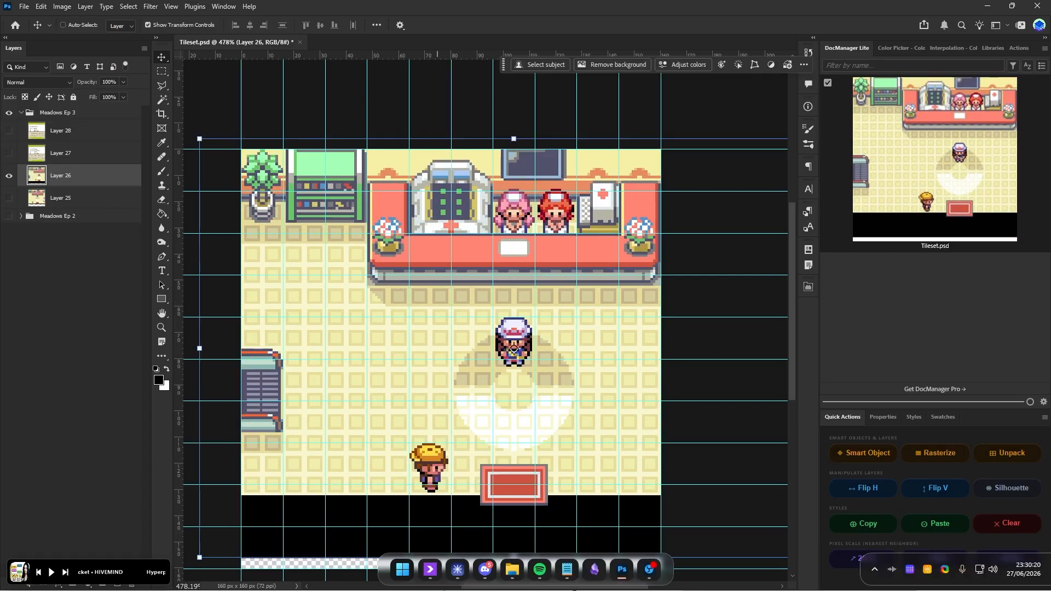
- Launch the mGBA emulator, load the recently played ROM, and continue the saved game into the Pokémon Center
{"action": "left_click", "coordinate": [402, 569]}
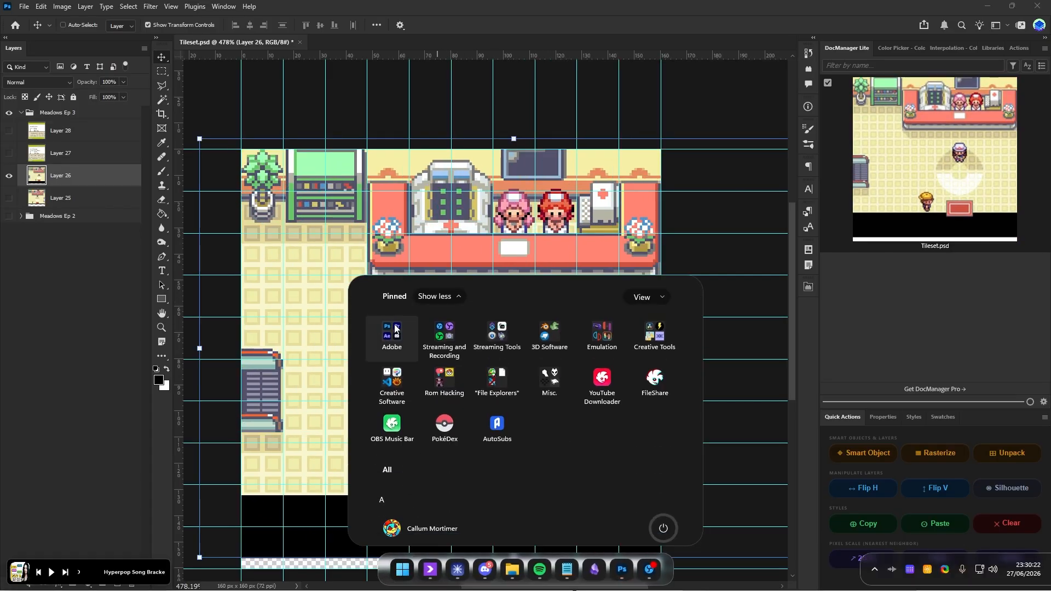
{"action": "left_click", "coordinate": [581, 332]}
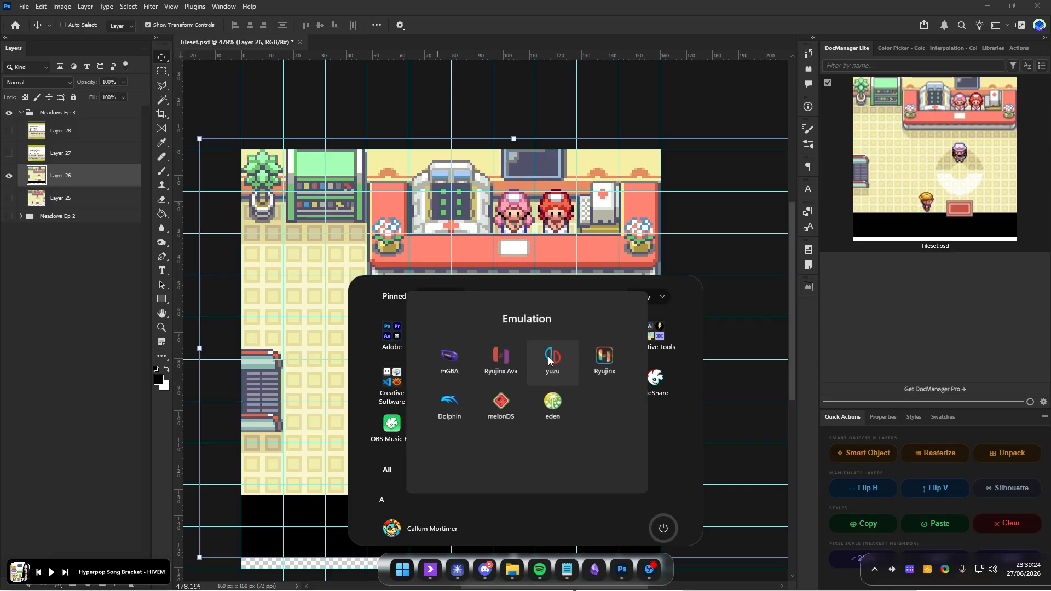
{"action": "left_click", "coordinate": [553, 358]}
{"action": "left_click", "coordinate": [611, 202]}
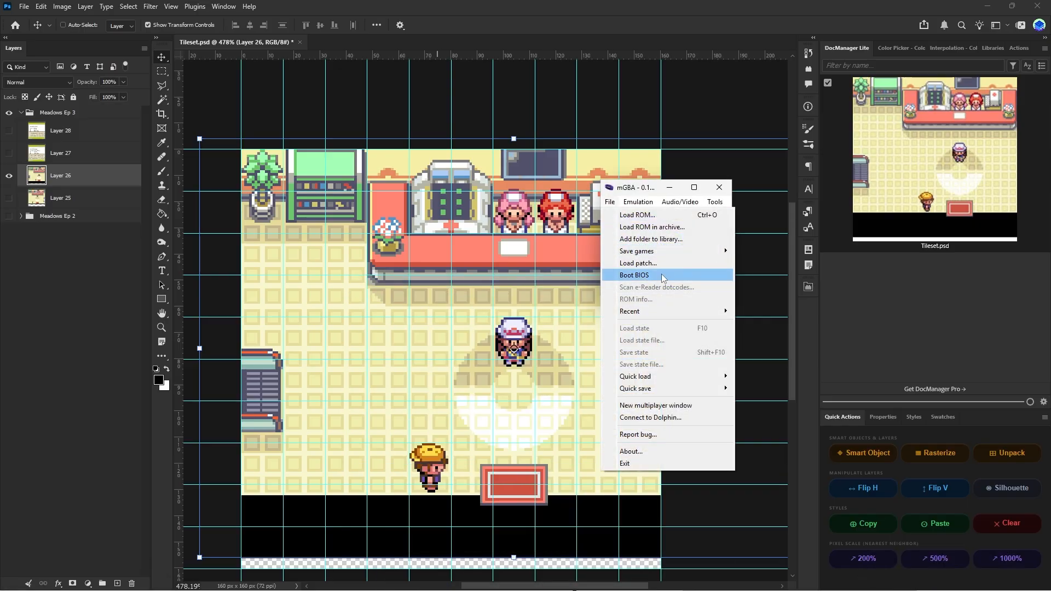
{"action": "mouse_move", "coordinate": [652, 313]}
{"action": "left_click", "coordinate": [798, 312]}
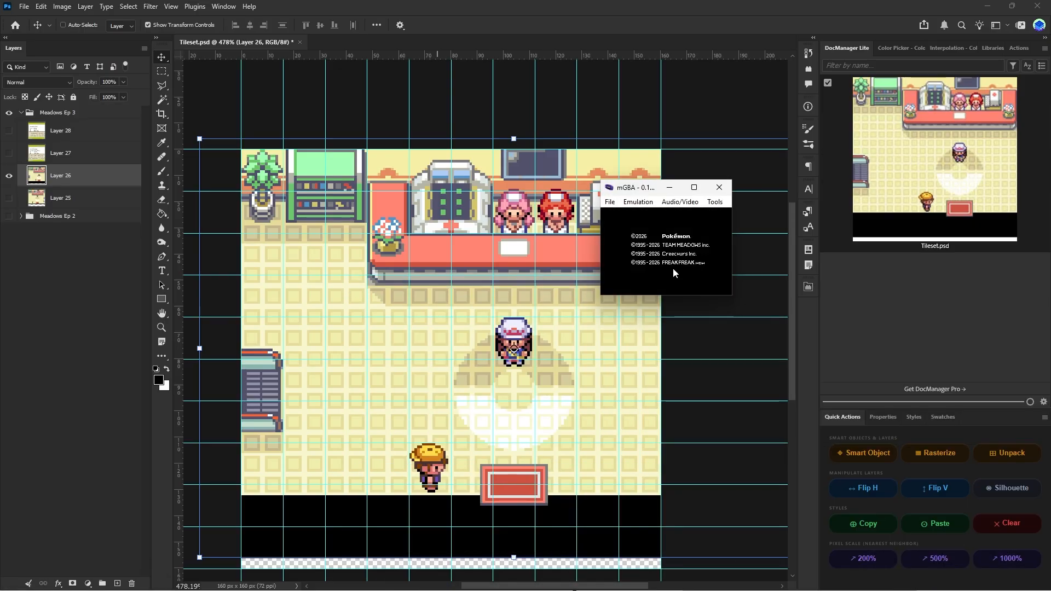
{"action": "key", "text": "x"}
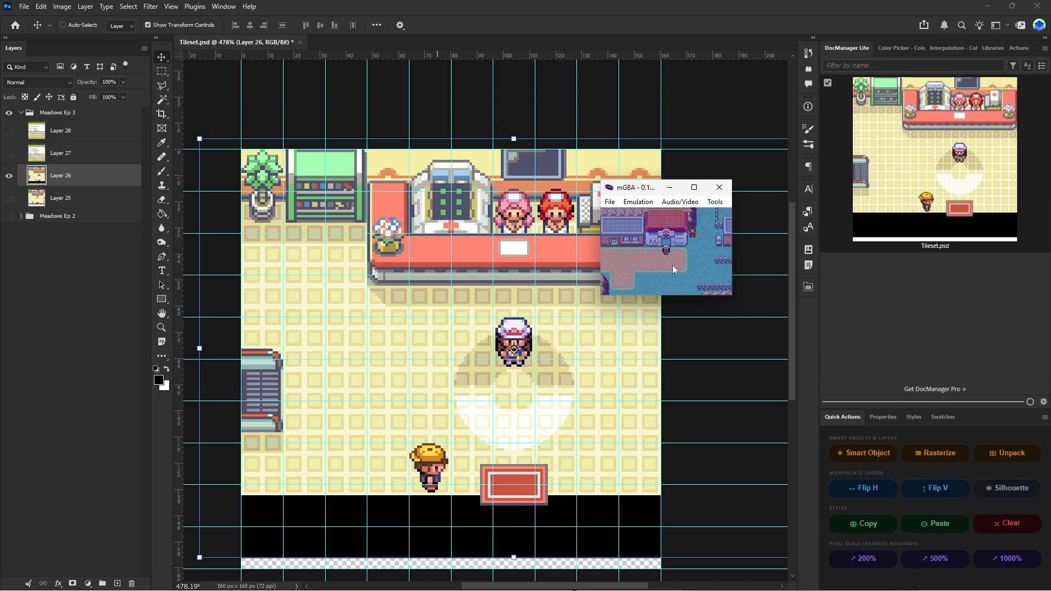
{"action": "key", "text": "Up"}
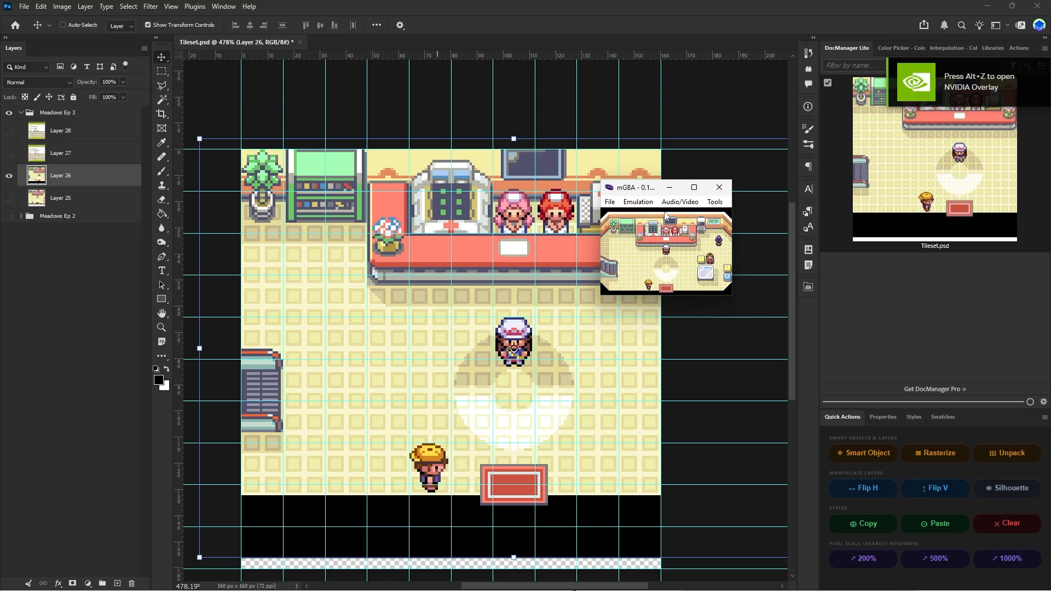
- Isolate the Pokémon Center's floor and wall background video layer, take a screenshot of it, and close the emulator
{"action": "left_click", "coordinate": [676, 202]}
{"action": "left_click", "coordinate": [630, 239]}
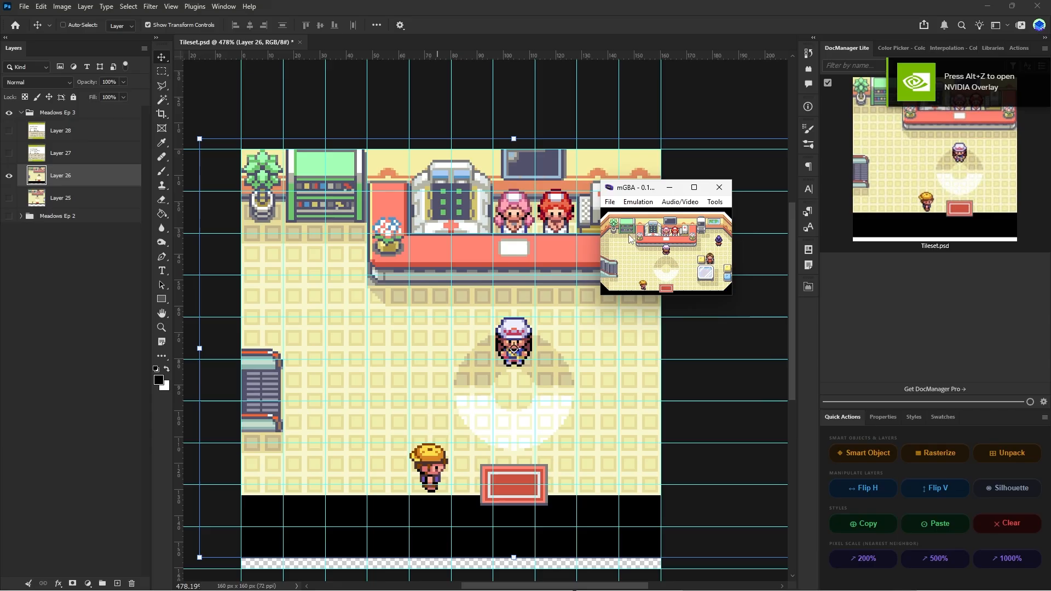
{"action": "key", "text": "Right"}
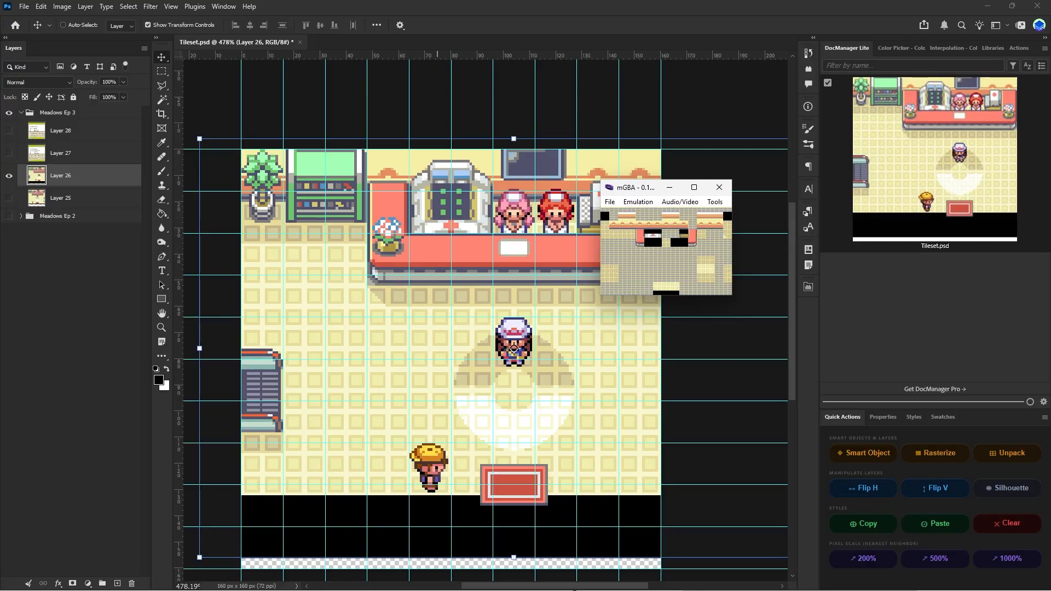
{"action": "left_click", "coordinate": [680, 203]}
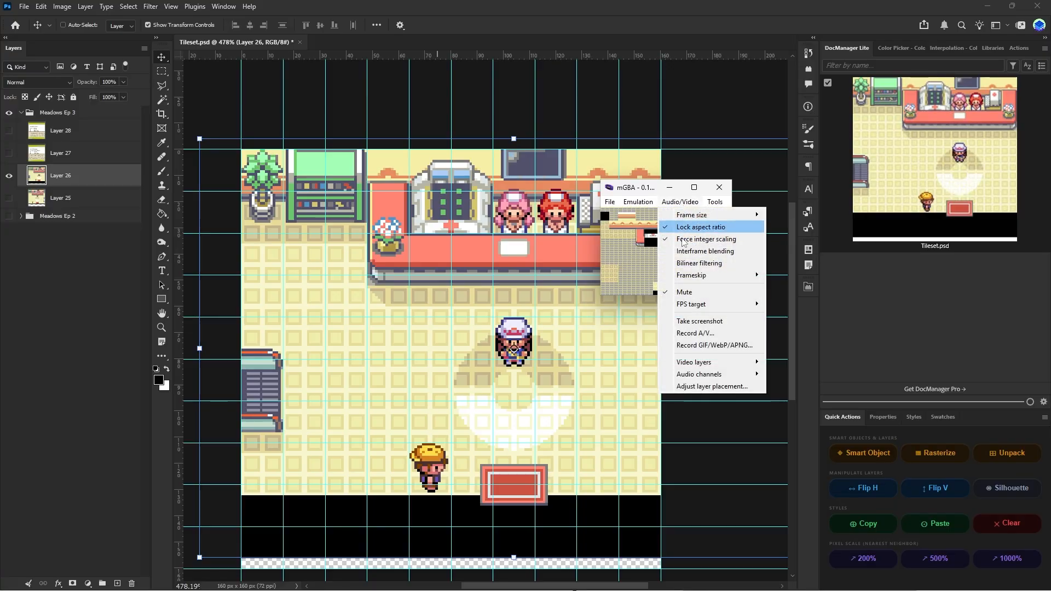
{"action": "left_click", "coordinate": [692, 320]}
{"action": "left_click", "coordinate": [719, 187]}
- Bring the full Meadow Mix Up Beta 1-113.png image into Tileset.psd as a layer directly above Layer 26, and close the source file
{"action": "mouse_move", "coordinate": [512, 572]}
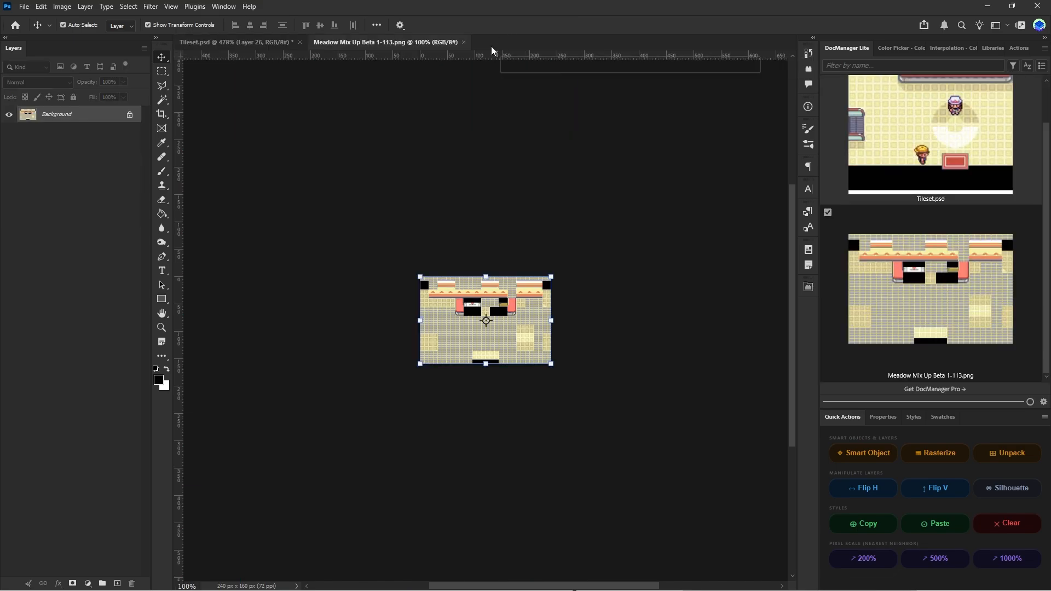
{"action": "left_click", "coordinate": [462, 41]}
{"action": "key", "text": "ctrl+v"}
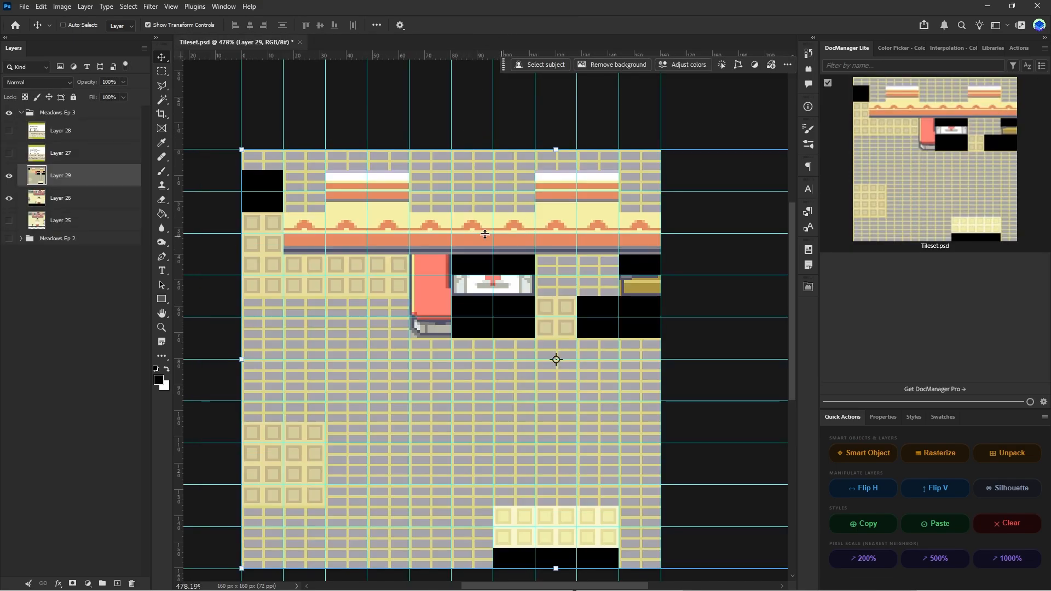
- Shift the pasted floor and wall layer left and up so that its wall and floor tiles sit on the guides
{"action": "left_click_drag", "start_coordinate": [465, 223], "coordinate": [382, 195]}
{"action": "scroll", "coordinate": [317, 202], "scroll_direction": "up", "scroll_amount": 3, "text": "alt"}
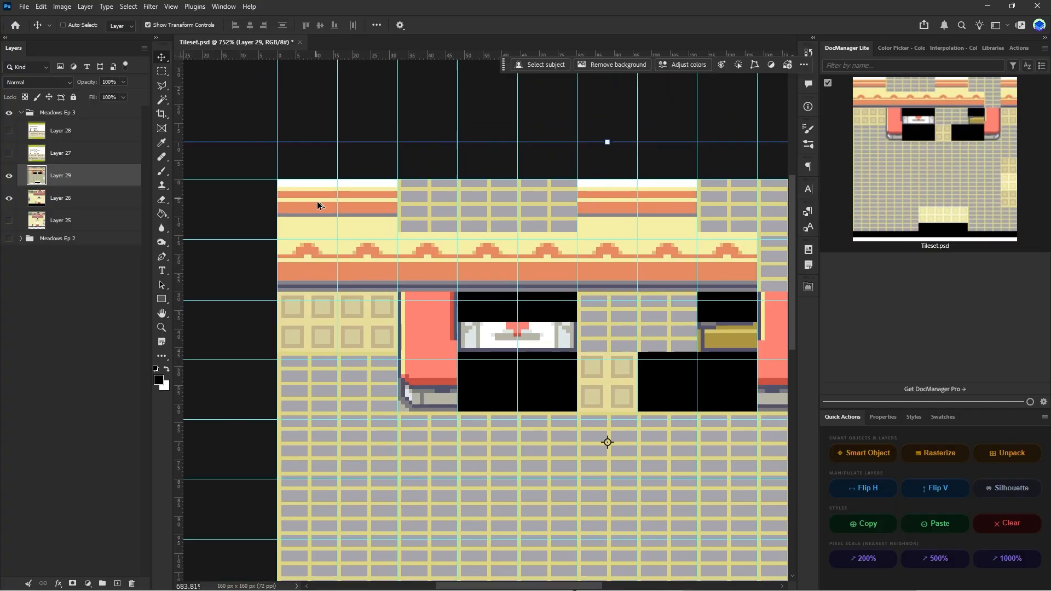
{"action": "scroll", "coordinate": [317, 201], "scroll_direction": "down", "scroll_amount": 3, "text": "alt"}
{"action": "scroll", "coordinate": [319, 216], "scroll_direction": "up", "scroll_amount": 3, "text": "alt"}
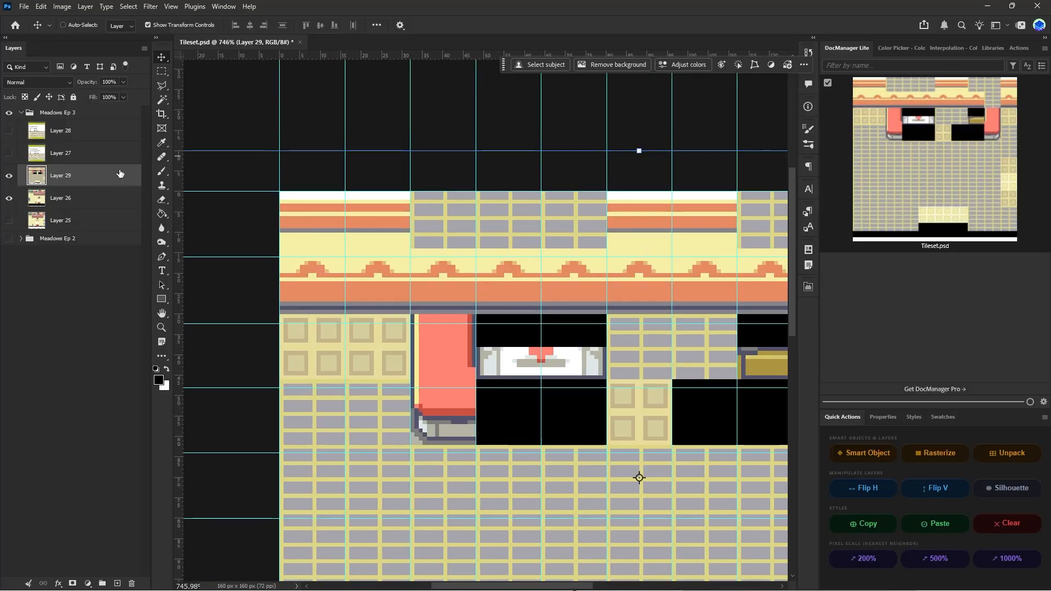
{"action": "left_click_drag", "start_coordinate": [308, 209], "coordinate": [304, 216]}
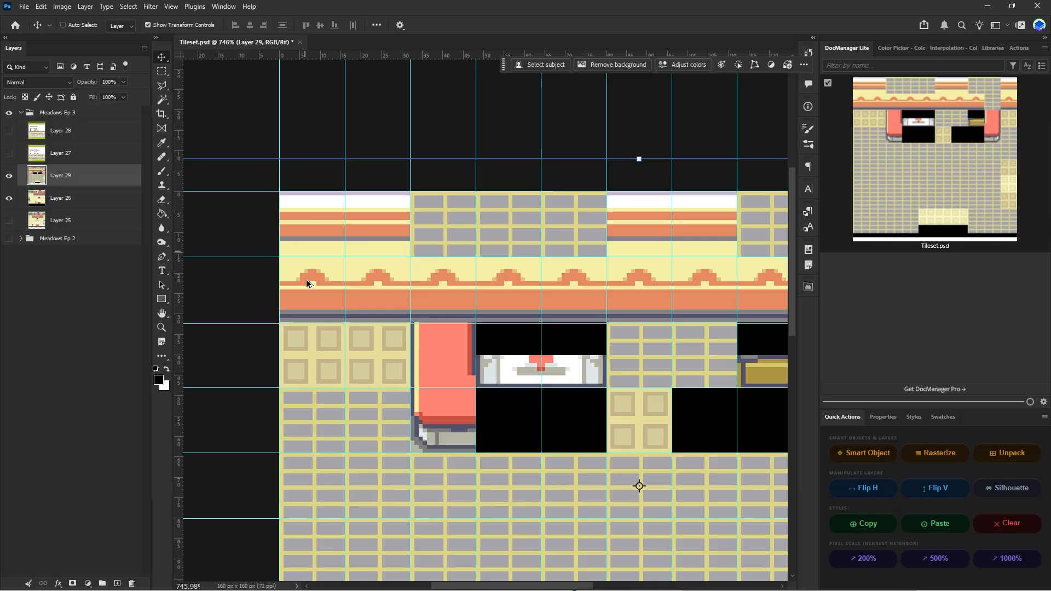
- Test one-pixel nudges of the floor and wall layer in each direction against the tile guides
{"action": "scroll", "coordinate": [307, 279], "scroll_direction": "up", "scroll_amount": 2, "text": "alt"}
{"action": "scroll", "coordinate": [329, 314], "scroll_direction": "up", "scroll_amount": 2, "text": "alt"}
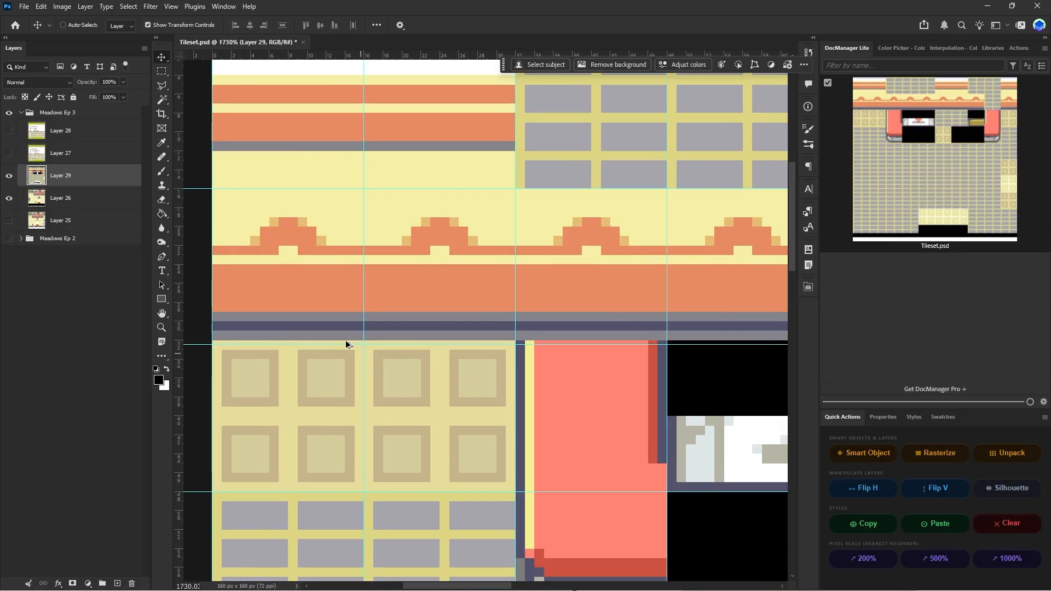
{"action": "key", "text": "Left"}
{"action": "key", "text": "Down"}
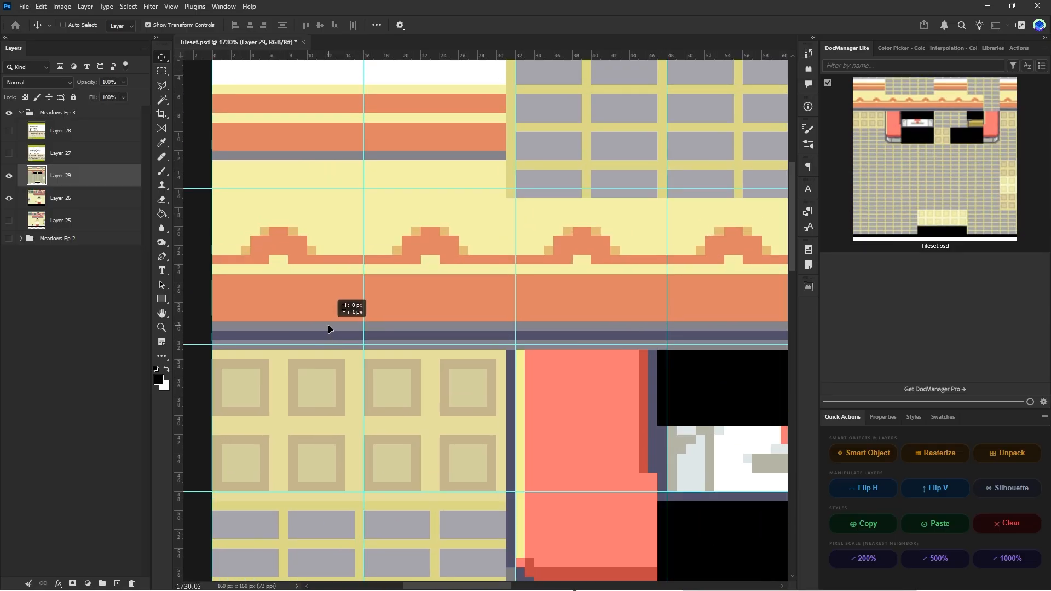
{"action": "scroll", "coordinate": [328, 324], "scroll_direction": "down", "scroll_amount": 2, "text": "alt"}
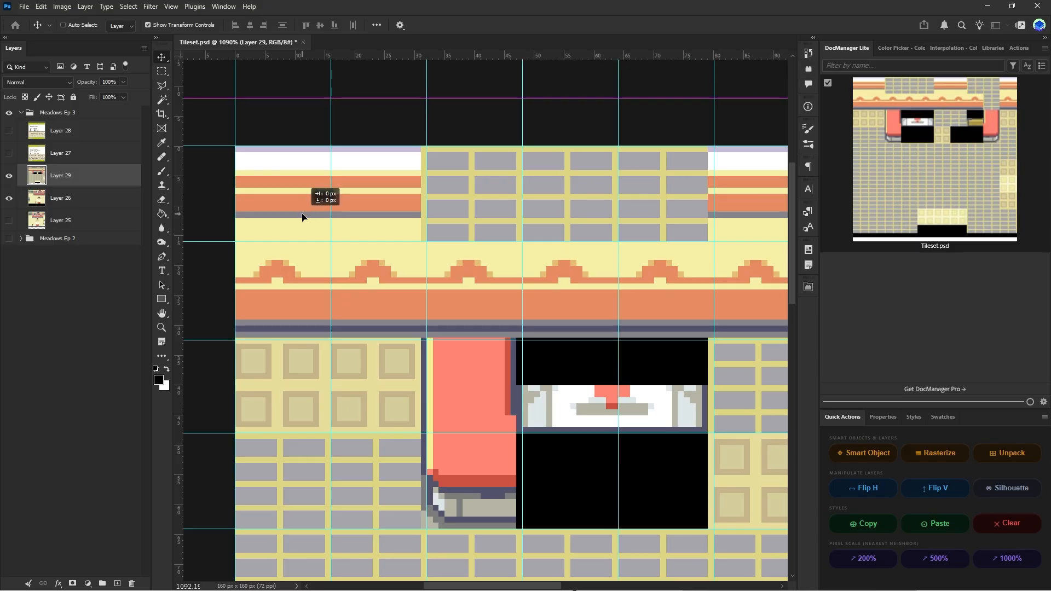
{"action": "key", "text": "Right"}
{"action": "key", "text": "Down"}
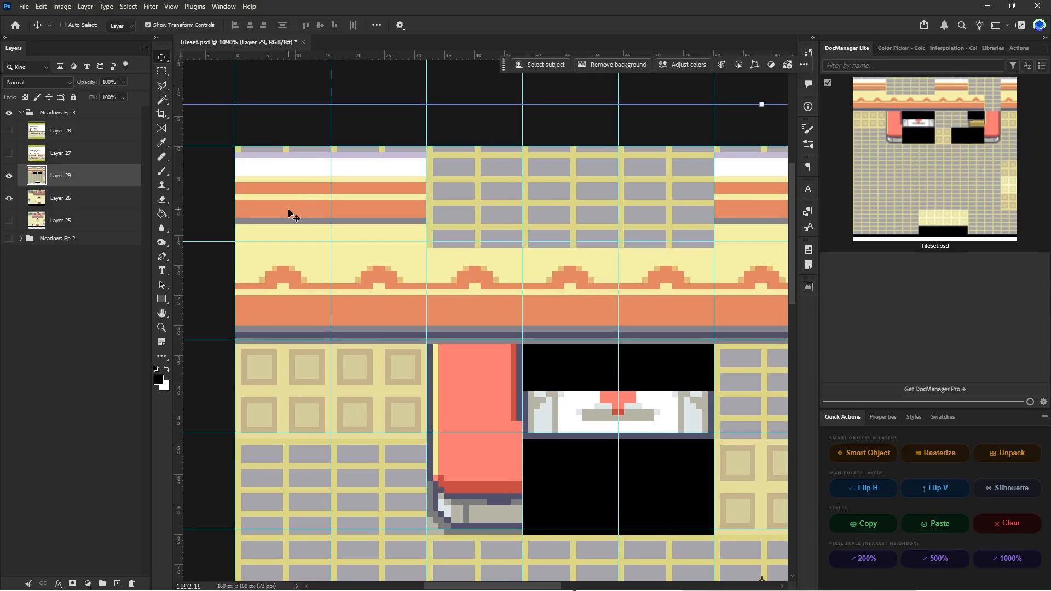
{"action": "key", "text": "Up"}
{"action": "key", "text": "Right"}
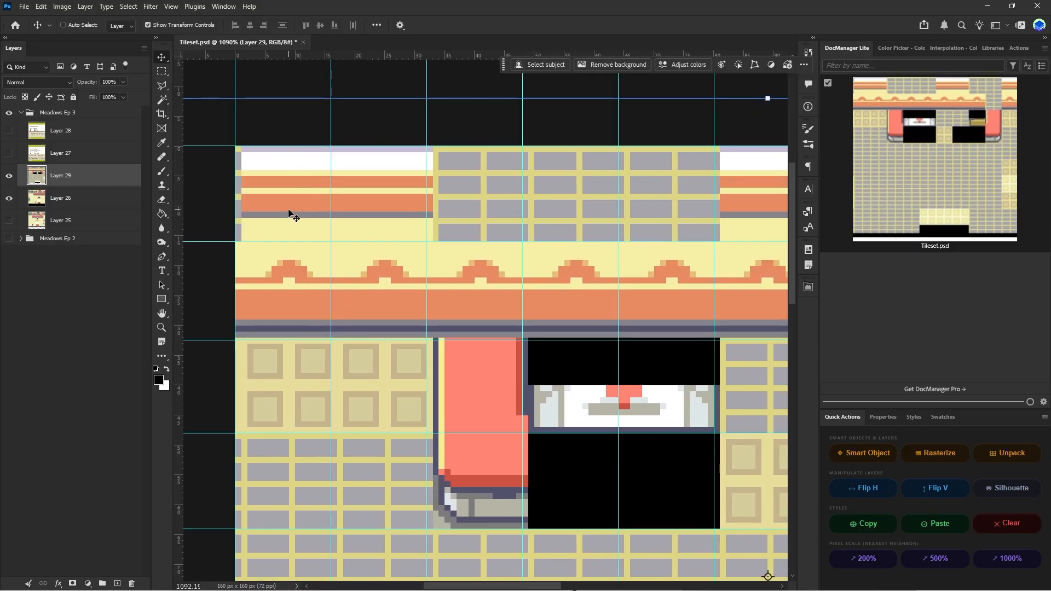
{"action": "key", "text": "Left"}
- Cut the striped wall tile at the canvas's upper-left corner out of Layer 29 onto its own layer, and make Layer 29 active again
{"action": "scroll", "coordinate": [261, 212], "scroll_direction": "down", "scroll_amount": 4, "text": "alt"}
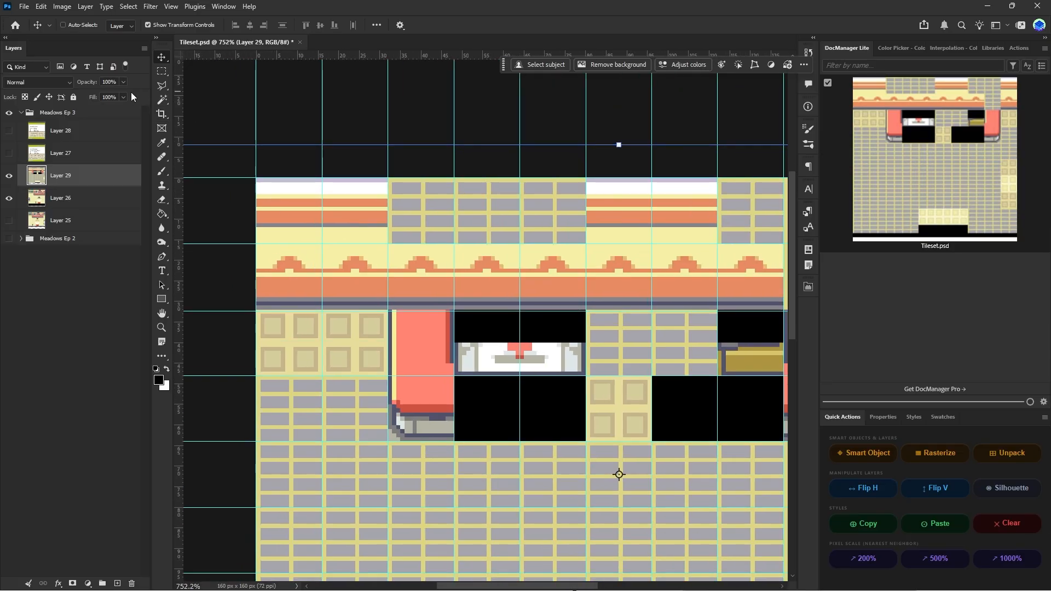
{"action": "left_click", "coordinate": [162, 72]}
{"action": "left_click_drag", "start_coordinate": [256, 178], "coordinate": [322, 243]}
{"action": "right_click", "coordinate": [315, 240]}
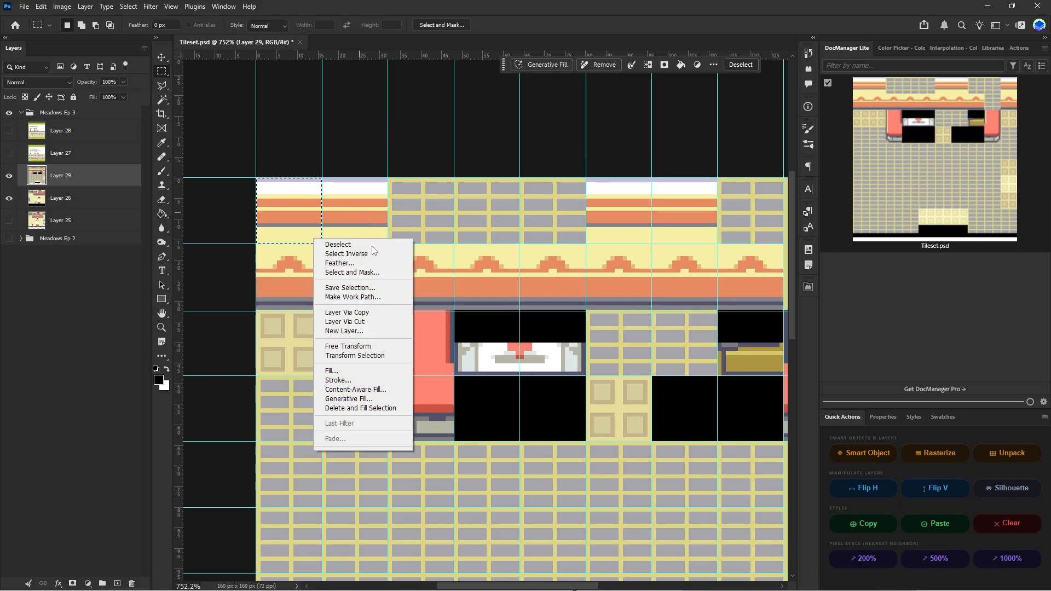
{"action": "left_click", "coordinate": [367, 322]}
{"action": "left_click", "coordinate": [76, 206]}
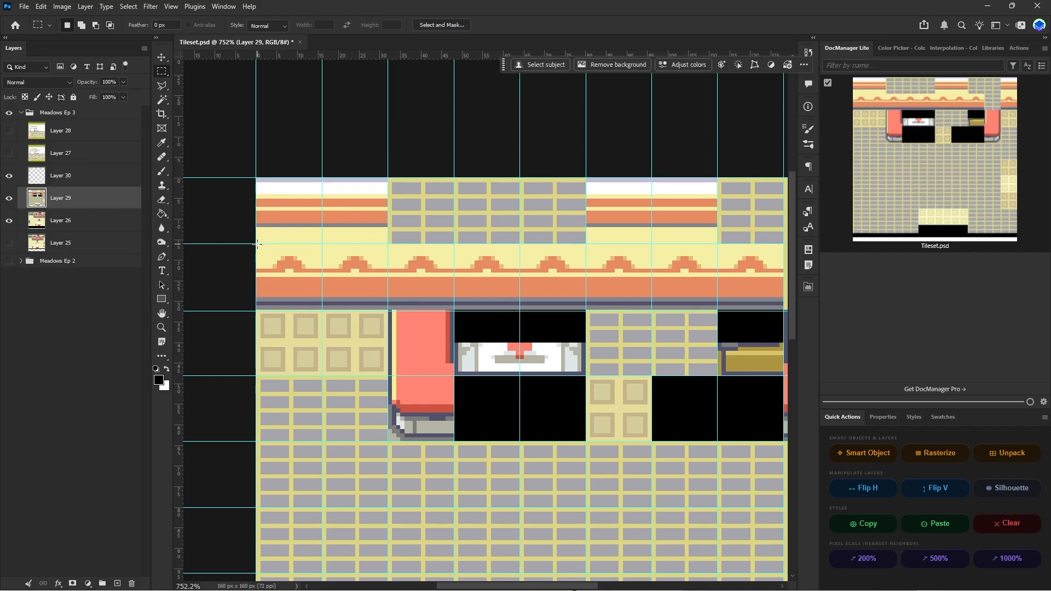
{"action": "left_click_drag", "start_coordinate": [257, 245], "coordinate": [322, 314]}
{"action": "scroll", "coordinate": [276, 315], "scroll_direction": "up", "scroll_amount": 5, "text": "alt"}
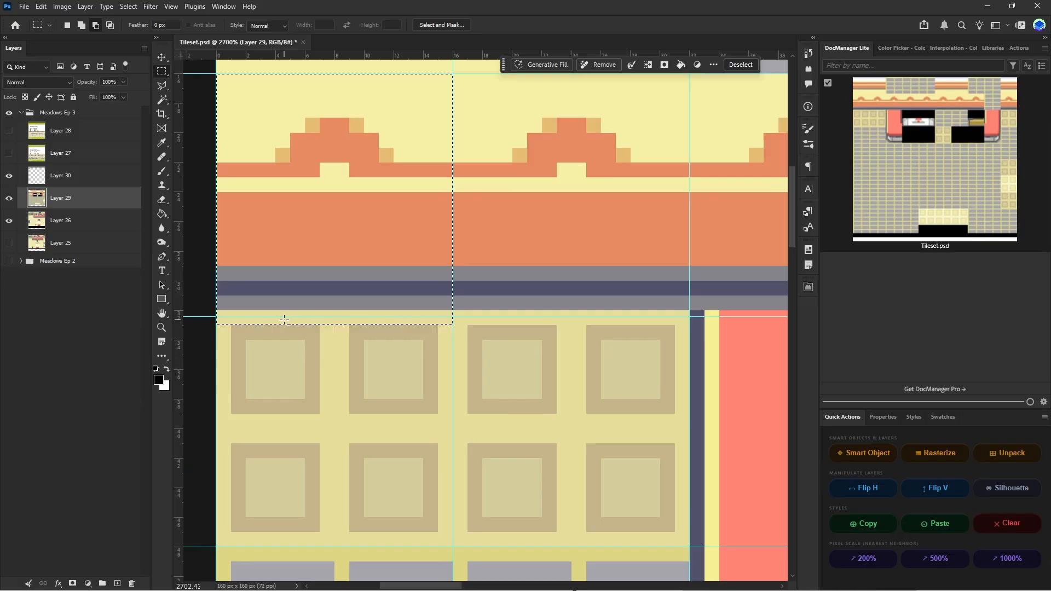
{"action": "left_click", "coordinate": [271, 316]}
{"action": "scroll", "coordinate": [263, 323], "scroll_direction": "down", "scroll_amount": 2, "text": "alt"}
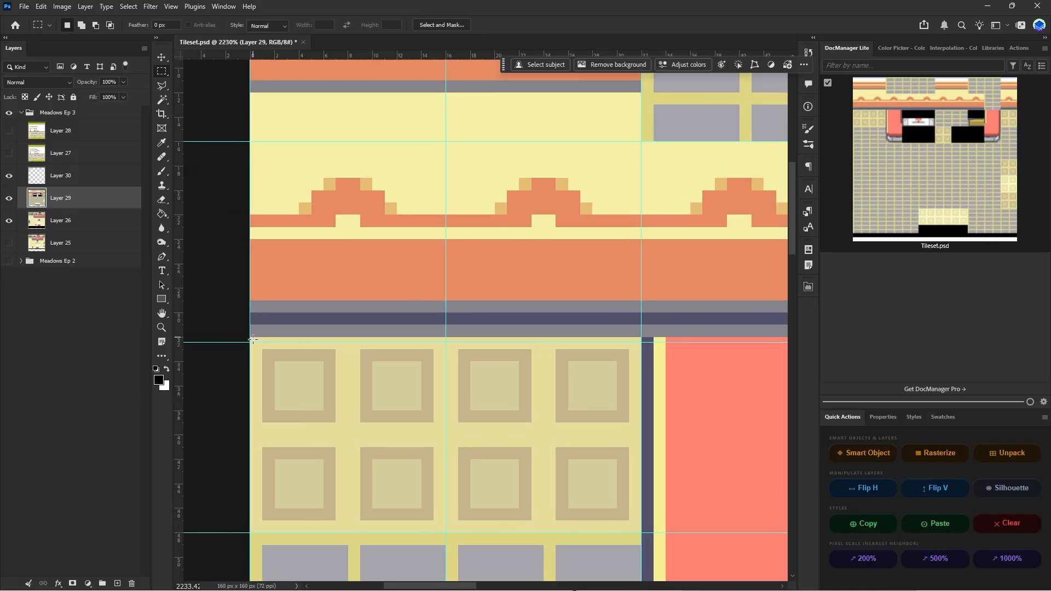
- Put the patterned wall tile directly below the extracted one from Layer 29 onto its own layer, and hide Layer 29
{"action": "left_click_drag", "start_coordinate": [252, 339], "coordinate": [447, 142]}
{"action": "left_click_drag", "start_coordinate": [250, 342], "coordinate": [482, 395], "text": "alt"}
{"action": "key", "text": "ctrl+z"}
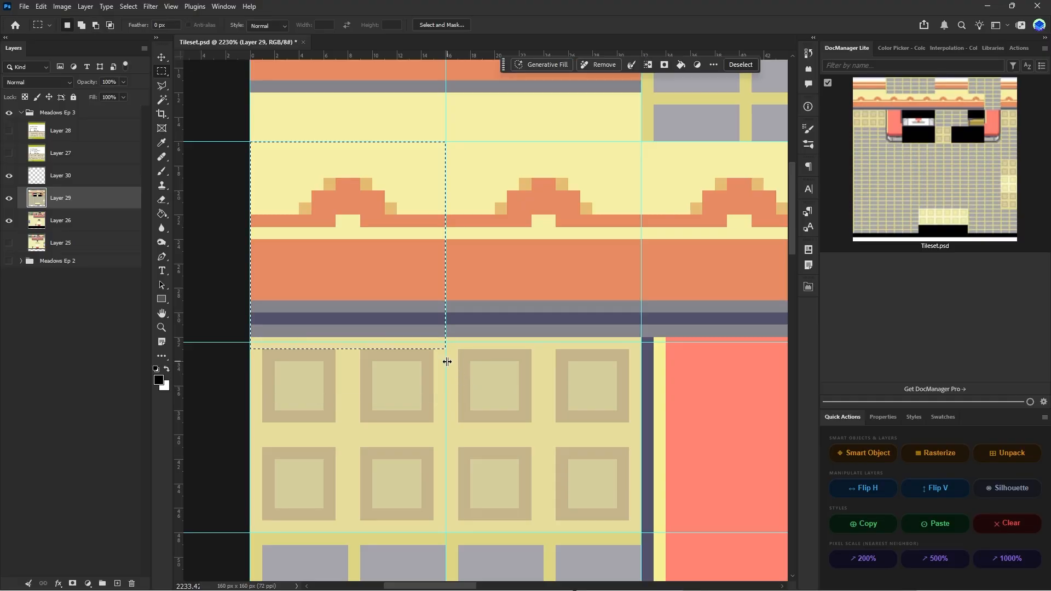
{"action": "left_click_drag", "start_coordinate": [445, 338], "coordinate": [184, 400], "text": "alt"}
{"action": "key", "text": "ctrl+z"}
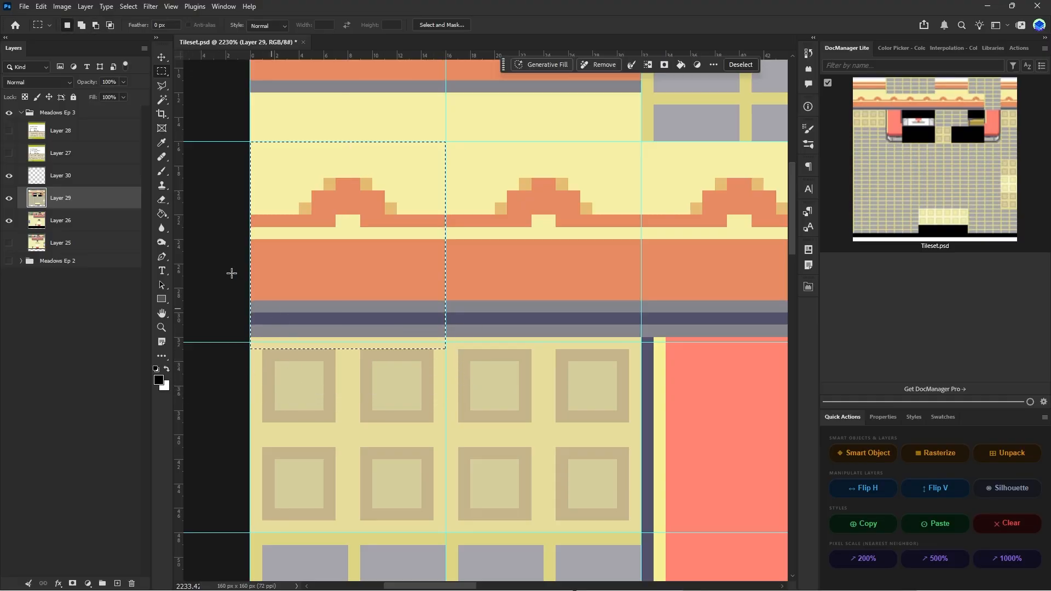
{"action": "right_click", "coordinate": [324, 281]}
{"action": "left_click", "coordinate": [355, 356]}
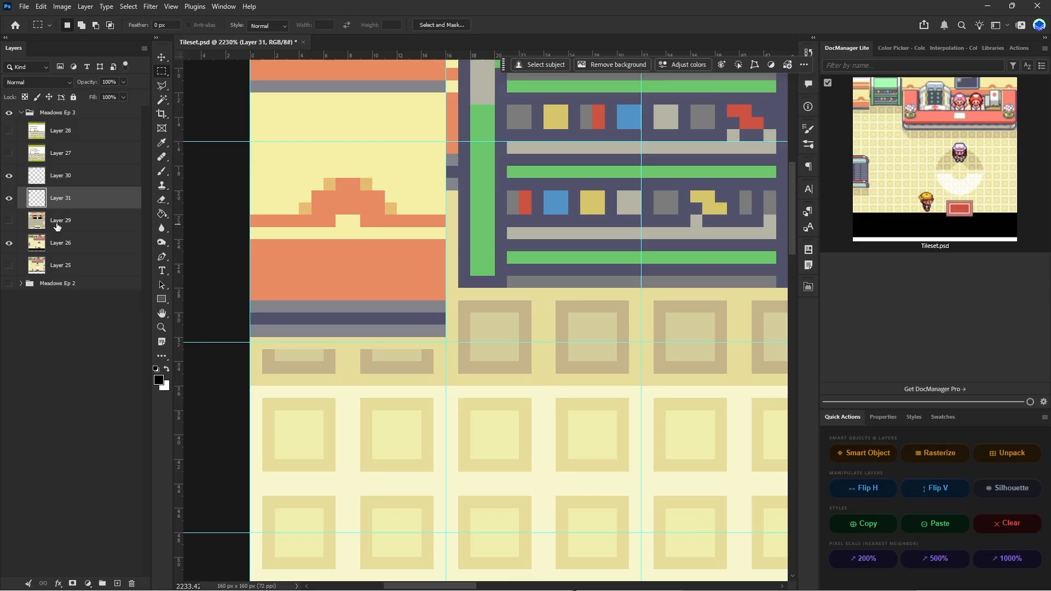
- Move the horizontal guide below the patterned wall tile up to the tile's lower edge
{"action": "left_click", "coordinate": [57, 225]}
{"action": "scroll", "coordinate": [326, 222], "scroll_direction": "down", "scroll_amount": 1, "text": "alt"}
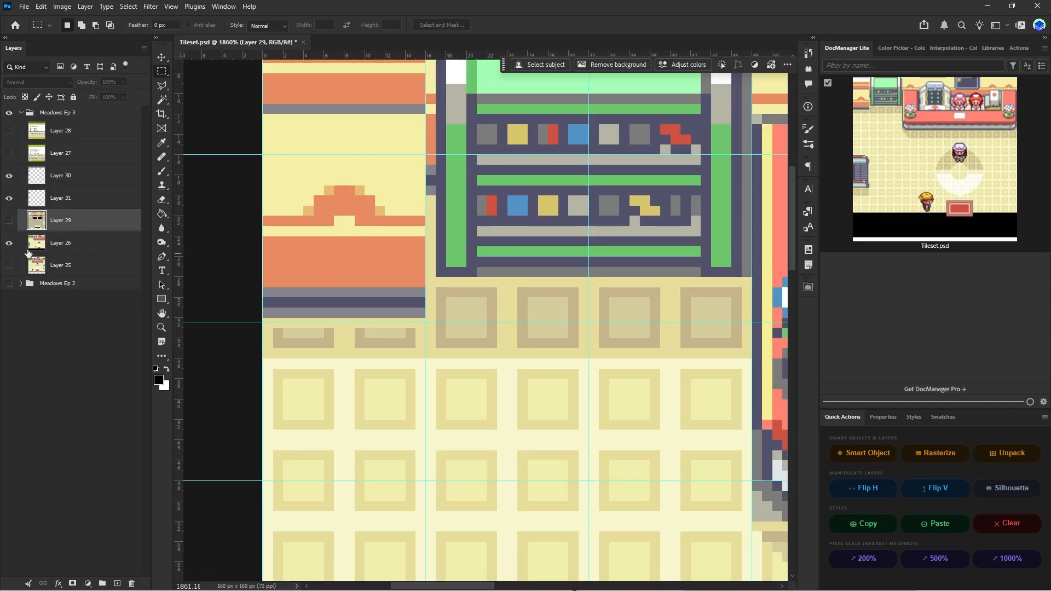
{"action": "scroll", "coordinate": [319, 273], "scroll_direction": "down", "scroll_amount": 2, "text": "alt"}
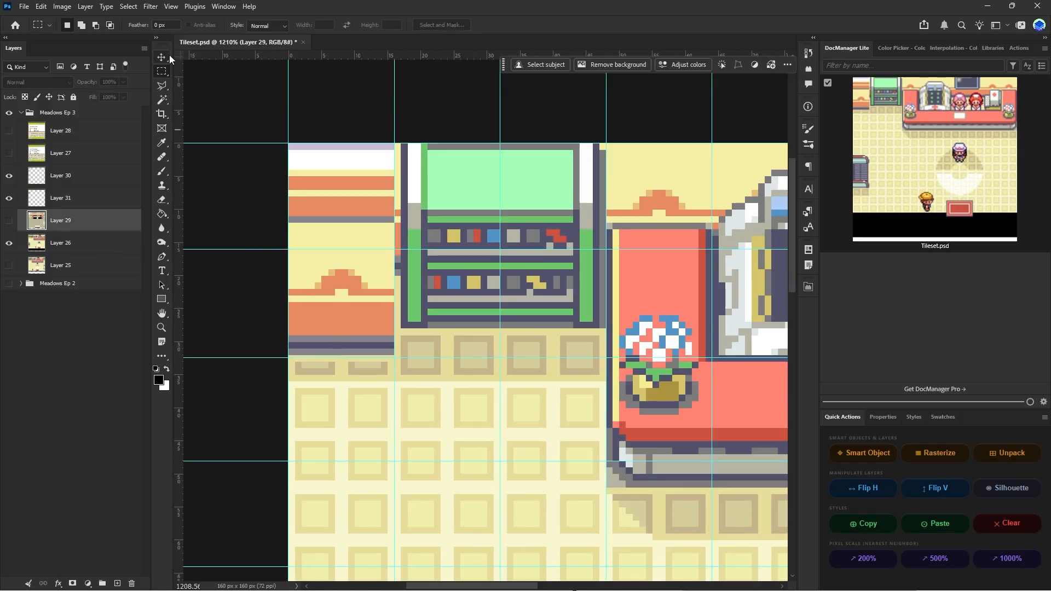
{"action": "left_click", "coordinate": [167, 56]}
{"action": "scroll", "coordinate": [328, 335], "scroll_direction": "up", "scroll_amount": 2, "text": "alt"}
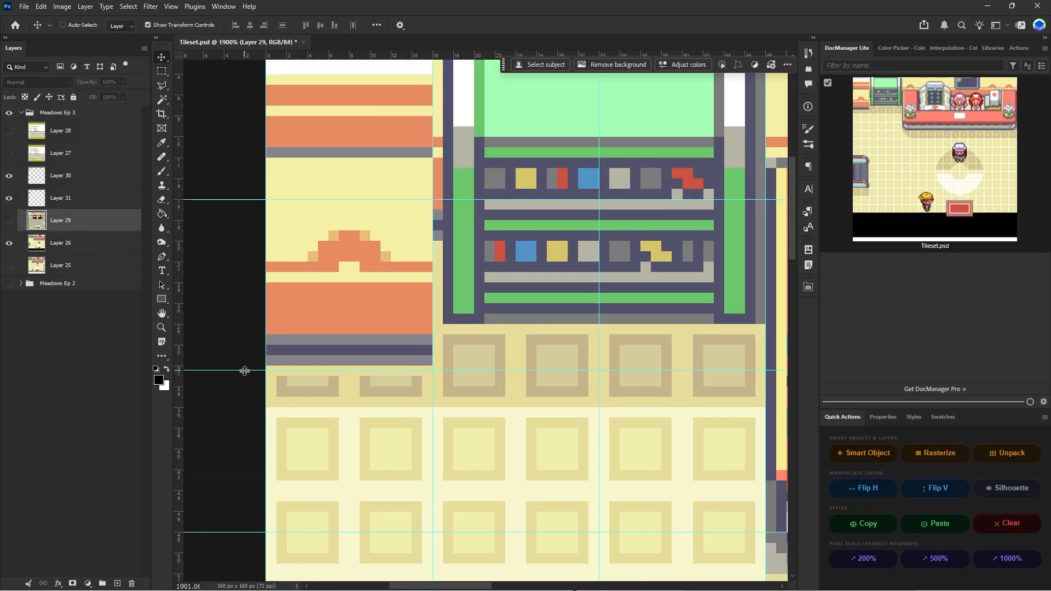
{"action": "left_click_drag", "start_coordinate": [245, 371], "coordinate": [241, 367]}
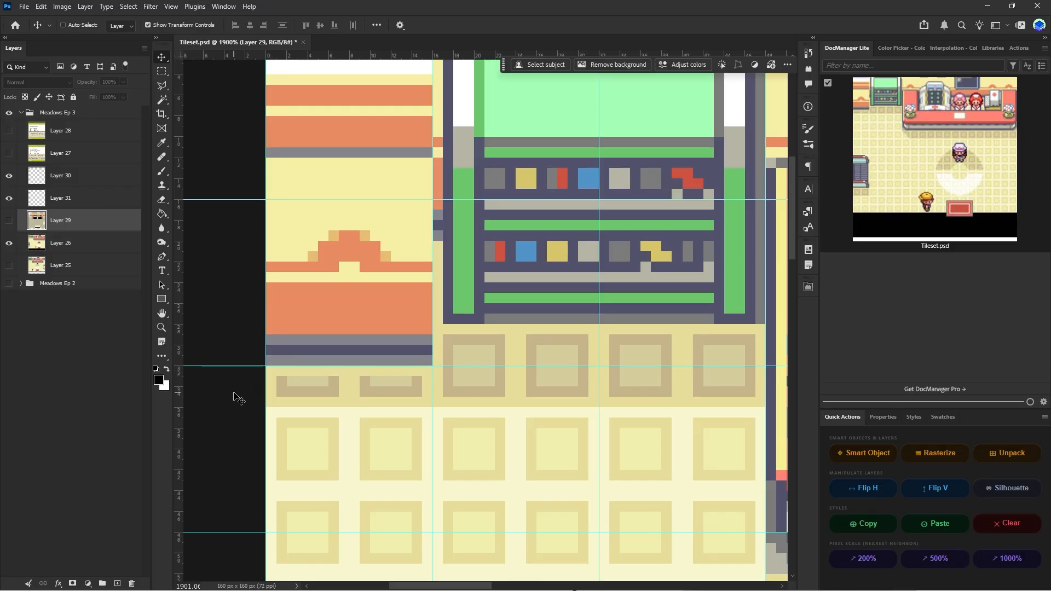
{"action": "scroll", "coordinate": [319, 368], "scroll_direction": "down", "scroll_amount": 1, "text": "alt"}
{"action": "scroll", "coordinate": [319, 369], "scroll_direction": "down", "scroll_amount": 1, "text": "alt"}
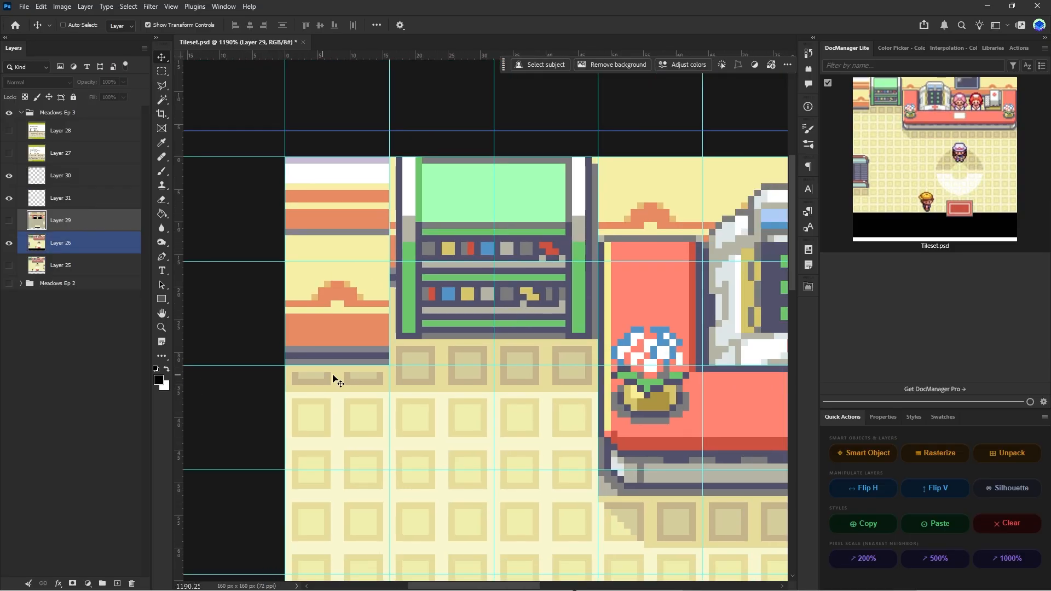
- Check the guide cells at and below the patterned wall tile with a tile-sized rectangular selection, and drop the selection
{"action": "left_click", "coordinate": [166, 70]}
{"action": "scroll", "coordinate": [324, 389], "scroll_direction": "up", "scroll_amount": 2, "text": "alt"}
{"action": "left_click_drag", "start_coordinate": [264, 357], "coordinate": [416, 494]}
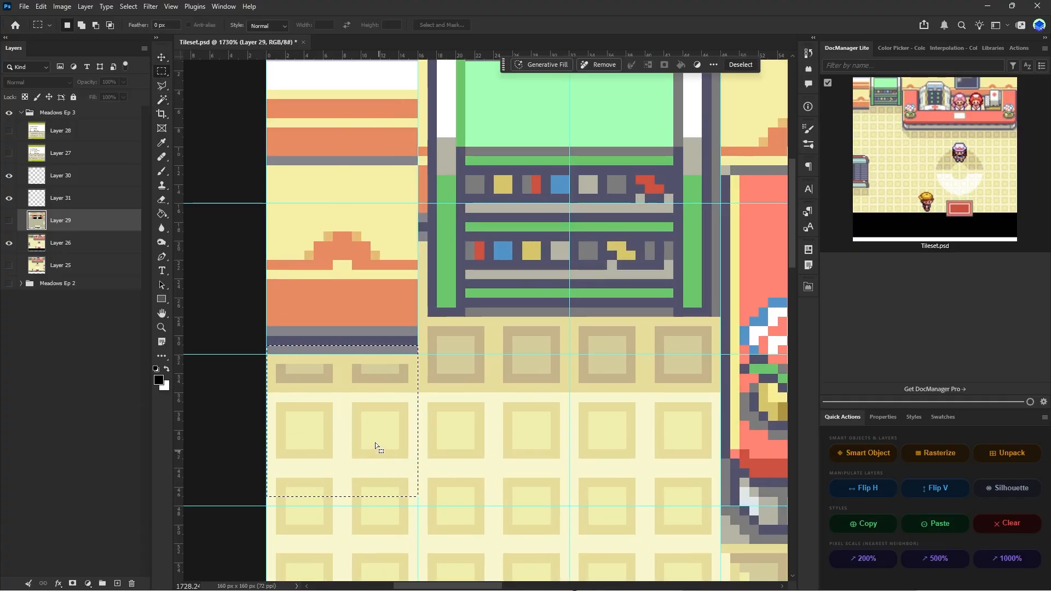
{"action": "left_click_drag", "start_coordinate": [376, 443], "coordinate": [367, 453]}
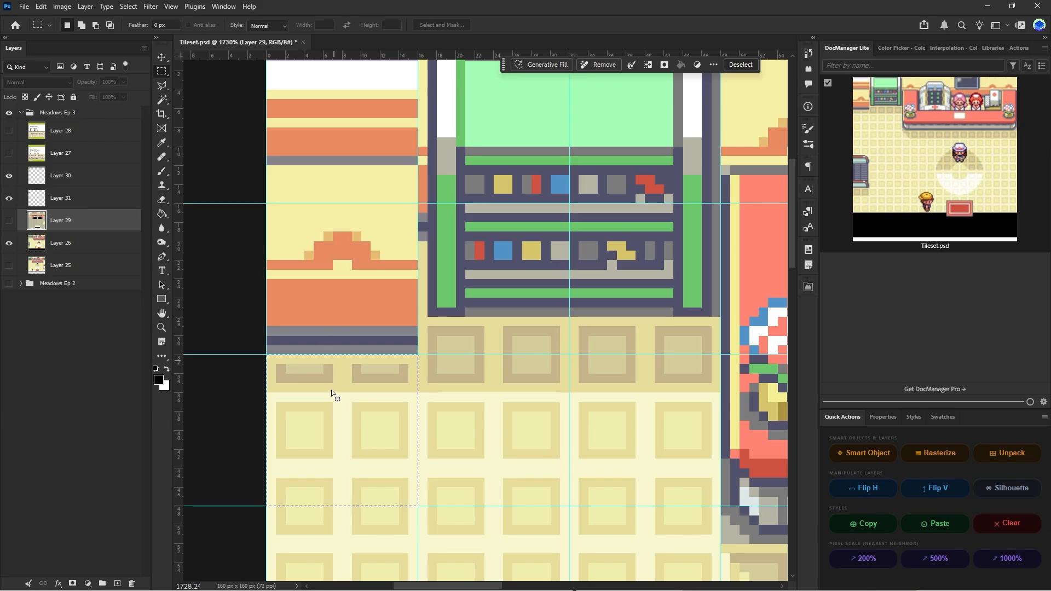
{"action": "left_click_drag", "start_coordinate": [331, 390], "coordinate": [324, 274]}
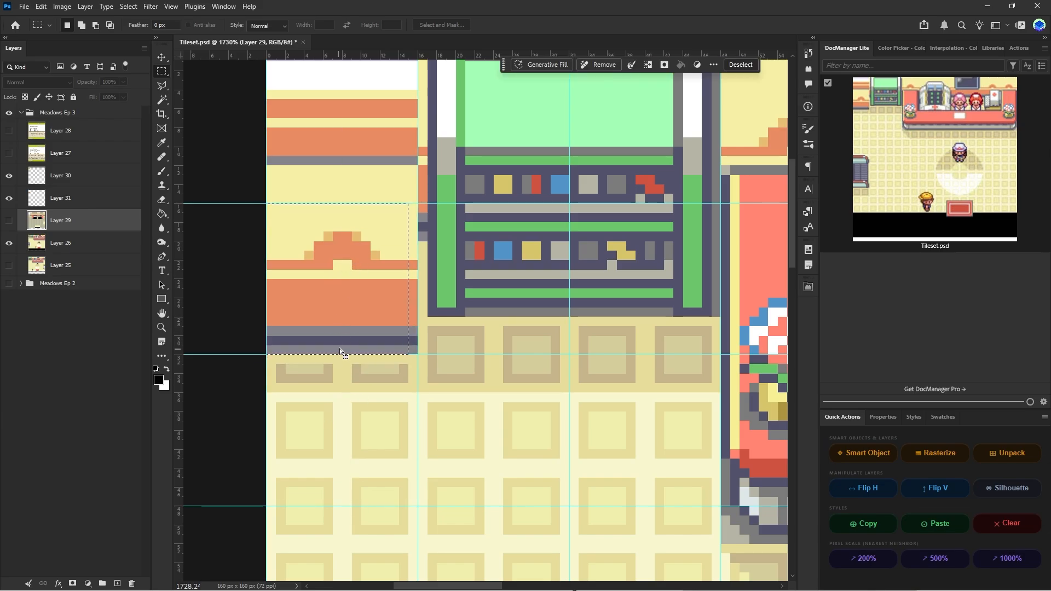
{"action": "scroll", "coordinate": [340, 348], "scroll_direction": "down", "scroll_amount": 3, "text": "alt"}
{"action": "scroll", "coordinate": [379, 331], "scroll_direction": "down", "scroll_amount": 4, "text": "alt"}
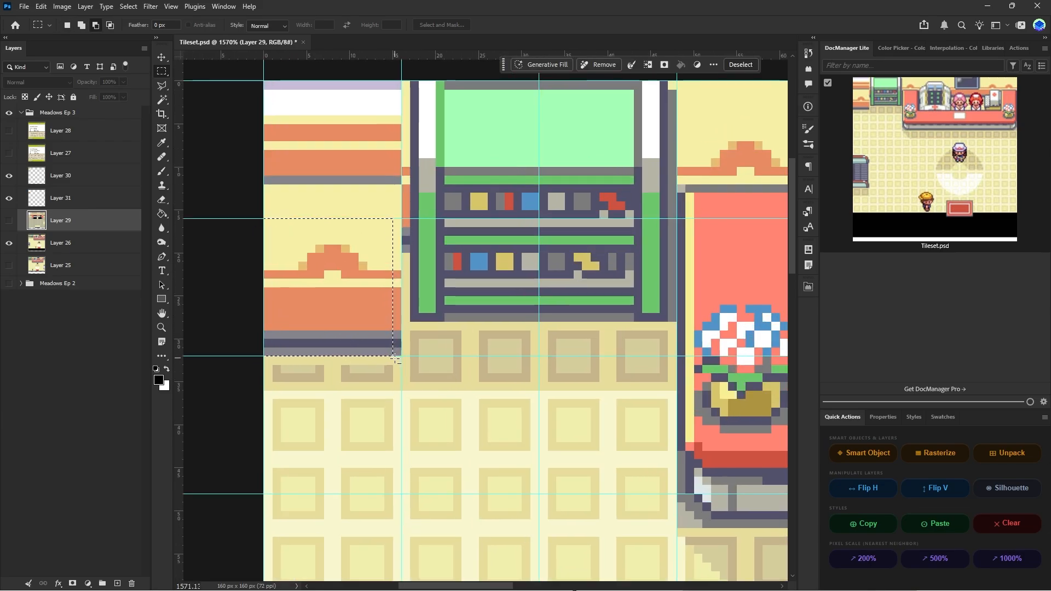
{"action": "left_click", "coordinate": [387, 377]}
{"action": "scroll", "coordinate": [387, 377], "scroll_direction": "right", "scroll_amount": 1}
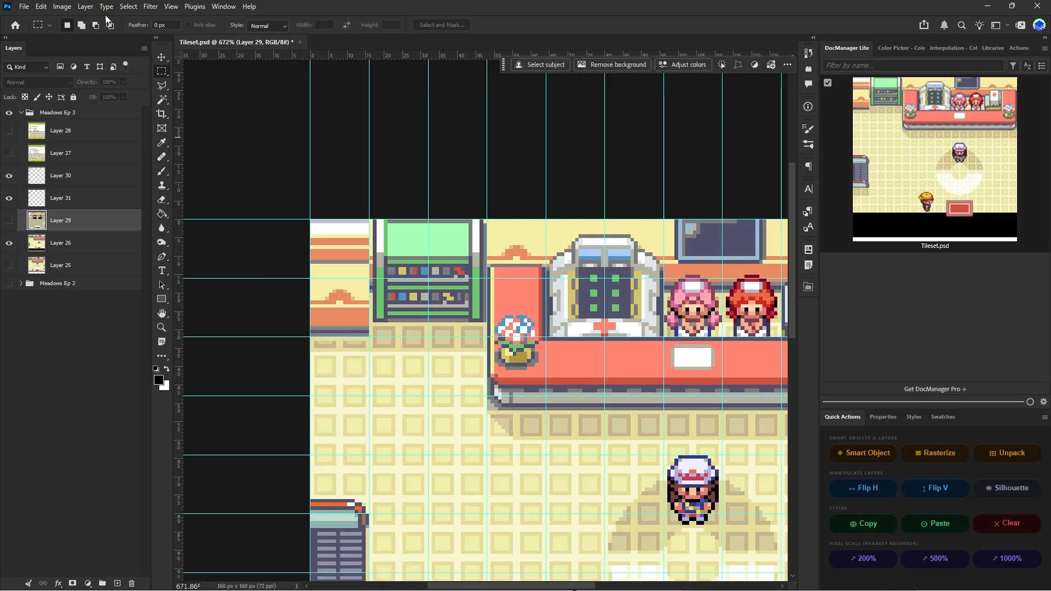
- Clear all guides and create a new guide layout across the canvas
{"action": "left_click", "coordinate": [129, 6]}
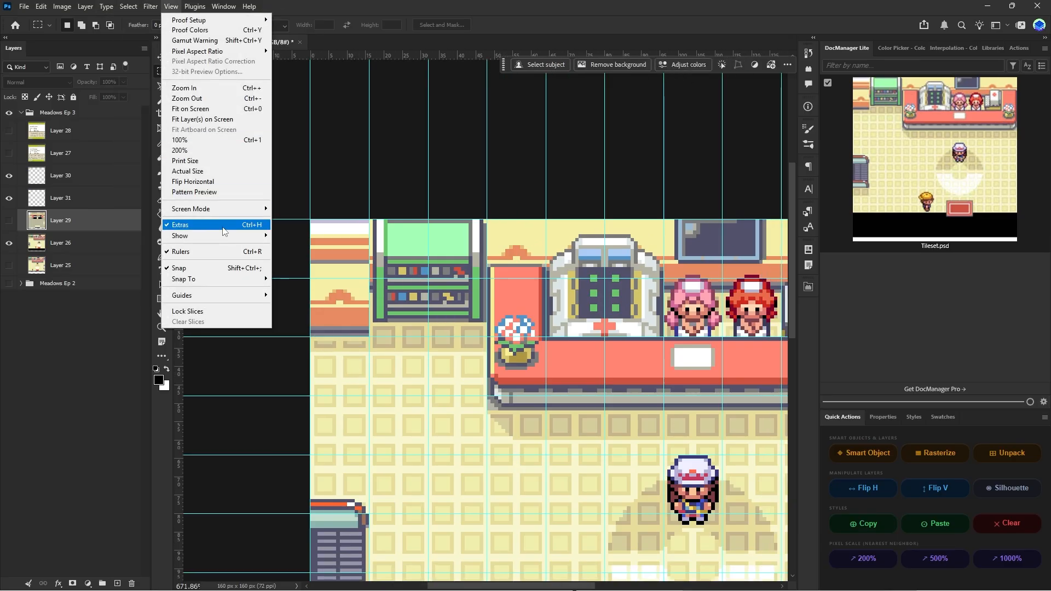
{"action": "mouse_move", "coordinate": [241, 295]}
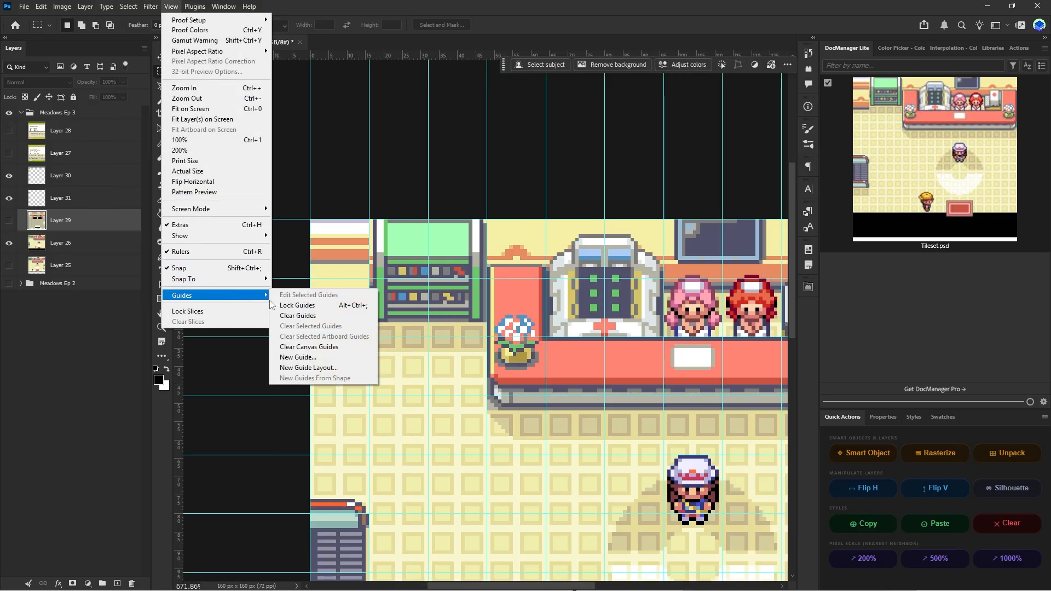
{"action": "left_click", "coordinate": [298, 315]}
{"action": "left_click", "coordinate": [171, 6]}
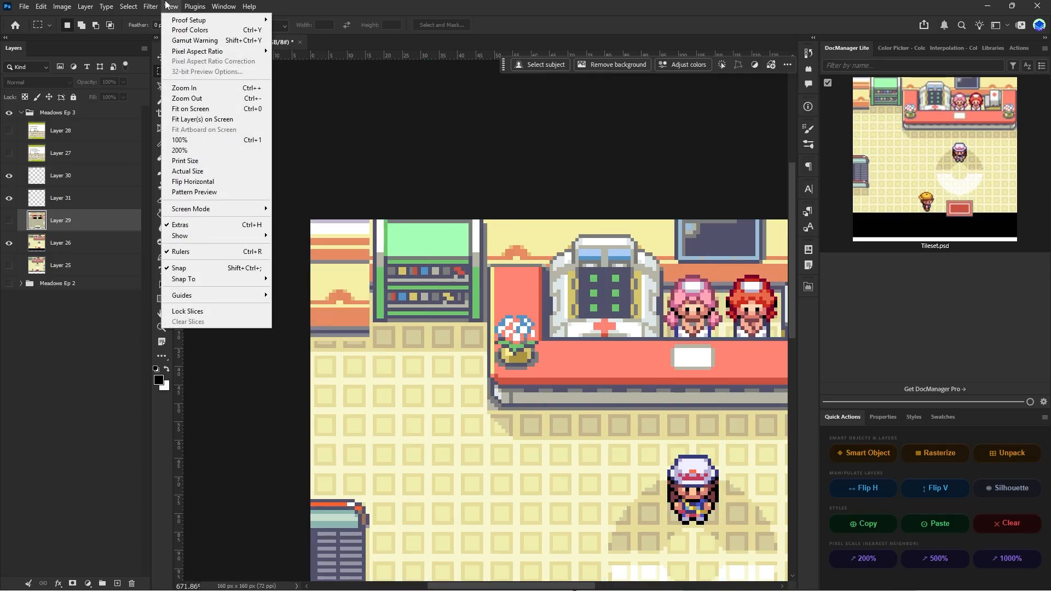
{"action": "mouse_move", "coordinate": [212, 295]}
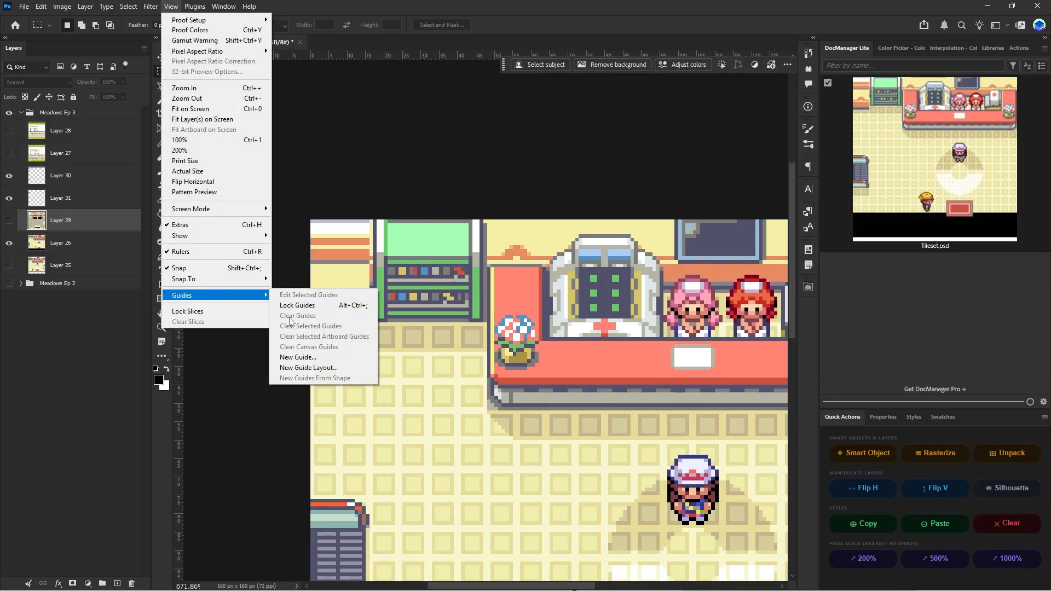
{"action": "left_click", "coordinate": [313, 369]}
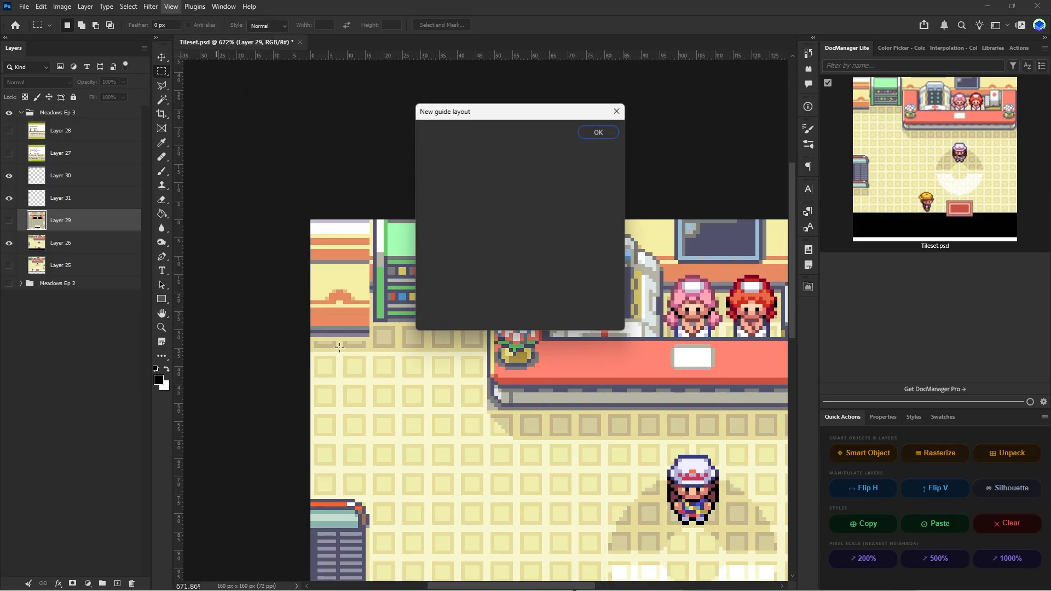
{"action": "left_click", "coordinate": [602, 132]}
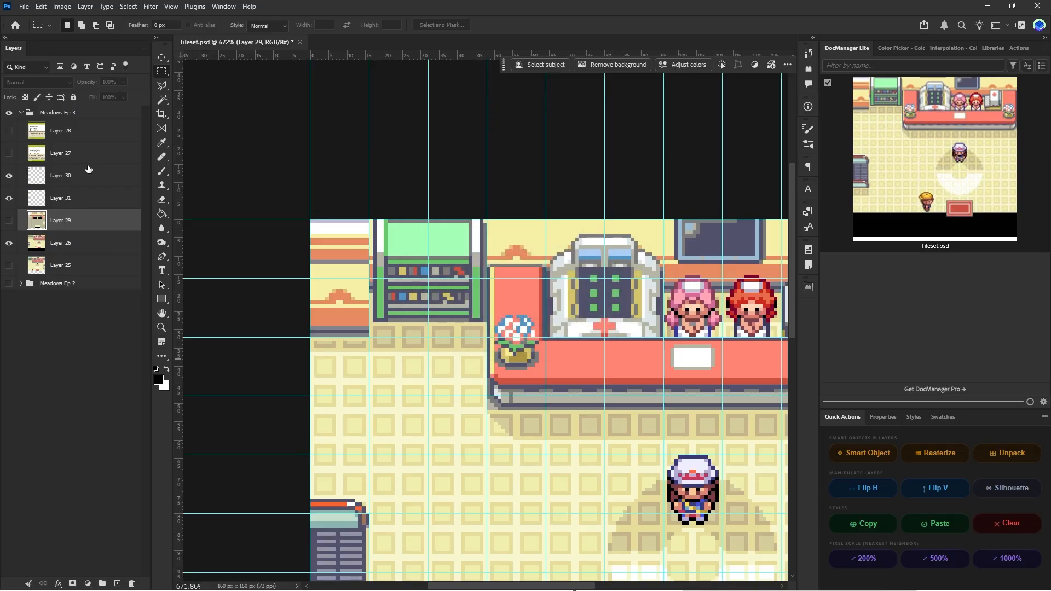
- Hide Layer 26 and delete the strip of floor pixels below the second tile row's guide from Layer 31
{"action": "left_click", "coordinate": [8, 242]}
{"action": "left_click", "coordinate": [90, 198]}
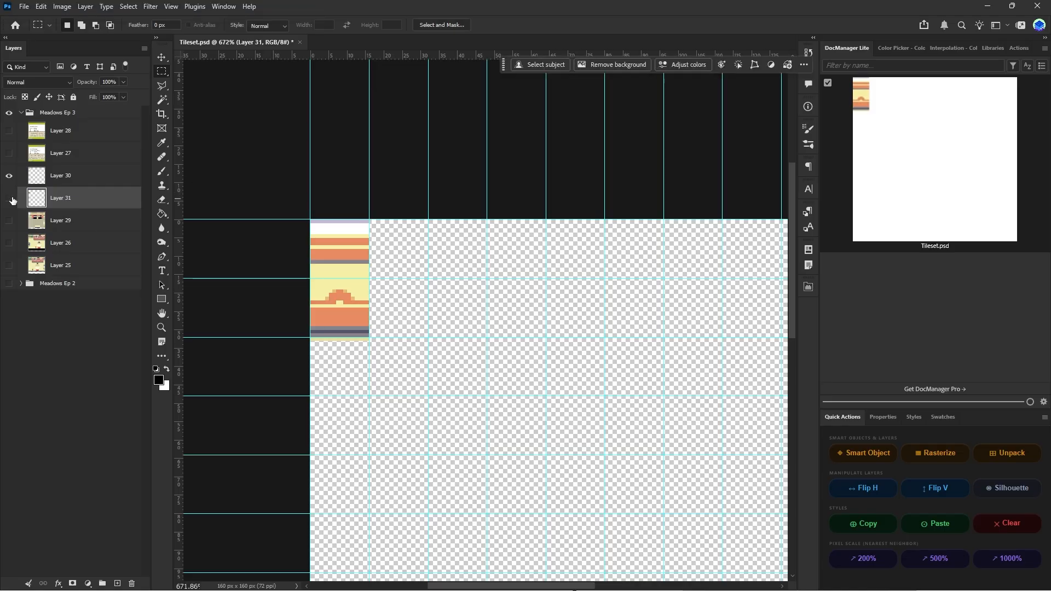
{"action": "scroll", "coordinate": [361, 345], "scroll_direction": "up", "scroll_amount": 5, "text": "alt"}
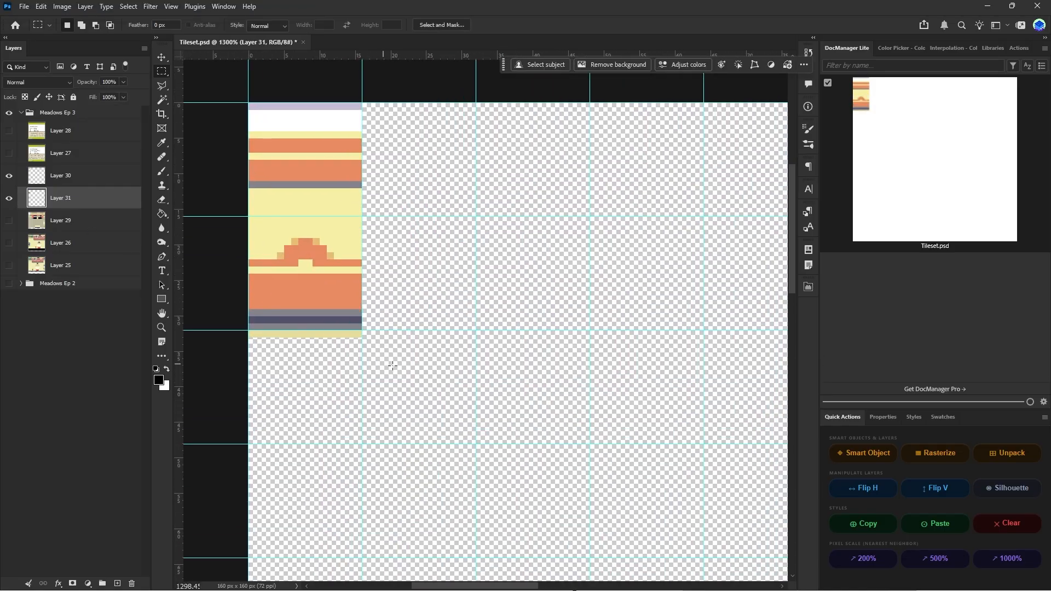
{"action": "left_click_drag", "start_coordinate": [394, 368], "coordinate": [247, 331]}
{"action": "left_click", "coordinate": [298, 342]}
- Check the two extracted wall tiles by toggling their visibility, and move Layers 30 and 31 to the top of the Meadows Ep 3 group
{"action": "left_click", "coordinate": [8, 195]}
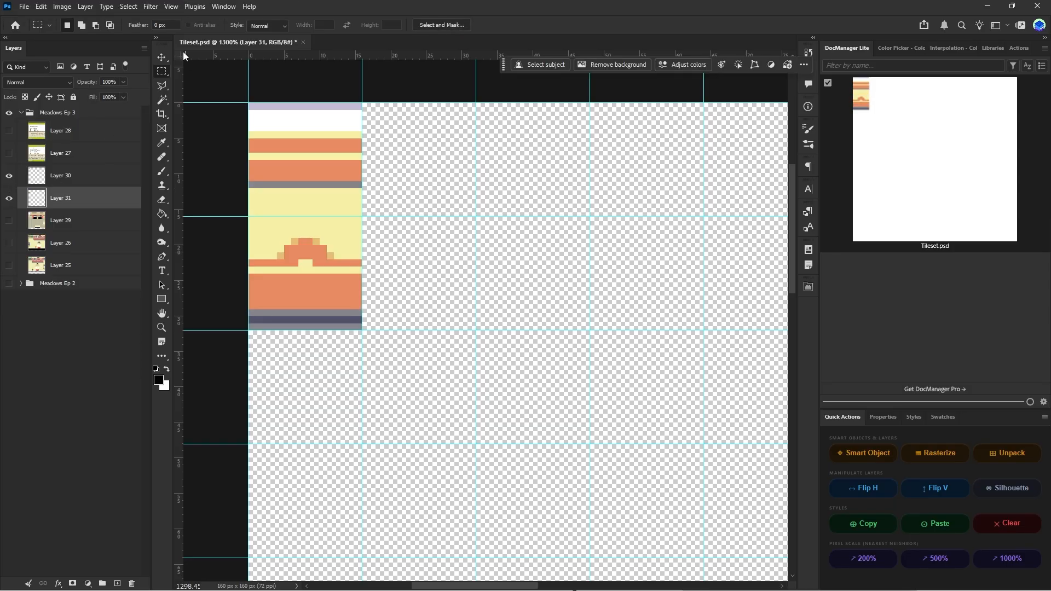
{"action": "left_click", "coordinate": [162, 57]}
{"action": "left_click", "coordinate": [10, 177]}
{"action": "left_click", "coordinate": [10, 177]}
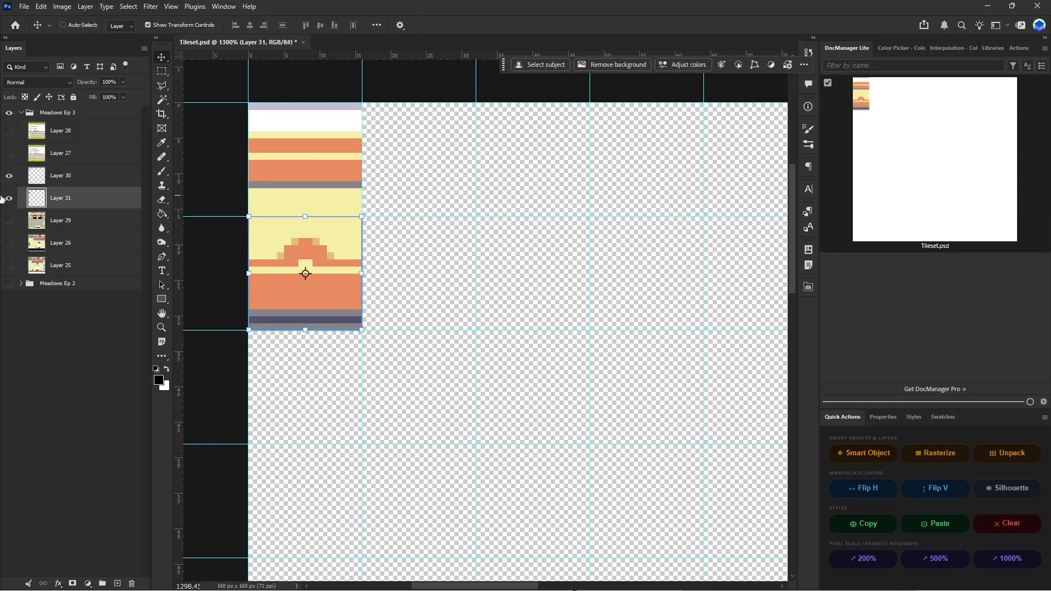
{"action": "left_click", "coordinate": [9, 198]}
{"action": "left_click", "coordinate": [8, 198]}
{"action": "left_click", "coordinate": [60, 176], "text": "shift"}
{"action": "left_click_drag", "start_coordinate": [60, 175], "coordinate": [70, 135]}
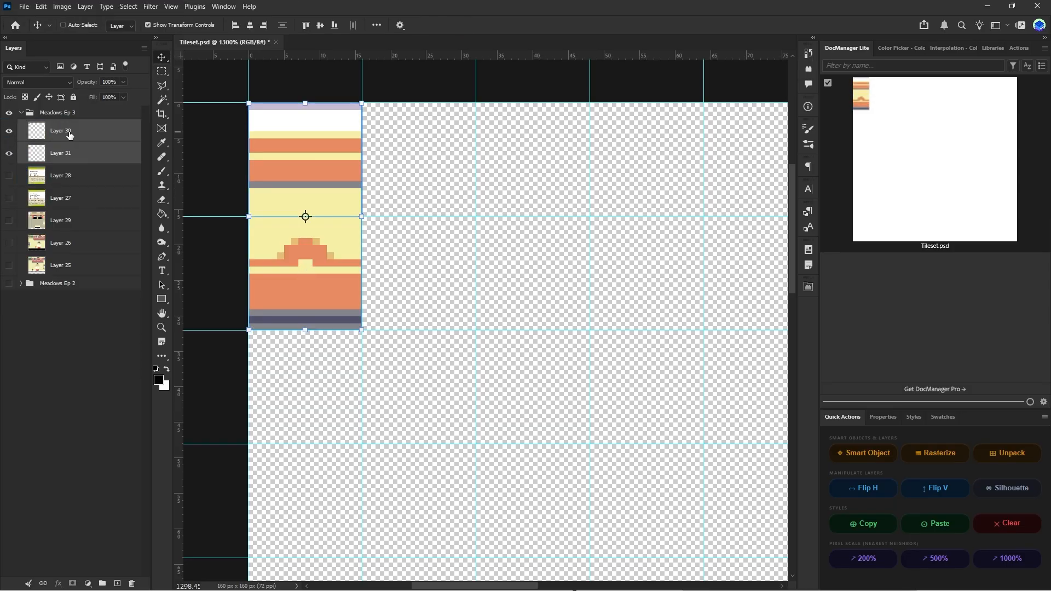
{"action": "left_click", "coordinate": [70, 135]}
- Show Layer 26 and move it so its upper-left corner meets the canvas top at the guide one tile in from the left edge
{"action": "scroll", "coordinate": [466, 308], "scroll_direction": "down", "scroll_amount": 11, "text": "alt"}
{"action": "scroll", "coordinate": [443, 300], "scroll_direction": "down", "scroll_amount": 2, "text": "ctrl"}
{"action": "scroll", "coordinate": [427, 300], "scroll_direction": "up", "scroll_amount": 1, "text": "alt"}
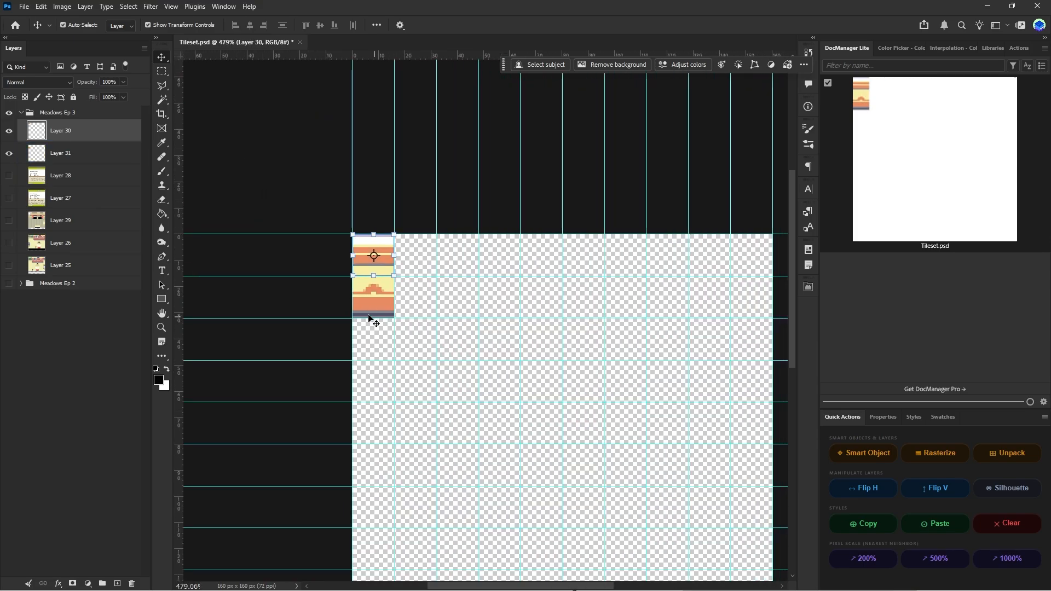
{"action": "left_click", "coordinate": [8, 243]}
{"action": "left_click", "coordinate": [61, 242]}
{"action": "scroll", "coordinate": [454, 253], "scroll_direction": "down", "scroll_amount": 1}
{"action": "scroll", "coordinate": [453, 252], "scroll_direction": "right", "scroll_amount": 3, "text": "ctrl"}
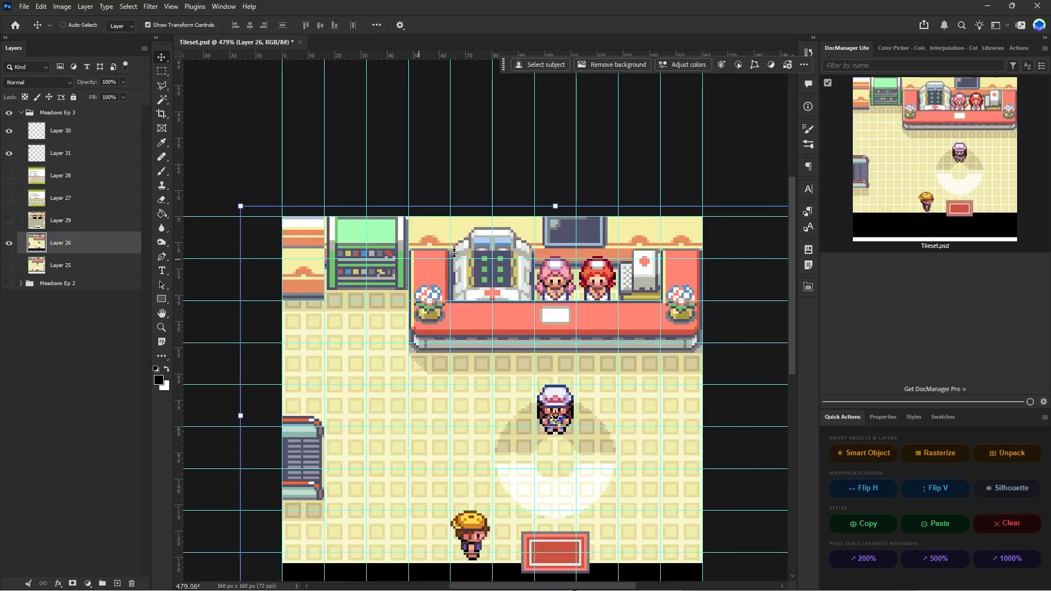
{"action": "scroll", "coordinate": [453, 252], "scroll_direction": "right", "scroll_amount": 1, "text": "ctrl"}
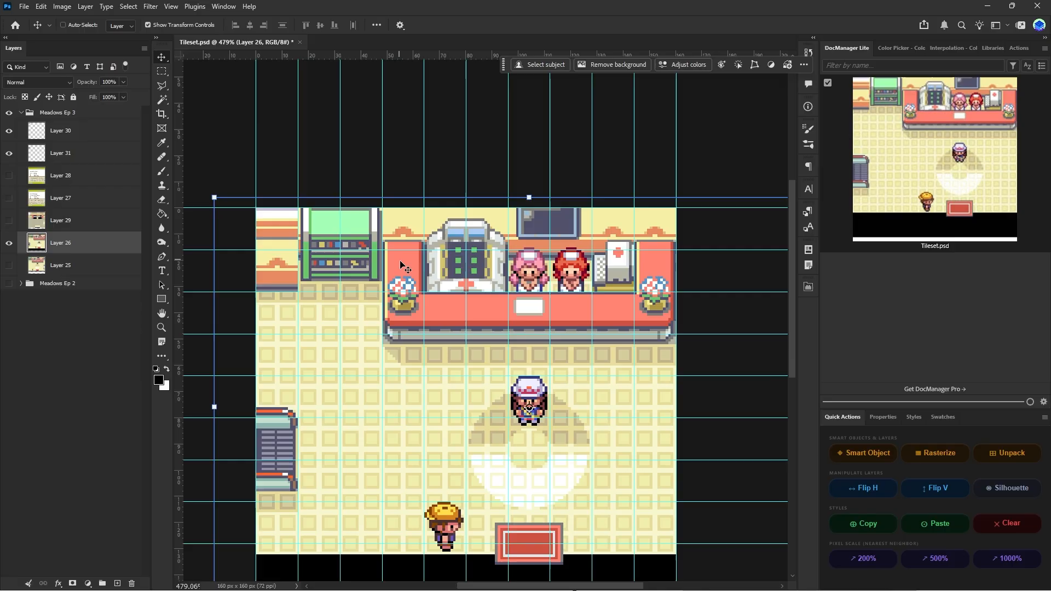
{"action": "left_click_drag", "start_coordinate": [400, 261], "coordinate": [482, 270]}
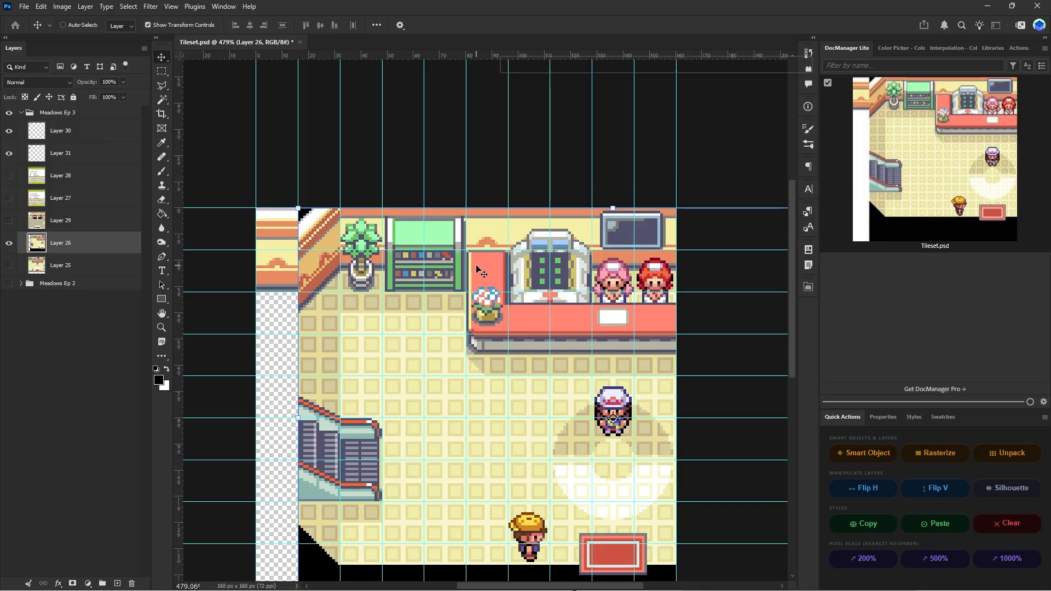
{"action": "left_click", "coordinate": [450, 275], "text": "ctrl"}
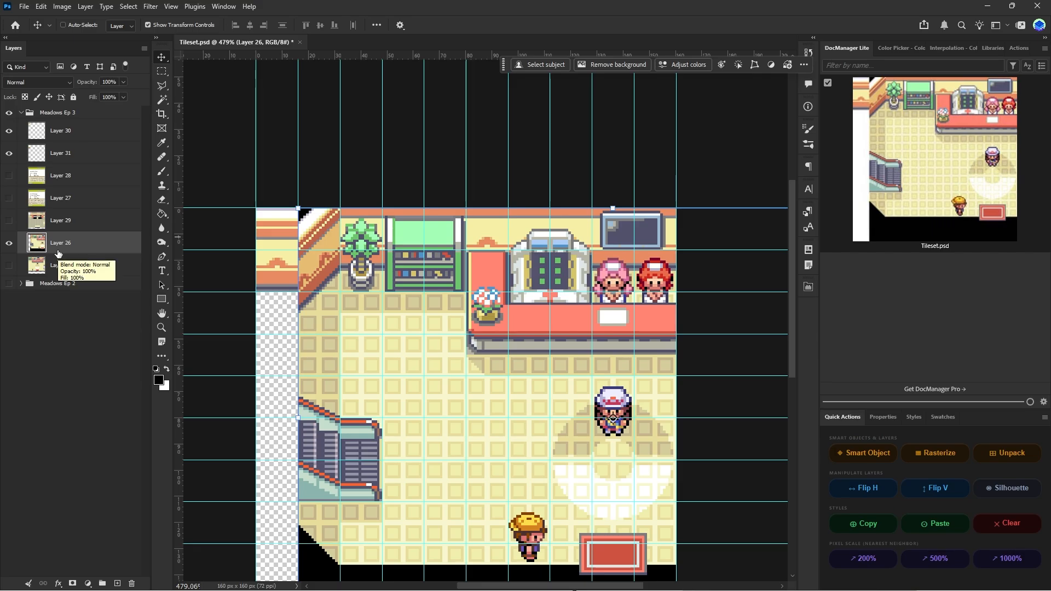
{"action": "scroll", "coordinate": [523, 286], "scroll_direction": "up", "scroll_amount": 1}
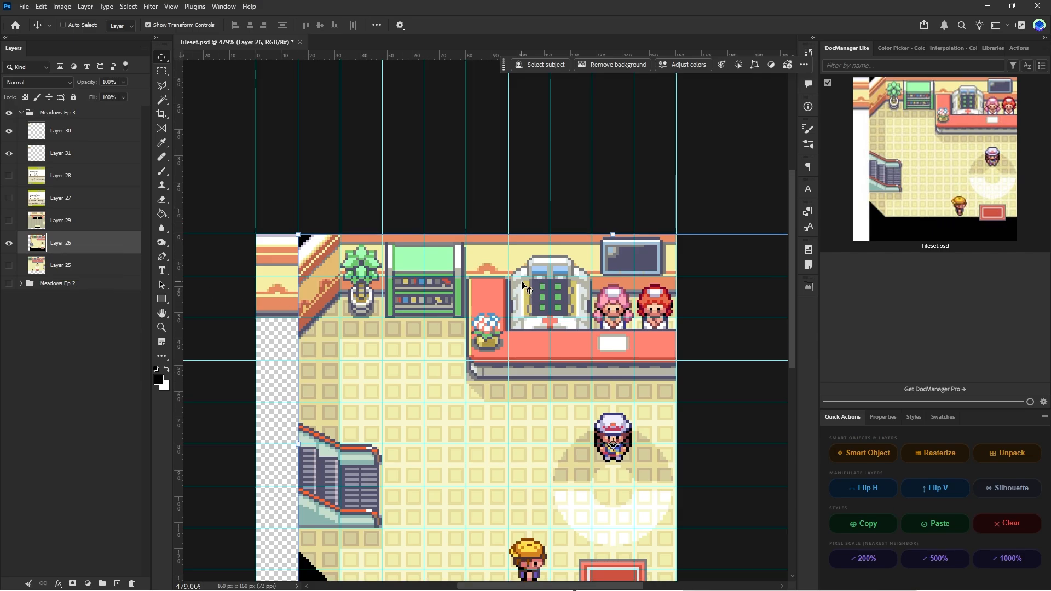
- Move Layer 26 straight down by 16 px
{"action": "scroll", "coordinate": [458, 304], "scroll_direction": "up", "scroll_amount": 1}
{"action": "scroll", "coordinate": [459, 303], "scroll_direction": "right", "scroll_amount": 2, "text": "ctrl"}
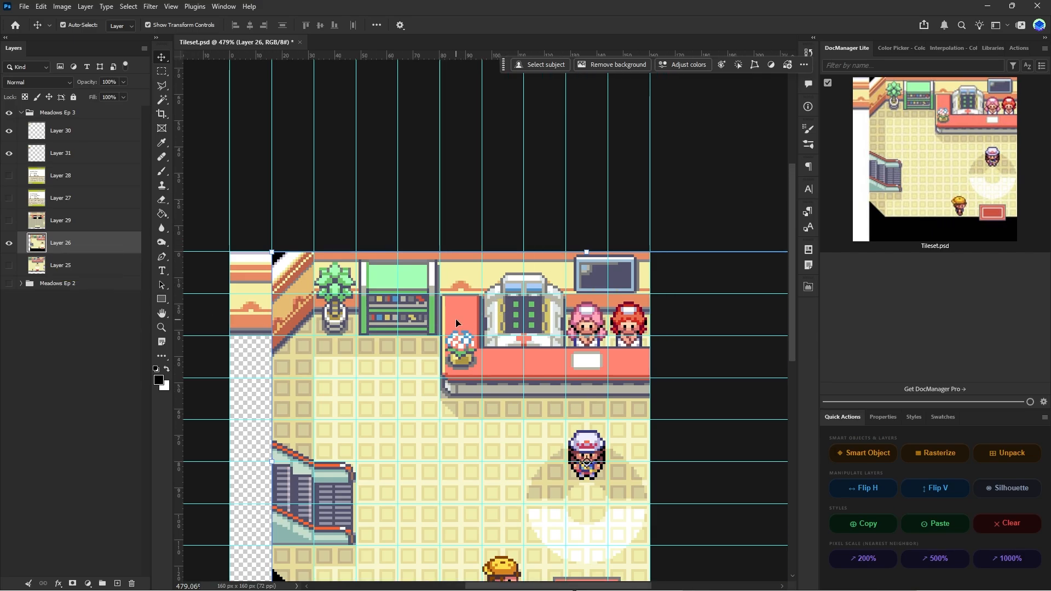
{"action": "left_click_drag", "start_coordinate": [430, 316], "coordinate": [435, 356]}
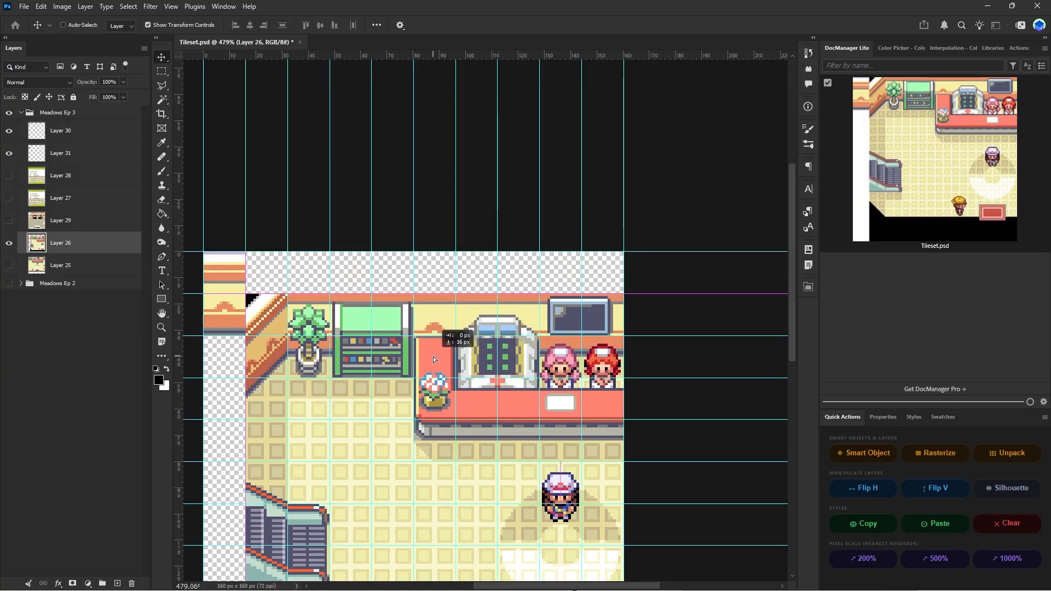
- Hide Layer 26, show Layer 25 and move it down until the wall's upper stripes lie inside the canvas
{"action": "left_click", "coordinate": [9, 242]}
{"action": "left_click", "coordinate": [8, 265]}
{"action": "left_click", "coordinate": [82, 265]}
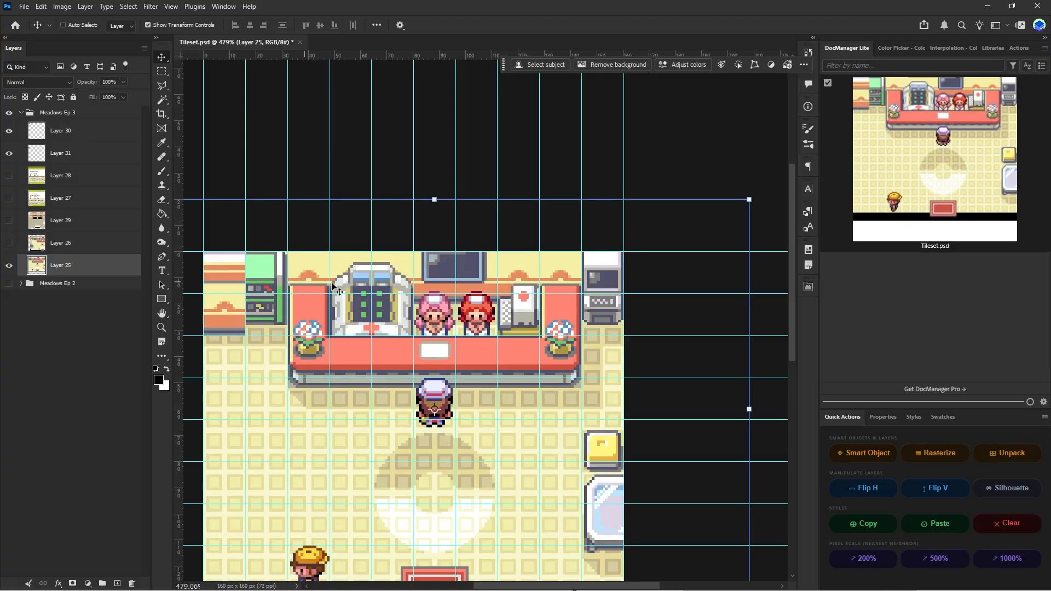
{"action": "left_click_drag", "start_coordinate": [334, 287], "coordinate": [323, 308]}
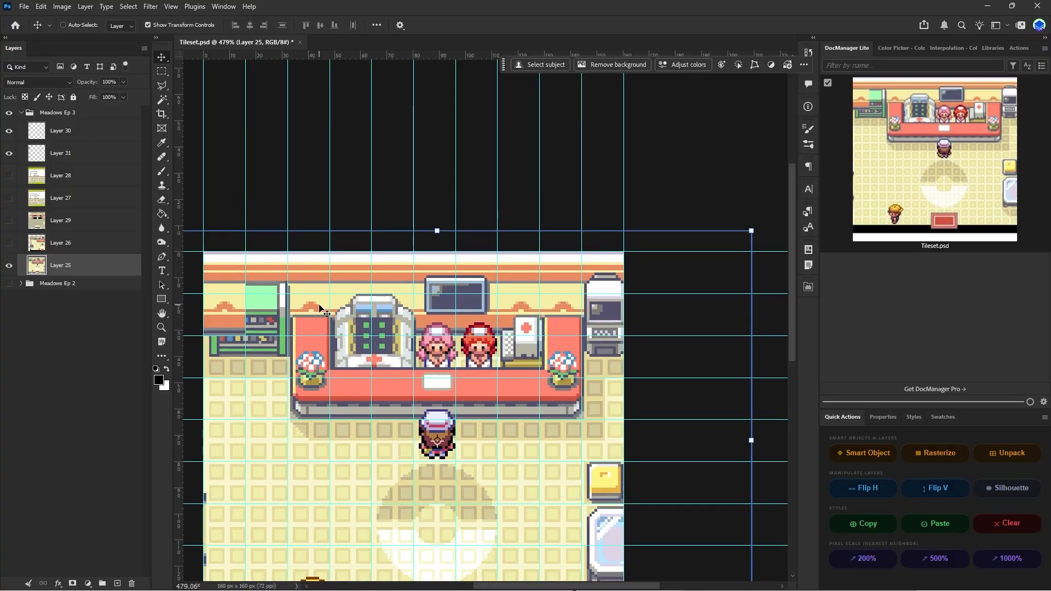
{"action": "scroll", "coordinate": [365, 353], "scroll_direction": "left", "scroll_amount": 2, "text": "ctrl"}
{"action": "left_click_drag", "start_coordinate": [439, 336], "coordinate": [413, 327]}
{"action": "left_click", "coordinate": [9, 267]}
{"action": "left_click", "coordinate": [8, 266]}
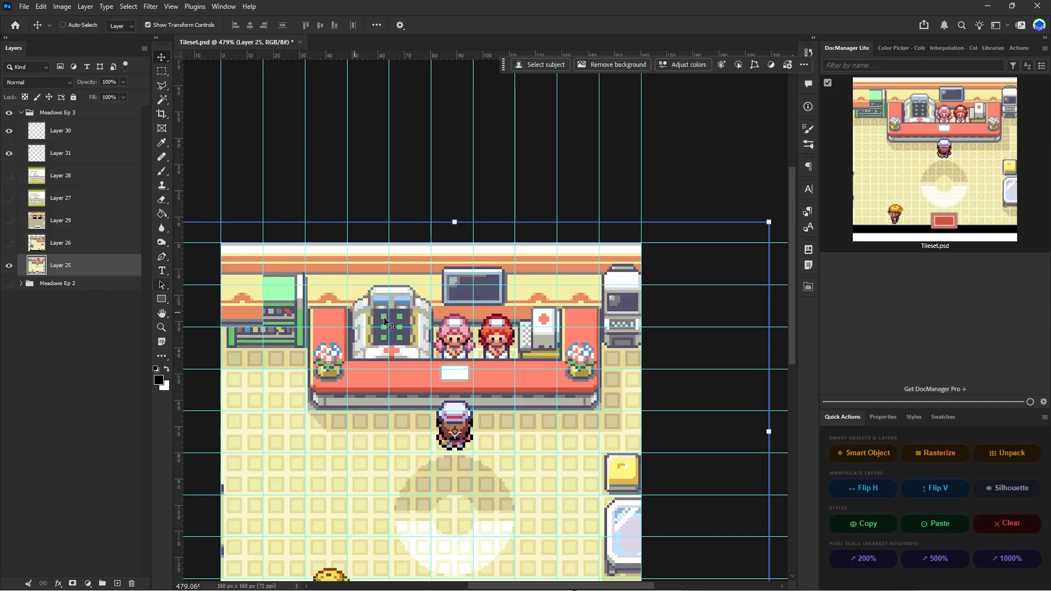
- Hide Layer 25, show Layer 26 and move it so its upper edge meets the canvas top near the left border
{"action": "left_click", "coordinate": [9, 267]}
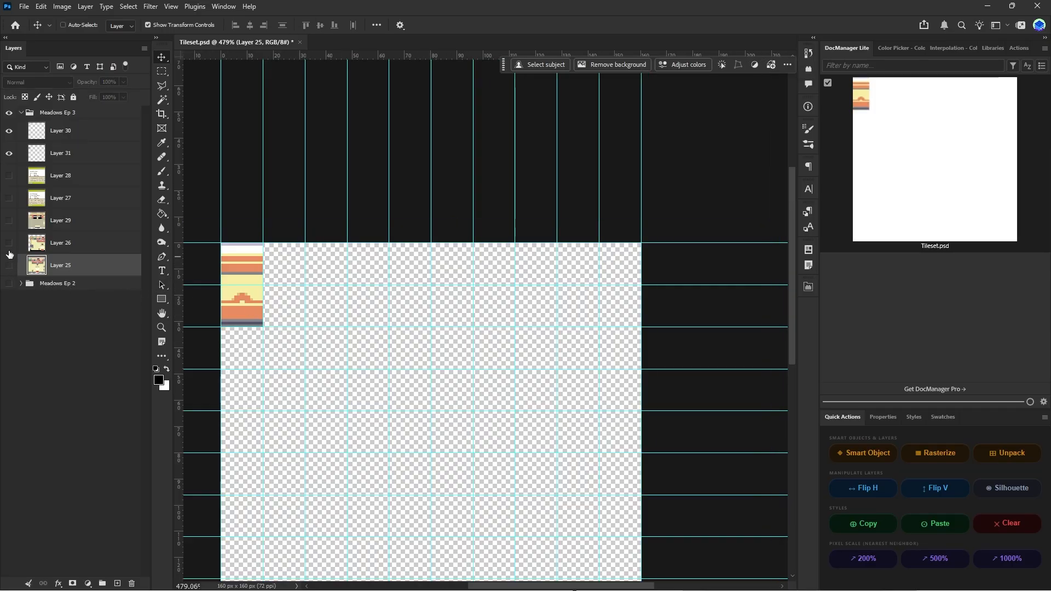
{"action": "left_click", "coordinate": [9, 242]}
{"action": "left_click", "coordinate": [61, 243]}
{"action": "left_click_drag", "start_coordinate": [518, 386], "coordinate": [467, 344]}
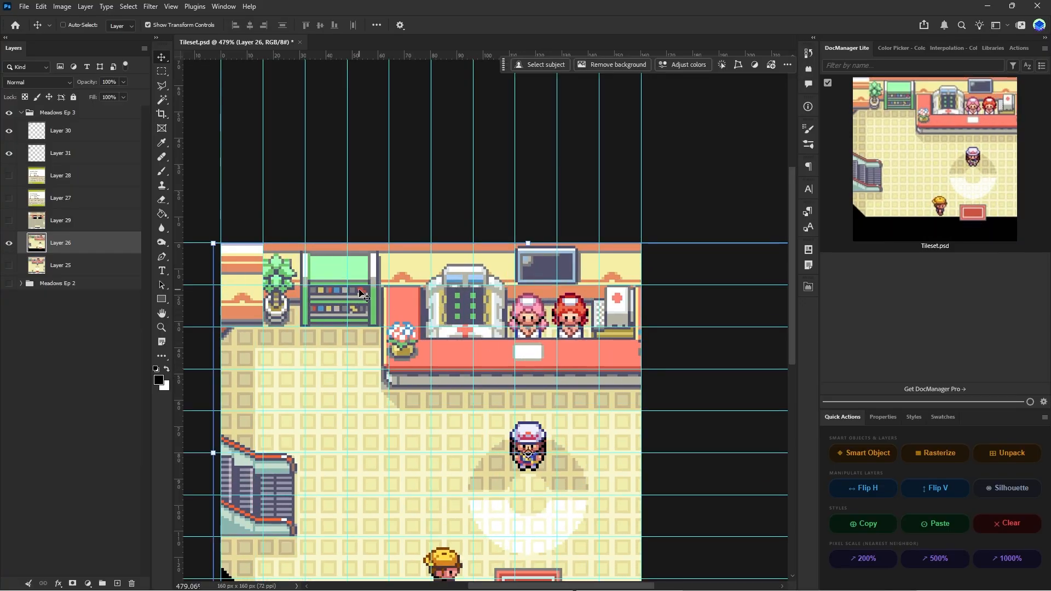
- Examine the healing machine, wall monitor and counter of Layer 26 against the tile guides
{"action": "scroll", "coordinate": [361, 296], "scroll_direction": "right", "scroll_amount": 2}
{"action": "key", "text": "m"}
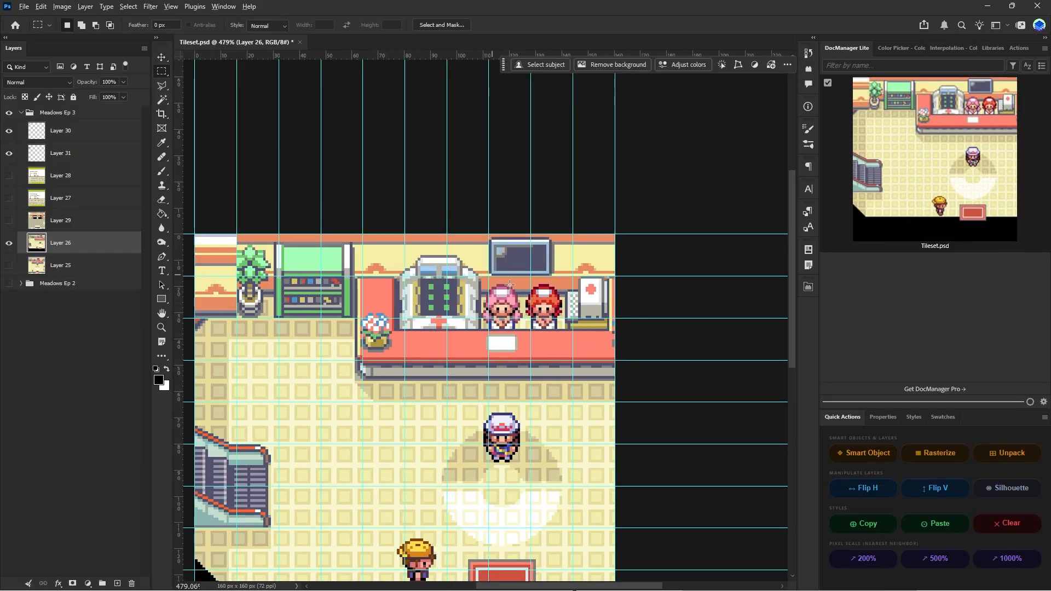
{"action": "scroll", "coordinate": [511, 284], "scroll_direction": "up", "scroll_amount": 5, "text": "alt"}
{"action": "scroll", "coordinate": [493, 221], "scroll_direction": "down", "scroll_amount": 2, "text": "ctrl"}
{"action": "scroll", "coordinate": [483, 235], "scroll_direction": "up", "scroll_amount": 2}
{"action": "scroll", "coordinate": [482, 264], "scroll_direction": "down", "scroll_amount": 3, "text": "alt"}
{"action": "scroll", "coordinate": [386, 279], "scroll_direction": "up", "scroll_amount": 3, "text": "ctrl"}
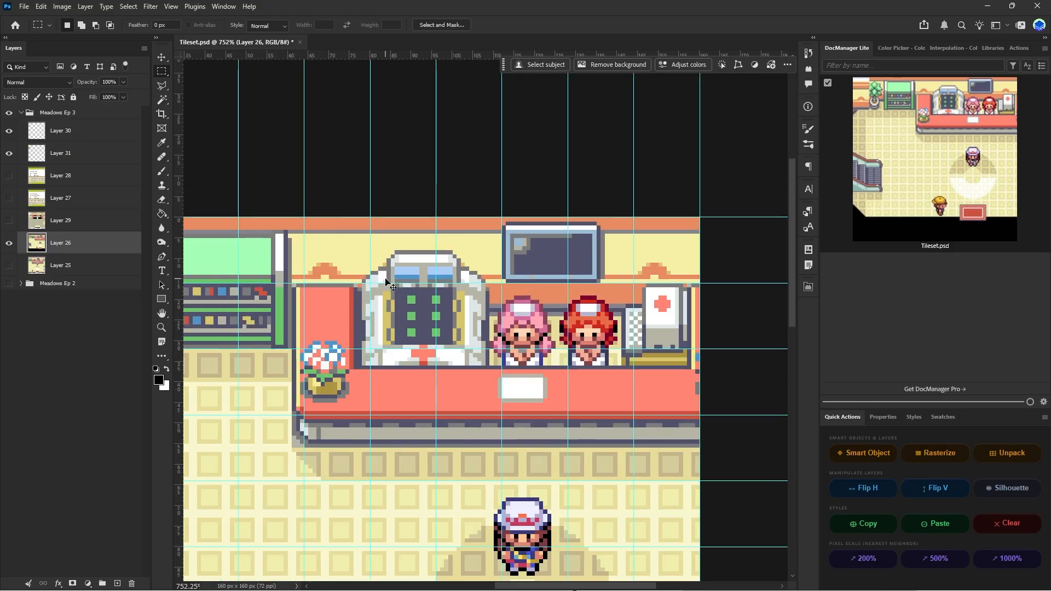
{"action": "scroll", "coordinate": [385, 282], "scroll_direction": "down", "scroll_amount": 2, "text": "alt"}
{"action": "left_click", "coordinate": [162, 62]}
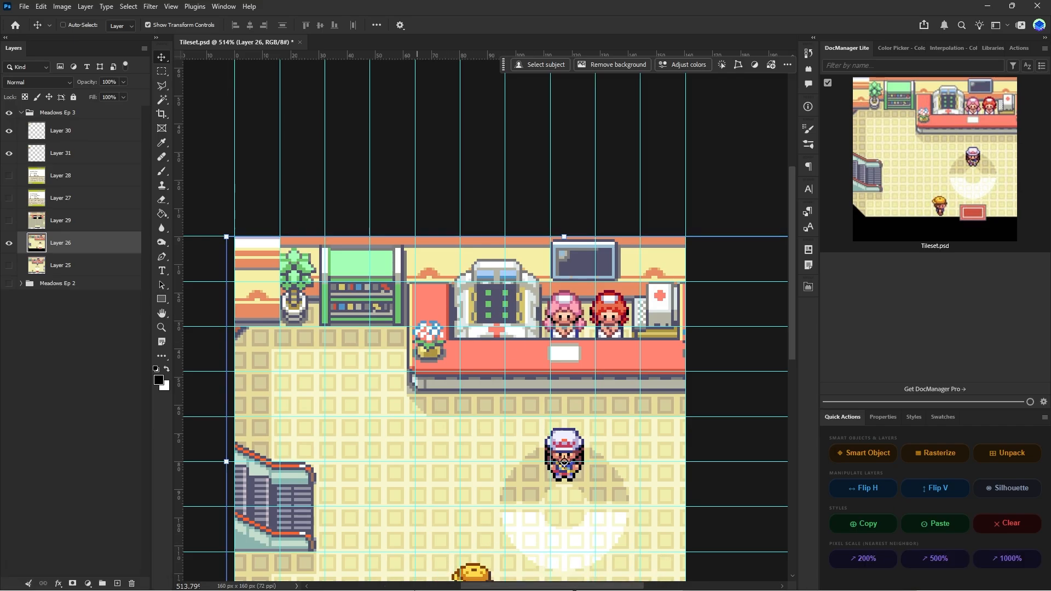
- Switch to mGBA, load a recent ROM and continue the saved game inside the Pokémon Center
{"action": "key", "text": "super"}
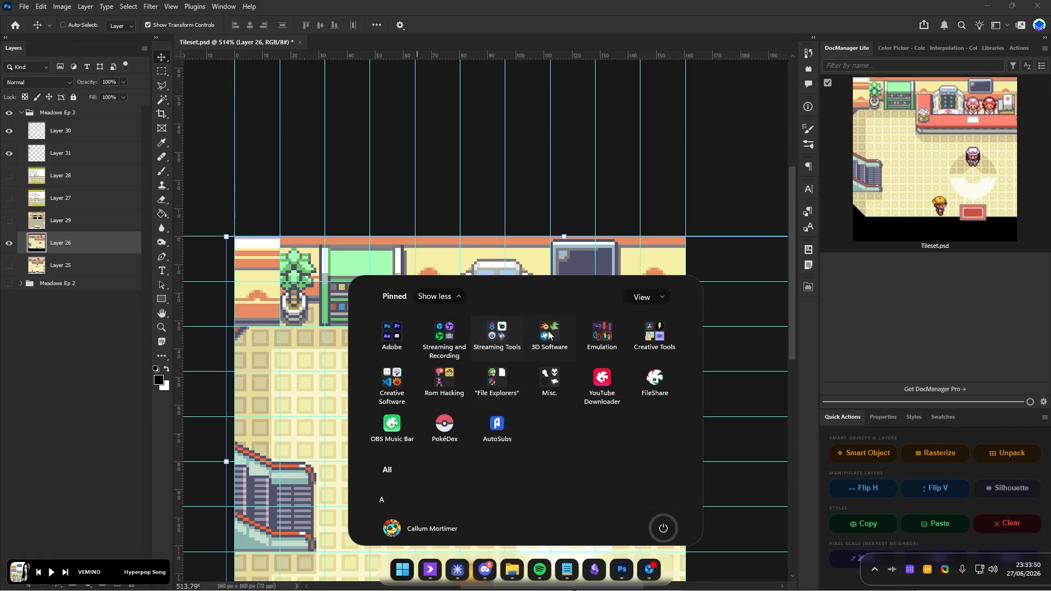
{"action": "left_click", "coordinate": [602, 334]}
{"action": "left_click", "coordinate": [447, 361]}
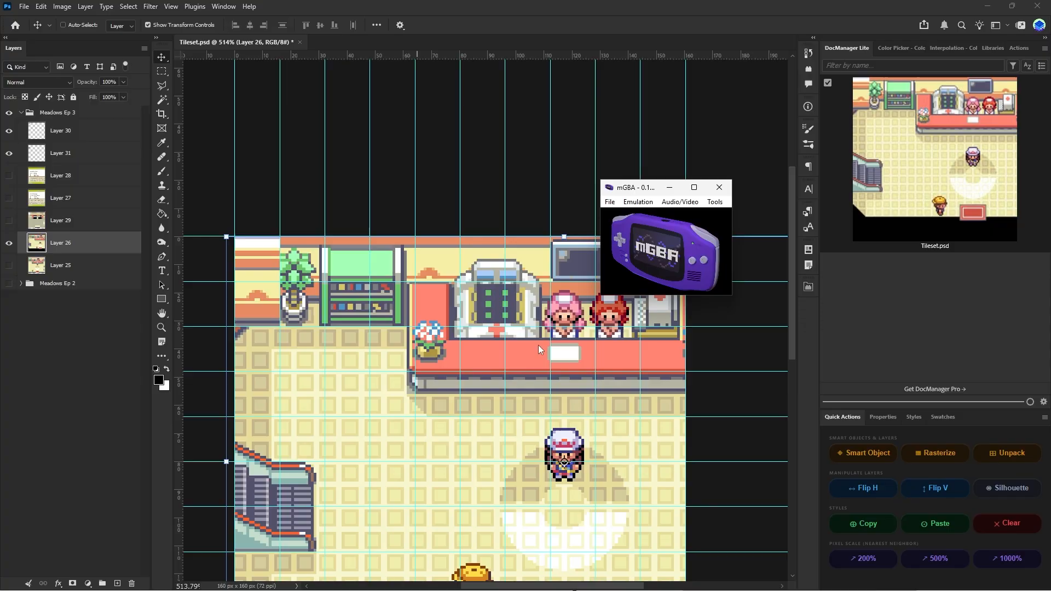
{"action": "left_click", "coordinate": [610, 202]}
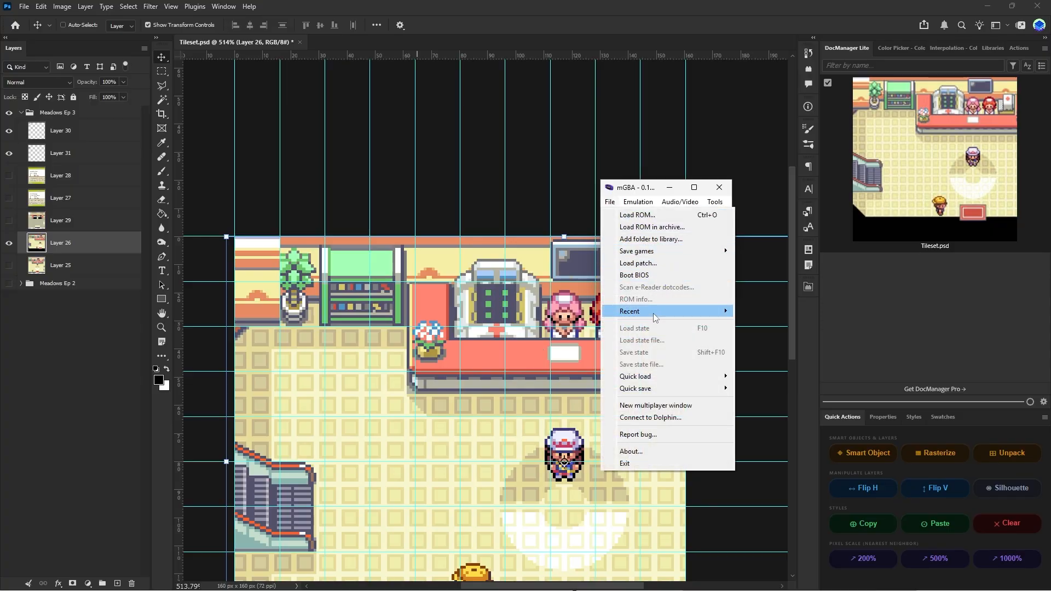
{"action": "mouse_move", "coordinate": [655, 313]}
{"action": "left_click", "coordinate": [782, 316]}
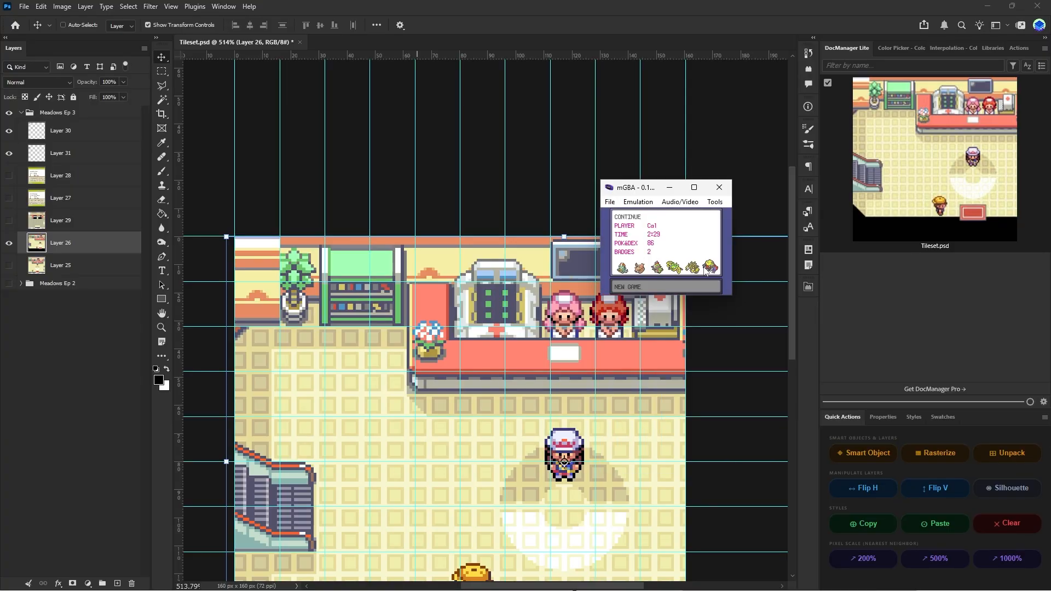
{"action": "key", "text": "Up"}
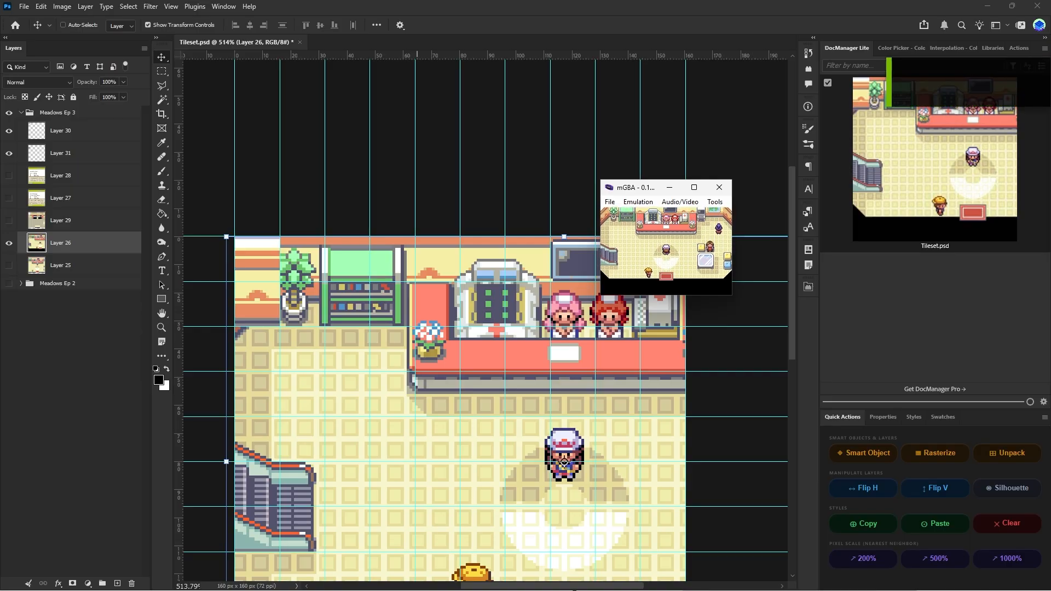
- Turn off the video layer with the character sprites in mGBA to view the room without people
{"action": "left_click", "coordinate": [680, 202]}
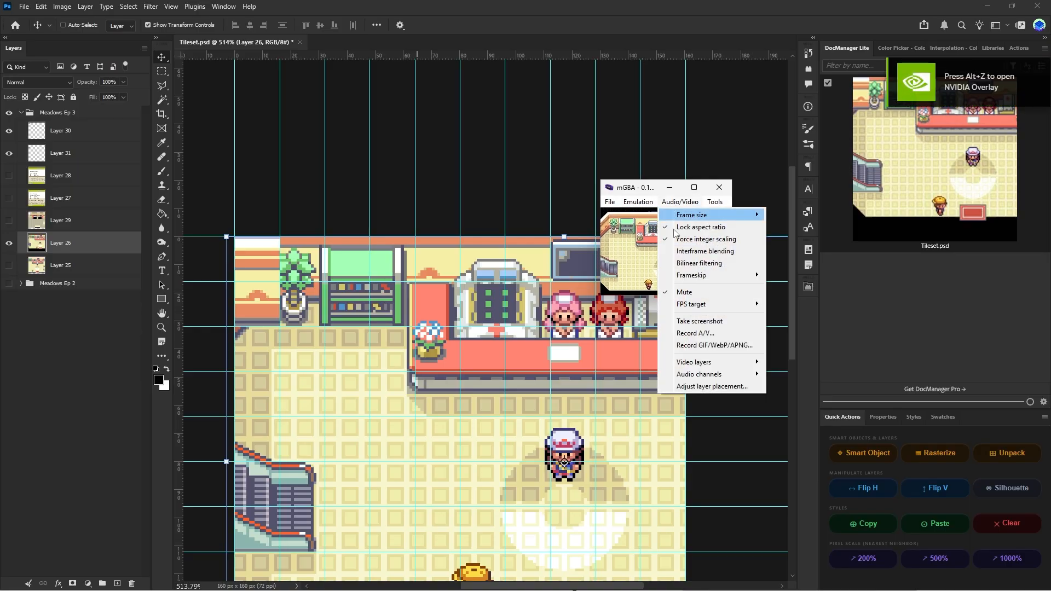
{"action": "mouse_move", "coordinate": [759, 375]}
{"action": "left_click", "coordinate": [629, 273]}
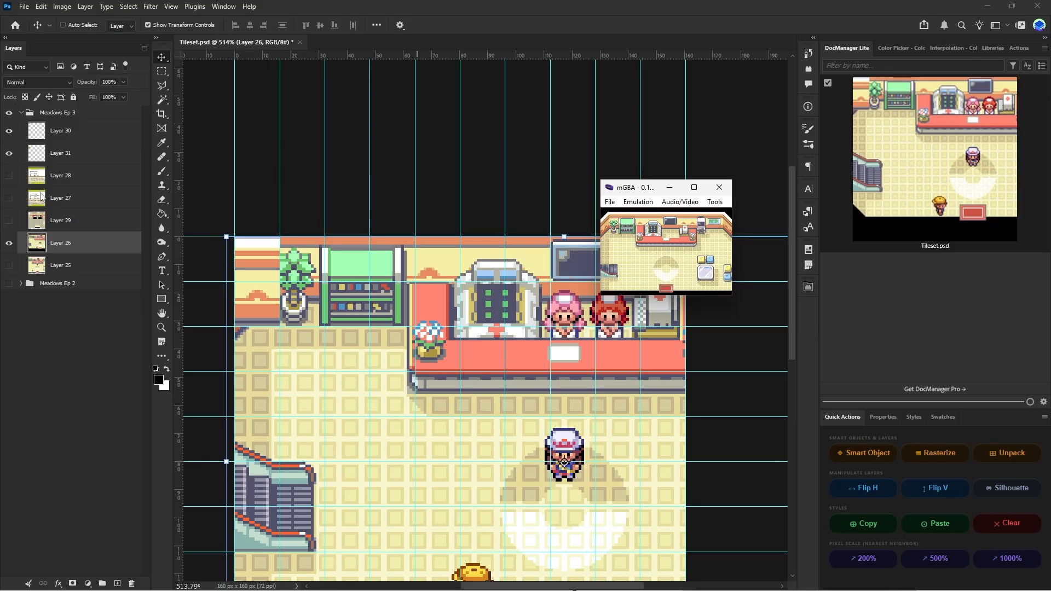
- Switch to Photoshop and compare Layer 29 with Layer 26 by toggling Layer 29's visibility
{"action": "left_click", "coordinate": [79, 285]}
{"action": "left_click", "coordinate": [10, 221]}
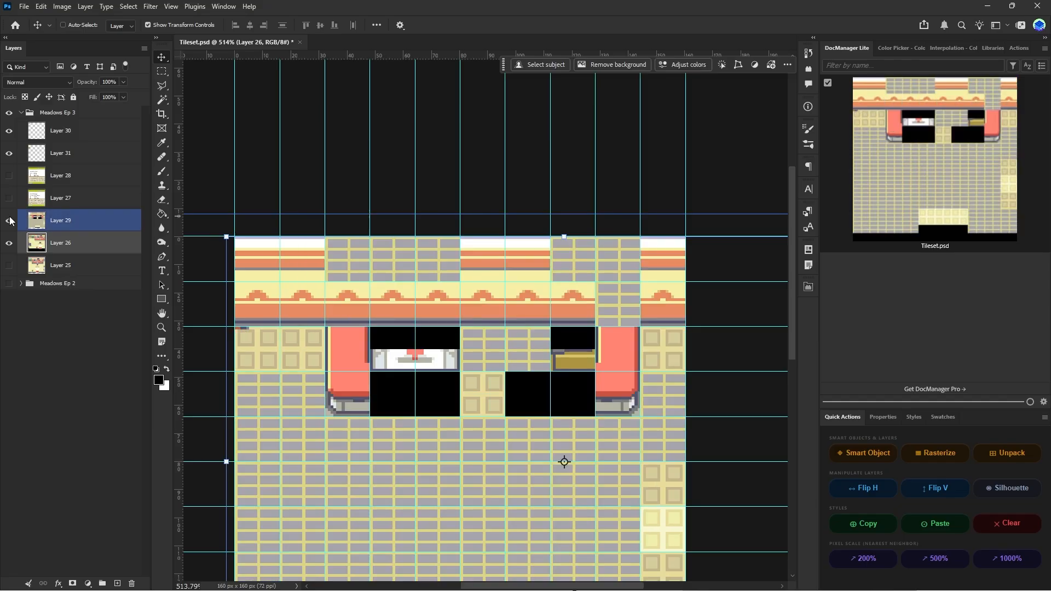
{"action": "left_click", "coordinate": [10, 221]}
{"action": "left_click", "coordinate": [10, 220]}
{"action": "left_click", "coordinate": [11, 220]}
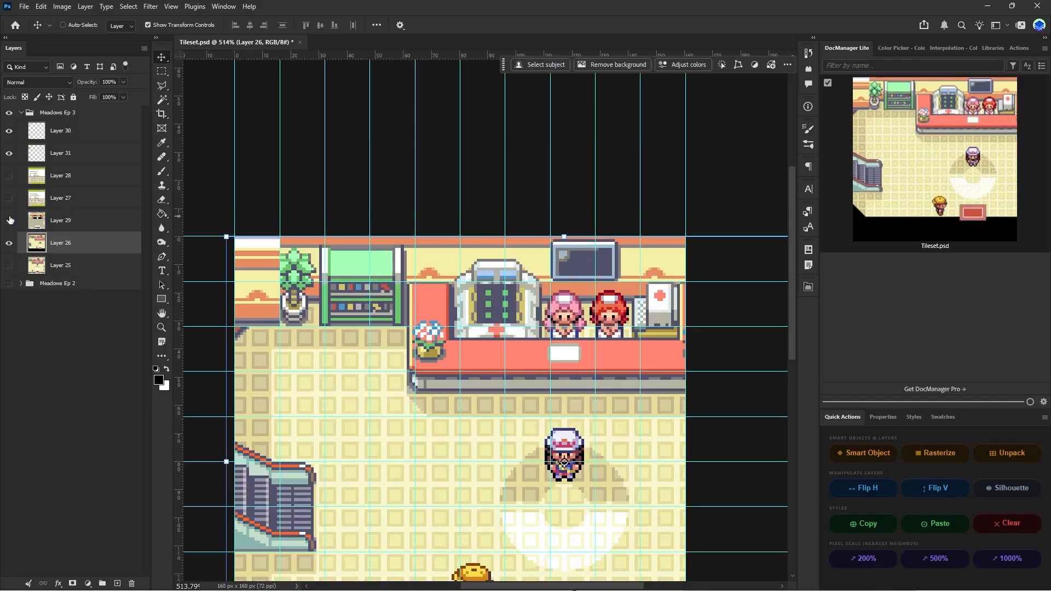
{"action": "left_click", "coordinate": [10, 221]}
{"action": "left_click", "coordinate": [10, 221]}
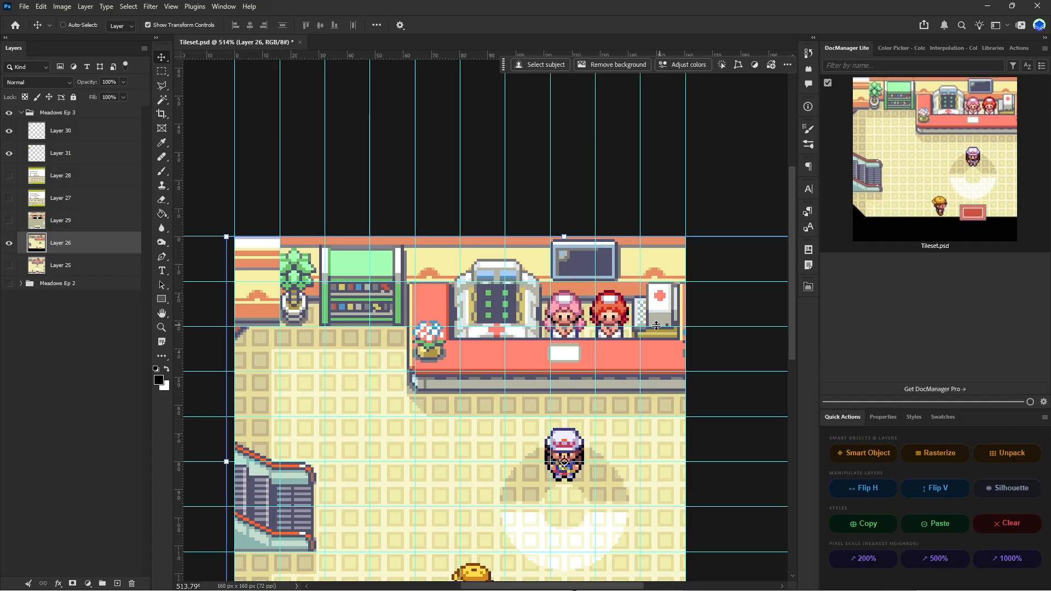
{"action": "left_click", "coordinate": [10, 220]}
{"action": "left_click", "coordinate": [10, 221]}
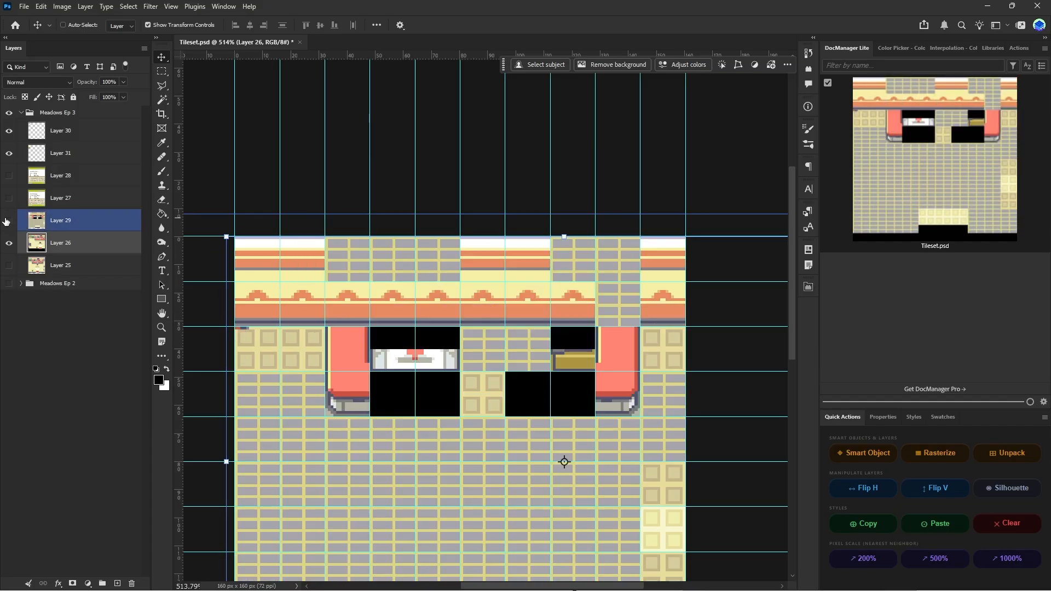
- Close mGBA and move Layer 26 left along the canvas top until the wall monitor spans the third and fourth tile columns
{"action": "mouse_move", "coordinate": [661, 575]}
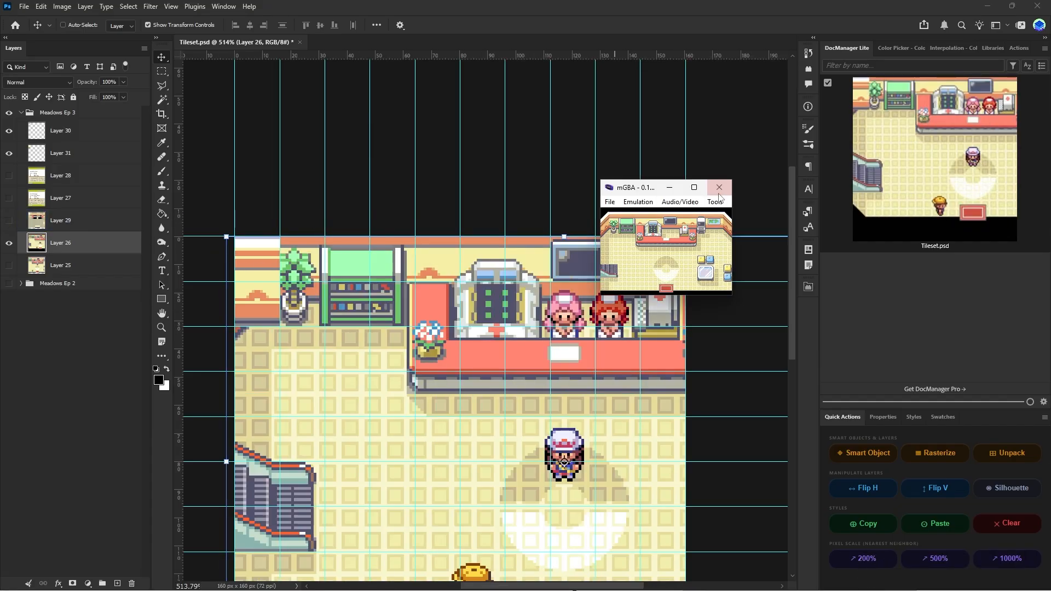
{"action": "scroll", "coordinate": [457, 295], "scroll_direction": "right", "scroll_amount": 2}
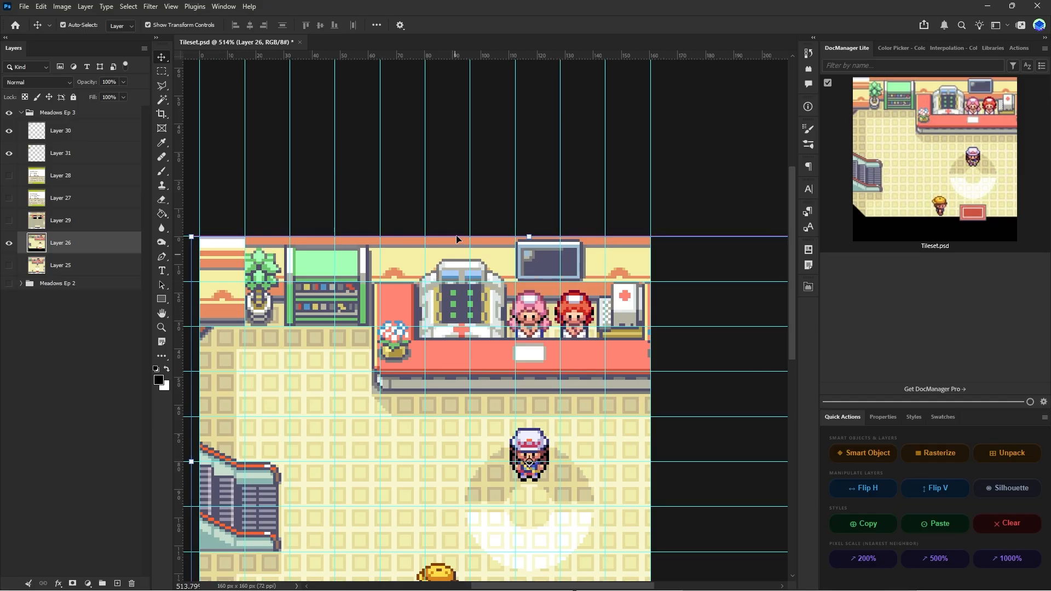
{"action": "scroll", "coordinate": [457, 295], "scroll_direction": "left", "scroll_amount": 1}
{"action": "left_click", "coordinate": [9, 243]}
{"action": "left_click", "coordinate": [9, 243]}
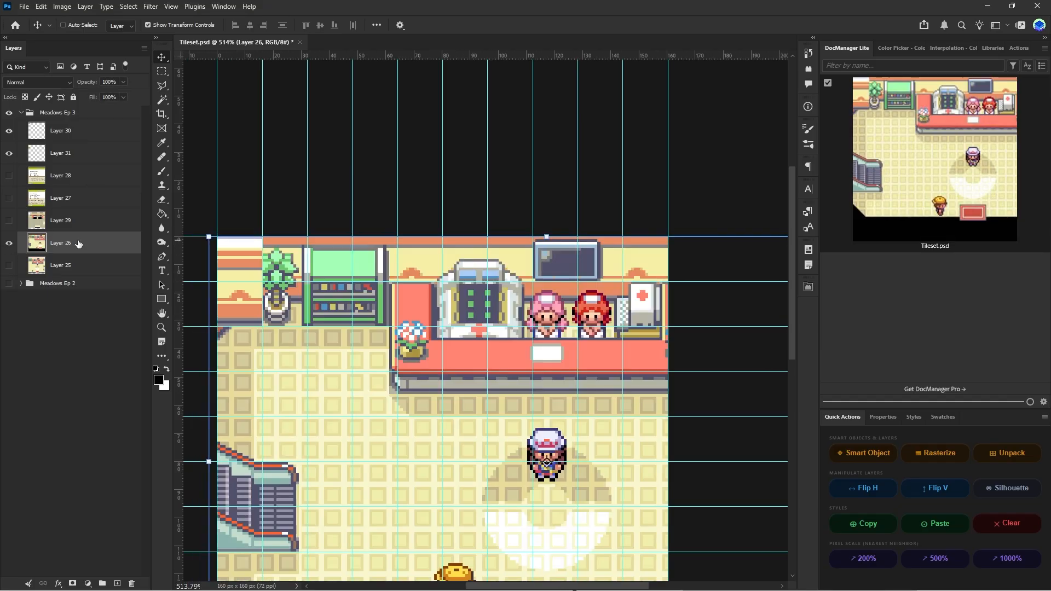
{"action": "left_click_drag", "start_coordinate": [524, 255], "coordinate": [300, 253]}
{"action": "scroll", "coordinate": [300, 253], "scroll_direction": "up", "scroll_amount": 3, "text": "alt"}
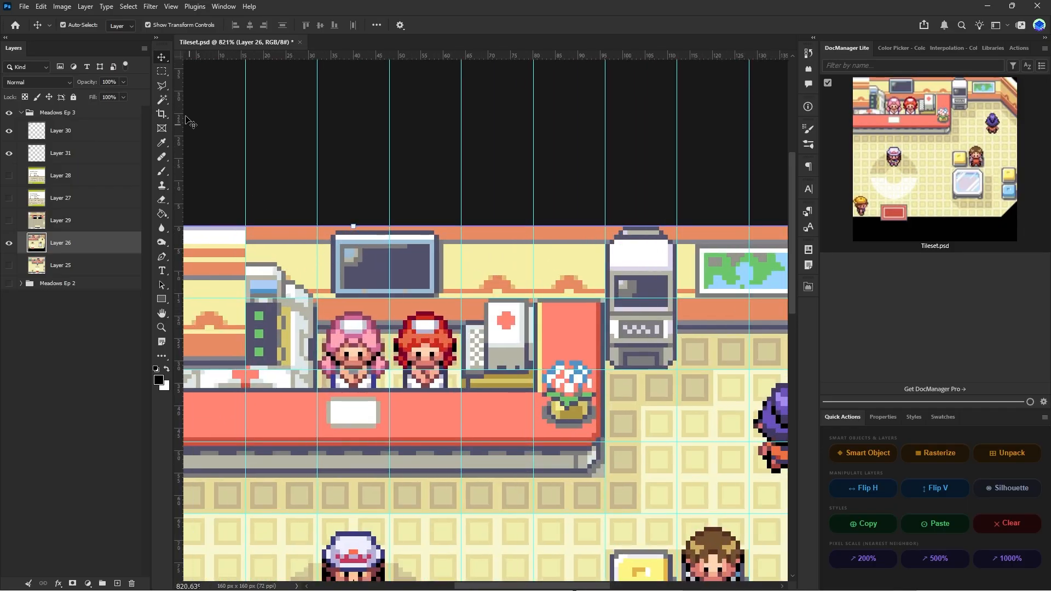
- Select the wall monitor in Layer 26 along its dark outline, leaving out the corner pixels and the shadow
{"action": "key", "text": "m"}
{"action": "scroll", "coordinate": [329, 249], "scroll_direction": "up", "scroll_amount": 3, "text": "alt"}
{"action": "scroll", "coordinate": [329, 250], "scroll_direction": "up", "scroll_amount": 2, "text": "alt"}
{"action": "left_click_drag", "start_coordinate": [312, 229], "coordinate": [418, 322]}
{"action": "left_click_drag", "start_coordinate": [466, 356], "coordinate": [318, 334]}
{"action": "left_click_drag", "start_coordinate": [317, 212], "coordinate": [564, 233], "text": "shift"}
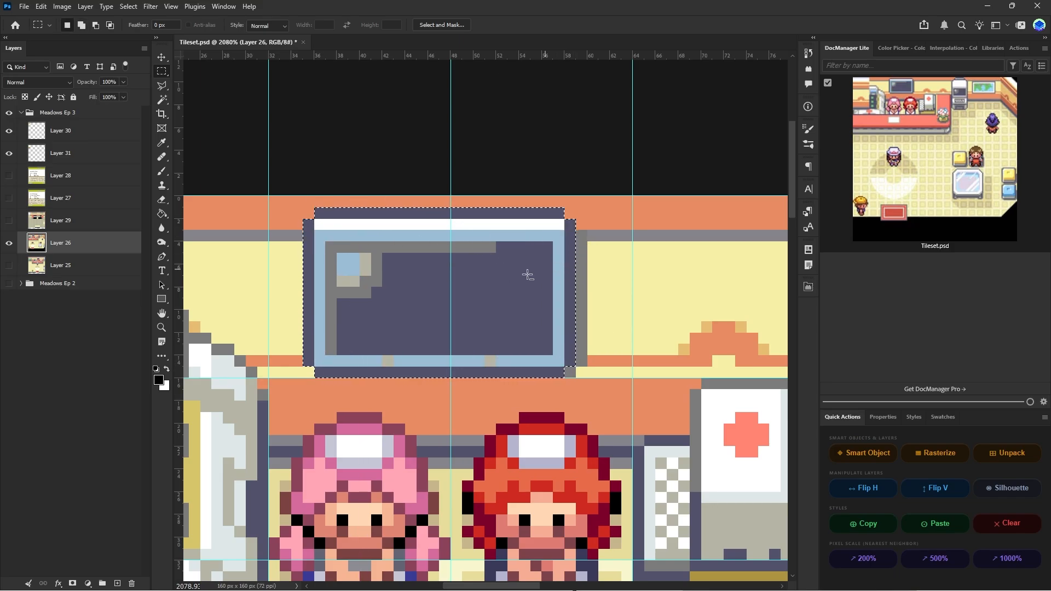
- Extract the selected wall monitor onto its own new layer and hide Layer 26
{"action": "scroll", "coordinate": [449, 303], "scroll_direction": "down", "scroll_amount": 3, "text": "alt"}
{"action": "right_click", "coordinate": [426, 291]}
{"action": "left_click", "coordinate": [458, 363]}
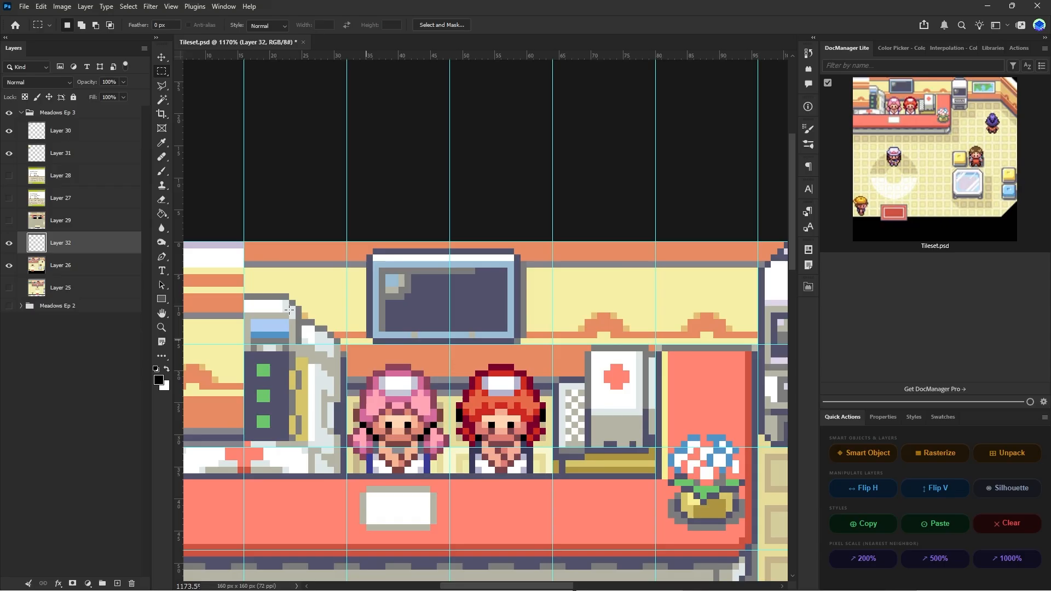
{"action": "left_click", "coordinate": [9, 266]}
- Move the monitor left so it is centred on the guide between the second and third tile columns
{"action": "scroll", "coordinate": [347, 228], "scroll_direction": "down", "scroll_amount": 2, "text": "alt"}
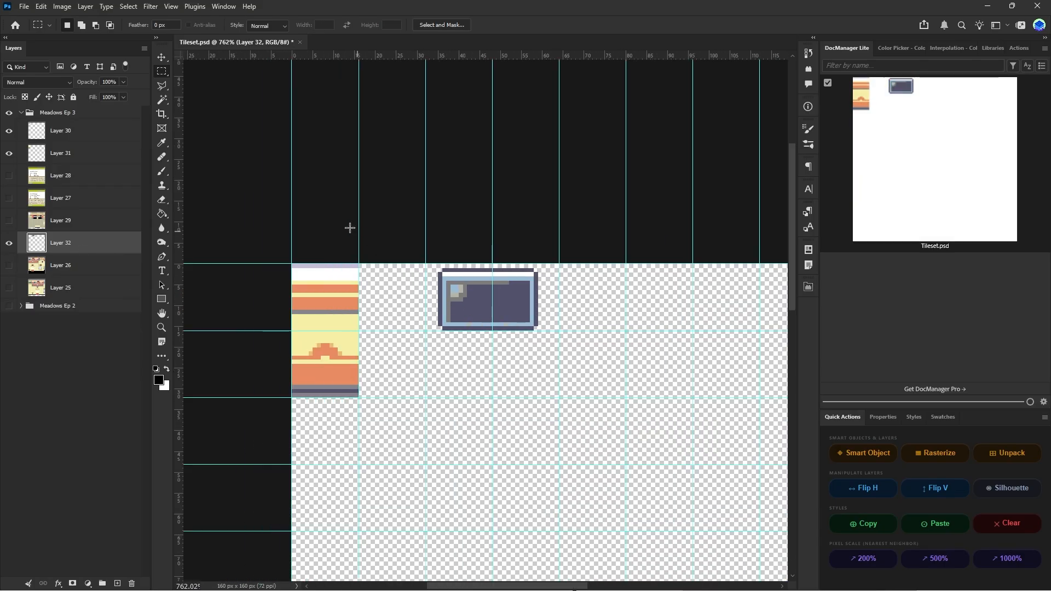
{"action": "key", "text": "v"}
{"action": "left_click_drag", "start_coordinate": [468, 267], "coordinate": [402, 267]}
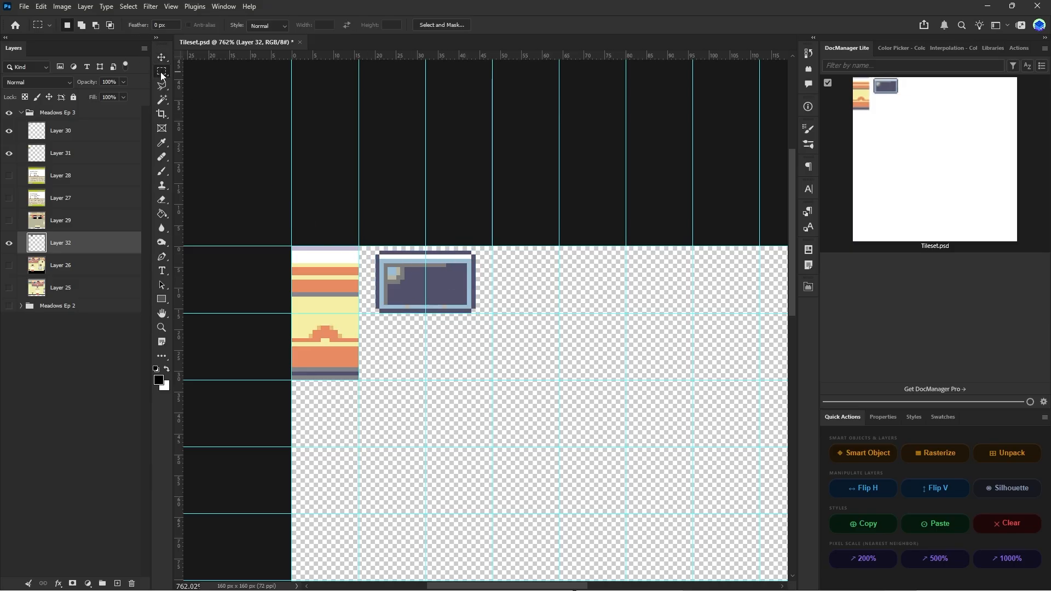
{"action": "scroll", "coordinate": [422, 277], "scroll_direction": "up", "scroll_amount": 4, "text": "alt"}
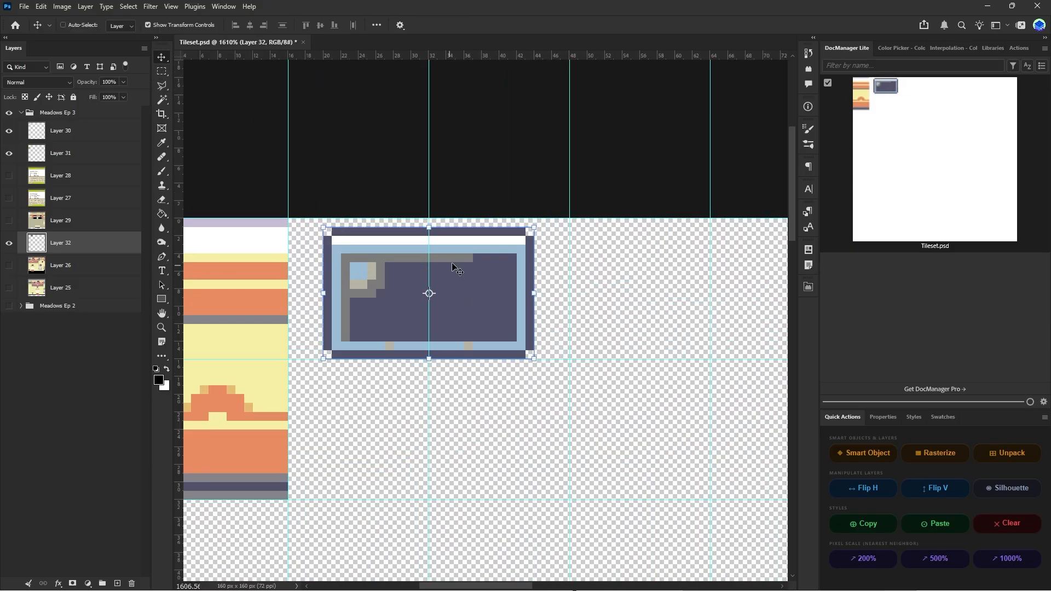
{"action": "scroll", "coordinate": [436, 271], "scroll_direction": "down", "scroll_amount": 2, "text": "alt"}
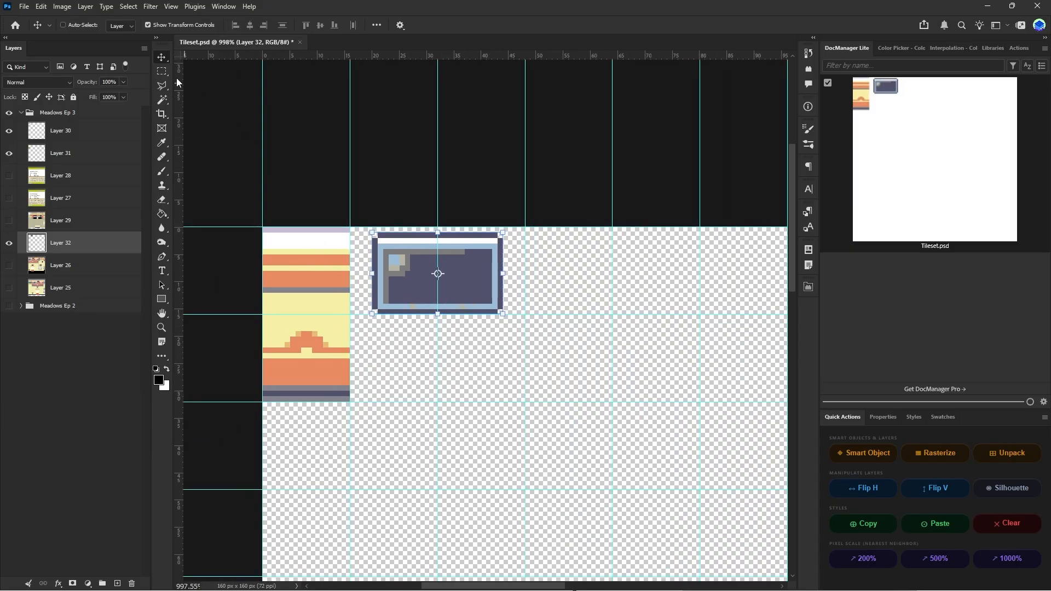
- Try to extract the part of the monitor right of its centre guide onto a separate layer
{"action": "key", "text": "m"}
{"action": "left_click_drag", "start_coordinate": [443, 219], "coordinate": [613, 362]}
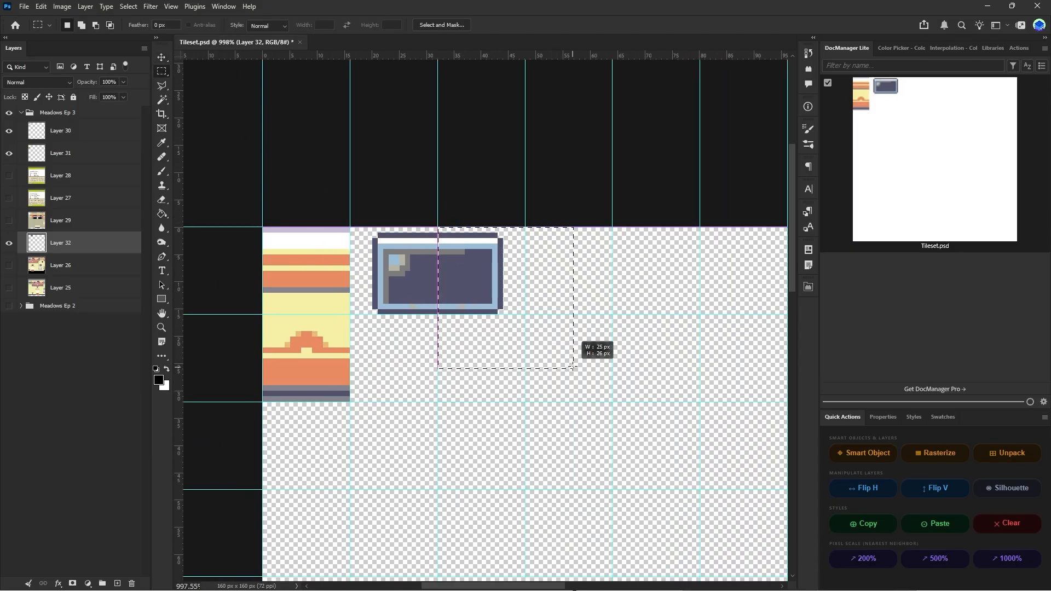
{"action": "right_click", "coordinate": [469, 307]}
{"action": "left_click", "coordinate": [510, 389]}
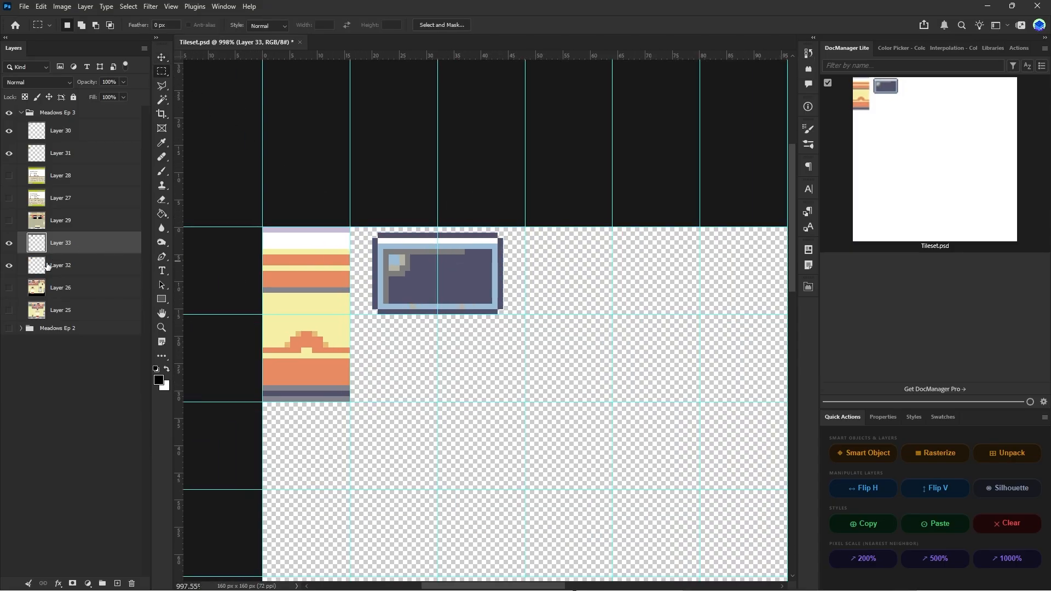
{"action": "key", "text": "Delete"}
- Move Layer 32 directly below Layer 31 in the Meadows Ep 3 group
{"action": "left_click_drag", "start_coordinate": [69, 244], "coordinate": [51, 147]}
{"action": "scroll", "coordinate": [398, 335], "scroll_direction": "down", "scroll_amount": 3, "text": "alt"}
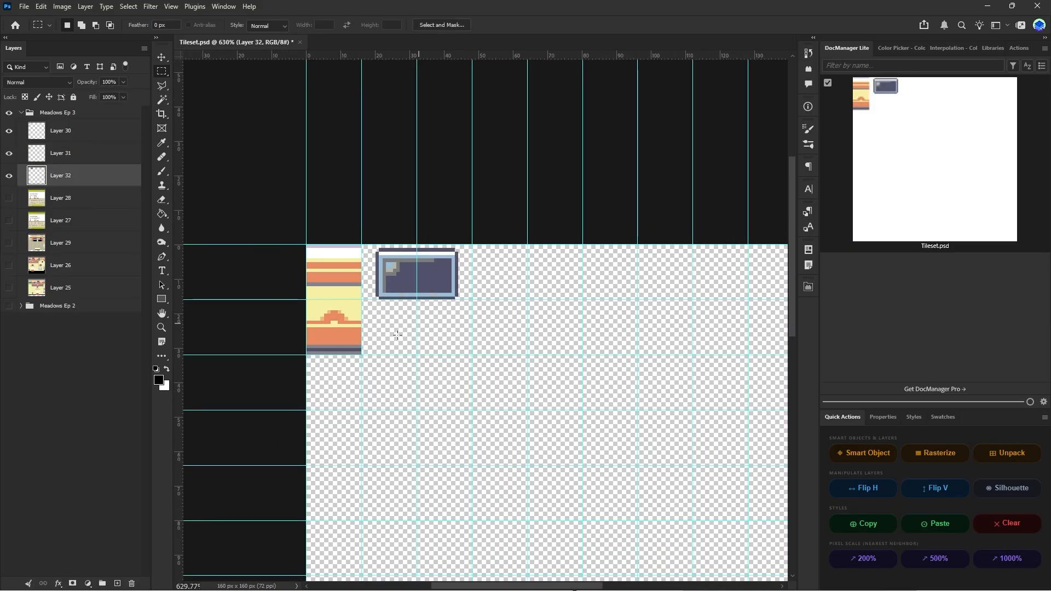
{"action": "scroll", "coordinate": [397, 335], "scroll_direction": "down", "scroll_amount": 6}
{"action": "scroll", "coordinate": [405, 329], "scroll_direction": "down", "scroll_amount": 5, "text": "ctrl"}
{"action": "scroll", "coordinate": [429, 312], "scroll_direction": "up", "scroll_amount": 2}
{"action": "scroll", "coordinate": [429, 312], "scroll_direction": "up", "scroll_amount": 2, "text": "alt"}
{"action": "scroll", "coordinate": [329, 270], "scroll_direction": "up", "scroll_amount": 1, "text": "ctrl"}
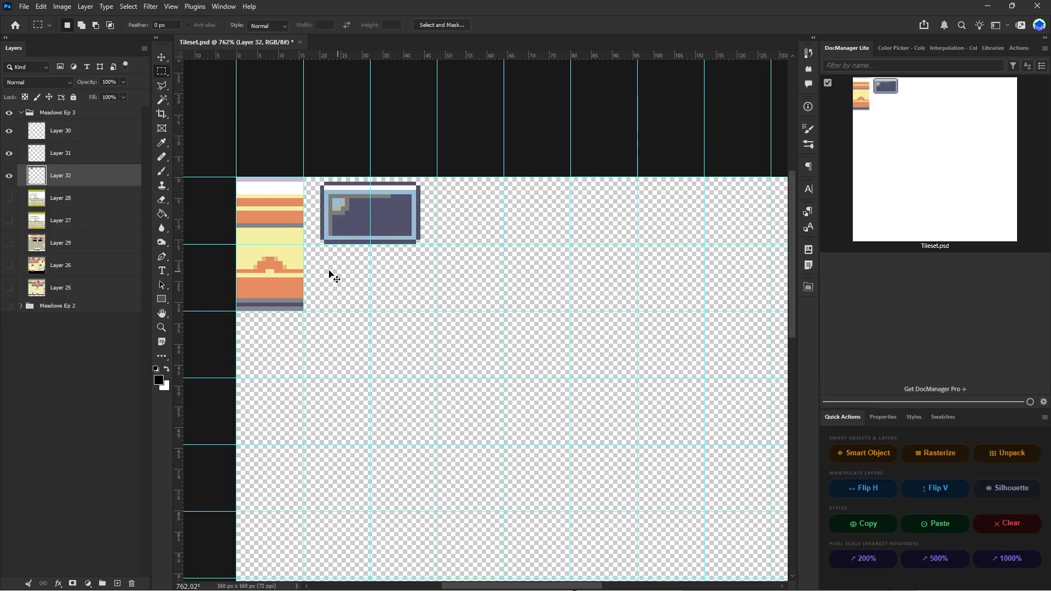
- Show Layer 26 and move it right and down so the whole reception counter lines up with the tile guides
{"action": "left_click", "coordinate": [71, 245]}
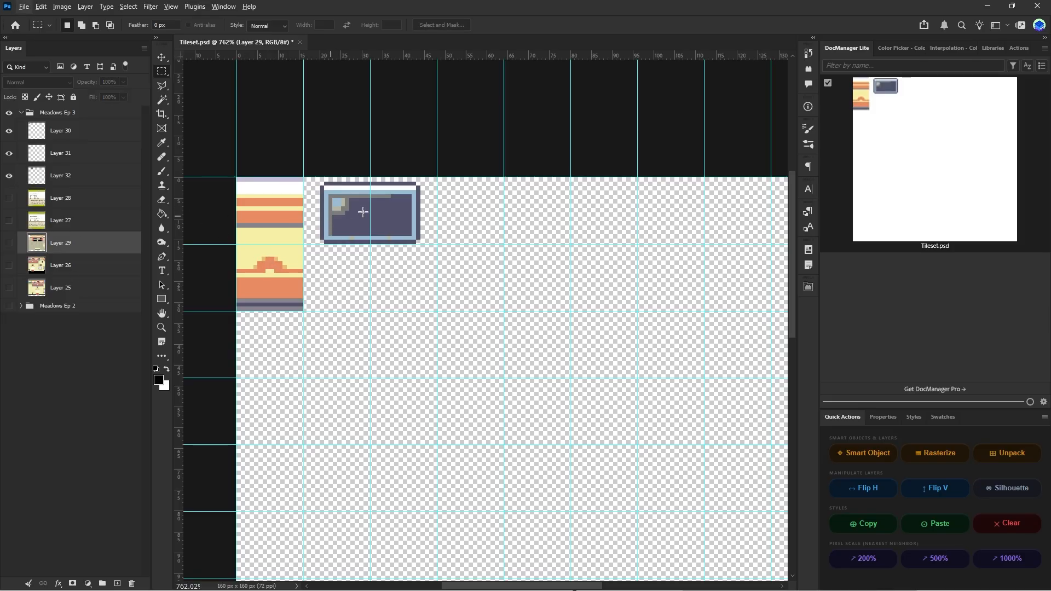
{"action": "left_click", "coordinate": [55, 265]}
{"action": "left_click", "coordinate": [9, 265]}
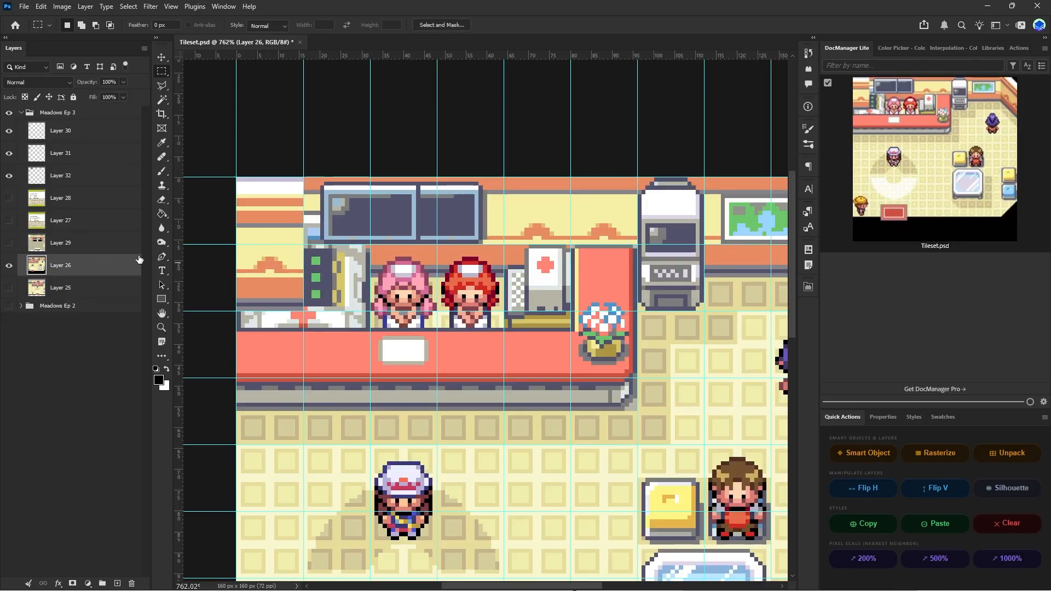
{"action": "scroll", "coordinate": [329, 158], "scroll_direction": "down", "scroll_amount": 2, "text": "alt"}
{"action": "left_click", "coordinate": [161, 59]}
{"action": "left_click_drag", "start_coordinate": [392, 311], "coordinate": [529, 373]}
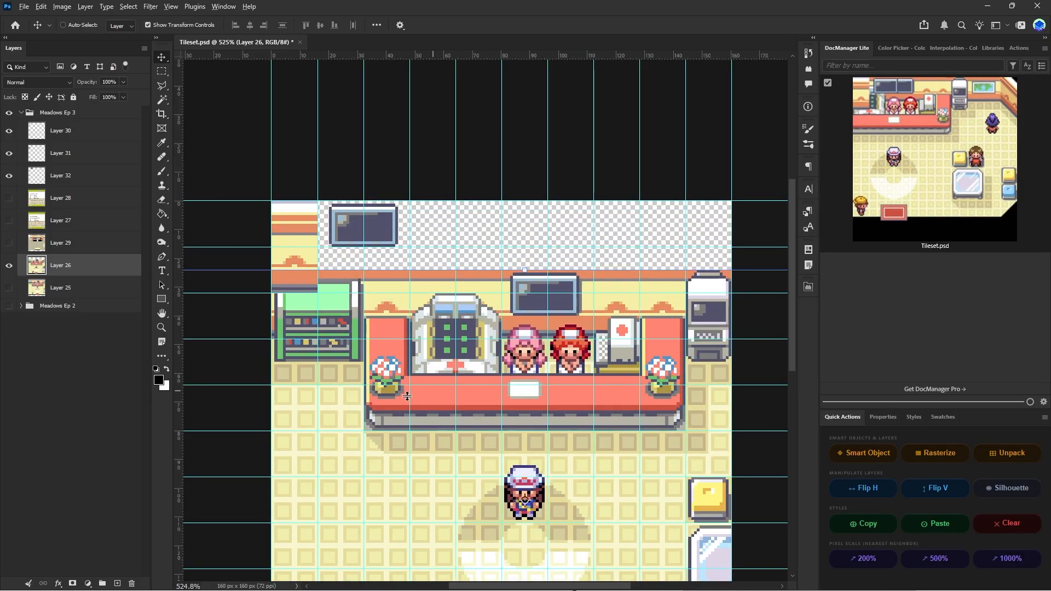
- Show Layer 29, move it down at 50% opacity until its counter matches Layer 26's, and restore full opacity
{"action": "scroll", "coordinate": [406, 399], "scroll_direction": "up", "scroll_amount": 3, "text": "alt"}
{"action": "scroll", "coordinate": [380, 305], "scroll_direction": "down", "scroll_amount": 3, "text": "alt"}
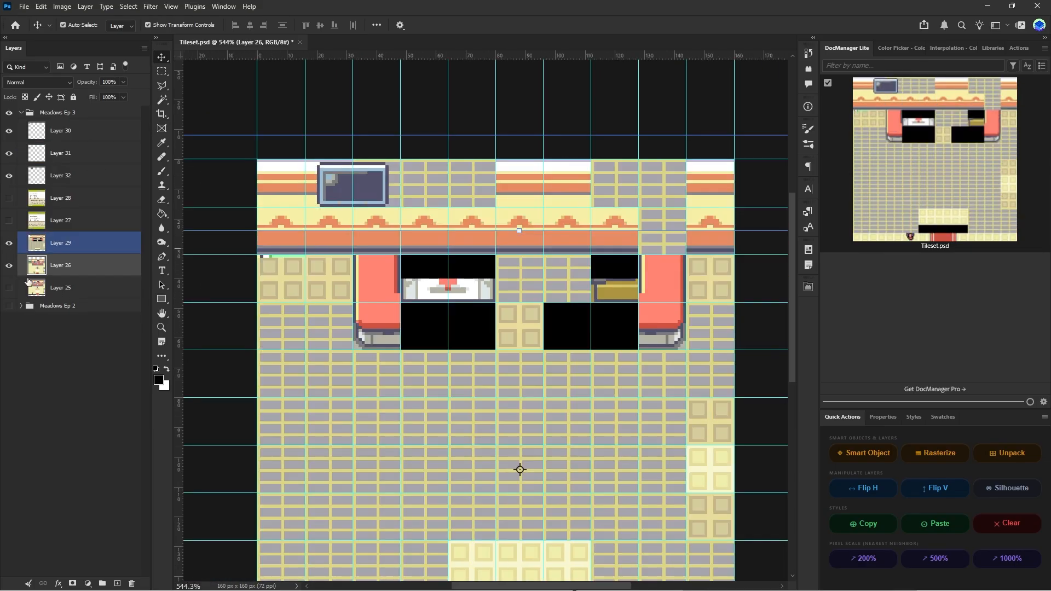
{"action": "left_click", "coordinate": [71, 243]}
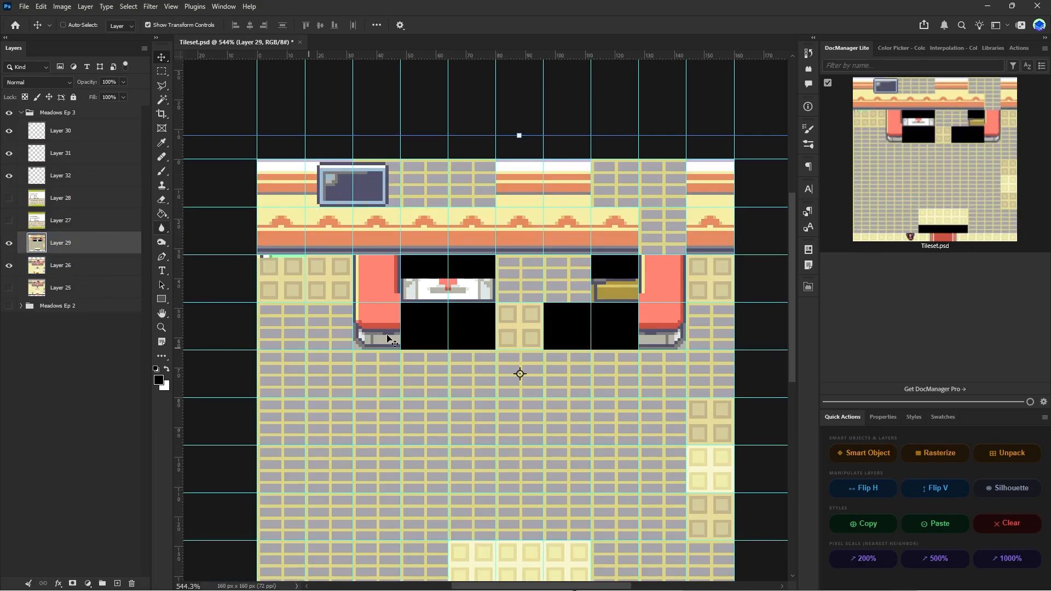
{"action": "key", "text": "5"}
{"action": "left_click_drag", "start_coordinate": [472, 279], "coordinate": [472, 324]}
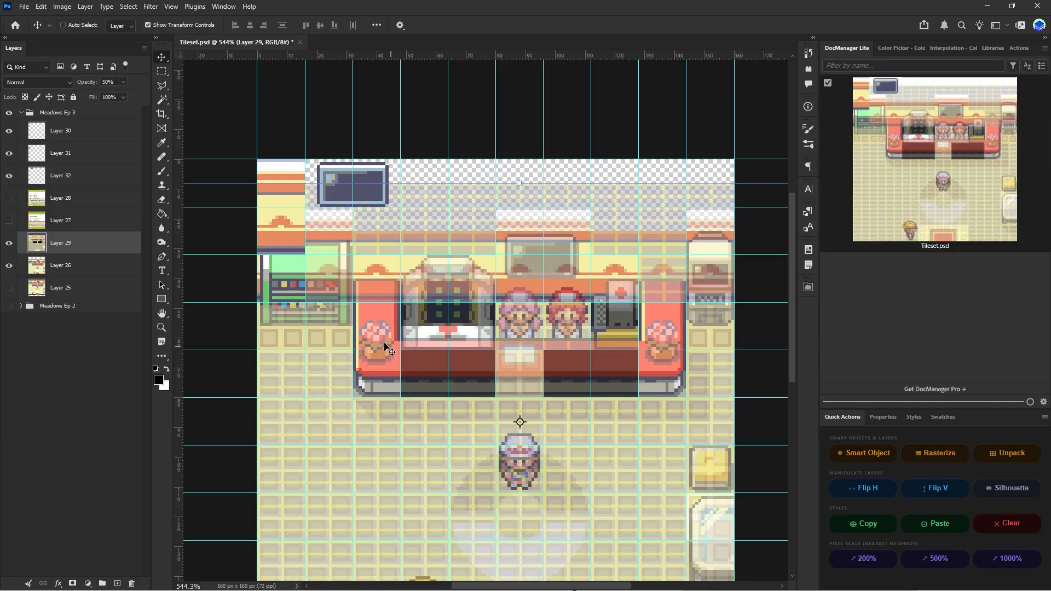
{"action": "key", "text": "0"}
- Copy the healing machine's two-tile-wide base strip from Layer 29 onto a new layer and hide Layer 29
{"action": "scroll", "coordinate": [353, 363], "scroll_direction": "up", "scroll_amount": 5, "text": "alt"}
{"action": "key", "text": "m"}
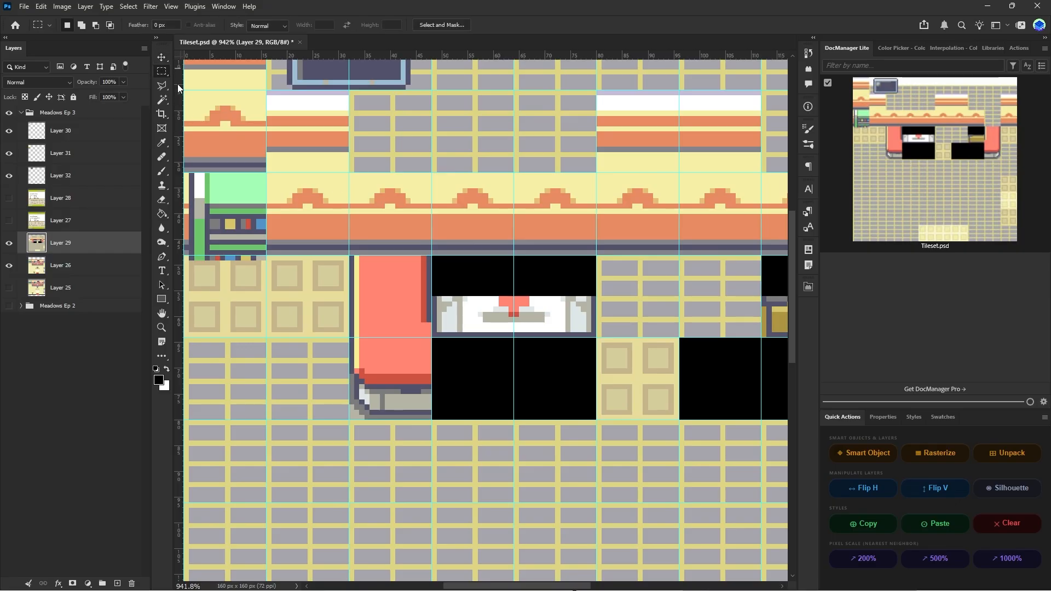
{"action": "scroll", "coordinate": [552, 366], "scroll_direction": "up", "scroll_amount": 3, "text": "alt"}
{"action": "left_click_drag", "start_coordinate": [378, 267], "coordinate": [616, 325]}
{"action": "right_click", "coordinate": [594, 313]}
{"action": "left_click", "coordinate": [626, 395]}
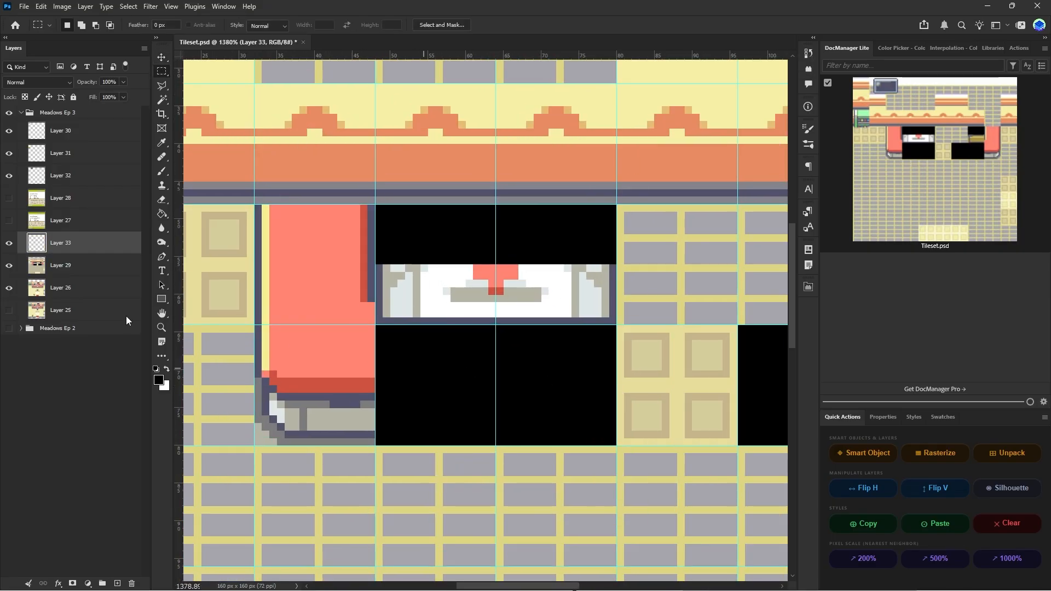
{"action": "left_click", "coordinate": [9, 267]}
{"action": "left_click", "coordinate": [53, 288]}
- Select the healing machine on Layer 26, following its stepped pixel outline up to the rounded top
{"action": "scroll", "coordinate": [400, 301], "scroll_direction": "down", "scroll_amount": 6, "text": "alt"}
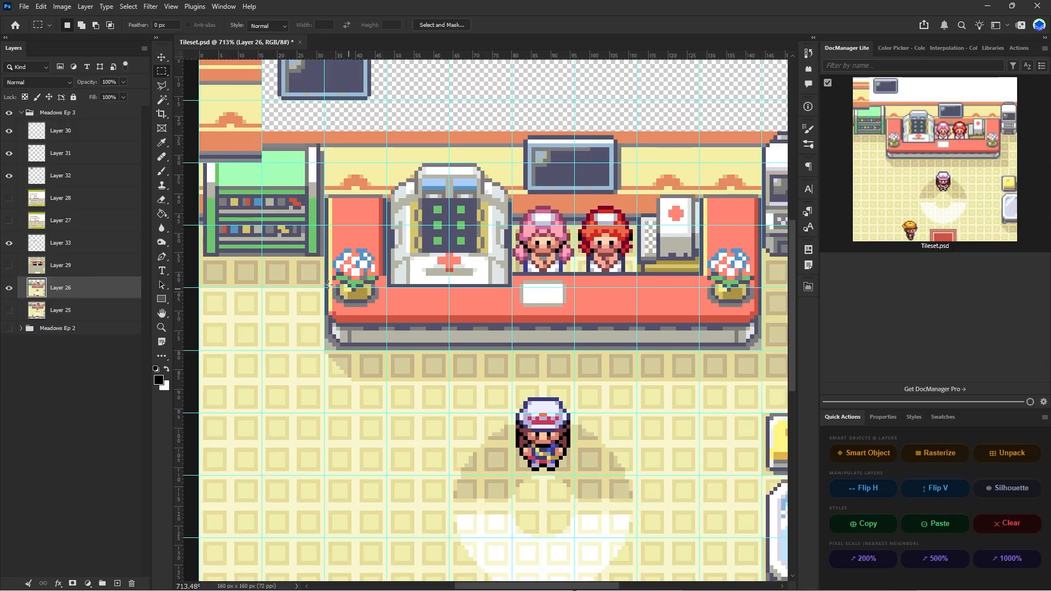
{"action": "scroll", "coordinate": [399, 301], "scroll_direction": "up", "scroll_amount": 1}
{"action": "scroll", "coordinate": [365, 391], "scroll_direction": "up", "scroll_amount": 5, "text": "alt"}
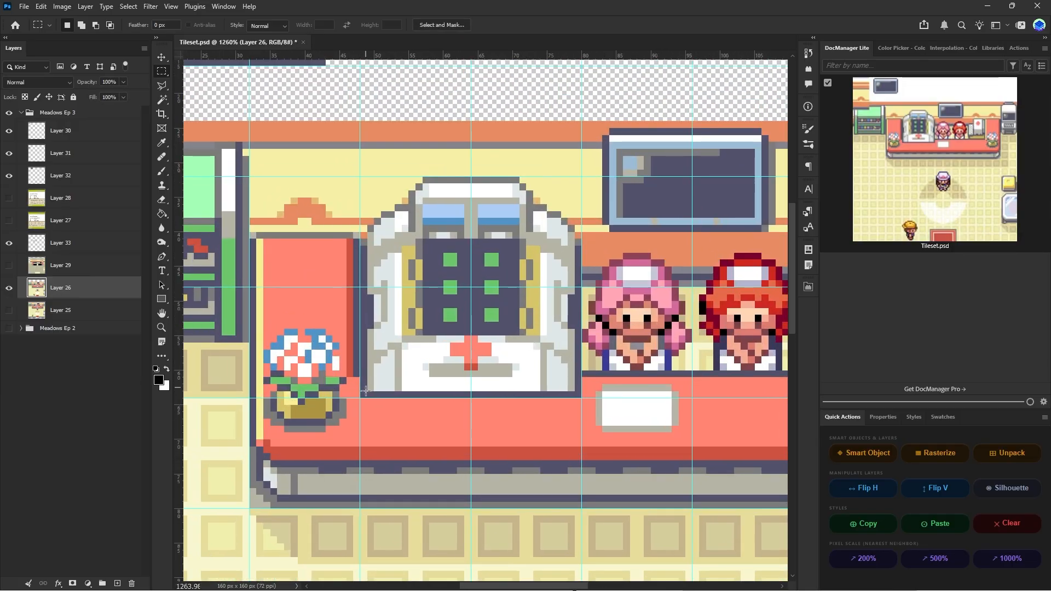
{"action": "left_click_drag", "start_coordinate": [365, 391], "coordinate": [576, 241]}
{"action": "scroll", "coordinate": [336, 240], "scroll_direction": "up", "scroll_amount": 4, "text": "alt"}
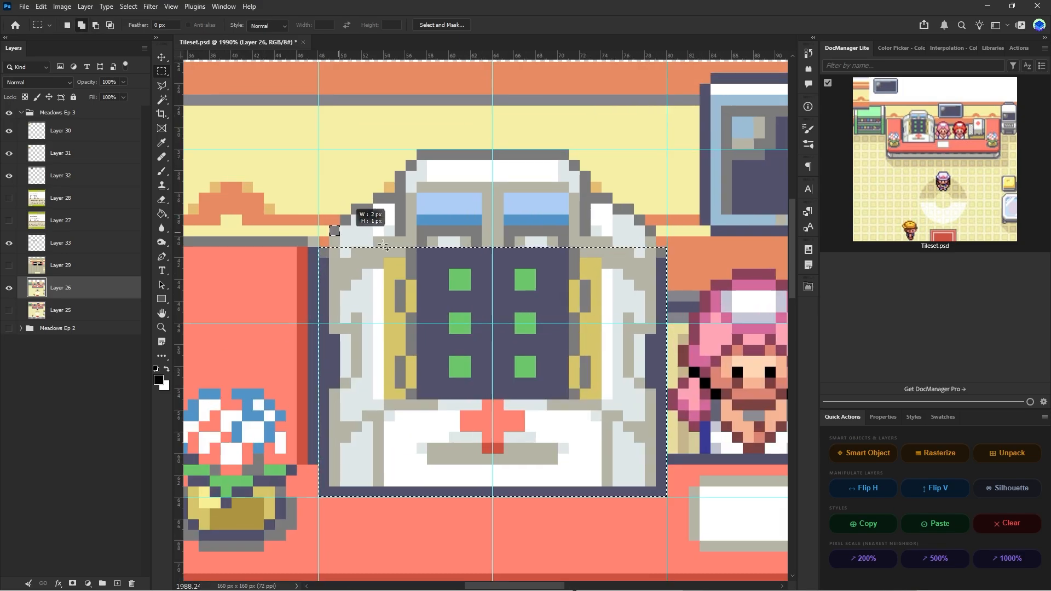
{"action": "left_click_drag", "start_coordinate": [384, 245], "coordinate": [342, 244]}
{"action": "left_click_drag", "start_coordinate": [377, 211], "coordinate": [628, 241]}
{"action": "left_click_drag", "start_coordinate": [608, 201], "coordinate": [368, 199], "text": "shift"}
{"action": "left_click_drag", "start_coordinate": [330, 194], "coordinate": [342, 208]}
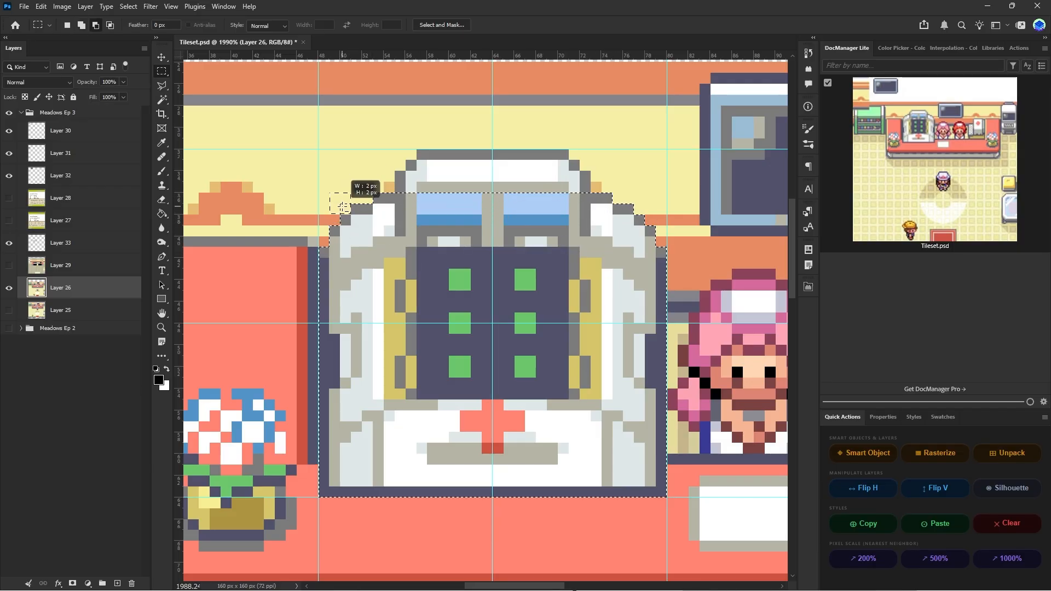
{"action": "mouse_move", "coordinate": [400, 176]}
{"action": "left_mouse_down"}
{"action": "mouse_move", "coordinate": [605, 202]}
{"action": "mouse_move", "coordinate": [412, 189]}
{"action": "left_mouse_up"}
{"action": "left_click_drag", "start_coordinate": [422, 154], "coordinate": [561, 201], "text": "shift"}
- Copy the selected healing machine onto a new layer and merge it with the base strip on Layer 33
{"action": "scroll", "coordinate": [562, 201], "scroll_direction": "down", "scroll_amount": 5, "text": "alt"}
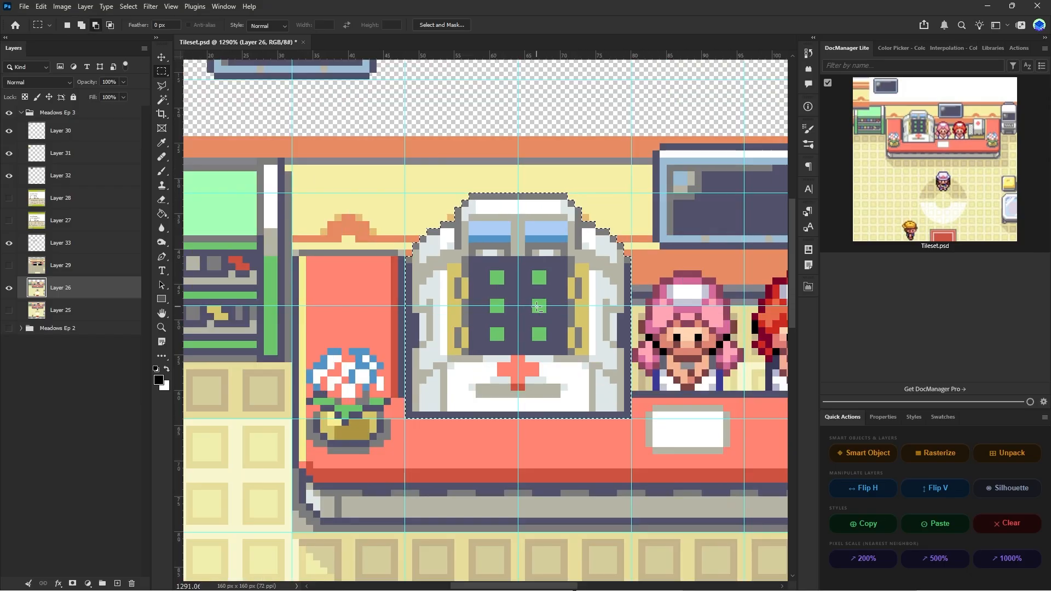
{"action": "right_click", "coordinate": [416, 260]}
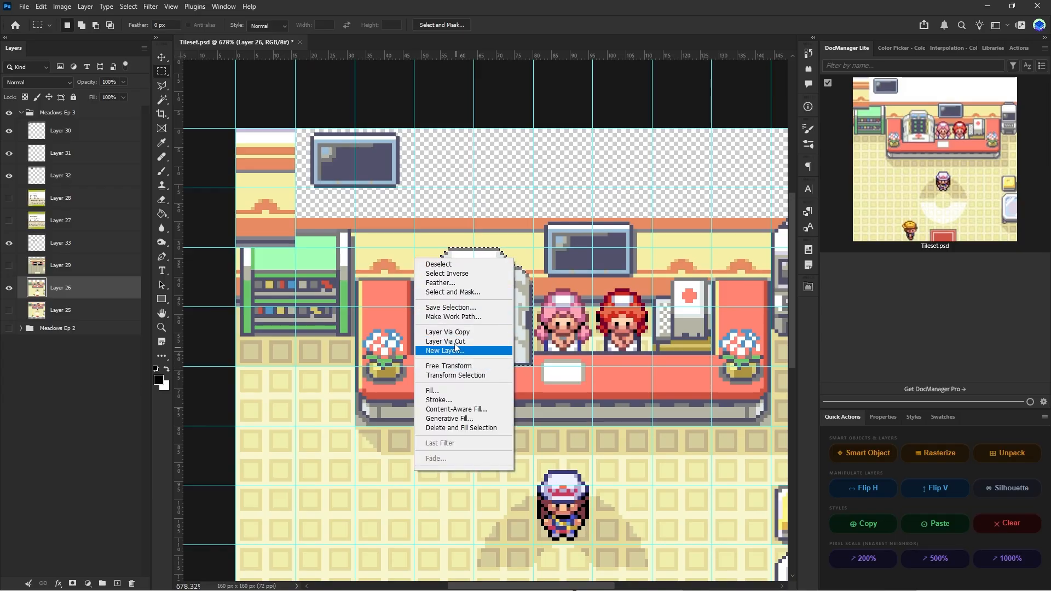
{"action": "left_click", "coordinate": [448, 332]}
{"action": "left_click_drag", "start_coordinate": [75, 286], "coordinate": [59, 254]}
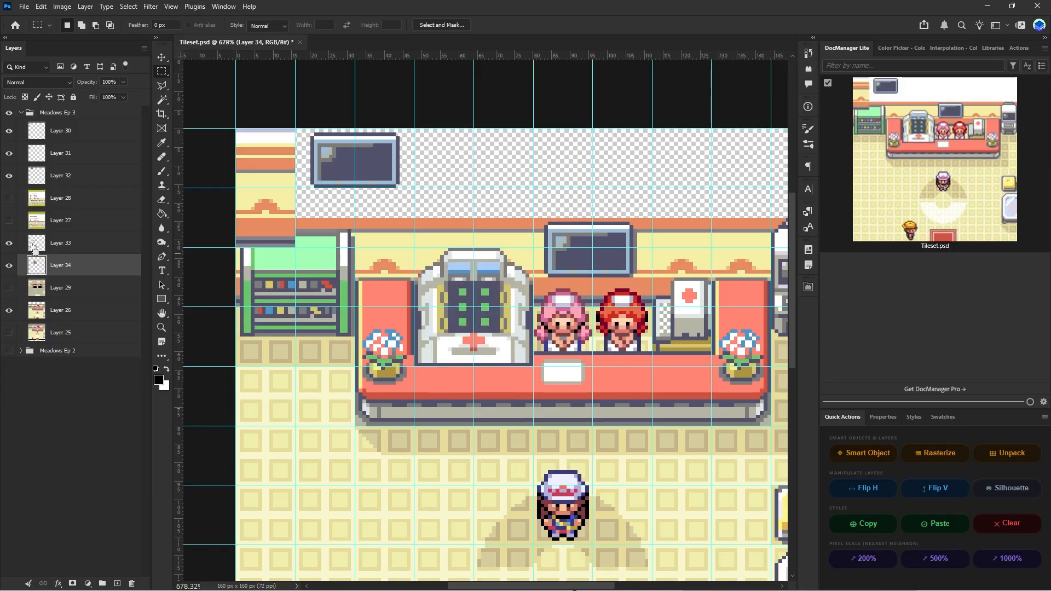
{"action": "left_click", "coordinate": [40, 244]}
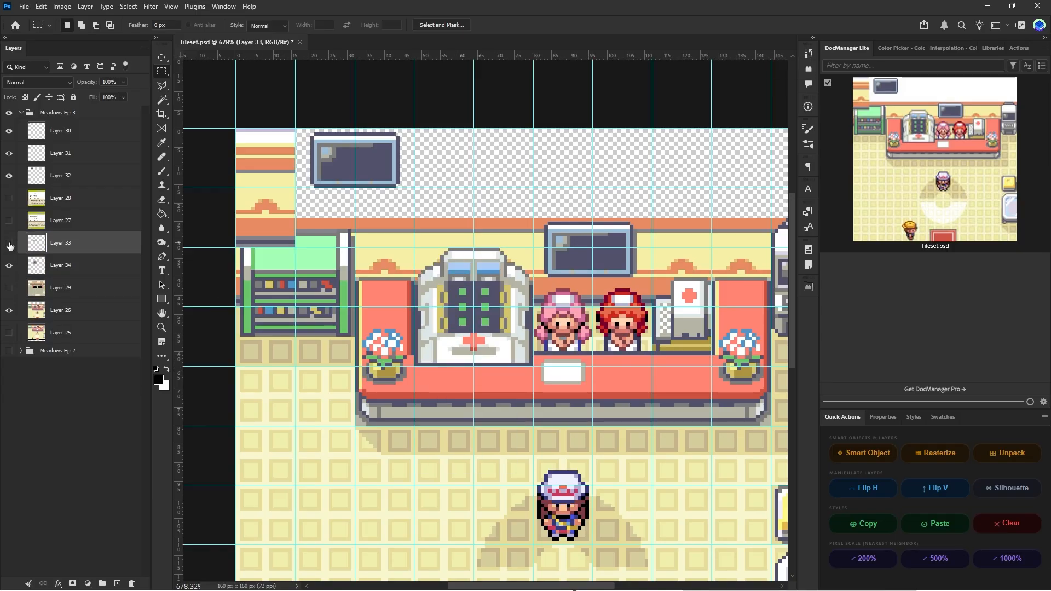
{"action": "key", "text": "ctrl+d"}
{"action": "left_click", "coordinate": [60, 268], "text": "ctrl"}
{"action": "right_click", "coordinate": [65, 267]}
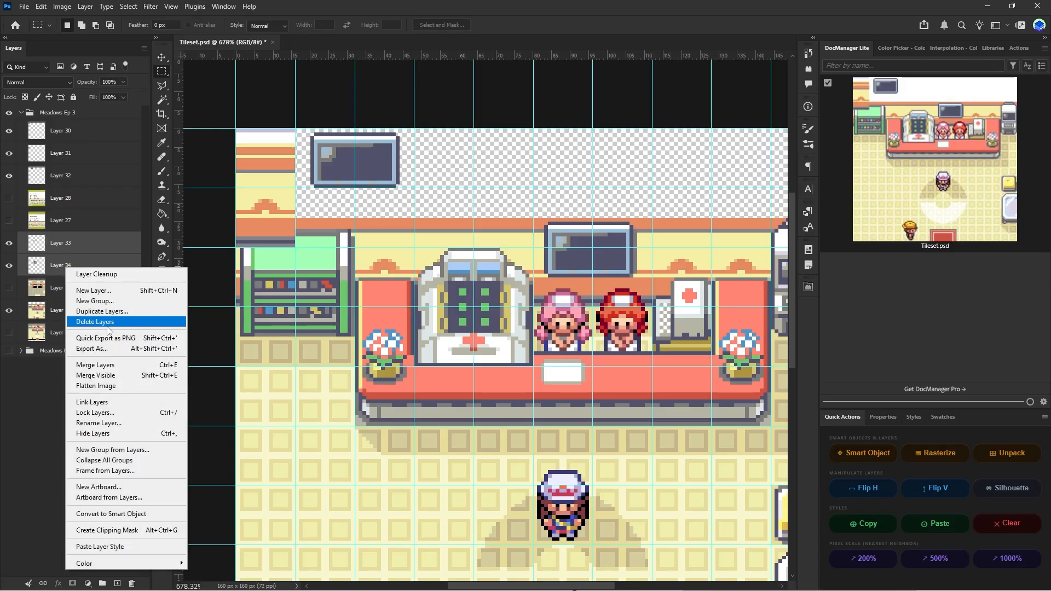
{"action": "left_click", "coordinate": [126, 364]}
- Hide Layer 26 and move the merged healing machine straight up to the canvas's top edge, within the fourth and fifth tile columns
{"action": "left_click", "coordinate": [161, 58]}
{"action": "scroll", "coordinate": [487, 310], "scroll_direction": "down", "scroll_amount": 2, "text": "alt"}
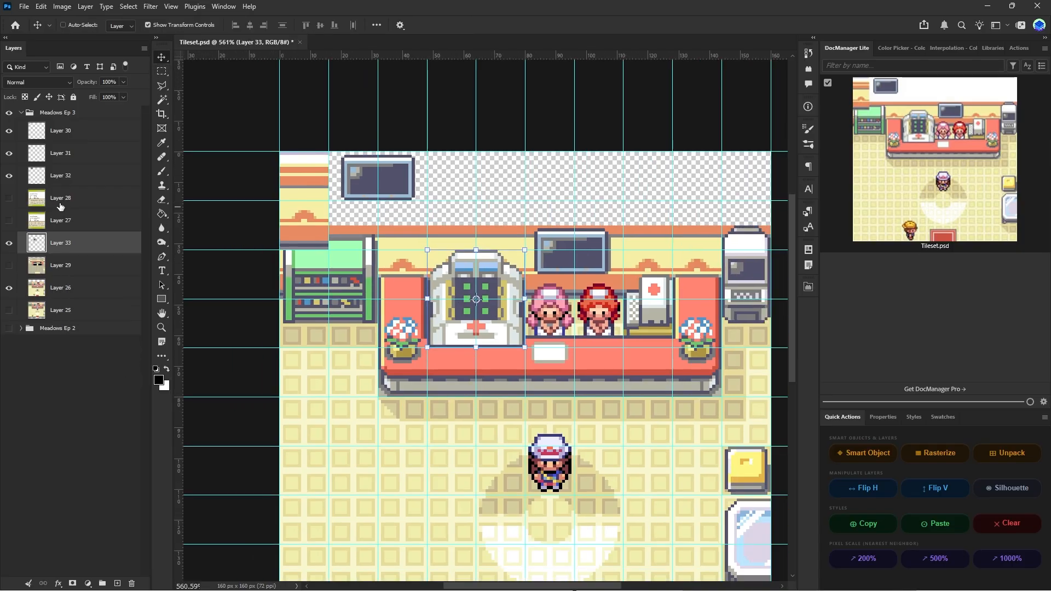
{"action": "left_click", "coordinate": [8, 287]}
{"action": "scroll", "coordinate": [518, 305], "scroll_direction": "up", "scroll_amount": 1}
{"action": "left_click_drag", "start_coordinate": [455, 303], "coordinate": [455, 199]}
{"action": "scroll", "coordinate": [455, 198], "scroll_direction": "up", "scroll_amount": 4, "text": "alt"}
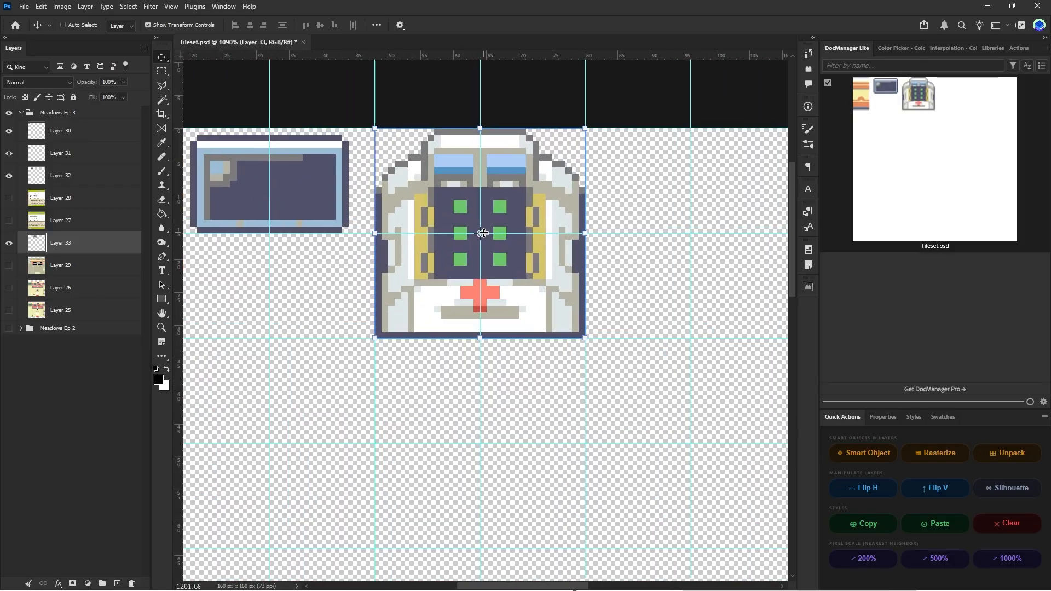
{"action": "scroll", "coordinate": [441, 267], "scroll_direction": "up", "scroll_amount": 1}
{"action": "scroll", "coordinate": [450, 283], "scroll_direction": "down", "scroll_amount": 4, "text": "alt"}
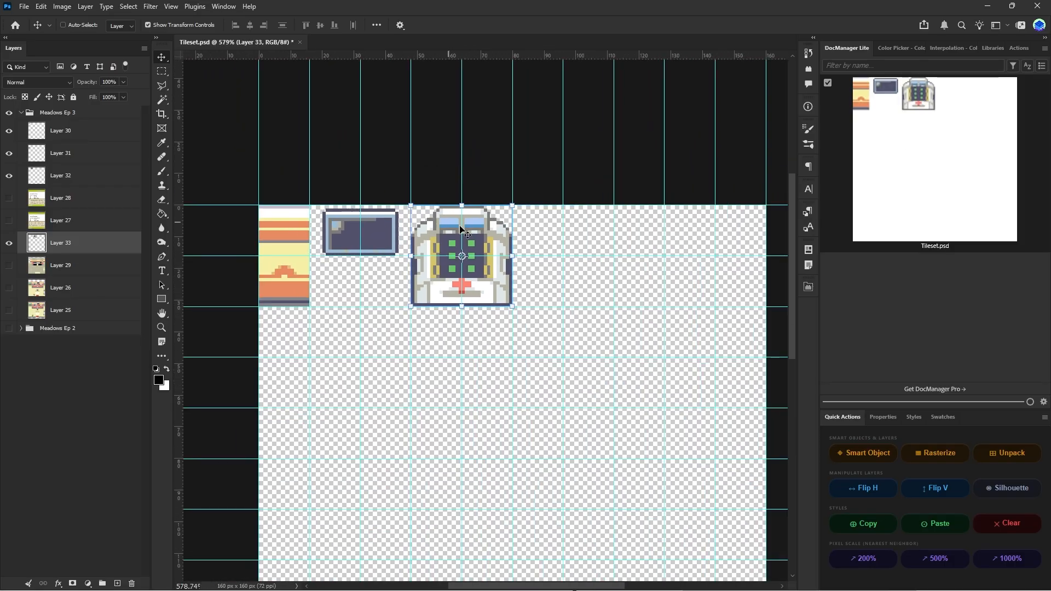
{"action": "scroll", "coordinate": [481, 323], "scroll_direction": "down", "scroll_amount": 2, "text": "alt"}
{"action": "scroll", "coordinate": [463, 335], "scroll_direction": "down", "scroll_amount": 1}
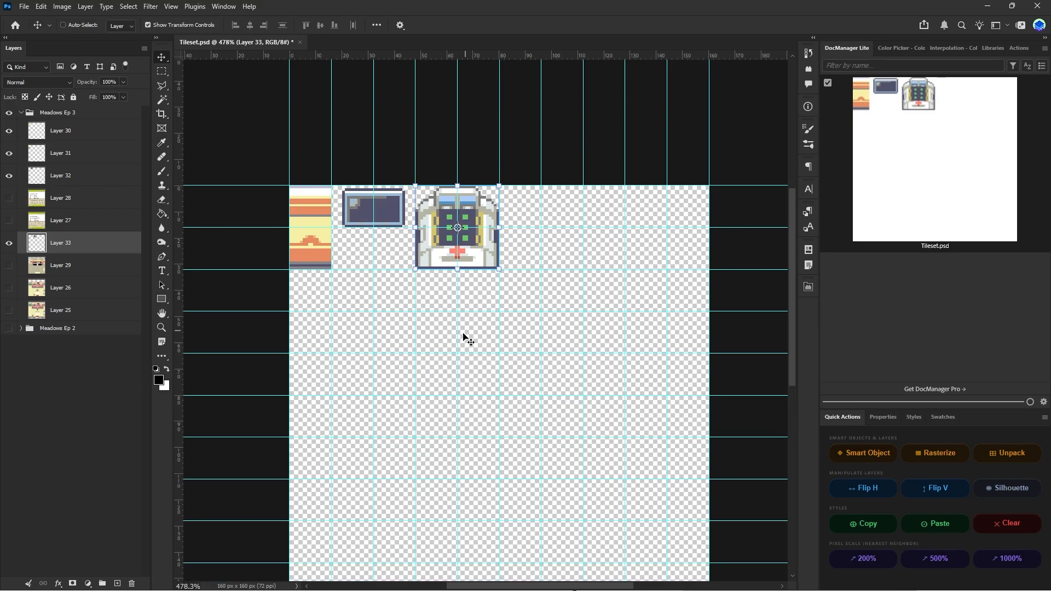
- Move Layer 33 directly below Layer 32 in the Meadows Ep 3 group
{"action": "left_click_drag", "start_coordinate": [43, 243], "coordinate": [15, 194]}
{"action": "left_click", "coordinate": [10, 197]}
{"action": "left_click", "coordinate": [11, 198]}
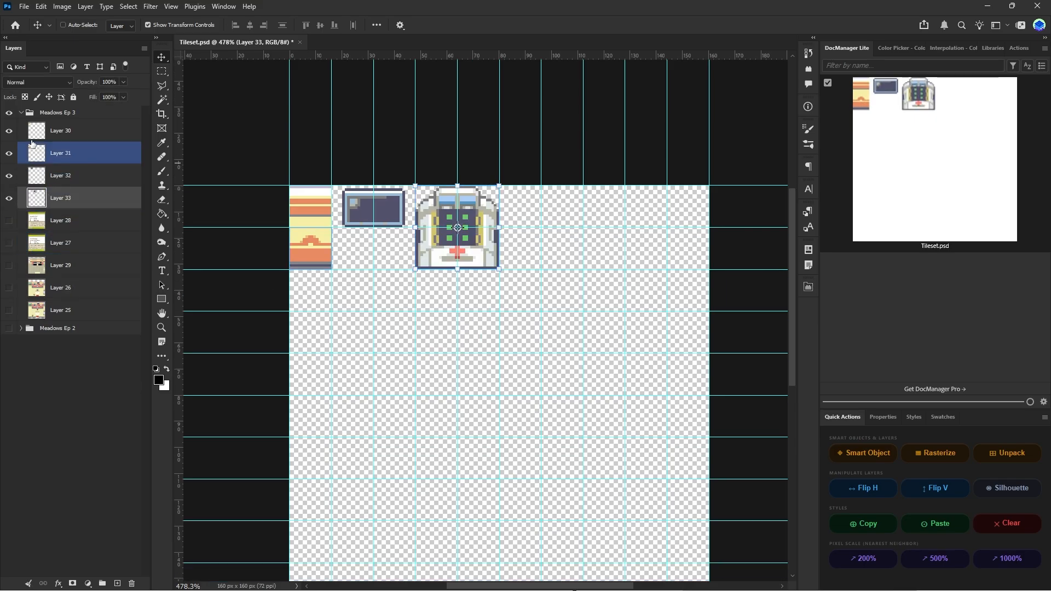
- Show Layer 29, copy the brown desk beside the counter's right end onto a new layer, and hide Layer 29
{"action": "left_click", "coordinate": [57, 135]}
{"action": "left_click", "coordinate": [59, 268]}
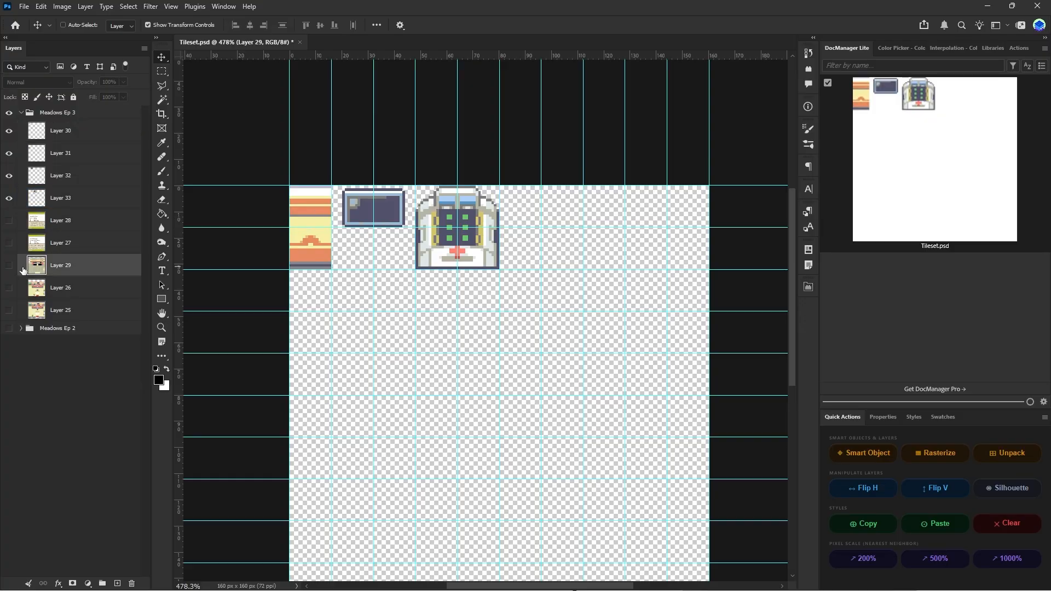
{"action": "left_click", "coordinate": [11, 270]}
{"action": "left_click", "coordinate": [12, 269]}
{"action": "left_click", "coordinate": [9, 266]}
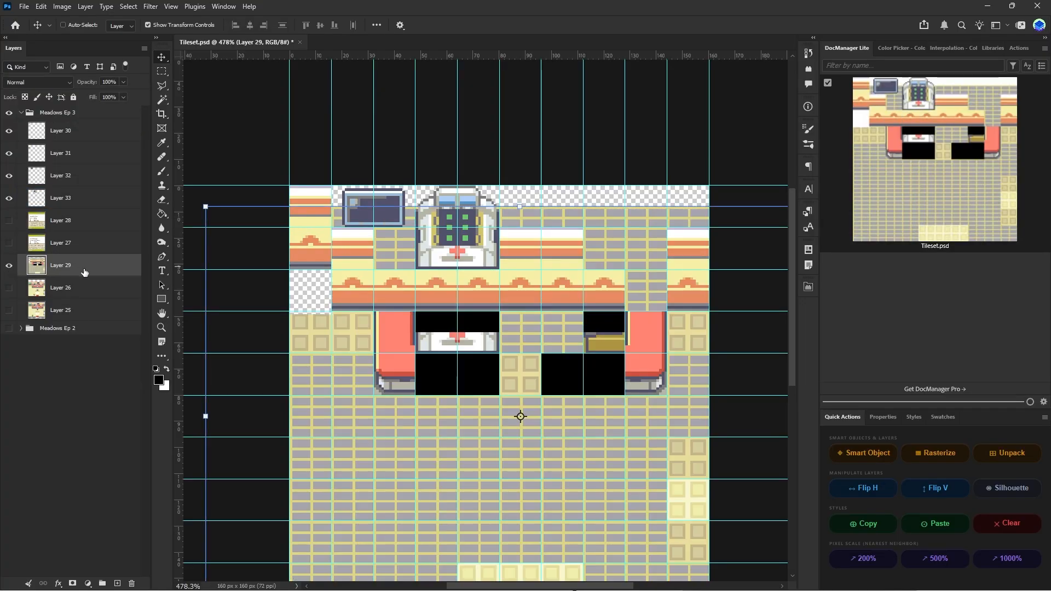
{"action": "scroll", "coordinate": [539, 345], "scroll_direction": "up", "scroll_amount": 5, "text": "alt"}
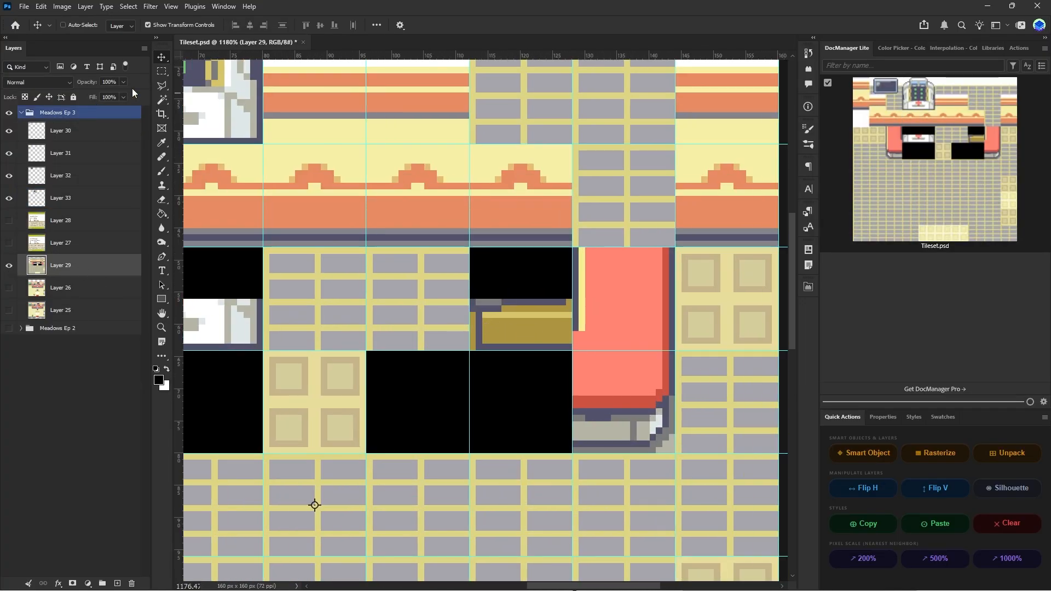
{"action": "key", "text": "m"}
{"action": "scroll", "coordinate": [572, 358], "scroll_direction": "up", "scroll_amount": 1, "text": "alt"}
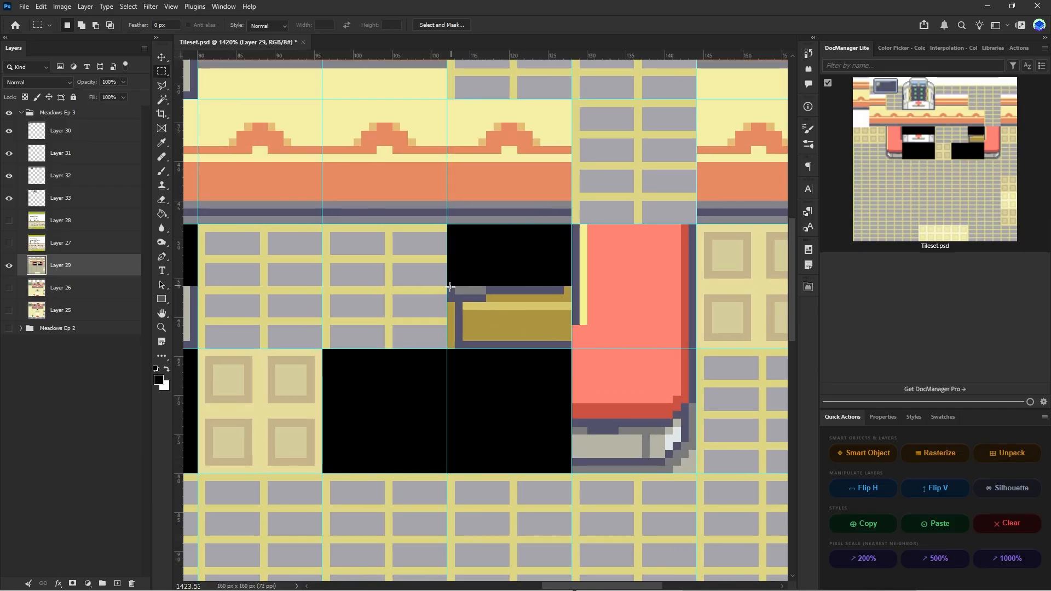
{"action": "left_click_drag", "start_coordinate": [450, 286], "coordinate": [555, 285]}
{"action": "scroll", "coordinate": [567, 296], "scroll_direction": "down", "scroll_amount": 1, "text": "alt"}
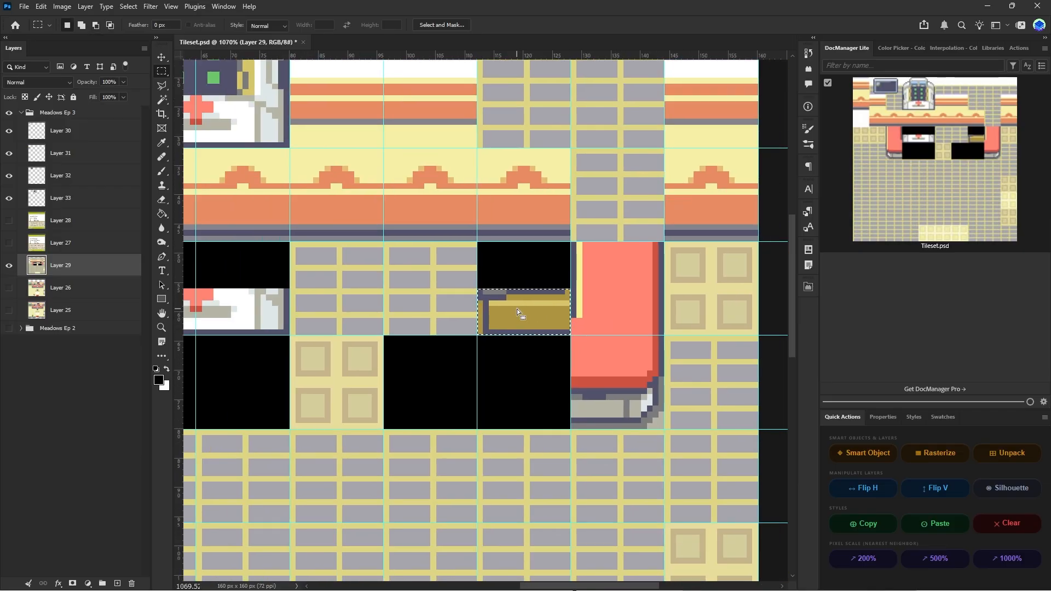
{"action": "left_click", "coordinate": [9, 265]}
{"action": "key", "text": "ctrl+j"}
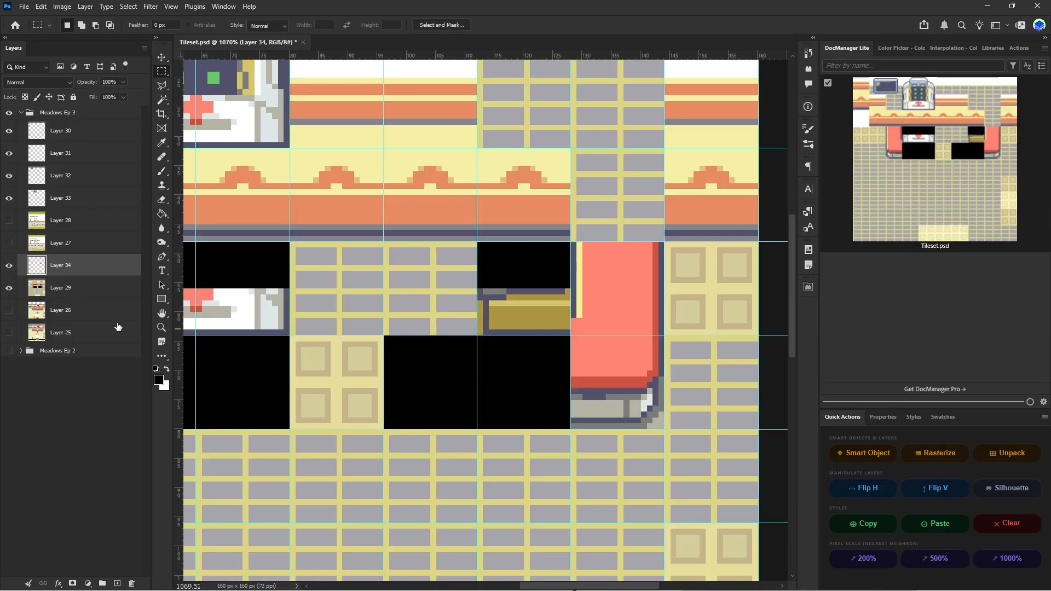
{"action": "left_click", "coordinate": [9, 288]}
- Show Layer 26 and select the computer and its side unit together with the desk top beneath them
{"action": "scroll", "coordinate": [359, 298], "scroll_direction": "down", "scroll_amount": 2, "text": "alt"}
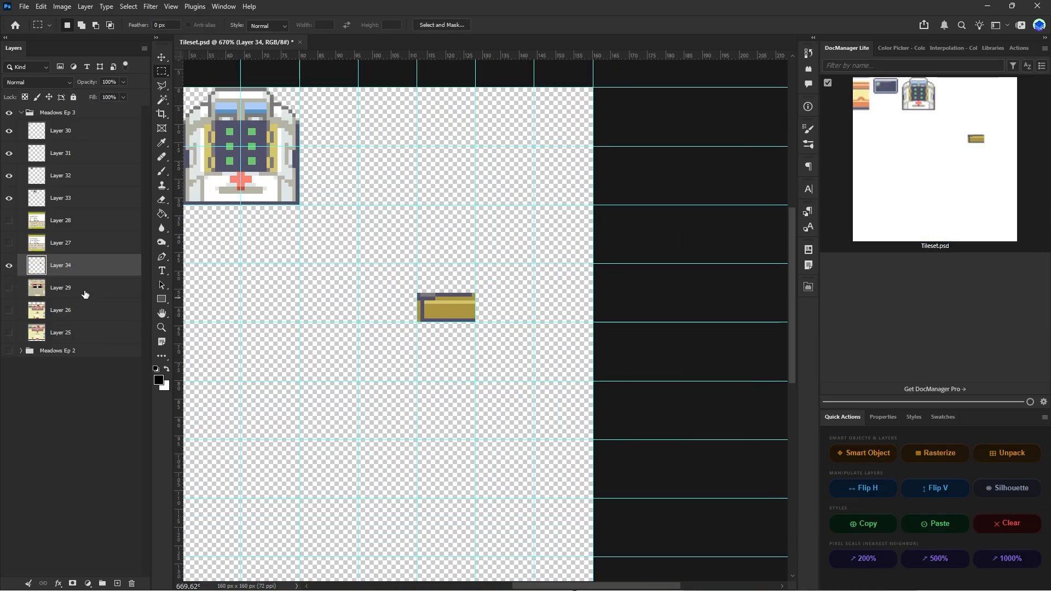
{"action": "left_click", "coordinate": [20, 311]}
{"action": "left_click", "coordinate": [9, 310]}
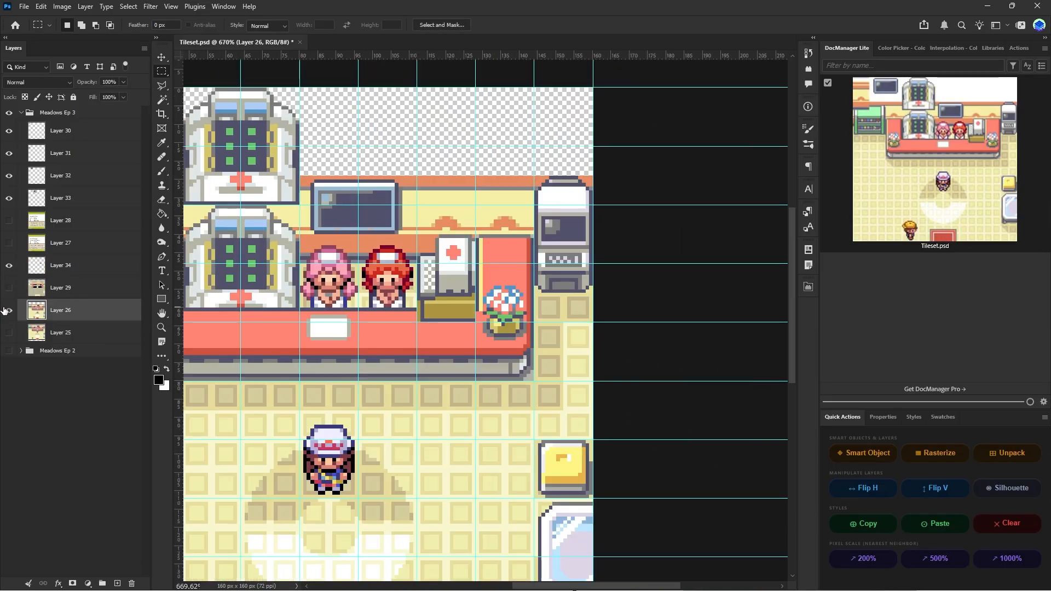
{"action": "left_click", "coordinate": [64, 265]}
{"action": "left_click", "coordinate": [66, 310]}
{"action": "scroll", "coordinate": [399, 241], "scroll_direction": "up", "scroll_amount": 4, "text": "alt"}
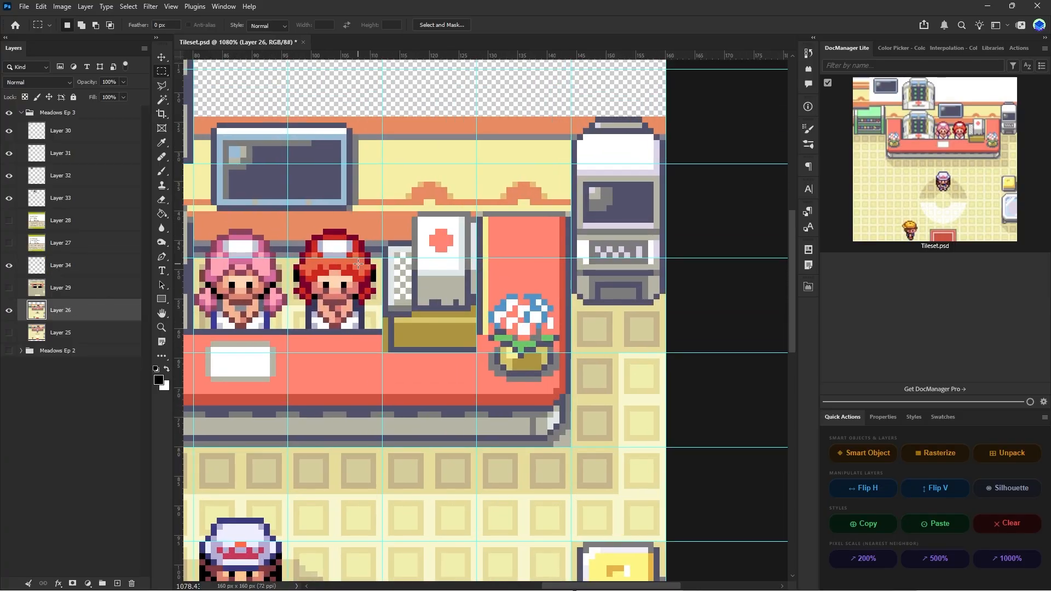
{"action": "left_click_drag", "start_coordinate": [396, 240], "coordinate": [529, 375]}
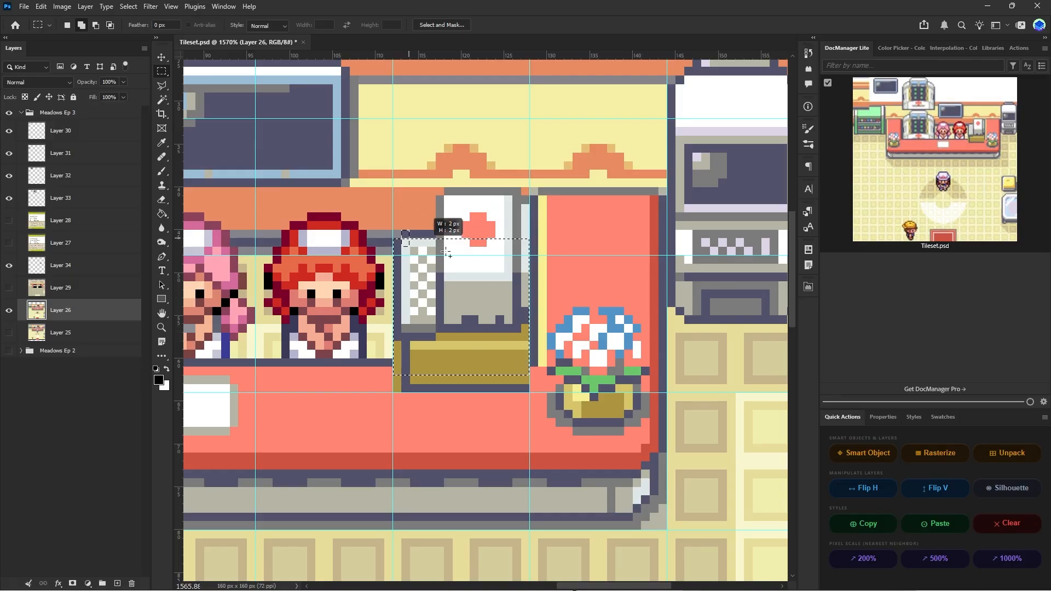
{"action": "left_click_drag", "start_coordinate": [447, 253], "coordinate": [529, 247], "text": "shift"}
{"action": "left_click_drag", "start_coordinate": [440, 200], "coordinate": [529, 255], "text": "shift"}
{"action": "left_click_drag", "start_coordinate": [446, 190], "coordinate": [520, 200], "text": "shift"}
{"action": "scroll", "coordinate": [519, 275], "scroll_direction": "down", "scroll_amount": 5, "text": "alt"}
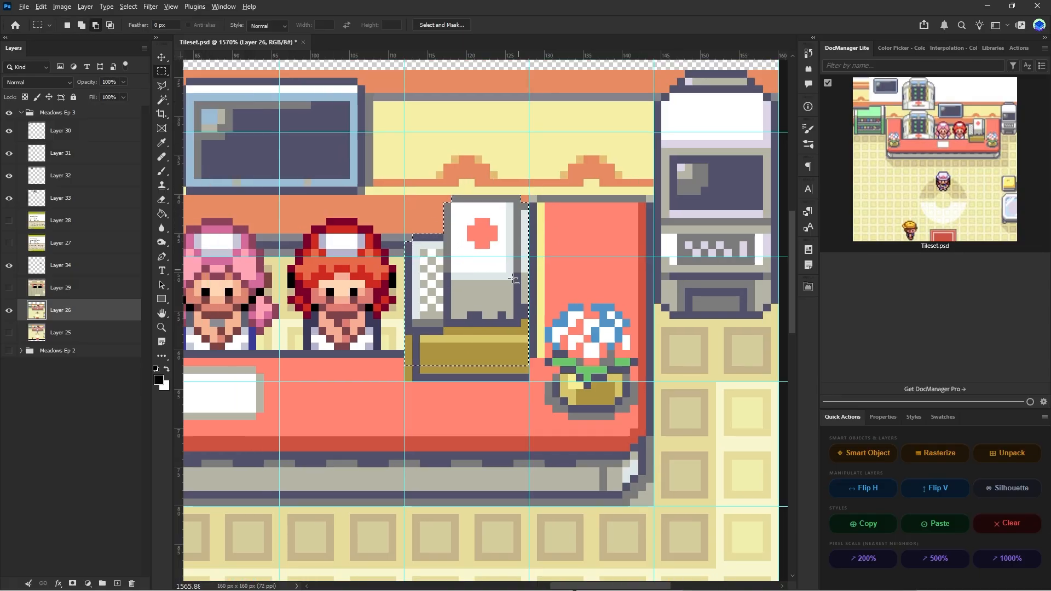
{"action": "scroll", "coordinate": [523, 318], "scroll_direction": "up", "scroll_amount": 6, "text": "alt"}
{"action": "scroll", "coordinate": [523, 329], "scroll_direction": "up", "scroll_amount": 2, "text": "alt"}
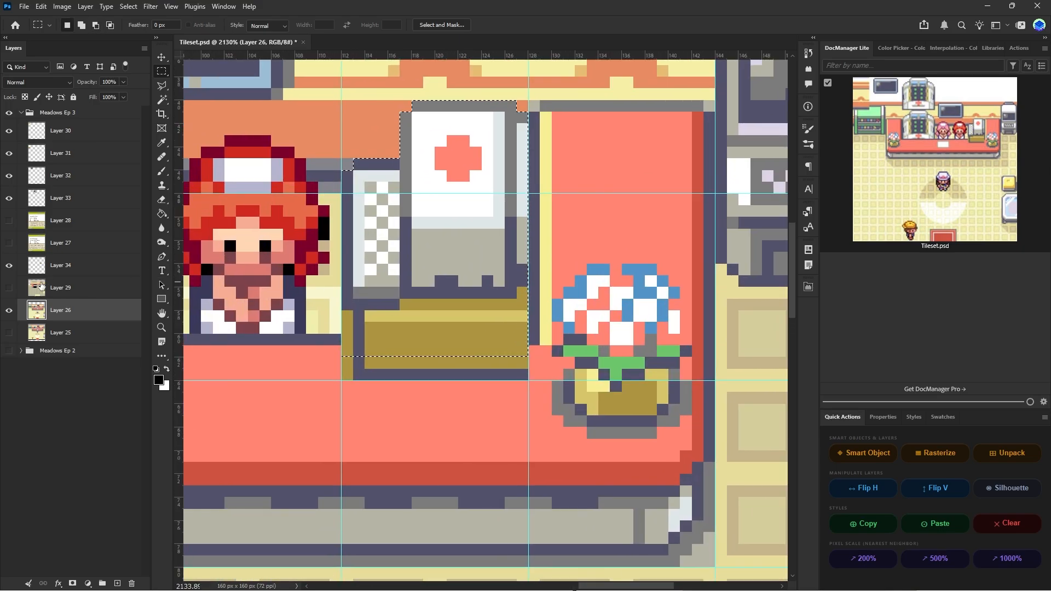
{"action": "left_click", "coordinate": [11, 311], "text": "alt"}
{"action": "left_click", "coordinate": [11, 311], "text": "alt"}
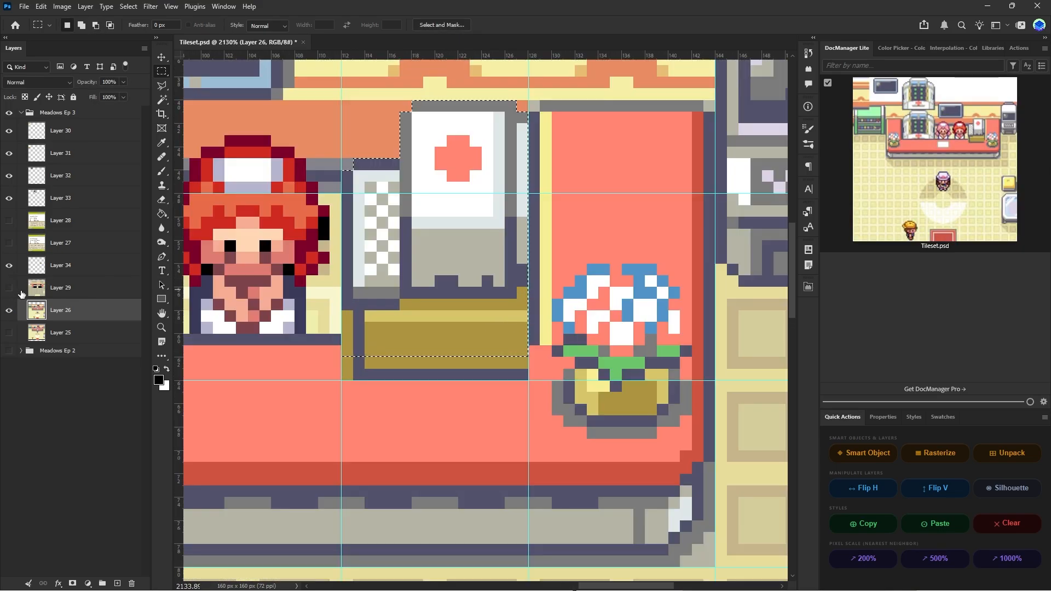
- Compare the computer selection with the desk beneath by isolating Layer 26's visibility, and try to extend the selection past the computer's right edge
{"action": "left_click", "coordinate": [9, 309], "text": "alt"}
{"action": "left_click", "coordinate": [9, 310], "text": "alt"}
{"action": "left_click", "coordinate": [10, 308], "text": "alt"}
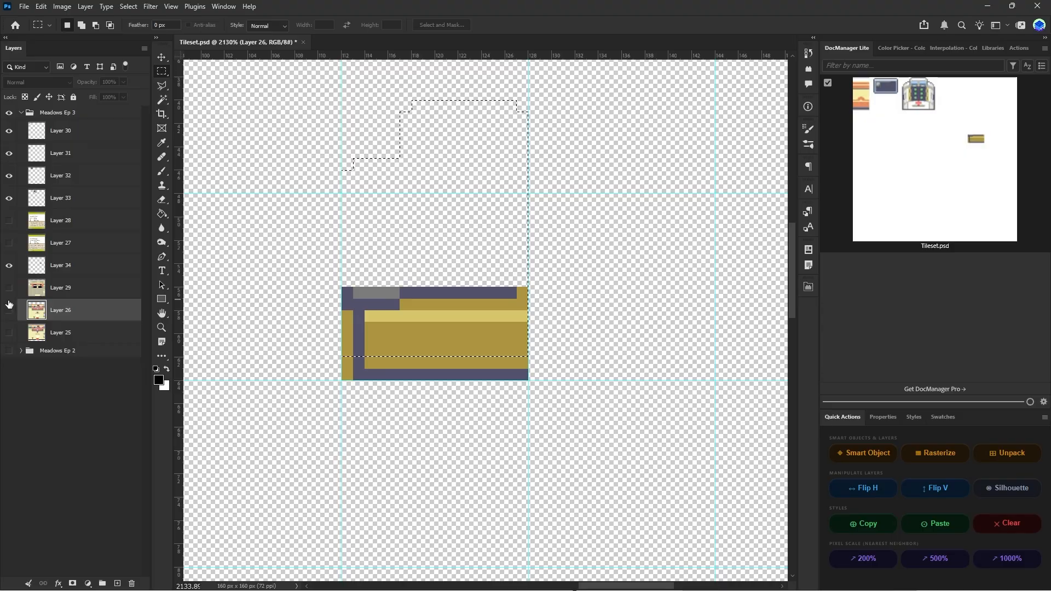
{"action": "left_click", "coordinate": [9, 305], "text": "alt"}
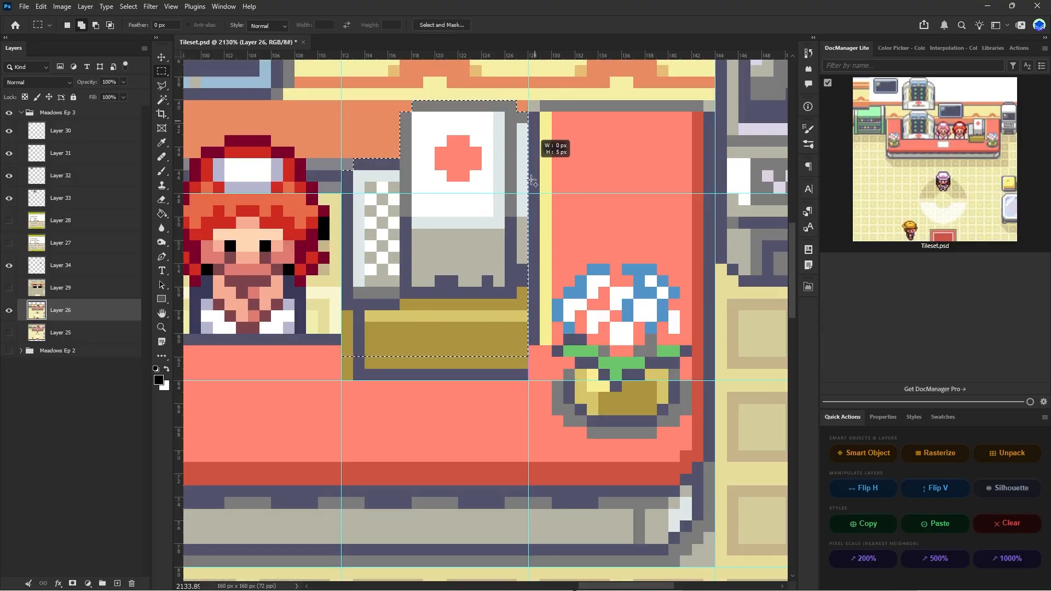
{"action": "mouse_move", "coordinate": [532, 182]}
{"action": "left_mouse_down"}
{"action": "mouse_move", "coordinate": [491, 325]}
{"action": "mouse_move", "coordinate": [512, 247]}
{"action": "mouse_move", "coordinate": [482, 134]}
{"action": "left_mouse_up"}
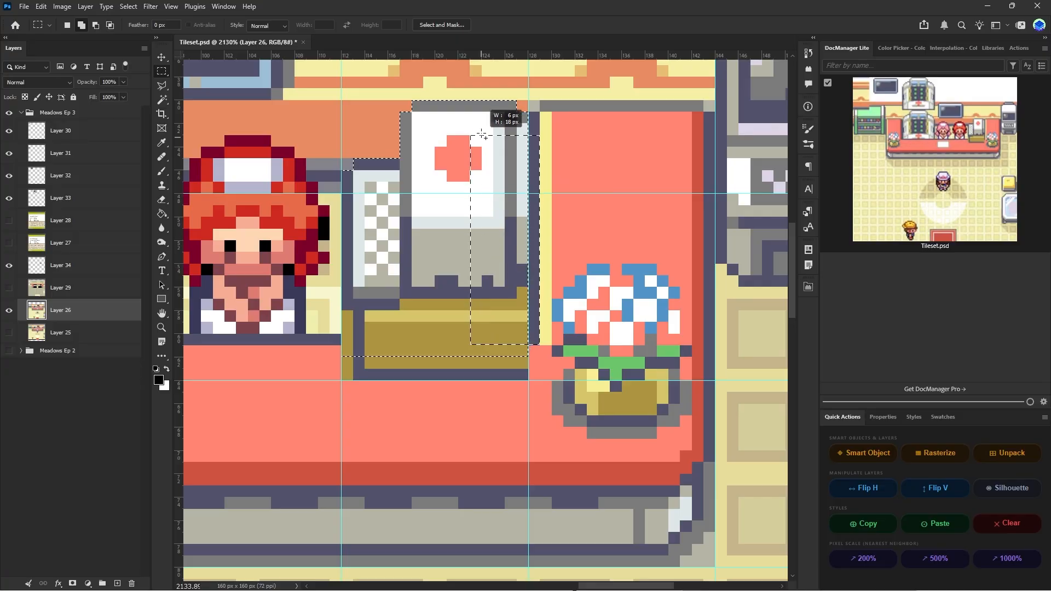
- Copy the selected computer and side unit from Layer 26 onto a new layer and place it above Layer 29
{"action": "scroll", "coordinate": [518, 249], "scroll_direction": "down", "scroll_amount": 3, "text": "alt"}
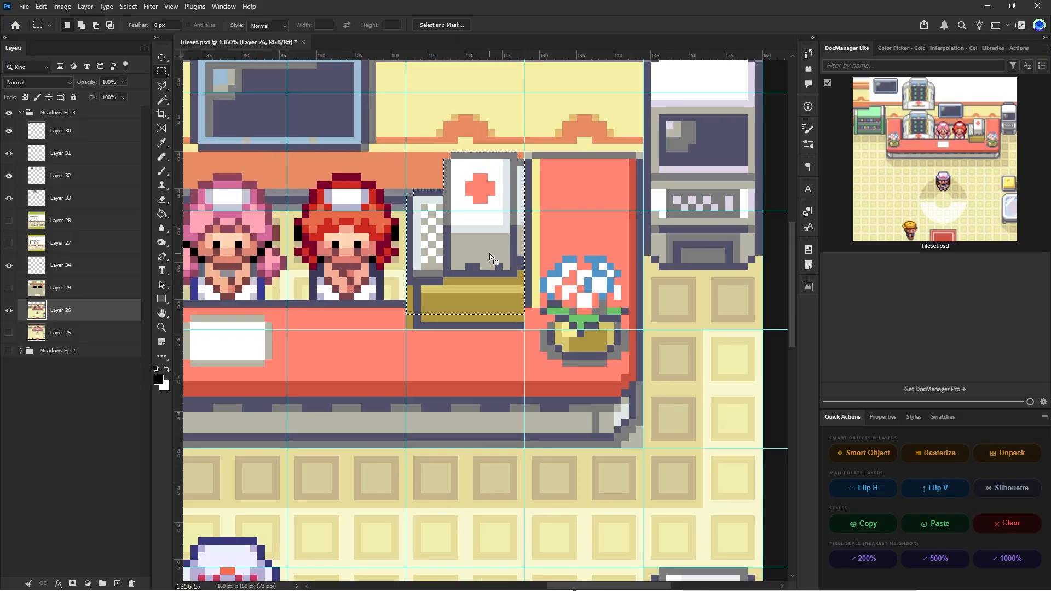
{"action": "scroll", "coordinate": [490, 254], "scroll_direction": "down", "scroll_amount": 3, "text": "alt"}
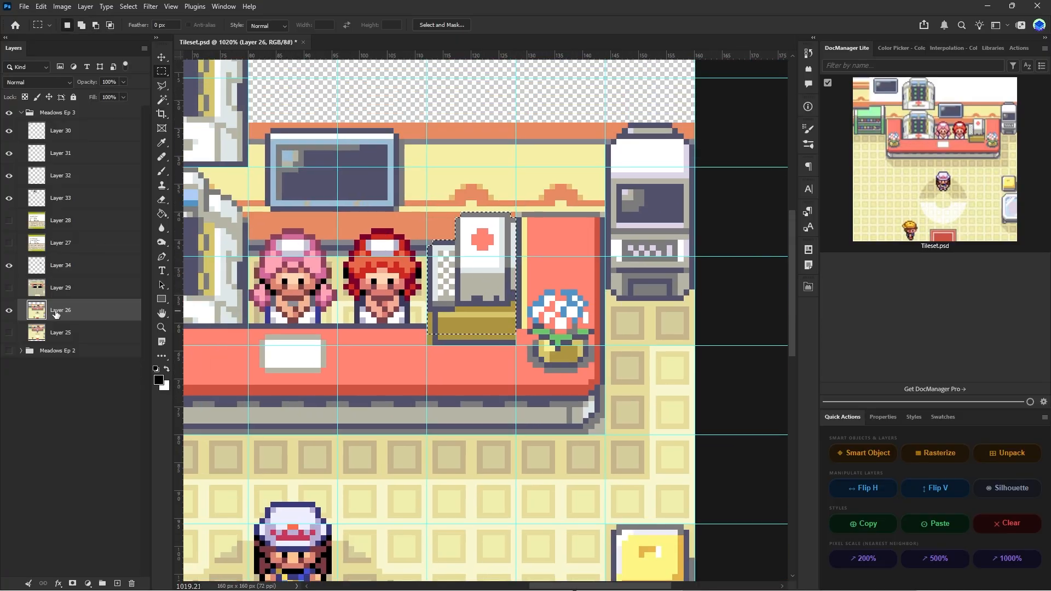
{"action": "left_click", "coordinate": [8, 311]}
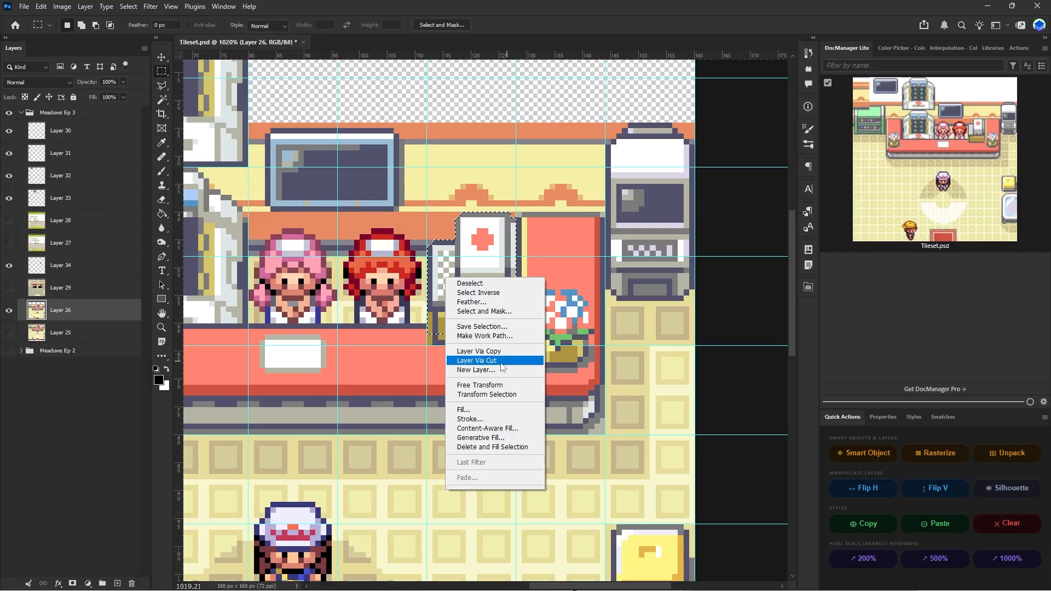
{"action": "left_click", "coordinate": [479, 351]}
{"action": "left_click_drag", "start_coordinate": [64, 311], "coordinate": [61, 278]}
- Merge the copied computer layer with the desk on Layer 34 and hide Layer 26
{"action": "left_click", "coordinate": [58, 266], "text": "shift"}
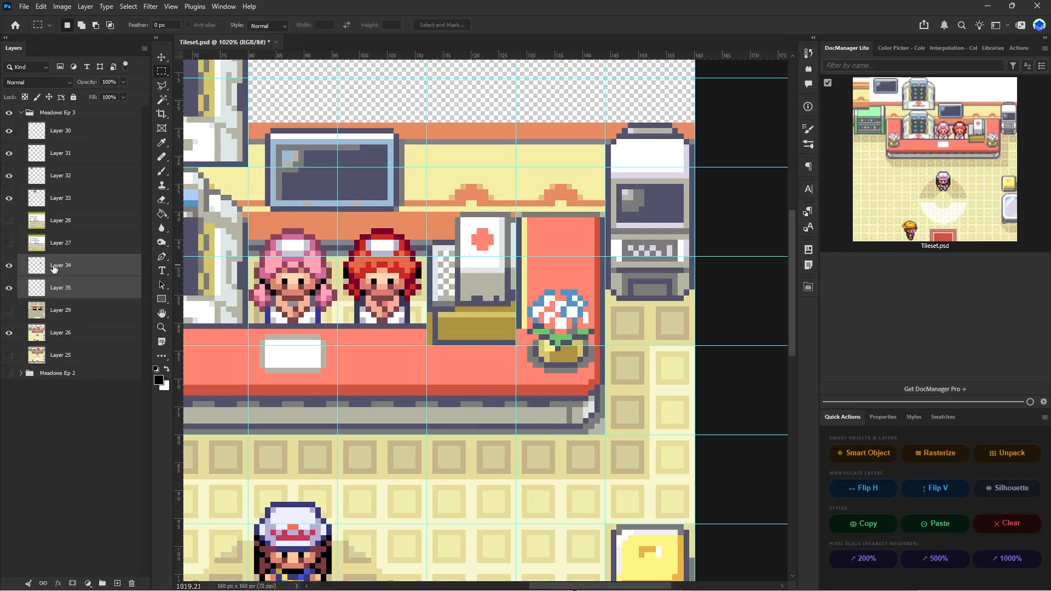
{"action": "right_click", "coordinate": [55, 268]}
{"action": "left_click", "coordinate": [82, 364]}
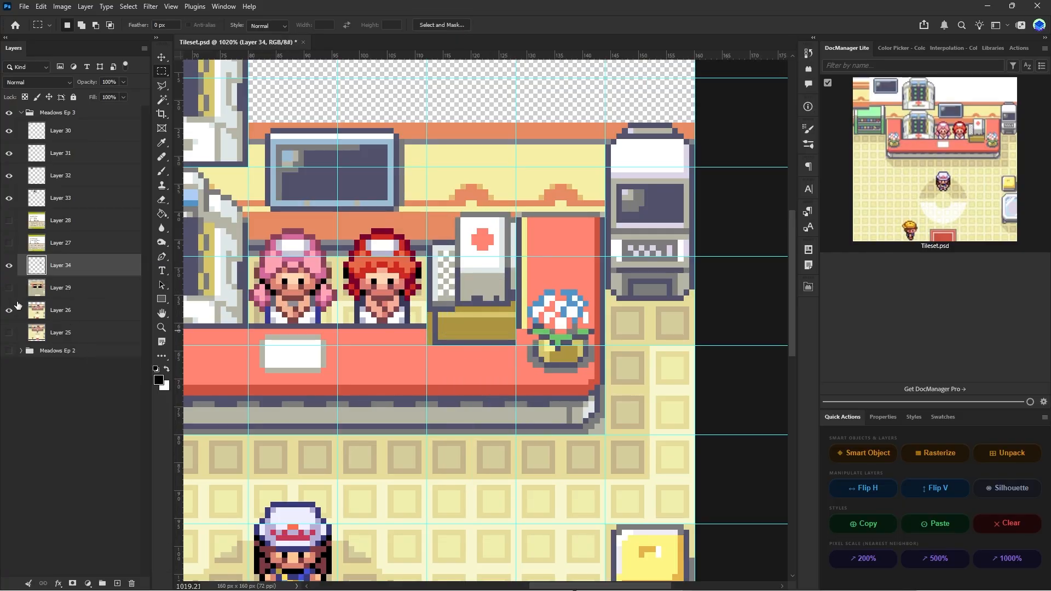
{"action": "left_click", "coordinate": [9, 310]}
- Try to place the merged computer desk directly against the right side of the healing machine
{"action": "scroll", "coordinate": [322, 254], "scroll_direction": "down", "scroll_amount": 2, "text": "alt"}
{"action": "scroll", "coordinate": [295, 207], "scroll_direction": "left", "scroll_amount": 2}
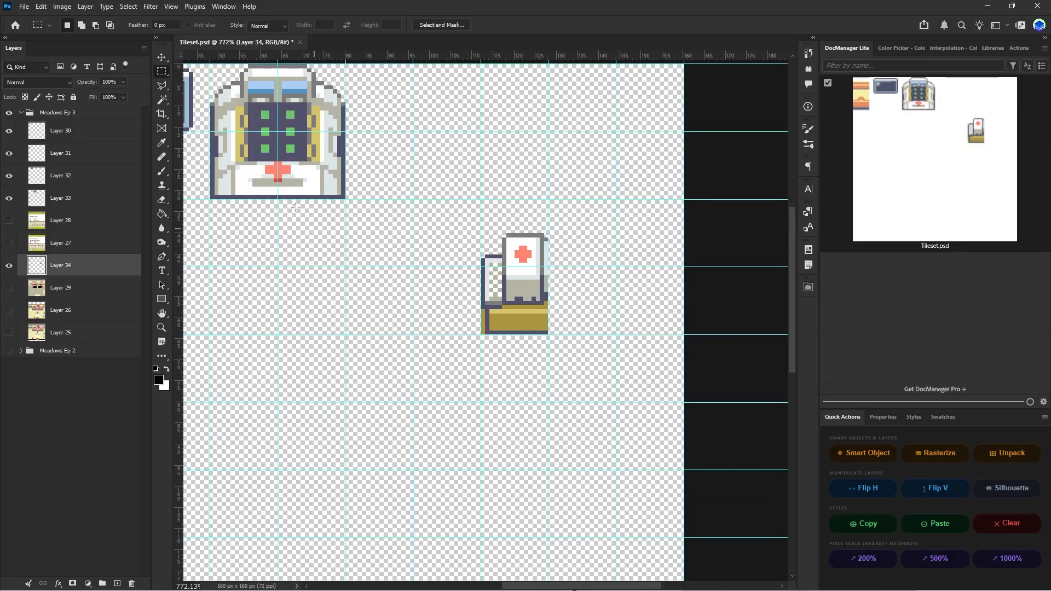
{"action": "left_click", "coordinate": [161, 57]}
{"action": "scroll", "coordinate": [547, 276], "scroll_direction": "down", "scroll_amount": 1, "text": "alt"}
{"action": "scroll", "coordinate": [548, 276], "scroll_direction": "left", "scroll_amount": 1}
{"action": "left_click_drag", "start_coordinate": [547, 275], "coordinate": [440, 150]}
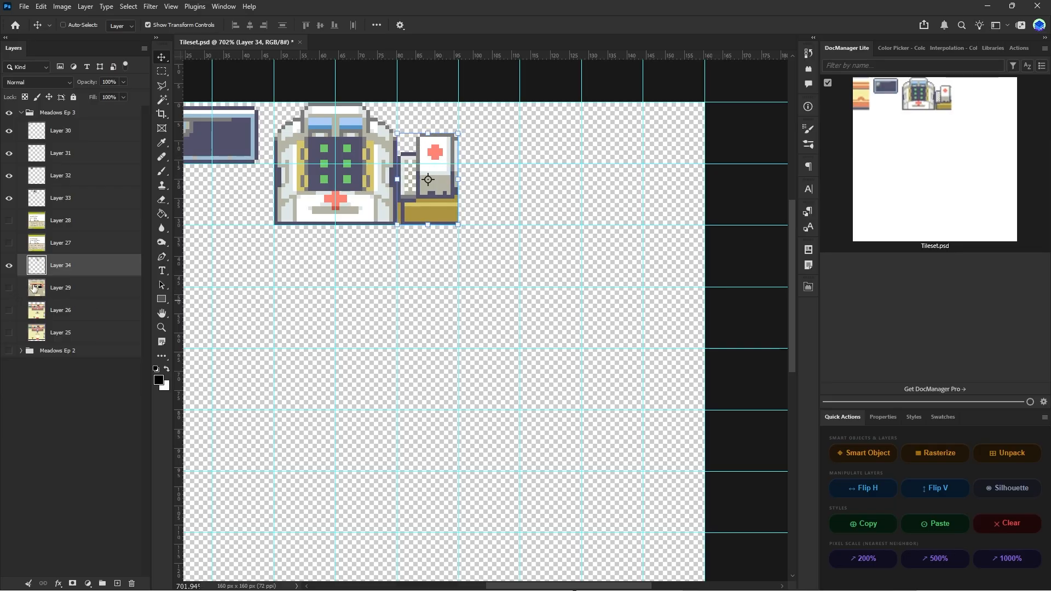
{"action": "key", "text": "ctrl+z"}
- Move the computer desk up to the seventh tile column, resting on the second row's lower edge, one empty column from the healing machine
{"action": "scroll", "coordinate": [516, 323], "scroll_direction": "up", "scroll_amount": 5, "text": "alt"}
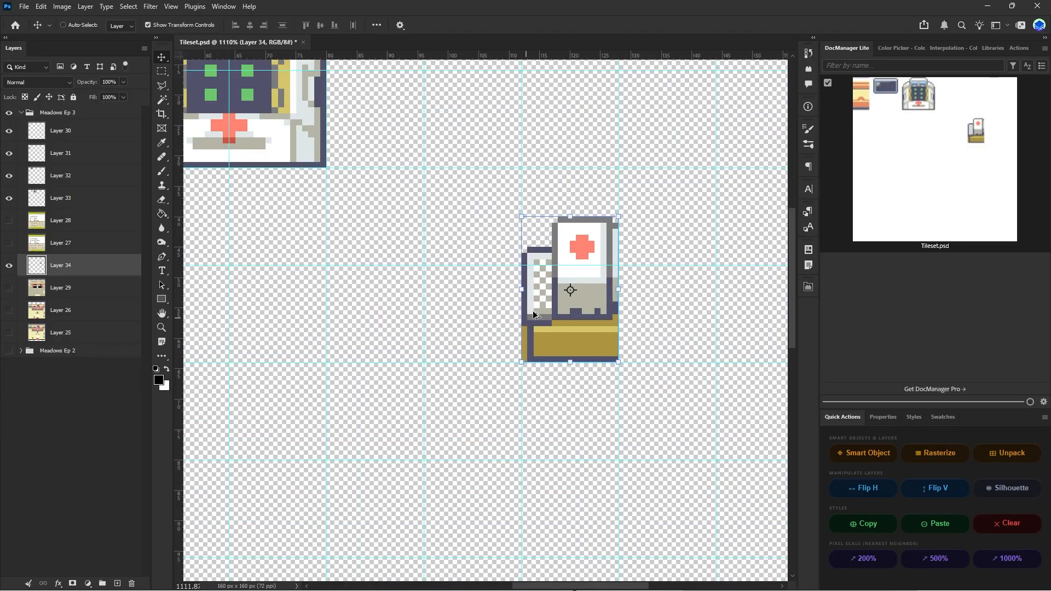
{"action": "left_click", "coordinate": [10, 288]}
{"action": "left_click", "coordinate": [10, 288]}
{"action": "scroll", "coordinate": [509, 290], "scroll_direction": "down", "scroll_amount": 2, "text": "alt"}
{"action": "left_click_drag", "start_coordinate": [556, 307], "coordinate": [396, 139]}
{"action": "scroll", "coordinate": [484, 264], "scroll_direction": "down", "scroll_amount": 2, "text": "alt"}
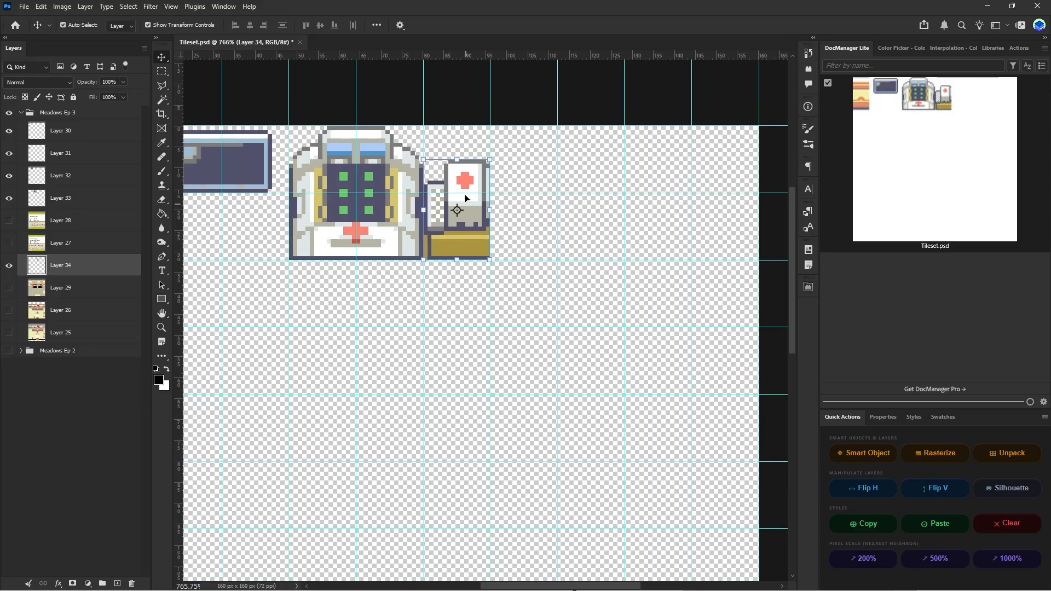
{"action": "left_click_drag", "start_coordinate": [469, 204], "coordinate": [536, 205]}
{"action": "scroll", "coordinate": [535, 204], "scroll_direction": "down", "scroll_amount": 3, "text": "alt"}
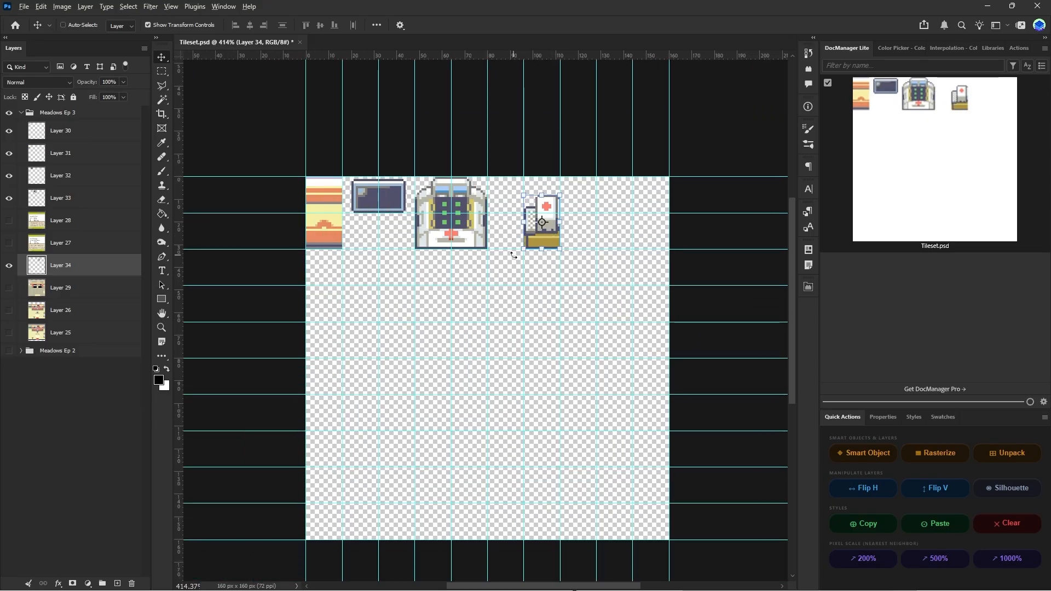
{"action": "scroll", "coordinate": [514, 255], "scroll_direction": "up", "scroll_amount": 2, "text": "alt"}
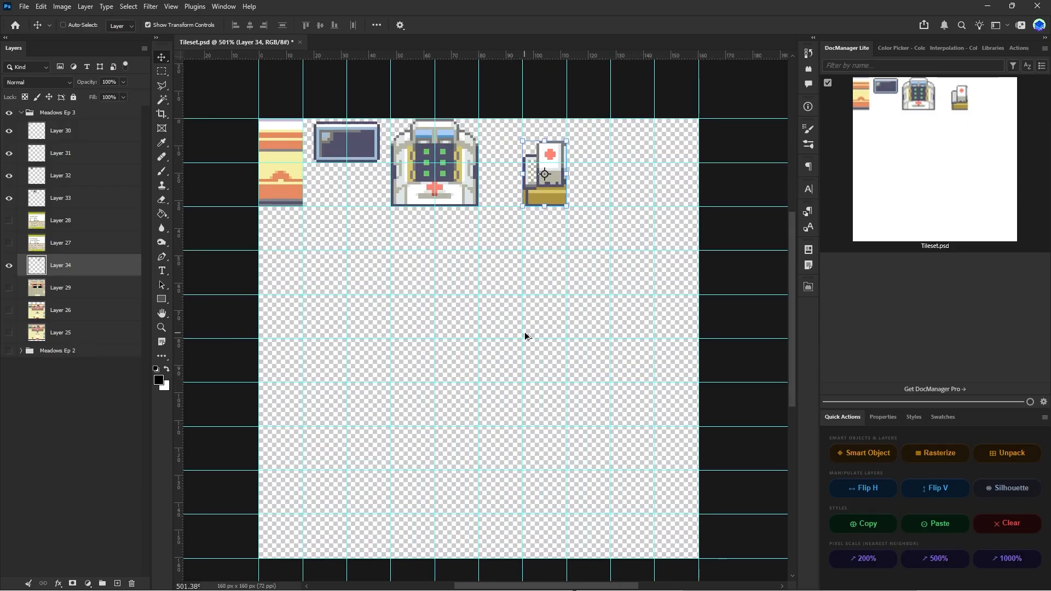
- Show Layer 29 and Layer 26 together beneath the extracted tiles
{"action": "scroll", "coordinate": [525, 336], "scroll_direction": "down", "scroll_amount": 1, "text": "ctrl"}
{"action": "left_click", "coordinate": [19, 288]}
{"action": "left_click", "coordinate": [9, 288]}
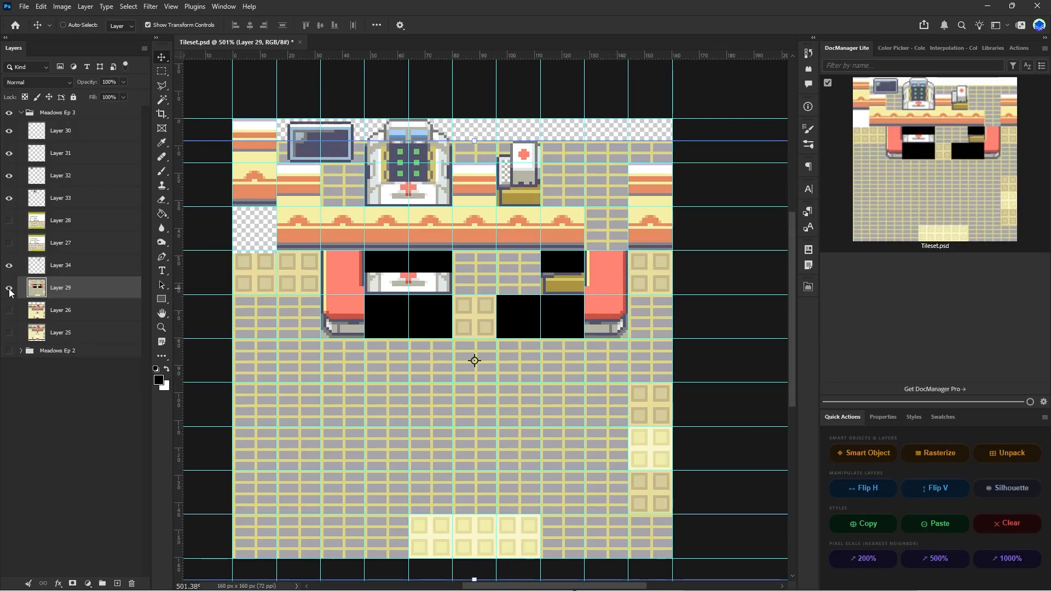
{"action": "left_click", "coordinate": [9, 288]}
{"action": "left_click", "coordinate": [9, 288]}
{"action": "left_click", "coordinate": [10, 311]}
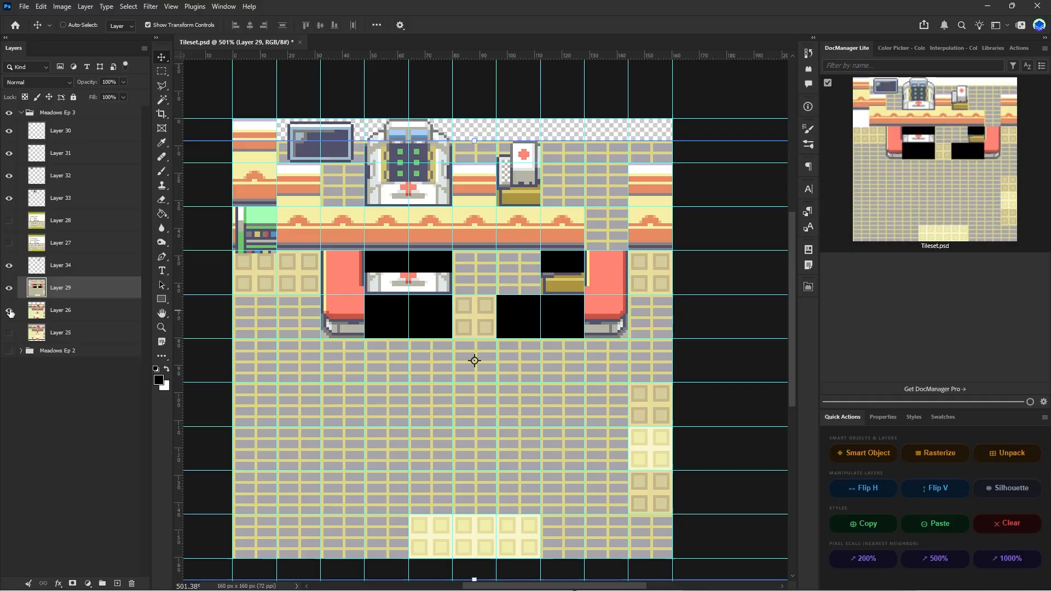
{"action": "left_click", "coordinate": [9, 312]}
{"action": "left_click", "coordinate": [10, 311]}
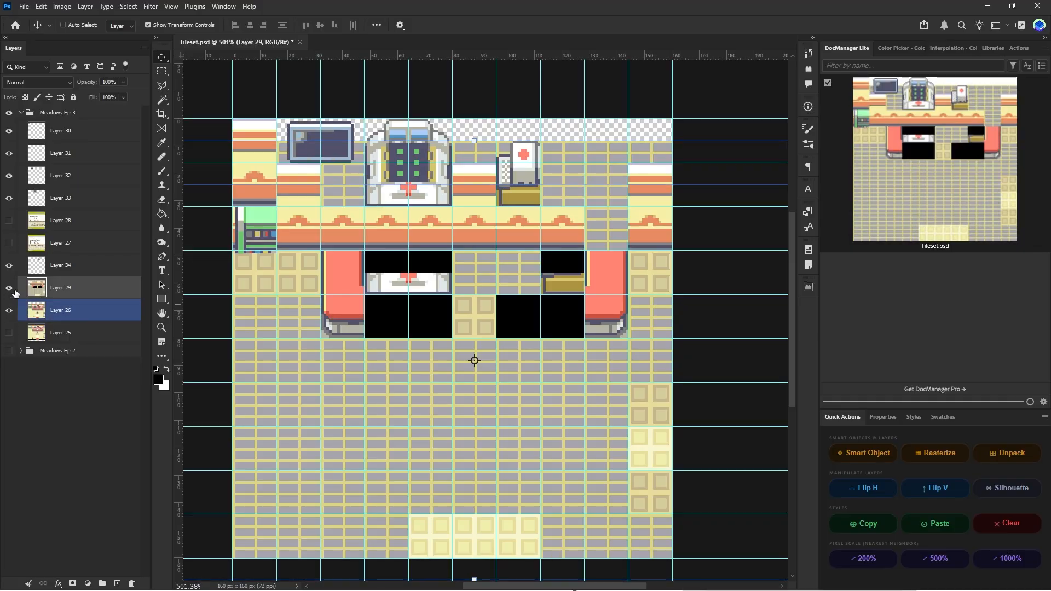
{"action": "left_click", "coordinate": [10, 291]}
{"action": "left_click", "coordinate": [11, 314]}
{"action": "left_click", "coordinate": [10, 311]}
{"action": "left_click", "coordinate": [10, 311]}
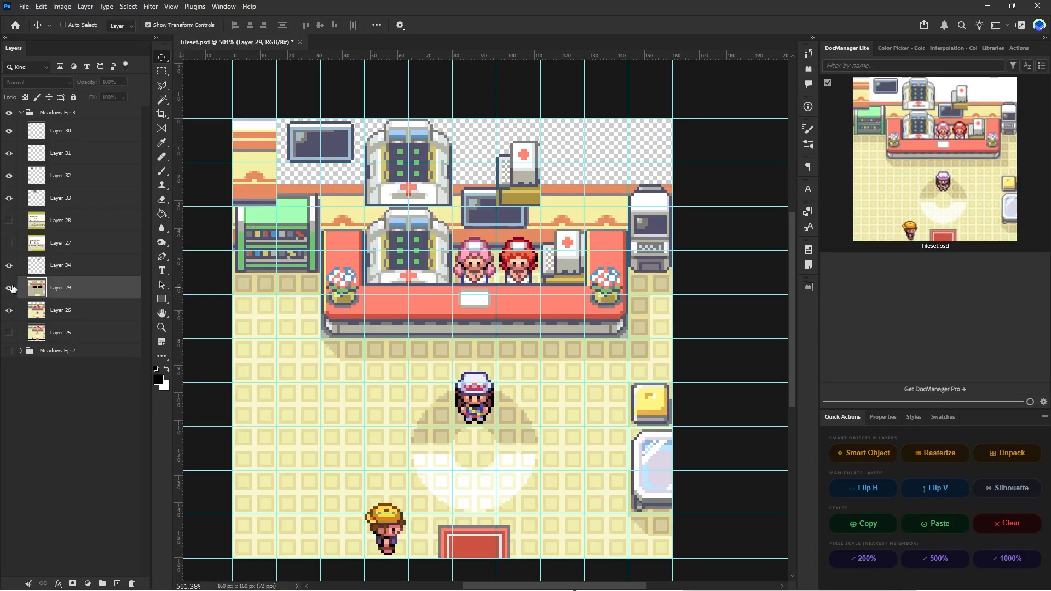
- Switch Layer 29's visibility repeatedly to compare its wall and counter tiles with Layer 26, leaving Layer 29 hidden
{"action": "left_click", "coordinate": [9, 288]}
{"action": "left_click", "coordinate": [12, 288]}
{"action": "left_click", "coordinate": [13, 288]}
{"action": "left_click", "coordinate": [14, 288]}
{"action": "left_click", "coordinate": [15, 286]}
{"action": "left_click", "coordinate": [15, 286]}
{"action": "left_click", "coordinate": [15, 286]}
{"action": "left_click", "coordinate": [14, 285]}
{"action": "left_click", "coordinate": [14, 283]}
{"action": "left_click", "coordinate": [13, 283]}
{"action": "left_click", "coordinate": [13, 283]}
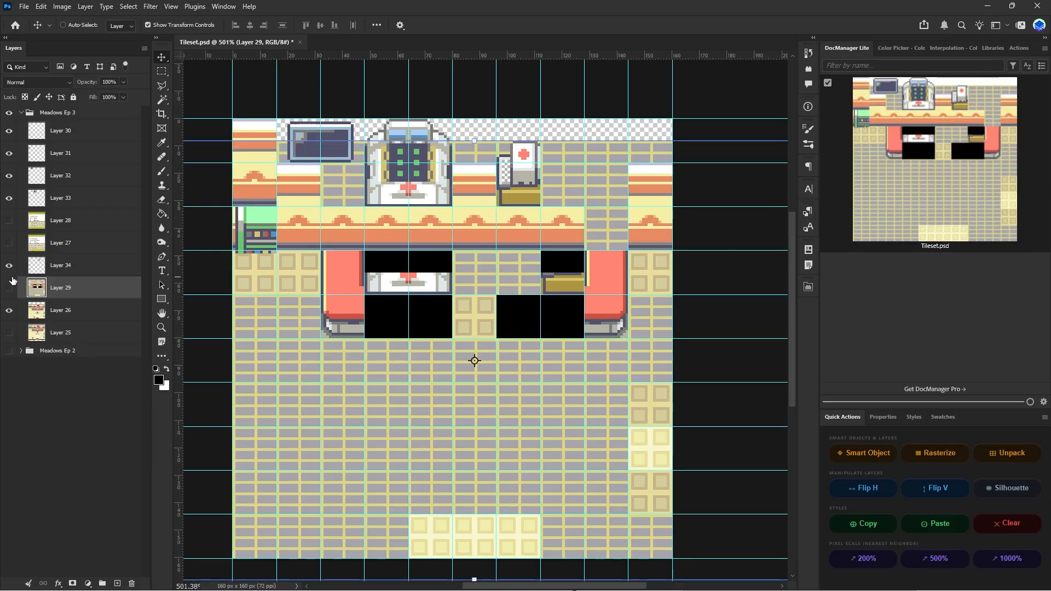
{"action": "left_click", "coordinate": [13, 282]}
{"action": "left_click", "coordinate": [13, 282]}
{"action": "left_click", "coordinate": [12, 282]}
{"action": "left_click", "coordinate": [13, 282]}
{"action": "left_click", "coordinate": [14, 282]}
- Try to move Layer 26 straight up by 8 px to fit its counter to the tile grid
{"action": "left_click", "coordinate": [60, 310]}
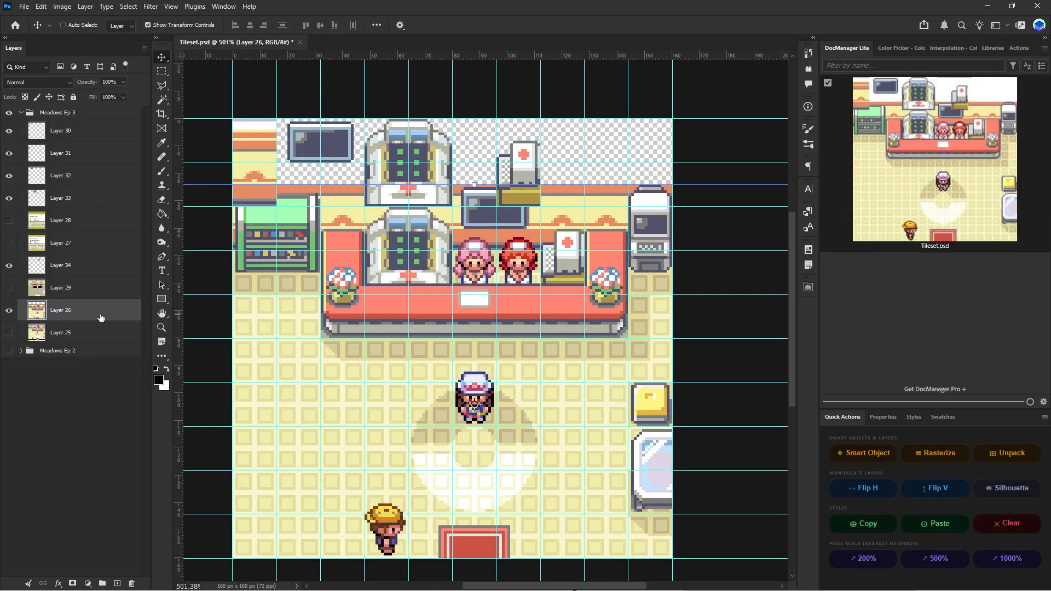
{"action": "scroll", "coordinate": [411, 299], "scroll_direction": "left", "scroll_amount": 1}
{"action": "key", "text": "m"}
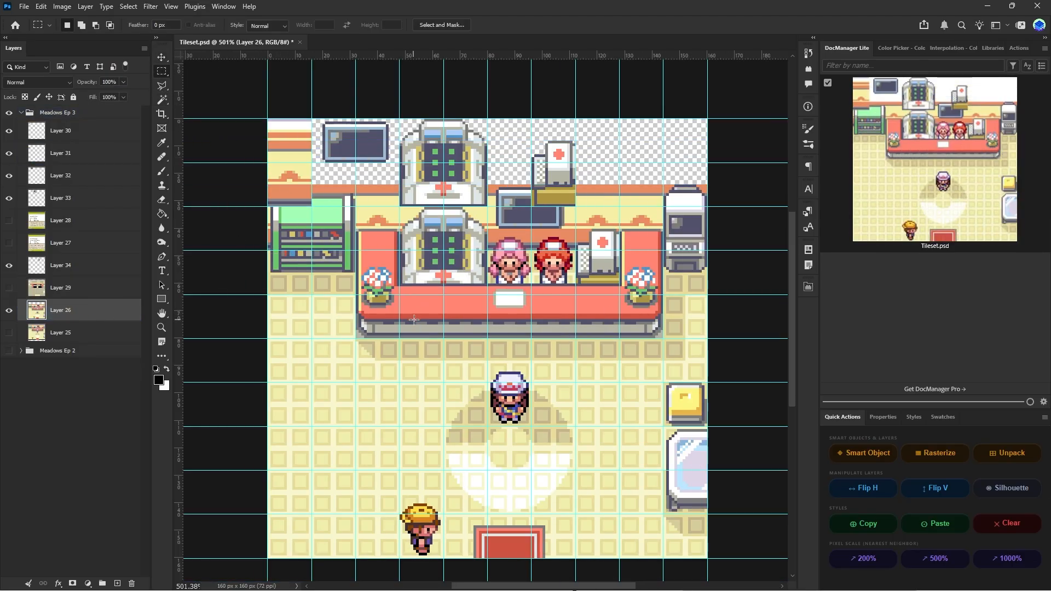
{"action": "scroll", "coordinate": [414, 320], "scroll_direction": "up", "scroll_amount": 4, "text": "alt"}
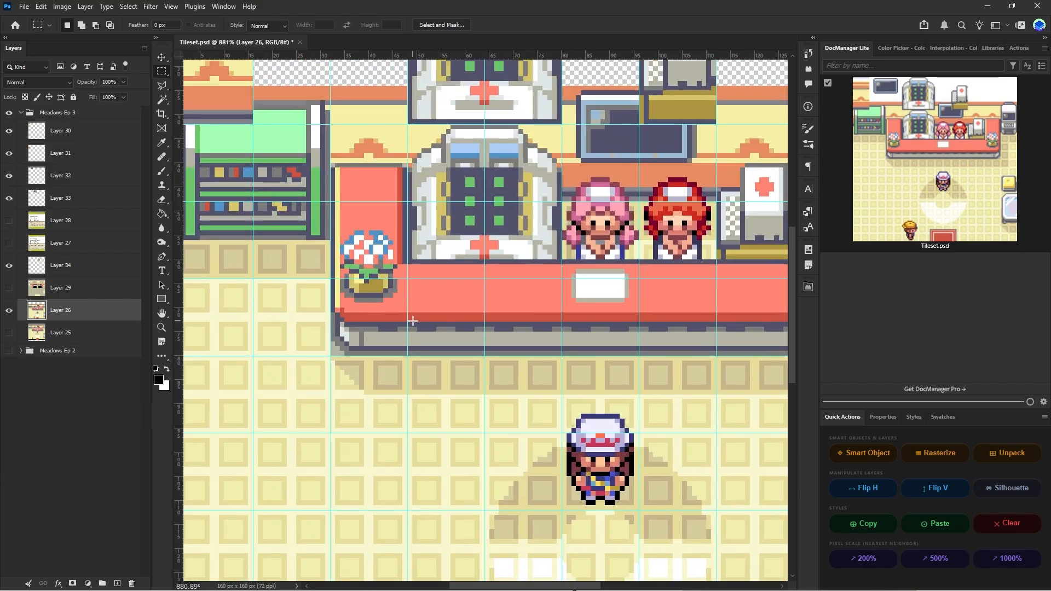
{"action": "scroll", "coordinate": [413, 321], "scroll_direction": "down", "scroll_amount": 4, "text": "alt"}
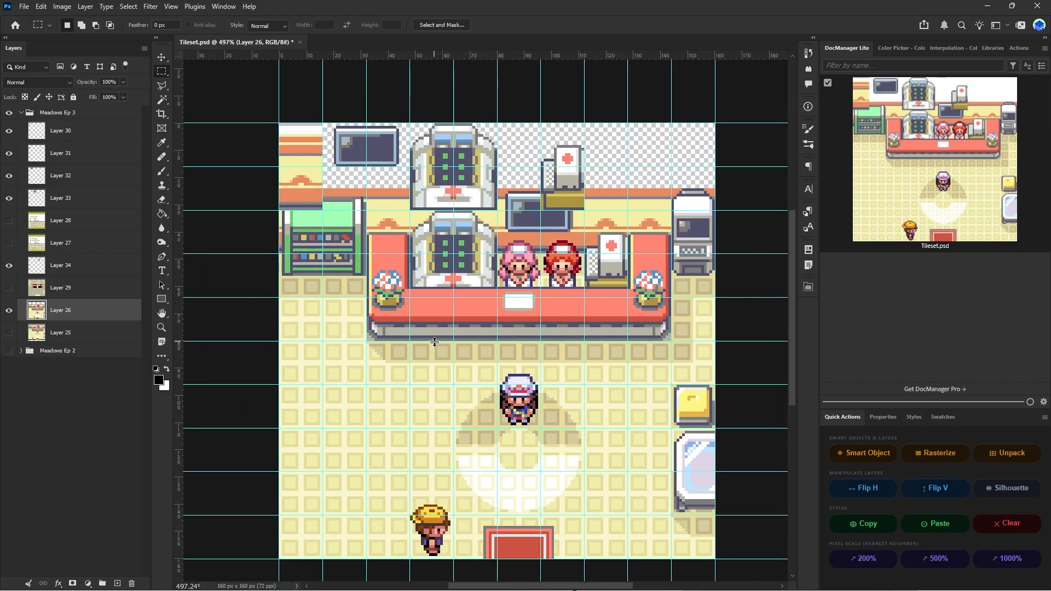
{"action": "scroll", "coordinate": [435, 341], "scroll_direction": "right", "scroll_amount": 1}
{"action": "scroll", "coordinate": [196, 205], "scroll_direction": "up", "scroll_amount": 1}
{"action": "key", "text": "v"}
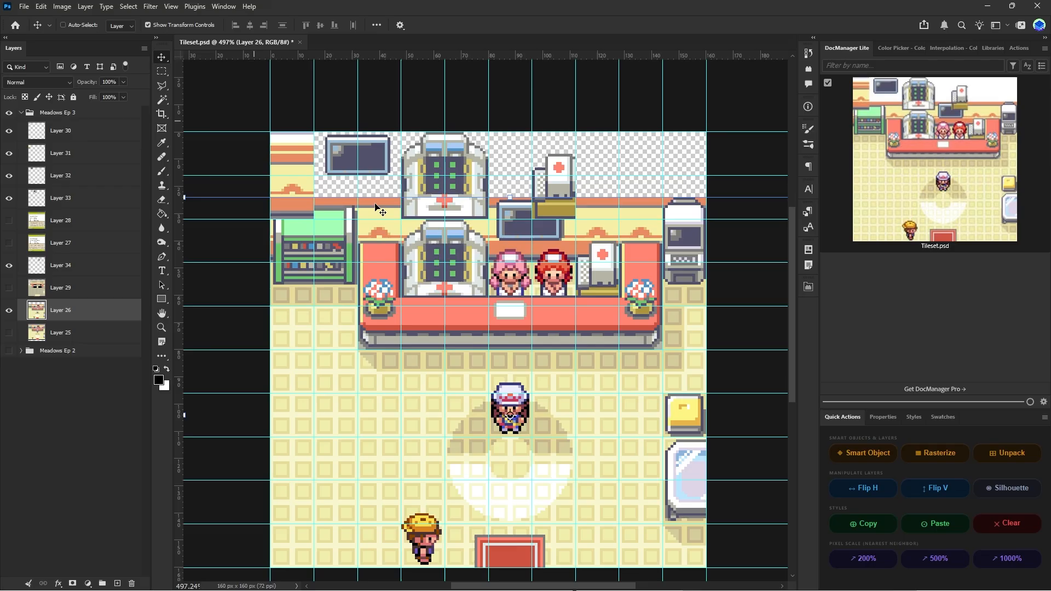
{"action": "scroll", "coordinate": [378, 204], "scroll_direction": "up", "scroll_amount": 3, "text": "alt"}
{"action": "scroll", "coordinate": [416, 290], "scroll_direction": "up", "scroll_amount": 2, "text": "alt"}
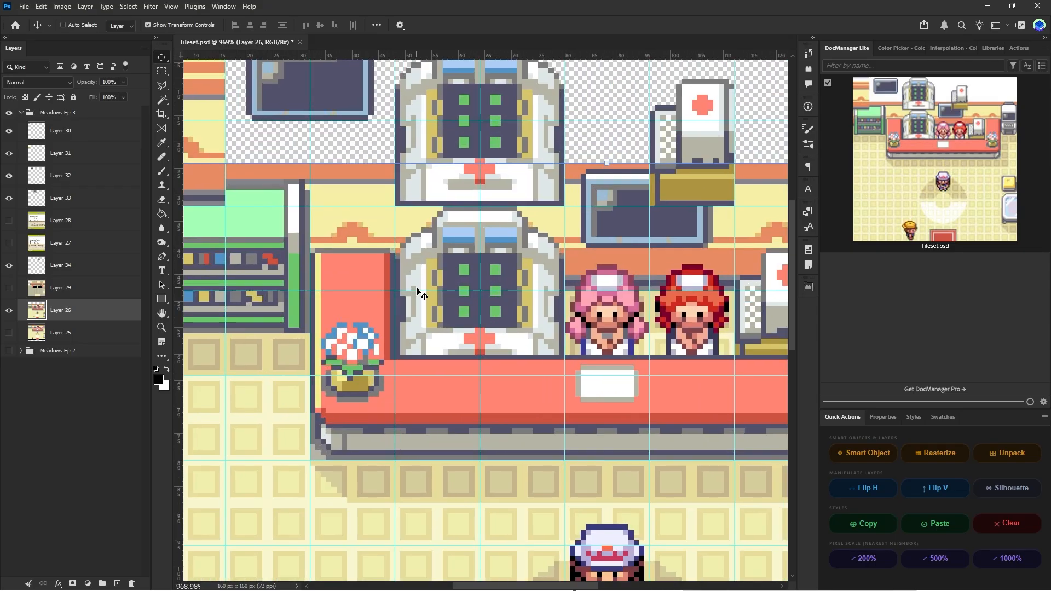
{"action": "left_click_drag", "start_coordinate": [438, 268], "coordinate": [432, 225]}
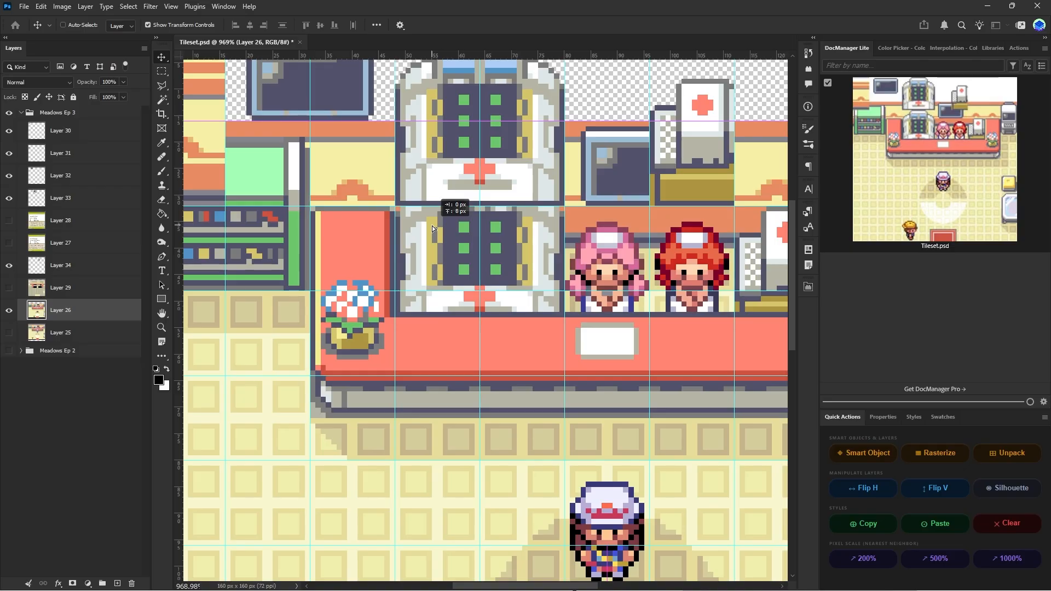
{"action": "left_click_drag", "start_coordinate": [432, 225], "coordinate": [432, 226]}
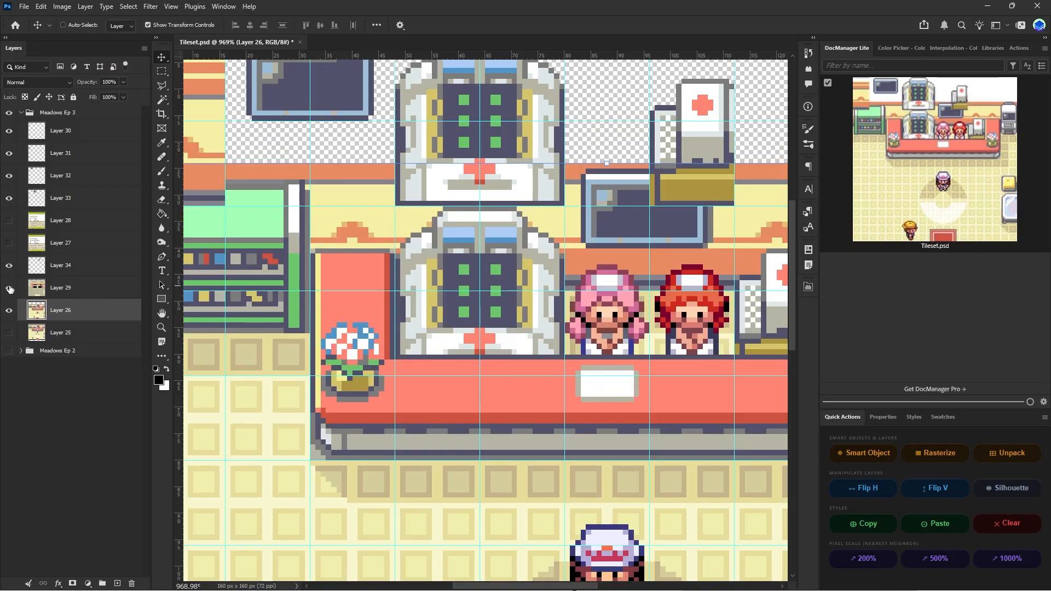
- Show and select Layer 29 and examine how its red counter ends line up with the tile grid
{"action": "left_click", "coordinate": [10, 289]}
{"action": "left_click", "coordinate": [60, 287]}
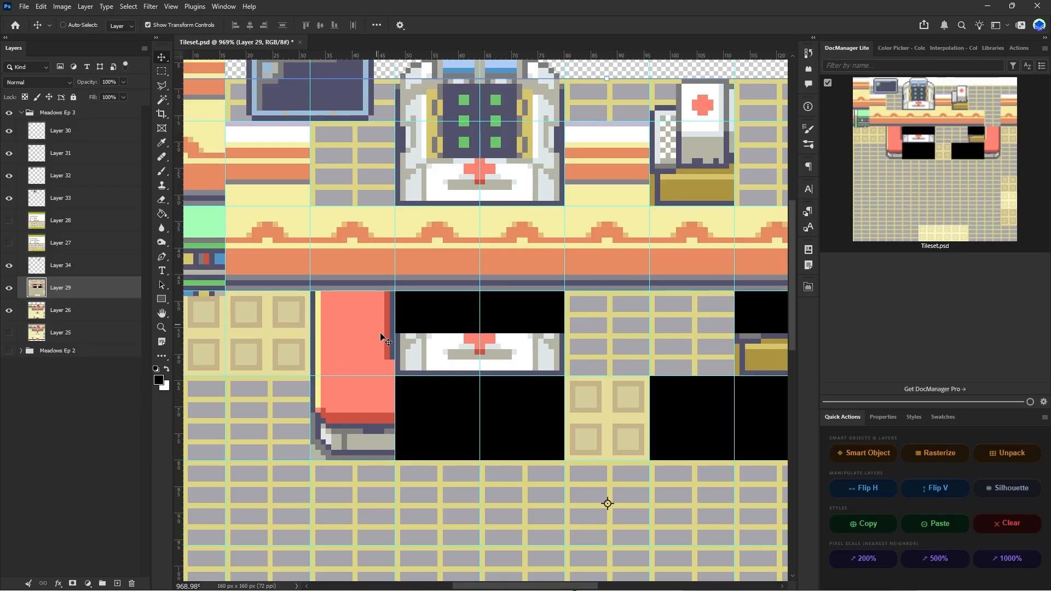
{"action": "mouse_move", "coordinate": [372, 347]}
{"action": "left_mouse_down"}
{"action": "mouse_move", "coordinate": [377, 365]}
{"action": "mouse_move", "coordinate": [378, 351]}
{"action": "left_mouse_up"}
{"action": "scroll", "coordinate": [393, 374], "scroll_direction": "down", "scroll_amount": 1, "text": "alt"}
{"action": "scroll", "coordinate": [393, 374], "scroll_direction": "down", "scroll_amount": 2, "text": "alt"}
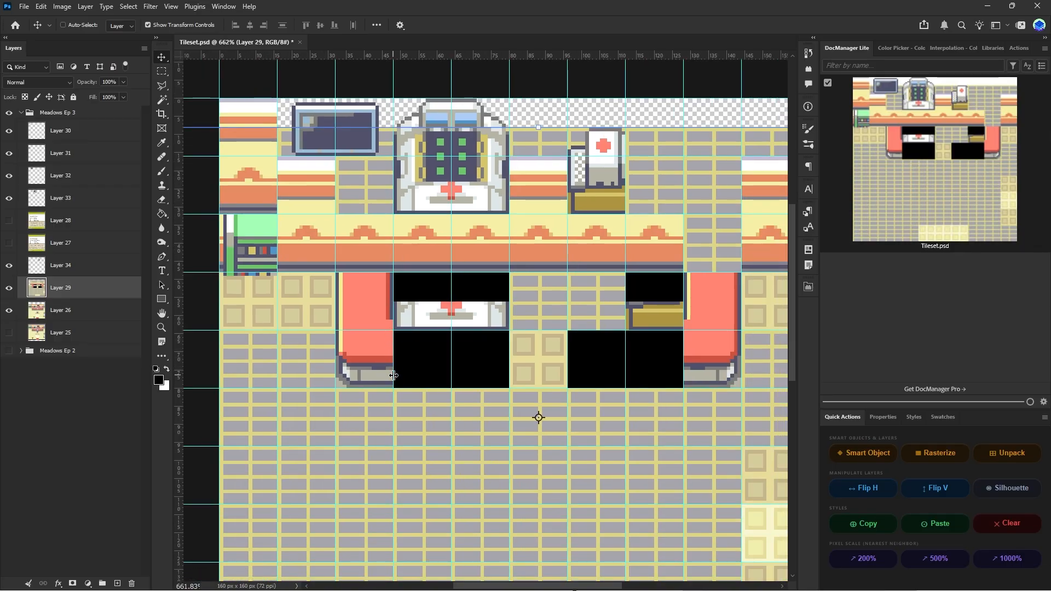
{"action": "scroll", "coordinate": [393, 375], "scroll_direction": "down", "scroll_amount": 2, "text": "alt"}
{"action": "scroll", "coordinate": [391, 372], "scroll_direction": "up", "scroll_amount": 3, "text": "alt"}
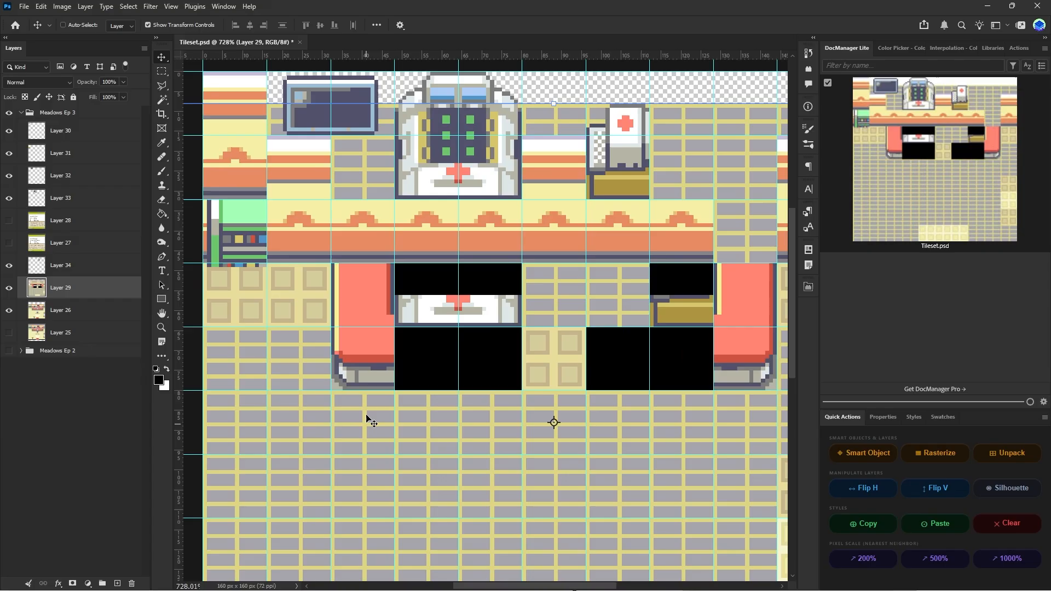
{"action": "scroll", "coordinate": [368, 386], "scroll_direction": "up", "scroll_amount": 3, "text": "alt"}
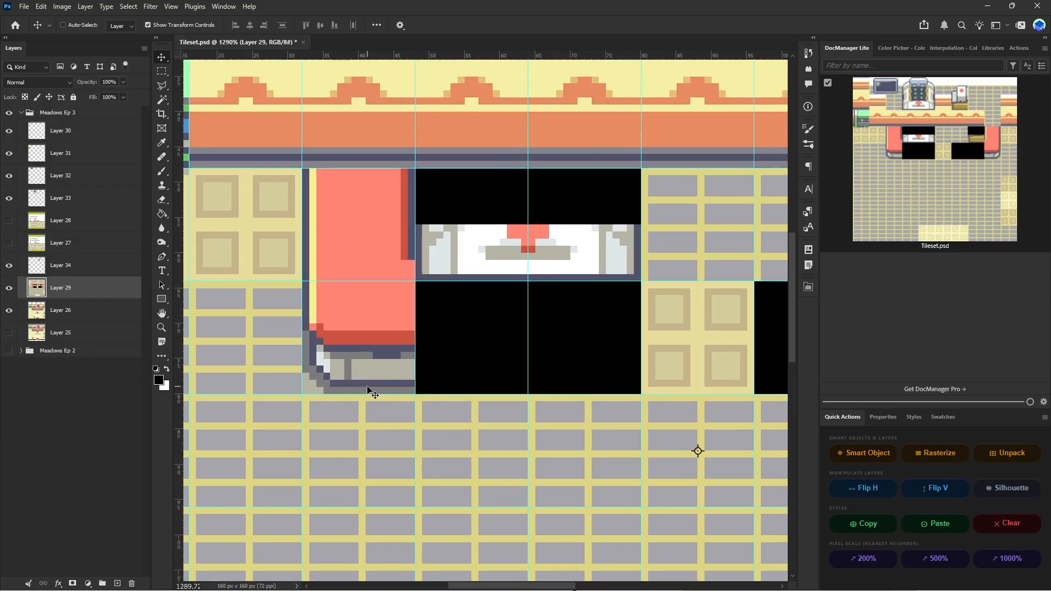
{"action": "scroll", "coordinate": [353, 374], "scroll_direction": "down", "scroll_amount": 4, "text": "alt"}
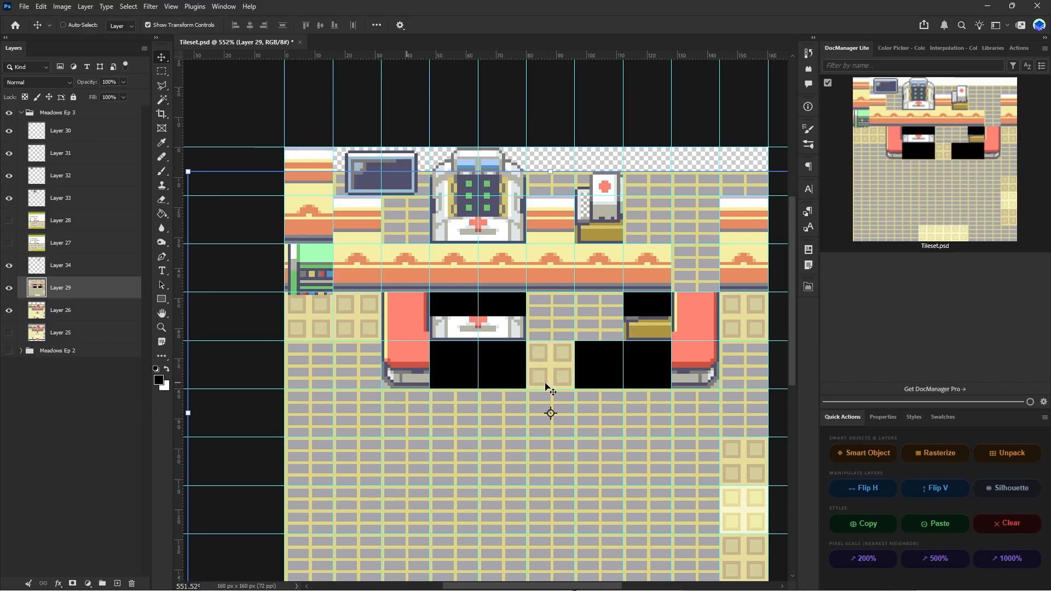
{"action": "scroll", "coordinate": [399, 374], "scroll_direction": "up", "scroll_amount": 2, "text": "alt"}
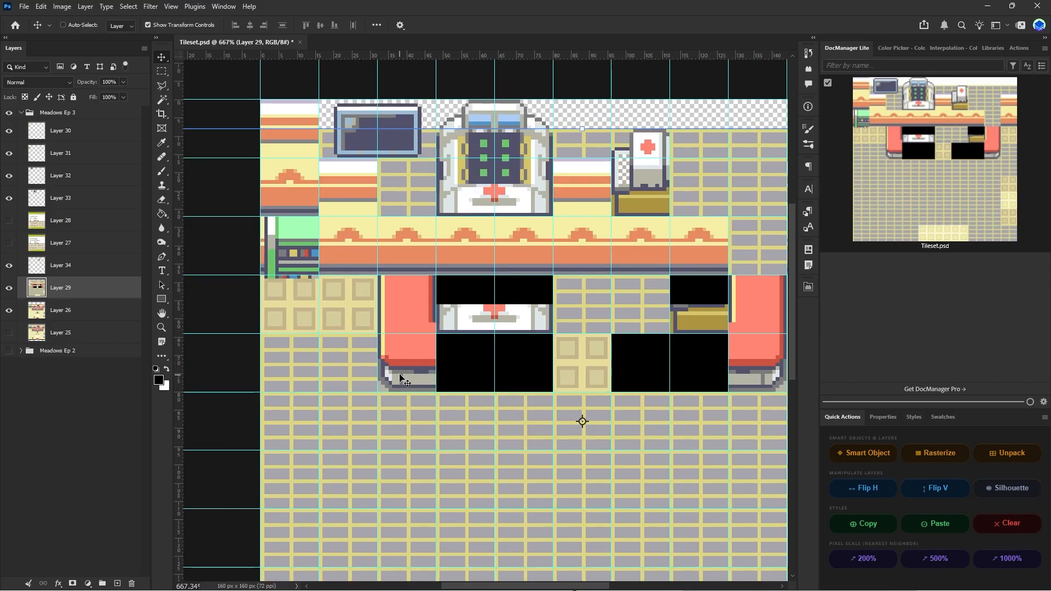
- Move Layer 29 straight up until it covers the transparent strip at the canvas's top edge, and hide it
{"action": "left_click_drag", "start_coordinate": [425, 331], "coordinate": [430, 261]}
{"action": "scroll", "coordinate": [439, 290], "scroll_direction": "down", "scroll_amount": 2, "text": "alt"}
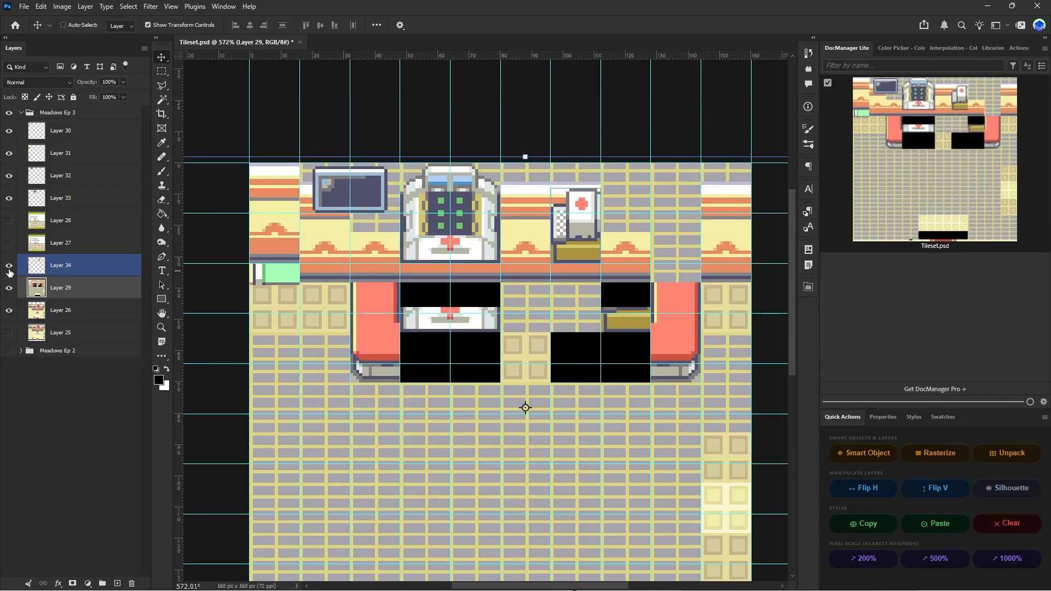
{"action": "left_click", "coordinate": [9, 287]}
- Select Layer 26 and move it straight up by the same distance as Layer 29
{"action": "left_click", "coordinate": [60, 310]}
{"action": "scroll", "coordinate": [348, 344], "scroll_direction": "up", "scroll_amount": 2, "text": "alt"}
{"action": "left_click_drag", "start_coordinate": [425, 346], "coordinate": [425, 296]}
{"action": "scroll", "coordinate": [441, 353], "scroll_direction": "down", "scroll_amount": 1, "text": "alt"}
{"action": "scroll", "coordinate": [442, 353], "scroll_direction": "up", "scroll_amount": 3, "text": "alt"}
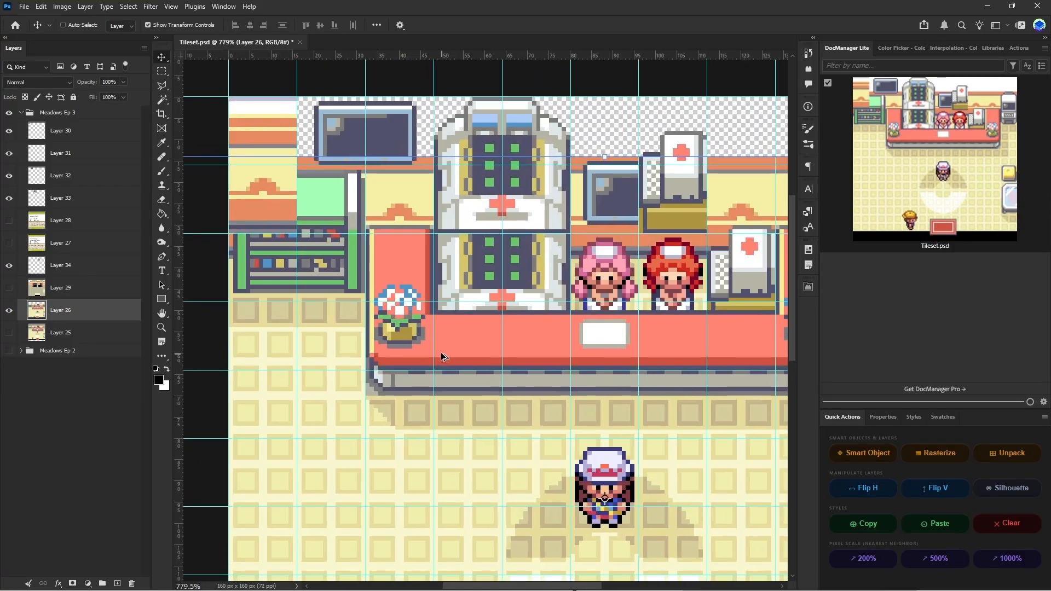
- Move Layer 26 up by about 2 px so the counter's top edge starts on a tile grid line
{"action": "scroll", "coordinate": [427, 346], "scroll_direction": "down", "scroll_amount": 5, "text": "alt"}
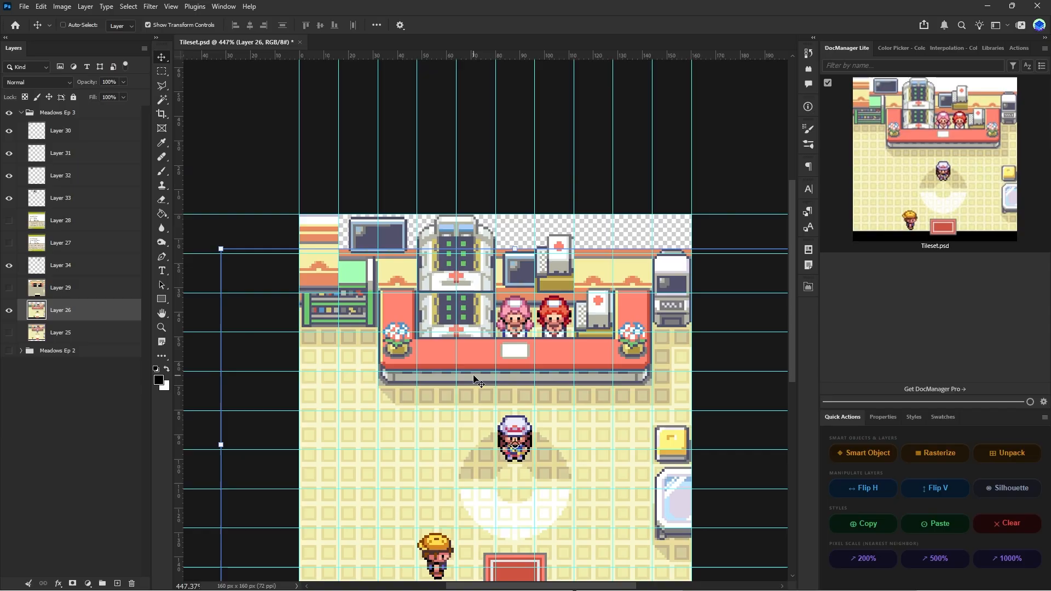
{"action": "scroll", "coordinate": [502, 369], "scroll_direction": "right", "scroll_amount": 1, "text": "ctrl"}
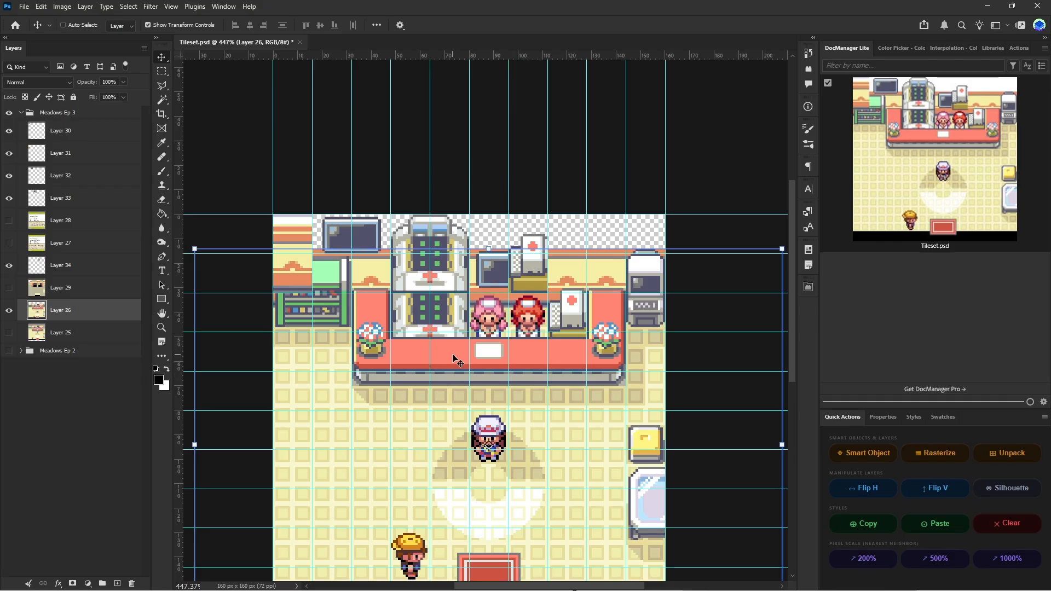
{"action": "left_click_drag", "start_coordinate": [494, 353], "coordinate": [496, 347]}
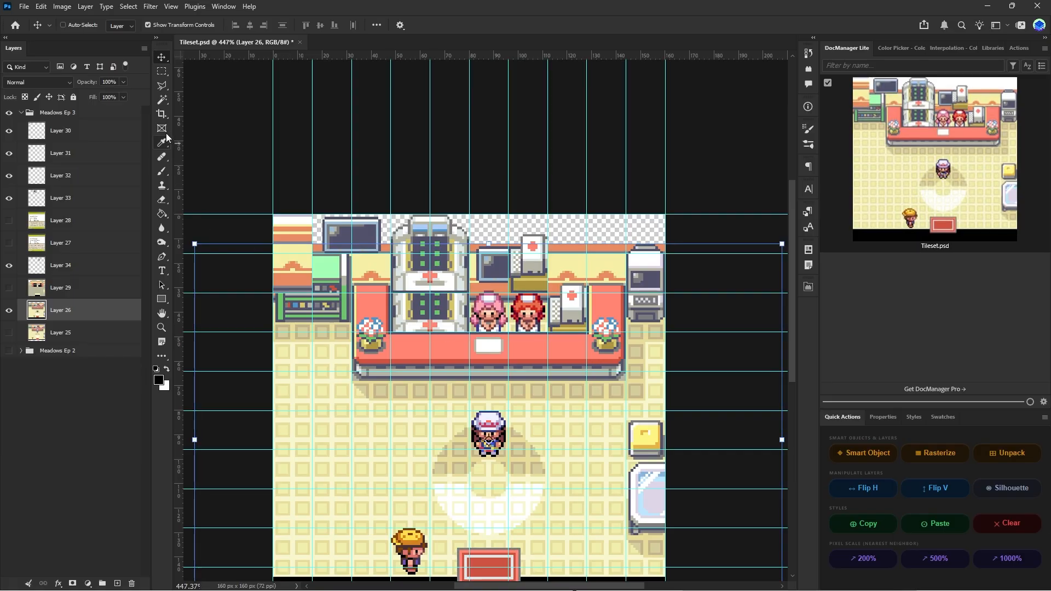
- Select a one-tile-wide plain section of the red counter, just beside the white mat, from its top edge through its dark lower outline
{"action": "key", "text": "m"}
{"action": "scroll", "coordinate": [494, 318], "scroll_direction": "up", "scroll_amount": 5, "text": "alt"}
{"action": "scroll", "coordinate": [494, 313], "scroll_direction": "up", "scroll_amount": 2, "text": "alt"}
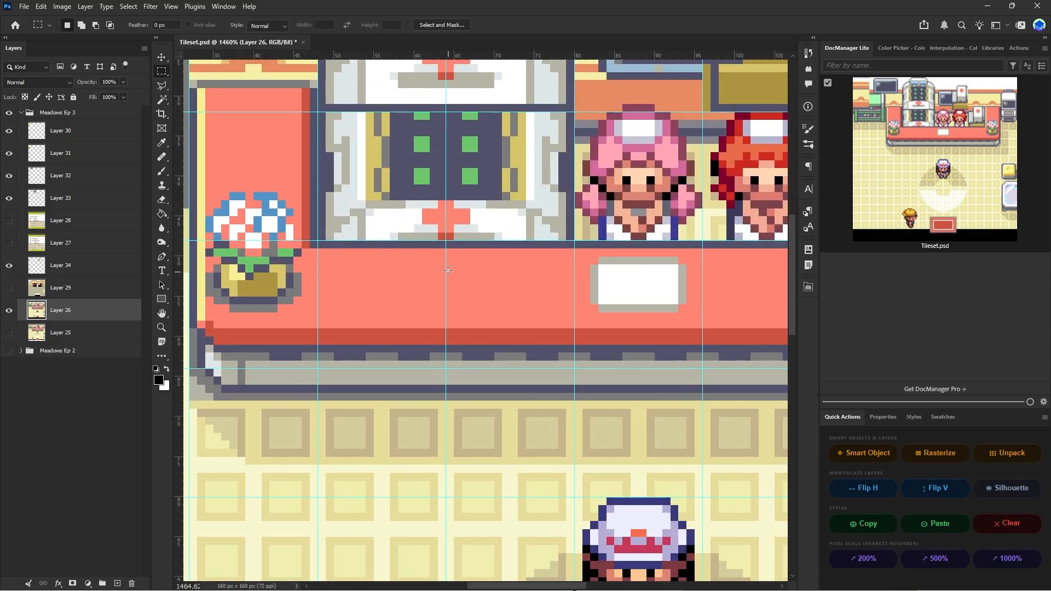
{"action": "left_click_drag", "start_coordinate": [447, 243], "coordinate": [580, 354]}
{"action": "scroll", "coordinate": [580, 353], "scroll_direction": "down", "scroll_amount": 3, "text": "alt"}
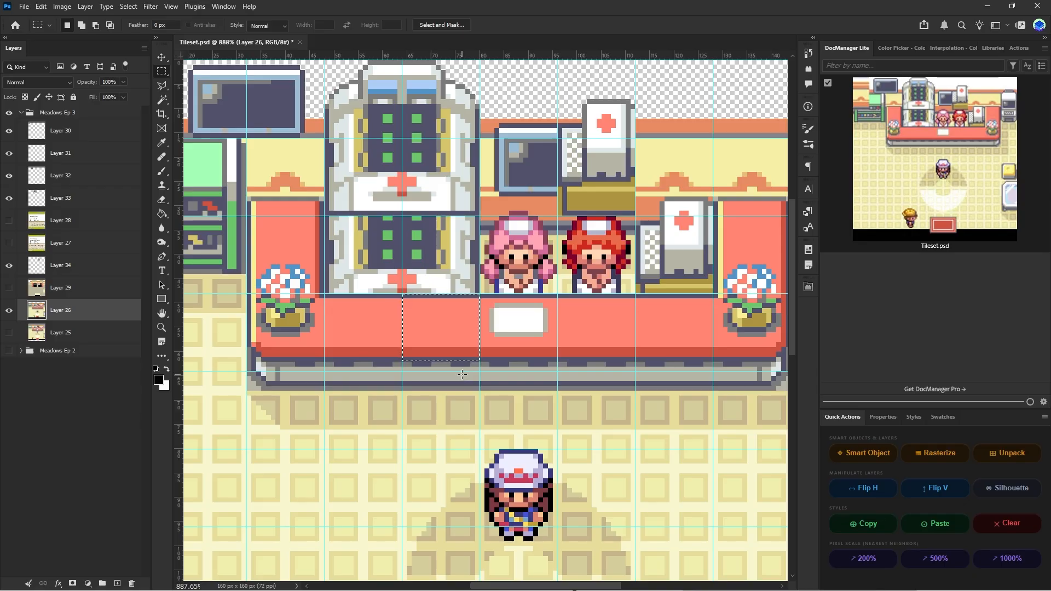
{"action": "scroll", "coordinate": [421, 354], "scroll_direction": "up", "scroll_amount": 2, "text": "alt"}
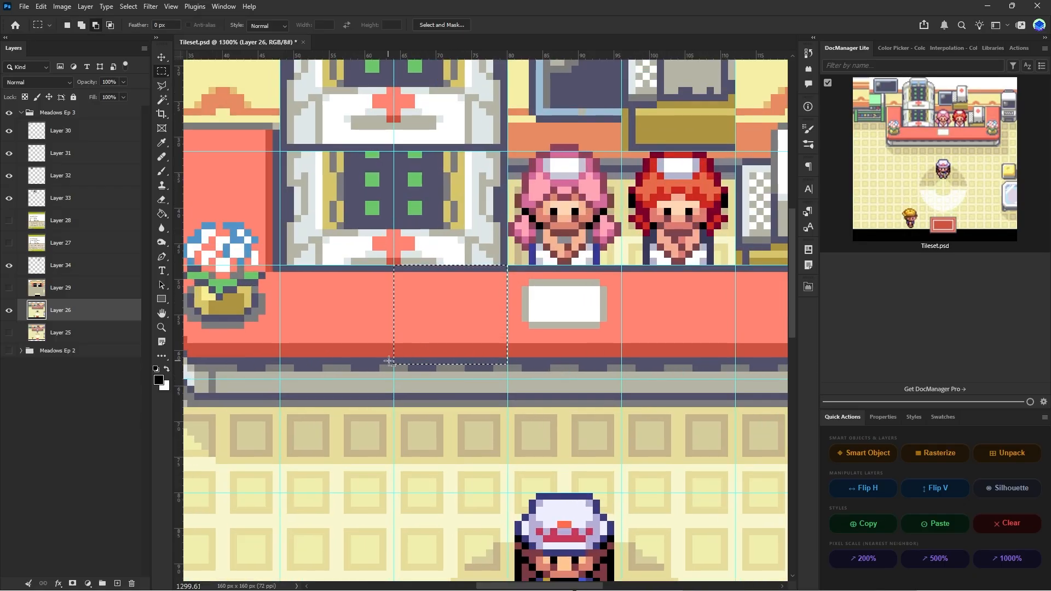
{"action": "scroll", "coordinate": [517, 385], "scroll_direction": "down", "scroll_amount": 4, "text": "alt"}
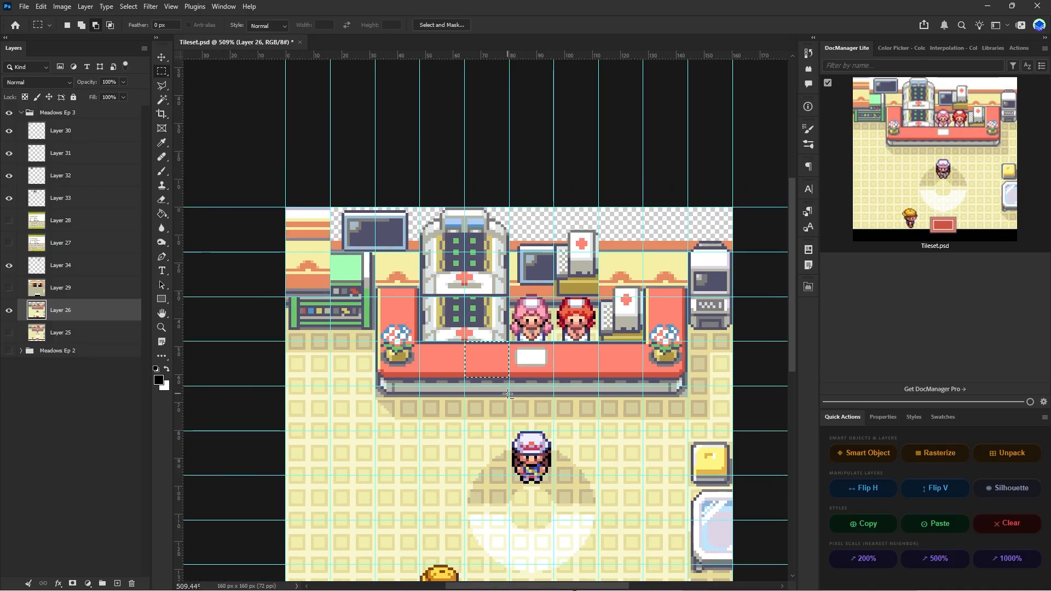
{"action": "scroll", "coordinate": [507, 394], "scroll_direction": "up", "scroll_amount": 1, "text": "alt"}
{"action": "scroll", "coordinate": [487, 390], "scroll_direction": "down", "scroll_amount": 3, "text": "alt"}
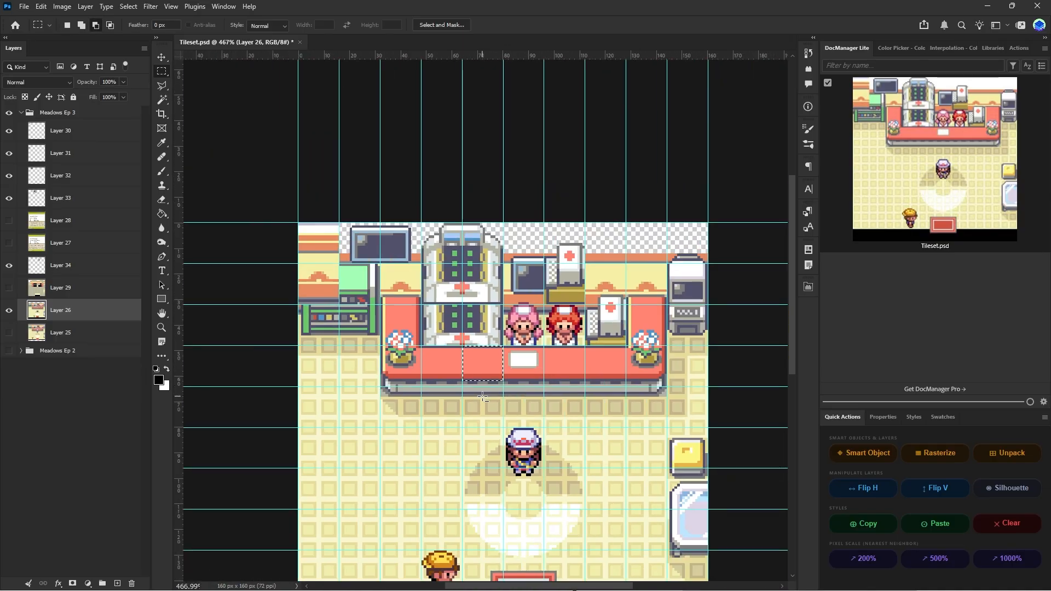
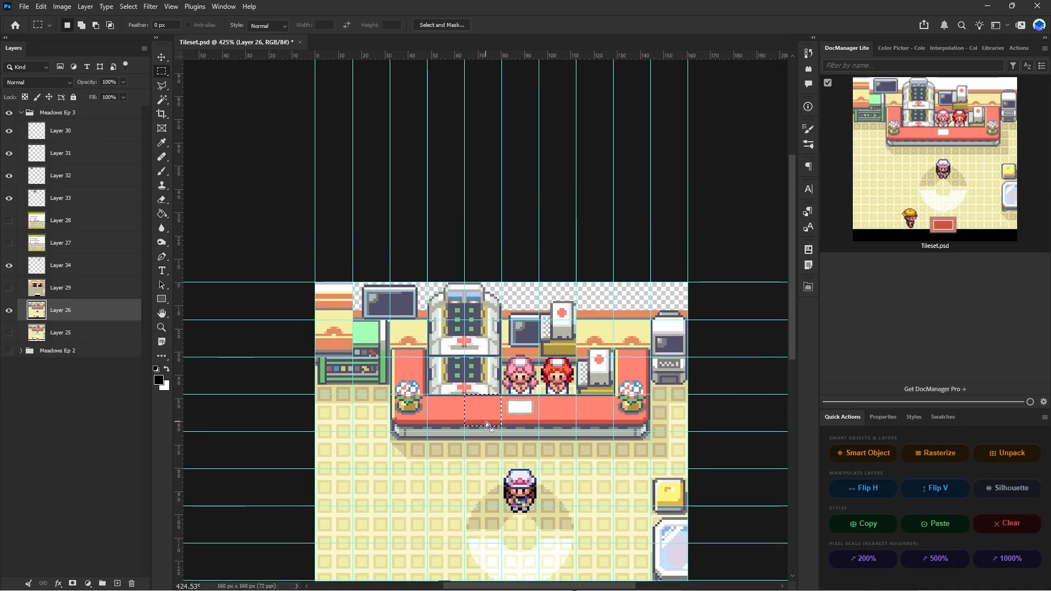
- Copy the selected plain counter section to its own layer and hide Layer 26
{"action": "right_click", "coordinate": [485, 421]}
{"action": "left_click", "coordinate": [509, 282]}
{"action": "left_click", "coordinate": [8, 332]}
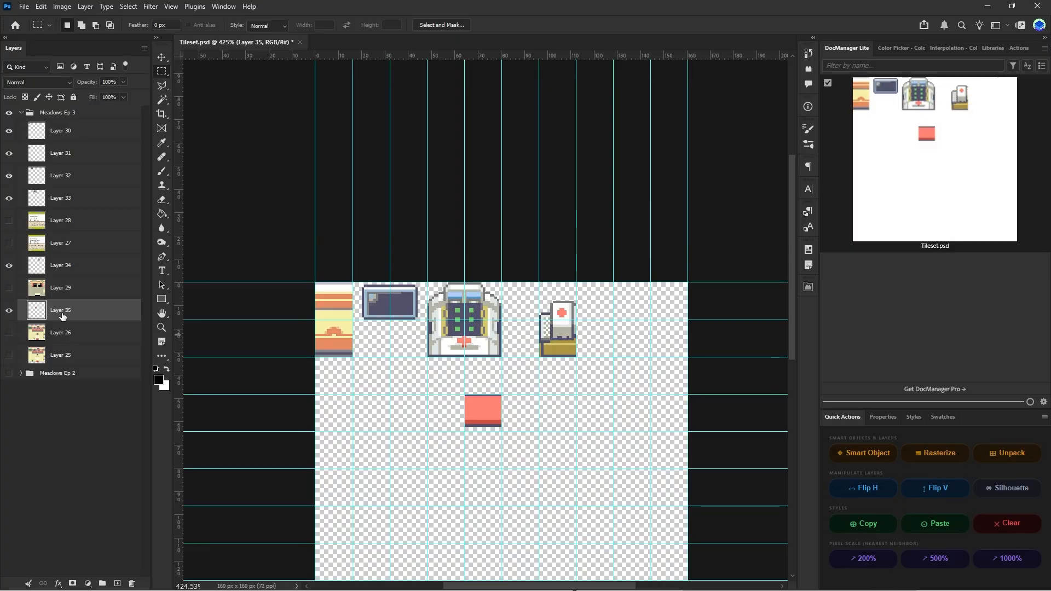
- Move the plain counter tile to the second grid row, two columns right of the computer desk, and place its layer above Layer 29
{"action": "key", "text": "v"}
{"action": "scroll", "coordinate": [519, 412], "scroll_direction": "up", "scroll_amount": 2, "text": "alt"}
{"action": "left_click_drag", "start_coordinate": [542, 430], "coordinate": [756, 330]}
{"action": "scroll", "coordinate": [668, 369], "scroll_direction": "down", "scroll_amount": 2, "text": "alt"}
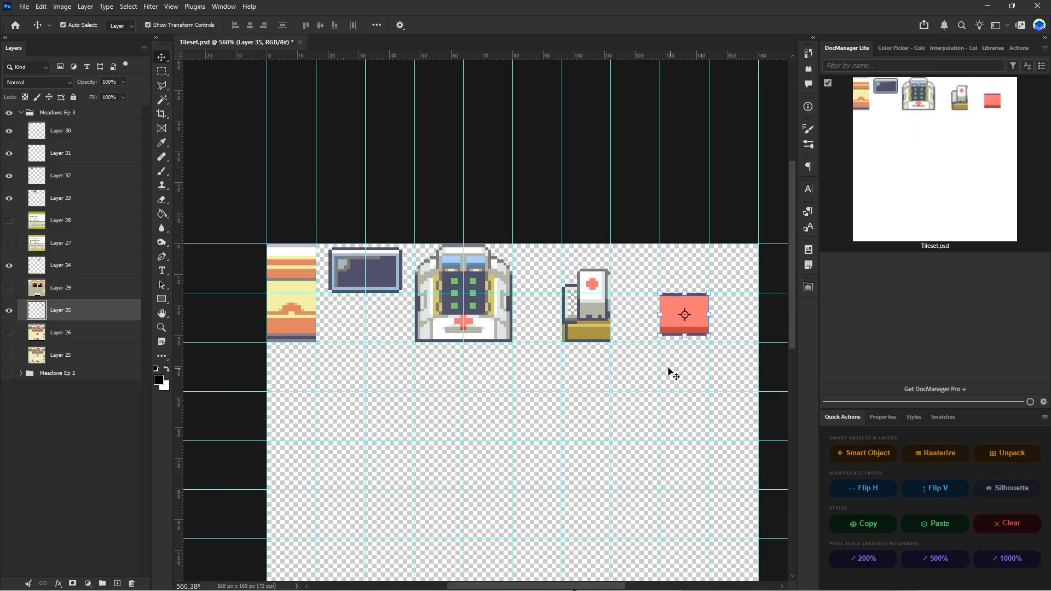
{"action": "scroll", "coordinate": [616, 365], "scroll_direction": "right", "scroll_amount": 2, "text": "ctrl"}
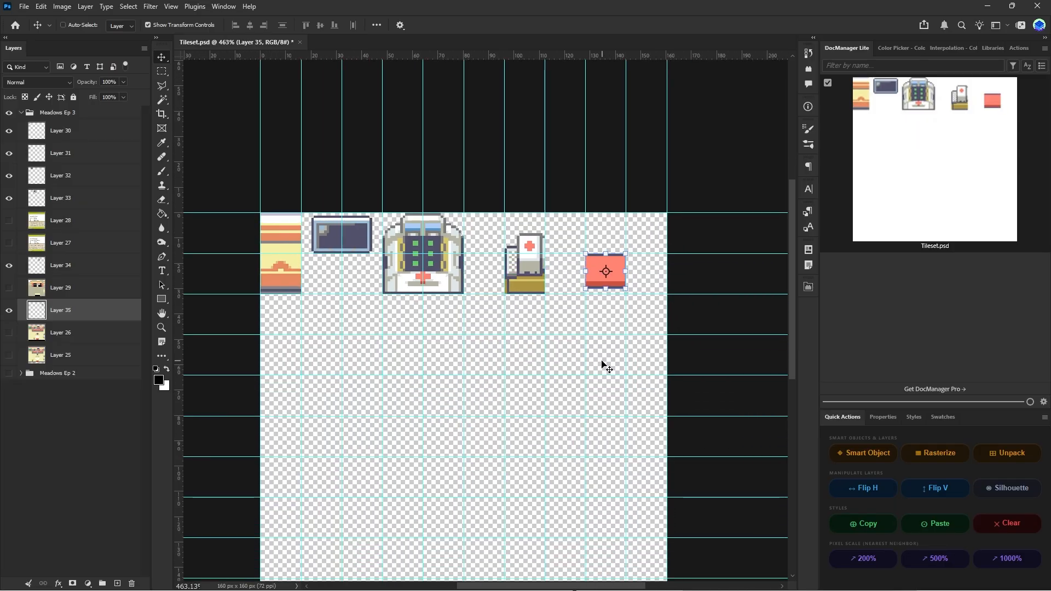
{"action": "left_click_drag", "start_coordinate": [32, 319], "coordinate": [31, 280]}
- Show and select Layer 26, and select the one-tile-wide counter section that holds the white mat
{"action": "left_click", "coordinate": [9, 332]}
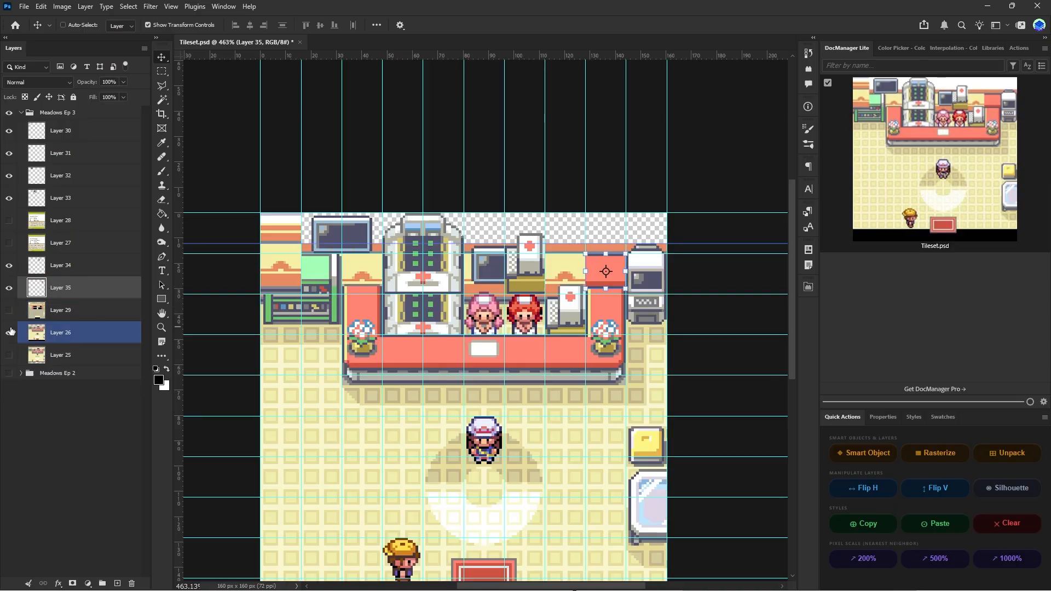
{"action": "left_click", "coordinate": [34, 333]}
{"action": "left_click", "coordinate": [161, 71]}
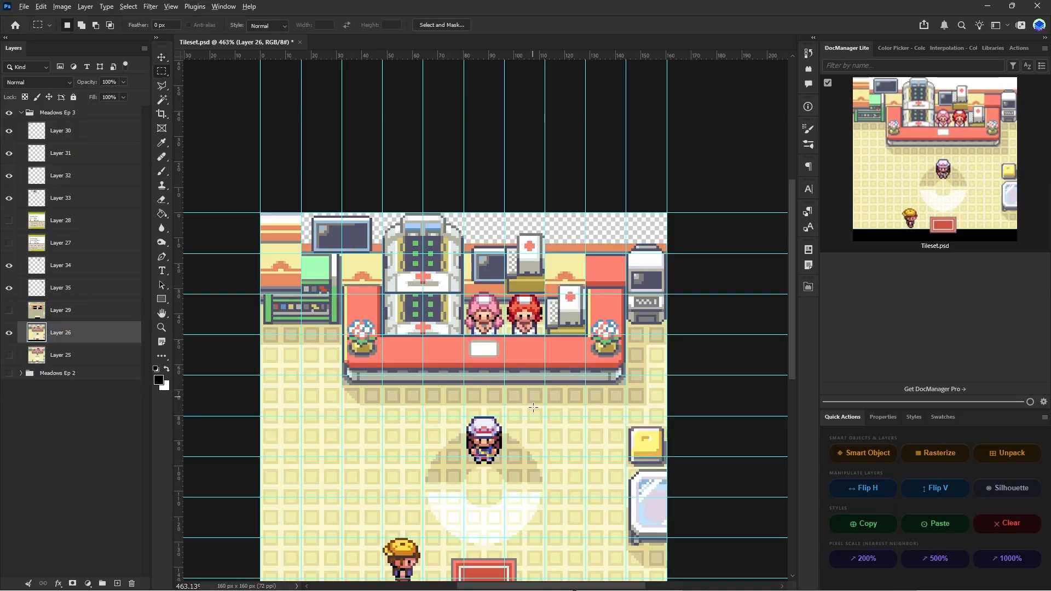
{"action": "scroll", "coordinate": [431, 286], "scroll_direction": "up", "scroll_amount": 5, "text": "alt"}
{"action": "left_click_drag", "start_coordinate": [428, 272], "coordinate": [558, 388]}
{"action": "scroll", "coordinate": [558, 388], "scroll_direction": "down", "scroll_amount": 5, "text": "alt"}
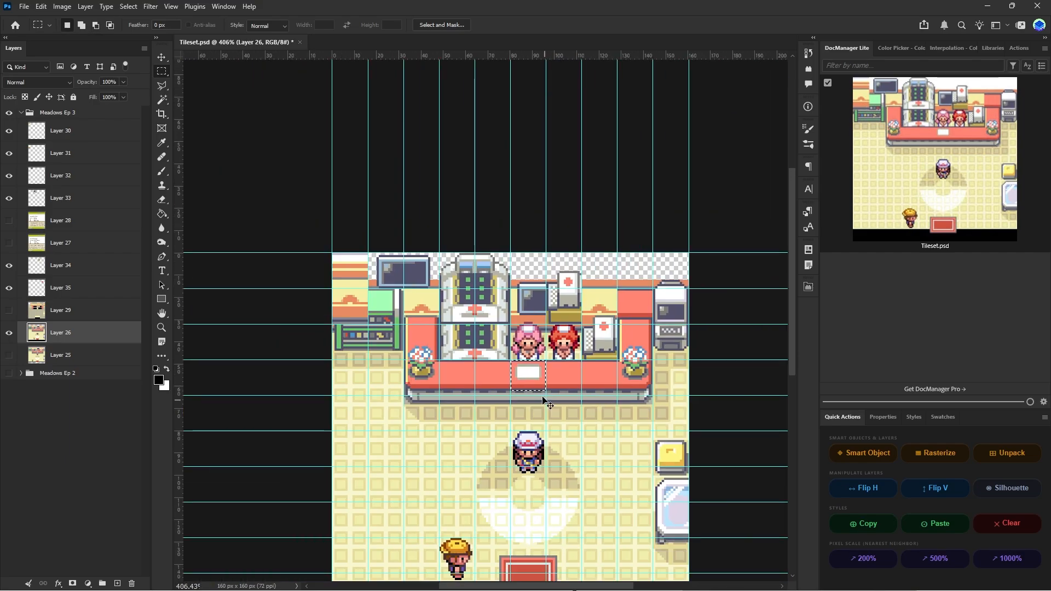
- Hide Layer 26, paste the white-mat counter tile above Layer 35, and move it into the grid cell directly below the plain counter tile
{"action": "left_click", "coordinate": [8, 334]}
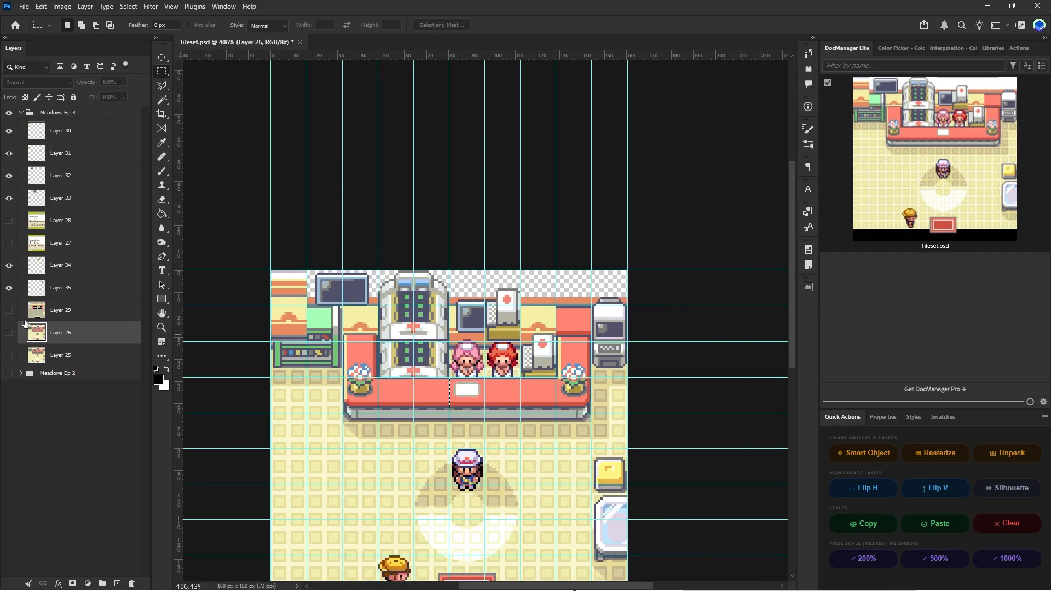
{"action": "left_click", "coordinate": [48, 309]}
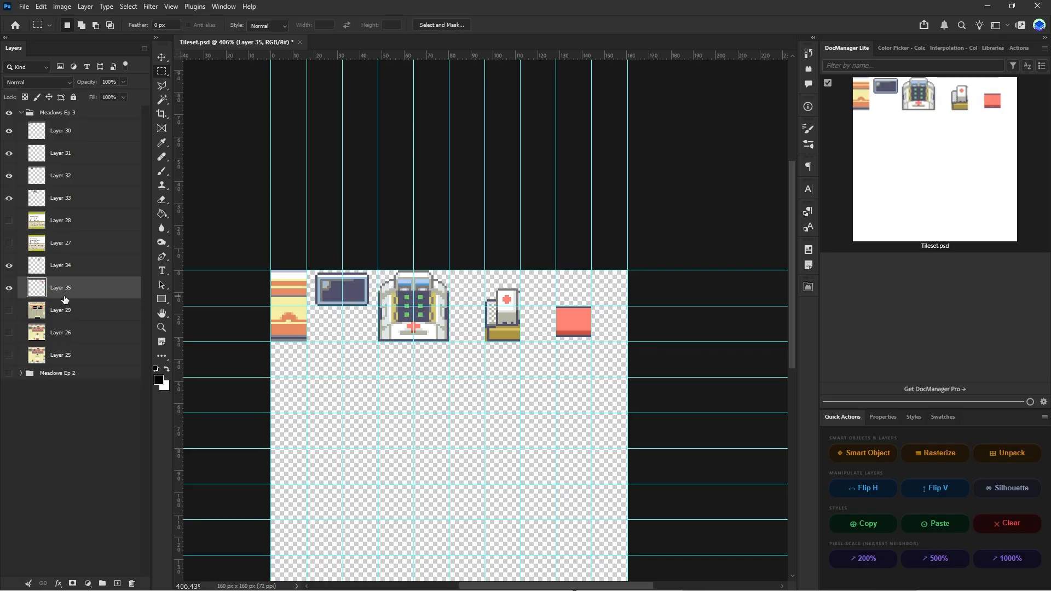
{"action": "key", "text": "ctrl+v"}
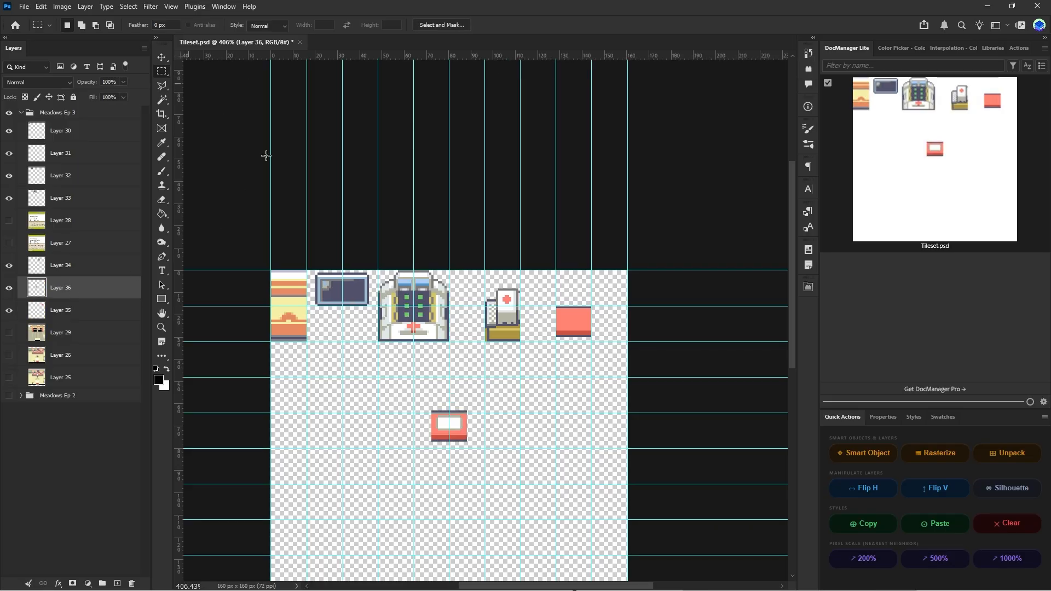
{"action": "scroll", "coordinate": [445, 421], "scroll_direction": "up", "scroll_amount": 2, "text": "alt"}
{"action": "key", "text": "v"}
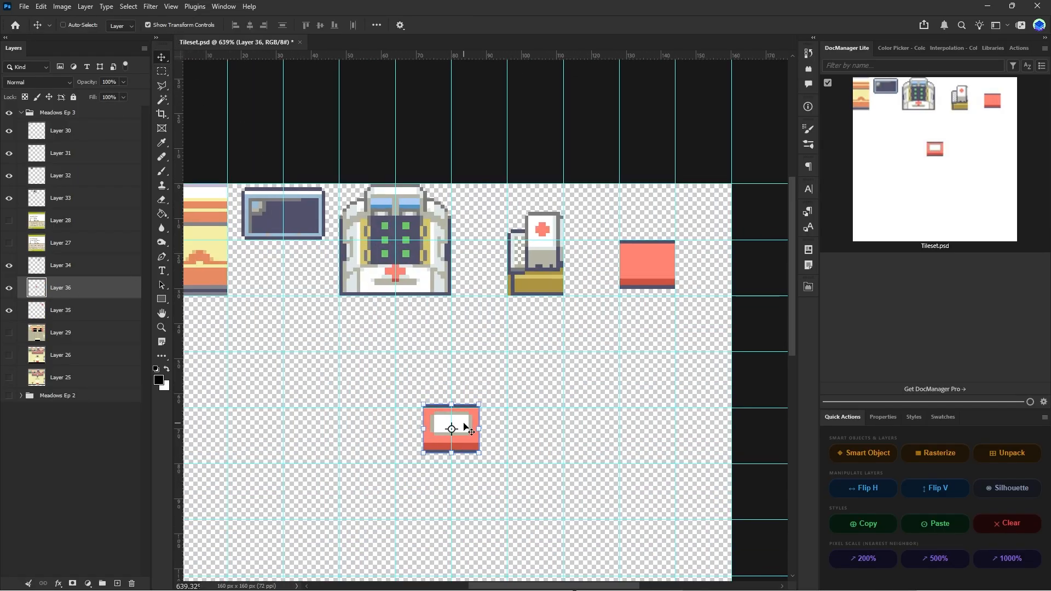
{"action": "left_click_drag", "start_coordinate": [466, 427], "coordinate": [664, 316]}
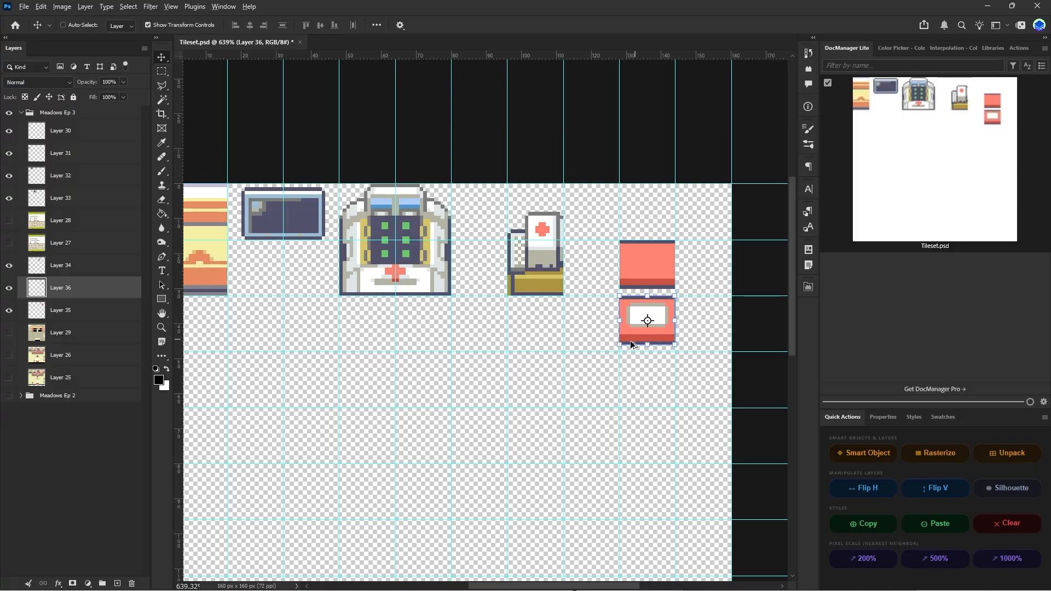
- Show and select Layer 26 and examine how the counter's end and grey base sit against the tile grid
{"action": "scroll", "coordinate": [630, 344], "scroll_direction": "down", "scroll_amount": 2, "text": "alt"}
{"action": "left_click", "coordinate": [9, 355]}
{"action": "left_click", "coordinate": [60, 355]}
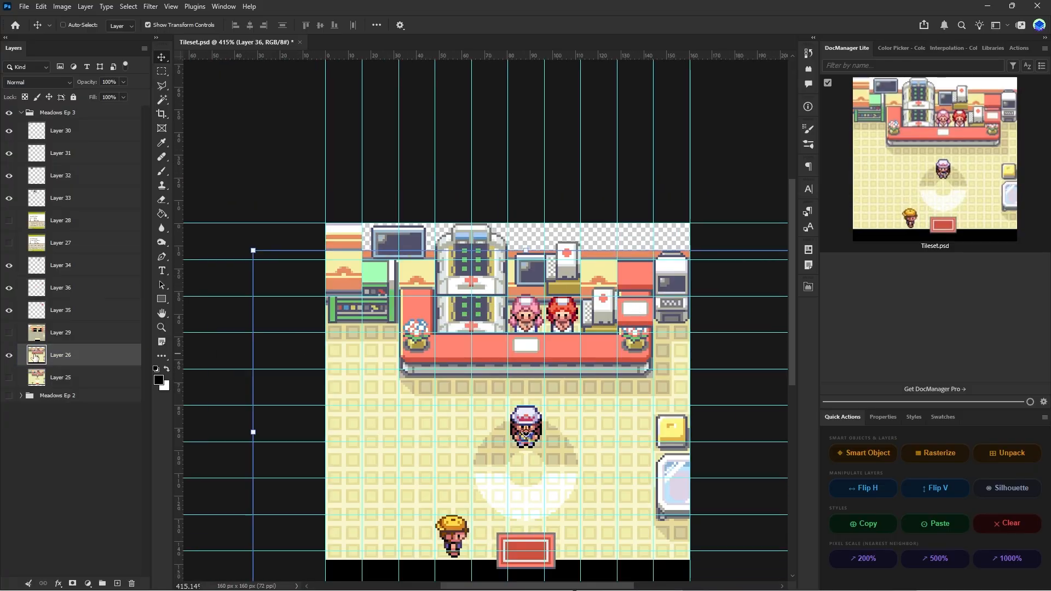
{"action": "scroll", "coordinate": [477, 357], "scroll_direction": "up", "scroll_amount": 2, "text": "alt"}
{"action": "left_click", "coordinate": [162, 74]}
{"action": "scroll", "coordinate": [443, 373], "scroll_direction": "up", "scroll_amount": 3, "text": "alt"}
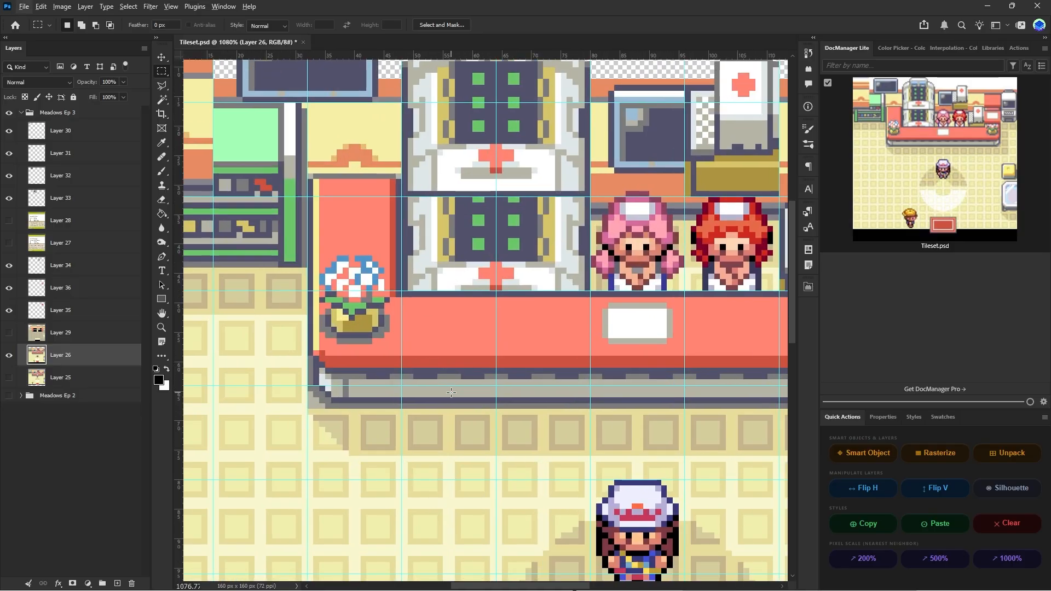
{"action": "scroll", "coordinate": [450, 392], "scroll_direction": "down", "scroll_amount": 4, "text": "alt"}
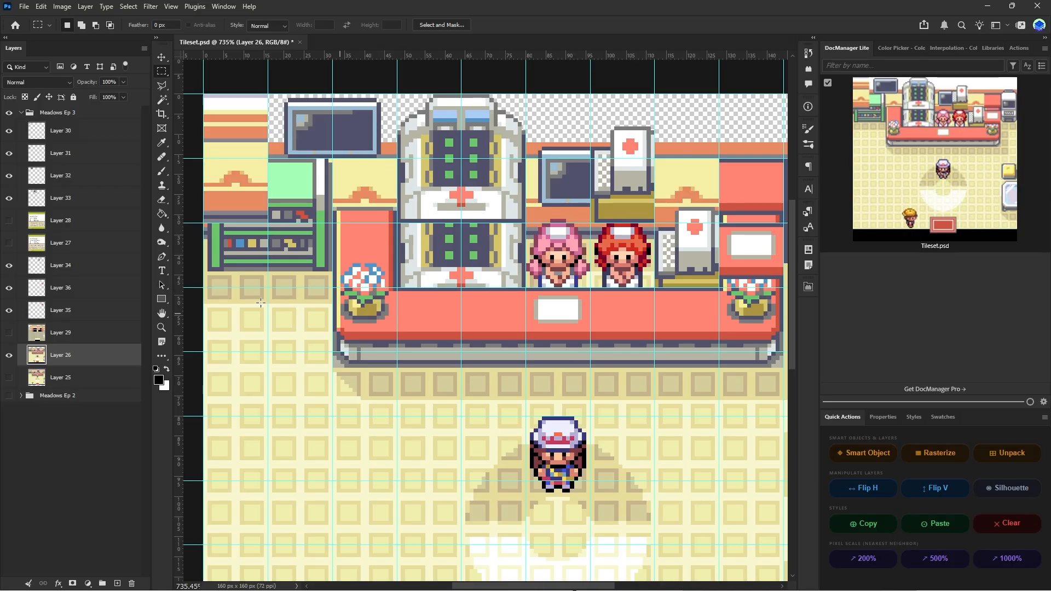
- Show Layer 29 on top of the Layer 26 scene and select it
{"action": "left_click", "coordinate": [17, 333]}
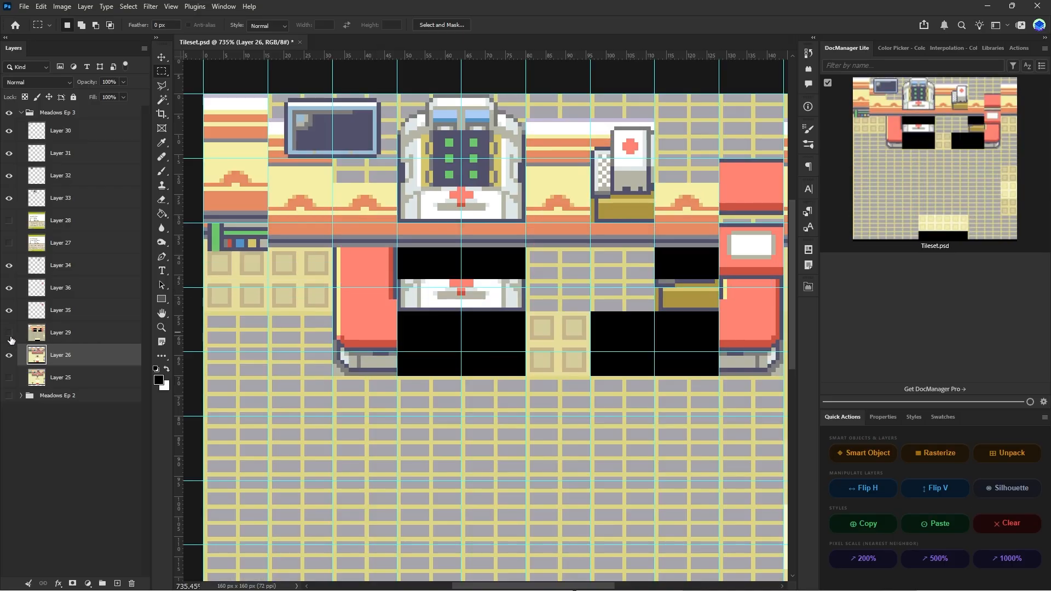
{"action": "left_click", "coordinate": [9, 333], "text": "alt"}
{"action": "left_click", "coordinate": [9, 333], "text": "alt"}
{"action": "left_click", "coordinate": [80, 334]}
{"action": "left_click", "coordinate": [162, 57]}
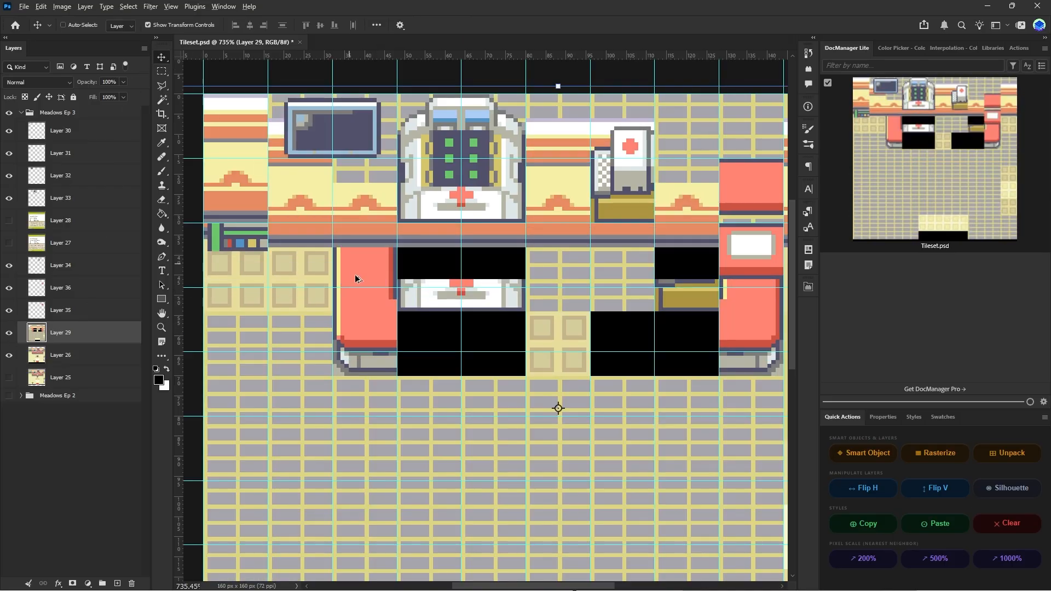
- Toggle Layer 29's visibility to compare the position of its counter end with the counter on Layer 26
{"action": "scroll", "coordinate": [354, 274], "scroll_direction": "up", "scroll_amount": 3, "text": "alt"}
{"action": "left_click", "coordinate": [11, 334]}
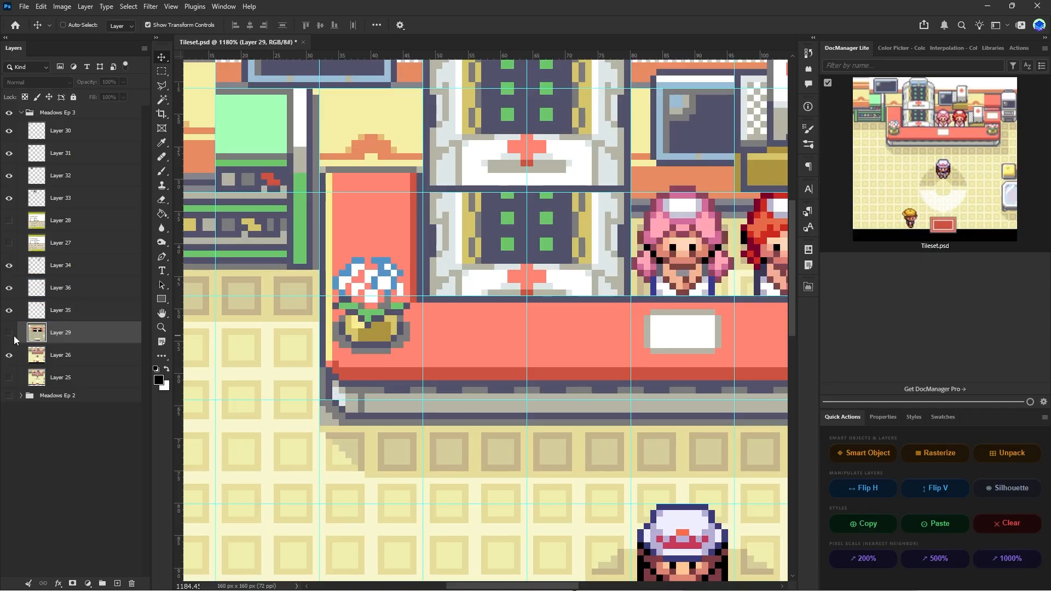
{"action": "left_click", "coordinate": [12, 335]}
{"action": "left_click", "coordinate": [13, 337]}
{"action": "left_click", "coordinate": [13, 336]}
{"action": "left_click", "coordinate": [14, 336]}
{"action": "left_click", "coordinate": [14, 336]}
{"action": "scroll", "coordinate": [380, 356], "scroll_direction": "down", "scroll_amount": 1, "text": "alt"}
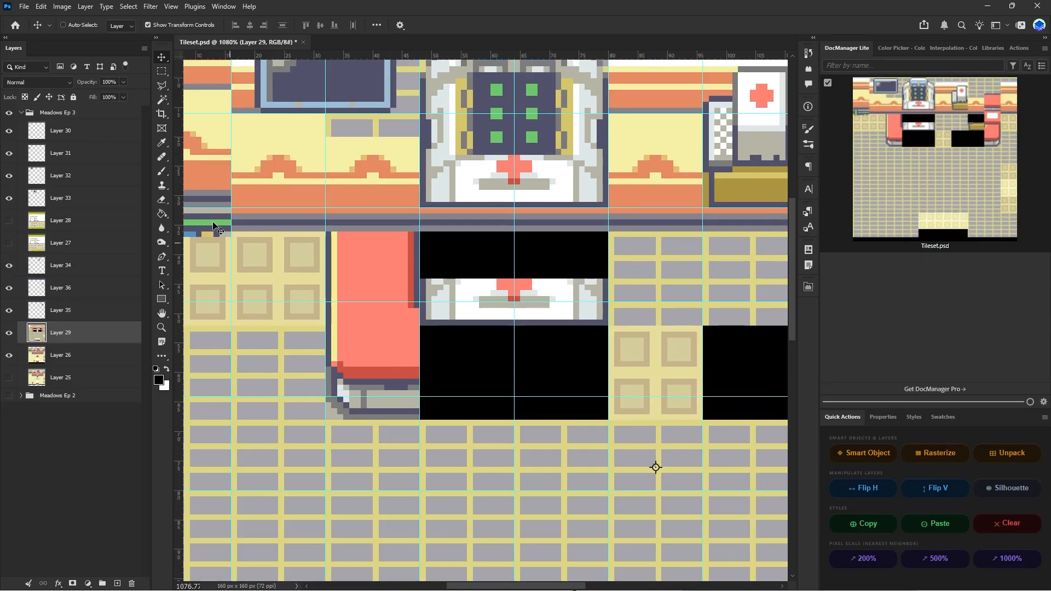
- Check the gap beneath the plain counter tile against the lower edge of Layer 29's counter end, and clear the selection
{"action": "left_click", "coordinate": [161, 72]}
{"action": "scroll", "coordinate": [509, 326], "scroll_direction": "down", "scroll_amount": 3, "text": "alt"}
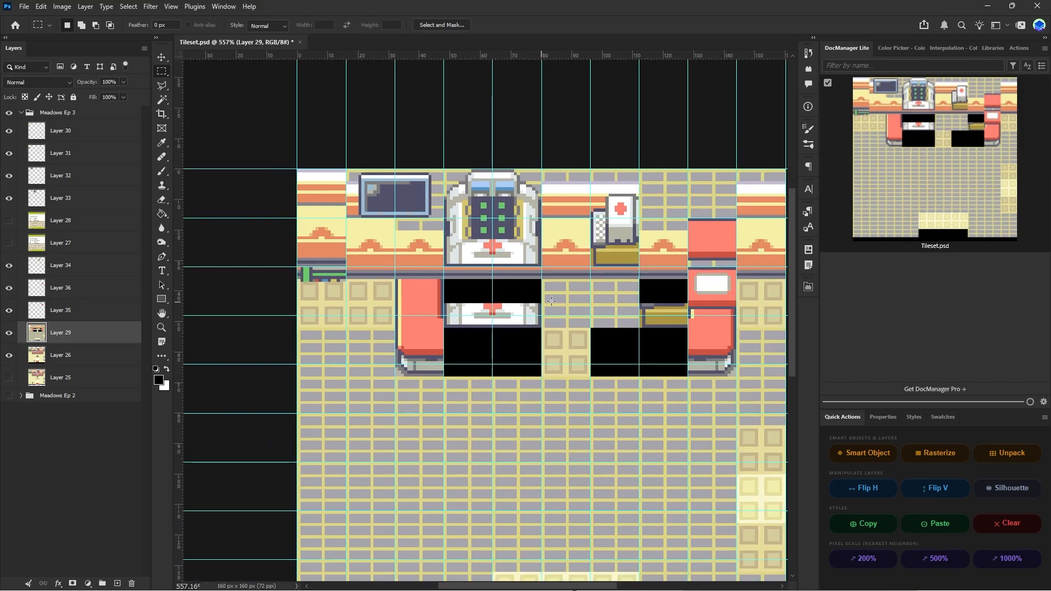
{"action": "scroll", "coordinate": [576, 300], "scroll_direction": "up", "scroll_amount": 1, "text": "alt"}
{"action": "scroll", "coordinate": [488, 331], "scroll_direction": "down", "scroll_amount": 1, "text": "alt"}
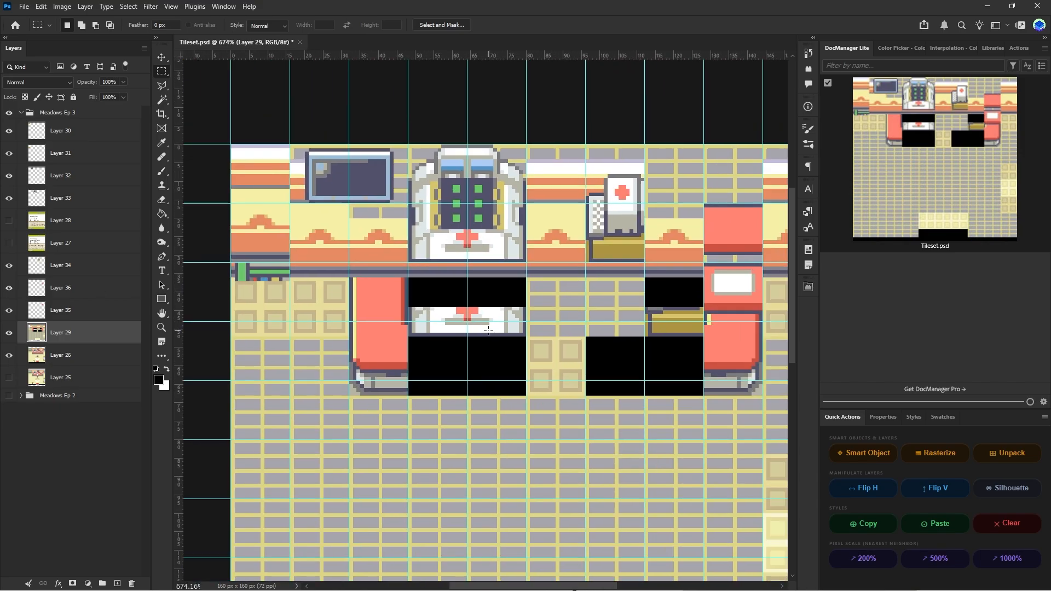
{"action": "scroll", "coordinate": [774, 263], "scroll_direction": "up", "scroll_amount": 5, "text": "alt"}
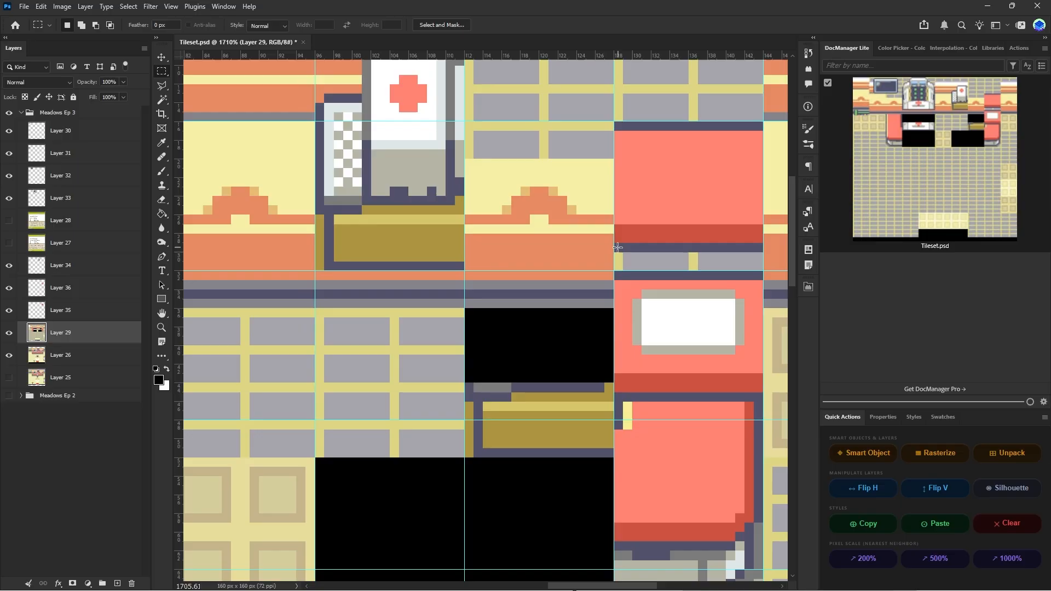
{"action": "left_click_drag", "start_coordinate": [638, 268], "coordinate": [659, 254]}
{"action": "scroll", "coordinate": [764, 296], "scroll_direction": "down", "scroll_amount": 3, "text": "alt"}
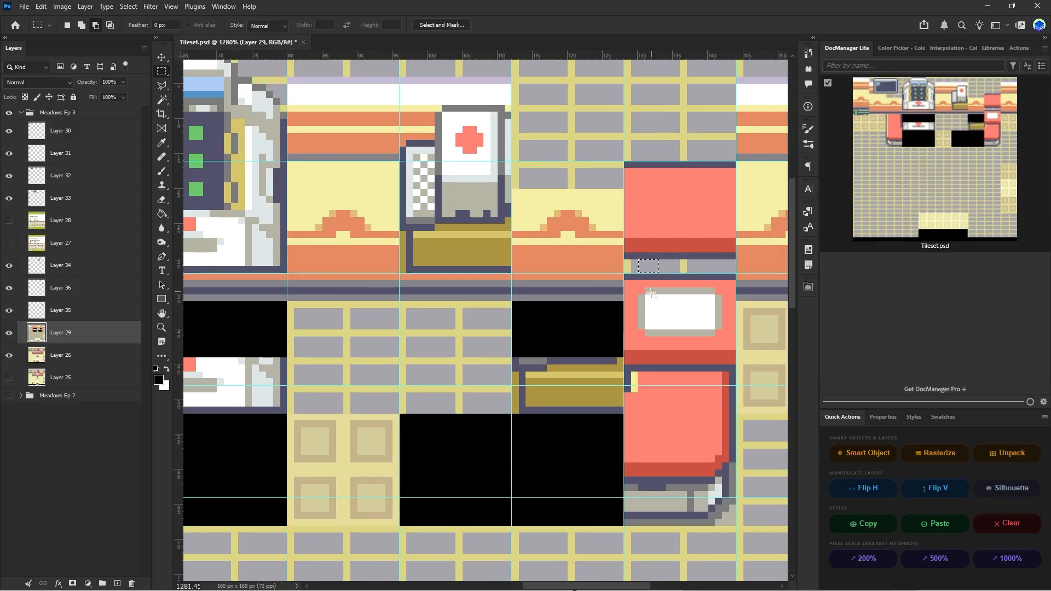
{"action": "scroll", "coordinate": [263, 394], "scroll_direction": "up", "scroll_amount": 3, "text": "alt"}
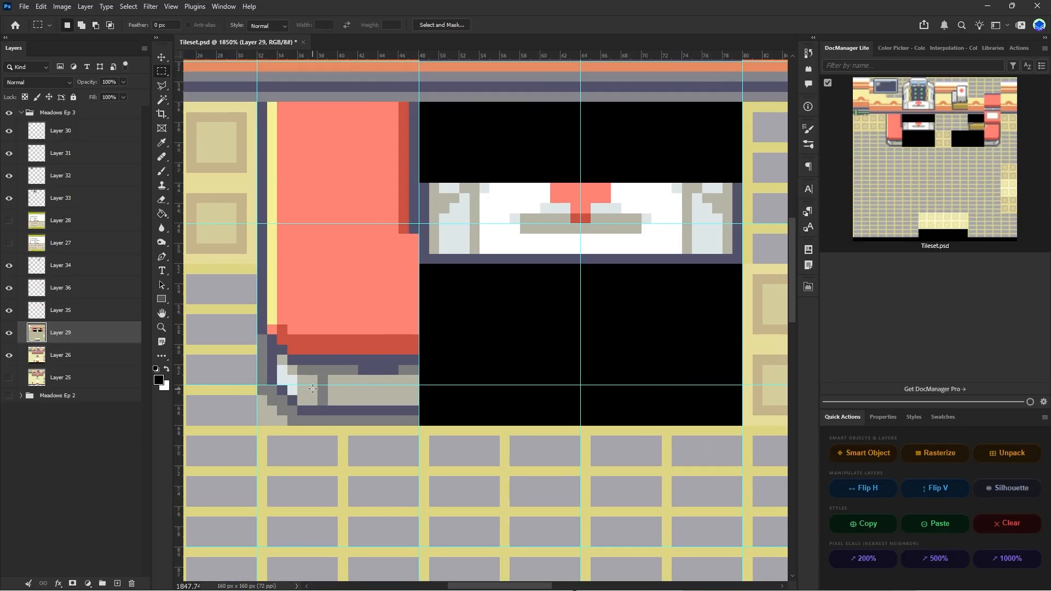
{"action": "left_click_drag", "start_coordinate": [320, 379], "coordinate": [344, 369]}
{"action": "key", "text": "ctrl+d"}
- Nudge Layer 29 up by 1 px
{"action": "left_click", "coordinate": [161, 59]}
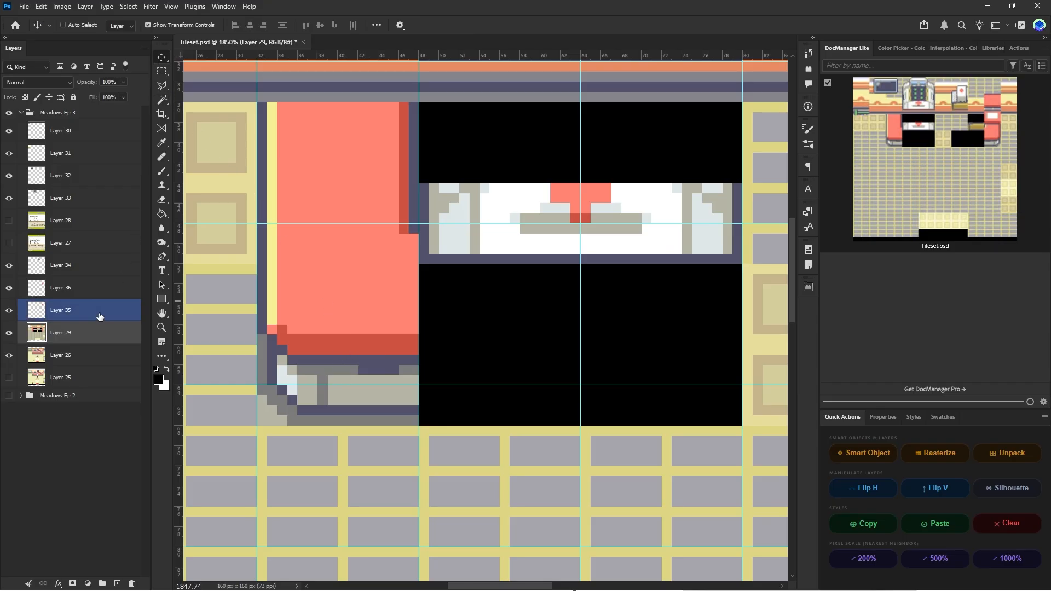
{"action": "key", "text": "Up"}
{"action": "scroll", "coordinate": [657, 441], "scroll_direction": "down", "scroll_amount": 3, "text": "alt"}
{"action": "scroll", "coordinate": [657, 486], "scroll_direction": "up", "scroll_amount": 2}
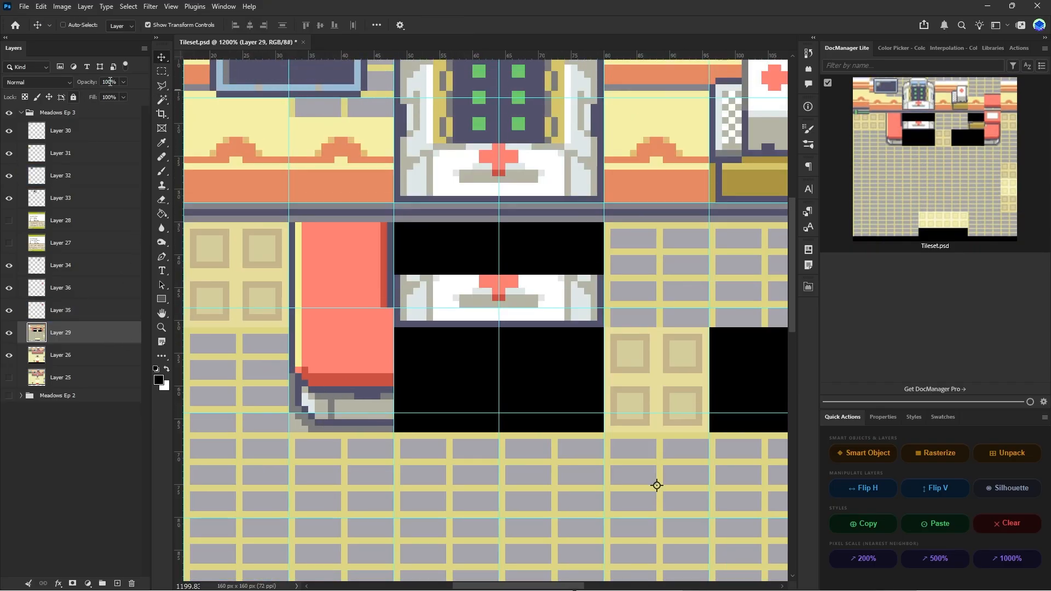
- Select the red front-left corner of the counter on Layer 29, without its grey base, and copy it to a new layer
{"action": "key", "text": "m"}
{"action": "scroll", "coordinate": [331, 345], "scroll_direction": "up", "scroll_amount": 2, "text": "alt"}
{"action": "scroll", "coordinate": [369, 376], "scroll_direction": "up", "scroll_amount": 2, "text": "alt"}
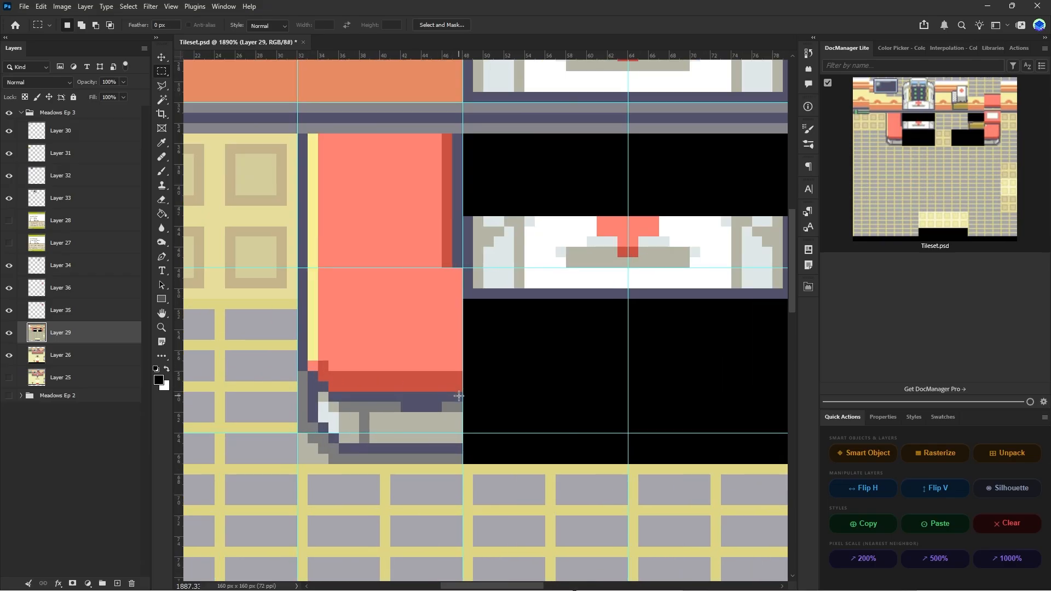
{"action": "left_click_drag", "start_coordinate": [459, 395], "coordinate": [314, 334]}
{"action": "left_click_drag", "start_coordinate": [331, 340], "coordinate": [380, 268]}
{"action": "left_click_drag", "start_coordinate": [461, 269], "coordinate": [379, 330], "text": "shift"}
{"action": "scroll", "coordinate": [325, 364], "scroll_direction": "down", "scroll_amount": 3, "text": "alt"}
{"action": "right_click", "coordinate": [325, 362]}
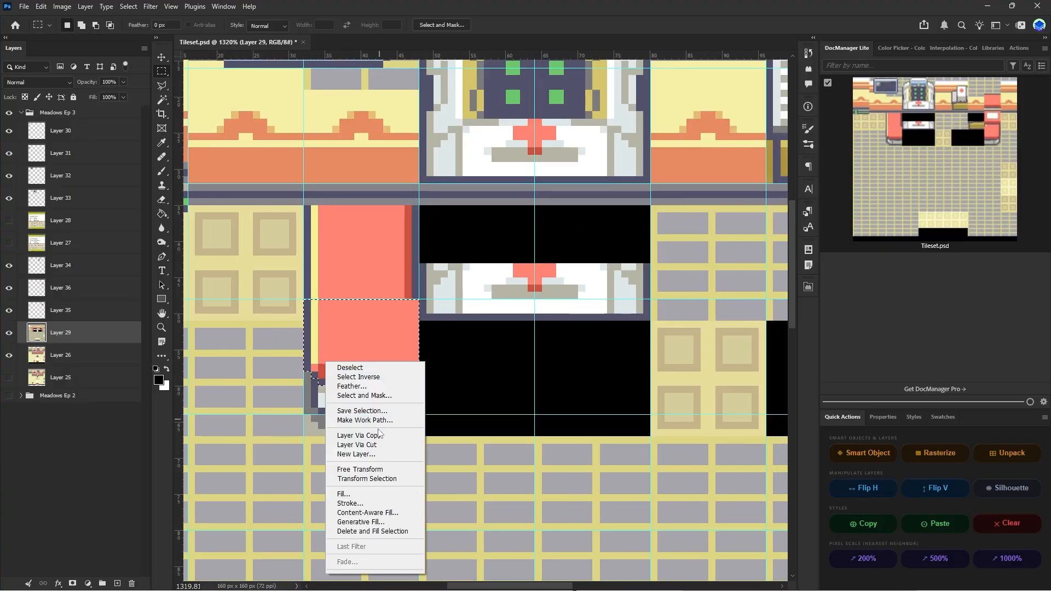
{"action": "left_click", "coordinate": [381, 437]}
{"action": "scroll", "coordinate": [430, 400], "scroll_direction": "down", "scroll_amount": 3, "text": "alt"}
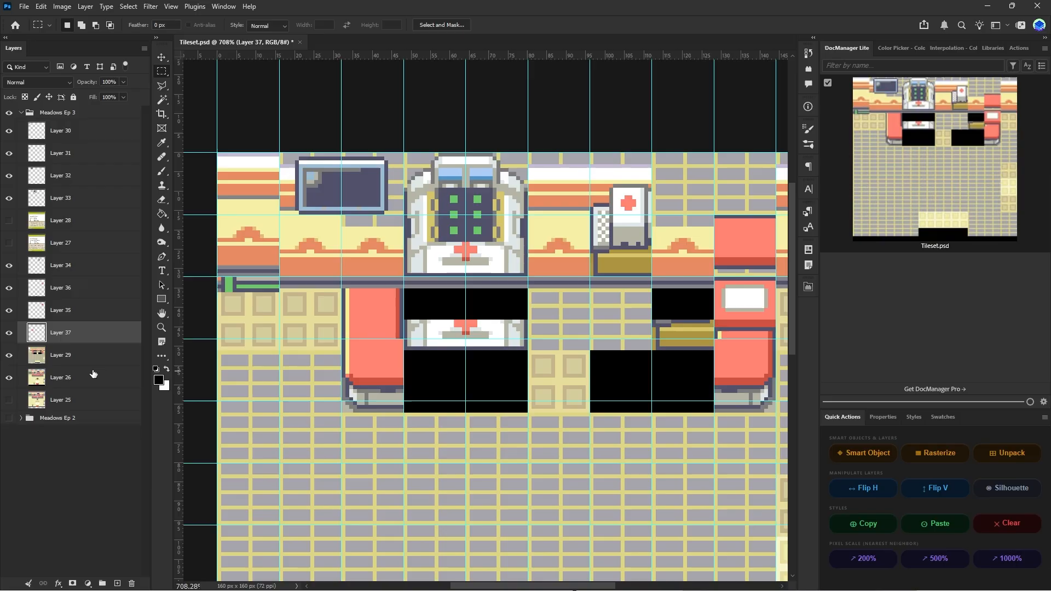
{"action": "scroll", "coordinate": [435, 422], "scroll_direction": "down", "scroll_amount": 1, "text": "alt"}
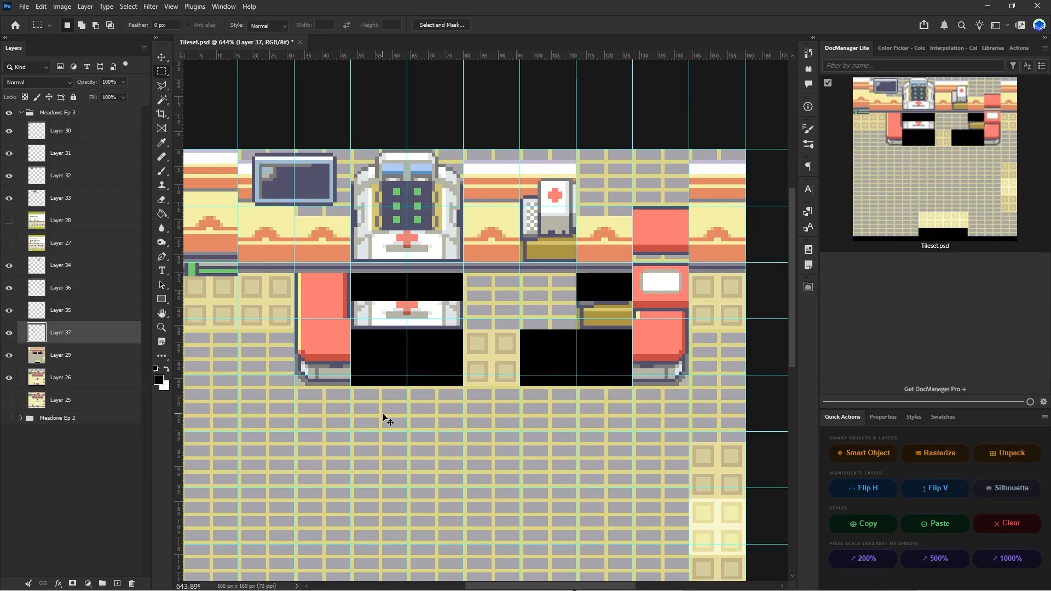
{"action": "key", "text": "ctrl+z"}
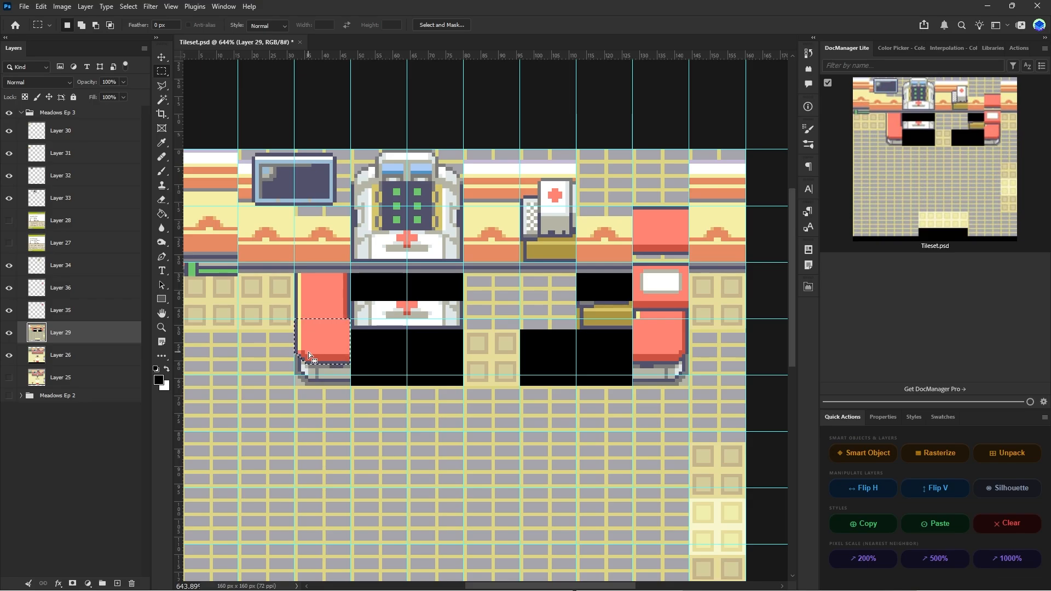
{"action": "key", "text": "ctrl+j"}
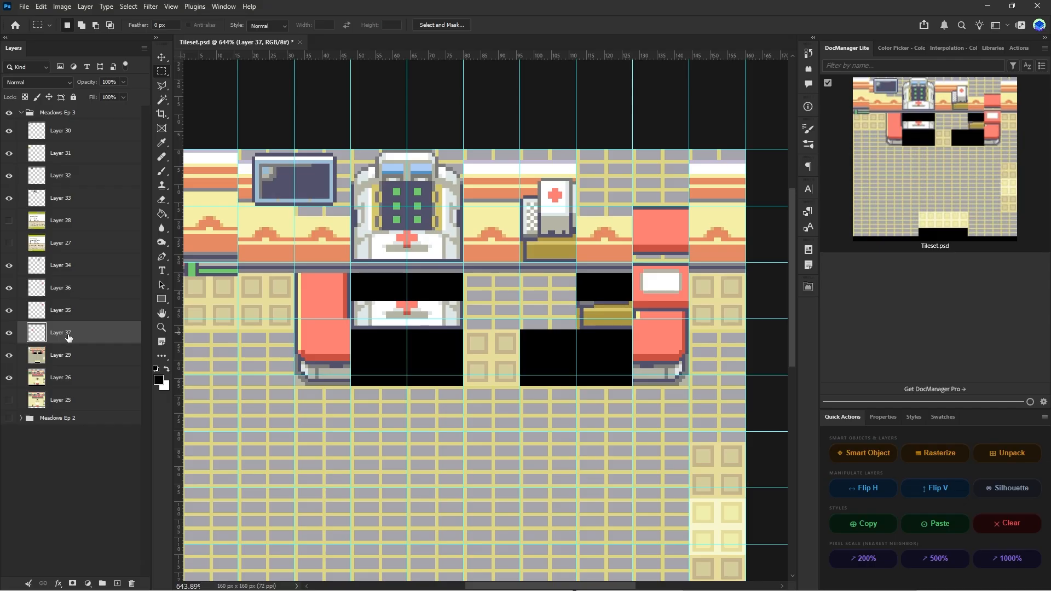
- Hide Layers 29 and 26 so only the extracted tiles show, and make Layer 37 the active layer
{"action": "scroll", "coordinate": [389, 389], "scroll_direction": "up", "scroll_amount": 1}
{"action": "scroll", "coordinate": [389, 390], "scroll_direction": "right", "scroll_amount": 1}
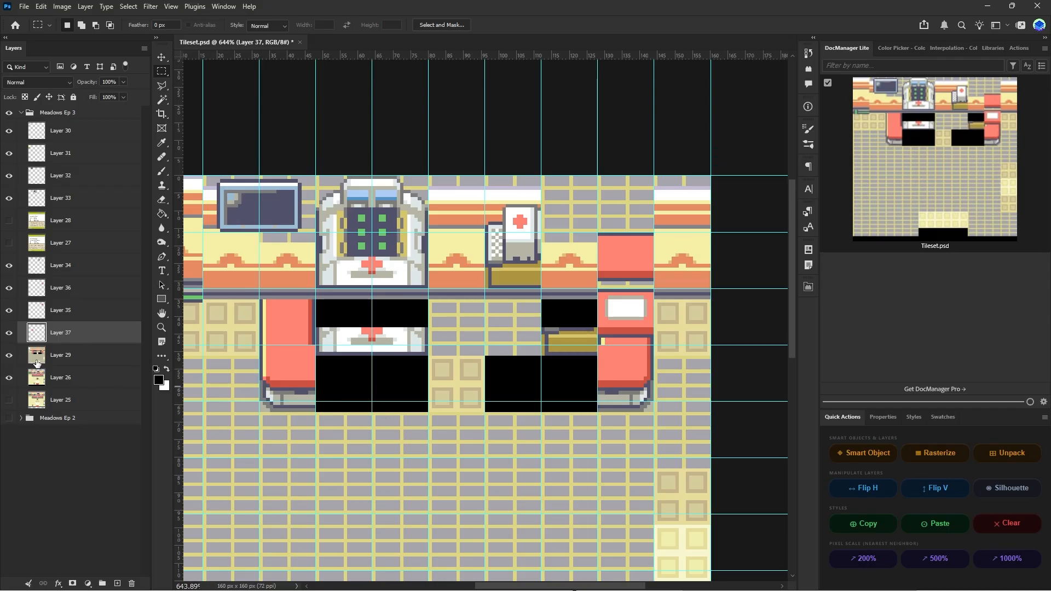
{"action": "left_click", "coordinate": [36, 358]}
{"action": "left_click", "coordinate": [9, 377]}
{"action": "left_click", "coordinate": [60, 332]}
{"action": "scroll", "coordinate": [178, 127], "scroll_direction": "up", "scroll_amount": 1}
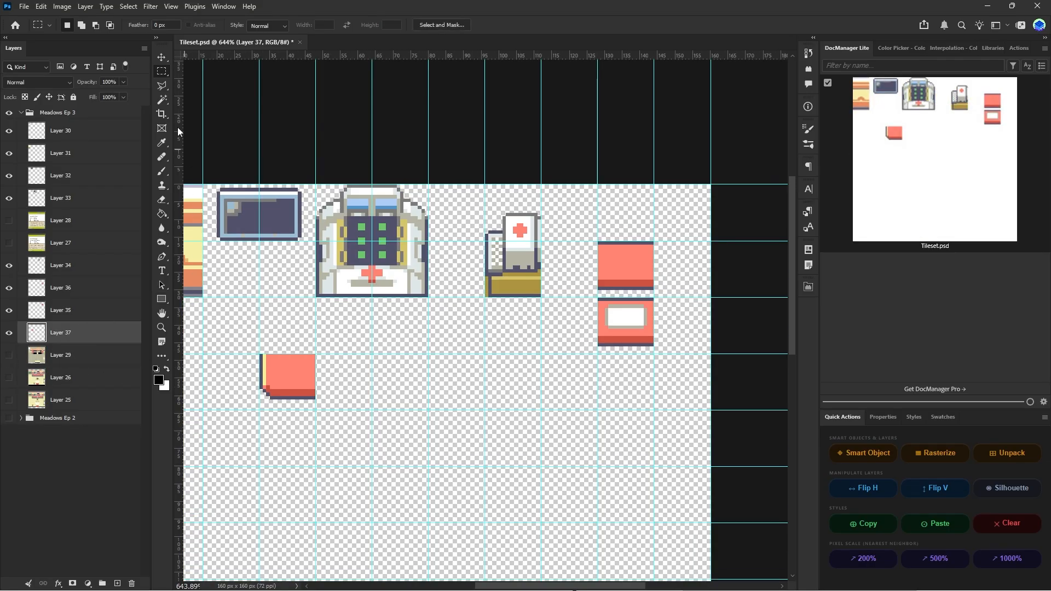
- Move the counter corner piece into the grid cell directly left of the counter tile with the white panel
{"action": "left_click", "coordinate": [161, 57]}
{"action": "left_click_drag", "start_coordinate": [400, 373], "coordinate": [680, 317]}
{"action": "scroll", "coordinate": [634, 320], "scroll_direction": "up", "scroll_amount": 5, "text": "alt"}
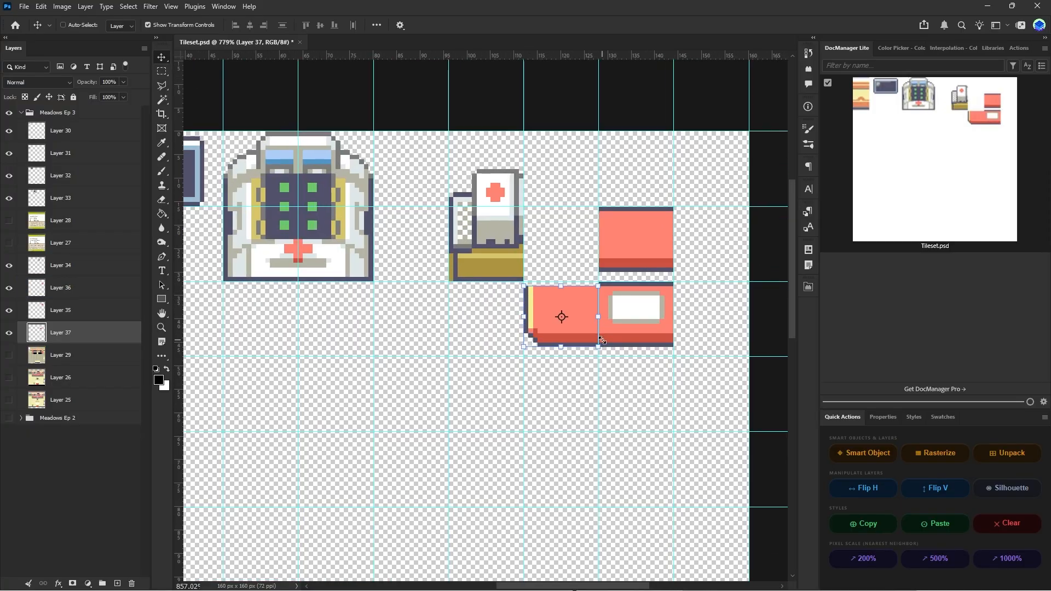
{"action": "scroll", "coordinate": [594, 340], "scroll_direction": "down", "scroll_amount": 2, "text": "alt"}
{"action": "scroll", "coordinate": [462, 335], "scroll_direction": "down", "scroll_amount": 4, "text": "alt"}
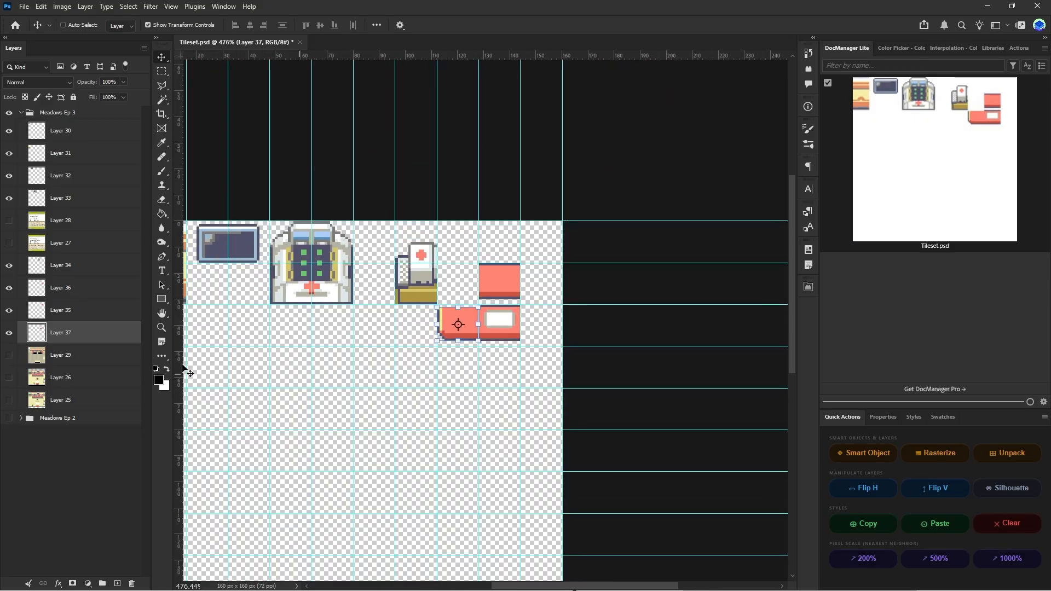
- Show and select Layer 26 and examine the counter's left arm and front around the potted flowers
{"action": "scroll", "coordinate": [188, 373], "scroll_direction": "left", "scroll_amount": 1, "text": "ctrl"}
{"action": "left_click", "coordinate": [8, 378]}
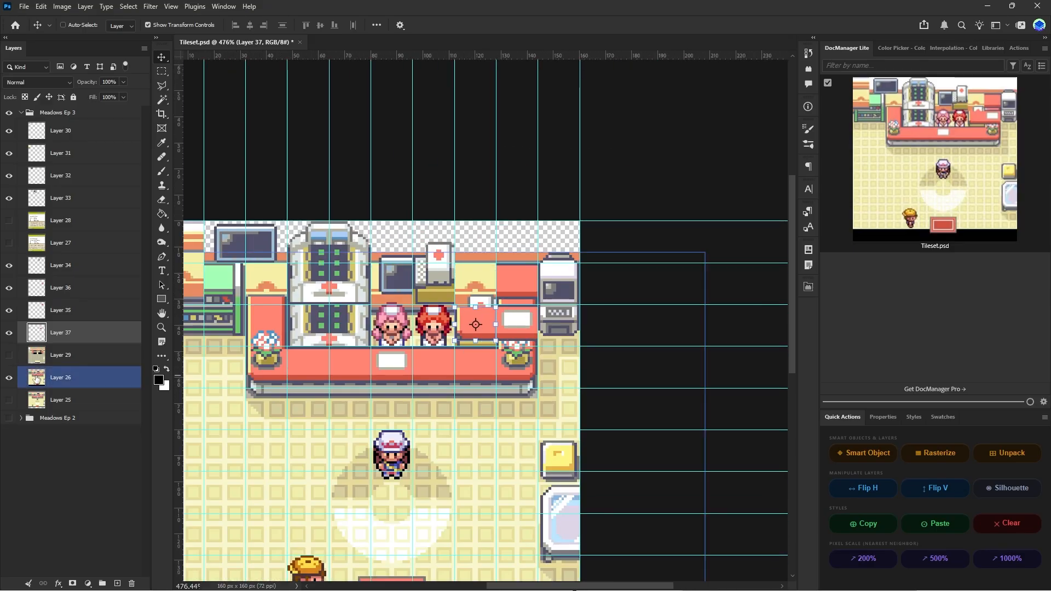
{"action": "left_click", "coordinate": [36, 378]}
{"action": "scroll", "coordinate": [307, 379], "scroll_direction": "left", "scroll_amount": 1, "text": "ctrl"}
{"action": "scroll", "coordinate": [217, 342], "scroll_direction": "up", "scroll_amount": 1, "text": "alt"}
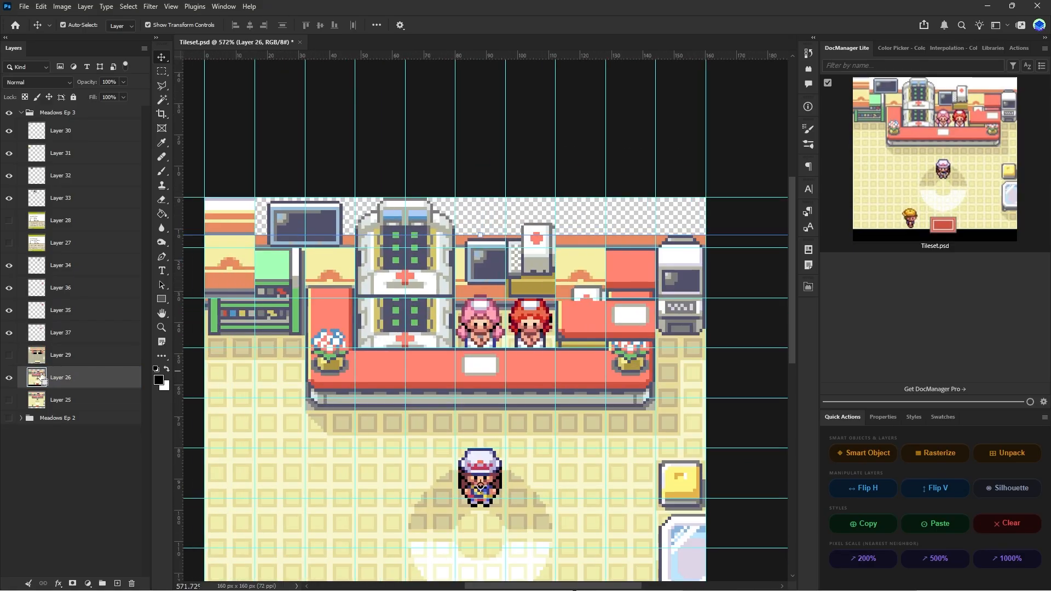
{"action": "scroll", "coordinate": [329, 348], "scroll_direction": "up", "scroll_amount": 2, "text": "alt"}
{"action": "scroll", "coordinate": [290, 351], "scroll_direction": "left", "scroll_amount": 2, "text": "ctrl"}
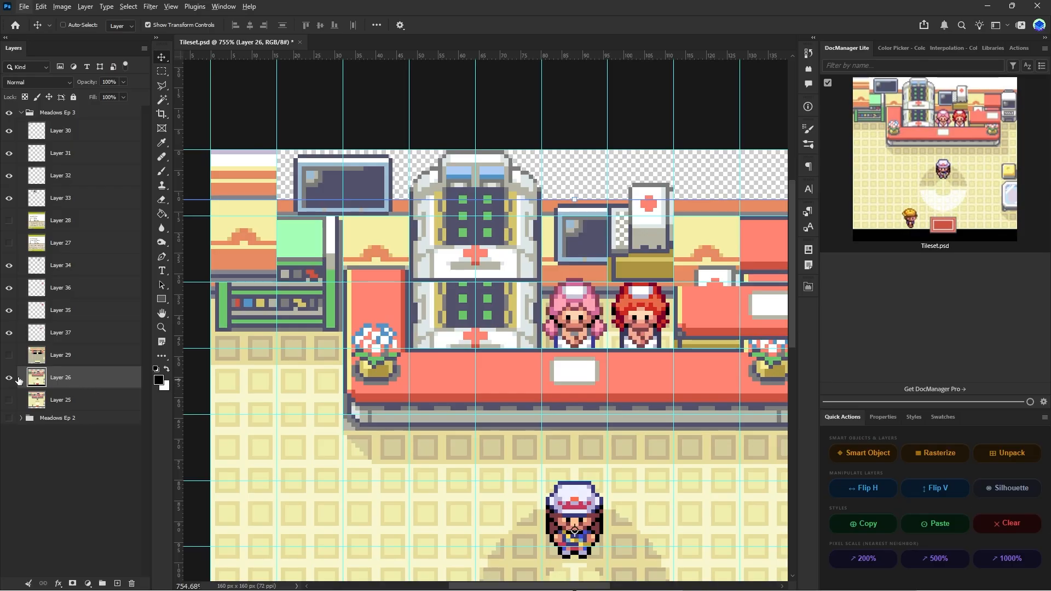
{"action": "left_click", "coordinate": [18, 380]}
{"action": "left_click", "coordinate": [18, 380]}
{"action": "scroll", "coordinate": [402, 366], "scroll_direction": "down", "scroll_amount": 1, "text": "alt"}
{"action": "scroll", "coordinate": [398, 362], "scroll_direction": "up", "scroll_amount": 4, "text": "alt"}
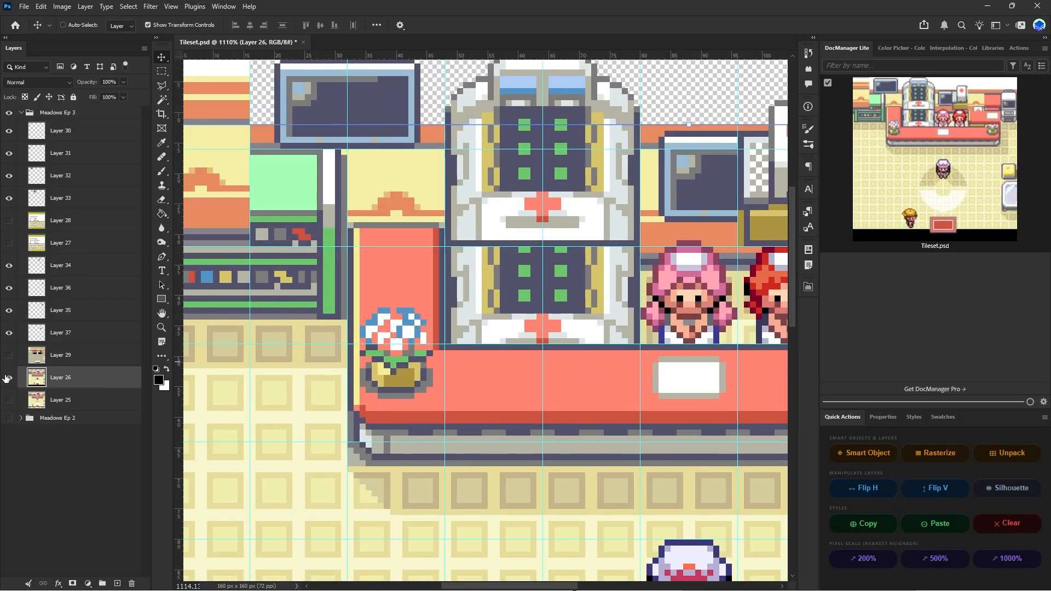
- Hide Layer 26, then show and select Layer 29, undoing any accidental shift of its image
{"action": "left_click", "coordinate": [7, 379]}
{"action": "left_click", "coordinate": [9, 355]}
{"action": "left_click", "coordinate": [76, 359]}
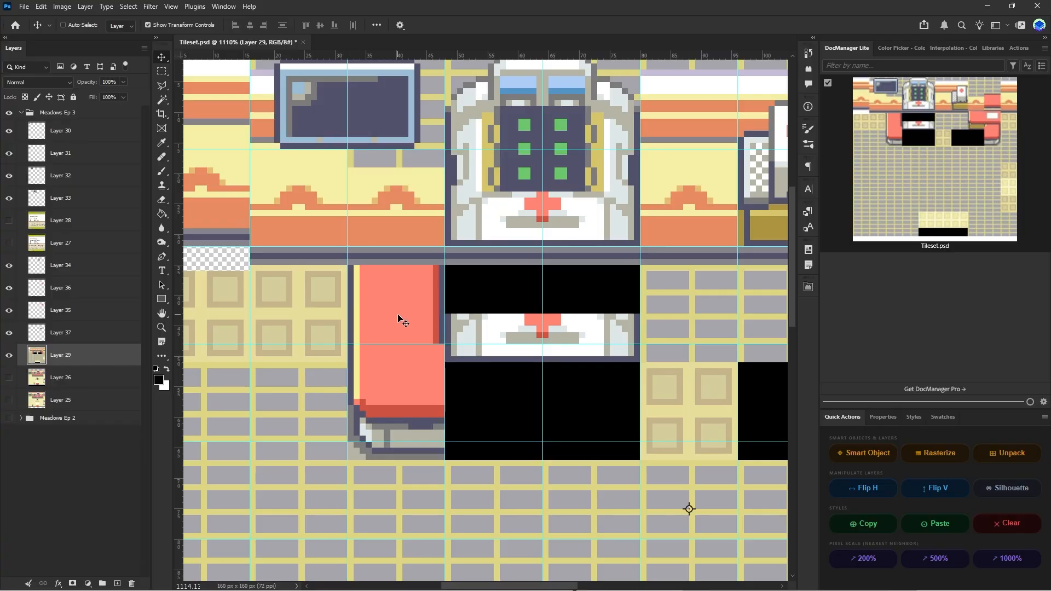
{"action": "left_click_drag", "start_coordinate": [401, 308], "coordinate": [401, 293]}
{"action": "key", "text": "ctrl+z"}
- Copy the vertical left arm of the red counter from Layer 29, hide that layer, and paste the piece above Layer 34
{"action": "left_click", "coordinate": [162, 71]}
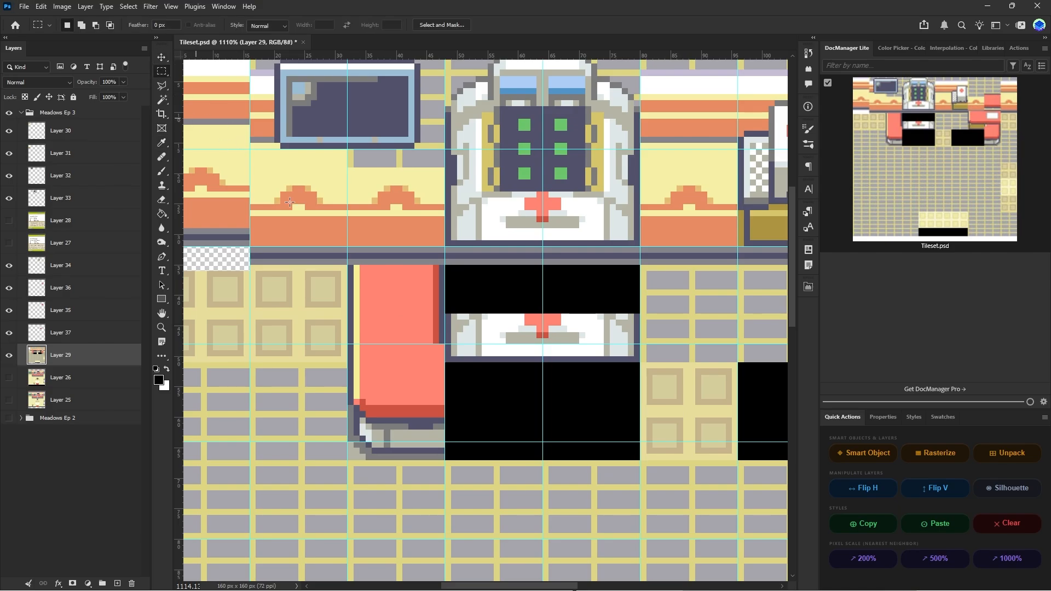
{"action": "scroll", "coordinate": [443, 351], "scroll_direction": "up", "scroll_amount": 2, "text": "alt"}
{"action": "left_click_drag", "start_coordinate": [445, 342], "coordinate": [308, 231]}
{"action": "left_click", "coordinate": [9, 355]}
{"action": "scroll", "coordinate": [444, 345], "scroll_direction": "down", "scroll_amount": 3, "text": "alt"}
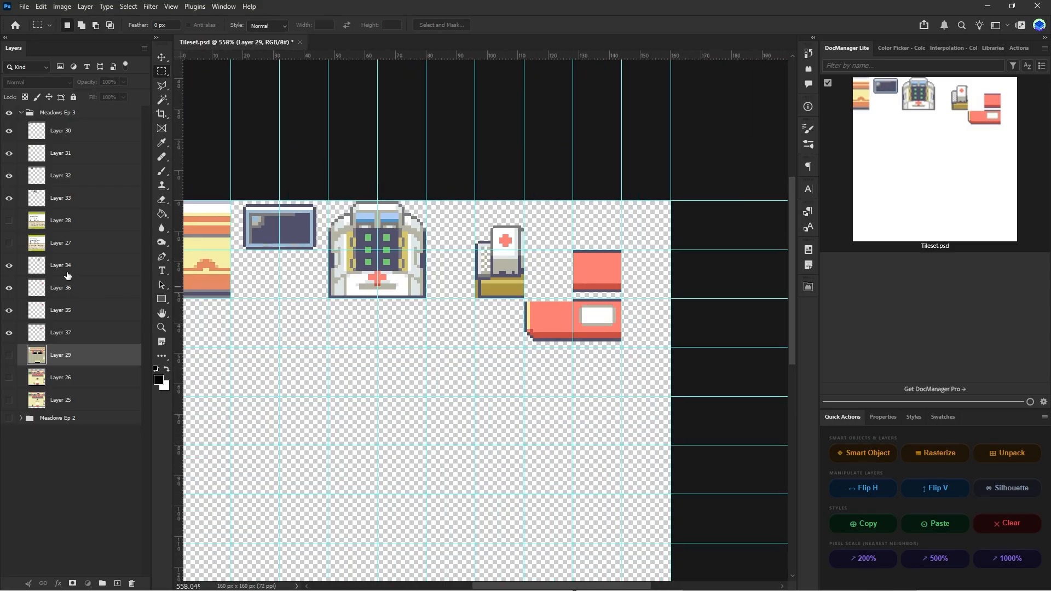
{"action": "left_click", "coordinate": [67, 275]}
{"action": "key", "text": "ctrl+v"}
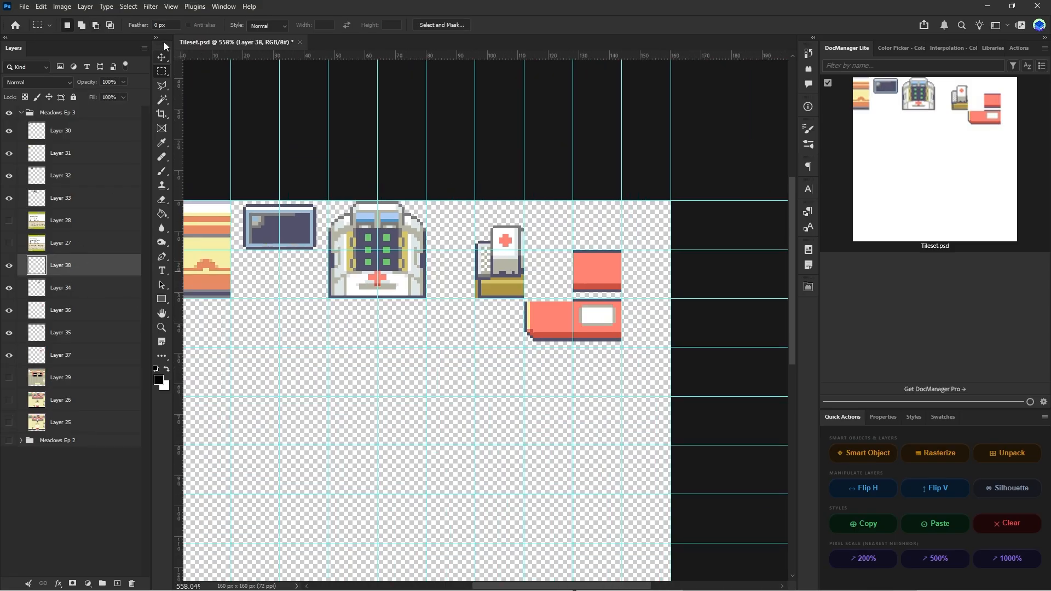
- Move the pasted counter arm into the top tile row, in the same column as the counter corner piece
{"action": "key", "text": "v"}
{"action": "left_click_drag", "start_coordinate": [517, 433], "coordinate": [638, 319]}
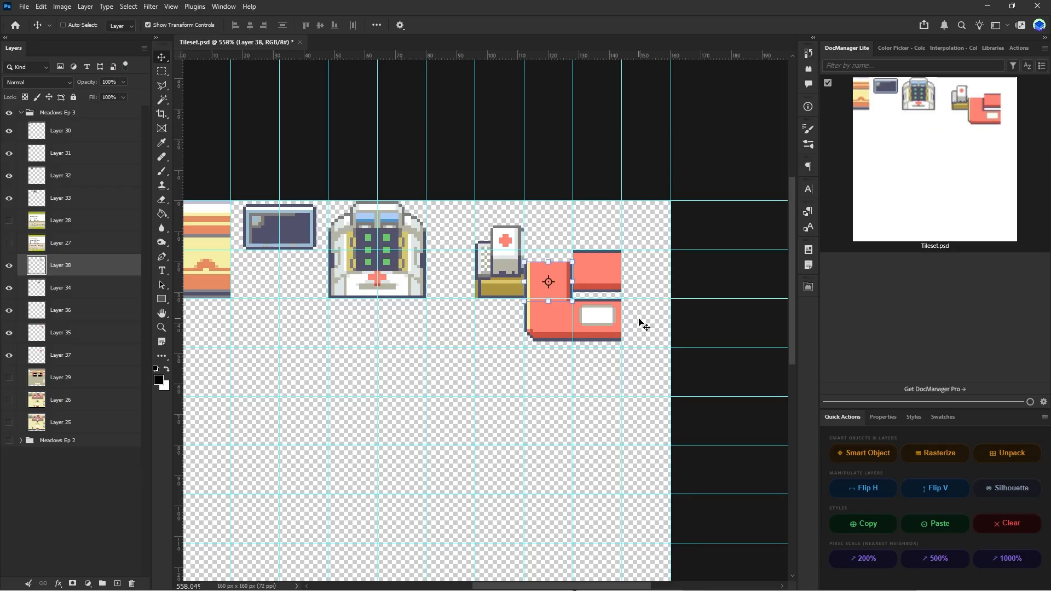
{"action": "scroll", "coordinate": [638, 321], "scroll_direction": "up", "scroll_amount": 1, "text": "alt"}
{"action": "scroll", "coordinate": [601, 305], "scroll_direction": "down", "scroll_amount": 2, "text": "ctrl"}
{"action": "scroll", "coordinate": [548, 296], "scroll_direction": "up", "scroll_amount": 2, "text": "alt"}
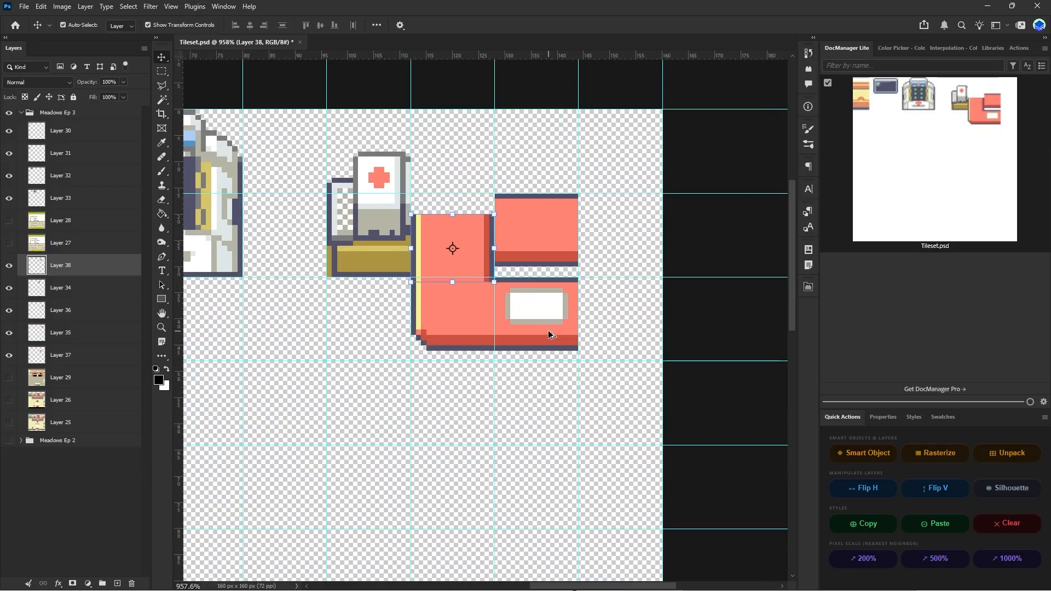
{"action": "left_click_drag", "start_coordinate": [547, 330], "coordinate": [570, 232]}
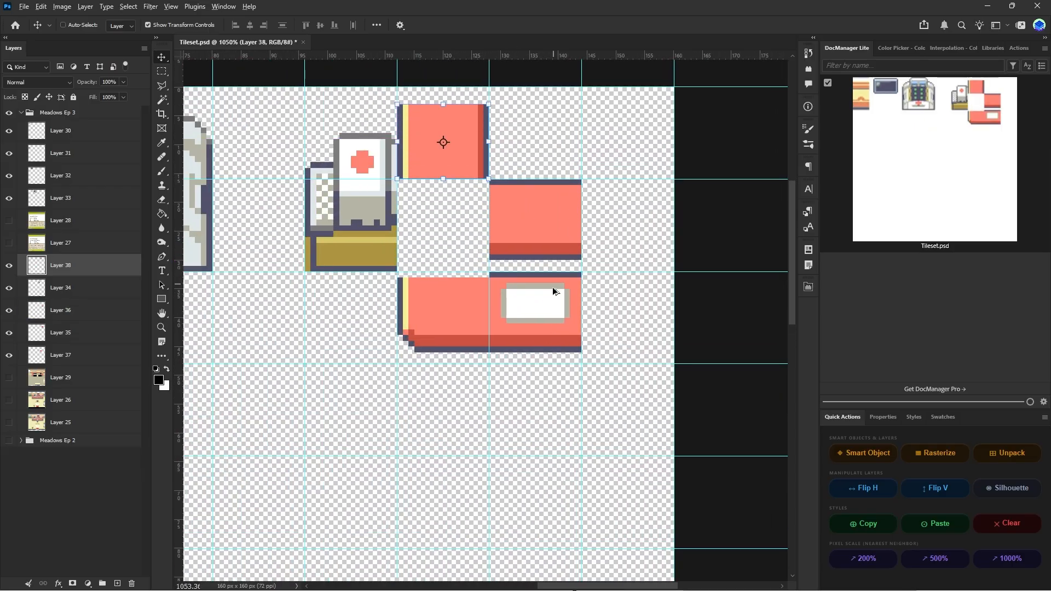
{"action": "scroll", "coordinate": [553, 287], "scroll_direction": "down", "scroll_amount": 4, "text": "alt"}
{"action": "scroll", "coordinate": [471, 314], "scroll_direction": "up", "scroll_amount": 1, "text": "ctrl"}
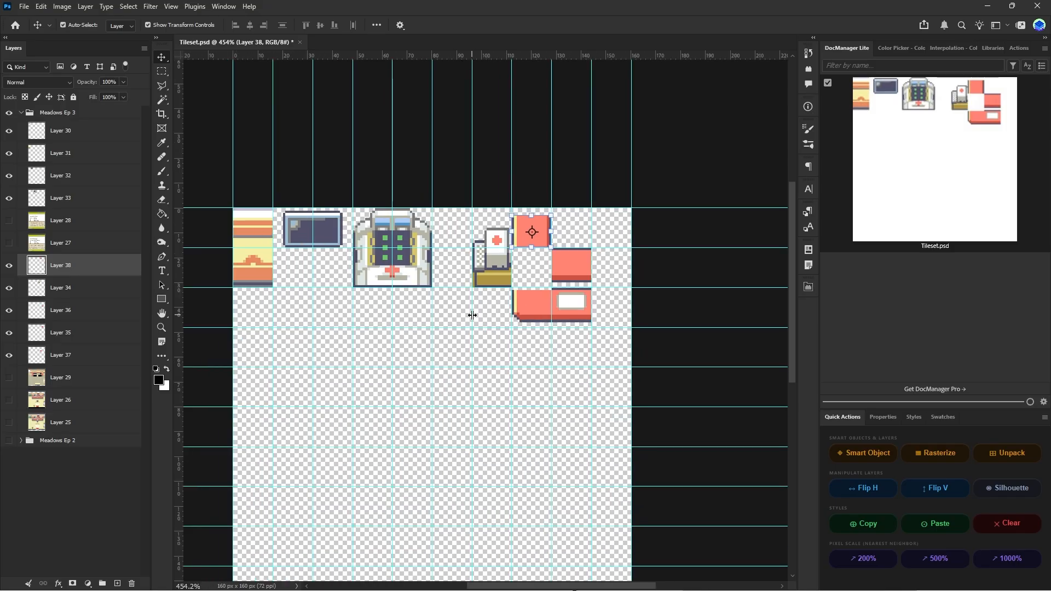
{"action": "scroll", "coordinate": [471, 314], "scroll_direction": "up", "scroll_amount": 1, "text": "ctrl"}
{"action": "scroll", "coordinate": [438, 345], "scroll_direction": "down", "scroll_amount": 1}
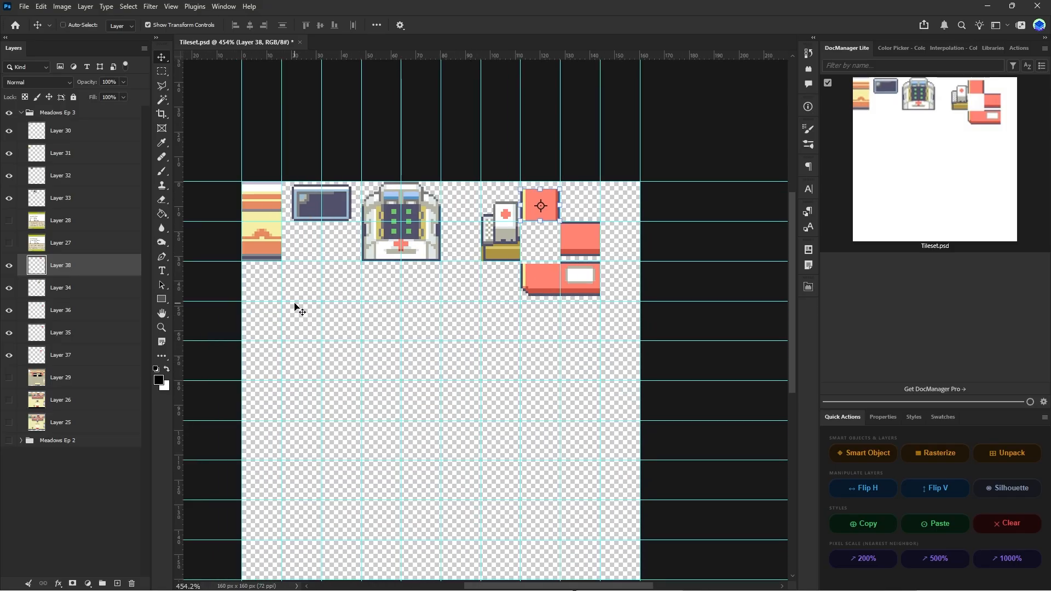
- Check Layer 29 against the extracted tiles, hide it again, and show and select Layer 26 instead
{"action": "left_click", "coordinate": [46, 385]}
{"action": "left_click", "coordinate": [9, 378]}
{"action": "scroll", "coordinate": [421, 350], "scroll_direction": "down", "scroll_amount": 1}
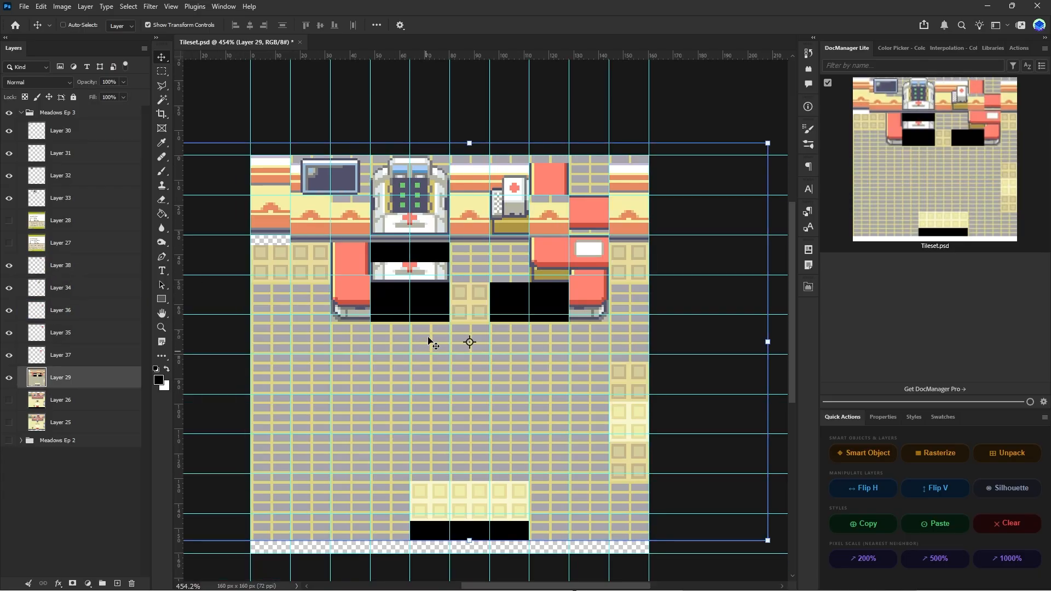
{"action": "scroll", "coordinate": [412, 323], "scroll_direction": "up", "scroll_amount": 1, "text": "alt"}
{"action": "left_click", "coordinate": [8, 377]}
{"action": "left_click", "coordinate": [9, 400]}
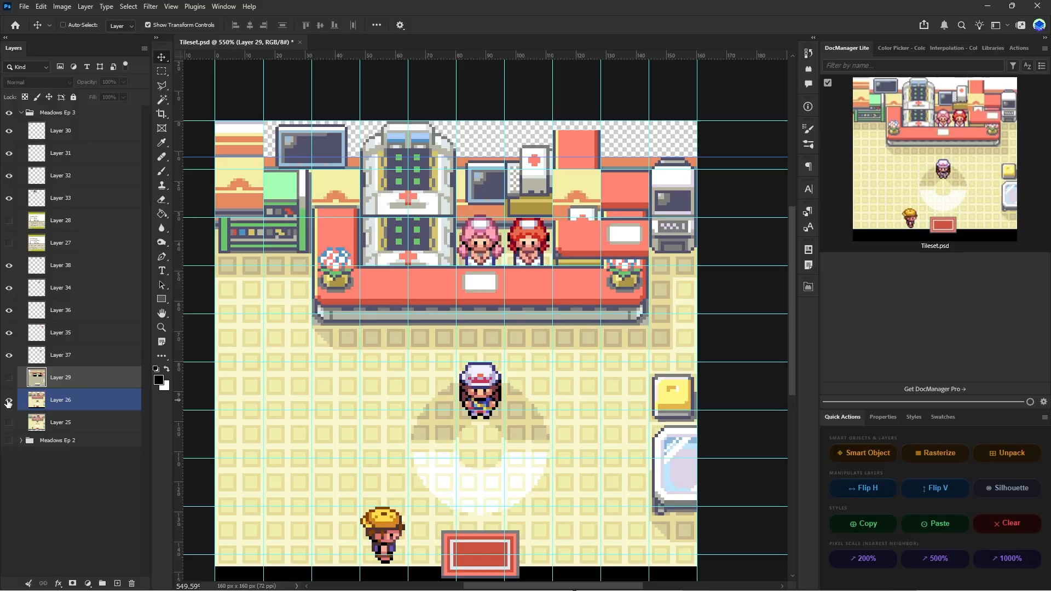
{"action": "left_click", "coordinate": [61, 405]}
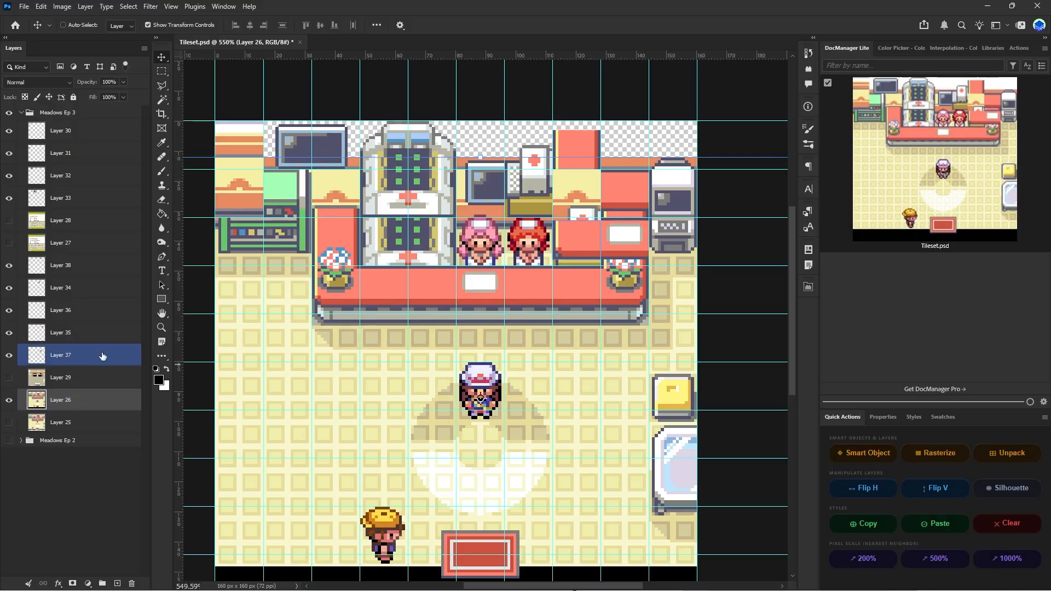
- Select the flower pot's body and right-hand leaves at the counter's left end on Layer 26, leaving out the grey shadow
{"action": "left_click", "coordinate": [161, 72]}
{"action": "scroll", "coordinate": [337, 276], "scroll_direction": "up", "scroll_amount": 5, "text": "alt"}
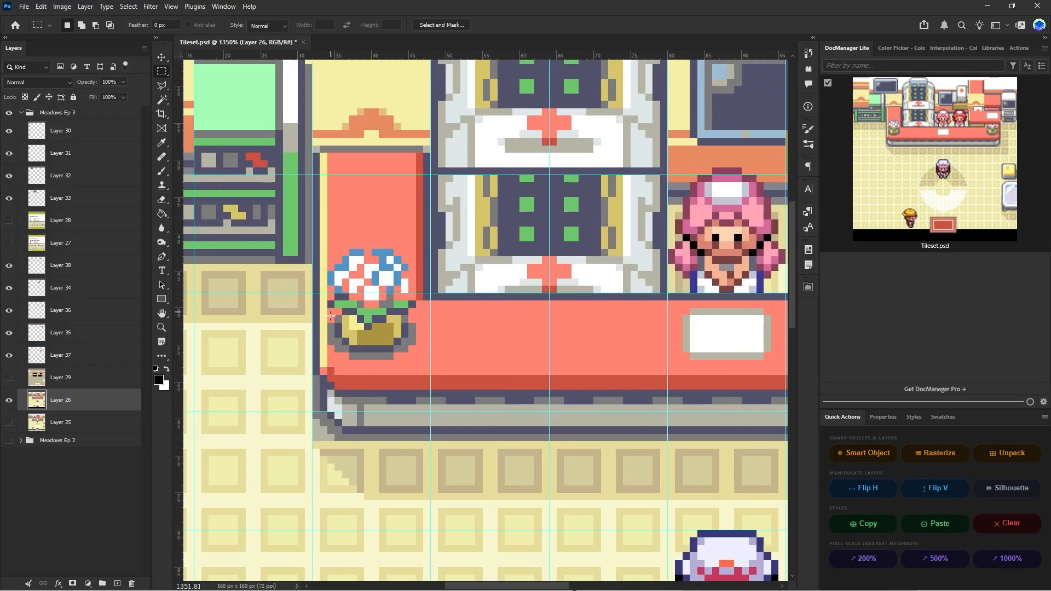
{"action": "scroll", "coordinate": [348, 341], "scroll_direction": "up", "scroll_amount": 1, "text": "alt"}
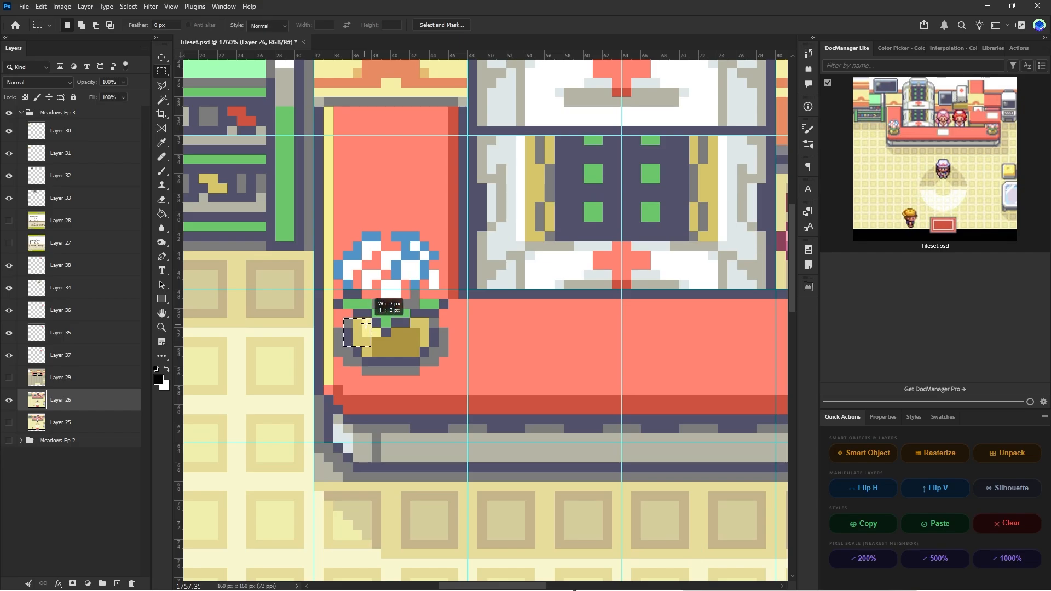
{"action": "left_click_drag", "start_coordinate": [348, 335], "coordinate": [401, 300]}
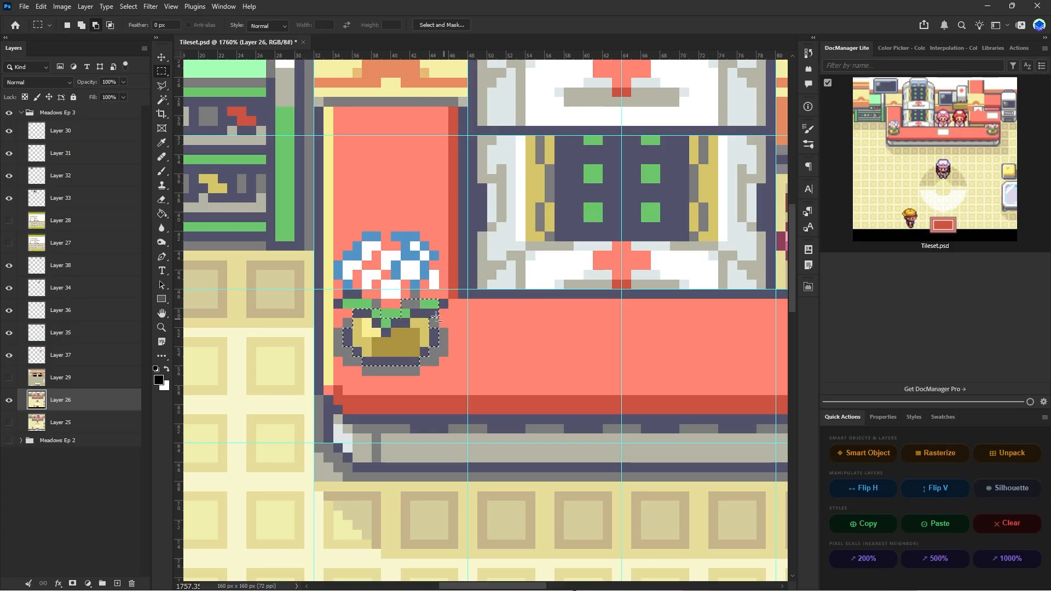
{"action": "scroll", "coordinate": [436, 318], "scroll_direction": "down", "scroll_amount": 3, "text": "alt"}
{"action": "scroll", "coordinate": [410, 310], "scroll_direction": "up", "scroll_amount": 3, "text": "alt"}
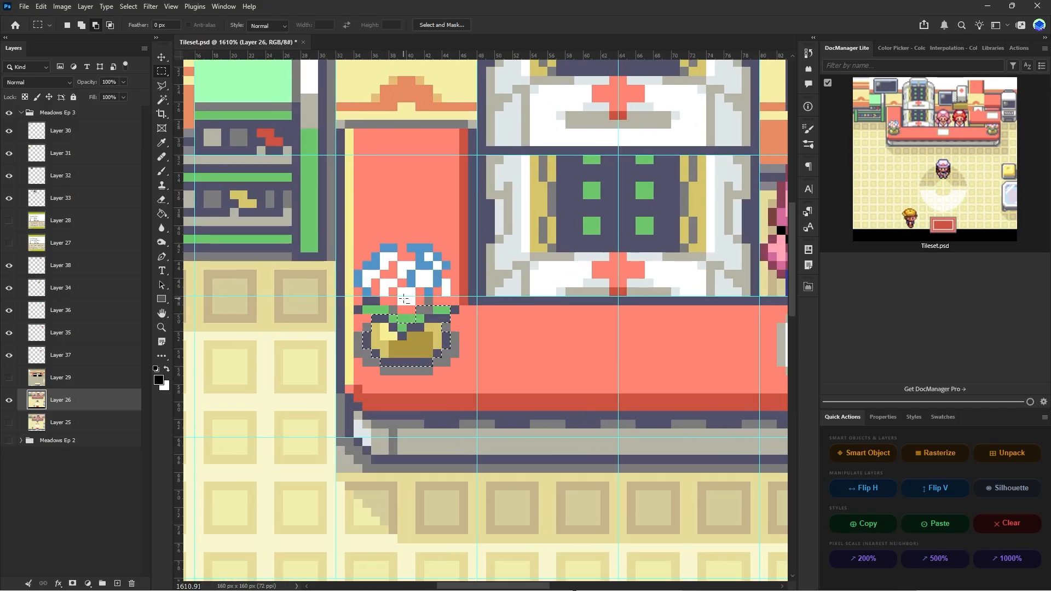
{"action": "scroll", "coordinate": [412, 315], "scroll_direction": "down", "scroll_amount": 1, "text": "alt"}
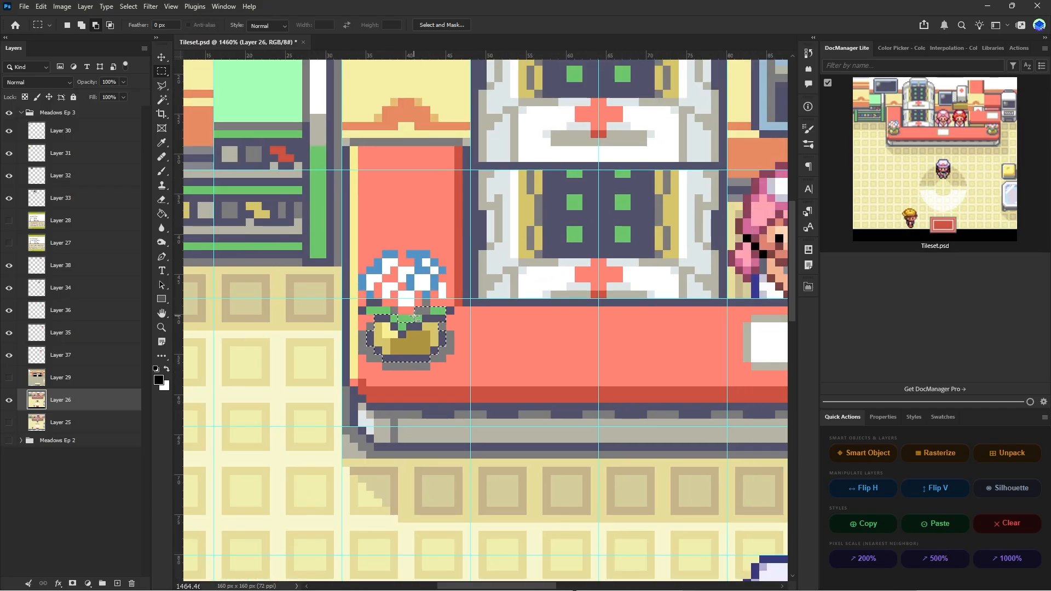
- Add the left leaves and the blue and white blossoms to the flower pot selection, subtracting the stray counter pixel beside them
{"action": "scroll", "coordinate": [414, 317], "scroll_direction": "up", "scroll_amount": 3, "text": "alt"}
{"action": "left_click_drag", "start_coordinate": [328, 310], "coordinate": [385, 306], "text": "shift"}
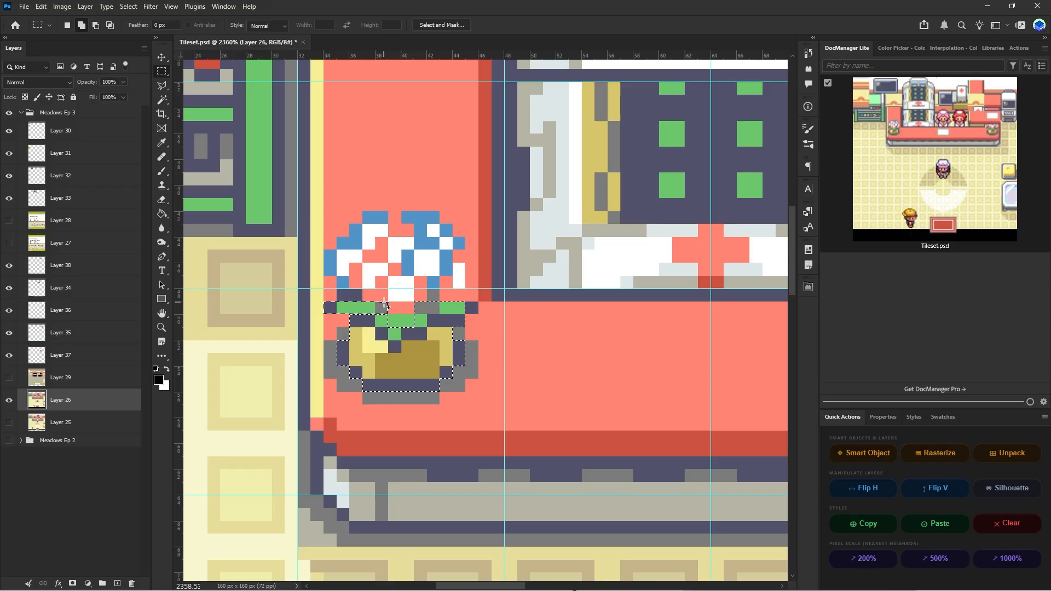
{"action": "left_click_drag", "start_coordinate": [362, 263], "coordinate": [400, 301], "text": "shift"}
{"action": "left_click_drag", "start_coordinate": [361, 273], "coordinate": [386, 263], "text": "shift"}
{"action": "left_click_drag", "start_coordinate": [371, 217], "coordinate": [385, 310], "text": "shift"}
{"action": "left_click_drag", "start_coordinate": [454, 239], "coordinate": [464, 249], "text": "shift"}
{"action": "mouse_move", "coordinate": [455, 288]}
{"action": "left_mouse_down", "text": "shift"}
{"action": "mouse_move", "coordinate": [465, 264]}
{"action": "mouse_move", "coordinate": [414, 215]}
{"action": "mouse_move", "coordinate": [442, 216]}
{"action": "left_mouse_up", "text": "shift"}
{"action": "left_click_drag", "start_coordinate": [444, 214], "coordinate": [448, 217], "text": "alt"}
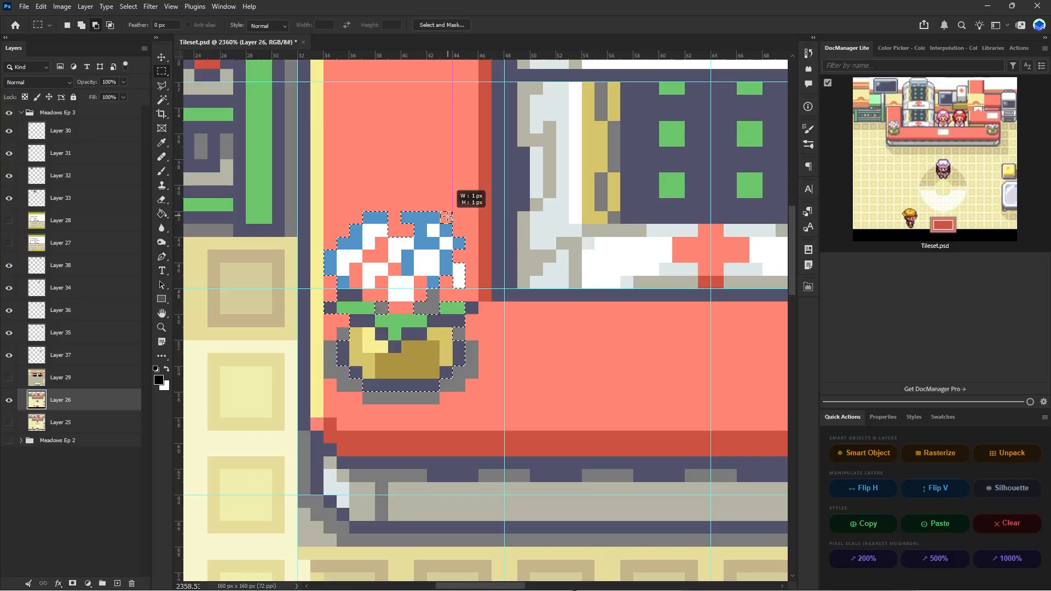
- Toggle Layer 26's visibility to compare the flower pot scene with the tiles extracted so far
{"action": "scroll", "coordinate": [435, 355], "scroll_direction": "down", "scroll_amount": 10, "text": "alt"}
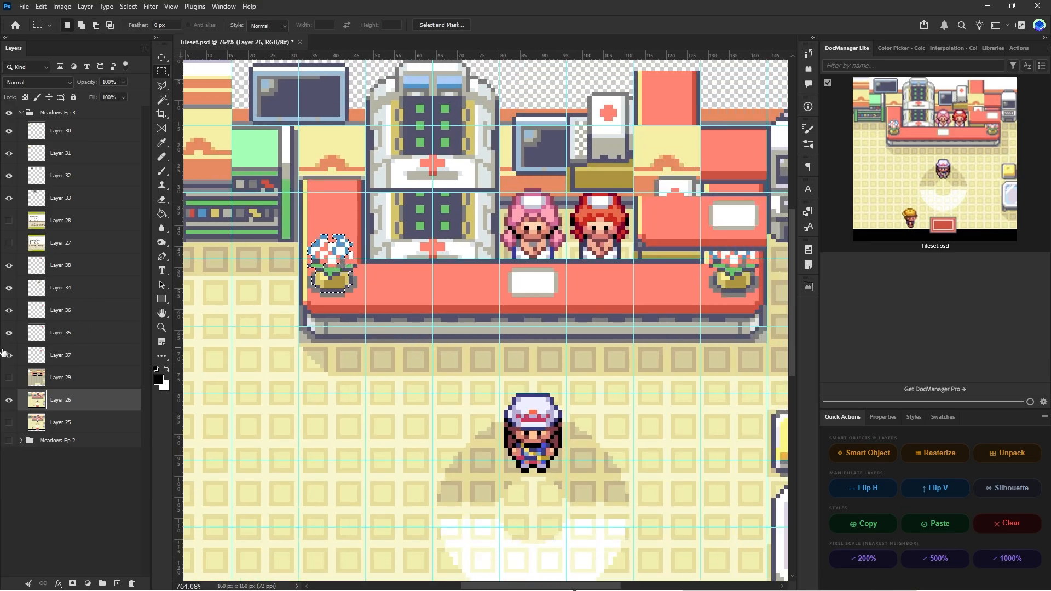
{"action": "left_click", "coordinate": [9, 400]}
{"action": "left_click", "coordinate": [9, 400]}
{"action": "scroll", "coordinate": [388, 341], "scroll_direction": "up", "scroll_amount": 1}
{"action": "scroll", "coordinate": [386, 341], "scroll_direction": "right", "scroll_amount": 2}
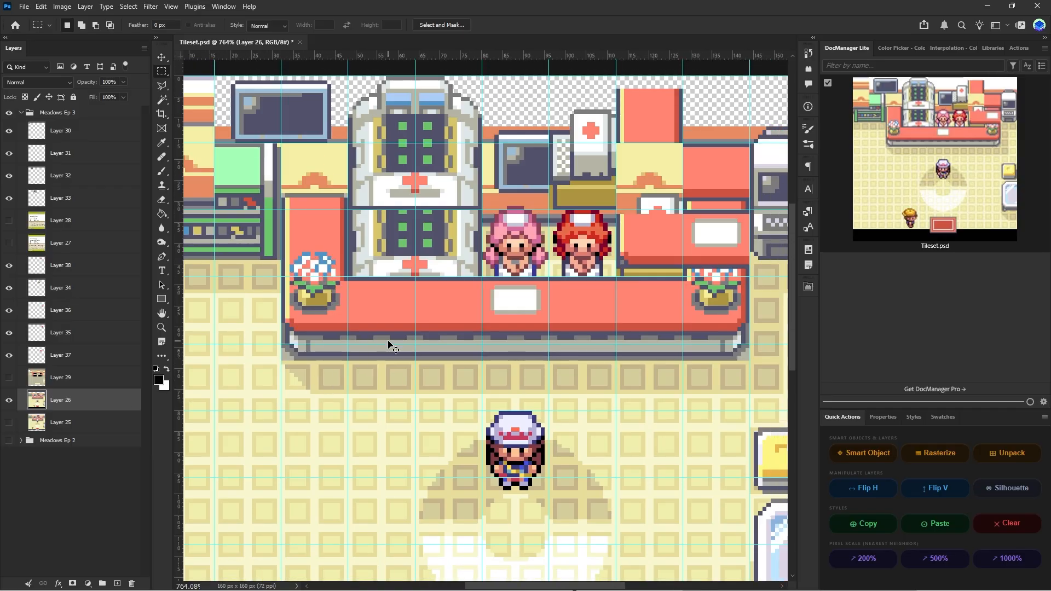
- Add the leftover pixels between the blossoms and leaves to the flower pot selection at the counter's left end on Layer 26
{"action": "scroll", "coordinate": [377, 337], "scroll_direction": "up", "scroll_amount": 1}
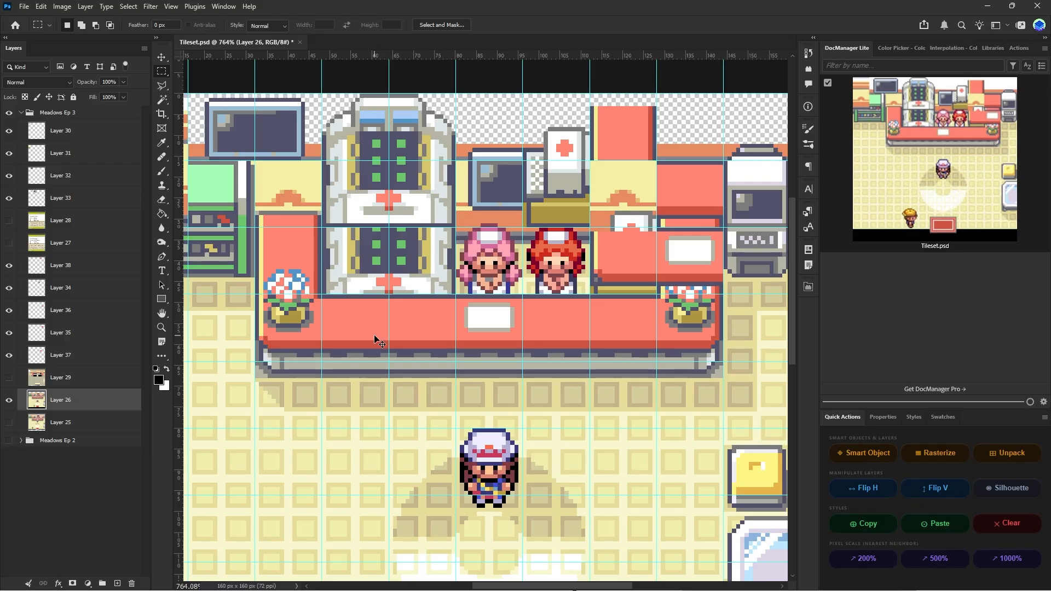
{"action": "scroll", "coordinate": [346, 325], "scroll_direction": "up", "scroll_amount": 4, "text": "alt"}
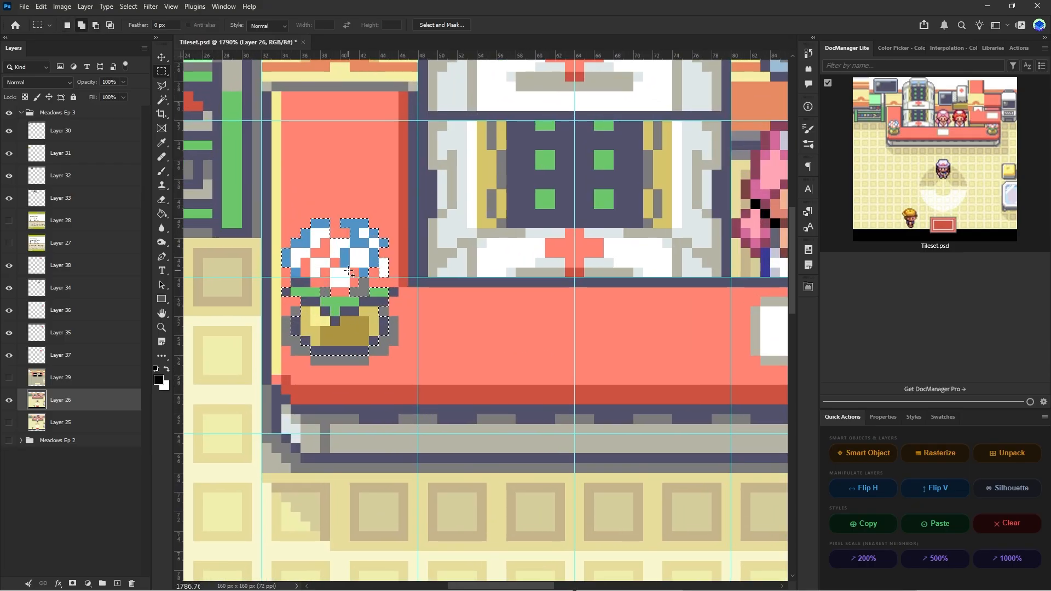
{"action": "left_click_drag", "start_coordinate": [322, 277], "coordinate": [341, 311]}
{"action": "scroll", "coordinate": [347, 319], "scroll_direction": "down", "scroll_amount": 3, "text": "alt"}
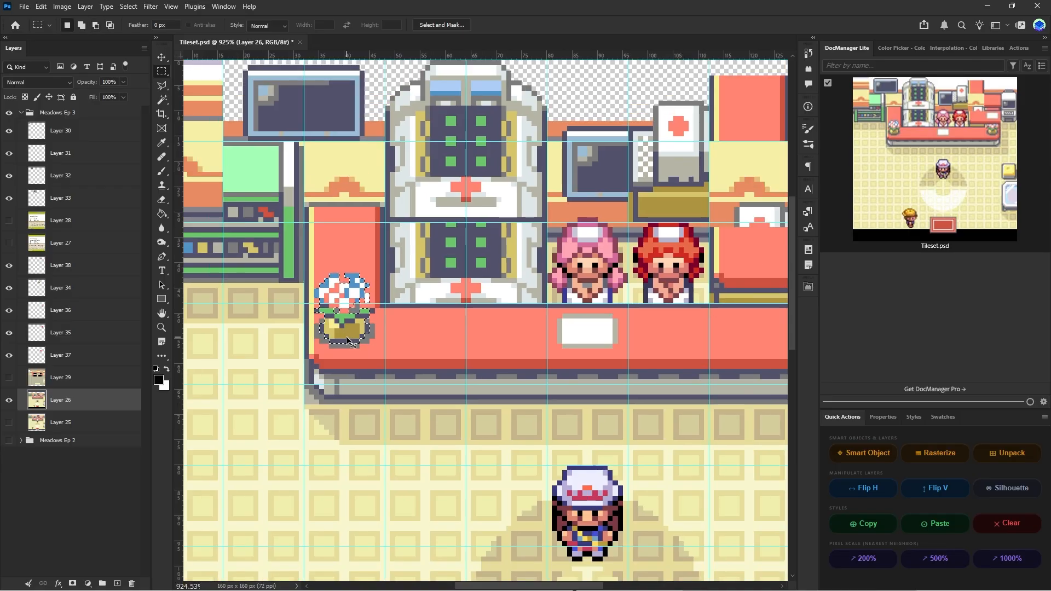
- Copy the selected flower pot, hide Layer 26, paste the copy above Layer 29 and inspect it for missing pixels
{"action": "key", "text": "ctrl+c"}
{"action": "left_click", "coordinate": [9, 401]}
{"action": "left_click", "coordinate": [82, 377]}
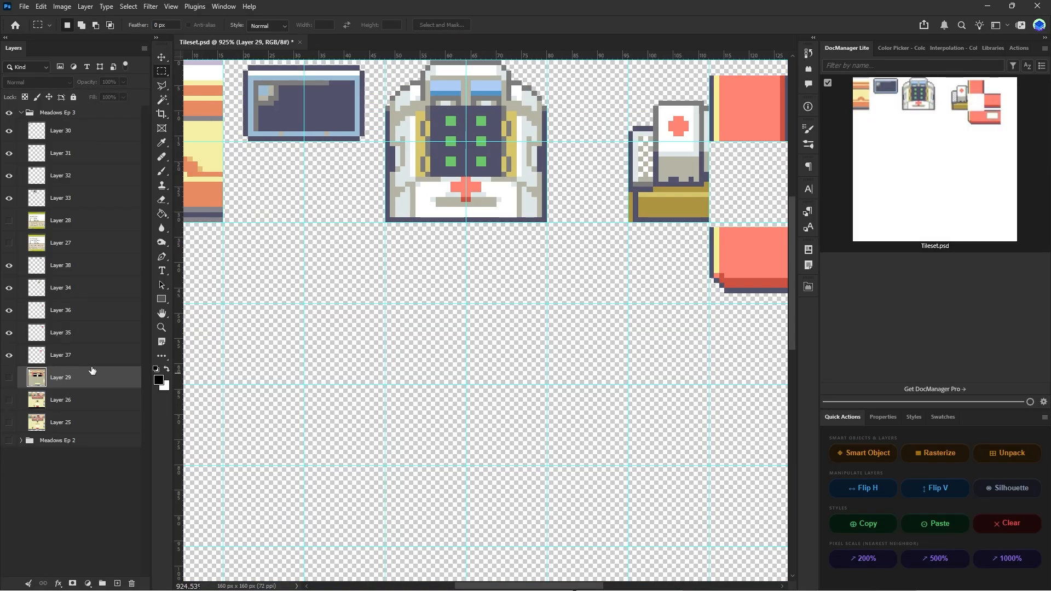
{"action": "key", "text": "ctrl+v"}
{"action": "scroll", "coordinate": [465, 305], "scroll_direction": "up", "scroll_amount": 4, "text": "alt"}
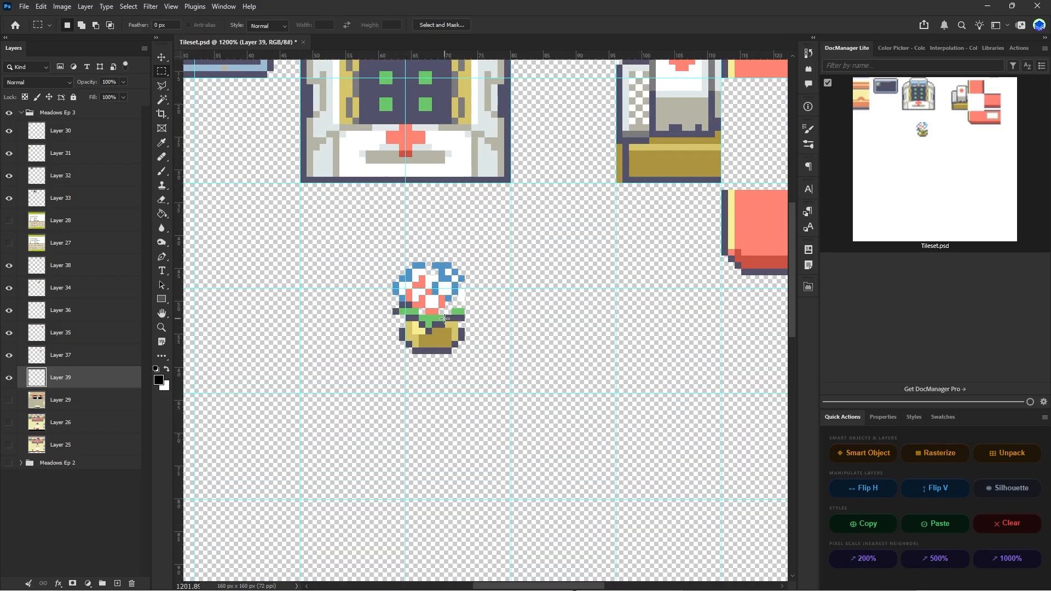
{"action": "scroll", "coordinate": [445, 318], "scroll_direction": "down", "scroll_amount": 3, "text": "alt"}
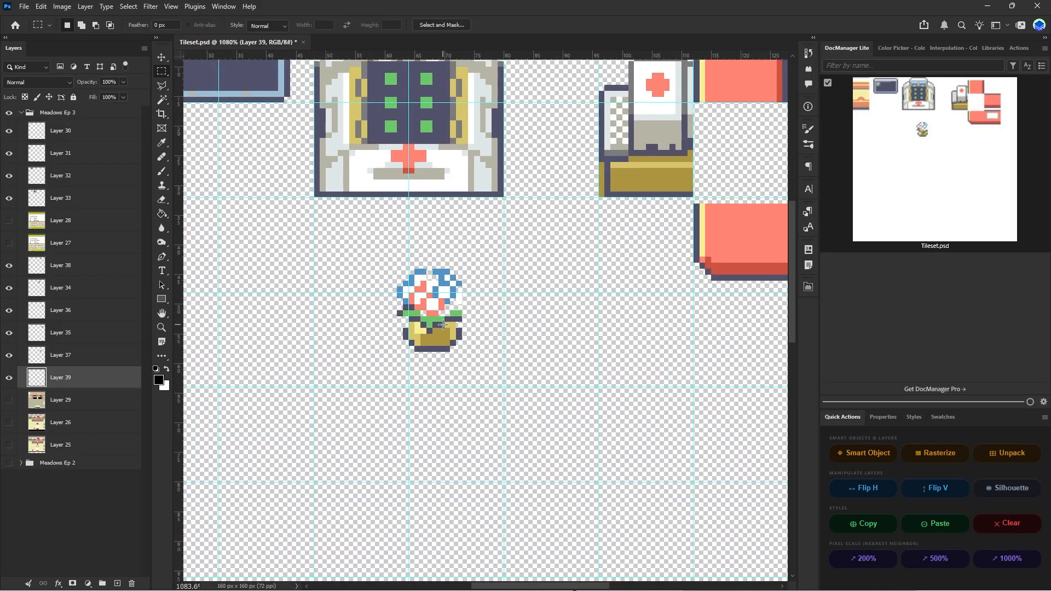
- Undo the flower pot paste and the hiding of Layer 26, keeping the pot selection active
{"action": "key", "text": "ctrl+z"}
{"action": "key", "text": "ctrl+z"}
{"action": "key", "text": "ctrl+shift+z"}
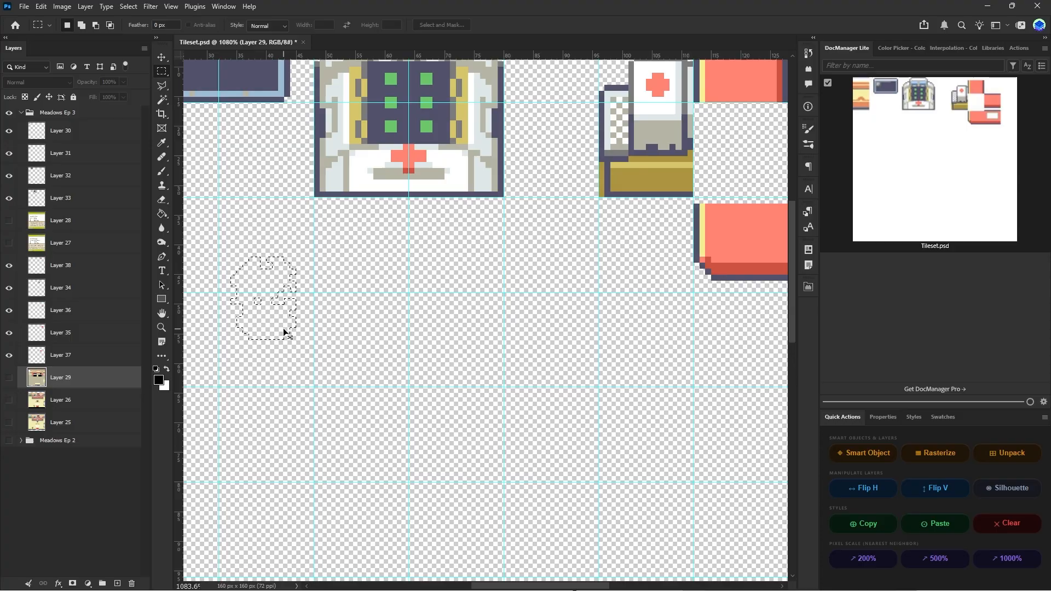
{"action": "key", "text": "ctrl+z"}
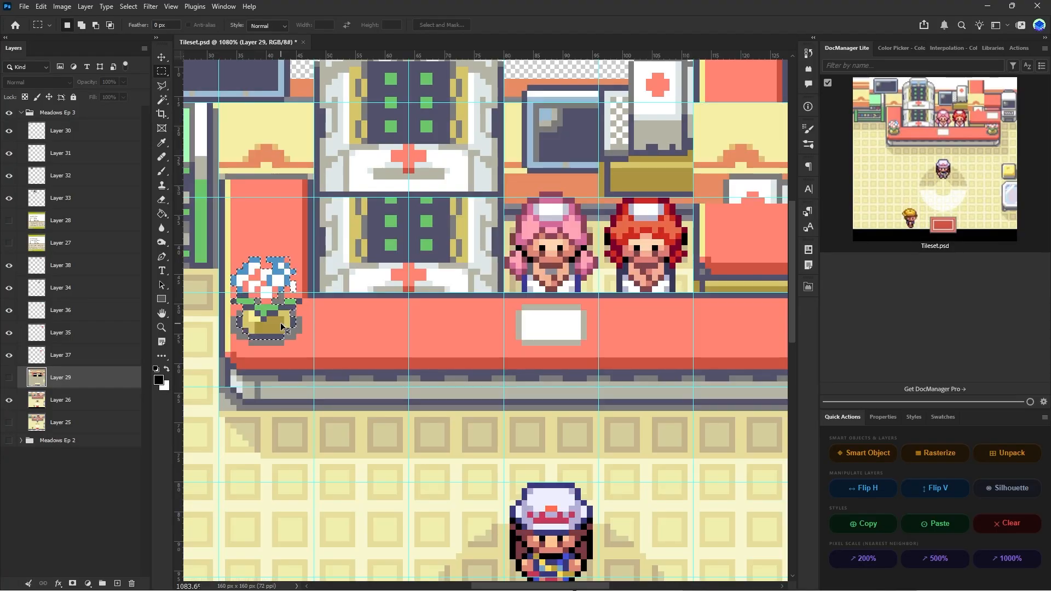
{"action": "key", "text": "ctrl+shift+z"}
{"action": "key", "text": "ctrl+z"}
{"action": "scroll", "coordinate": [238, 315], "scroll_direction": "up", "scroll_amount": 3, "text": "alt"}
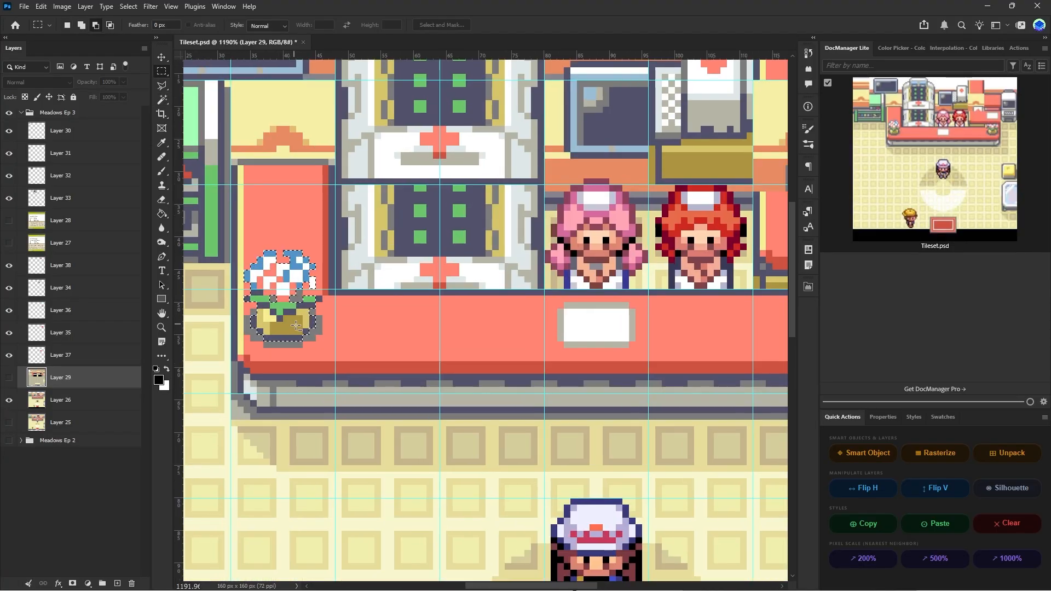
- Add the remaining unselected pixels inside the flower pot to the selection so that it has no holes
{"action": "left_click_drag", "start_coordinate": [303, 278], "coordinate": [285, 317], "text": "shift"}
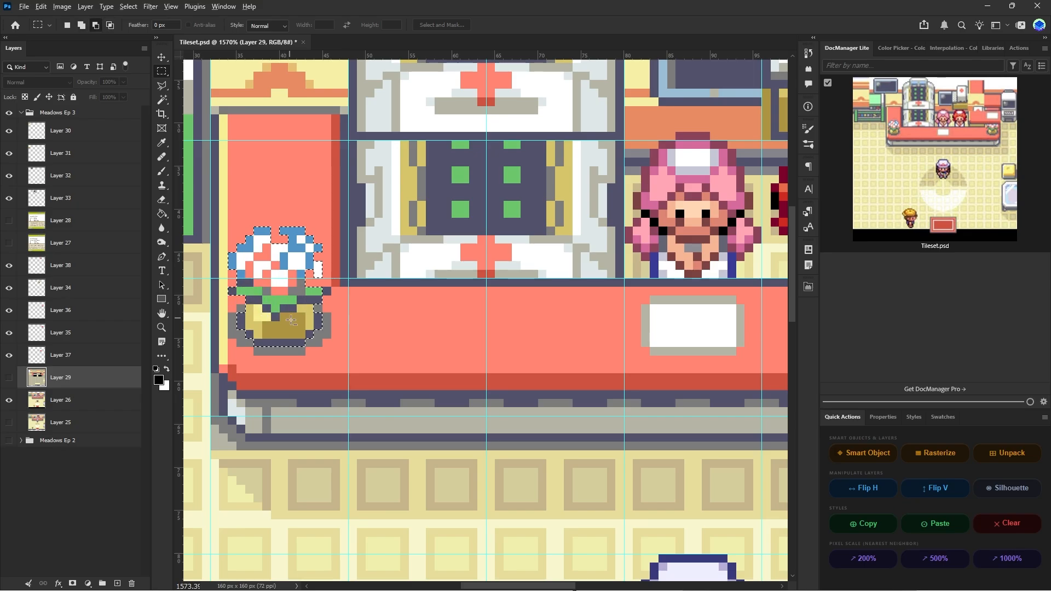
{"action": "scroll", "coordinate": [310, 344], "scroll_direction": "down", "scroll_amount": 3, "text": "alt"}
{"action": "scroll", "coordinate": [285, 330], "scroll_direction": "up", "scroll_amount": 3, "text": "alt"}
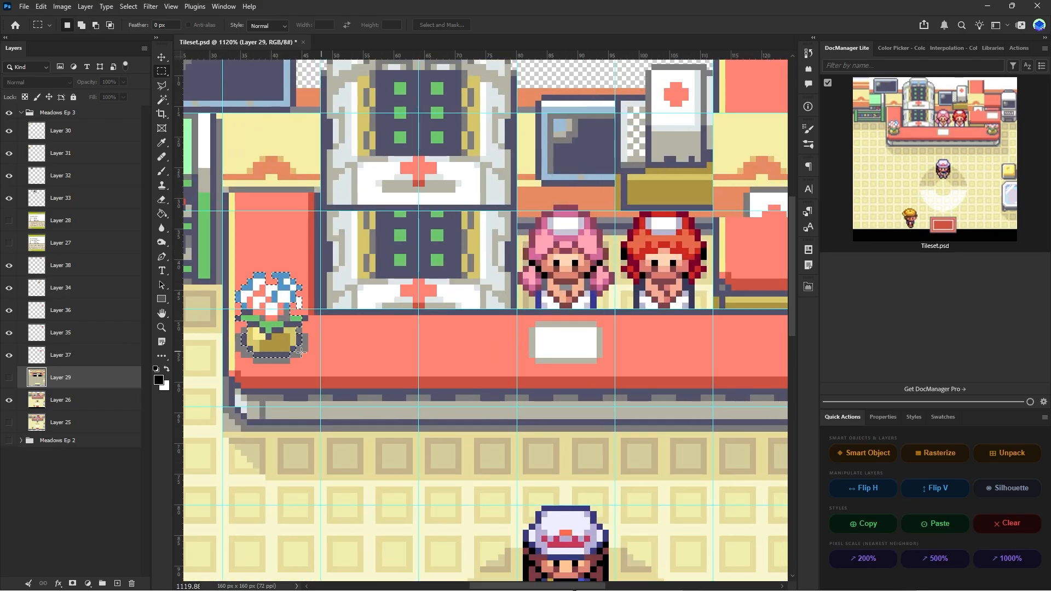
{"action": "scroll", "coordinate": [247, 348], "scroll_direction": "right", "scroll_amount": 2}
- Hide Layer 26, try pasting the flower pot above Layer 29, and undo the paste
{"action": "left_click", "coordinate": [9, 400]}
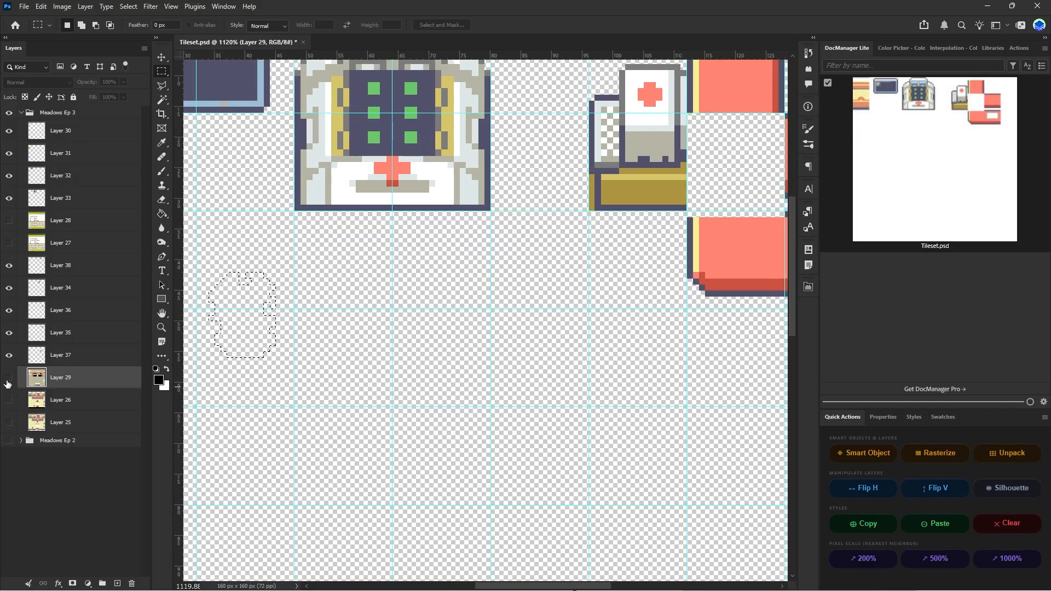
{"action": "left_click", "coordinate": [9, 378]}
{"action": "left_click", "coordinate": [9, 378]}
{"action": "key", "text": "ctrl+v"}
{"action": "scroll", "coordinate": [388, 340], "scroll_direction": "down", "scroll_amount": 1, "text": "alt"}
{"action": "key", "text": "ctrl+z"}
{"action": "key", "text": "ctrl+z"}
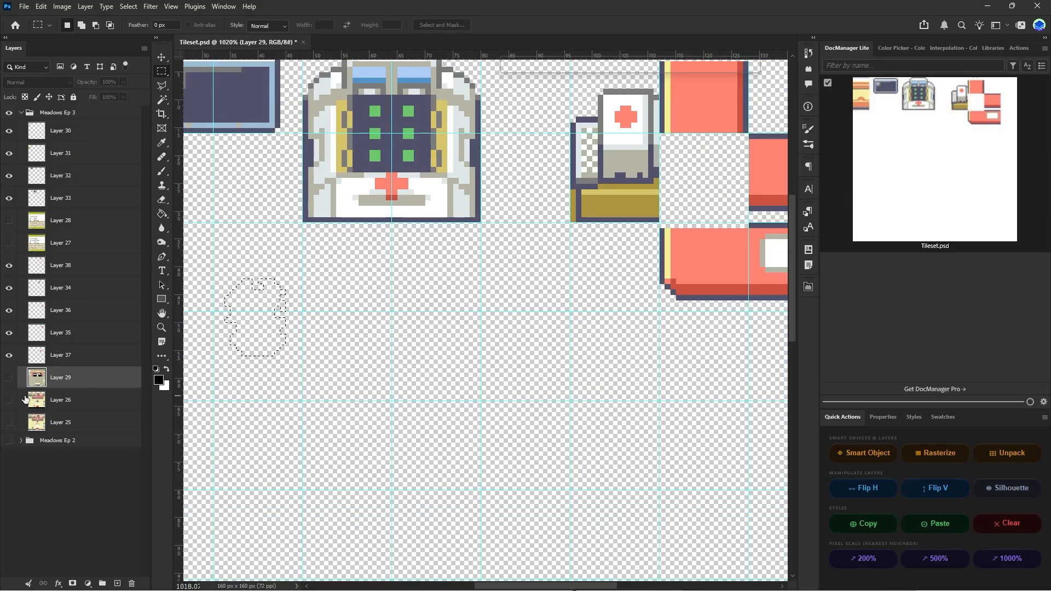
{"action": "key", "text": "ctrl+z"}
- Copy the completed flower pot selection from Layer 26 and paste it on a new layer above Layer 29, with Layer 26 hidden
{"action": "left_click_drag", "start_coordinate": [40, 400], "coordinate": [19, 401]}
{"action": "left_click", "coordinate": [8, 399]}
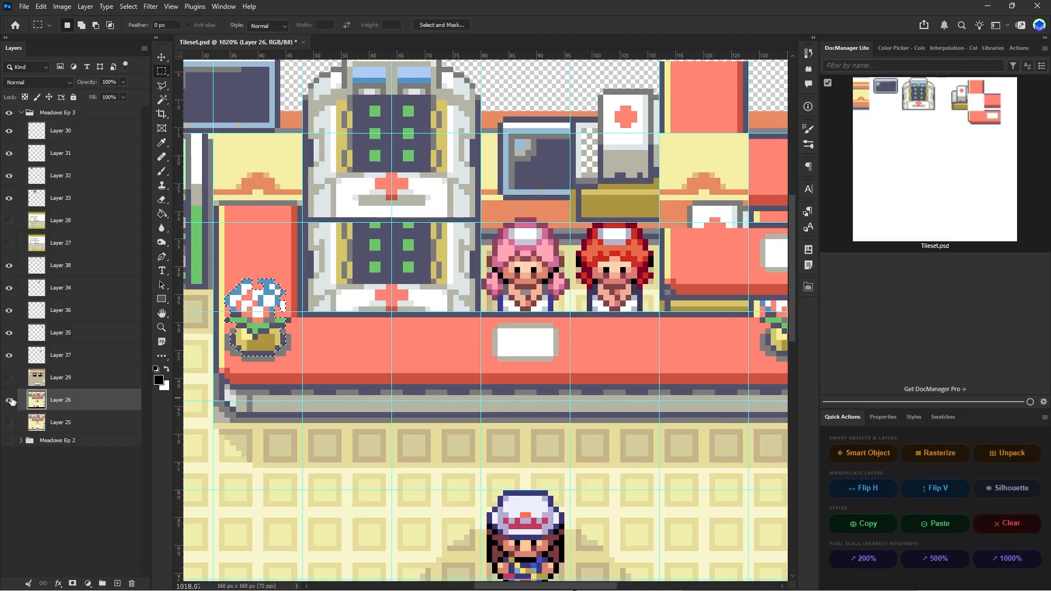
{"action": "left_click", "coordinate": [61, 377]}
{"action": "left_click", "coordinate": [6, 404]}
{"action": "key", "text": "ctrl+j"}
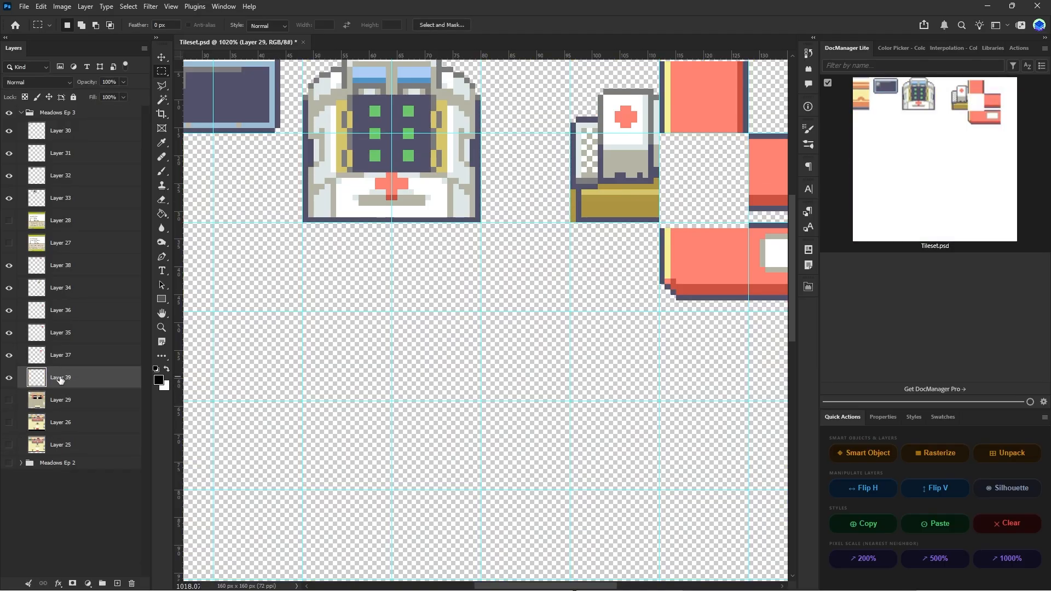
- Move the pasted flower pot into the empty grid cell below the healing device, beside the lower red counter piece
{"action": "scroll", "coordinate": [418, 256], "scroll_direction": "down", "scroll_amount": 2, "text": "alt"}
{"action": "key", "text": "v"}
{"action": "scroll", "coordinate": [338, 303], "scroll_direction": "up", "scroll_amount": 2}
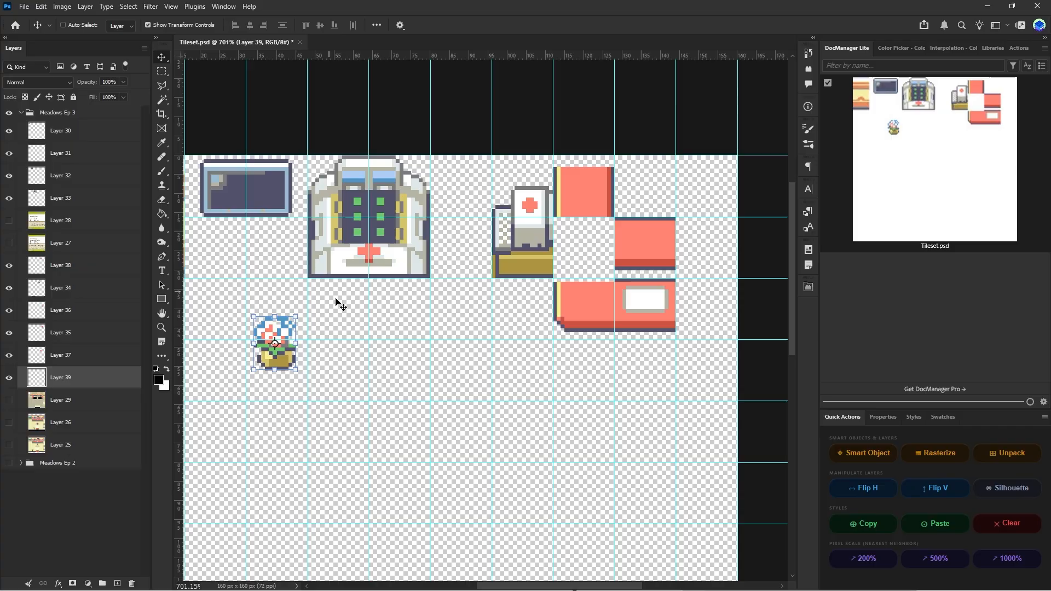
{"action": "left_click_drag", "start_coordinate": [351, 335], "coordinate": [588, 297]}
{"action": "scroll", "coordinate": [459, 318], "scroll_direction": "right", "scroll_amount": 1, "text": "ctrl"}
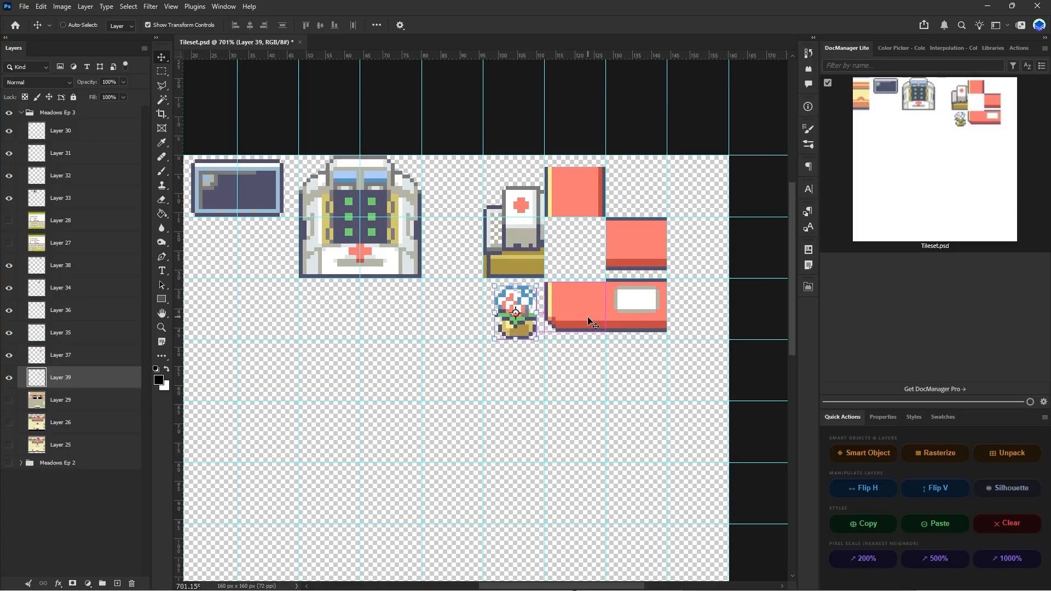
{"action": "scroll", "coordinate": [438, 398], "scroll_direction": "down", "scroll_amount": 2, "text": "alt"}
{"action": "scroll", "coordinate": [430, 396], "scroll_direction": "up", "scroll_amount": 3, "text": "ctrl"}
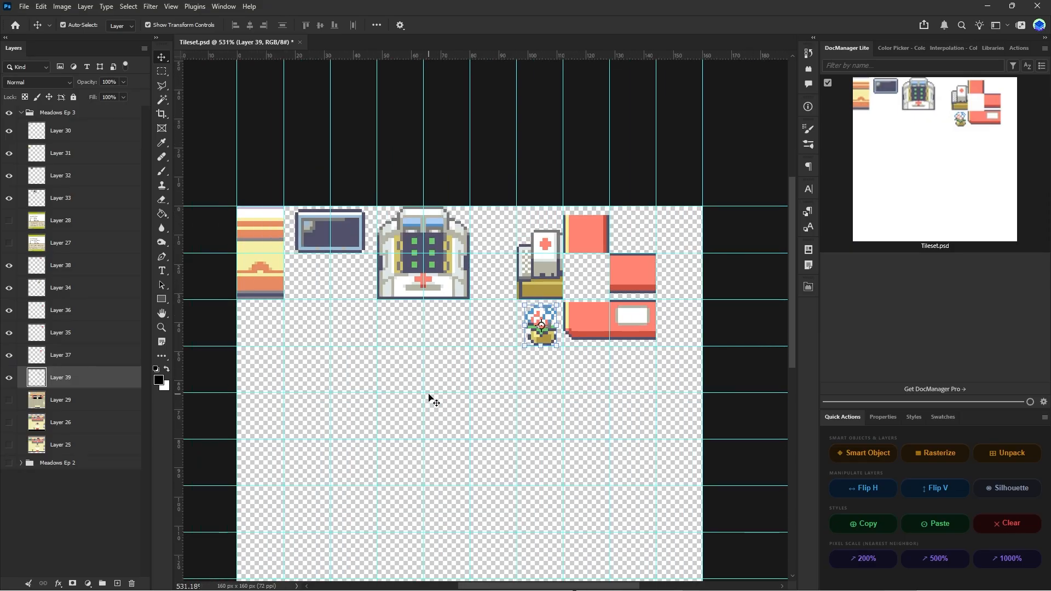
- Show and select Layer 26 to work on the Pokémon Center scene again
{"action": "scroll", "coordinate": [378, 415], "scroll_direction": "down", "scroll_amount": 2}
{"action": "left_click", "coordinate": [61, 422]}
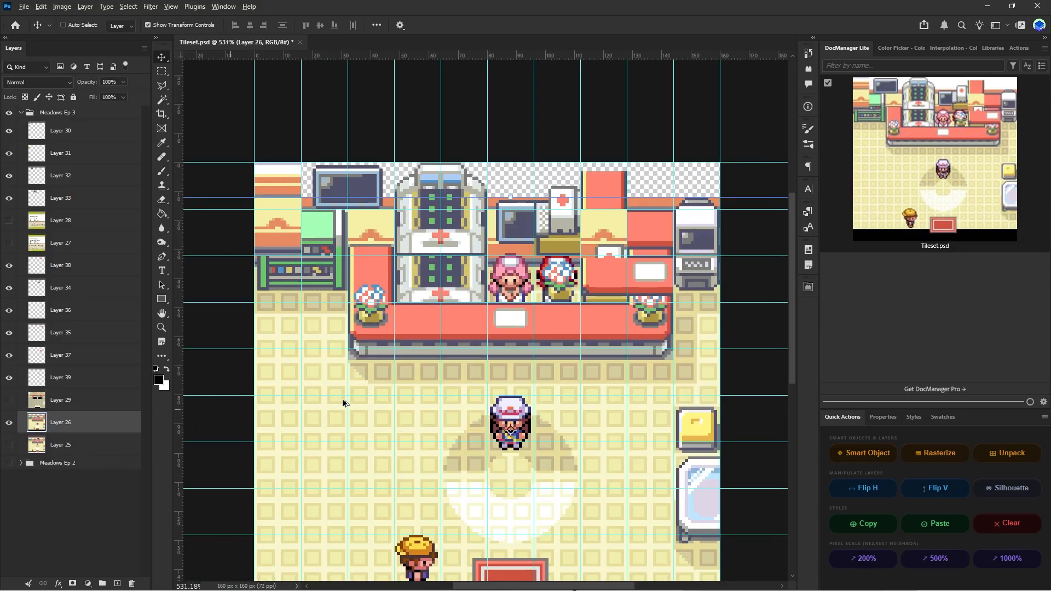
{"action": "scroll", "coordinate": [399, 392], "scroll_direction": "down", "scroll_amount": 1, "text": "alt"}
{"action": "scroll", "coordinate": [402, 392], "scroll_direction": "down", "scroll_amount": 3, "text": "ctrl"}
{"action": "scroll", "coordinate": [411, 388], "scroll_direction": "down", "scroll_amount": 1}
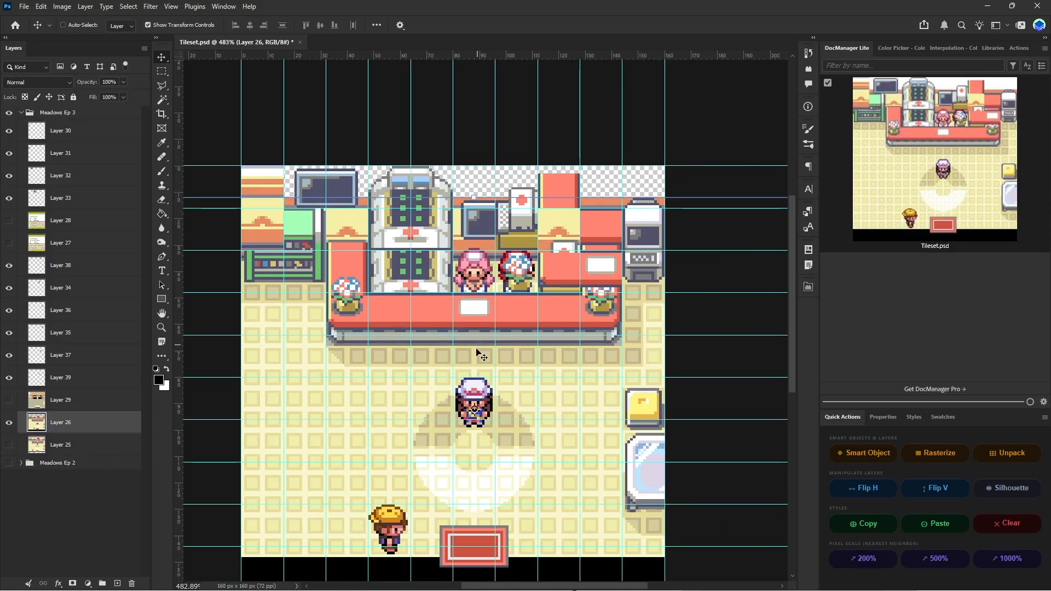
- Shift the Layer 26 scene right and down until its floor tiles line up with the guide grid
{"action": "left_click_drag", "start_coordinate": [505, 348], "coordinate": [502, 426]}
{"action": "key", "text": "ctrl+z"}
{"action": "scroll", "coordinate": [482, 413], "scroll_direction": "down", "scroll_amount": 2}
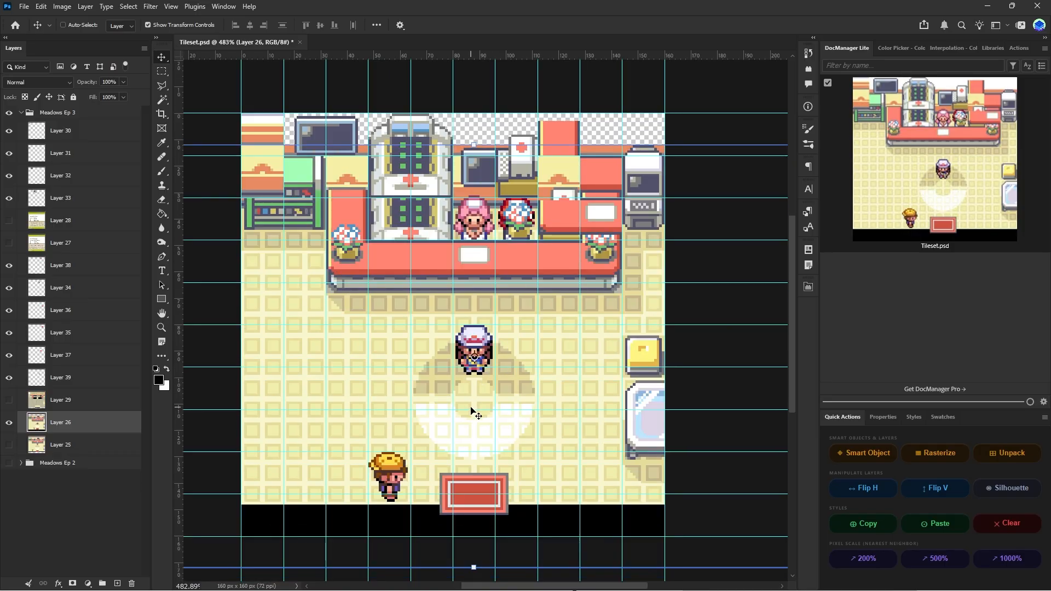
{"action": "scroll", "coordinate": [489, 390], "scroll_direction": "down", "scroll_amount": 2, "text": "alt"}
{"action": "mouse_move", "coordinate": [508, 348]}
{"action": "left_mouse_down"}
{"action": "mouse_move", "coordinate": [507, 393]}
{"action": "mouse_move", "coordinate": [471, 426]}
{"action": "mouse_move", "coordinate": [522, 392]}
{"action": "mouse_move", "coordinate": [530, 356]}
{"action": "mouse_move", "coordinate": [519, 365]}
{"action": "left_mouse_up"}
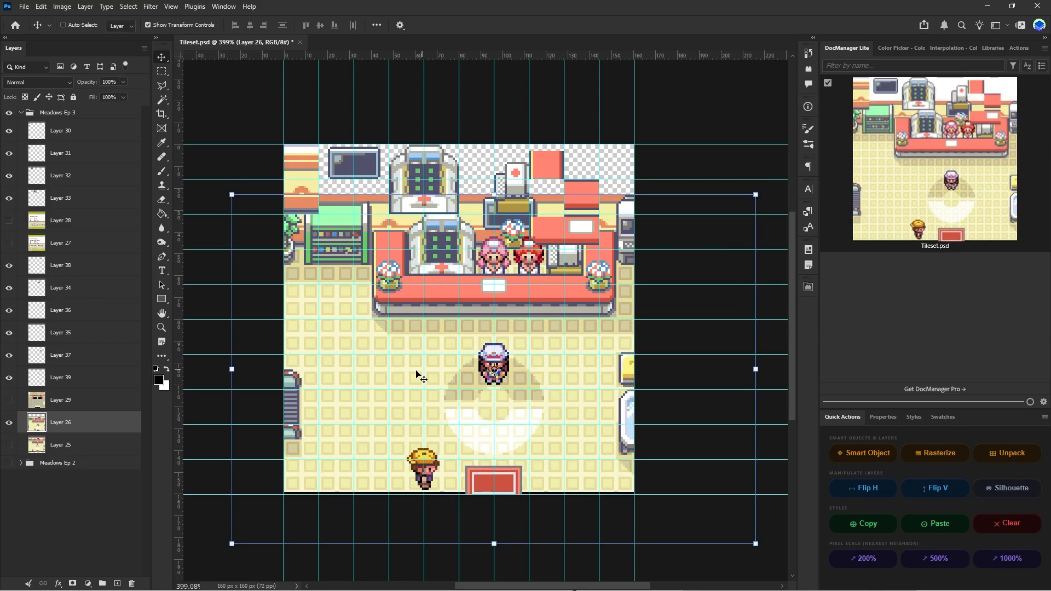
{"action": "scroll", "coordinate": [420, 378], "scroll_direction": "up", "scroll_amount": 8, "text": "alt"}
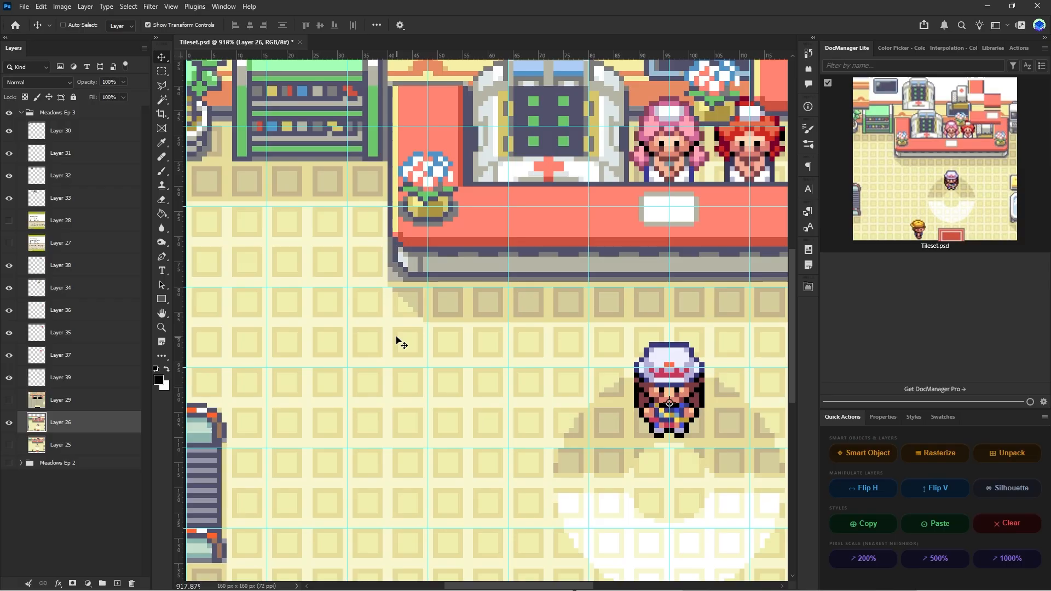
{"action": "scroll", "coordinate": [397, 340], "scroll_direction": "down", "scroll_amount": 4, "text": "alt"}
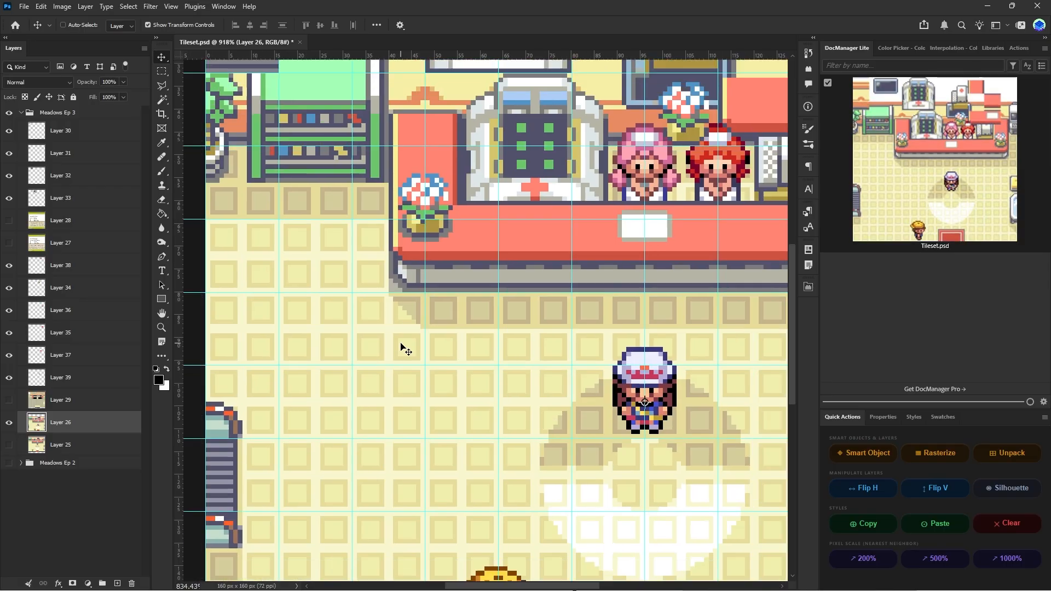
{"action": "scroll", "coordinate": [347, 328], "scroll_direction": "down", "scroll_amount": 1, "text": "alt"}
{"action": "scroll", "coordinate": [351, 331], "scroll_direction": "up", "scroll_amount": 3, "text": "alt"}
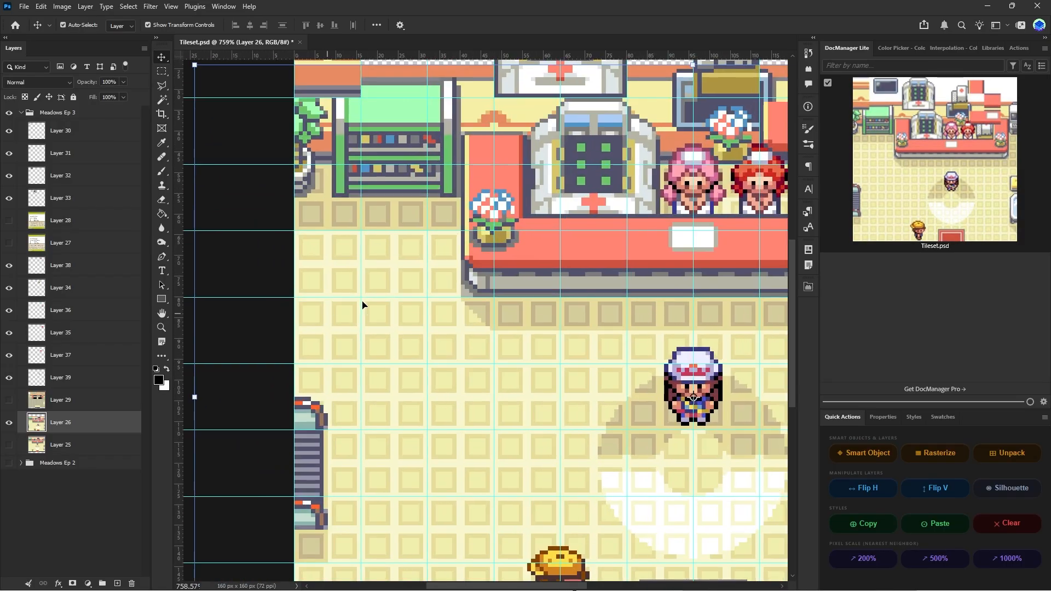
- Select one grid cell of plain floor, two by two squares, below and to the left of the counter on Layer 26
{"action": "left_click", "coordinate": [162, 72]}
{"action": "scroll", "coordinate": [352, 288], "scroll_direction": "up", "scroll_amount": 2, "text": "alt"}
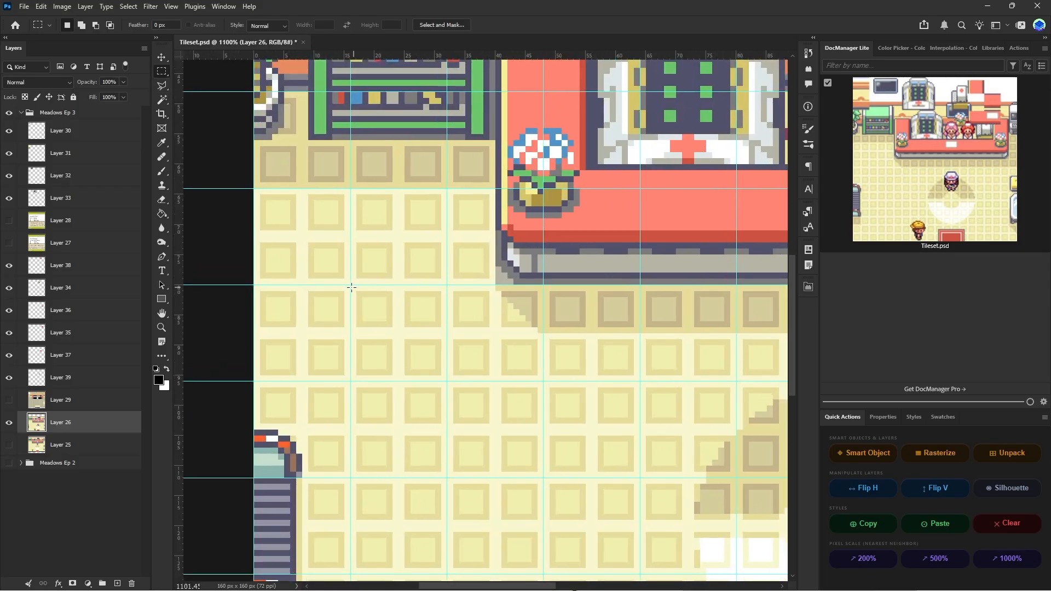
{"action": "left_click_drag", "start_coordinate": [353, 286], "coordinate": [447, 381]}
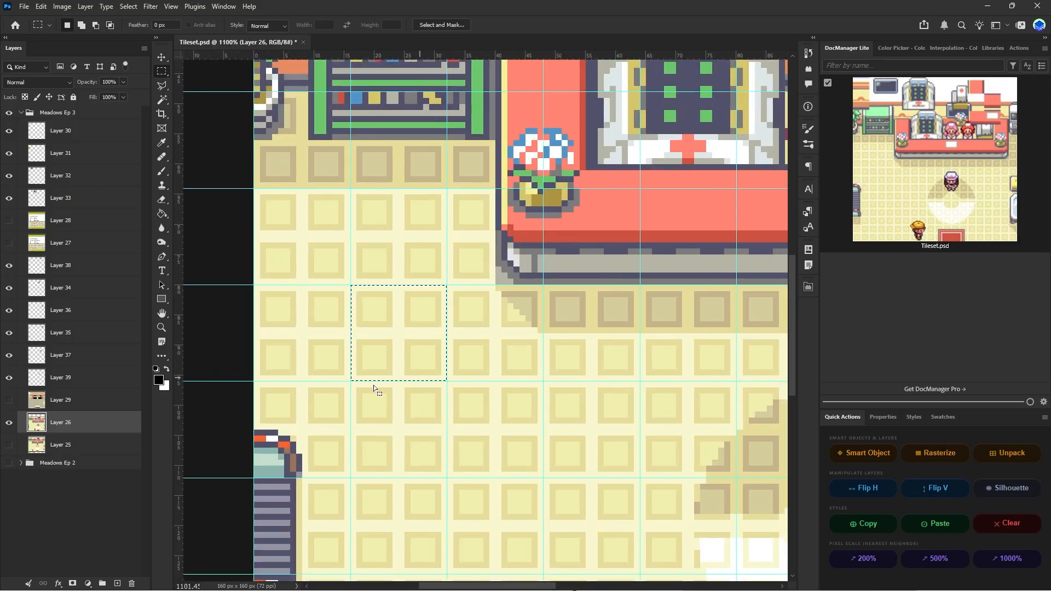
- Copy the selected floor tile, hide Layer 26 and paste the tile on a new layer above Layer 29
{"action": "left_click", "coordinate": [10, 422]}
{"action": "left_click", "coordinate": [57, 400]}
{"action": "key", "text": "ctrl+v"}
{"action": "scroll", "coordinate": [386, 311], "scroll_direction": "down", "scroll_amount": 4, "text": "alt"}
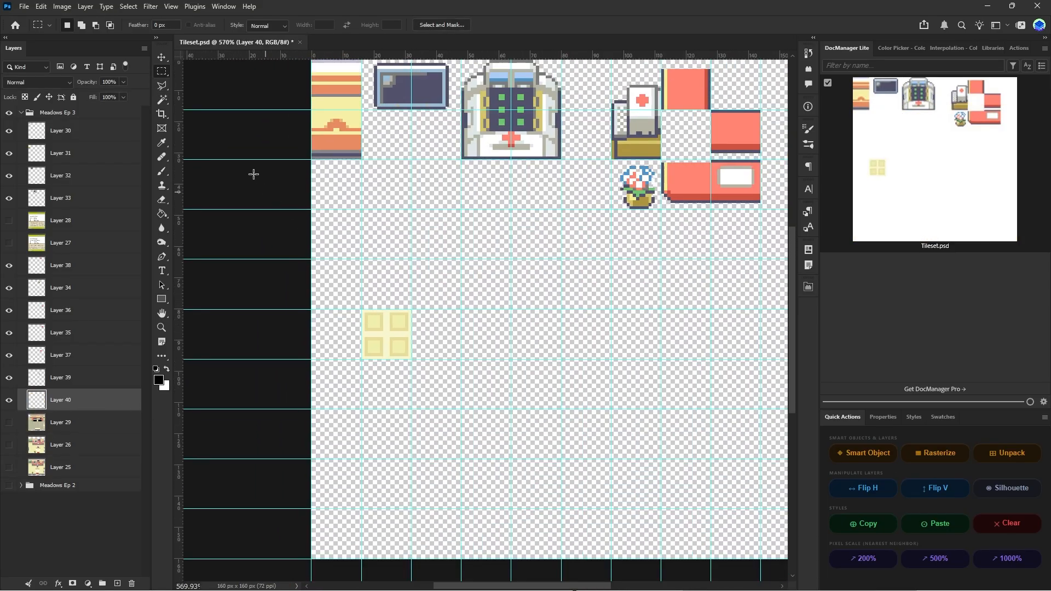
- Move the floor tile into the first-column grid cell directly below the wall tile
{"action": "scroll", "coordinate": [254, 174], "scroll_direction": "up", "scroll_amount": 2}
{"action": "key", "text": "v"}
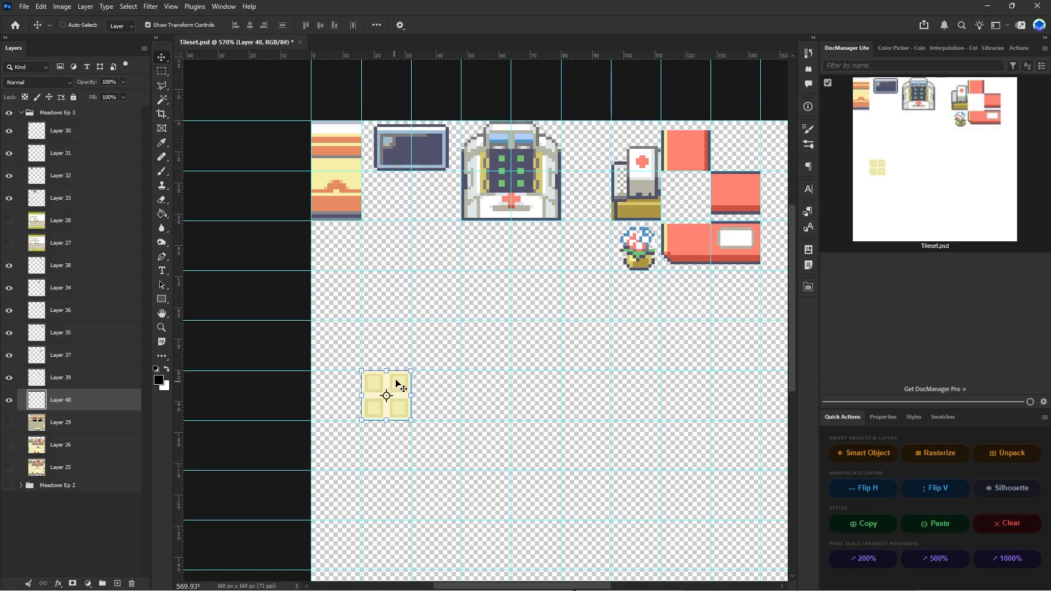
{"action": "left_click_drag", "start_coordinate": [397, 381], "coordinate": [344, 235]}
{"action": "scroll", "coordinate": [342, 234], "scroll_direction": "up", "scroll_amount": 3, "text": "alt"}
{"action": "scroll", "coordinate": [347, 245], "scroll_direction": "down", "scroll_amount": 5, "text": "alt"}
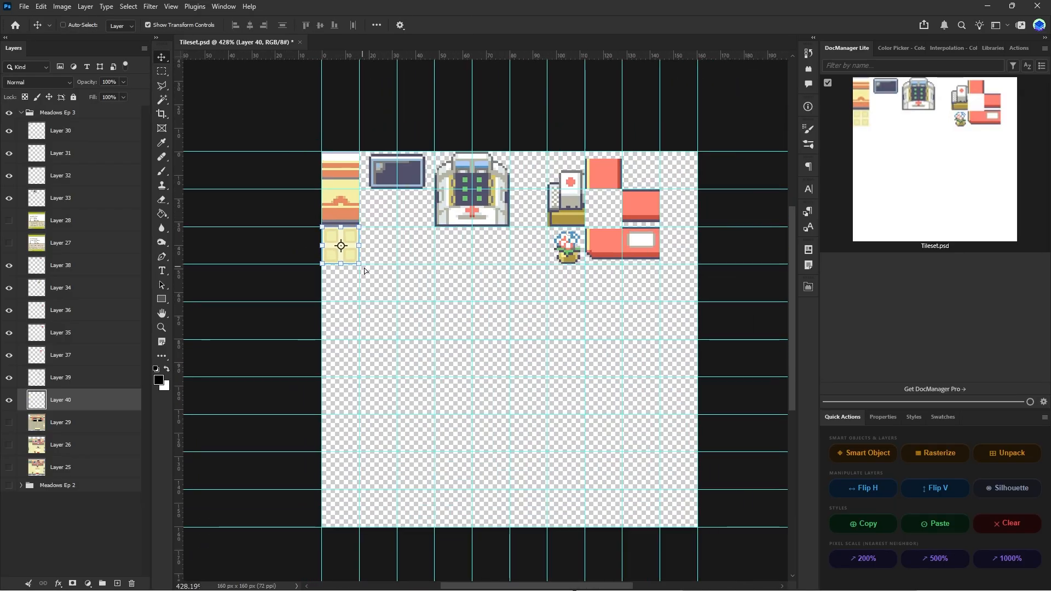
- Show Layer 26 and move its room screenshot right and down so the plant and bookshelf lie below the placed tiles
{"action": "scroll", "coordinate": [365, 271], "scroll_direction": "right", "scroll_amount": 2}
{"action": "scroll", "coordinate": [369, 279], "scroll_direction": "up", "scroll_amount": 2, "text": "alt"}
{"action": "scroll", "coordinate": [368, 279], "scroll_direction": "right", "scroll_amount": 1}
{"action": "left_click", "coordinate": [9, 441]}
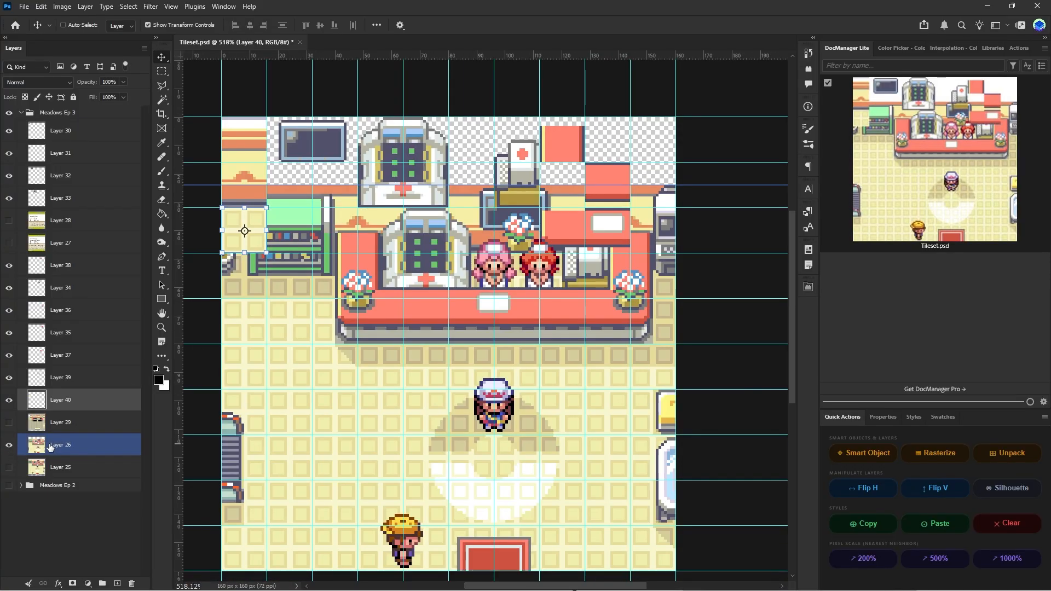
{"action": "left_click", "coordinate": [237, 228], "text": "ctrl"}
{"action": "scroll", "coordinate": [356, 410], "scroll_direction": "down", "scroll_amount": 2, "text": "alt"}
{"action": "scroll", "coordinate": [353, 401], "scroll_direction": "down", "scroll_amount": 1}
{"action": "scroll", "coordinate": [386, 427], "scroll_direction": "down", "scroll_amount": 1}
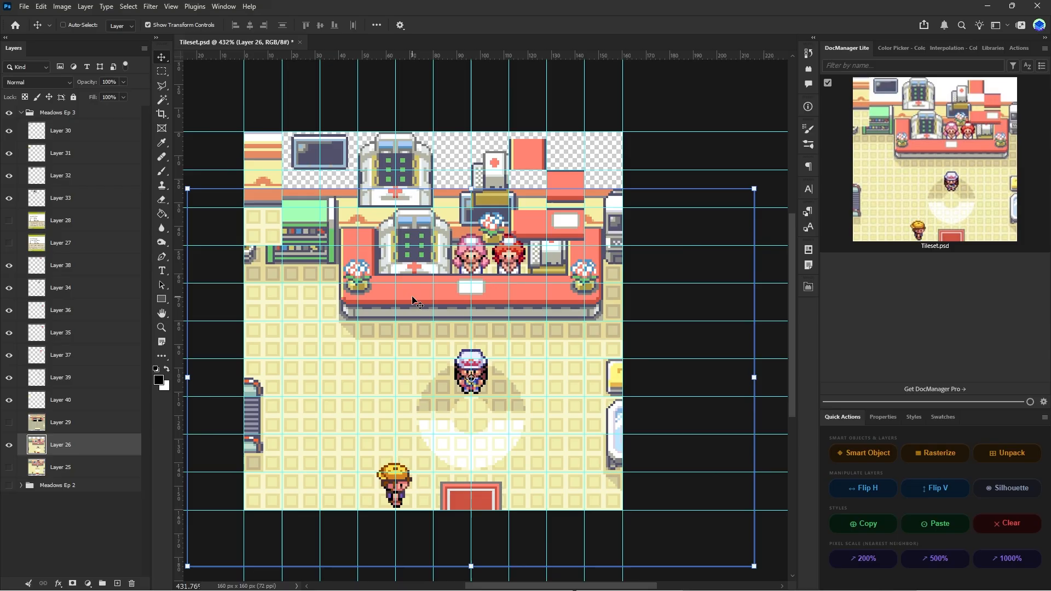
{"action": "scroll", "coordinate": [419, 297], "scroll_direction": "right", "scroll_amount": 1, "text": "ctrl"}
{"action": "scroll", "coordinate": [410, 282], "scroll_direction": "right", "scroll_amount": 1, "text": "ctrl"}
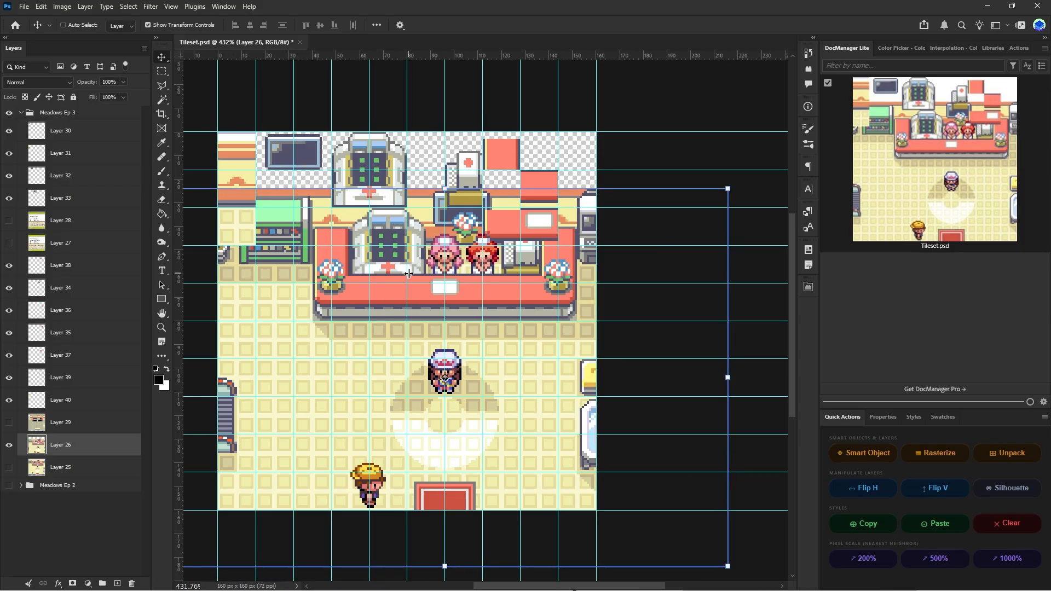
{"action": "left_click_drag", "start_coordinate": [361, 264], "coordinate": [403, 324]}
{"action": "scroll", "coordinate": [296, 316], "scroll_direction": "up", "scroll_amount": 2, "text": "alt"}
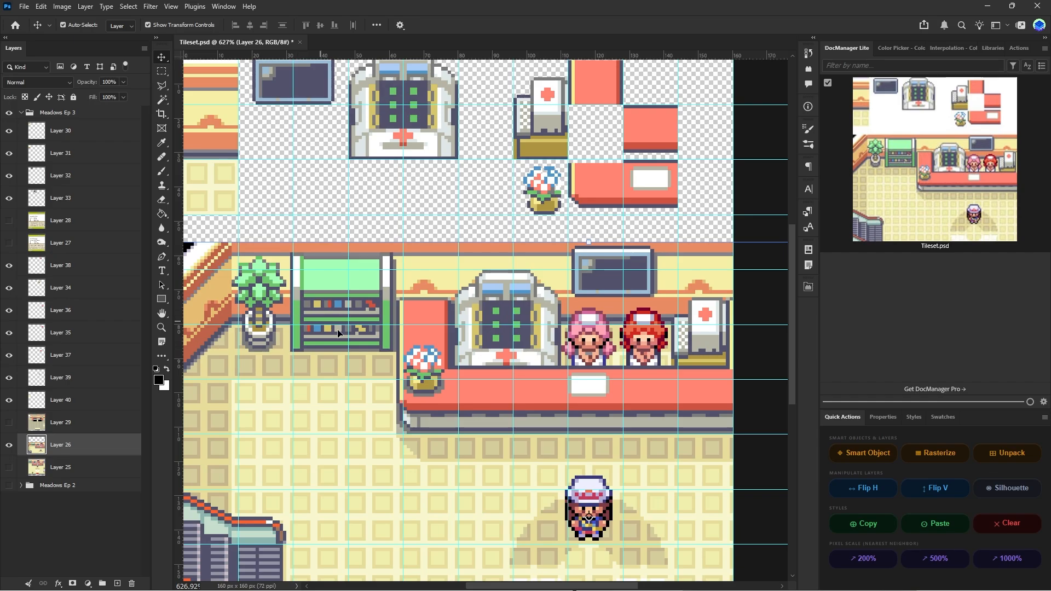
- Shift Layer 26 down and nudge it right until the green bookshelf's right edge lines up with a vertical guide
{"action": "scroll", "coordinate": [339, 334], "scroll_direction": "left", "scroll_amount": 2, "text": "ctrl"}
{"action": "left_click", "coordinate": [161, 71]}
{"action": "scroll", "coordinate": [397, 279], "scroll_direction": "up", "scroll_amount": 3, "text": "alt"}
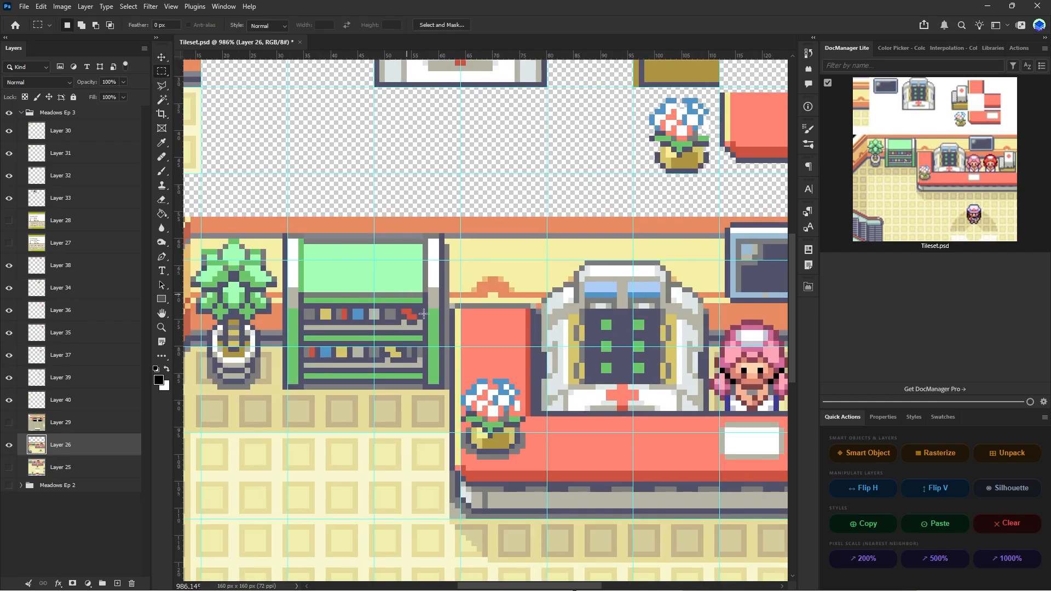
{"action": "scroll", "coordinate": [402, 392], "scroll_direction": "left", "scroll_amount": 1, "text": "ctrl"}
{"action": "scroll", "coordinate": [403, 391], "scroll_direction": "down", "scroll_amount": 2, "text": "alt"}
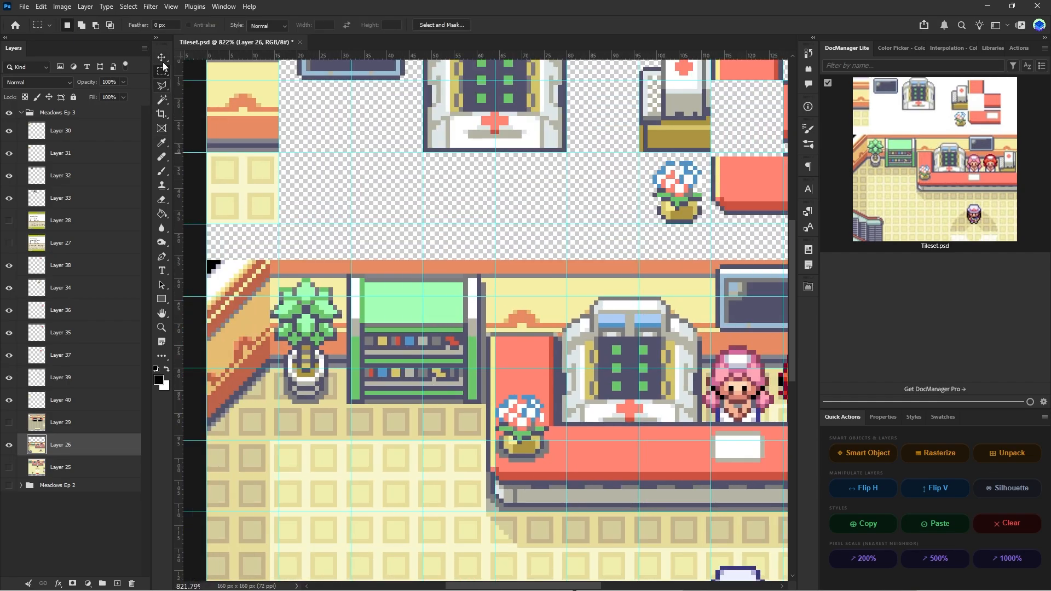
{"action": "key", "text": "v"}
{"action": "left_click_drag", "start_coordinate": [371, 326], "coordinate": [376, 348]}
{"action": "key", "text": "Right"}
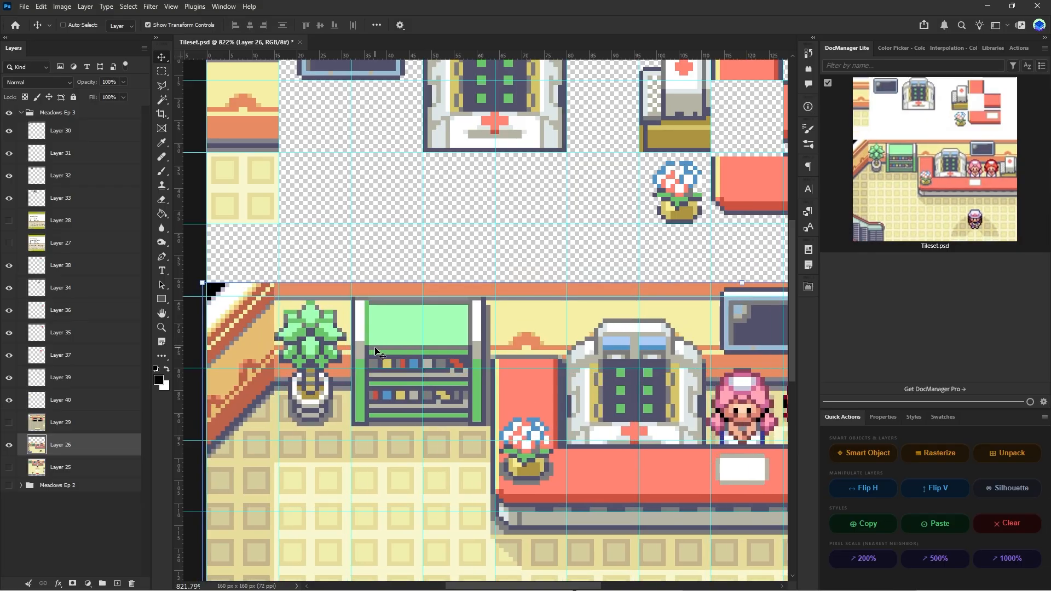
{"action": "key", "text": "Right"}
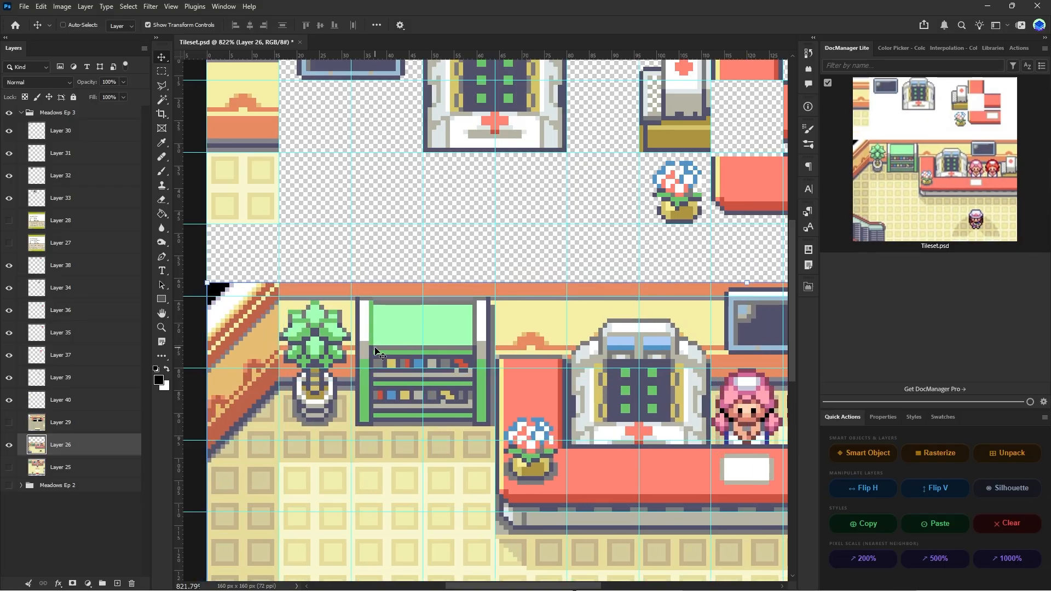
{"action": "key", "text": "Right"}
{"action": "key", "text": "Down"}
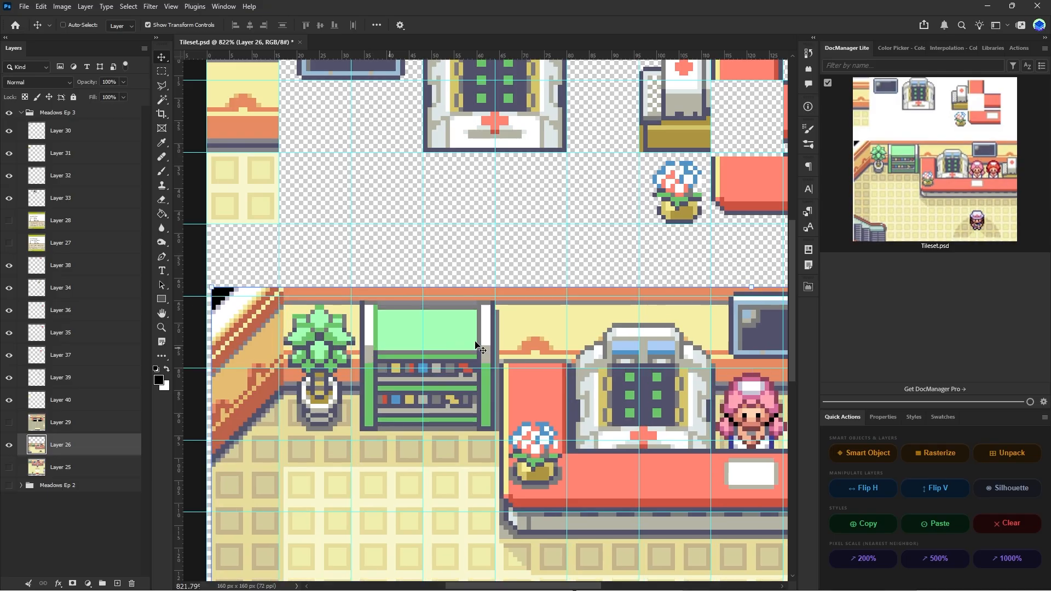
- Select the whole green bookshelf beside the potted plant on Layer 26 with a rectangular marquee
{"action": "scroll", "coordinate": [475, 345], "scroll_direction": "down", "scroll_amount": 2}
{"action": "scroll", "coordinate": [432, 314], "scroll_direction": "up", "scroll_amount": 5, "text": "alt"}
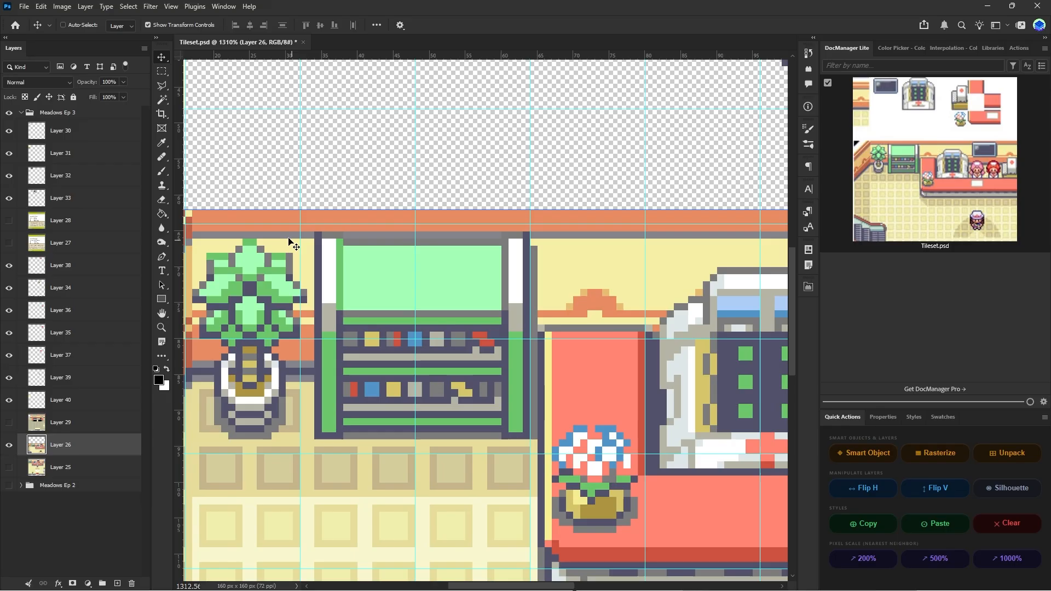
{"action": "key", "text": "m"}
{"action": "scroll", "coordinate": [324, 239], "scroll_direction": "up", "scroll_amount": 2, "text": "alt"}
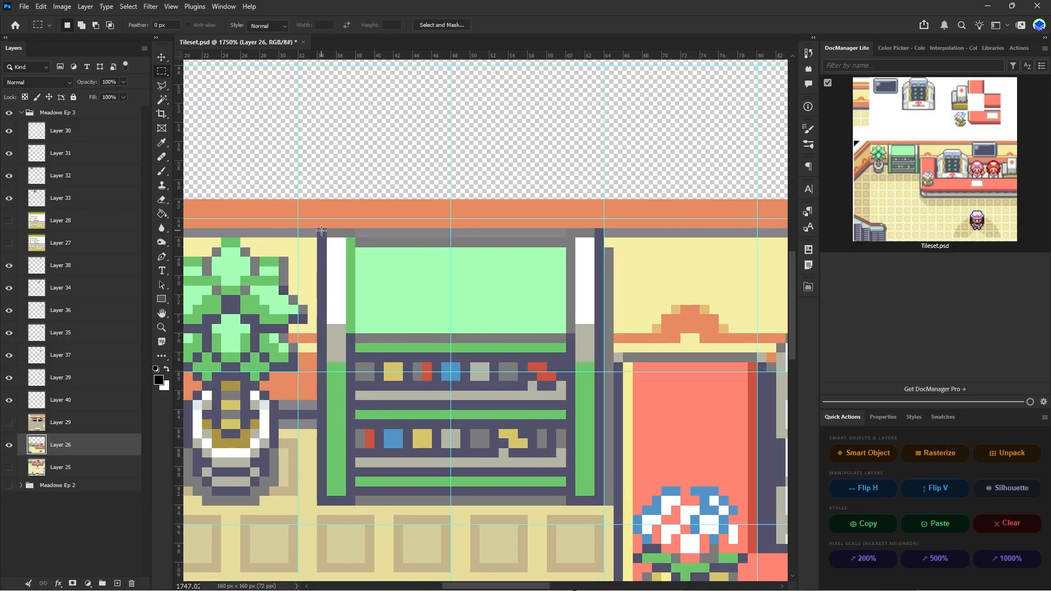
{"action": "left_click_drag", "start_coordinate": [322, 230], "coordinate": [605, 505]}
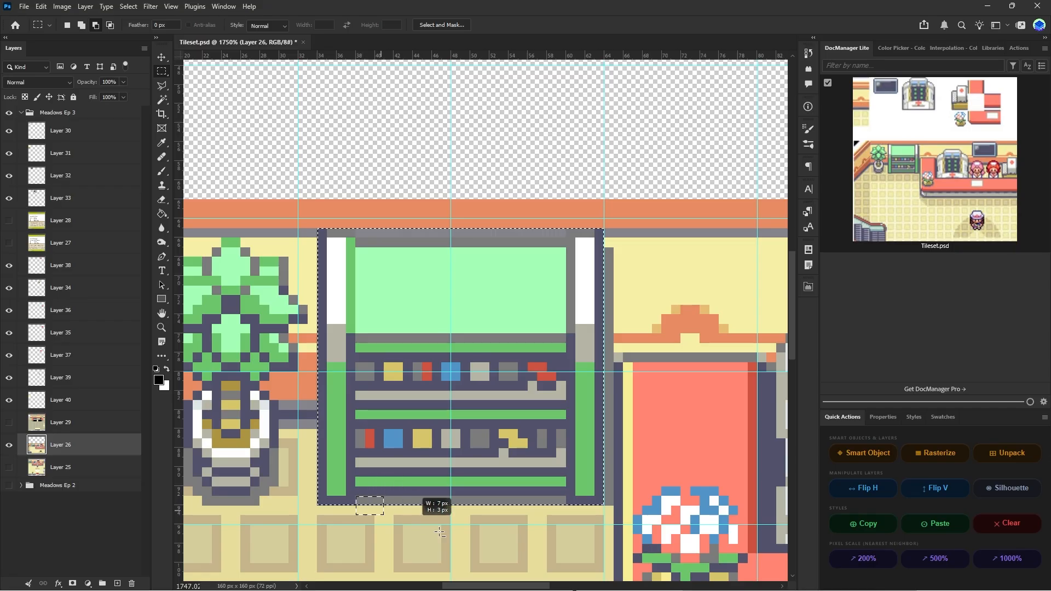
- Subtract the thin strips between the side posts along the bookshelf's bottom and top edges from the selection
{"action": "left_click_drag", "start_coordinate": [440, 533], "coordinate": [567, 523], "text": "alt"}
{"action": "scroll", "coordinate": [548, 415], "scroll_direction": "down", "scroll_amount": 3, "text": "alt"}
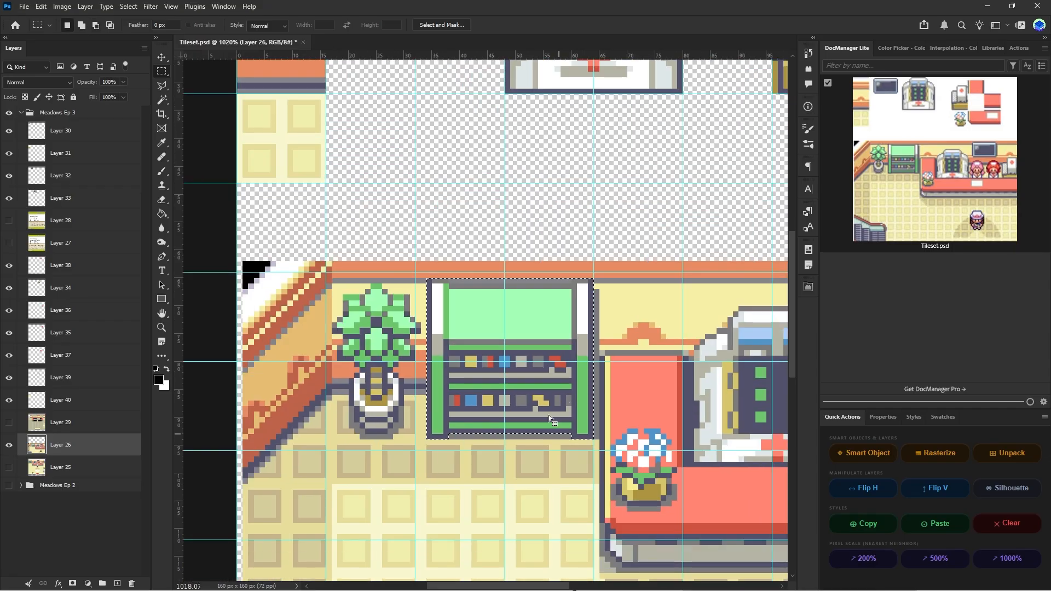
{"action": "scroll", "coordinate": [548, 415], "scroll_direction": "down", "scroll_amount": 2}
{"action": "scroll", "coordinate": [530, 373], "scroll_direction": "up", "scroll_amount": 3, "text": "alt"}
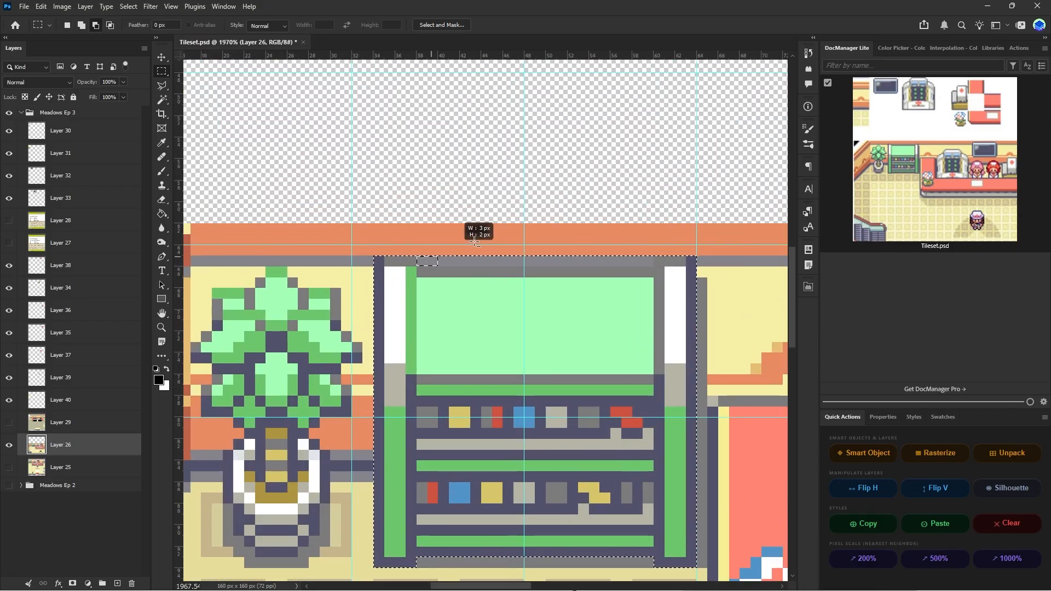
{"action": "left_click_drag", "start_coordinate": [475, 243], "coordinate": [663, 251], "text": "alt"}
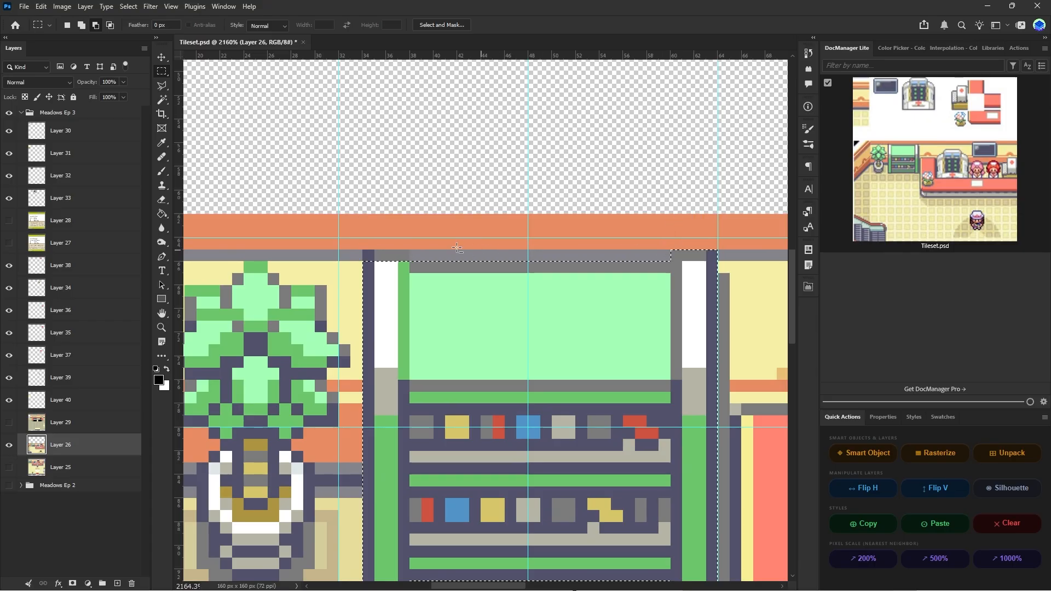
{"action": "left_click_drag", "start_coordinate": [464, 245], "coordinate": [671, 196], "text": "alt"}
- Copy the selected bookshelf to its own new layer and hide Layer 26
{"action": "scroll", "coordinate": [583, 329], "scroll_direction": "down", "scroll_amount": 2, "text": "alt"}
{"action": "scroll", "coordinate": [583, 329], "scroll_direction": "down", "scroll_amount": 1, "text": "alt"}
{"action": "right_click", "coordinate": [523, 317]}
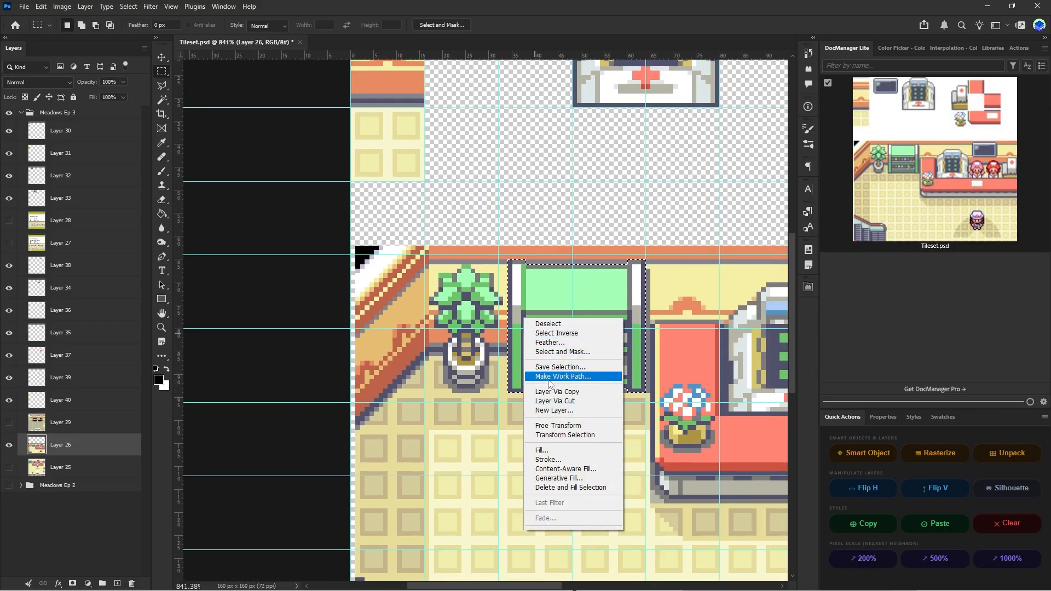
{"action": "left_click", "coordinate": [539, 371]}
{"action": "left_click", "coordinate": [9, 467]}
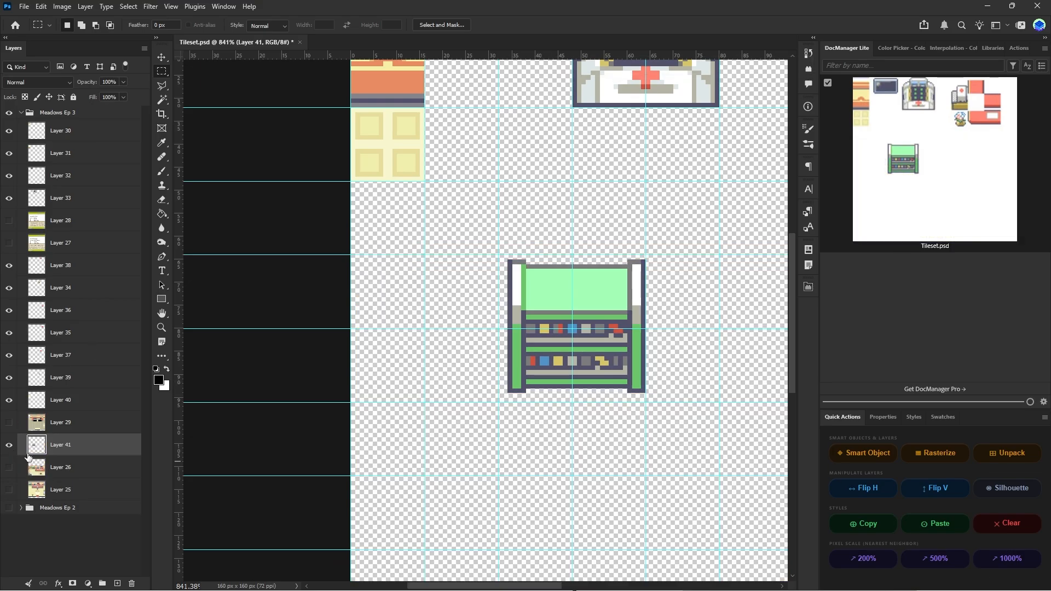
- Move the bookshelf up into the third and fourth grid columns, directly below the second tile row, and save the file
{"action": "scroll", "coordinate": [322, 263], "scroll_direction": "down", "scroll_amount": 1, "text": "alt"}
{"action": "left_click", "coordinate": [162, 55]}
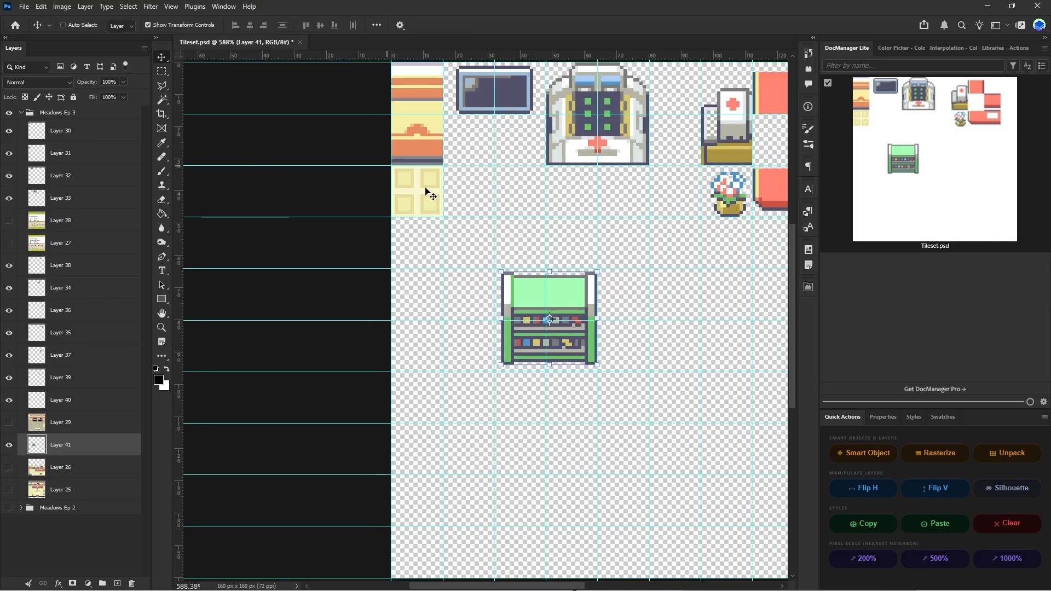
{"action": "scroll", "coordinate": [572, 375], "scroll_direction": "up", "scroll_amount": 3}
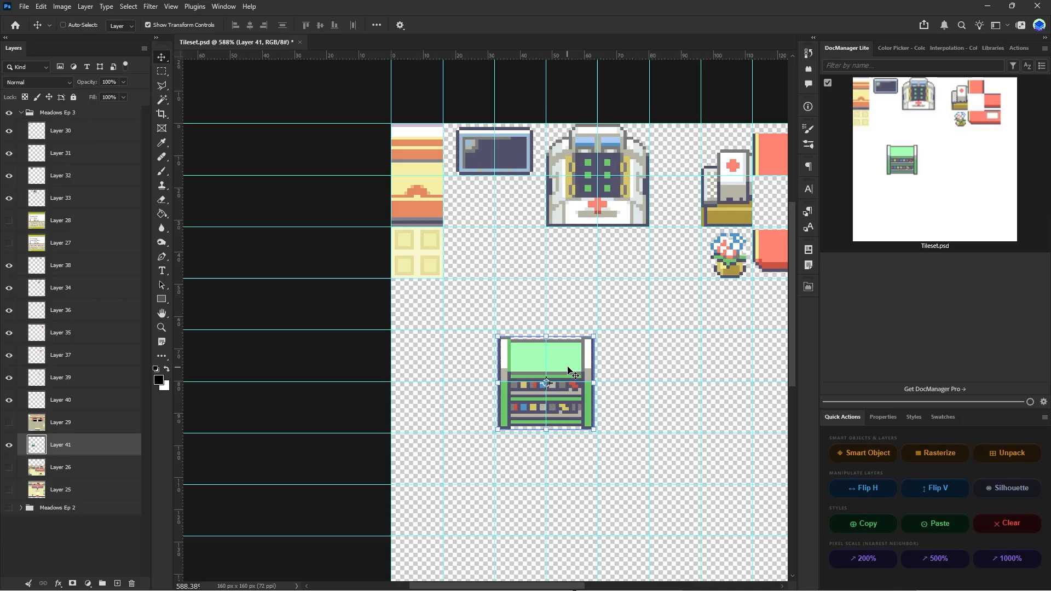
{"action": "scroll", "coordinate": [572, 375], "scroll_direction": "right", "scroll_amount": 1, "text": "shift"}
{"action": "left_click_drag", "start_coordinate": [540, 363], "coordinate": [540, 265]}
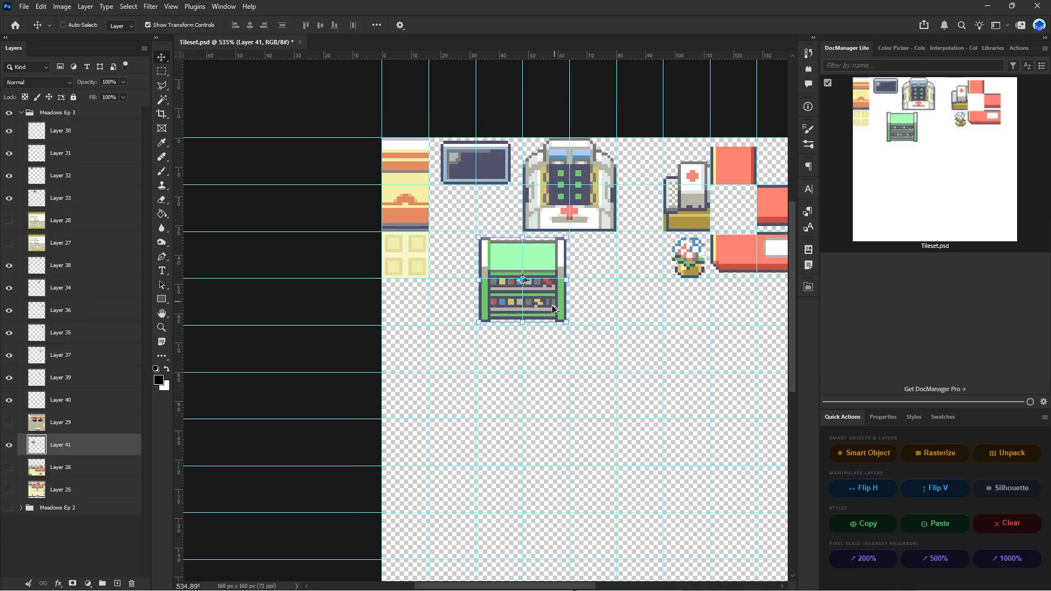
{"action": "scroll", "coordinate": [553, 306], "scroll_direction": "down", "scroll_amount": 3, "text": "alt"}
{"action": "scroll", "coordinate": [556, 312], "scroll_direction": "up", "scroll_amount": 1, "text": "alt"}
{"action": "scroll", "coordinate": [481, 324], "scroll_direction": "down", "scroll_amount": 1}
{"action": "scroll", "coordinate": [486, 325], "scroll_direction": "right", "scroll_amount": 1, "text": "shift"}
{"action": "key", "text": "ctrl+s"}
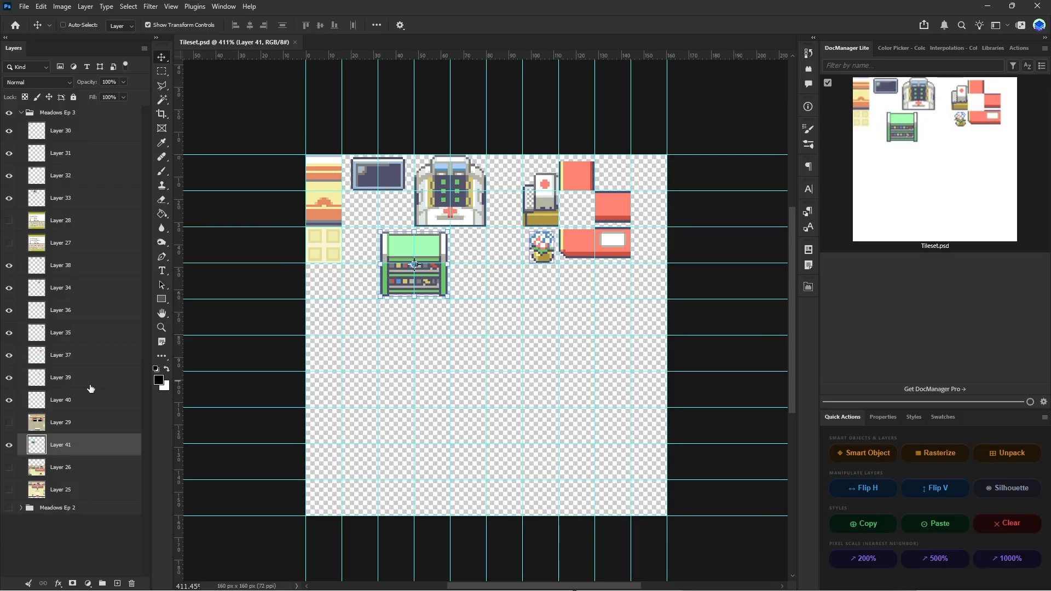
- Move Layer 29 below Layer 41 in the stack and make Layer 26 visible and active
{"action": "left_click_drag", "start_coordinate": [17, 422], "coordinate": [17, 459]}
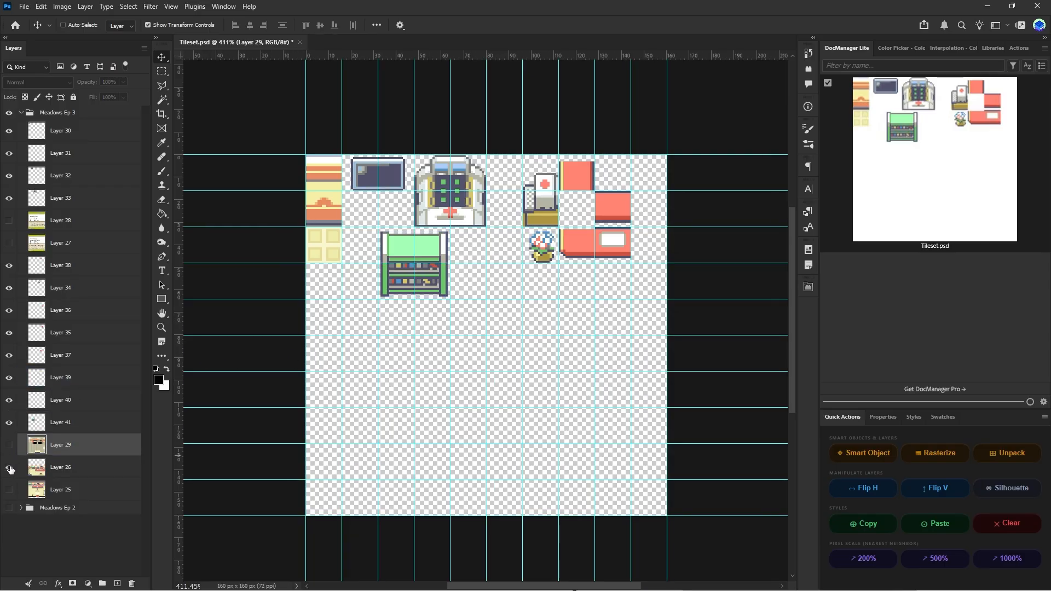
{"action": "left_click", "coordinate": [9, 467]}
{"action": "left_click", "coordinate": [54, 467]}
- Shift Layer 26 left until the grey vending machine and wall map lie on the canvas
{"action": "scroll", "coordinate": [493, 340], "scroll_direction": "right", "scroll_amount": 1, "text": "shift"}
{"action": "scroll", "coordinate": [523, 351], "scroll_direction": "down", "scroll_amount": 1}
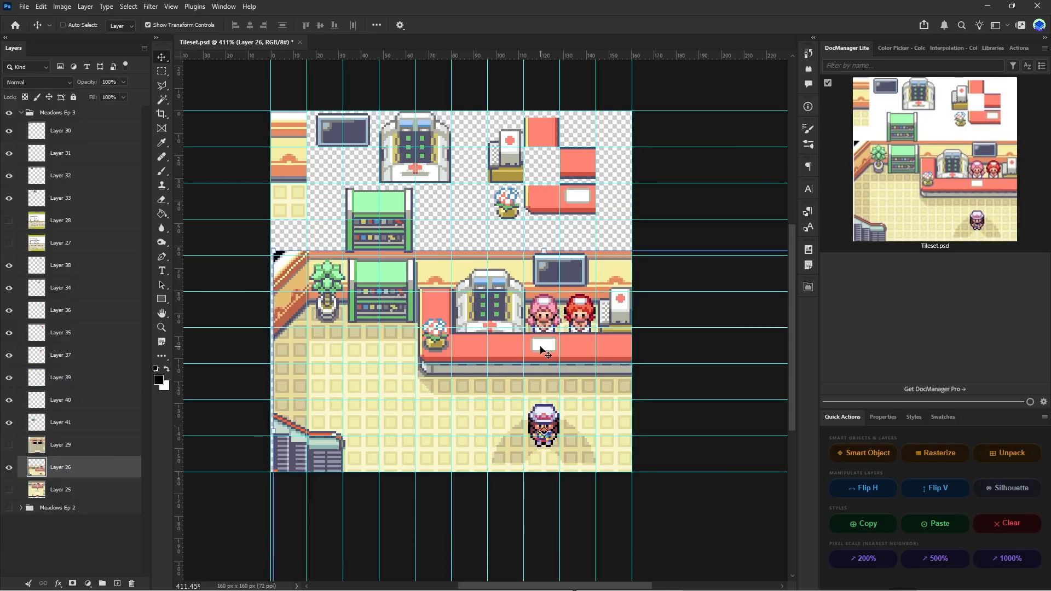
{"action": "left_click_drag", "start_coordinate": [544, 352], "coordinate": [350, 342]}
- Select the grey vending machine on Layer 26 with combined rectangular marquees that follow its stepped outline
{"action": "left_click", "coordinate": [161, 71]}
{"action": "scroll", "coordinate": [454, 279], "scroll_direction": "up", "scroll_amount": 6, "text": "alt"}
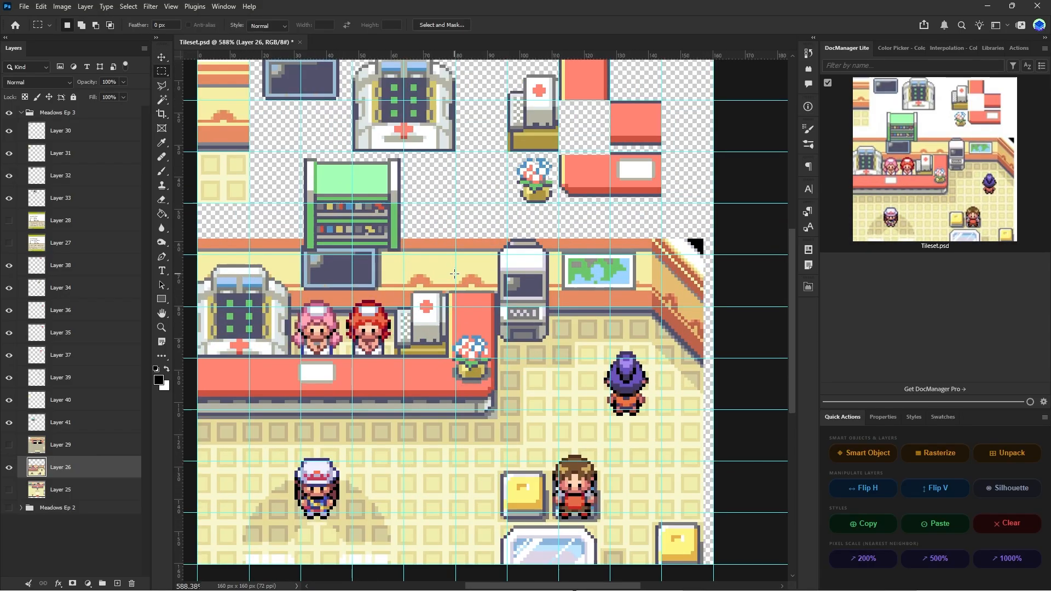
{"action": "scroll", "coordinate": [405, 246], "scroll_direction": "up", "scroll_amount": 1}
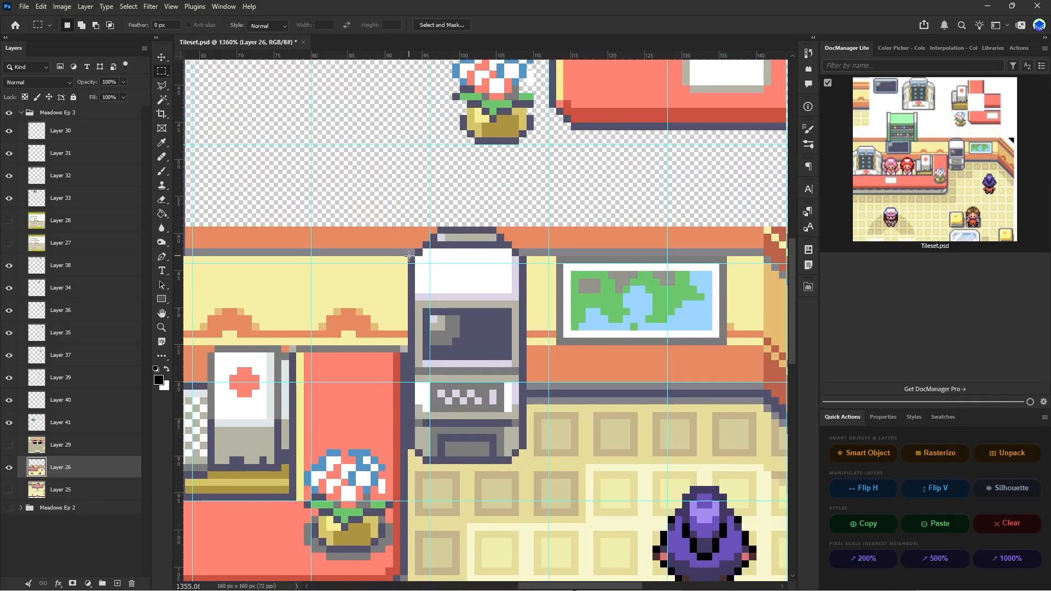
{"action": "left_click_drag", "start_coordinate": [441, 292], "coordinate": [463, 457]}
{"action": "scroll", "coordinate": [424, 450], "scroll_direction": "up", "scroll_amount": 6, "text": "alt"}
{"action": "scroll", "coordinate": [463, 456], "scroll_direction": "down", "scroll_amount": 3, "text": "alt"}
{"action": "left_click_drag", "start_coordinate": [429, 222], "coordinate": [576, 224], "text": "shift"}
{"action": "left_click_drag", "start_coordinate": [571, 198], "coordinate": [552, 214], "text": "shift"}
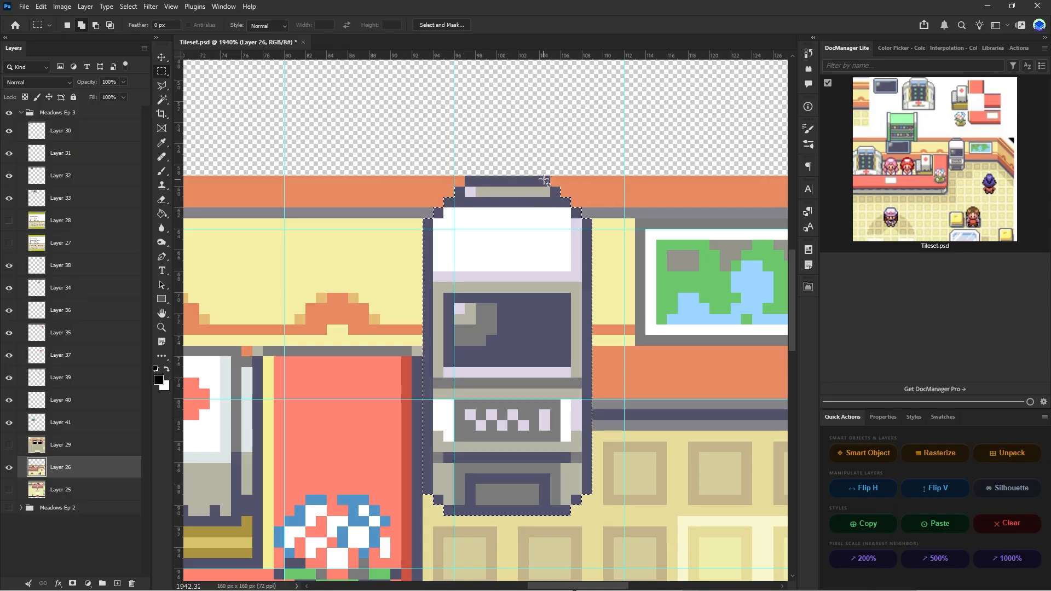
{"action": "left_click_drag", "start_coordinate": [549, 178], "coordinate": [473, 204], "text": "shift"}
- Copy the selected vending machine to its own new layer and hide Layer 26
{"action": "right_click", "coordinate": [498, 216]}
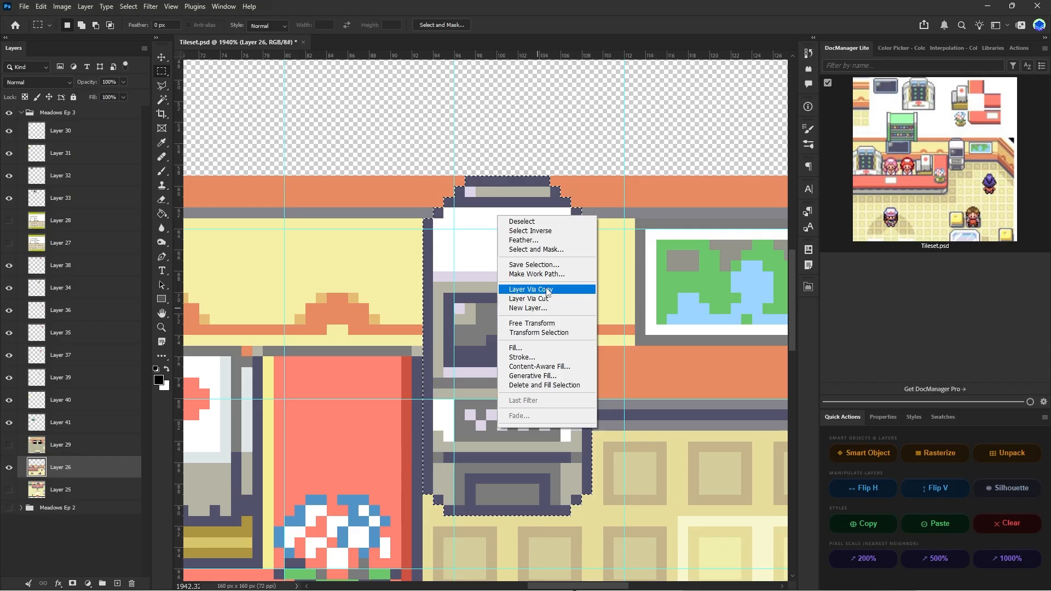
{"action": "left_click", "coordinate": [541, 309]}
{"action": "left_click", "coordinate": [9, 490]}
{"action": "scroll", "coordinate": [281, 221], "scroll_direction": "down", "scroll_amount": 4, "text": "alt"}
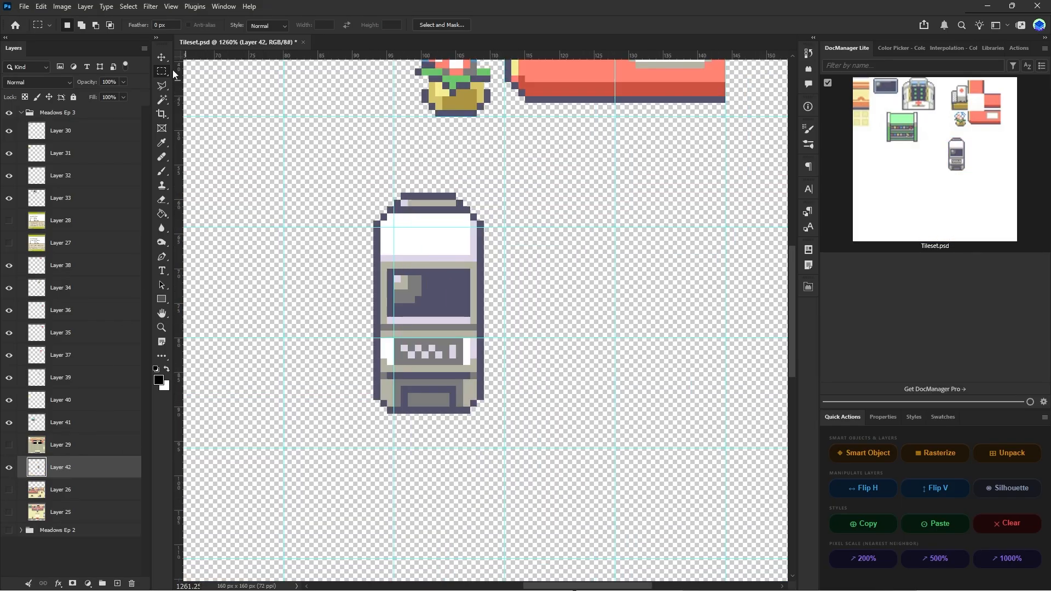
- Move the vending machine into the sixth grid column, in the third and fourth rows beside the flower pot
{"action": "key", "text": "v"}
{"action": "scroll", "coordinate": [510, 291], "scroll_direction": "down", "scroll_amount": 2, "text": "alt"}
{"action": "scroll", "coordinate": [510, 291], "scroll_direction": "up", "scroll_amount": 1}
{"action": "scroll", "coordinate": [509, 290], "scroll_direction": "up", "scroll_amount": 1}
{"action": "scroll", "coordinate": [512, 351], "scroll_direction": "up", "scroll_amount": 1, "text": "ctrl"}
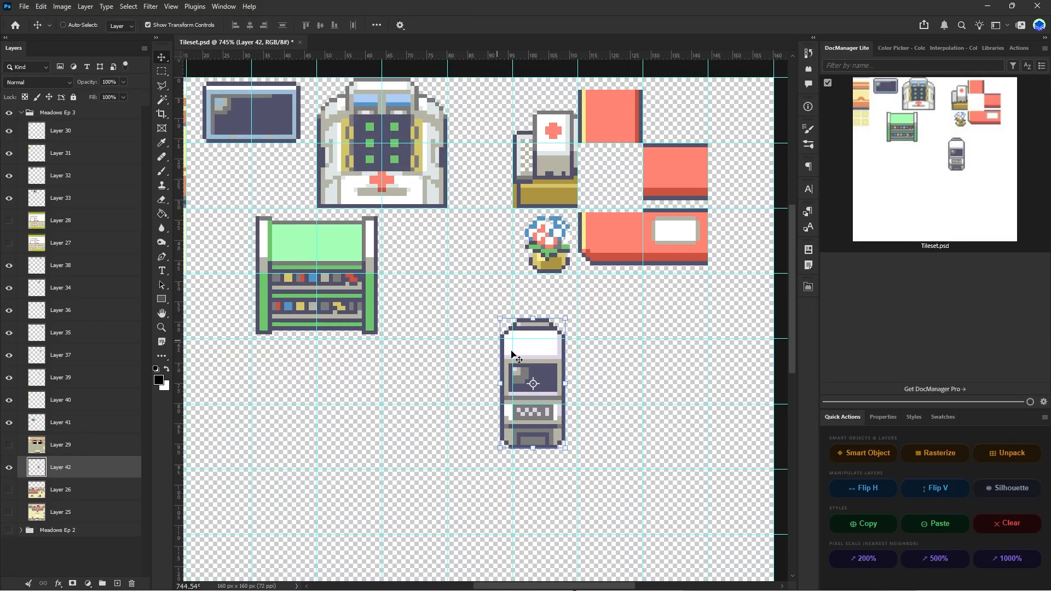
{"action": "scroll", "coordinate": [513, 352], "scroll_direction": "up", "scroll_amount": 1}
{"action": "left_click_drag", "start_coordinate": [549, 389], "coordinate": [493, 275]}
{"action": "scroll", "coordinate": [545, 297], "scroll_direction": "down", "scroll_amount": 3, "text": "alt"}
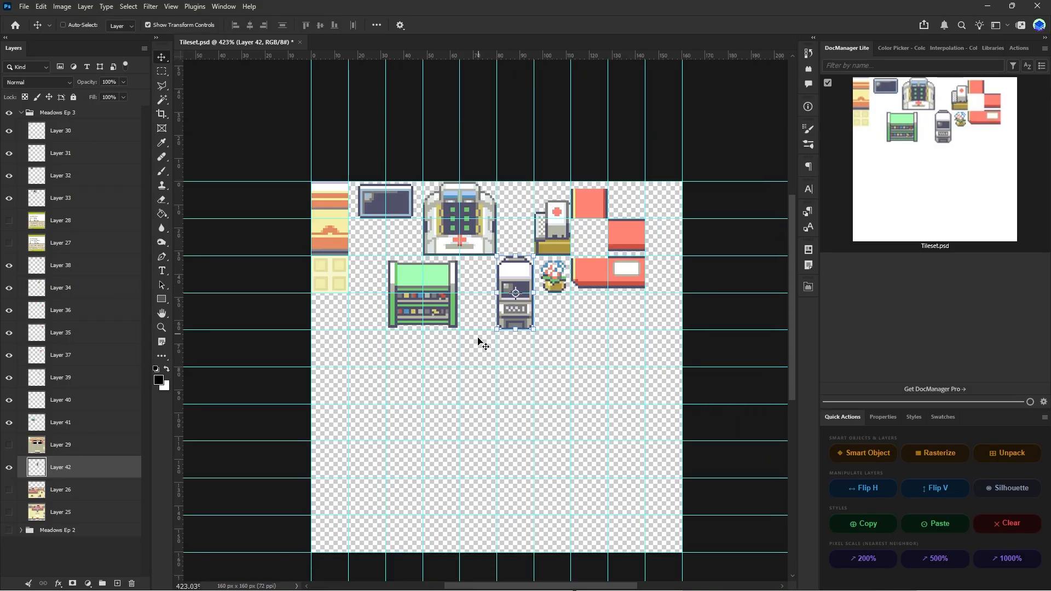
{"action": "scroll", "coordinate": [369, 321], "scroll_direction": "down", "scroll_amount": 2}
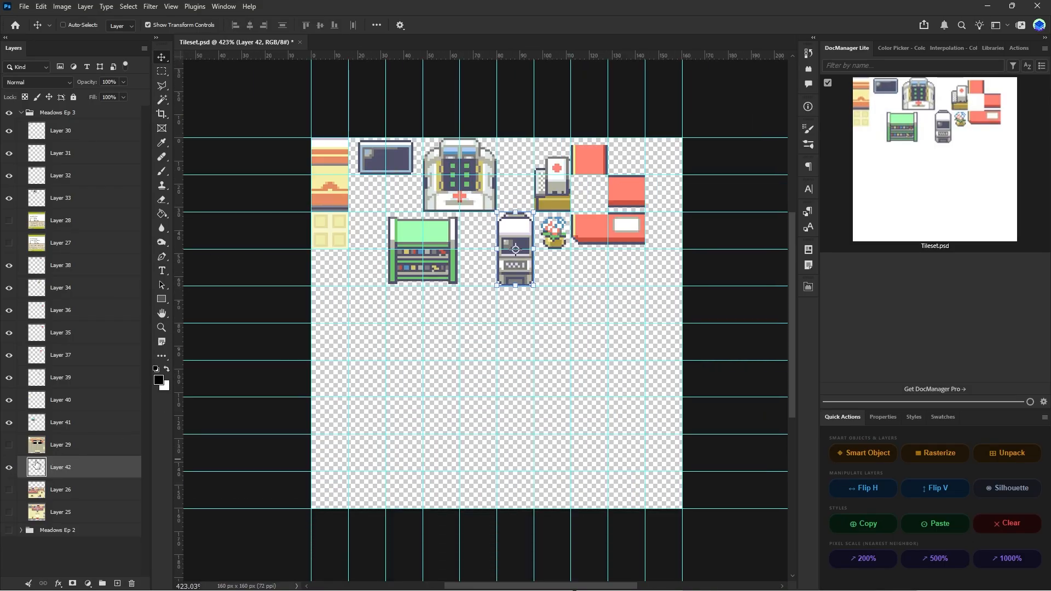
- Move Layer 42 above Layer 29 in the stack and make Layer 26 visible and active
{"action": "left_click_drag", "start_coordinate": [50, 440], "coordinate": [49, 441]}
{"action": "left_click", "coordinate": [60, 490]}
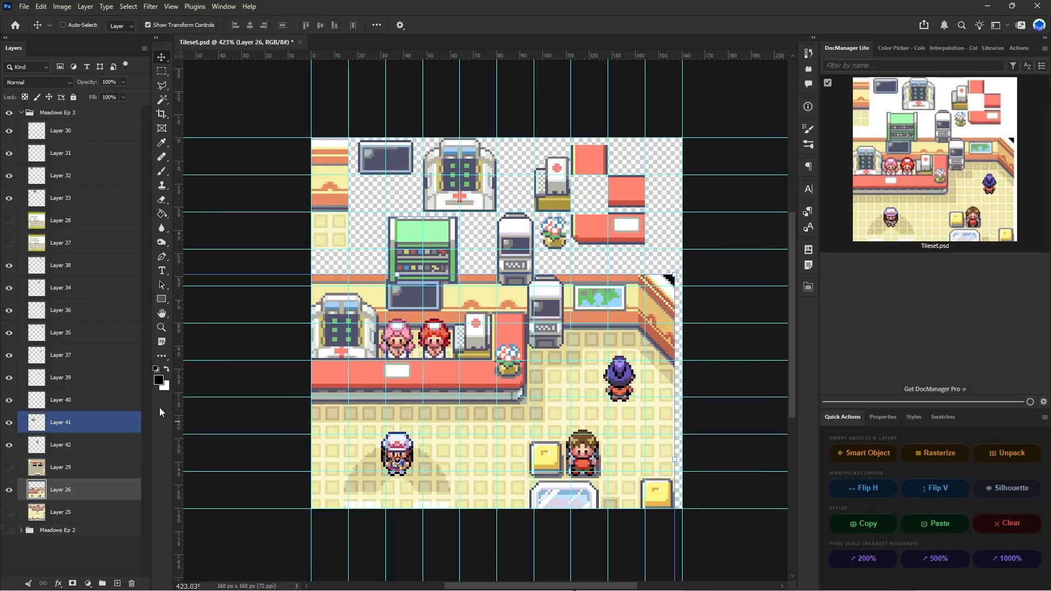
- Shift Layer 26 right and up until the whole glass table lies on the canvas, and activate the Rectangular Marquee tool
{"action": "scroll", "coordinate": [464, 328], "scroll_direction": "down", "scroll_amount": 1}
{"action": "left_click_drag", "start_coordinate": [477, 319], "coordinate": [559, 265]}
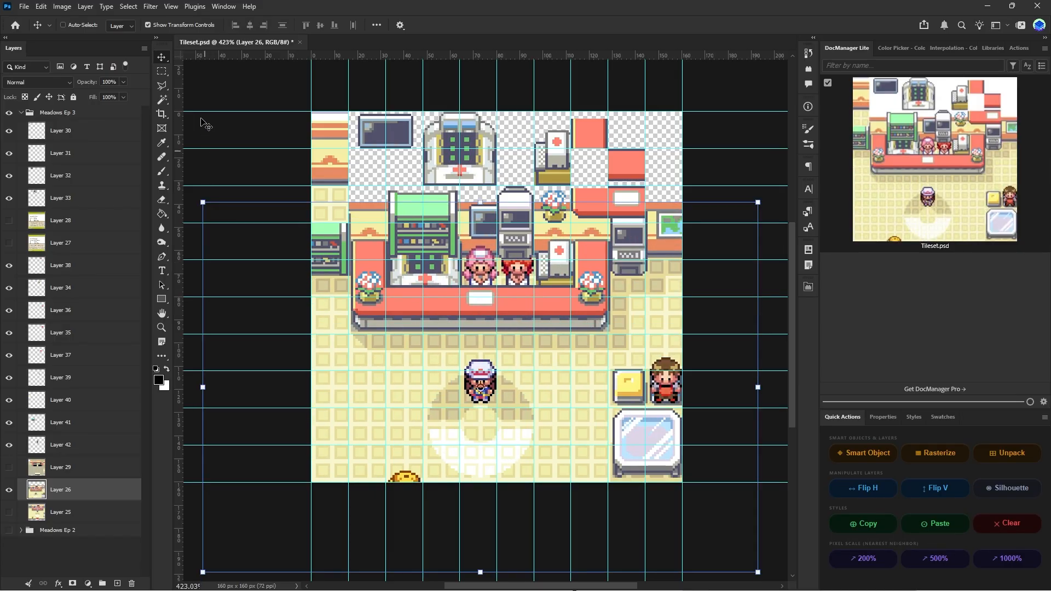
{"action": "left_click", "coordinate": [162, 72]}
{"action": "left_click", "coordinate": [162, 56]}
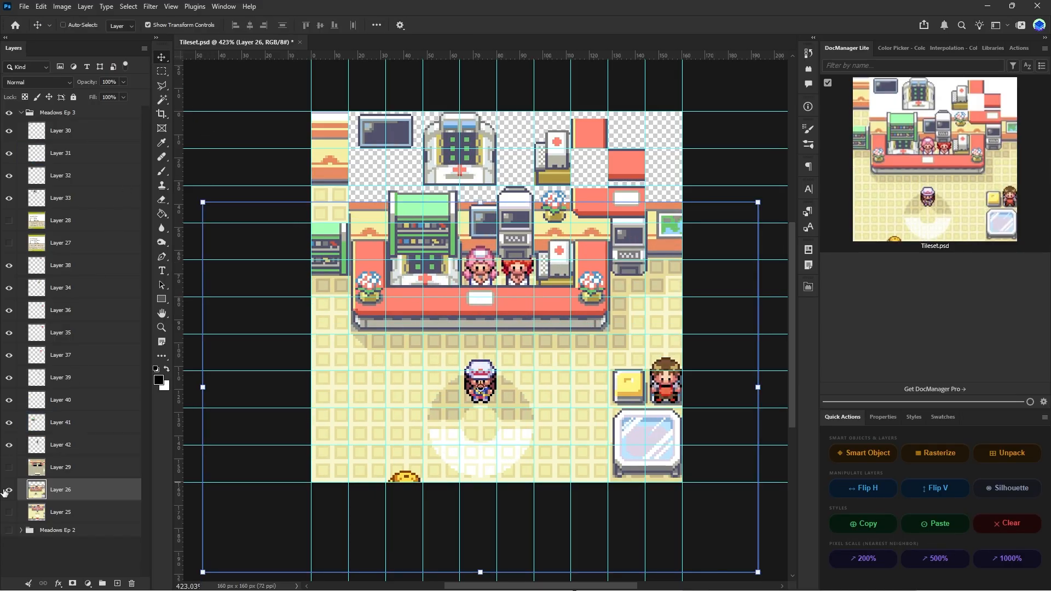
{"action": "left_click", "coordinate": [162, 73]}
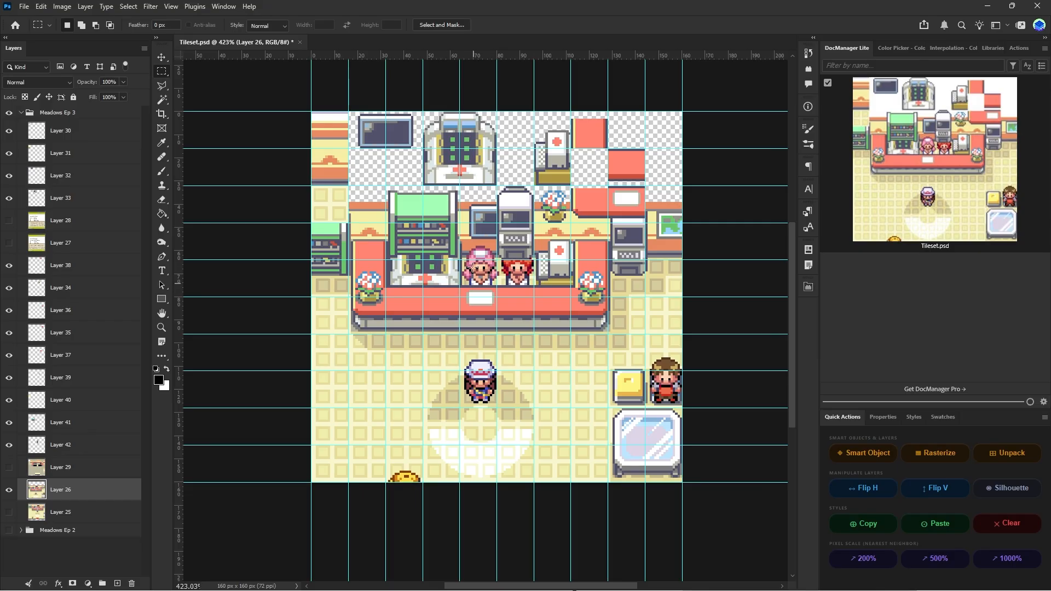
- Shift Layer 26 down and one pixel left so the pink-haired nurse's head fits the fifth-column, fifth-row grid cell
{"action": "scroll", "coordinate": [458, 294], "scroll_direction": "up", "scroll_amount": 3, "text": "alt"}
{"action": "key", "text": "v"}
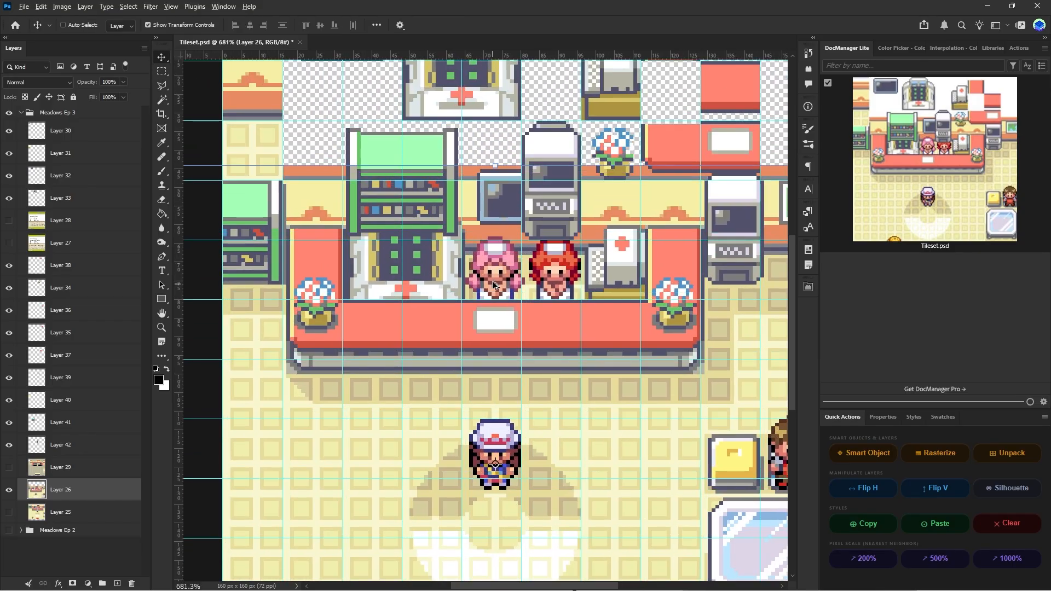
{"action": "scroll", "coordinate": [486, 277], "scroll_direction": "up", "scroll_amount": 3, "text": "alt"}
{"action": "scroll", "coordinate": [486, 277], "scroll_direction": "up", "scroll_amount": 2, "text": "alt"}
{"action": "left_click_drag", "start_coordinate": [485, 282], "coordinate": [485, 290]}
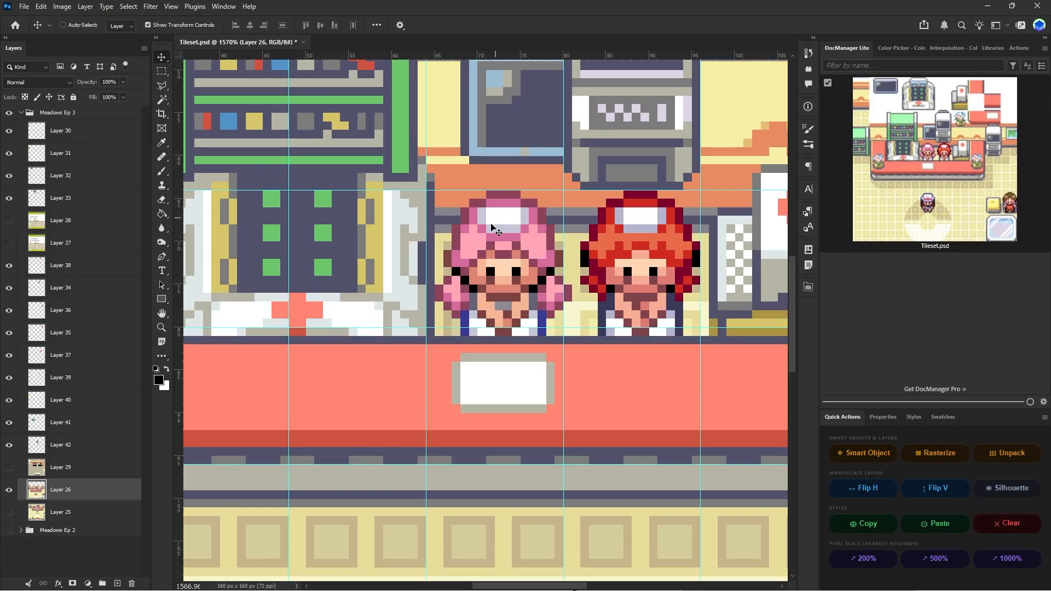
{"action": "scroll", "coordinate": [491, 227], "scroll_direction": "up", "scroll_amount": 2}
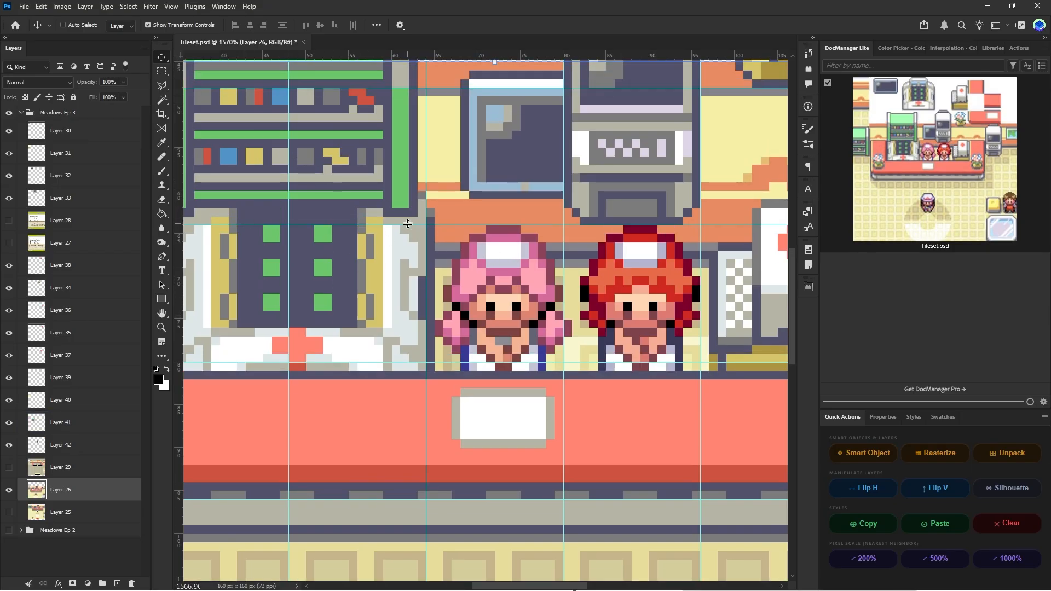
{"action": "key", "text": "Left"}
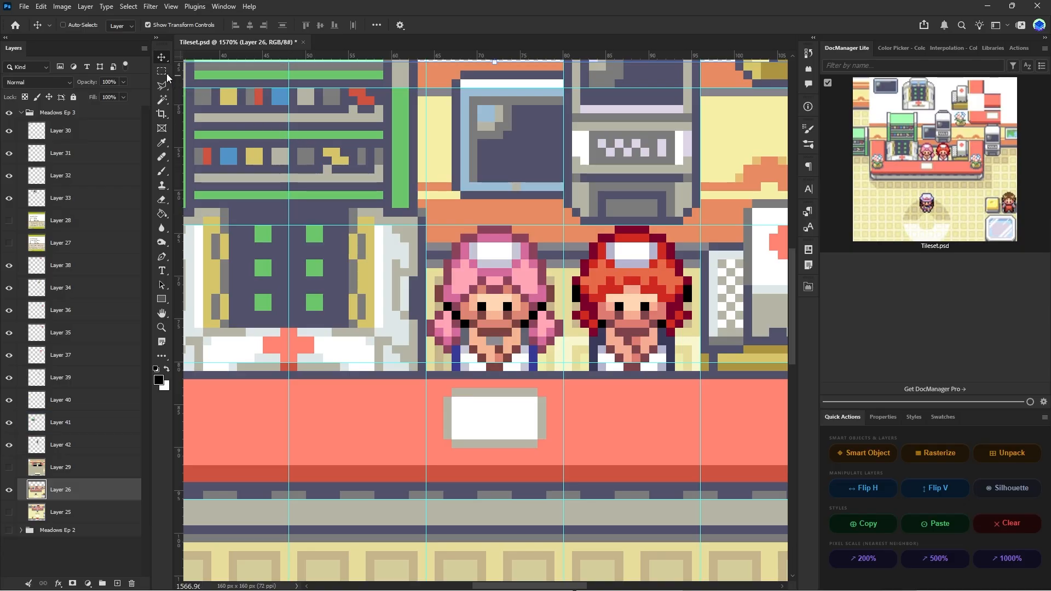
- Select the pink-haired nurse's outline on Layer 26 with added rectangular marquees, ending at the grid line above the counter
{"action": "key", "text": "m"}
{"action": "scroll", "coordinate": [428, 284], "scroll_direction": "up", "scroll_amount": 3, "text": "alt"}
{"action": "scroll", "coordinate": [427, 284], "scroll_direction": "up", "scroll_amount": 1, "text": "alt"}
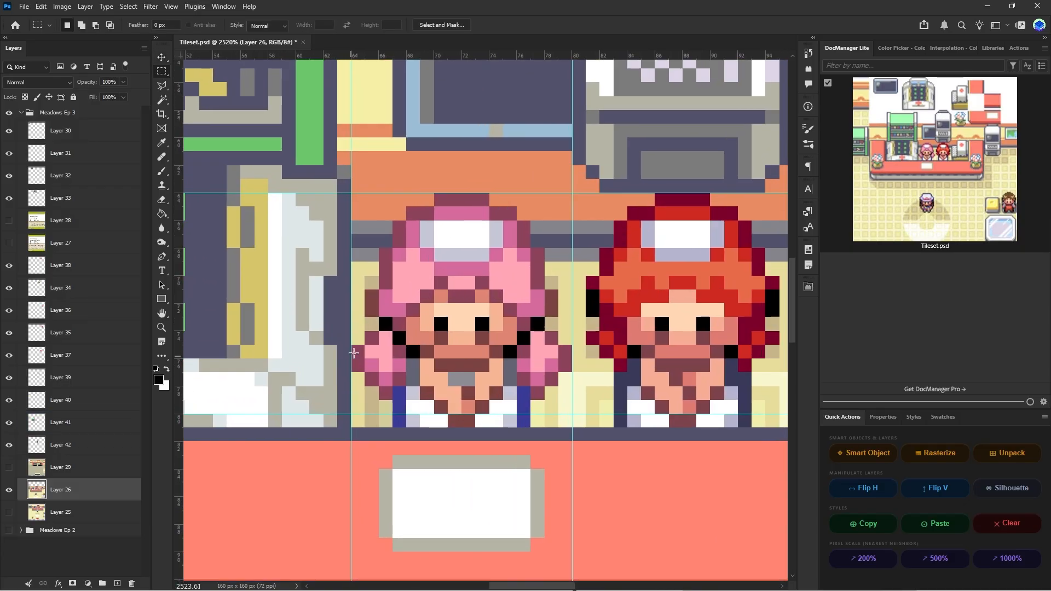
{"action": "left_click_drag", "start_coordinate": [352, 346], "coordinate": [572, 372]}
{"action": "left_click_drag", "start_coordinate": [366, 373], "coordinate": [395, 414], "text": "shift"}
{"action": "left_click_drag", "start_coordinate": [372, 336], "coordinate": [548, 335], "text": "shift"}
{"action": "left_click_drag", "start_coordinate": [392, 303], "coordinate": [383, 298], "text": "shift"}
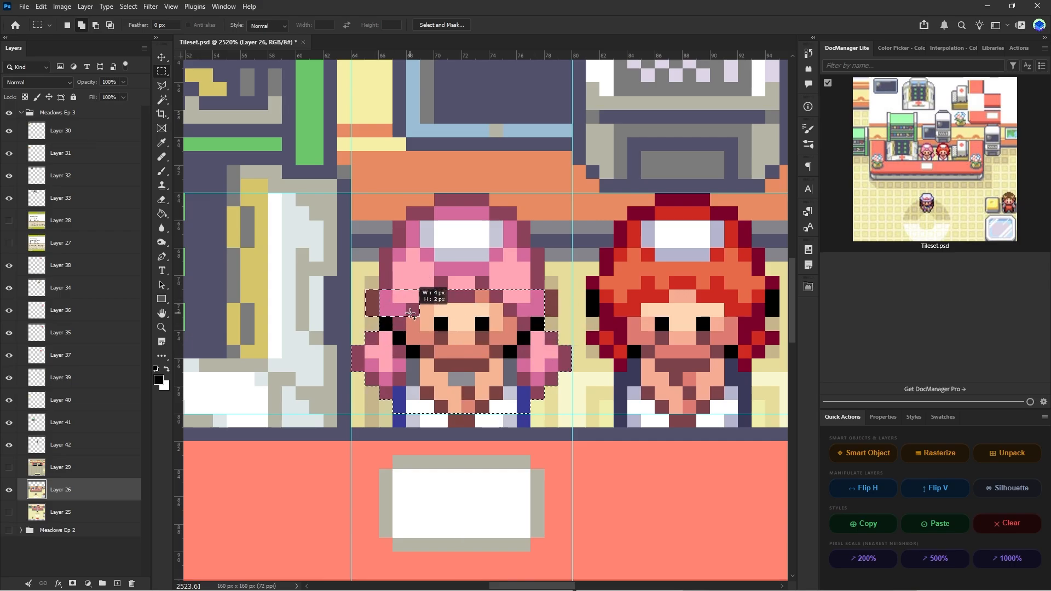
{"action": "left_click_drag", "start_coordinate": [537, 258], "coordinate": [384, 298], "text": "shift"}
{"action": "left_click_drag", "start_coordinate": [398, 228], "coordinate": [523, 259], "text": "shift"}
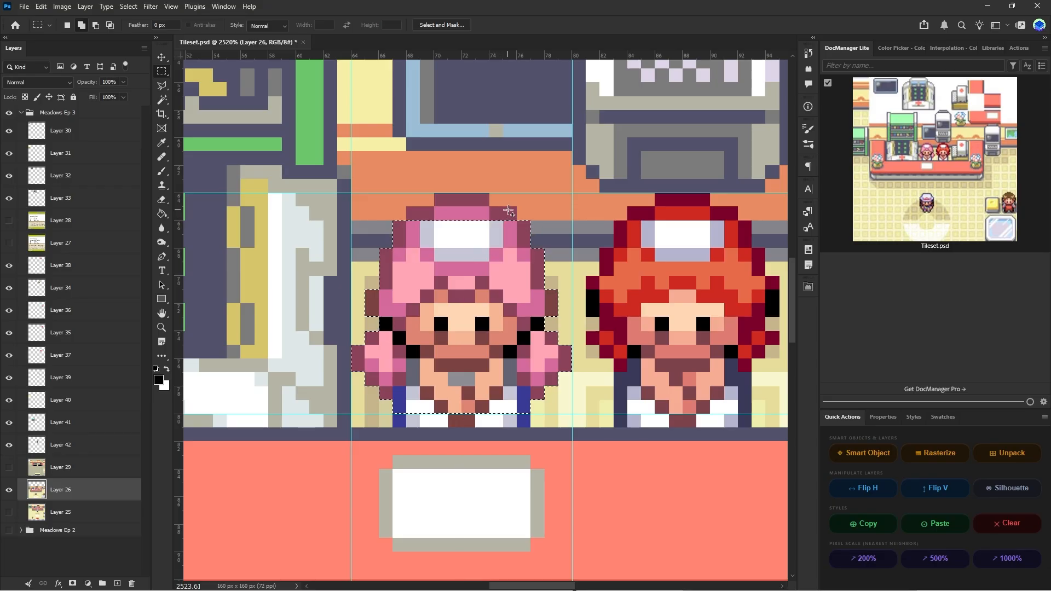
{"action": "left_click_drag", "start_coordinate": [425, 232], "coordinate": [408, 233], "text": "shift"}
{"action": "left_click_drag", "start_coordinate": [442, 196], "coordinate": [489, 207], "text": "shift"}
- Copy the selected pink-haired nurse to a new layer and place it above Layer 29 in the stack
{"action": "right_click", "coordinate": [453, 279]}
{"action": "left_click", "coordinate": [497, 353]}
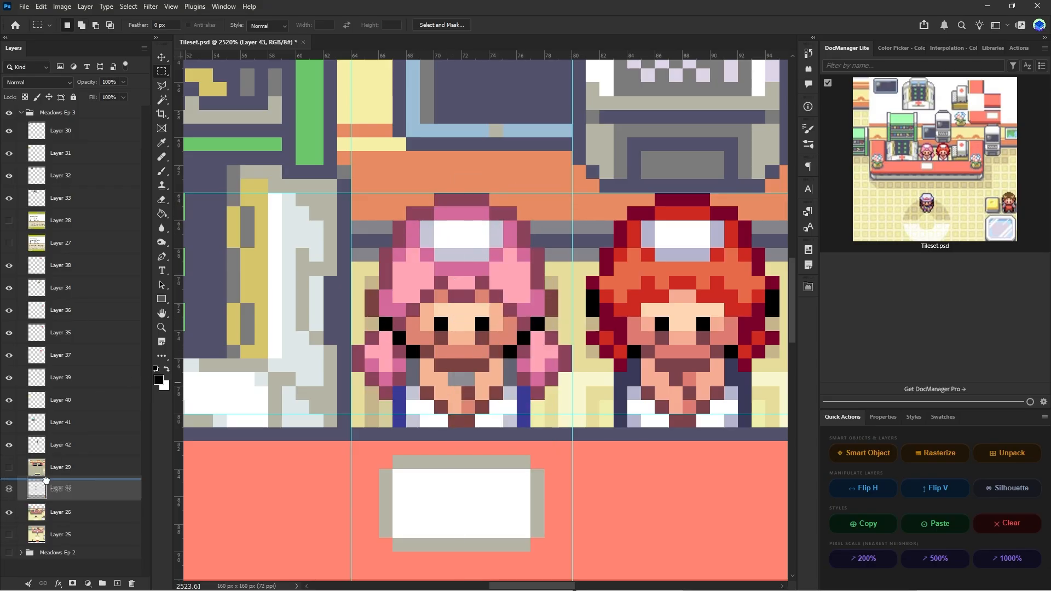
{"action": "left_click_drag", "start_coordinate": [46, 479], "coordinate": [38, 469]}
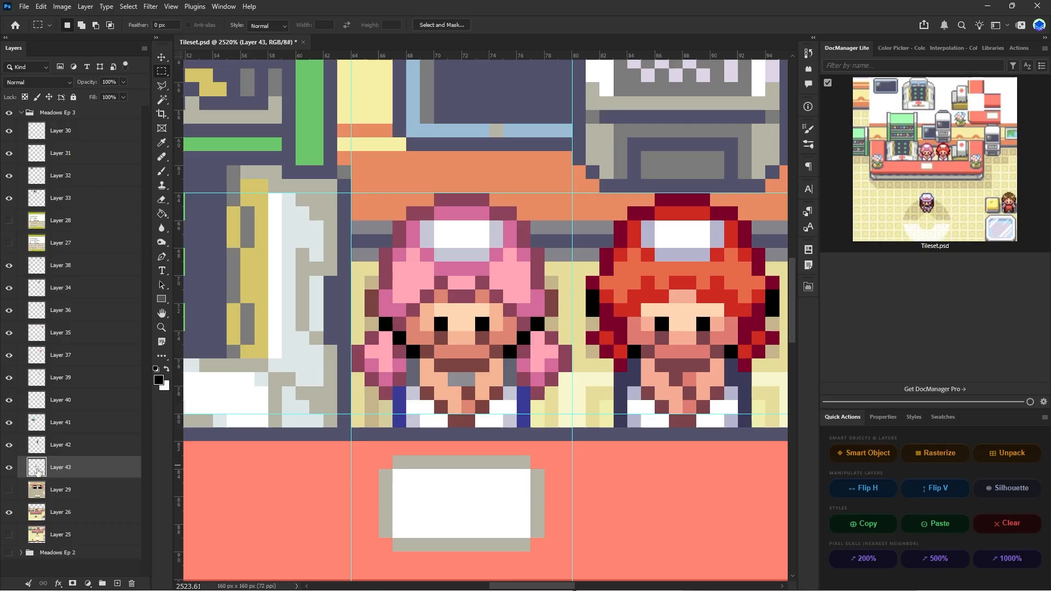
- Select the red-haired nurse's outline on Layer 26 with added rectangular marquees, down to the grid line above the counter
{"action": "left_click", "coordinate": [53, 510]}
{"action": "scroll", "coordinate": [535, 296], "scroll_direction": "right", "scroll_amount": 4}
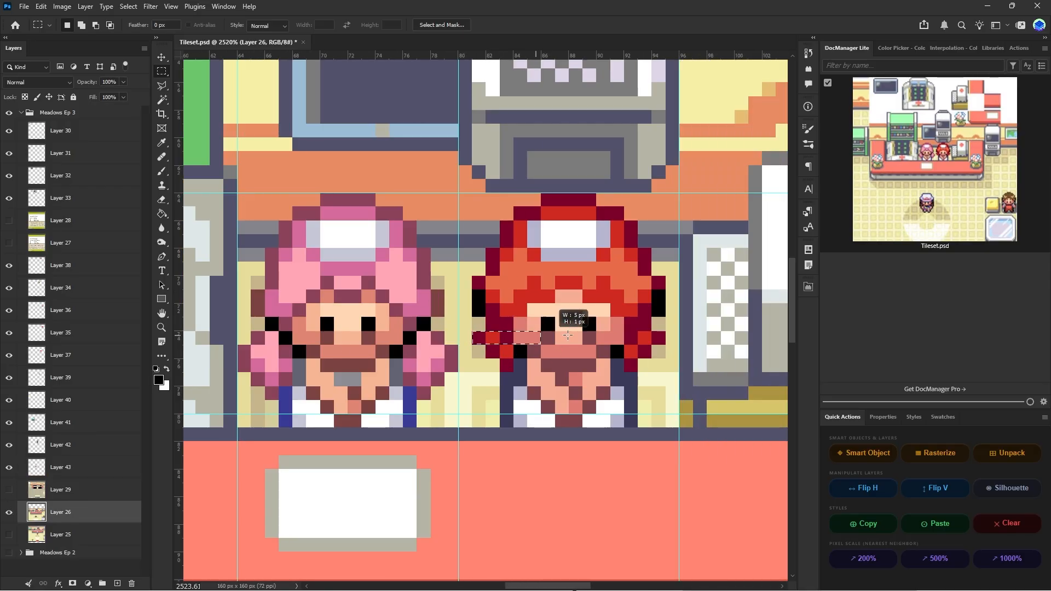
{"action": "left_click_drag", "start_coordinate": [567, 335], "coordinate": [664, 337]}
{"action": "left_click_drag", "start_coordinate": [651, 249], "coordinate": [487, 250], "text": "shift"}
{"action": "left_click_drag", "start_coordinate": [544, 271], "coordinate": [505, 266], "text": "shift"}
{"action": "left_click_drag", "start_coordinate": [514, 208], "coordinate": [617, 238], "text": "shift"}
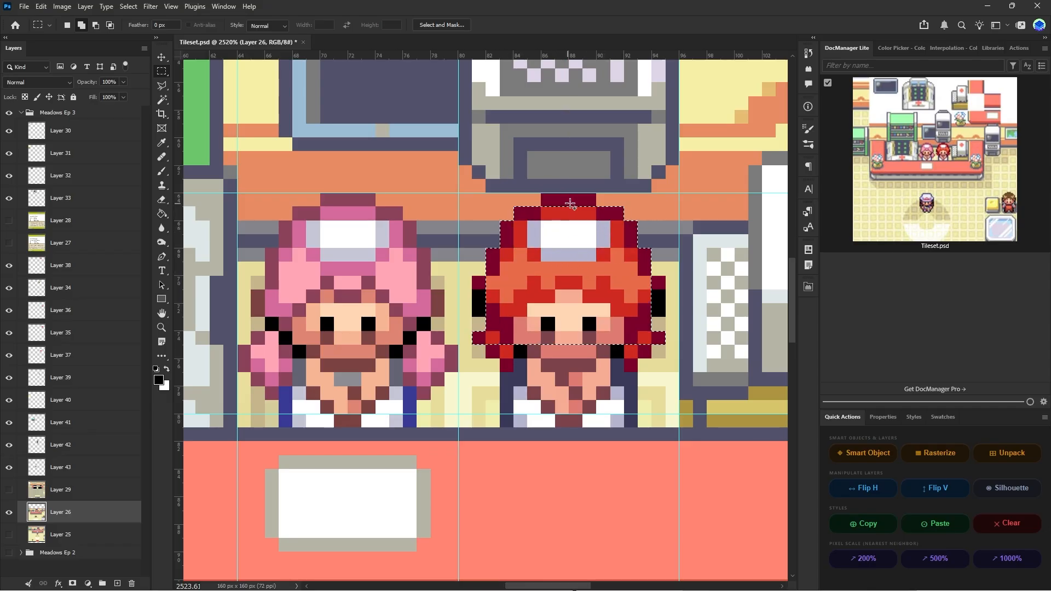
{"action": "left_click_drag", "start_coordinate": [593, 197], "coordinate": [542, 214], "text": "shift"}
{"action": "left_click_drag", "start_coordinate": [492, 295], "coordinate": [485, 329], "text": "shift"}
{"action": "left_click_drag", "start_coordinate": [652, 308], "coordinate": [651, 310], "text": "shift"}
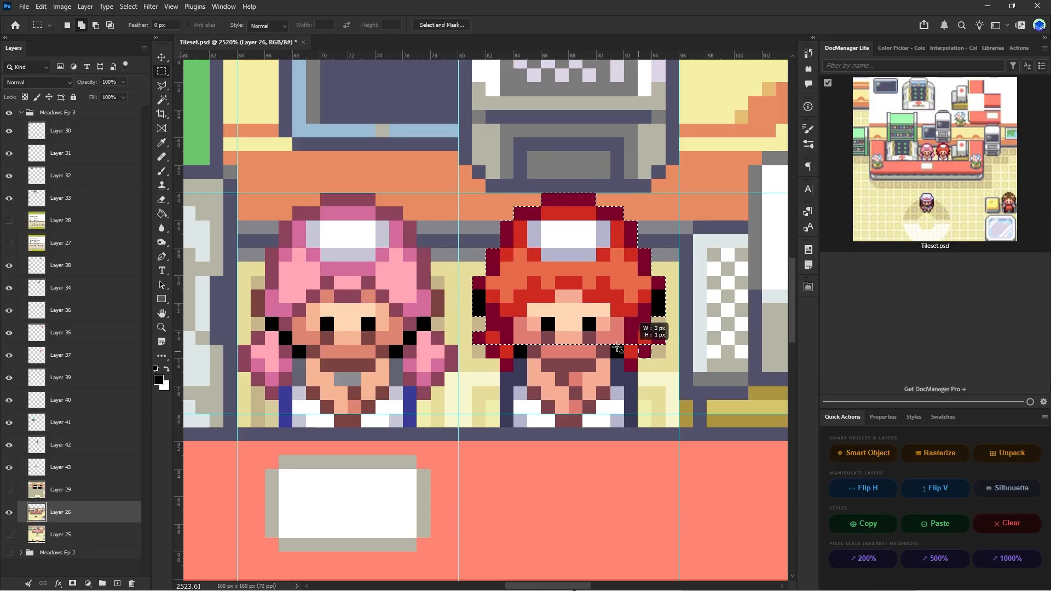
{"action": "left_click_drag", "start_coordinate": [618, 348], "coordinate": [633, 405], "text": "shift"}
- Copy the selected red-haired nurse to a new layer and hide Layer 26
{"action": "scroll", "coordinate": [632, 405], "scroll_direction": "down", "scroll_amount": 3, "text": "alt"}
{"action": "right_click", "coordinate": [584, 321]}
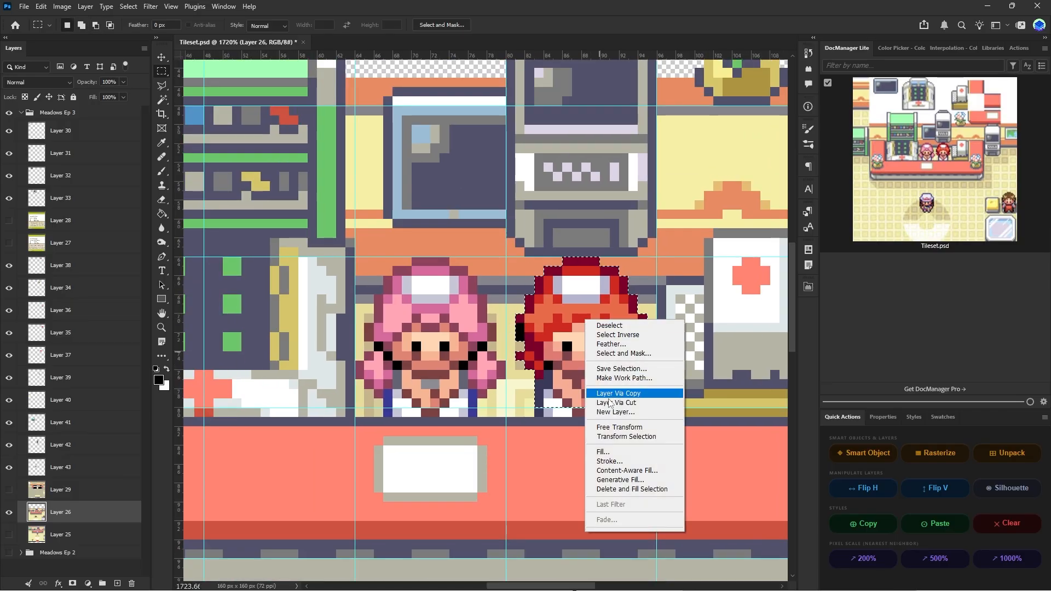
{"action": "left_click", "coordinate": [618, 393]}
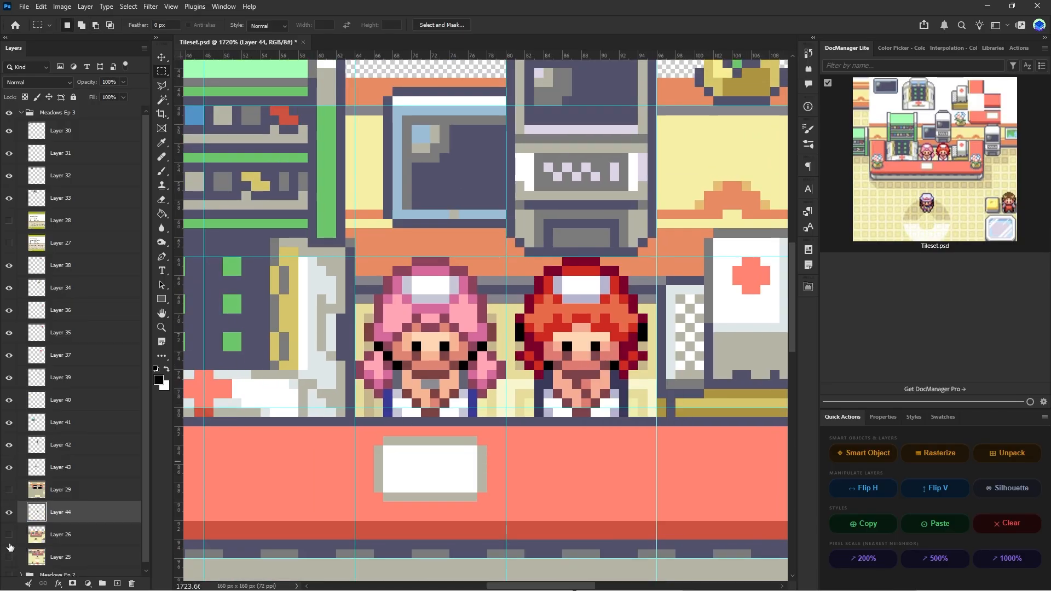
{"action": "scroll", "coordinate": [347, 405], "scroll_direction": "down", "scroll_amount": 8, "text": "alt"}
{"action": "scroll", "coordinate": [361, 298], "scroll_direction": "up", "scroll_amount": 2, "text": "ctrl"}
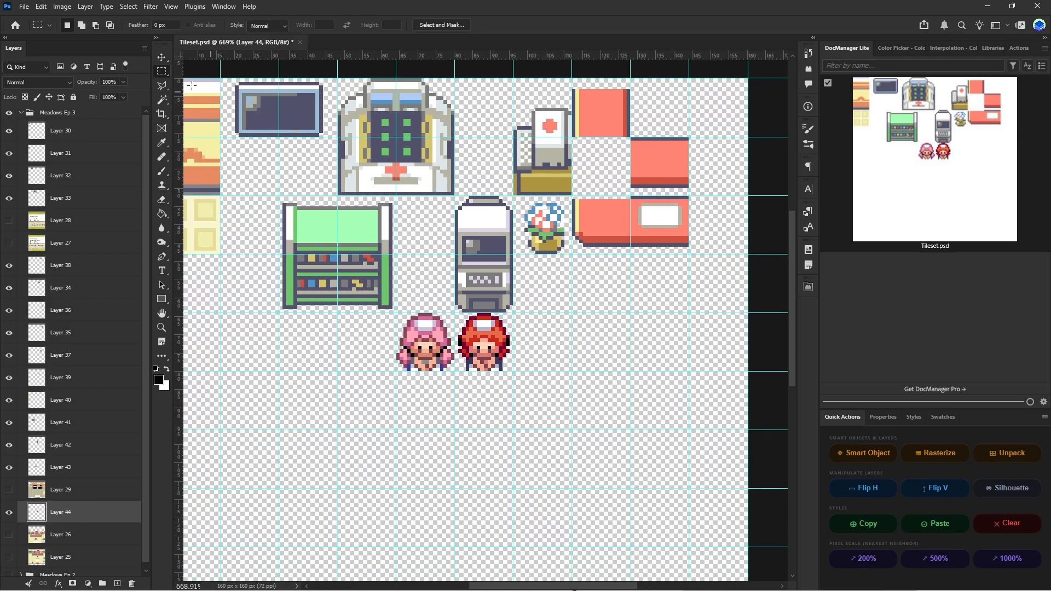
- Move the red-haired nurse's Layer 44 above Layer 29 and select it together with the pink-haired nurse's Layer 43
{"action": "key", "text": "v"}
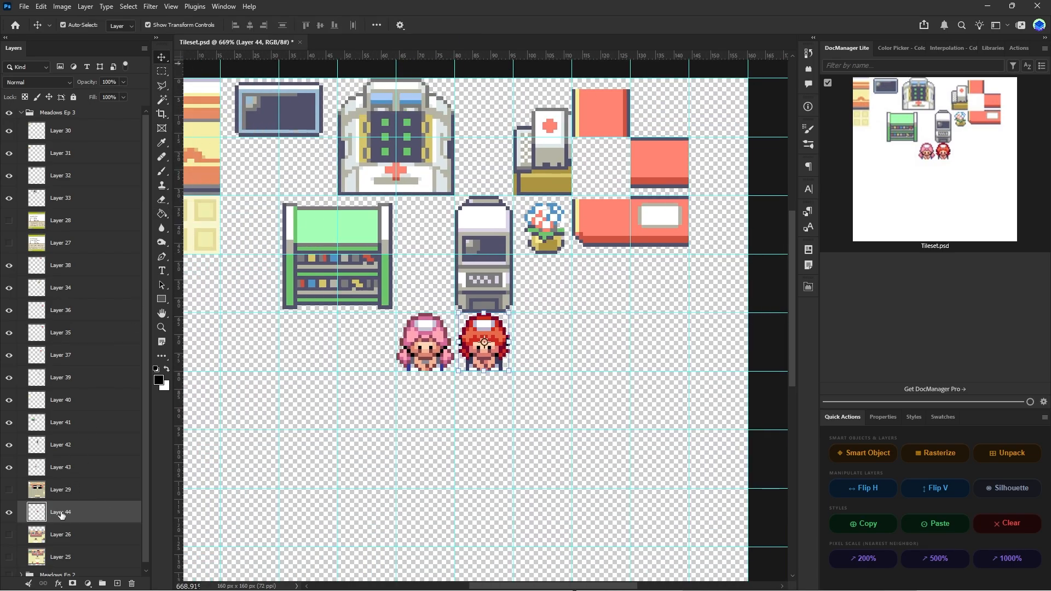
{"action": "left_click", "coordinate": [9, 512]}
{"action": "left_click", "coordinate": [9, 512]}
{"action": "left_click_drag", "start_coordinate": [51, 512], "coordinate": [52, 481]}
{"action": "left_click", "coordinate": [60, 467], "text": "shift"}
{"action": "scroll", "coordinate": [506, 357], "scroll_direction": "down", "scroll_amount": 4, "text": "alt"}
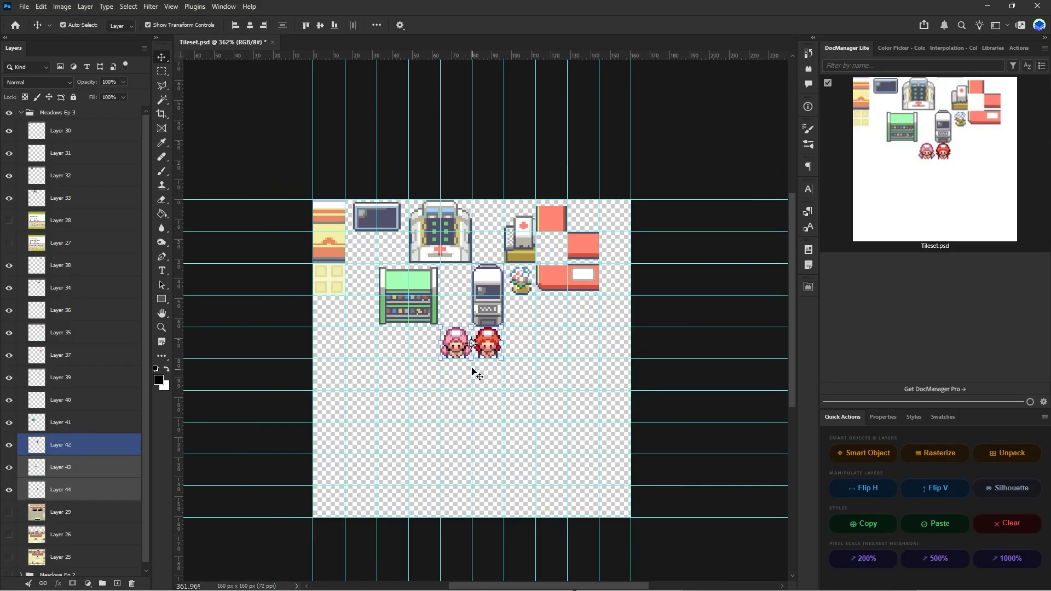
{"action": "scroll", "coordinate": [506, 358], "scroll_direction": "up", "scroll_amount": 5, "text": "alt"}
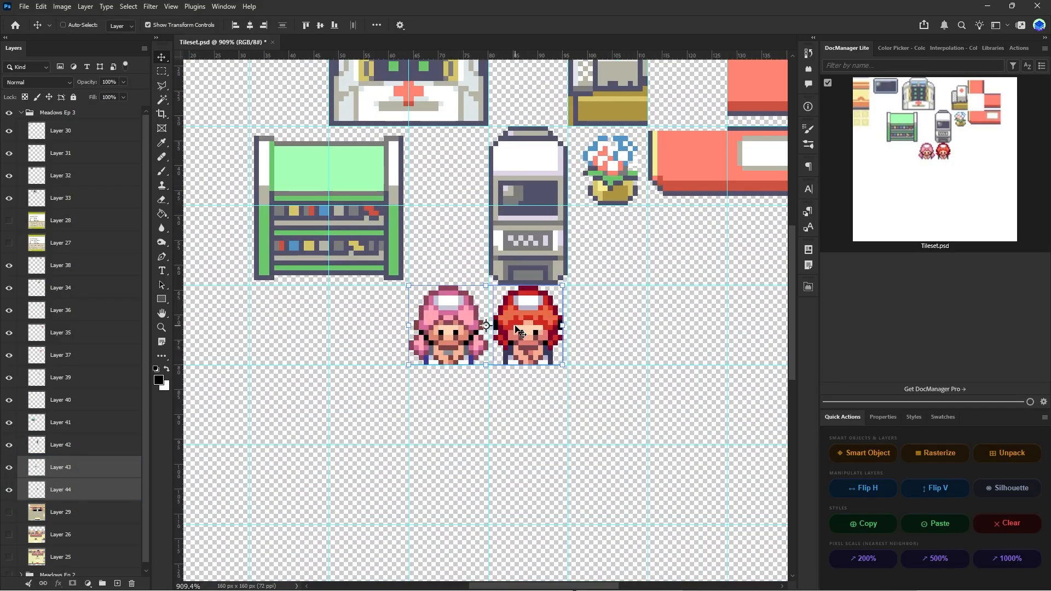
{"action": "scroll", "coordinate": [517, 327], "scroll_direction": "up", "scroll_amount": 2, "text": "alt"}
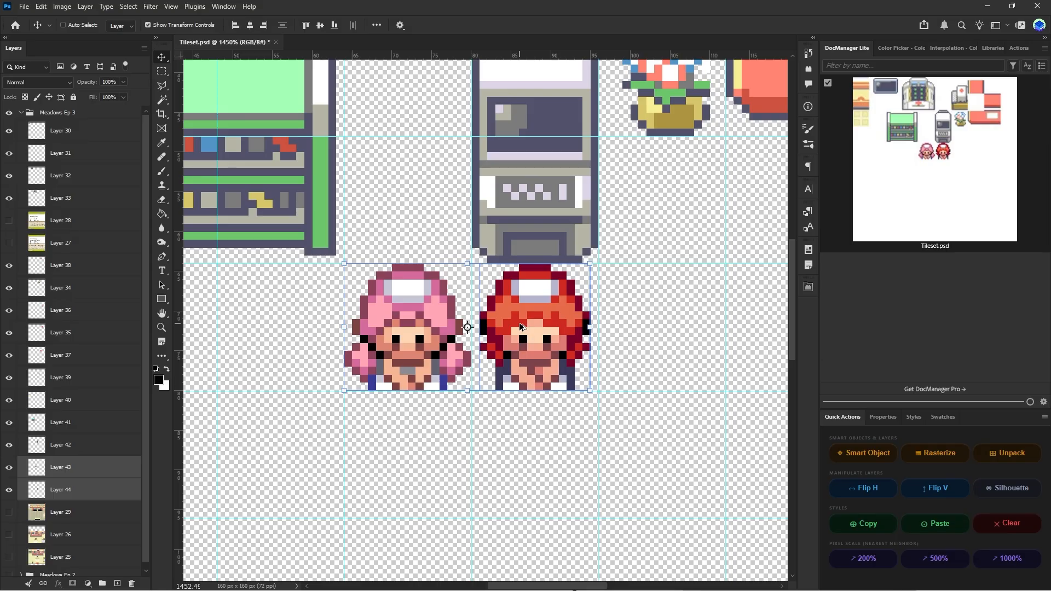
{"action": "left_click", "coordinate": [66, 489], "text": "ctrl"}
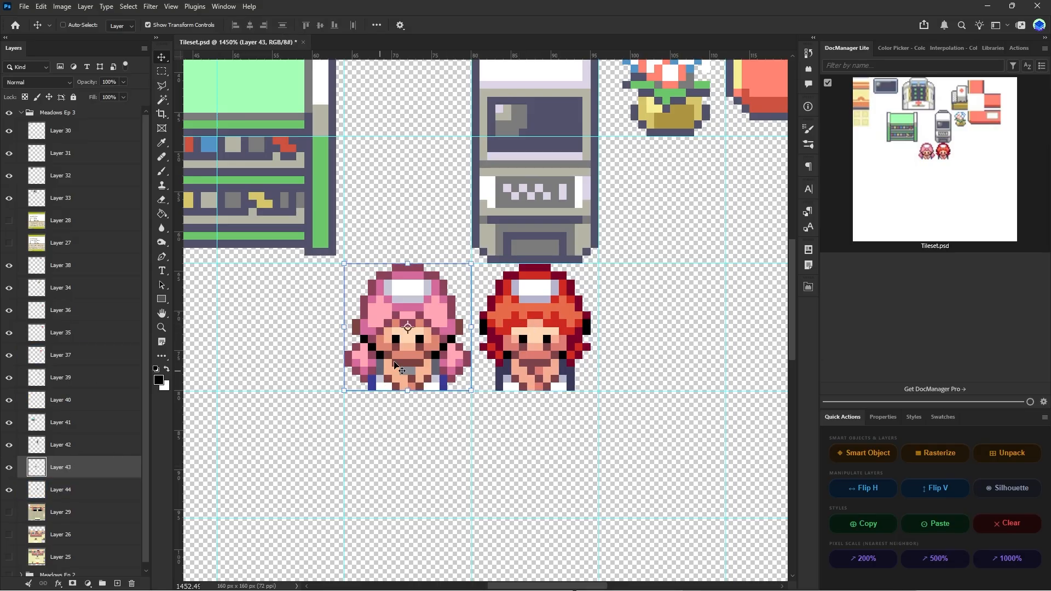
{"action": "left_click", "coordinate": [519, 331], "text": "ctrl"}
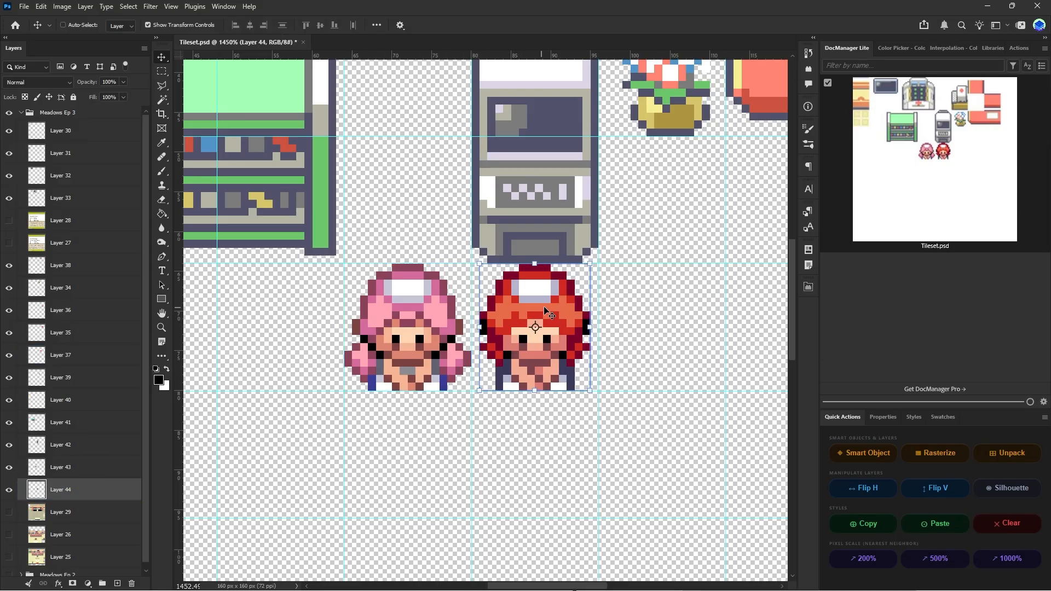
{"action": "left_click", "coordinate": [82, 444], "text": "shift"}
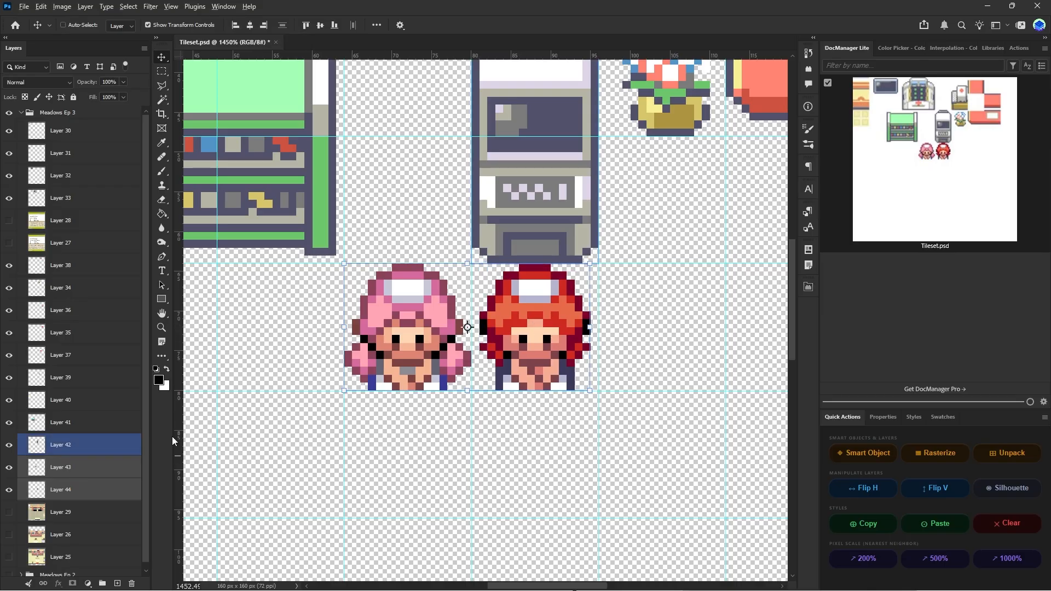
- Move both nurses left along the fifth grid row into the second and third columns
{"action": "scroll", "coordinate": [455, 333], "scroll_direction": "down", "scroll_amount": 4, "text": "alt"}
{"action": "scroll", "coordinate": [511, 319], "scroll_direction": "up", "scroll_amount": 1, "text": "ctrl"}
{"action": "left_click_drag", "start_coordinate": [469, 319], "coordinate": [337, 316]}
{"action": "scroll", "coordinate": [405, 317], "scroll_direction": "down", "scroll_amount": 2, "text": "alt"}
{"action": "left_click_drag", "start_coordinate": [338, 316], "coordinate": [346, 317]}
{"action": "left_click", "coordinate": [161, 71]}
{"action": "scroll", "coordinate": [449, 297], "scroll_direction": "down", "scroll_amount": 3, "text": "alt"}
{"action": "scroll", "coordinate": [456, 305], "scroll_direction": "down", "scroll_amount": 1}
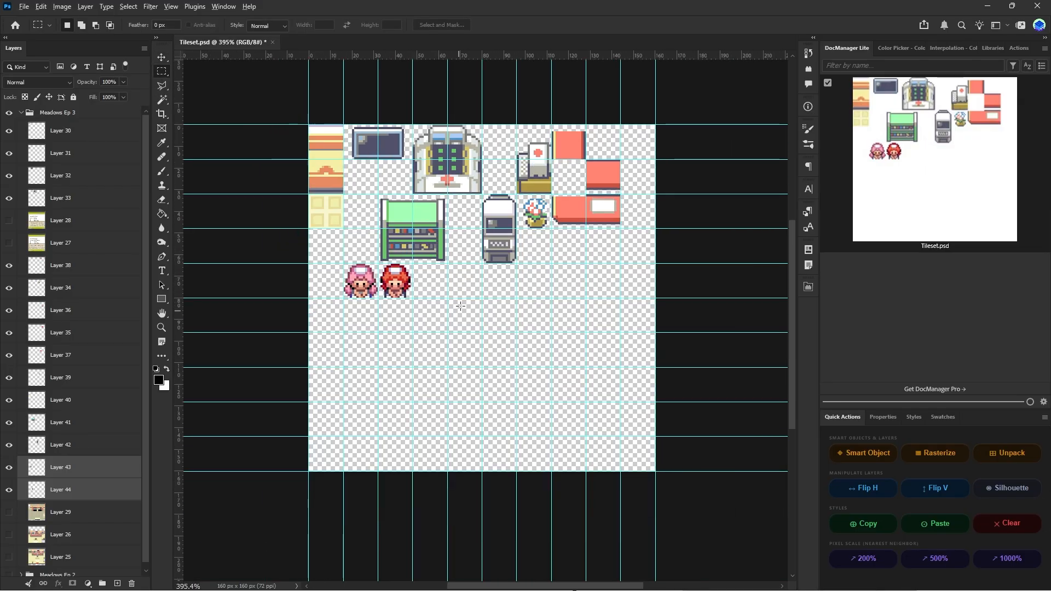
- Move both nurses one grid column further left, into the first two cells of the fifth row
{"action": "scroll", "coordinate": [458, 307], "scroll_direction": "up", "scroll_amount": 3, "text": "alt"}
{"action": "left_click", "coordinate": [164, 60]}
{"action": "scroll", "coordinate": [366, 250], "scroll_direction": "up", "scroll_amount": 1, "text": "ctrl"}
{"action": "scroll", "coordinate": [366, 249], "scroll_direction": "up", "scroll_amount": 1, "text": "alt"}
{"action": "scroll", "coordinate": [366, 257], "scroll_direction": "up", "scroll_amount": 2, "text": "alt"}
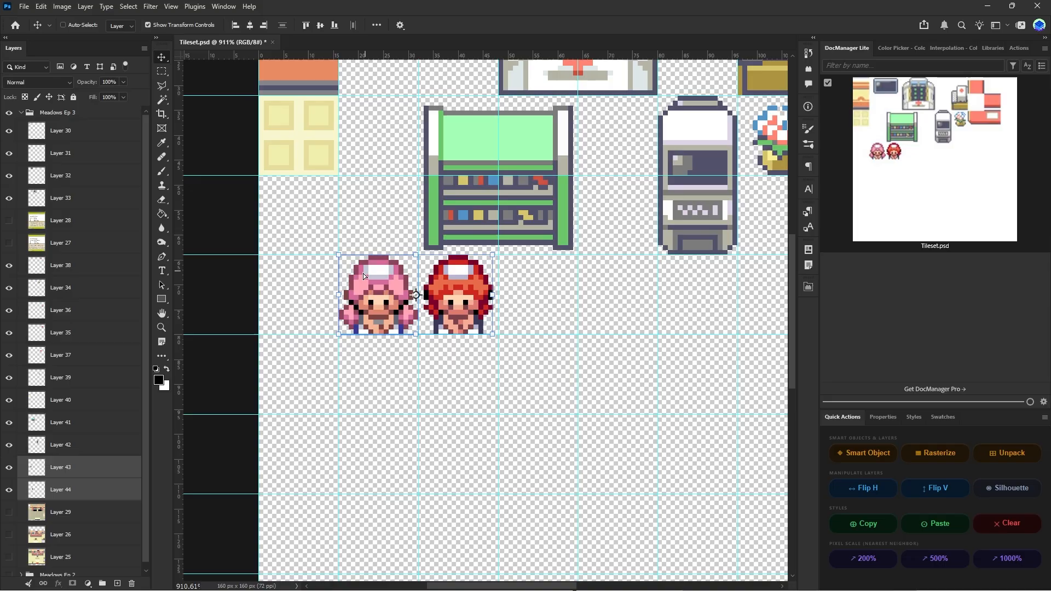
{"action": "left_click_drag", "start_coordinate": [363, 274], "coordinate": [285, 277], "text": "ctrl"}
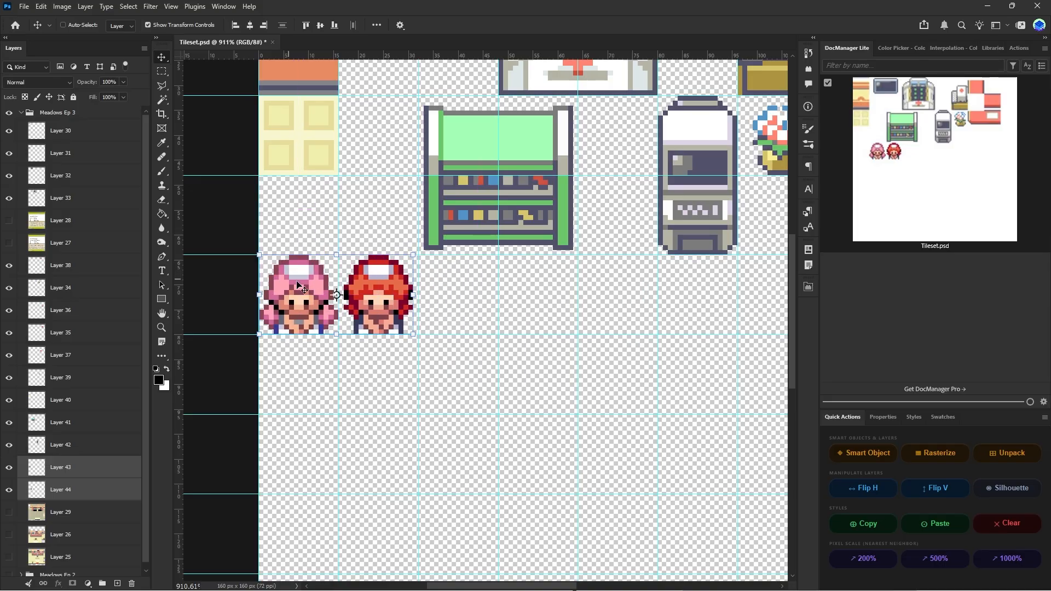
{"action": "scroll", "coordinate": [298, 263], "scroll_direction": "down", "scroll_amount": 4, "text": "alt"}
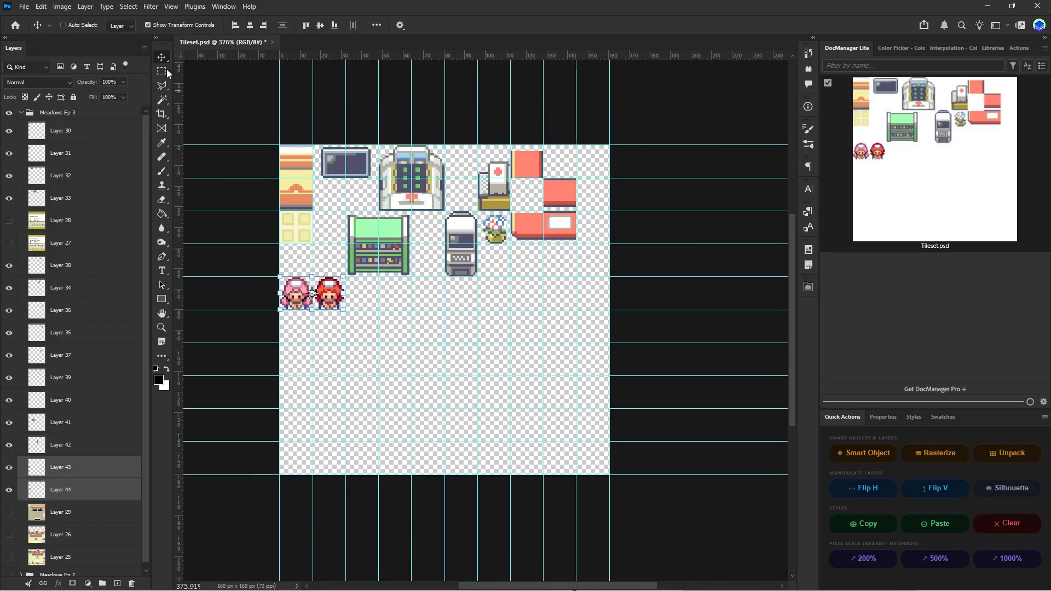
{"action": "left_click", "coordinate": [162, 71]}
- Make Layer 28 active and visible, and shift it left and down until the whole green creature lies on the canvas
{"action": "scroll", "coordinate": [402, 253], "scroll_direction": "up", "scroll_amount": 2, "text": "alt"}
{"action": "scroll", "coordinate": [399, 250], "scroll_direction": "down", "scroll_amount": 1}
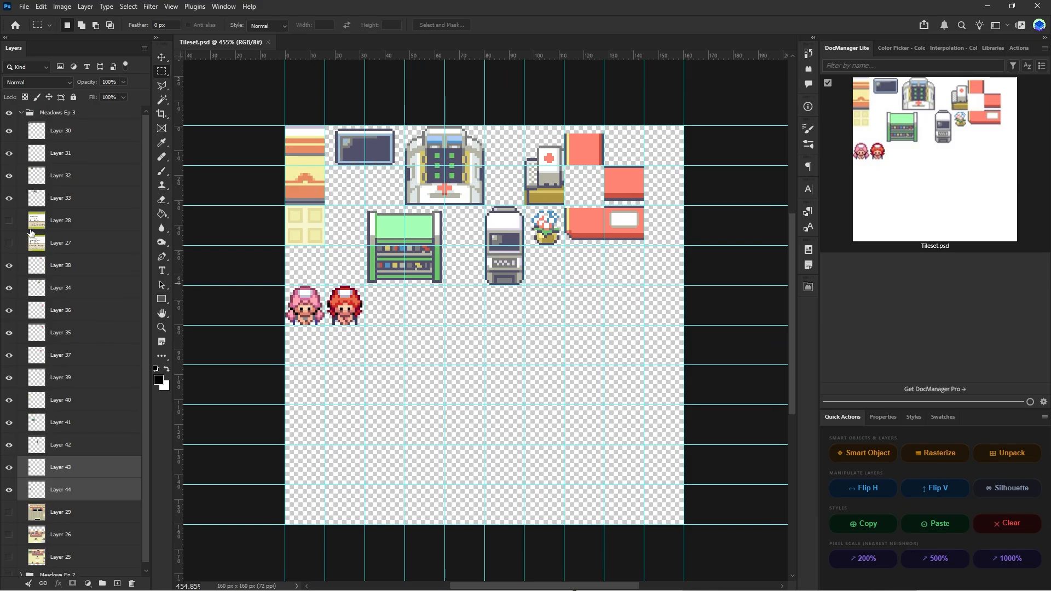
{"action": "left_click", "coordinate": [44, 221]}
{"action": "left_click", "coordinate": [9, 220]}
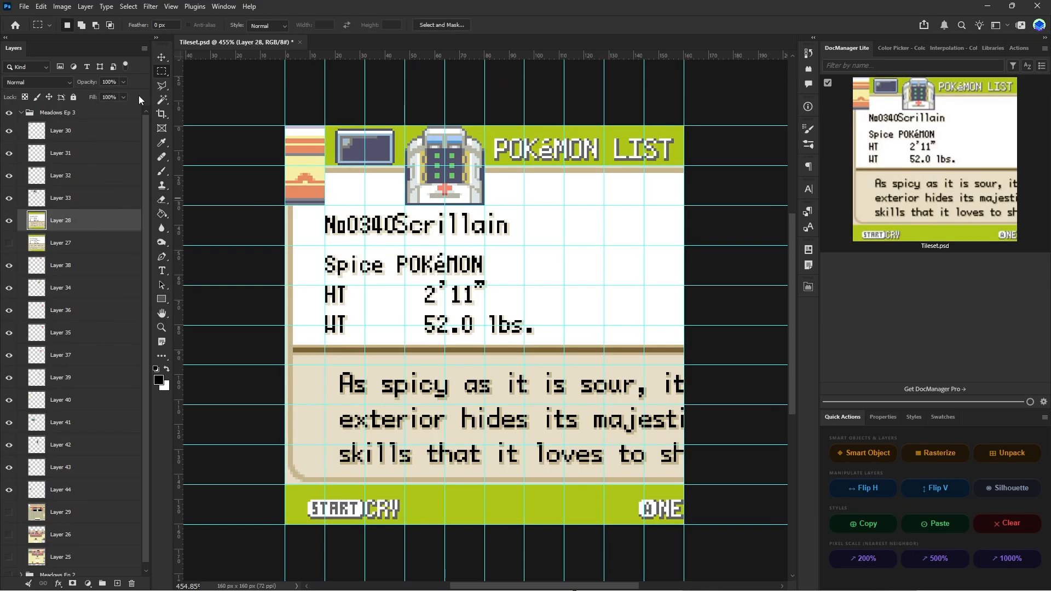
{"action": "key", "text": "v"}
{"action": "left_click_drag", "start_coordinate": [602, 264], "coordinate": [403, 292]}
- Copy a rectangular area around the green creature to a new layer and delete Layer 28
{"action": "left_click", "coordinate": [161, 72]}
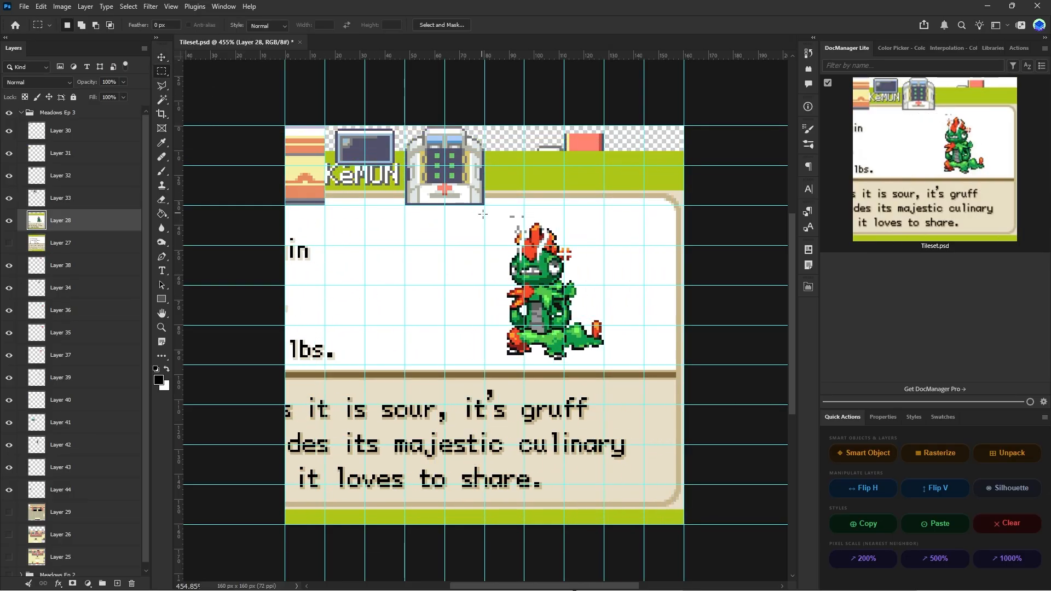
{"action": "left_click_drag", "start_coordinate": [506, 214], "coordinate": [612, 364]}
{"action": "right_click", "coordinate": [605, 363]}
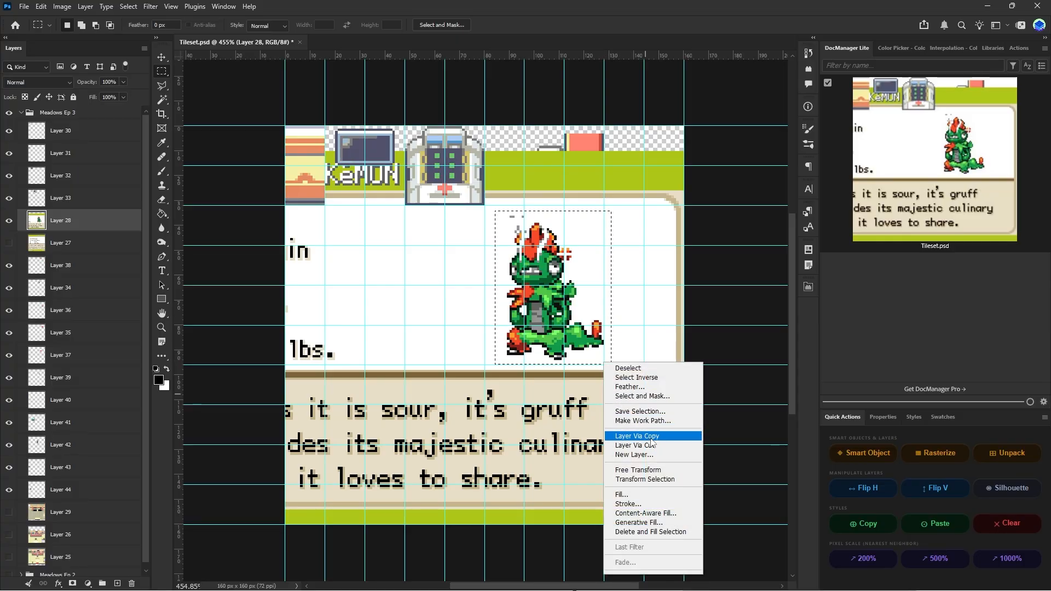
{"action": "left_click", "coordinate": [635, 436]}
{"action": "left_click", "coordinate": [47, 239]}
{"action": "key", "text": "Delete"}
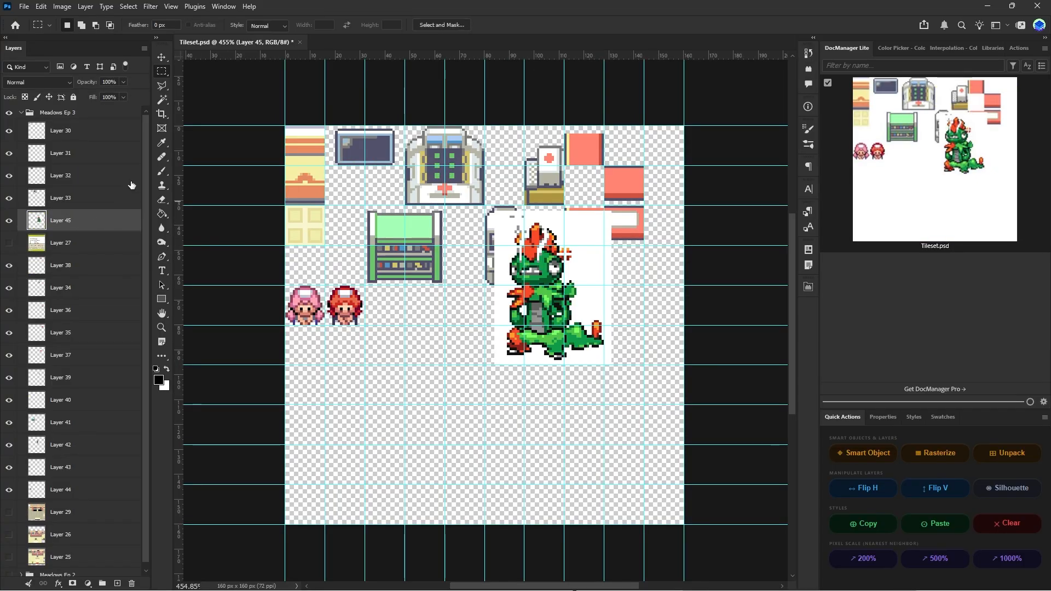
- Try selecting the white areas around the green creature on Layer 45 with the non-contiguous Magic Wand, and clear the selection
{"action": "left_click", "coordinate": [162, 100]}
{"action": "scroll", "coordinate": [570, 270], "scroll_direction": "up", "scroll_amount": 3, "text": "alt"}
{"action": "scroll", "coordinate": [603, 280], "scroll_direction": "up", "scroll_amount": 3, "text": "alt"}
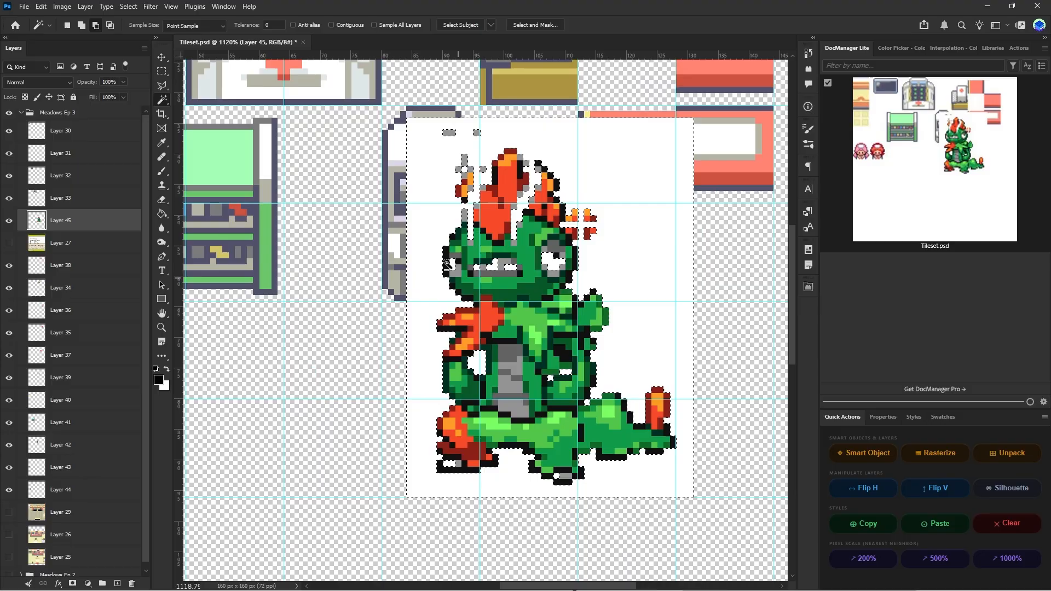
{"action": "scroll", "coordinate": [416, 208], "scroll_direction": "up", "scroll_amount": 1}
{"action": "key", "text": "ctrl+d"}
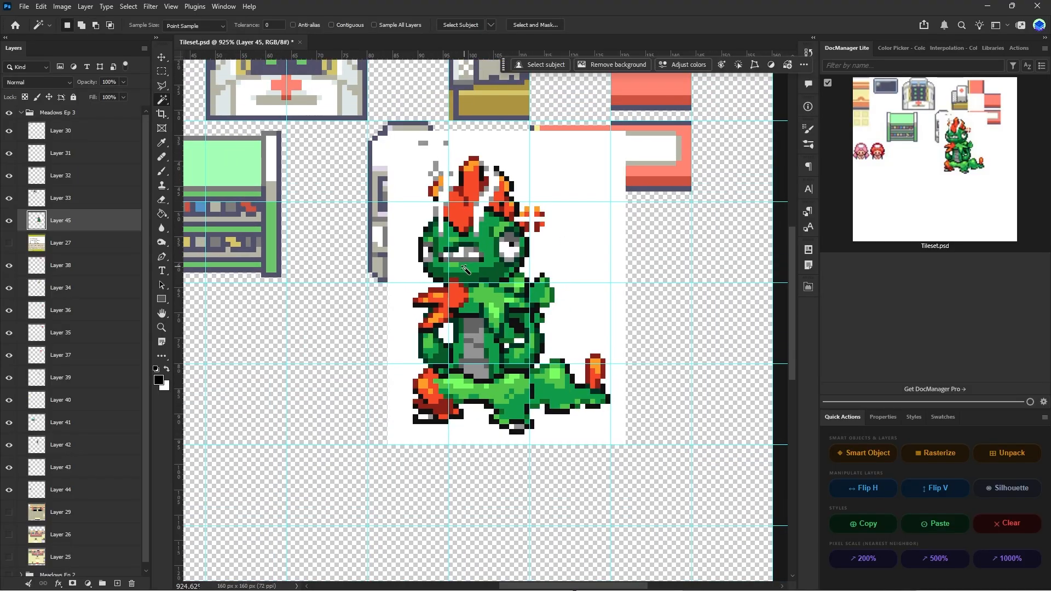
{"action": "scroll", "coordinate": [465, 291], "scroll_direction": "up", "scroll_amount": 1}
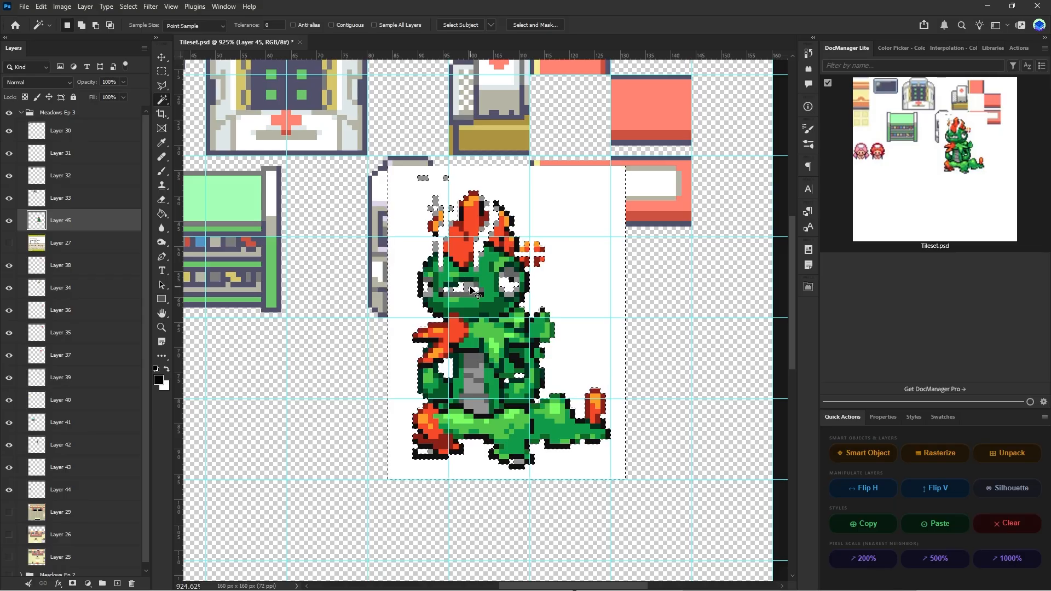
{"action": "key", "text": "ctrl+d"}
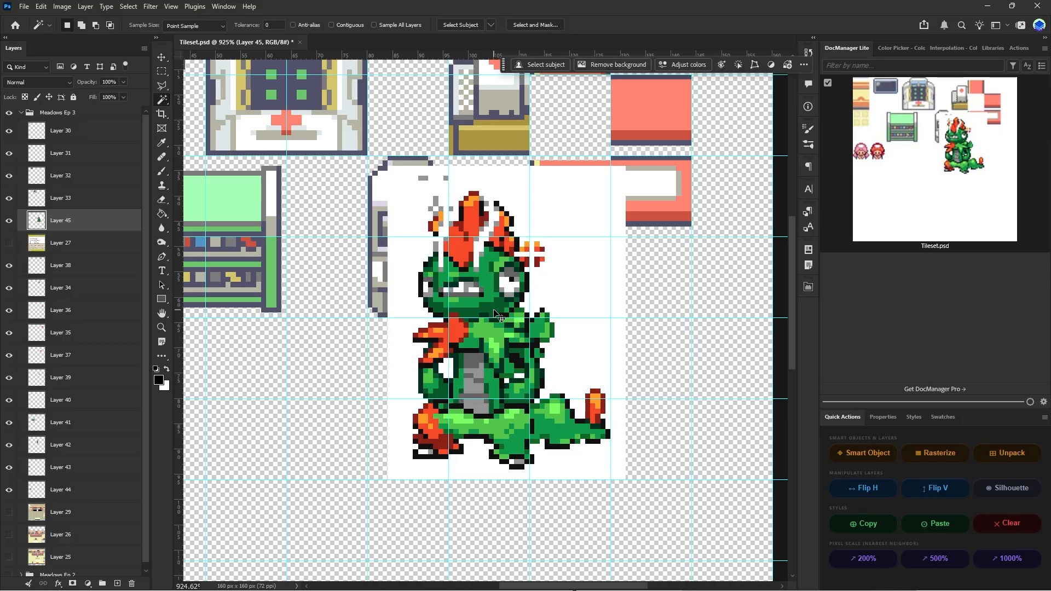
- Try excluding the green creature's eye areas from the white selection on Layer 45
{"action": "scroll", "coordinate": [495, 311], "scroll_direction": "up", "scroll_amount": 2}
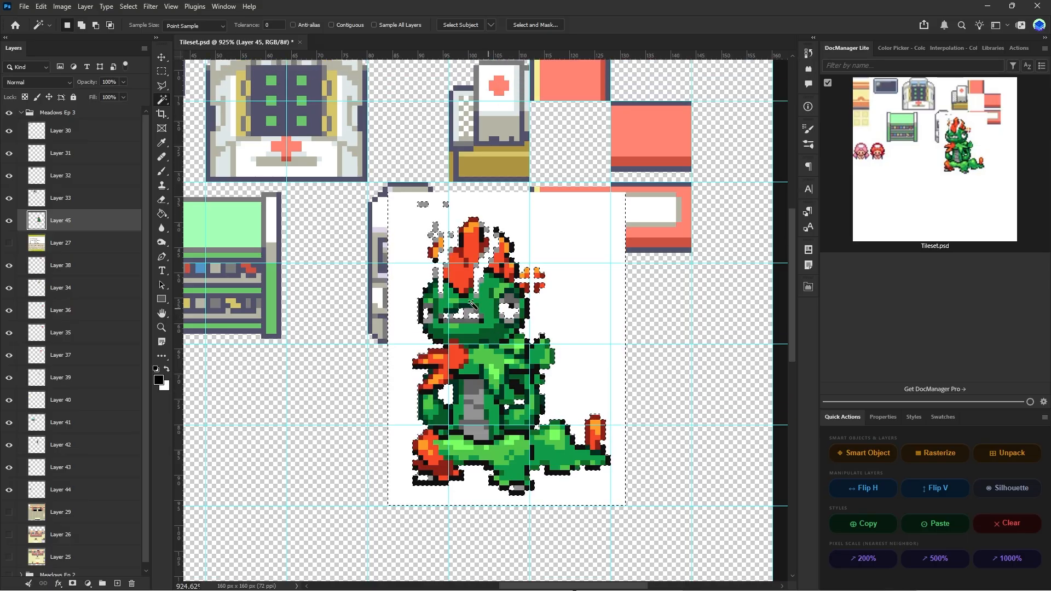
{"action": "left_click", "coordinate": [161, 71]}
{"action": "scroll", "coordinate": [454, 306], "scroll_direction": "up", "scroll_amount": 4, "text": "alt"}
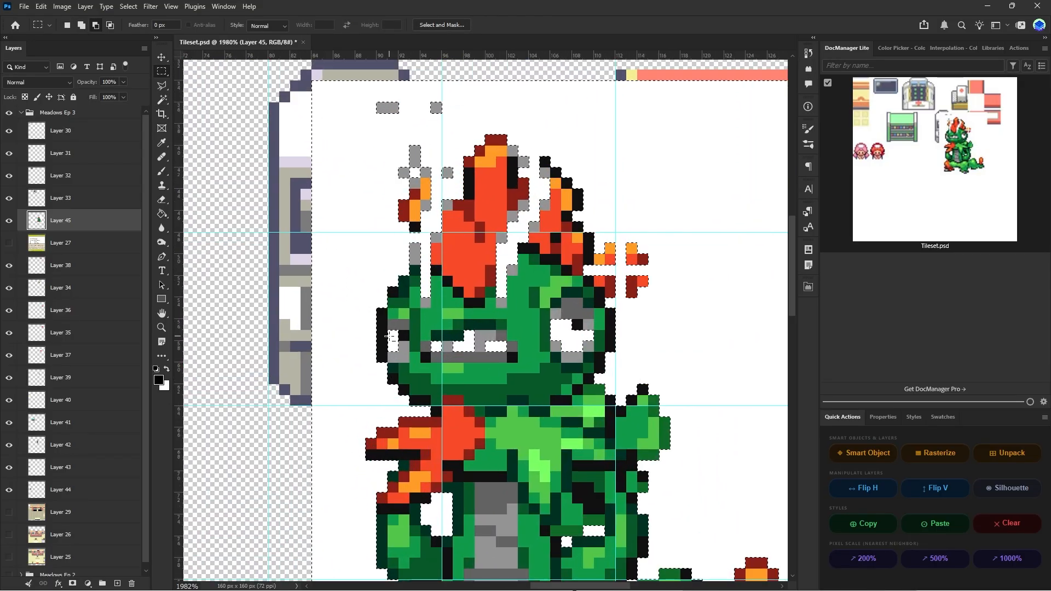
{"action": "left_click_drag", "start_coordinate": [388, 331], "coordinate": [456, 358], "text": "alt"}
{"action": "left_click_drag", "start_coordinate": [573, 351], "coordinate": [562, 330], "text": "alt"}
- Switch to the mGBA emulator and load the recent game ROM
{"action": "left_click", "coordinate": [403, 570]}
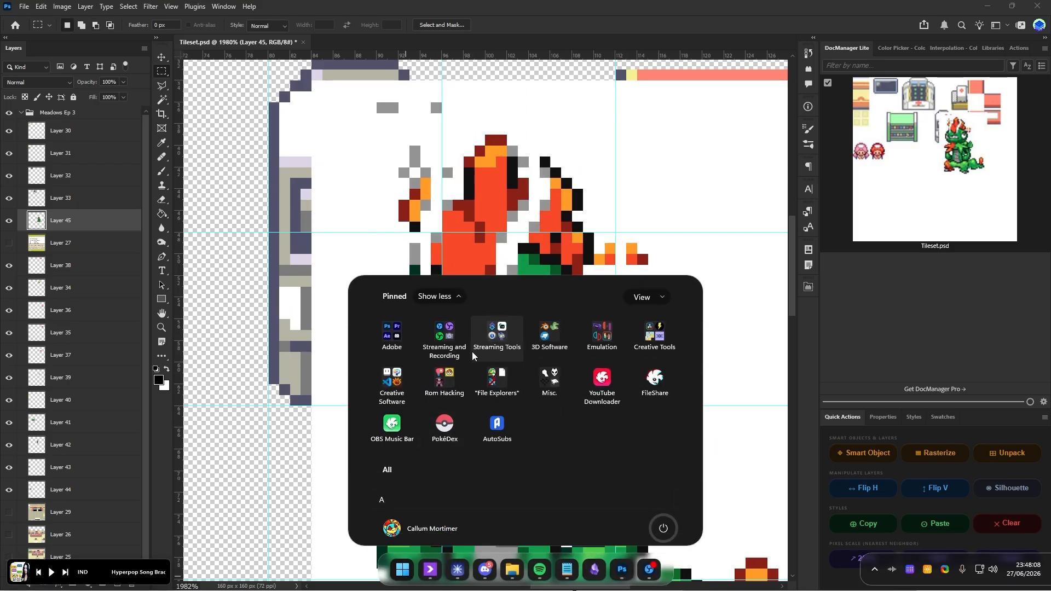
{"action": "left_click", "coordinate": [602, 335]}
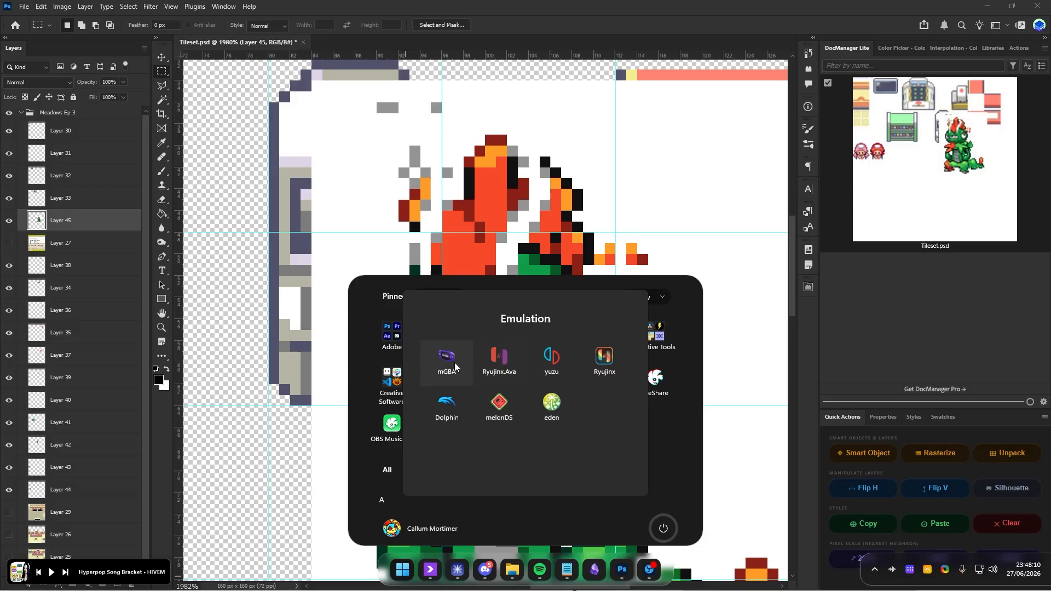
{"action": "left_click", "coordinate": [446, 359]}
{"action": "left_click", "coordinate": [610, 202]}
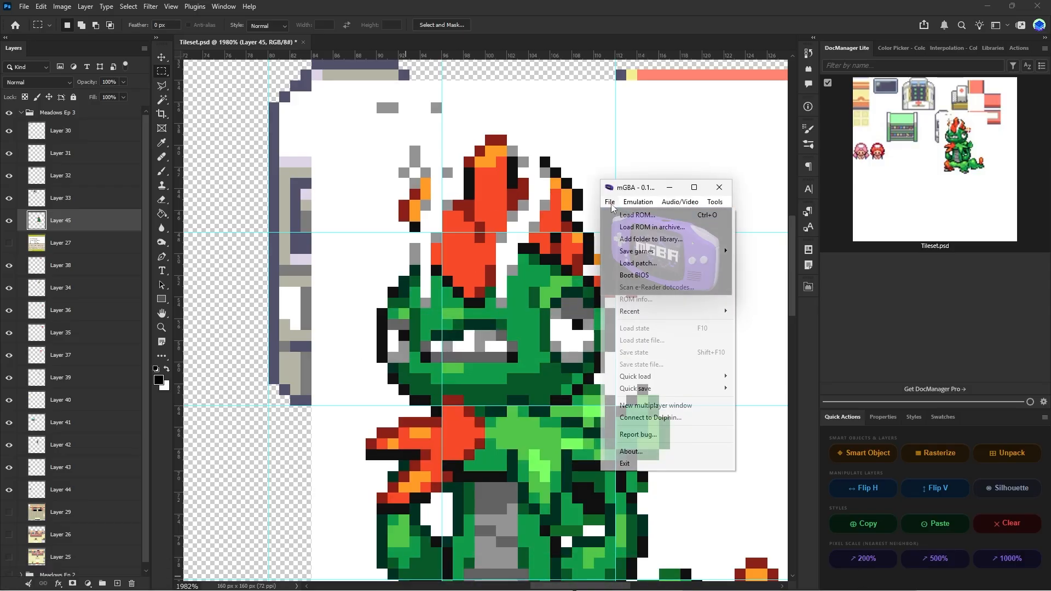
{"action": "mouse_move", "coordinate": [719, 312]}
{"action": "left_click", "coordinate": [769, 311]}
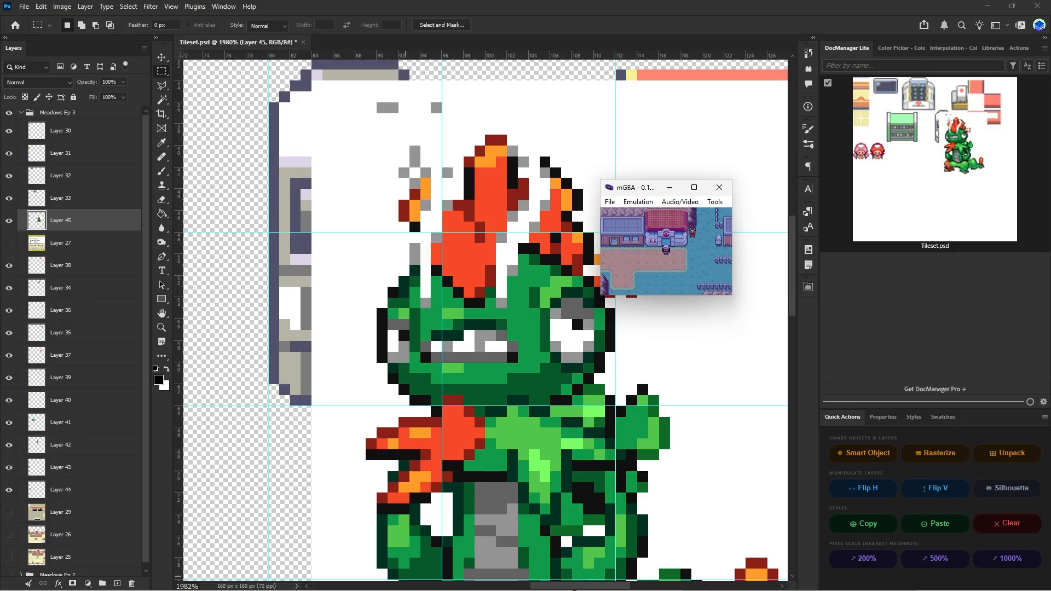
- Resume the saved game, enter the building and open the creature storage boxes on its PC
{"action": "key", "text": "Return"}
{"action": "key", "text": "x"}
{"action": "key", "text": "z"}
{"action": "key", "text": "z"}
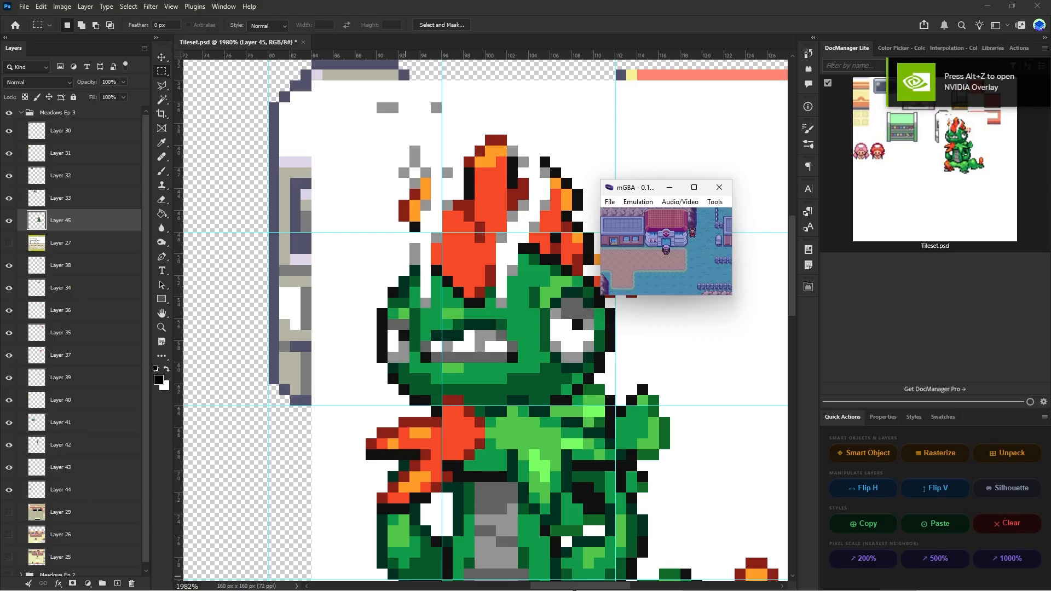
{"action": "key", "text": "Up"}
{"action": "key", "text": "Right"}
{"action": "key", "text": "Up"}
{"action": "key", "text": "x"}
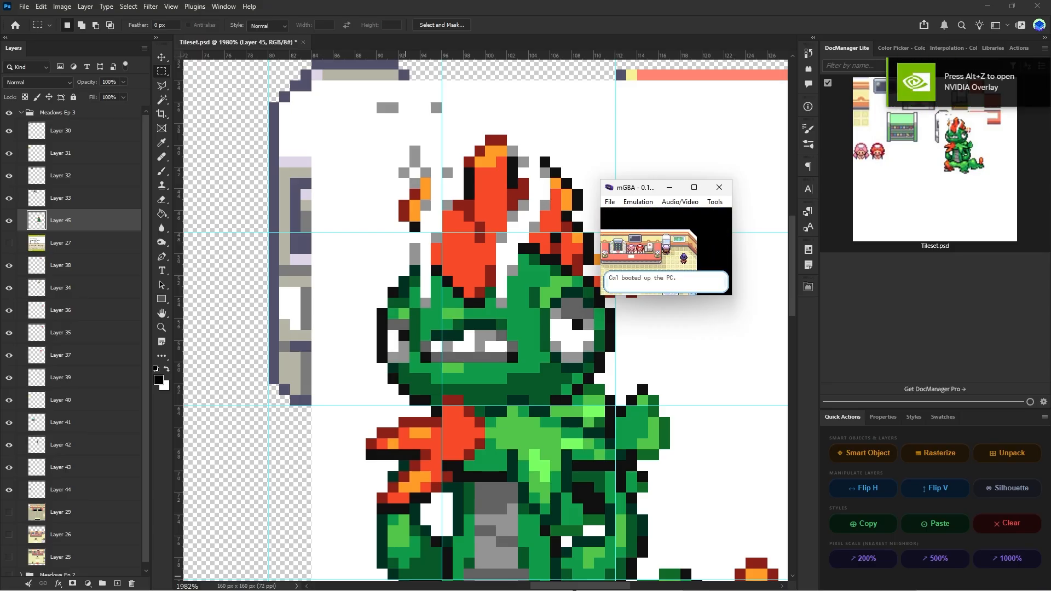
{"action": "key", "text": "x"}
{"action": "key", "text": "x"}
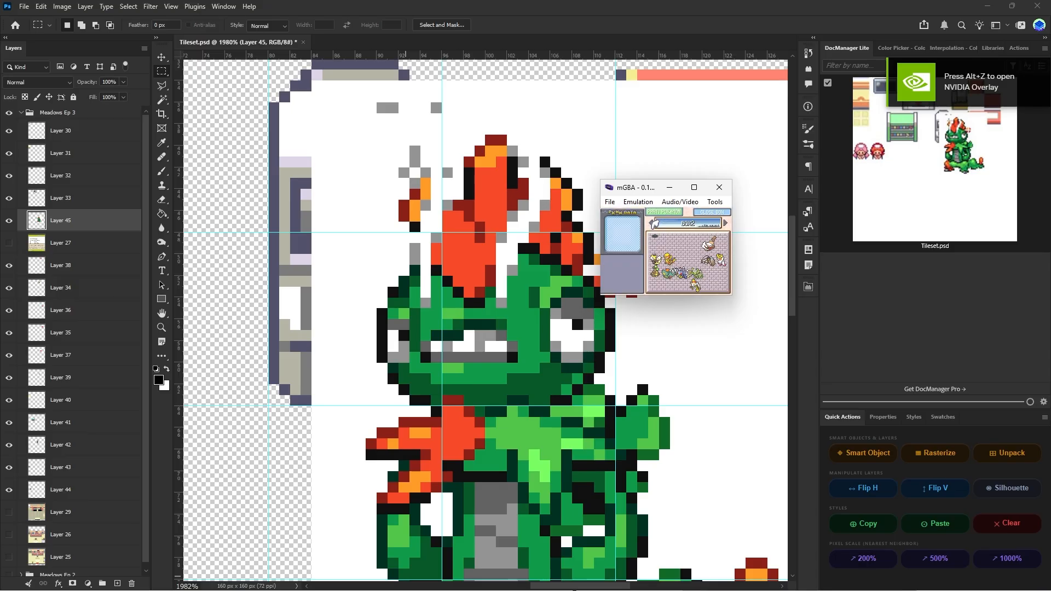
- Bring up the green creature's portrait in the storage system and take a screenshot of it
{"action": "key", "text": "Down"}
{"action": "key", "text": "x"}
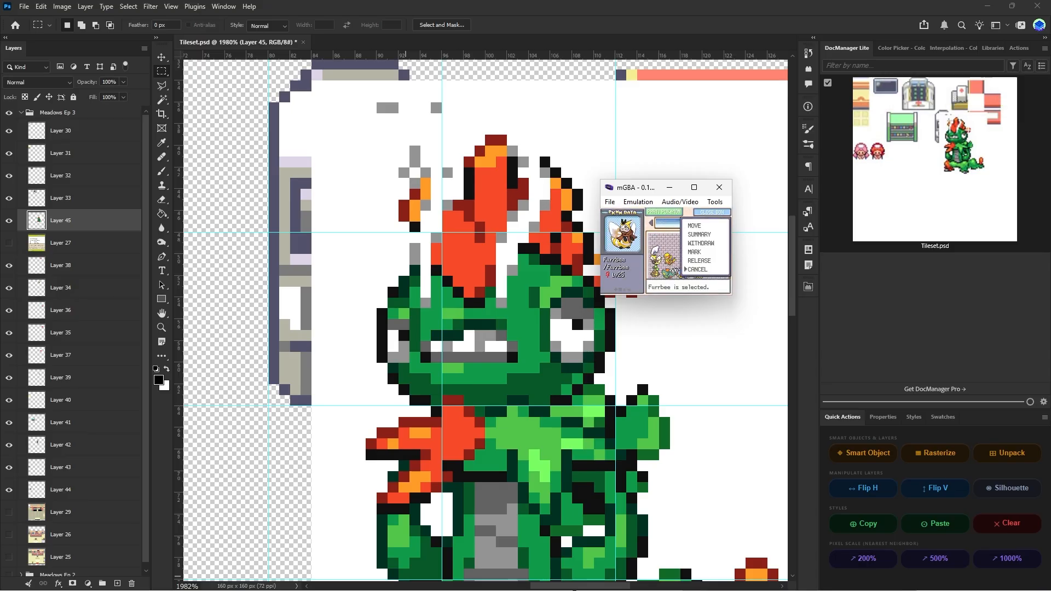
{"action": "key", "text": "z"}
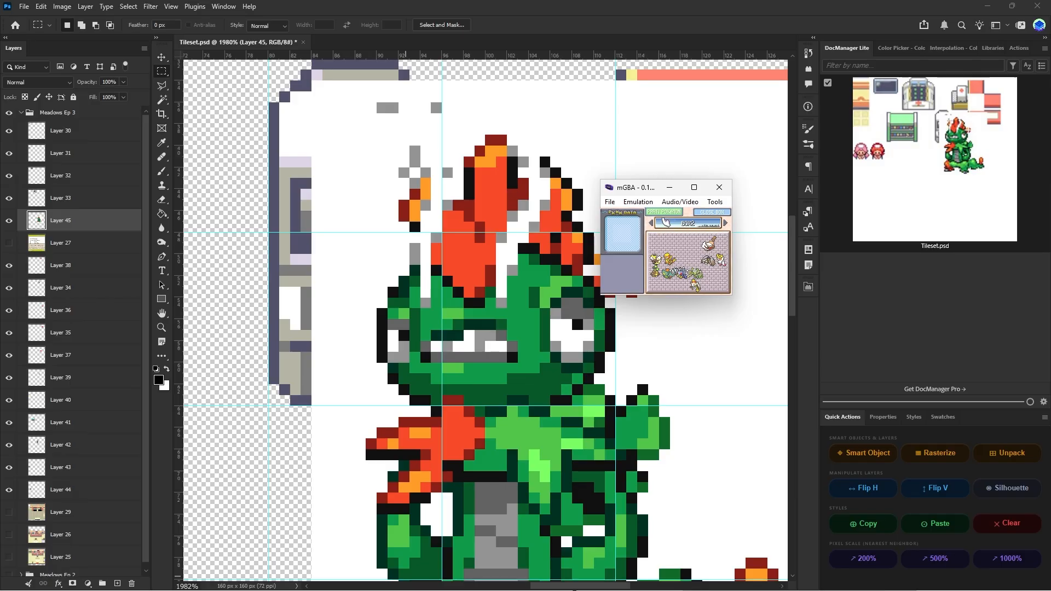
{"action": "key", "text": "x"}
{"action": "left_click", "coordinate": [680, 202]}
{"action": "left_click", "coordinate": [702, 321]}
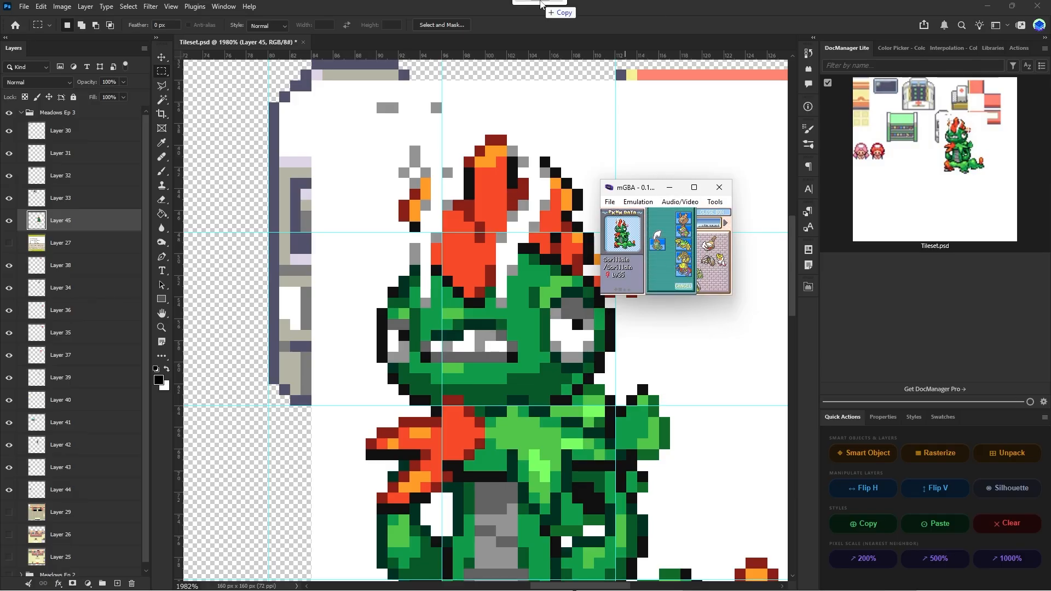
- Open the screenshot Meadow Mix Up Beta 1-114.png in Photoshop and copy a rectangle around the green creature into Tileset.psd as a new layer
{"action": "left_click_drag", "start_coordinate": [545, 6], "coordinate": [548, 42]}
{"action": "left_click_drag", "start_coordinate": [410, 192], "coordinate": [493, 375]}
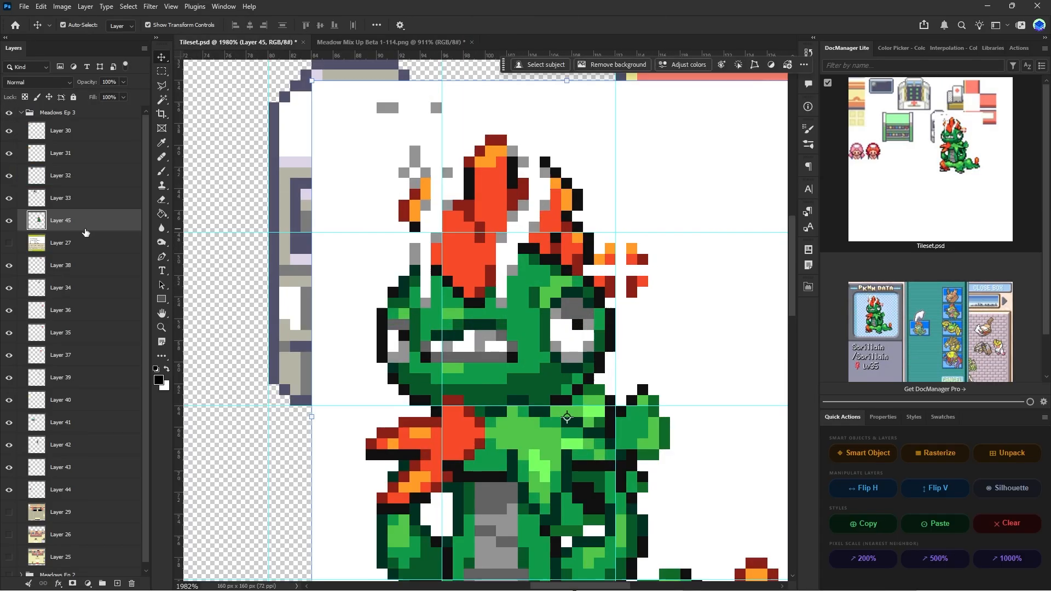
{"action": "scroll", "coordinate": [601, 287], "scroll_direction": "down", "scroll_amount": 3}
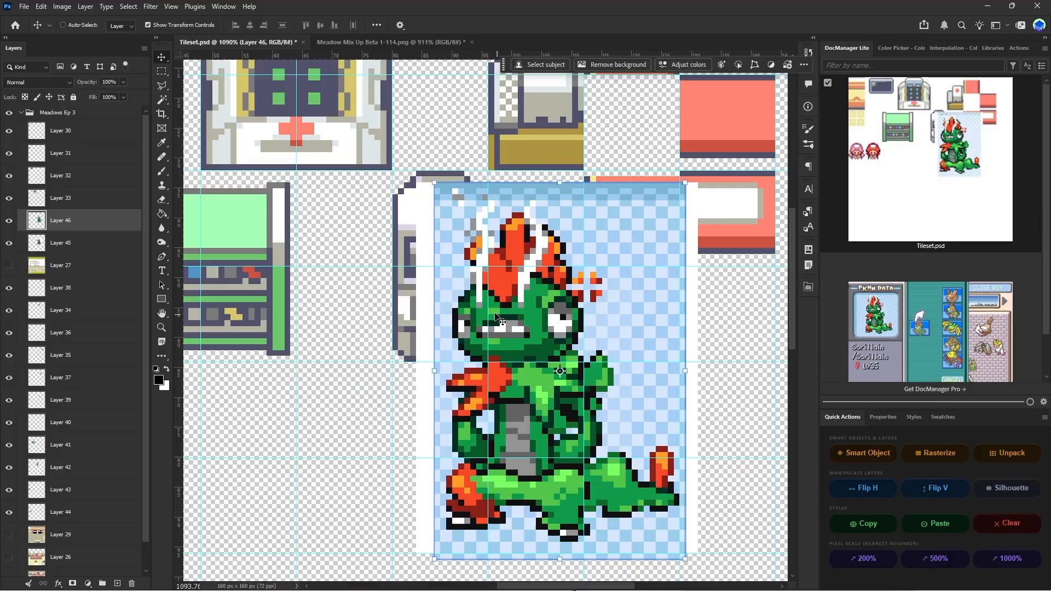
- Remove the blue checkered background around the creature on Layer 46 with the Magic Wand, and delete Layer 45
{"action": "scroll", "coordinate": [448, 271], "scroll_direction": "up", "scroll_amount": 3}
{"action": "left_click", "coordinate": [448, 271]}
{"action": "scroll", "coordinate": [497, 145], "scroll_direction": "down", "scroll_amount": 3, "text": "alt"}
{"action": "key", "text": "Delete"}
{"action": "key", "text": "ctrl+d"}
{"action": "left_click", "coordinate": [66, 247]}
{"action": "key", "text": "Delete"}
- Move the green creature below the green bookshelf and centre it in a block three grid cells wide and four tall
{"action": "key", "text": "v"}
{"action": "mouse_move", "coordinate": [480, 219]}
{"action": "left_mouse_down"}
{"action": "mouse_move", "coordinate": [304, 312]}
{"action": "mouse_move", "coordinate": [305, 327]}
{"action": "mouse_move", "coordinate": [353, 323]}
{"action": "left_mouse_up"}
{"action": "key", "text": "m"}
{"action": "left_click_drag", "start_coordinate": [272, 234], "coordinate": [432, 447]}
{"action": "key", "text": "v"}
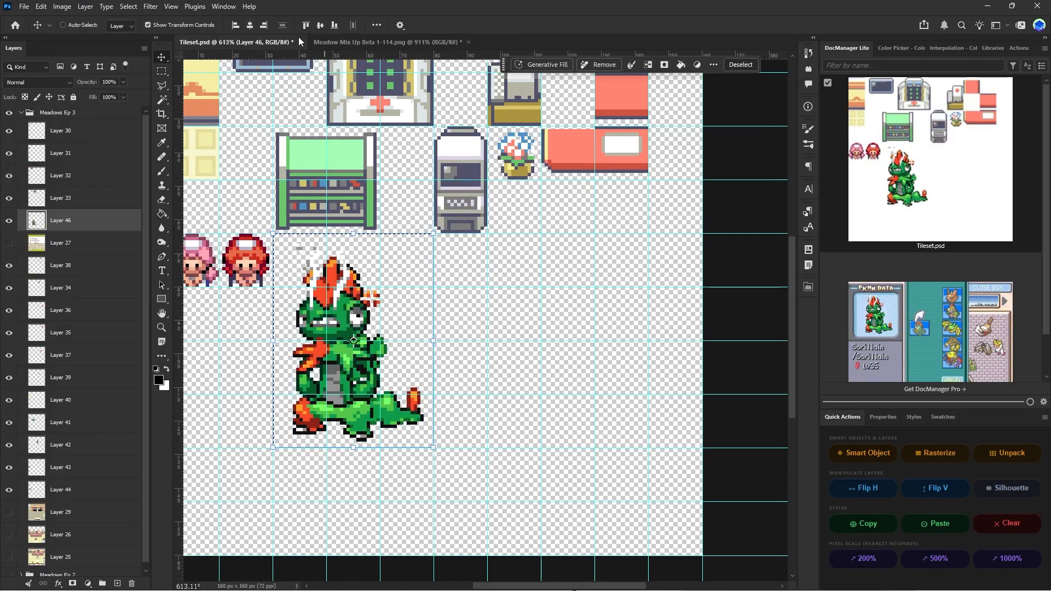
{"action": "key", "text": "ctrl+d"}
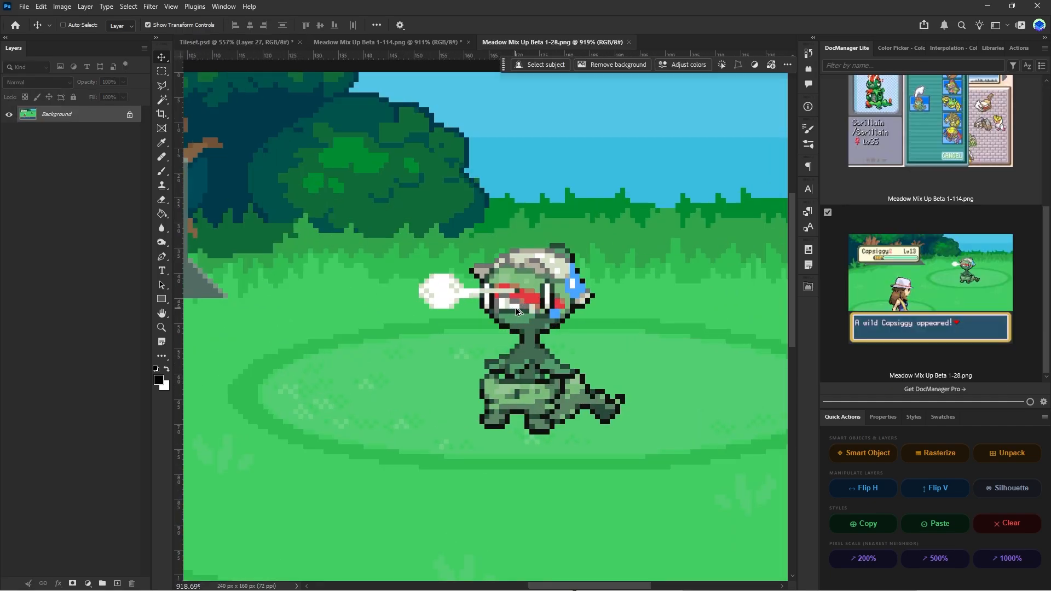
- Copy a rectangle around the grey-green creature in Meadow Mix Up Beta 1-28.png into Tileset.psd as a top layer, beside the green creature
{"action": "key", "text": "m"}
{"action": "left_click_drag", "start_coordinate": [366, 209], "coordinate": [607, 440]}
{"action": "left_click", "coordinate": [633, 42]}
{"action": "left_click", "coordinate": [70, 133]}
{"action": "key", "text": "ctrl+v"}
{"action": "left_click_drag", "start_coordinate": [466, 298], "coordinate": [528, 378]}
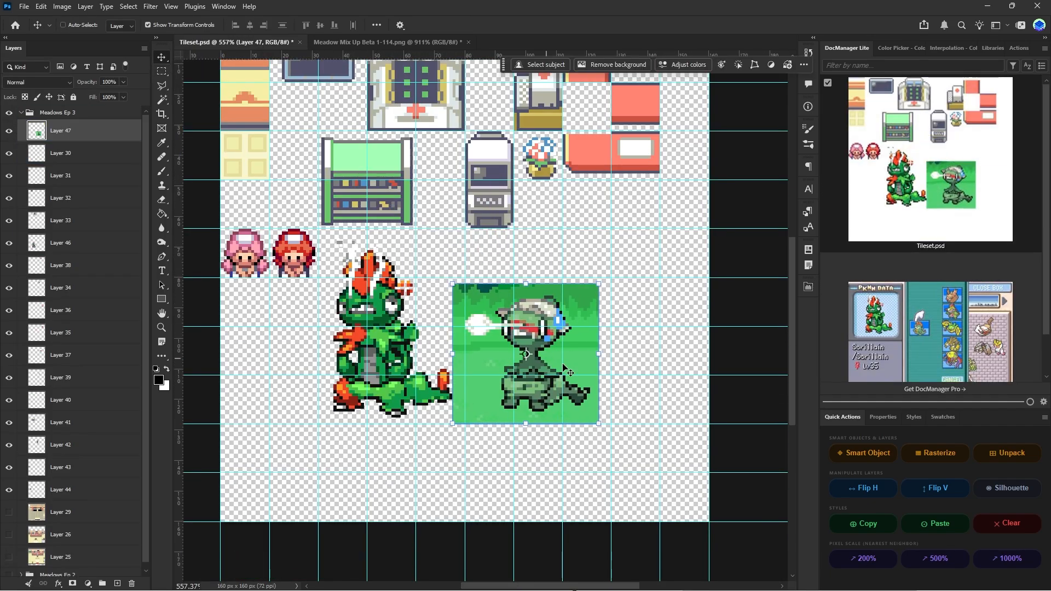
- Remove the grass background around the creature on Layer 47 with the Magic Wand and shift the creature slightly right
{"action": "key", "text": "w"}
{"action": "left_click", "coordinate": [554, 372]}
{"action": "key", "text": "Delete"}
{"action": "key", "text": "ctrl+d"}
{"action": "key", "text": "v"}
{"action": "left_click_drag", "start_coordinate": [510, 285], "coordinate": [529, 285]}
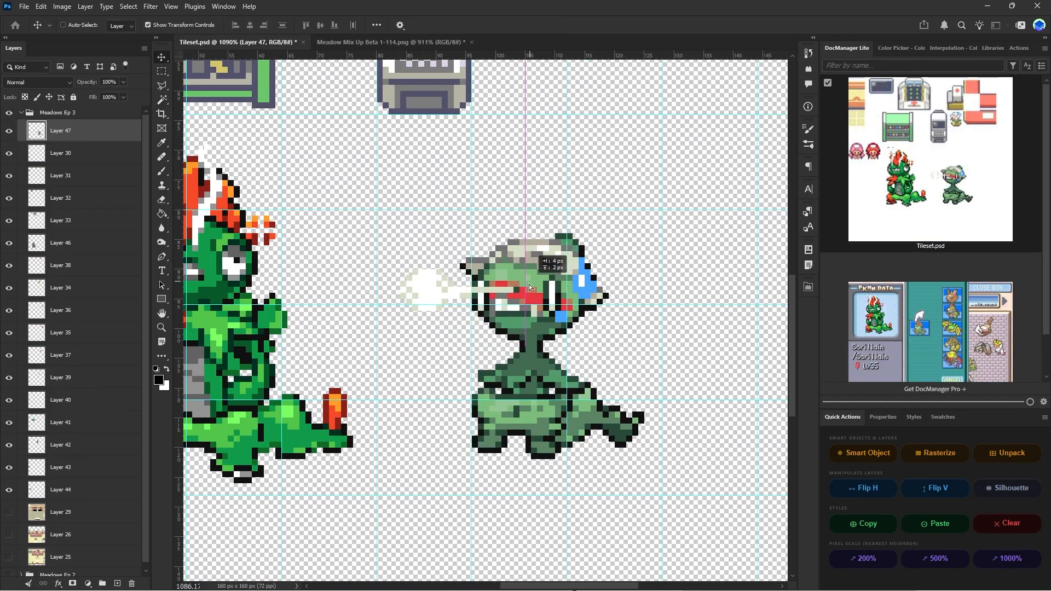
{"action": "scroll", "coordinate": [529, 284], "scroll_direction": "down", "scroll_amount": 3, "text": "alt"}
{"action": "scroll", "coordinate": [536, 314], "scroll_direction": "down", "scroll_amount": 7, "text": "alt"}
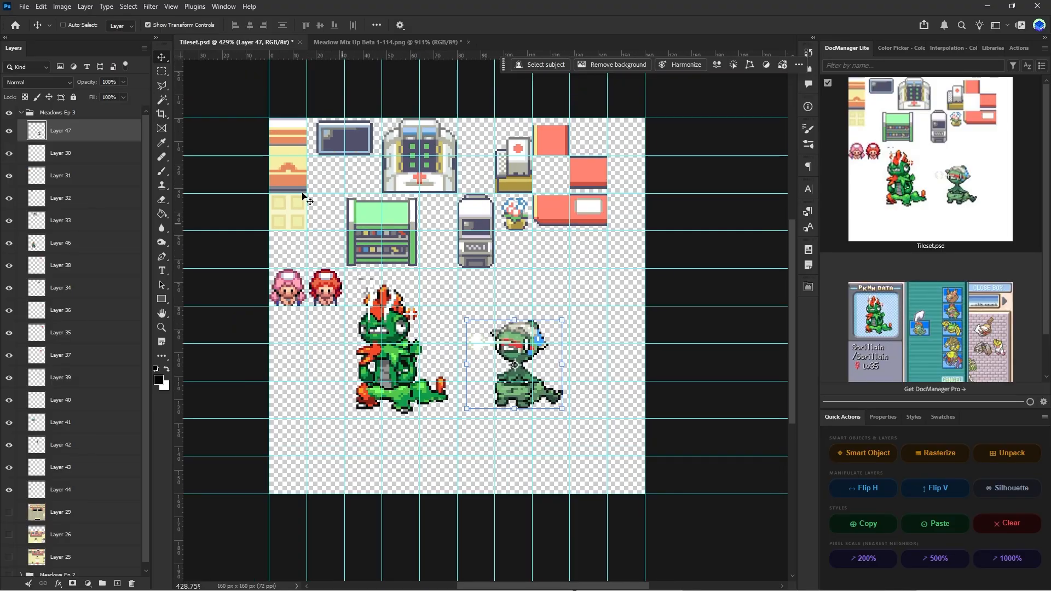
- Close the Meadow Mix Up Beta 1-114.png document and save Tileset.psd
{"action": "key", "text": "m"}
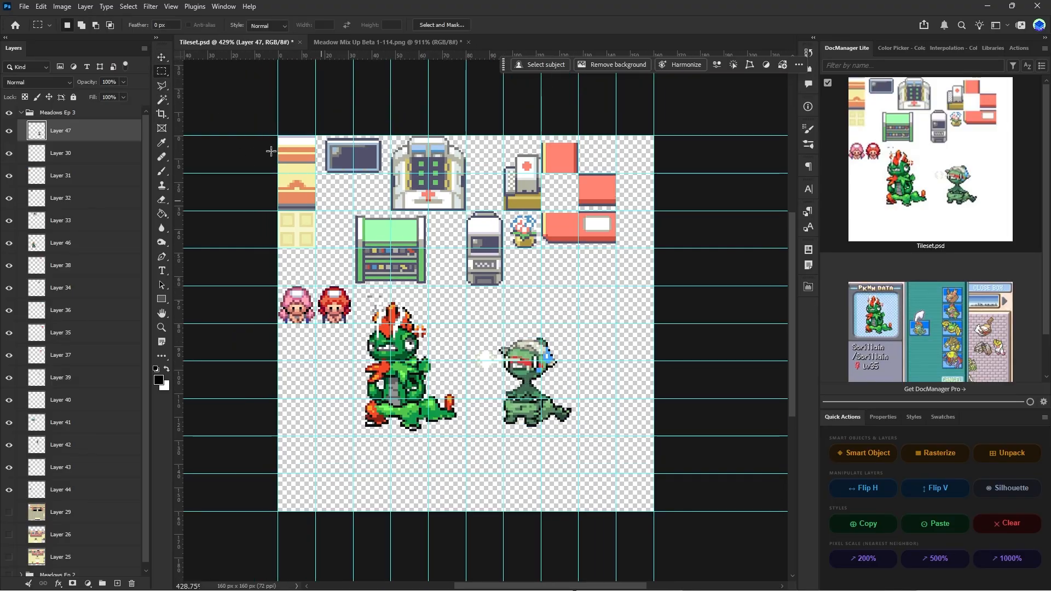
{"action": "left_click", "coordinate": [162, 85]}
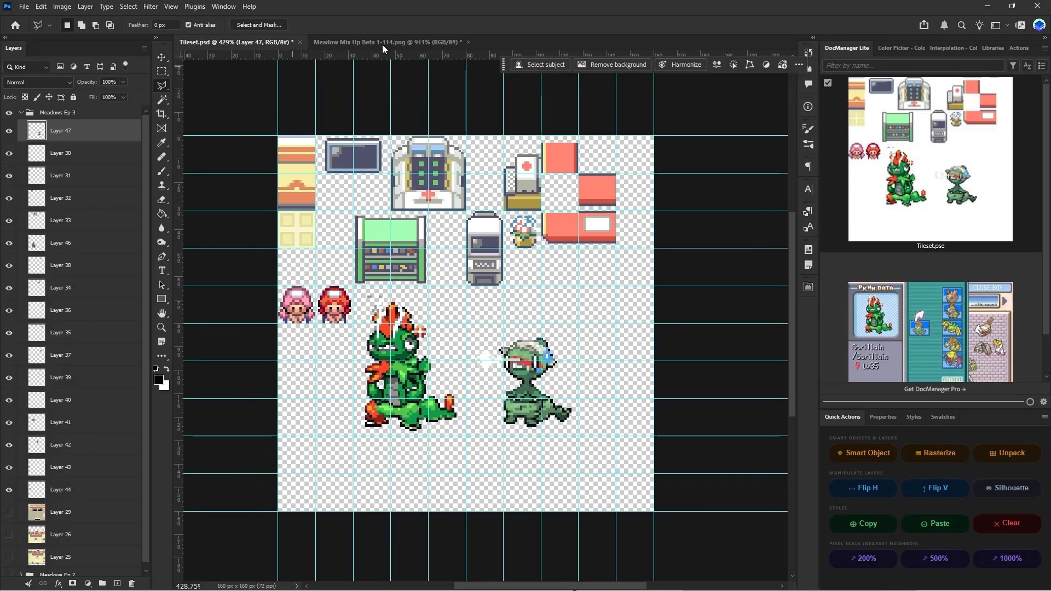
{"action": "left_click", "coordinate": [464, 41]}
{"action": "left_click", "coordinate": [521, 227]}
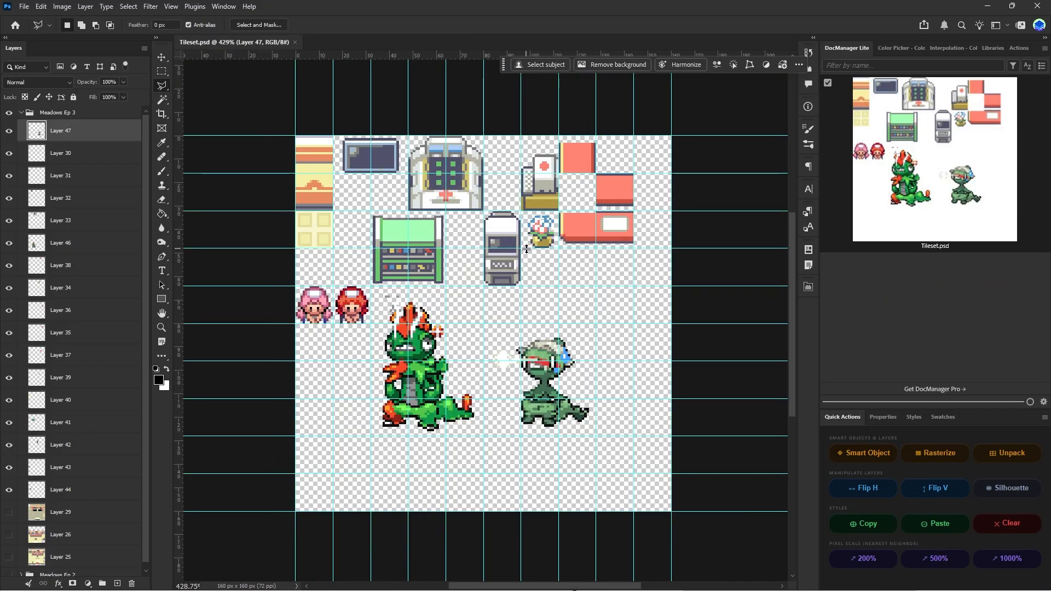
{"action": "scroll", "coordinate": [526, 249], "scroll_direction": "down", "scroll_amount": 1}
- Export the tileset with Save for Web as a 160 x 160 px PNG-24 named Tileset2.png in the Tiles folder
{"action": "left_click", "coordinate": [25, 6]}
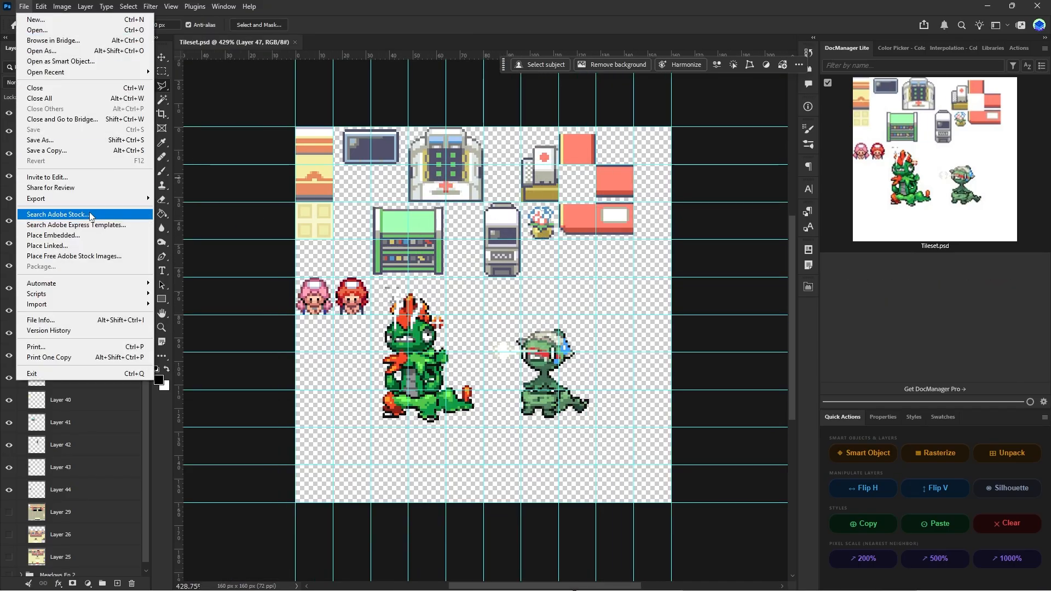
{"action": "mouse_move", "coordinate": [83, 199]}
{"action": "left_click", "coordinate": [228, 241]}
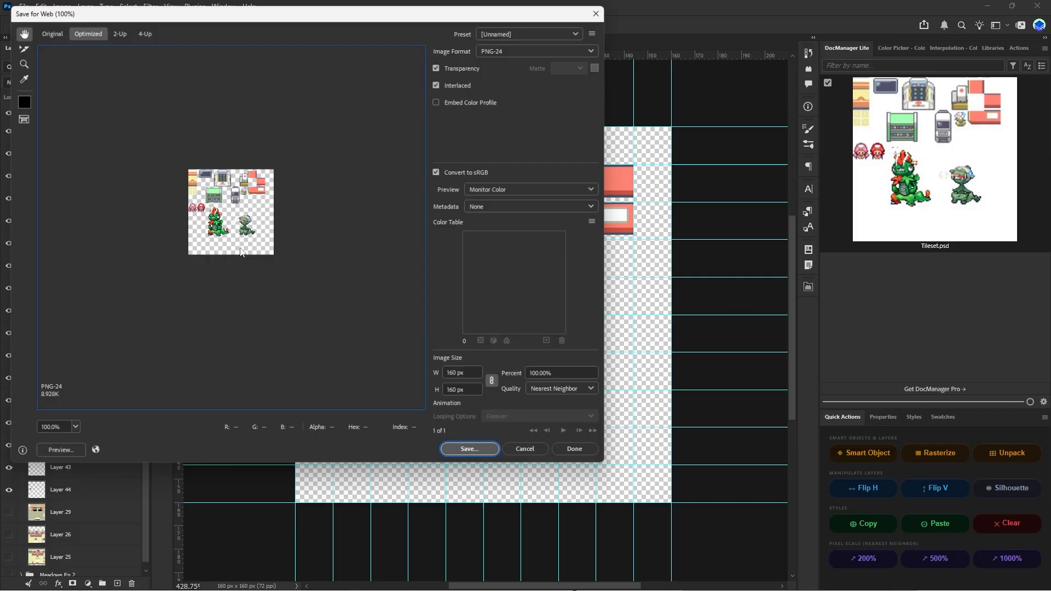
{"action": "key", "text": "Return"}
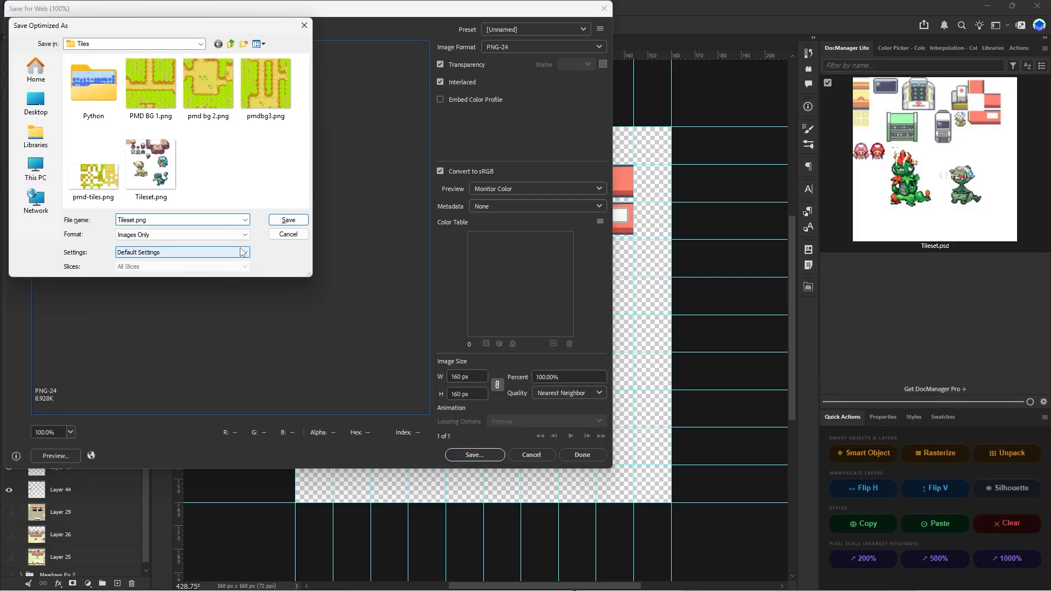
{"action": "key", "text": "Return"}
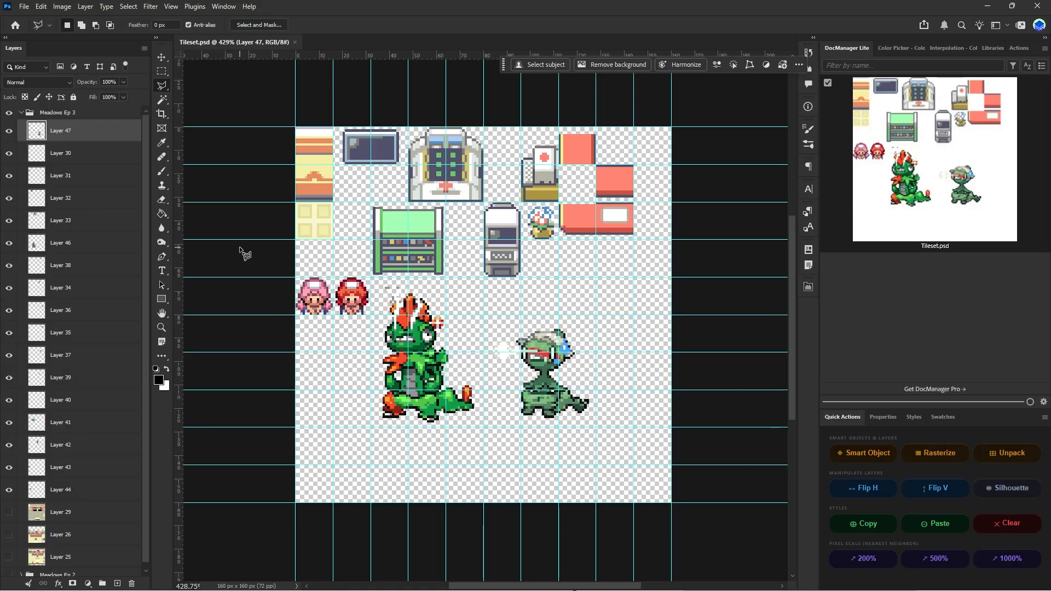
- Find Crocotile 3D through the system search and switch to it
{"action": "key", "text": "super"}
{"action": "type", "text": "crocodile 3D"}
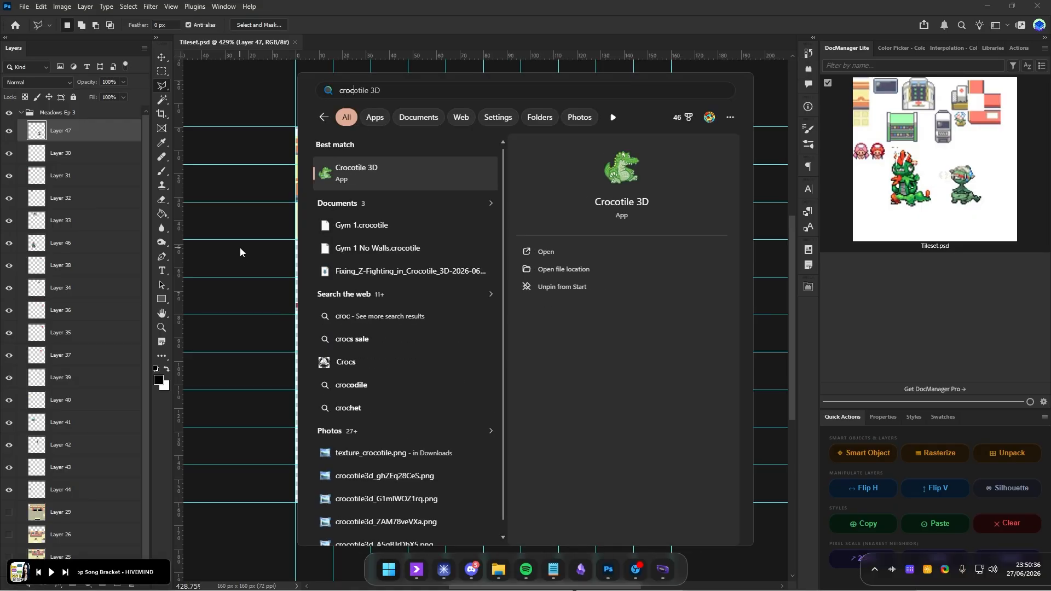
{"action": "key", "text": "Return"}
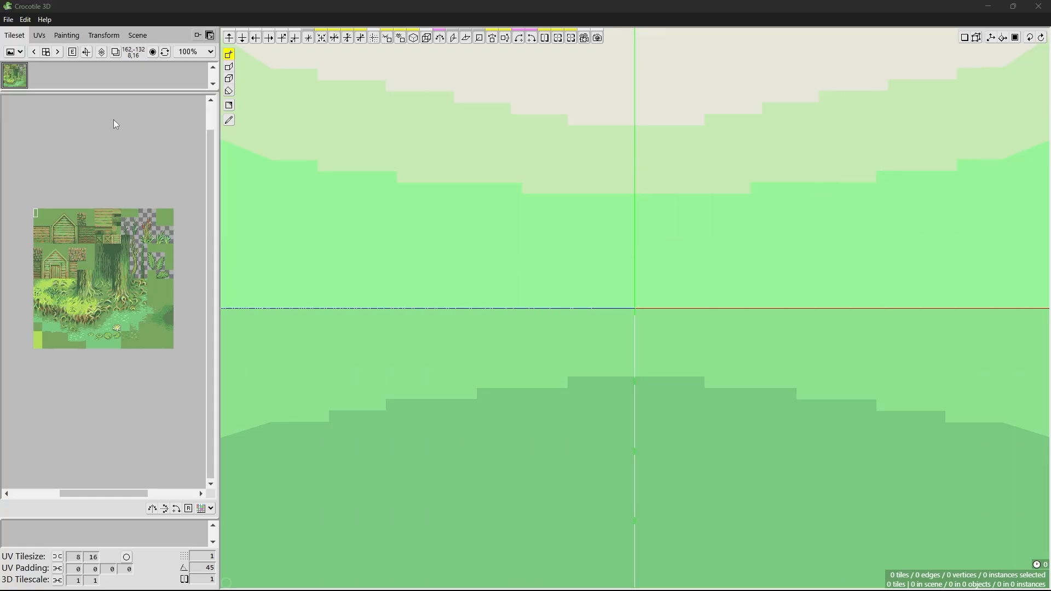
{"action": "left_click", "coordinate": [10, 20]}
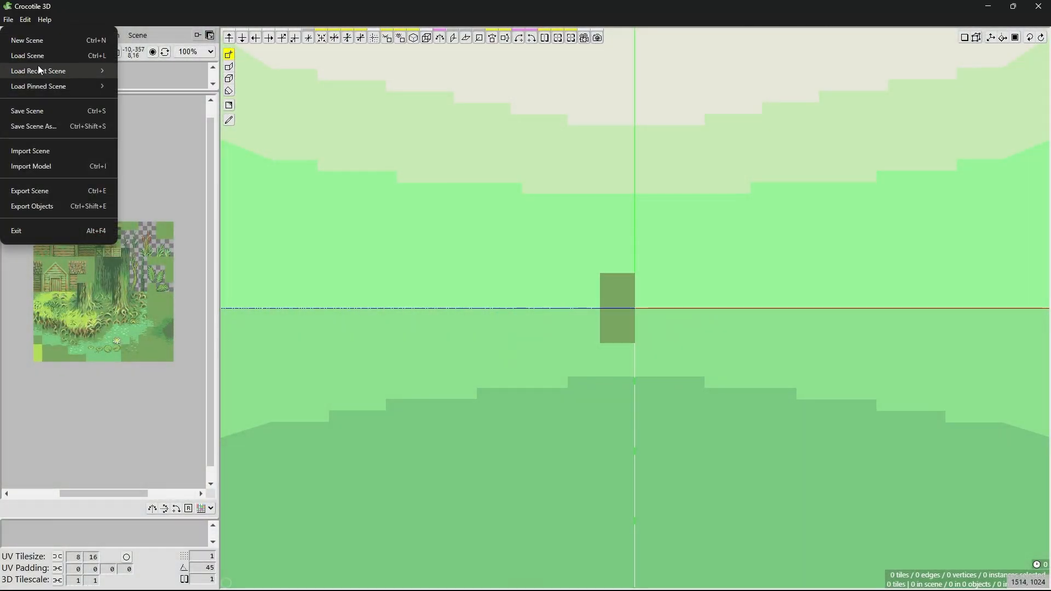
{"action": "left_click", "coordinate": [200, 7]}
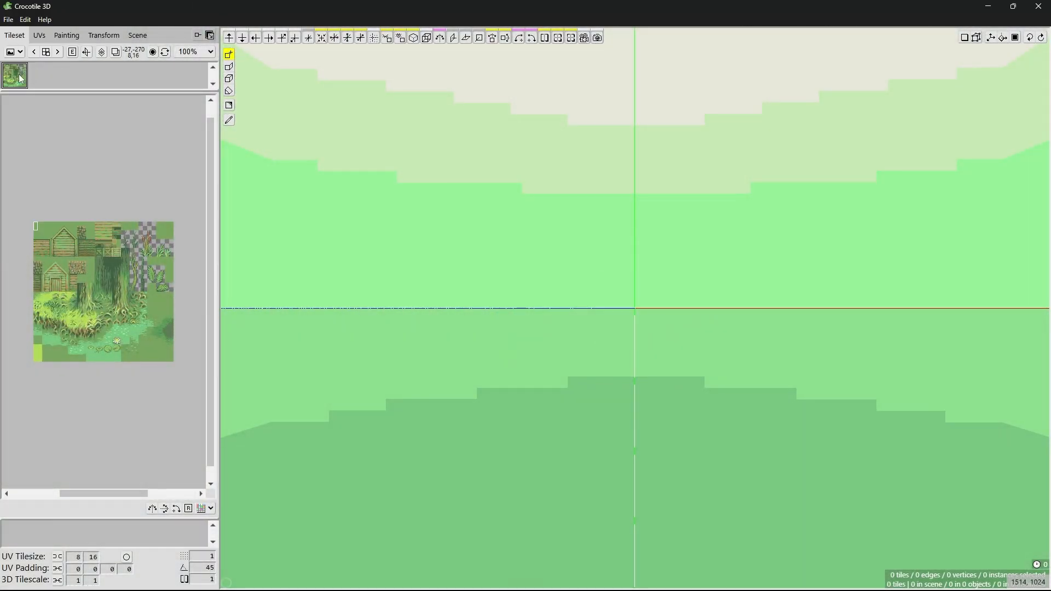
- Replace the current tileset with Tileset2.png from the .ASEPRITE > Tiles folder on drive D
{"action": "left_click", "coordinate": [20, 54]}
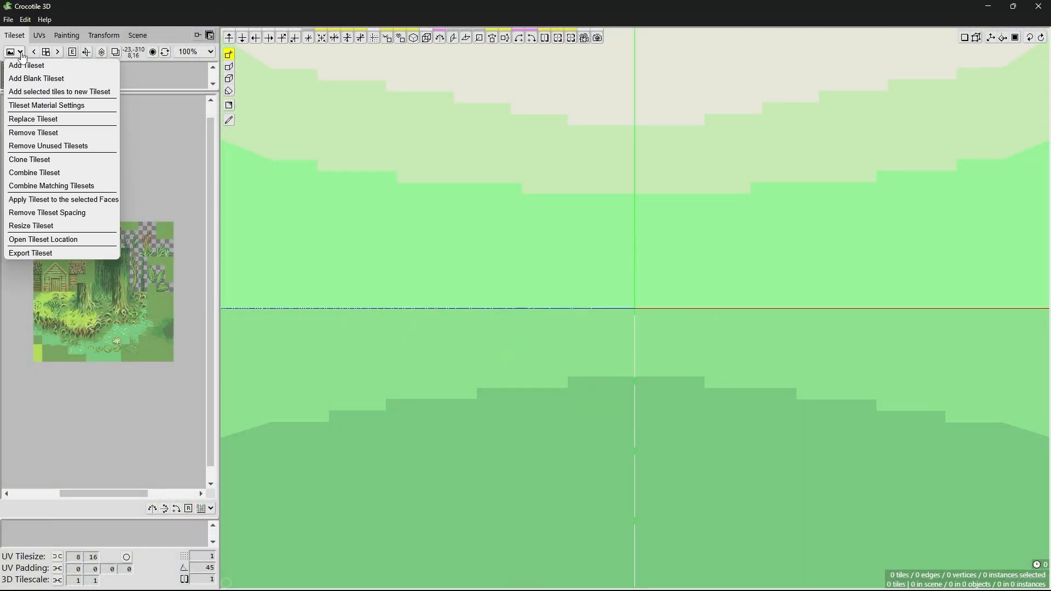
{"action": "left_click", "coordinate": [57, 120]}
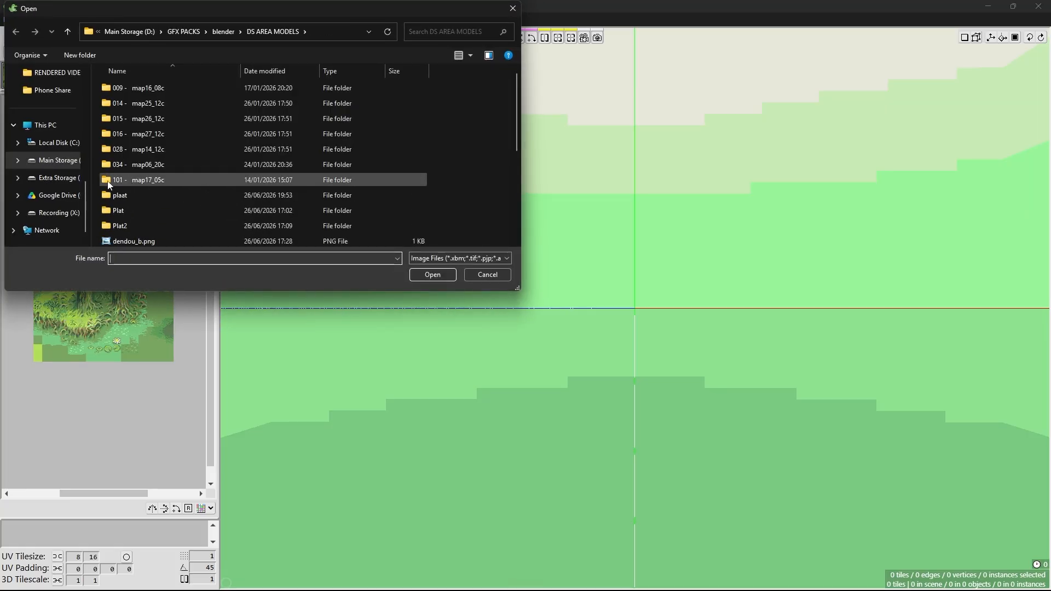
{"action": "left_click", "coordinate": [38, 160]}
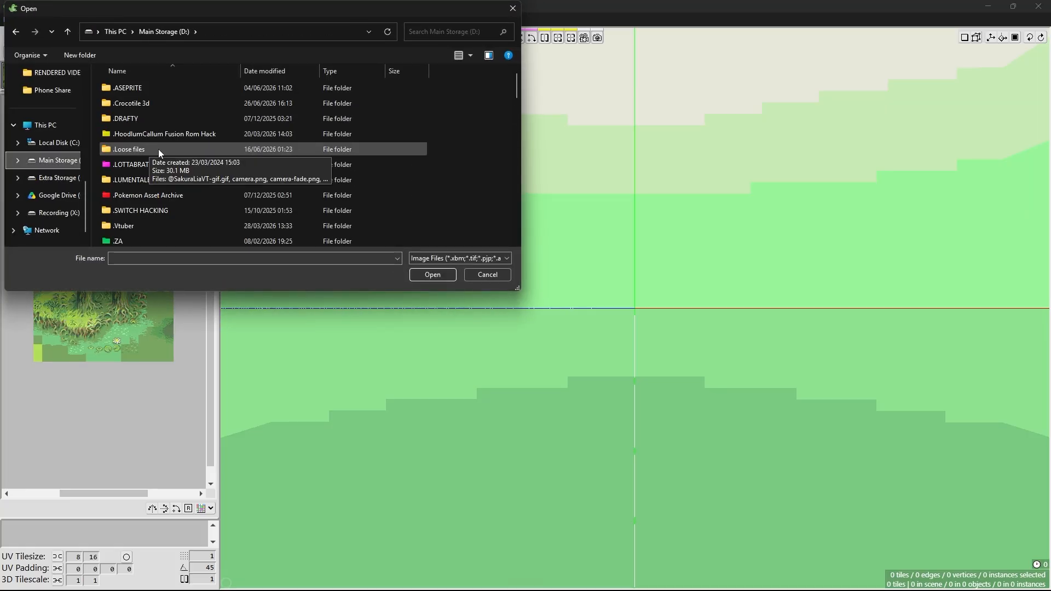
{"action": "double_click", "coordinate": [130, 91]}
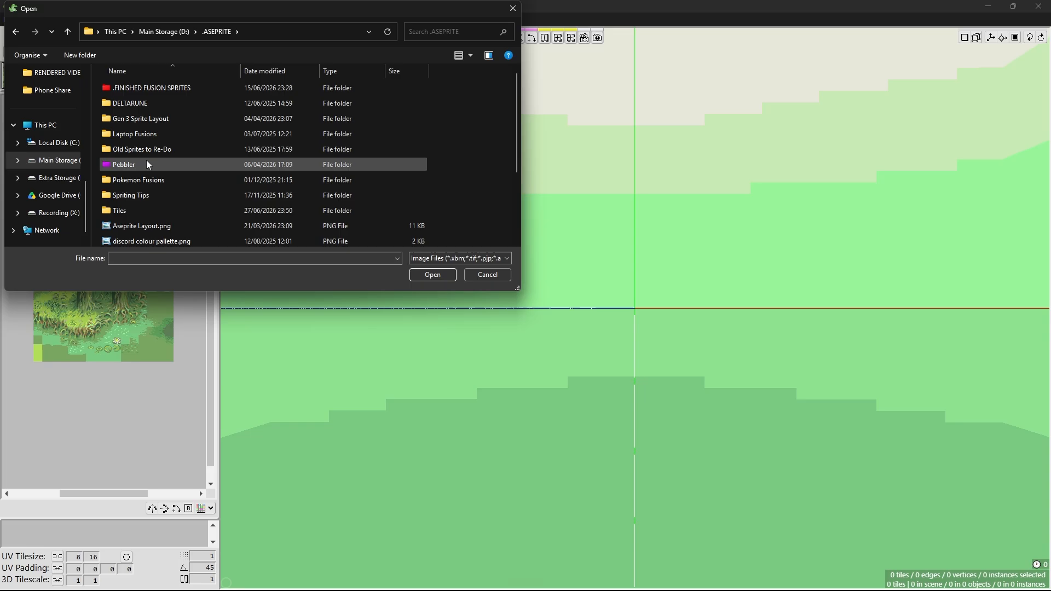
{"action": "double_click", "coordinate": [123, 206]}
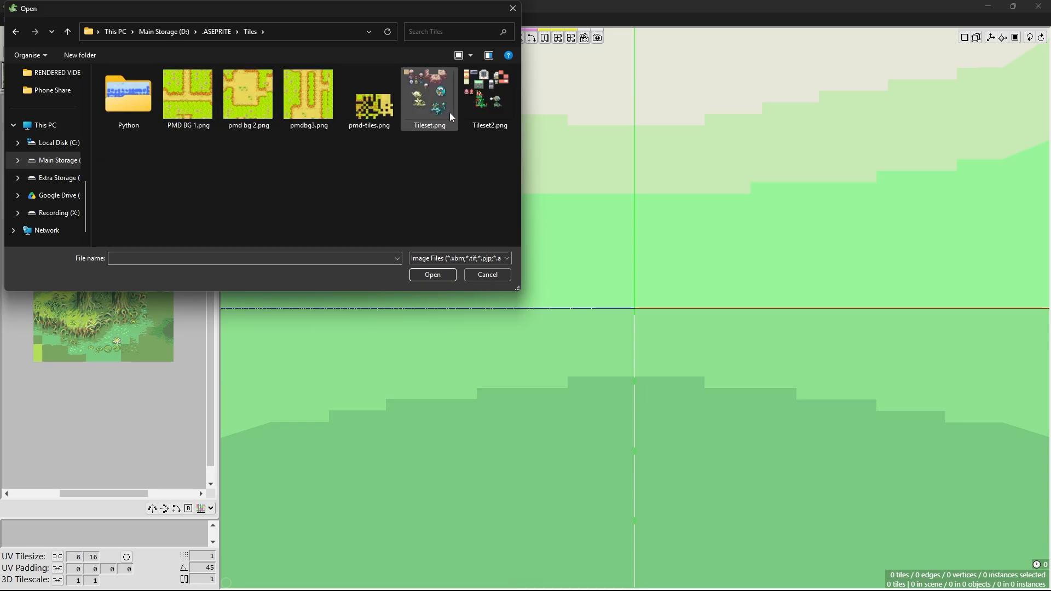
{"action": "double_click", "coordinate": [498, 103]}
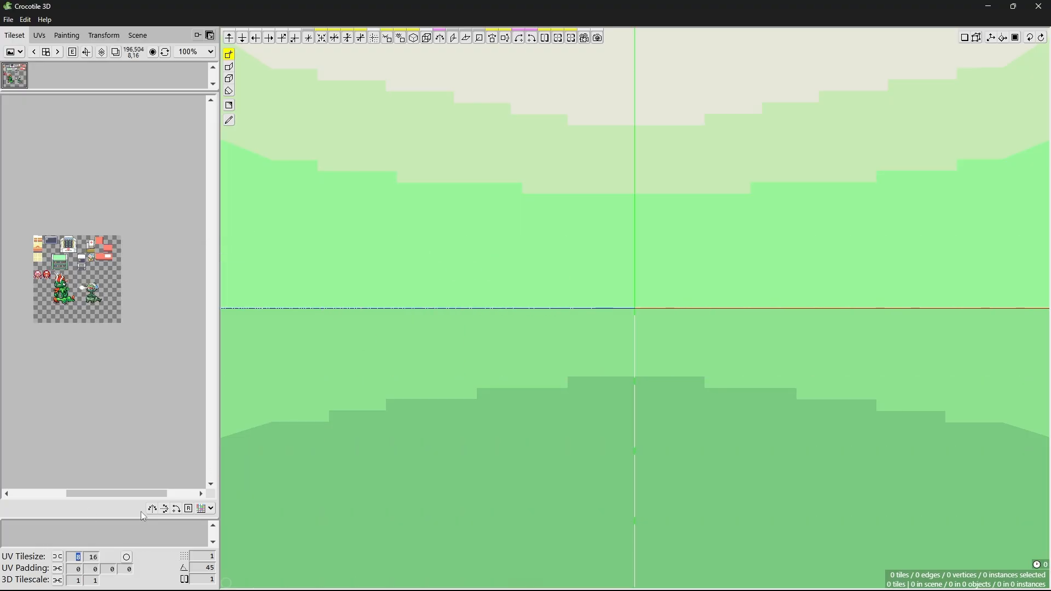
- Set the UV tile width to 16 and pick the cream floor tile from the tileset
{"action": "type", "text": "16"}
{"action": "scroll", "coordinate": [41, 253], "scroll_direction": "up", "scroll_amount": 4}
{"action": "scroll", "coordinate": [48, 255], "scroll_direction": "down", "scroll_amount": 2}
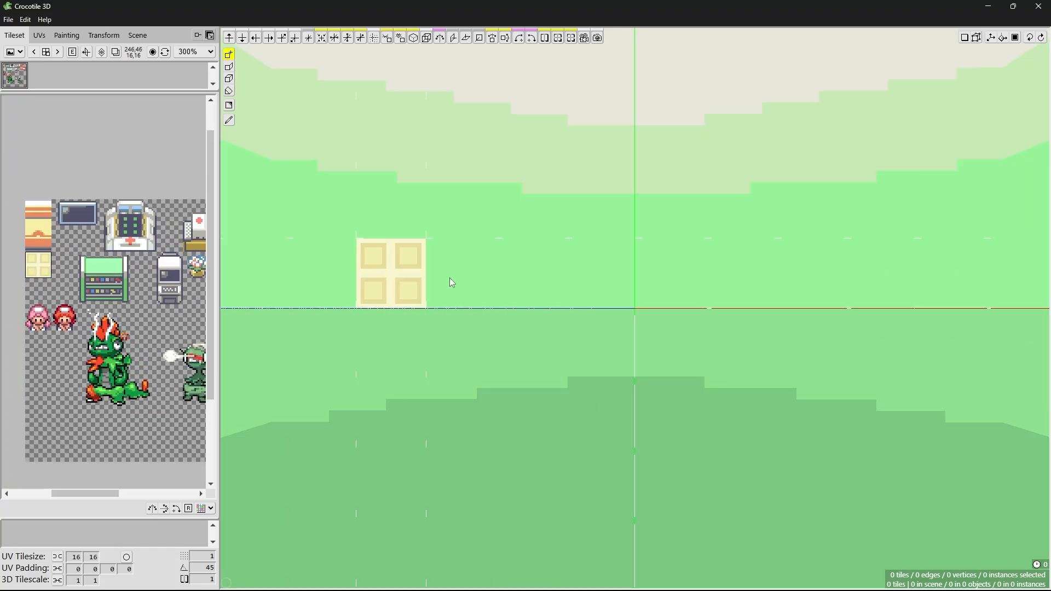
- Try filling a 240-tile rectangle of cream floor around the origin on the ground plane, and undo it
{"action": "right_click_drag", "start_coordinate": [516, 215], "coordinate": [545, 241]}
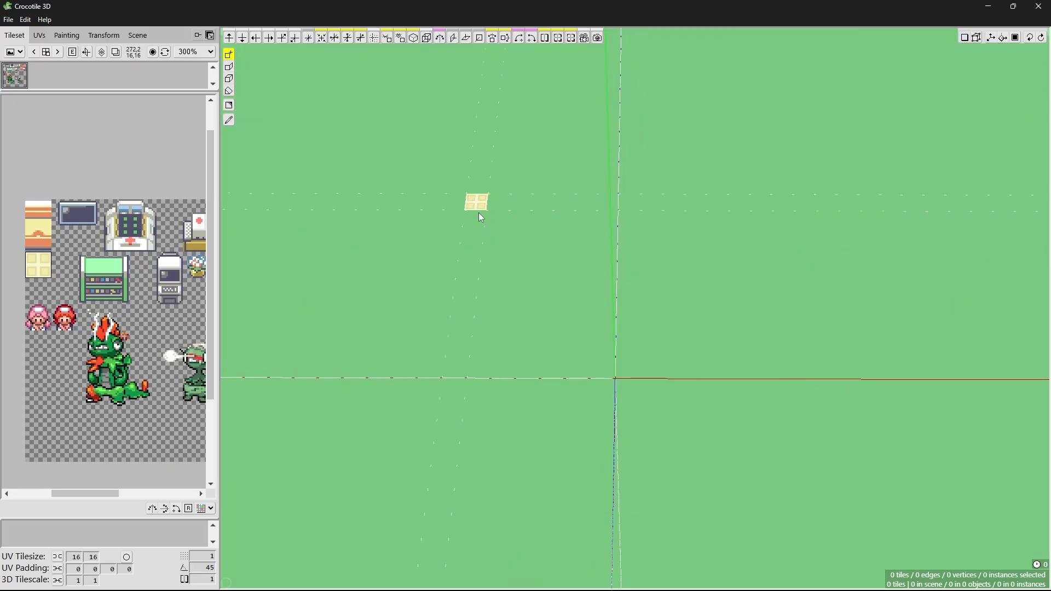
{"action": "left_click_drag", "start_coordinate": [510, 253], "coordinate": [781, 464]}
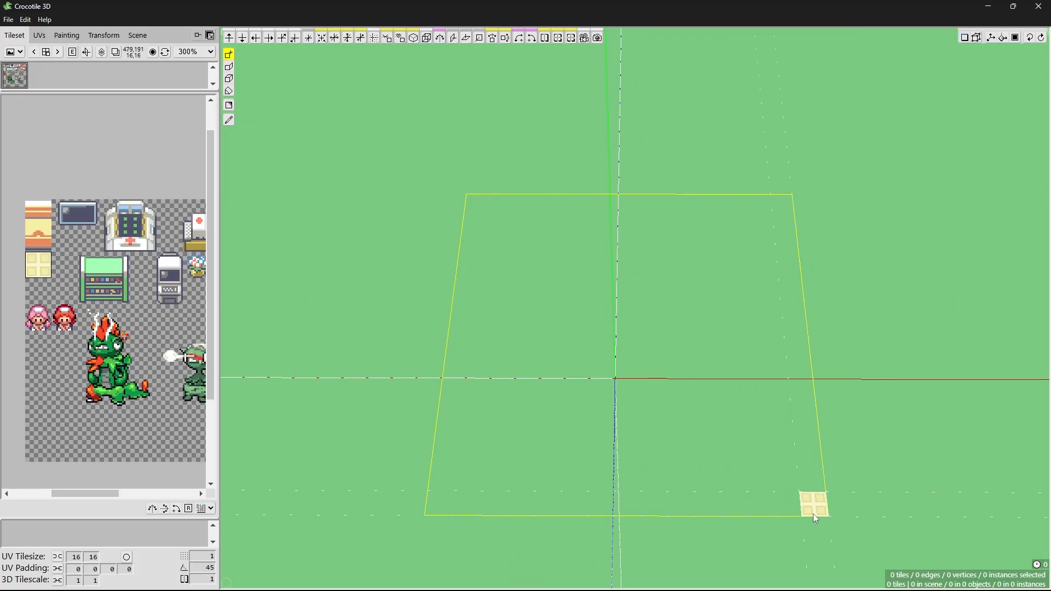
{"action": "left_click_drag", "start_coordinate": [891, 504], "coordinate": [814, 502]}
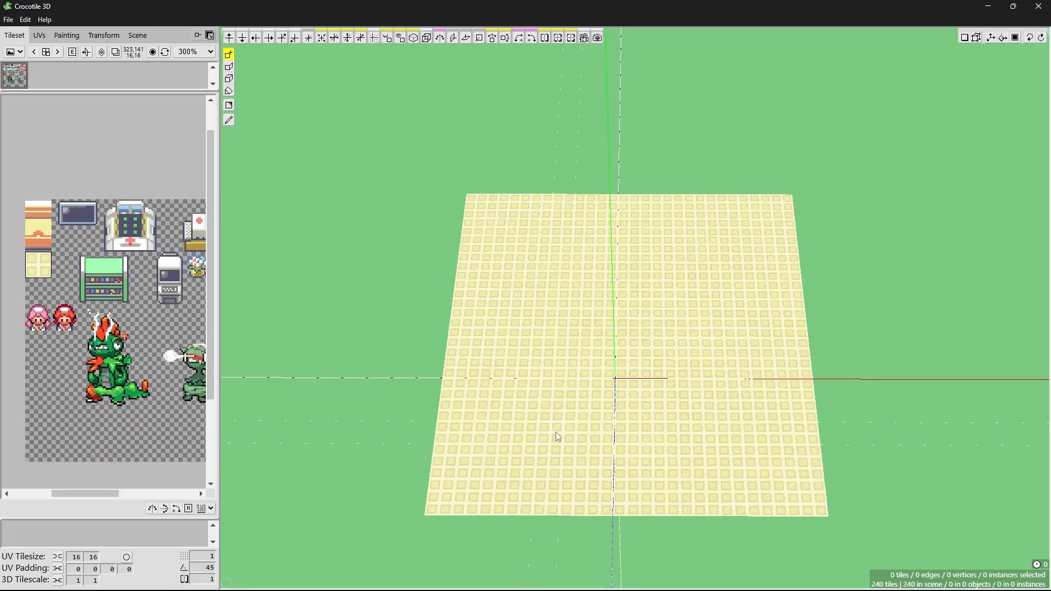
{"action": "key", "text": "ctrl+z"}
- Fill a wider rectangle of 414 cream floor tiles around the origin on the ground plane
{"action": "left_click_drag", "start_coordinate": [359, 204], "coordinate": [910, 548]}
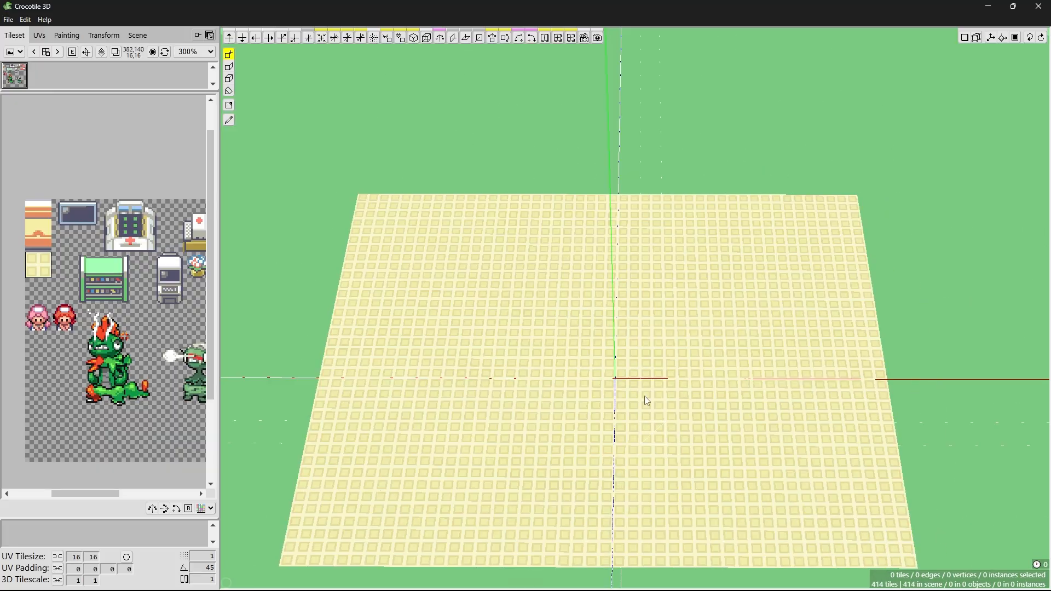
{"action": "key", "text": "space"}
{"action": "scroll", "coordinate": [634, 334], "scroll_direction": "up", "scroll_amount": 3}
{"action": "left_click_drag", "start_coordinate": [669, 358], "coordinate": [643, 357]}
{"action": "scroll", "coordinate": [647, 357], "scroll_direction": "up", "scroll_amount": 2}
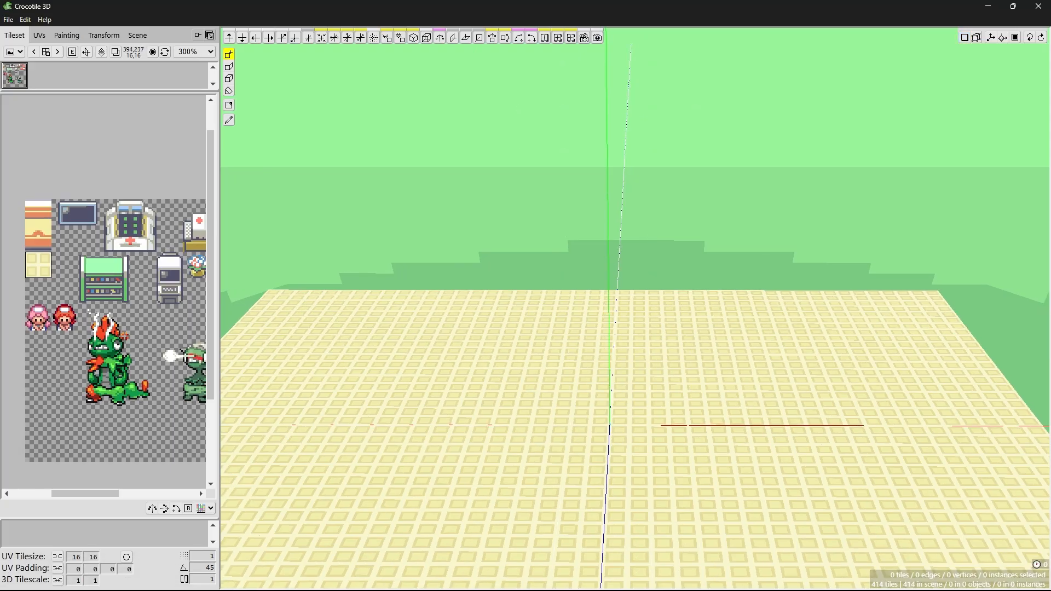
- Switch to Photoshop, examine the room layout in the reference image Meadow Mix Up Beta 1-109.png, and return to Crocotile 3D
{"action": "right_click", "coordinate": [663, 570]}
{"action": "left_click", "coordinate": [619, 522]}
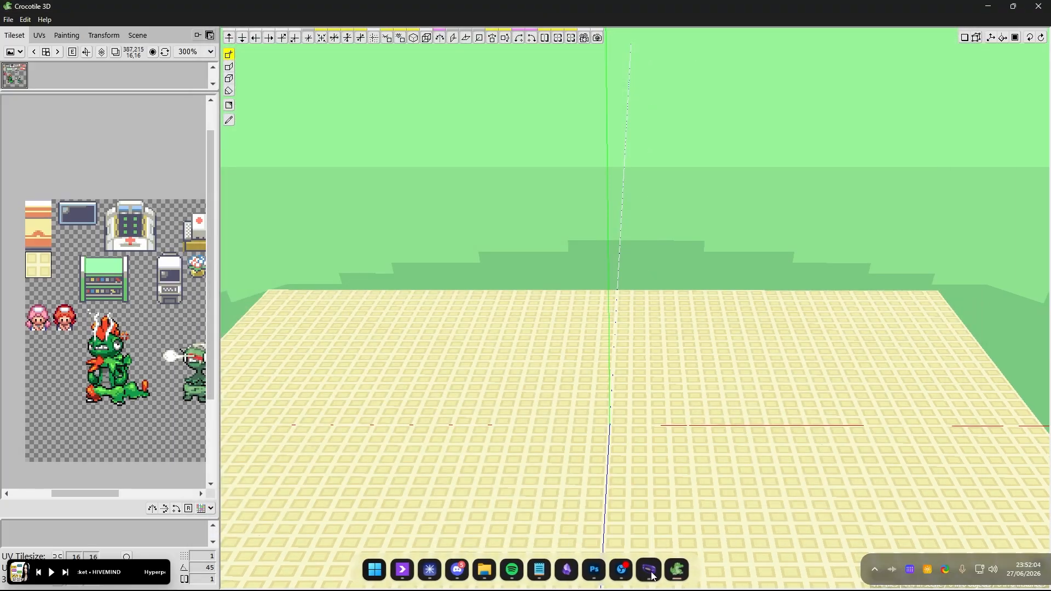
{"action": "left_click", "coordinate": [594, 567]}
{"action": "scroll", "coordinate": [301, 188], "scroll_direction": "up", "scroll_amount": 1}
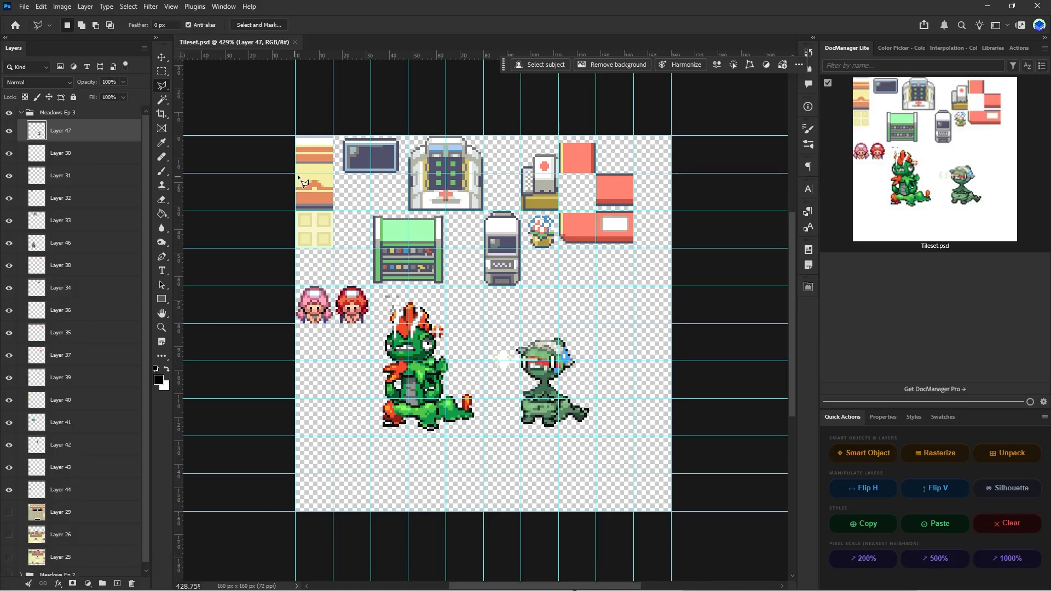
{"action": "scroll", "coordinate": [92, 395], "scroll_direction": "down", "scroll_amount": 1}
{"action": "left_click", "coordinate": [21, 552]}
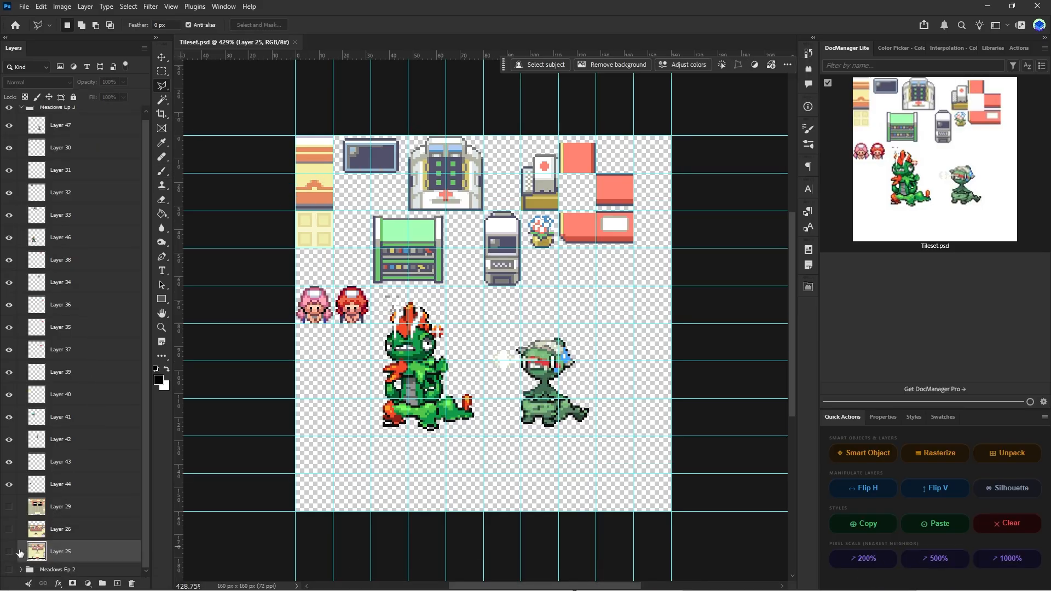
{"action": "left_click", "coordinate": [9, 552]}
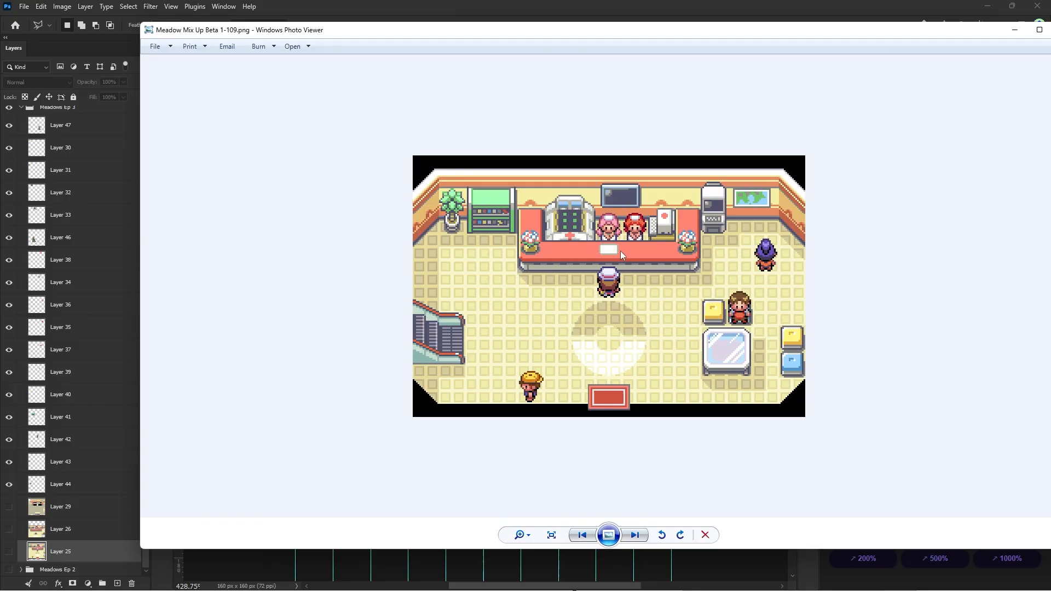
{"action": "key", "text": "Escape"}
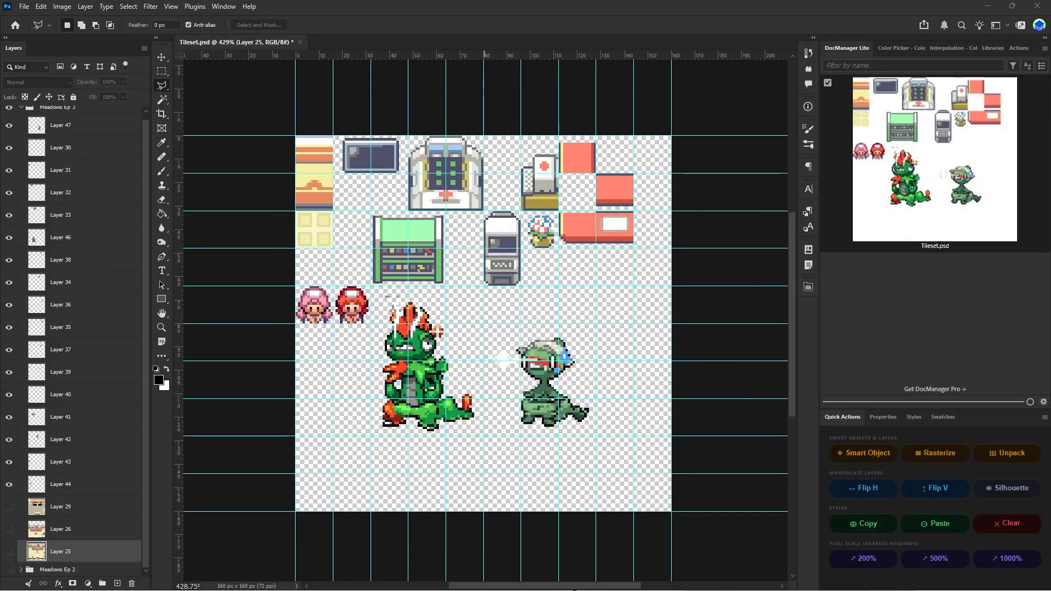
{"action": "left_click", "coordinate": [987, 6]}
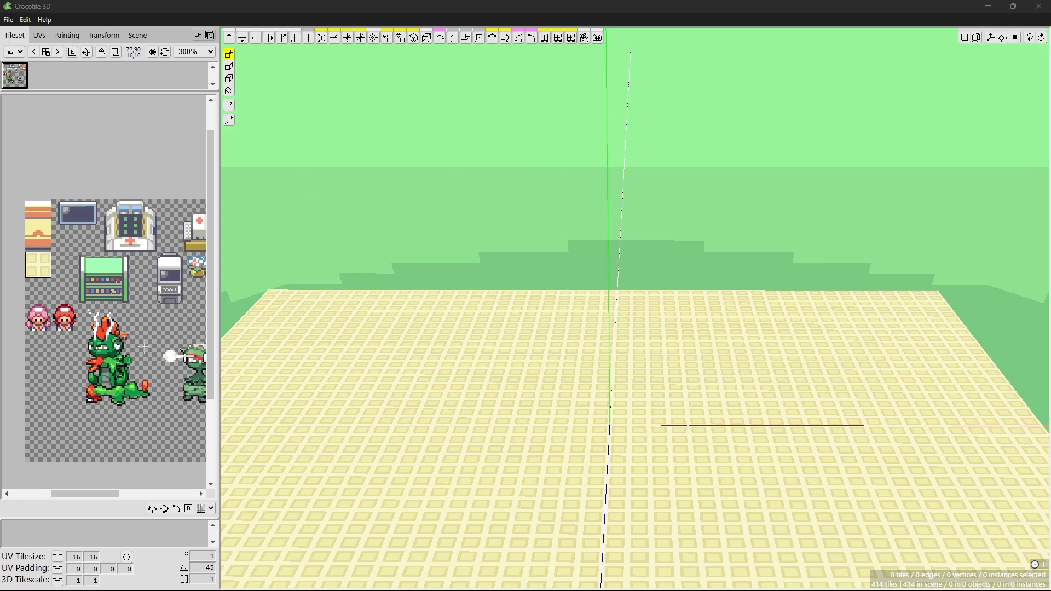
- Pick the orange-striped upper wall tile and examine the floor from several angles with it
{"action": "middle_click_drag", "start_coordinate": [140, 271], "coordinate": [163, 258]}
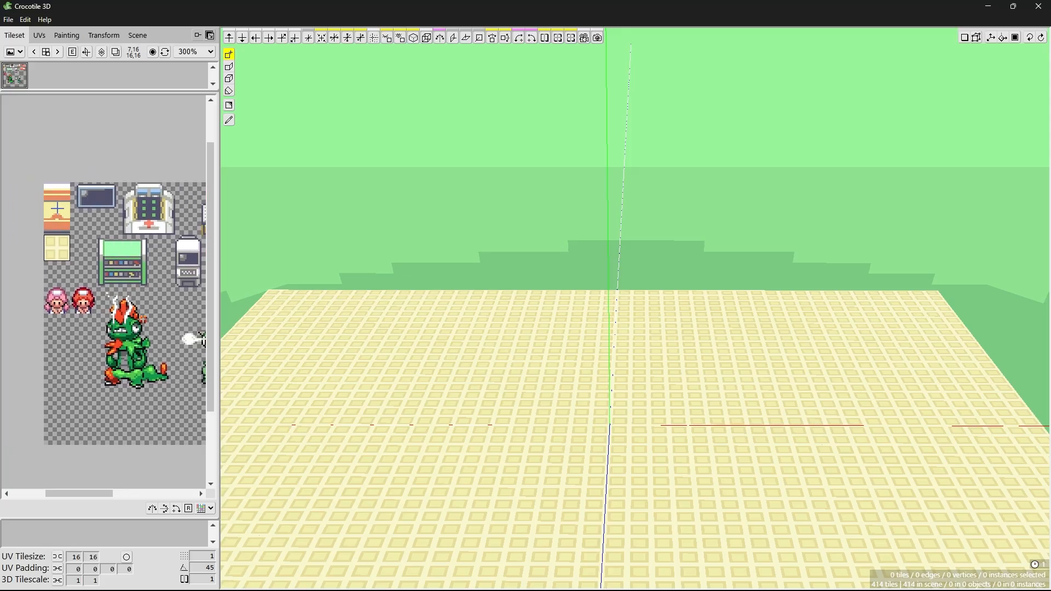
{"action": "scroll", "coordinate": [528, 280], "scroll_direction": "up", "scroll_amount": 3}
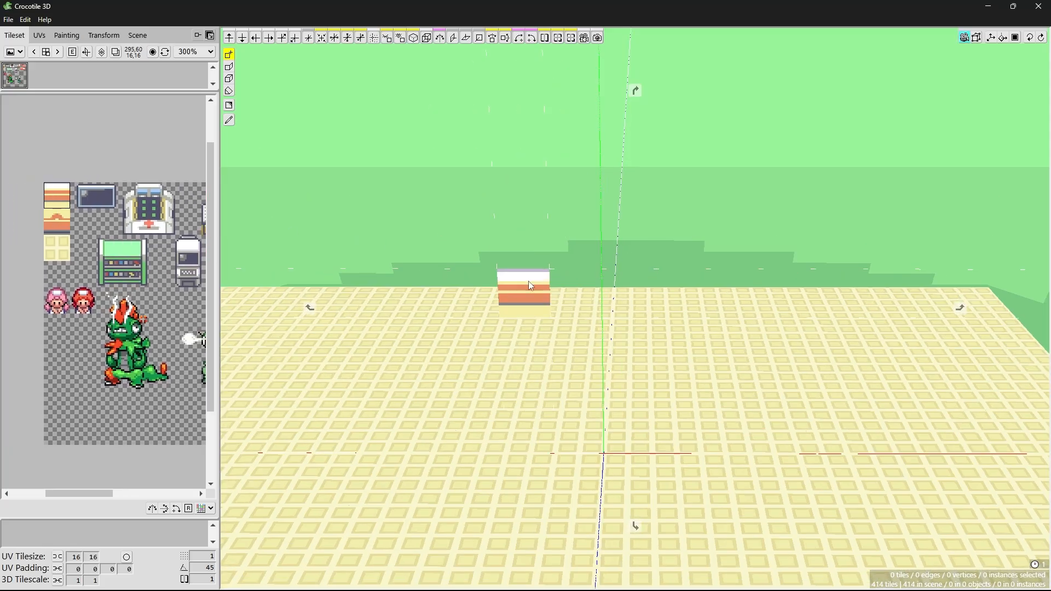
{"action": "mouse_move", "coordinate": [596, 322]}
{"action": "right_mouse_down"}
{"action": "mouse_move", "coordinate": [597, 370]}
{"action": "mouse_move", "coordinate": [609, 368]}
{"action": "mouse_move", "coordinate": [609, 306]}
{"action": "right_mouse_up"}
{"action": "mouse_move", "coordinate": [689, 386]}
{"action": "right_mouse_down"}
{"action": "mouse_move", "coordinate": [678, 377]}
{"action": "mouse_move", "coordinate": [701, 367]}
{"action": "mouse_move", "coordinate": [682, 367]}
{"action": "right_mouse_up"}
{"action": "scroll", "coordinate": [633, 341], "scroll_direction": "down", "scroll_amount": 5}
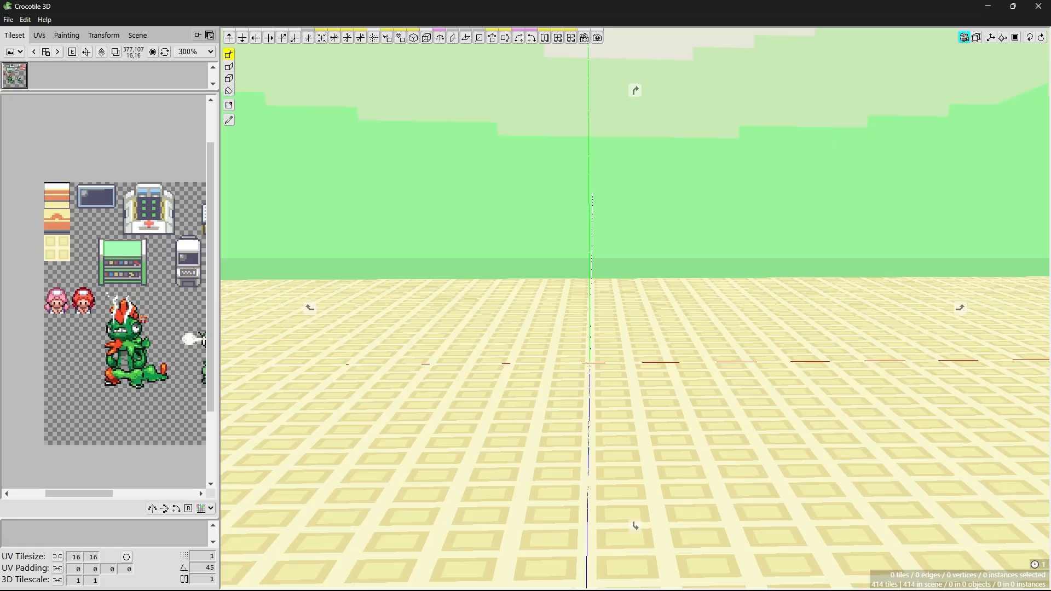
{"action": "scroll", "coordinate": [633, 341], "scroll_direction": "up", "scroll_amount": 5}
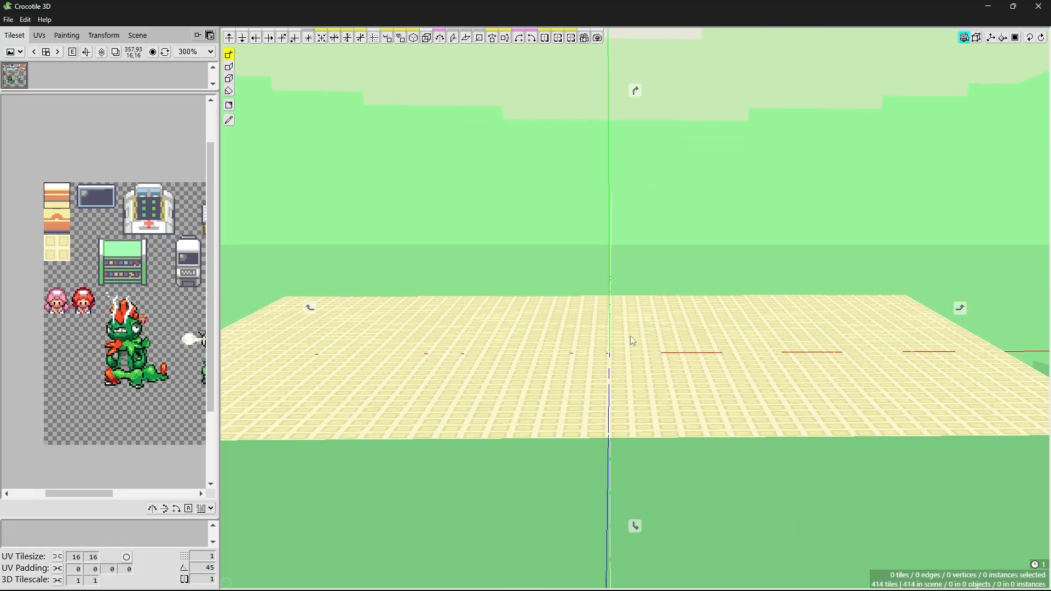
{"action": "middle_click_drag", "start_coordinate": [629, 331], "coordinate": [629, 348]}
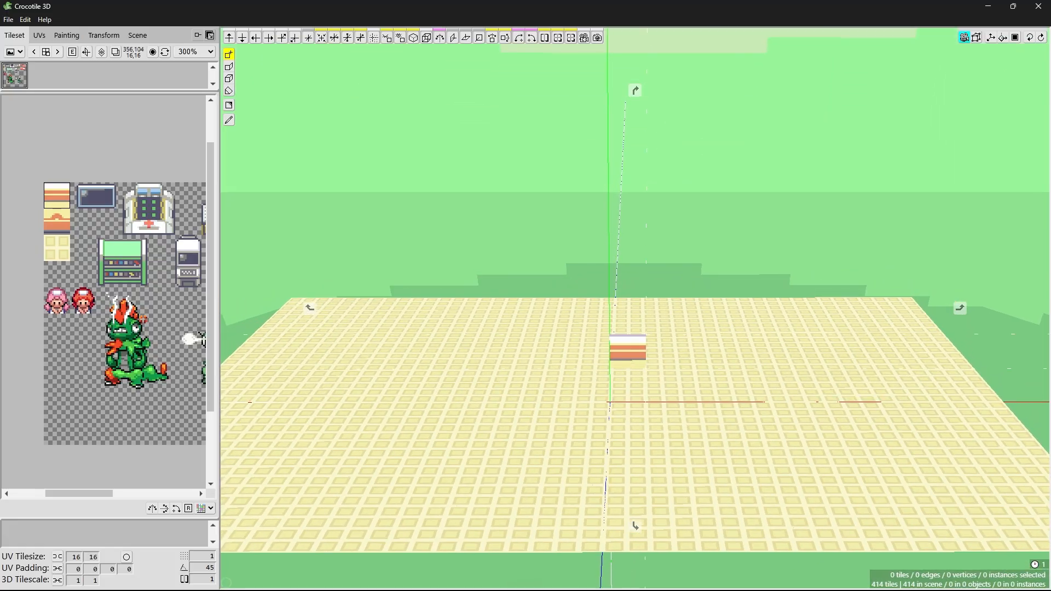
{"action": "right_click_drag", "start_coordinate": [629, 348], "coordinate": [636, 349]}
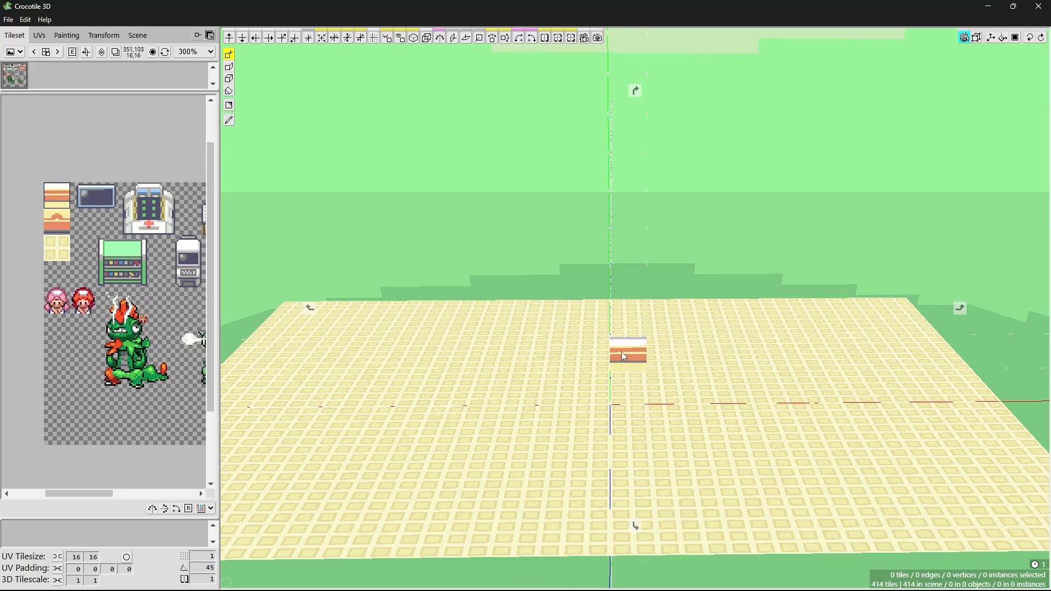
- Switch to Photoshop, show the room reference on Layer 25 and move it to the top of the Meadows Ep 3 group
{"action": "mouse_move", "coordinate": [604, 581]}
{"action": "left_click", "coordinate": [580, 570]}
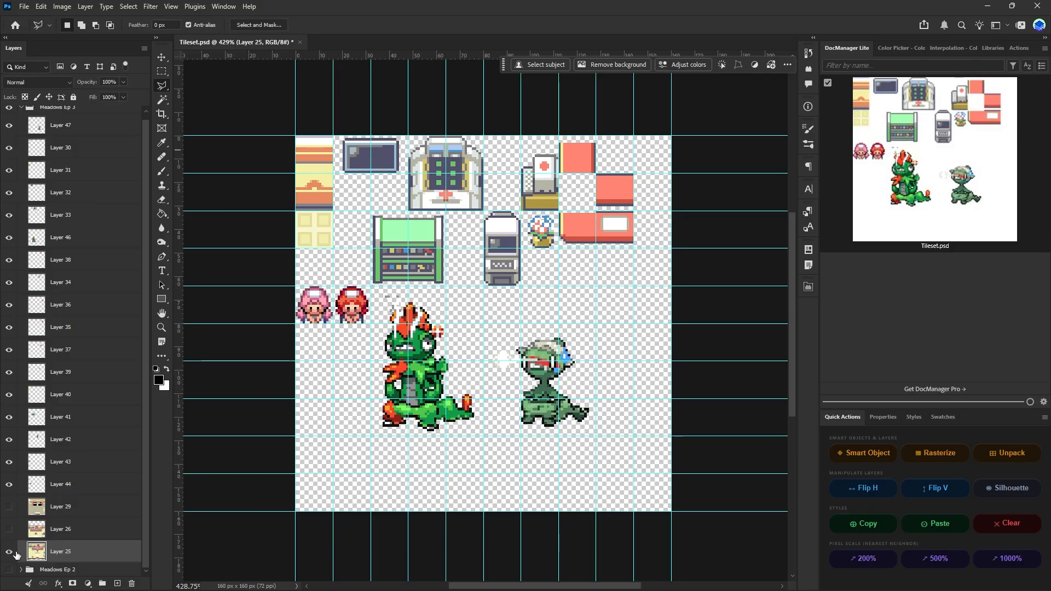
{"action": "left_click_drag", "start_coordinate": [16, 554], "coordinate": [76, 119]}
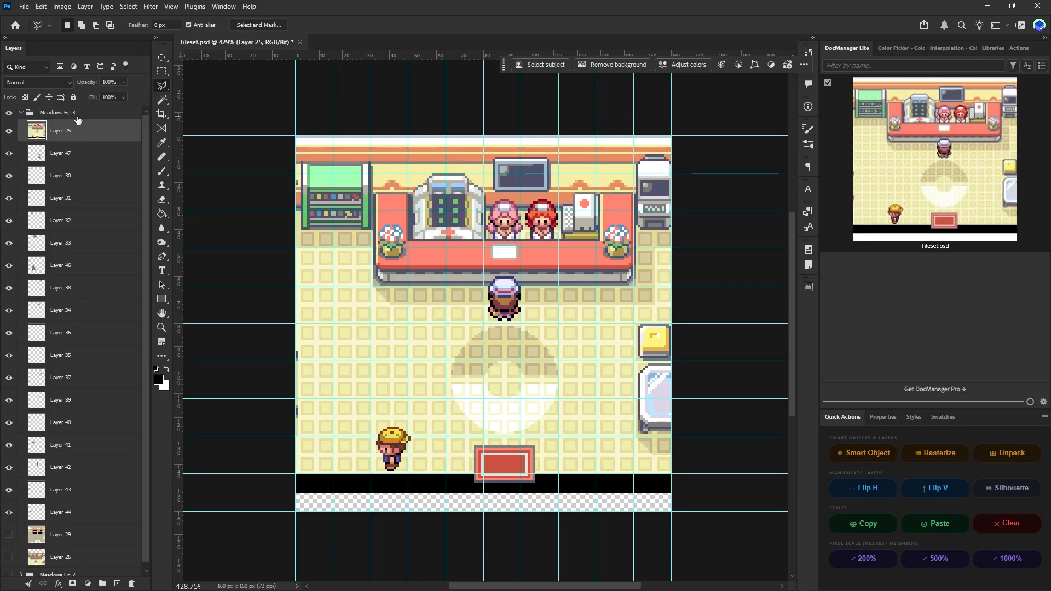
- Nudge Layer 25 one pixel left so the round floor emblem fits the guide grid
{"action": "left_click", "coordinate": [163, 73]}
{"action": "scroll", "coordinate": [468, 329], "scroll_direction": "up", "scroll_amount": 5, "text": "alt"}
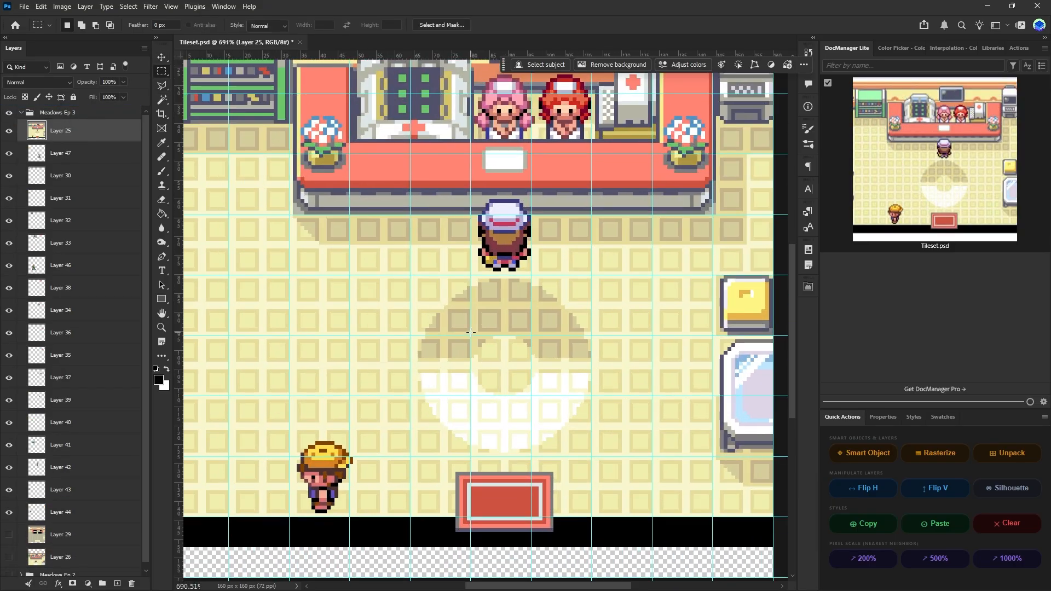
{"action": "scroll", "coordinate": [468, 329], "scroll_direction": "up", "scroll_amount": 1, "text": "alt"}
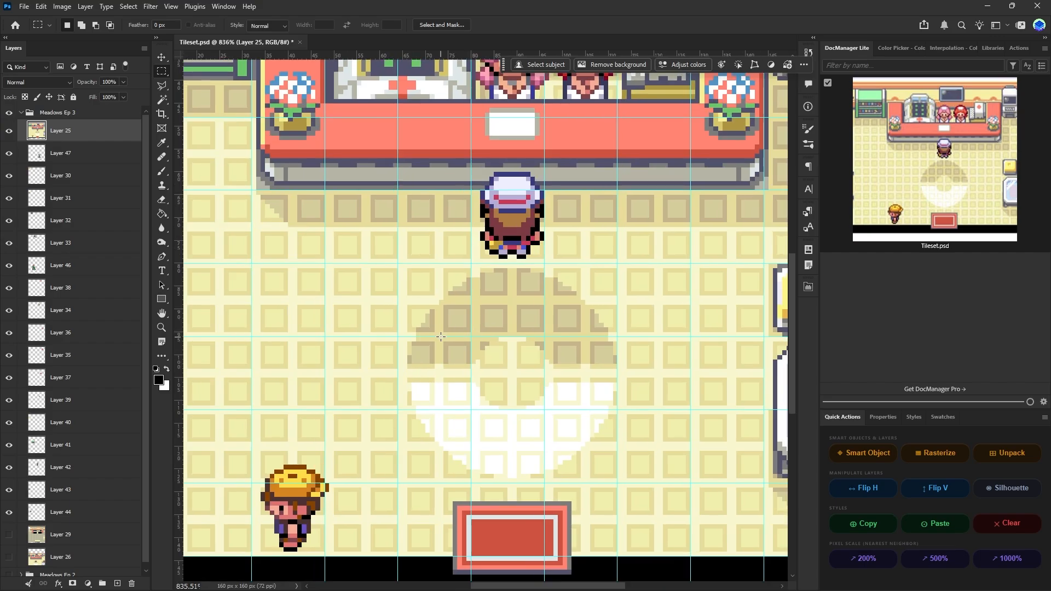
{"action": "left_click", "coordinate": [164, 56]}
{"action": "key", "text": "Left"}
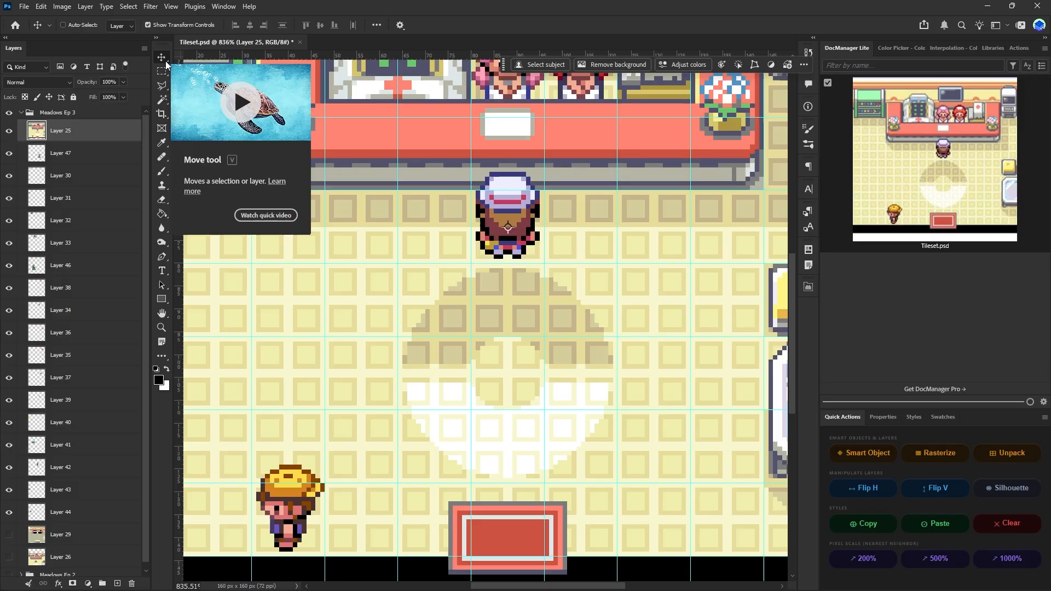
- Copy the three-by-three grid area around the round floor emblem to a new layer with Layer Via Copy
{"action": "left_click", "coordinate": [162, 72]}
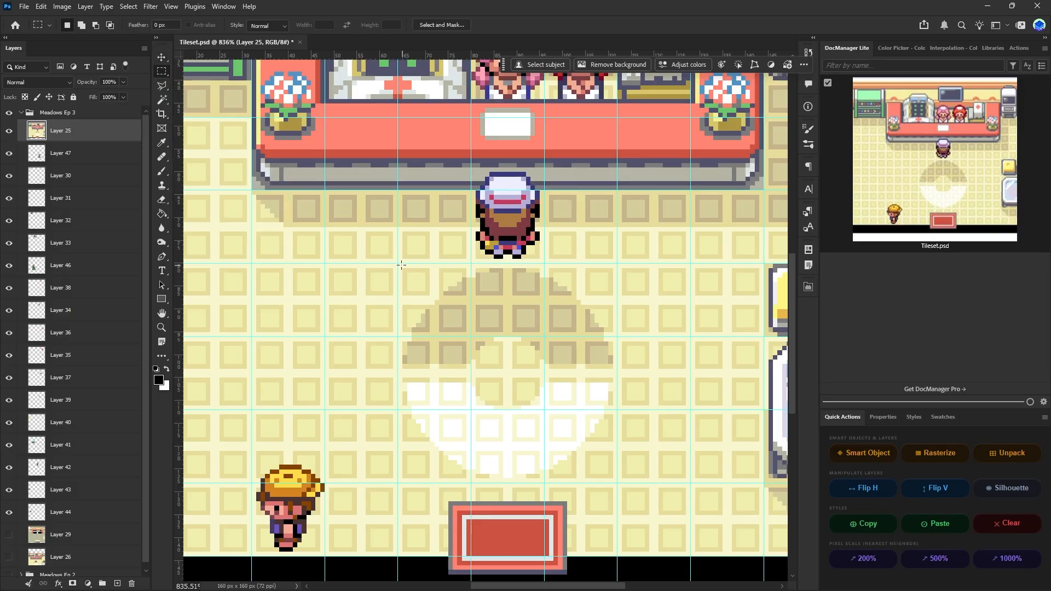
{"action": "left_click_drag", "start_coordinate": [402, 265], "coordinate": [617, 482]}
{"action": "right_click", "coordinate": [548, 451]}
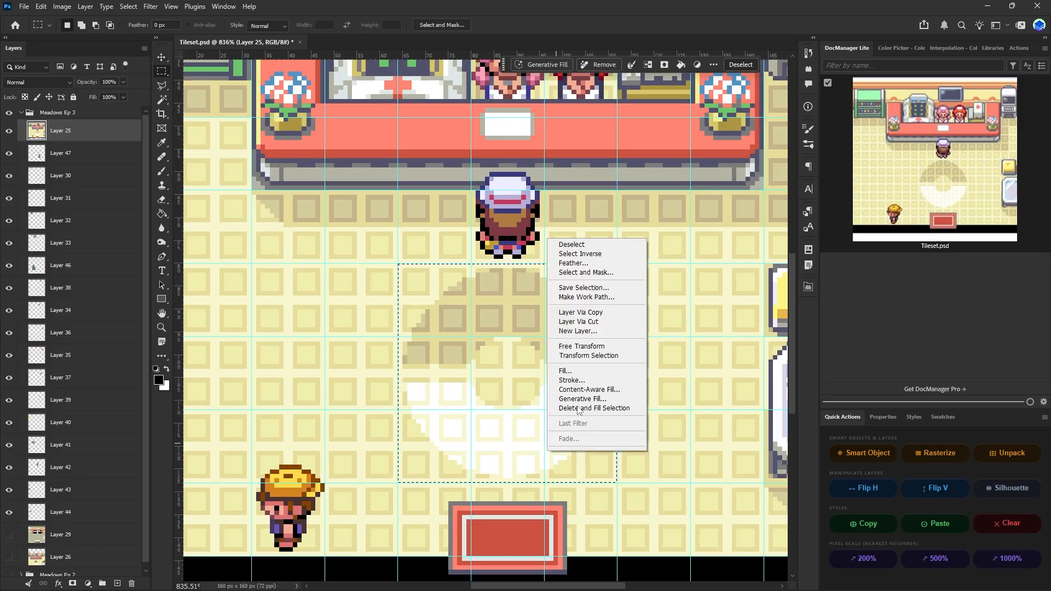
{"action": "left_click", "coordinate": [581, 313]}
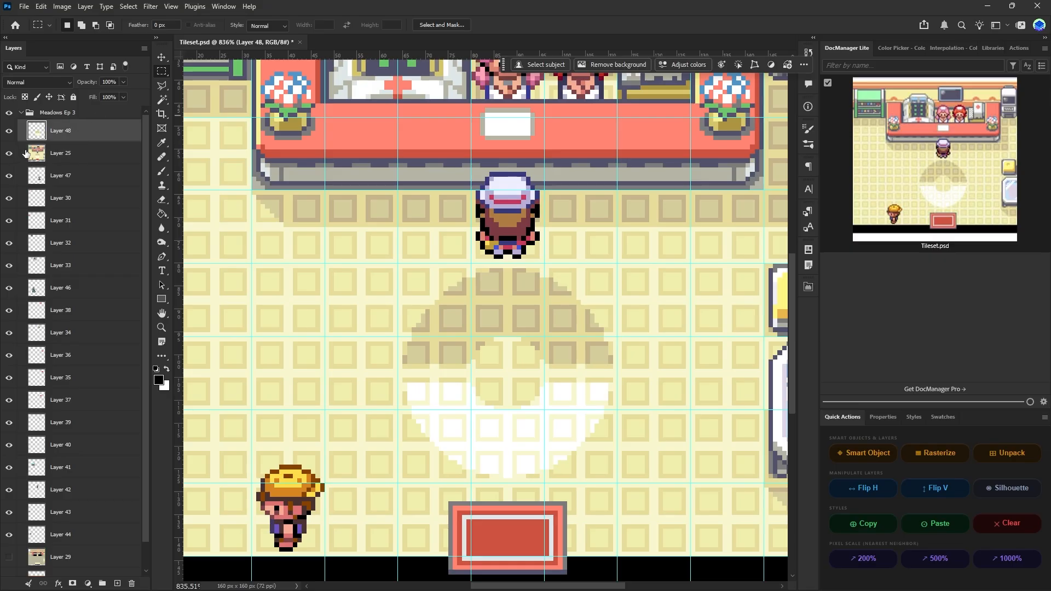
- Hide Layer 25 and move the copied floor emblem to the canvas's right edge, directly below the red counter pieces
{"action": "left_click", "coordinate": [9, 153]}
{"action": "key", "text": "v"}
{"action": "scroll", "coordinate": [528, 320], "scroll_direction": "down", "scroll_amount": 2, "text": "alt"}
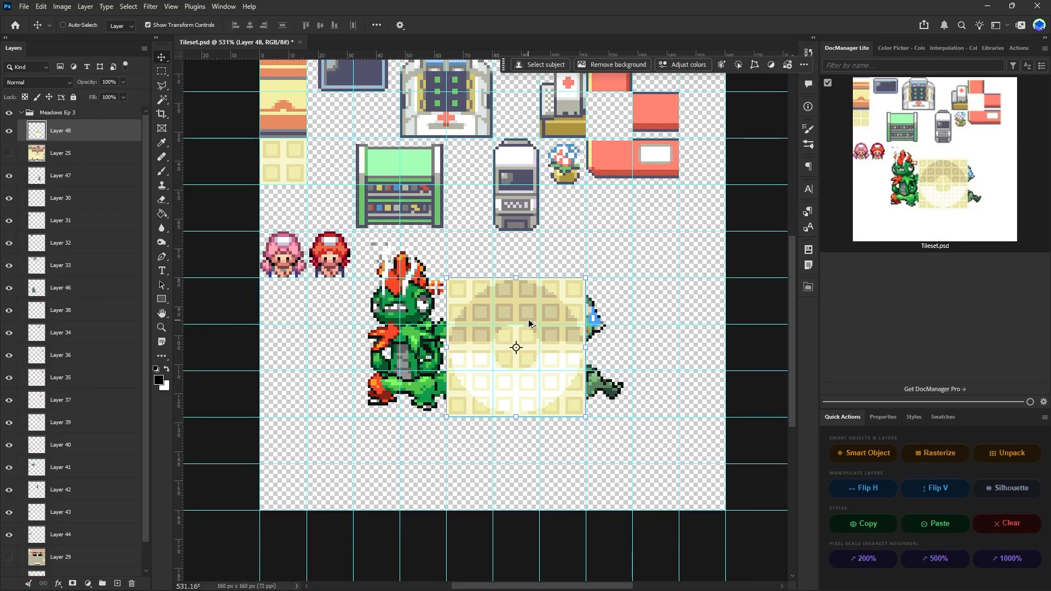
{"action": "left_click_drag", "start_coordinate": [550, 332], "coordinate": [678, 256]}
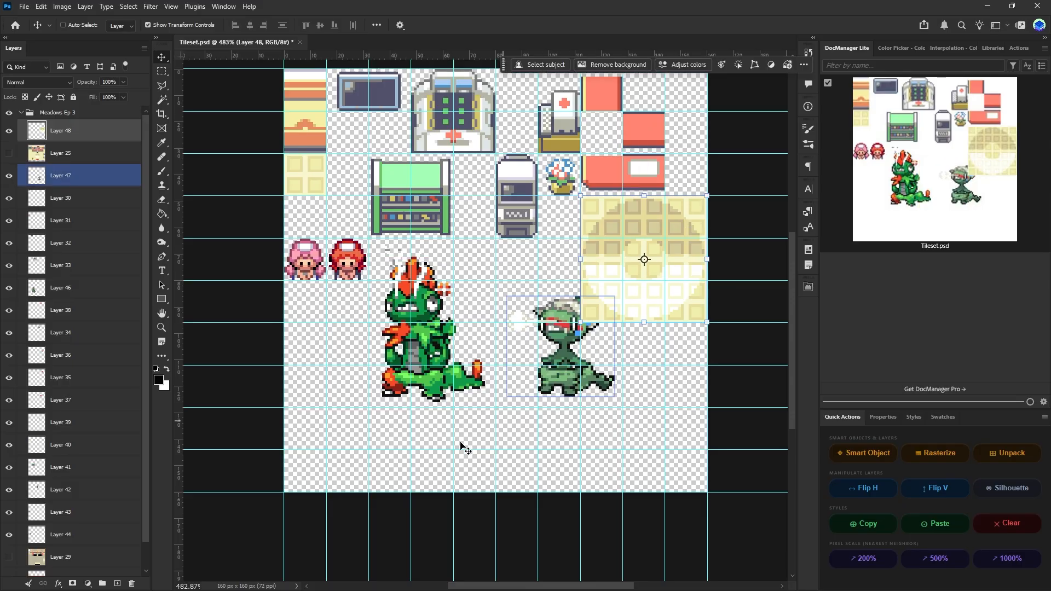
- Align Layer 47's grey-green creature to the vertical centre of the three-by-three grid area at the canvas's bottom edge and save Tileset.psd
{"action": "left_click", "coordinate": [75, 185]}
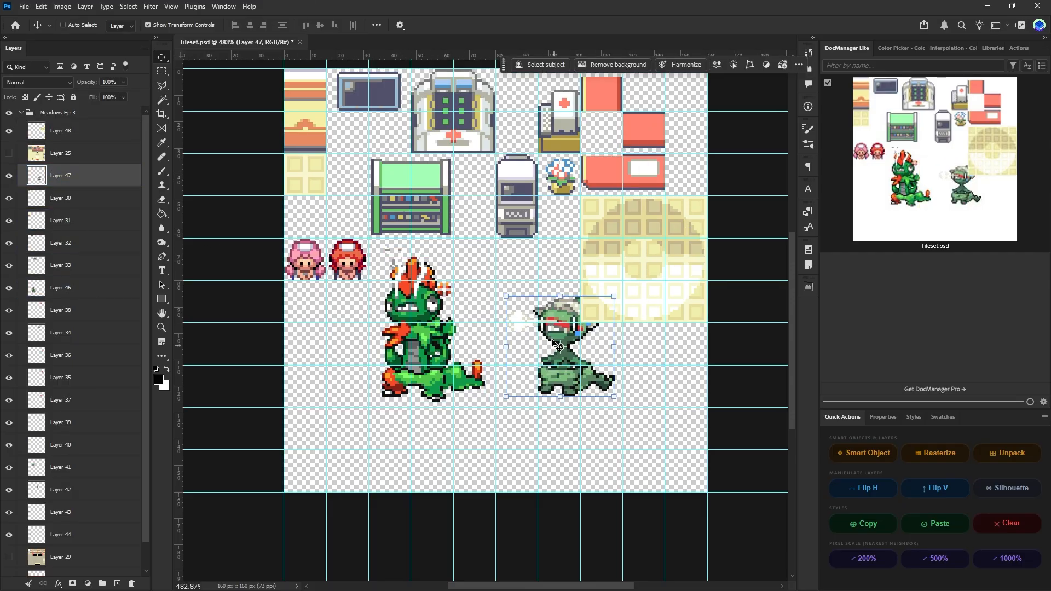
{"action": "left_click", "coordinate": [161, 71]}
{"action": "left_click_drag", "start_coordinate": [496, 367], "coordinate": [623, 492]}
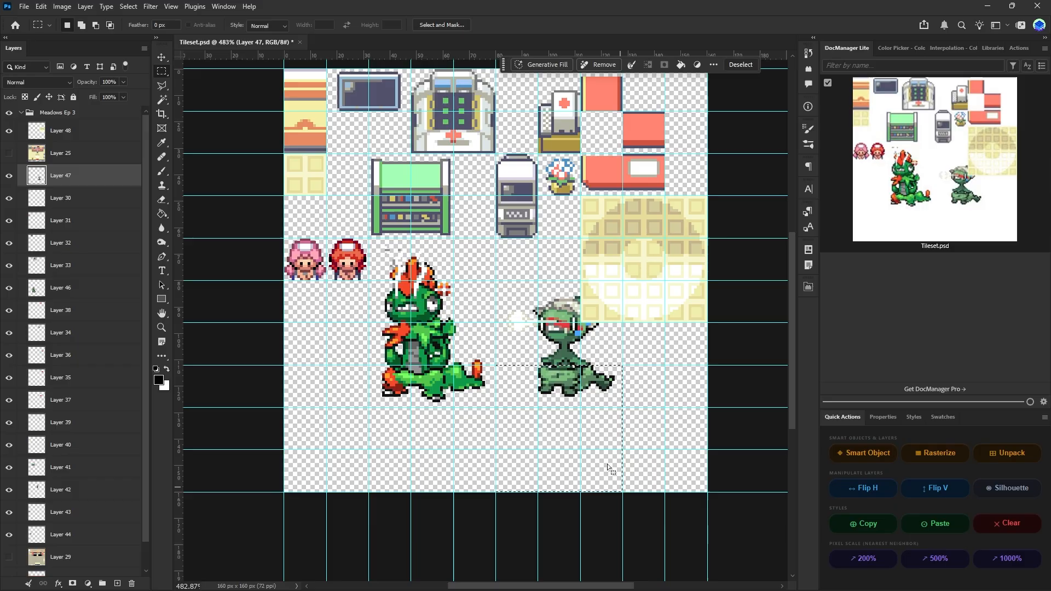
{"action": "left_click", "coordinate": [161, 57]}
{"action": "left_click", "coordinate": [322, 24]}
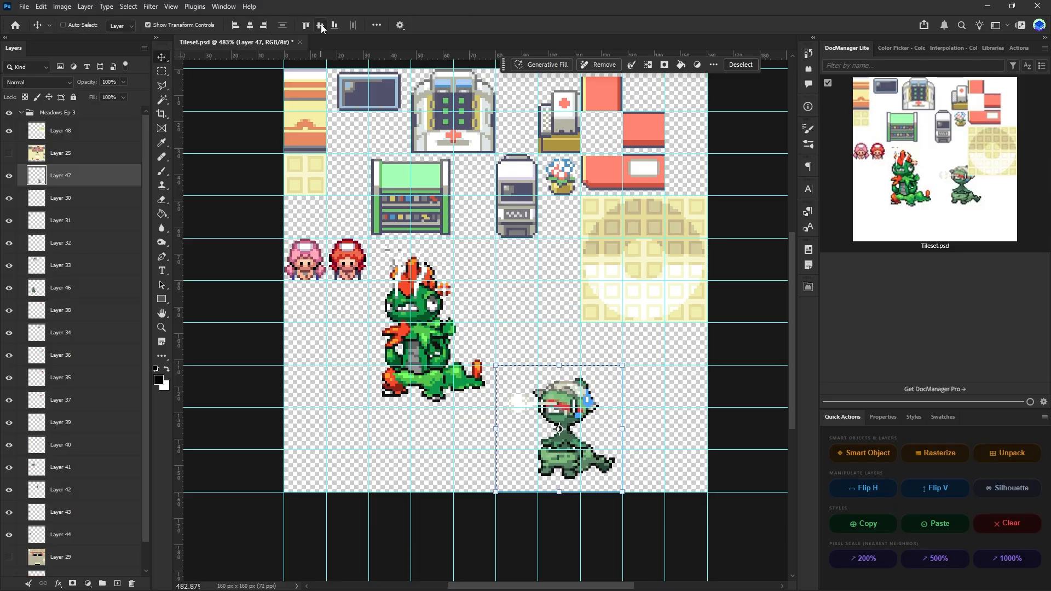
{"action": "key", "text": "ctrl+d"}
{"action": "key", "text": "ctrl+s"}
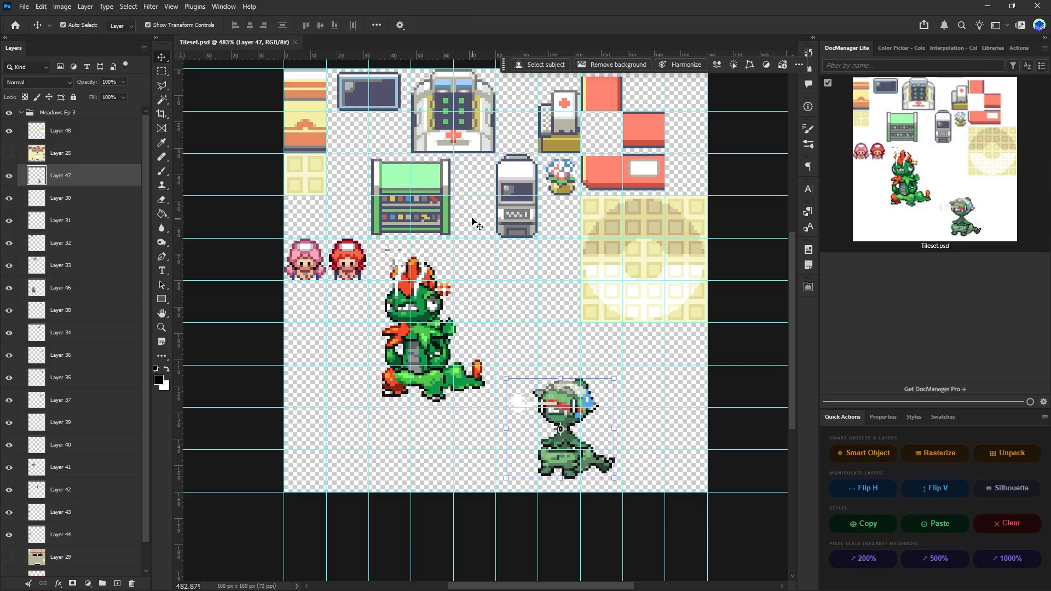
- Export the tileset with Save for Web as a PNG-24, overwriting Tileset2.png in the Tiles folder
{"action": "left_click", "coordinate": [24, 6]}
{"action": "mouse_move", "coordinate": [82, 202]}
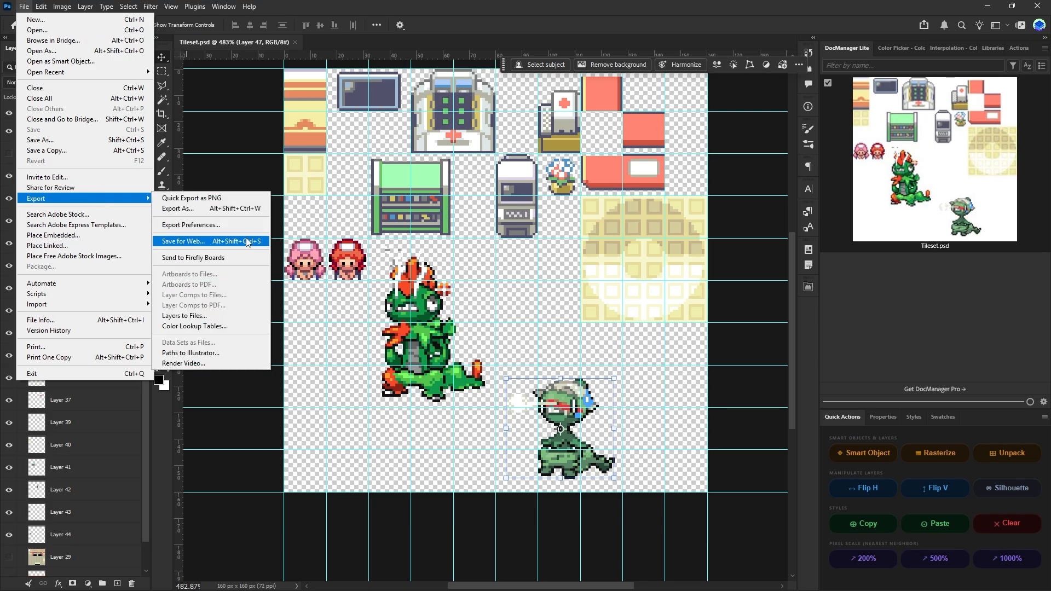
{"action": "left_click", "coordinate": [244, 240]}
{"action": "left_click", "coordinate": [474, 454]}
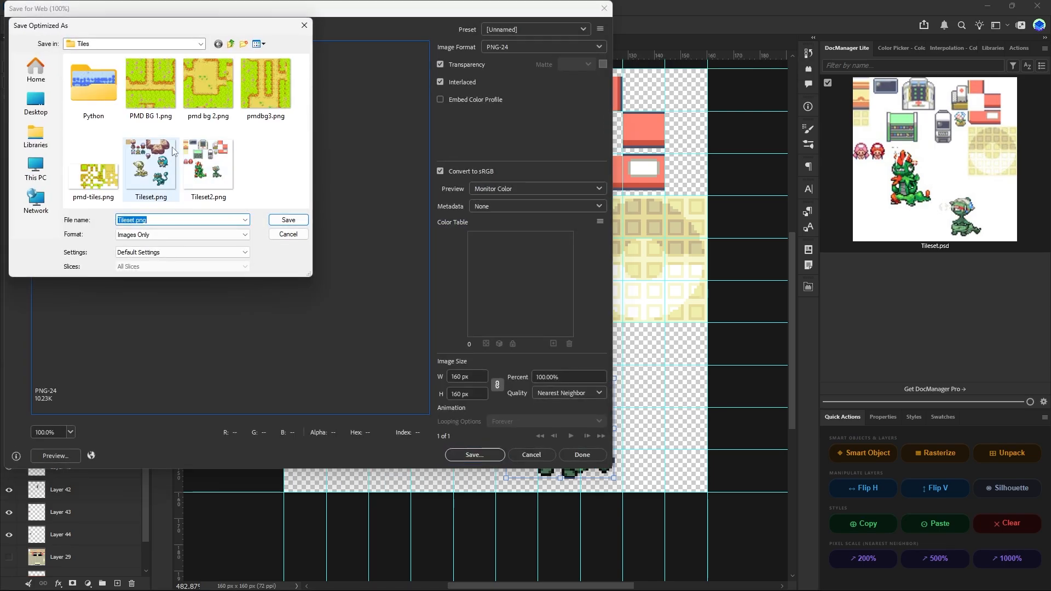
{"action": "left_click", "coordinate": [218, 189]}
{"action": "left_click", "coordinate": [289, 219]}
{"action": "key", "text": "Return"}
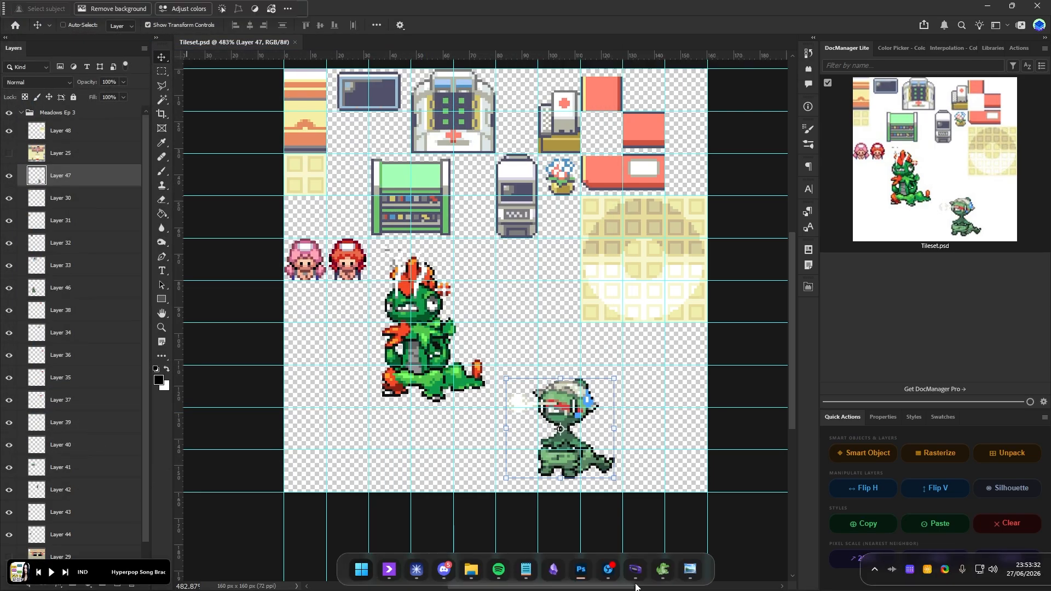
- Switch to Crocotile 3D and reload the updated tileset image with its 16 by 16 tile size
{"action": "left_click", "coordinate": [667, 578]}
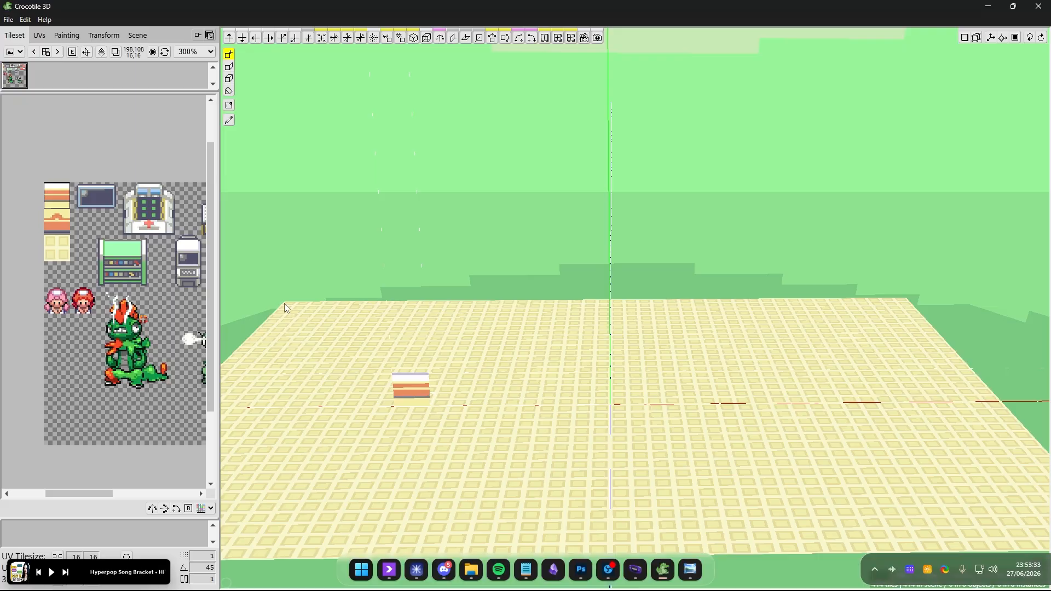
{"action": "left_click", "coordinate": [166, 52]}
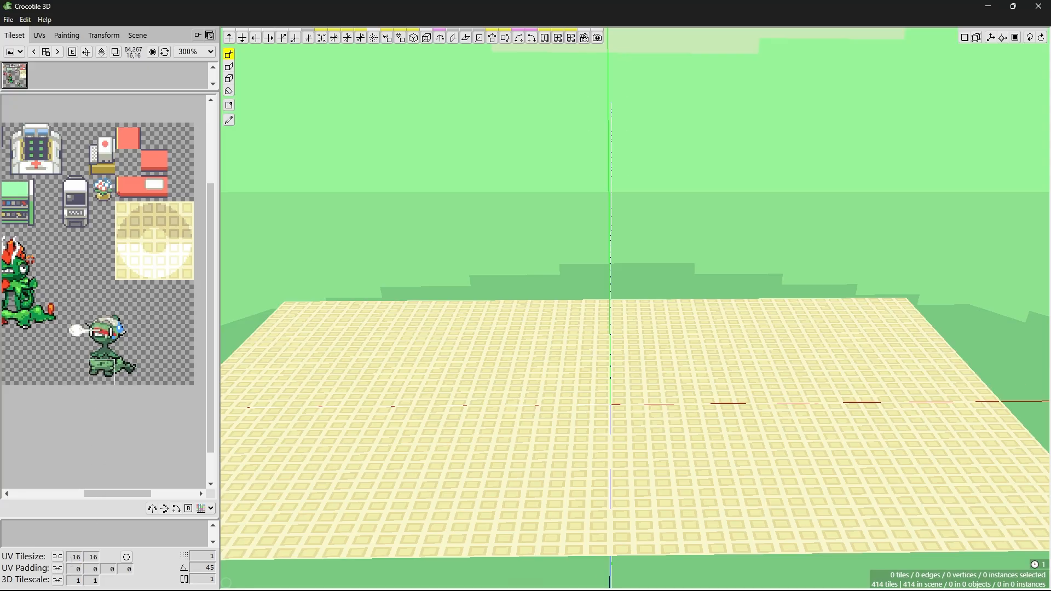
{"action": "right_click", "coordinate": [155, 328]}
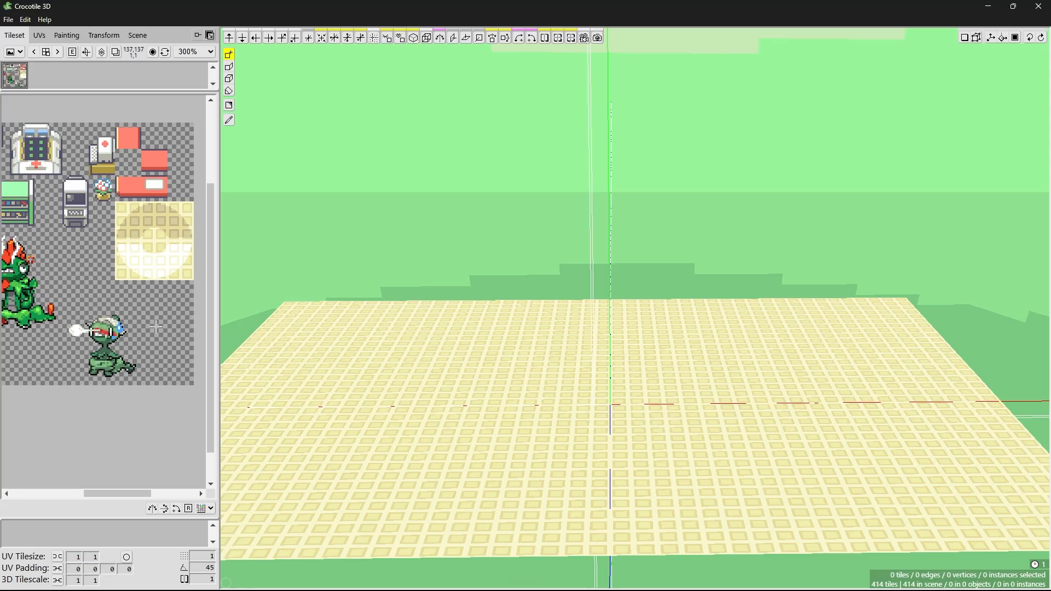
{"action": "right_click_drag", "start_coordinate": [137, 303], "coordinate": [154, 324]}
{"action": "right_click", "coordinate": [125, 290]}
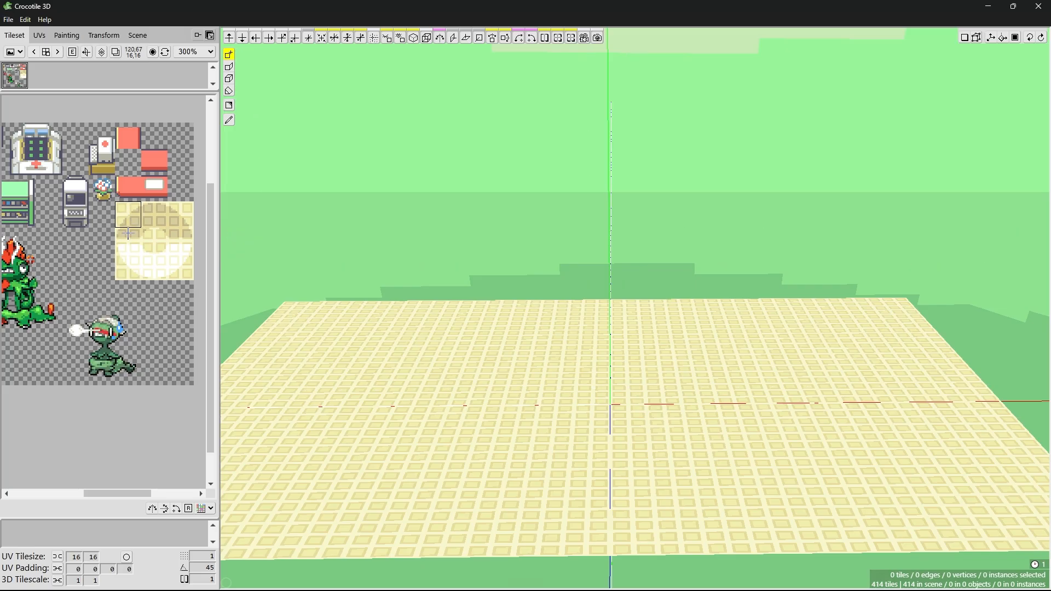
- Place the 48 by 48 grey-green creature and the 48 by 64 green dragon with red crest side by side, upright near the floor's centre
{"action": "key", "text": "space"}
{"action": "mouse_move", "coordinate": [377, 250]}
{"action": "left_mouse_down"}
{"action": "mouse_move", "coordinate": [438, 243]}
{"action": "mouse_move", "coordinate": [390, 249]}
{"action": "left_mouse_up"}
{"action": "mouse_move", "coordinate": [390, 249]}
{"action": "right_mouse_down"}
{"action": "mouse_move", "coordinate": [406, 300]}
{"action": "mouse_move", "coordinate": [402, 253]}
{"action": "right_mouse_up"}
{"action": "left_click_drag", "start_coordinate": [403, 253], "coordinate": [403, 261]}
{"action": "key", "text": "space"}
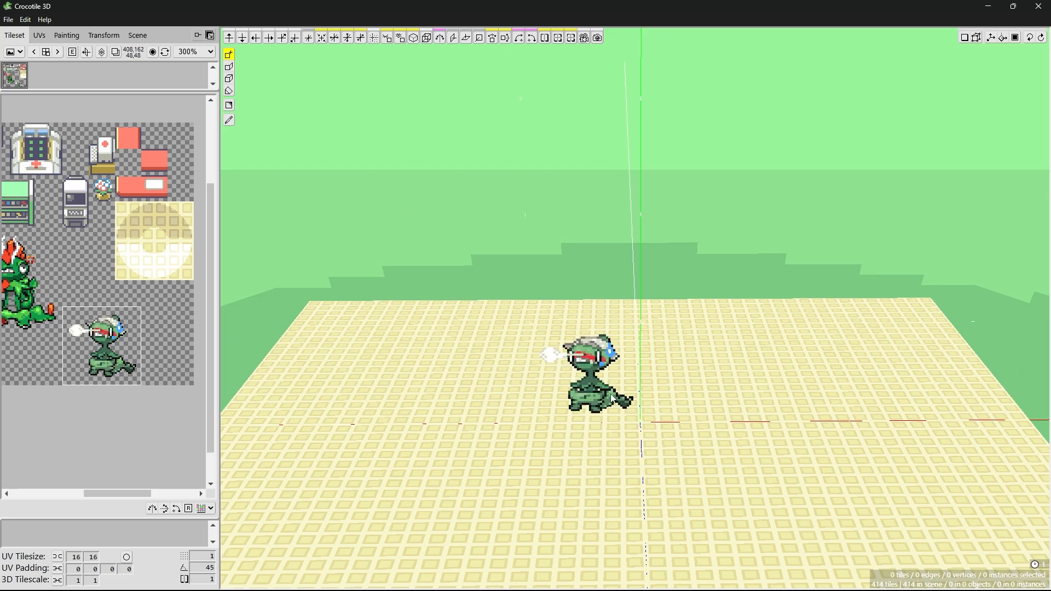
{"action": "key", "text": "space"}
{"action": "left_click_drag", "start_coordinate": [614, 398], "coordinate": [639, 395]}
{"action": "right_click_drag", "start_coordinate": [639, 394], "coordinate": [613, 442]}
{"action": "left_click_drag", "start_coordinate": [613, 443], "coordinate": [613, 427]}
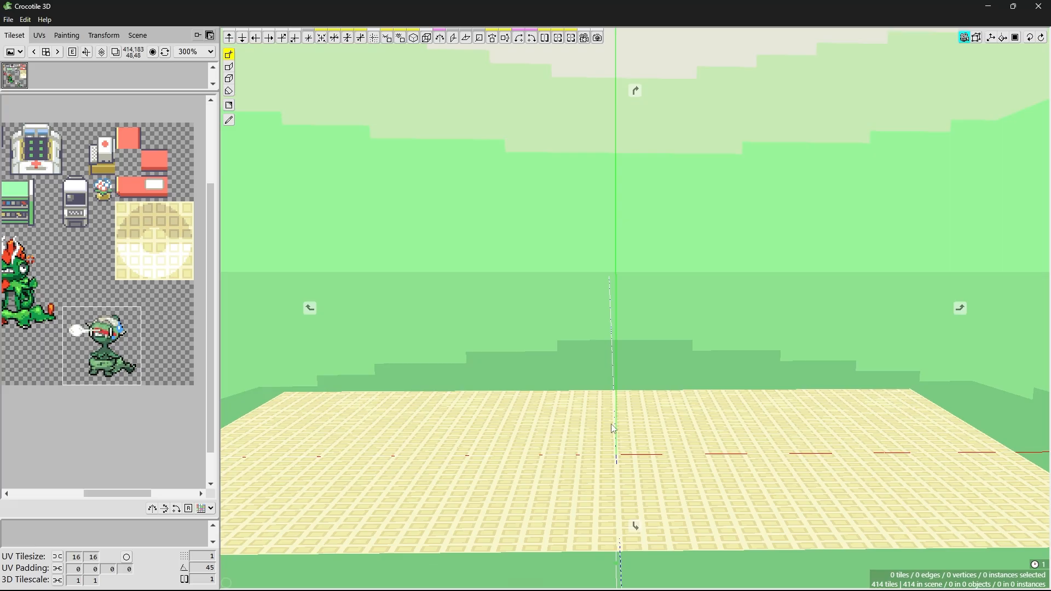
{"action": "key", "text": "space"}
{"action": "key", "text": "space"}
{"action": "right_click_drag", "start_coordinate": [557, 447], "coordinate": [559, 469]}
{"action": "left_click_drag", "start_coordinate": [557, 447], "coordinate": [554, 465]}
{"action": "key", "text": "space"}
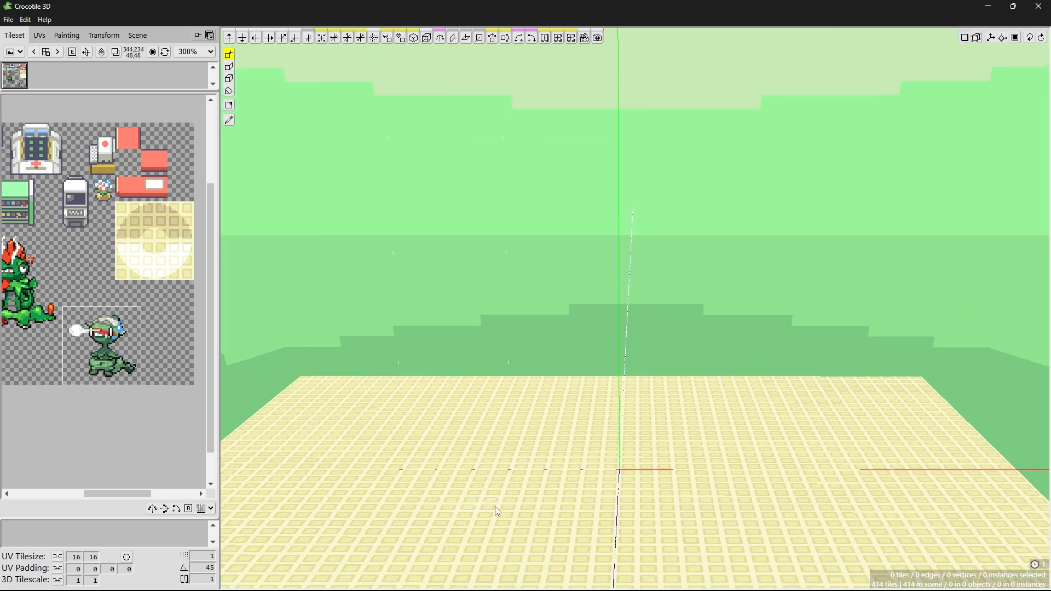
{"action": "key", "text": "space"}
{"action": "left_click_drag", "start_coordinate": [523, 494], "coordinate": [523, 517]}
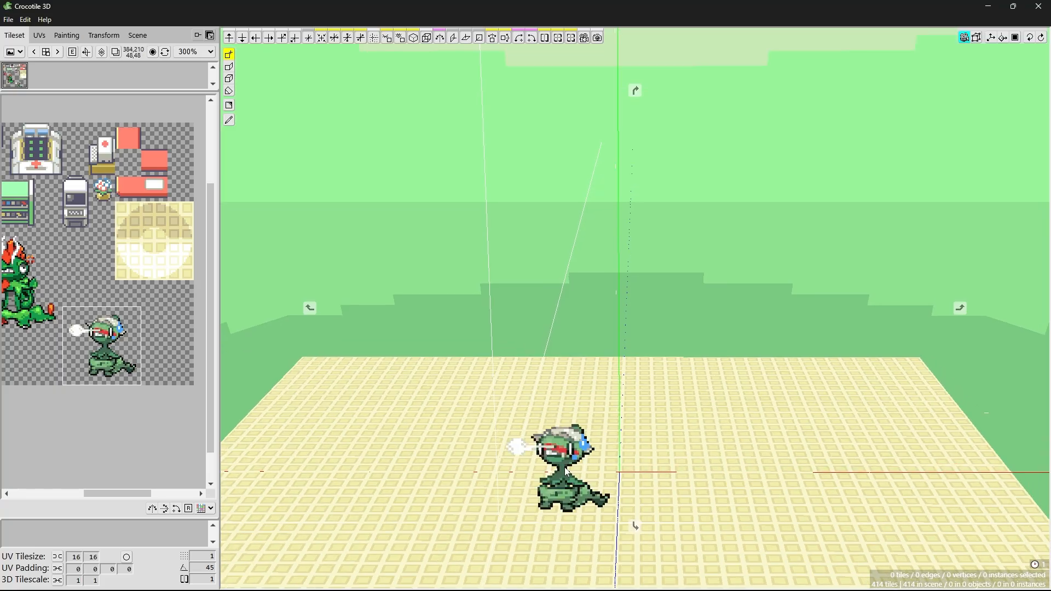
{"action": "right_click_drag", "start_coordinate": [523, 517], "coordinate": [562, 396]}
{"action": "left_click_drag", "start_coordinate": [562, 396], "coordinate": [557, 380]}
{"action": "left_click_drag", "start_coordinate": [557, 481], "coordinate": [556, 459]}
{"action": "right_click_drag", "start_coordinate": [556, 459], "coordinate": [573, 502]}
{"action": "left_click_drag", "start_coordinate": [573, 502], "coordinate": [566, 453]}
{"action": "scroll", "coordinate": [566, 453], "scroll_direction": "up", "scroll_amount": 5}
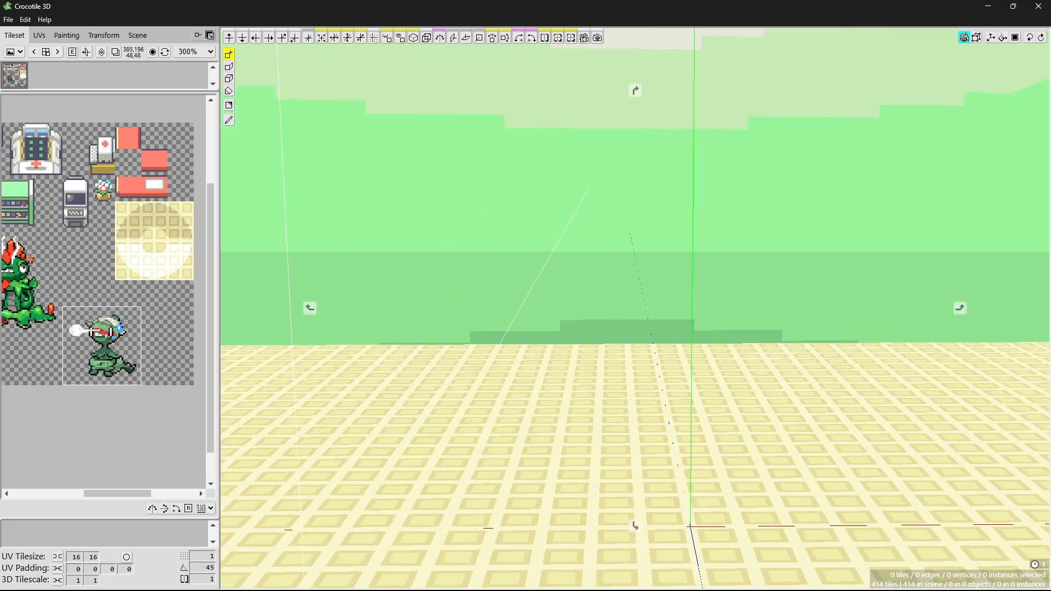
{"action": "scroll", "coordinate": [465, 504], "scroll_direction": "down", "scroll_amount": 2}
{"action": "right_click_drag", "start_coordinate": [465, 503], "coordinate": [479, 427]}
{"action": "right_click_drag", "start_coordinate": [583, 487], "coordinate": [564, 448]}
{"action": "scroll", "coordinate": [591, 504], "scroll_direction": "down", "scroll_amount": 3}
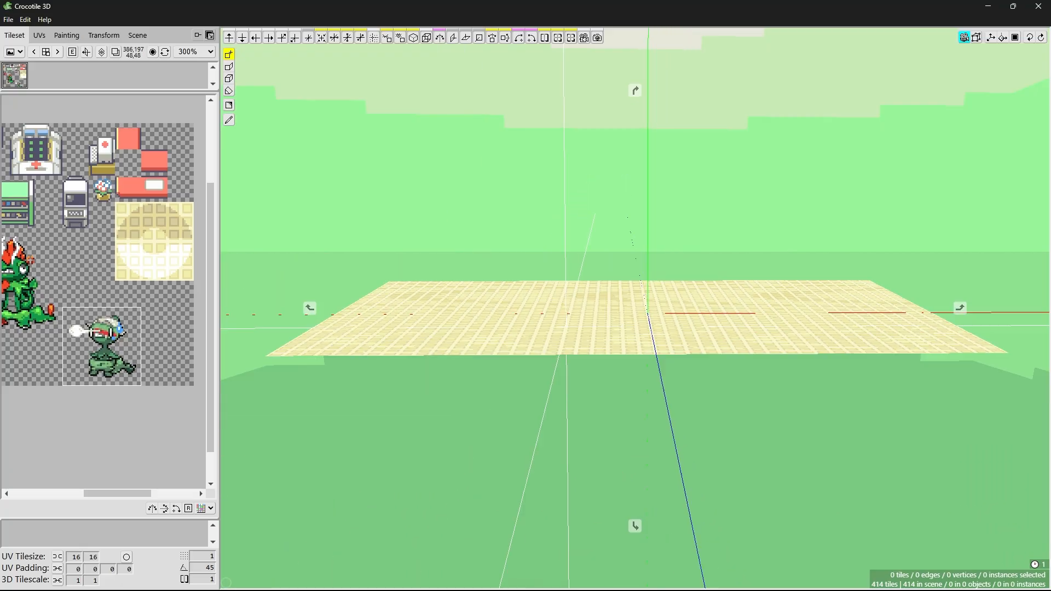
{"action": "scroll", "coordinate": [591, 503], "scroll_direction": "up", "scroll_amount": 2}
{"action": "left_click_drag", "start_coordinate": [592, 504], "coordinate": [590, 534]}
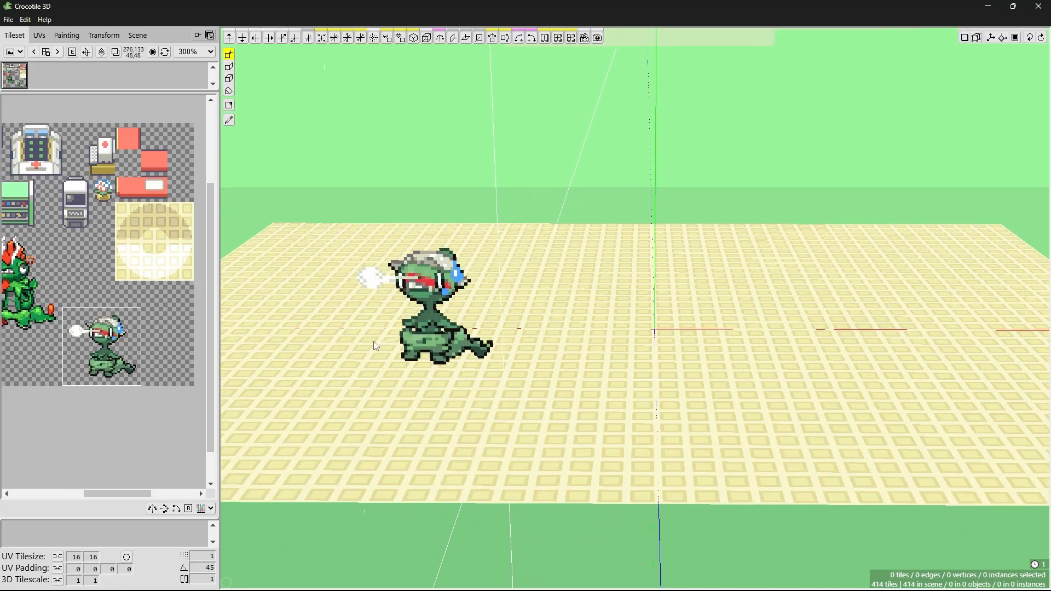
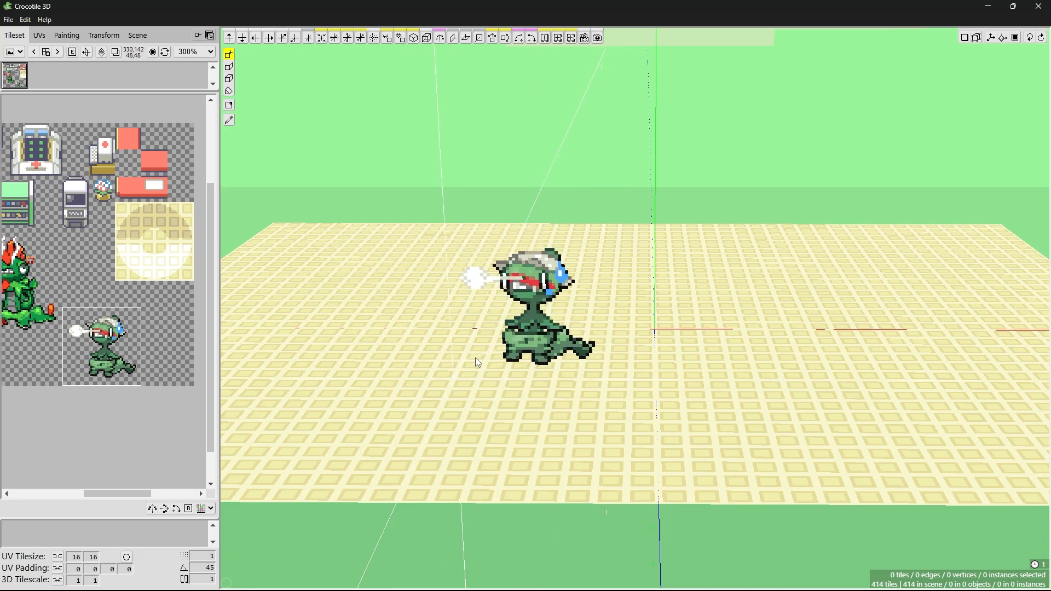
{"action": "left_click", "coordinate": [529, 361]}
{"action": "middle_click_drag", "start_coordinate": [112, 357], "coordinate": [179, 378]}
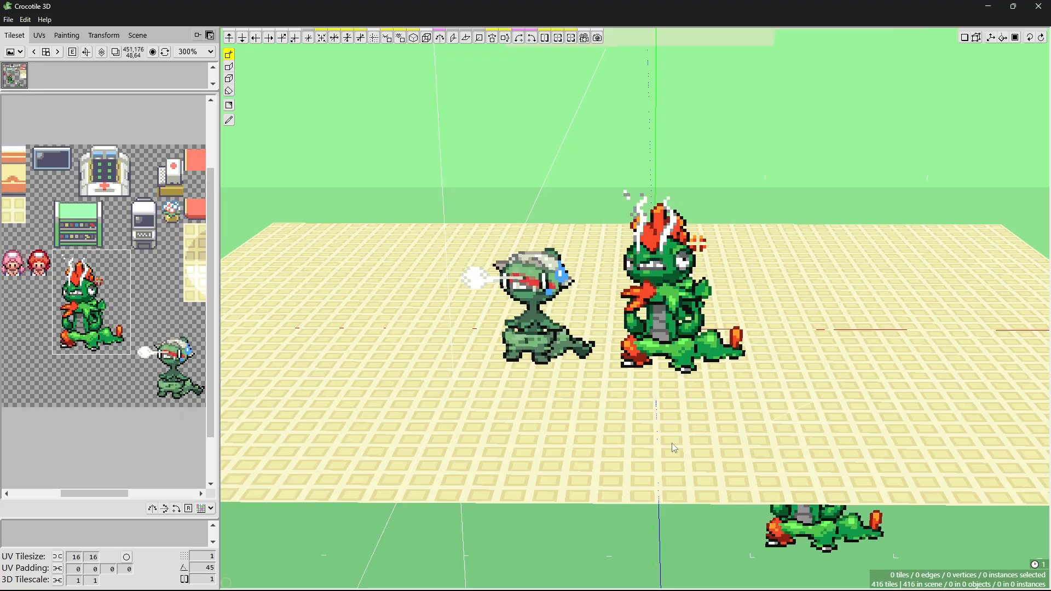
{"action": "left_click", "coordinate": [547, 480]}
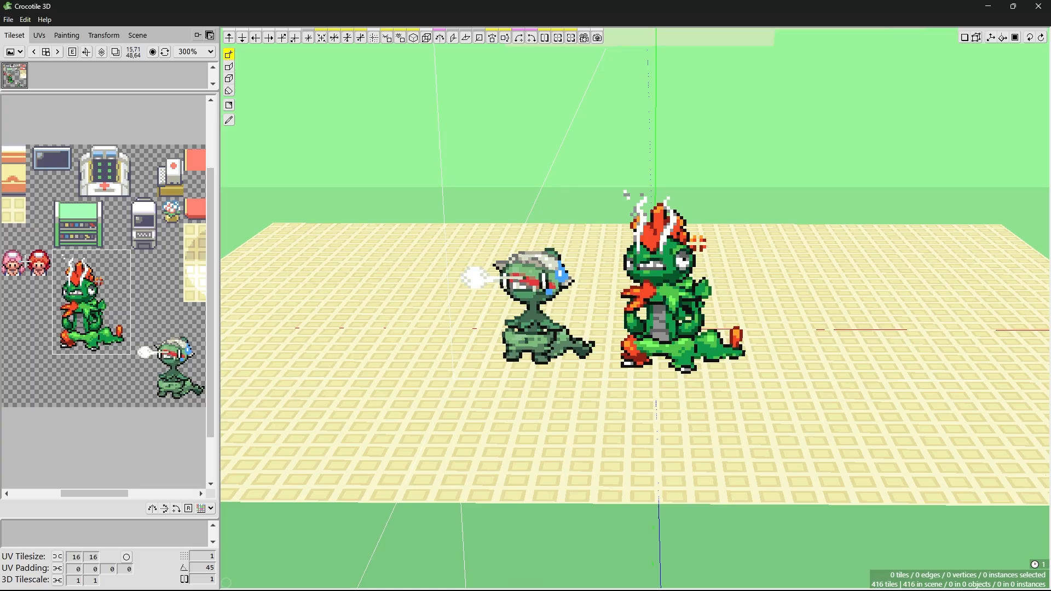
- Select both character tiles and lower them together along the vertical axis until their feet meet the floor
{"action": "key", "text": "space"}
{"action": "mouse_move", "coordinate": [759, 285]}
{"action": "left_mouse_down"}
{"action": "mouse_move", "coordinate": [740, 239]}
{"action": "mouse_move", "coordinate": [756, 266]}
{"action": "left_mouse_up"}
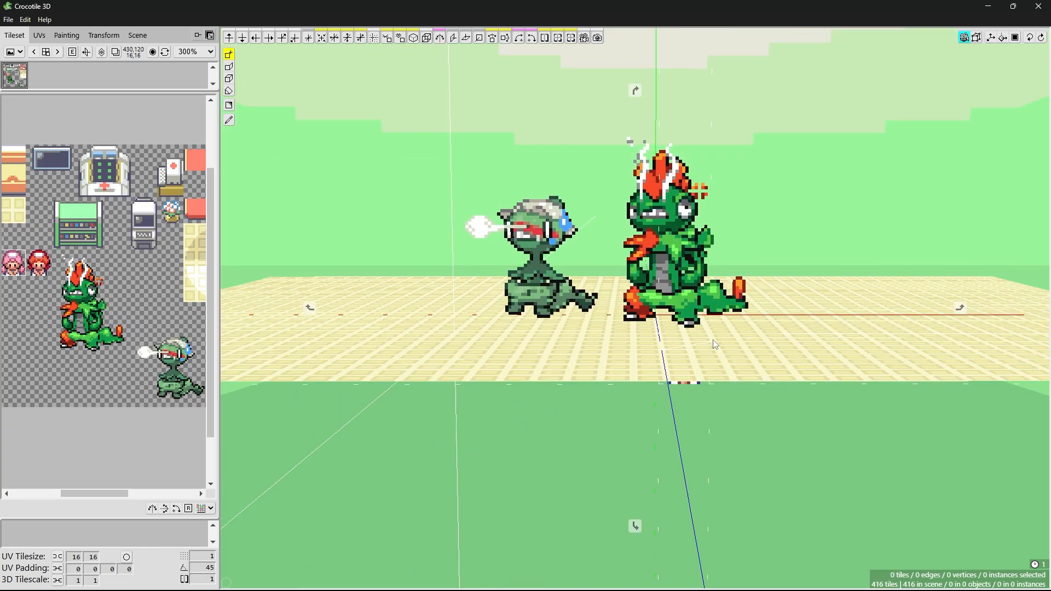
{"action": "right_click_drag", "start_coordinate": [755, 266], "coordinate": [714, 337]}
{"action": "mouse_move", "coordinate": [714, 337]}
{"action": "left_mouse_down"}
{"action": "mouse_move", "coordinate": [726, 307]}
{"action": "mouse_move", "coordinate": [706, 287]}
{"action": "mouse_move", "coordinate": [716, 323]}
{"action": "mouse_move", "coordinate": [722, 315]}
{"action": "mouse_move", "coordinate": [701, 334]}
{"action": "left_mouse_up"}
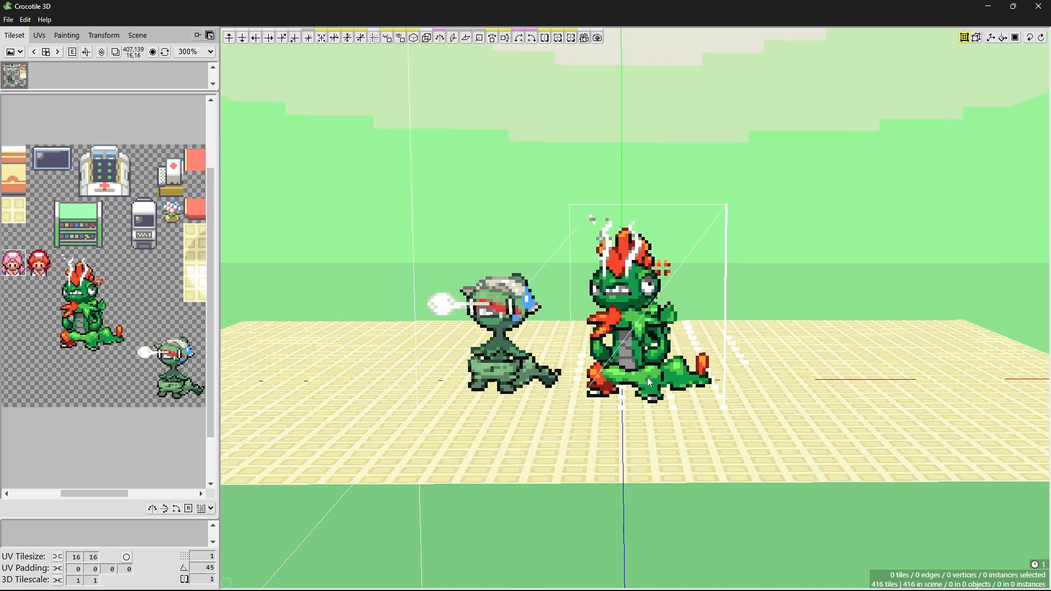
{"action": "left_click", "coordinate": [511, 291]}
{"action": "key", "text": "space"}
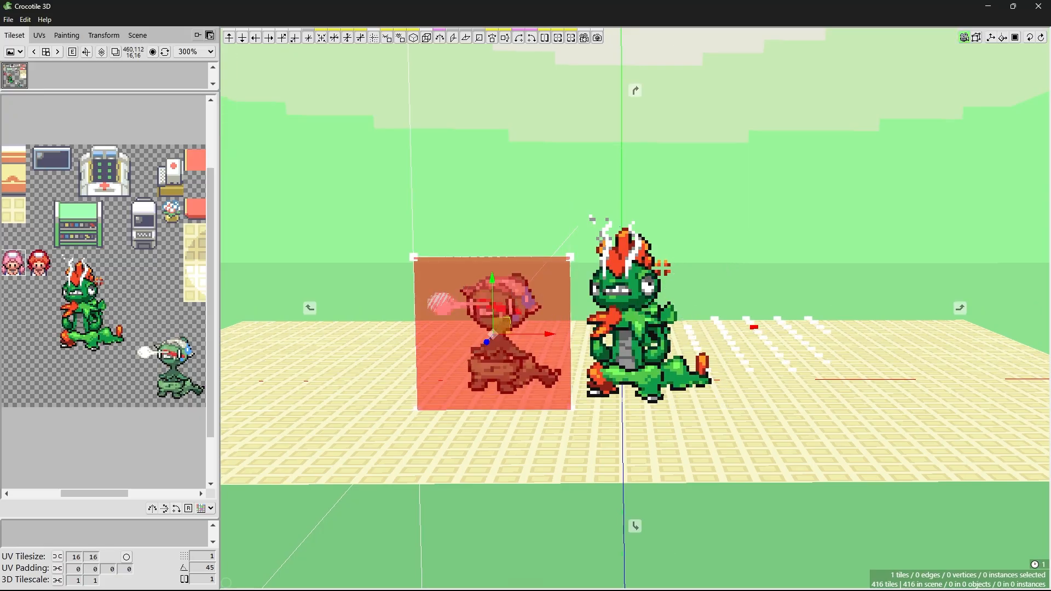
{"action": "mouse_move", "coordinate": [751, 323]}
{"action": "left_mouse_down"}
{"action": "mouse_move", "coordinate": [748, 292]}
{"action": "mouse_move", "coordinate": [748, 315]}
{"action": "left_mouse_up"}
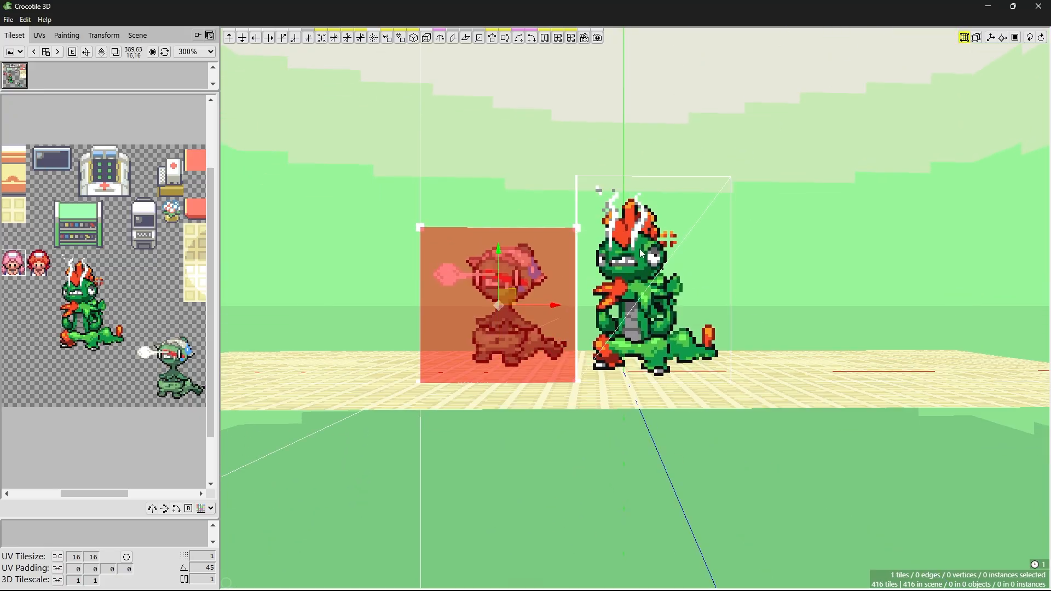
{"action": "left_click", "coordinate": [692, 275]}
{"action": "left_click", "coordinate": [520, 258], "text": "shift"}
{"action": "key", "text": "space"}
{"action": "mouse_move", "coordinate": [708, 276]}
{"action": "left_mouse_down"}
{"action": "mouse_move", "coordinate": [704, 258]}
{"action": "mouse_move", "coordinate": [706, 276]}
{"action": "left_mouse_up"}
{"action": "scroll", "coordinate": [594, 290], "scroll_direction": "up", "scroll_amount": 10}
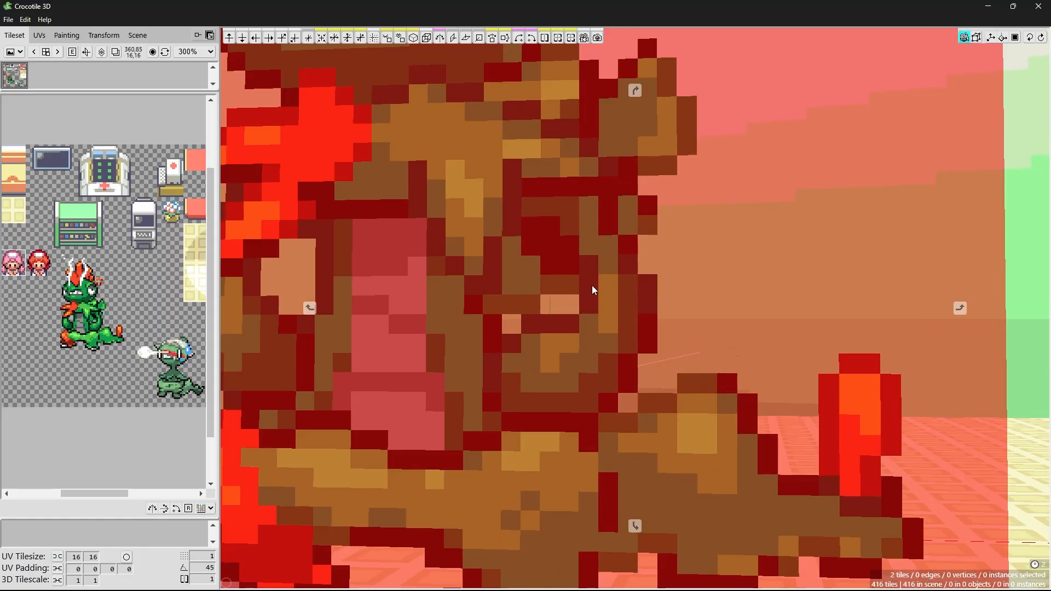
{"action": "scroll", "coordinate": [594, 290], "scroll_direction": "up", "scroll_amount": 4}
{"action": "scroll", "coordinate": [594, 290], "scroll_direction": "down", "scroll_amount": 10}
{"action": "right_click_drag", "start_coordinate": [594, 290], "coordinate": [603, 299]}
{"action": "left_click_drag", "start_coordinate": [601, 295], "coordinate": [589, 285]}
{"action": "key", "text": "space"}
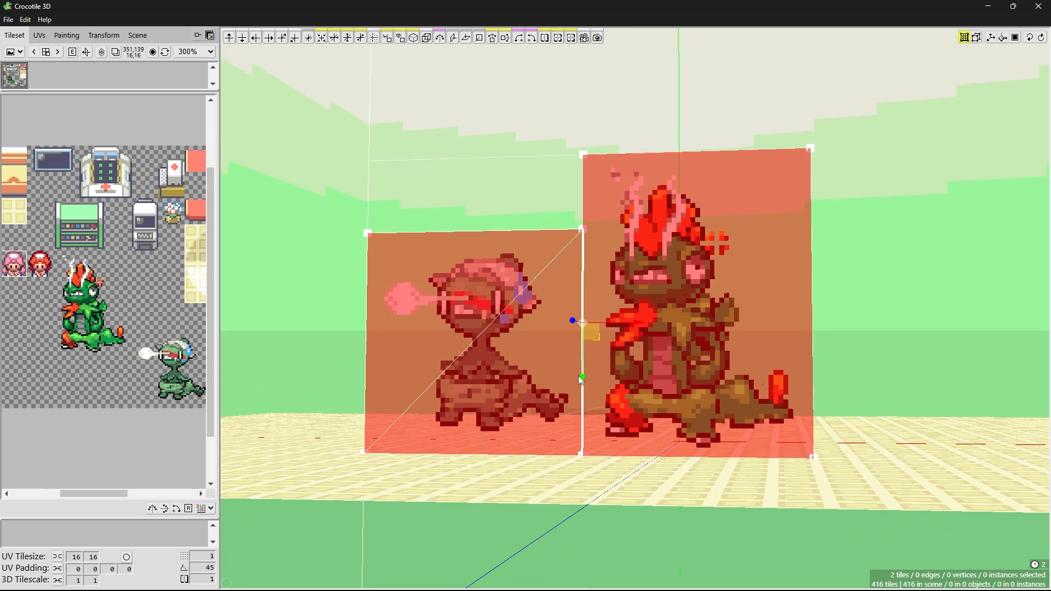
{"action": "left_click_drag", "start_coordinate": [583, 378], "coordinate": [584, 399]}
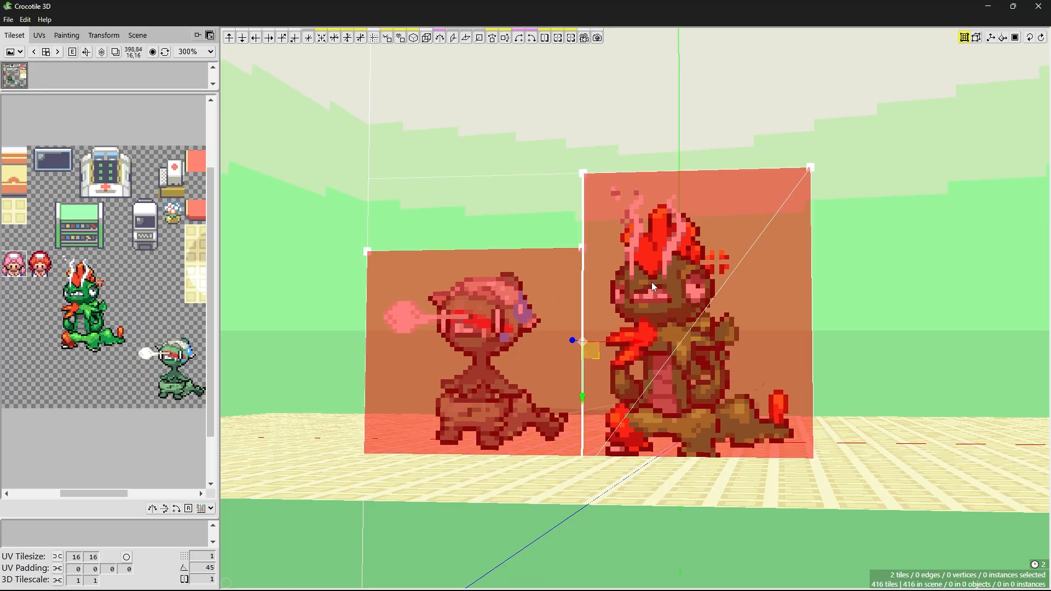
- Lower only the smaller grey-green creature tile slightly so its feet line up with the larger dragon's
{"action": "key", "text": "Escape"}
{"action": "left_click", "coordinate": [491, 333]}
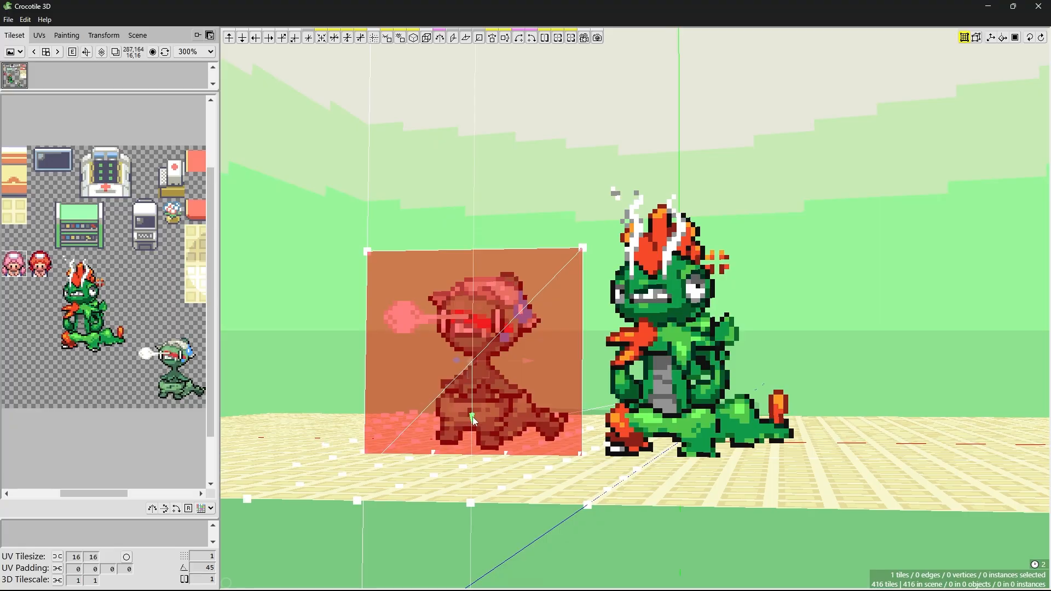
{"action": "left_click_drag", "start_coordinate": [477, 425], "coordinate": [482, 426]}
- Raise the larger dragon tile and the smaller creature tile slightly, one after the other, then clear the selection
{"action": "left_click", "coordinate": [694, 396]}
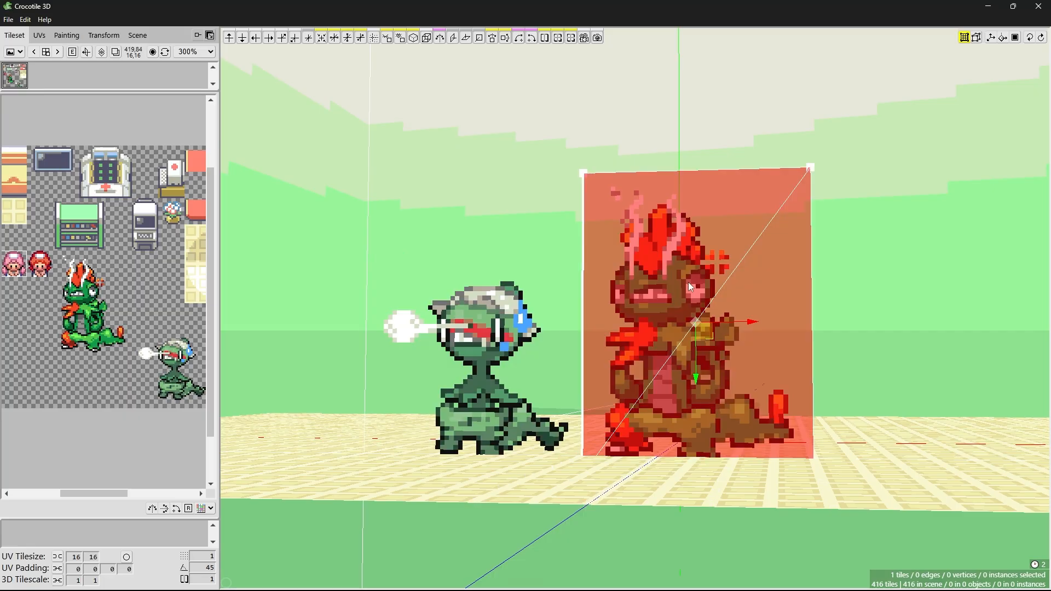
{"action": "key", "text": "Up"}
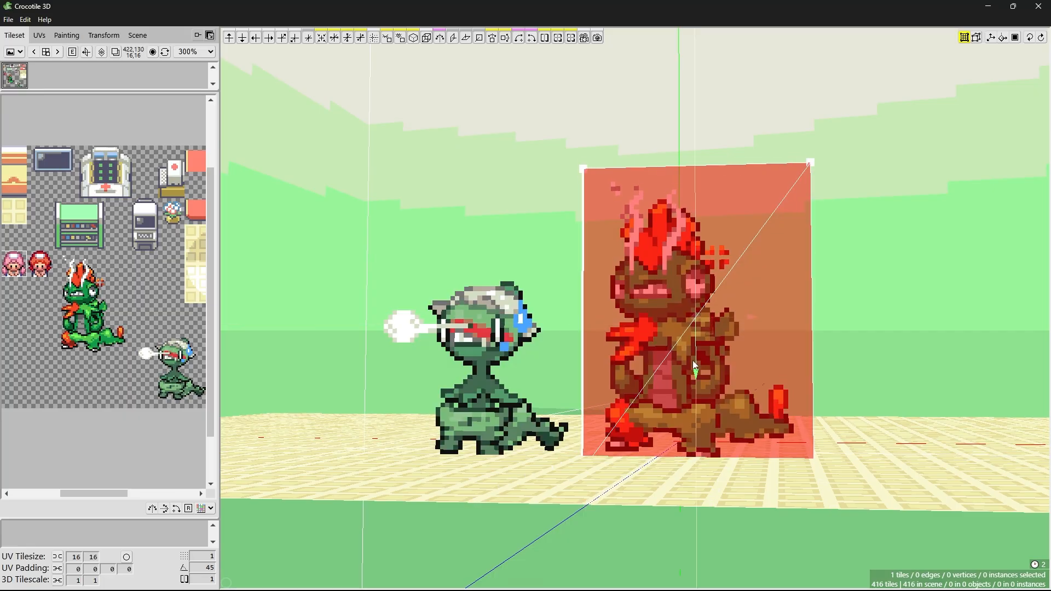
{"action": "left_click", "coordinate": [482, 397]}
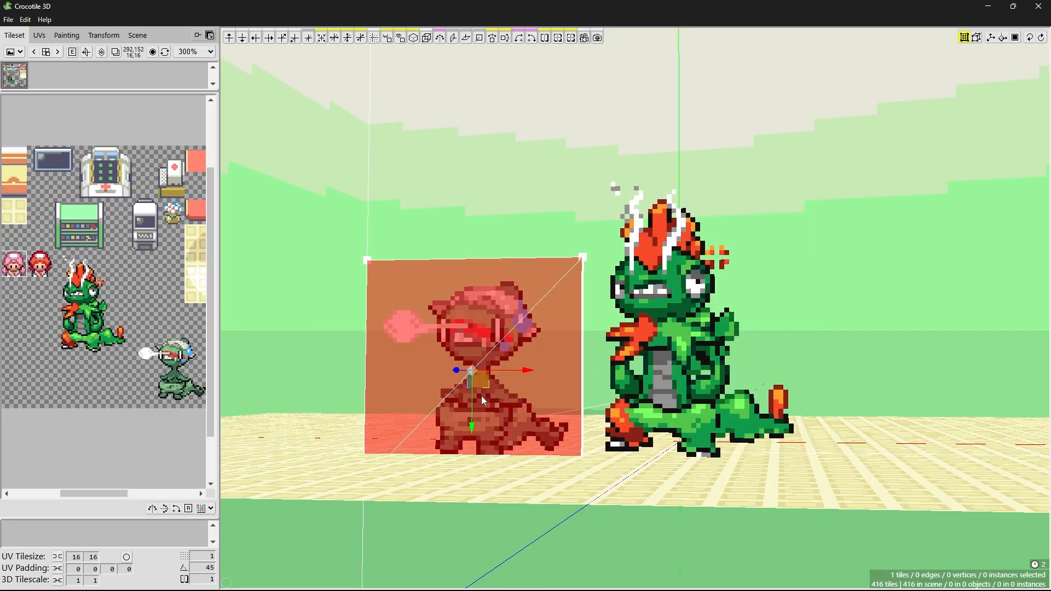
{"action": "key", "text": "Up"}
{"action": "key", "text": "Escape"}
- Examine how the two character sprites stand on the floor beside each other, from closer and farther viewpoints
{"action": "key", "text": "space"}
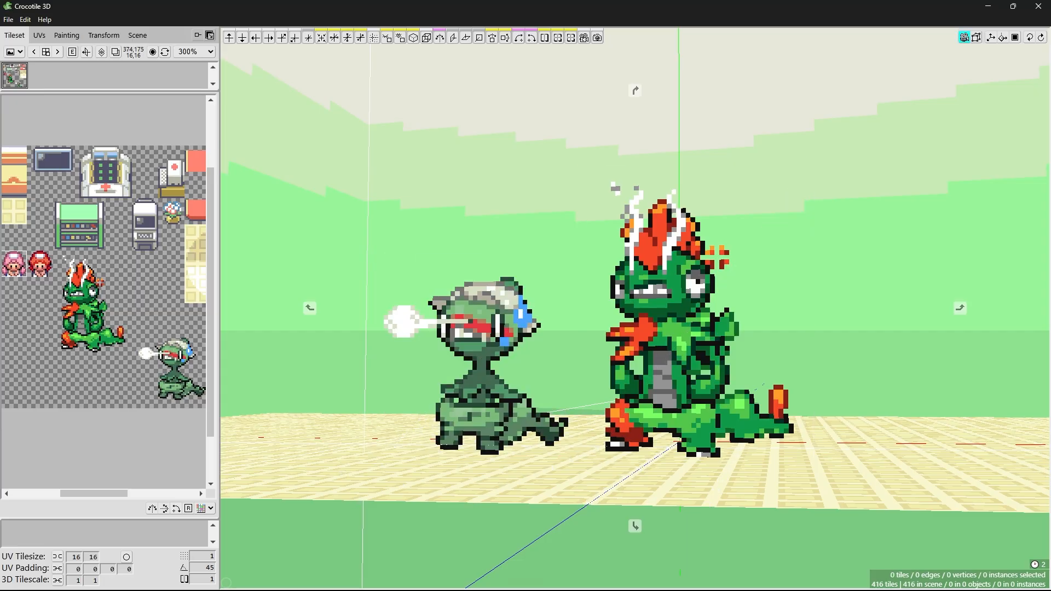
{"action": "scroll", "coordinate": [635, 308], "scroll_direction": "down", "scroll_amount": 4}
{"action": "scroll", "coordinate": [613, 433], "scroll_direction": "up", "scroll_amount": 4}
{"action": "left_click_drag", "start_coordinate": [614, 433], "coordinate": [662, 492]}
{"action": "right_click_drag", "start_coordinate": [766, 386], "coordinate": [676, 365]}
{"action": "middle_click_drag", "start_coordinate": [558, 353], "coordinate": [570, 320]}
{"action": "scroll", "coordinate": [570, 320], "scroll_direction": "up", "scroll_amount": 4}
{"action": "scroll", "coordinate": [635, 307], "scroll_direction": "down", "scroll_amount": 5}
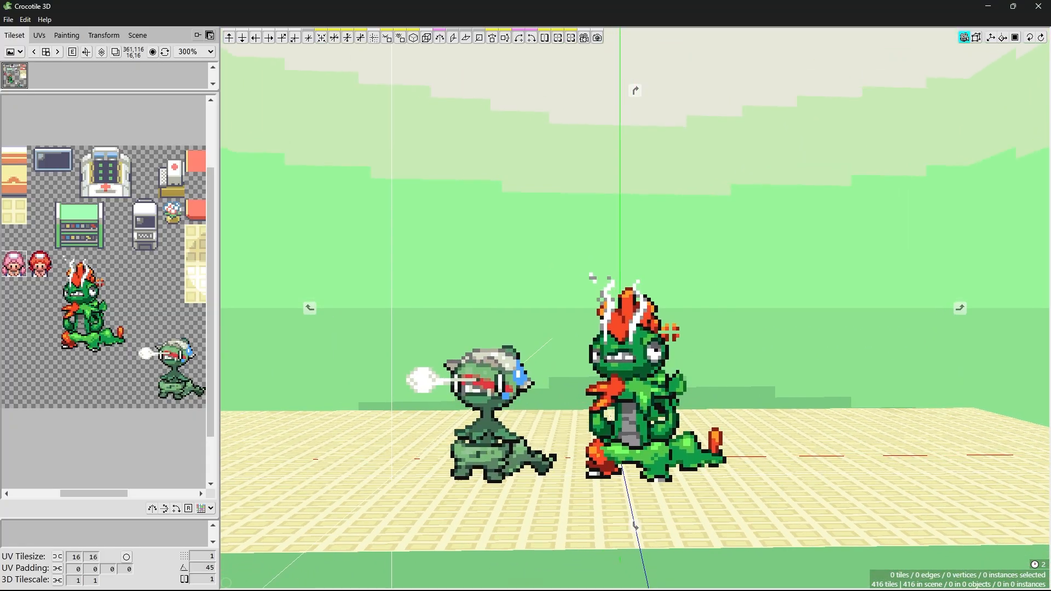
{"action": "left_click", "coordinate": [654, 370]}
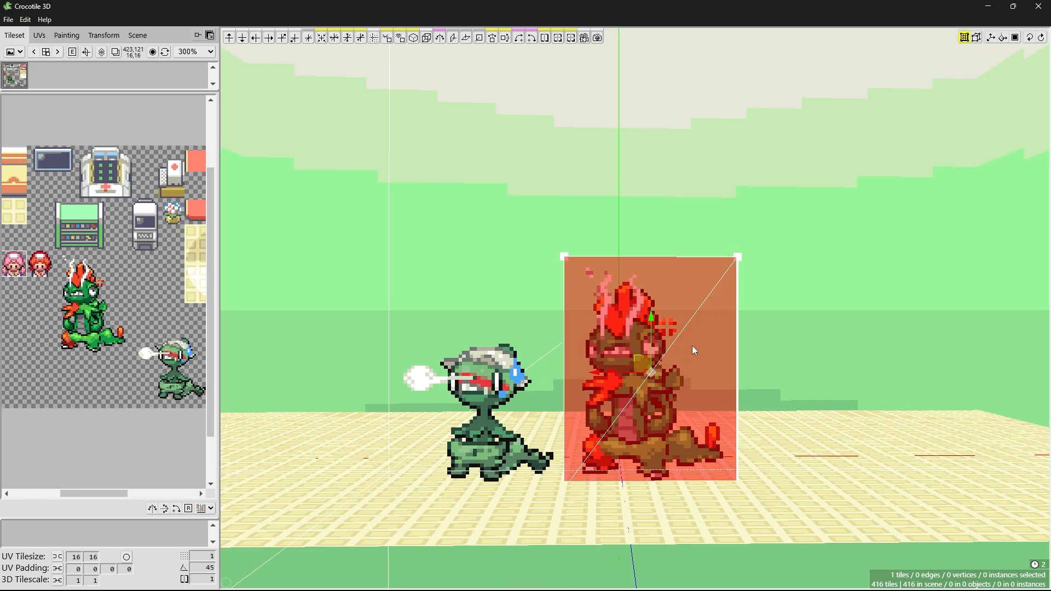
{"action": "key", "text": "space"}
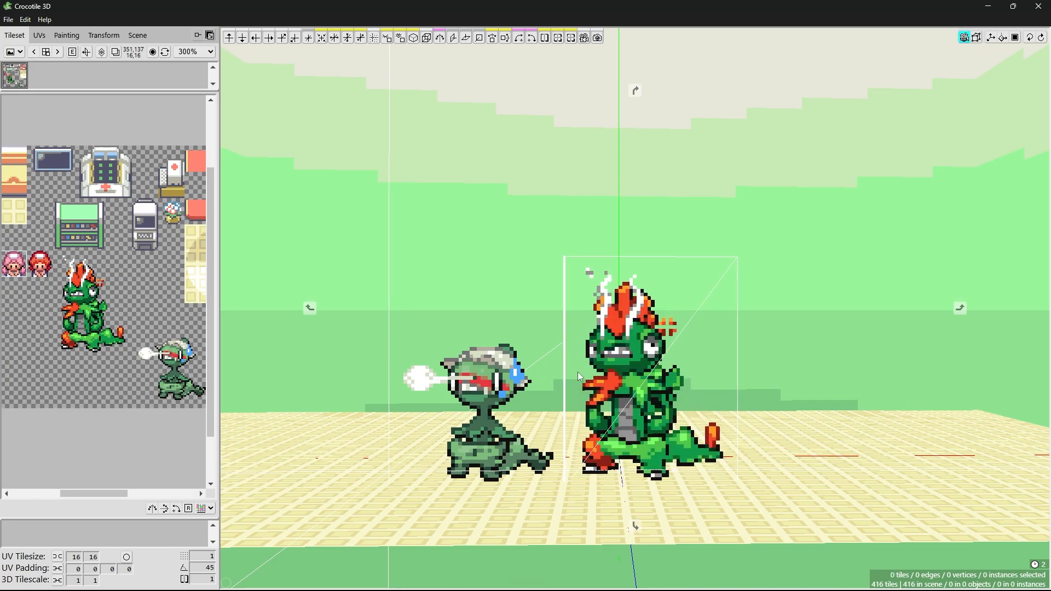
{"action": "scroll", "coordinate": [579, 377], "scroll_direction": "down", "scroll_amount": 2}
{"action": "scroll", "coordinate": [579, 377], "scroll_direction": "up", "scroll_amount": 1}
{"action": "middle_click_drag", "start_coordinate": [611, 395], "coordinate": [611, 373]}
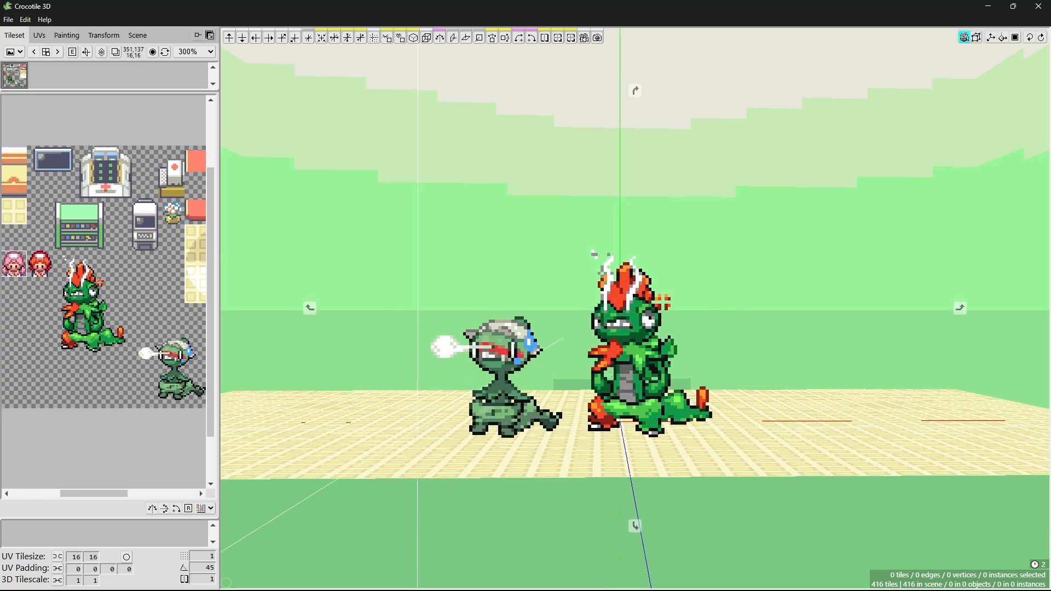
{"action": "scroll", "coordinate": [619, 378], "scroll_direction": "down", "scroll_amount": 1}
{"action": "scroll", "coordinate": [619, 377], "scroll_direction": "up", "scroll_amount": 2}
{"action": "scroll", "coordinate": [619, 377], "scroll_direction": "down", "scroll_amount": 1}
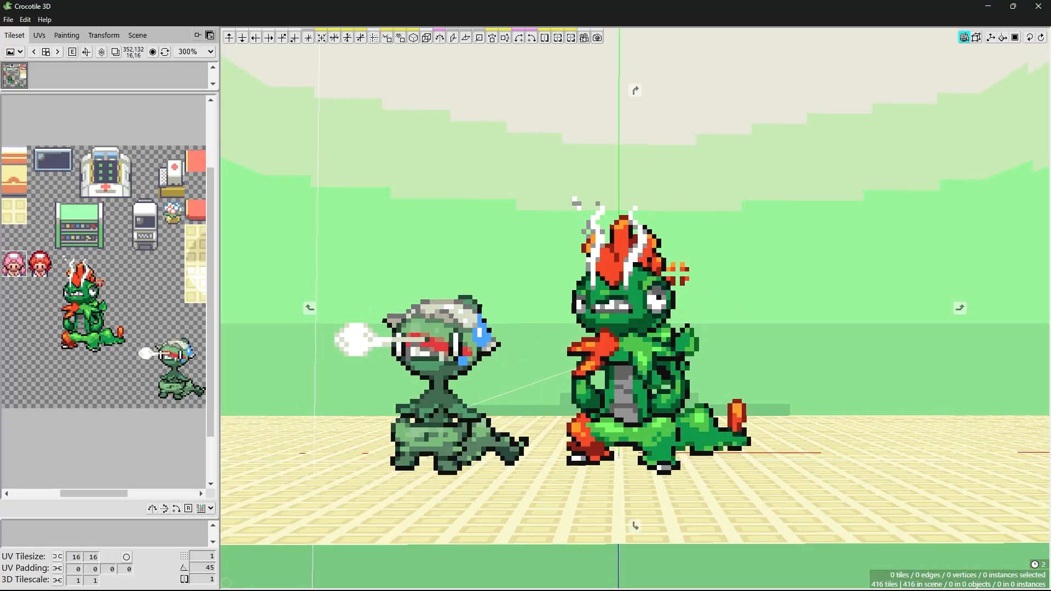
{"action": "mouse_move", "coordinate": [581, 367]}
{"action": "right_mouse_down"}
{"action": "mouse_move", "coordinate": [592, 350]}
{"action": "mouse_move", "coordinate": [581, 367]}
{"action": "mouse_move", "coordinate": [566, 361]}
{"action": "right_mouse_up"}
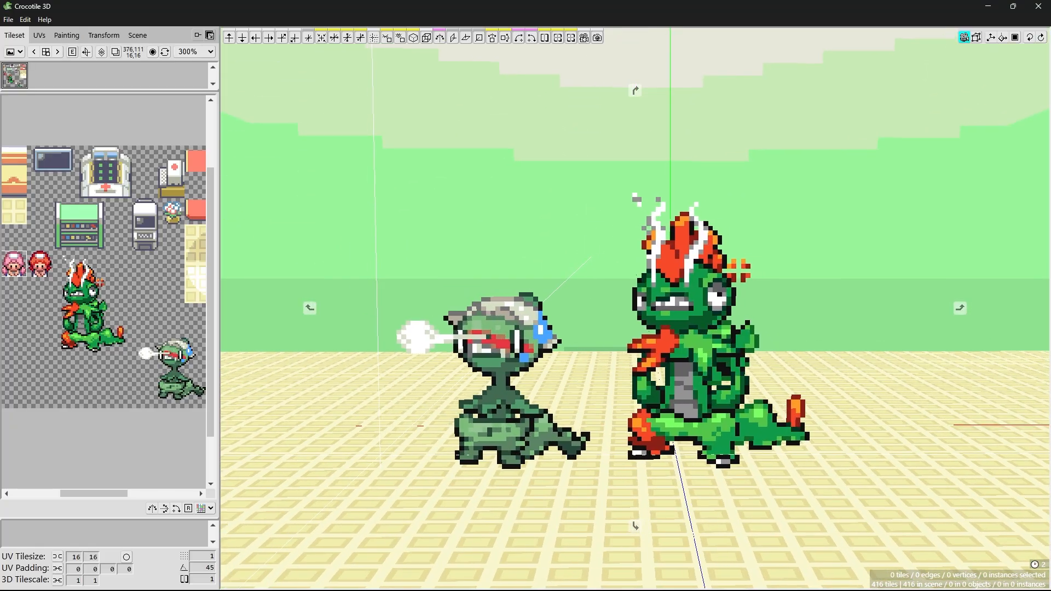
- Select the large dragon tile and move it slightly farther away from the grey-green creature along the floor
{"action": "mouse_move", "coordinate": [629, 335]}
{"action": "right_mouse_down"}
{"action": "mouse_move", "coordinate": [618, 335]}
{"action": "mouse_move", "coordinate": [645, 335]}
{"action": "right_mouse_up"}
{"action": "left_click", "coordinate": [663, 344]}
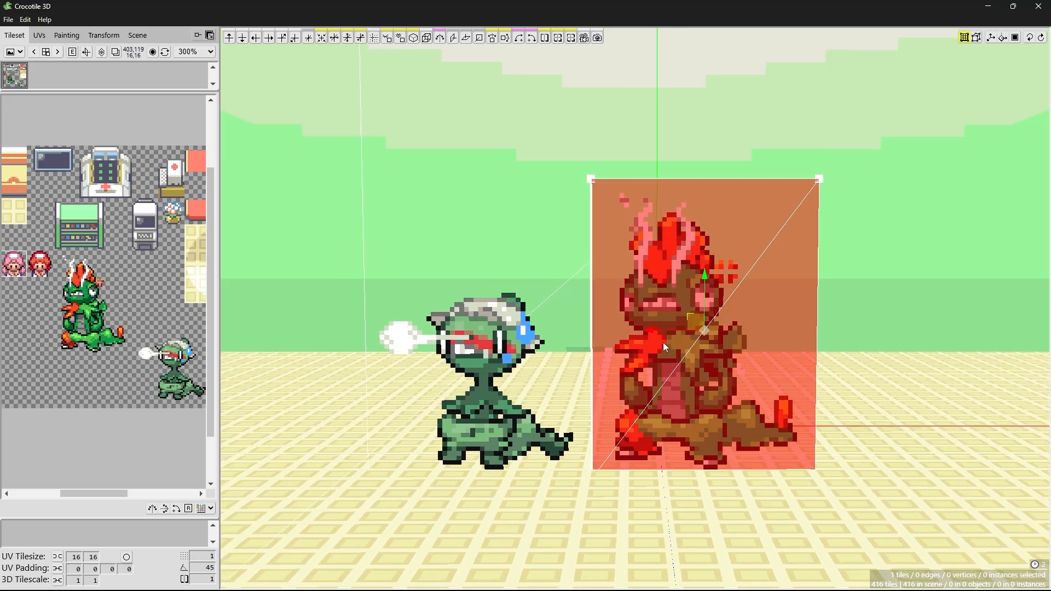
{"action": "left_click_drag", "start_coordinate": [664, 343], "coordinate": [709, 370]}
{"action": "left_click", "coordinate": [697, 373]}
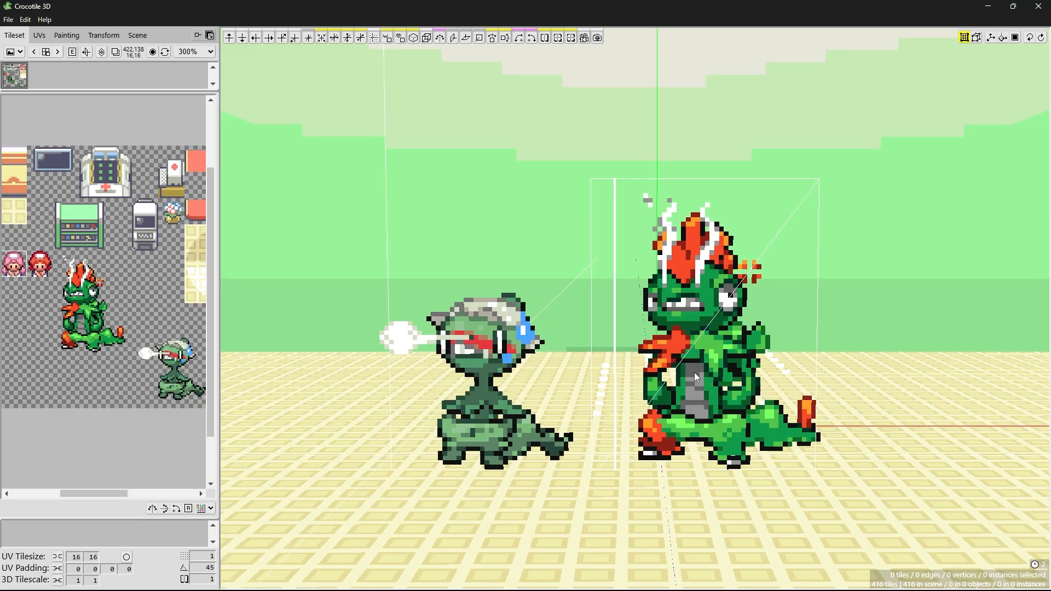
{"action": "key", "text": "space"}
- Pick the 48 by 48 circular floor emblem from the tileset and view the floor from above
{"action": "scroll", "coordinate": [670, 367], "scroll_direction": "down", "scroll_amount": 2}
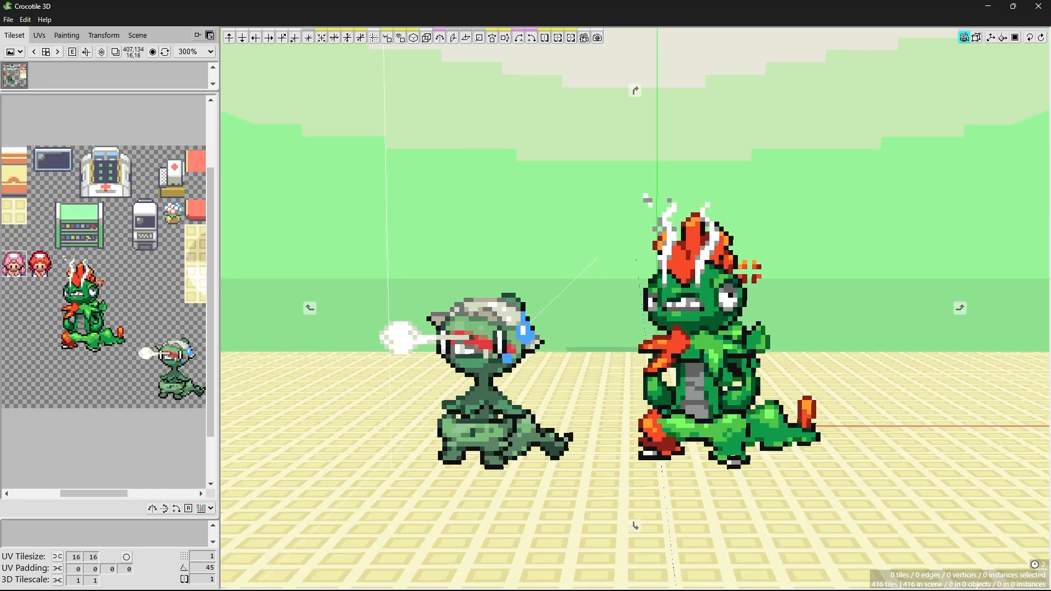
{"action": "scroll", "coordinate": [635, 307], "scroll_direction": "up", "scroll_amount": 2}
{"action": "left_click_drag", "start_coordinate": [706, 382], "coordinate": [682, 366]}
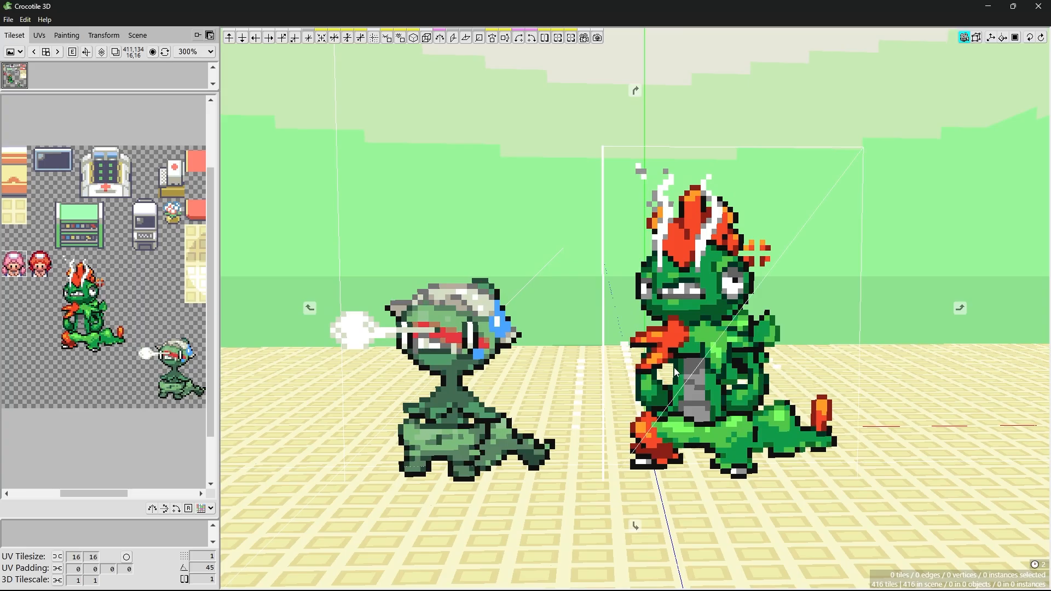
{"action": "scroll", "coordinate": [659, 370], "scroll_direction": "down", "scroll_amount": 2}
{"action": "scroll", "coordinate": [658, 370], "scroll_direction": "up", "scroll_amount": 3}
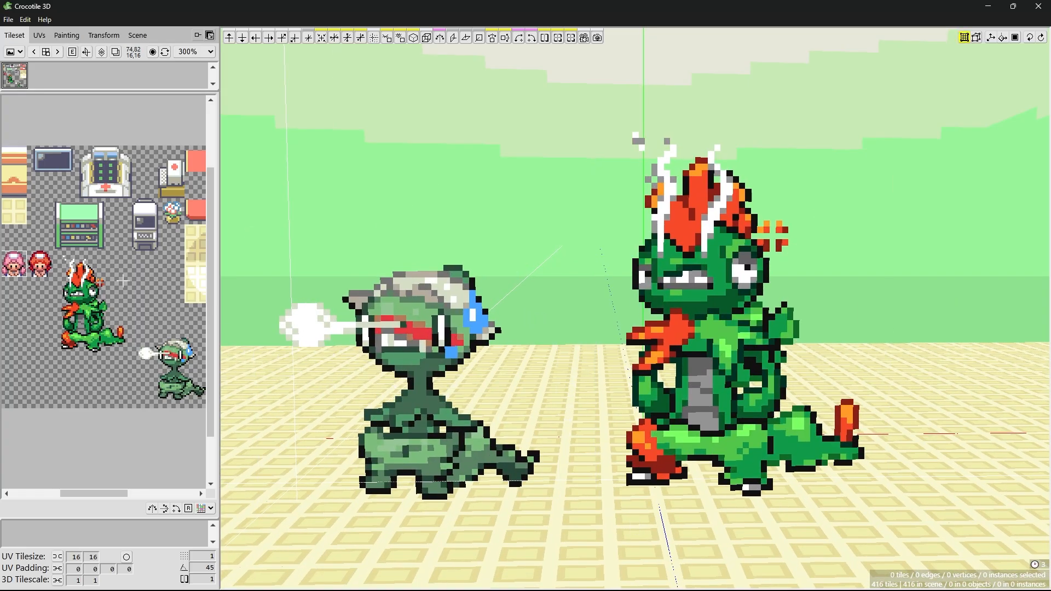
{"action": "middle_click_drag", "start_coordinate": [104, 280], "coordinate": [44, 257]}
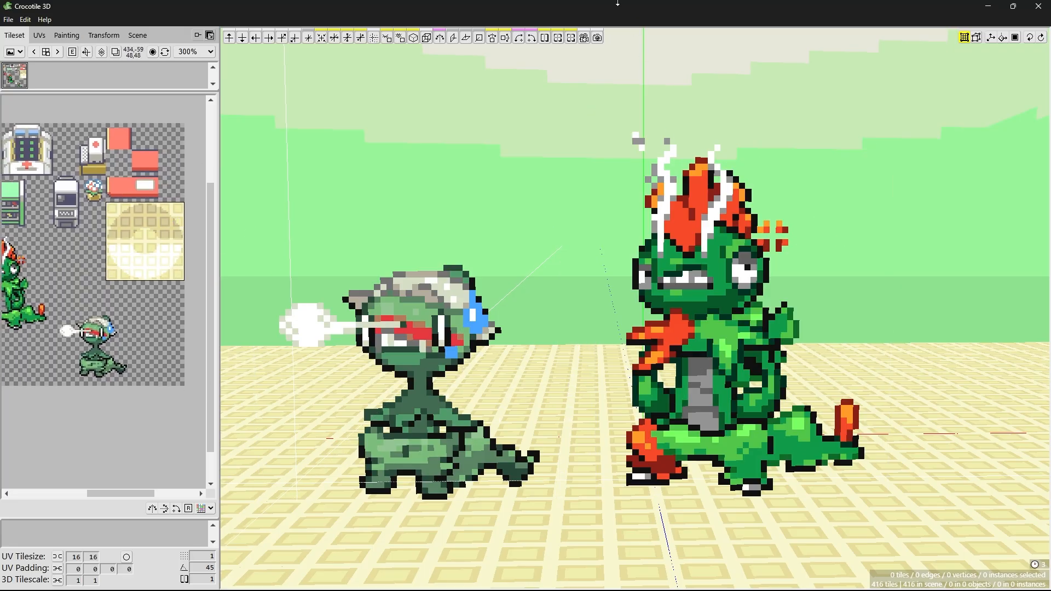
{"action": "scroll", "coordinate": [588, 356], "scroll_direction": "down", "scroll_amount": 1}
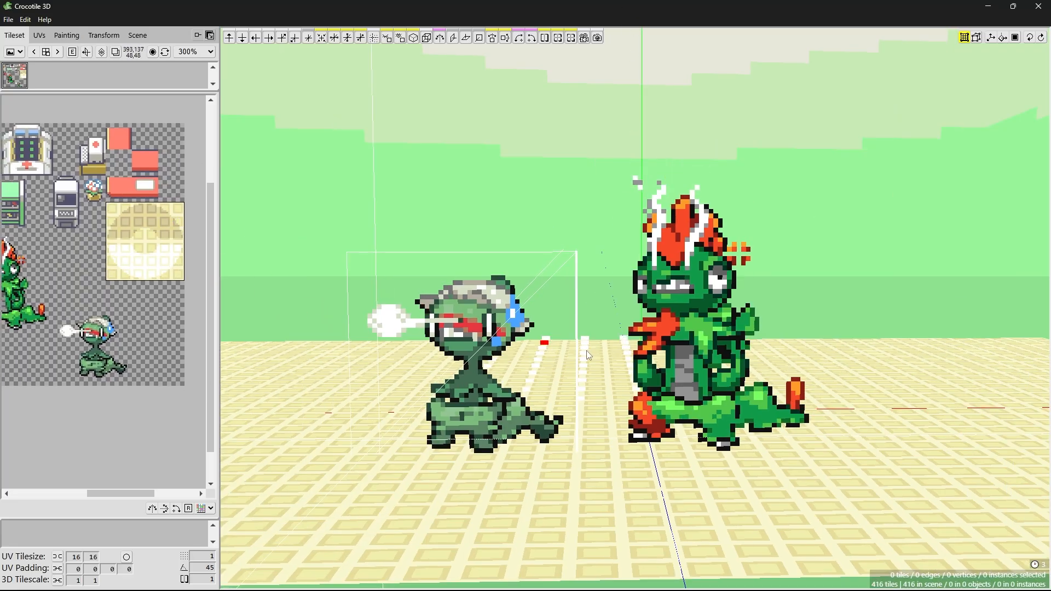
{"action": "right_click_drag", "start_coordinate": [588, 356], "coordinate": [601, 439]}
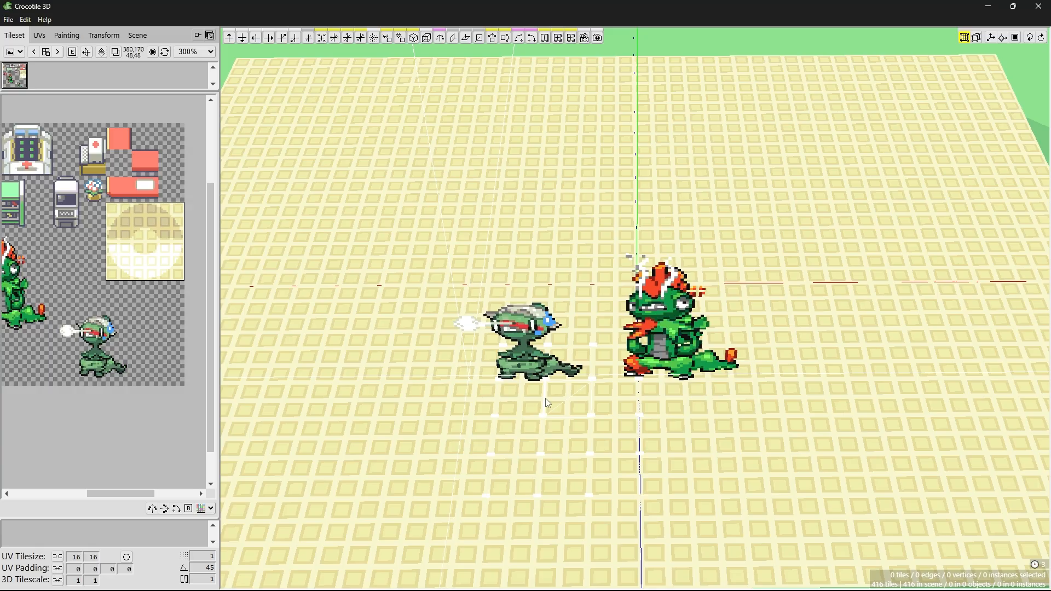
- Select both character tiles and group them into an object named Mons
{"action": "key", "text": "Return"}
{"action": "left_click", "coordinate": [523, 440]}
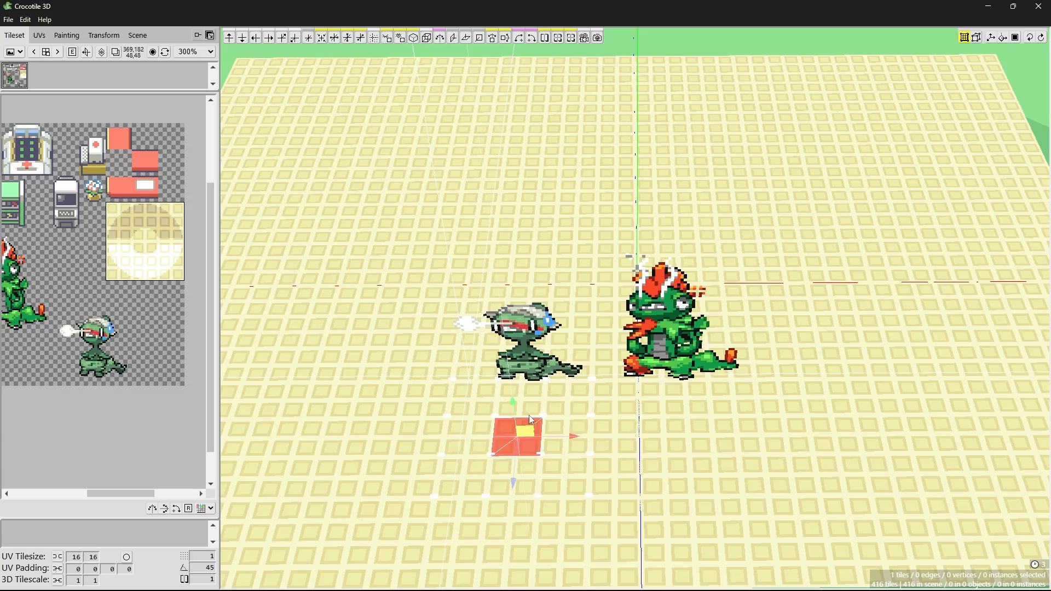
{"action": "key", "text": "Return"}
{"action": "left_click", "coordinate": [534, 324]}
{"action": "left_click", "coordinate": [657, 307], "text": "shift"}
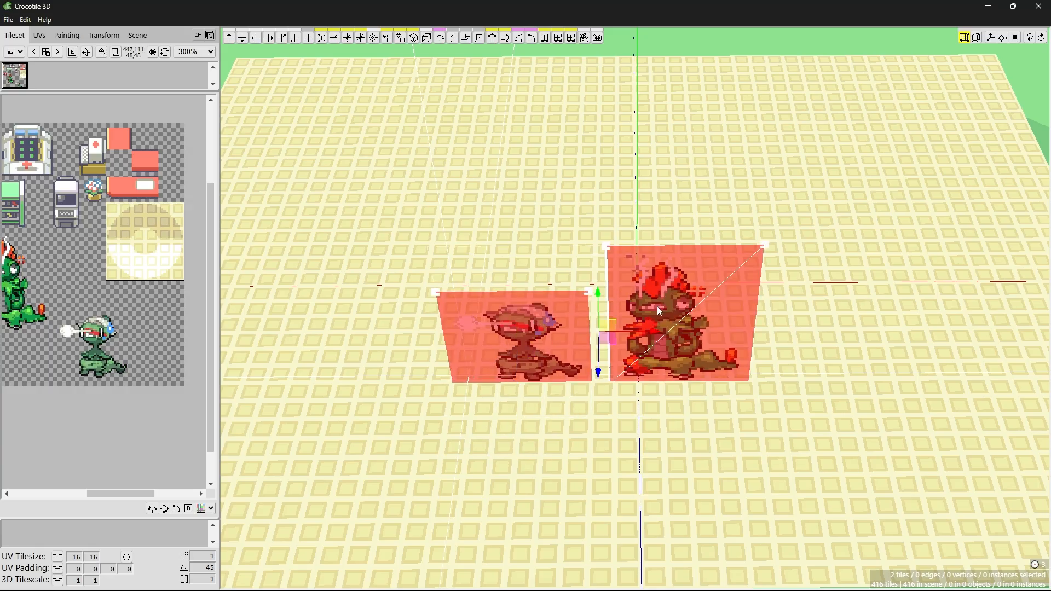
{"action": "key", "text": "ctrl+g"}
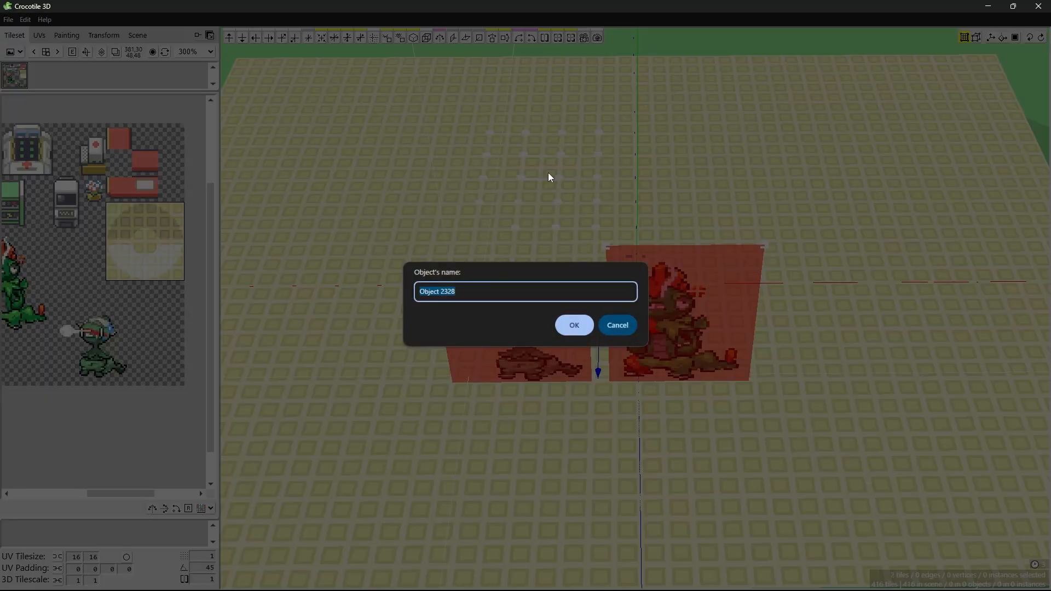
{"action": "type", "text": "Mons"}
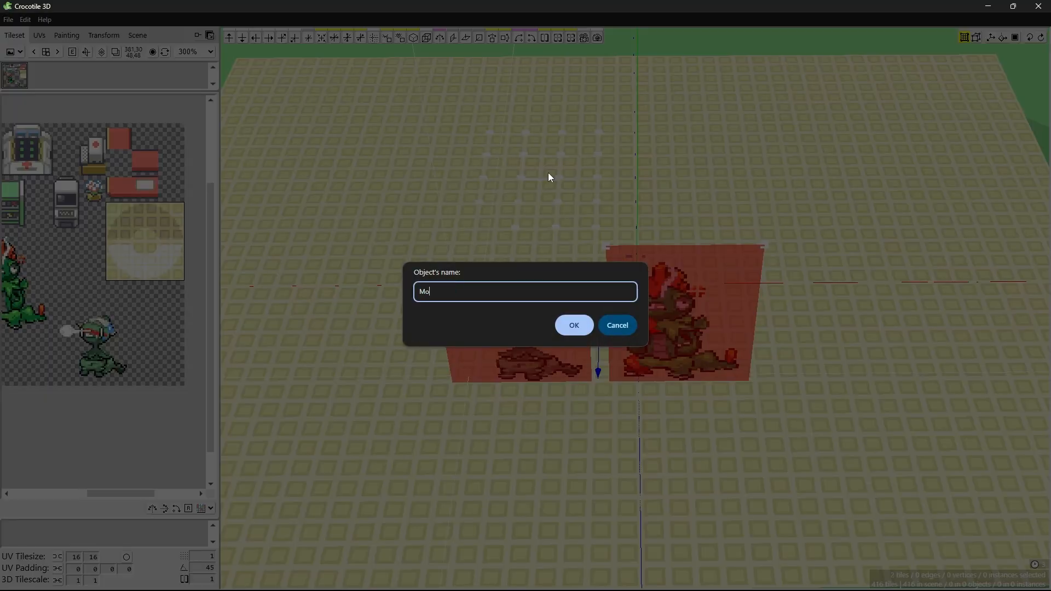
{"action": "key", "text": "Return"}
- Hide the Mons object to expose the bare floor, and make it visible again
{"action": "left_click", "coordinate": [138, 35]}
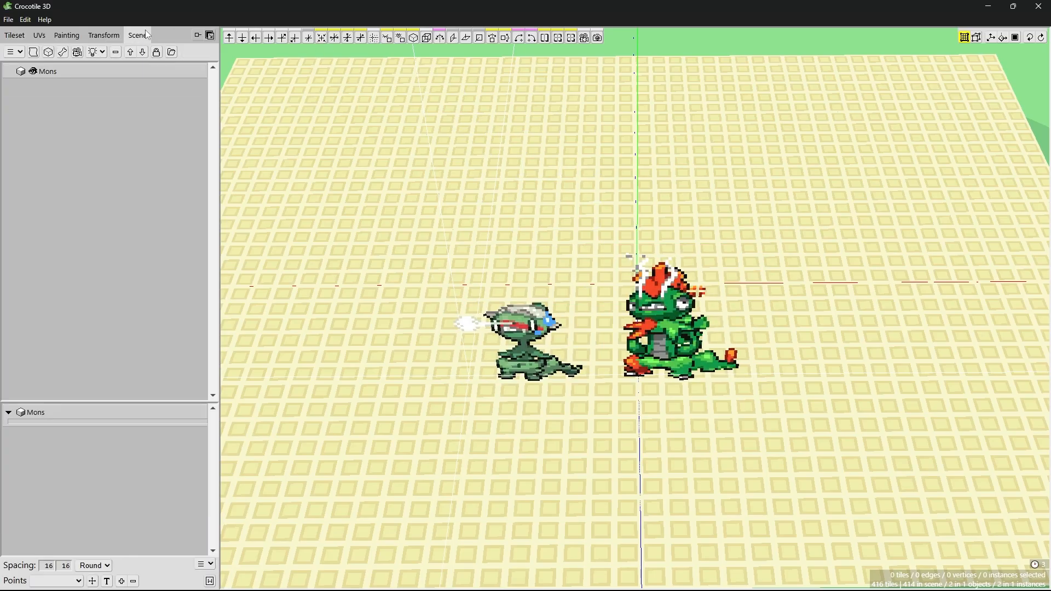
{"action": "left_click", "coordinate": [32, 72]}
{"action": "left_click", "coordinate": [15, 35]}
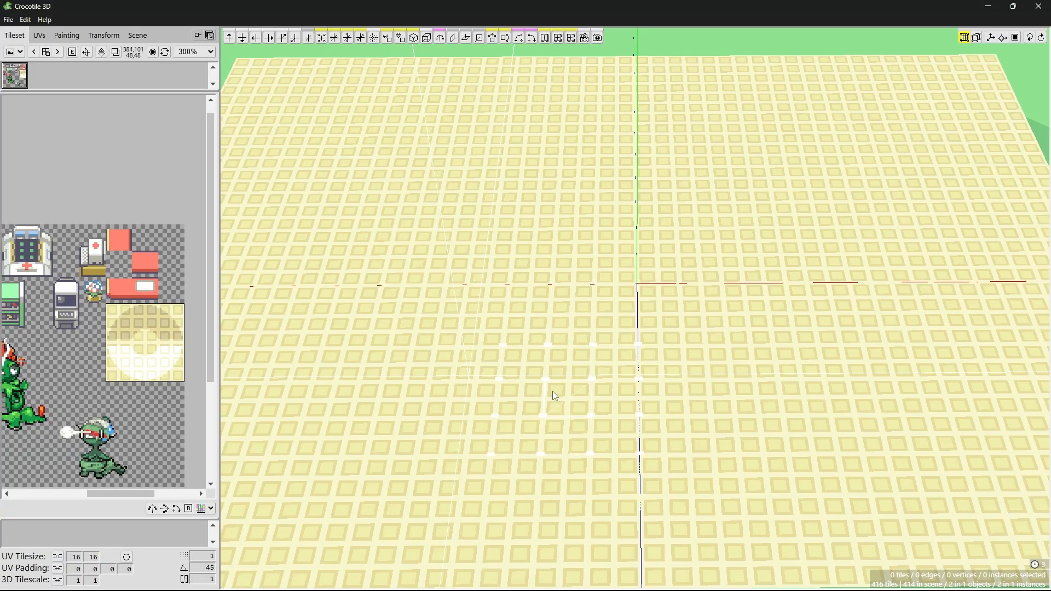
{"action": "left_click", "coordinate": [138, 36]}
{"action": "left_click", "coordinate": [33, 72]}
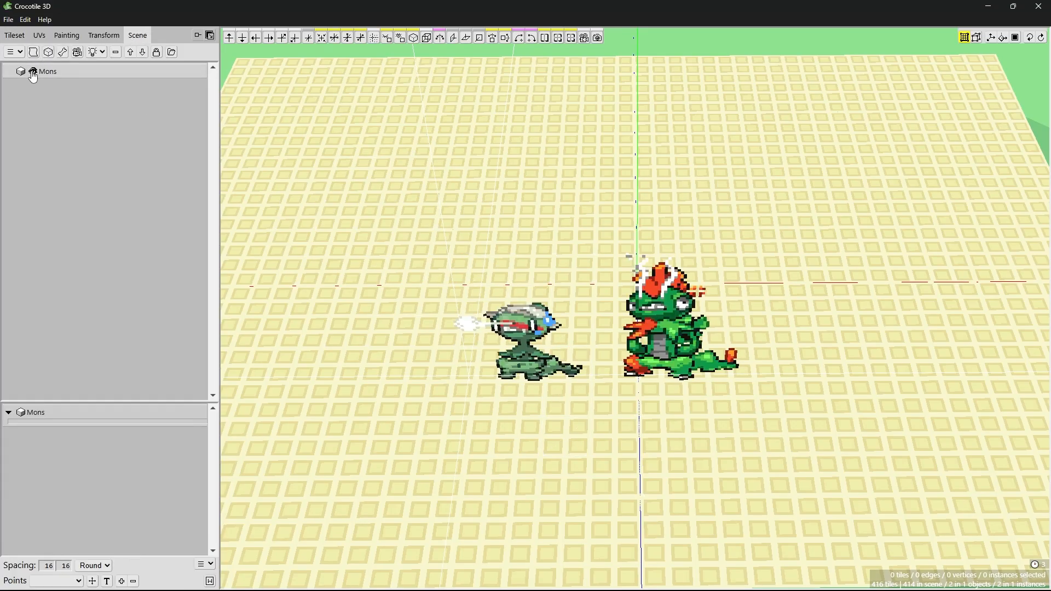
- Enter the Mons object for editing and move its dragon tile closer to the smaller creature
{"action": "left_click", "coordinate": [650, 333]}
{"action": "left_click", "coordinate": [650, 332]}
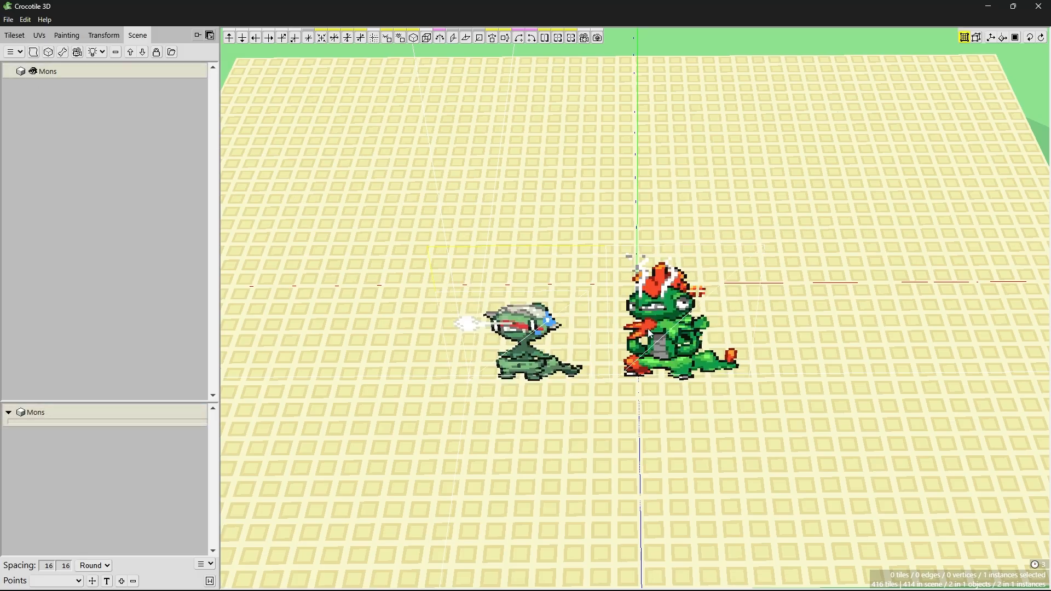
{"action": "left_click", "coordinate": [655, 298]}
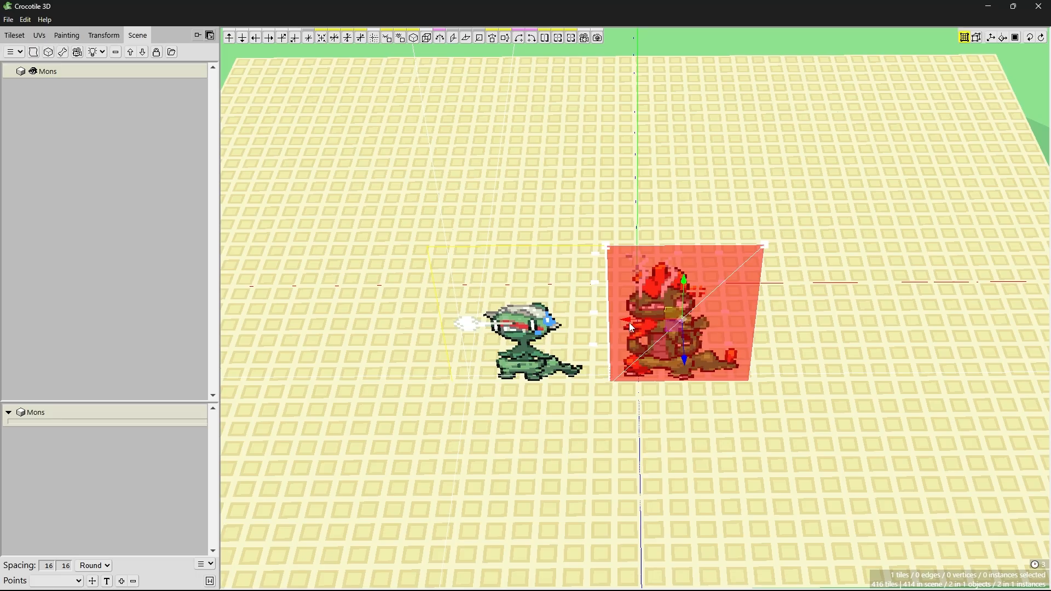
{"action": "left_click_drag", "start_coordinate": [629, 321], "coordinate": [619, 321]}
{"action": "key", "text": "a"}
{"action": "key", "text": "a"}
{"action": "key", "text": "a"}
{"action": "key", "text": "a"}
{"action": "key", "text": "a"}
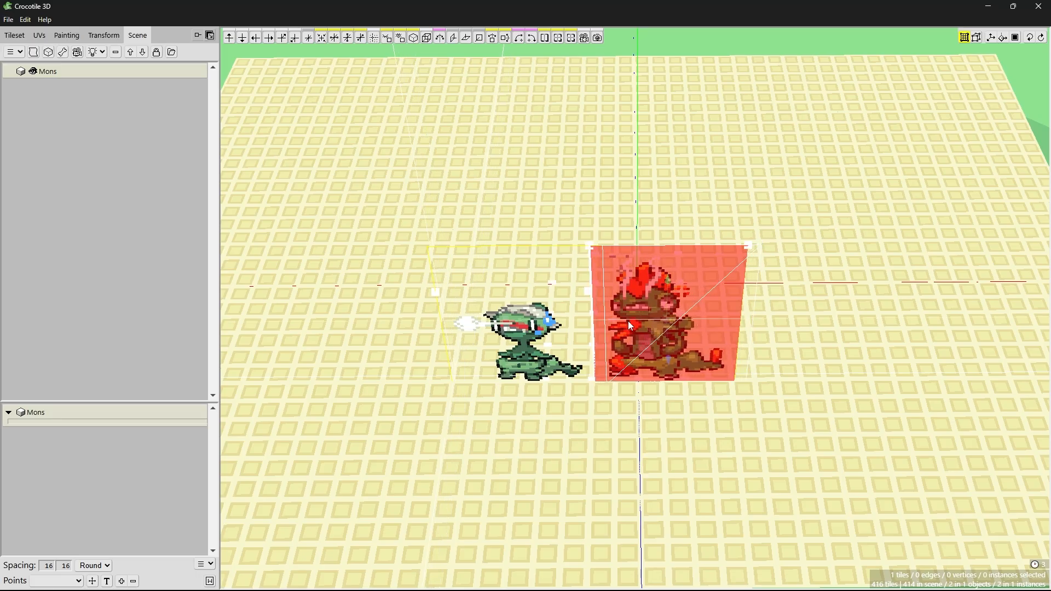
{"action": "key", "text": "a"}
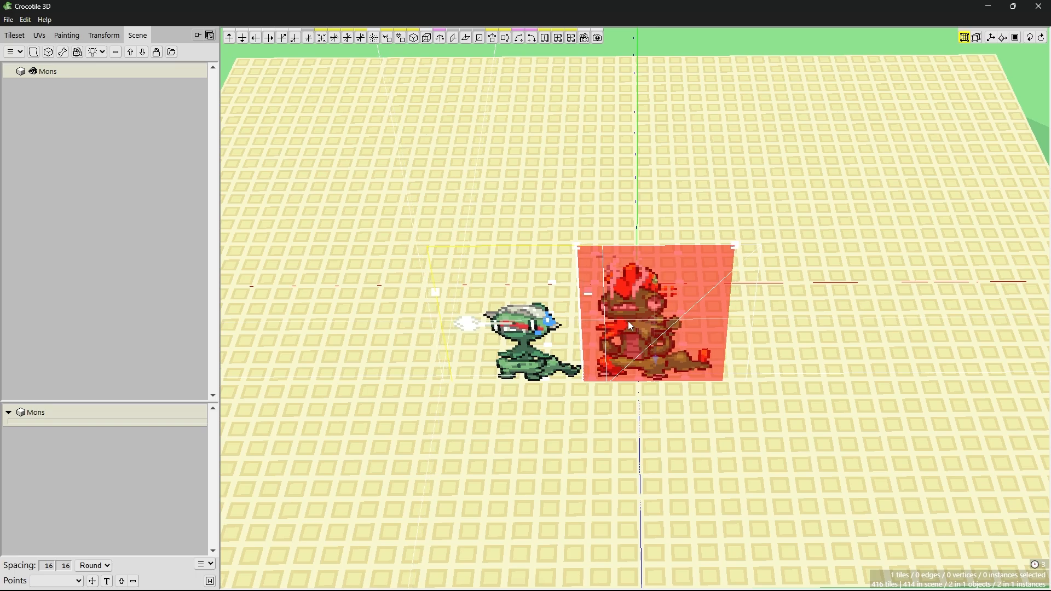
{"action": "key", "text": "Escape"}
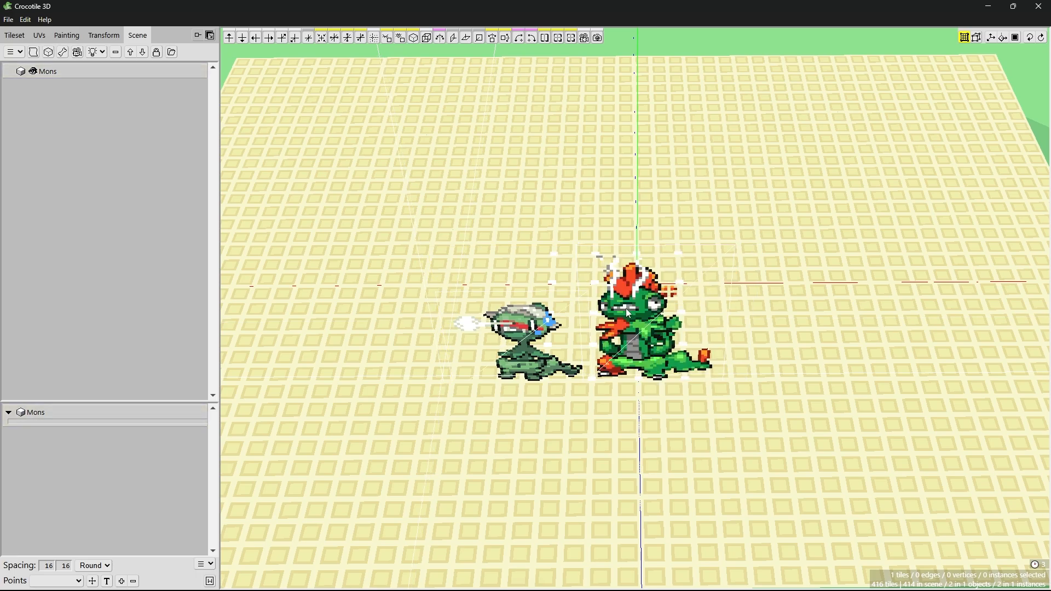
- Re-enter the Mons object, nudge the dragon tile slightly away from the creature, and select the whole object
{"action": "left_click", "coordinate": [626, 308]}
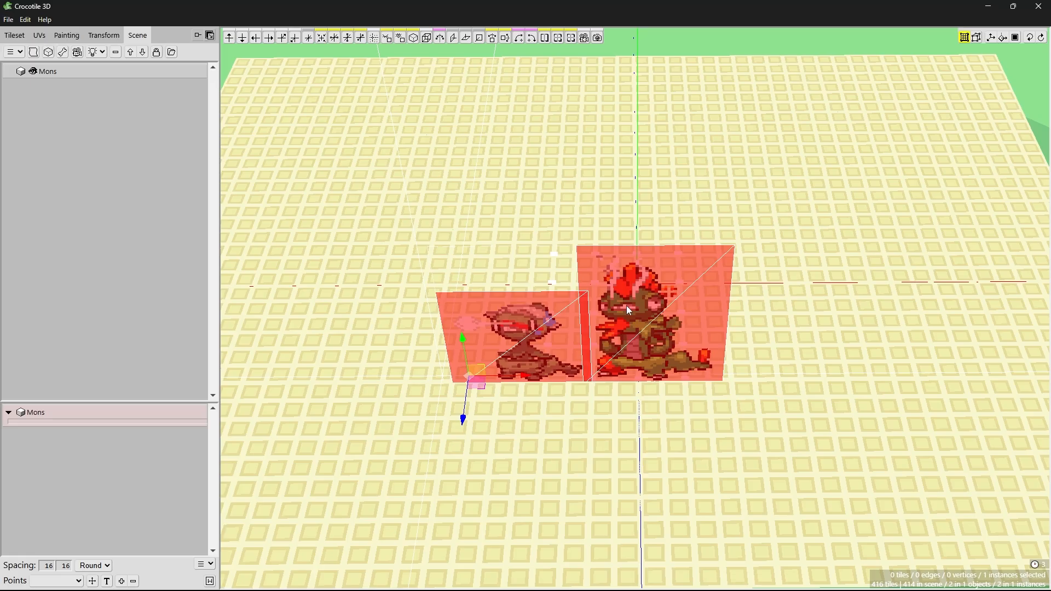
{"action": "key", "text": "Escape"}
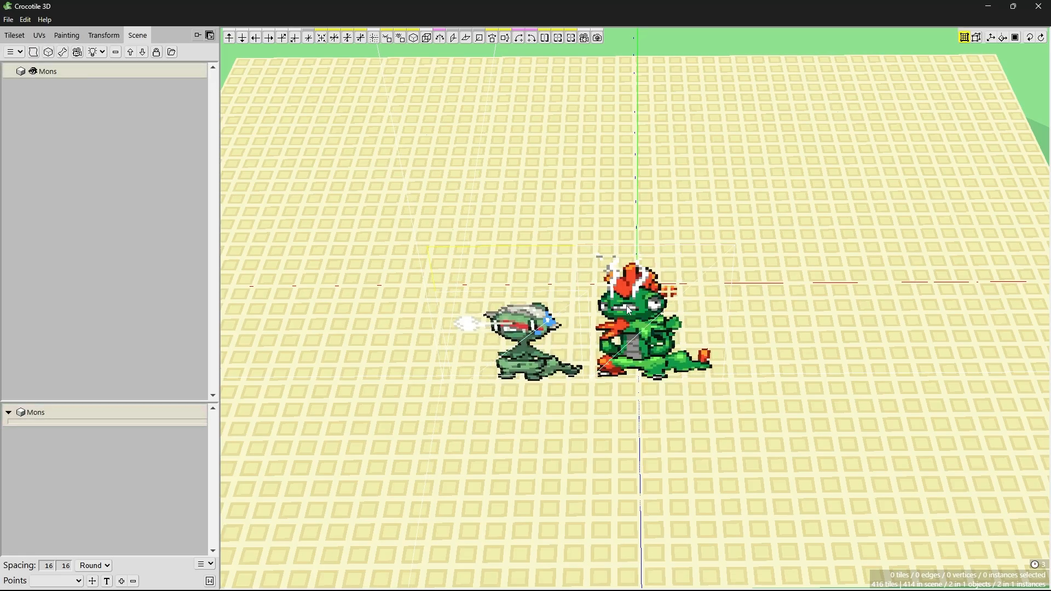
{"action": "left_click", "coordinate": [631, 304]}
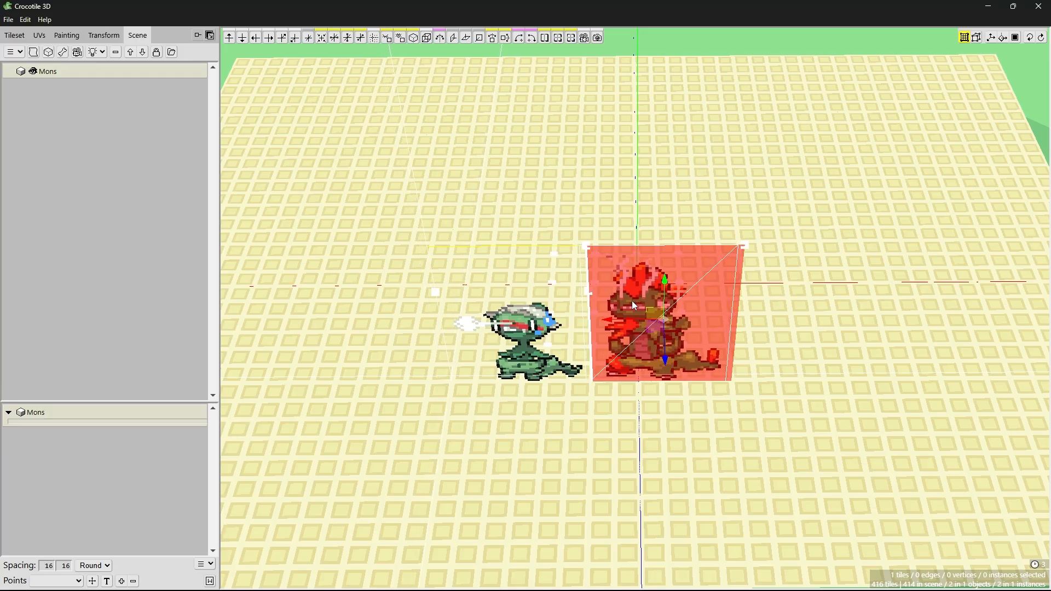
{"action": "key", "text": "Escape"}
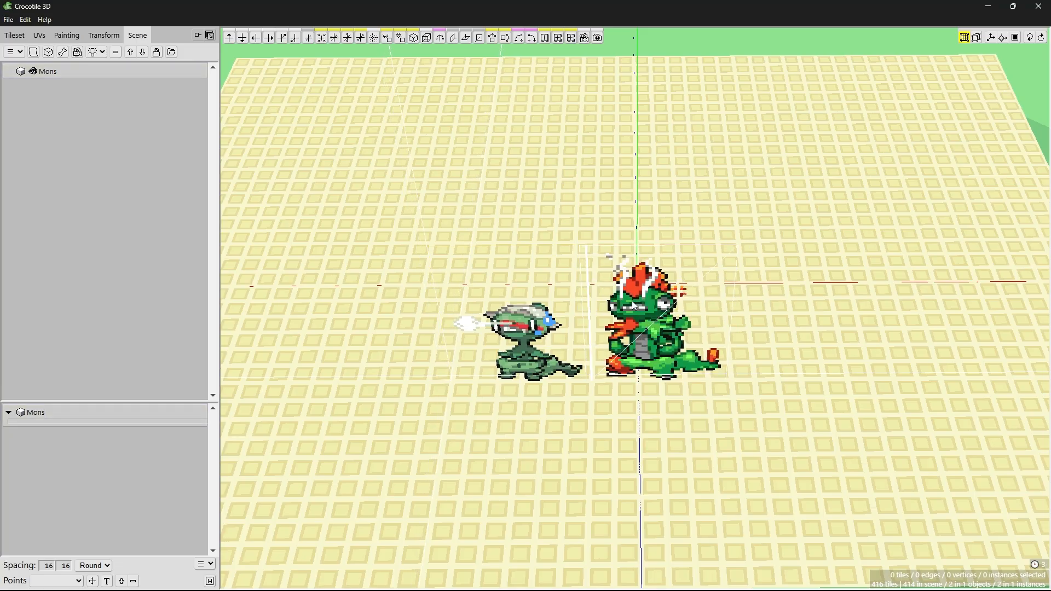
{"action": "left_click", "coordinate": [635, 306]}
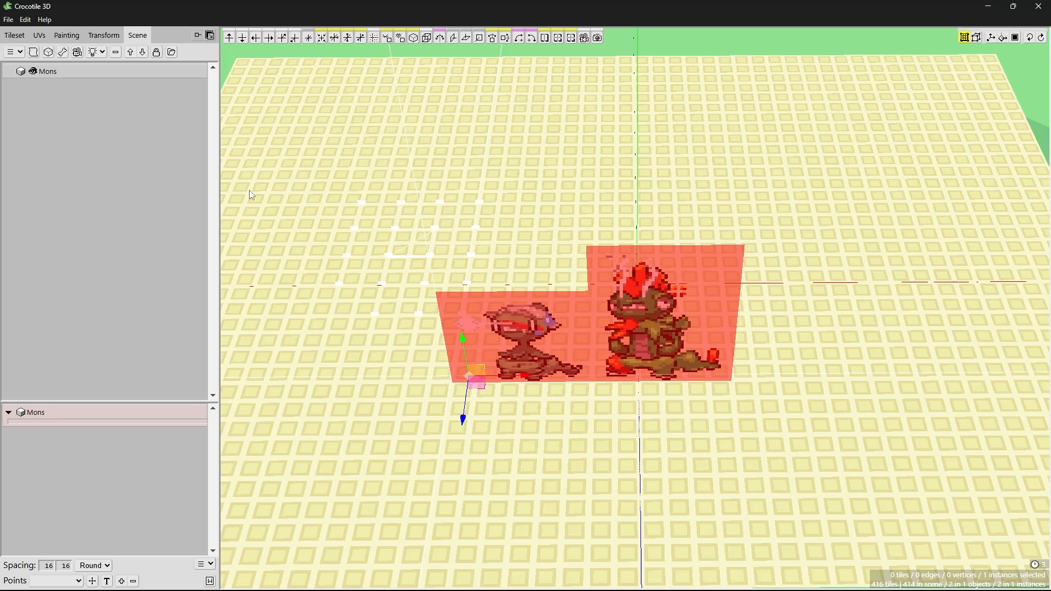
- Toggle the visibility of Mons off and on once more, and select a floor tile just in front of the dragon
{"action": "left_click", "coordinate": [33, 72]}
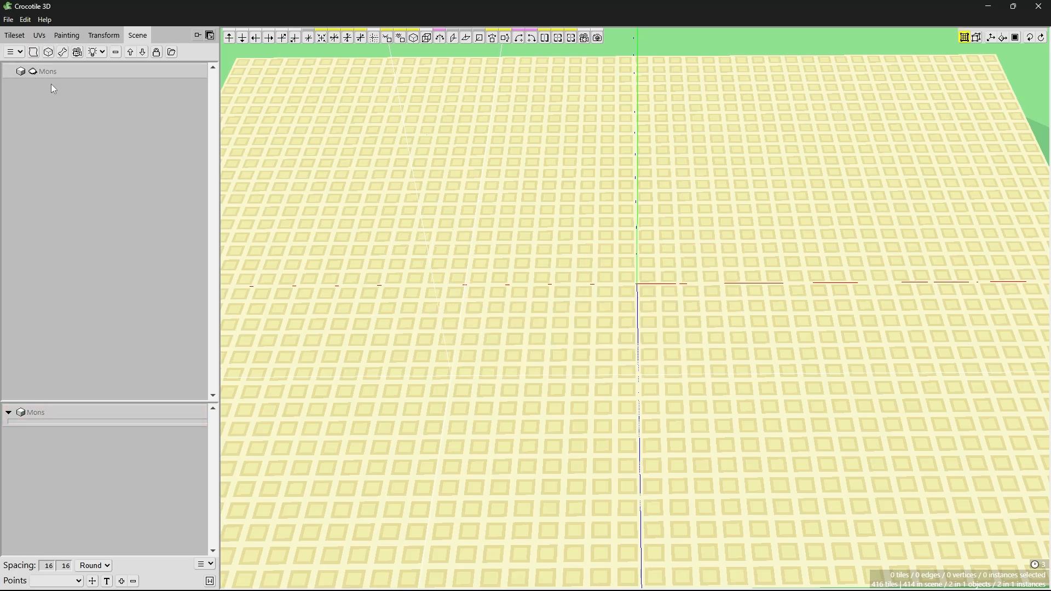
{"action": "left_click", "coordinate": [33, 71]}
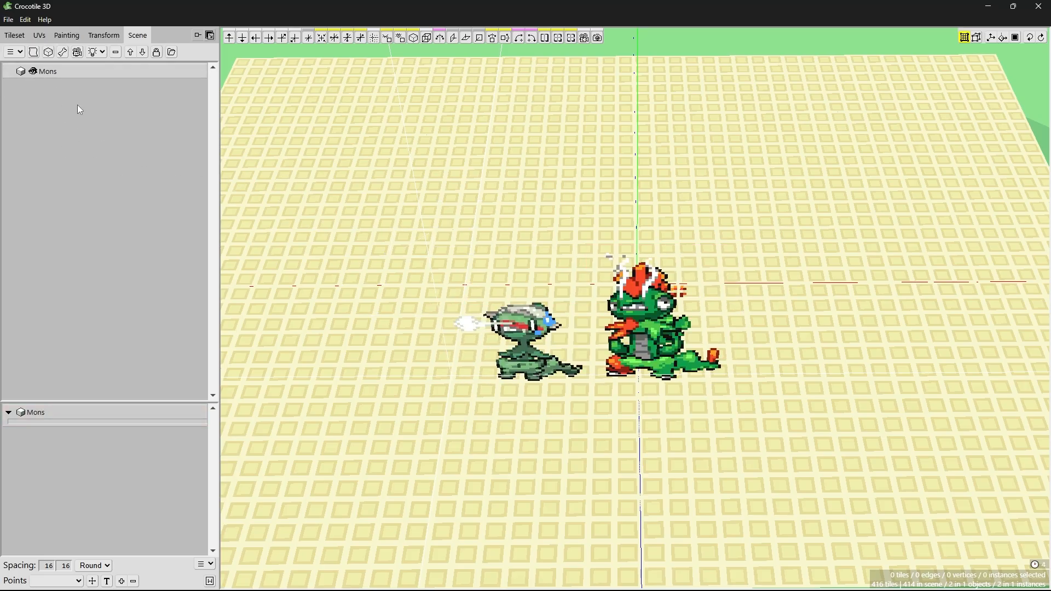
{"action": "left_click", "coordinate": [535, 409]}
{"action": "left_click", "coordinate": [606, 400]}
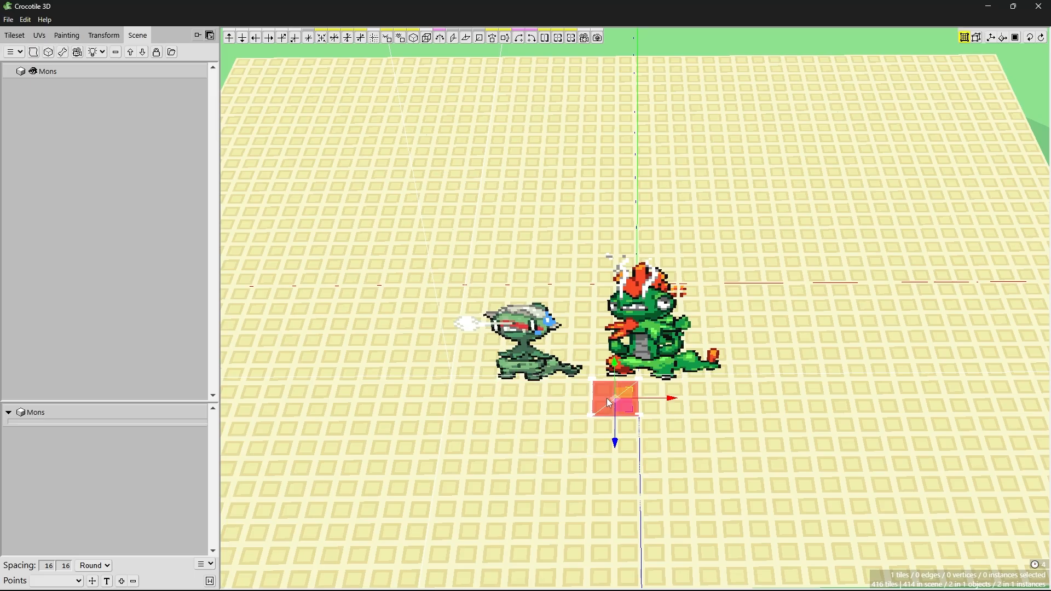
{"action": "left_click", "coordinate": [573, 404]}
{"action": "left_click", "coordinate": [537, 409]}
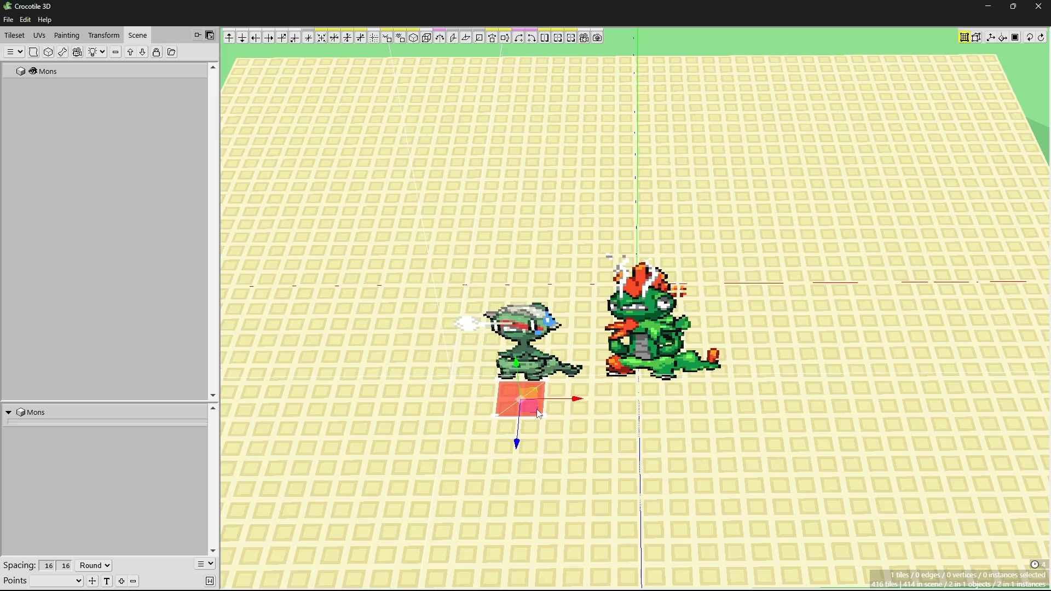
{"action": "left_click", "coordinate": [569, 405]}
{"action": "left_click", "coordinate": [614, 406]}
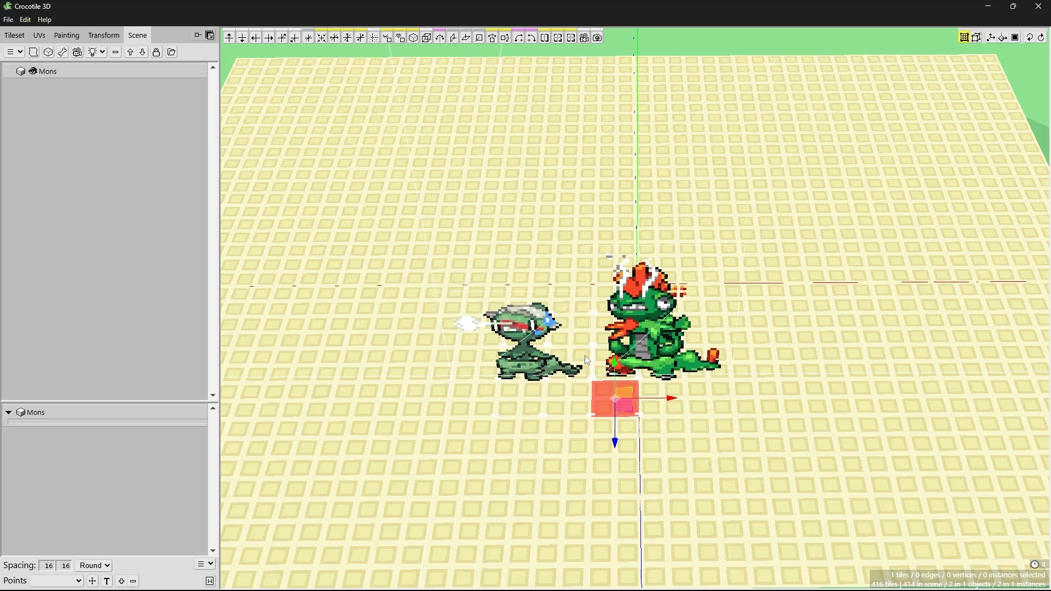
{"action": "left_click", "coordinate": [582, 341]}
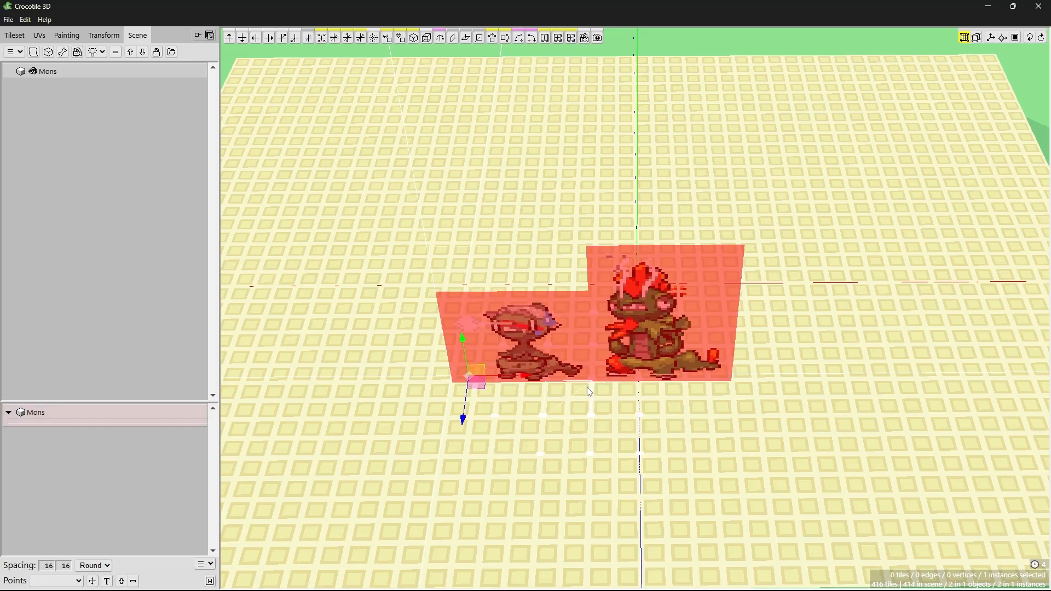
{"action": "left_click", "coordinate": [584, 402]}
{"action": "left_click", "coordinate": [606, 407]}
{"action": "left_click", "coordinate": [524, 405]}
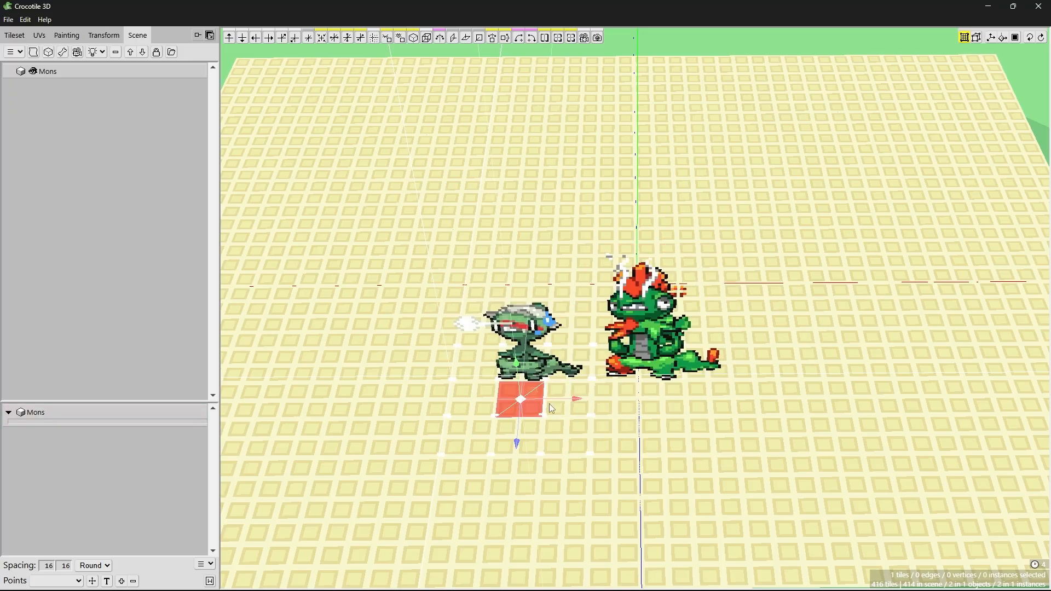
{"action": "left_click", "coordinate": [566, 406], "text": "shift"}
{"action": "left_click", "coordinate": [614, 405], "text": "shift"}
{"action": "right_click_drag", "start_coordinate": [615, 409], "coordinate": [601, 346]}
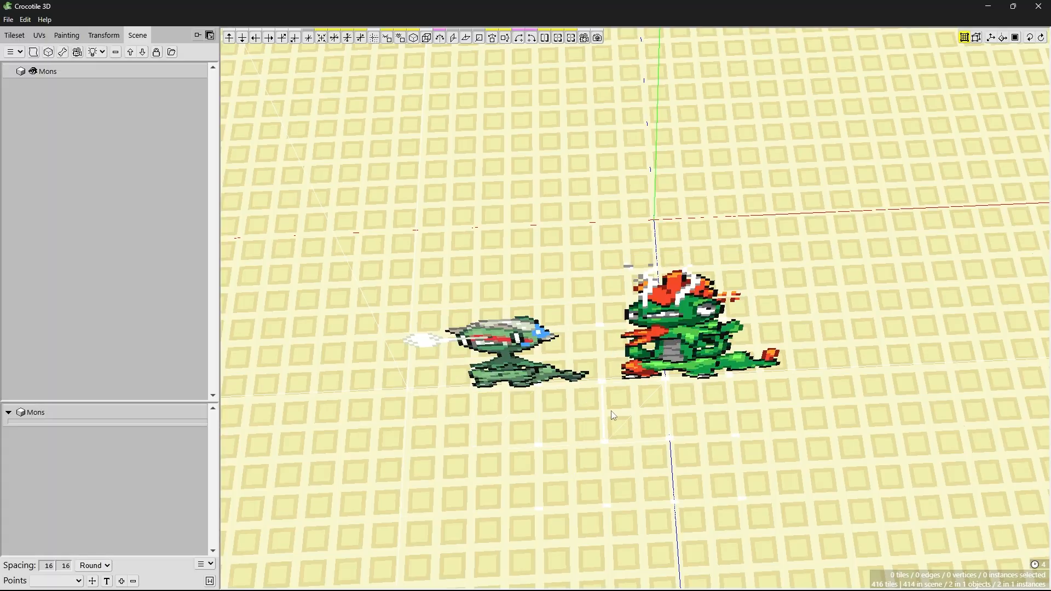
- Select a block of floor tiles three wide and two deep around the dragon's feet
{"action": "left_click", "coordinate": [587, 408]}
{"action": "left_click", "coordinate": [633, 401], "text": "shift"}
{"action": "left_click", "coordinate": [681, 392], "text": "shift"}
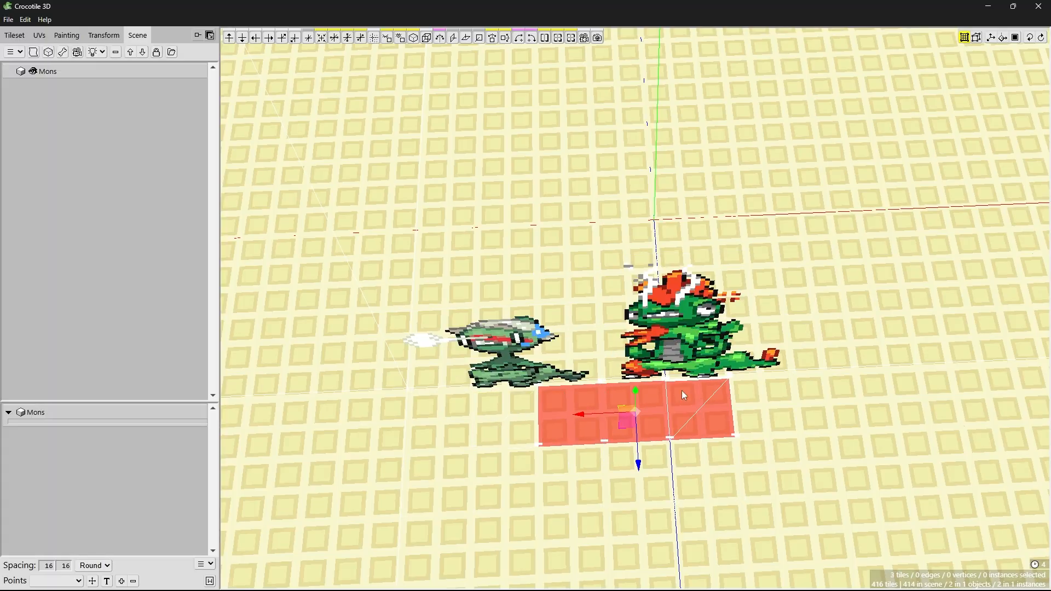
{"action": "middle_click_drag", "start_coordinate": [627, 368], "coordinate": [628, 407]}
{"action": "left_click", "coordinate": [577, 386], "text": "shift"}
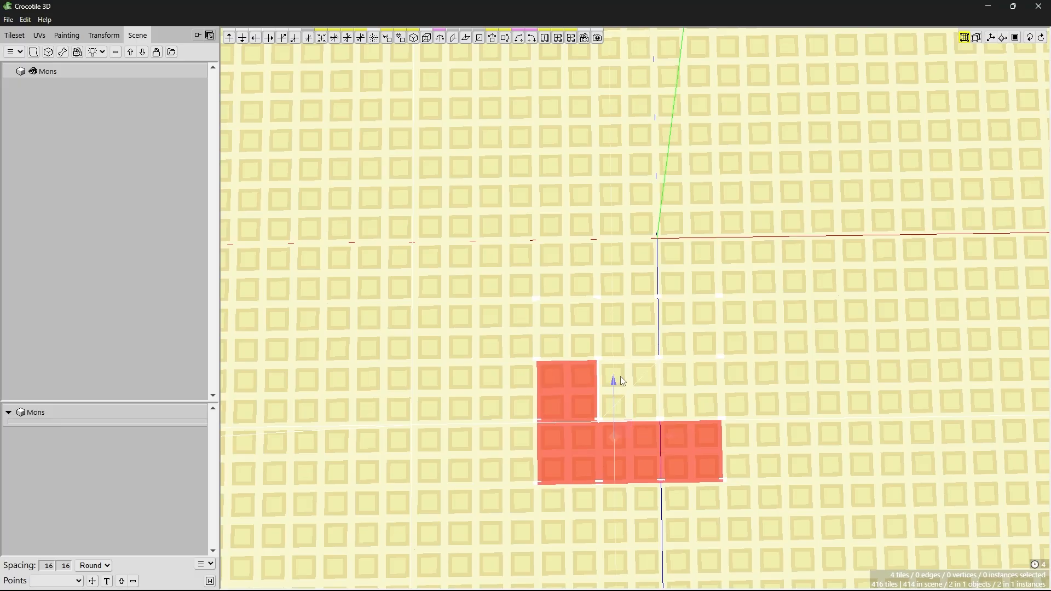
{"action": "left_click", "coordinate": [692, 378], "text": "shift"}
{"action": "left_click", "coordinate": [615, 377], "text": "shift"}
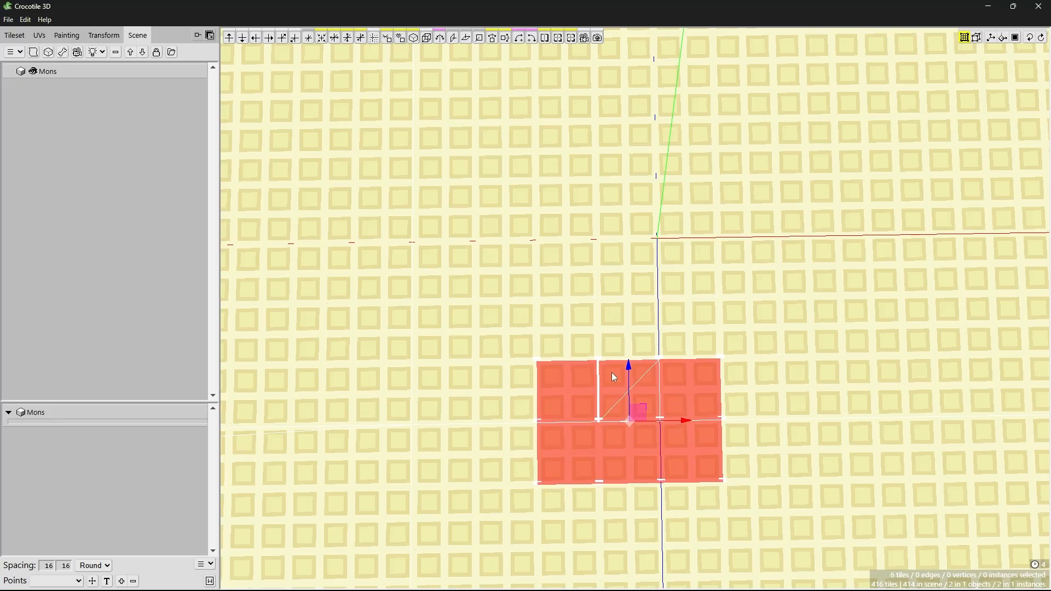
- Try adding the row of three floor tiles behind the selected block, and deselect that row
{"action": "left_click", "coordinate": [623, 346], "text": "shift"}
{"action": "left_click", "coordinate": [576, 338], "text": "shift"}
{"action": "left_click", "coordinate": [691, 330], "text": "shift"}
{"action": "middle_click_drag", "start_coordinate": [691, 329], "coordinate": [691, 269]}
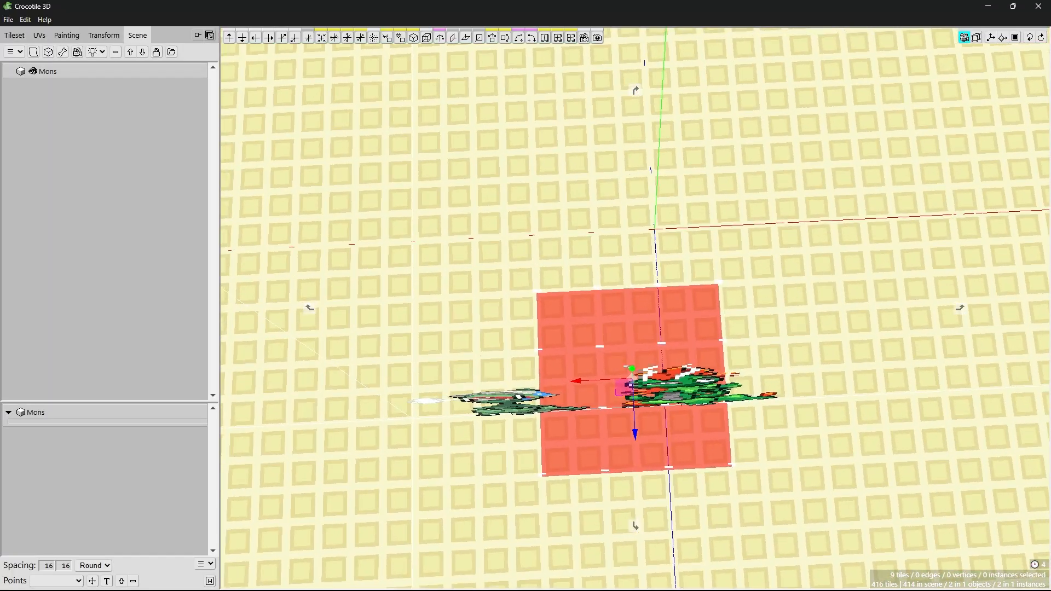
{"action": "left_click", "coordinate": [588, 328], "text": "ctrl"}
{"action": "left_click", "coordinate": [636, 311], "text": "ctrl"}
{"action": "left_click", "coordinate": [672, 310], "text": "ctrl"}
- Add the row of three floor tiles in front to the selection and delete the three-by-three block
{"action": "left_click", "coordinate": [586, 489], "text": "shift"}
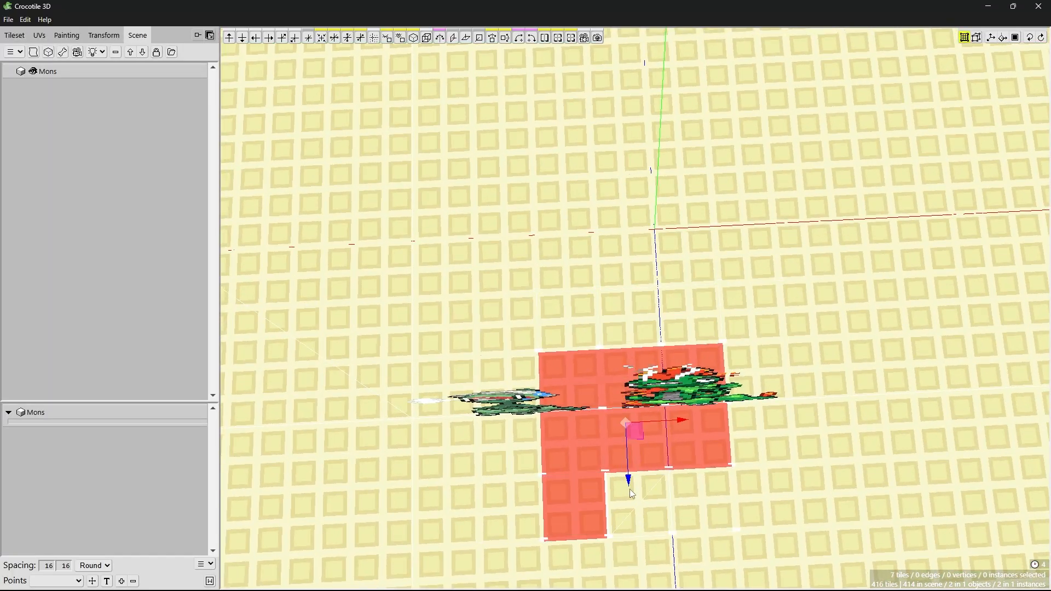
{"action": "left_click", "coordinate": [633, 494], "text": "shift"}
{"action": "left_click", "coordinate": [703, 501], "text": "shift"}
{"action": "middle_click_drag", "start_coordinate": [704, 501], "coordinate": [630, 418]}
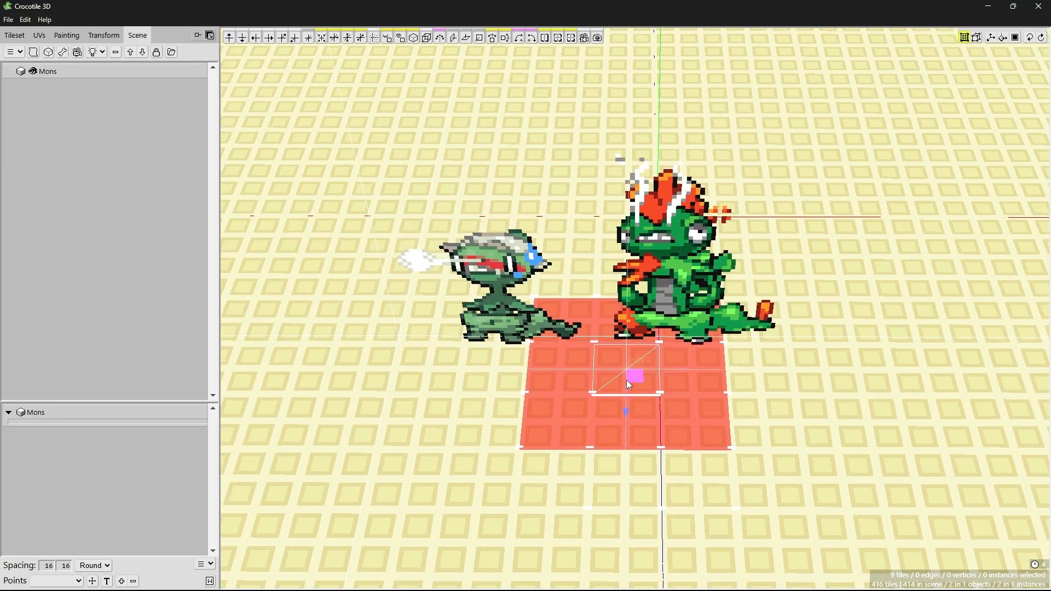
{"action": "key", "text": "Delete"}
- Pick the whole 48 by 48 circular floor emblem from the tileset as the drawing tile
{"action": "left_click", "coordinate": [15, 35]}
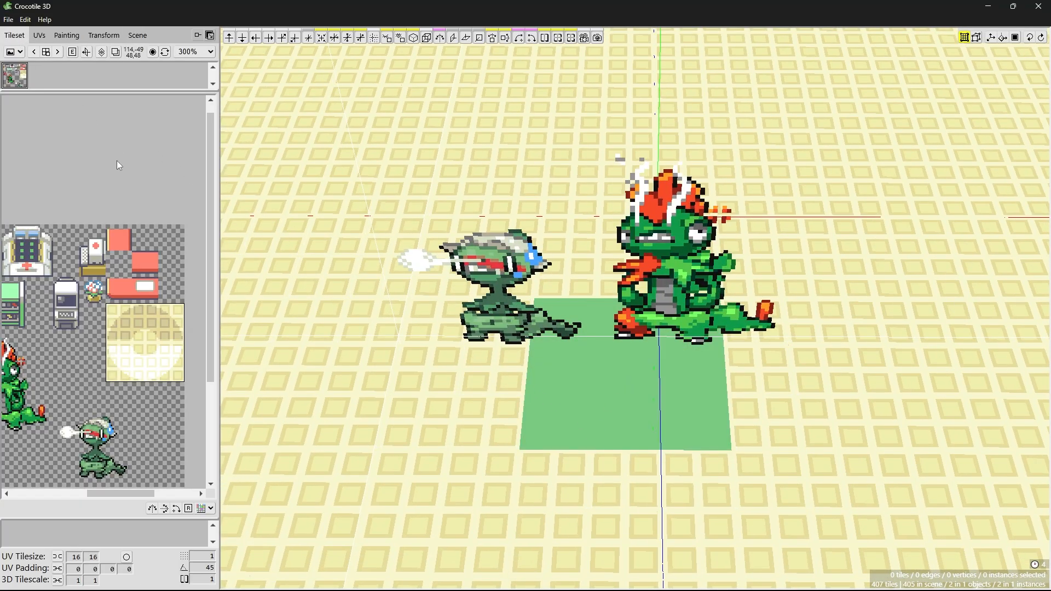
{"action": "left_click_drag", "start_coordinate": [118, 311], "coordinate": [164, 351]}
{"action": "right_click_drag", "start_coordinate": [597, 393], "coordinate": [596, 350]}
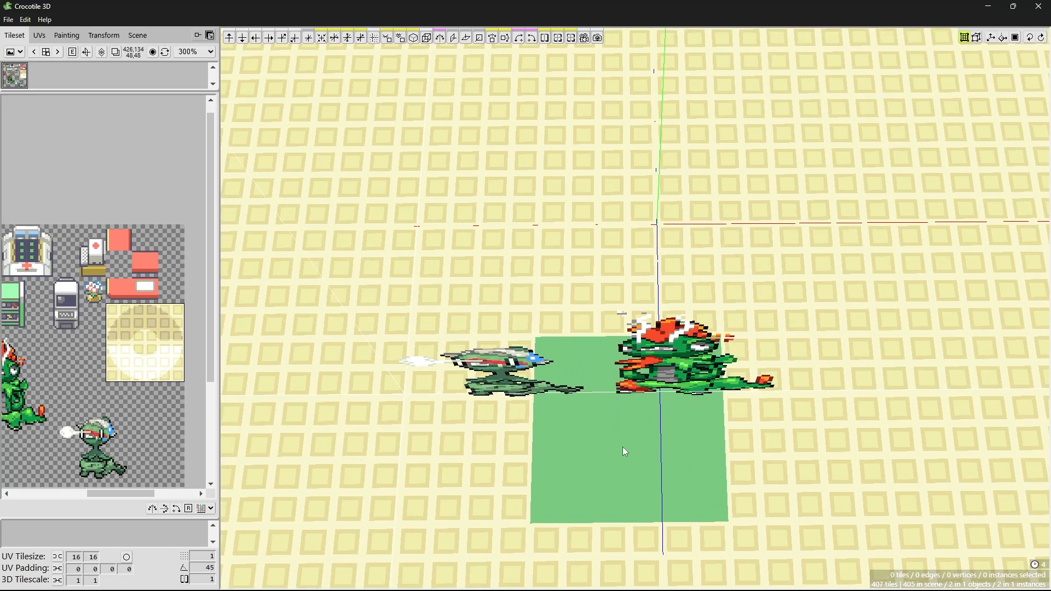
- Try to draw the circular emblem over the gap in the floor, and undo the placement
{"action": "key", "text": "space"}
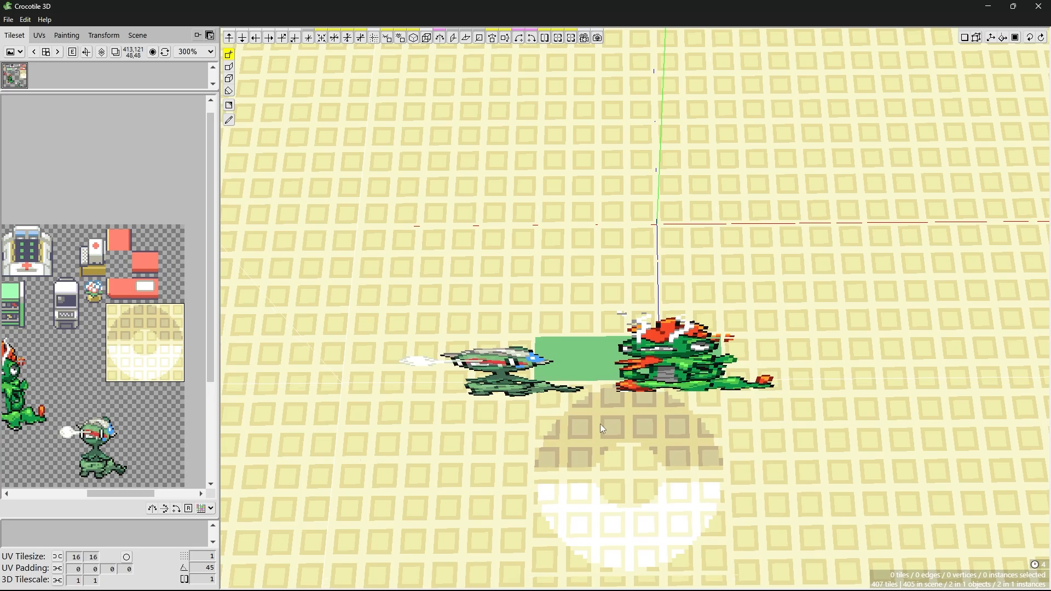
{"action": "key", "text": "Up"}
{"action": "key", "text": "Up"}
{"action": "key", "text": "Up"}
{"action": "key", "text": "Up"}
{"action": "key", "text": "Up"}
{"action": "key", "text": "Up"}
{"action": "key", "text": "Up"}
{"action": "key", "text": "Up"}
{"action": "key", "text": "Up"}
{"action": "key", "text": "Up"}
{"action": "key", "text": "Up"}
{"action": "key", "text": "Up"}
{"action": "left_click", "coordinate": [600, 424]}
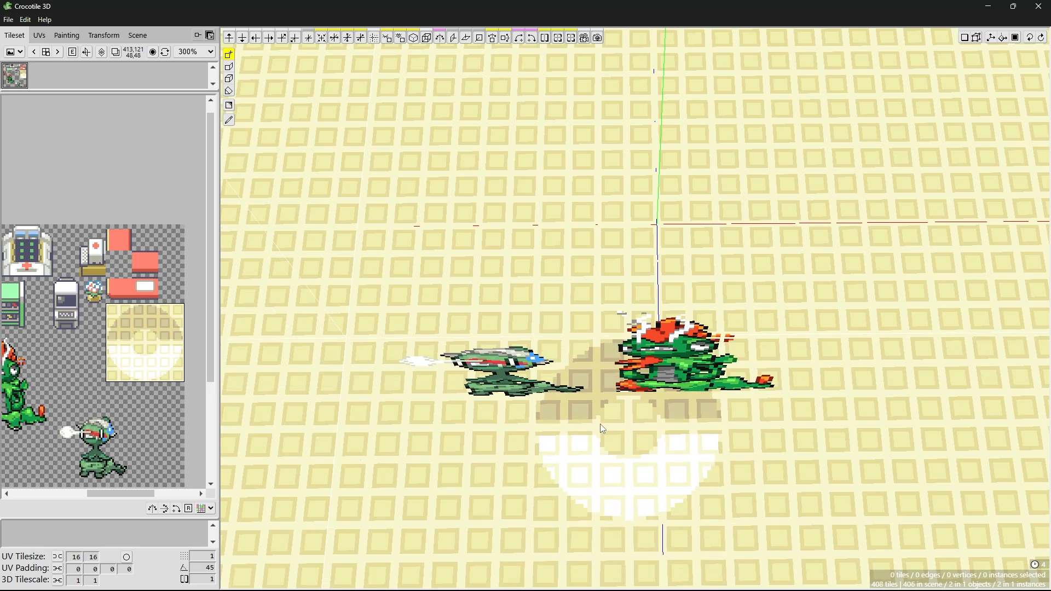
{"action": "key", "text": "space"}
{"action": "left_click_drag", "start_coordinate": [845, 447], "coordinate": [862, 340]}
{"action": "key", "text": "space"}
{"action": "key", "text": "ctrl+z"}
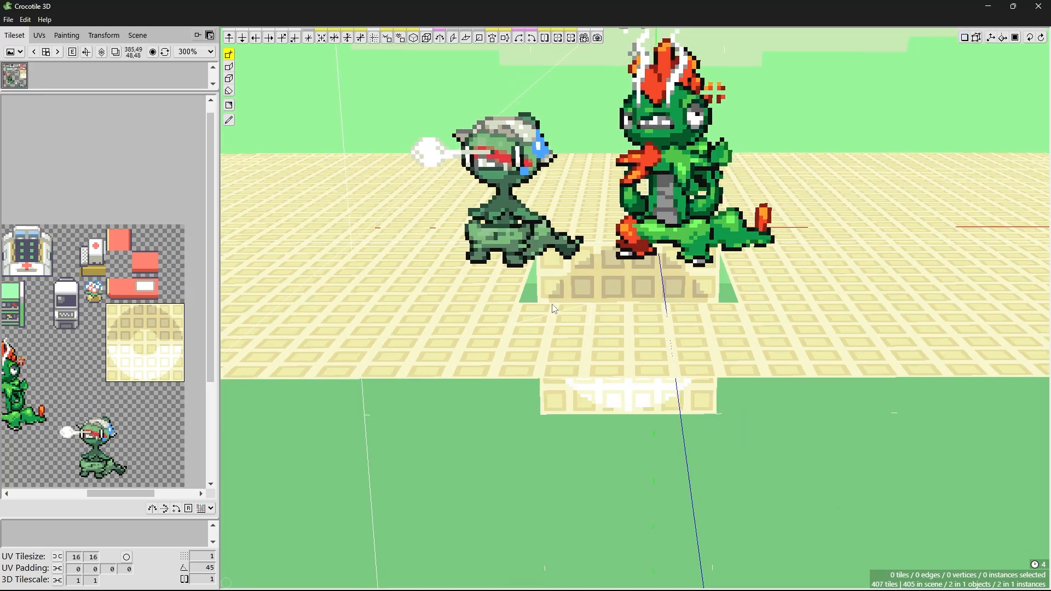
- Place the circular emblem flat into the three-by-three gap in the floor
{"action": "right_click", "coordinate": [522, 307]}
{"action": "key", "text": "space"}
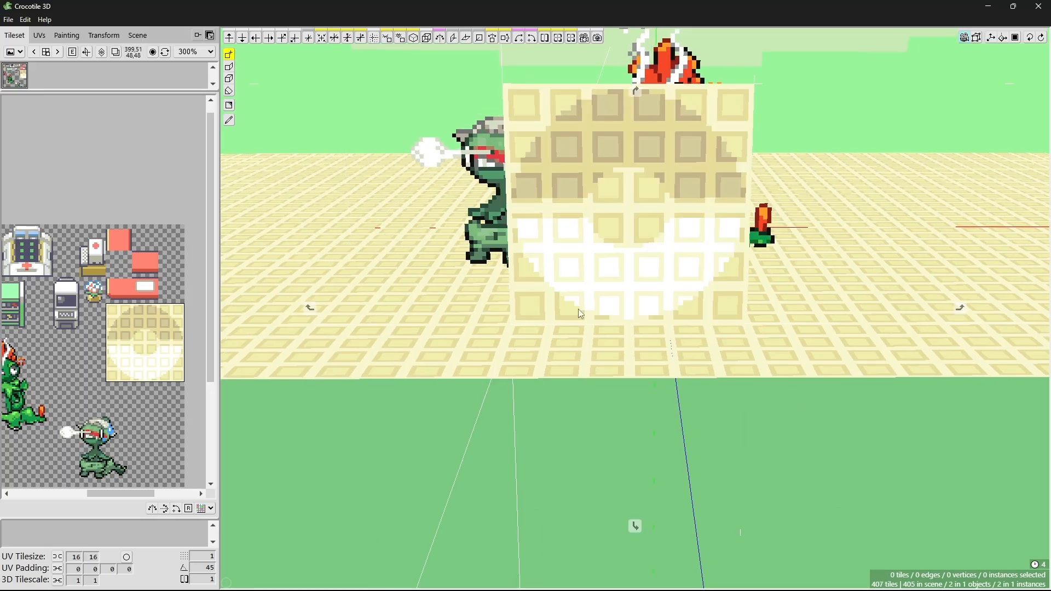
{"action": "left_click_drag", "start_coordinate": [578, 308], "coordinate": [583, 388]}
{"action": "key", "text": "space"}
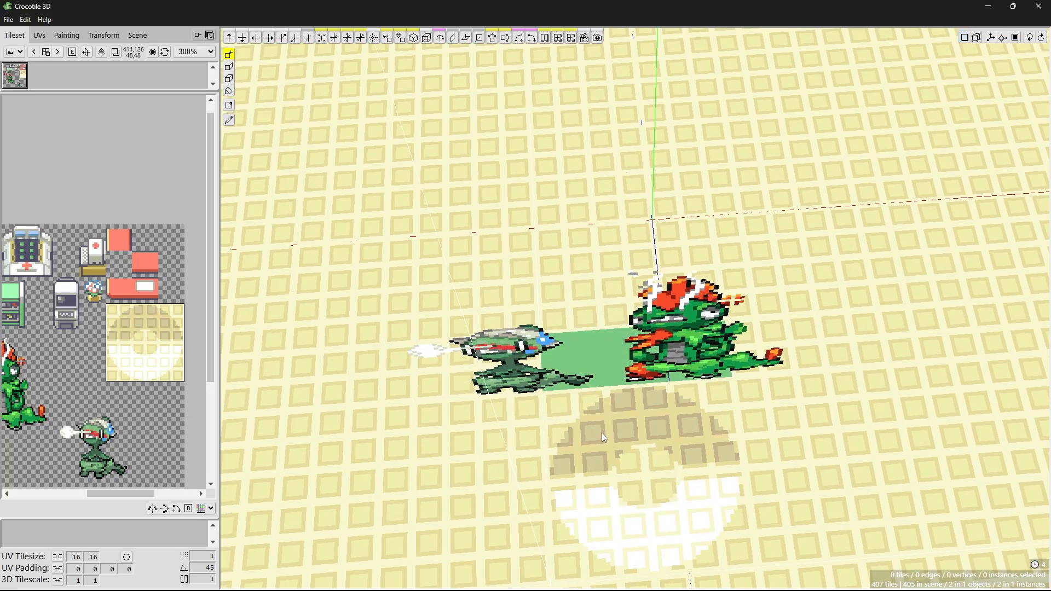
{"action": "left_click", "coordinate": [604, 441]}
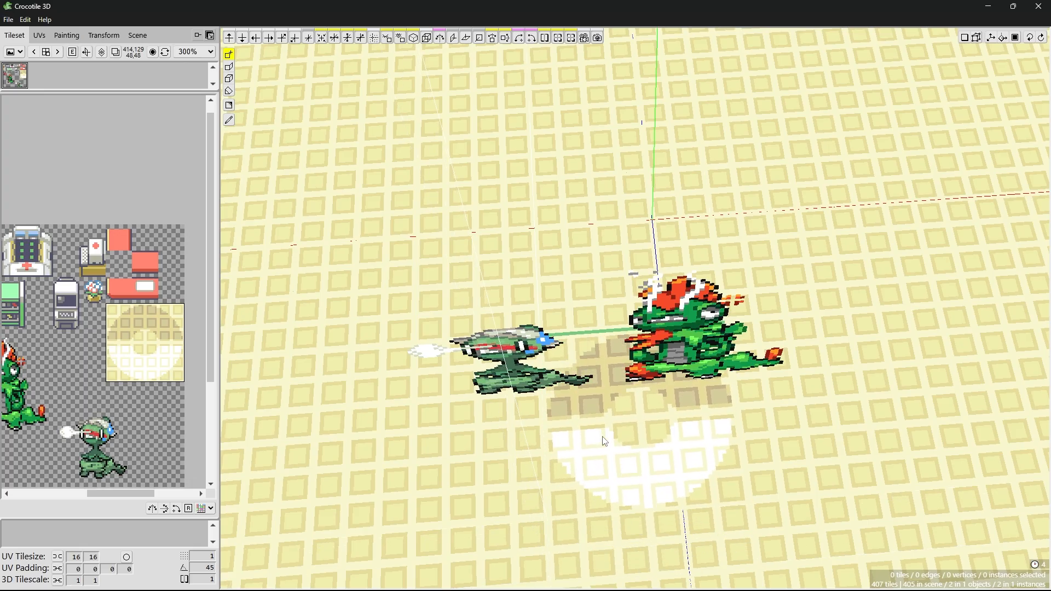
- Select the Mons object and shift it sideways in the direction of the dragon's tail
{"action": "key", "text": "space"}
{"action": "left_click_drag", "start_coordinate": [604, 441], "coordinate": [608, 416]}
{"action": "right_click_drag", "start_coordinate": [607, 416], "coordinate": [588, 406]}
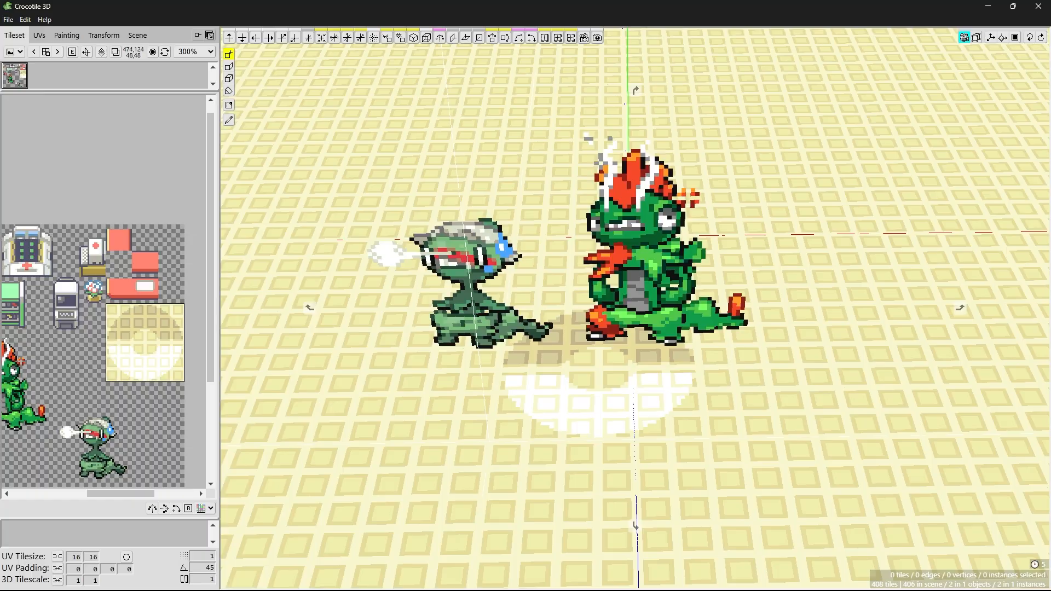
{"action": "left_click_drag", "start_coordinate": [588, 405], "coordinate": [588, 351]}
{"action": "mouse_move", "coordinate": [588, 350]}
{"action": "right_mouse_down"}
{"action": "mouse_move", "coordinate": [588, 493]}
{"action": "mouse_move", "coordinate": [578, 399]}
{"action": "right_mouse_up"}
{"action": "key", "text": "space"}
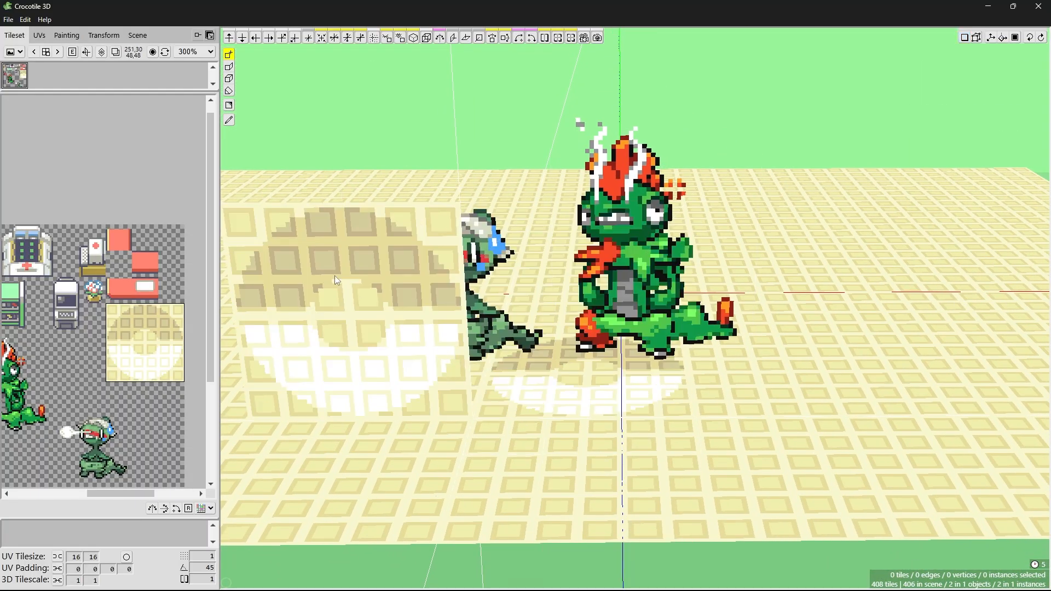
{"action": "left_click", "coordinate": [623, 247]}
{"action": "key", "text": "Right"}
{"action": "key", "text": "Right"}
{"action": "key", "text": "Right"}
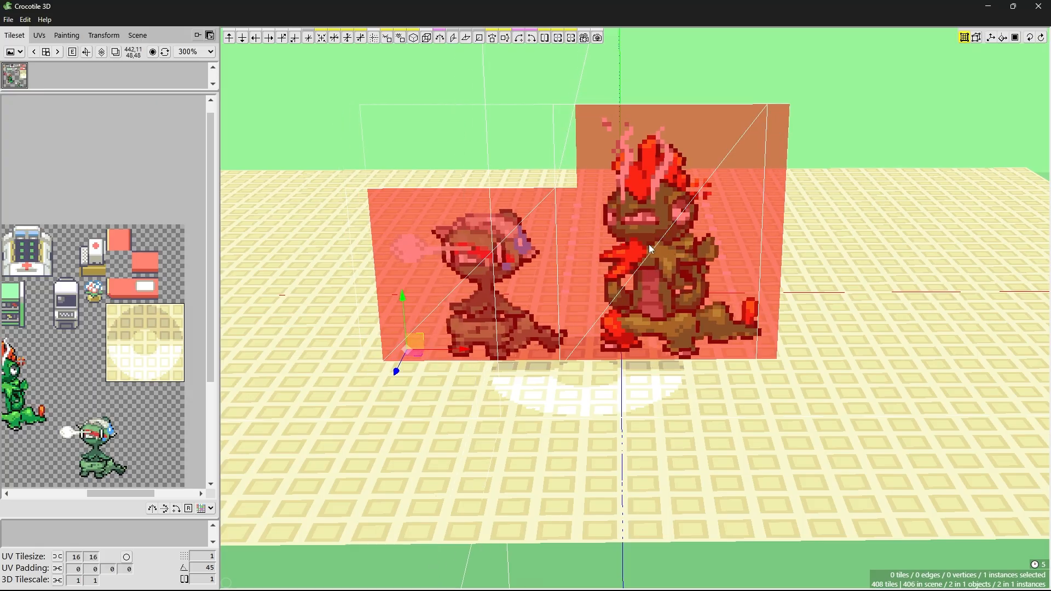
- Nudge the Mons object back and forth relative to the floor emblem and deselect it
{"action": "right_click_drag", "start_coordinate": [649, 260], "coordinate": [668, 382]}
{"action": "key", "text": "Down"}
{"action": "key", "text": "Up"}
{"action": "key", "text": "Up"}
{"action": "key", "text": "Up"}
{"action": "key", "text": "Down"}
{"action": "left_click", "coordinate": [647, 260]}
- Reselect the Mons object and move it back to the rear edge of the circular emblem
{"action": "right_click_drag", "start_coordinate": [674, 268], "coordinate": [663, 301]}
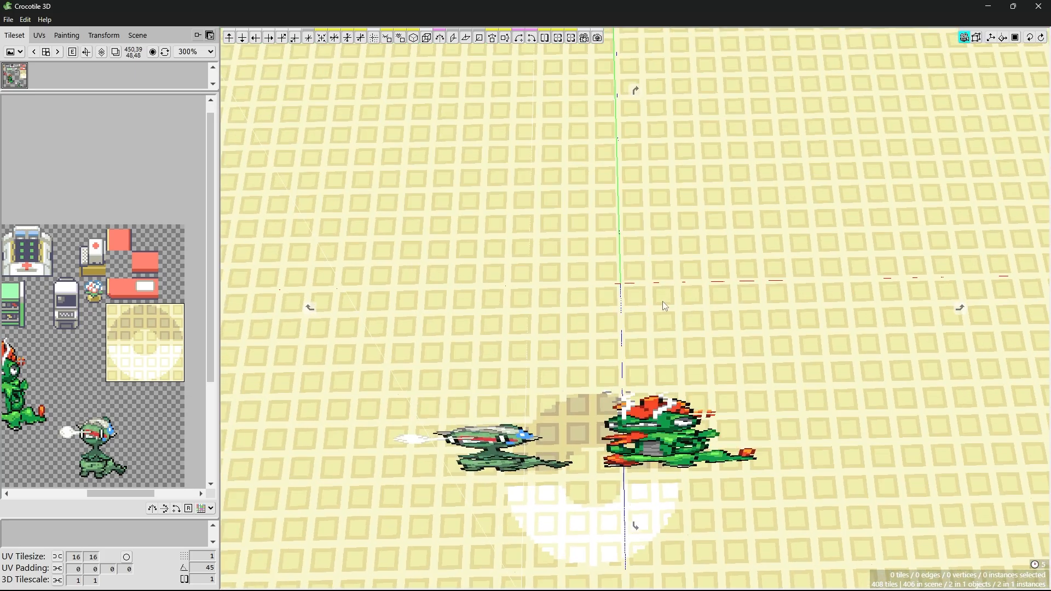
{"action": "left_click", "coordinate": [666, 432]}
{"action": "key", "text": "w"}
{"action": "key", "text": "w"}
{"action": "key", "text": "w"}
{"action": "key", "text": "w"}
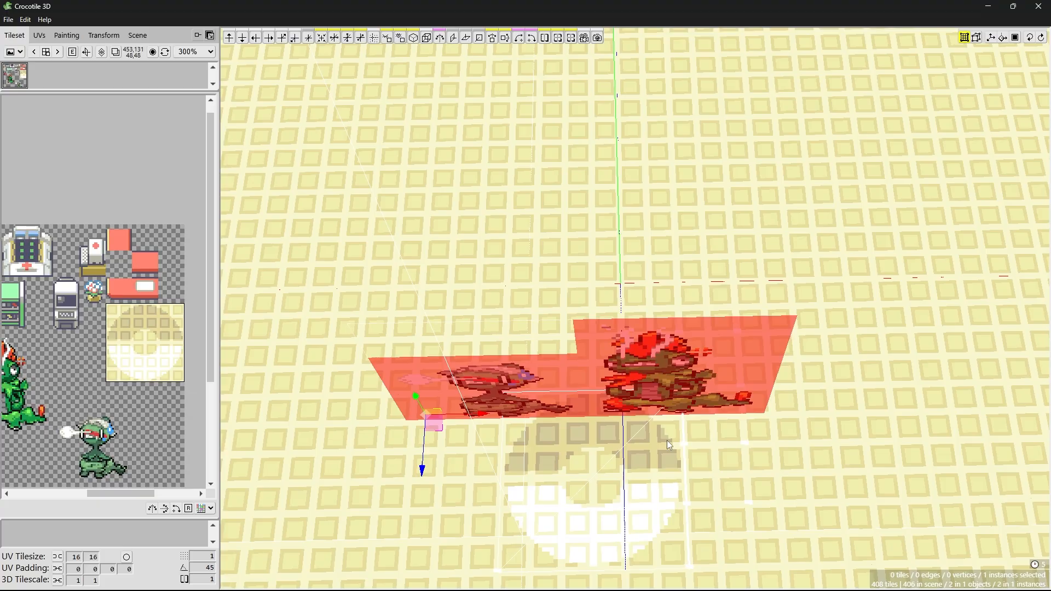
- Lower the Mons object slightly so the creatures' feet meet the floor, and deselect it
{"action": "right_click_drag", "start_coordinate": [666, 441], "coordinate": [650, 259]}
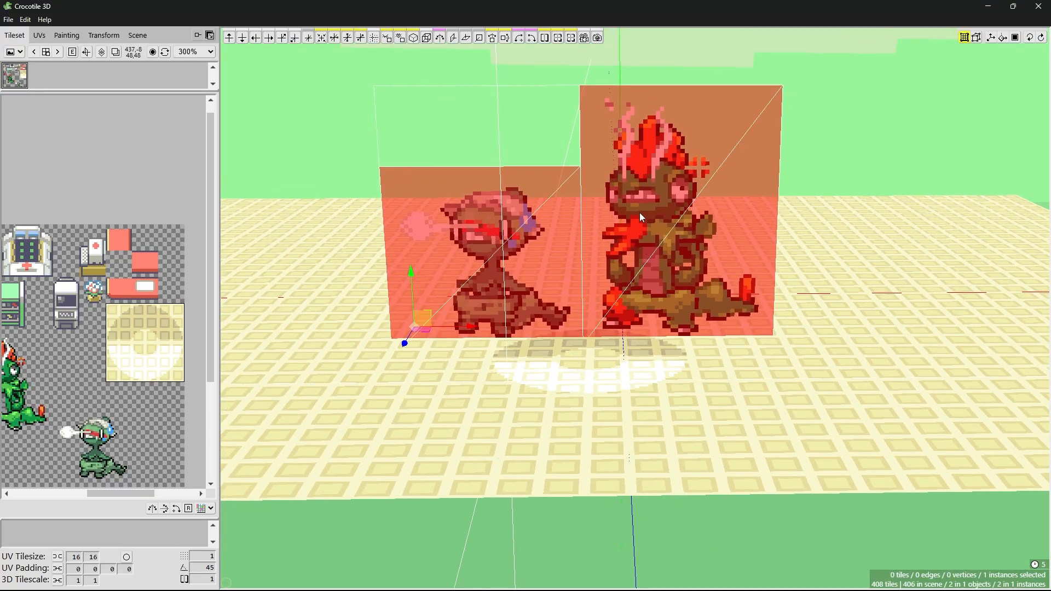
{"action": "right_click", "coordinate": [640, 180]}
{"action": "key", "text": "space"}
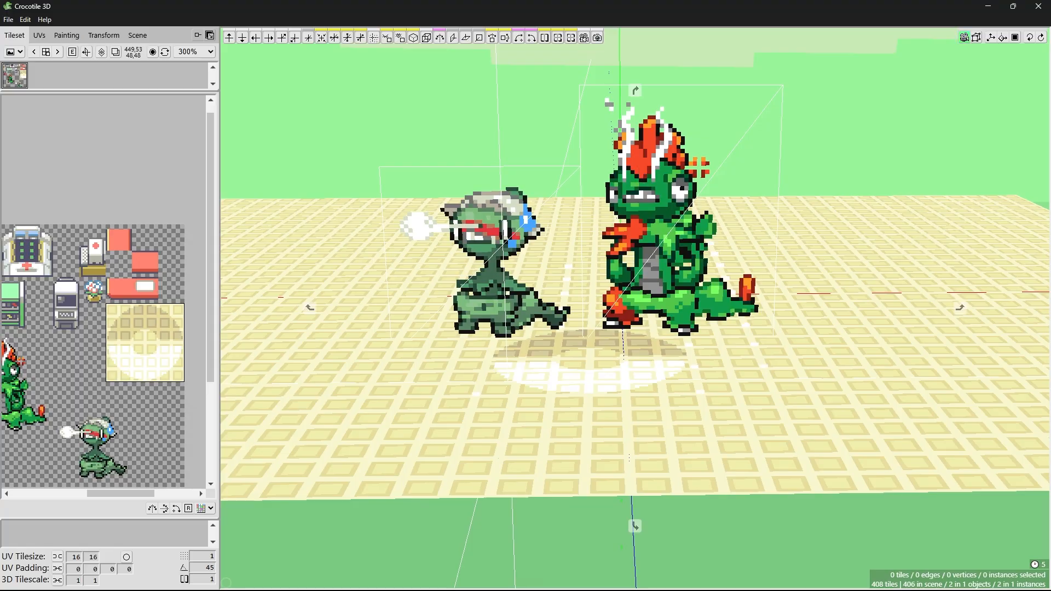
{"action": "key", "text": "e"}
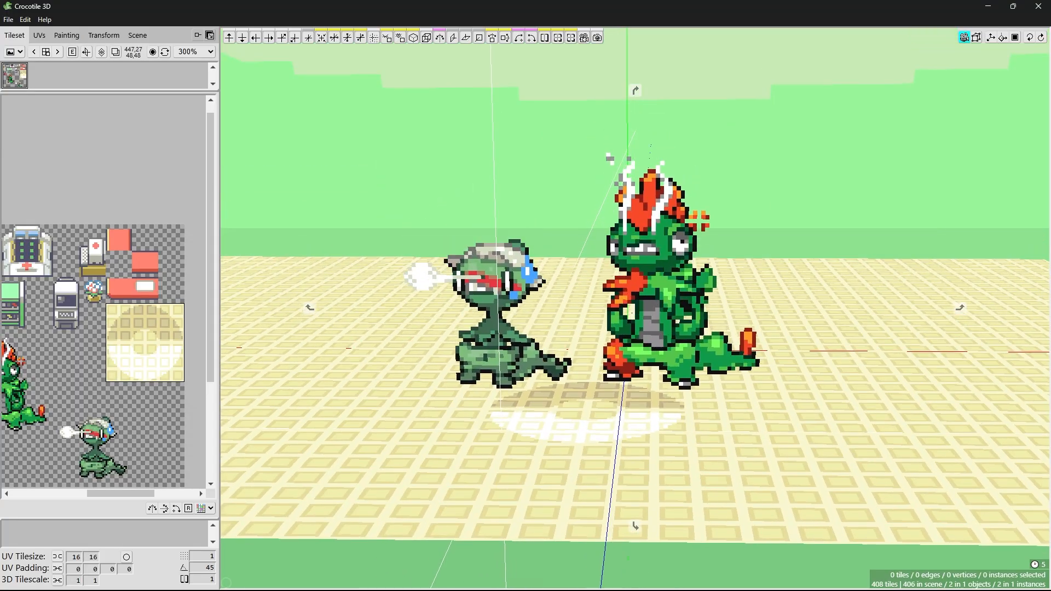
{"action": "key", "text": "space"}
{"action": "left_click", "coordinate": [658, 279]}
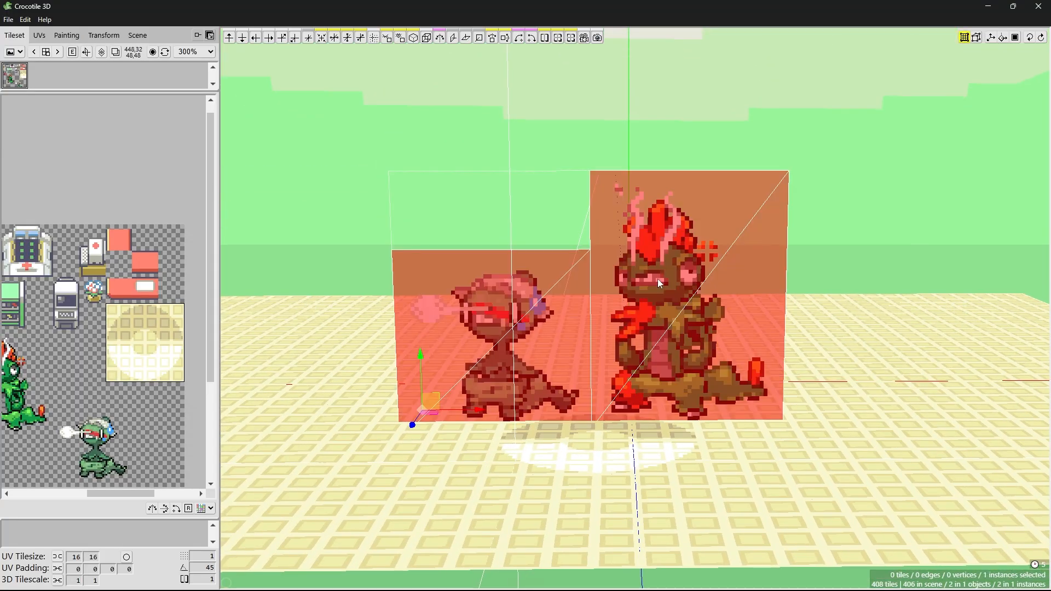
{"action": "key", "text": "Down"}
{"action": "key", "text": "Down"}
{"action": "key", "text": "Up"}
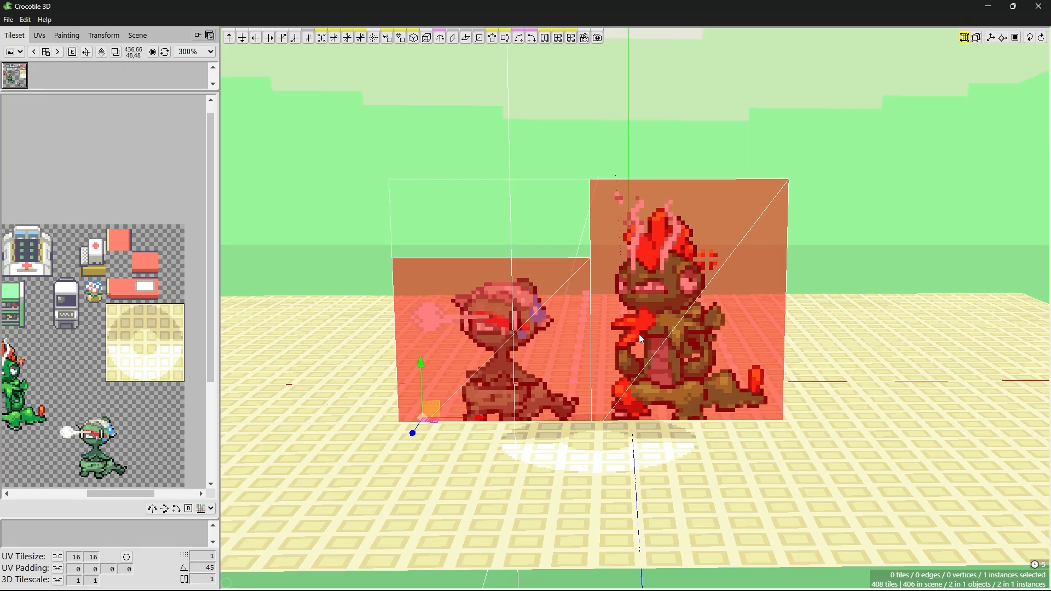
{"action": "left_click", "coordinate": [642, 288]}
- Examine how the creatures and the floor emblem line up from low, high and side angles
{"action": "key", "text": "space"}
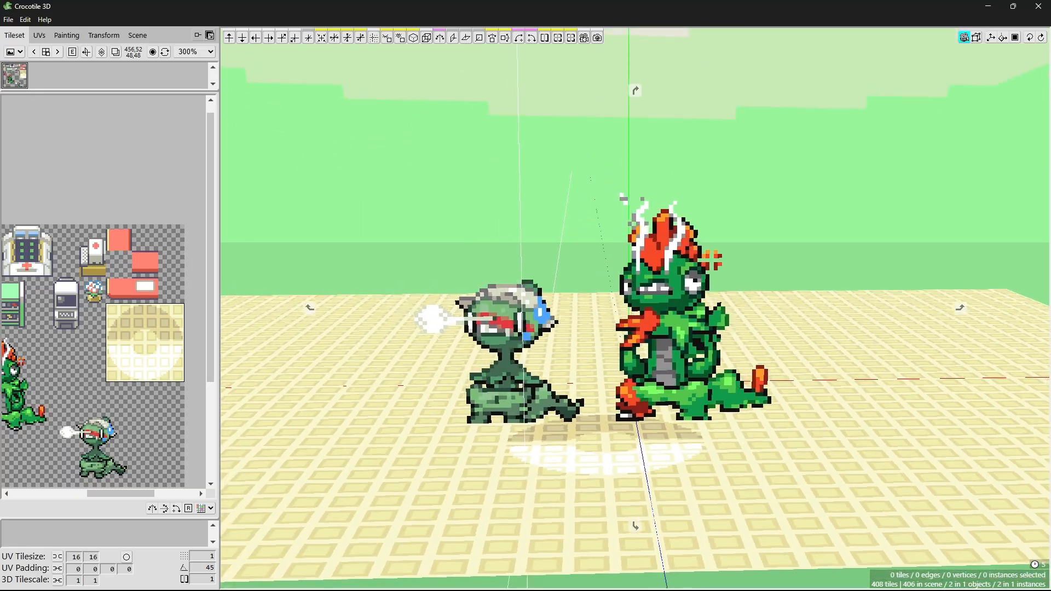
{"action": "key", "text": "space"}
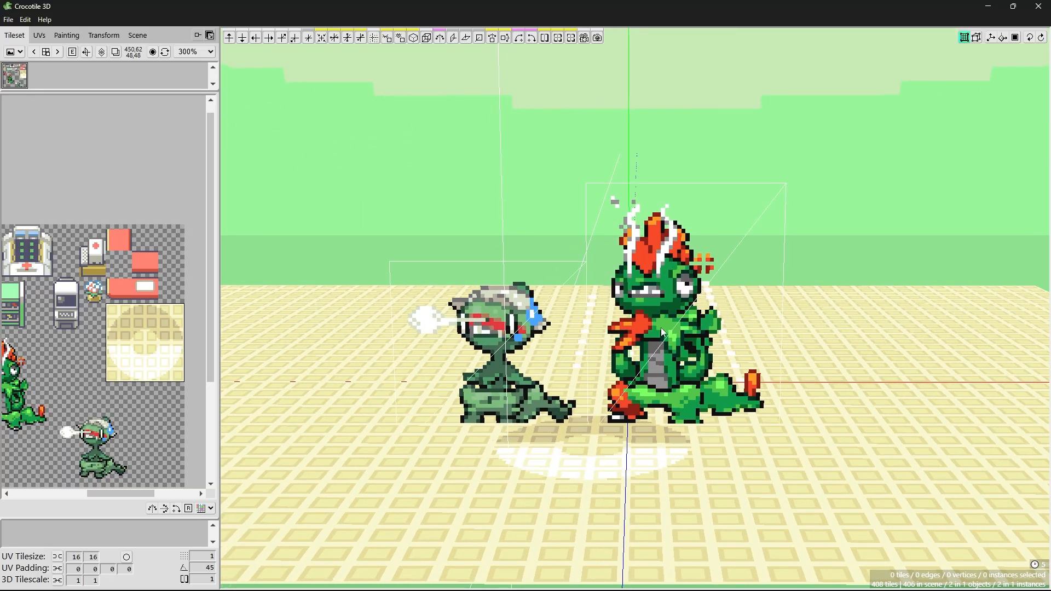
{"action": "left_click", "coordinate": [658, 281]}
{"action": "left_click", "coordinate": [658, 280]}
{"action": "key", "text": "space"}
{"action": "middle_click_drag", "start_coordinate": [635, 329], "coordinate": [298, 228]}
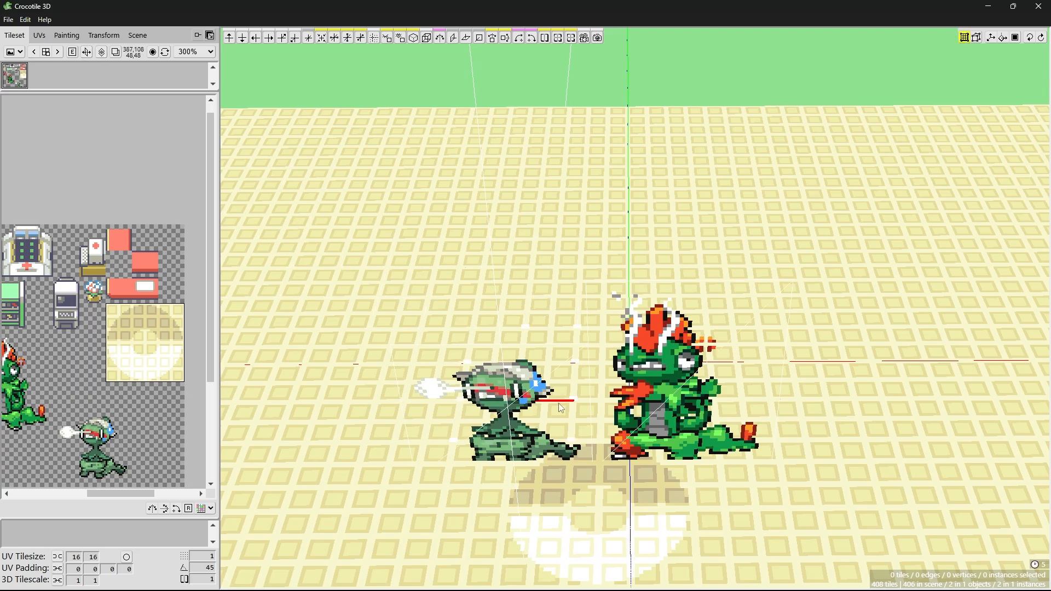
{"action": "middle_click_drag", "start_coordinate": [541, 383], "coordinate": [482, 328]}
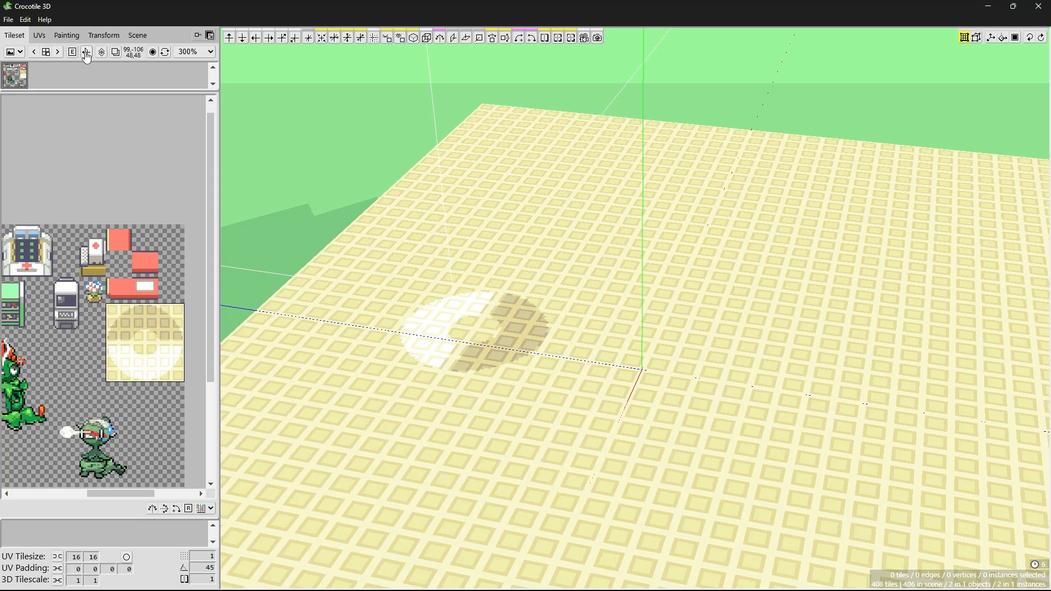
{"action": "middle_click_drag", "start_coordinate": [493, 394], "coordinate": [451, 277]}
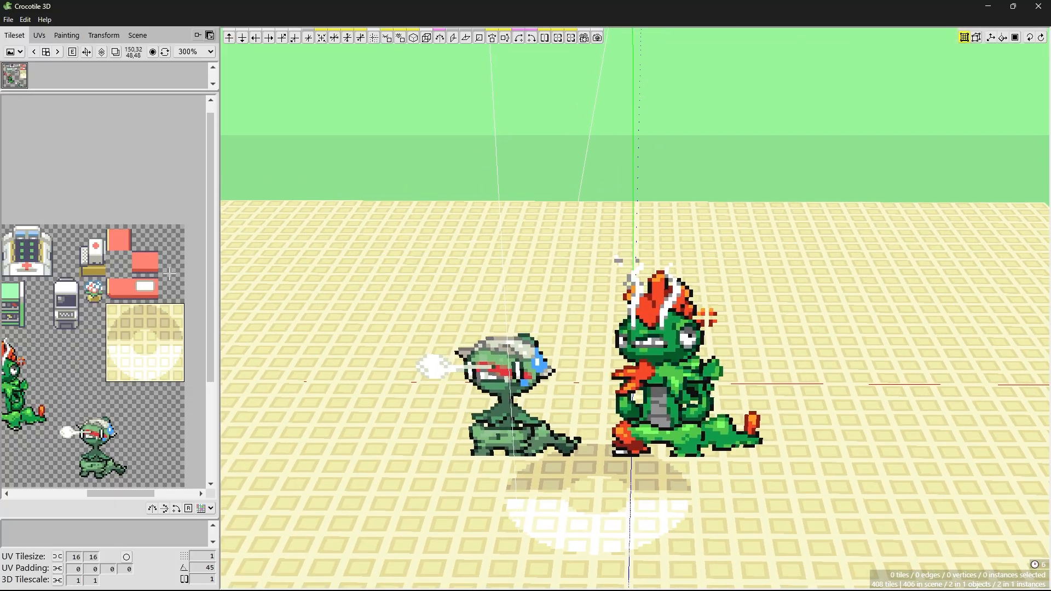
{"action": "scroll", "coordinate": [140, 188], "scroll_direction": "down", "scroll_amount": 2}
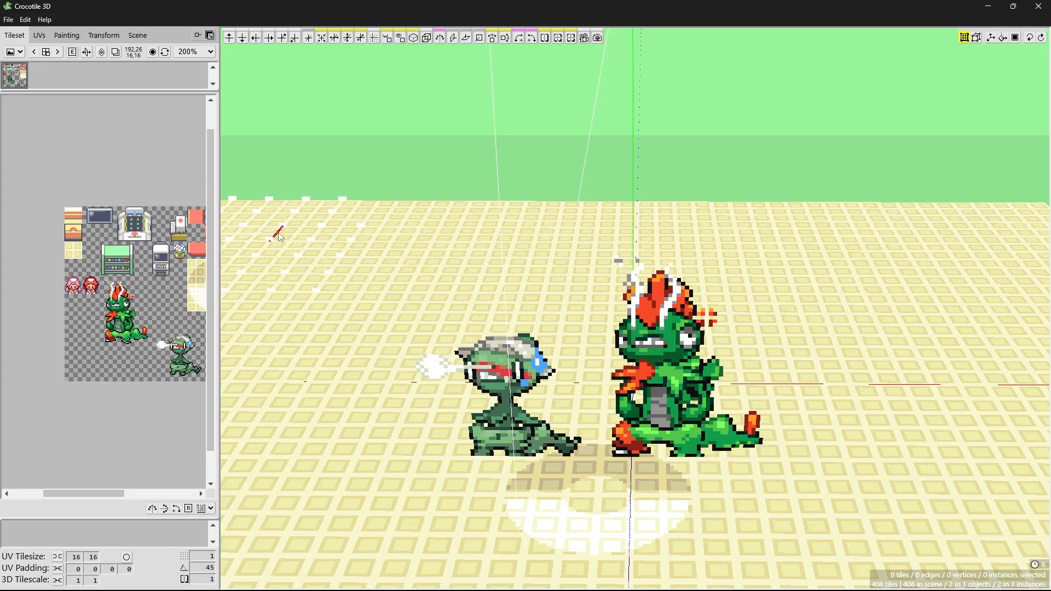
- Place the arch-patterned wall tile upright on the floor's rear edge in draw mode, with the 3D tilescale set to 2 by 2
{"action": "middle_click_drag", "start_coordinate": [553, 242], "coordinate": [540, 213]}
{"action": "scroll", "coordinate": [548, 225], "scroll_direction": "up", "scroll_amount": 4}
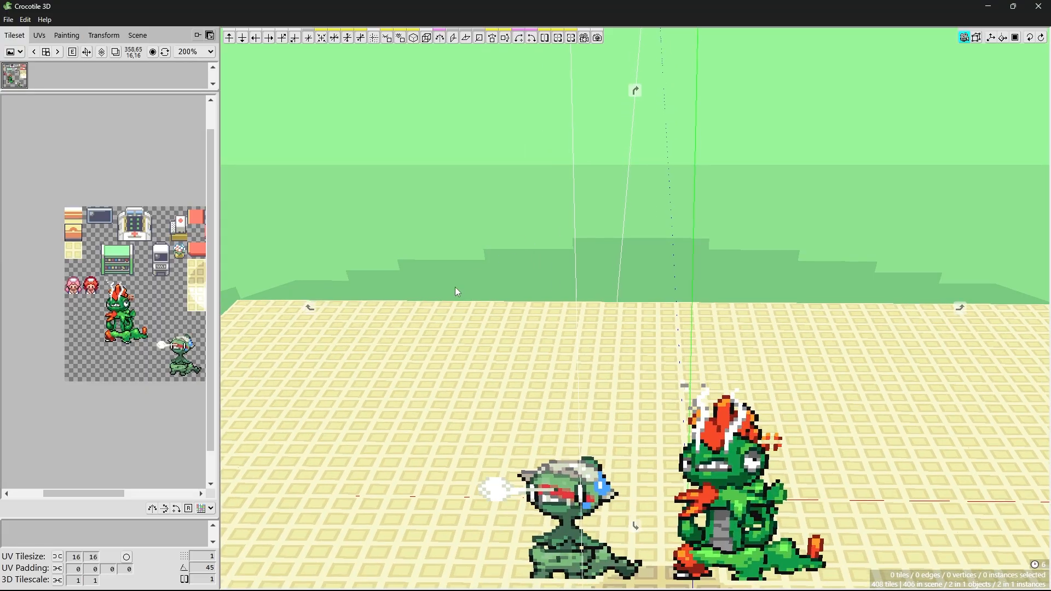
{"action": "right_click_drag", "start_coordinate": [455, 286], "coordinate": [478, 315]}
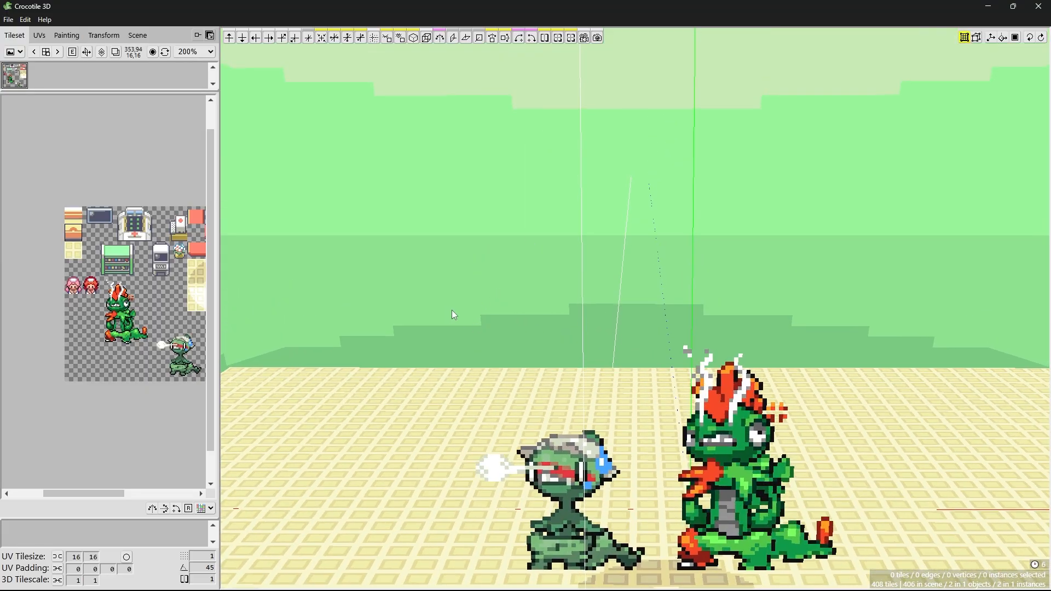
{"action": "right_click_drag", "start_coordinate": [592, 335], "coordinate": [489, 349]}
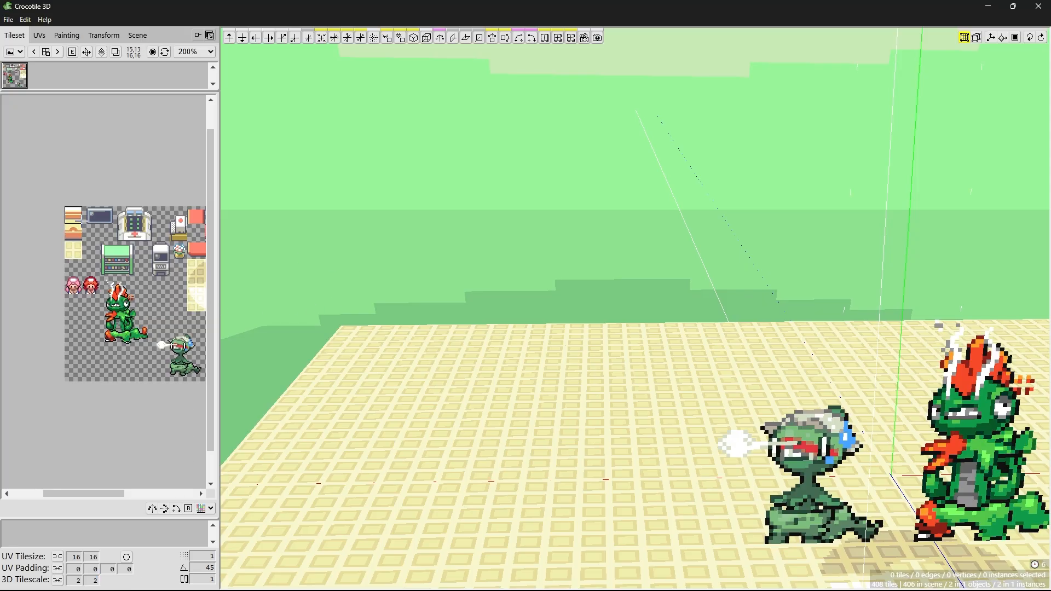
{"action": "key", "text": "Tab"}
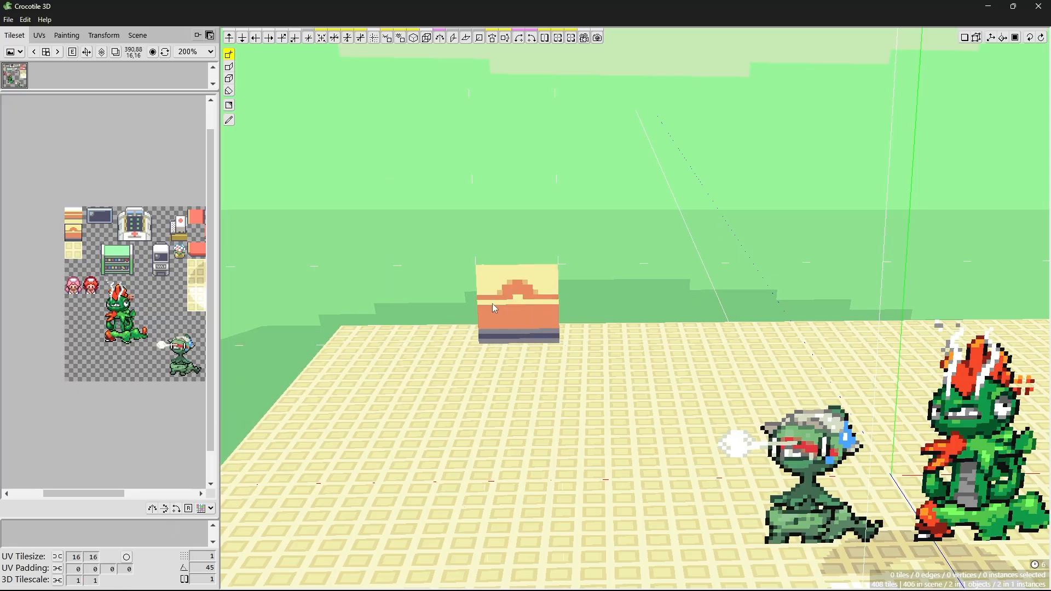
{"action": "middle_click_drag", "start_coordinate": [507, 314], "coordinate": [601, 188]}
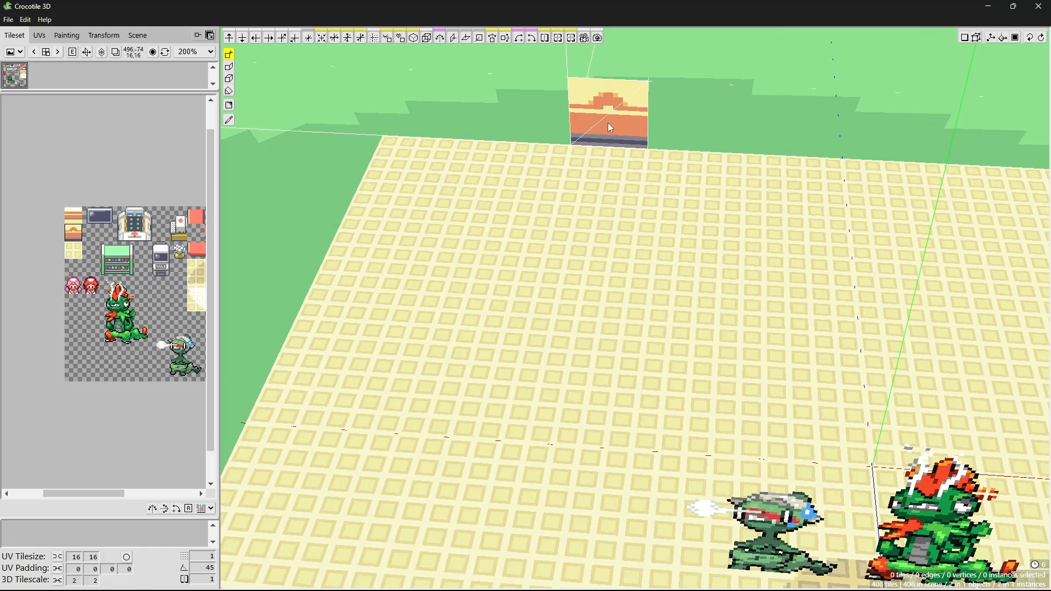
{"action": "left_click", "coordinate": [613, 126]}
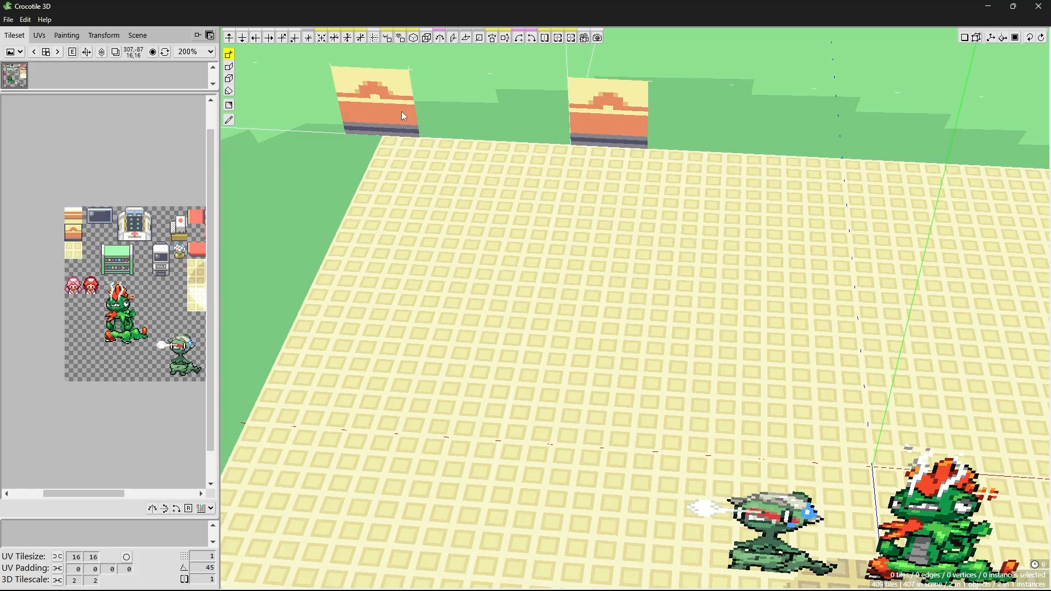
{"action": "left_click", "coordinate": [402, 110]}
{"action": "right_click", "coordinate": [414, 110]}
{"action": "key", "text": "space"}
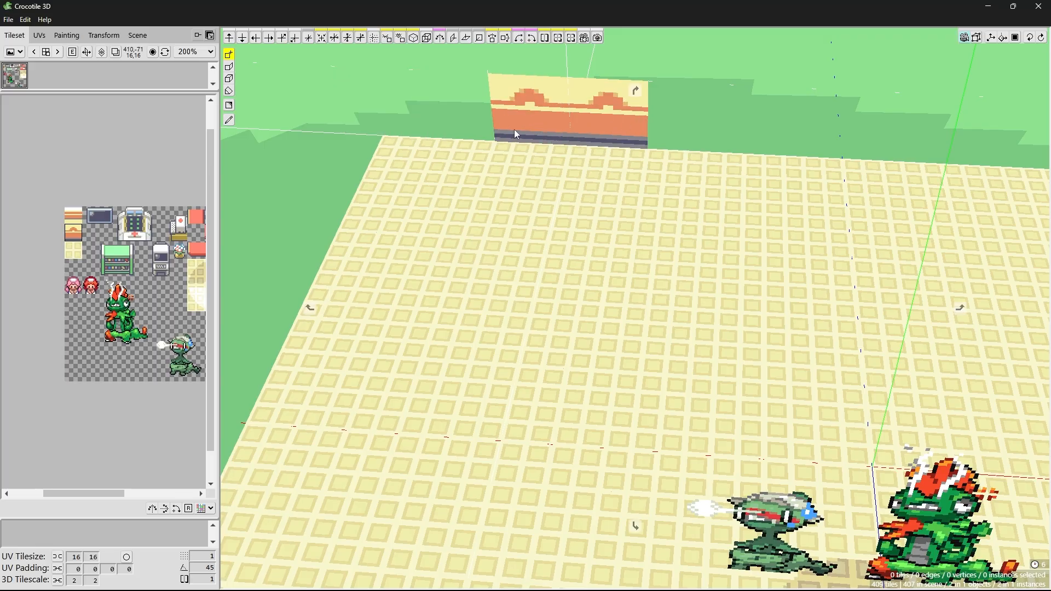
{"action": "scroll", "coordinate": [509, 133], "scroll_direction": "down", "scroll_amount": 4}
{"action": "key", "text": "space"}
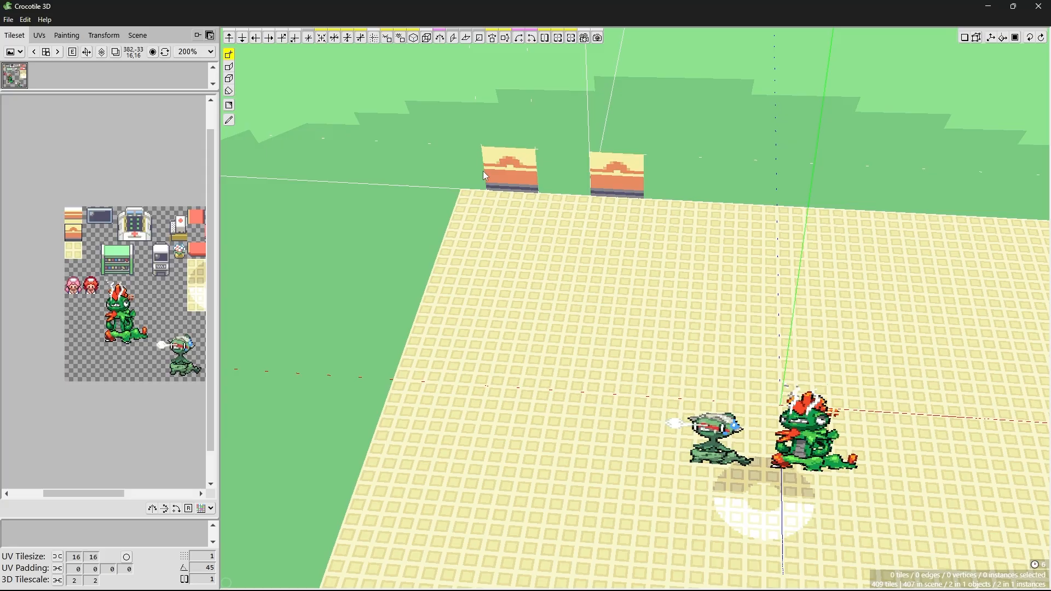
- Extend the arch-patterned wall tiles into a continuous row along the floor's full rear edge
{"action": "mouse_move", "coordinate": [507, 171]}
{"action": "left_mouse_down"}
{"action": "mouse_move", "coordinate": [704, 185]}
{"action": "mouse_move", "coordinate": [517, 176]}
{"action": "mouse_move", "coordinate": [527, 183]}
{"action": "left_mouse_up"}
{"action": "key", "text": "ctrl+z"}
{"action": "scroll", "coordinate": [651, 216], "scroll_direction": "down", "scroll_amount": 3}
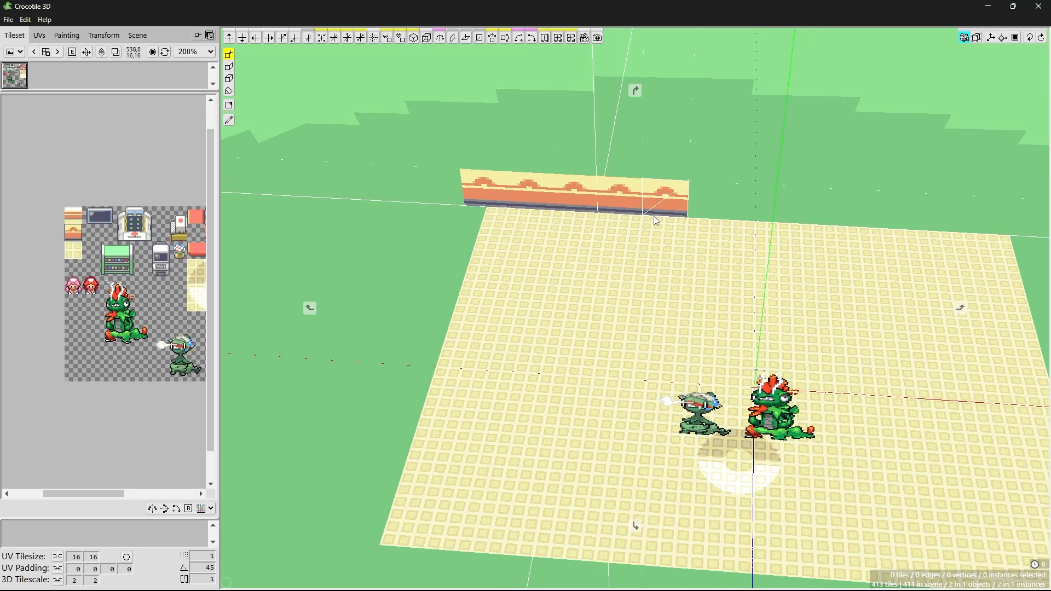
{"action": "left_click_drag", "start_coordinate": [691, 219], "coordinate": [967, 226]}
- Add a full-width row of the white and orange striped wall tile directly above the arch-patterned row
{"action": "left_click", "coordinate": [76, 222]}
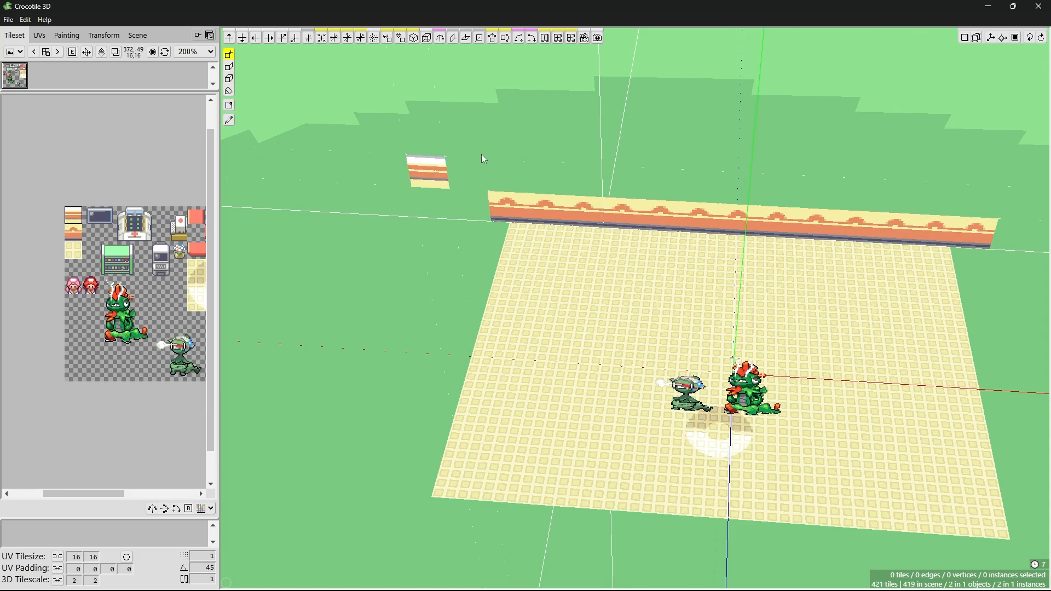
{"action": "left_click_drag", "start_coordinate": [501, 176], "coordinate": [571, 179]}
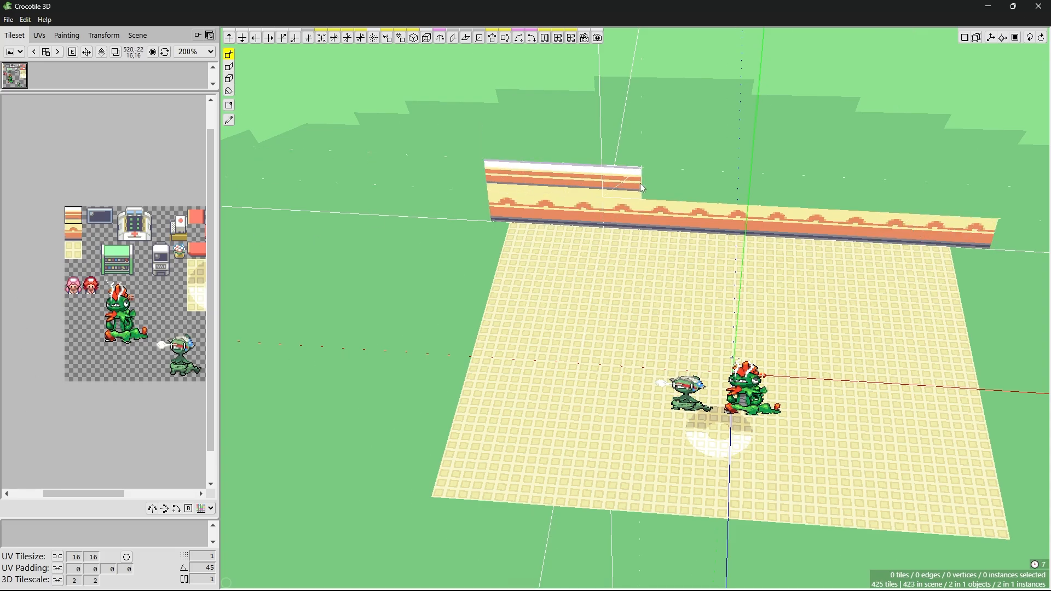
{"action": "left_click_drag", "start_coordinate": [641, 186], "coordinate": [925, 194]}
{"action": "key", "text": "space"}
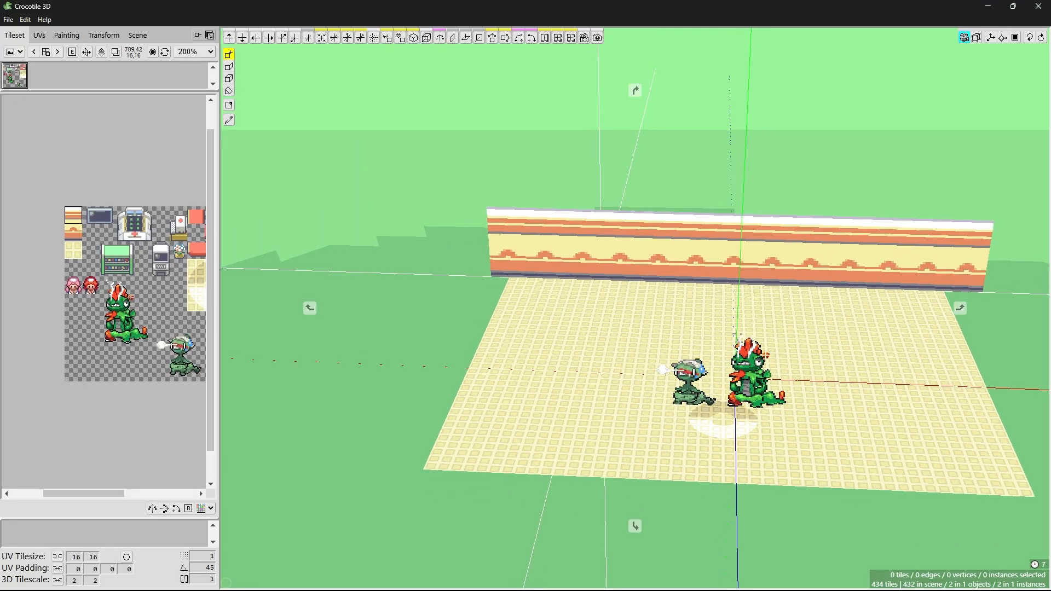
- Examine the rear wall's height and alignment against the creatures and floor emblem from near and far
{"action": "right_click_drag", "start_coordinate": [794, 243], "coordinate": [813, 238]}
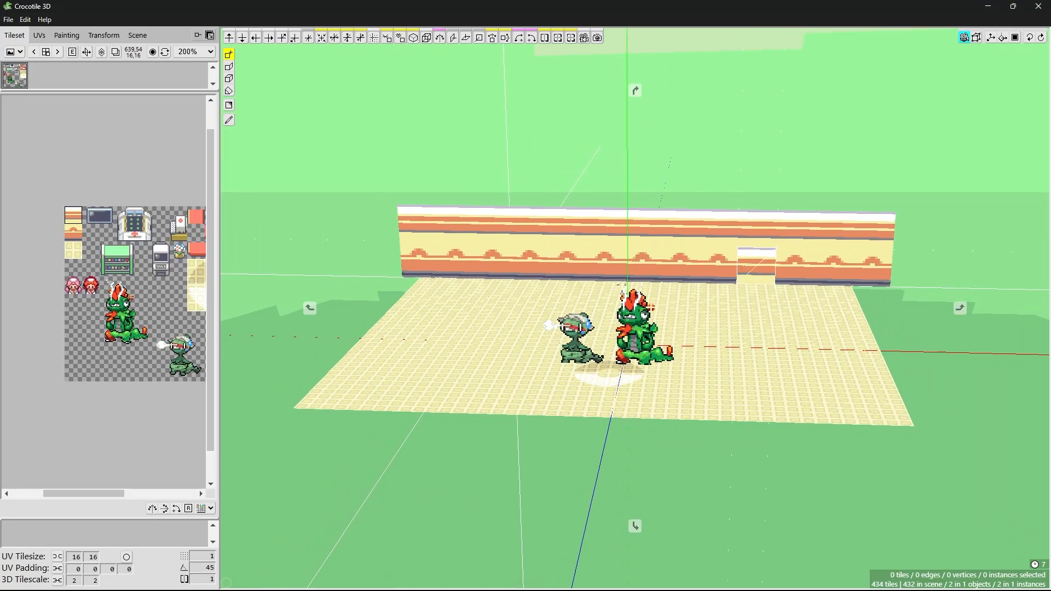
{"action": "middle_click_drag", "start_coordinate": [759, 271], "coordinate": [739, 288]}
{"action": "scroll", "coordinate": [738, 284], "scroll_direction": "up", "scroll_amount": 5}
{"action": "scroll", "coordinate": [738, 285], "scroll_direction": "down", "scroll_amount": 1}
{"action": "left_click_drag", "start_coordinate": [738, 283], "coordinate": [750, 277]}
{"action": "right_click_drag", "start_coordinate": [750, 277], "coordinate": [748, 278]}
{"action": "scroll", "coordinate": [739, 285], "scroll_direction": "down", "scroll_amount": 2}
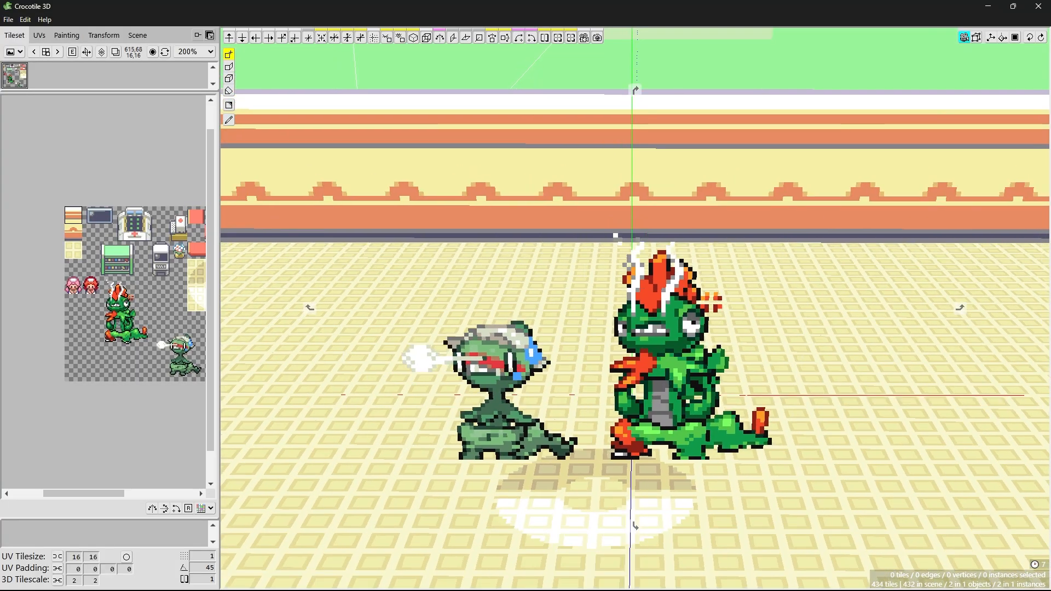
{"action": "middle_click_drag", "start_coordinate": [733, 290], "coordinate": [740, 310]}
{"action": "scroll", "coordinate": [732, 288], "scroll_direction": "up", "scroll_amount": 3}
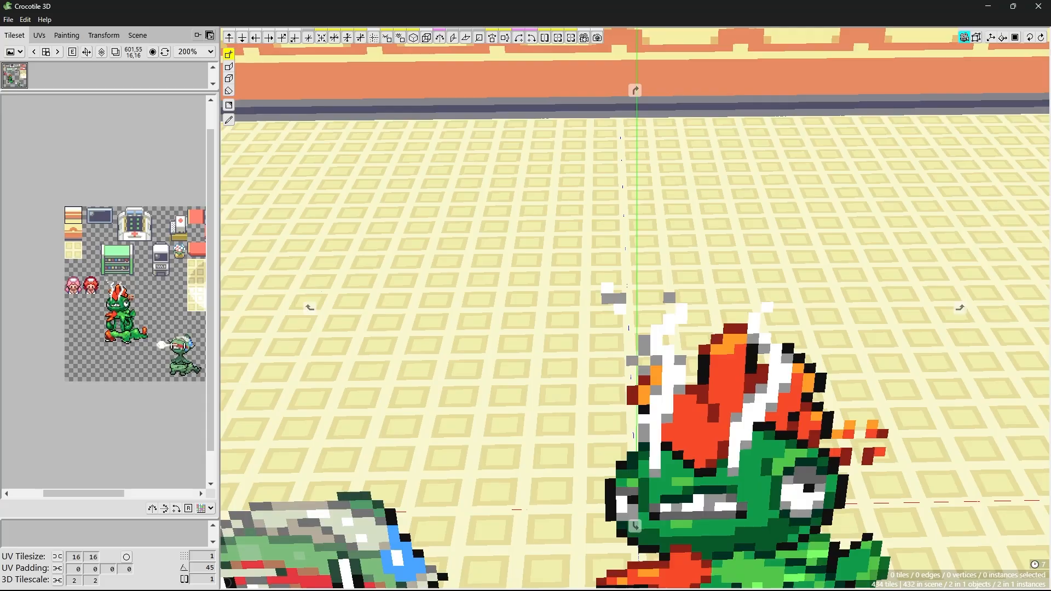
{"action": "scroll", "coordinate": [731, 289], "scroll_direction": "down", "scroll_amount": 5}
{"action": "mouse_move", "coordinate": [732, 253]}
{"action": "middle_mouse_down"}
{"action": "mouse_move", "coordinate": [723, 265]}
{"action": "mouse_move", "coordinate": [737, 235]}
{"action": "mouse_move", "coordinate": [726, 224]}
{"action": "mouse_move", "coordinate": [723, 260]}
{"action": "mouse_move", "coordinate": [715, 257]}
{"action": "middle_mouse_up"}
{"action": "scroll", "coordinate": [722, 261], "scroll_direction": "down", "scroll_amount": 3}
{"action": "scroll", "coordinate": [722, 261], "scroll_direction": "up", "scroll_amount": 3}
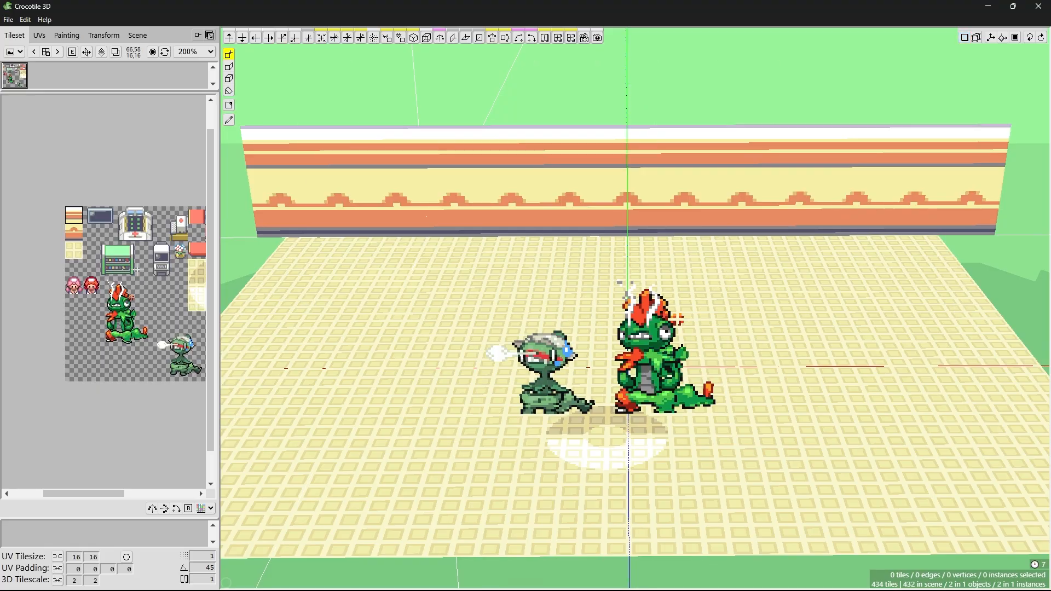
- Switch to Photoshop, show the reference room on Layer 25 and move that layer above Layer 48
{"action": "middle_click_drag", "start_coordinate": [137, 270], "coordinate": [116, 281]}
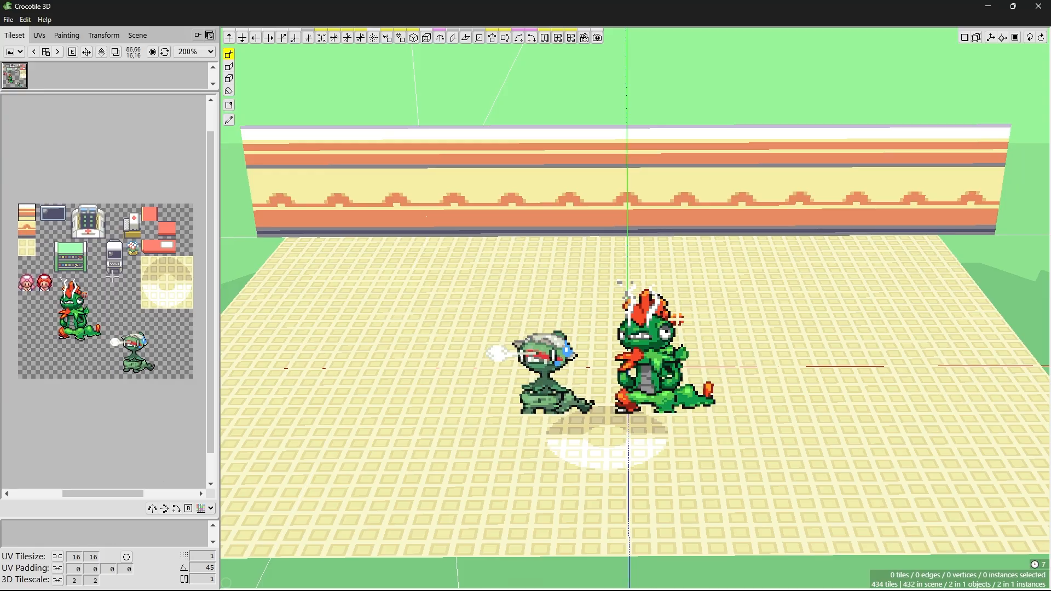
{"action": "mouse_move", "coordinate": [659, 579]}
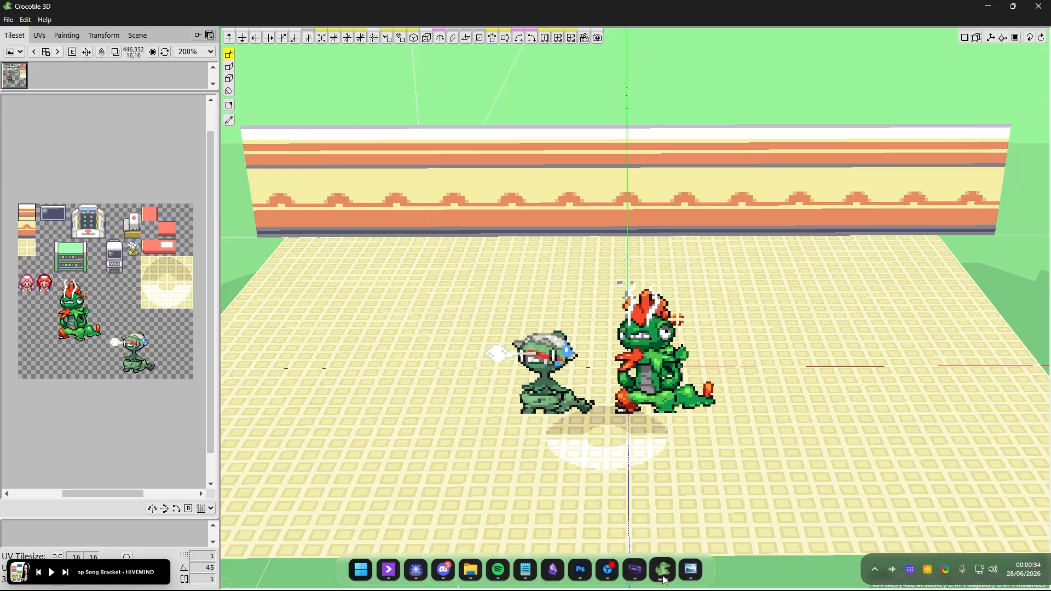
{"action": "left_click", "coordinate": [581, 571]}
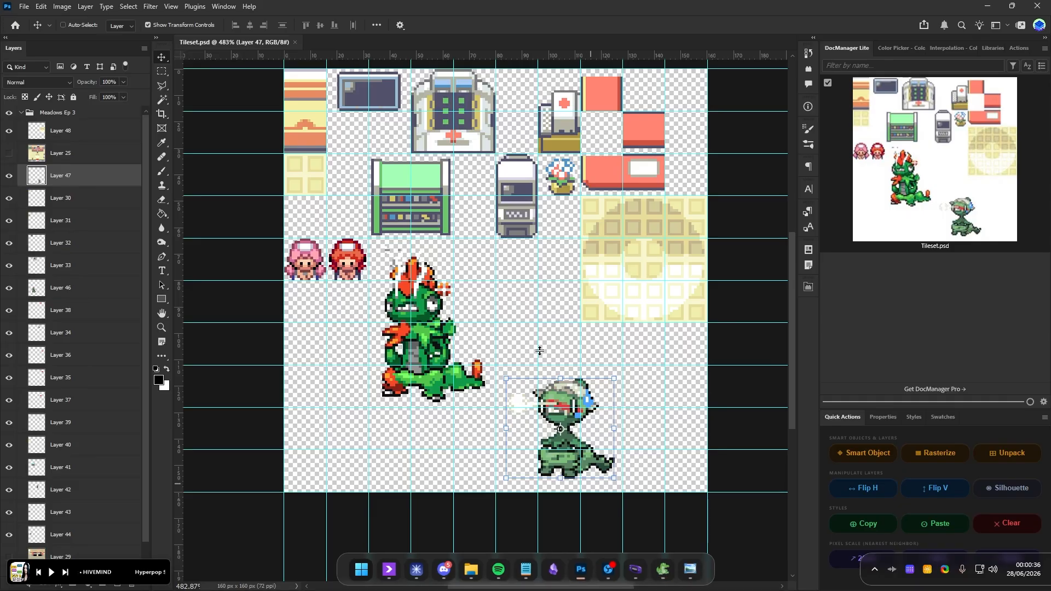
{"action": "scroll", "coordinate": [448, 219], "scroll_direction": "up", "scroll_amount": 2}
{"action": "left_click", "coordinate": [6, 153]}
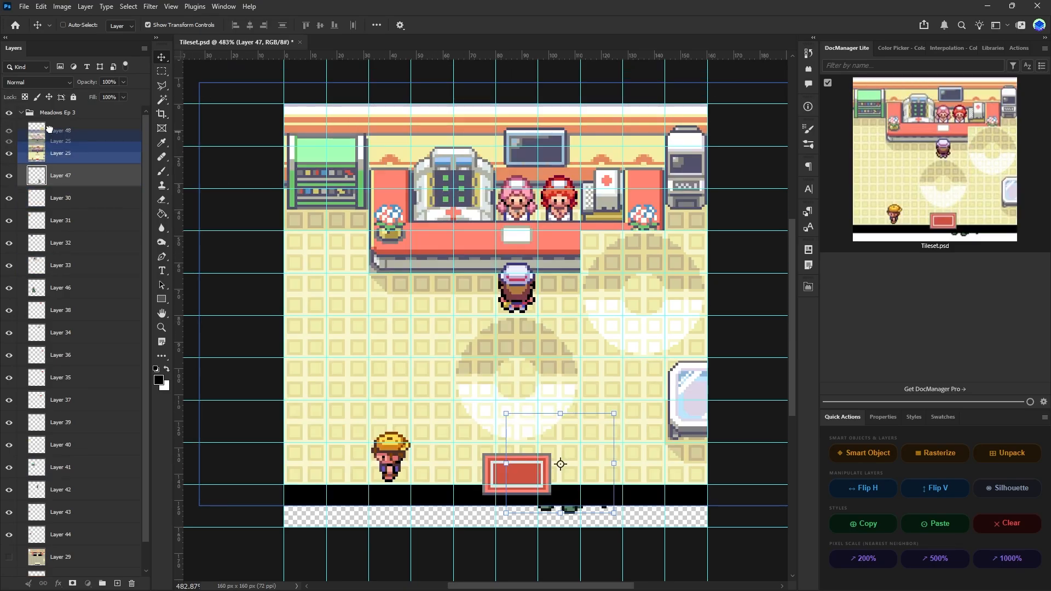
{"action": "left_click_drag", "start_coordinate": [82, 153], "coordinate": [100, 121]}
- Copy a one-grid-cell-wide section of the counter's grey base onto a new layer above Layer 48, and hide Layer 25
{"action": "scroll", "coordinate": [387, 281], "scroll_direction": "up", "scroll_amount": 5, "text": "alt"}
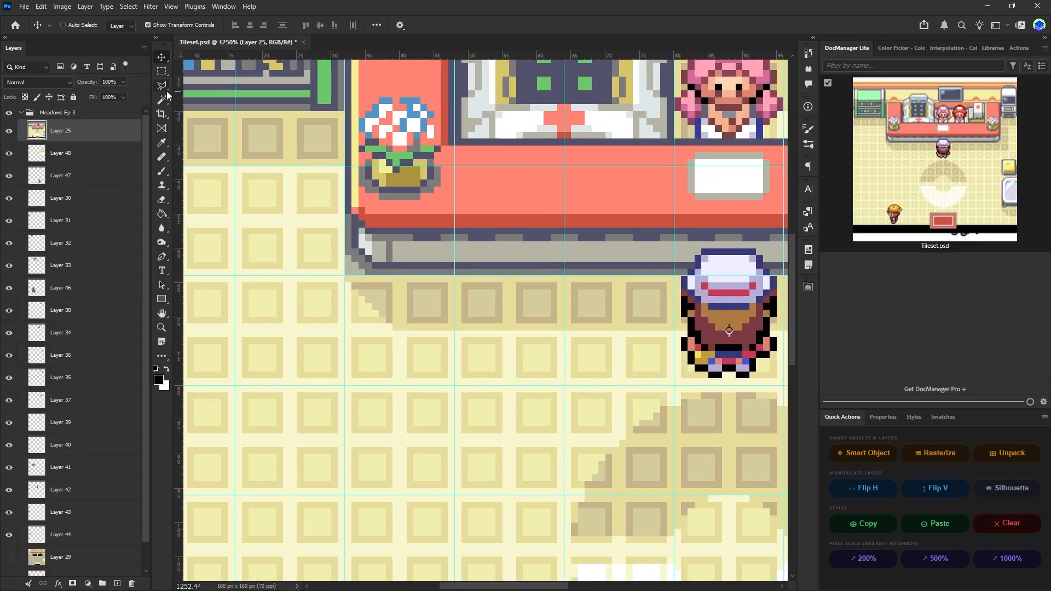
{"action": "left_click", "coordinate": [162, 71]}
{"action": "scroll", "coordinate": [449, 243], "scroll_direction": "right", "scroll_amount": 2}
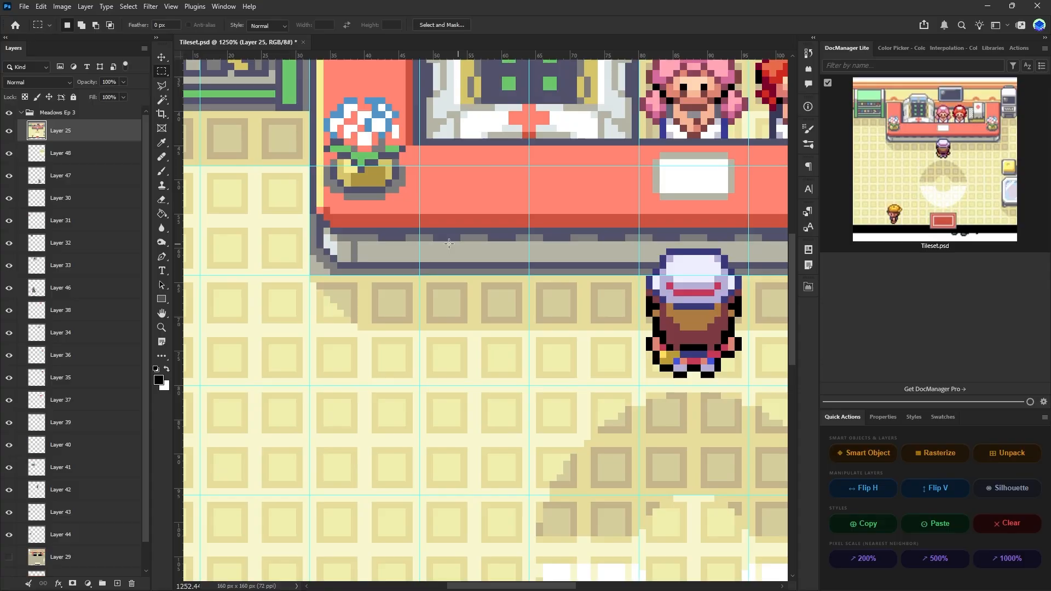
{"action": "left_click_drag", "start_coordinate": [487, 268], "coordinate": [529, 233]}
{"action": "left_click", "coordinate": [421, 241]}
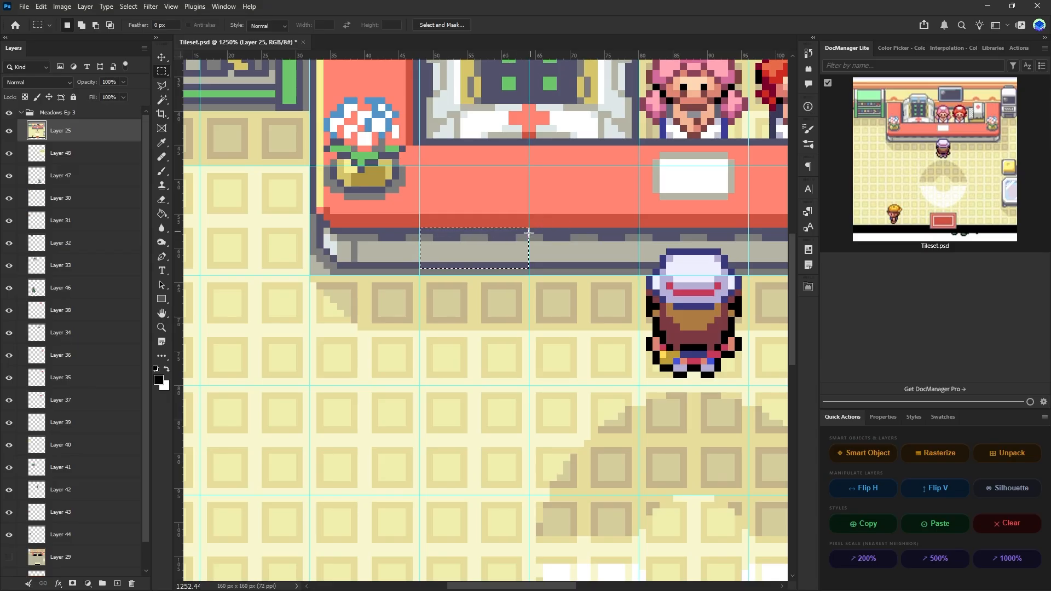
{"action": "left_click", "coordinate": [10, 131]}
{"action": "left_click", "coordinate": [65, 154]}
{"action": "key", "text": "ctrl+v"}
- Move the copied counter base strip to the empty grid cell below the grey machine
{"action": "left_click", "coordinate": [159, 58]}
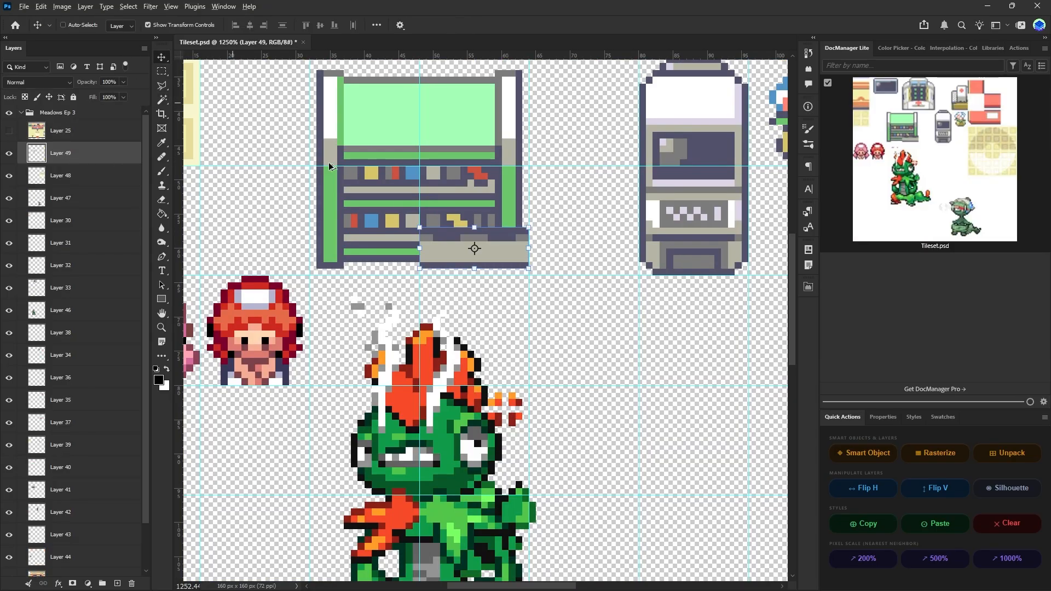
{"action": "scroll", "coordinate": [501, 288], "scroll_direction": "down", "scroll_amount": 5, "text": "alt"}
{"action": "left_click_drag", "start_coordinate": [432, 267], "coordinate": [561, 337]}
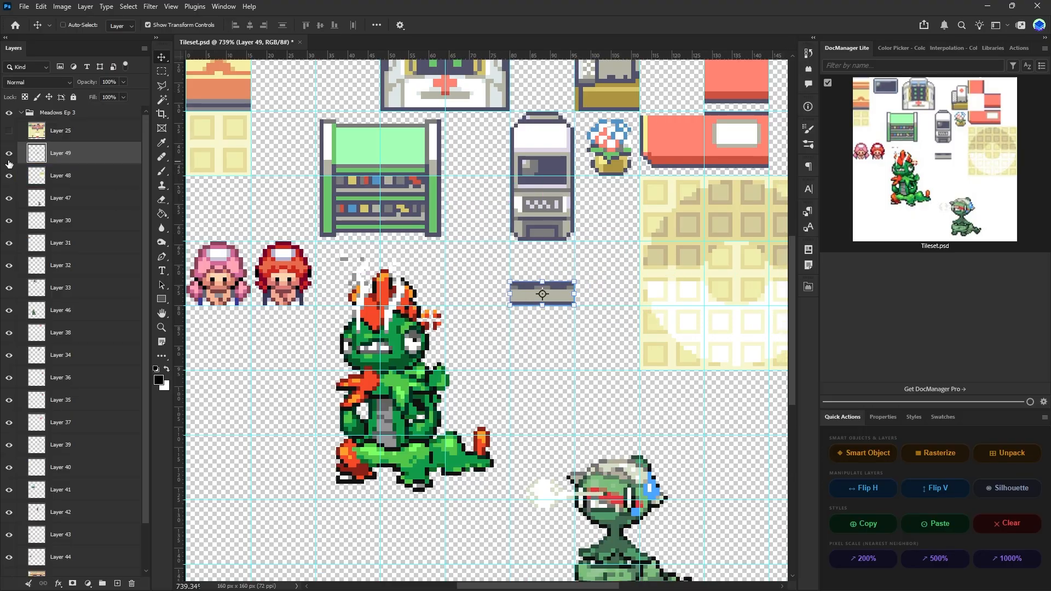
- Show Layer 25 again, copy the stepped left corner of the counter's grey base to a new layer, and hide Layer 25
{"action": "left_click", "coordinate": [45, 135]}
{"action": "key", "text": "ctrl+comma"}
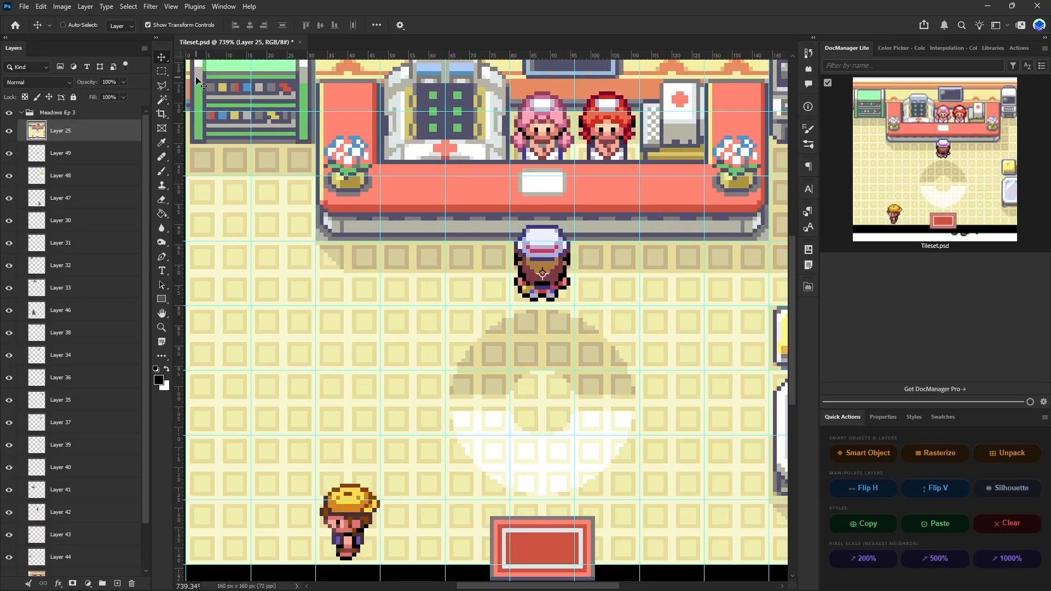
{"action": "left_click", "coordinate": [161, 71]}
{"action": "scroll", "coordinate": [320, 239], "scroll_direction": "up", "scroll_amount": 5, "text": "alt"}
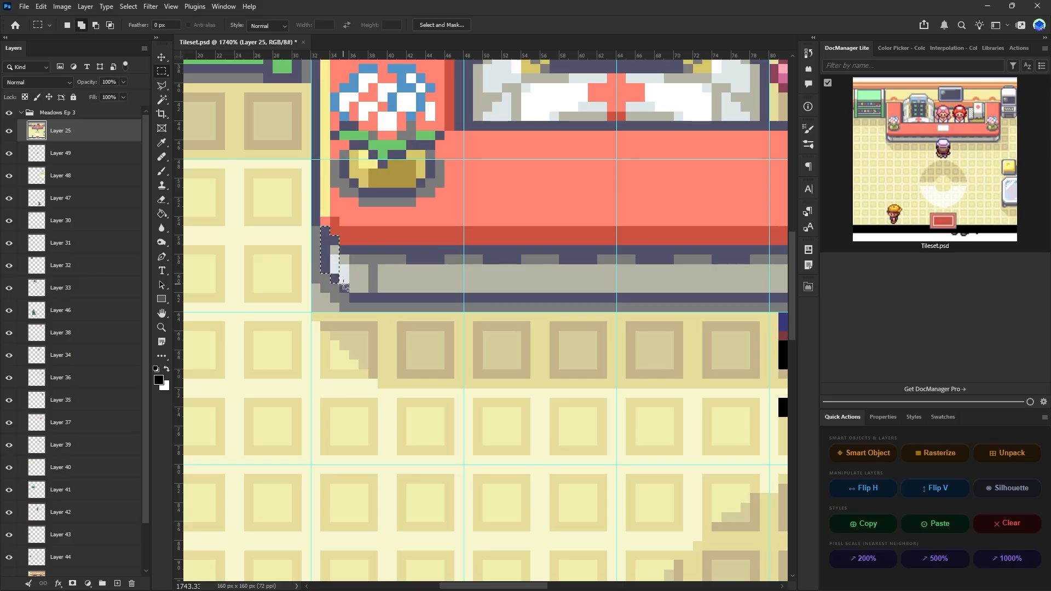
{"action": "left_click_drag", "start_coordinate": [350, 301], "coordinate": [465, 246], "text": "shift"}
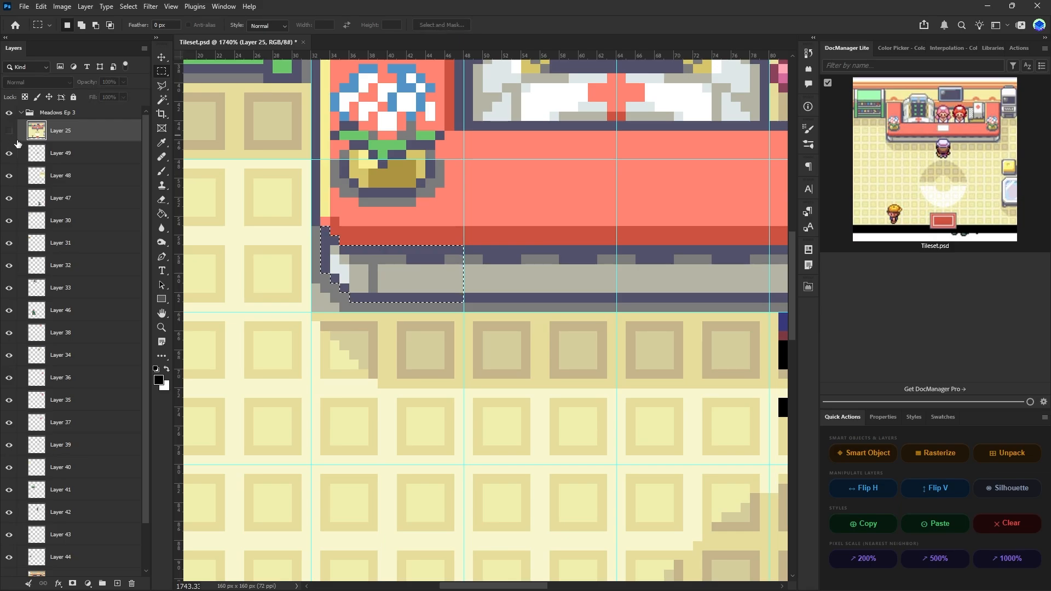
{"action": "key", "text": "ctrl+j"}
- Move the copied base corner into the grid cell directly left of the counter base strip
{"action": "scroll", "coordinate": [432, 239], "scroll_direction": "down", "scroll_amount": 4, "text": "alt"}
{"action": "key", "text": "v"}
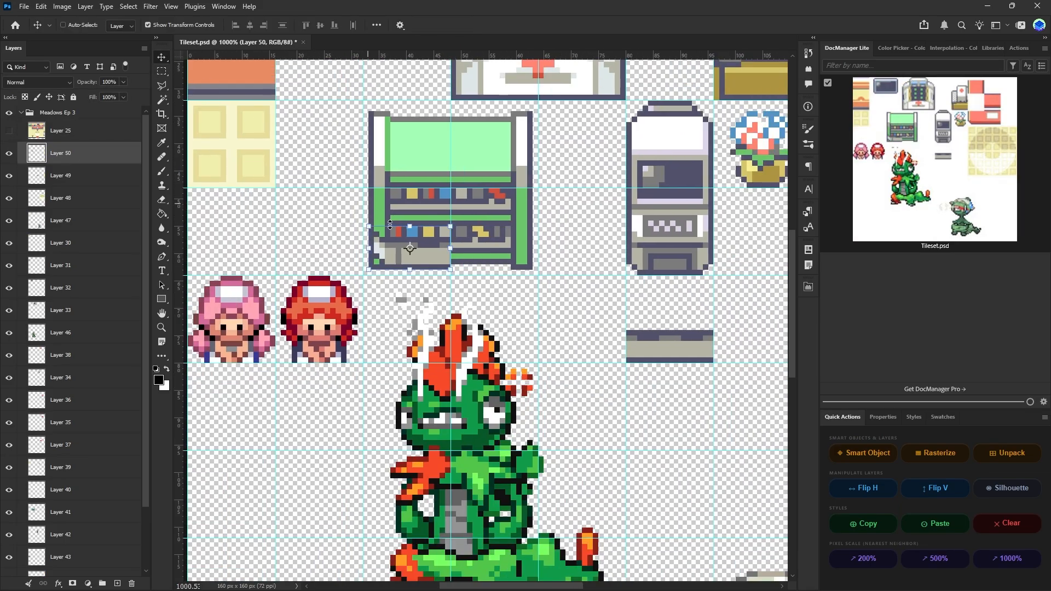
{"action": "left_click_drag", "start_coordinate": [482, 326], "coordinate": [662, 416]}
- Save the tileset, export it for the web as a transparent 160 px by 160 px PNG-24, and switch back to Crocotile 3D
{"action": "scroll", "coordinate": [633, 403], "scroll_direction": "down", "scroll_amount": 5, "text": "alt"}
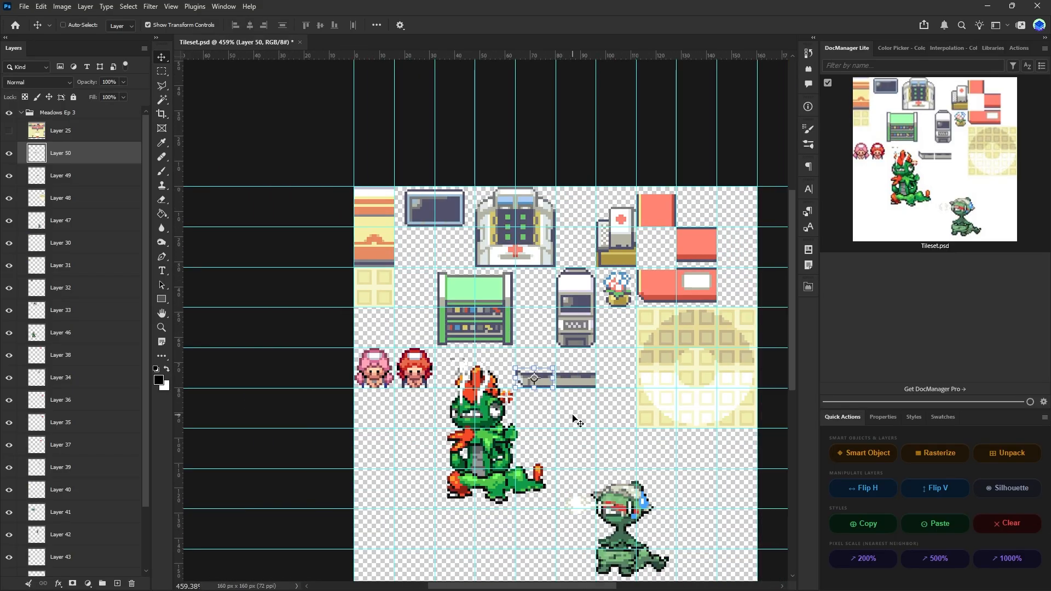
{"action": "scroll", "coordinate": [577, 422], "scroll_direction": "up", "scroll_amount": 3, "text": "alt"}
{"action": "scroll", "coordinate": [588, 390], "scroll_direction": "down", "scroll_amount": 5, "text": "alt"}
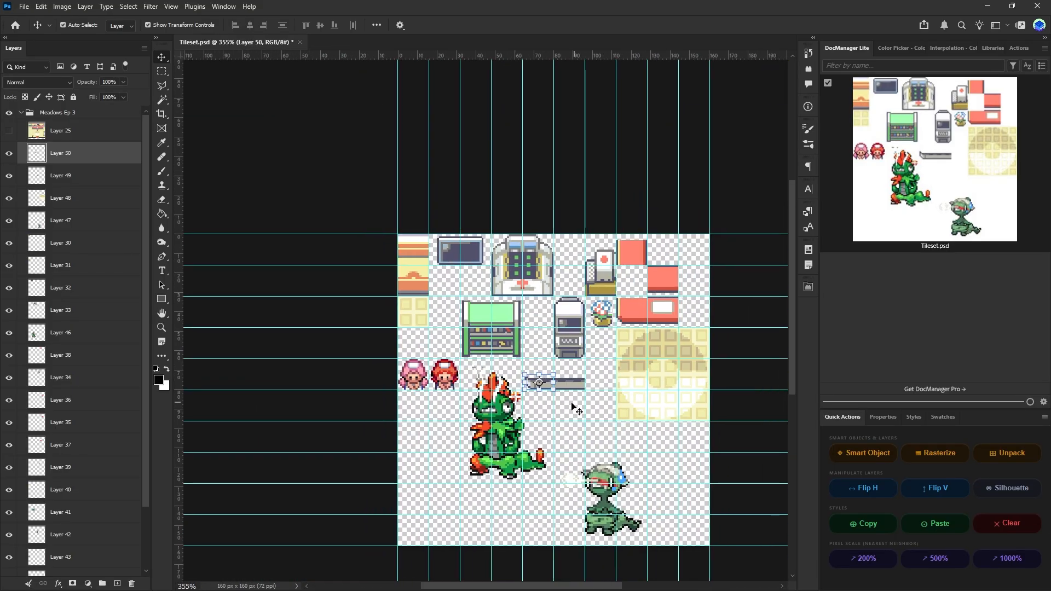
{"action": "scroll", "coordinate": [573, 407], "scroll_direction": "up", "scroll_amount": 2, "text": "alt"}
{"action": "left_click", "coordinate": [24, 6]}
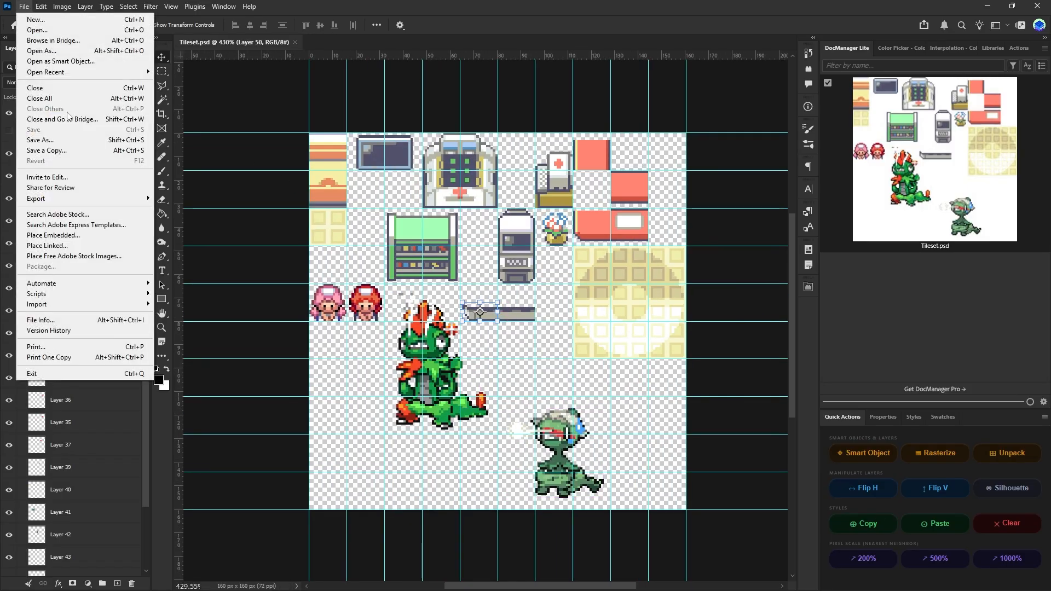
{"action": "mouse_move", "coordinate": [82, 194]}
{"action": "left_click", "coordinate": [245, 241]}
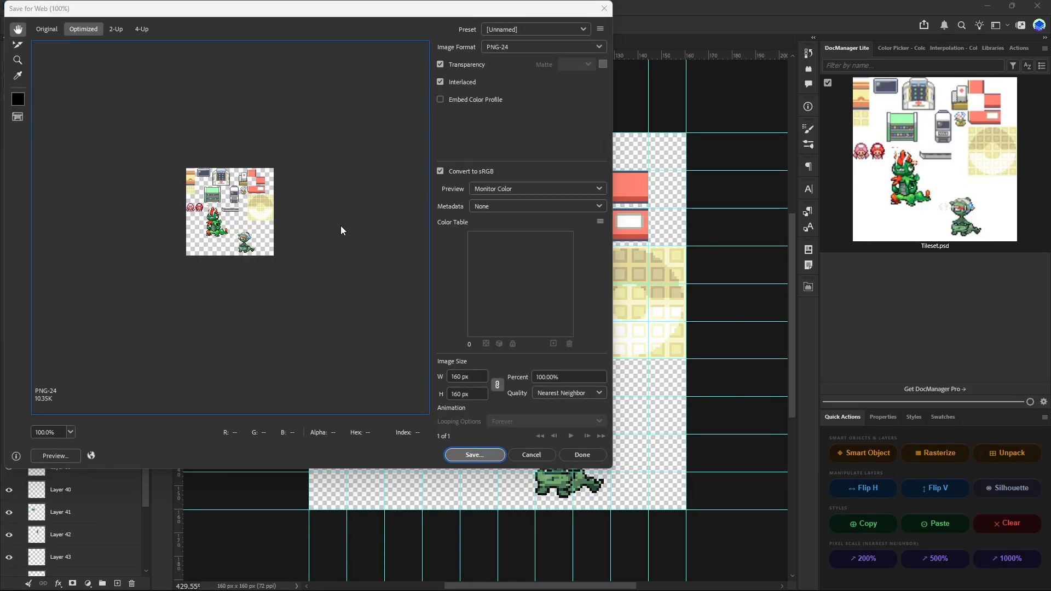
{"action": "left_click", "coordinate": [474, 455]}
{"action": "left_click", "coordinate": [214, 175]}
{"action": "double_click", "coordinate": [221, 182]}
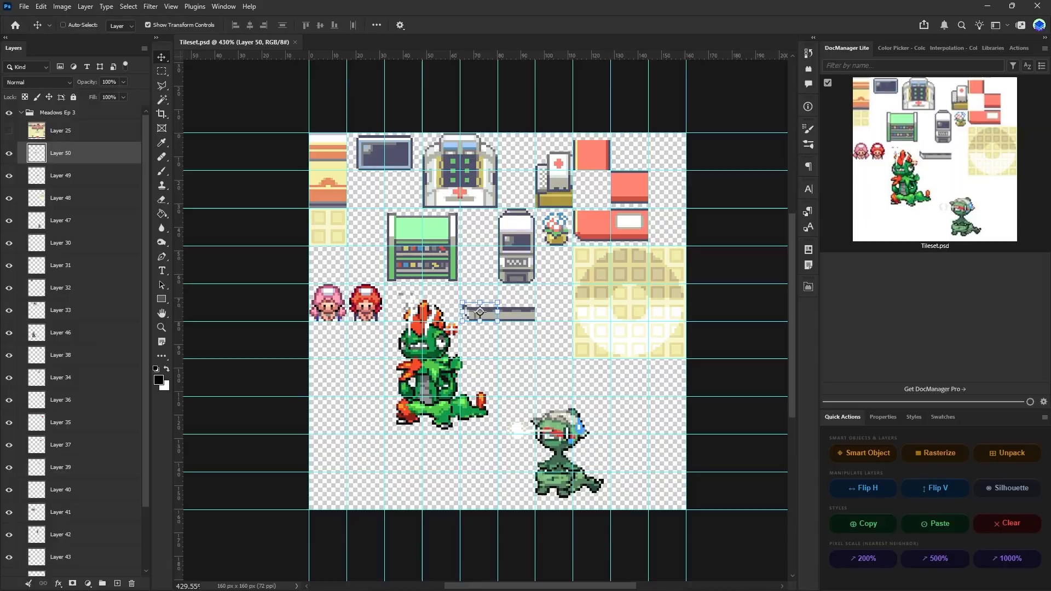
{"action": "left_click", "coordinate": [665, 573]}
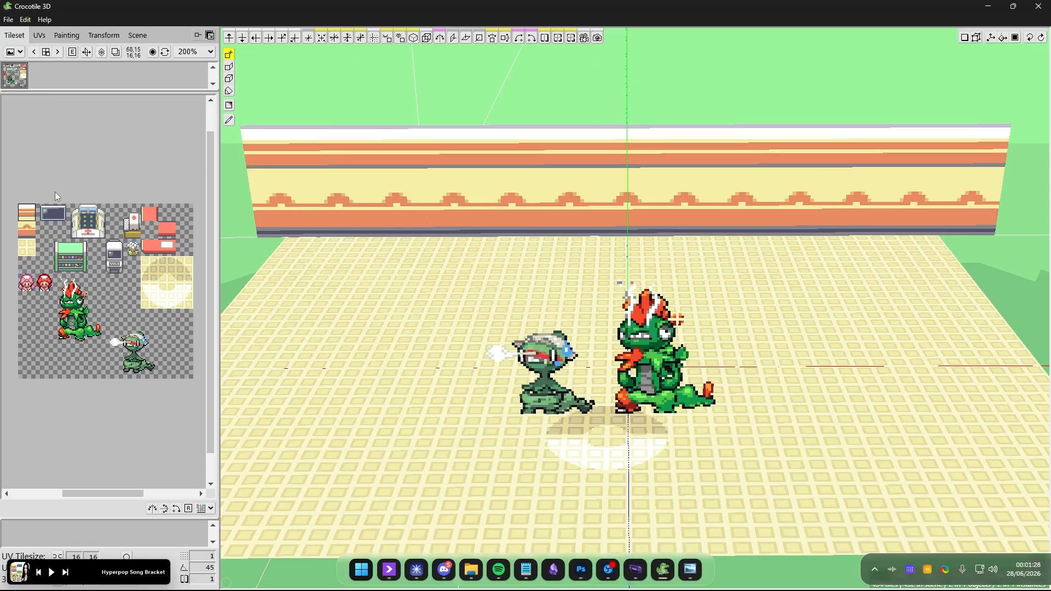
- Reload the updated tileset image, switch to Photoshop, and move the counter base corner to the empty cell diagonally below the base strip
{"action": "left_click", "coordinate": [164, 54]}
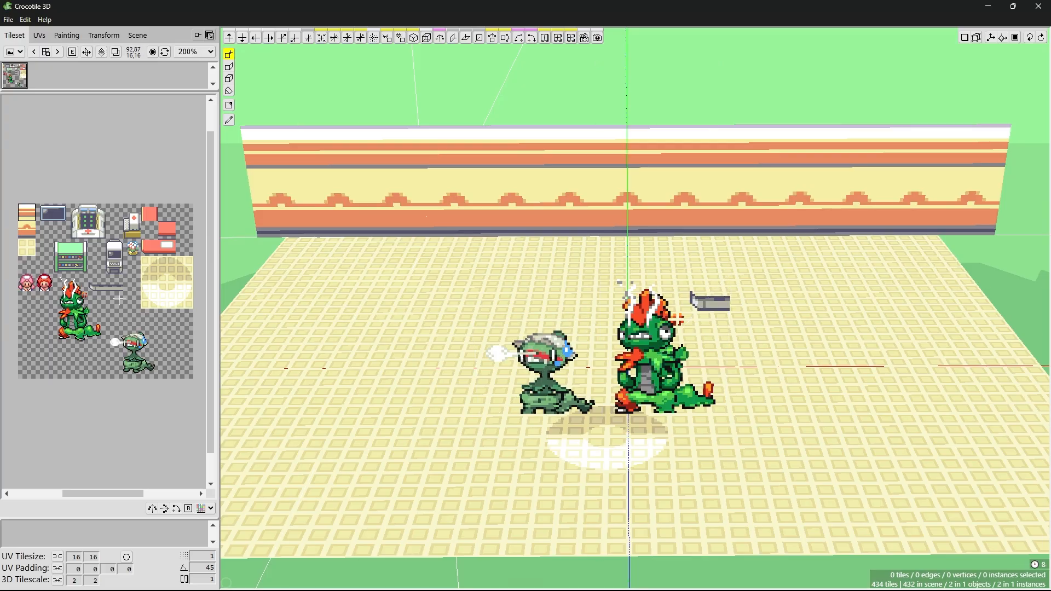
{"action": "mouse_move", "coordinate": [635, 270]}
{"action": "right_mouse_down"}
{"action": "mouse_move", "coordinate": [636, 306]}
{"action": "mouse_move", "coordinate": [642, 268]}
{"action": "right_mouse_up"}
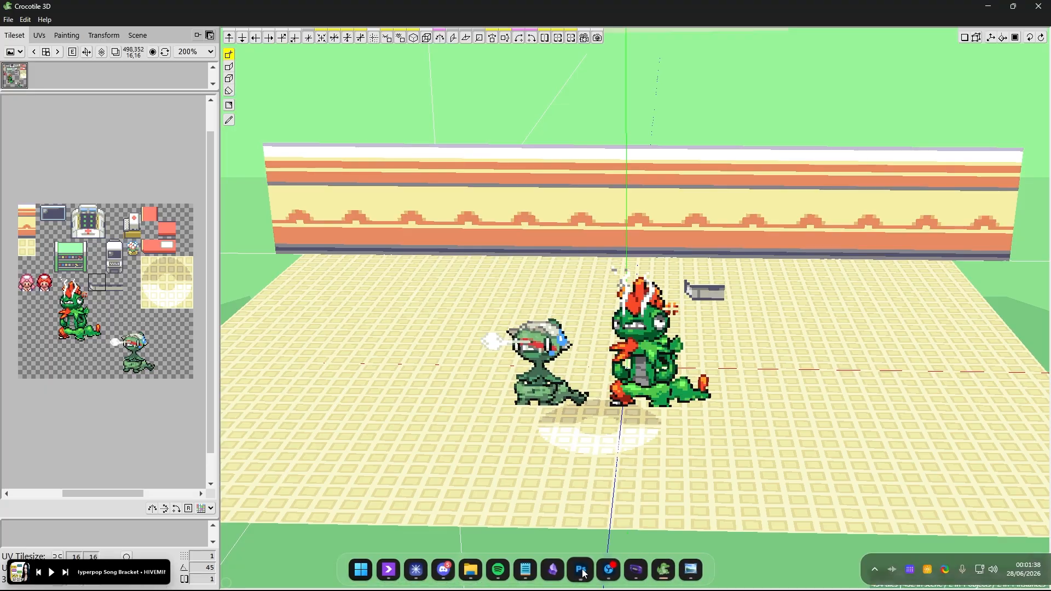
{"action": "left_click", "coordinate": [581, 570]}
{"action": "left_click_drag", "start_coordinate": [528, 388], "coordinate": [605, 424]}
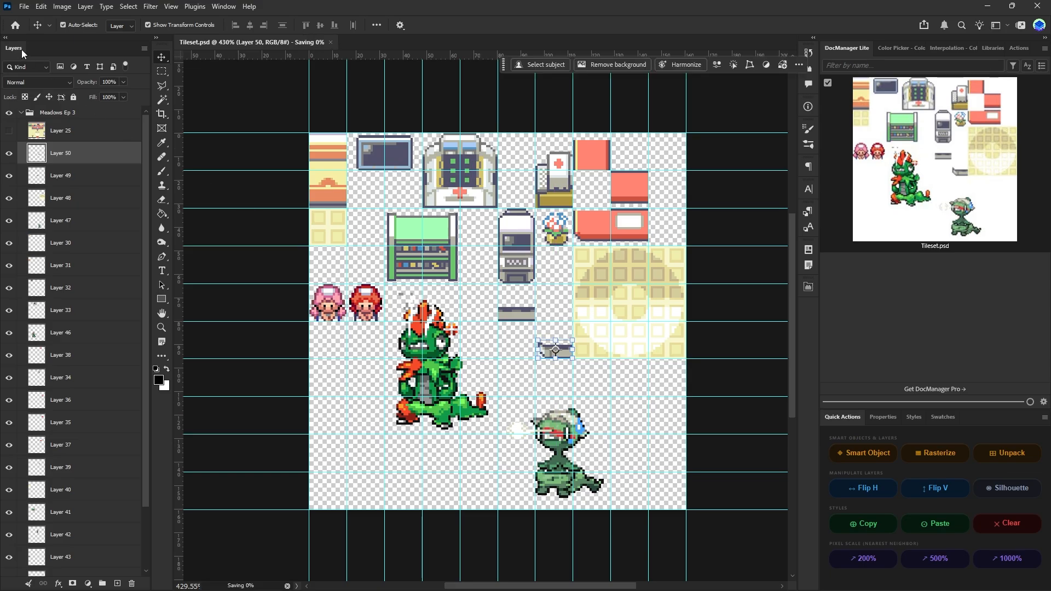
- Export the rearranged tileset for the web as a transparent PNG-24 over the previous export, and return to Crocotile 3D
{"action": "left_click", "coordinate": [25, 6]}
{"action": "mouse_move", "coordinate": [75, 203]}
{"action": "left_click", "coordinate": [184, 241]}
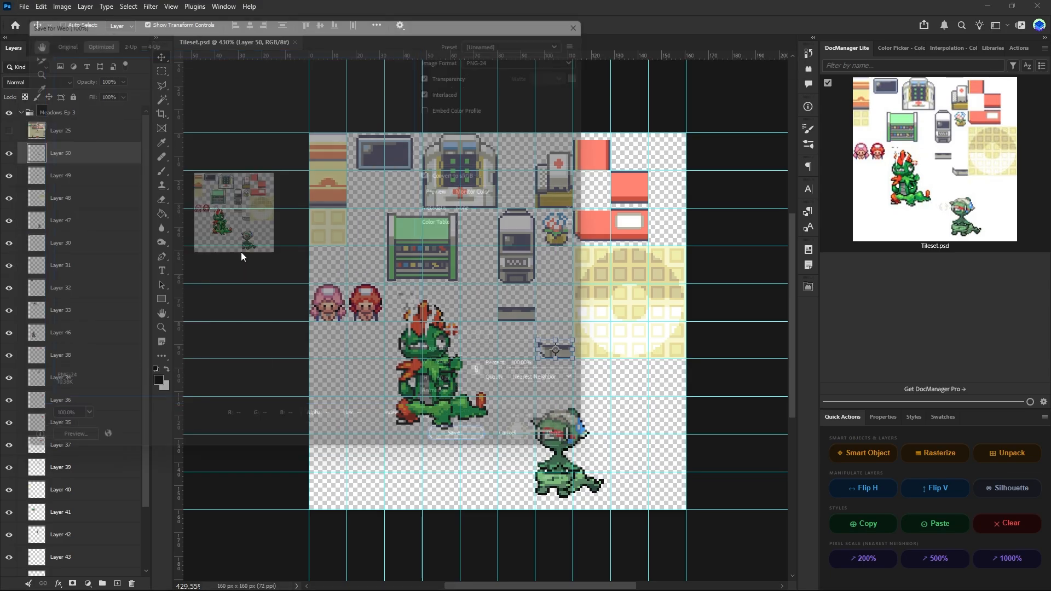
{"action": "key", "text": "Return"}
{"action": "double_click", "coordinate": [186, 148]}
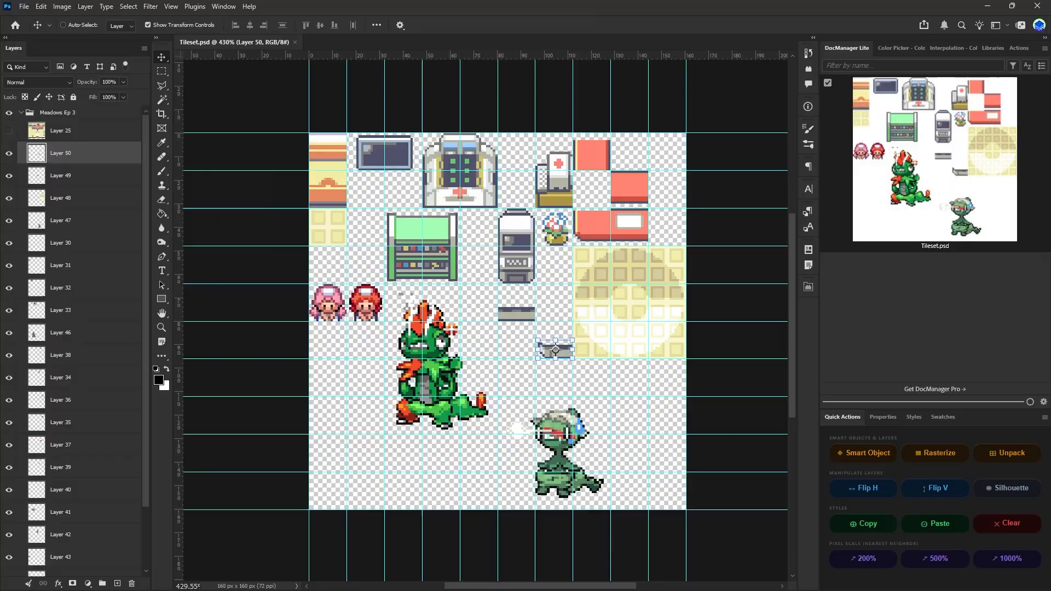
{"action": "mouse_move", "coordinate": [638, 576]}
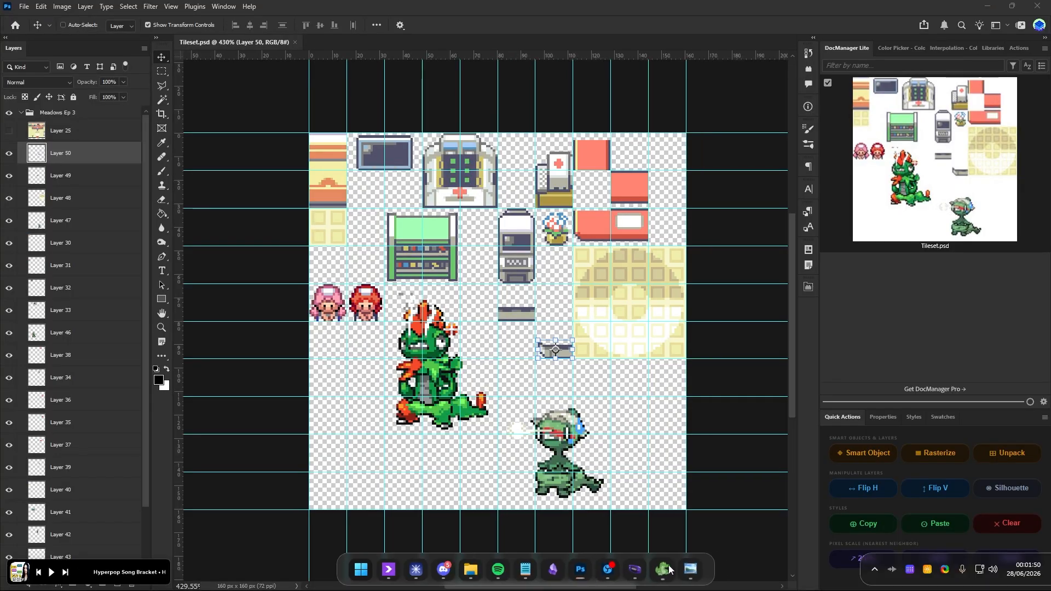
{"action": "left_click", "coordinate": [663, 569]}
- Examine the floor between the rear wall and the creatures as the location for the counter base strip
{"action": "right_click_drag", "start_coordinate": [337, 127], "coordinate": [414, 280]}
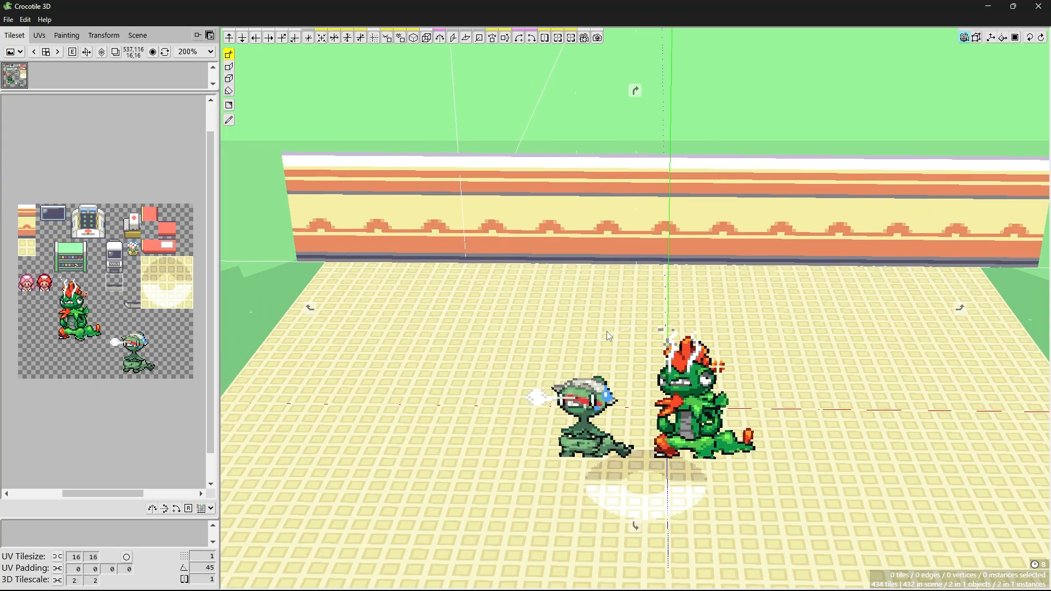
{"action": "right_click_drag", "start_coordinate": [607, 330], "coordinate": [595, 471]}
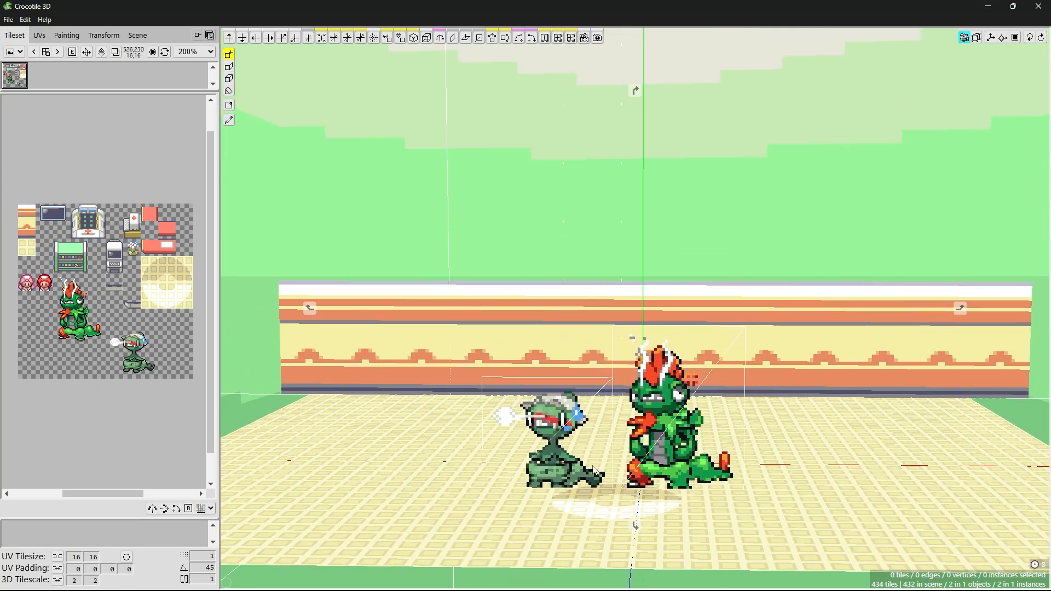
{"action": "scroll", "coordinate": [595, 470], "scroll_direction": "up", "scroll_amount": 10}
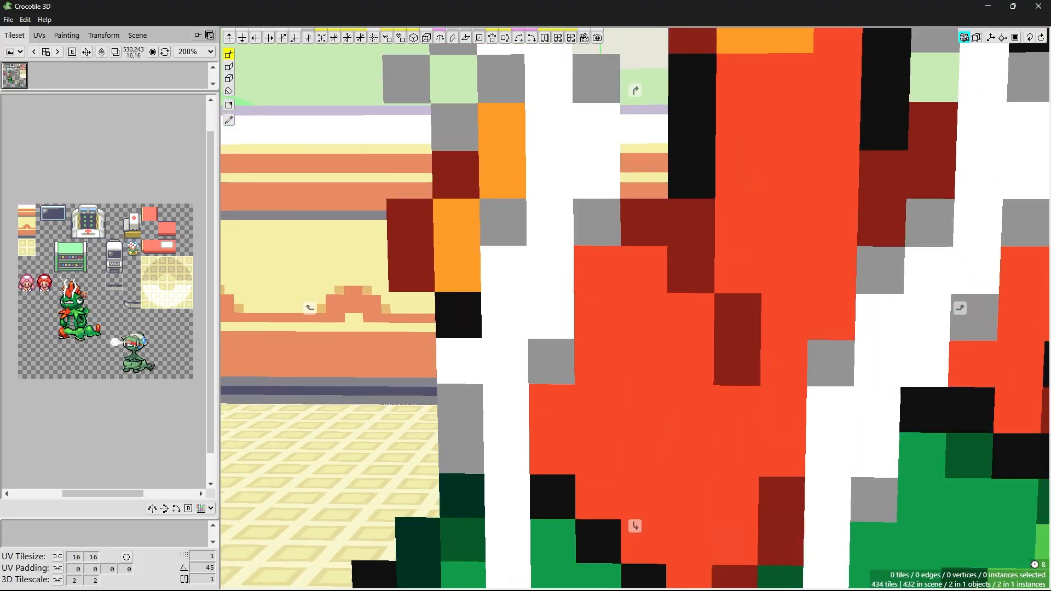
{"action": "scroll", "coordinate": [596, 471], "scroll_direction": "down", "scroll_amount": 8}
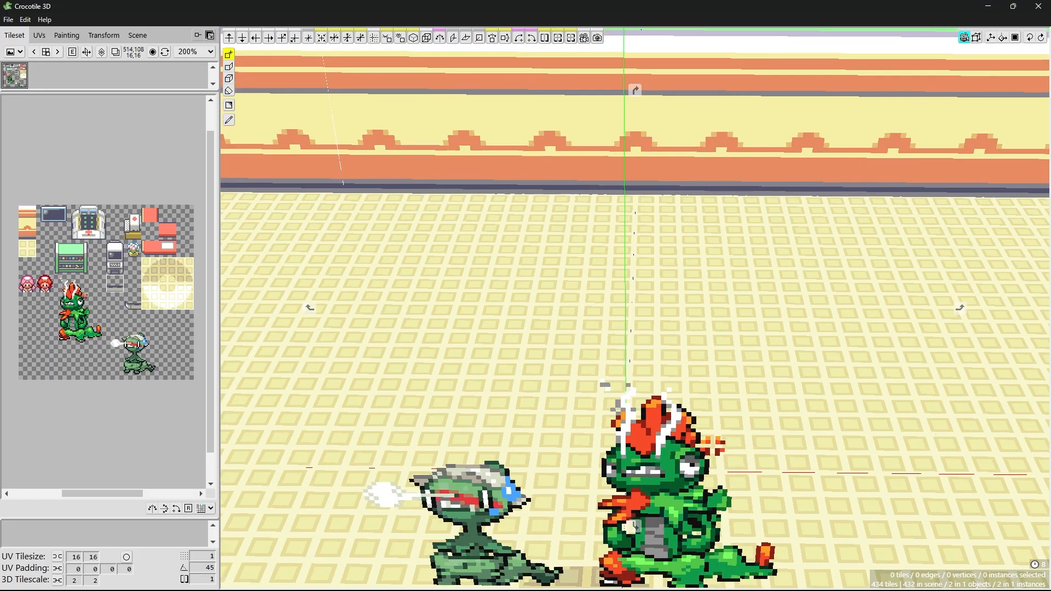
{"action": "mouse_move", "coordinate": [595, 339]}
{"action": "right_mouse_down"}
{"action": "mouse_move", "coordinate": [589, 406]}
{"action": "mouse_move", "coordinate": [576, 341]}
{"action": "right_mouse_up"}
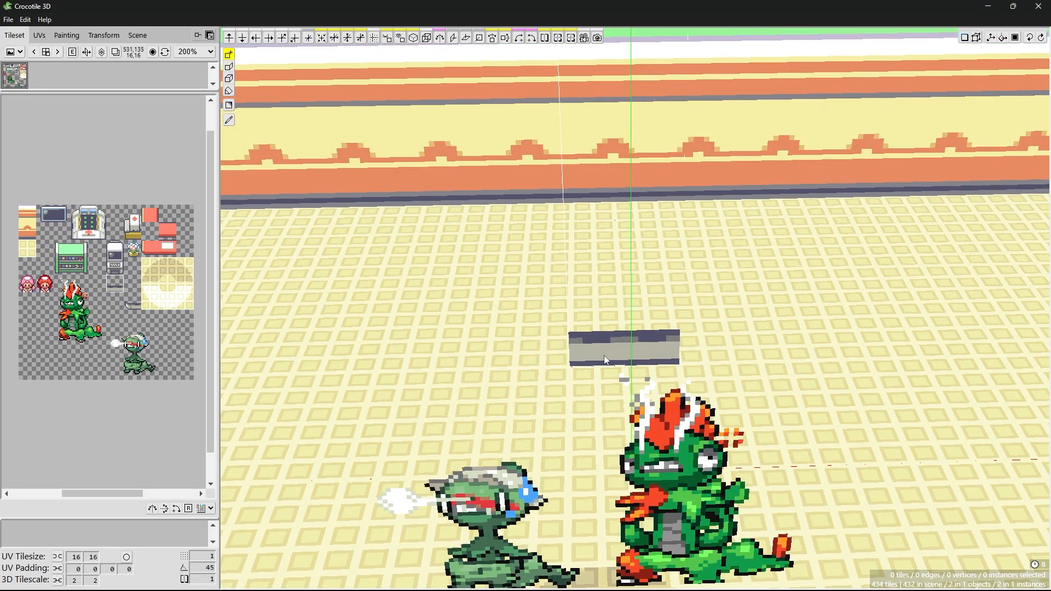
{"action": "key", "text": "space"}
{"action": "mouse_move", "coordinate": [527, 355]}
{"action": "left_mouse_down"}
{"action": "mouse_move", "coordinate": [528, 368]}
{"action": "mouse_move", "coordinate": [520, 356]}
{"action": "left_mouse_up"}
{"action": "scroll", "coordinate": [520, 356], "scroll_direction": "down", "scroll_amount": 6}
{"action": "scroll", "coordinate": [540, 352], "scroll_direction": "up", "scroll_amount": 3}
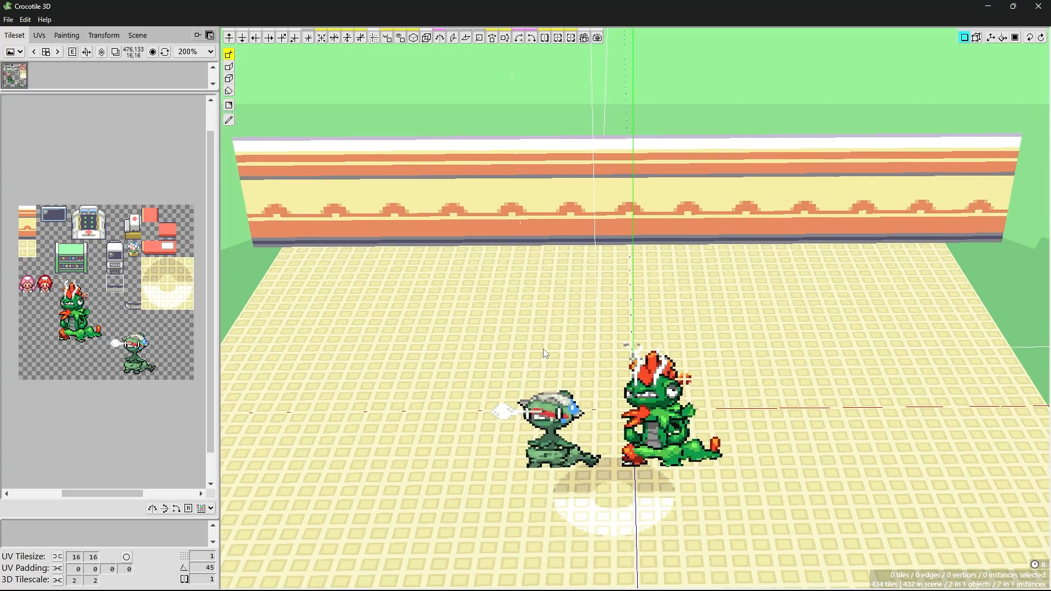
{"action": "right_click_drag", "start_coordinate": [574, 311], "coordinate": [578, 290]}
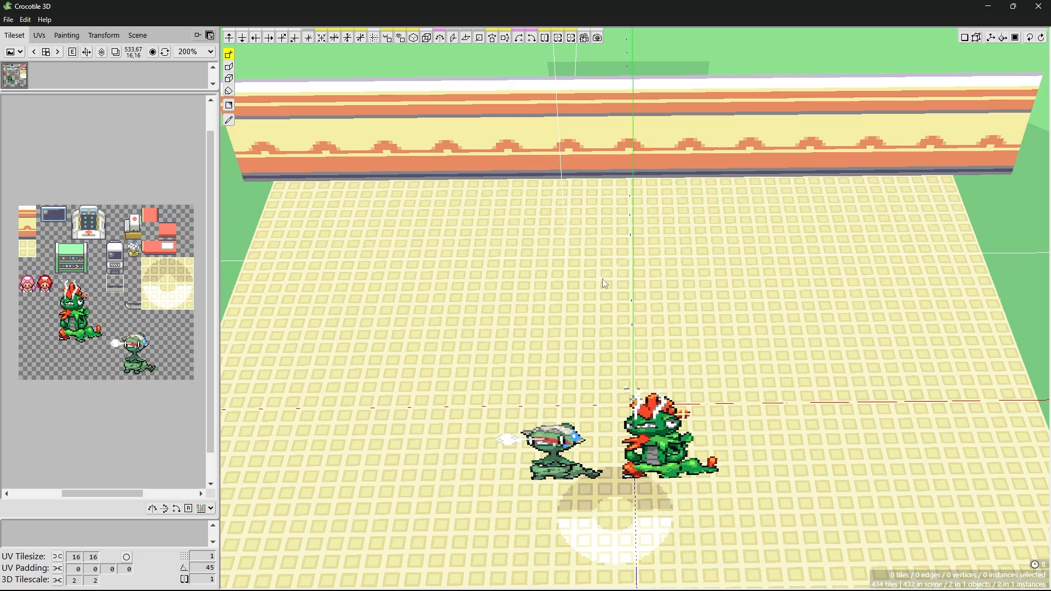
- Rotate the grey base strip tile to run lengthwise and place a straight row of strips across the floor behind the creatures
{"action": "left_click", "coordinate": [600, 259]}
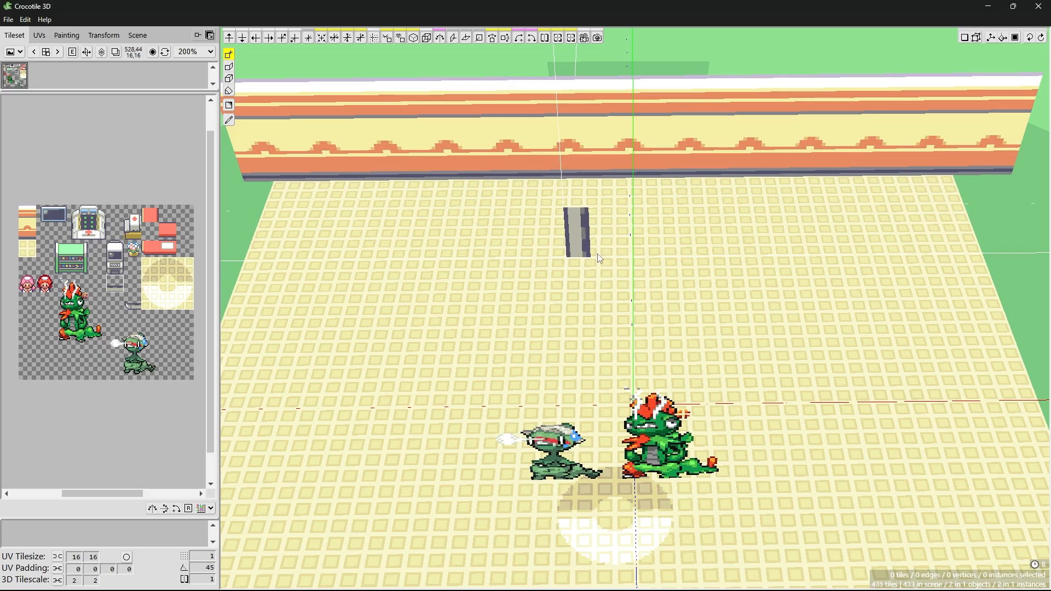
{"action": "key", "text": "r"}
{"action": "key", "text": "r"}
{"action": "key", "text": "r"}
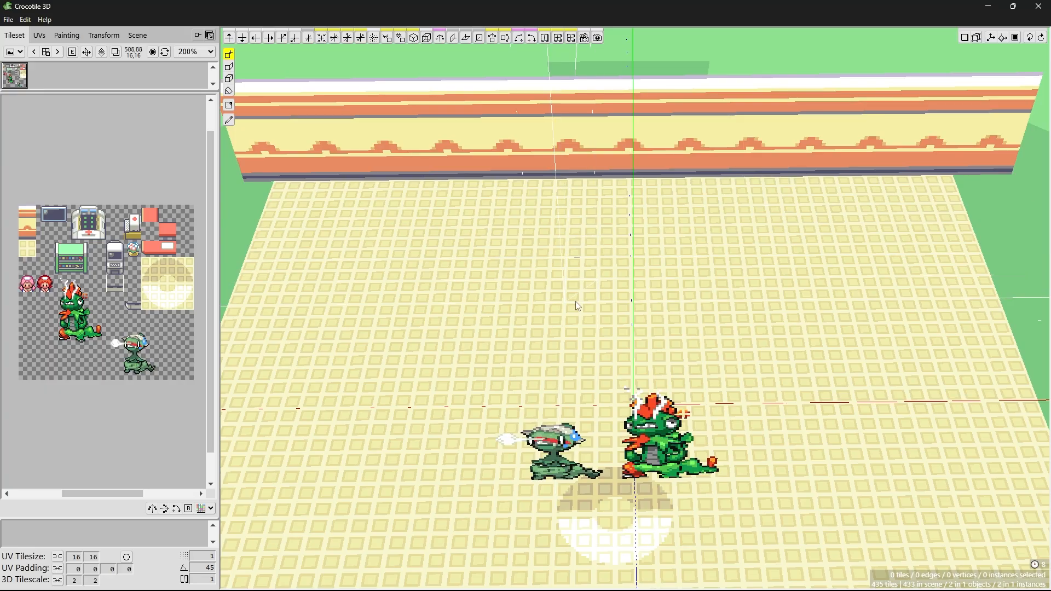
{"action": "left_click_drag", "start_coordinate": [533, 301], "coordinate": [460, 302]}
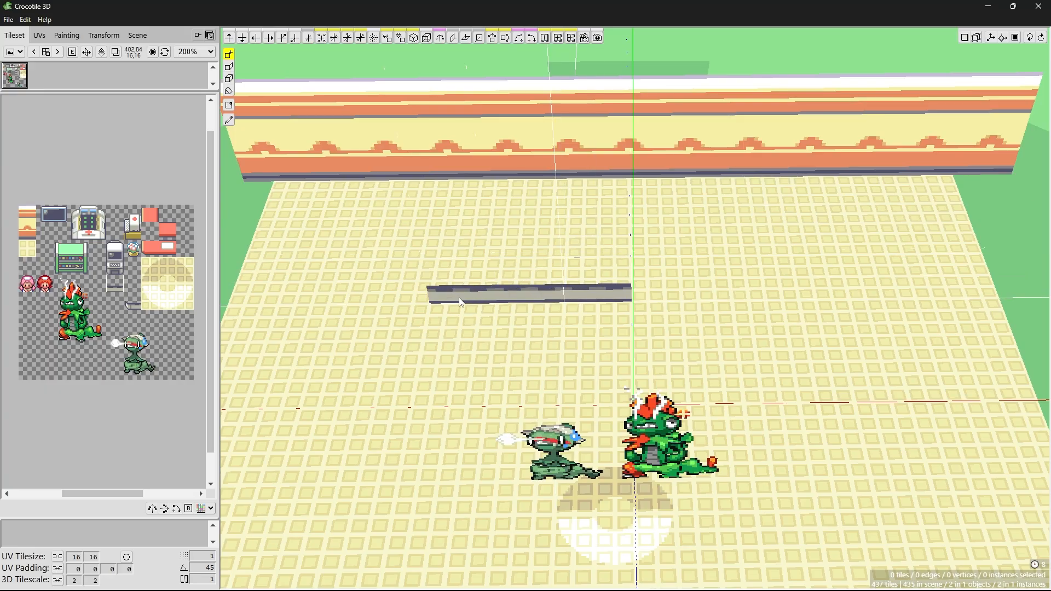
{"action": "left_click_drag", "start_coordinate": [656, 297], "coordinate": [804, 296]}
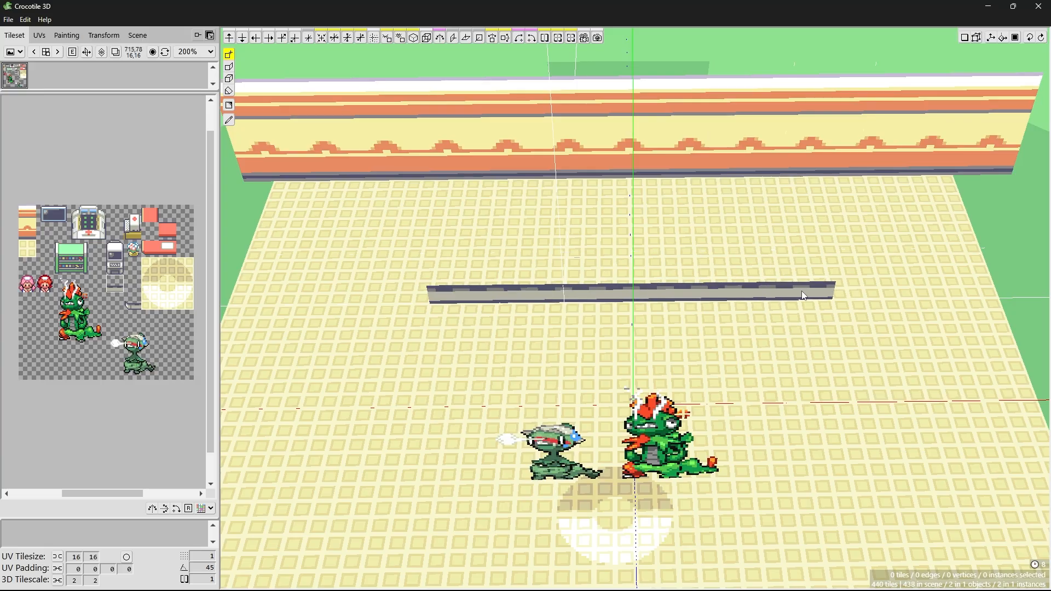
- Try a longer counter base row with a stepped corner piece at each end, and undo the extension
{"action": "left_click_drag", "start_coordinate": [402, 309], "coordinate": [878, 299]}
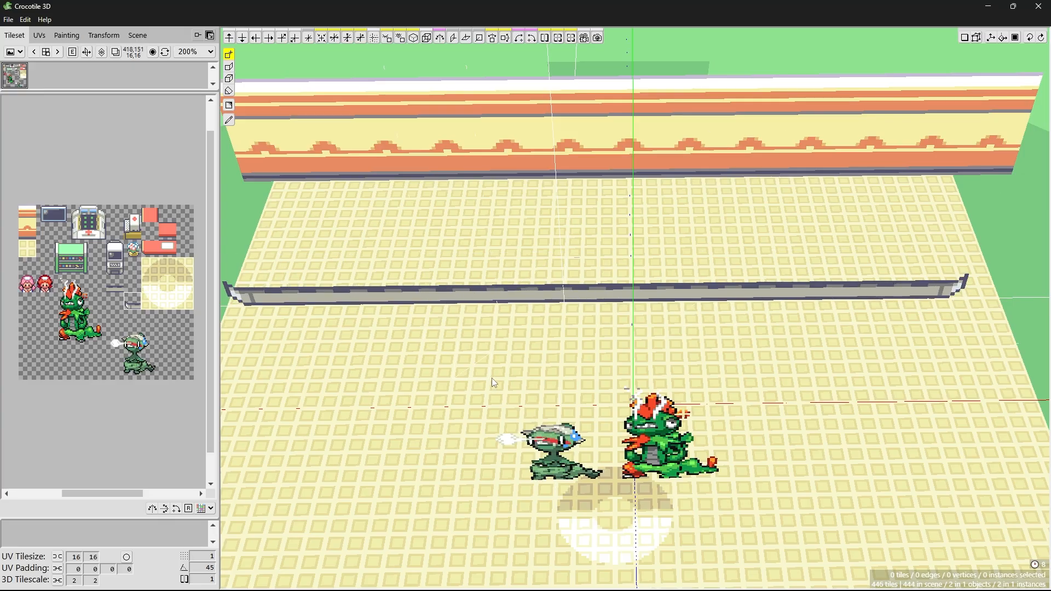
{"action": "right_click_drag", "start_coordinate": [491, 380], "coordinate": [492, 316]}
{"action": "right_click_drag", "start_coordinate": [549, 337], "coordinate": [478, 363]}
{"action": "scroll", "coordinate": [552, 323], "scroll_direction": "down", "scroll_amount": 3}
{"action": "scroll", "coordinate": [552, 323], "scroll_direction": "up", "scroll_amount": 3}
{"action": "key", "text": "ctrl+z"}
{"action": "key", "text": "ctrl+z"}
{"action": "key", "text": "ctrl+z"}
{"action": "key", "text": "ctrl+z"}
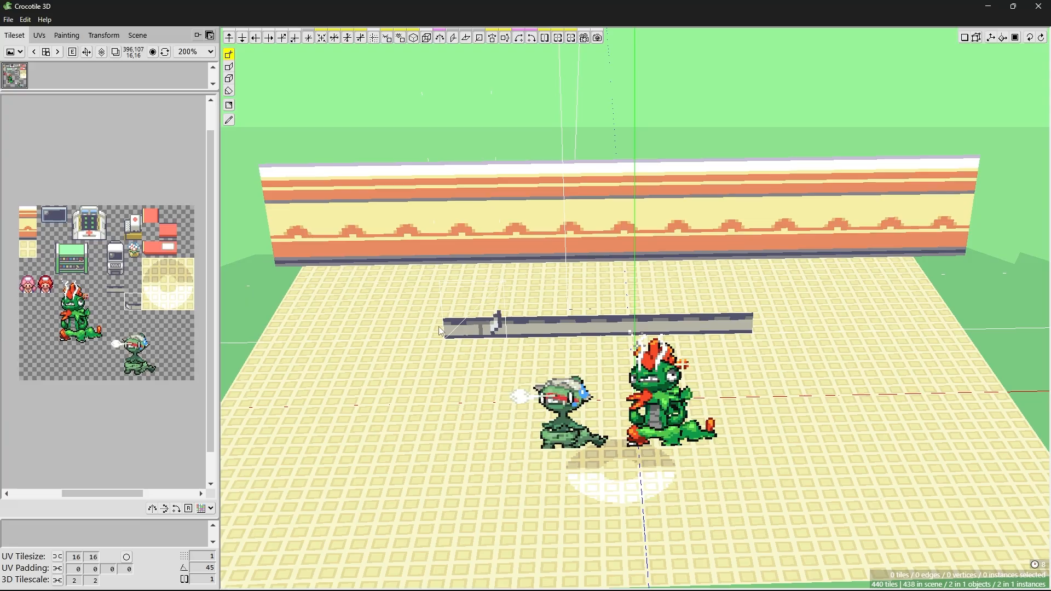
- Switch to Photoshop, show Layer 25, and examine the length and ends of the reference counter's base
{"action": "mouse_move", "coordinate": [634, 586]}
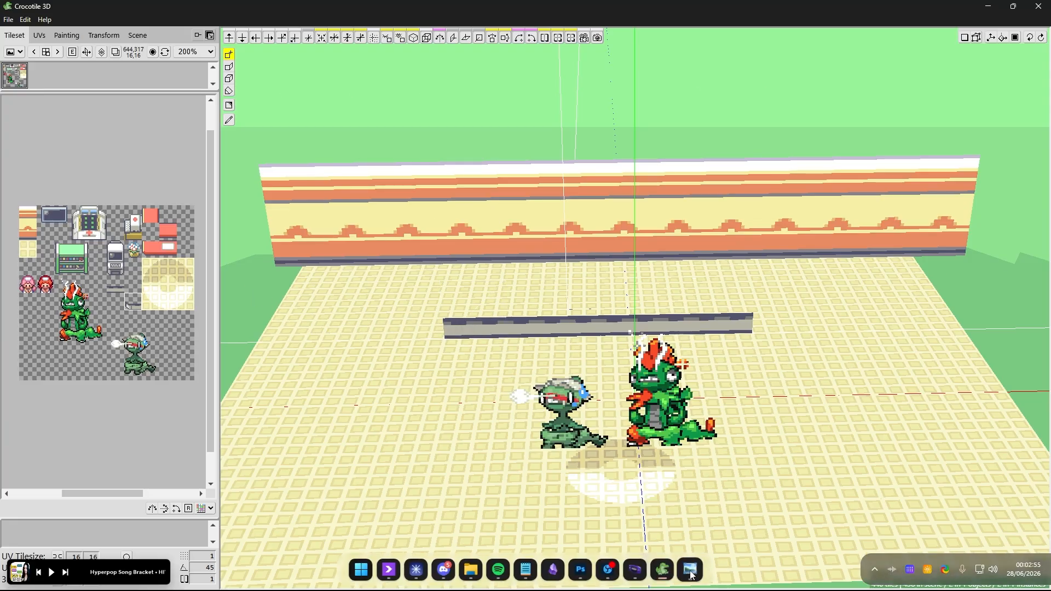
{"action": "left_click", "coordinate": [582, 571]}
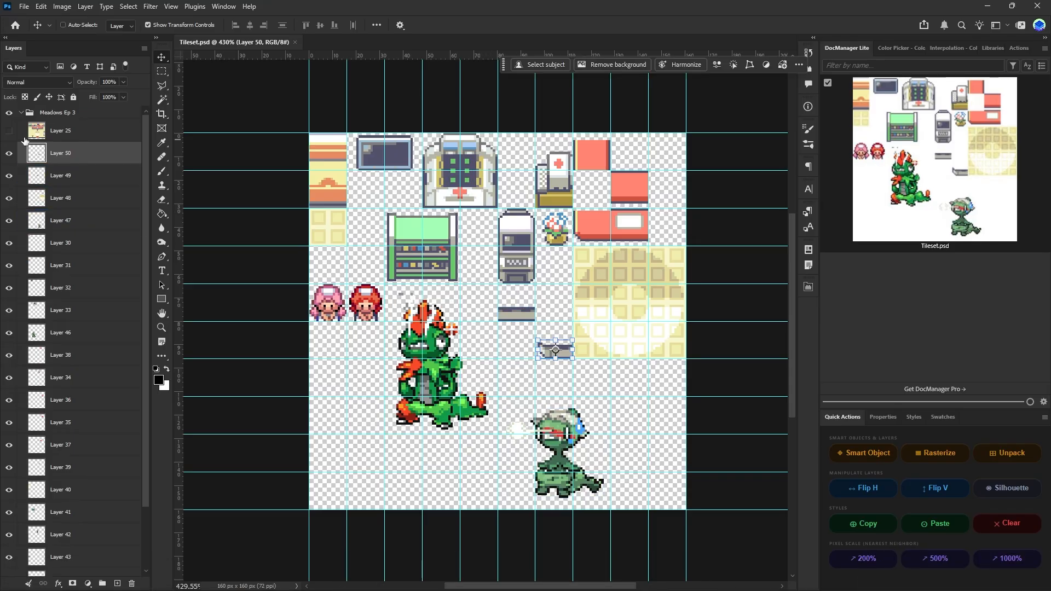
{"action": "left_click", "coordinate": [9, 130]}
{"action": "scroll", "coordinate": [414, 276], "scroll_direction": "up", "scroll_amount": 3, "text": "alt"}
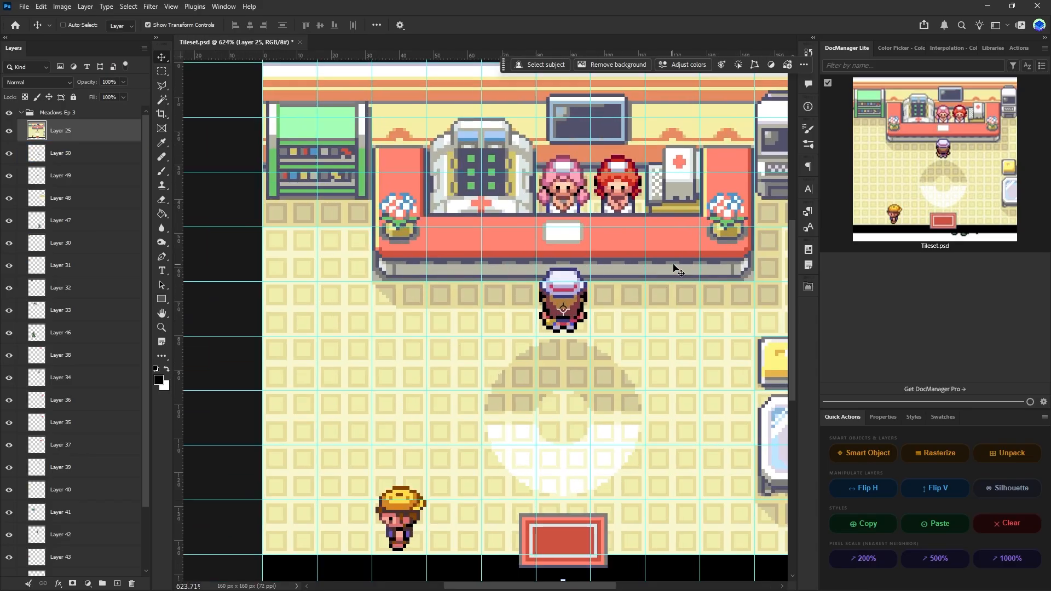
{"action": "mouse_move", "coordinate": [677, 584]}
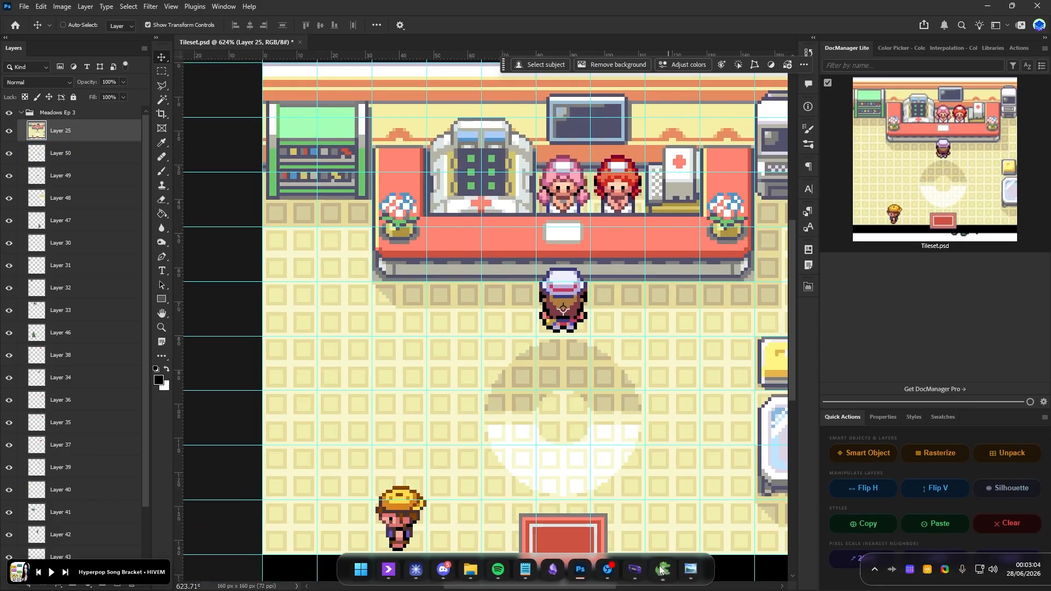
- Return to Crocotile 3D and place a stepped corner piece at each end of the counter base row
{"action": "left_click", "coordinate": [664, 570]}
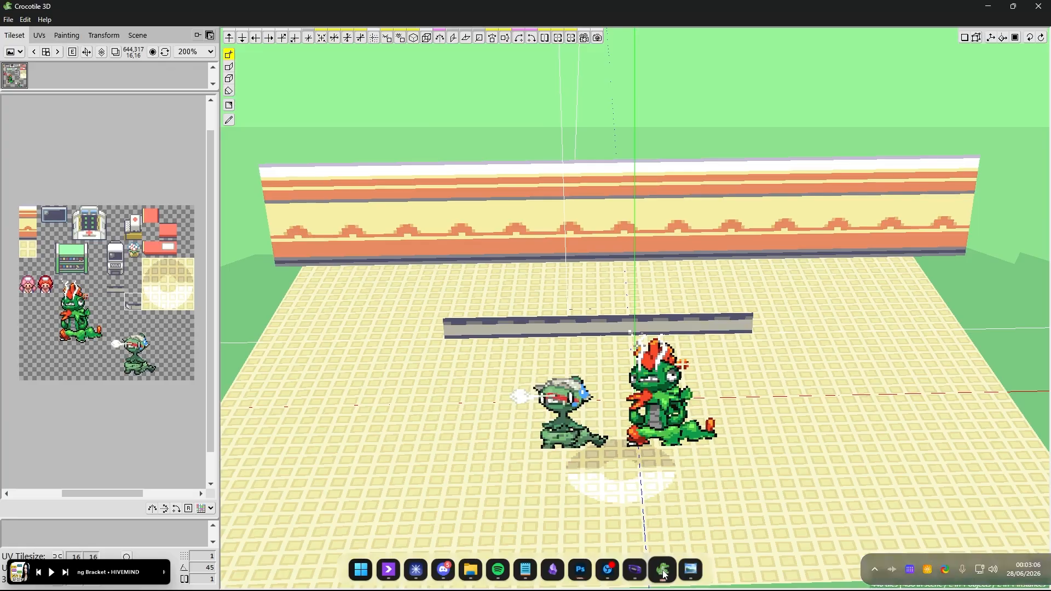
{"action": "scroll", "coordinate": [592, 311], "scroll_direction": "up", "scroll_amount": 2}
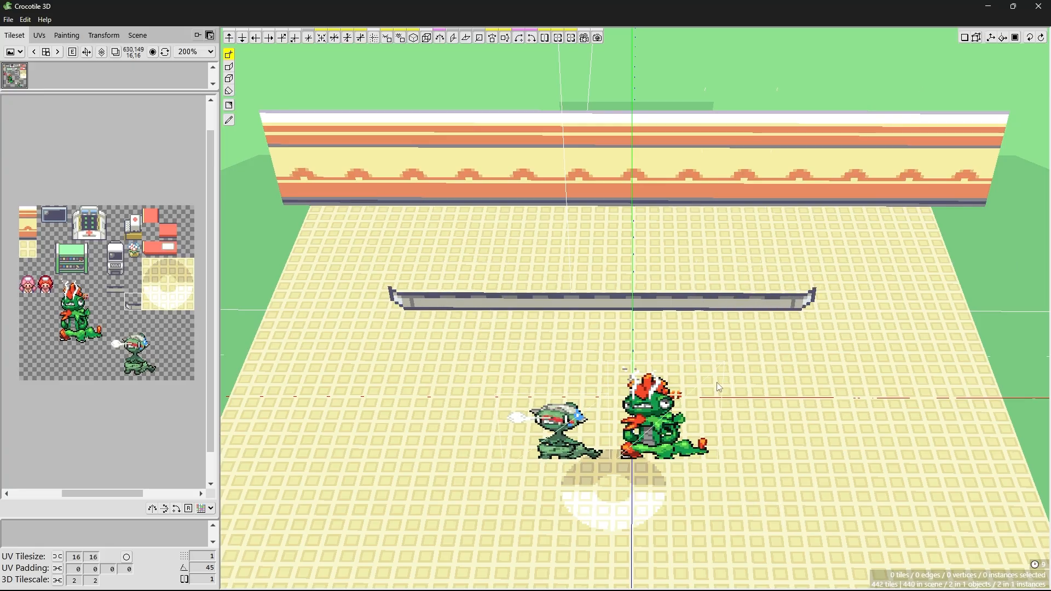
- Try positioning the red counter tile with dark edges flat above the floor behind the base row
{"action": "left_click", "coordinate": [152, 213]}
{"action": "left_click", "coordinate": [168, 228]}
{"action": "key", "text": "space"}
{"action": "mouse_move", "coordinate": [512, 259]}
{"action": "left_mouse_down"}
{"action": "mouse_move", "coordinate": [510, 276]}
{"action": "mouse_move", "coordinate": [609, 318]}
{"action": "mouse_move", "coordinate": [547, 252]}
{"action": "left_mouse_up"}
{"action": "key", "text": "space"}
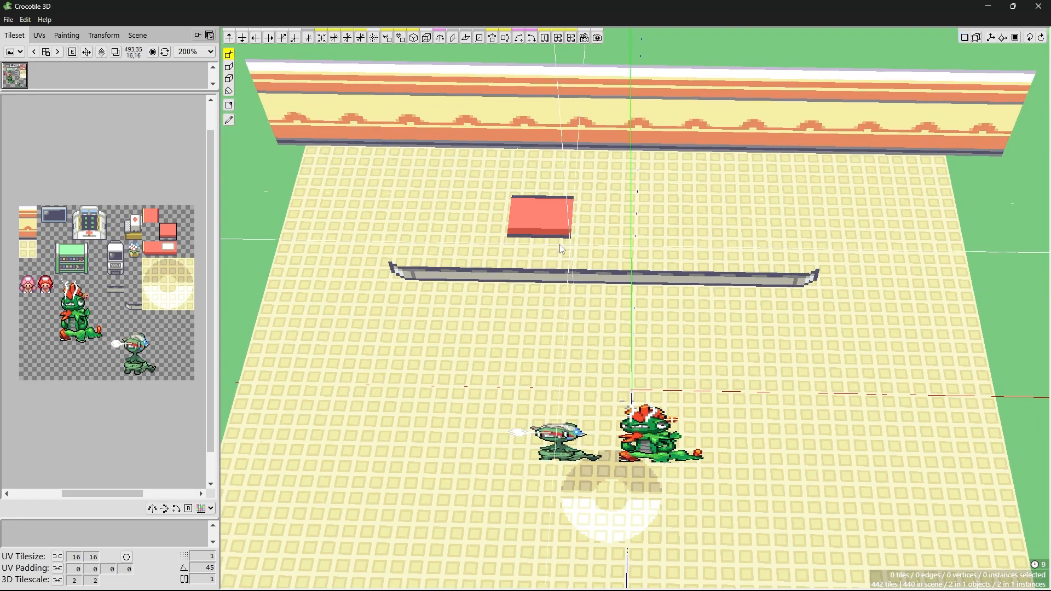
{"action": "left_click", "coordinate": [547, 256]}
{"action": "key", "text": "space"}
{"action": "mouse_move", "coordinate": [702, 241]}
{"action": "left_mouse_down"}
{"action": "mouse_move", "coordinate": [711, 159]}
{"action": "mouse_move", "coordinate": [691, 227]}
{"action": "left_mouse_up"}
{"action": "key", "text": "space"}
{"action": "right_click", "coordinate": [548, 262]}
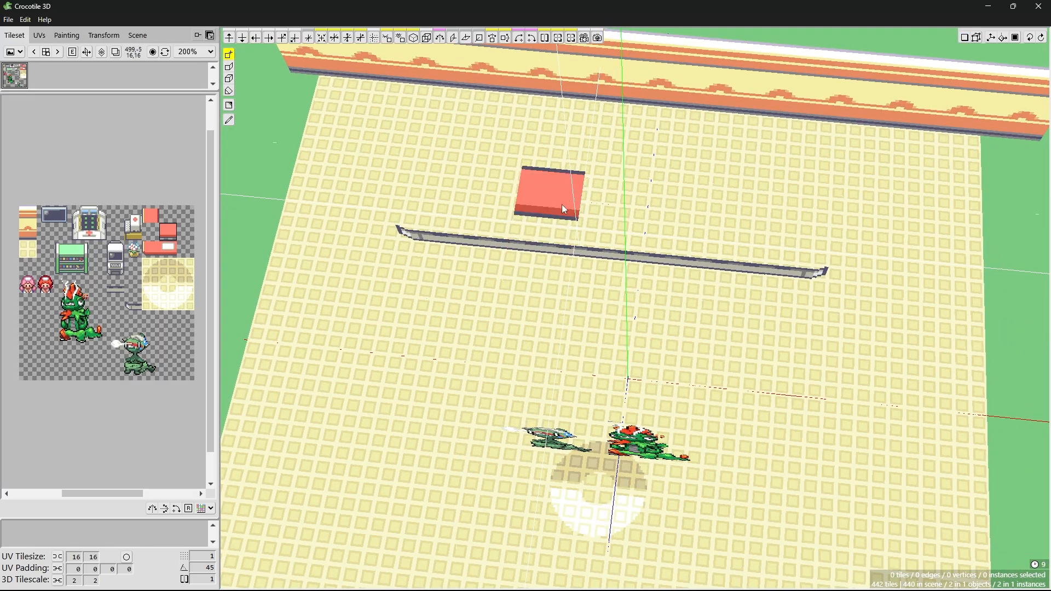
- Delete the stray grey base strip tile beneath the floor in edit mode, and return to tile drawing
{"action": "key", "text": "space"}
{"action": "mouse_move", "coordinate": [765, 228]}
{"action": "left_mouse_down"}
{"action": "mouse_move", "coordinate": [771, 178]}
{"action": "mouse_move", "coordinate": [755, 224]}
{"action": "left_mouse_up"}
{"action": "left_click_drag", "start_coordinate": [659, 208], "coordinate": [662, 227]}
{"action": "right_click_drag", "start_coordinate": [703, 192], "coordinate": [708, 322]}
{"action": "mouse_move", "coordinate": [708, 322]}
{"action": "left_mouse_down"}
{"action": "mouse_move", "coordinate": [727, 304]}
{"action": "mouse_move", "coordinate": [708, 262]}
{"action": "mouse_move", "coordinate": [703, 215]}
{"action": "mouse_move", "coordinate": [725, 219]}
{"action": "mouse_move", "coordinate": [728, 253]}
{"action": "mouse_move", "coordinate": [703, 186]}
{"action": "mouse_move", "coordinate": [699, 216]}
{"action": "left_mouse_up"}
{"action": "key", "text": "Tab"}
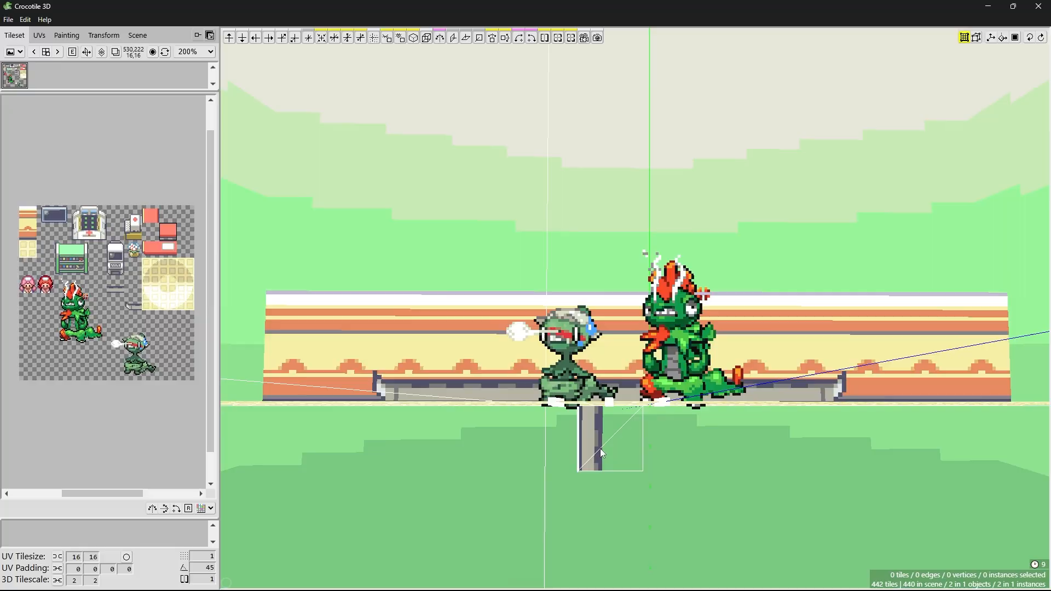
{"action": "left_click", "coordinate": [602, 451]}
{"action": "key", "text": "Delete"}
{"action": "key", "text": "Tab"}
- Place the red counter corner tile flat at the left end of the grey counter base row
{"action": "mouse_move", "coordinate": [613, 281]}
{"action": "left_mouse_down"}
{"action": "mouse_move", "coordinate": [612, 295]}
{"action": "mouse_move", "coordinate": [657, 306]}
{"action": "mouse_move", "coordinate": [646, 310]}
{"action": "left_mouse_up"}
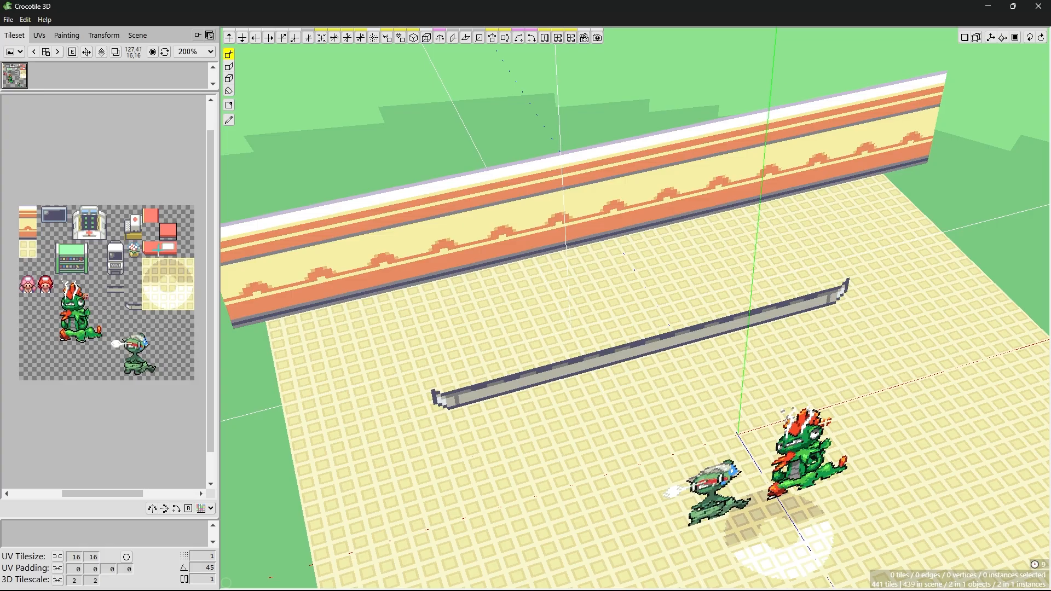
{"action": "left_click_drag", "start_coordinate": [468, 318], "coordinate": [442, 340]}
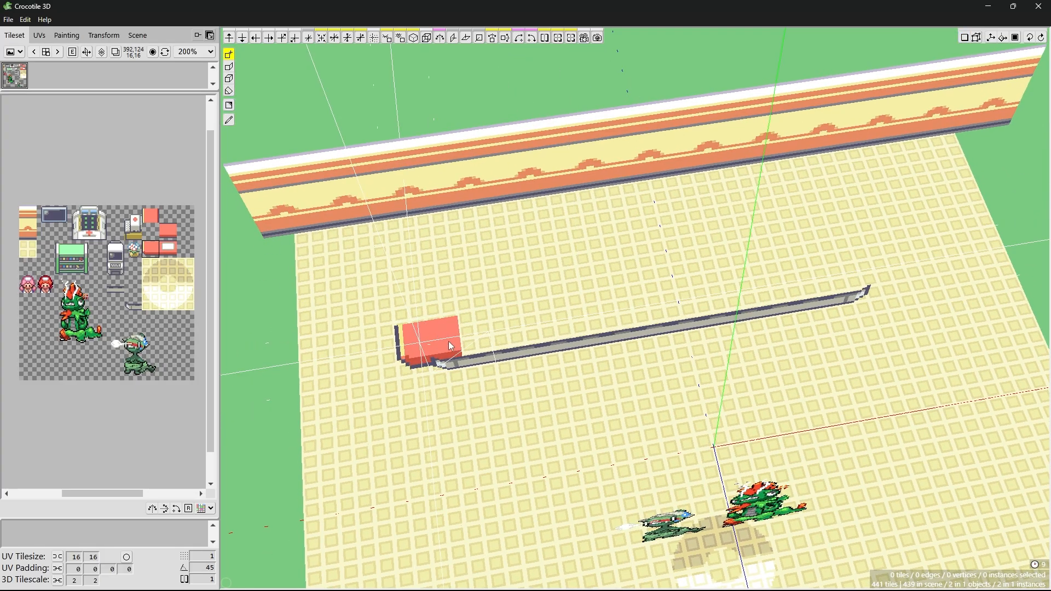
{"action": "left_click", "coordinate": [451, 350]}
{"action": "key", "text": "space"}
{"action": "left_click_drag", "start_coordinate": [619, 320], "coordinate": [555, 266]}
{"action": "right_click_drag", "start_coordinate": [556, 266], "coordinate": [559, 312]}
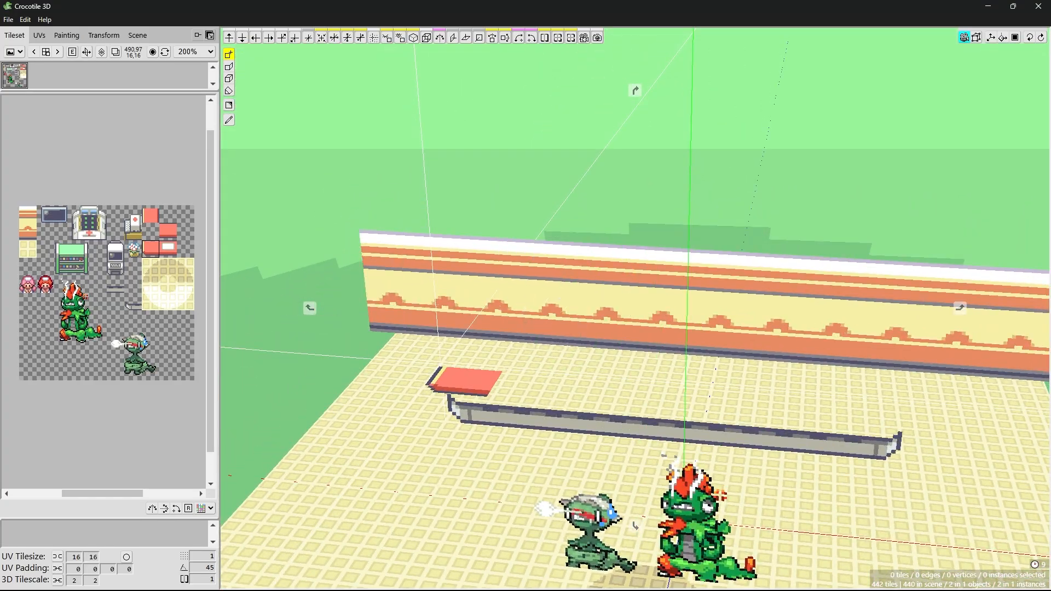
- Select the placed red counter corner tile in edit mode for repositioning at the left end of the base
{"action": "left_click_drag", "start_coordinate": [501, 274], "coordinate": [537, 290]}
{"action": "right_click_drag", "start_coordinate": [536, 290], "coordinate": [545, 302]}
{"action": "right_click_drag", "start_coordinate": [545, 383], "coordinate": [547, 307]}
{"action": "left_click_drag", "start_coordinate": [548, 307], "coordinate": [586, 304]}
{"action": "key", "text": "Return"}
{"action": "left_click", "coordinate": [485, 342]}
{"action": "key", "text": "space"}
{"action": "key", "text": "space"}
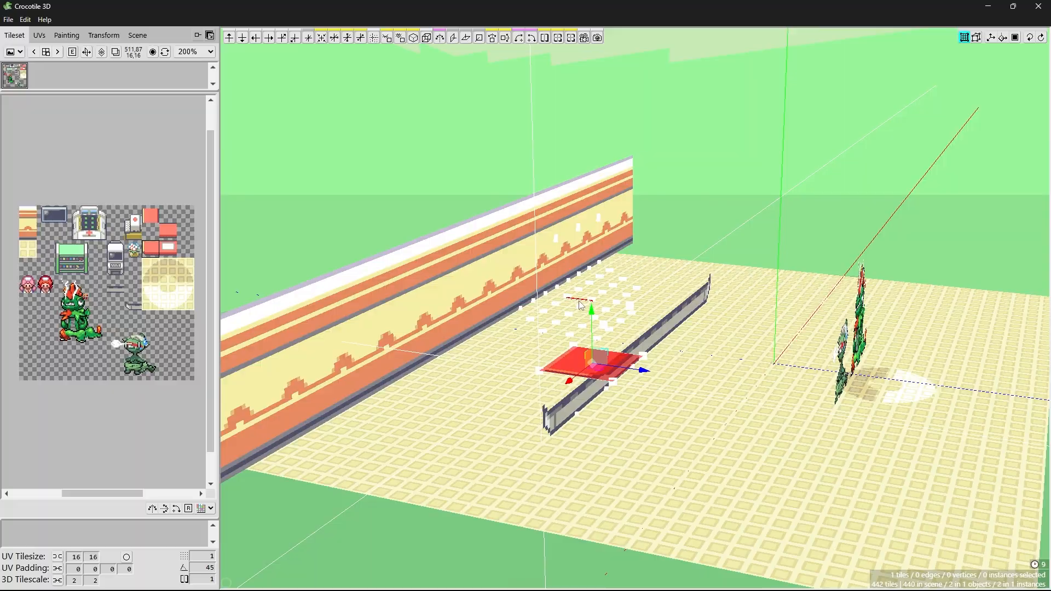
- Move the red counter-top tile onto the left end of the counter front
{"action": "key", "text": "a"}
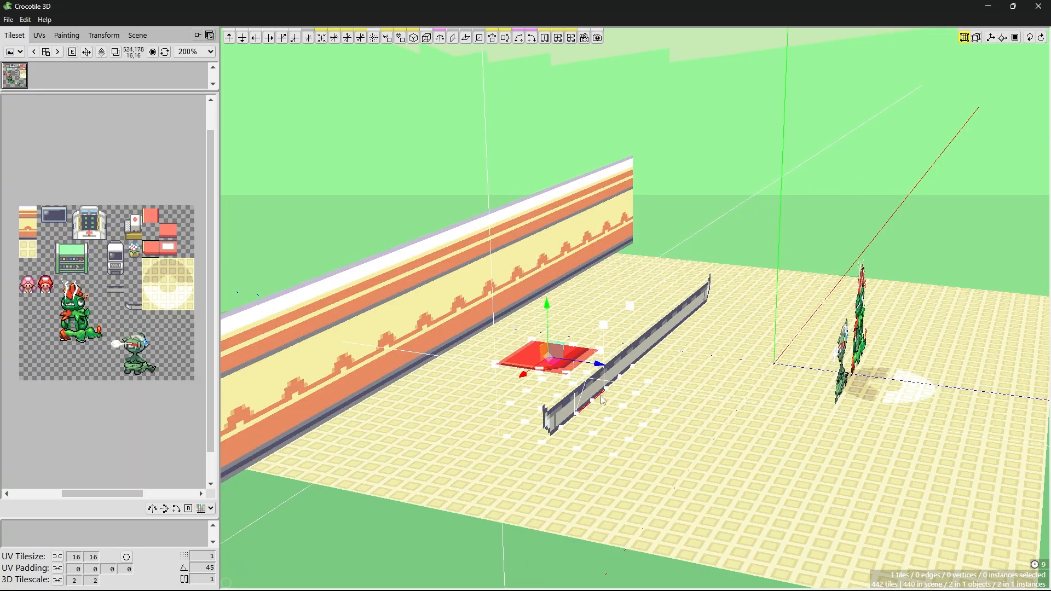
{"action": "key", "text": "space"}
{"action": "left_click_drag", "start_coordinate": [657, 339], "coordinate": [512, 328]}
{"action": "key", "text": "space"}
{"action": "key", "text": "s"}
{"action": "key", "text": "s"}
{"action": "key", "text": "s"}
{"action": "key", "text": "s"}
{"action": "key", "text": "s"}
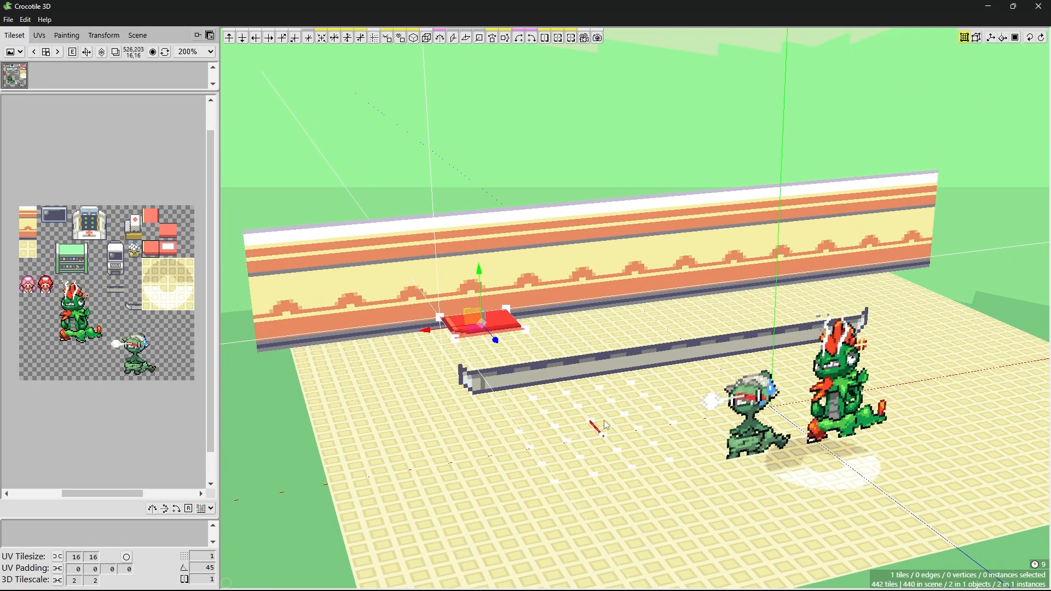
{"action": "key", "text": "space"}
{"action": "left_click_drag", "start_coordinate": [564, 438], "coordinate": [556, 414]}
{"action": "mouse_move", "coordinate": [490, 427]}
{"action": "left_mouse_down"}
{"action": "mouse_move", "coordinate": [484, 482]}
{"action": "mouse_move", "coordinate": [471, 421]}
{"action": "left_mouse_up"}
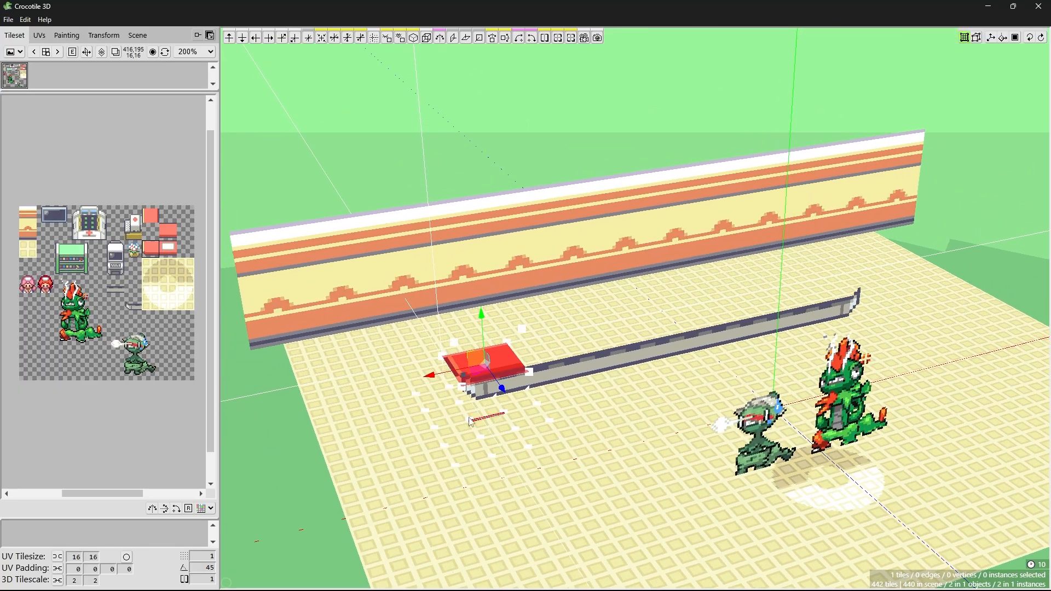
- Fine-tune the red top tile's position so it lines up with the counter front's left corner
{"action": "middle_click_drag", "start_coordinate": [511, 407], "coordinate": [454, 402]}
{"action": "key", "text": "d"}
{"action": "key", "text": "d"}
{"action": "key", "text": "d"}
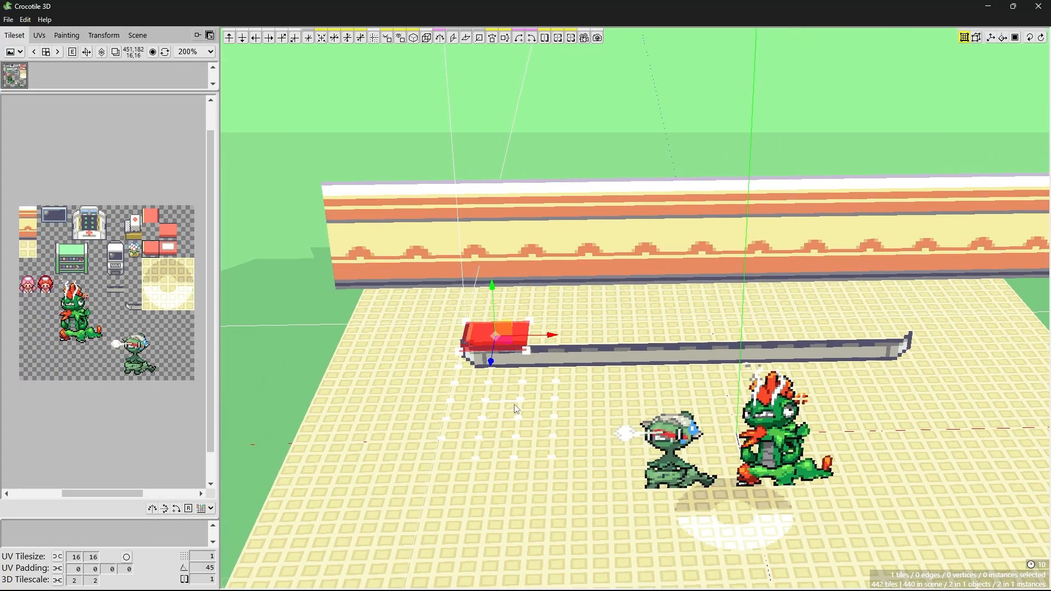
{"action": "key", "text": "a"}
{"action": "key", "text": "s"}
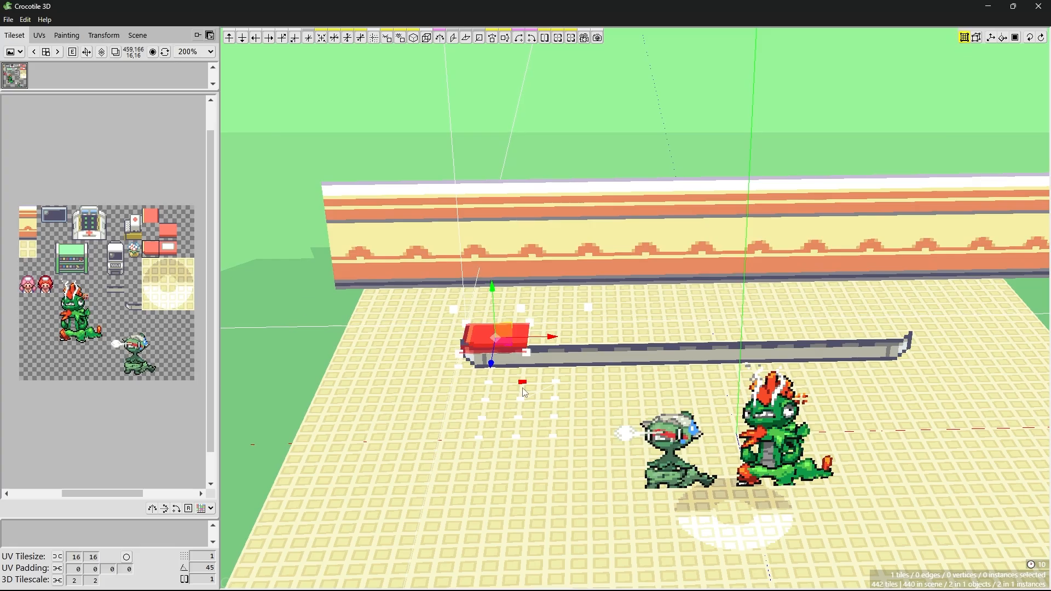
{"action": "middle_click_drag", "start_coordinate": [522, 371], "coordinate": [512, 430]}
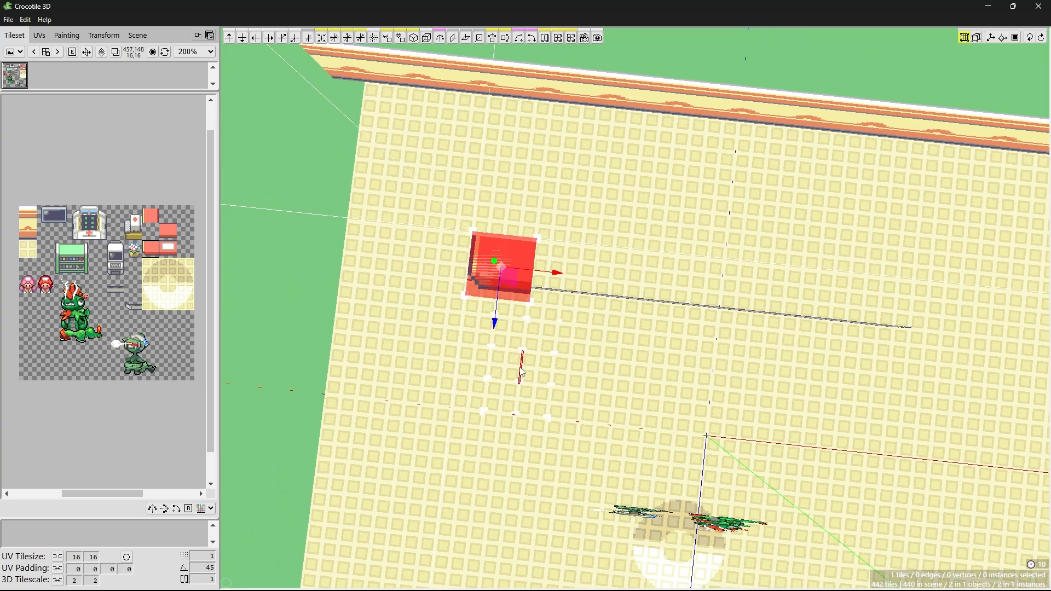
{"action": "key", "text": "w"}
{"action": "mouse_move", "coordinate": [528, 344]}
{"action": "middle_mouse_down"}
{"action": "mouse_move", "coordinate": [553, 335]}
{"action": "mouse_move", "coordinate": [537, 268]}
{"action": "mouse_move", "coordinate": [520, 326]}
{"action": "mouse_move", "coordinate": [569, 287]}
{"action": "mouse_move", "coordinate": [568, 257]}
{"action": "mouse_move", "coordinate": [609, 297]}
{"action": "middle_mouse_up"}
{"action": "key", "text": "Return"}
- Examine from several angles how the red top tile meets the counter front at the corner
{"action": "middle_click_drag", "start_coordinate": [570, 342], "coordinate": [528, 365]}
{"action": "scroll", "coordinate": [566, 353], "scroll_direction": "up", "scroll_amount": 5}
{"action": "scroll", "coordinate": [567, 353], "scroll_direction": "down", "scroll_amount": 2}
{"action": "scroll", "coordinate": [548, 356], "scroll_direction": "up", "scroll_amount": 4}
{"action": "left_click", "coordinate": [528, 365]}
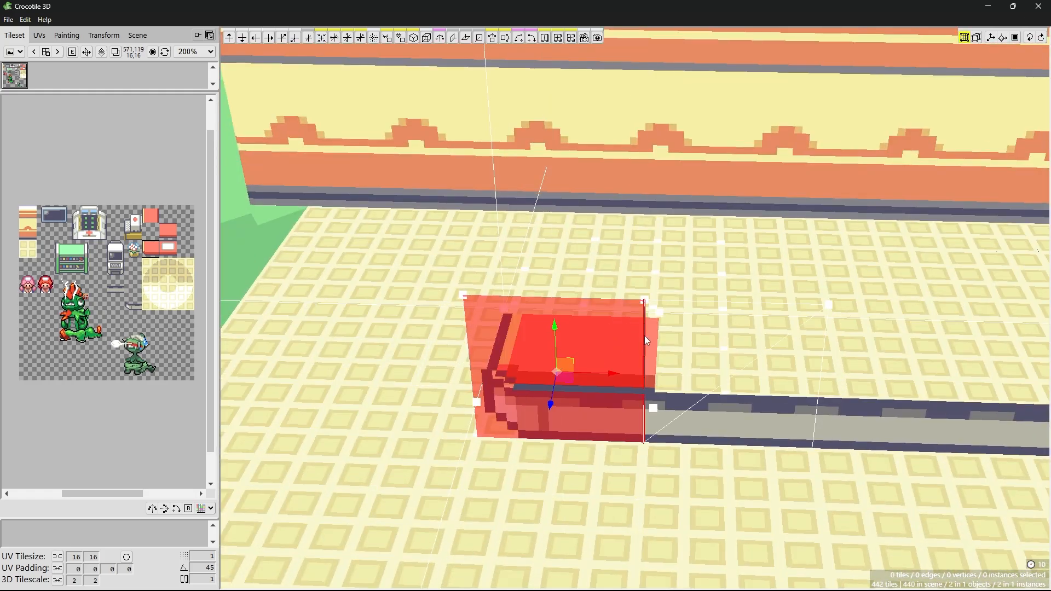
{"action": "key", "text": "Tab"}
{"action": "middle_click_drag", "start_coordinate": [601, 338], "coordinate": [600, 332]}
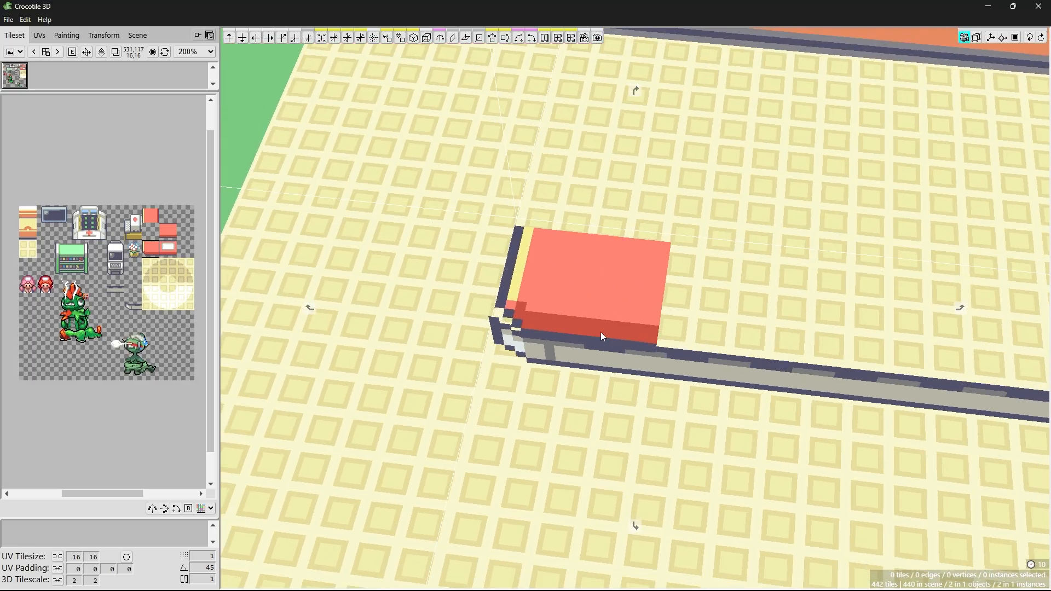
{"action": "key", "text": "Tab"}
{"action": "left_click", "coordinate": [603, 260]}
{"action": "mouse_move", "coordinate": [603, 261]}
{"action": "middle_mouse_down"}
{"action": "mouse_move", "coordinate": [717, 242]}
{"action": "mouse_move", "coordinate": [692, 320]}
{"action": "middle_mouse_up"}
{"action": "key", "text": "Tab"}
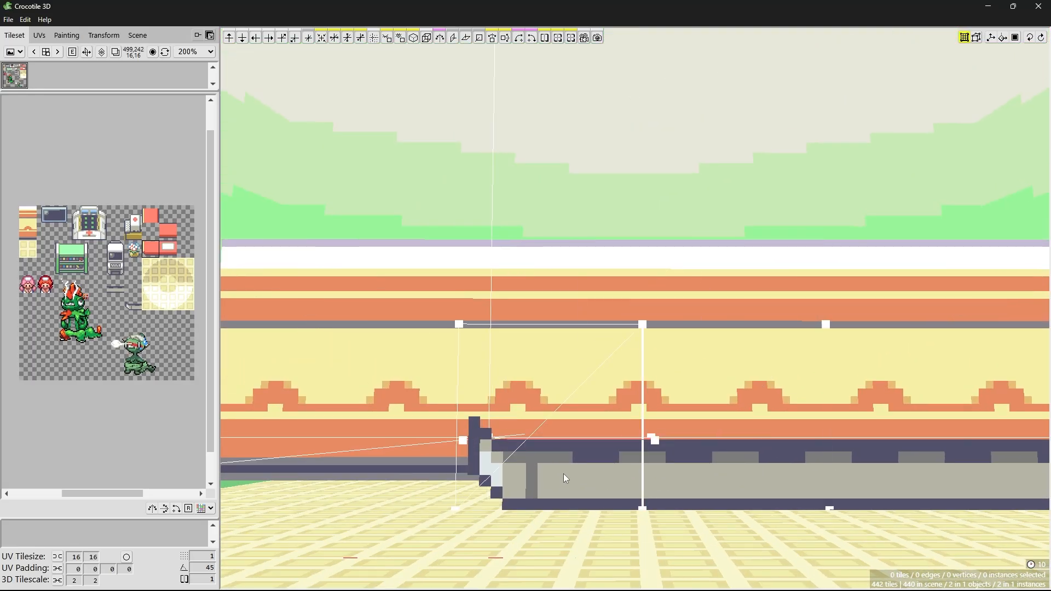
{"action": "mouse_move", "coordinate": [563, 474]}
{"action": "middle_mouse_down"}
{"action": "mouse_move", "coordinate": [567, 496]}
{"action": "mouse_move", "coordinate": [608, 512]}
{"action": "mouse_move", "coordinate": [777, 460]}
{"action": "mouse_move", "coordinate": [652, 465]}
{"action": "mouse_move", "coordinate": [558, 510]}
{"action": "mouse_move", "coordinate": [509, 499]}
{"action": "middle_mouse_up"}
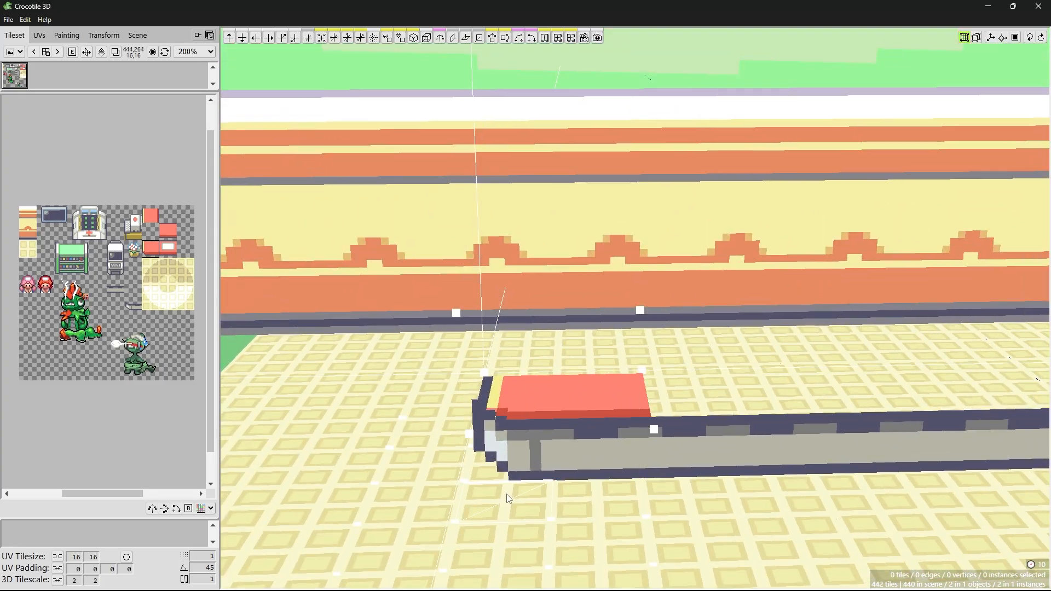
- Slice the front tile at the counter's left end horizontally, level with the counter top
{"action": "left_click", "coordinate": [551, 449]}
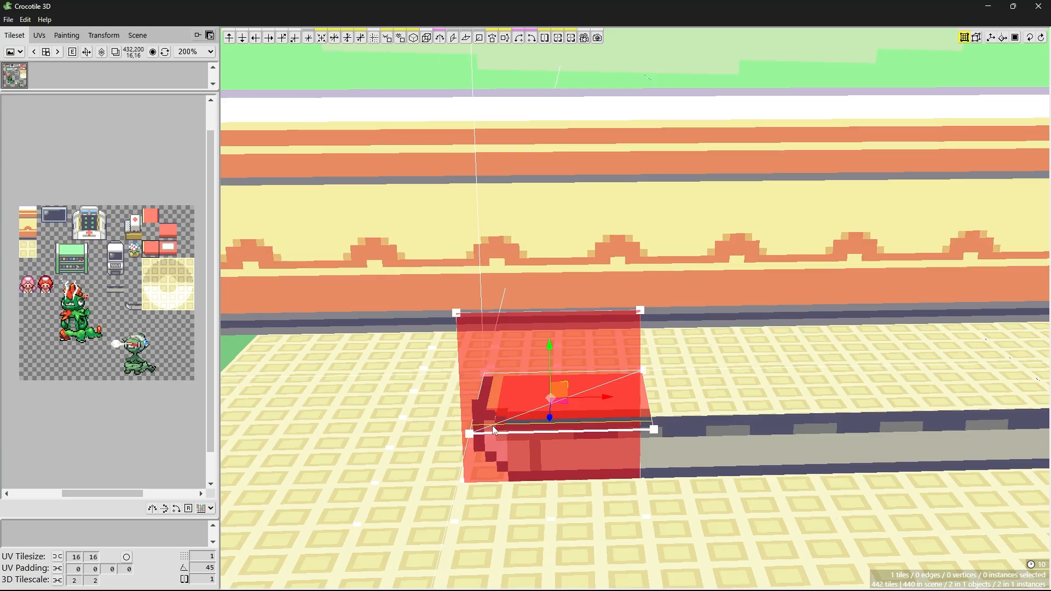
{"action": "left_click", "coordinate": [495, 429]}
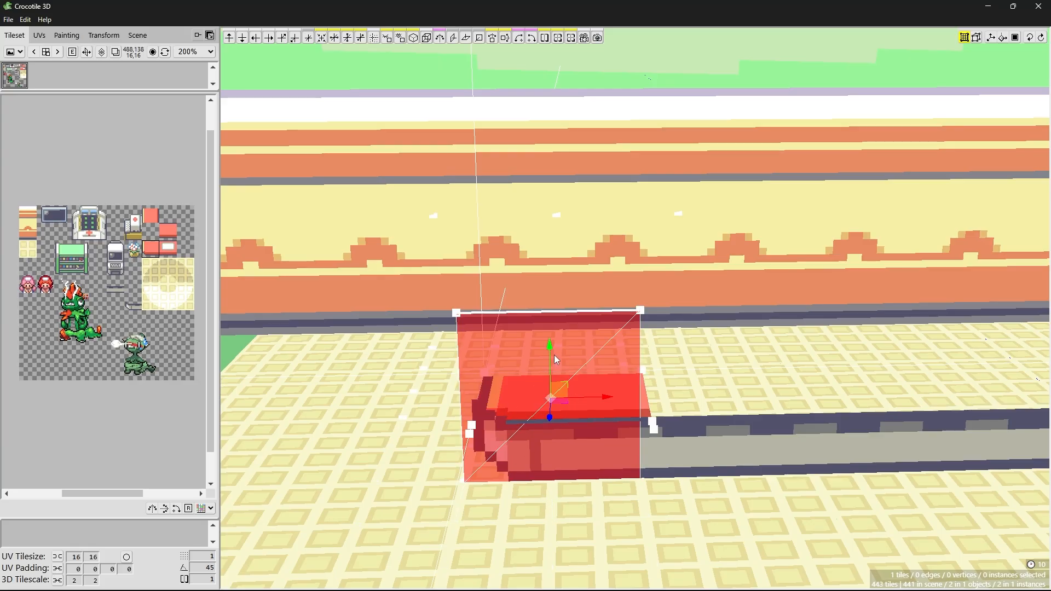
{"action": "left_click_drag", "start_coordinate": [551, 346], "coordinate": [554, 221]}
{"action": "key", "text": "ctrl+z"}
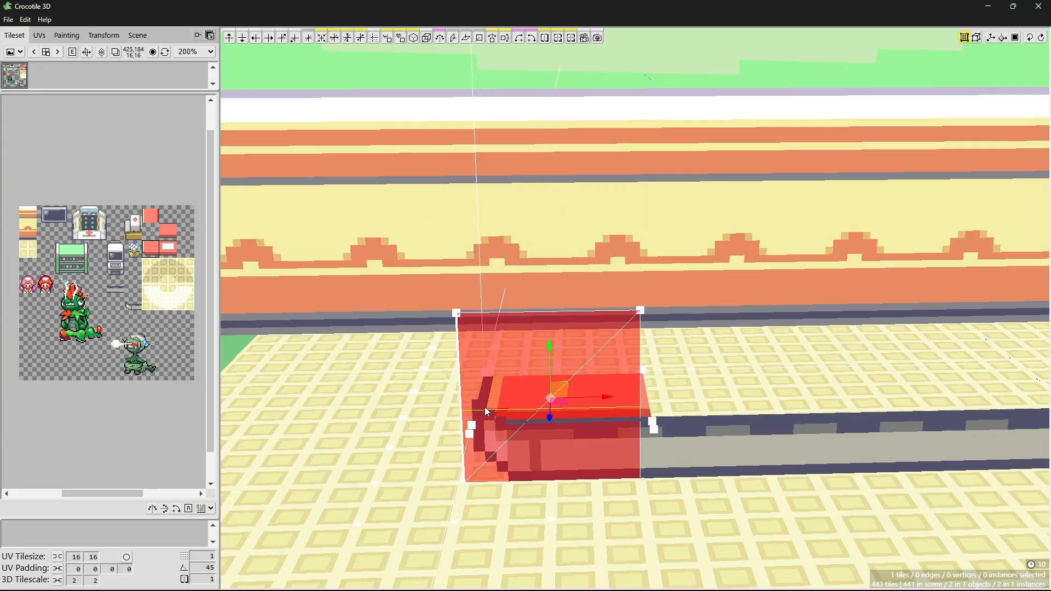
{"action": "left_click", "coordinate": [470, 431]}
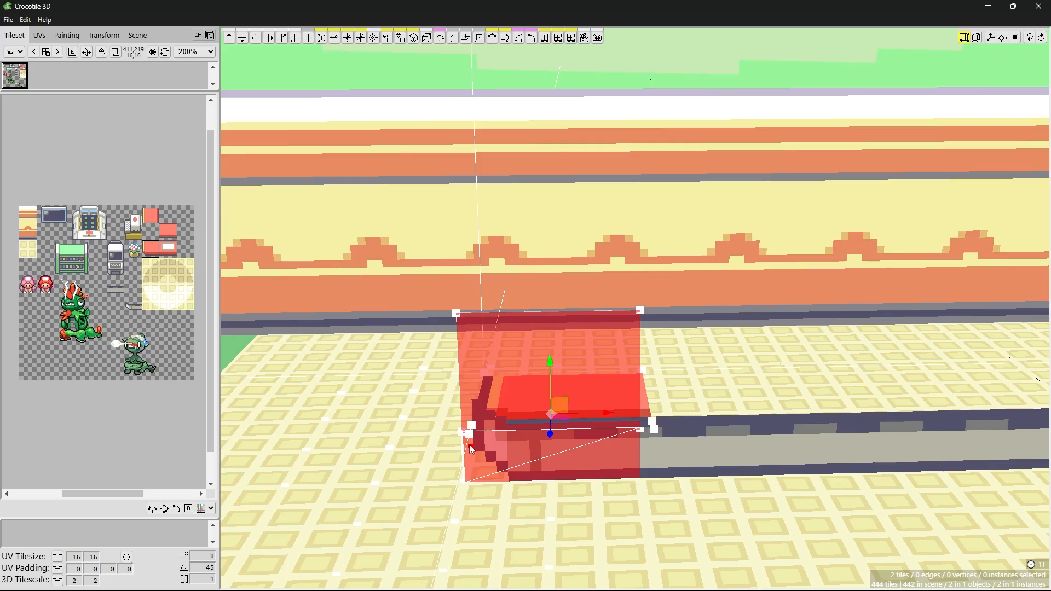
{"action": "key", "text": "ctrl+z"}
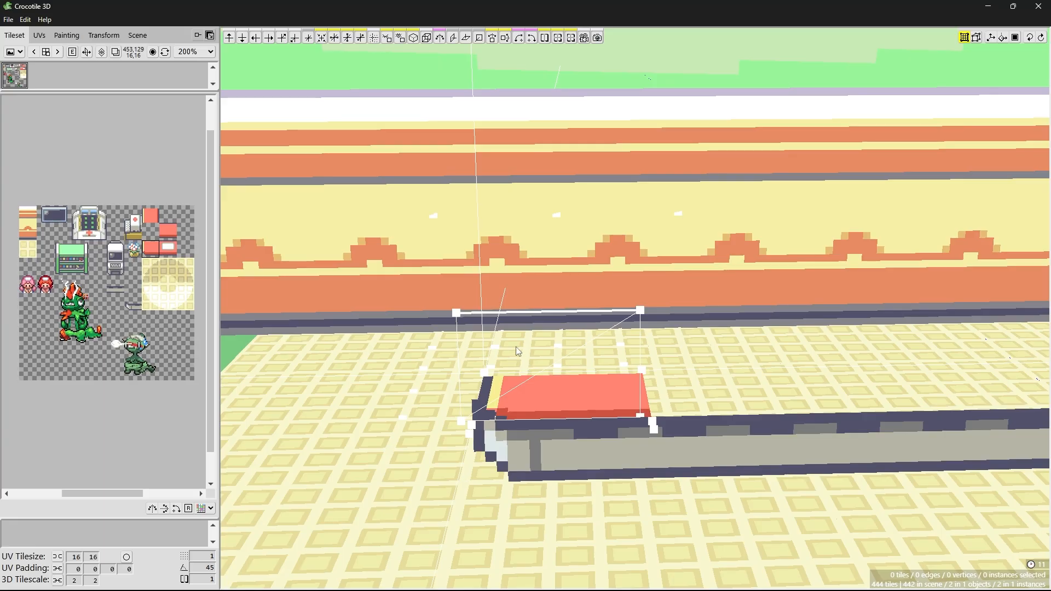
- Rotate the upper piece of the sliced front tile so it lies flat like the counter top
{"action": "left_click", "coordinate": [539, 331]}
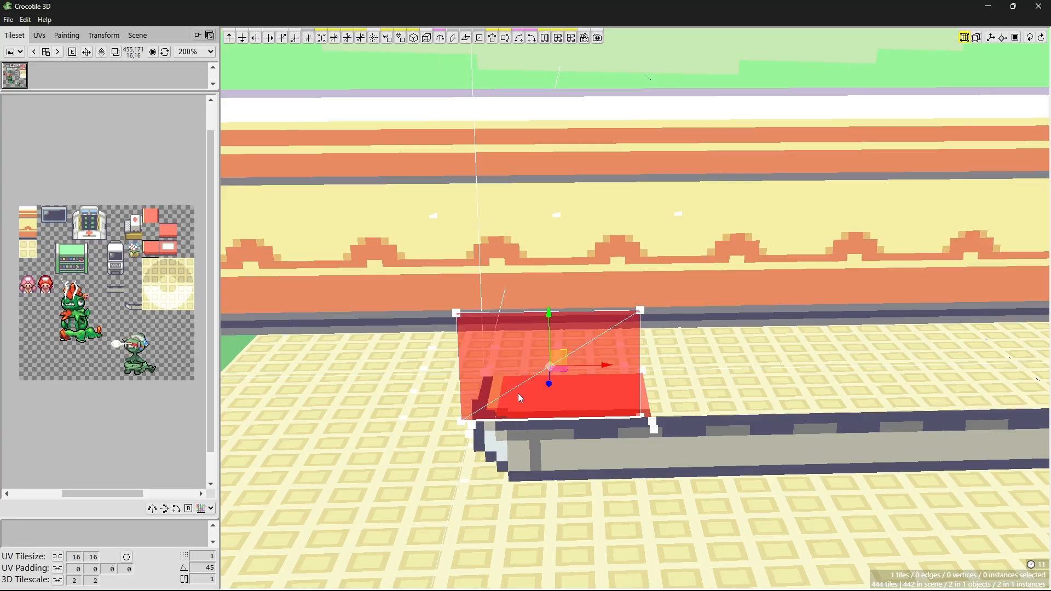
{"action": "right_click_drag", "start_coordinate": [567, 368], "coordinate": [584, 342]}
{"action": "key", "text": "e"}
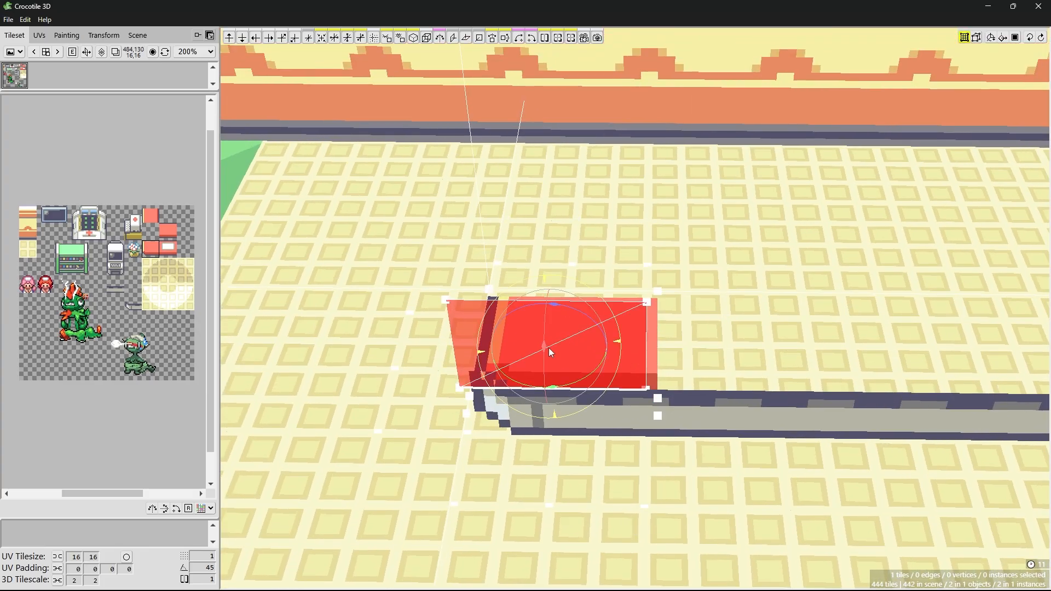
{"action": "left_click_drag", "start_coordinate": [546, 347], "coordinate": [569, 275]}
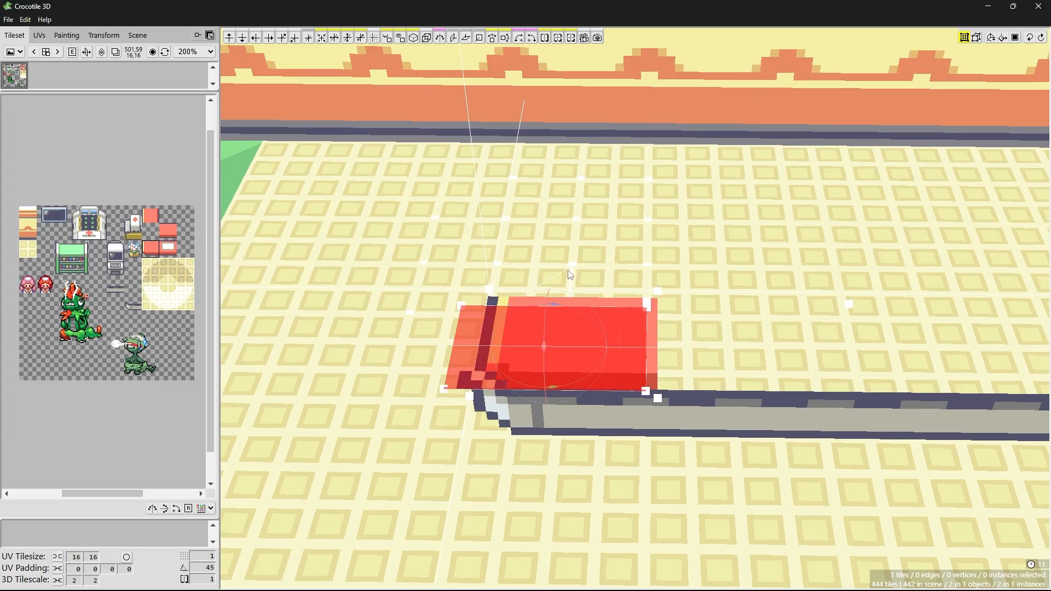
{"action": "key", "text": "space"}
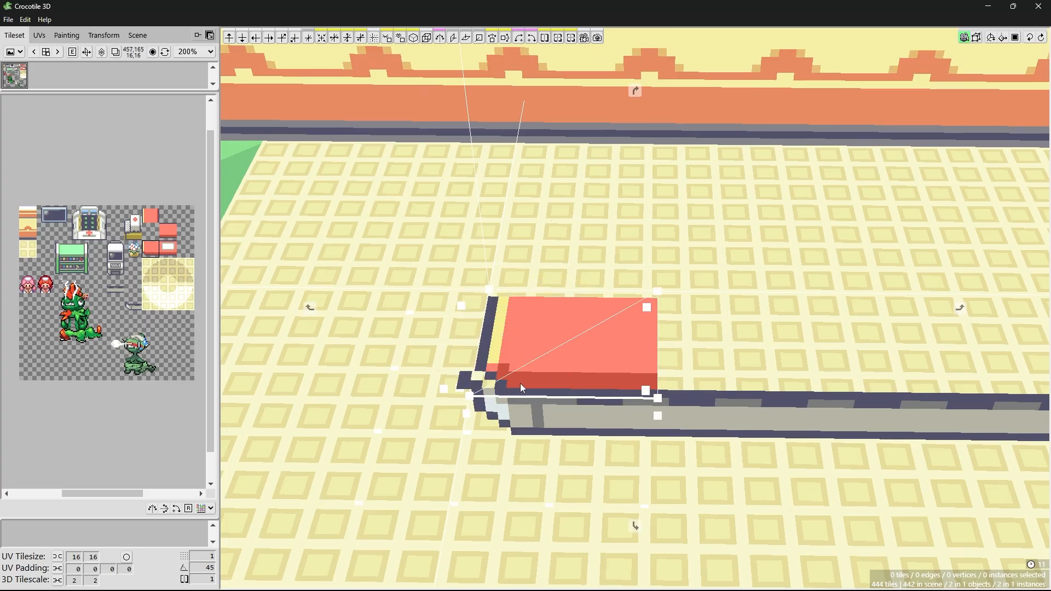
- Move the flattened corner piece along its depth axis over the red top tile, in line with the counter front
{"action": "right_click_drag", "start_coordinate": [522, 388], "coordinate": [564, 343]}
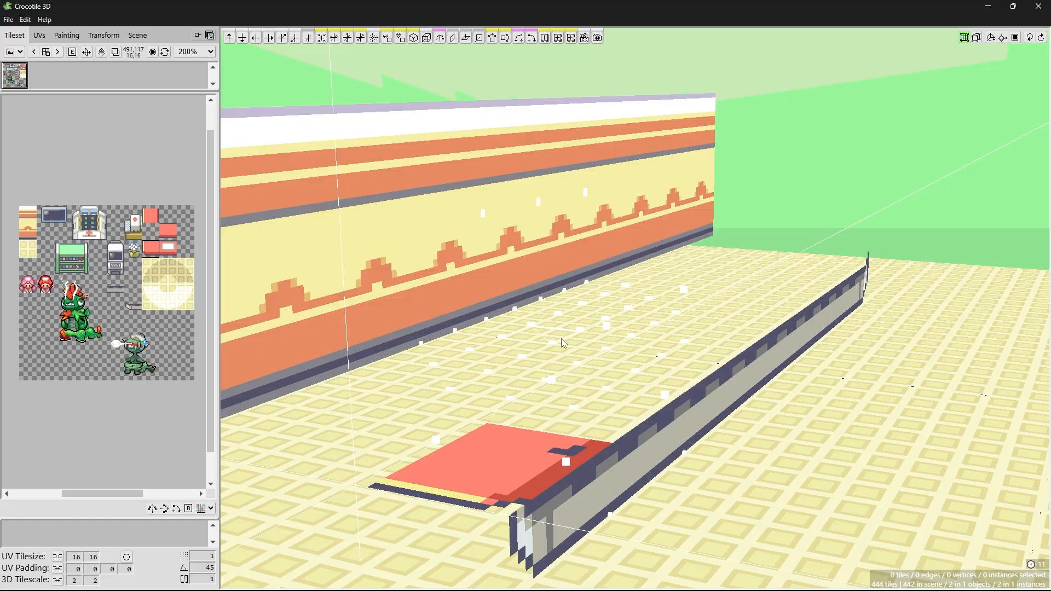
{"action": "key", "text": "space"}
{"action": "left_click", "coordinate": [544, 452]}
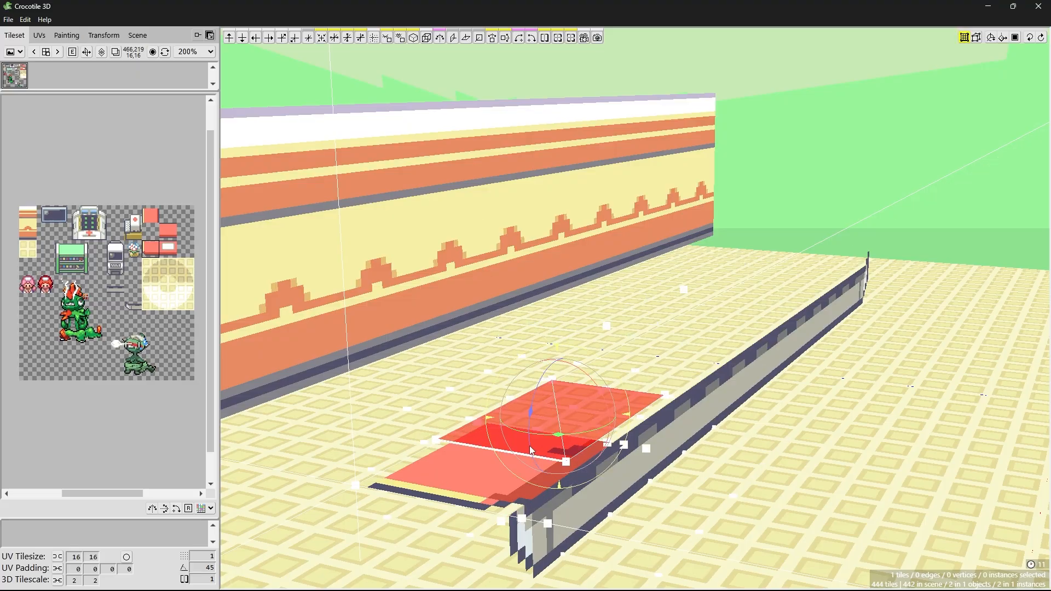
{"action": "key", "text": "g"}
{"action": "key", "text": "g"}
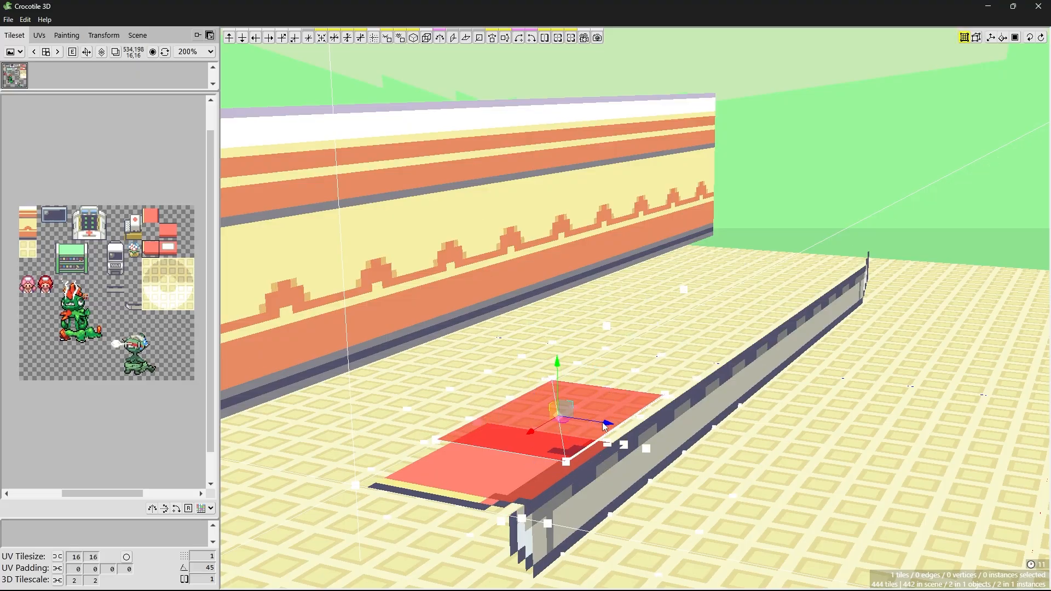
{"action": "left_click_drag", "start_coordinate": [604, 426], "coordinate": [536, 419]}
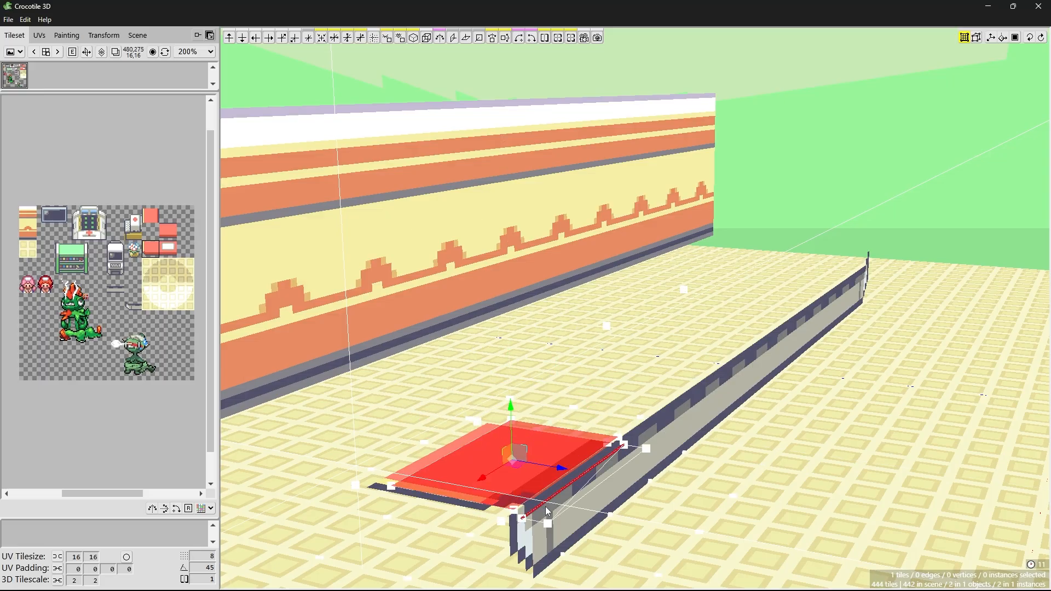
{"action": "key", "text": "Escape"}
- Adjust the flattened piece's height so its dark corner outline sits on the red top tile
{"action": "left_click_drag", "start_coordinate": [548, 493], "coordinate": [463, 328]}
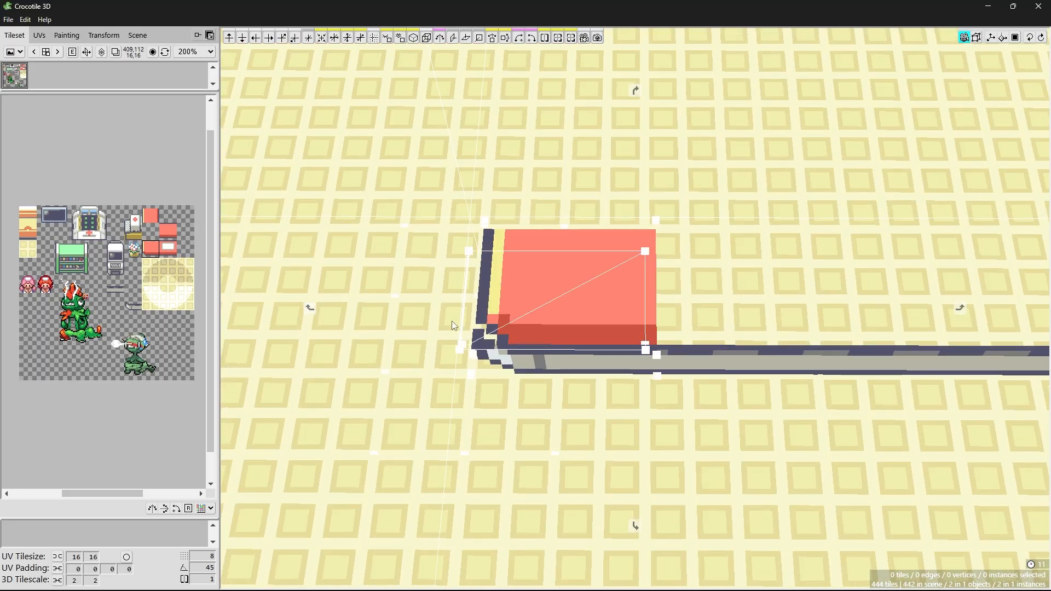
{"action": "left_click", "coordinate": [504, 320]}
{"action": "left_click_drag", "start_coordinate": [504, 320], "coordinate": [602, 346]}
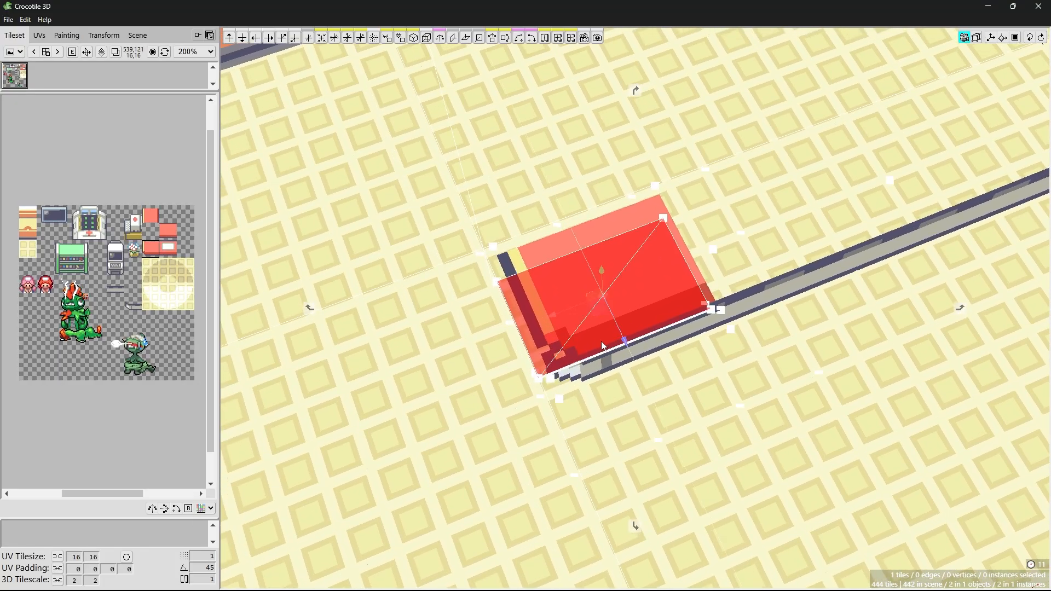
{"action": "scroll", "coordinate": [603, 347], "scroll_direction": "up", "scroll_amount": 6}
{"action": "right_click_drag", "start_coordinate": [602, 346], "coordinate": [618, 356]}
{"action": "left_click_drag", "start_coordinate": [619, 356], "coordinate": [667, 399]}
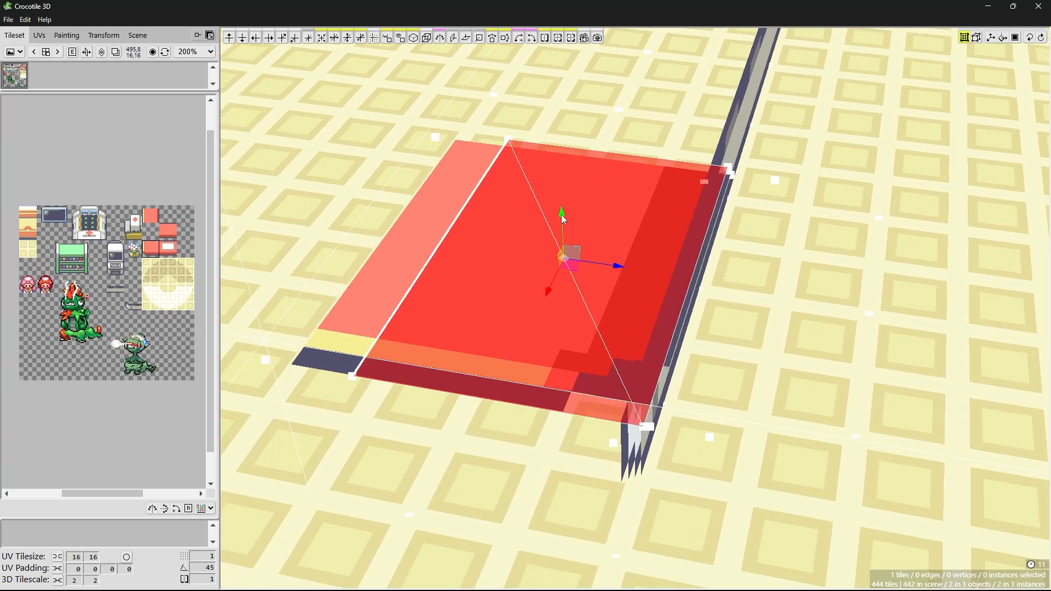
{"action": "left_click_drag", "start_coordinate": [559, 247], "coordinate": [610, 330]}
{"action": "left_click", "coordinate": [610, 330]}
- Inspect the counter's assembled left corner from several angles and distances
{"action": "right_click_drag", "start_coordinate": [714, 383], "coordinate": [794, 416]}
{"action": "middle_click_drag", "start_coordinate": [700, 429], "coordinate": [536, 377]}
{"action": "scroll", "coordinate": [635, 378], "scroll_direction": "down", "scroll_amount": 4}
{"action": "right_click_drag", "start_coordinate": [844, 383], "coordinate": [770, 388]}
{"action": "scroll", "coordinate": [770, 387], "scroll_direction": "down", "scroll_amount": 3}
{"action": "middle_click_drag", "start_coordinate": [771, 388], "coordinate": [624, 444]}
{"action": "right_click_drag", "start_coordinate": [706, 372], "coordinate": [770, 347]}
{"action": "scroll", "coordinate": [771, 347], "scroll_direction": "up", "scroll_amount": 6}
{"action": "scroll", "coordinate": [771, 347], "scroll_direction": "down", "scroll_amount": 8}
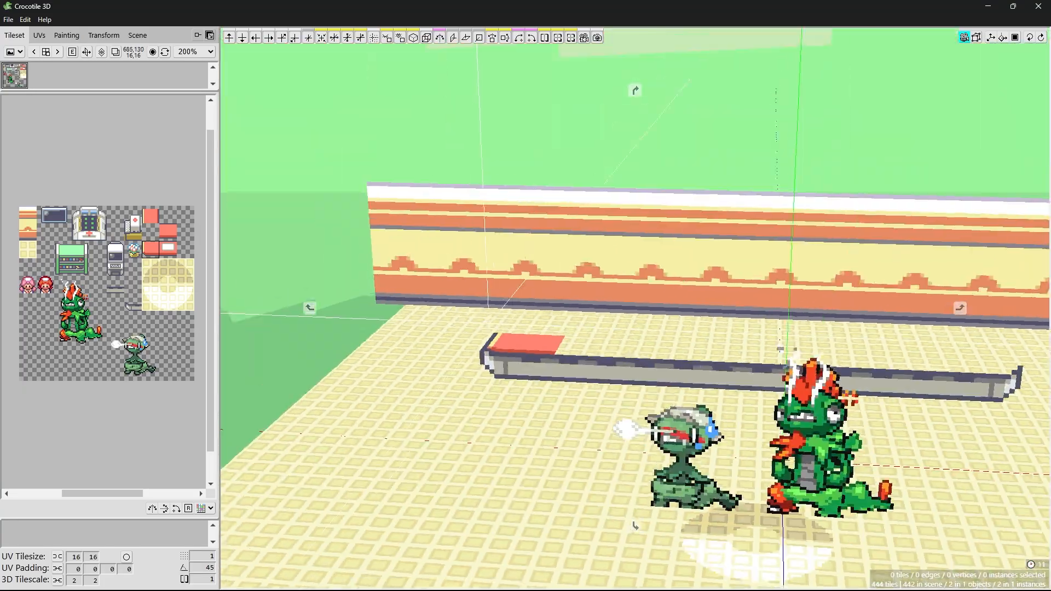
{"action": "right_click_drag", "start_coordinate": [711, 372], "coordinate": [684, 438]}
{"action": "right_click_drag", "start_coordinate": [519, 396], "coordinate": [536, 410]}
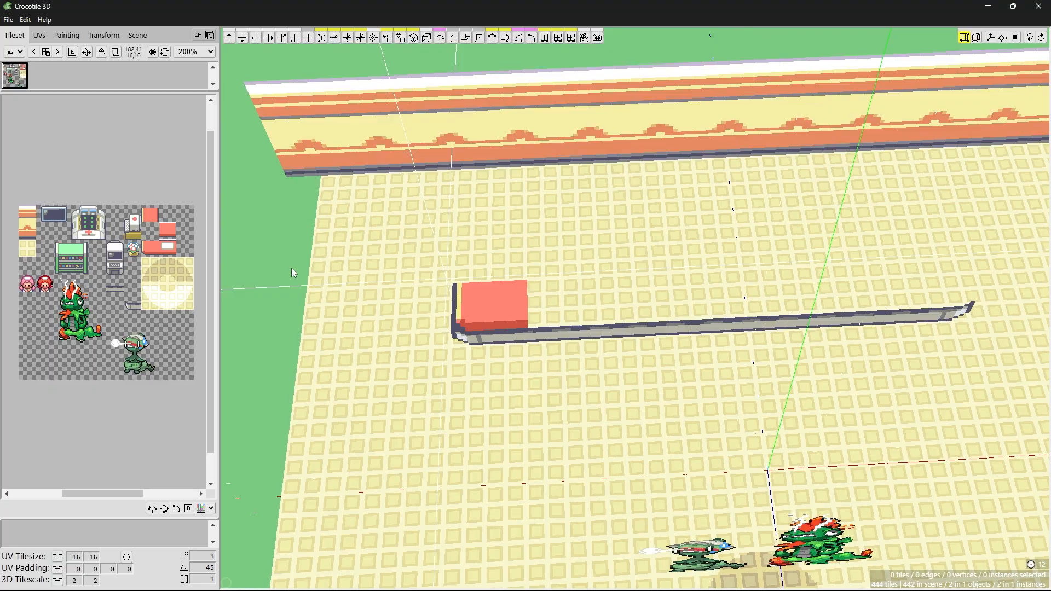
{"action": "scroll", "coordinate": [549, 339], "scroll_direction": "up", "scroll_amount": 5}
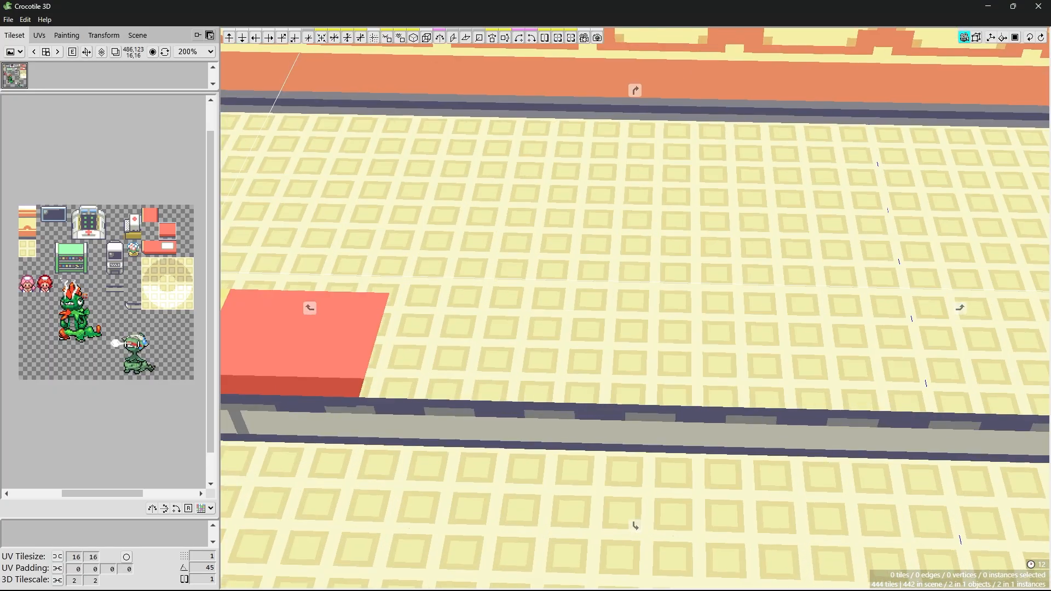
{"action": "scroll", "coordinate": [563, 368], "scroll_direction": "down", "scroll_amount": 4}
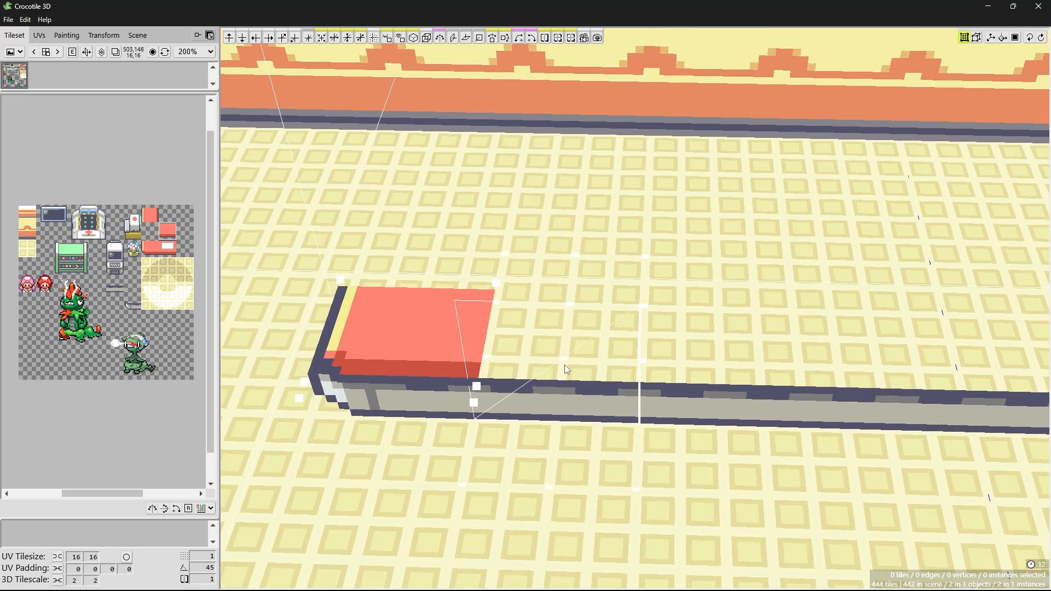
- Switch from tile editing to the draw mode that attaches new tiles to existing edges
{"action": "left_click_drag", "start_coordinate": [537, 301], "coordinate": [550, 337]}
{"action": "middle_click_drag", "start_coordinate": [535, 338], "coordinate": [554, 266]}
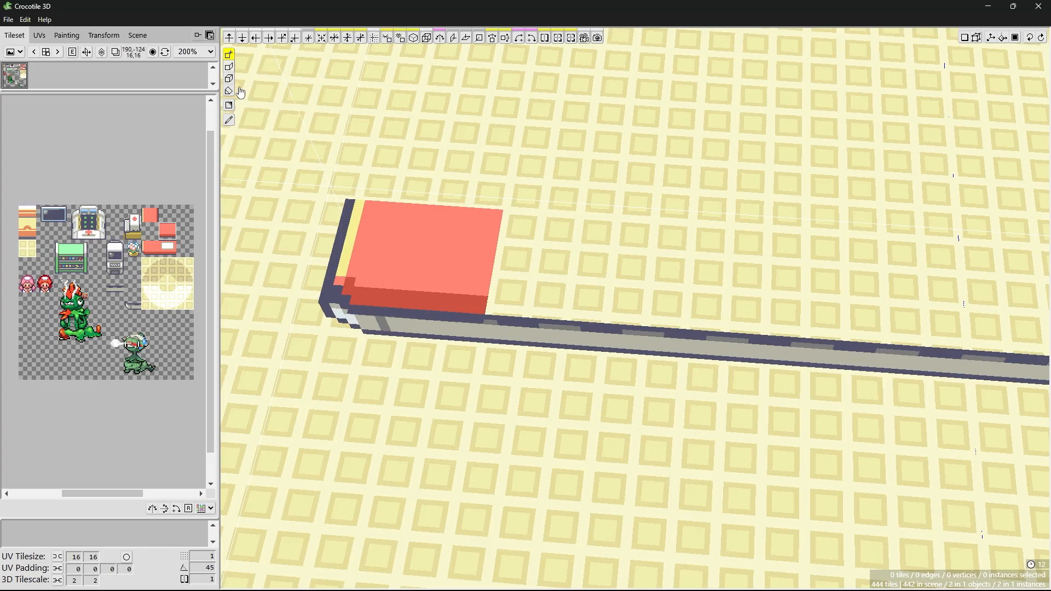
{"action": "left_click", "coordinate": [230, 67]}
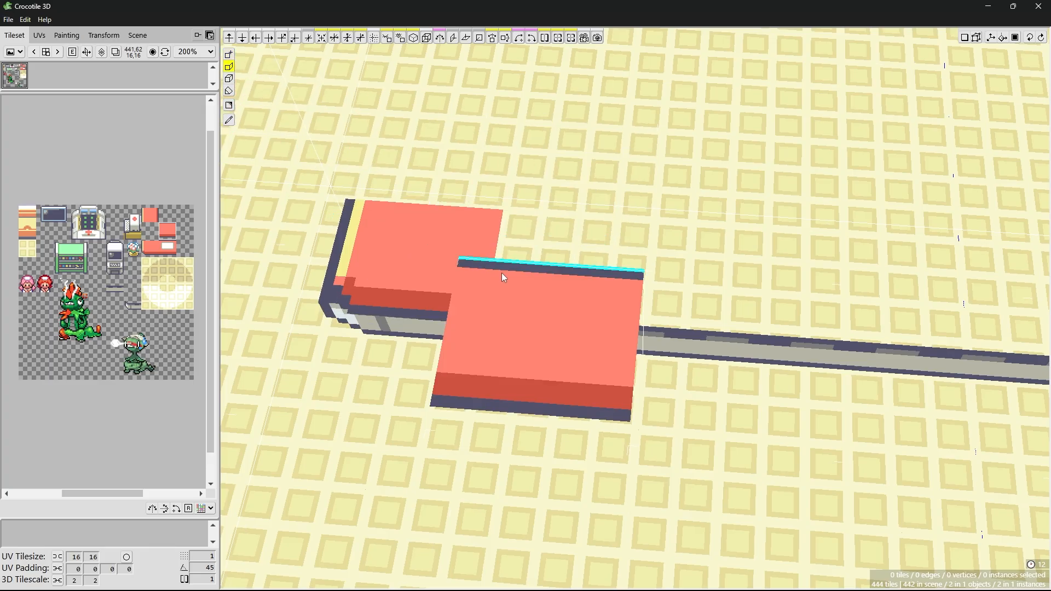
- Examine how the red tile preview snaps to the edges around the counter's corner from several angles and distances
{"action": "right_click_drag", "start_coordinate": [481, 288], "coordinate": [751, 334]}
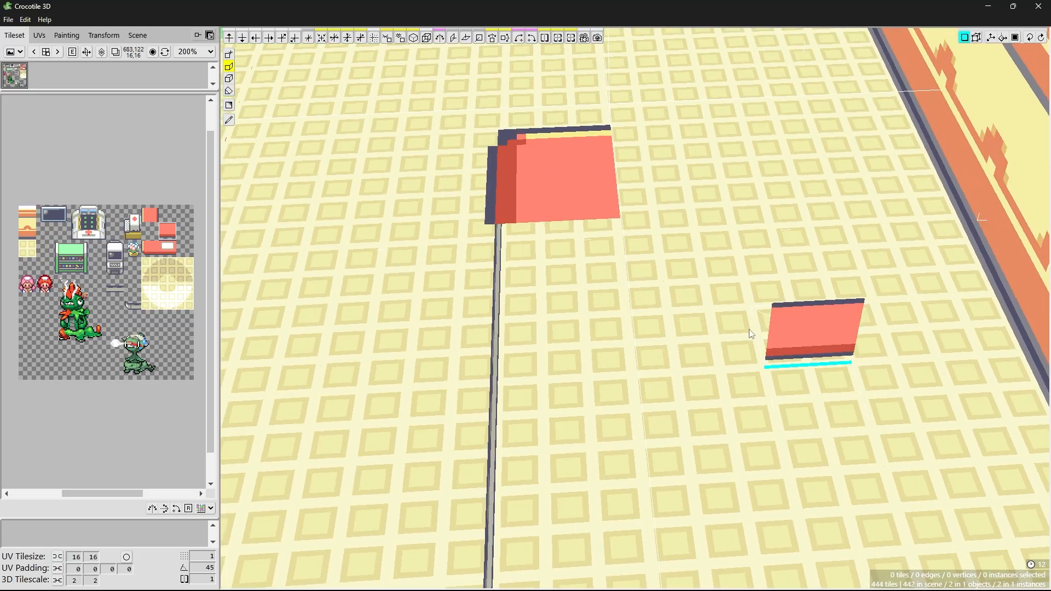
{"action": "mouse_move", "coordinate": [560, 225]}
{"action": "right_mouse_down"}
{"action": "mouse_move", "coordinate": [571, 242]}
{"action": "mouse_move", "coordinate": [564, 219]}
{"action": "right_mouse_up"}
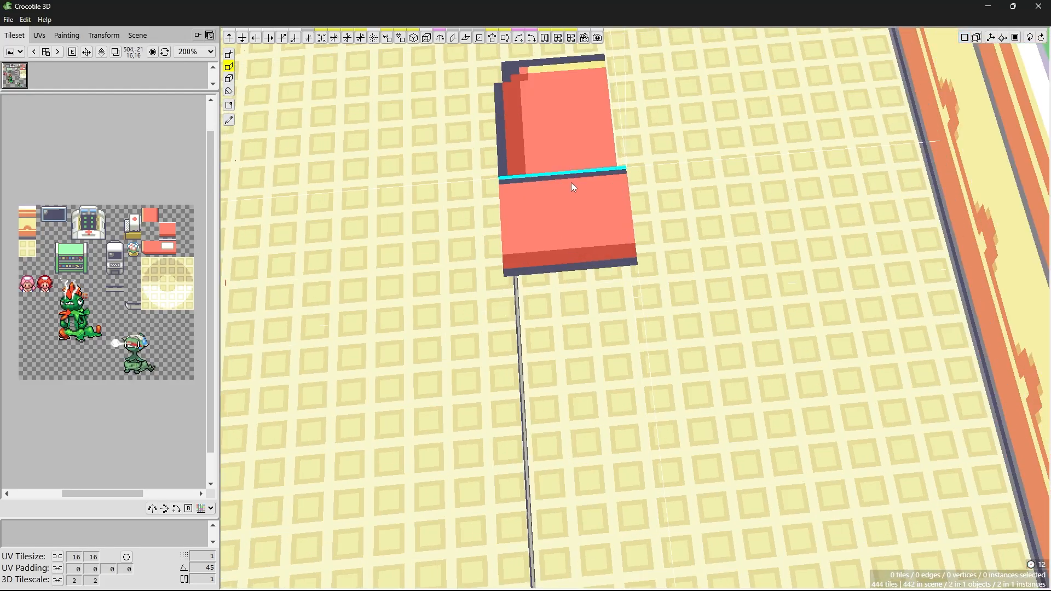
{"action": "right_click_drag", "start_coordinate": [563, 179], "coordinate": [529, 356]}
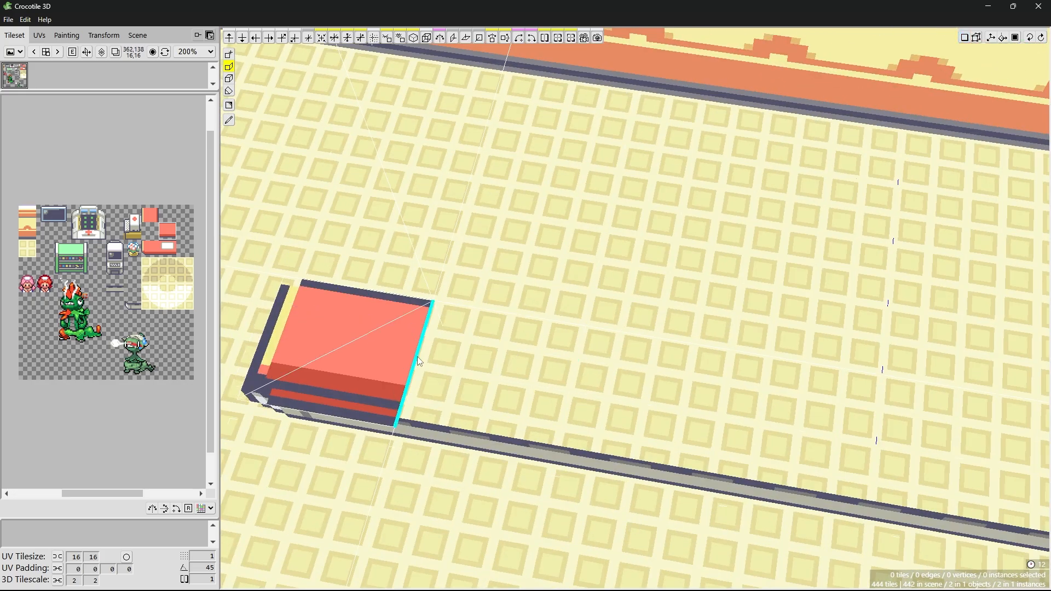
{"action": "right_click_drag", "start_coordinate": [431, 379], "coordinate": [425, 433]}
{"action": "middle_click_drag", "start_coordinate": [424, 432], "coordinate": [495, 360]}
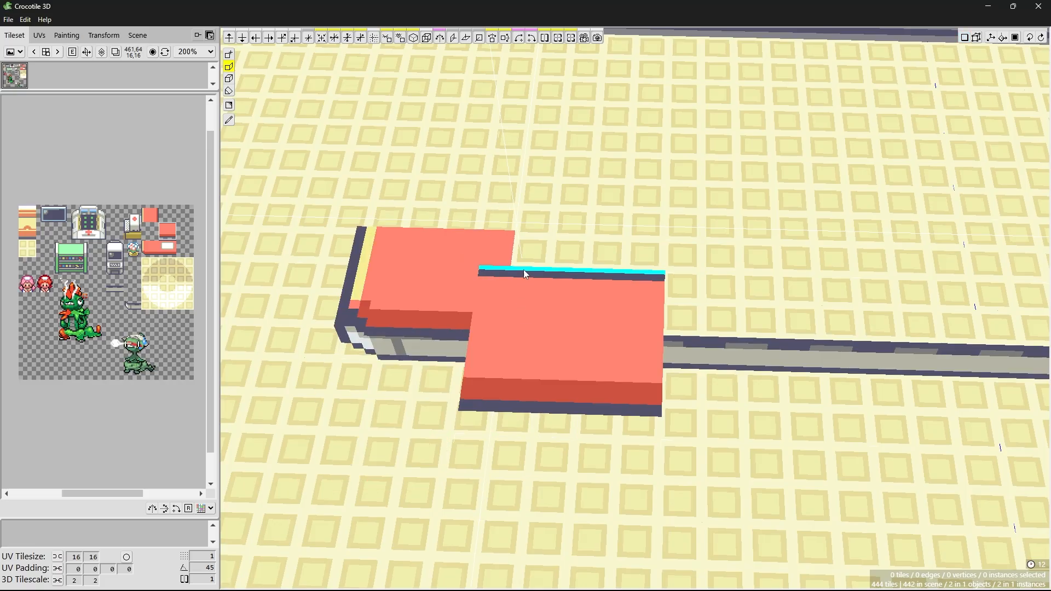
{"action": "scroll", "coordinate": [567, 294], "scroll_direction": "up", "scroll_amount": 8}
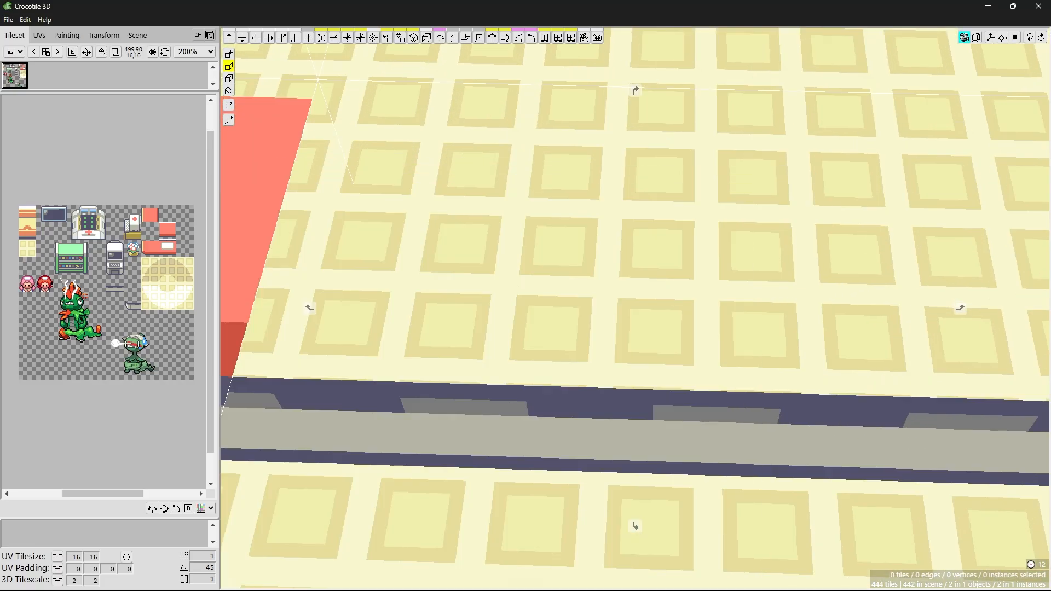
{"action": "scroll", "coordinate": [566, 295], "scroll_direction": "down", "scroll_amount": 6}
{"action": "middle_click_drag", "start_coordinate": [499, 265], "coordinate": [484, 267]}
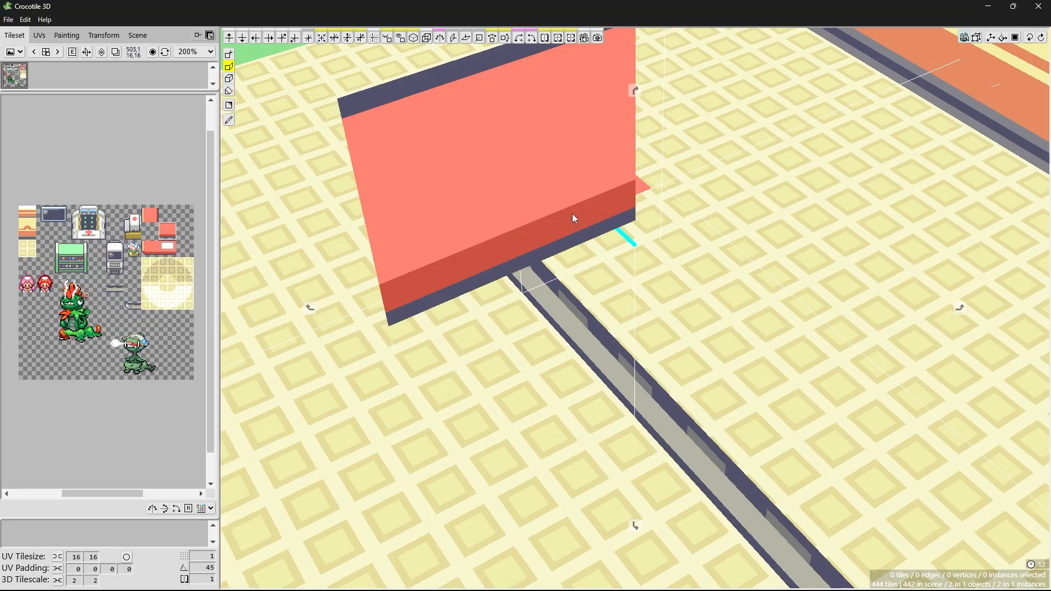
{"action": "middle_click_drag", "start_coordinate": [573, 213], "coordinate": [598, 272]}
{"action": "scroll", "coordinate": [598, 271], "scroll_direction": "down", "scroll_amount": 6}
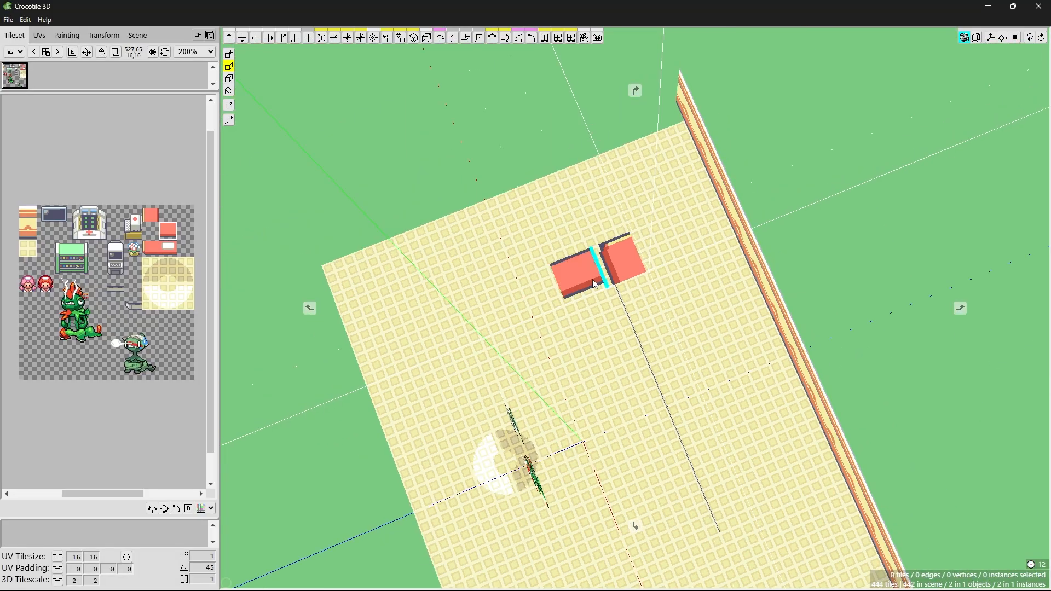
{"action": "scroll", "coordinate": [583, 296], "scroll_direction": "up", "scroll_amount": 2}
{"action": "middle_click_drag", "start_coordinate": [560, 331], "coordinate": [568, 314]}
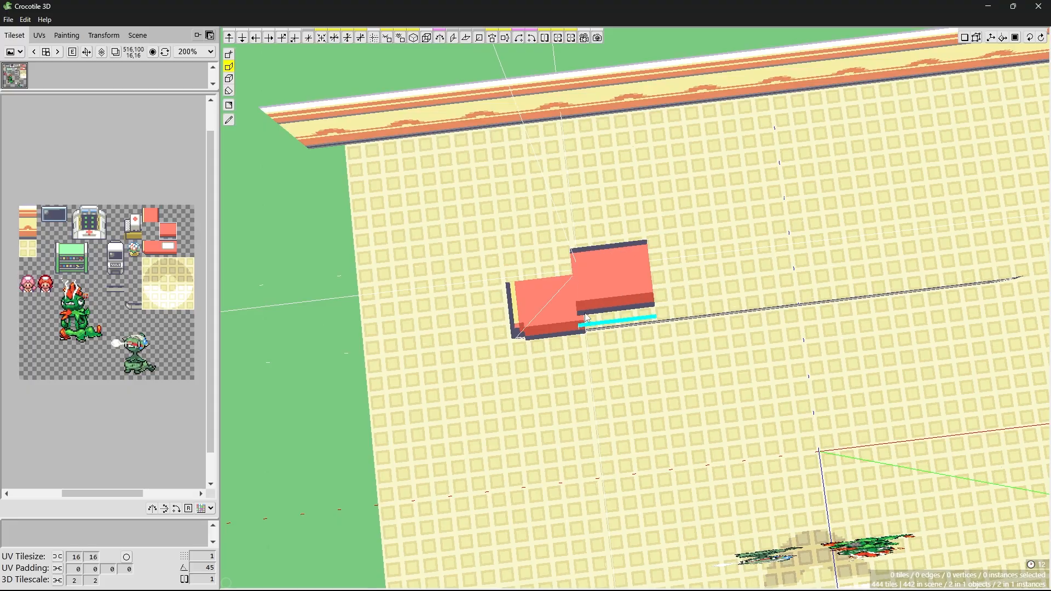
{"action": "middle_click_drag", "start_coordinate": [720, 405], "coordinate": [690, 377]}
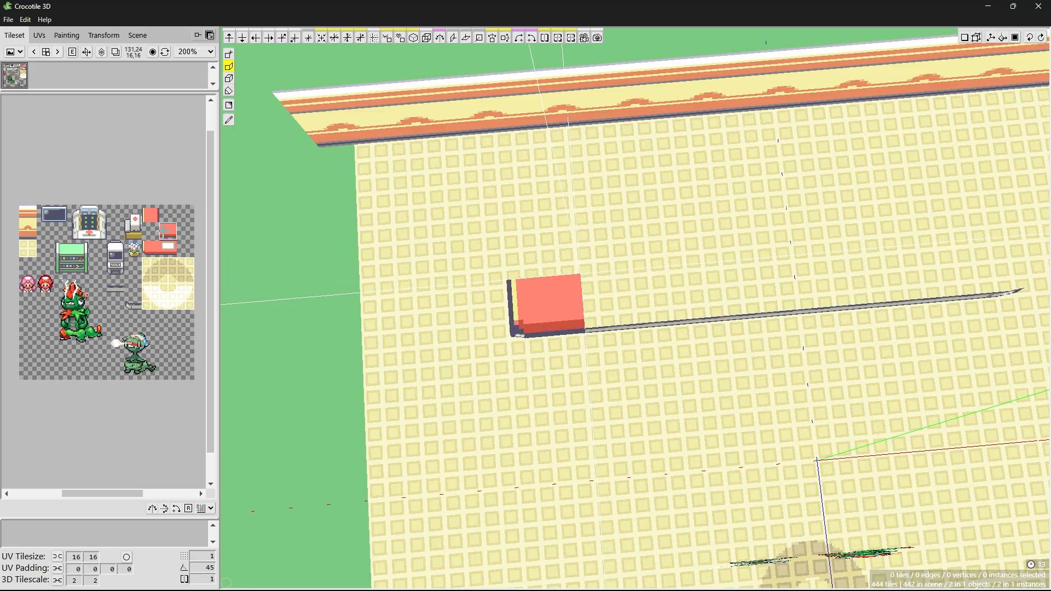
- Pick the 16 by 15 pixel red counter-top tile from the tileset and place it against the corner top tile's inner edge
{"action": "scroll", "coordinate": [164, 232], "scroll_direction": "up", "scroll_amount": 5}
{"action": "middle_click_drag", "start_coordinate": [169, 227], "coordinate": [132, 274]}
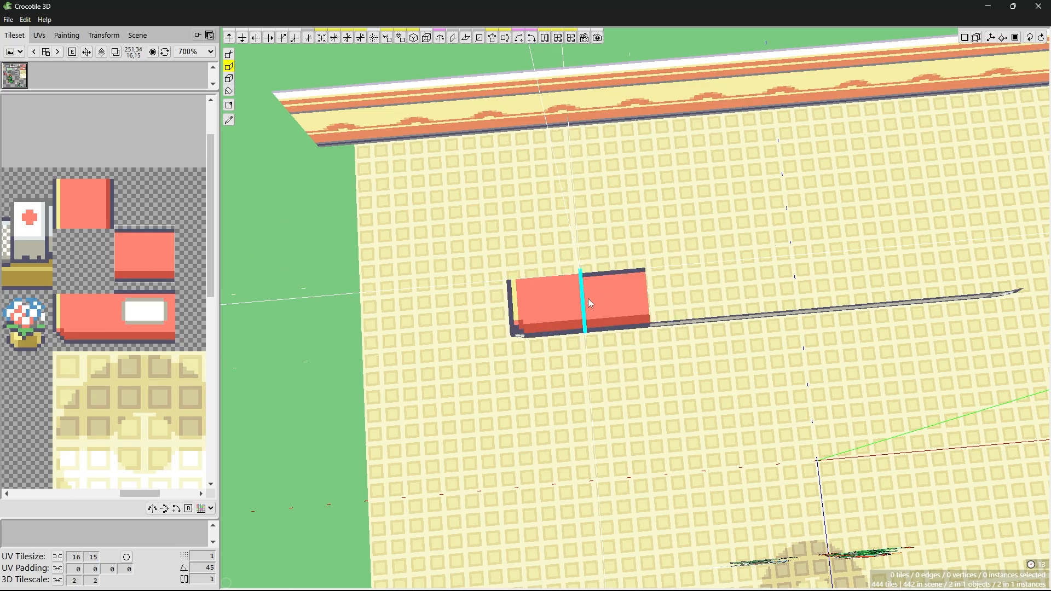
{"action": "left_click", "coordinate": [588, 298]}
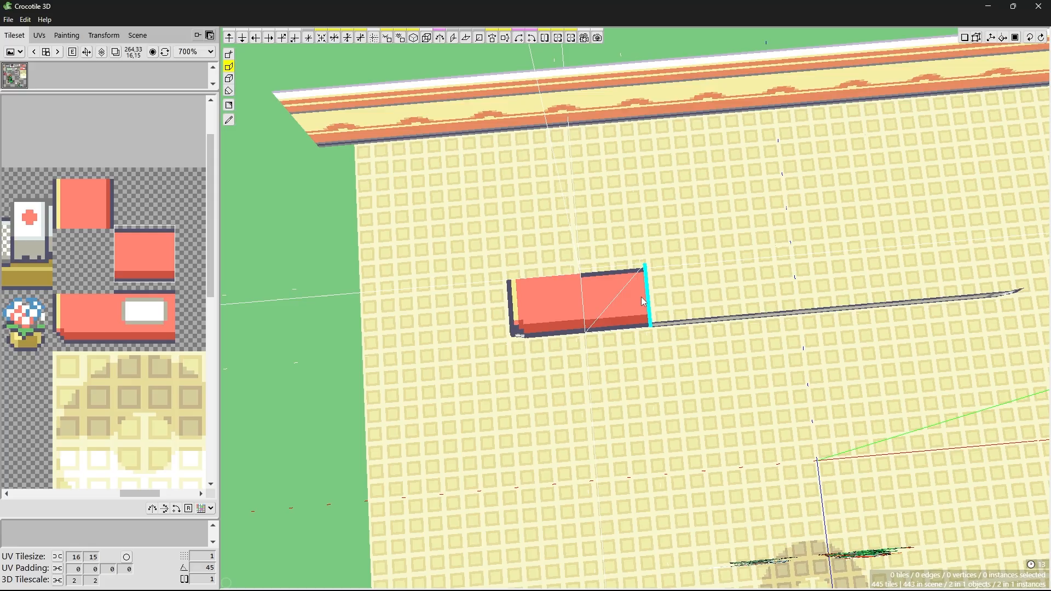
- Inspect the extended red counter top from the front and from above
{"action": "middle_click_drag", "start_coordinate": [786, 367], "coordinate": [761, 299]}
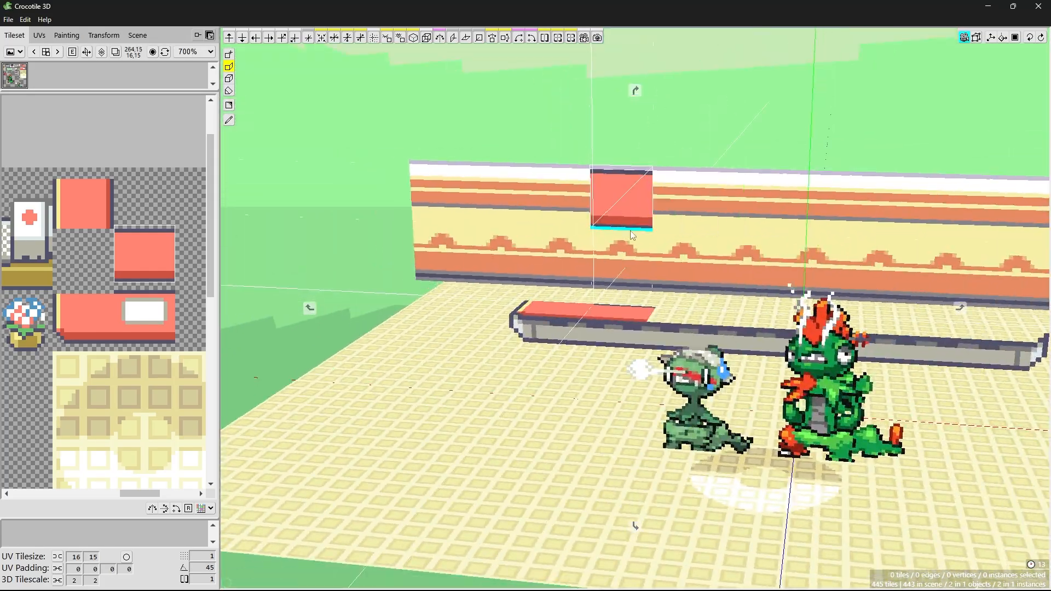
{"action": "scroll", "coordinate": [761, 298], "scroll_direction": "up", "scroll_amount": 5}
{"action": "scroll", "coordinate": [542, 359], "scroll_direction": "up", "scroll_amount": 4}
{"action": "scroll", "coordinate": [542, 359], "scroll_direction": "down", "scroll_amount": 6}
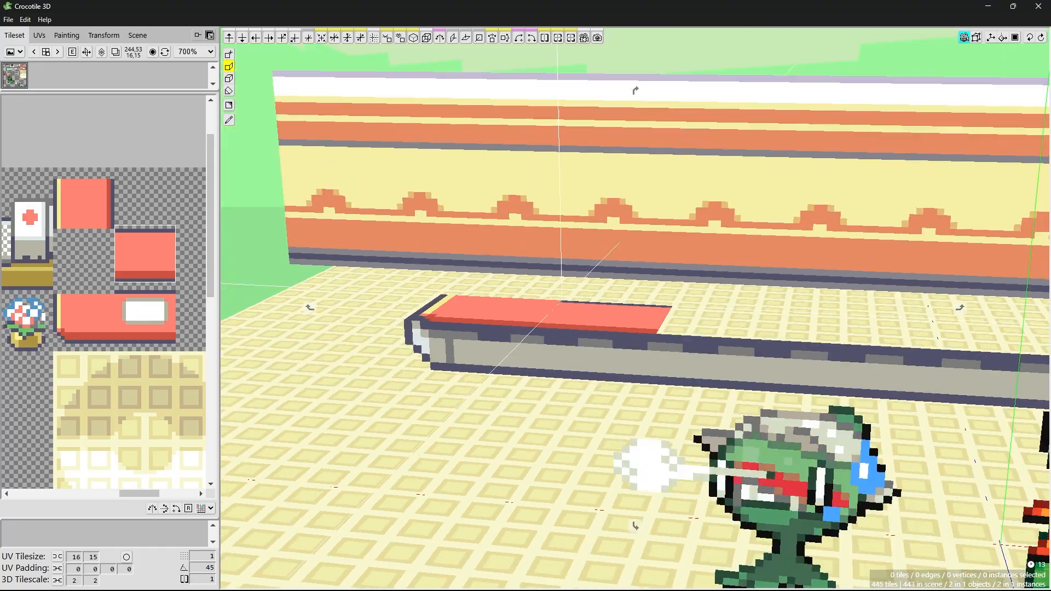
{"action": "scroll", "coordinate": [542, 359], "scroll_direction": "up", "scroll_amount": 3}
{"action": "middle_click_drag", "start_coordinate": [657, 307], "coordinate": [635, 308]}
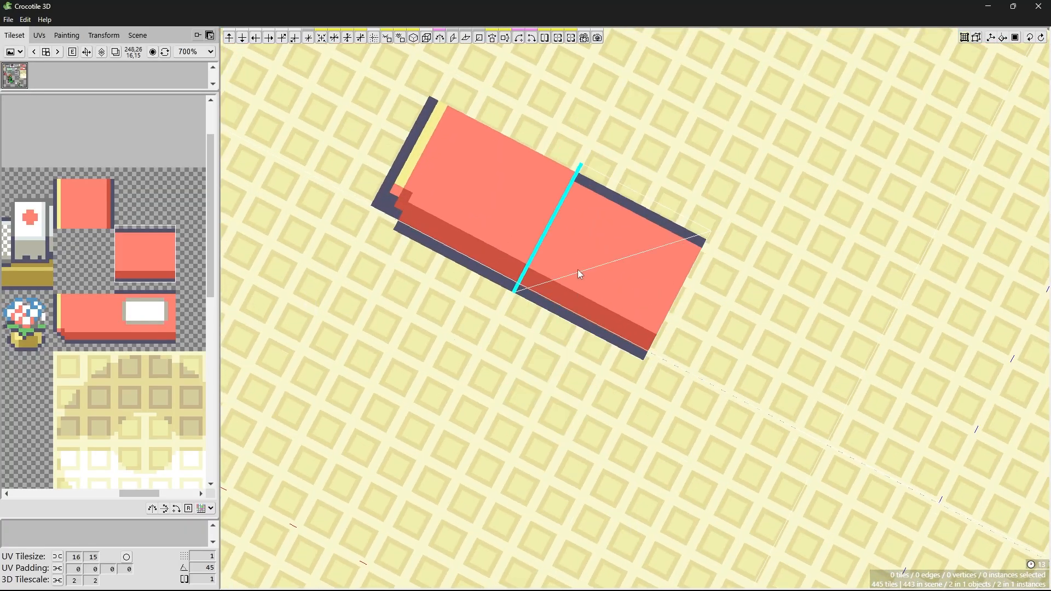
- Try to shift the new red top tile along its depth axis, and undo the last change
{"action": "left_click", "coordinate": [580, 265]}
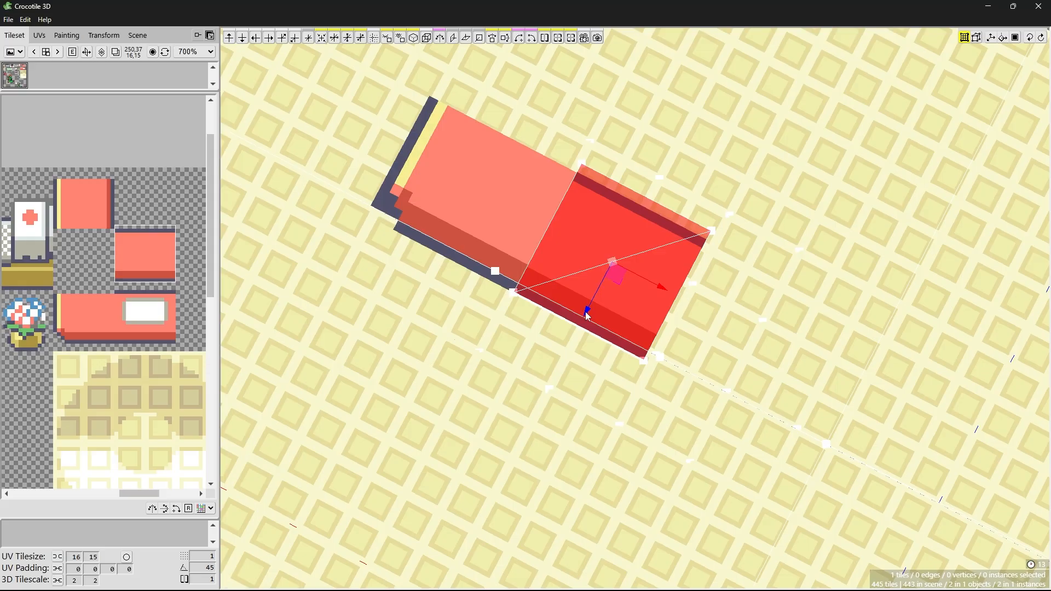
{"action": "left_click_drag", "start_coordinate": [586, 311], "coordinate": [585, 317]}
{"action": "key", "text": "Tab"}
{"action": "middle_click_drag", "start_coordinate": [635, 307], "coordinate": [635, 308]}
{"action": "left_click", "coordinate": [578, 313]}
{"action": "middle_click_drag", "start_coordinate": [669, 268], "coordinate": [668, 268]}
{"action": "key", "text": "ctrl+z"}
{"action": "left_click", "coordinate": [650, 269]}
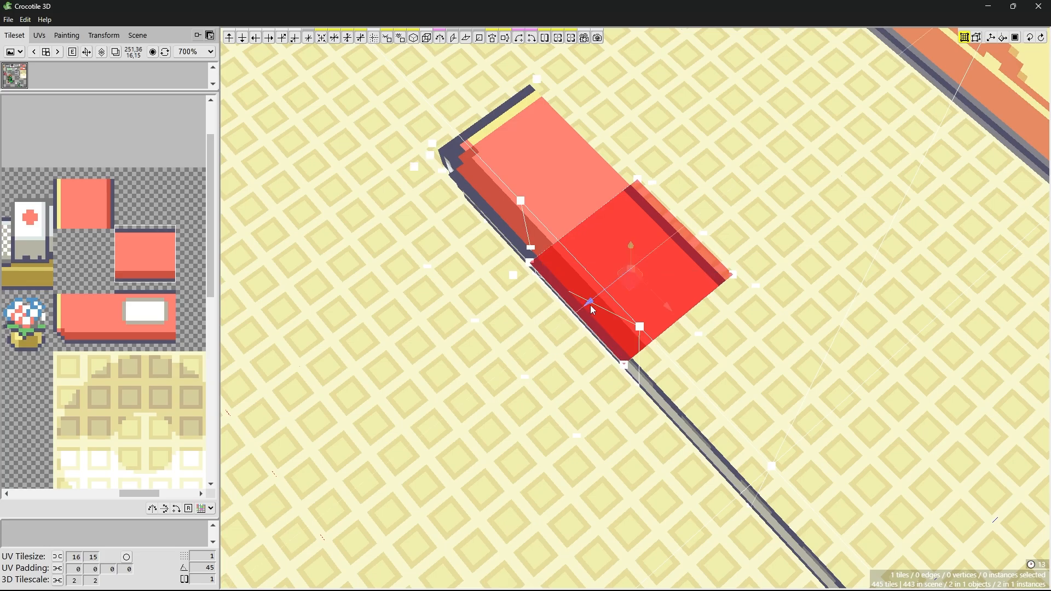
- Raise the new red top tile slightly so it lines up with the neighbouring corner tile and counter front
{"action": "middle_click_drag", "start_coordinate": [664, 360], "coordinate": [754, 368]}
{"action": "middle_click_drag", "start_coordinate": [557, 351], "coordinate": [580, 306]}
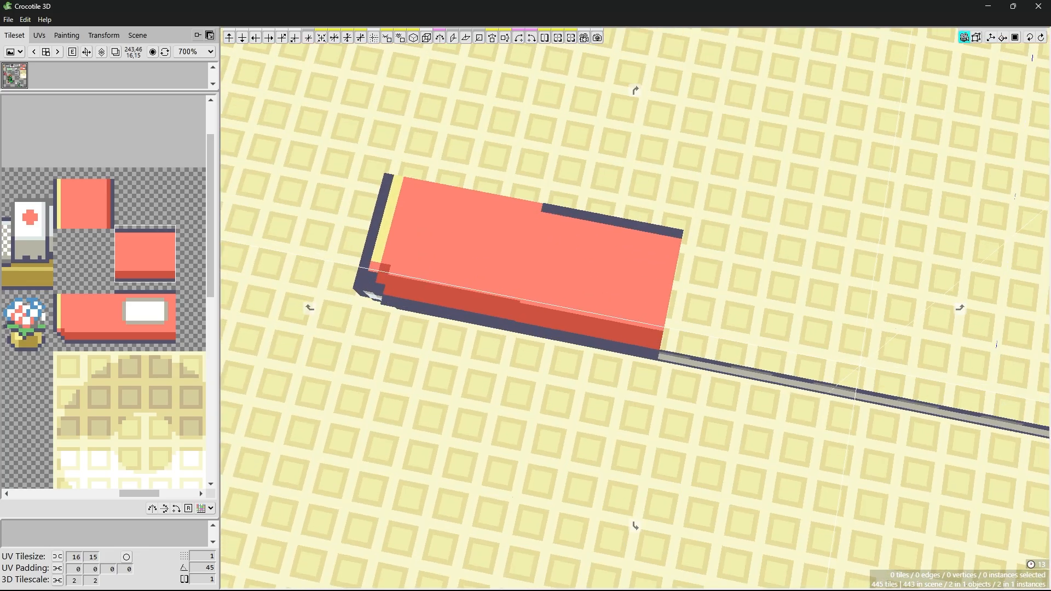
{"action": "left_click", "coordinate": [468, 251]}
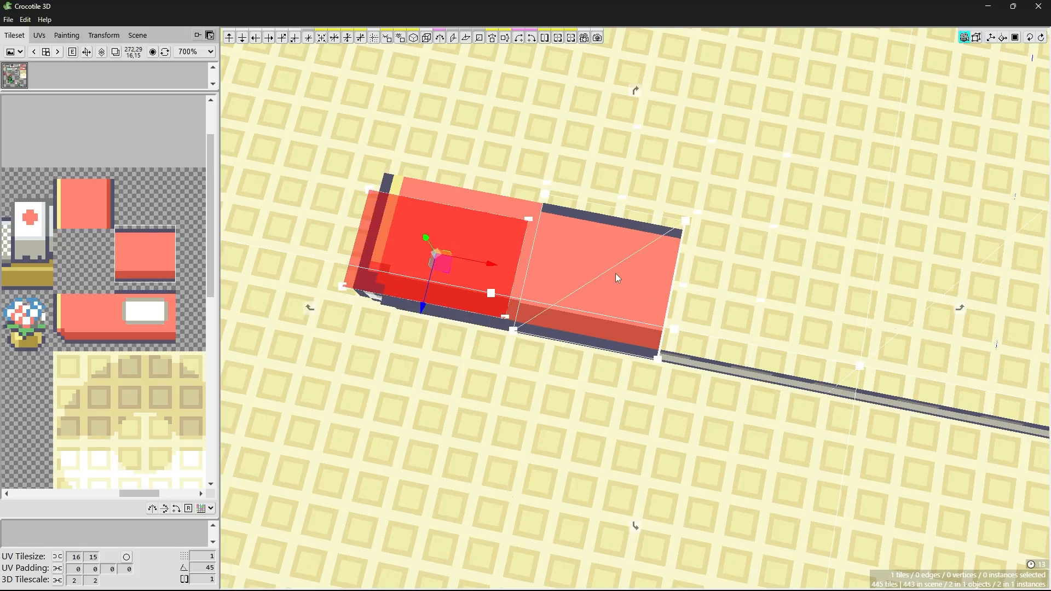
{"action": "key", "text": "Escape"}
{"action": "middle_click_drag", "start_coordinate": [553, 325], "coordinate": [514, 315]}
{"action": "scroll", "coordinate": [514, 307], "scroll_direction": "up", "scroll_amount": 5}
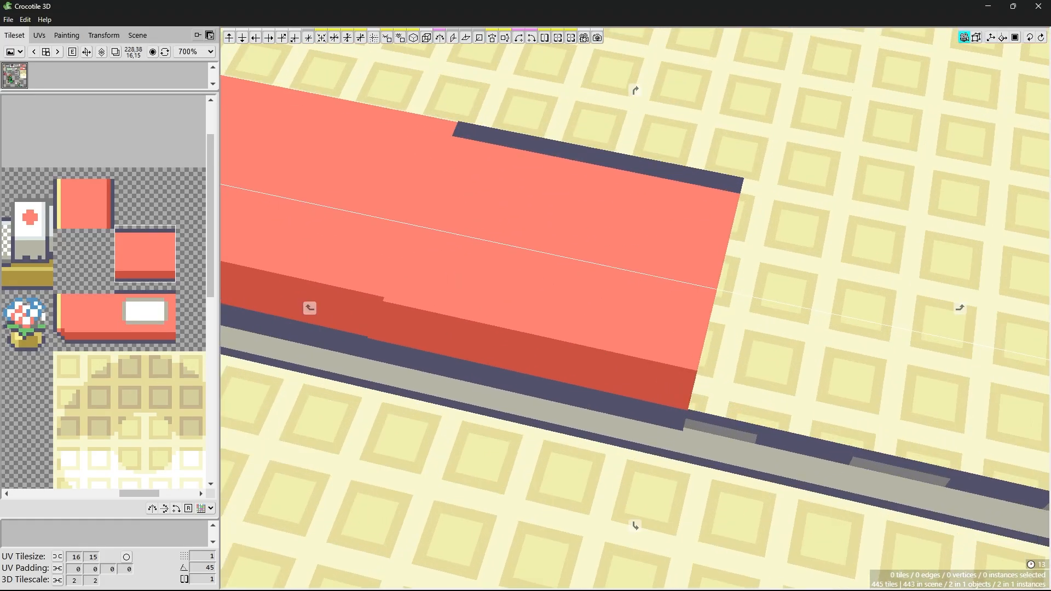
{"action": "left_click", "coordinate": [558, 227]}
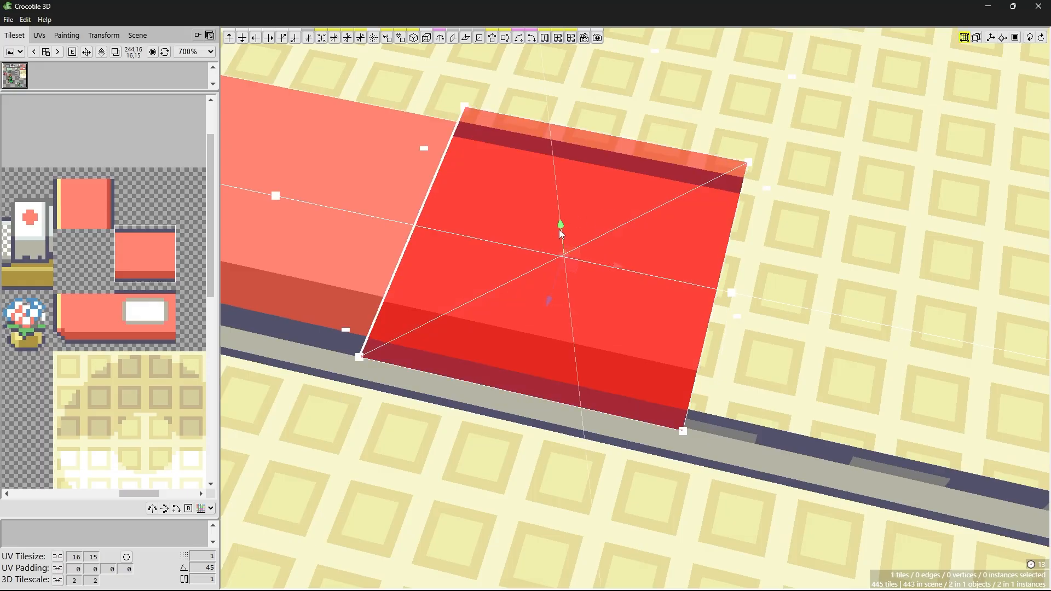
{"action": "left_click_drag", "start_coordinate": [559, 229], "coordinate": [558, 224]}
{"action": "key", "text": "Escape"}
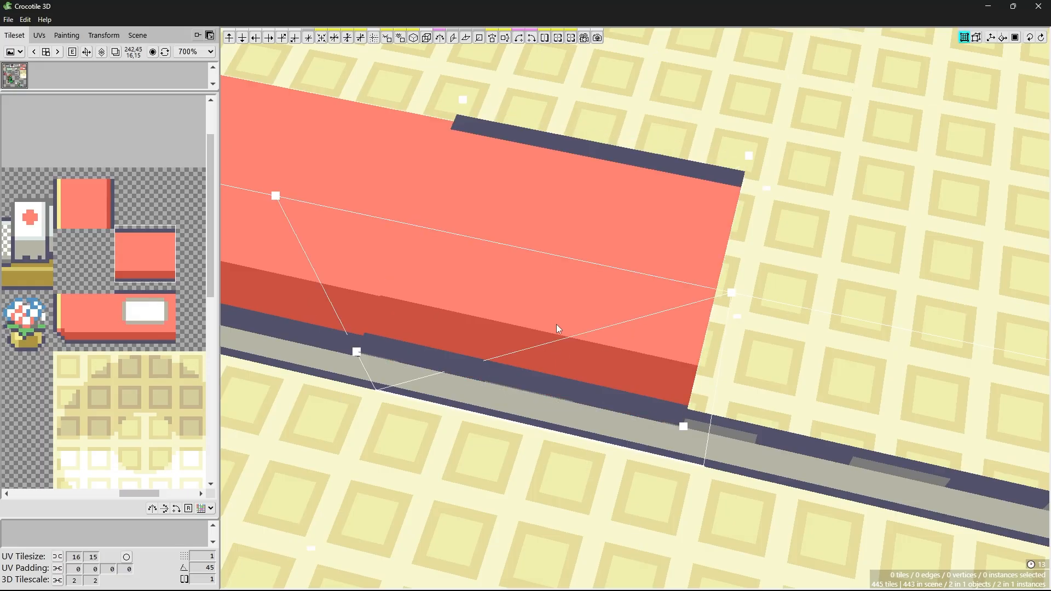
- Examine the joint between the corner piece and the adjusted red top tile from above and from farther away
{"action": "middle_click_drag", "start_coordinate": [427, 290], "coordinate": [577, 359]}
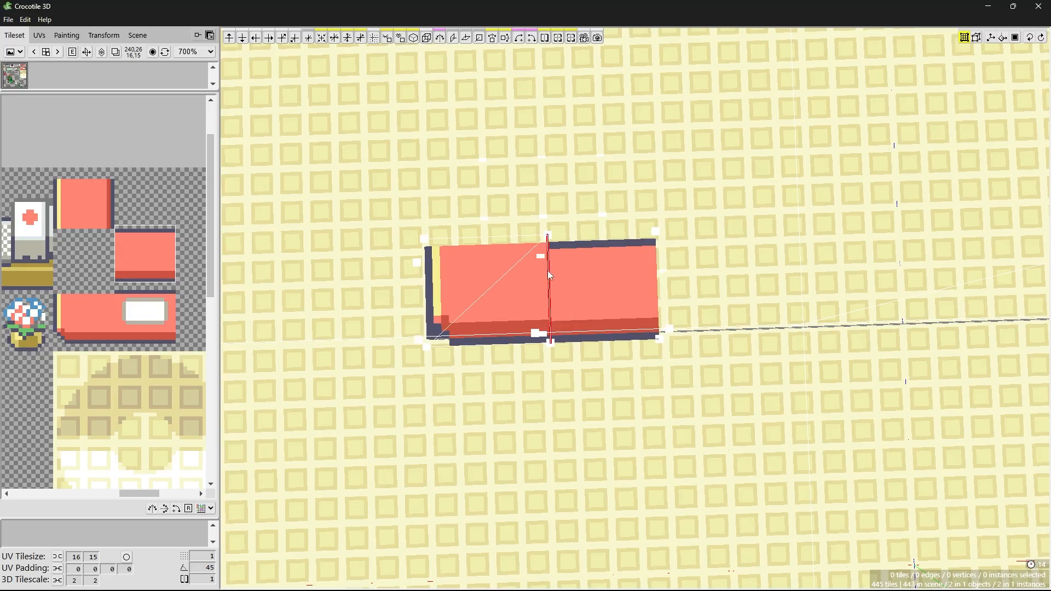
{"action": "key", "text": "space"}
{"action": "scroll", "coordinate": [610, 354], "scroll_direction": "up", "scroll_amount": 4}
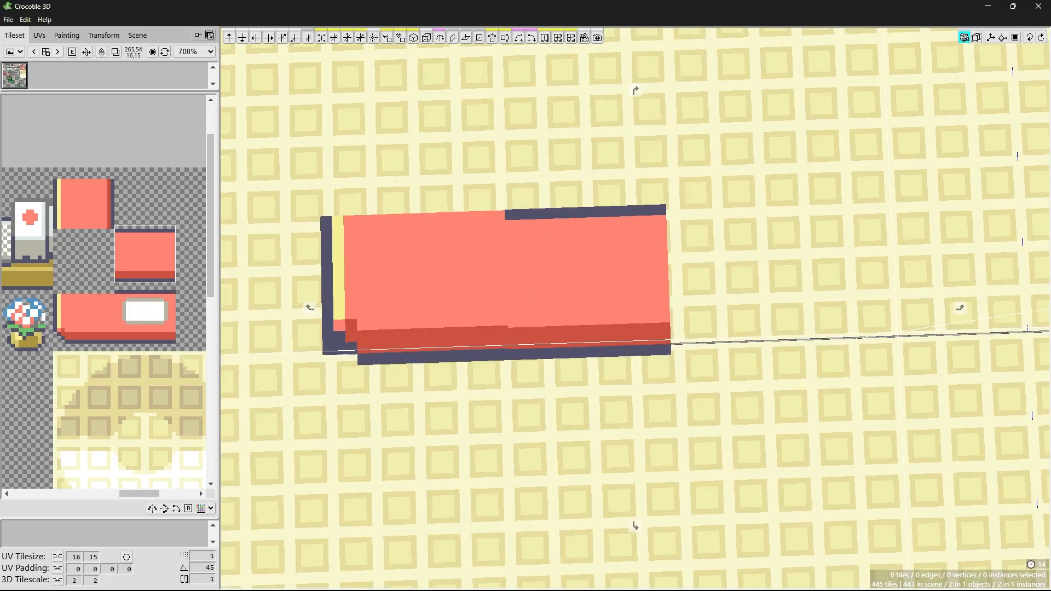
{"action": "scroll", "coordinate": [610, 354], "scroll_direction": "down", "scroll_amount": 1}
{"action": "middle_click_drag", "start_coordinate": [610, 353], "coordinate": [689, 366]}
{"action": "right_click_drag", "start_coordinate": [646, 376], "coordinate": [529, 373]}
{"action": "scroll", "coordinate": [602, 376], "scroll_direction": "down", "scroll_amount": 1}
{"action": "scroll", "coordinate": [640, 378], "scroll_direction": "down", "scroll_amount": 3}
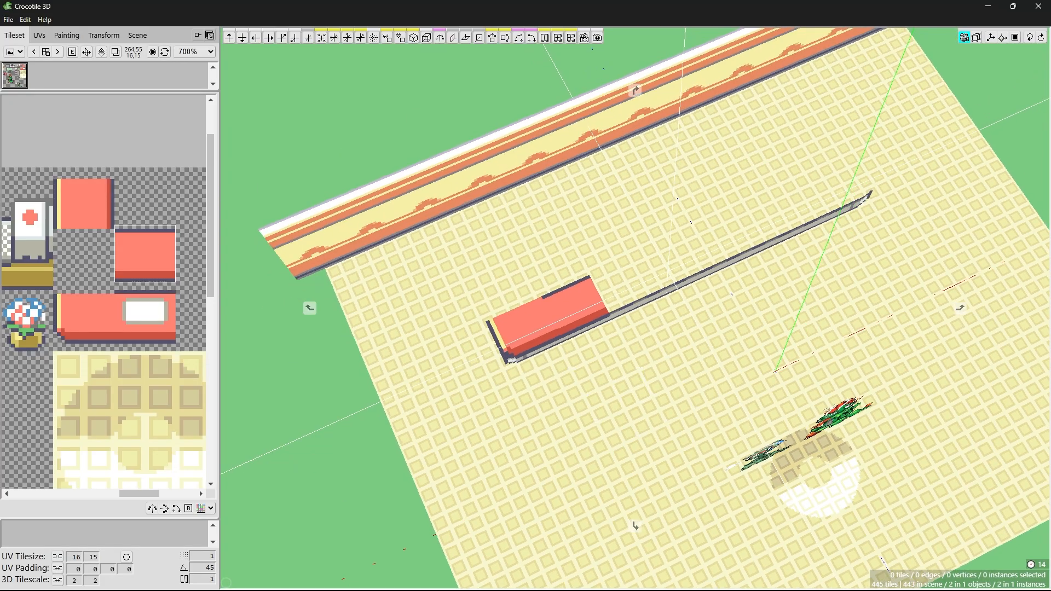
{"action": "scroll", "coordinate": [640, 378], "scroll_direction": "up", "scroll_amount": 4}
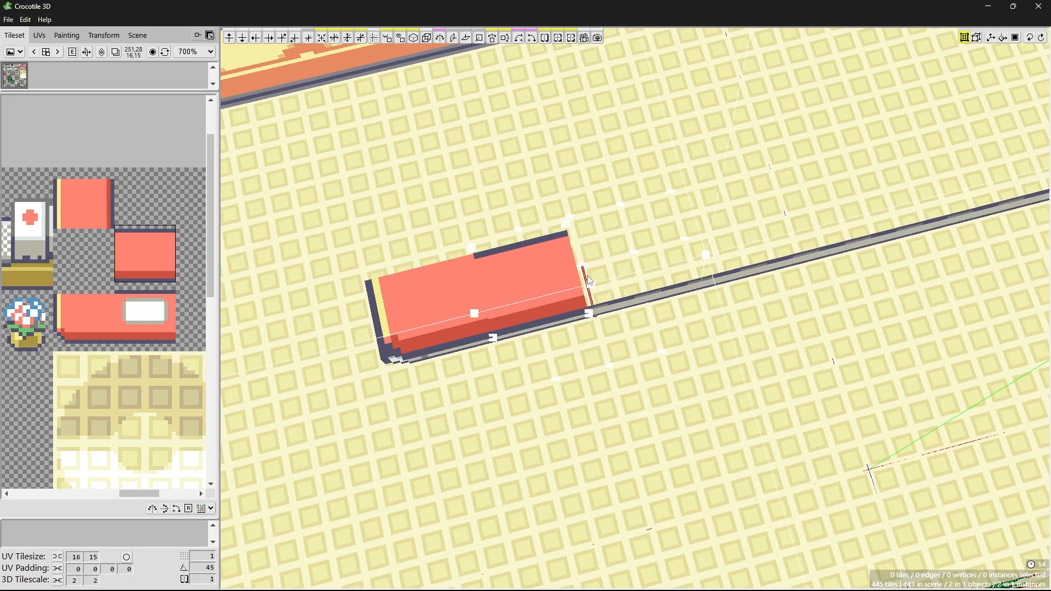
- Draw further 16 by 15 pixel red top tiles edge to edge along the counter front, nearly to its far corner
{"action": "key", "text": "Tab"}
{"action": "key", "text": "space"}
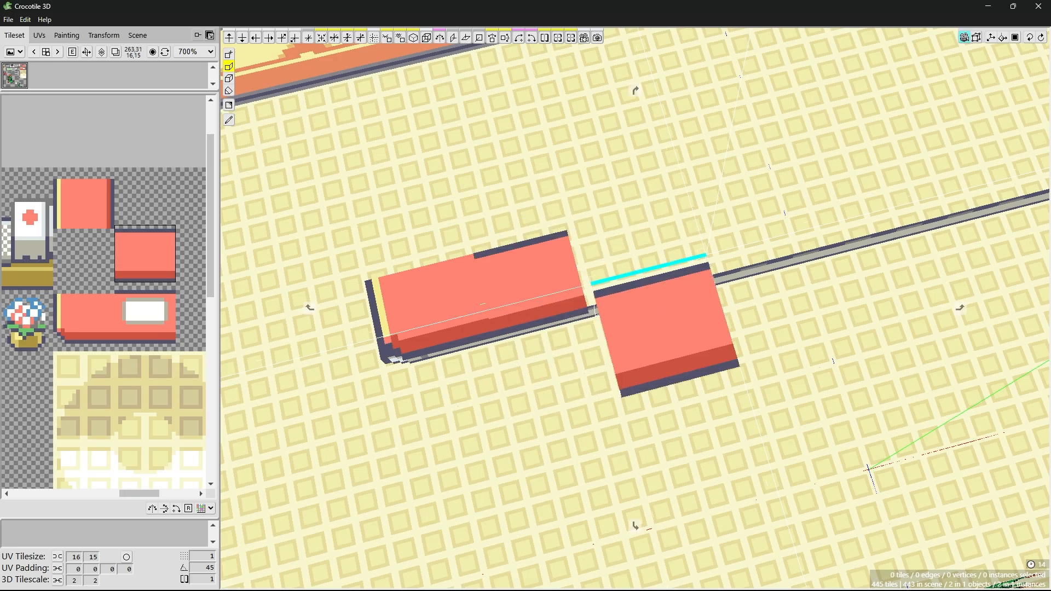
{"action": "left_click_drag", "start_coordinate": [659, 274], "coordinate": [630, 290]}
{"action": "scroll", "coordinate": [651, 296], "scroll_direction": "down", "scroll_amount": 3}
{"action": "scroll", "coordinate": [684, 307], "scroll_direction": "down", "scroll_amount": 3}
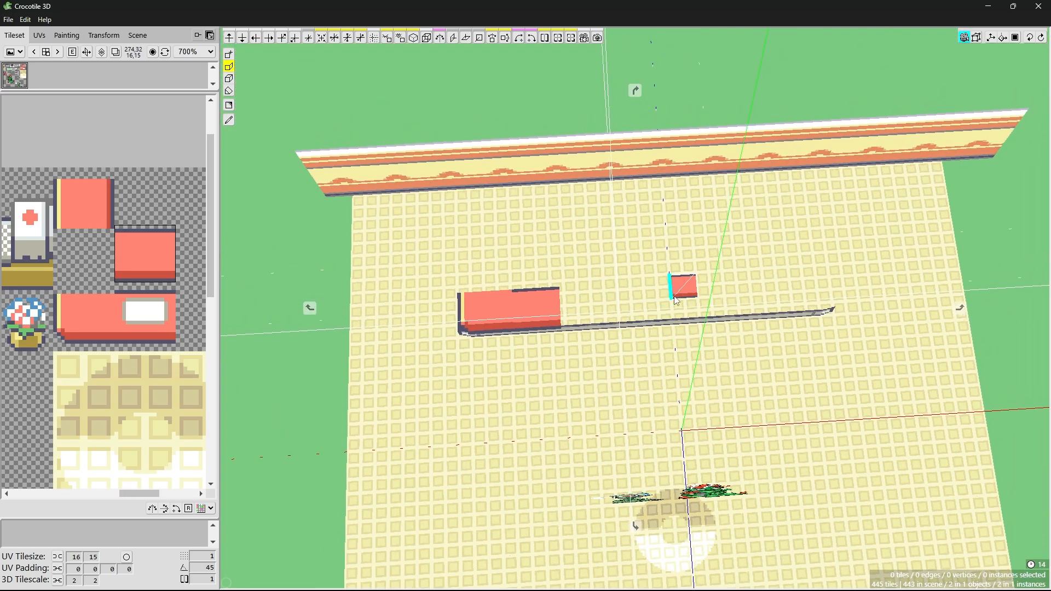
{"action": "scroll", "coordinate": [602, 301], "scroll_direction": "up", "scroll_amount": 8}
{"action": "left_click", "coordinate": [436, 305]}
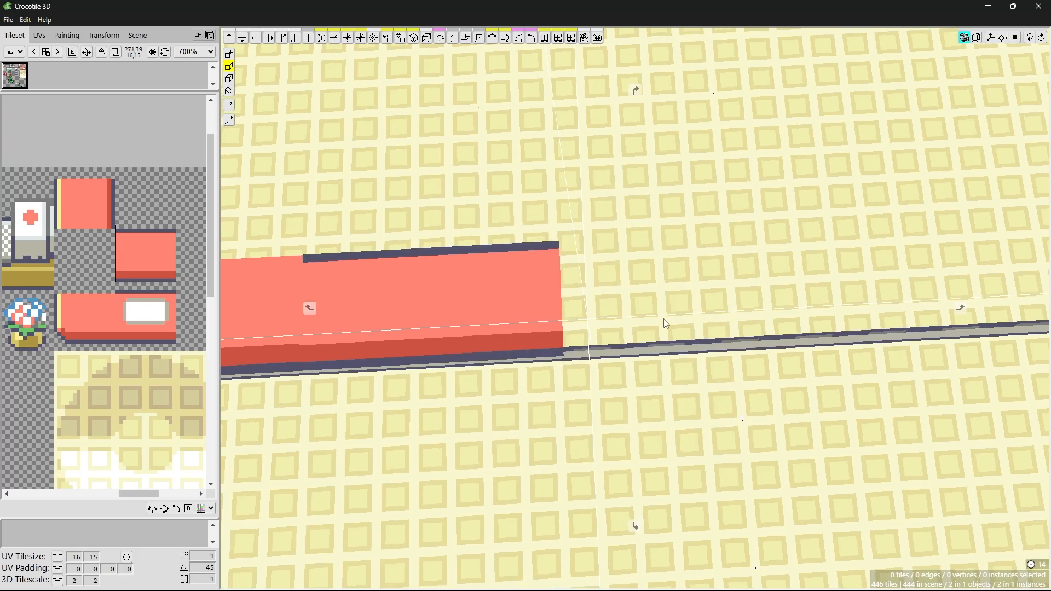
{"action": "scroll", "coordinate": [662, 328], "scroll_direction": "down", "scroll_amount": 5}
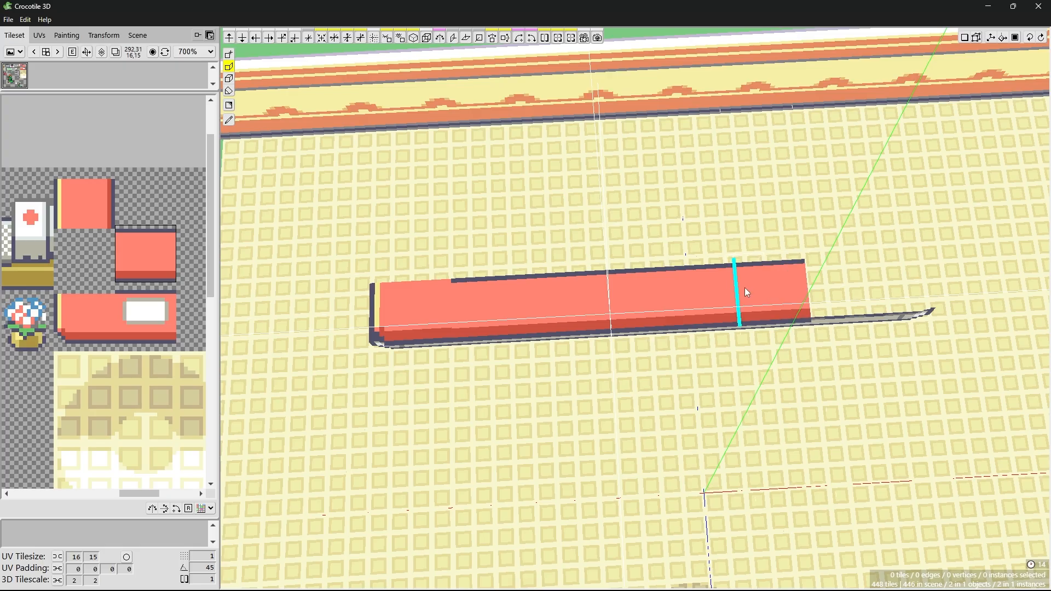
{"action": "left_click", "coordinate": [838, 297]}
{"action": "right_click_drag", "start_coordinate": [813, 292], "coordinate": [790, 296]}
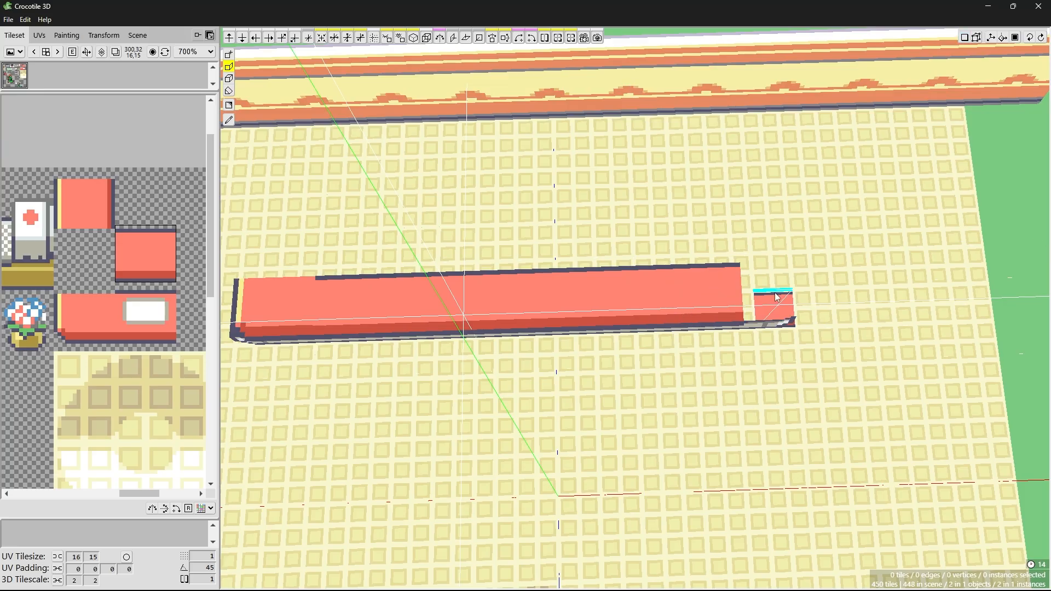
- Check the lengthened red counter top behind the two characters in front views at several distances
{"action": "right_click_drag", "start_coordinate": [678, 389], "coordinate": [671, 378]}
{"action": "right_click_drag", "start_coordinate": [578, 329], "coordinate": [572, 274]}
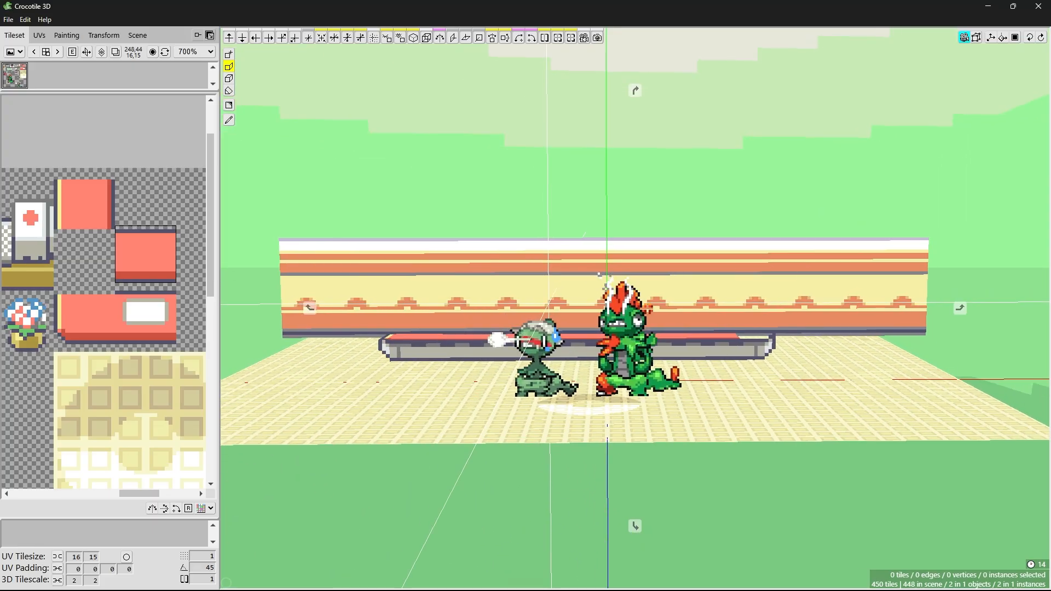
{"action": "scroll", "coordinate": [597, 352], "scroll_direction": "down", "scroll_amount": 3}
{"action": "scroll", "coordinate": [596, 350], "scroll_direction": "up", "scroll_amount": 6}
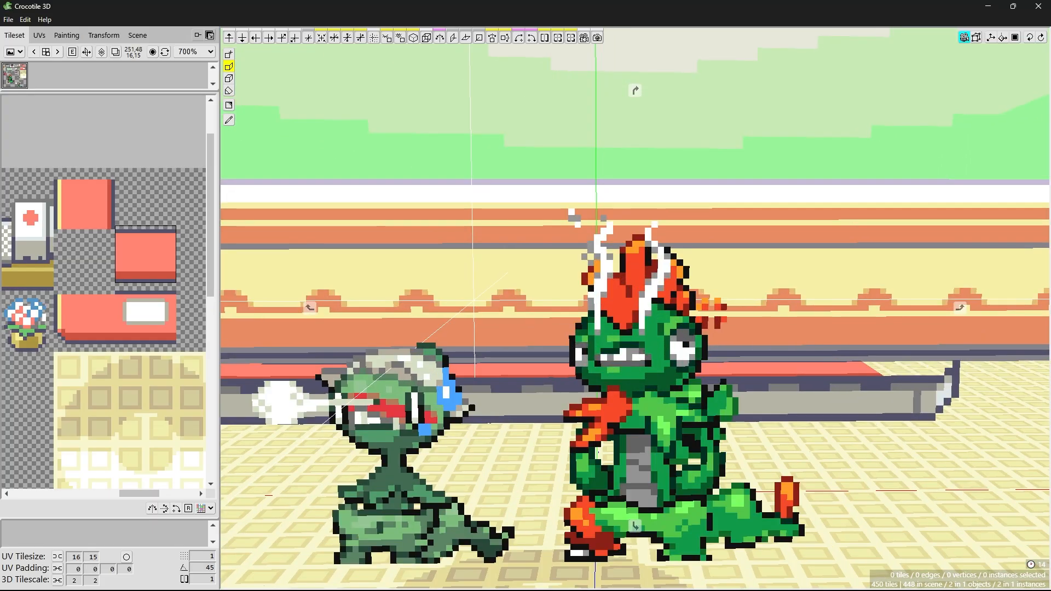
{"action": "scroll", "coordinate": [554, 367], "scroll_direction": "down", "scroll_amount": 2}
{"action": "scroll", "coordinate": [554, 367], "scroll_direction": "up", "scroll_amount": 6}
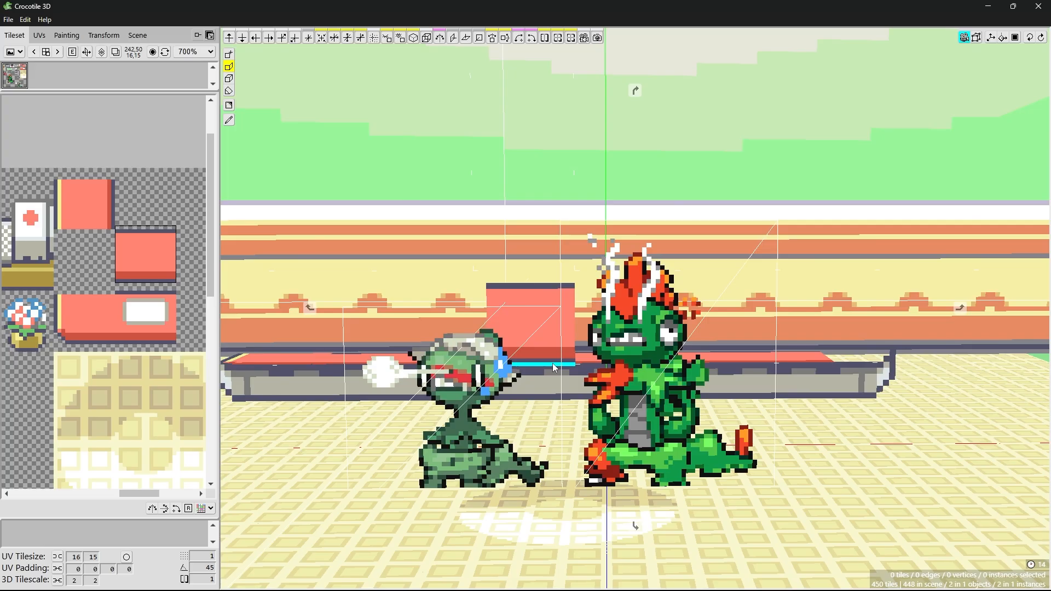
- Examine the lengthened counter in relation to the characters, wall and floor from the front and from above
{"action": "scroll", "coordinate": [554, 367], "scroll_direction": "down", "scroll_amount": 2}
{"action": "scroll", "coordinate": [554, 368], "scroll_direction": "down", "scroll_amount": 4}
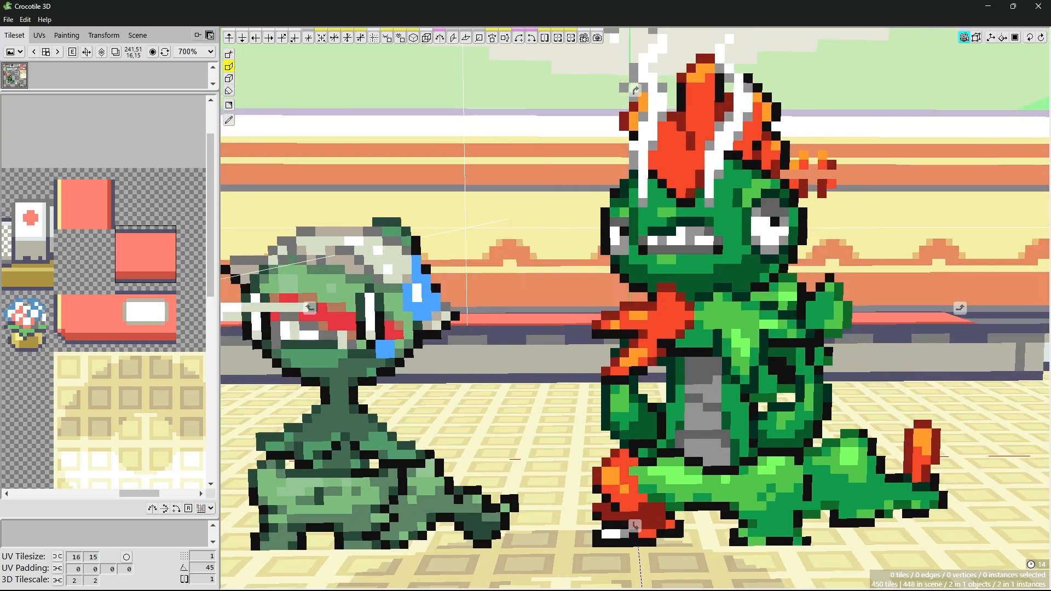
{"action": "scroll", "coordinate": [554, 368], "scroll_direction": "up", "scroll_amount": 1}
{"action": "scroll", "coordinate": [554, 367], "scroll_direction": "up", "scroll_amount": 3}
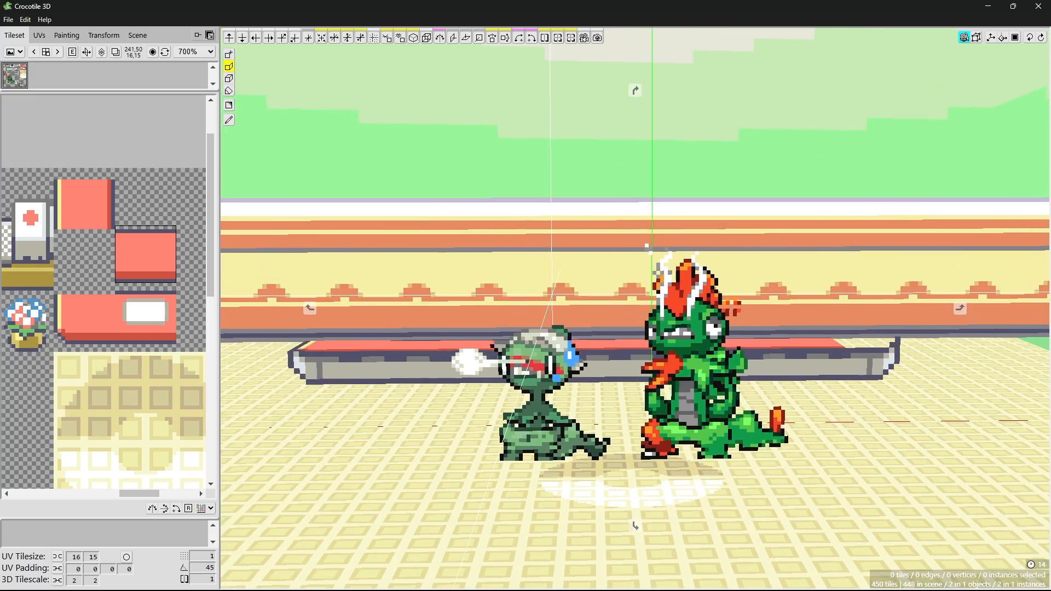
{"action": "scroll", "coordinate": [554, 368], "scroll_direction": "down", "scroll_amount": 1}
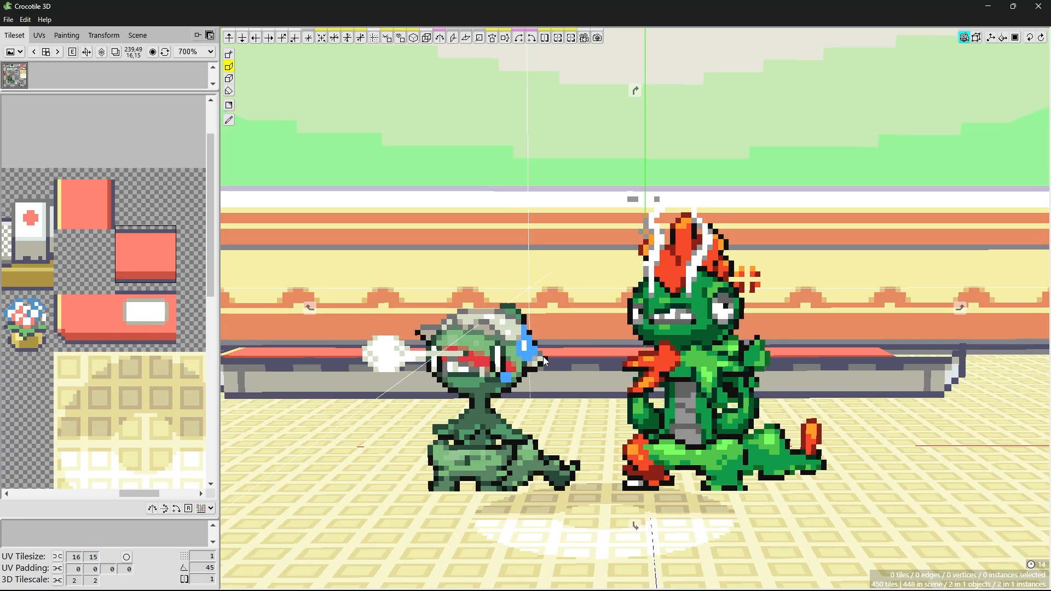
{"action": "mouse_move", "coordinate": [543, 357]}
{"action": "middle_mouse_down"}
{"action": "mouse_move", "coordinate": [525, 344]}
{"action": "mouse_move", "coordinate": [543, 364]}
{"action": "middle_mouse_up"}
{"action": "right_click_drag", "start_coordinate": [635, 309], "coordinate": [631, 308]}
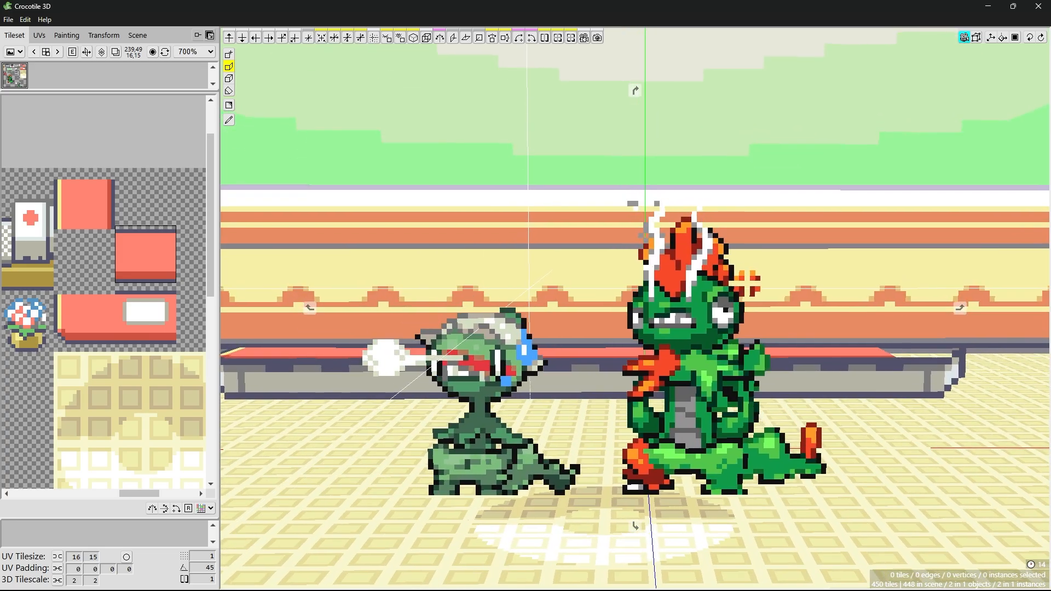
{"action": "scroll", "coordinate": [543, 357], "scroll_direction": "down", "scroll_amount": 10}
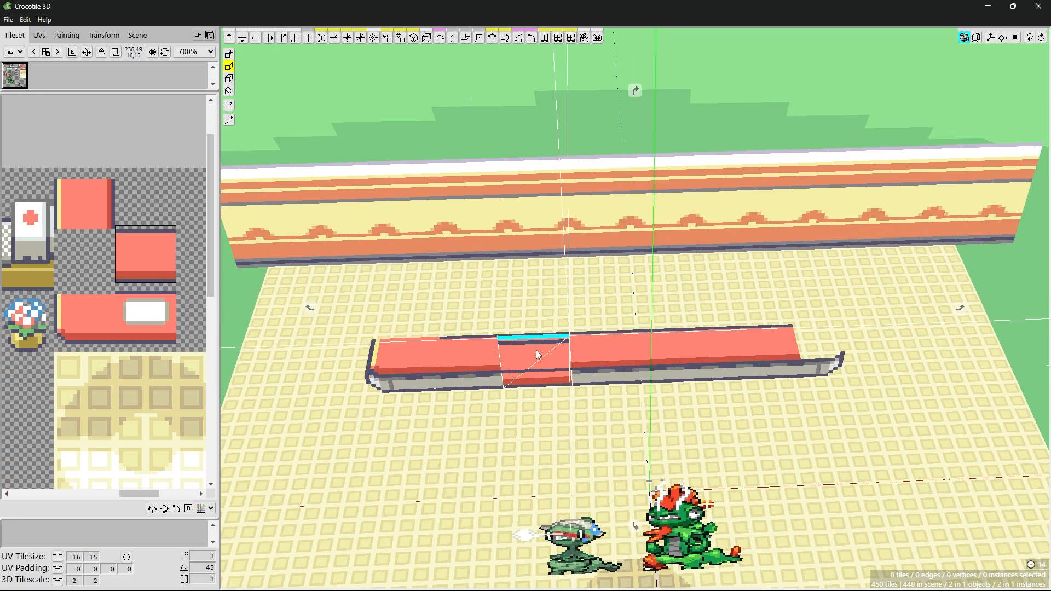
{"action": "scroll", "coordinate": [563, 340], "scroll_direction": "up", "scroll_amount": 5}
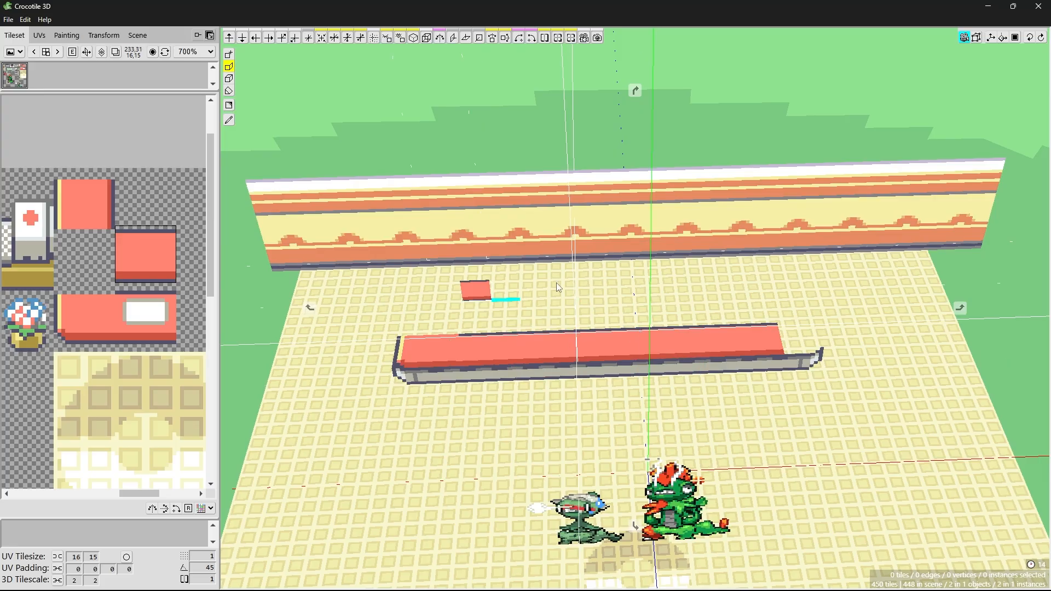
{"action": "scroll", "coordinate": [557, 282], "scroll_direction": "up", "scroll_amount": 5}
{"action": "scroll", "coordinate": [633, 285], "scroll_direction": "down", "scroll_amount": 5}
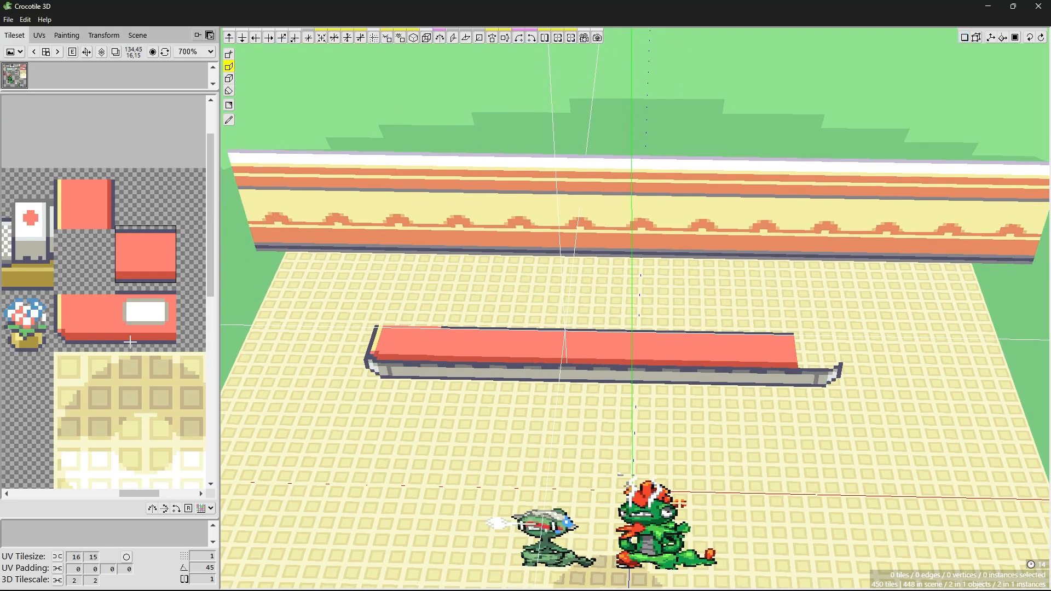
- Place a 16 by 16 pixel flower pot tile upright at the back of the counter's corner piece
{"action": "scroll", "coordinate": [130, 342], "scroll_direction": "down", "scroll_amount": 2}
{"action": "middle_click_drag", "start_coordinate": [132, 332], "coordinate": [164, 329]}
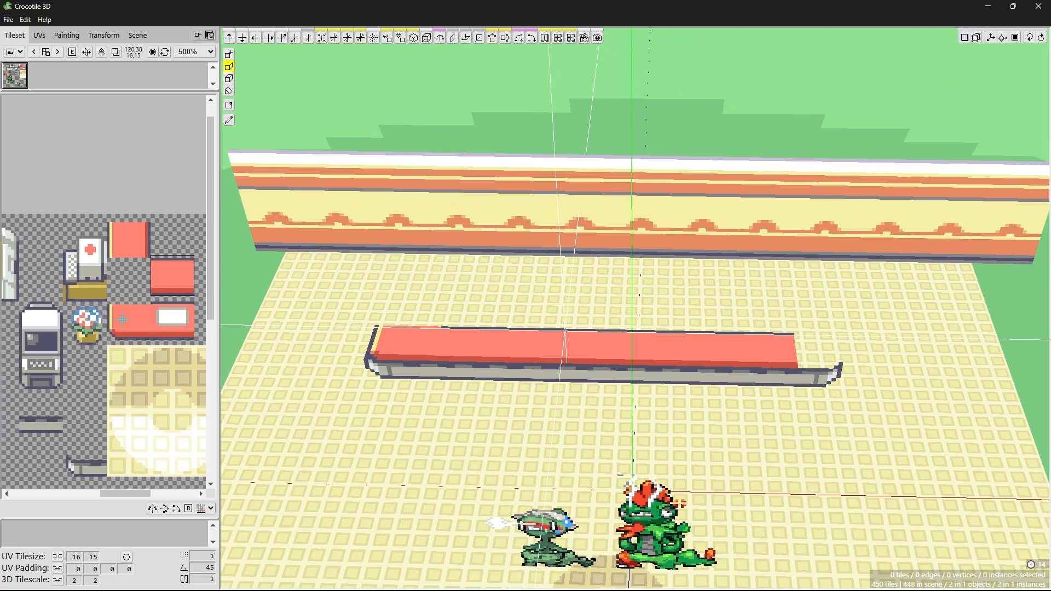
{"action": "left_click_drag", "start_coordinate": [85, 321], "coordinate": [85, 364]}
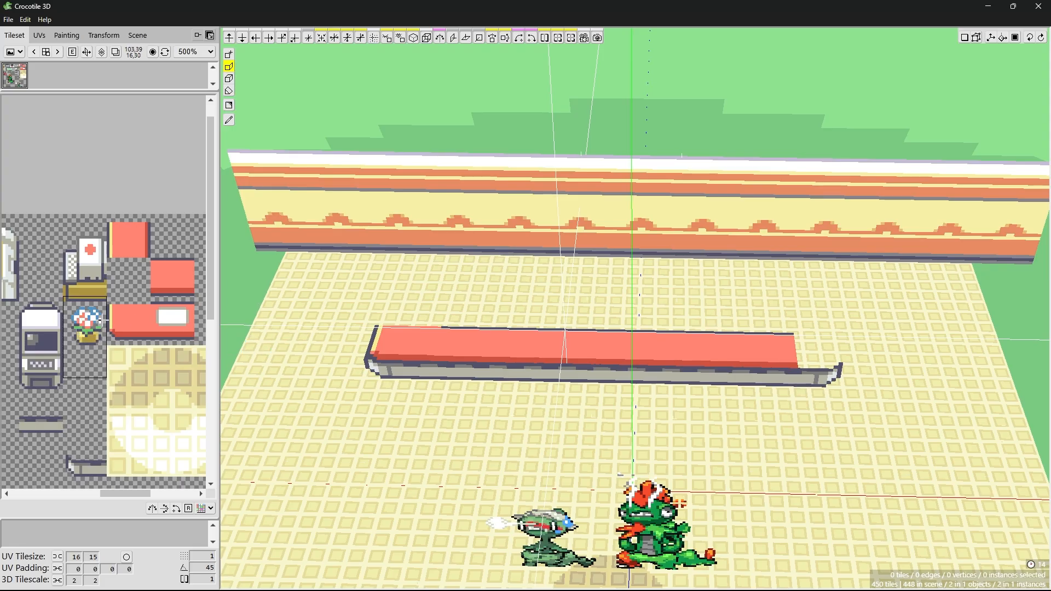
{"action": "left_click", "coordinate": [229, 55]}
{"action": "scroll", "coordinate": [389, 351], "scroll_direction": "up", "scroll_amount": 3}
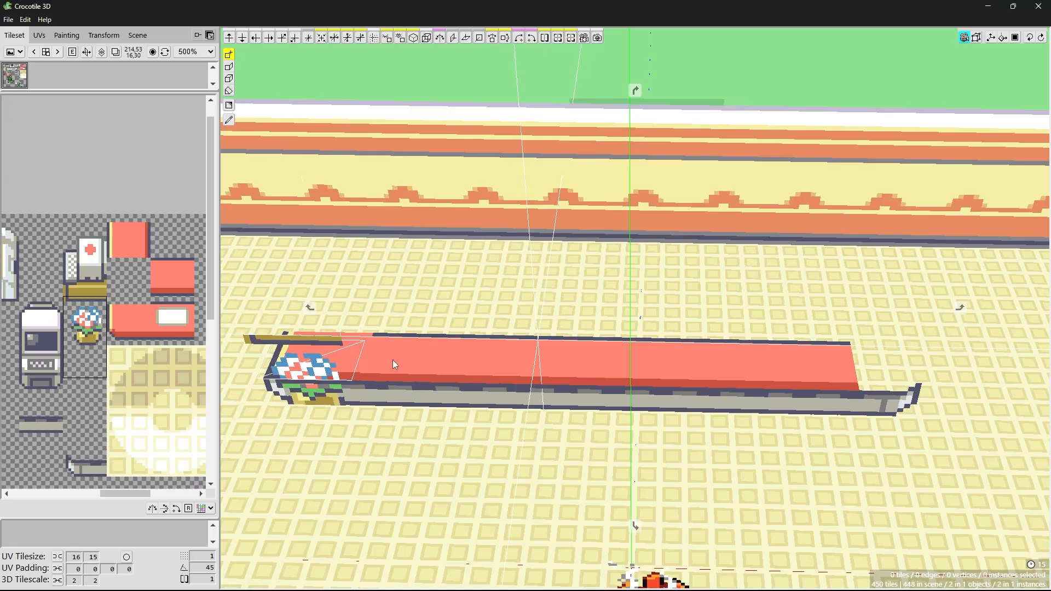
{"action": "scroll", "coordinate": [393, 360], "scroll_direction": "down", "scroll_amount": 3}
{"action": "scroll", "coordinate": [418, 363], "scroll_direction": "up", "scroll_amount": 4}
{"action": "middle_click_drag", "start_coordinate": [418, 364], "coordinate": [166, 445]}
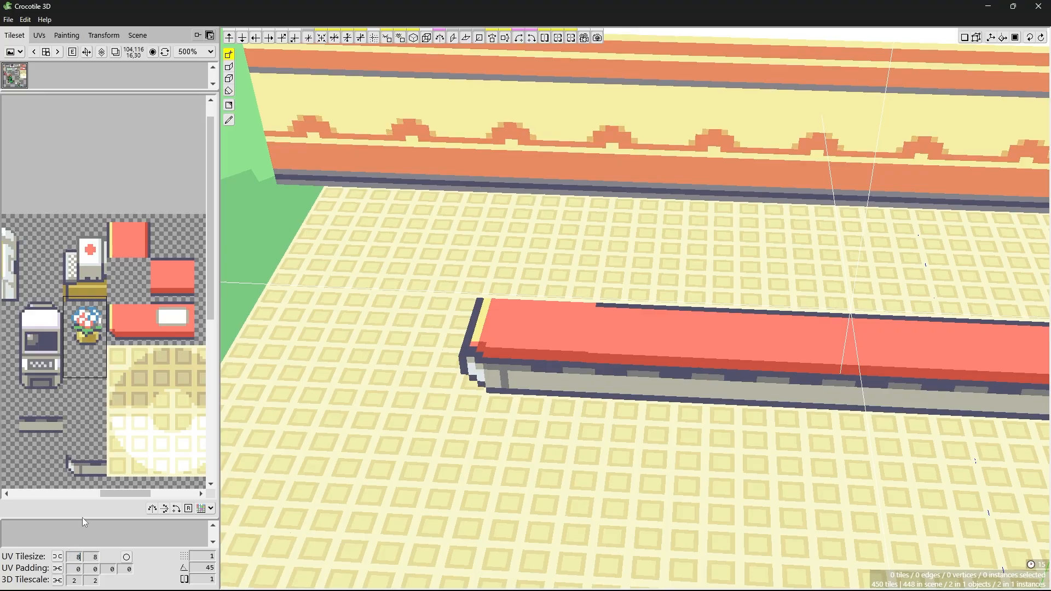
{"action": "left_click", "coordinate": [77, 335]}
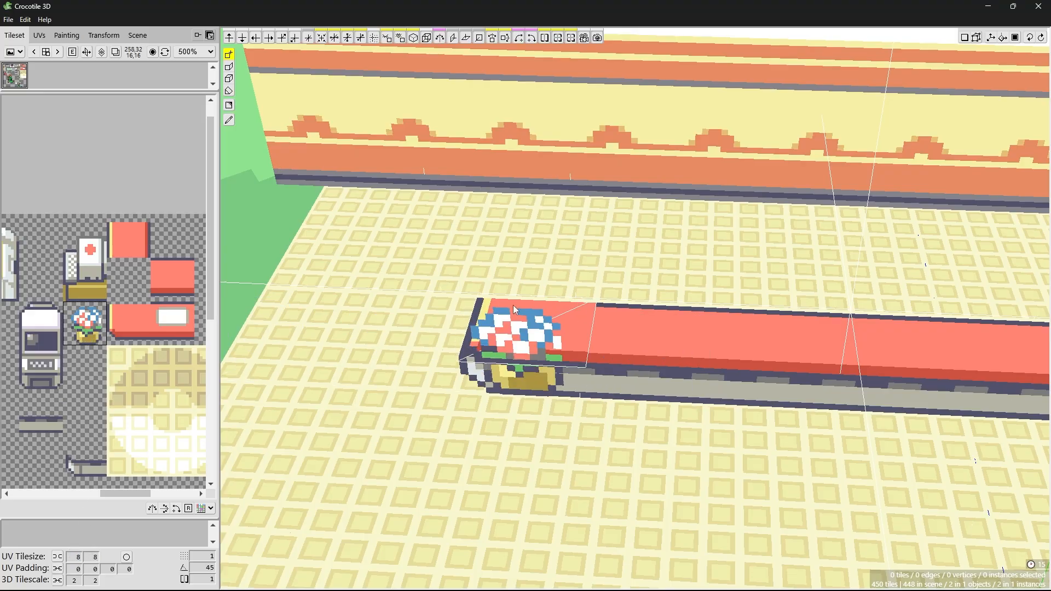
{"action": "key", "text": "c"}
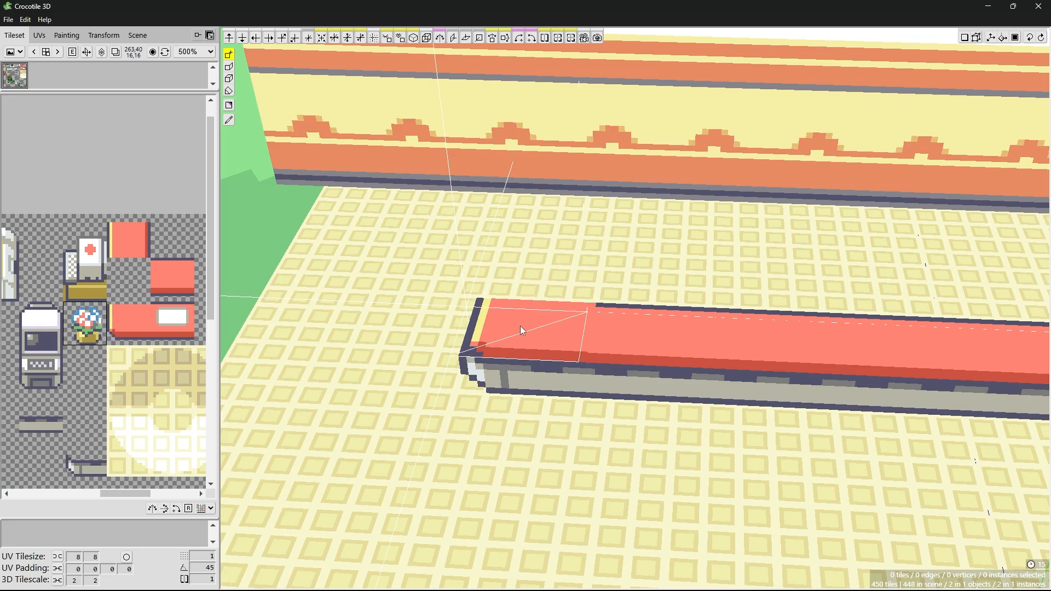
{"action": "left_click", "coordinate": [534, 304]}
- Examine the flower pot's position on the counter's corner from the front, from above and at several distances
{"action": "middle_click_drag", "start_coordinate": [686, 276], "coordinate": [663, 213]}
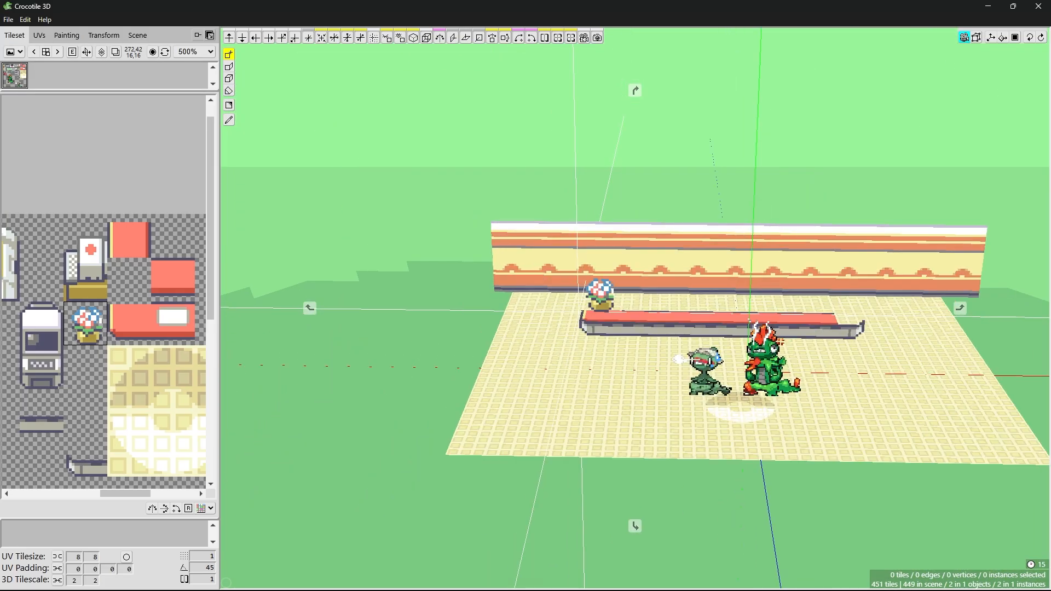
{"action": "scroll", "coordinate": [597, 299], "scroll_direction": "up", "scroll_amount": 4}
{"action": "middle_click_drag", "start_coordinate": [597, 298], "coordinate": [582, 422]}
{"action": "scroll", "coordinate": [575, 350], "scroll_direction": "up", "scroll_amount": 4}
{"action": "scroll", "coordinate": [547, 312], "scroll_direction": "down", "scroll_amount": 2}
{"action": "scroll", "coordinate": [635, 306], "scroll_direction": "down", "scroll_amount": 5}
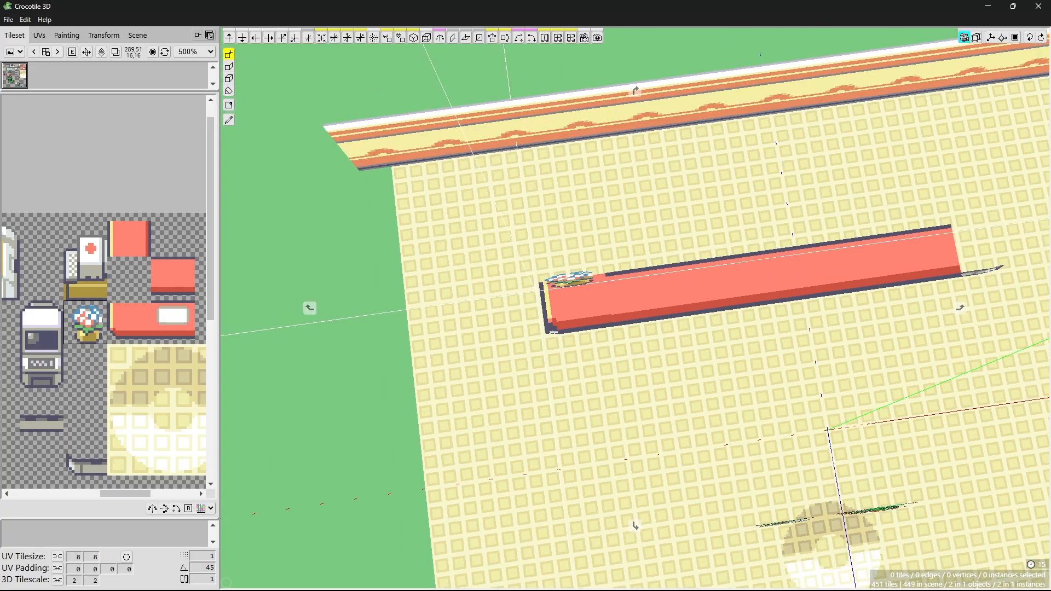
{"action": "scroll", "coordinate": [635, 307], "scroll_direction": "up", "scroll_amount": 1}
{"action": "middle_click_drag", "start_coordinate": [580, 416], "coordinate": [619, 343]}
{"action": "scroll", "coordinate": [619, 340], "scroll_direction": "down", "scroll_amount": 2}
{"action": "scroll", "coordinate": [624, 306], "scroll_direction": "up", "scroll_amount": 3}
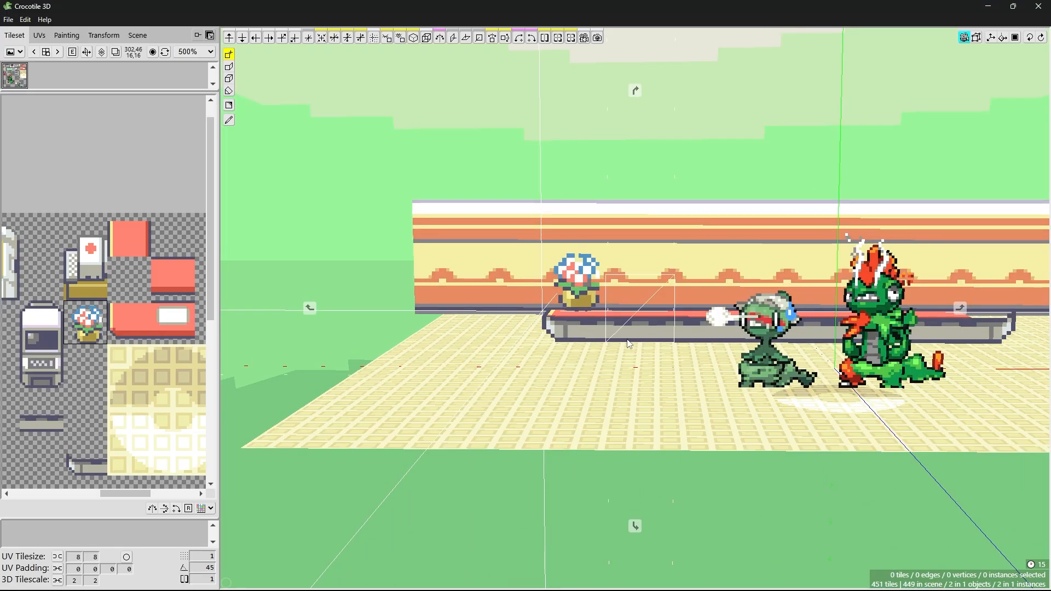
{"action": "middle_click_drag", "start_coordinate": [627, 191], "coordinate": [640, 232]}
{"action": "middle_click_drag", "start_coordinate": [640, 232], "coordinate": [570, 183], "text": "shift"}
{"action": "scroll", "coordinate": [630, 324], "scroll_direction": "up", "scroll_amount": 3}
{"action": "scroll", "coordinate": [634, 471], "scroll_direction": "down", "scroll_amount": 3}
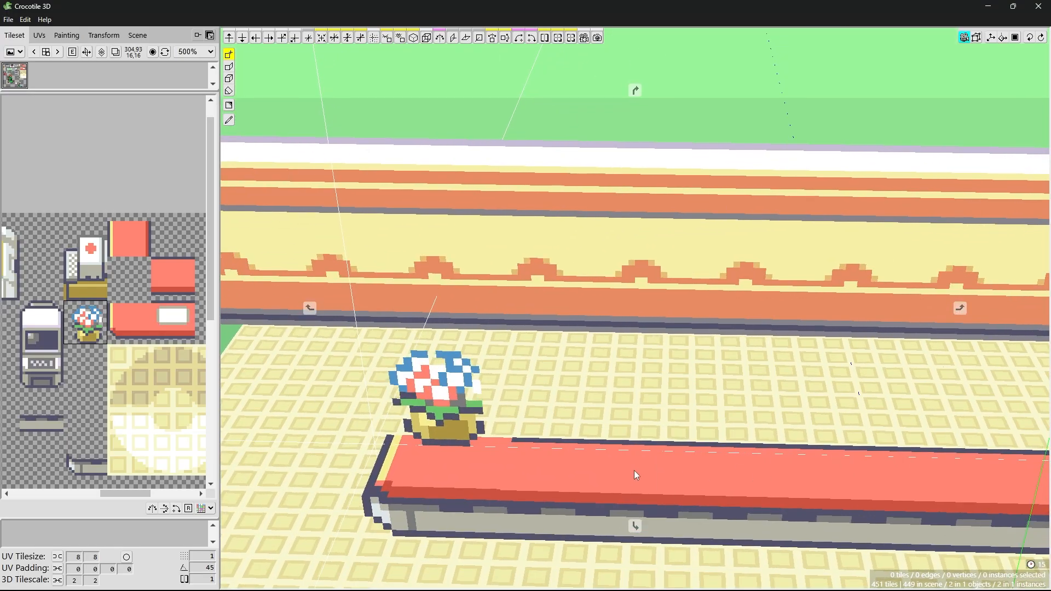
{"action": "scroll", "coordinate": [634, 470], "scroll_direction": "down", "scroll_amount": 4}
{"action": "scroll", "coordinate": [612, 420], "scroll_direction": "up", "scroll_amount": 4}
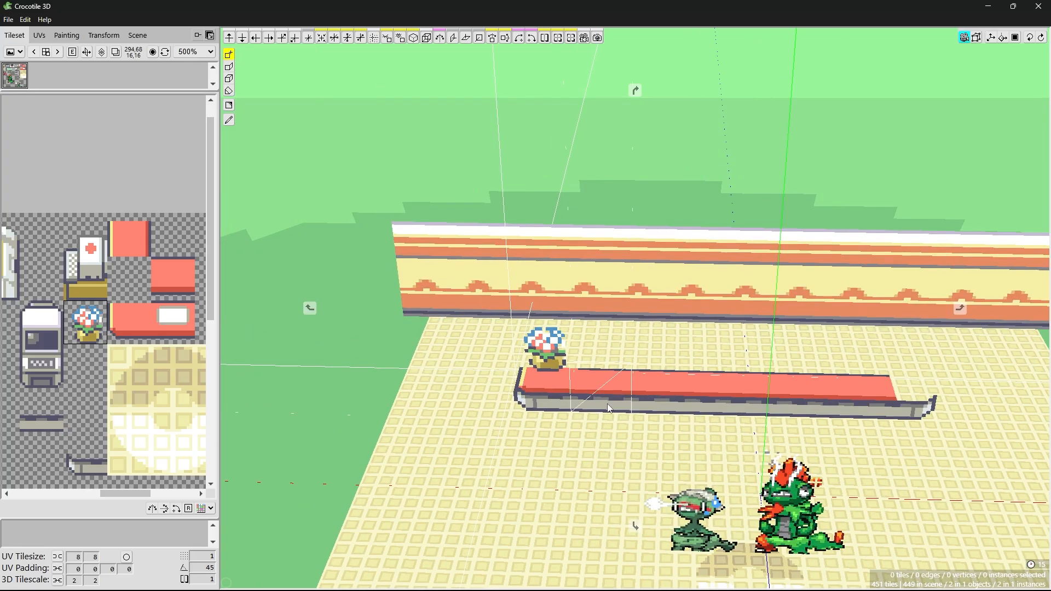
{"action": "scroll", "coordinate": [612, 421], "scroll_direction": "down", "scroll_amount": 4}
{"action": "middle_click_drag", "start_coordinate": [650, 462], "coordinate": [624, 418]}
{"action": "middle_click_drag", "start_coordinate": [591, 309], "coordinate": [609, 383]}
{"action": "scroll", "coordinate": [609, 337], "scroll_direction": "up", "scroll_amount": 5}
{"action": "scroll", "coordinate": [608, 336], "scroll_direction": "down", "scroll_amount": 1}
{"action": "scroll", "coordinate": [607, 336], "scroll_direction": "up", "scroll_amount": 2}
{"action": "scroll", "coordinate": [611, 298], "scroll_direction": "down", "scroll_amount": 1}
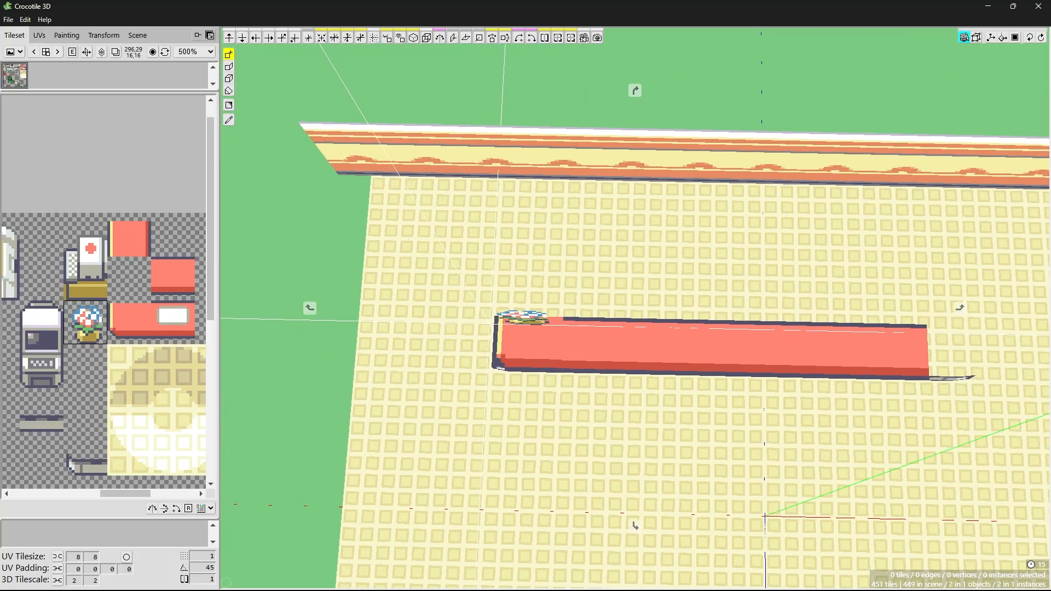
- Try to position a 16 by 16 pixel red side-counter tile flat behind the corner with the flower pot
{"action": "left_click", "coordinate": [139, 246]}
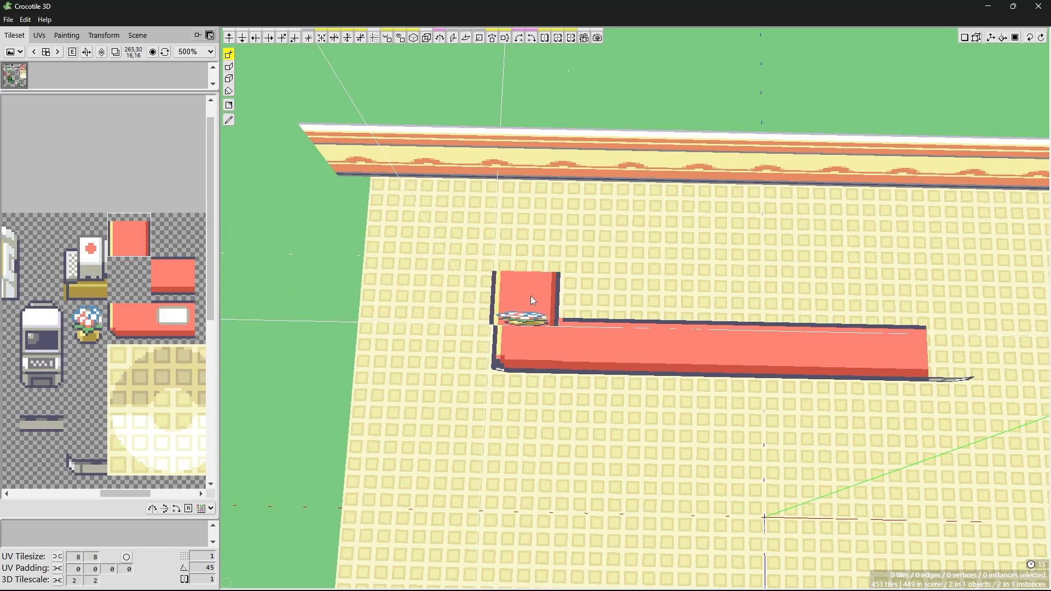
{"action": "key", "text": "space"}
{"action": "mouse_move", "coordinate": [539, 274]}
{"action": "left_mouse_down"}
{"action": "mouse_move", "coordinate": [569, 263]}
{"action": "mouse_move", "coordinate": [558, 283]}
{"action": "left_mouse_up"}
{"action": "right_click_drag", "start_coordinate": [558, 283], "coordinate": [567, 294]}
{"action": "left_click_drag", "start_coordinate": [566, 294], "coordinate": [573, 303]}
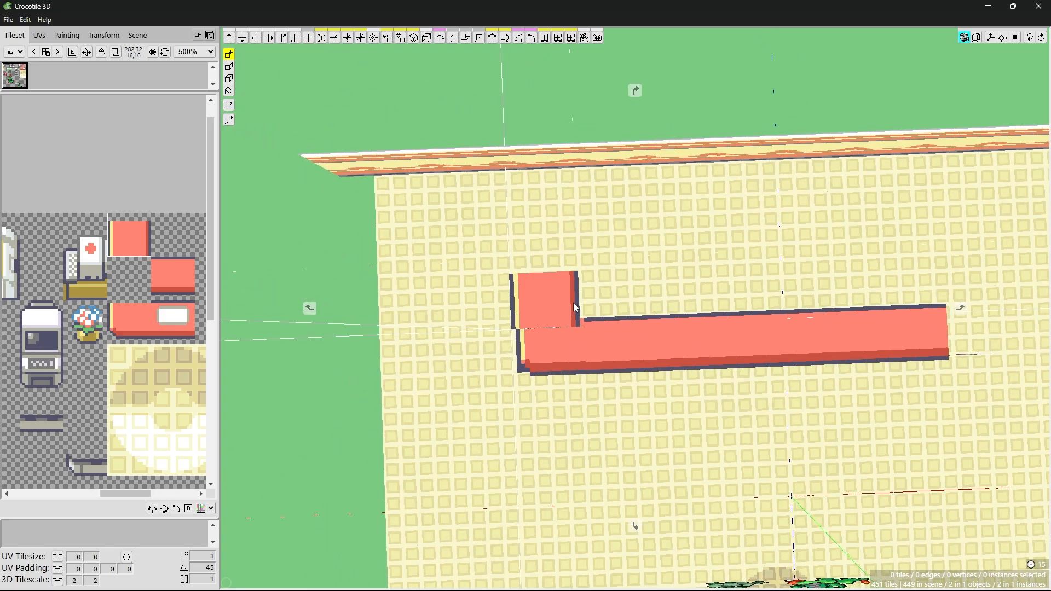
{"action": "scroll", "coordinate": [570, 305], "scroll_direction": "up", "scroll_amount": 4}
{"action": "right_click_drag", "start_coordinate": [570, 305], "coordinate": [584, 307]}
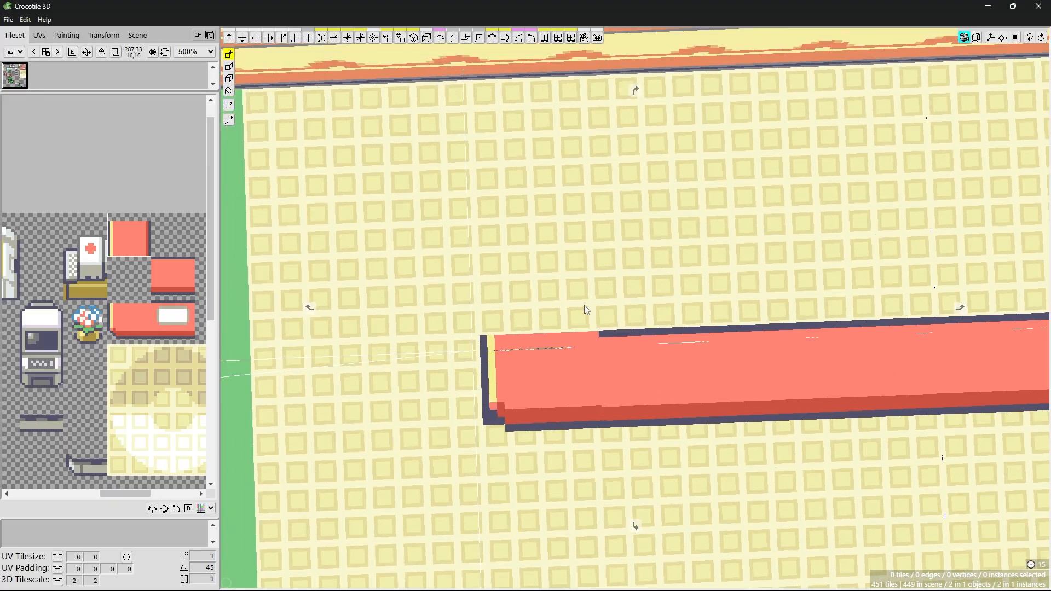
- Try to extend the corner's back edge with a 16 by 13 pixel red side-counter tile and undo it
{"action": "left_click", "coordinate": [230, 68]}
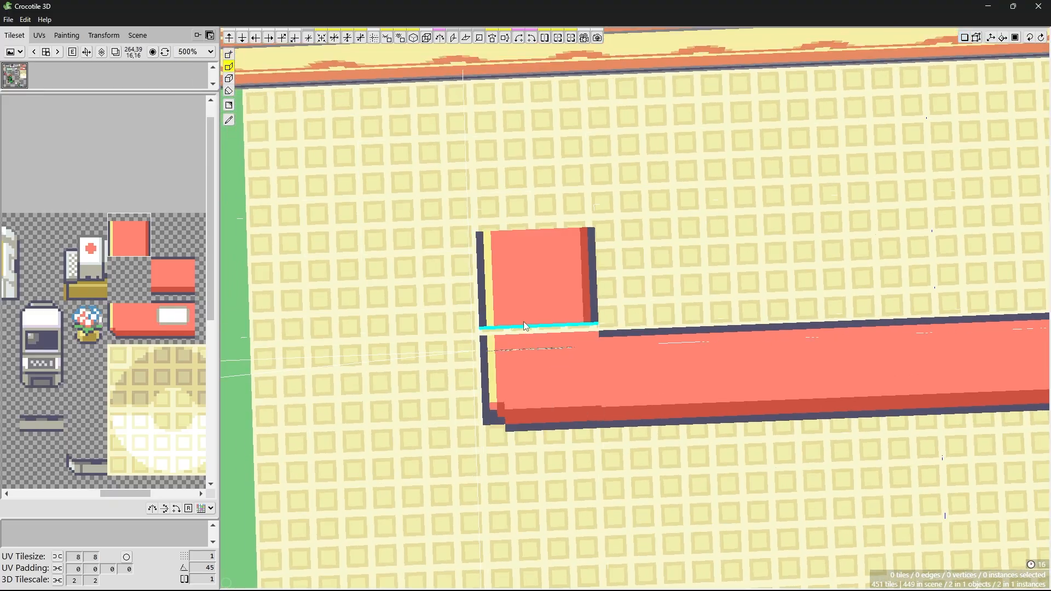
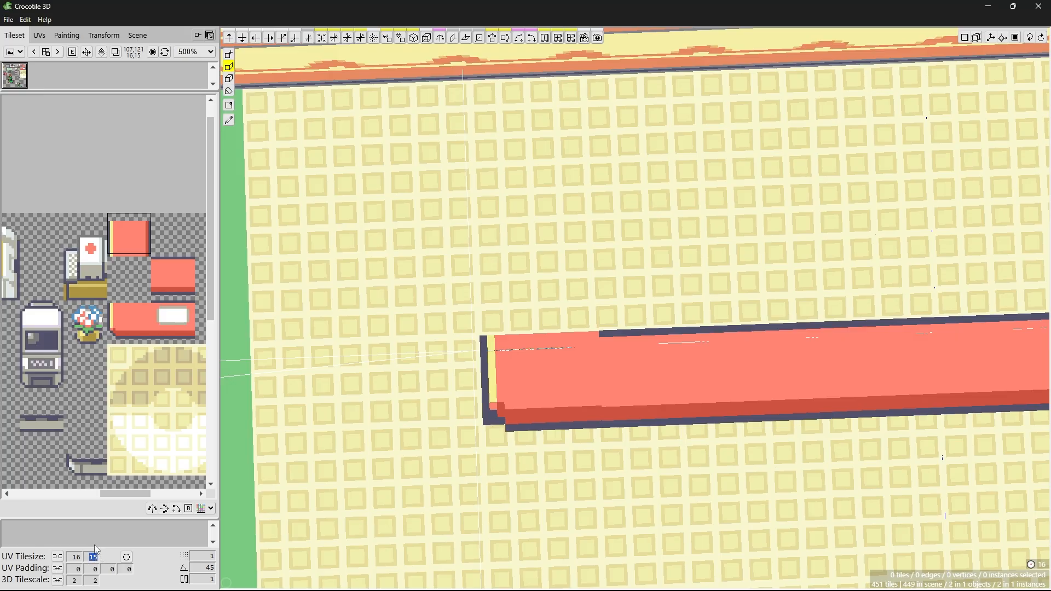
{"action": "left_click", "coordinate": [128, 269]}
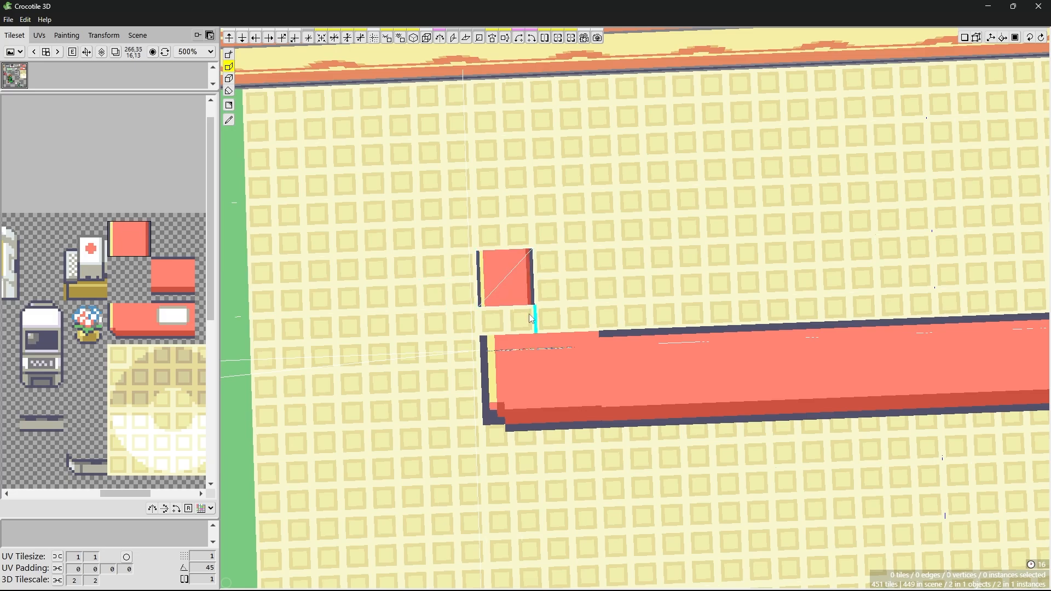
{"action": "left_click", "coordinate": [529, 328]}
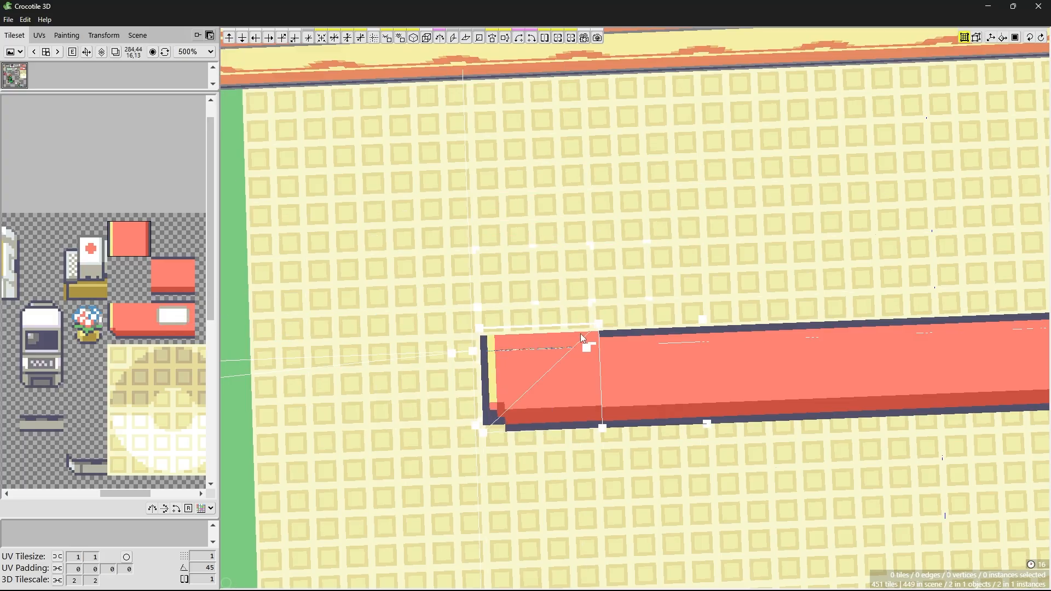
{"action": "scroll", "coordinate": [550, 336], "scroll_direction": "up", "scroll_amount": 2}
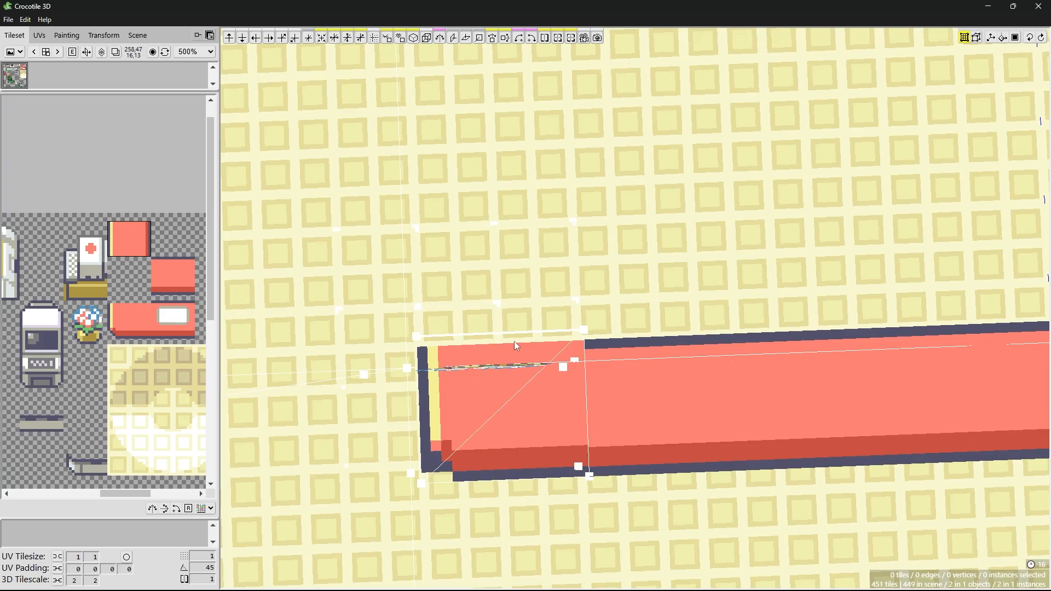
{"action": "middle_click_drag", "start_coordinate": [514, 341], "coordinate": [537, 333]}
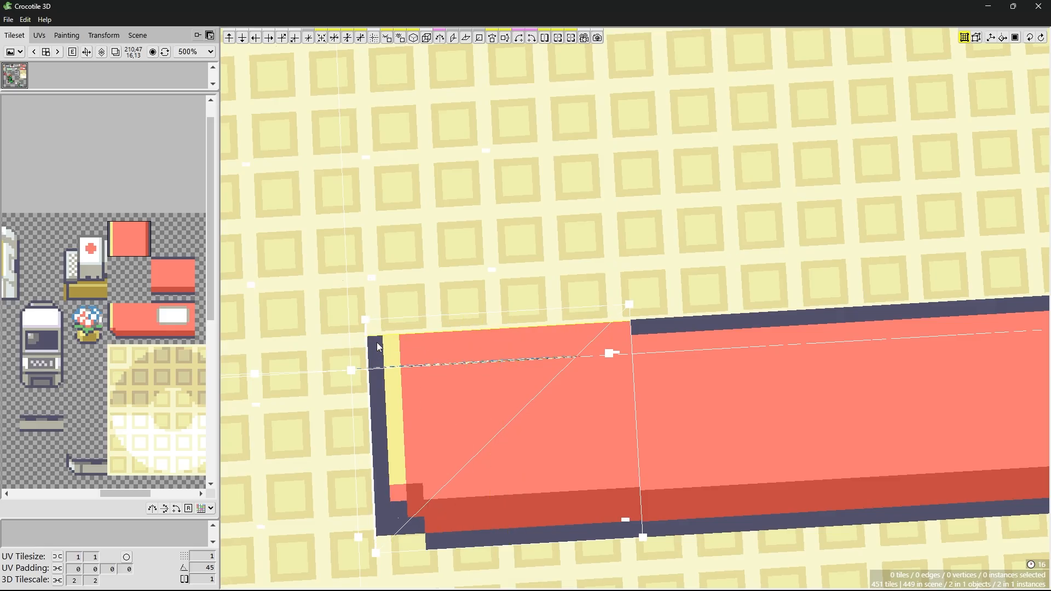
{"action": "left_click", "coordinate": [445, 327]}
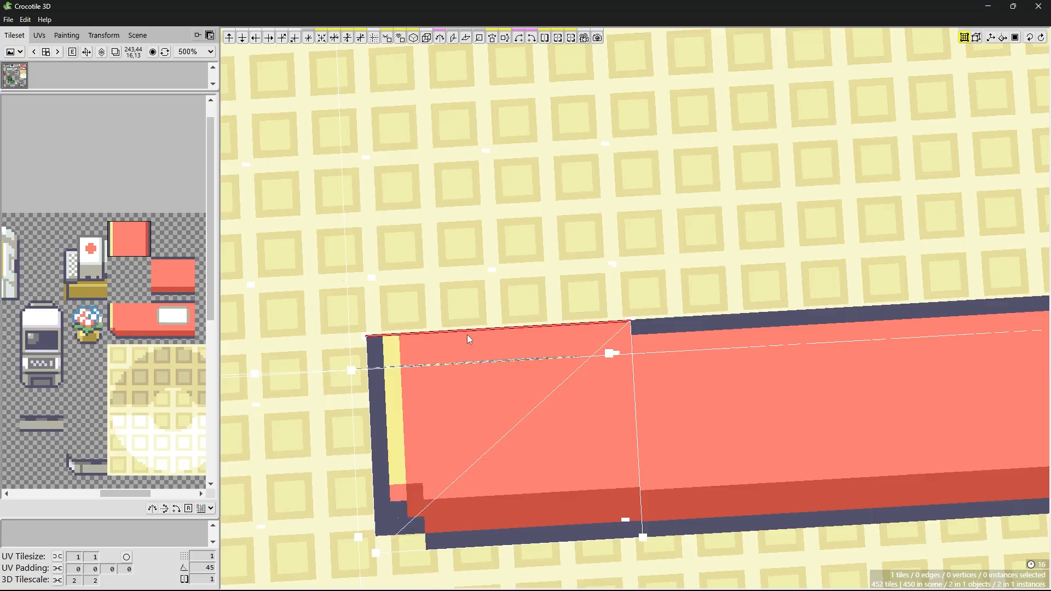
{"action": "key", "text": "ctrl+z"}
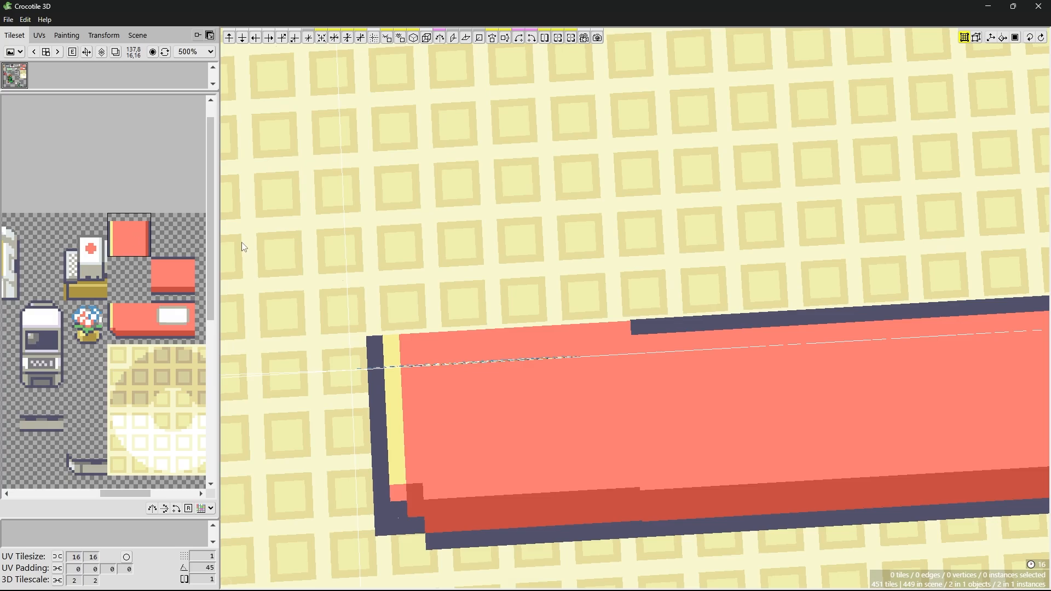
- Draw 16 by 16 pixel red side-counter tiles from the corner's back edge to begin the counter's perpendicular arm
{"action": "scroll", "coordinate": [506, 321], "scroll_direction": "down", "scroll_amount": 1}
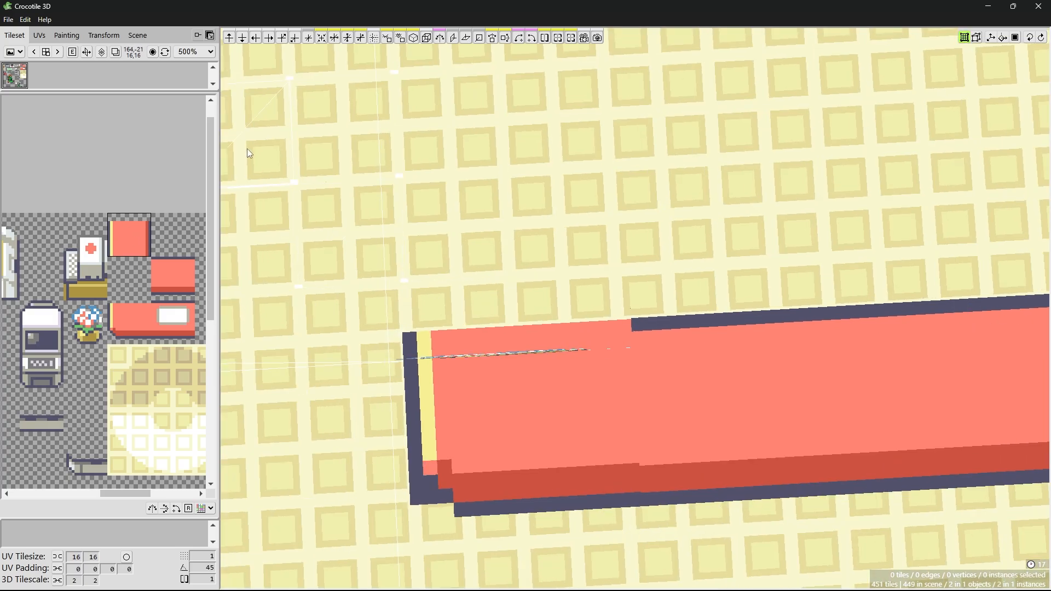
{"action": "key", "text": "Tab"}
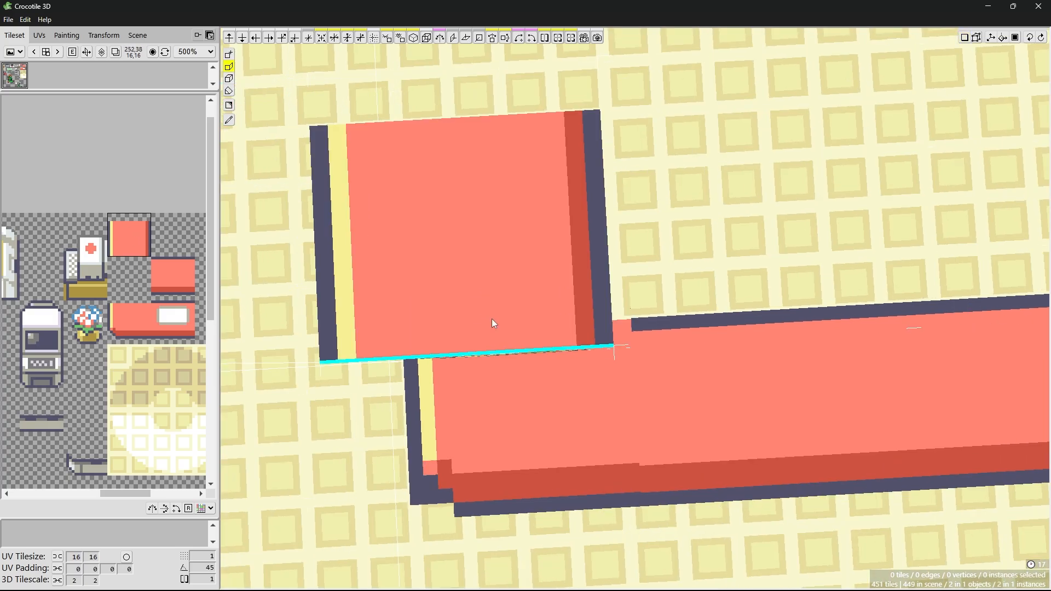
{"action": "left_click", "coordinate": [487, 307]}
{"action": "scroll", "coordinate": [553, 290], "scroll_direction": "down", "scroll_amount": 4}
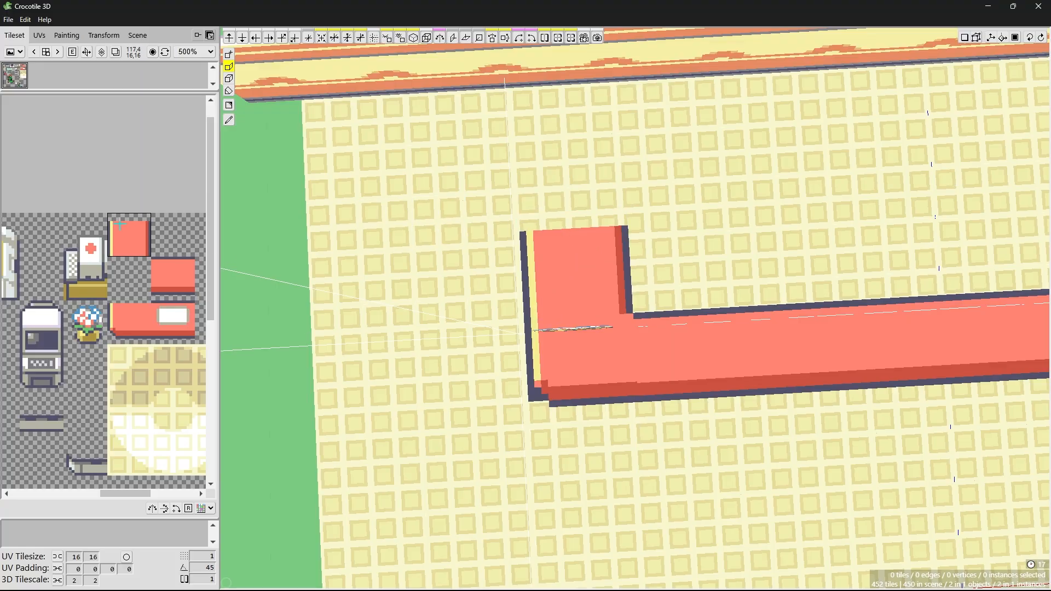
{"action": "right_click_drag", "start_coordinate": [580, 209], "coordinate": [553, 251]}
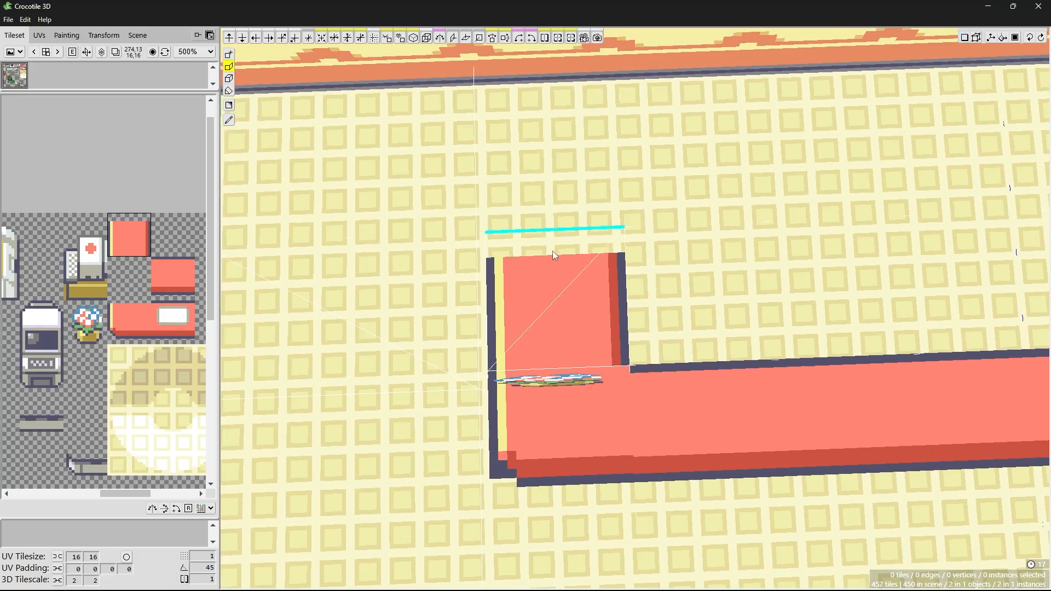
{"action": "left_click", "coordinate": [505, 248]}
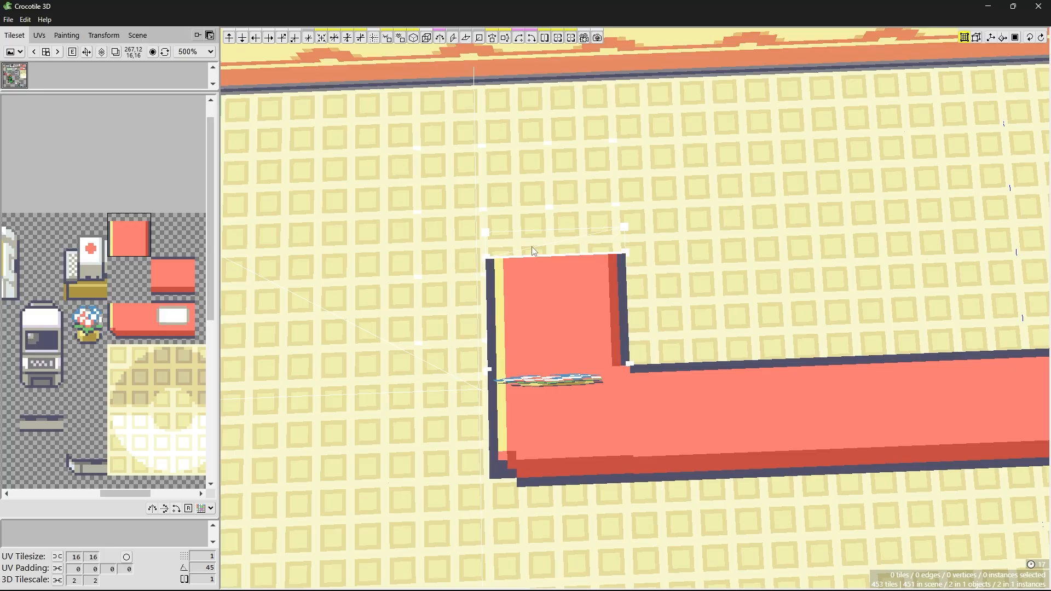
- Delete the surplus tile at the counter arm's end and extend the arm to the back wall with duplicates of the red side-counter tile
{"action": "left_click", "coordinate": [534, 251]}
{"action": "key", "text": "Delete"}
{"action": "left_click", "coordinate": [537, 271]}
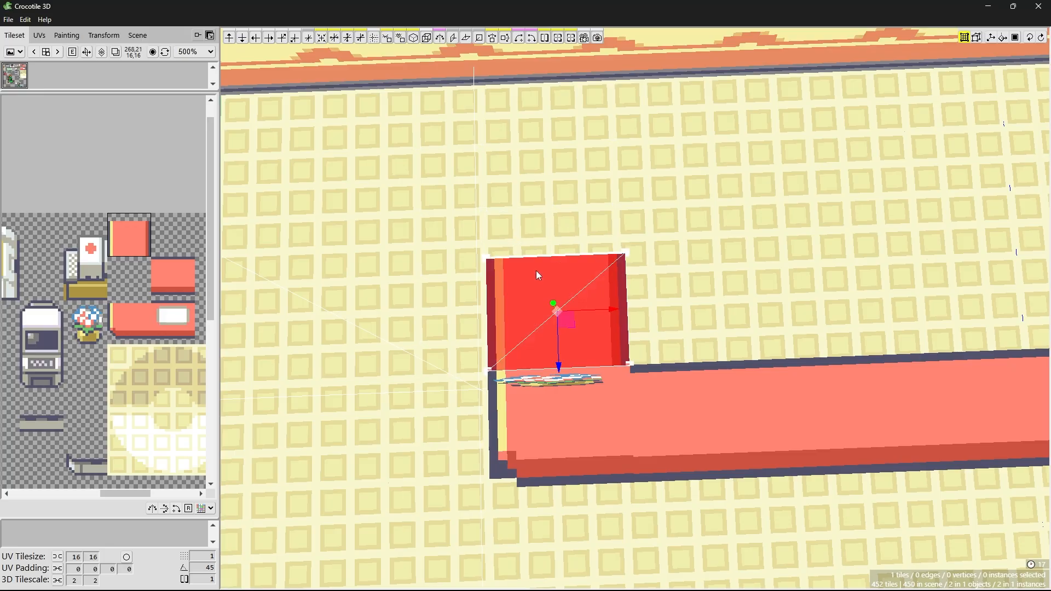
{"action": "left_click_drag", "start_coordinate": [566, 321], "coordinate": [559, 270], "text": "shift"}
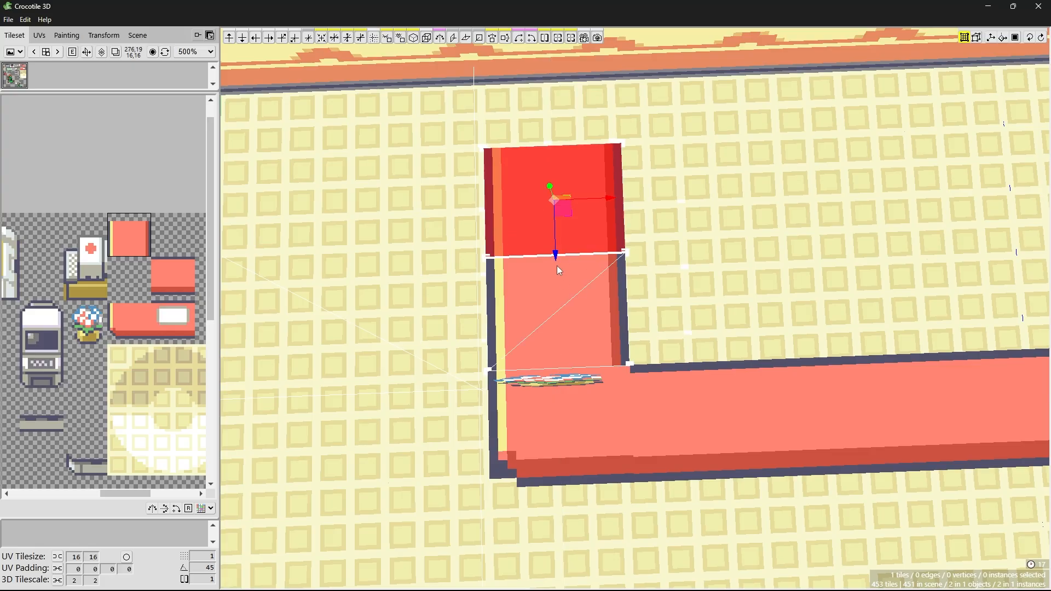
{"action": "left_click", "coordinate": [554, 265]}
{"action": "key", "text": "ctrl+d"}
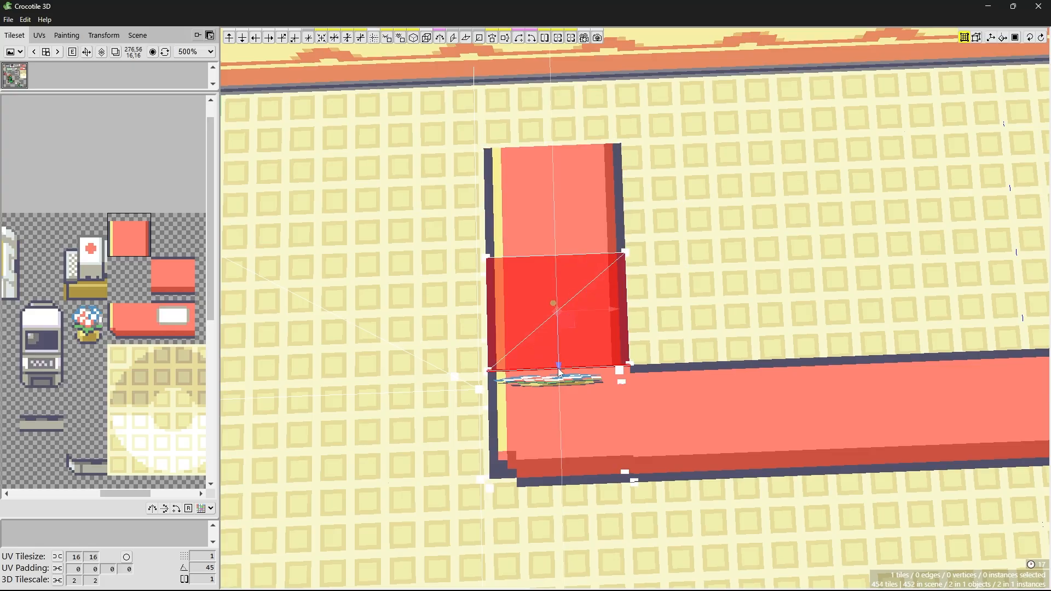
{"action": "left_click_drag", "start_coordinate": [559, 367], "coordinate": [536, 158]}
{"action": "key", "text": "Escape"}
- Examine the L-shaped counter against the back wall and the characters from the front, at several angles and distances
{"action": "key", "text": "space"}
{"action": "left_click_drag", "start_coordinate": [704, 288], "coordinate": [728, 194]}
{"action": "scroll", "coordinate": [706, 269], "scroll_direction": "up", "scroll_amount": 4}
{"action": "scroll", "coordinate": [717, 276], "scroll_direction": "down", "scroll_amount": 5}
{"action": "scroll", "coordinate": [733, 282], "scroll_direction": "down", "scroll_amount": 3}
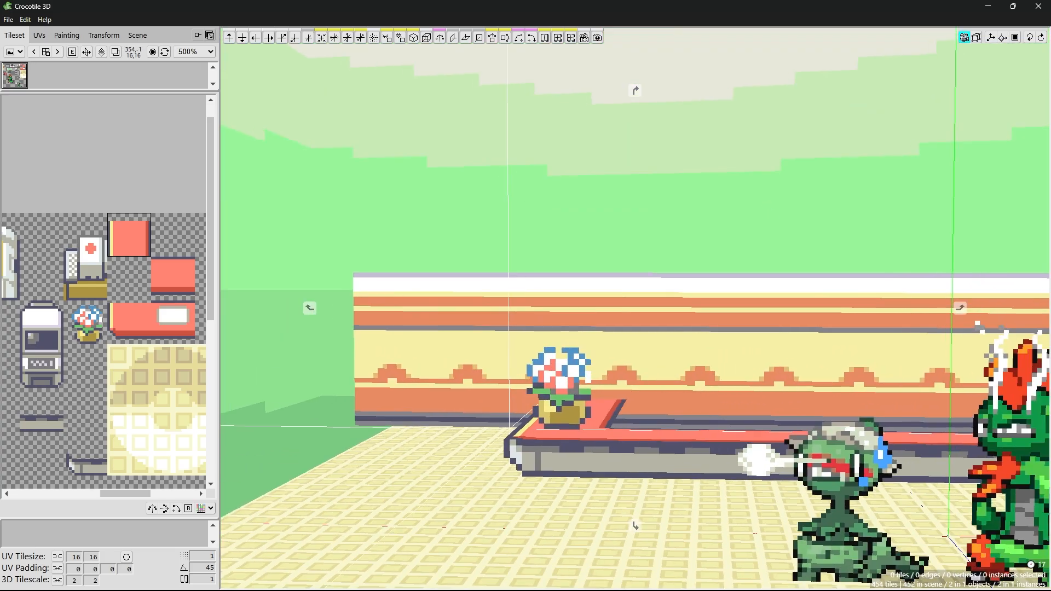
{"action": "right_click_drag", "start_coordinate": [931, 339], "coordinate": [804, 265]}
{"action": "scroll", "coordinate": [804, 265], "scroll_direction": "down", "scroll_amount": 5}
{"action": "left_click_drag", "start_coordinate": [803, 265], "coordinate": [741, 294]}
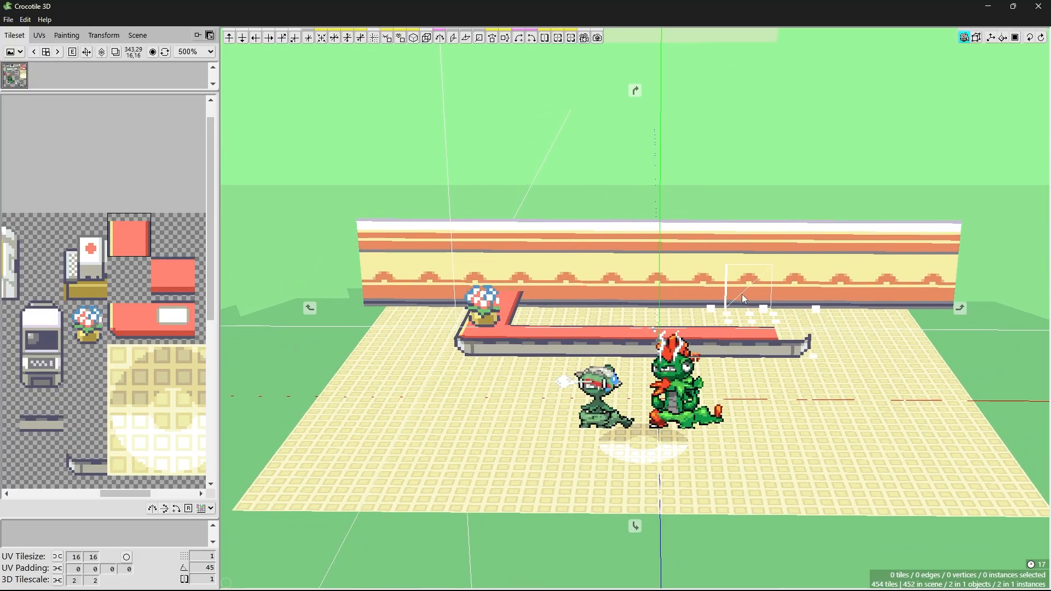
{"action": "scroll", "coordinate": [741, 294], "scroll_direction": "down", "scroll_amount": 4}
{"action": "scroll", "coordinate": [635, 309], "scroll_direction": "up", "scroll_amount": 8}
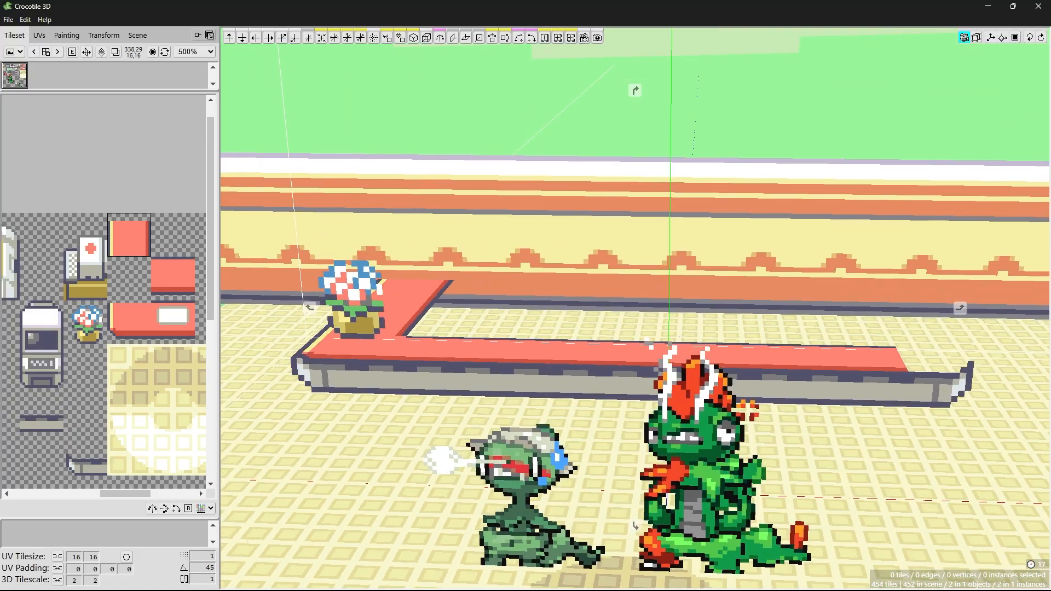
{"action": "middle_click_drag", "start_coordinate": [635, 309], "coordinate": [682, 302]}
{"action": "scroll", "coordinate": [635, 308], "scroll_direction": "down", "scroll_amount": 2}
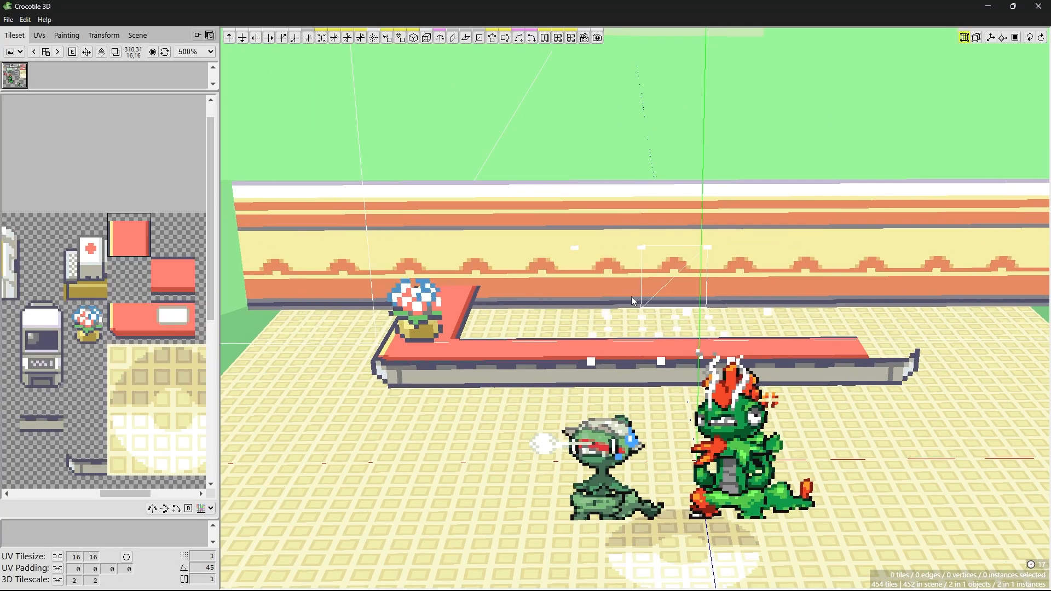
{"action": "scroll", "coordinate": [115, 331], "scroll_direction": "down", "scroll_amount": 4}
{"action": "scroll", "coordinate": [103, 333], "scroll_direction": "up", "scroll_amount": 3}
- Pick the 32 by 16 pixel dark screen from the tileset and align its preview upright with the back wall
{"action": "middle_click_drag", "start_coordinate": [84, 314], "coordinate": [200, 391]}
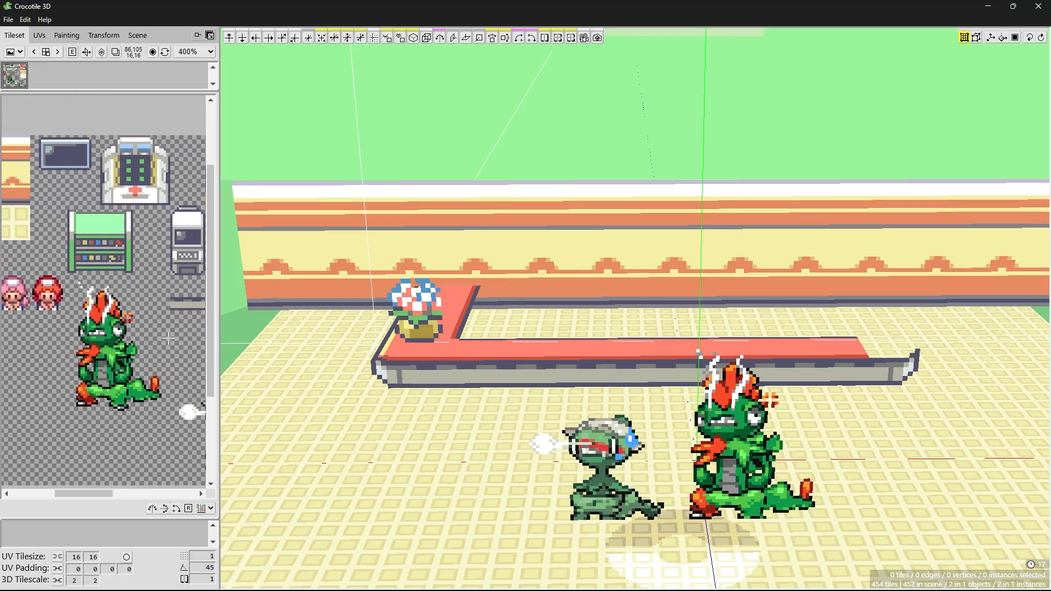
{"action": "middle_click_drag", "start_coordinate": [146, 295], "coordinate": [174, 313]}
{"action": "left_click", "coordinate": [98, 186]}
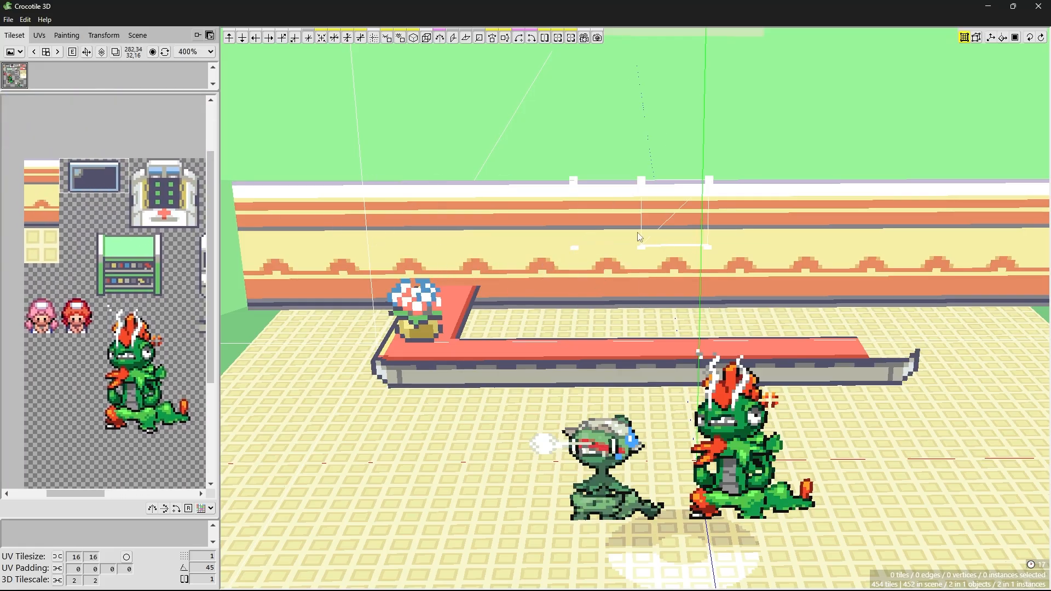
{"action": "key", "text": "Tab"}
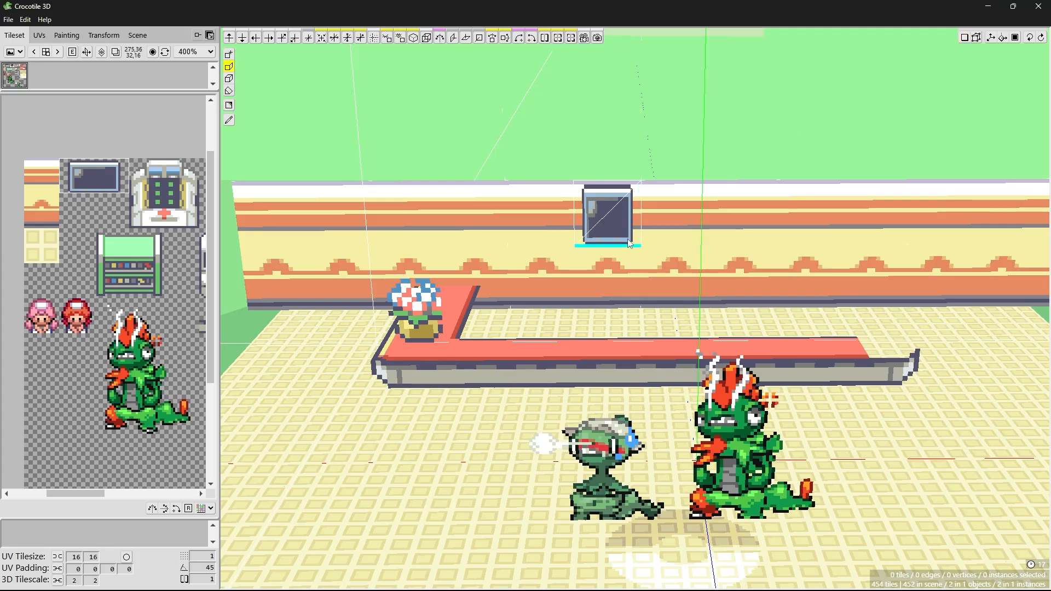
{"action": "left_click", "coordinate": [229, 54]}
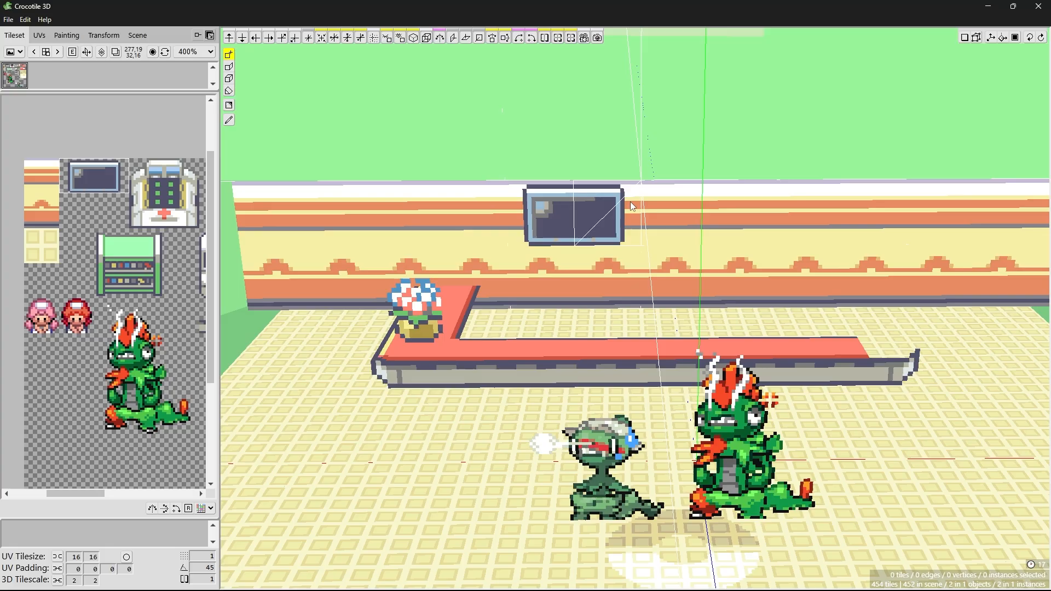
{"action": "key", "text": "space"}
{"action": "mouse_move", "coordinate": [658, 222]}
{"action": "left_mouse_down"}
{"action": "mouse_move", "coordinate": [669, 229]}
{"action": "mouse_move", "coordinate": [650, 224]}
{"action": "left_mouse_up"}
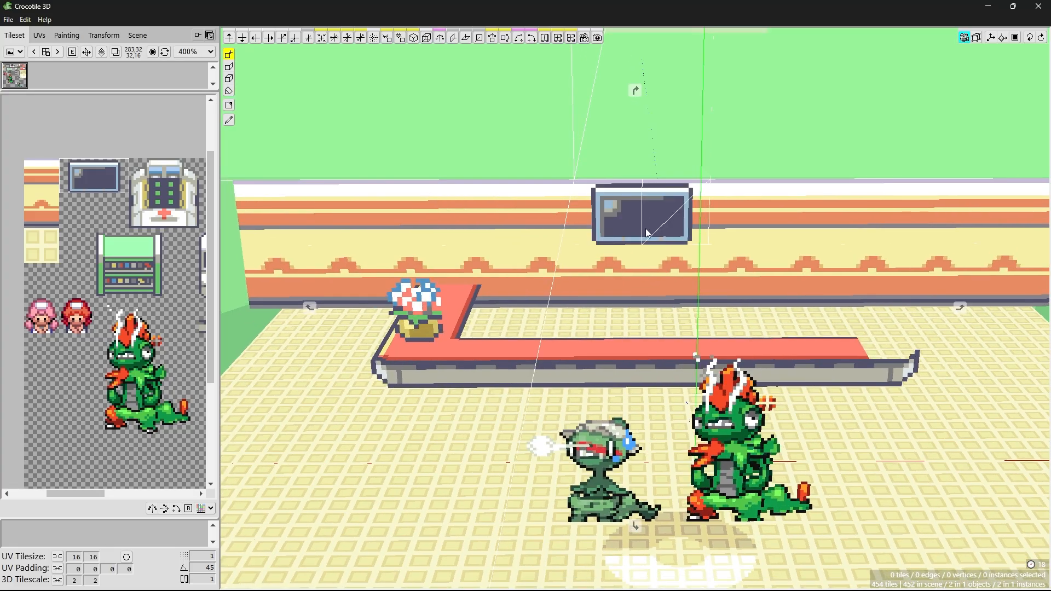
{"action": "scroll", "coordinate": [648, 233], "scroll_direction": "up", "scroll_amount": 3}
{"action": "scroll", "coordinate": [648, 234], "scroll_direction": "down", "scroll_amount": 2}
{"action": "right_click_drag", "start_coordinate": [648, 233], "coordinate": [624, 267]}
{"action": "key", "text": "space"}
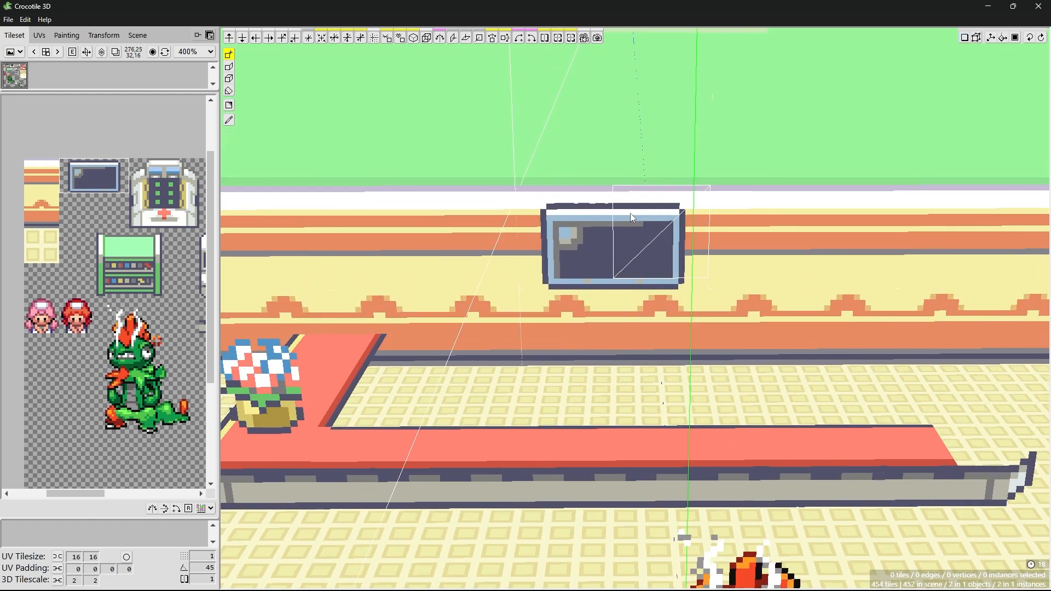
- Lower the screen tile to the middle of the back wall above the floor behind the counter and place it there
{"action": "key", "text": "shift+s"}
{"action": "key", "text": "shift+s"}
{"action": "key", "text": "shift+s"}
{"action": "key", "text": "shift+w"}
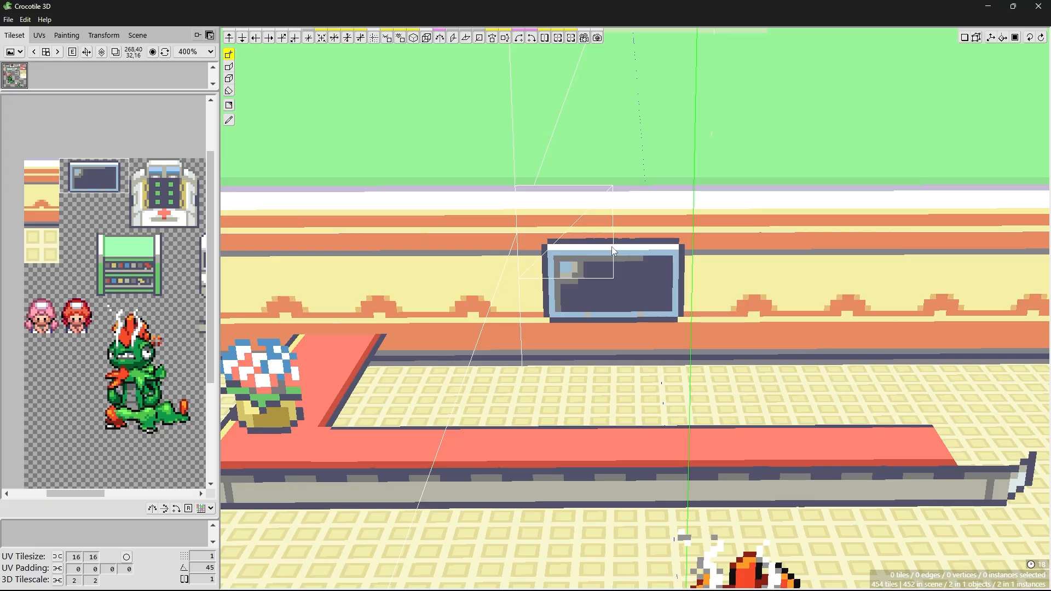
{"action": "right_click_drag", "start_coordinate": [612, 247], "coordinate": [610, 212]}
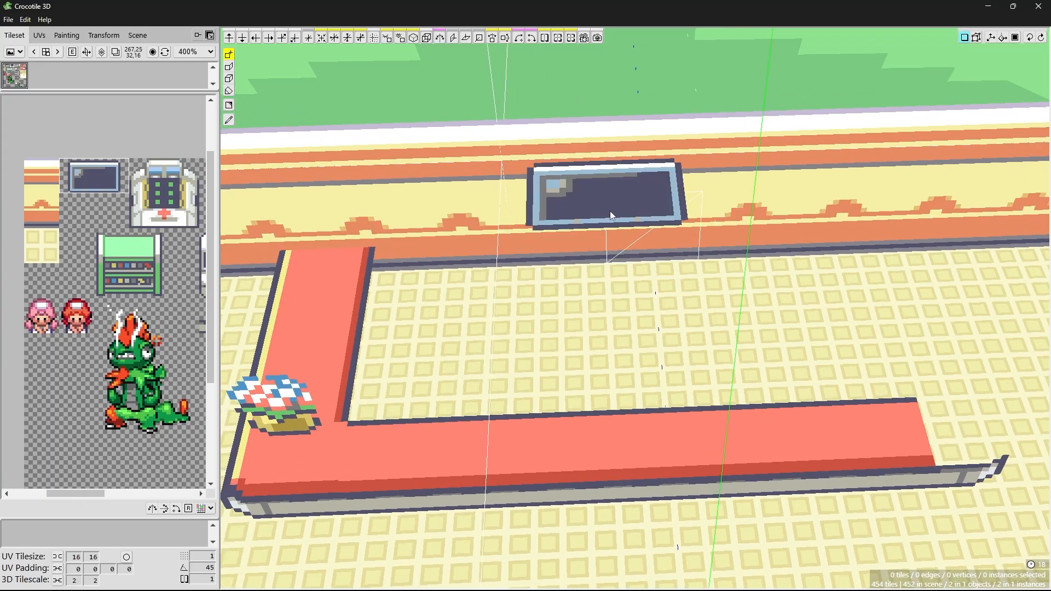
{"action": "key", "text": "space"}
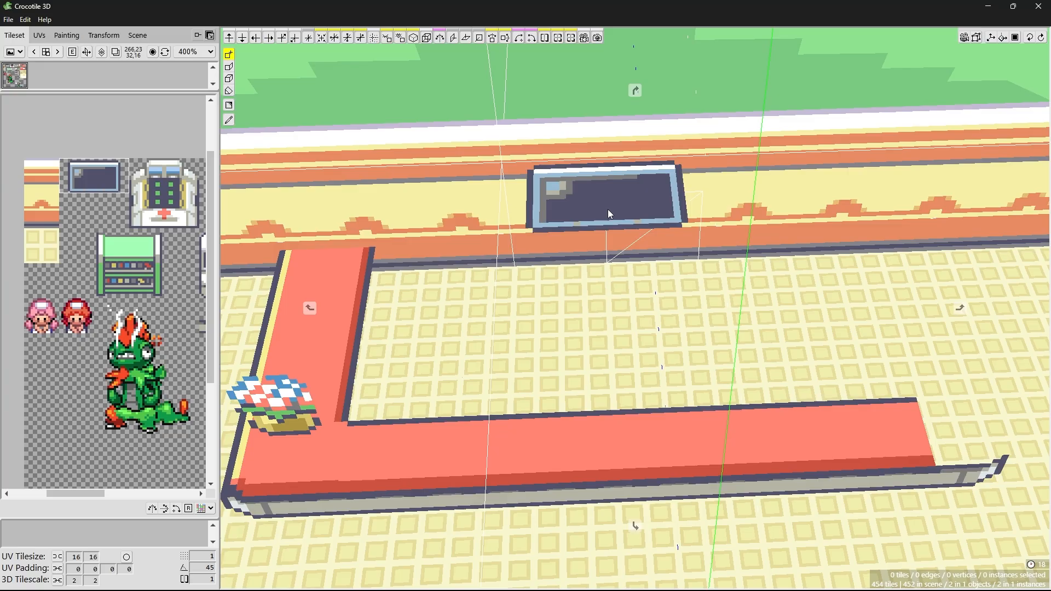
{"action": "left_click_drag", "start_coordinate": [608, 209], "coordinate": [611, 169]}
{"action": "key", "text": "space"}
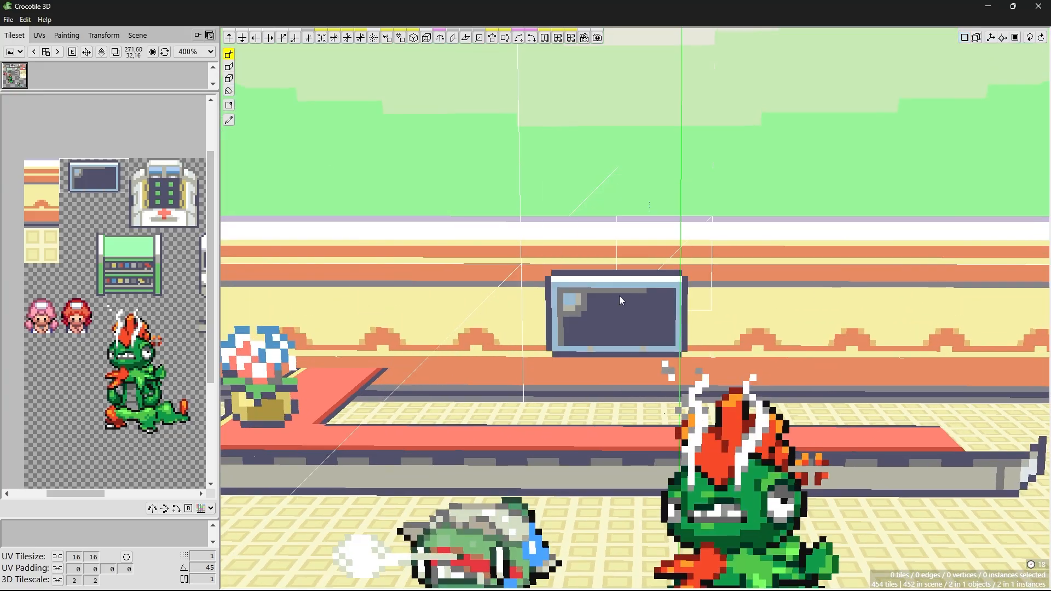
{"action": "left_click", "coordinate": [612, 291]}
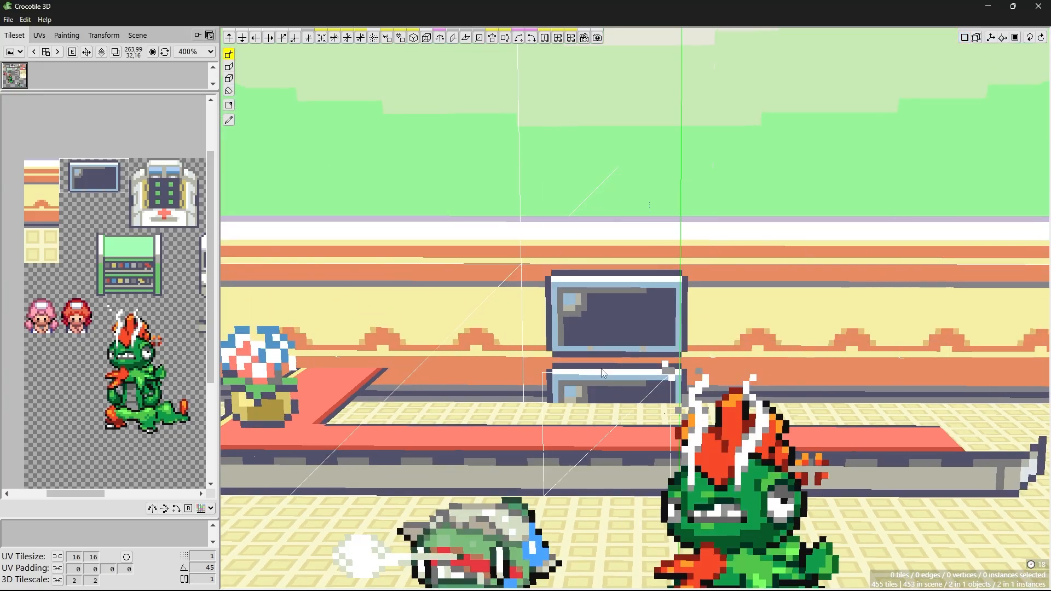
- Examine the screen's position on the back wall from several angles and distances
{"action": "key", "text": "space"}
{"action": "left_click_drag", "start_coordinate": [613, 378], "coordinate": [637, 366]}
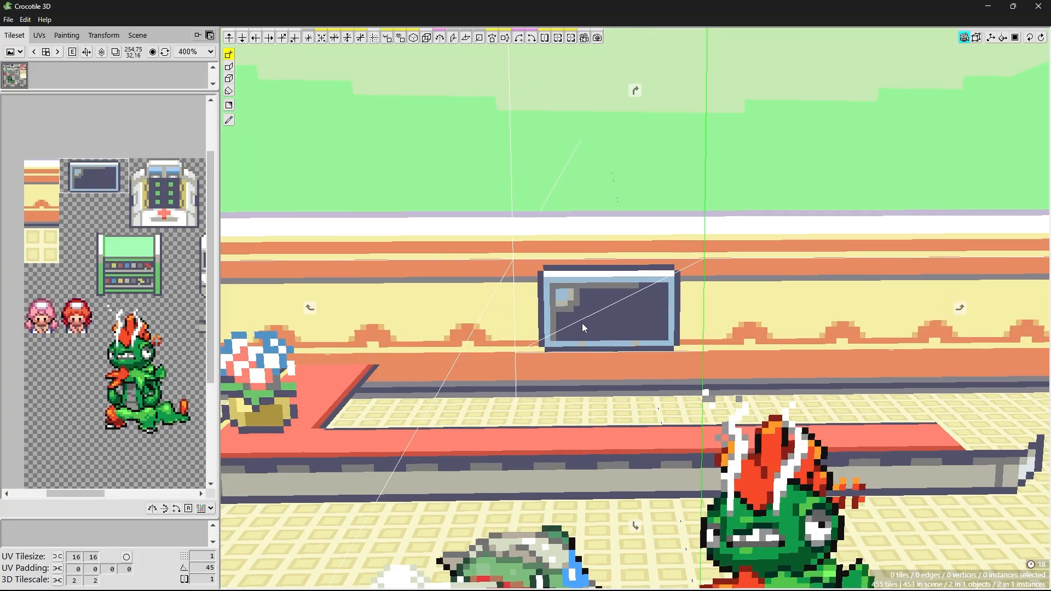
{"action": "scroll", "coordinate": [582, 323], "scroll_direction": "down", "scroll_amount": 5}
{"action": "scroll", "coordinate": [582, 323], "scroll_direction": "up", "scroll_amount": 5}
{"action": "mouse_move", "coordinate": [581, 323]}
{"action": "left_mouse_down"}
{"action": "mouse_move", "coordinate": [583, 378]}
{"action": "mouse_move", "coordinate": [624, 386]}
{"action": "mouse_move", "coordinate": [588, 306]}
{"action": "mouse_move", "coordinate": [572, 306]}
{"action": "left_mouse_up"}
{"action": "scroll", "coordinate": [636, 310], "scroll_direction": "down", "scroll_amount": 5}
{"action": "scroll", "coordinate": [635, 310], "scroll_direction": "up", "scroll_amount": 4}
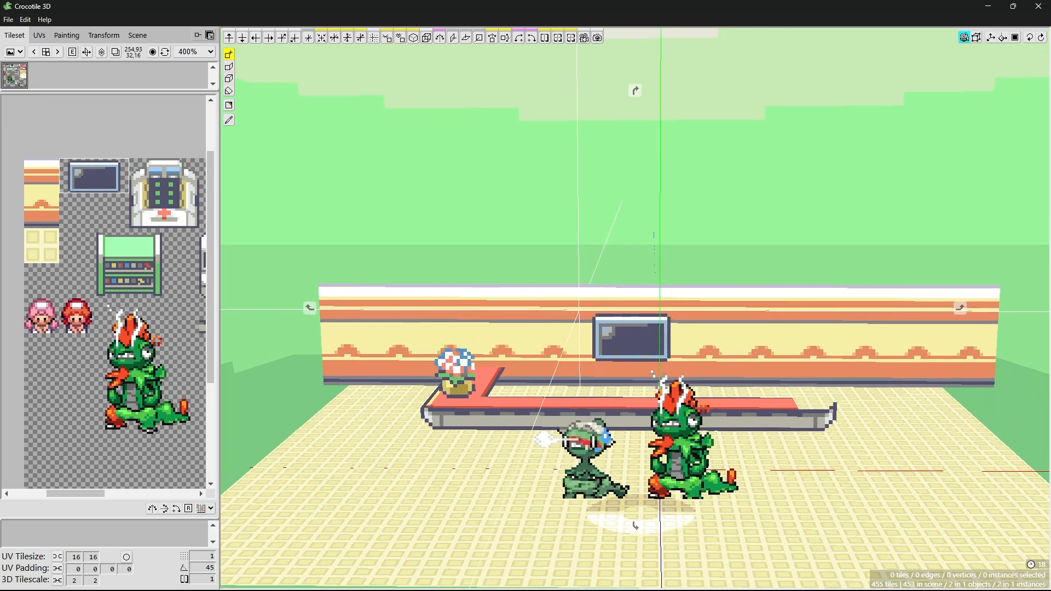
{"action": "scroll", "coordinate": [635, 309], "scroll_direction": "down", "scroll_amount": 3}
{"action": "scroll", "coordinate": [635, 310], "scroll_direction": "up", "scroll_amount": 3}
{"action": "scroll", "coordinate": [581, 366], "scroll_direction": "up", "scroll_amount": 3}
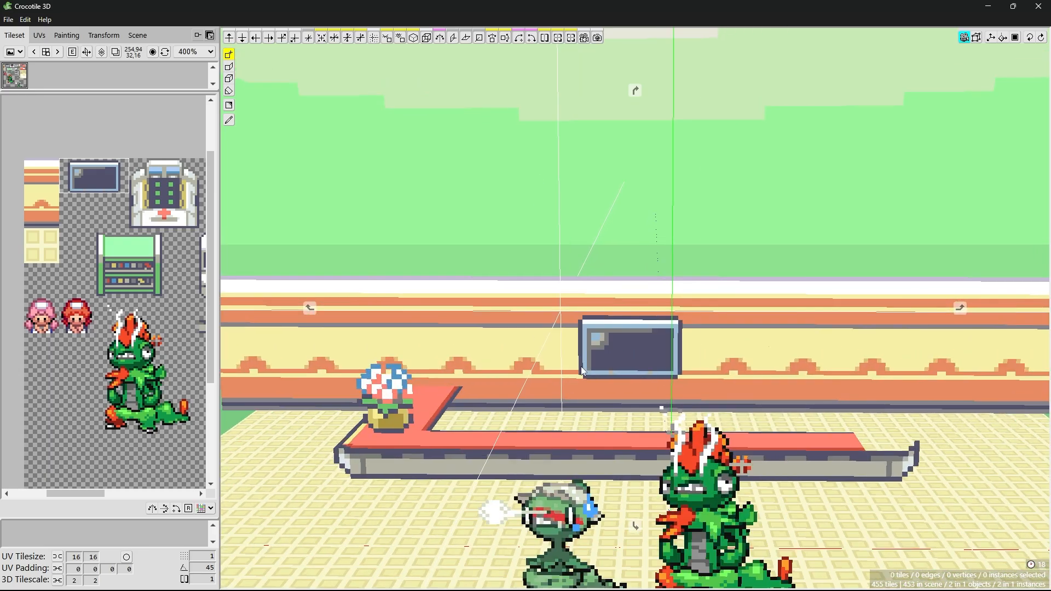
{"action": "left_click_drag", "start_coordinate": [580, 366], "coordinate": [553, 372]}
{"action": "right_click_drag", "start_coordinate": [553, 371], "coordinate": [560, 381]}
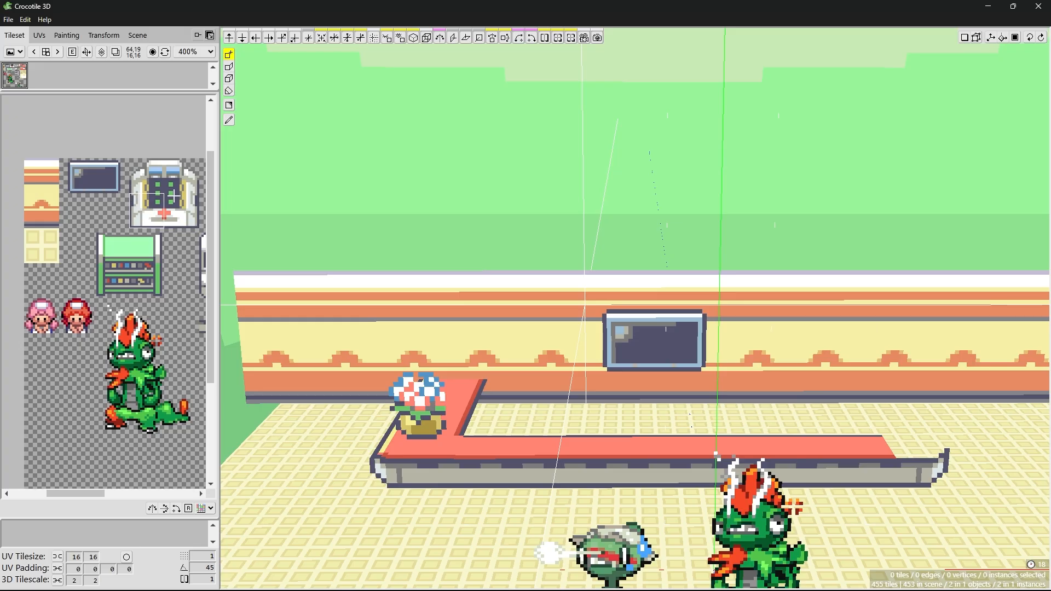
- Try out the 32 by 32 pixel white machine with the red cross upright at the wall and flat behind the counter
{"action": "key", "text": "space"}
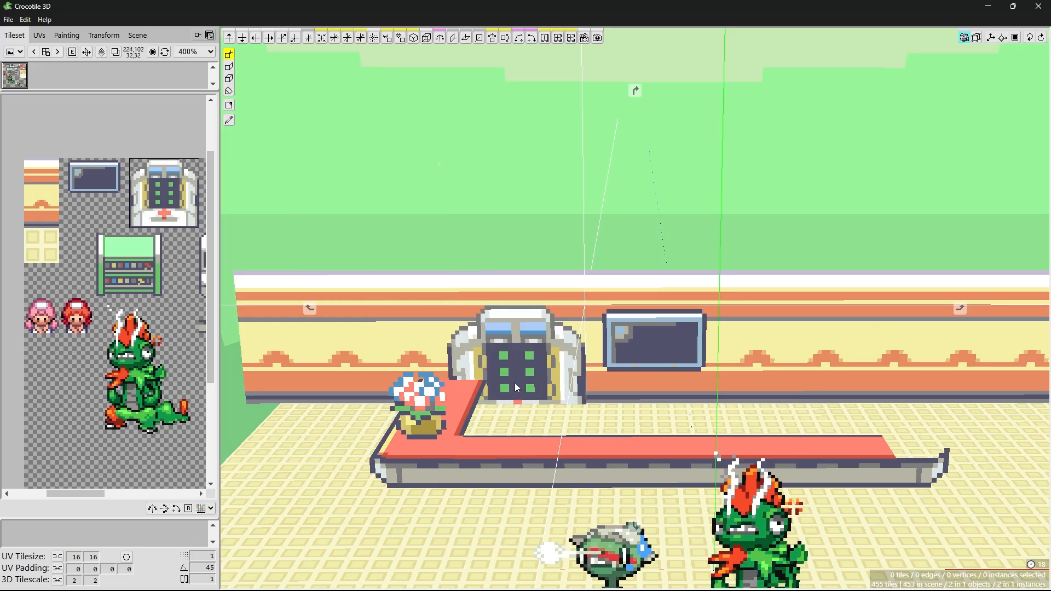
{"action": "key", "text": "space"}
{"action": "left_click_drag", "start_coordinate": [559, 340], "coordinate": [550, 396]}
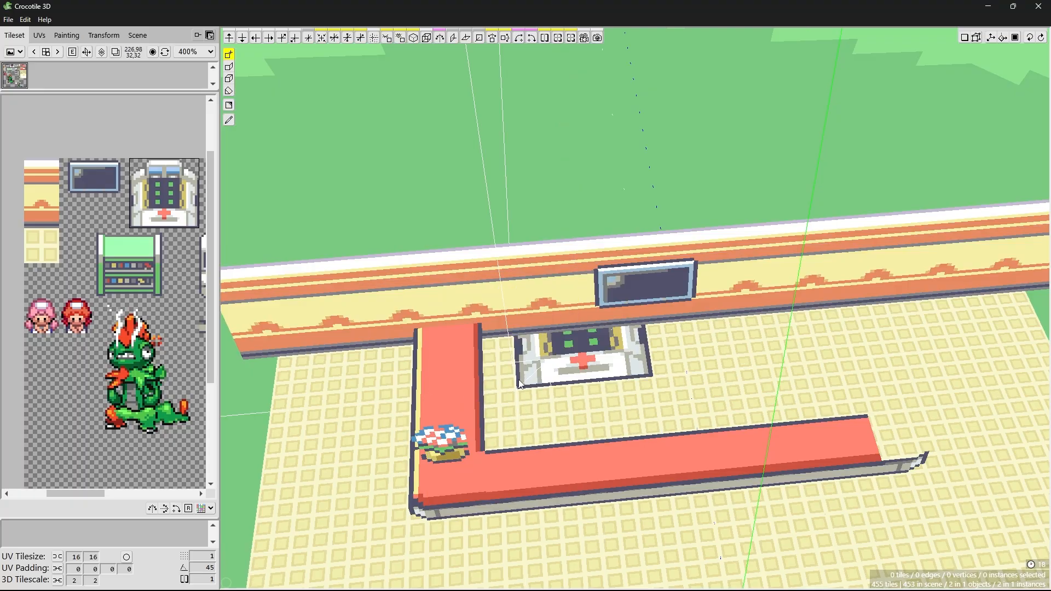
{"action": "key", "text": "space"}
{"action": "left_click_drag", "start_coordinate": [524, 376], "coordinate": [518, 295]}
{"action": "key", "text": "space"}
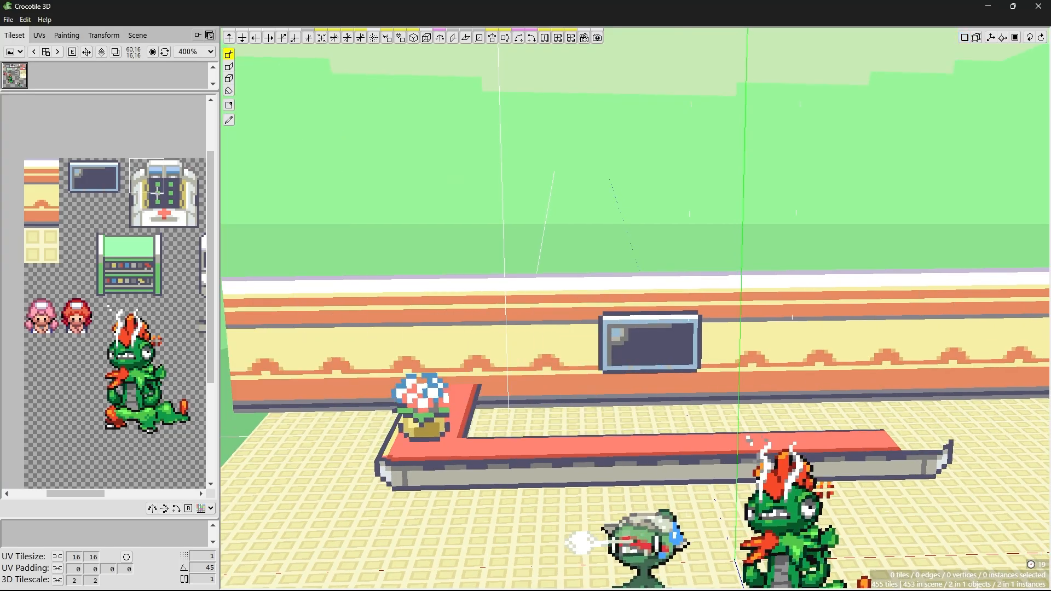
- Set the UV tile size to 16 by 4 pixels with the white machine's lower-left strip selected for drawing behind the counter
{"action": "left_click", "coordinate": [136, 219]}
{"action": "double_click", "coordinate": [76, 557]}
{"action": "key", "text": "space"}
{"action": "mouse_move", "coordinate": [487, 433]}
{"action": "left_mouse_down"}
{"action": "mouse_move", "coordinate": [501, 465]}
{"action": "mouse_move", "coordinate": [506, 428]}
{"action": "left_mouse_up"}
{"action": "key", "text": "space"}
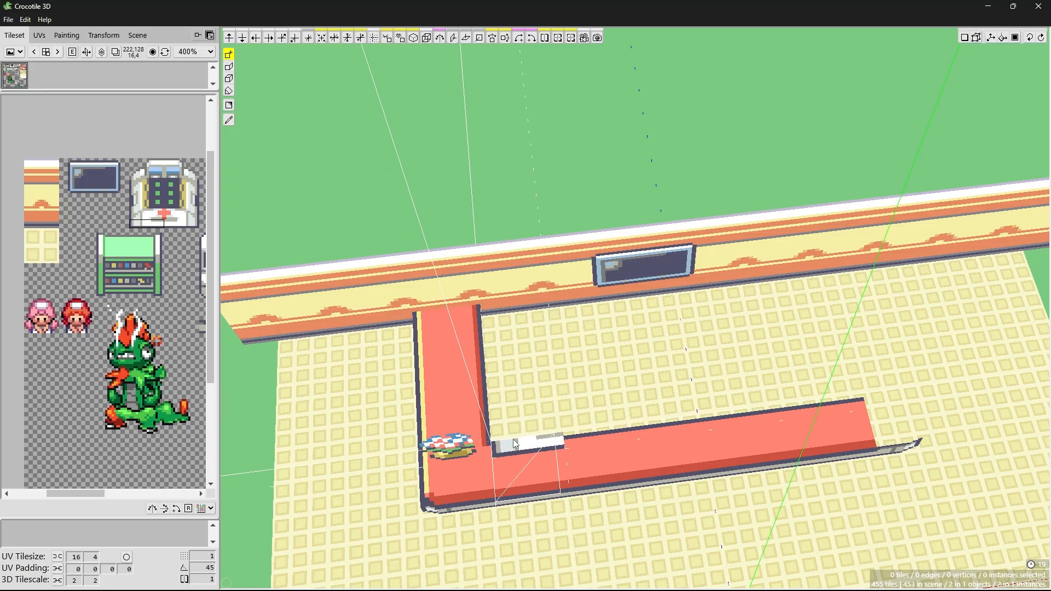
{"action": "middle_click_drag", "start_coordinate": [509, 438], "coordinate": [500, 439]}
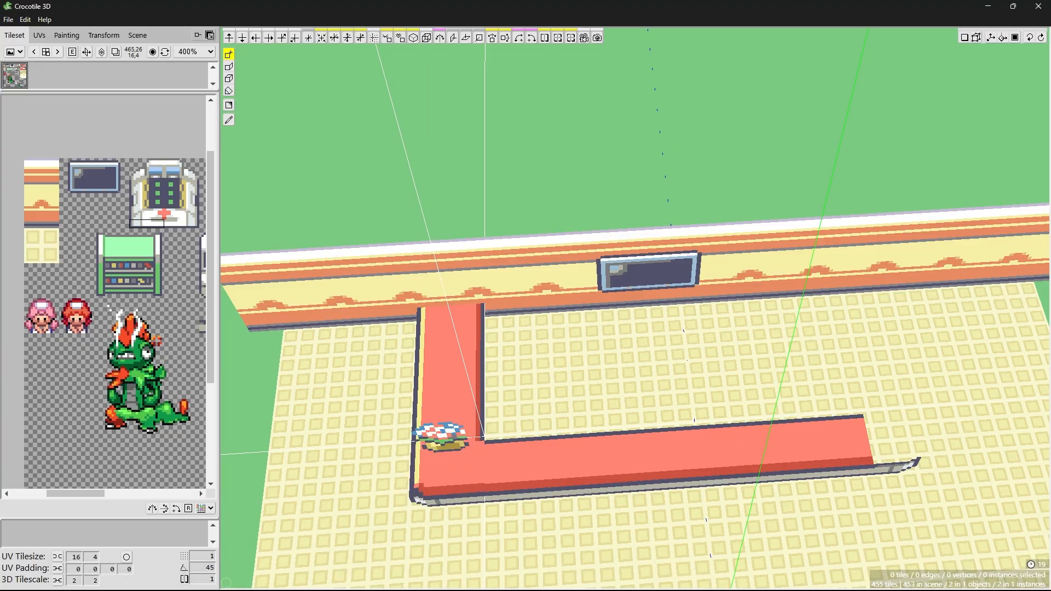
- Place the two 16 by 4 pixel bottom strips of the white machine side by side in the counter's inner corner
{"action": "scroll", "coordinate": [486, 455], "scroll_direction": "up", "scroll_amount": 5}
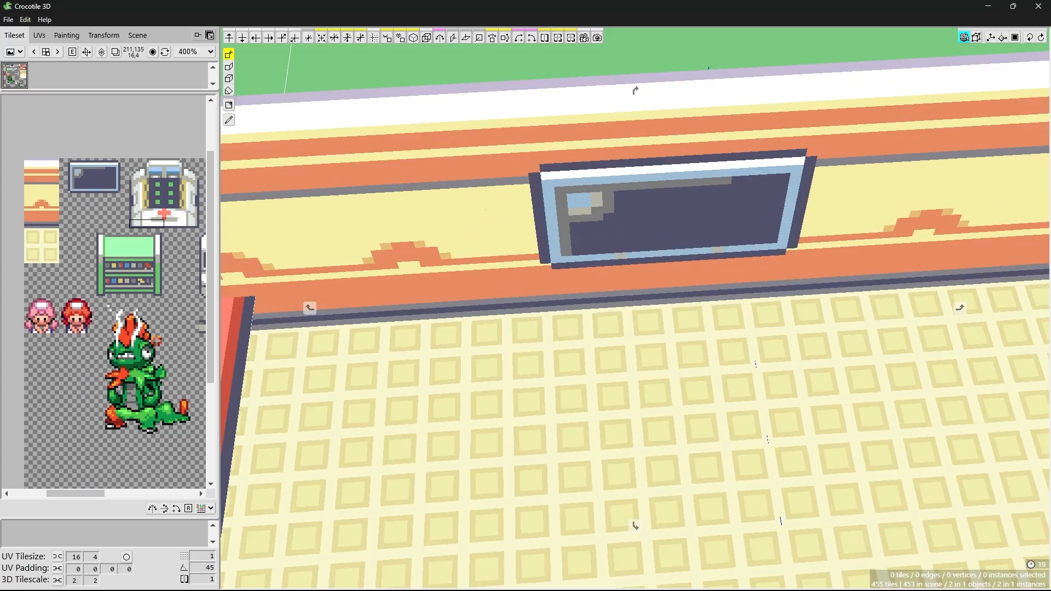
{"action": "scroll", "coordinate": [481, 446], "scroll_direction": "down", "scroll_amount": 3}
{"action": "middle_click_drag", "start_coordinate": [380, 514], "coordinate": [490, 431]}
{"action": "scroll", "coordinate": [469, 499], "scroll_direction": "up", "scroll_amount": 5}
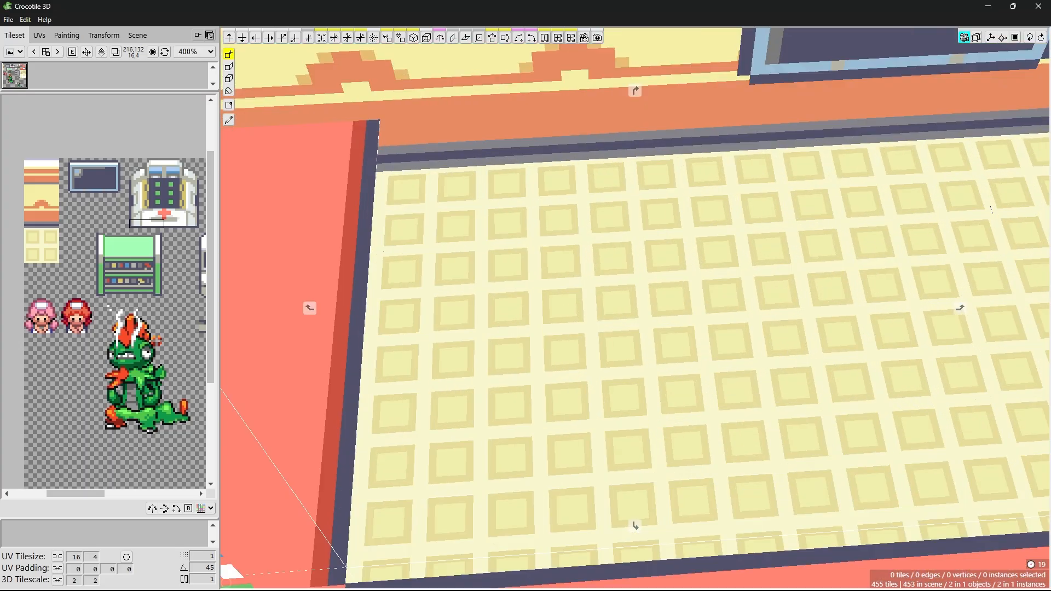
{"action": "scroll", "coordinate": [476, 493], "scroll_direction": "down", "scroll_amount": 6}
{"action": "scroll", "coordinate": [487, 487], "scroll_direction": "up", "scroll_amount": 5}
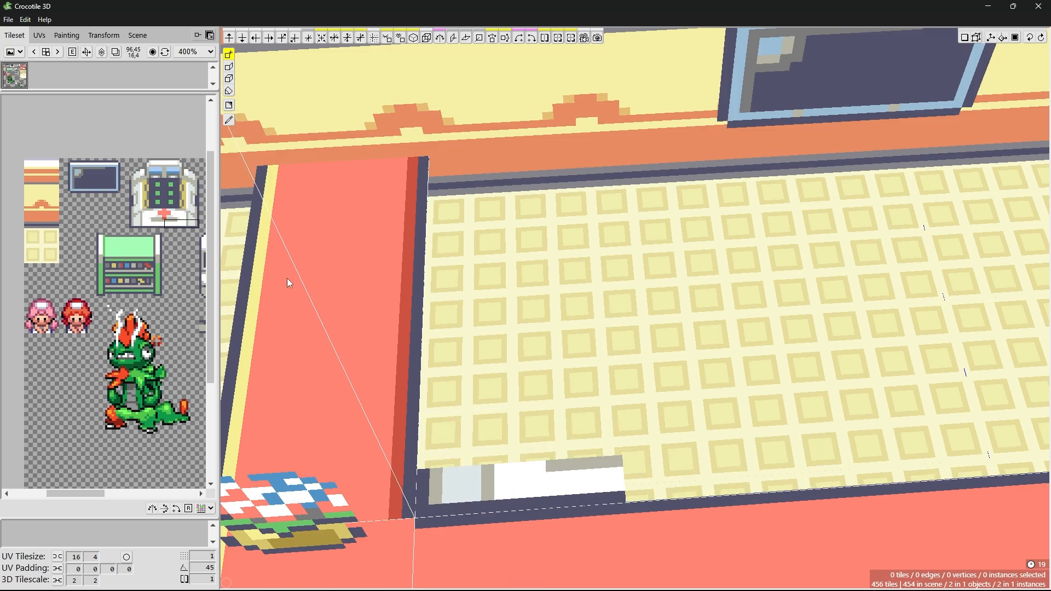
{"action": "left_click", "coordinate": [673, 494]}
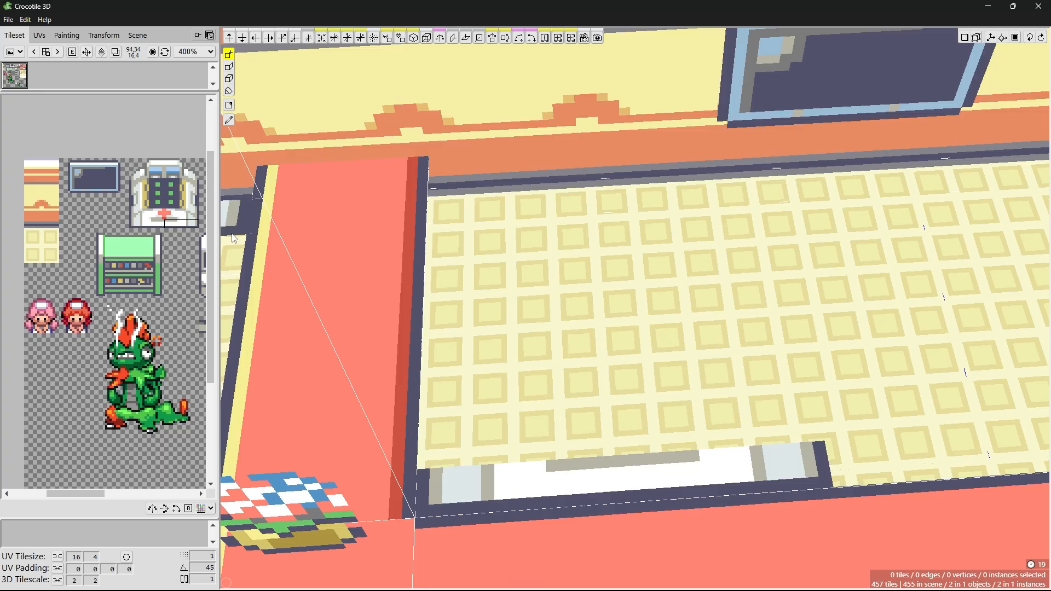
- Lay the next two rows of the white machine, including the red cross, flat behind the counter using 16 by 4 pixel strips
{"action": "left_click", "coordinate": [141, 214]}
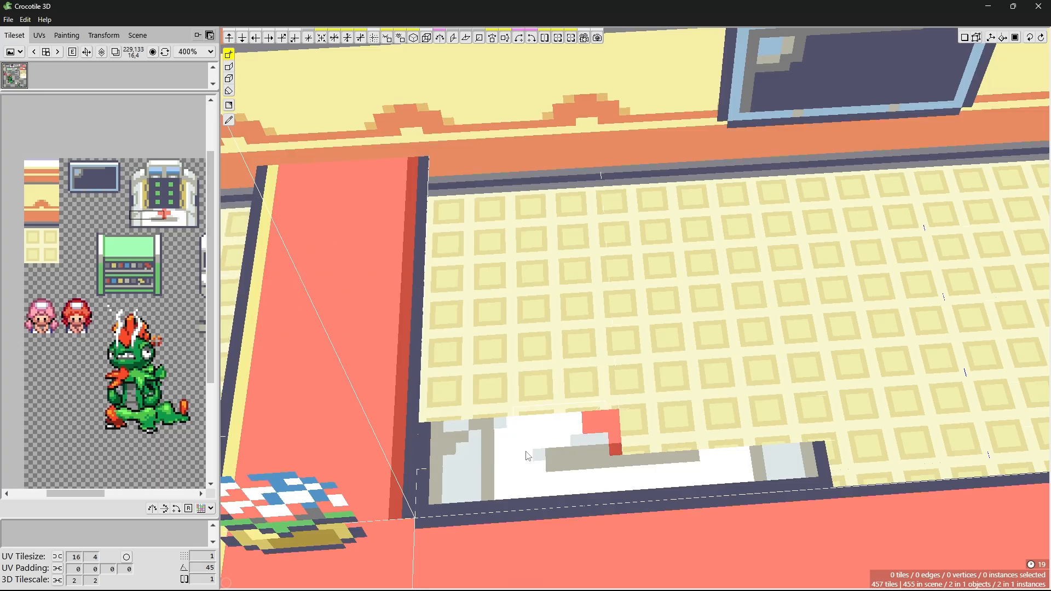
{"action": "left_click", "coordinate": [180, 216]}
{"action": "left_click", "coordinate": [669, 424]}
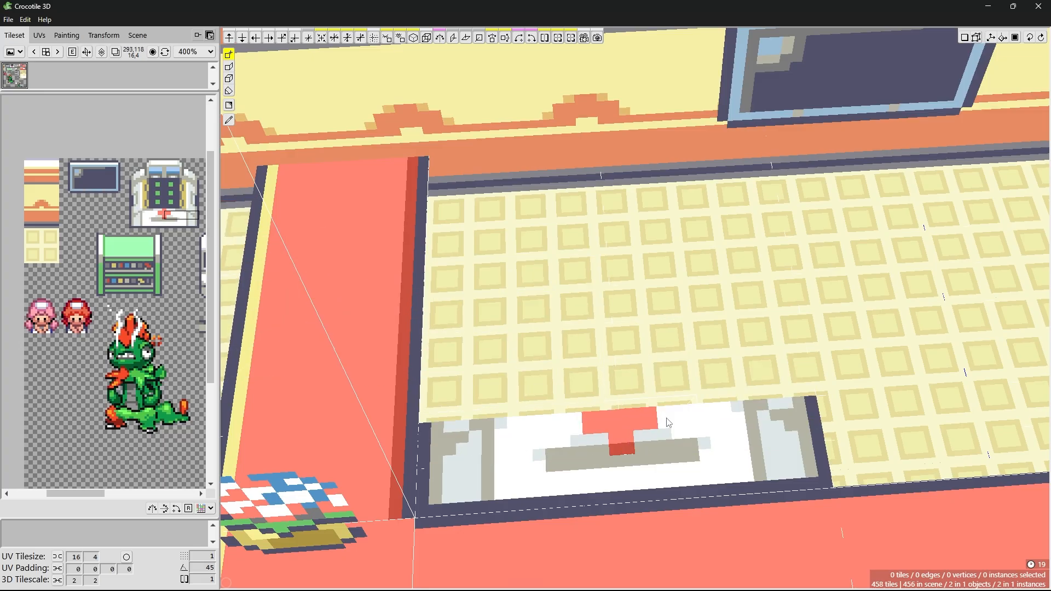
{"action": "left_click", "coordinate": [668, 423]}
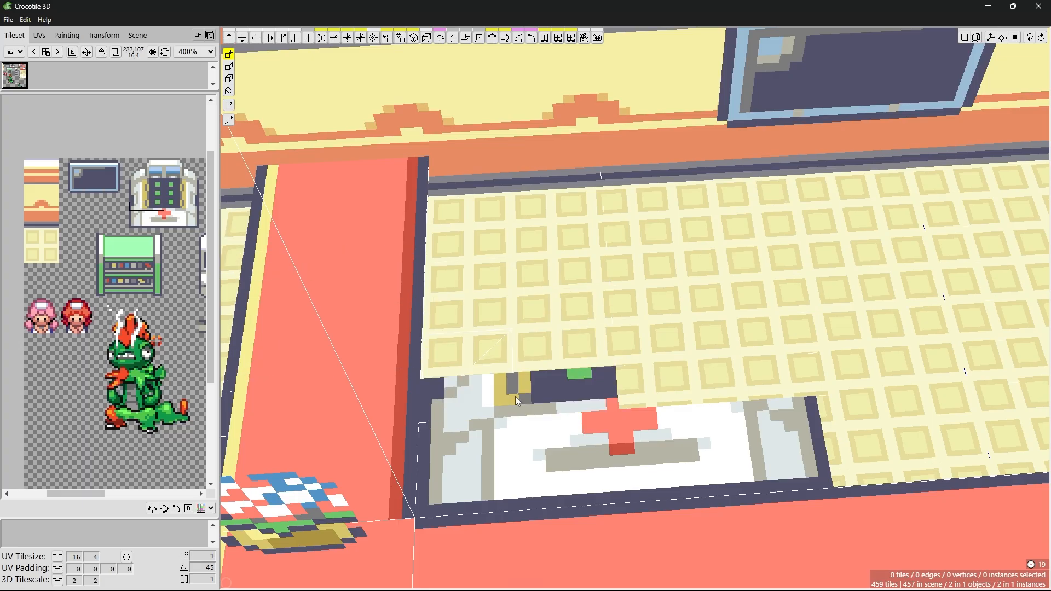
{"action": "left_click", "coordinate": [518, 393]}
{"action": "left_click", "coordinate": [181, 206]}
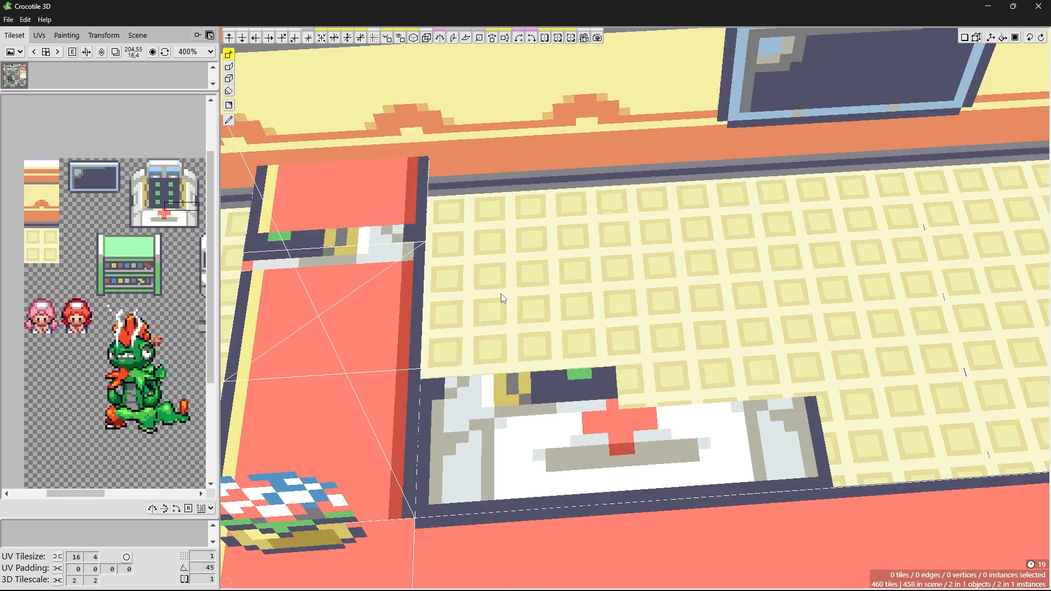
{"action": "left_click", "coordinate": [679, 377]}
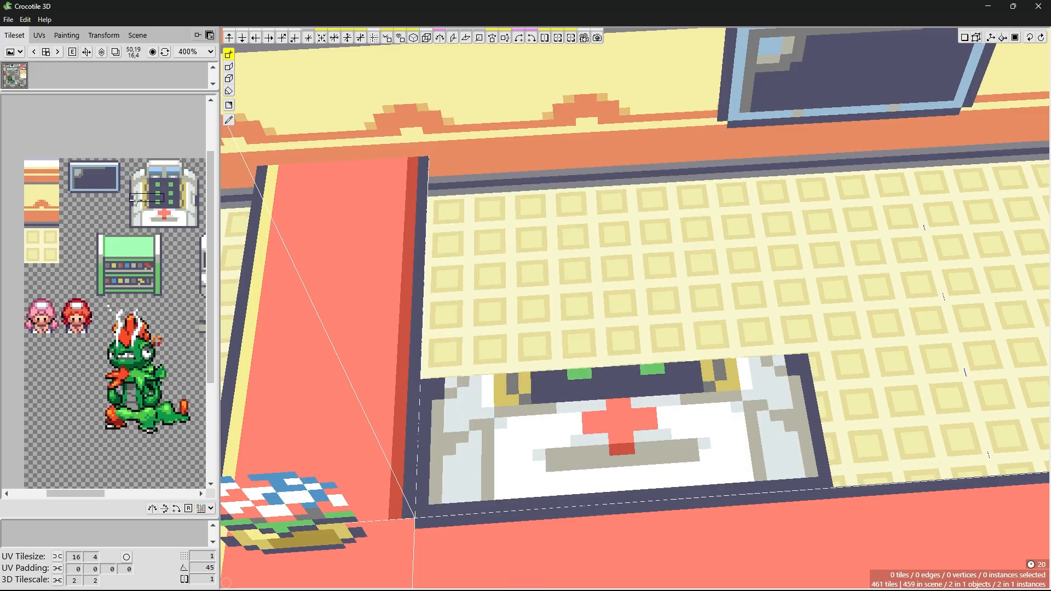
- Lay the remaining flat rows of the machine's control panel up to its grey back edge using 32 by 4 pixel strips
{"action": "left_click_drag", "start_coordinate": [157, 198], "coordinate": [179, 199]}
{"action": "left_click", "coordinate": [461, 349]}
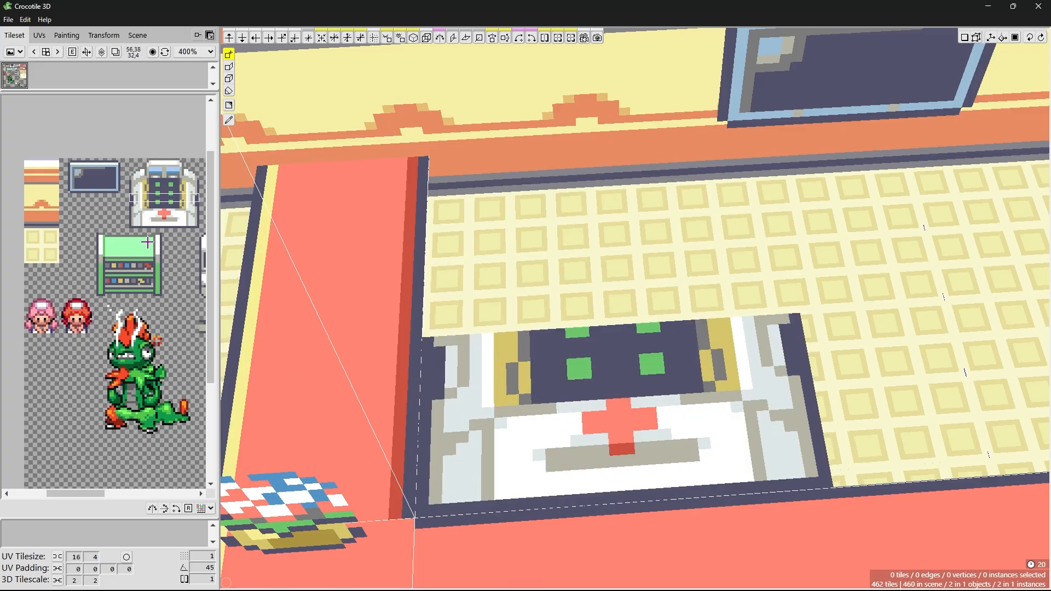
{"action": "left_click", "coordinate": [528, 313]}
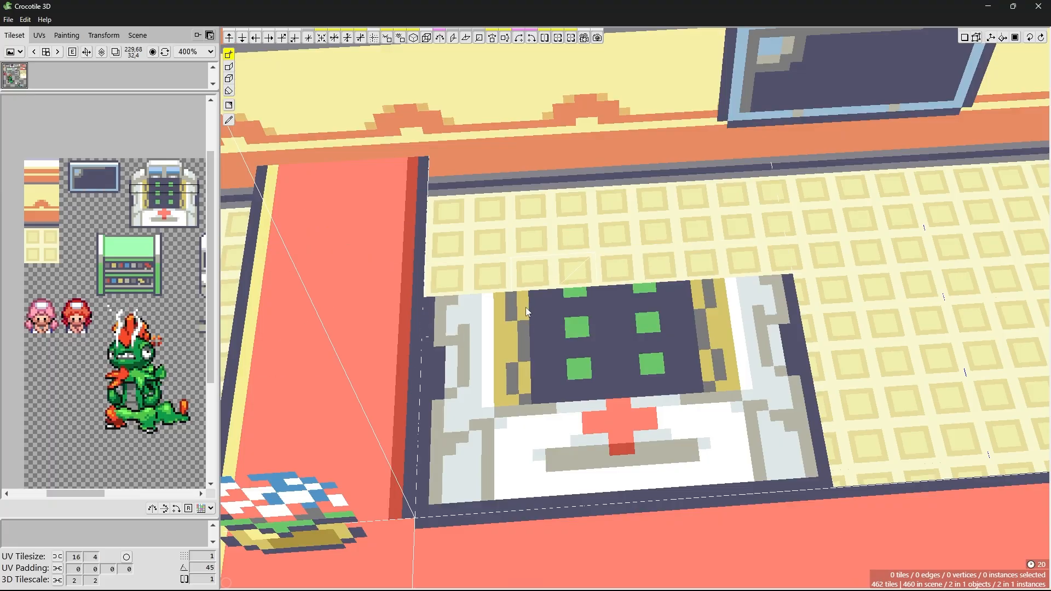
{"action": "scroll", "coordinate": [174, 180], "scroll_direction": "right", "scroll_amount": 3}
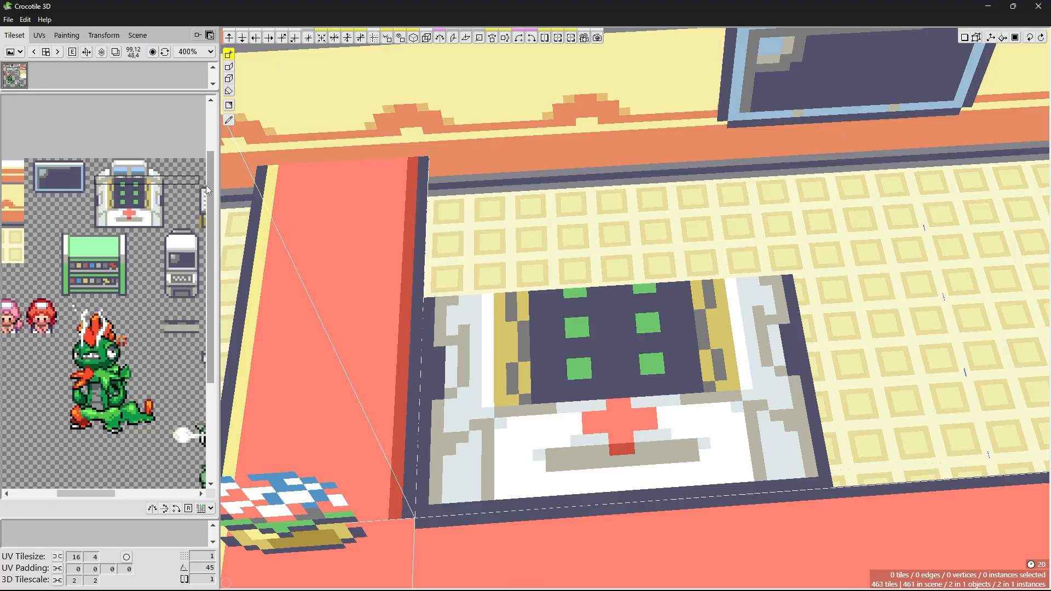
{"action": "left_click_drag", "start_coordinate": [97, 176], "coordinate": [162, 178]}
{"action": "left_click", "coordinate": [607, 257]}
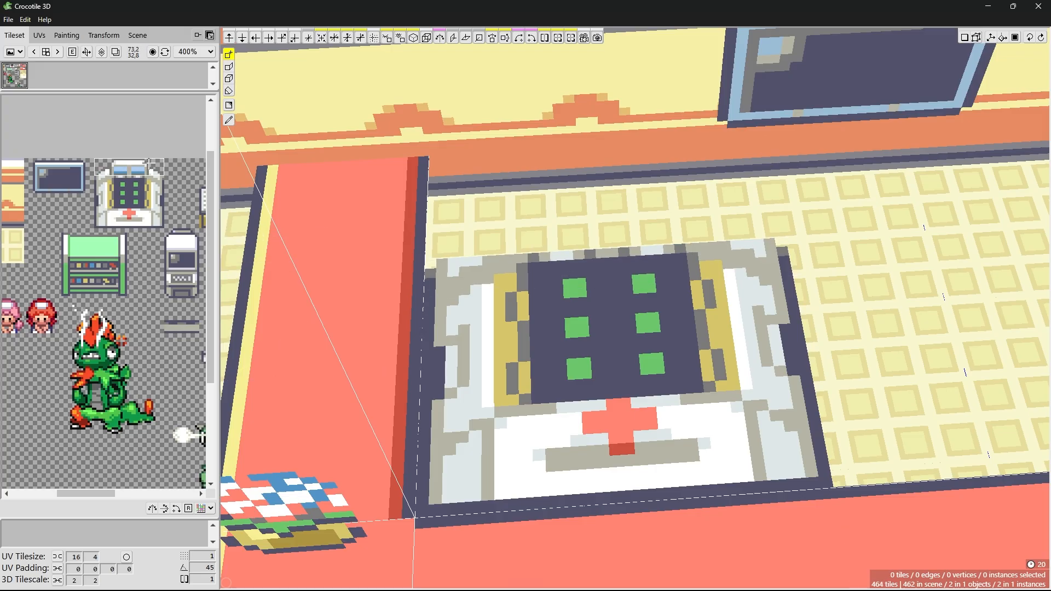
- Stand the machine's 32 by 8 pixel top piece with the blue windows upright at the back of the flat control panel
{"action": "scroll", "coordinate": [568, 247], "scroll_direction": "up", "scroll_amount": 5}
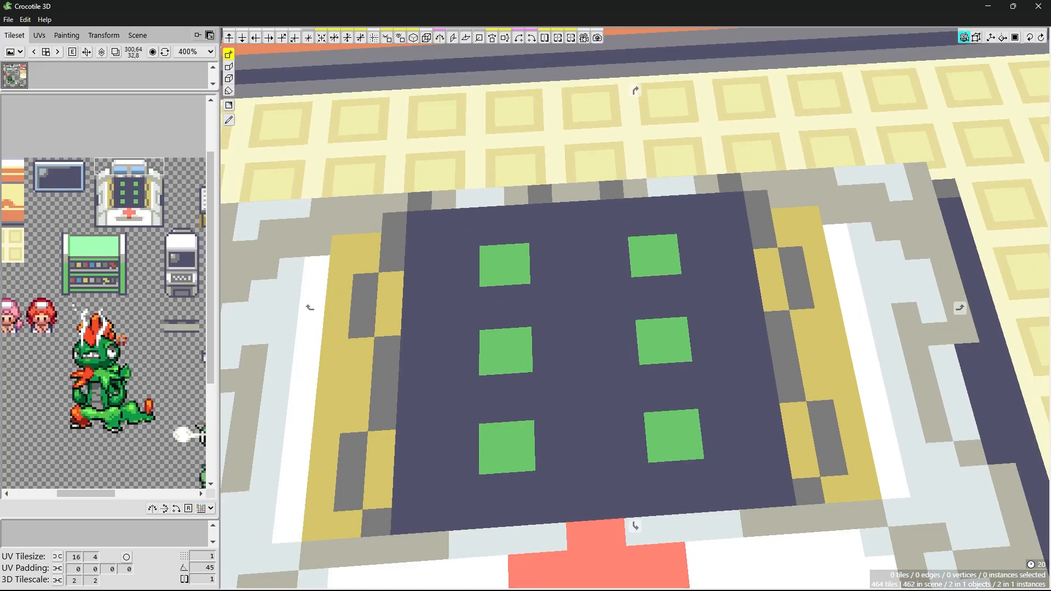
{"action": "scroll", "coordinate": [626, 323], "scroll_direction": "down", "scroll_amount": 6}
{"action": "left_click_drag", "start_coordinate": [657, 377], "coordinate": [626, 323]}
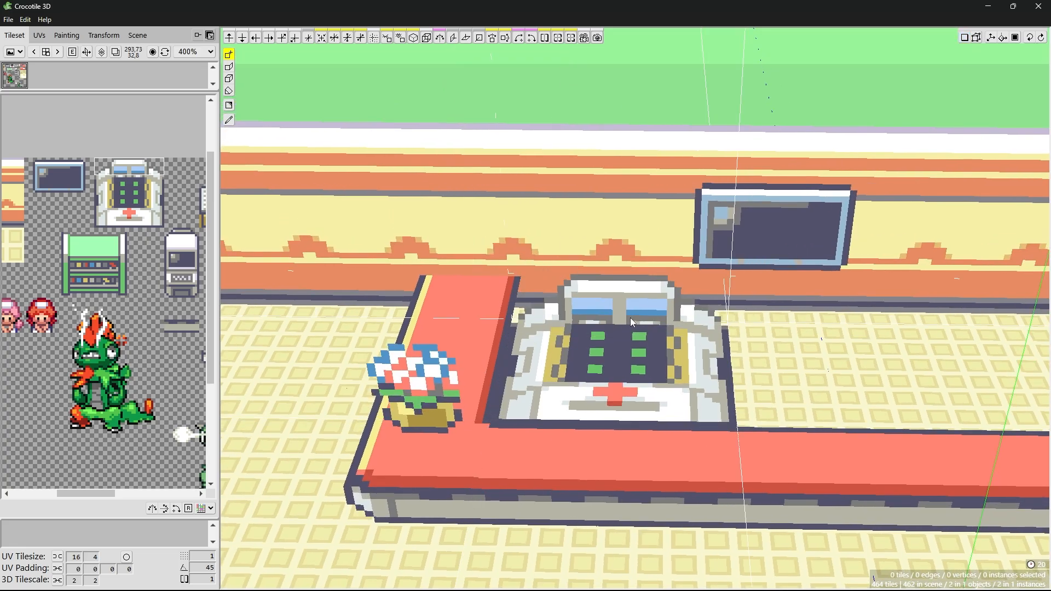
{"action": "left_click", "coordinate": [625, 314]}
- Examine the assembled machine behind the counter from several angles and distances
{"action": "key", "text": "space"}
{"action": "mouse_move", "coordinate": [625, 315]}
{"action": "left_mouse_down"}
{"action": "mouse_move", "coordinate": [617, 251]}
{"action": "mouse_move", "coordinate": [631, 350]}
{"action": "mouse_move", "coordinate": [649, 372]}
{"action": "mouse_move", "coordinate": [608, 355]}
{"action": "mouse_move", "coordinate": [613, 320]}
{"action": "left_mouse_up"}
{"action": "left_click_drag", "start_coordinate": [846, 430], "coordinate": [597, 376]}
{"action": "scroll", "coordinate": [813, 396], "scroll_direction": "down", "scroll_amount": 5}
{"action": "scroll", "coordinate": [802, 405], "scroll_direction": "up", "scroll_amount": 5}
{"action": "scroll", "coordinate": [596, 377], "scroll_direction": "down", "scroll_amount": 5}
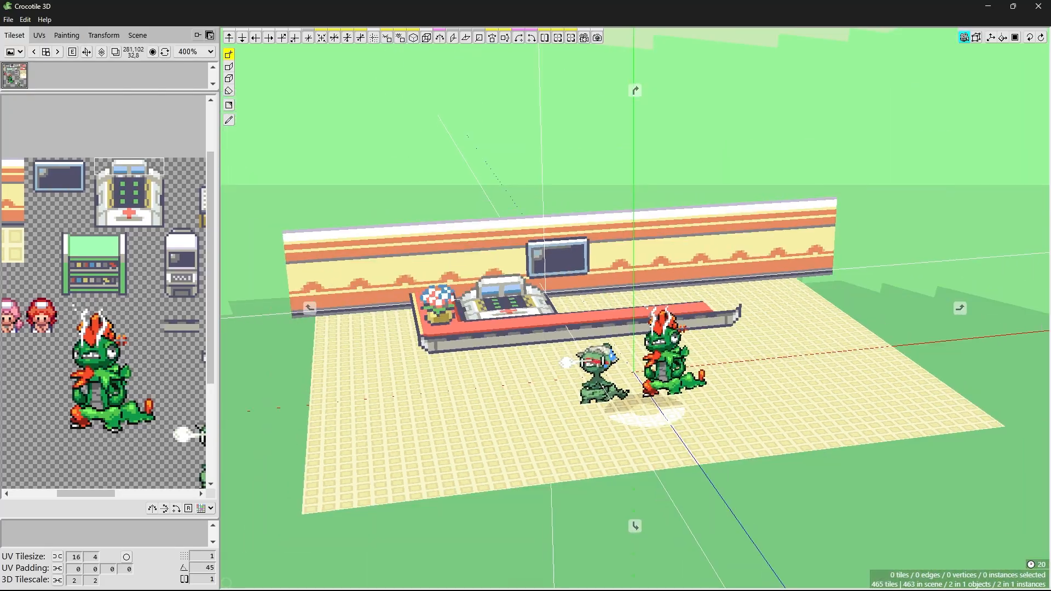
{"action": "mouse_move", "coordinate": [597, 377]}
{"action": "right_mouse_down"}
{"action": "mouse_move", "coordinate": [646, 385]}
{"action": "mouse_move", "coordinate": [615, 386]}
{"action": "mouse_move", "coordinate": [624, 400]}
{"action": "mouse_move", "coordinate": [592, 378]}
{"action": "right_mouse_up"}
{"action": "scroll", "coordinate": [614, 385], "scroll_direction": "up", "scroll_amount": 5}
{"action": "scroll", "coordinate": [591, 380], "scroll_direction": "up", "scroll_amount": 10}
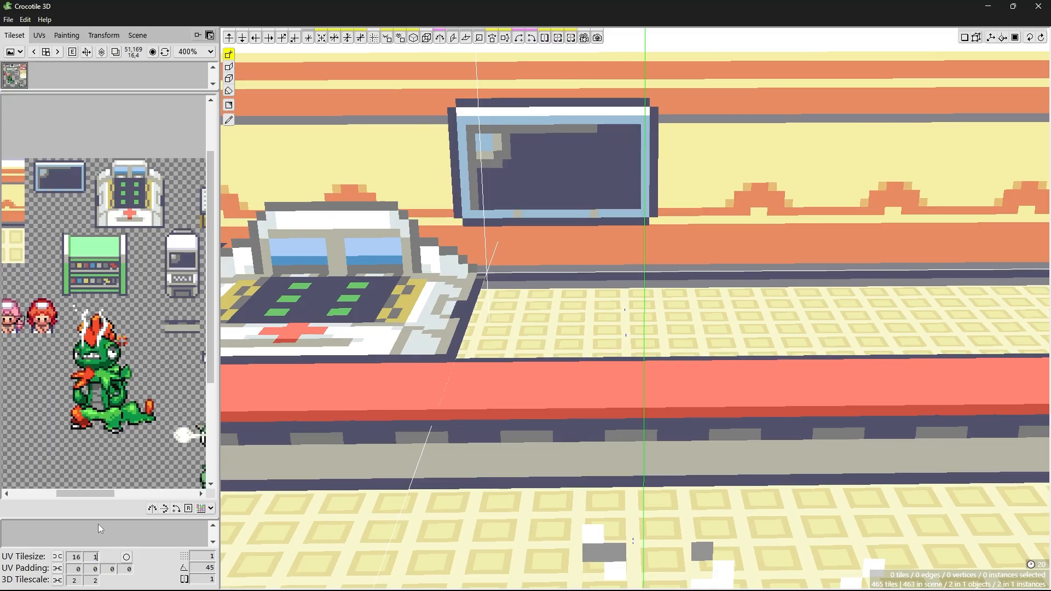
- Set the UV tile size to 16 by 16 pixels and place the pink-haired character upright behind the counter beside the machine
{"action": "left_click_drag", "start_coordinate": [64, 495], "coordinate": [44, 479]}
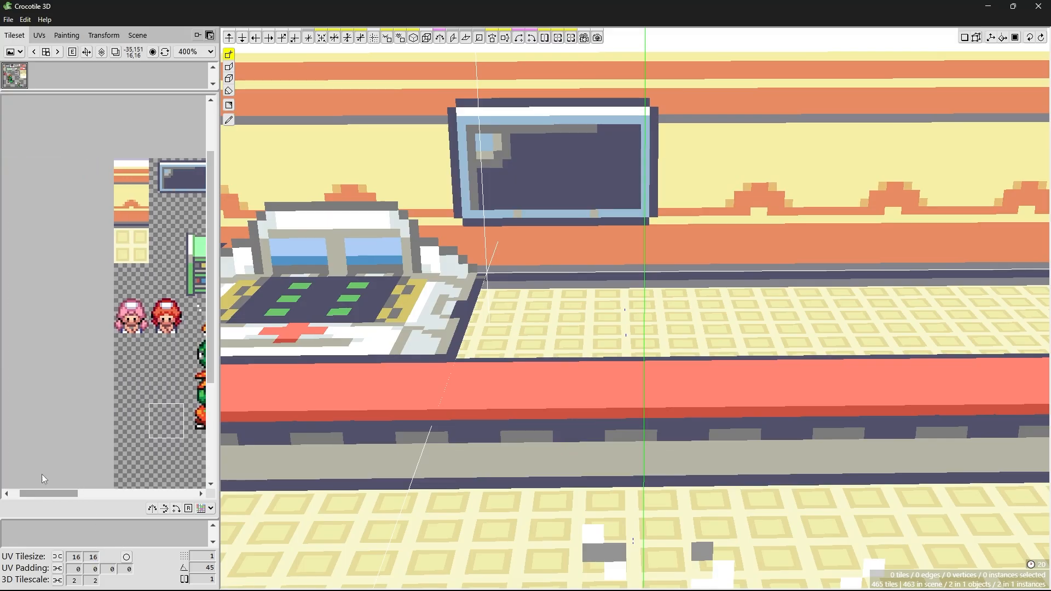
{"action": "left_click", "coordinate": [569, 313]}
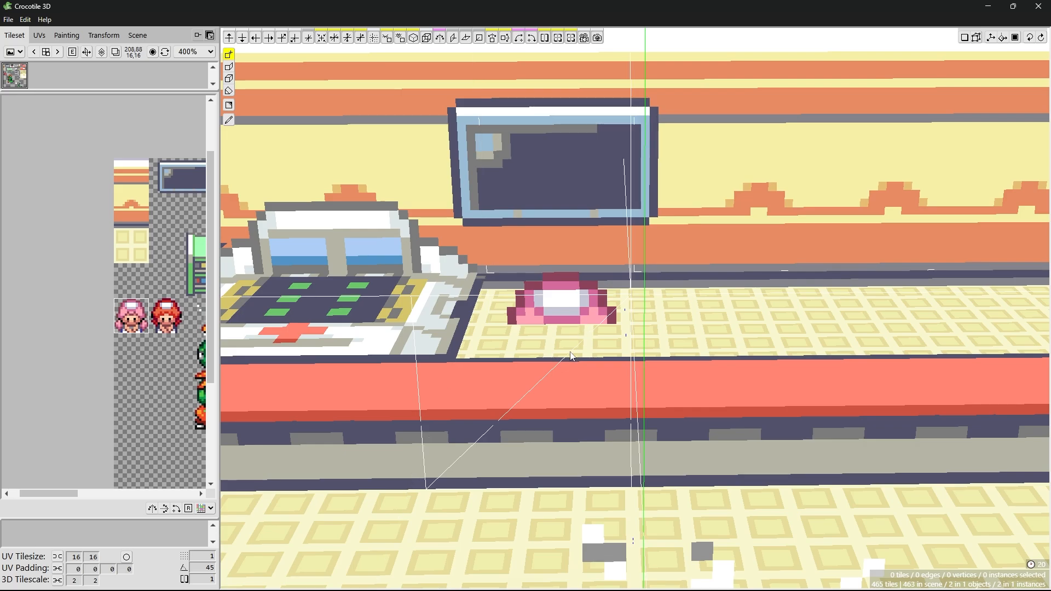
{"action": "left_click", "coordinate": [579, 331]}
{"action": "right_click_drag", "start_coordinate": [580, 368], "coordinate": [579, 352]}
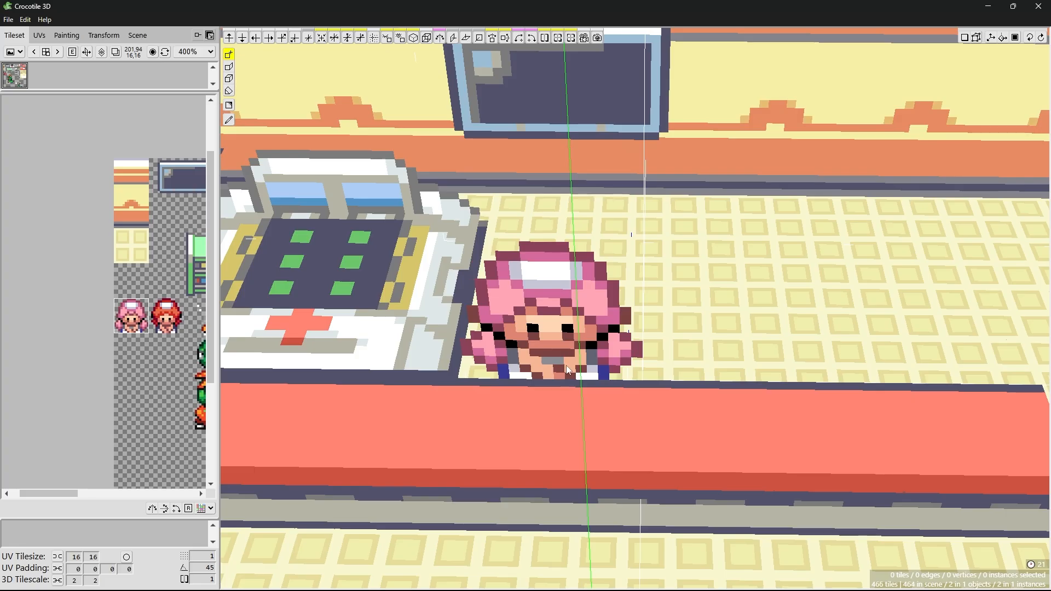
{"action": "left_click", "coordinate": [554, 364]}
- Undo the pink-haired character's placement and stand the character again directly behind the counter, beside the machine
{"action": "middle_click_drag", "start_coordinate": [733, 356], "coordinate": [679, 213]}
{"action": "middle_click_drag", "start_coordinate": [580, 400], "coordinate": [536, 385]}
{"action": "key", "text": "ctrl+z"}
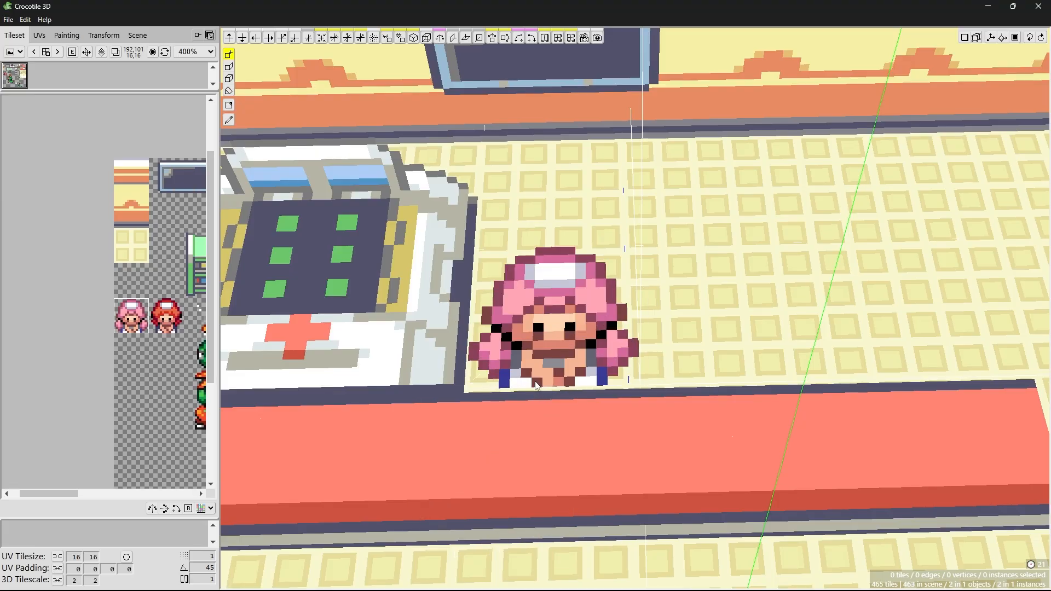
{"action": "middle_click_drag", "start_coordinate": [536, 387], "coordinate": [580, 296]}
{"action": "left_click", "coordinate": [513, 321]}
{"action": "middle_click_drag", "start_coordinate": [572, 389], "coordinate": [566, 366]}
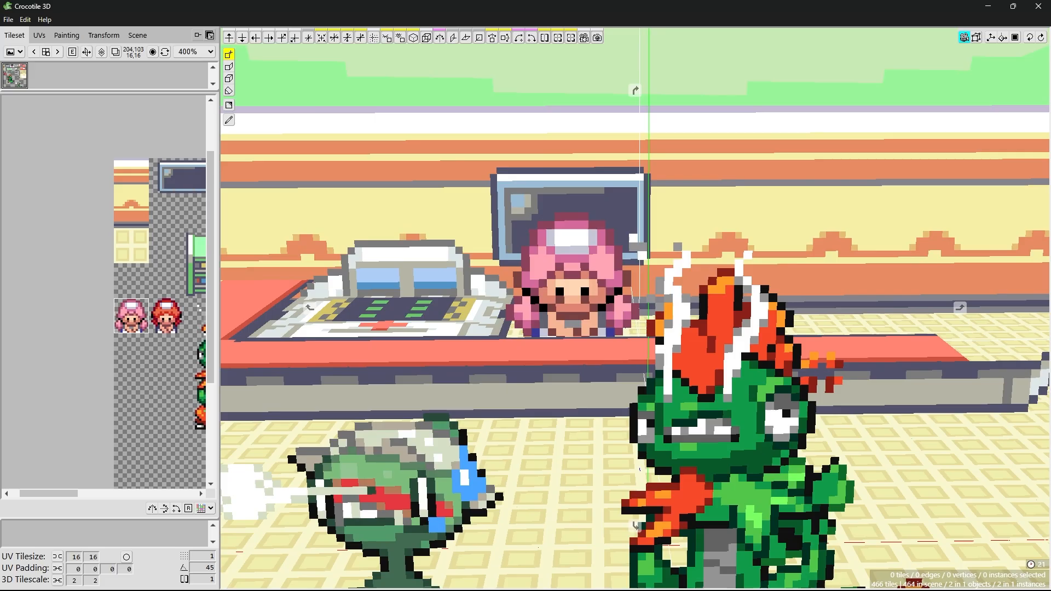
- Examine the whole room scene with the pink-haired character behind the counter from near and far
{"action": "scroll", "coordinate": [559, 402], "scroll_direction": "down", "scroll_amount": 5}
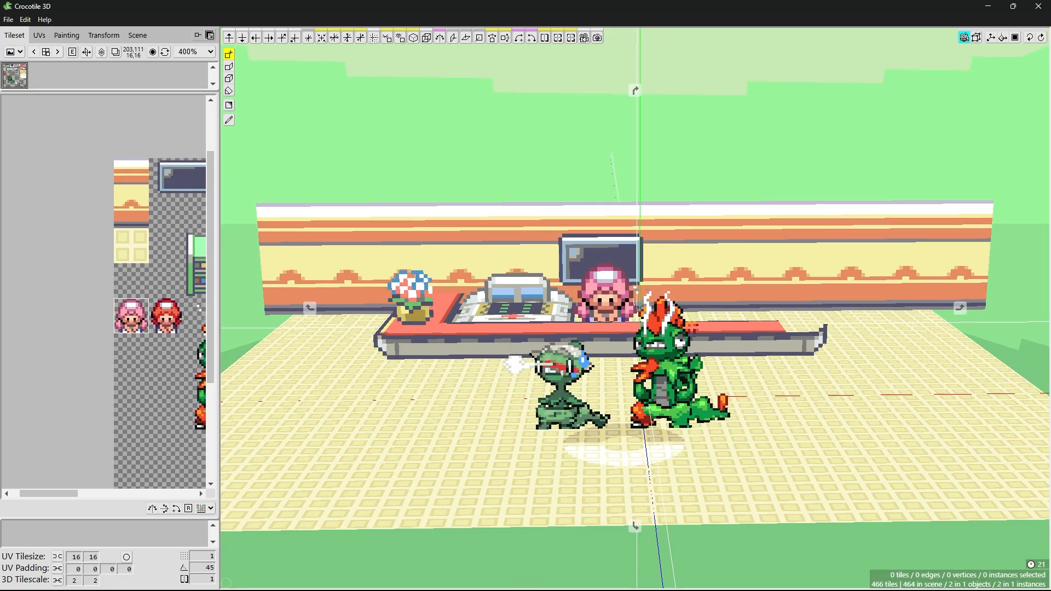
{"action": "scroll", "coordinate": [560, 402], "scroll_direction": "down", "scroll_amount": 3}
{"action": "scroll", "coordinate": [560, 402], "scroll_direction": "up", "scroll_amount": 1}
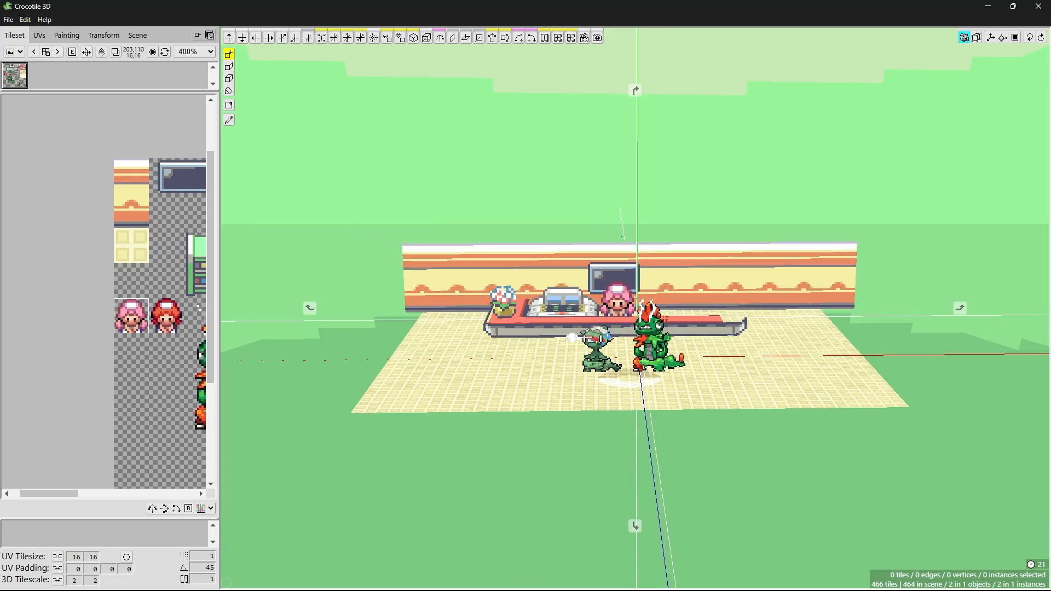
{"action": "scroll", "coordinate": [561, 406], "scroll_direction": "up", "scroll_amount": 2}
{"action": "scroll", "coordinate": [561, 406], "scroll_direction": "down", "scroll_amount": 4}
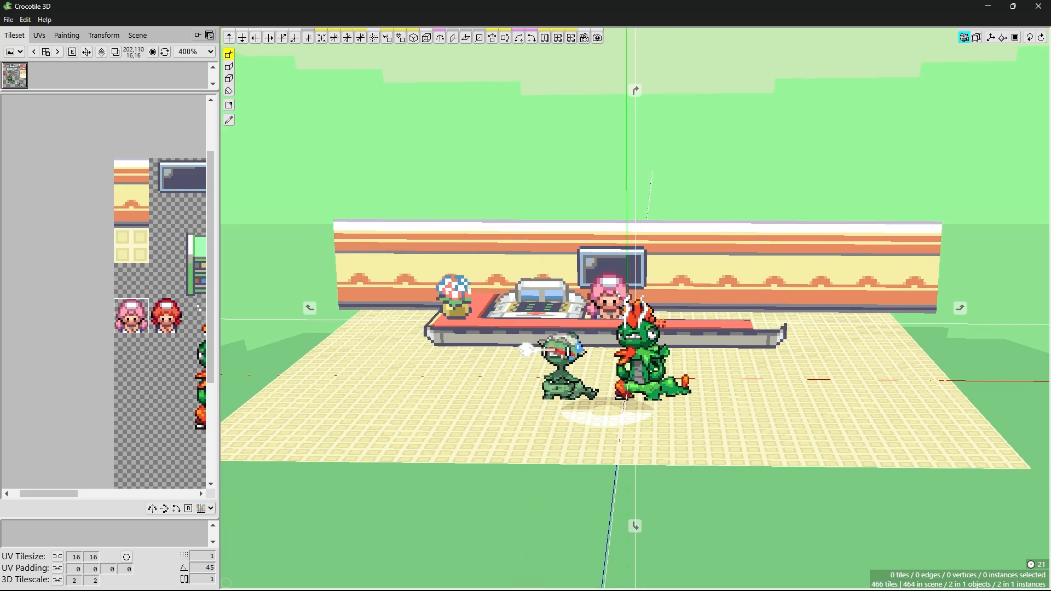
{"action": "scroll", "coordinate": [572, 402], "scroll_direction": "up", "scroll_amount": 3}
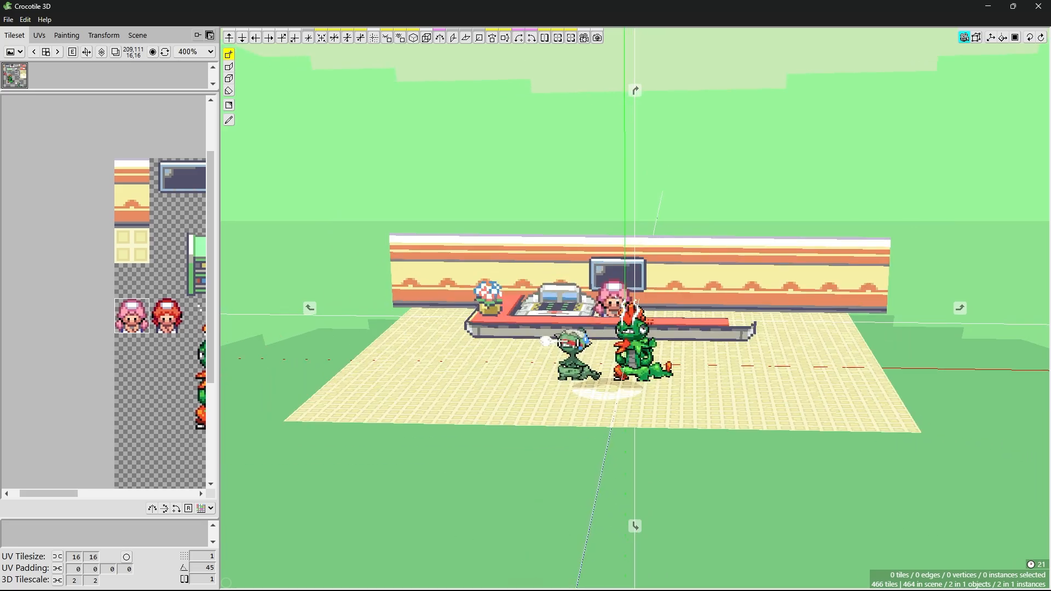
{"action": "middle_click_drag", "start_coordinate": [572, 402], "coordinate": [611, 411]}
{"action": "right_click_drag", "start_coordinate": [600, 370], "coordinate": [599, 355]}
{"action": "scroll", "coordinate": [611, 380], "scroll_direction": "up", "scroll_amount": 5}
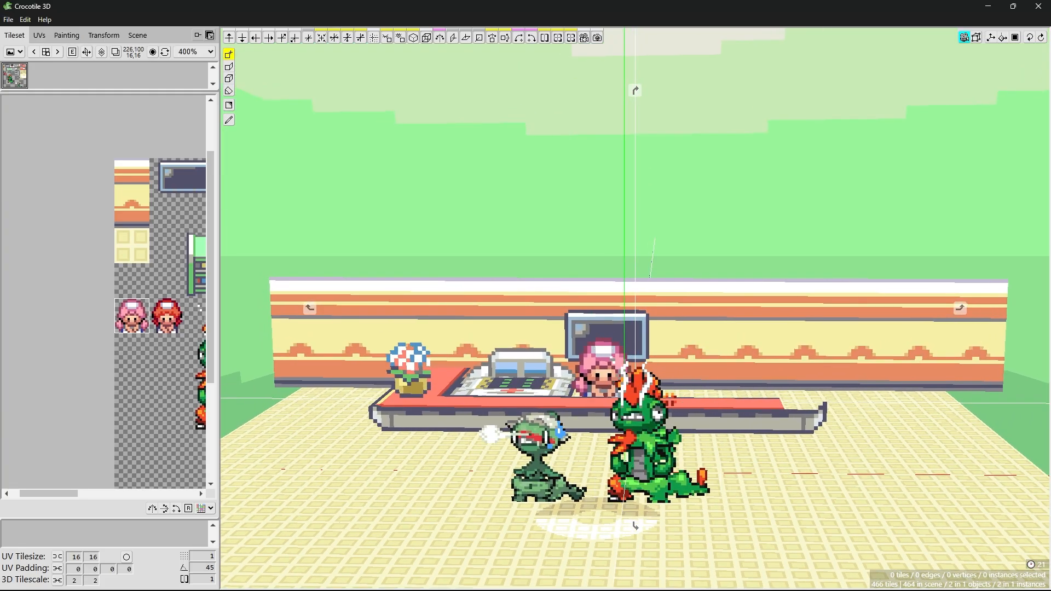
{"action": "scroll", "coordinate": [612, 382], "scroll_direction": "down", "scroll_amount": 4}
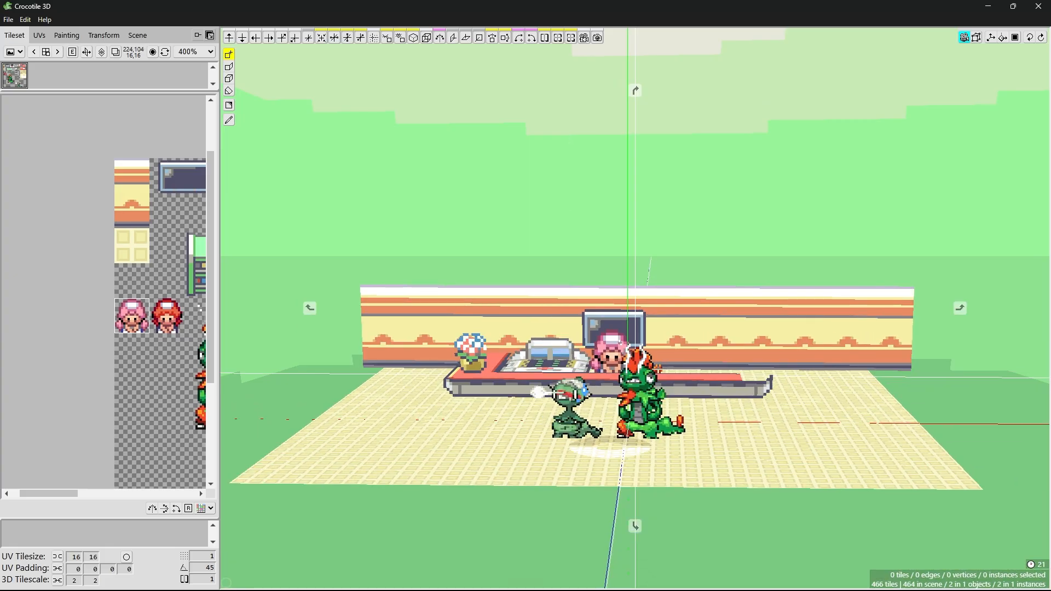
{"action": "scroll", "coordinate": [602, 388], "scroll_direction": "down", "scroll_amount": 1}
- Place the 16 by 16 pixel red-haired character behind the counter to the right of the pink-haired one
{"action": "scroll", "coordinate": [596, 405], "scroll_direction": "up", "scroll_amount": 4}
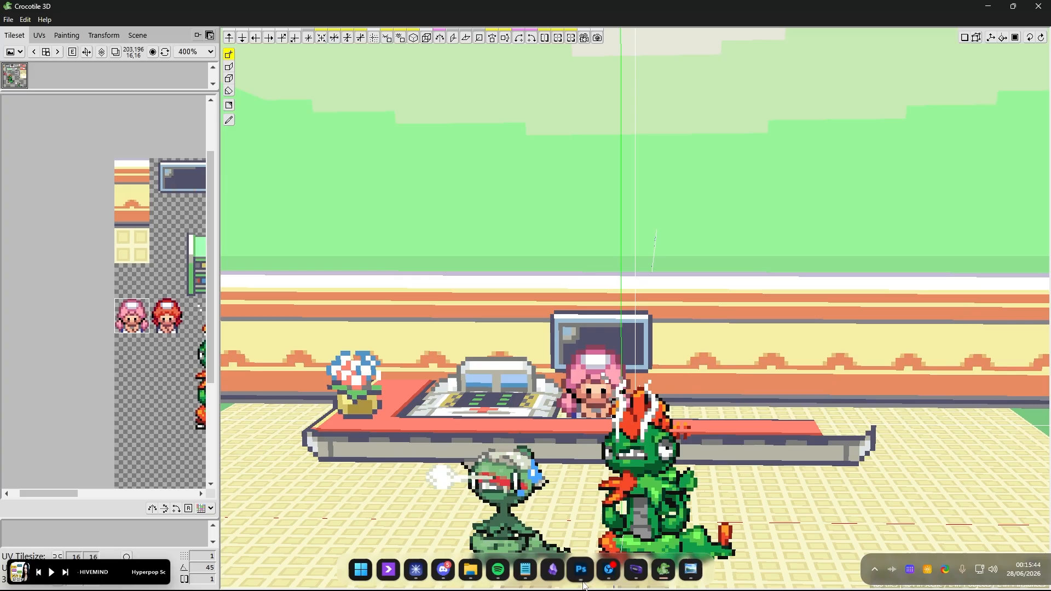
{"action": "right_click_drag", "start_coordinate": [588, 357], "coordinate": [598, 315]}
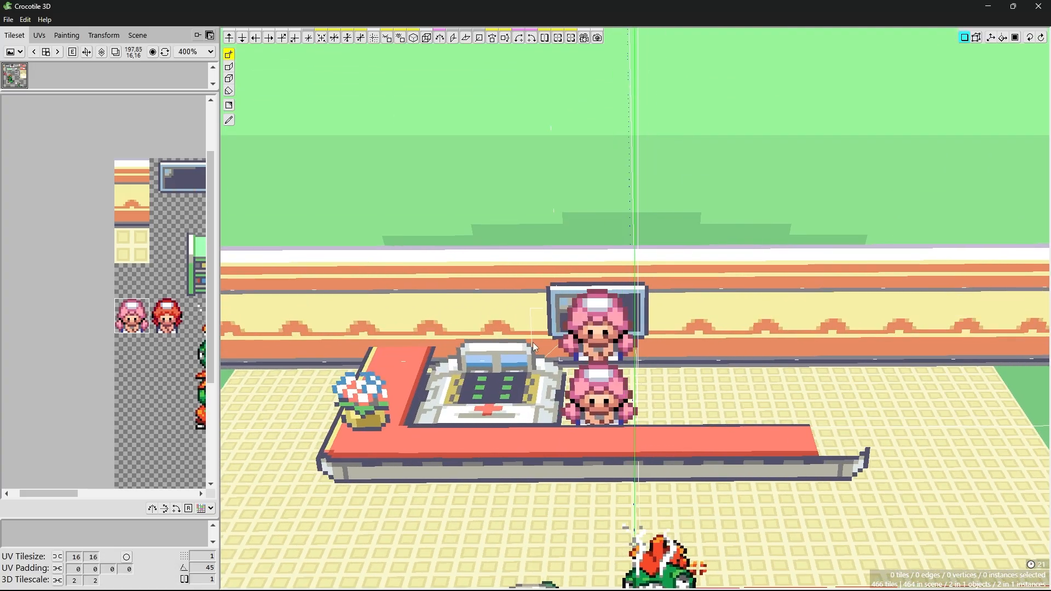
{"action": "left_click", "coordinate": [156, 318]}
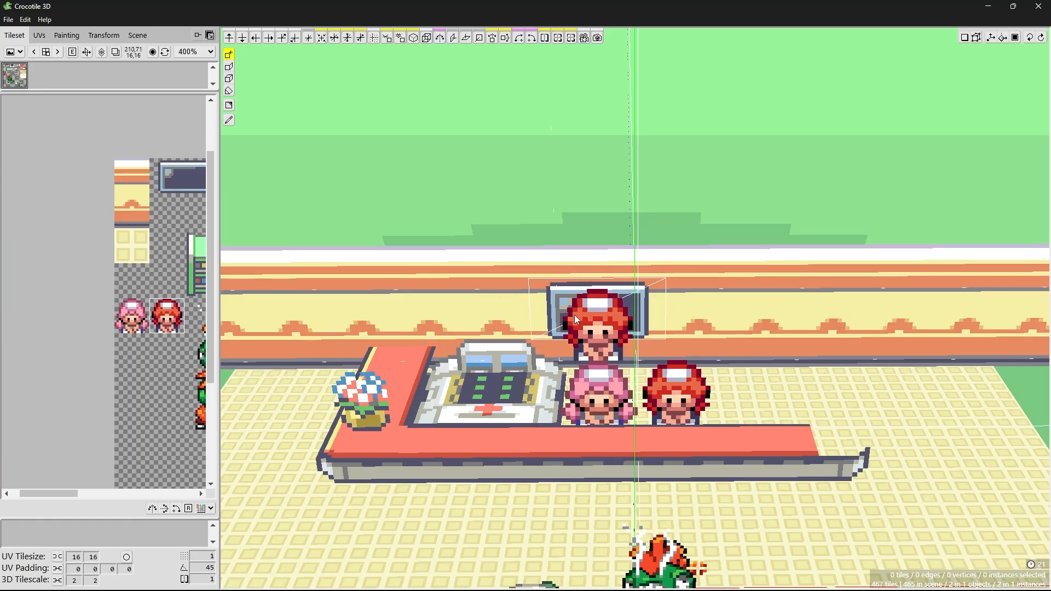
- Move the wall screen to the right along the back wall so it hangs between the two characters
{"action": "key", "text": "Tab"}
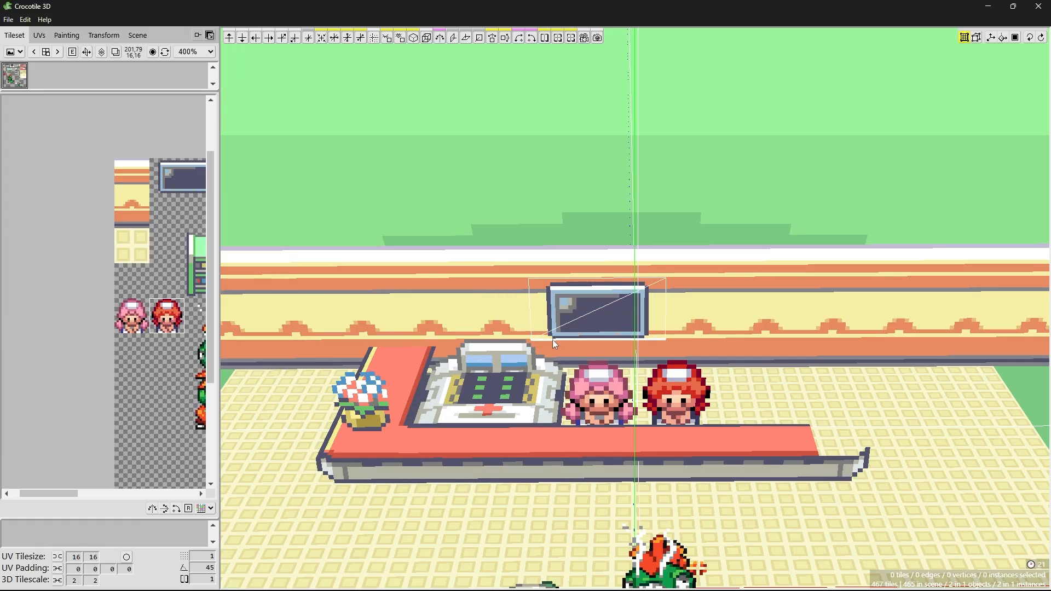
{"action": "left_click", "coordinate": [651, 313]}
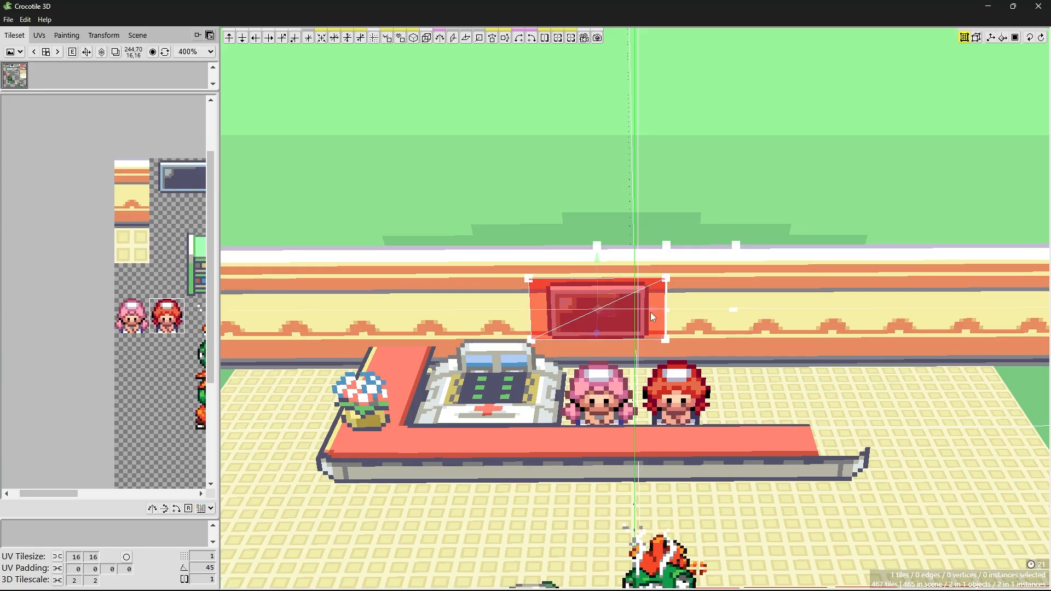
{"action": "left_click_drag", "start_coordinate": [652, 314], "coordinate": [660, 325]}
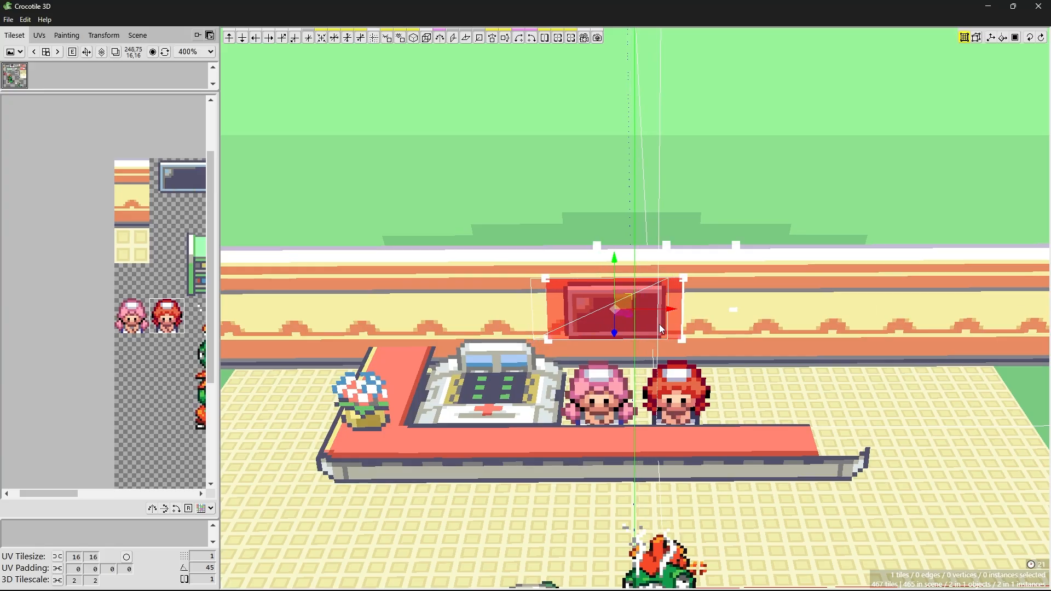
{"action": "key", "text": "Right"}
{"action": "key", "text": "Right"}
{"action": "key", "text": "Right"}
{"action": "key", "text": "Right"}
{"action": "key", "text": "Right"}
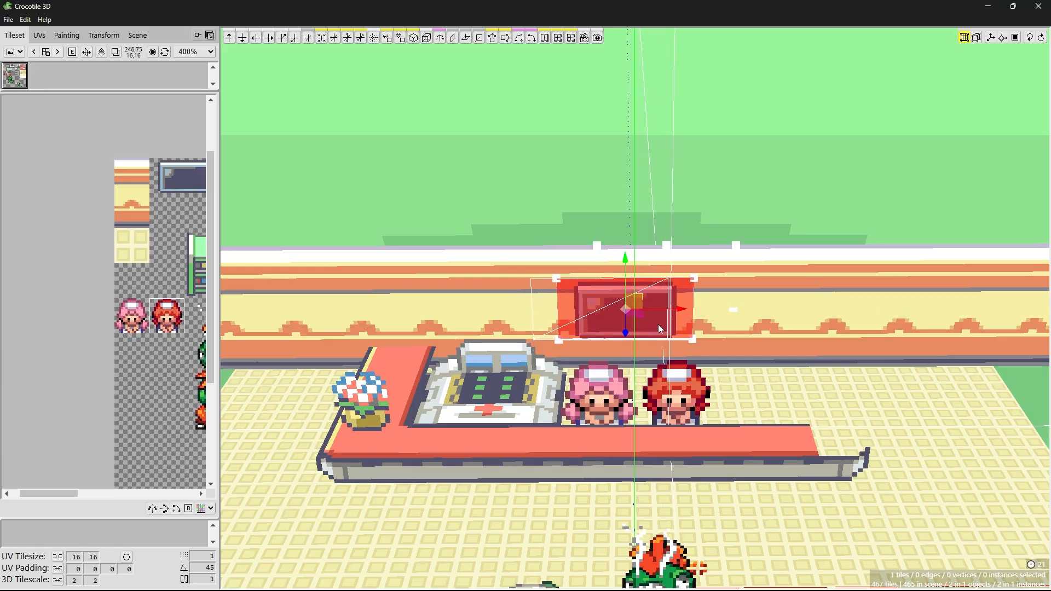
{"action": "key", "text": "Right"}
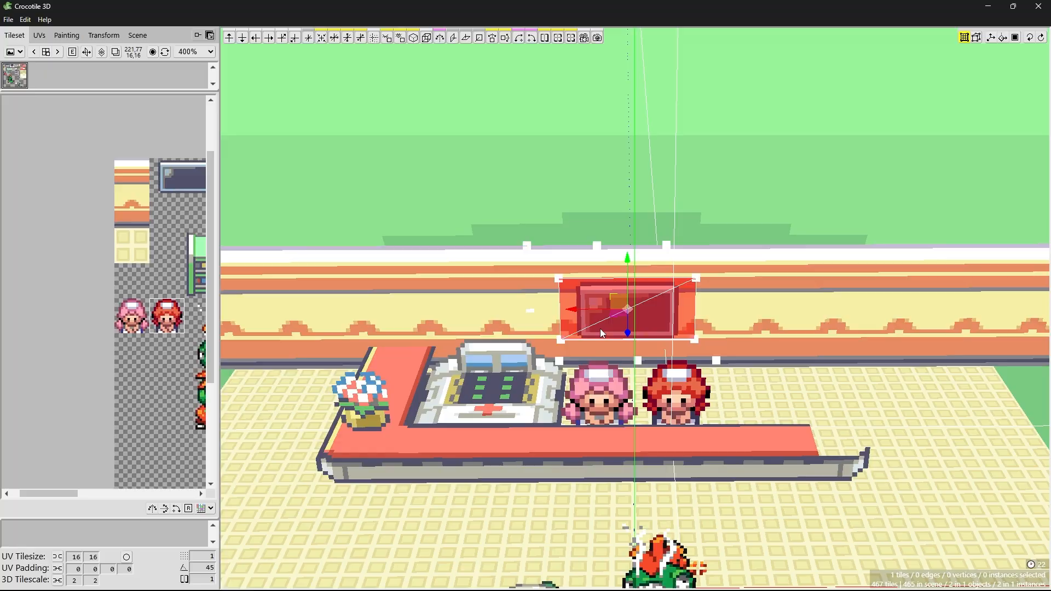
{"action": "key", "text": "Escape"}
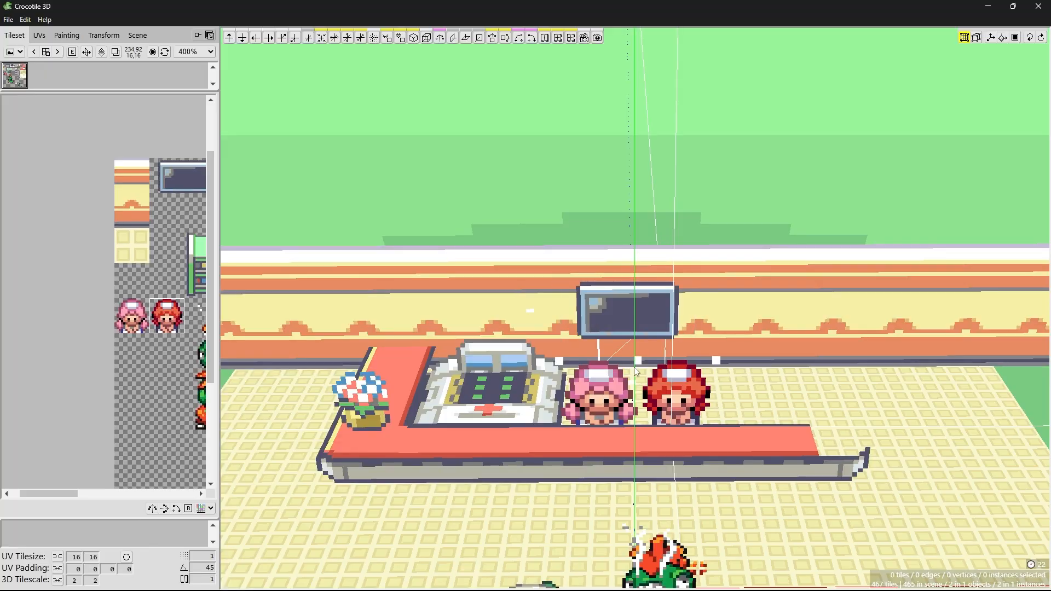
{"action": "key", "text": "space"}
{"action": "scroll", "coordinate": [634, 366], "scroll_direction": "down", "scroll_amount": 5}
{"action": "scroll", "coordinate": [634, 367], "scroll_direction": "up", "scroll_amount": 3}
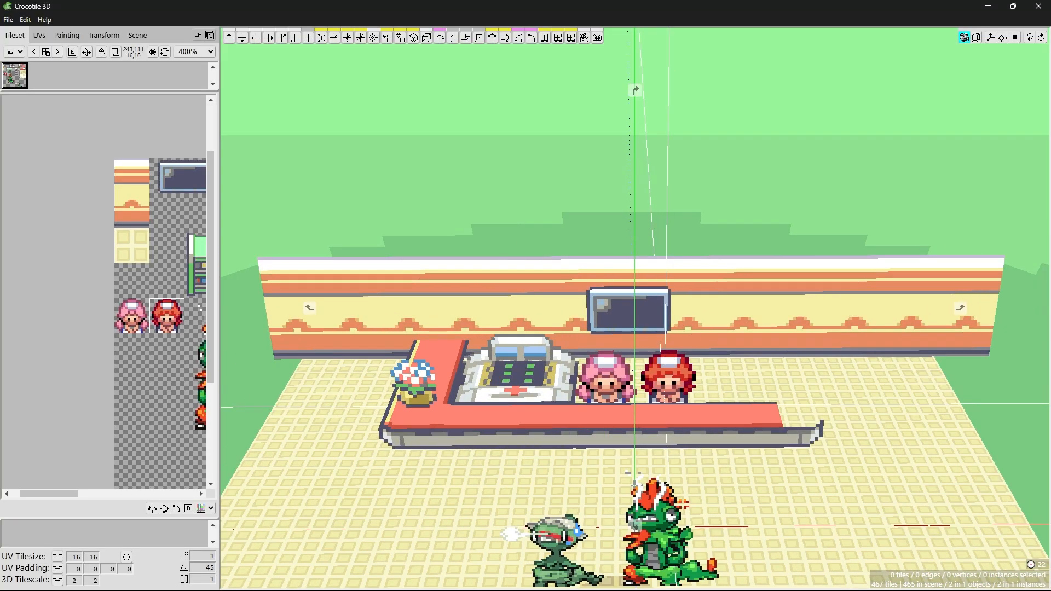
{"action": "mouse_move", "coordinate": [645, 402]}
{"action": "left_mouse_down"}
{"action": "mouse_move", "coordinate": [623, 395]}
{"action": "mouse_move", "coordinate": [644, 402]}
{"action": "left_mouse_up"}
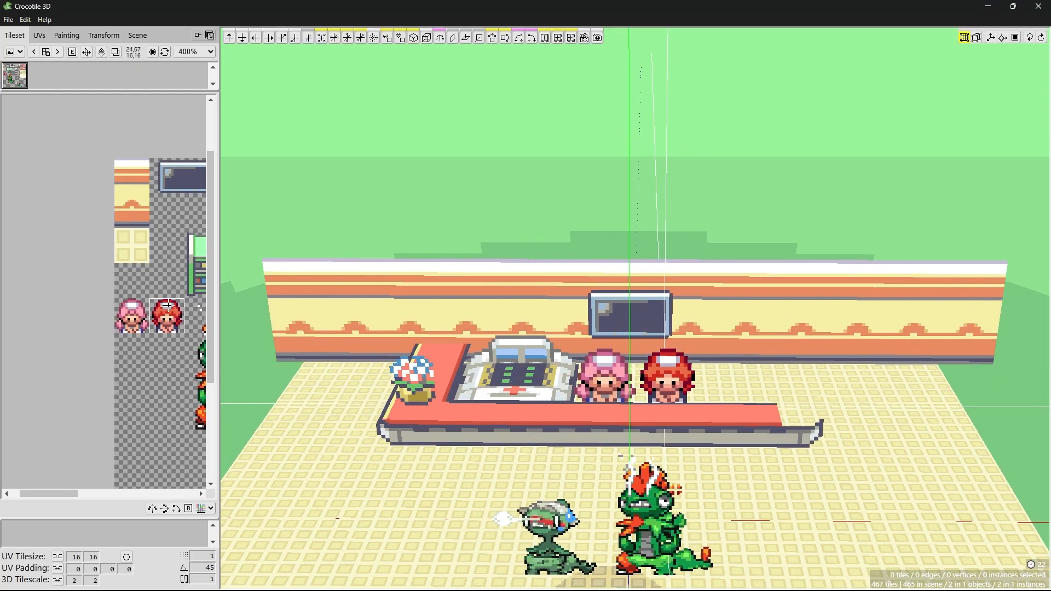
- Place the 32 by 32 pixel green shelf tile upright on the back wall, left of the counter
{"action": "middle_click_drag", "start_coordinate": [171, 315], "coordinate": [55, 250]}
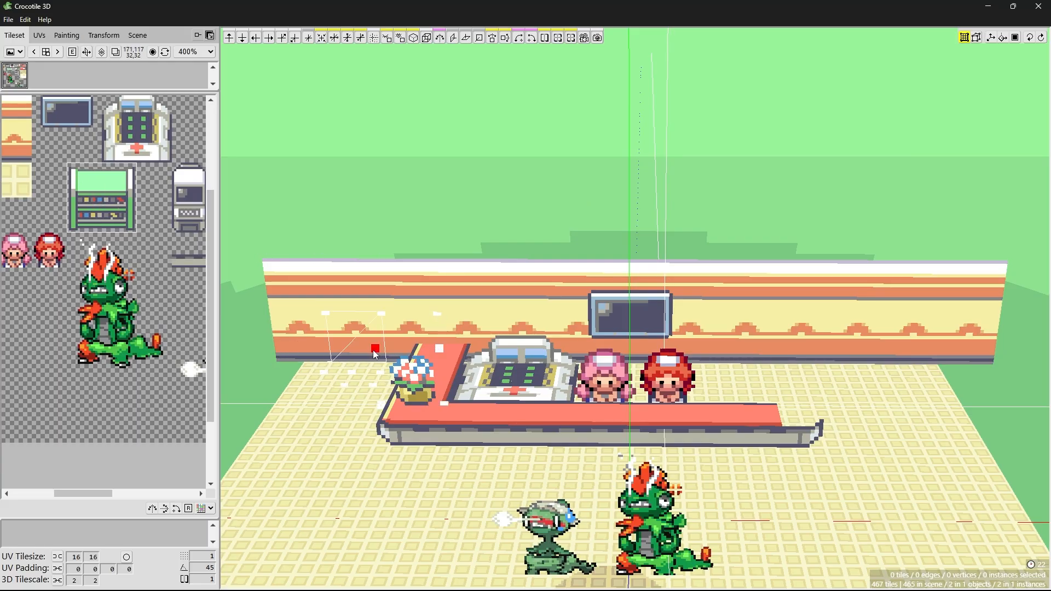
{"action": "key", "text": "space"}
{"action": "left_click_drag", "start_coordinate": [519, 399], "coordinate": [547, 406]}
{"action": "right_click_drag", "start_coordinate": [395, 444], "coordinate": [491, 407]}
{"action": "scroll", "coordinate": [489, 406], "scroll_direction": "up", "scroll_amount": 1}
{"action": "scroll", "coordinate": [444, 421], "scroll_direction": "down", "scroll_amount": 2}
{"action": "left_click_drag", "start_coordinate": [491, 407], "coordinate": [495, 409]}
{"action": "scroll", "coordinate": [483, 406], "scroll_direction": "up", "scroll_amount": 1}
{"action": "scroll", "coordinate": [492, 407], "scroll_direction": "down", "scroll_amount": 1}
{"action": "key", "text": "space"}
{"action": "key", "text": "Return"}
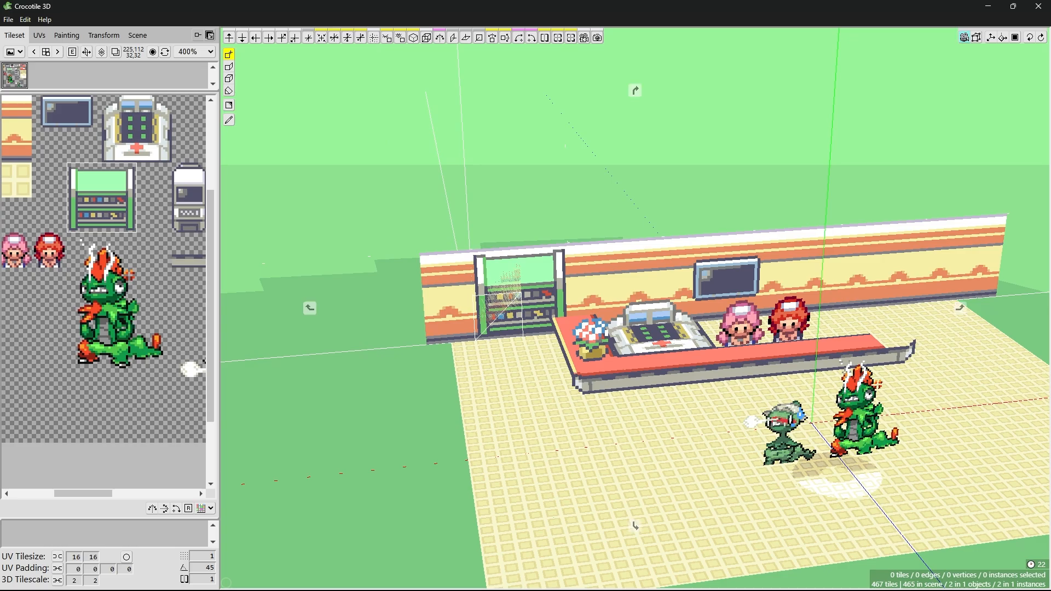
{"action": "right_click_drag", "start_coordinate": [492, 345], "coordinate": [487, 306]}
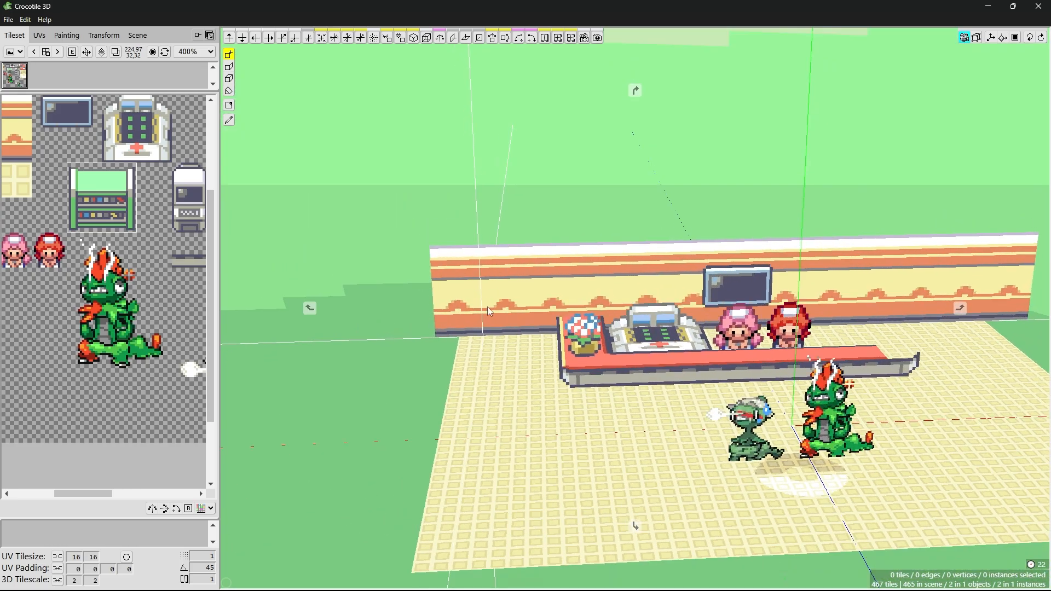
{"action": "key", "text": "a"}
{"action": "key", "text": "a"}
{"action": "key", "text": "a"}
{"action": "key", "text": "a"}
{"action": "key", "text": "a"}
{"action": "key", "text": "a"}
{"action": "key", "text": "a"}
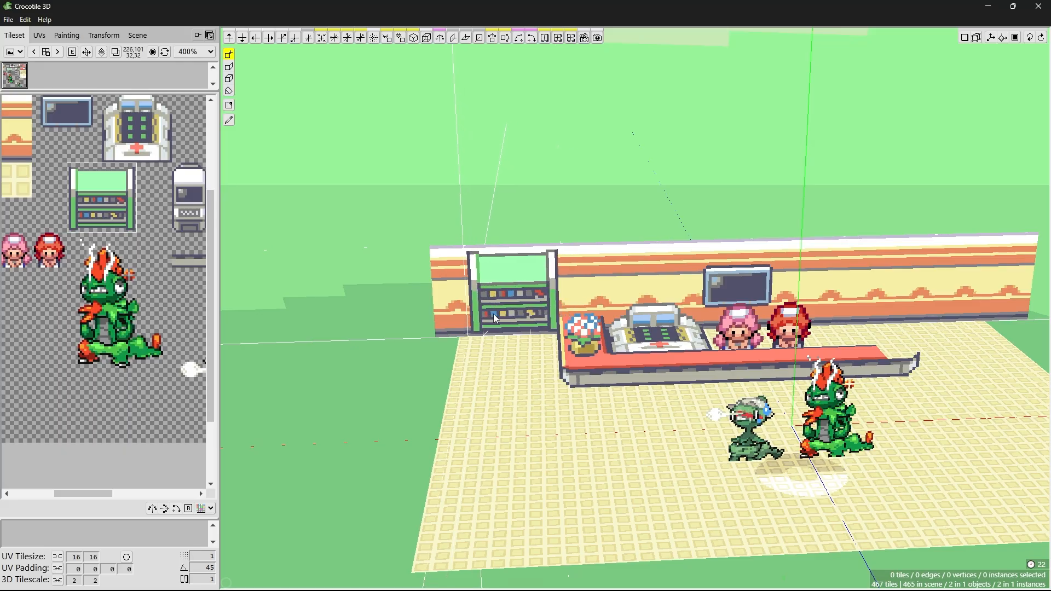
{"action": "left_click", "coordinate": [493, 314]}
- Check the one-piece green shelf on the back wall from several angles and undo its placement
{"action": "right_click_drag", "start_coordinate": [570, 344], "coordinate": [576, 332]}
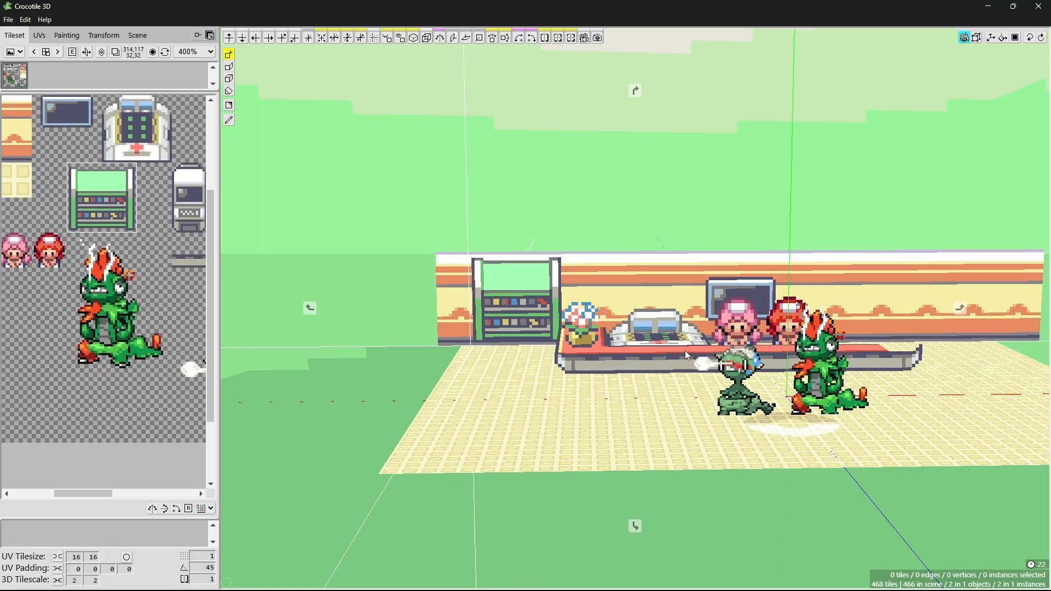
{"action": "right_click_drag", "start_coordinate": [643, 350], "coordinate": [542, 307]}
{"action": "left_click", "coordinate": [536, 292]}
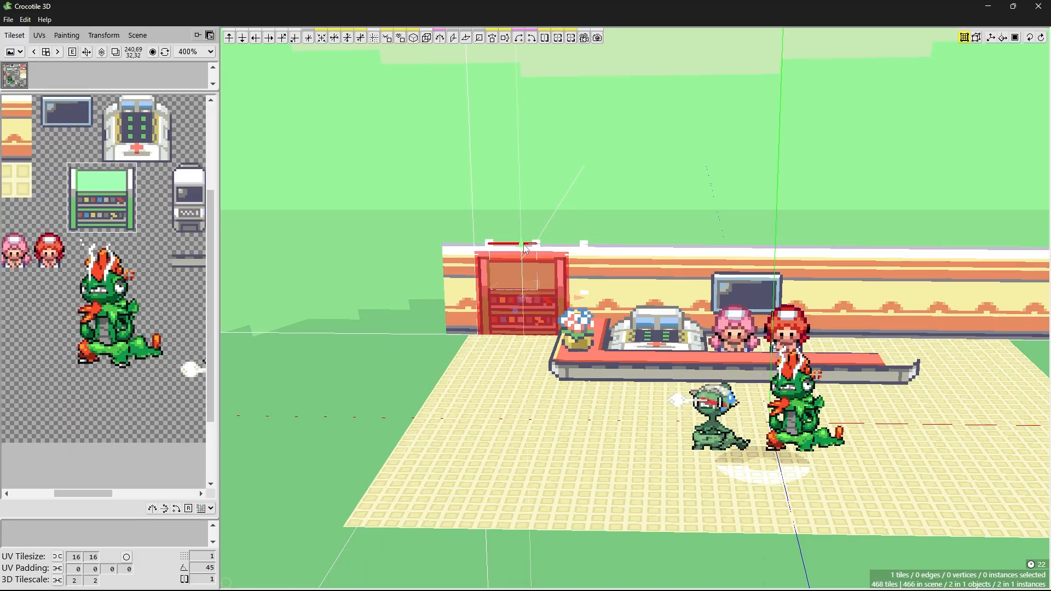
{"action": "right_click", "coordinate": [576, 347]}
{"action": "key", "text": "space"}
{"action": "left_click_drag", "start_coordinate": [576, 350], "coordinate": [559, 330]}
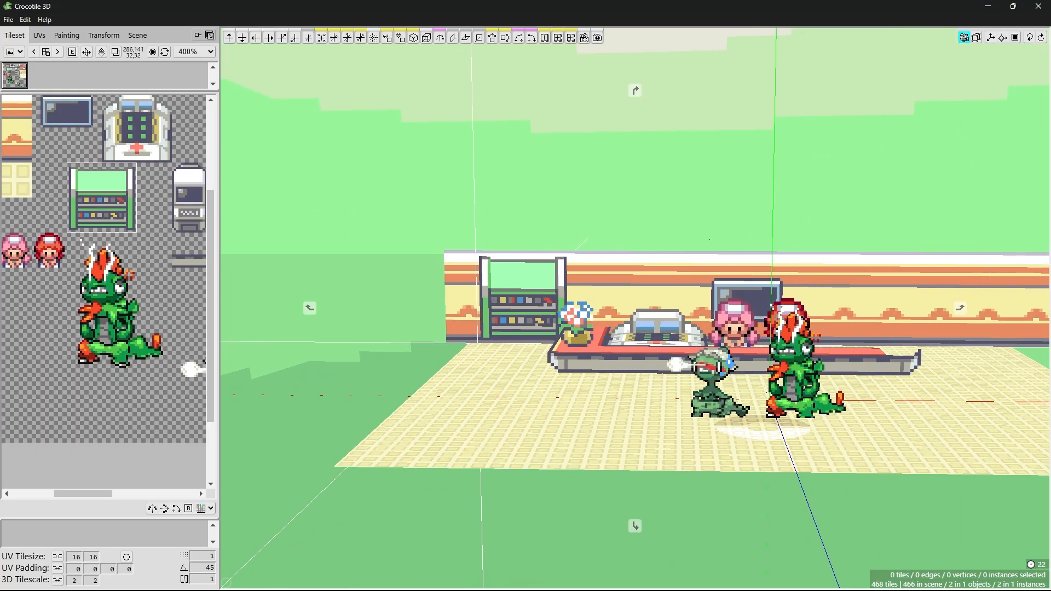
{"action": "left_click_drag", "start_coordinate": [575, 379], "coordinate": [562, 380]}
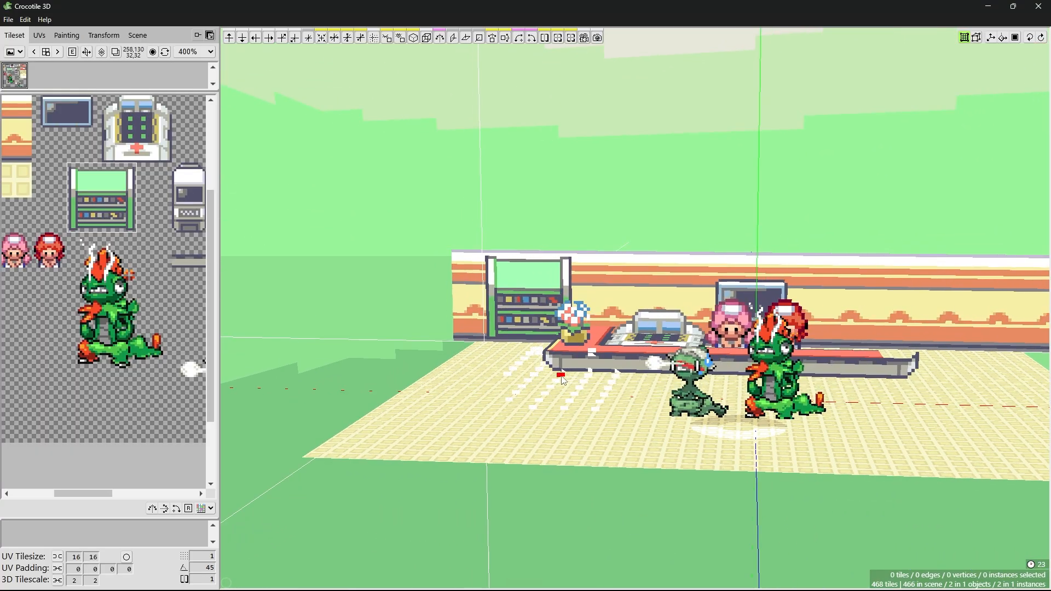
{"action": "key", "text": "ctrl+z"}
- Try placing only the shelf's lower front, marked as a 30 by 18 pixel tile, against the back wall
{"action": "left_click", "coordinate": [76, 227]}
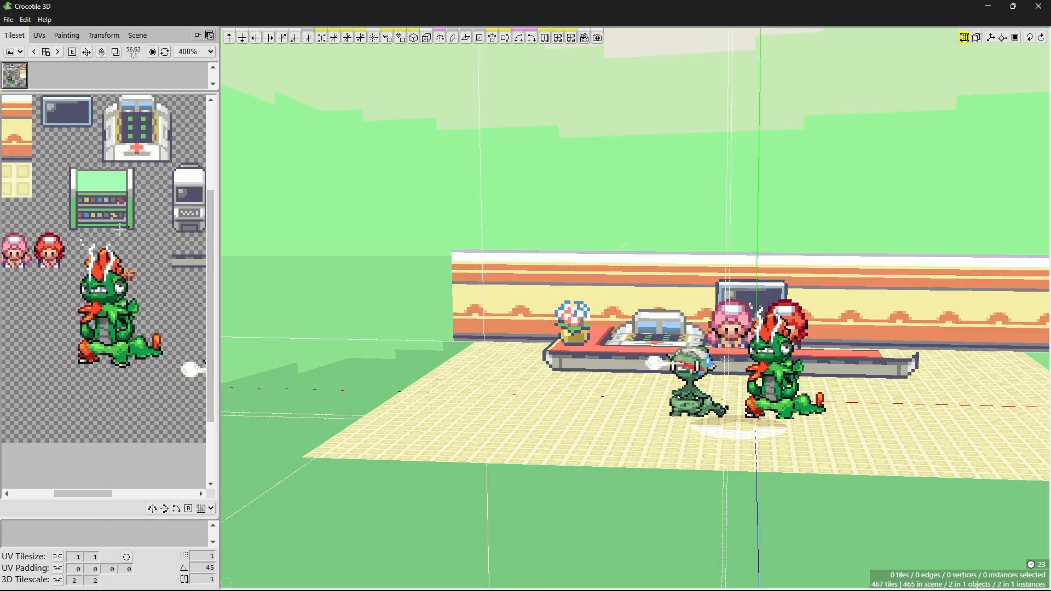
{"action": "scroll", "coordinate": [118, 297], "scroll_direction": "up", "scroll_amount": 3}
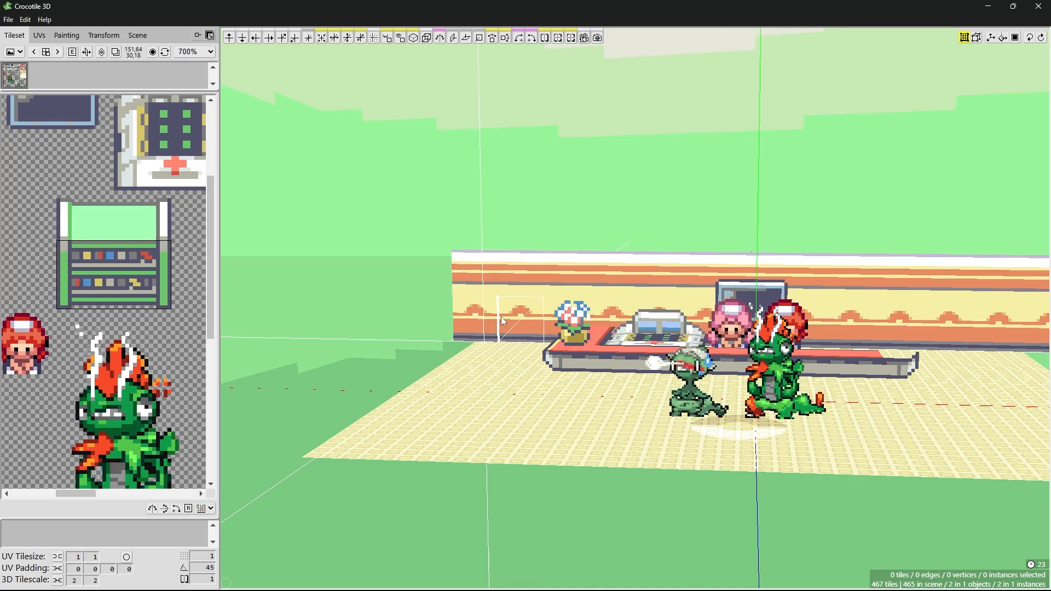
{"action": "scroll", "coordinate": [552, 317], "scroll_direction": "up", "scroll_amount": 5}
{"action": "left_click", "coordinate": [568, 329]}
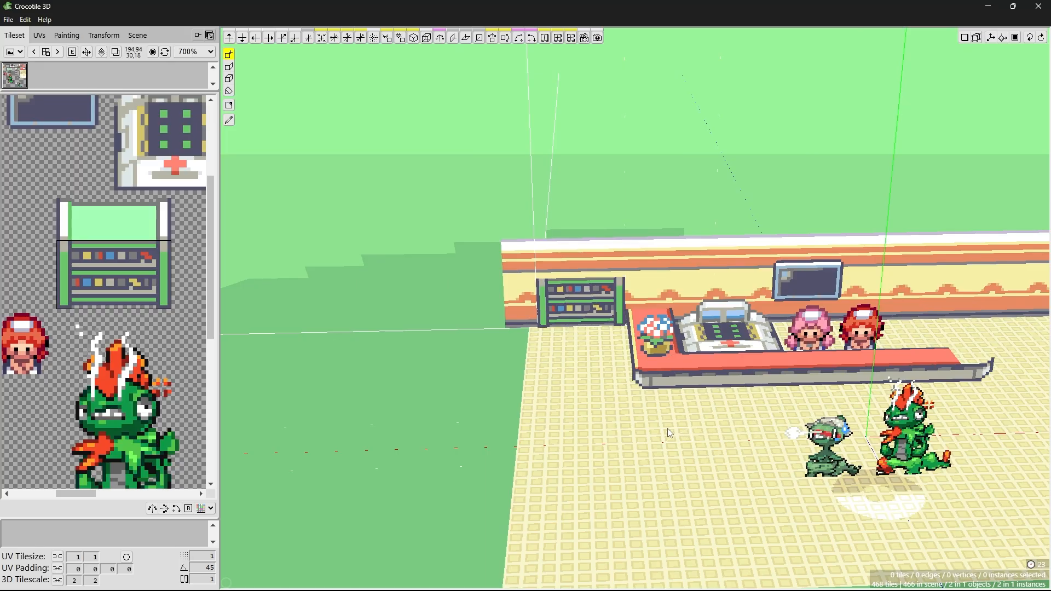
{"action": "key", "text": "ctrl+z"}
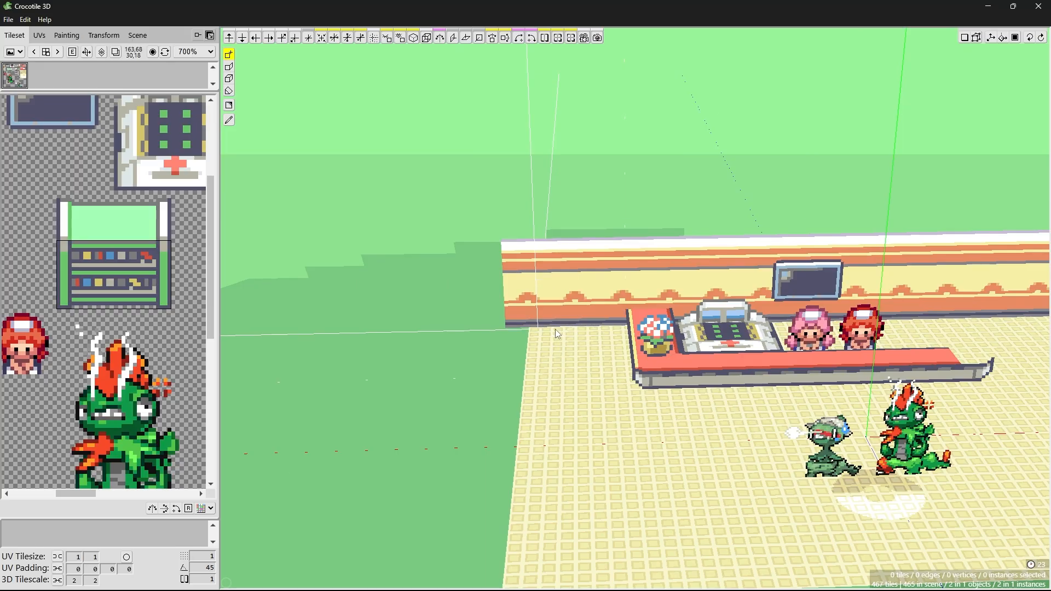
- Lower the drawing position to floor level and place the 30 by 18 pixel shelf front ahead of the back wall
{"action": "key", "text": "s"}
{"action": "key", "text": "s"}
{"action": "key", "text": "s"}
{"action": "key", "text": "s"}
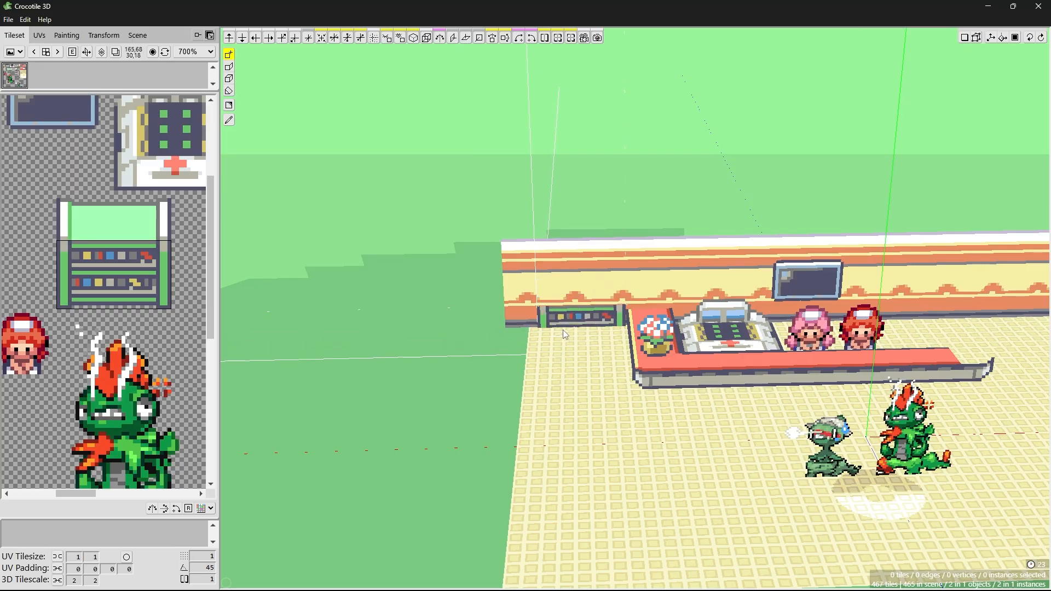
{"action": "key", "text": "w"}
{"action": "key", "text": "w"}
{"action": "key", "text": "w"}
{"action": "key", "text": "w"}
{"action": "key", "text": "w"}
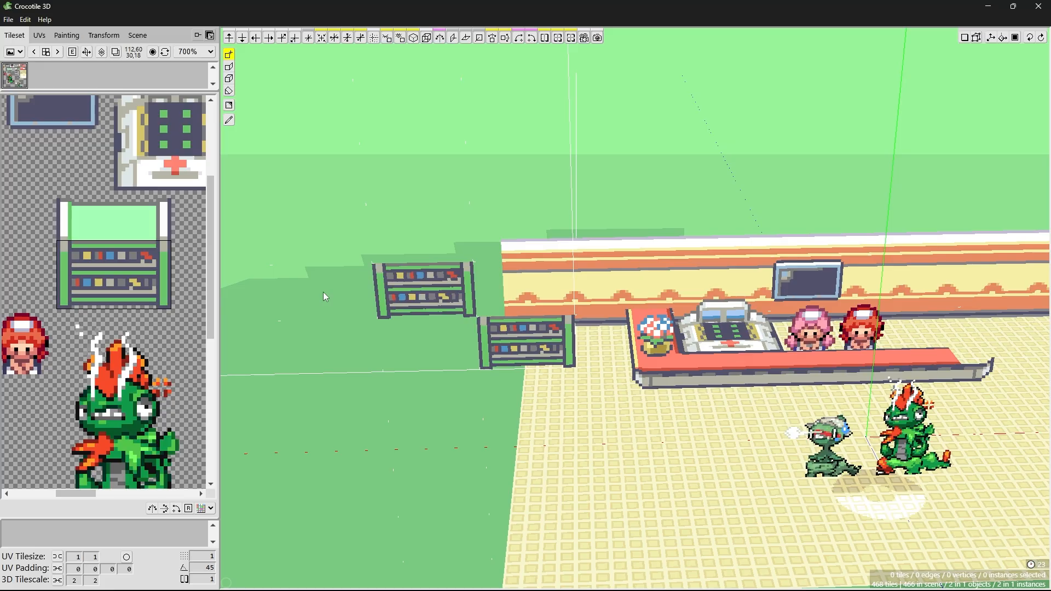
- Try the shelf's upper part as a 30 by 11 pixel top piece and undo the placed shelf front
{"action": "left_click_drag", "start_coordinate": [58, 239], "coordinate": [165, 200]}
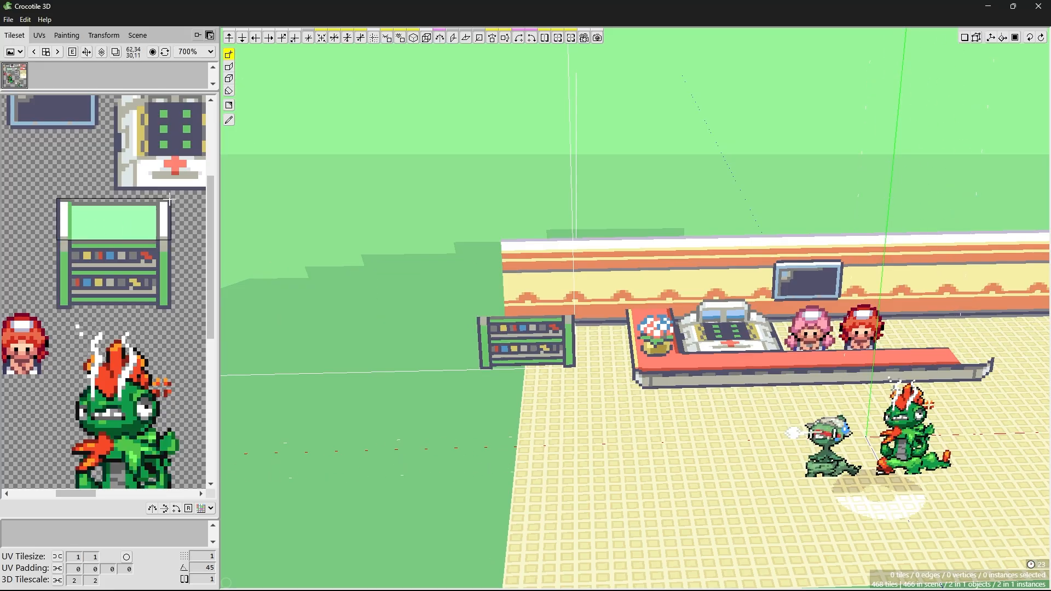
{"action": "right_click_drag", "start_coordinate": [493, 293], "coordinate": [525, 307]}
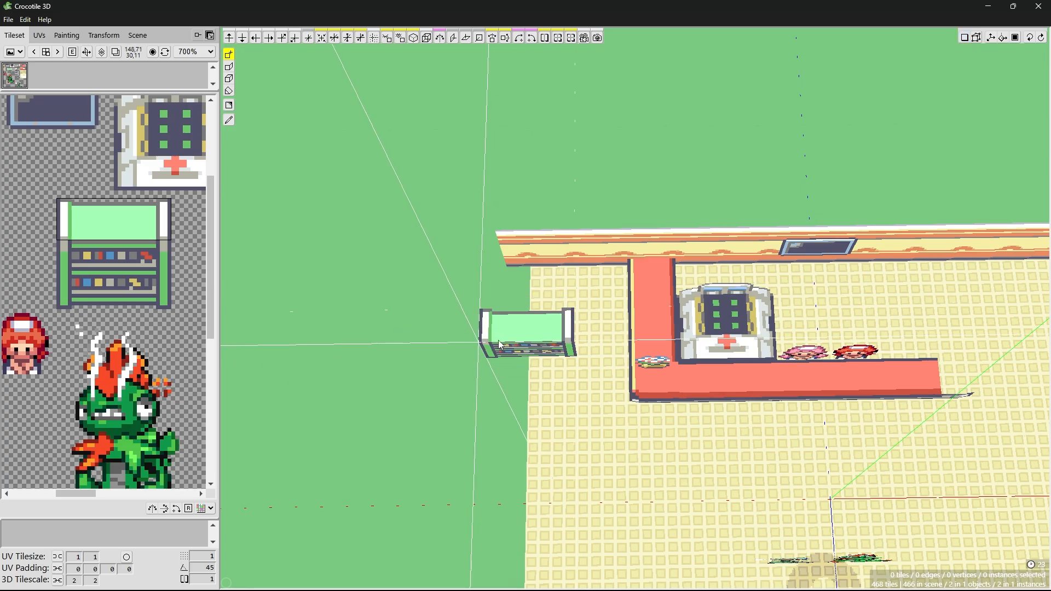
{"action": "right_click_drag", "start_coordinate": [549, 336], "coordinate": [553, 301]}
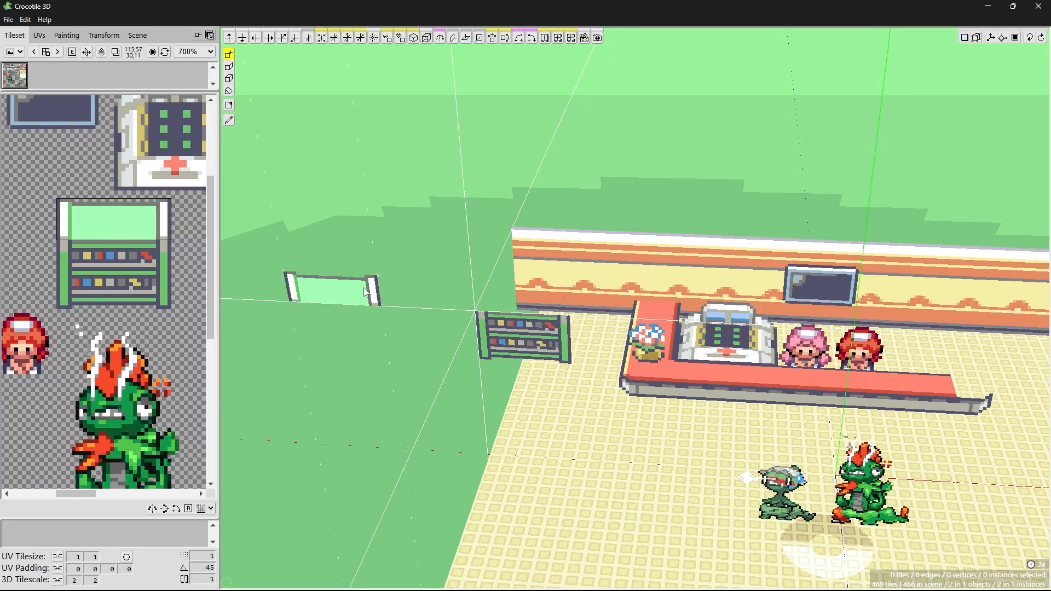
{"action": "key", "text": "ctrl+z"}
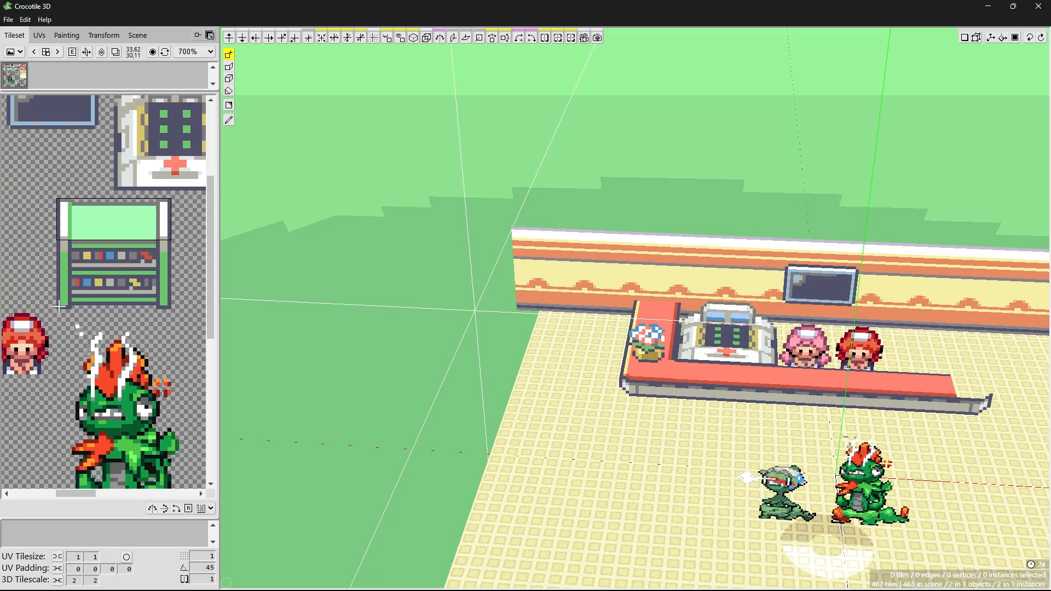
- Stand a 30 by 19 pixel shelf front left of the counter and lay its 30 by 10 pixel top flat behind the upper edge
{"action": "left_click_drag", "start_coordinate": [59, 306], "coordinate": [156, 236]}
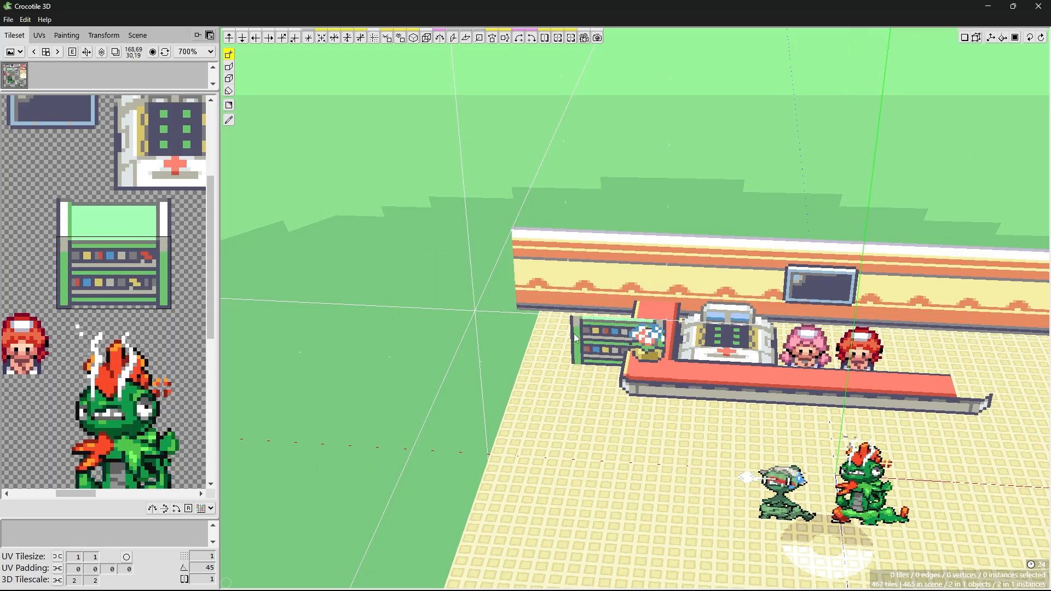
{"action": "left_click", "coordinate": [492, 350]}
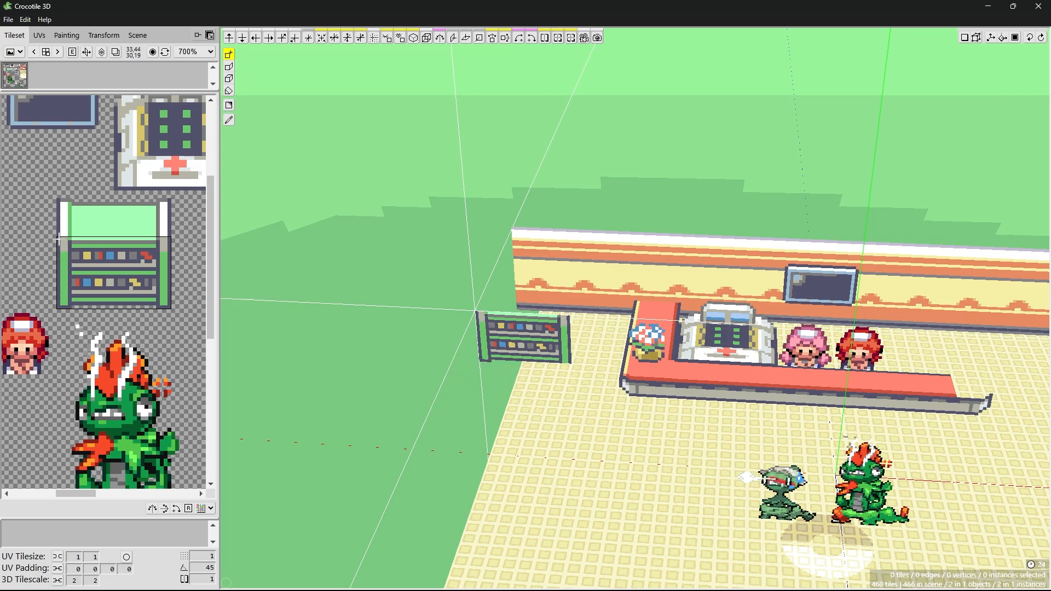
{"action": "left_click_drag", "start_coordinate": [59, 235], "coordinate": [153, 207]}
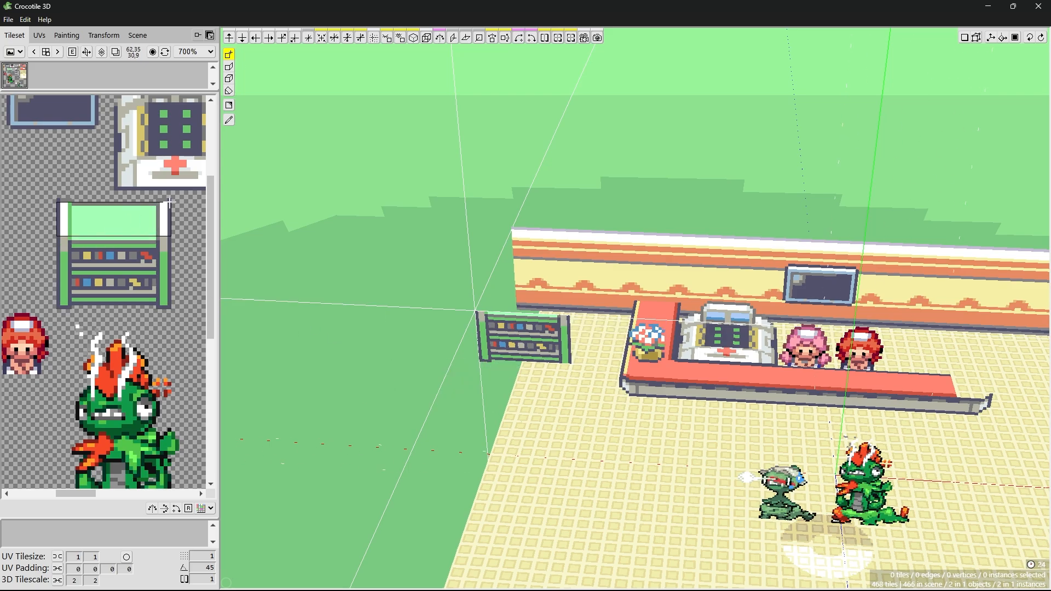
{"action": "middle_click_drag", "start_coordinate": [523, 309], "coordinate": [522, 298]}
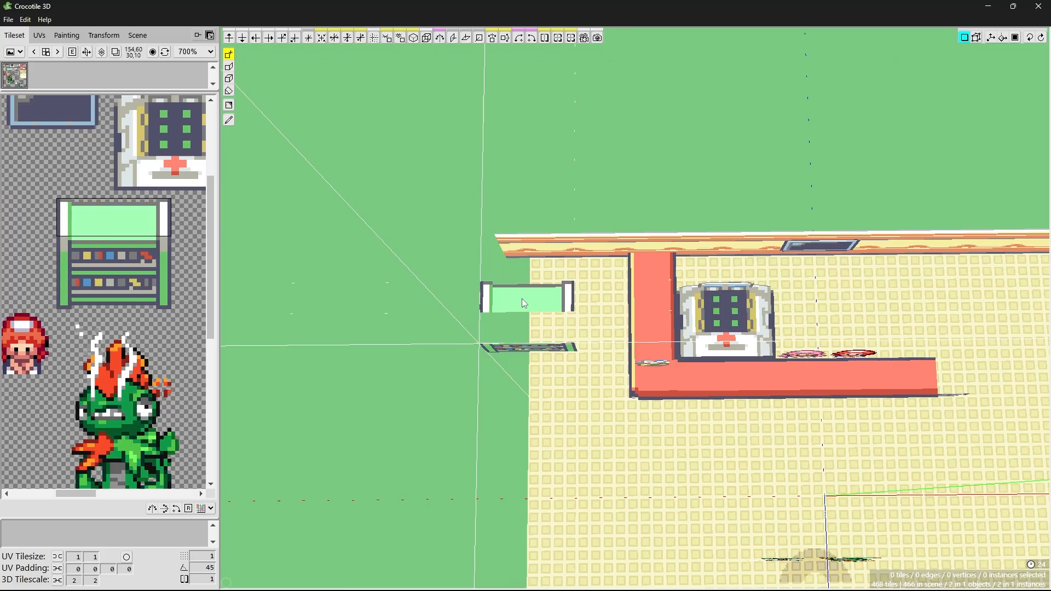
{"action": "left_click", "coordinate": [522, 331]}
{"action": "middle_click_drag", "start_coordinate": [737, 329], "coordinate": [751, 303]}
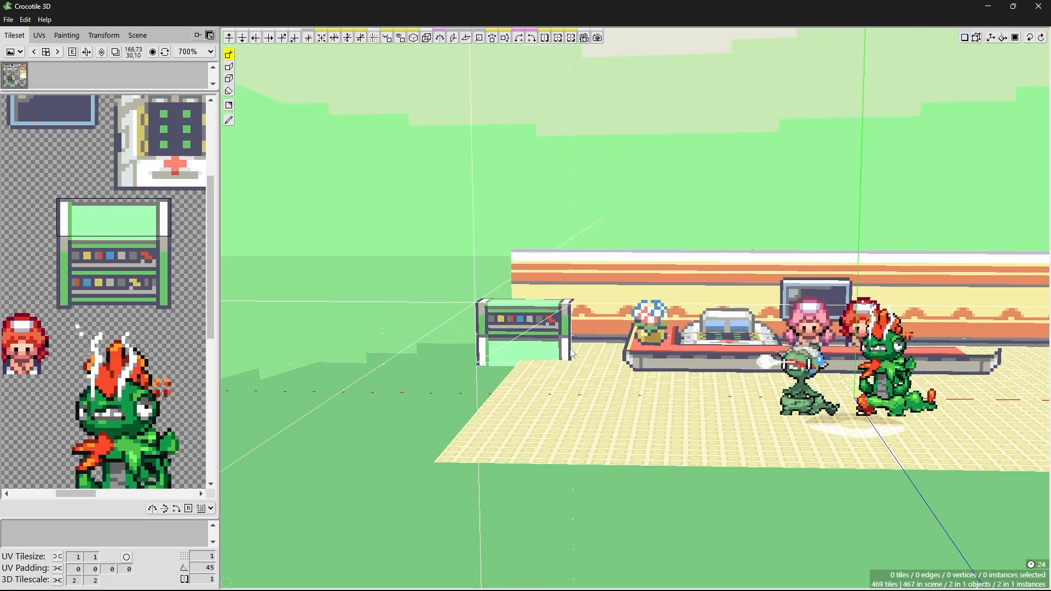
{"action": "mouse_move", "coordinate": [526, 331]}
{"action": "middle_mouse_down"}
{"action": "mouse_move", "coordinate": [383, 334]}
{"action": "mouse_move", "coordinate": [543, 338]}
{"action": "mouse_move", "coordinate": [515, 340]}
{"action": "middle_mouse_up"}
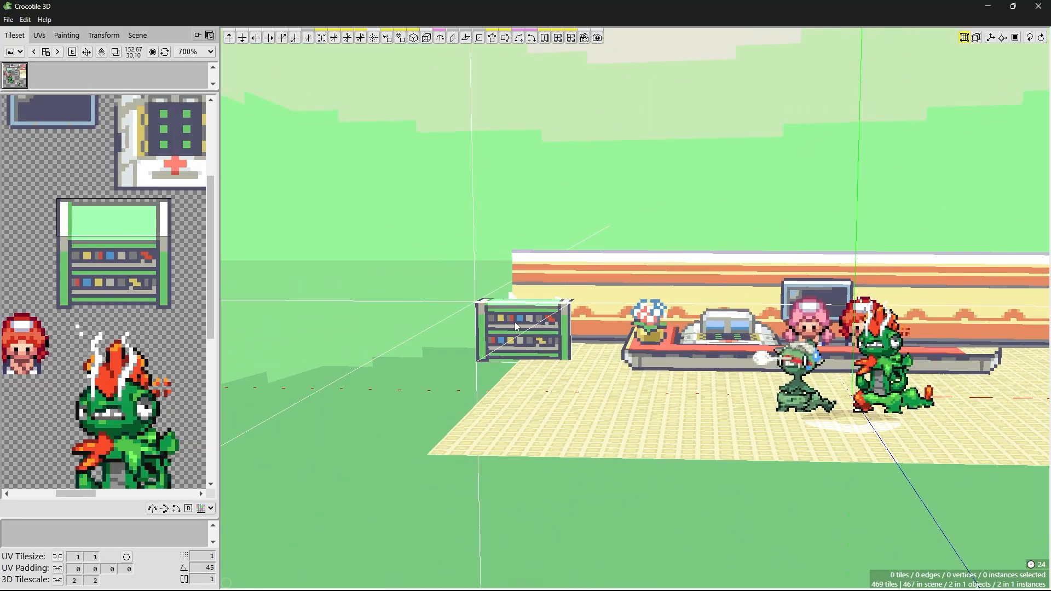
- Select the shelf's front and top together and move them against the back wall beside the counter
{"action": "left_click", "coordinate": [515, 339]}
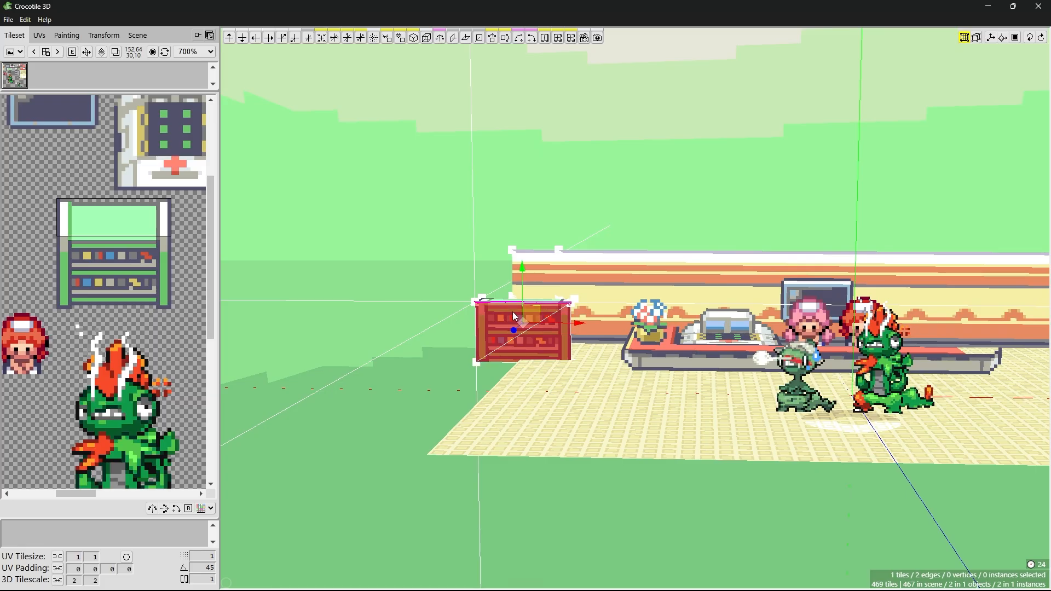
{"action": "middle_click_drag", "start_coordinate": [516, 322], "coordinate": [520, 347]}
{"action": "left_click", "coordinate": [536, 312]}
{"action": "left_click", "coordinate": [536, 311]}
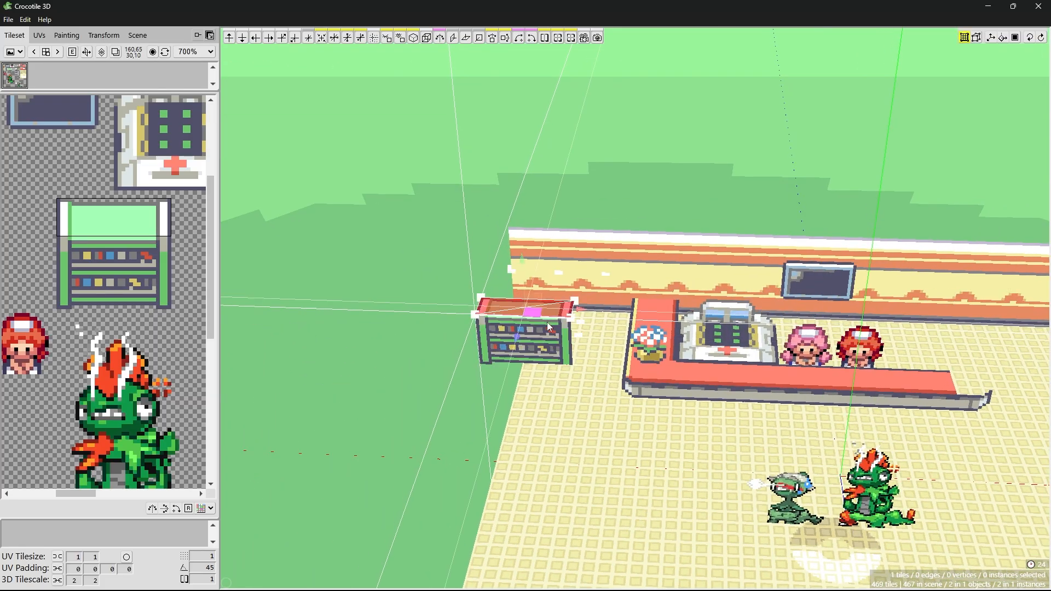
{"action": "left_click", "coordinate": [546, 335], "text": "shift"}
{"action": "left_click_drag", "start_coordinate": [518, 364], "coordinate": [646, 227]}
- Examine the shelf's fit beside the counter from the front and clear the selection
{"action": "key", "text": "space"}
{"action": "scroll", "coordinate": [646, 227], "scroll_direction": "down", "scroll_amount": 5}
{"action": "right_click_drag", "start_coordinate": [819, 366], "coordinate": [719, 406]}
{"action": "scroll", "coordinate": [718, 406], "scroll_direction": "up", "scroll_amount": 2}
{"action": "scroll", "coordinate": [719, 406], "scroll_direction": "up", "scroll_amount": 3}
{"action": "left_click_drag", "start_coordinate": [718, 407], "coordinate": [758, 445]}
{"action": "right_click_drag", "start_coordinate": [759, 444], "coordinate": [775, 397]}
{"action": "left_click_drag", "start_coordinate": [775, 397], "coordinate": [726, 369]}
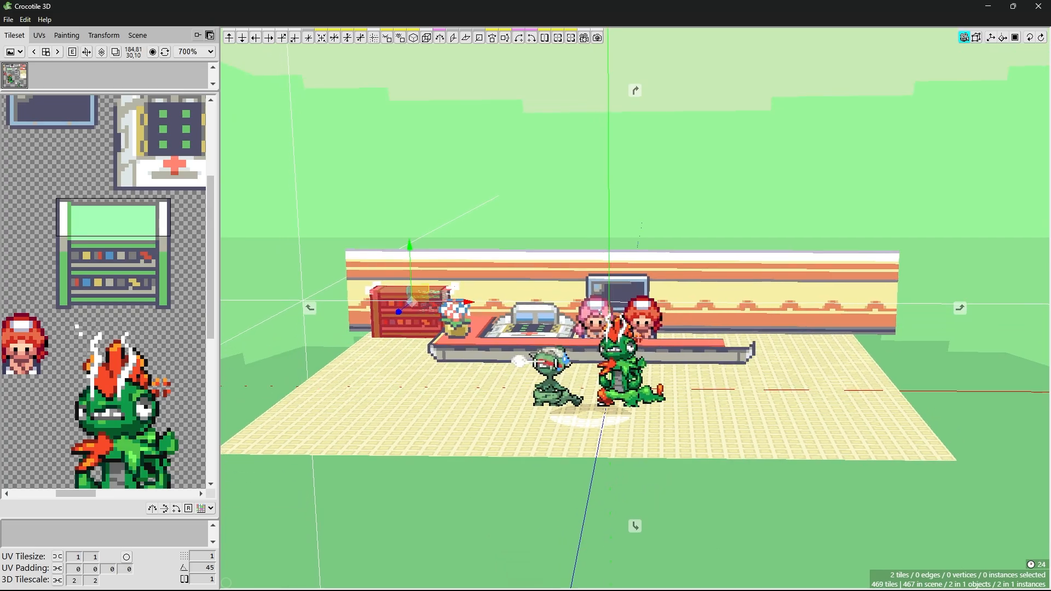
{"action": "right_click_drag", "start_coordinate": [725, 370], "coordinate": [736, 353]}
{"action": "key", "text": "space"}
{"action": "left_click", "coordinate": [581, 366]}
{"action": "key", "text": "space"}
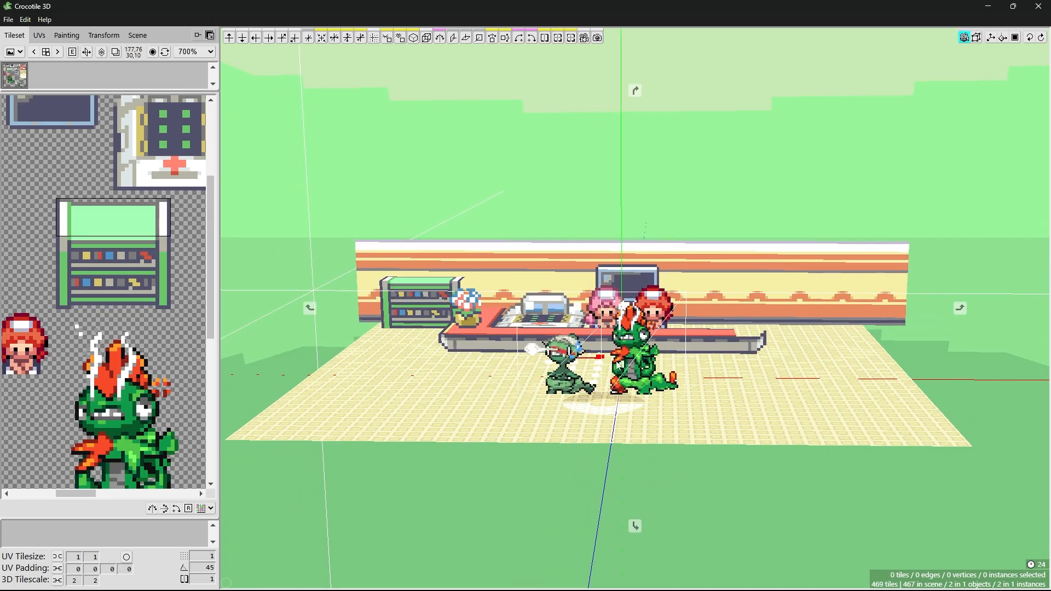
{"action": "right_click_drag", "start_coordinate": [620, 391], "coordinate": [633, 391]}
{"action": "left_click_drag", "start_coordinate": [634, 391], "coordinate": [630, 389]}
{"action": "right_click_drag", "start_coordinate": [629, 389], "coordinate": [627, 385]}
{"action": "mouse_move", "coordinate": [627, 384]}
{"action": "left_mouse_down"}
{"action": "mouse_move", "coordinate": [692, 384]}
{"action": "mouse_move", "coordinate": [613, 382]}
{"action": "mouse_move", "coordinate": [628, 377]}
{"action": "left_mouse_up"}
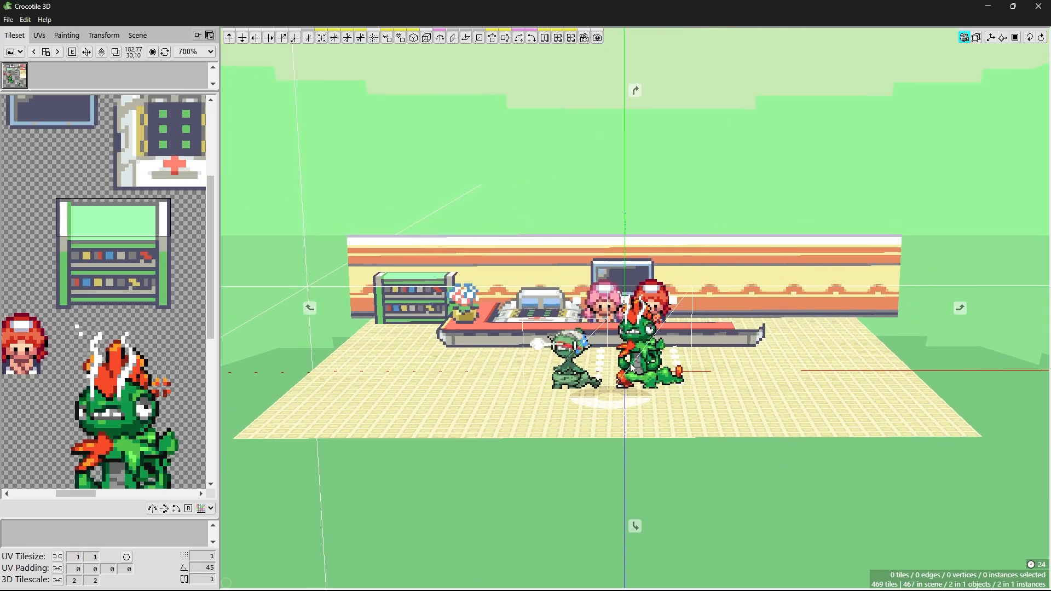
- Examine the whole room with the shelf from near, far and above
{"action": "scroll", "coordinate": [628, 377], "scroll_direction": "up", "scroll_amount": 3}
{"action": "right_click_drag", "start_coordinate": [635, 307], "coordinate": [575, 331]}
{"action": "middle_click_drag", "start_coordinate": [574, 331], "coordinate": [635, 386]}
{"action": "right_click_drag", "start_coordinate": [635, 306], "coordinate": [619, 268]}
{"action": "right_click_drag", "start_coordinate": [625, 353], "coordinate": [663, 455]}
{"action": "key", "text": "w"}
{"action": "key", "text": "s"}
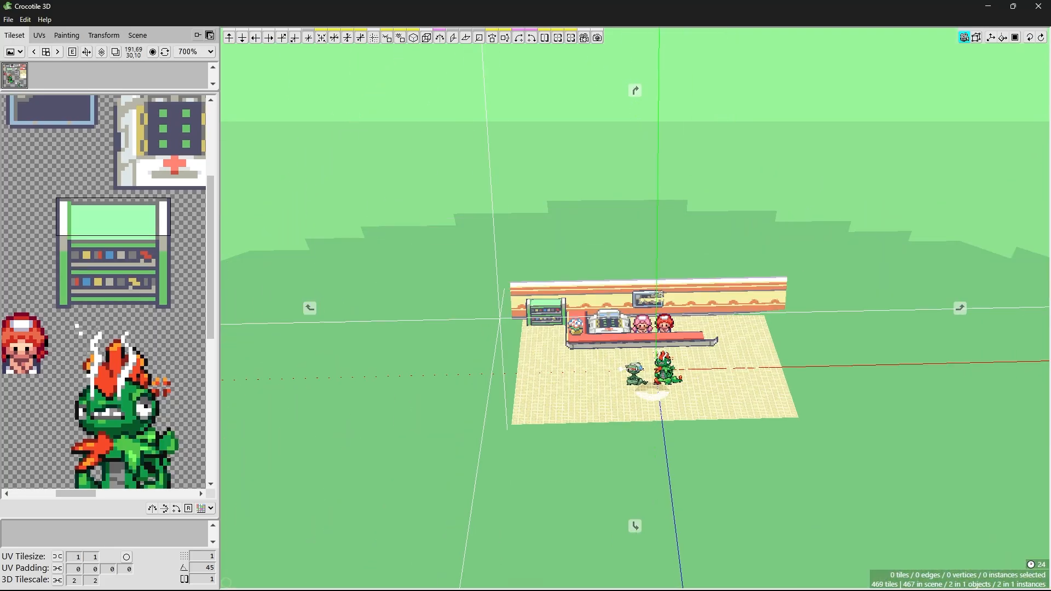
{"action": "key", "text": "w"}
{"action": "key", "text": "s"}
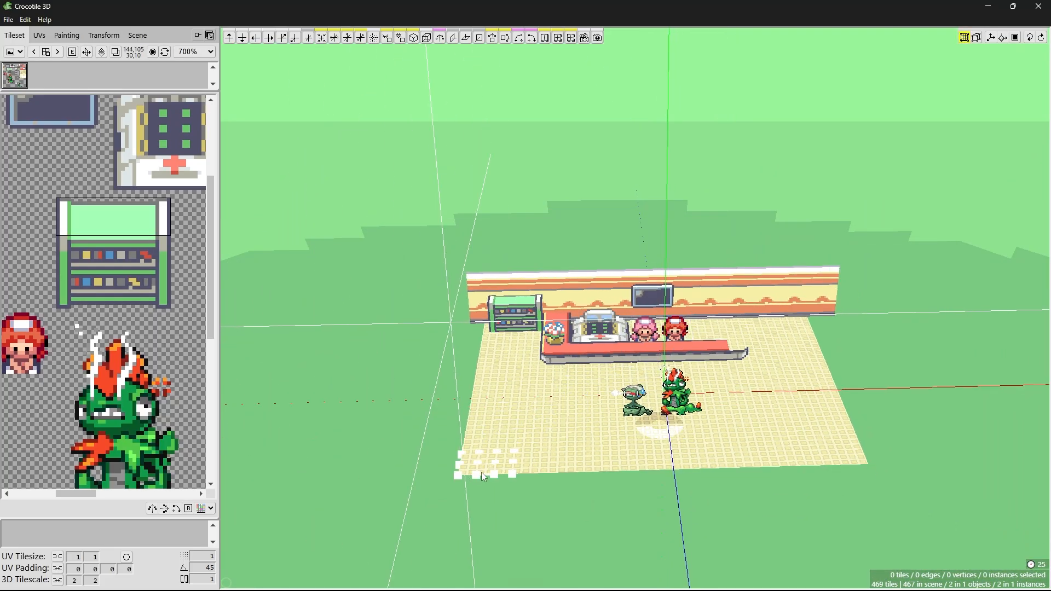
{"action": "key", "text": "Tab"}
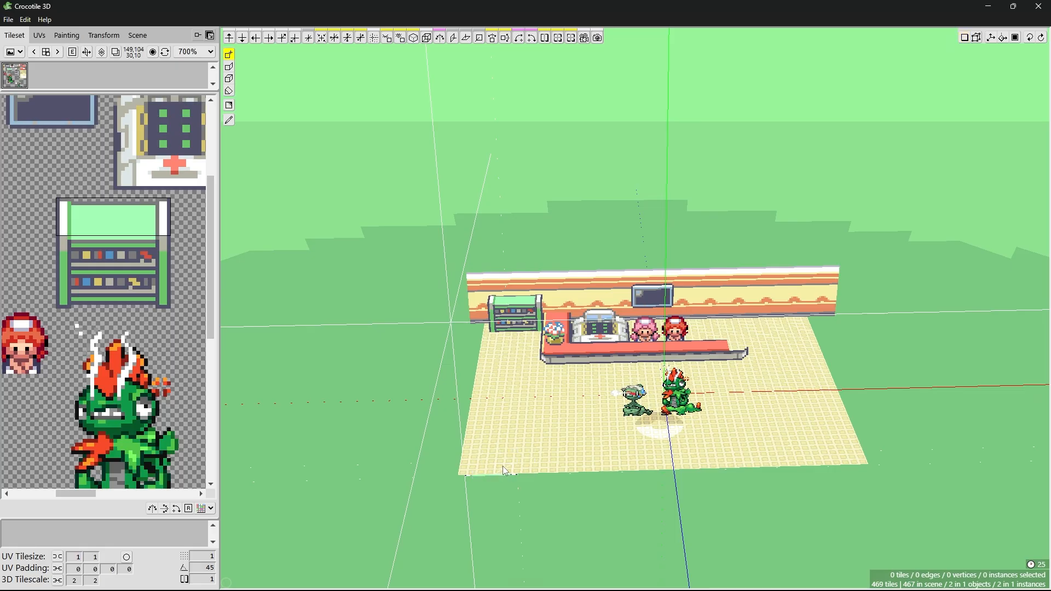
{"action": "scroll", "coordinate": [142, 254], "scroll_direction": "down", "scroll_amount": 4}
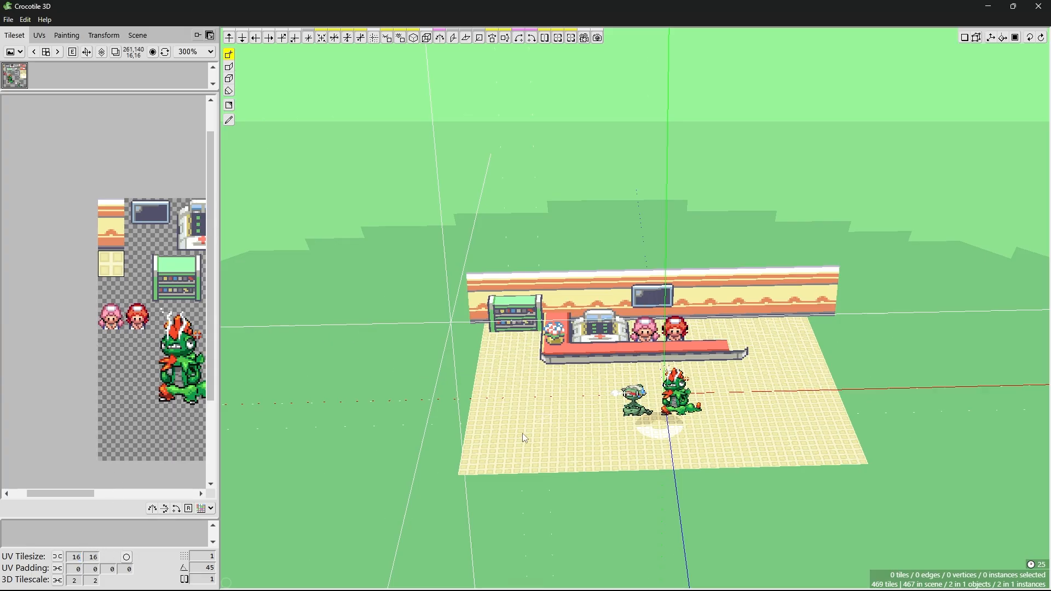
{"action": "key", "text": "space"}
{"action": "left_click_drag", "start_coordinate": [574, 405], "coordinate": [634, 522]}
{"action": "key", "text": "space"}
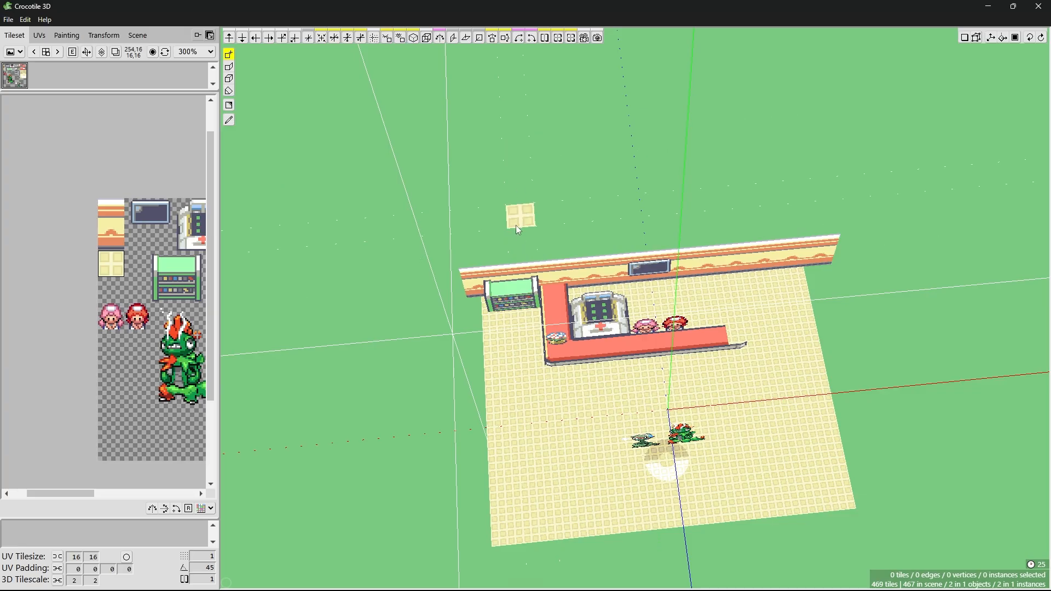
{"action": "left_click", "coordinate": [347, 39]}
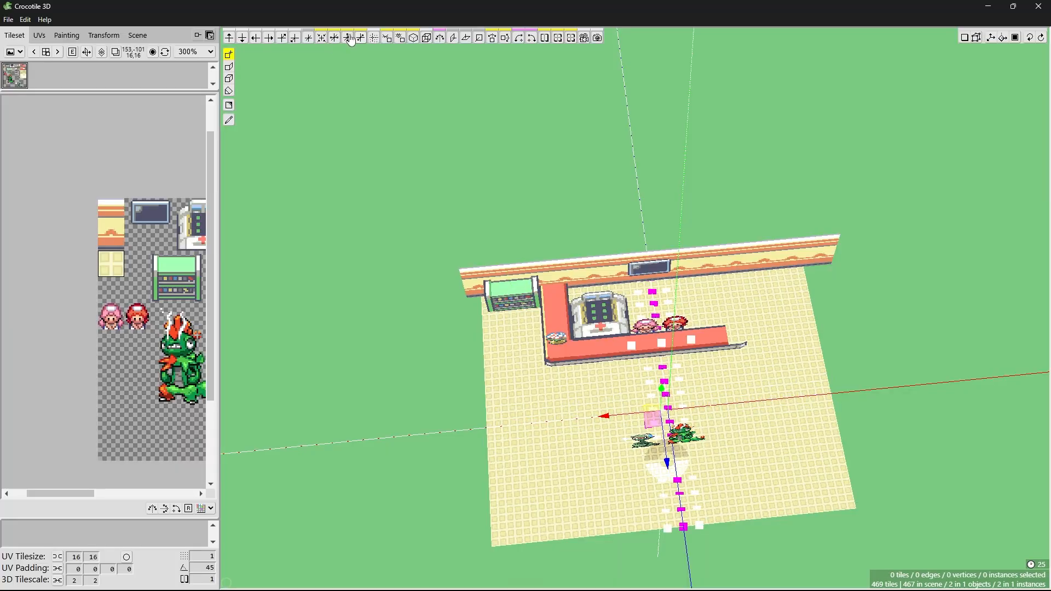
{"action": "left_click", "coordinate": [347, 39]}
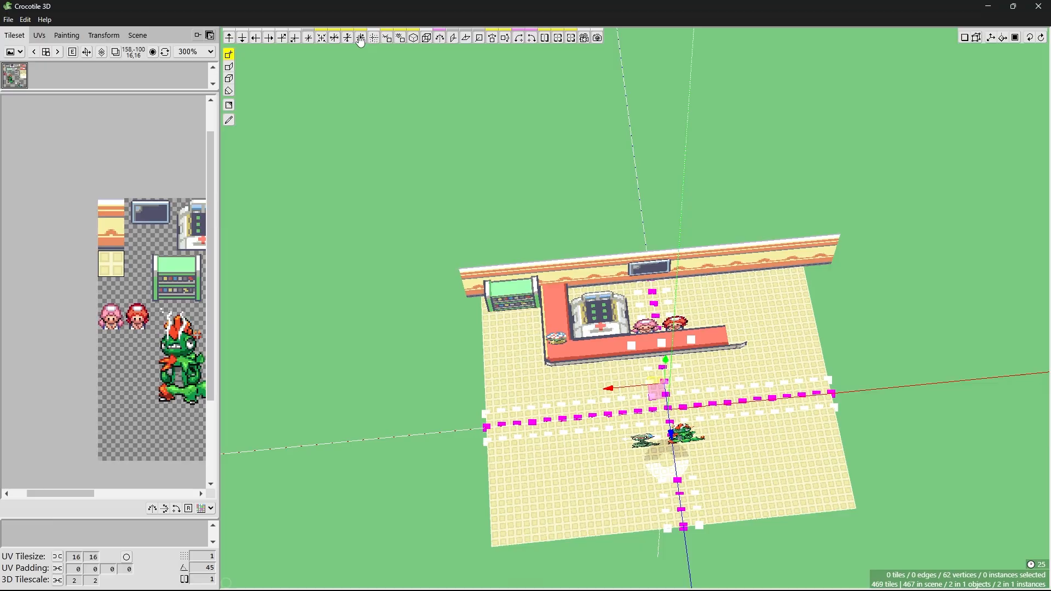
{"action": "left_click", "coordinate": [363, 39]}
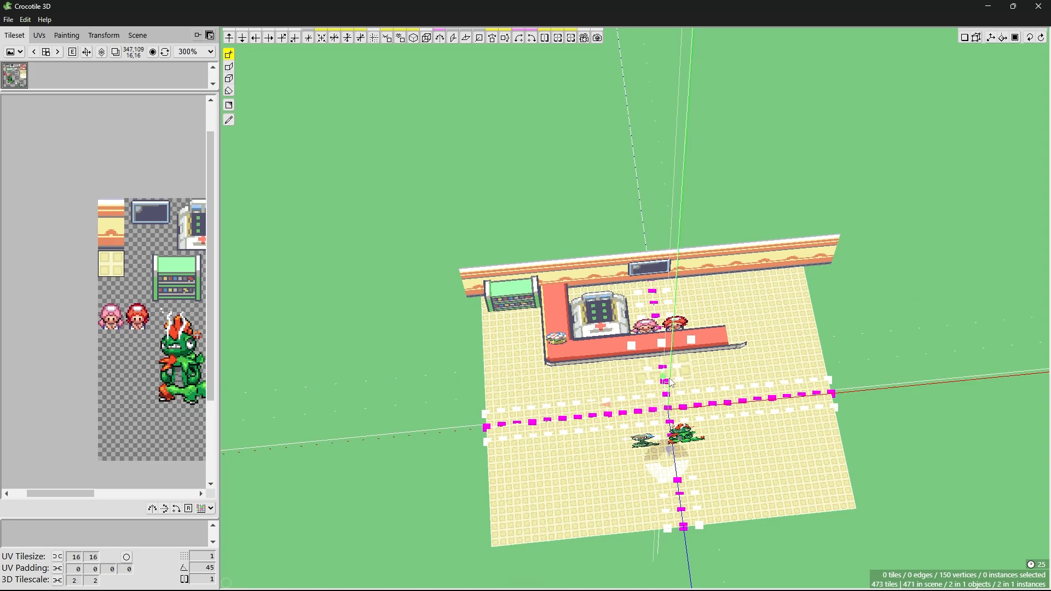
{"action": "key", "text": "ctrl+z"}
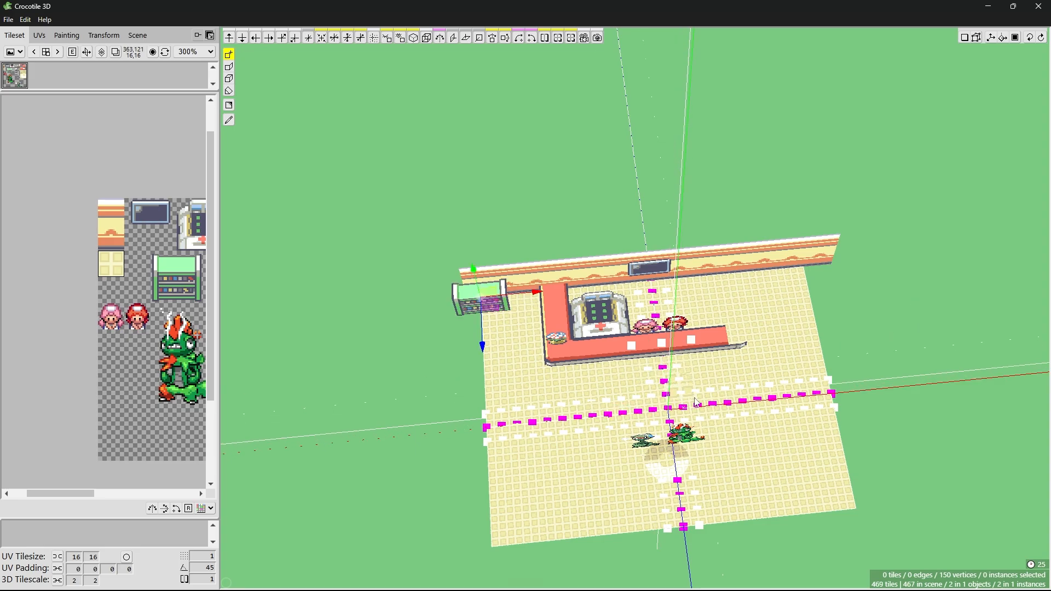
{"action": "key", "text": "ctrl+z"}
{"action": "key", "text": "ctrl+z"}
{"action": "middle_click_drag", "start_coordinate": [694, 398], "coordinate": [731, 372]}
{"action": "key", "text": "Escape"}
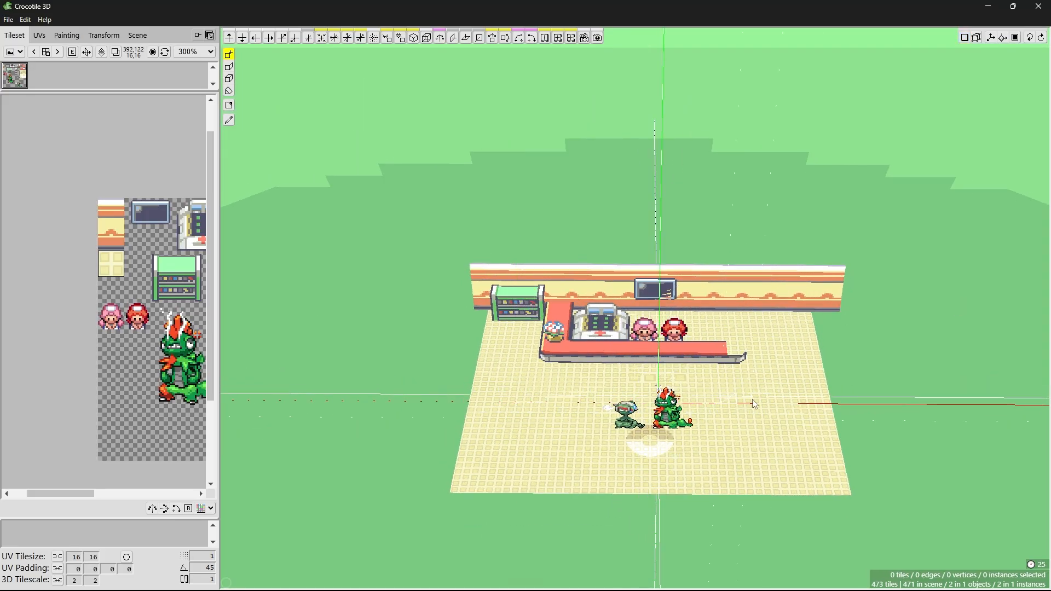
{"action": "key", "text": "Tab"}
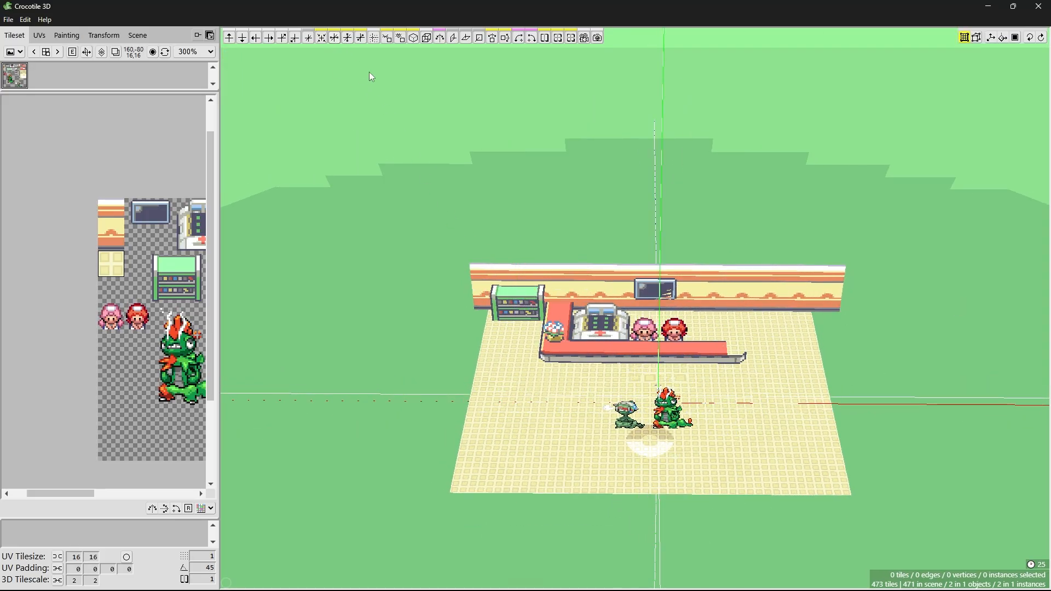
{"action": "left_click", "coordinate": [361, 40]}
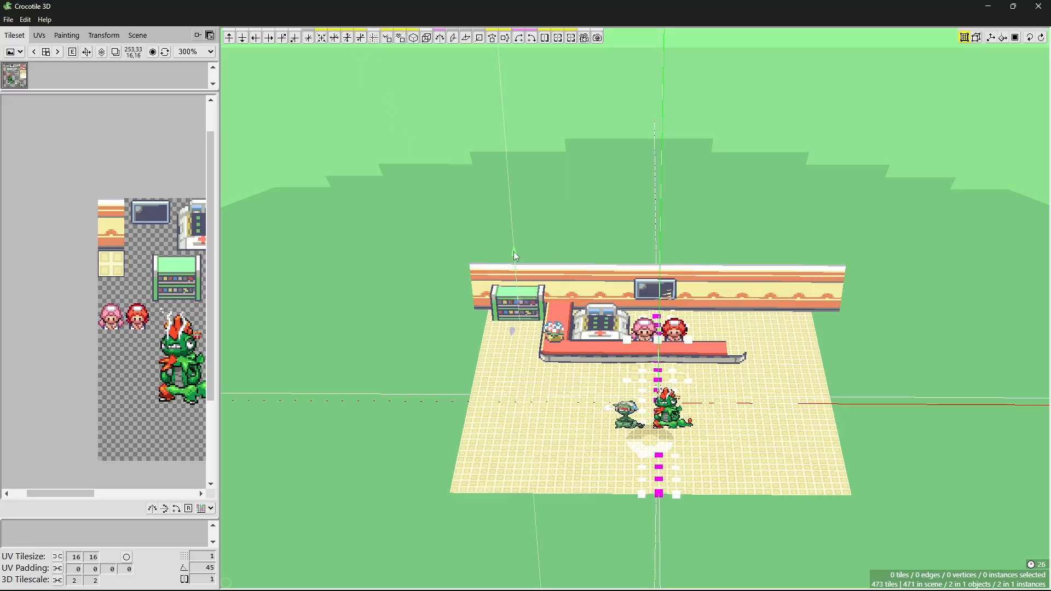
{"action": "left_click_drag", "start_coordinate": [510, 263], "coordinate": [539, 526]}
{"action": "key", "text": "ctrl+z"}
{"action": "middle_click_drag", "start_coordinate": [601, 323], "coordinate": [601, 390]}
{"action": "key", "text": "Escape"}
{"action": "scroll", "coordinate": [753, 367], "scroll_direction": "up", "scroll_amount": 3}
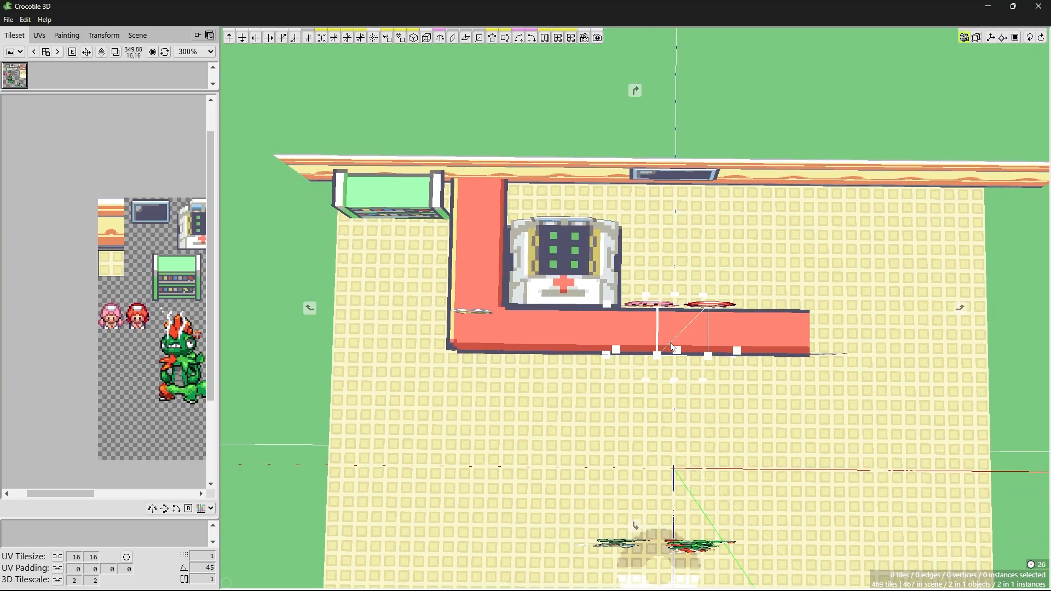
- Try to box-select the floor and furniture tiles together from beneath the room
{"action": "scroll", "coordinate": [646, 318], "scroll_direction": "down", "scroll_amount": 3}
{"action": "scroll", "coordinate": [646, 317], "scroll_direction": "up", "scroll_amount": 3}
{"action": "middle_click_drag", "start_coordinate": [613, 352], "coordinate": [679, 380]}
{"action": "scroll", "coordinate": [607, 353], "scroll_direction": "down", "scroll_amount": 3}
{"action": "middle_click_drag", "start_coordinate": [608, 383], "coordinate": [549, 458]}
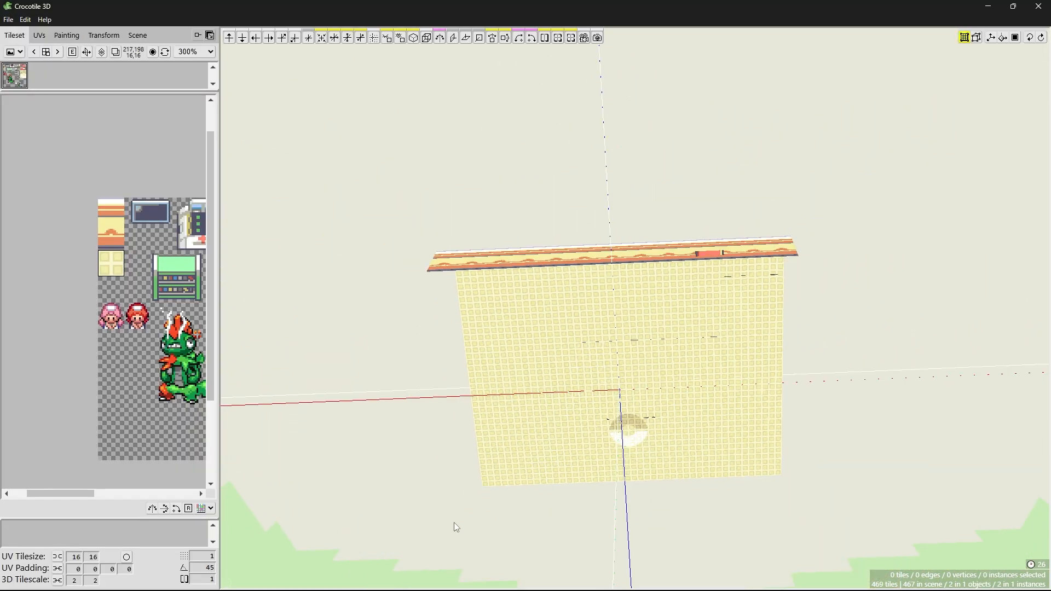
{"action": "left_click_drag", "start_coordinate": [458, 504], "coordinate": [685, 277]}
{"action": "left_click_drag", "start_coordinate": [765, 271], "coordinate": [765, 271]}
{"action": "right_click_drag", "start_coordinate": [826, 336], "coordinate": [821, 299]}
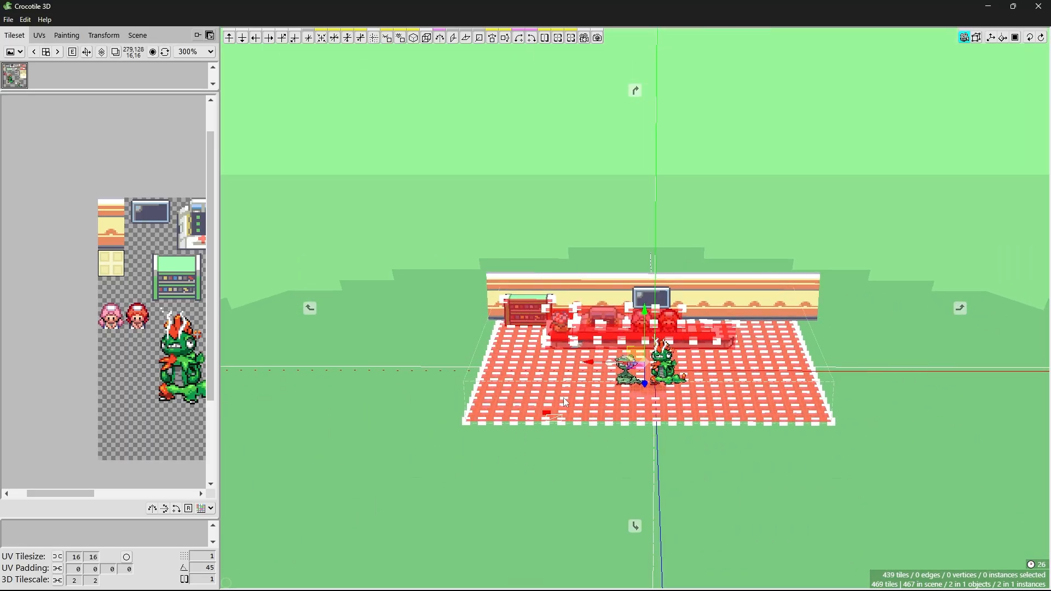
- Remove two counter tiles near the flower pot from the selection and clear the rest of it
{"action": "scroll", "coordinate": [565, 402], "scroll_direction": "up", "scroll_amount": 5}
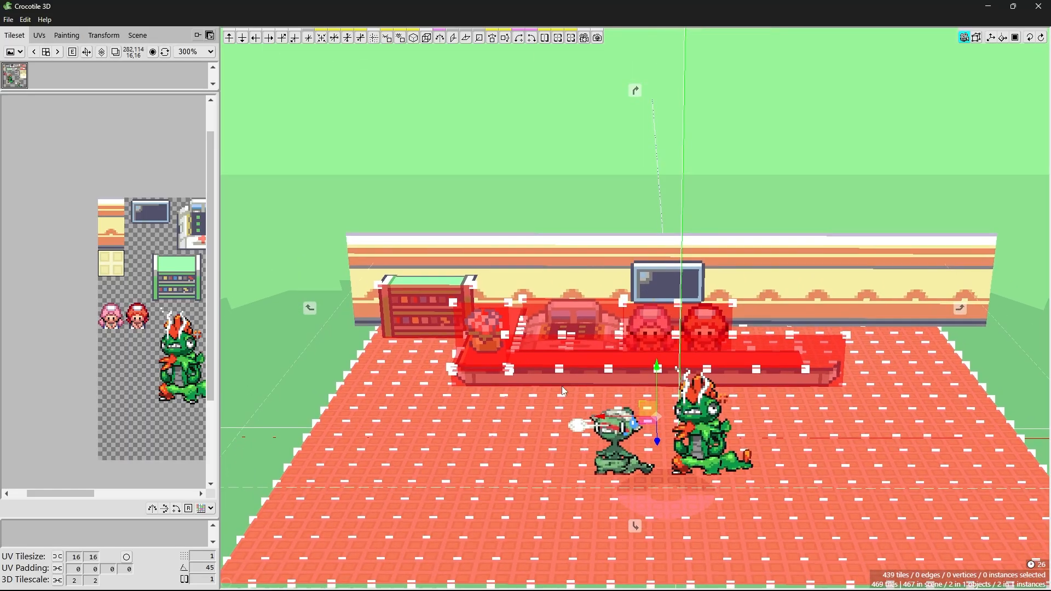
{"action": "right_click_drag", "start_coordinate": [564, 392], "coordinate": [538, 377]}
{"action": "left_click", "coordinate": [527, 356], "text": "ctrl"}
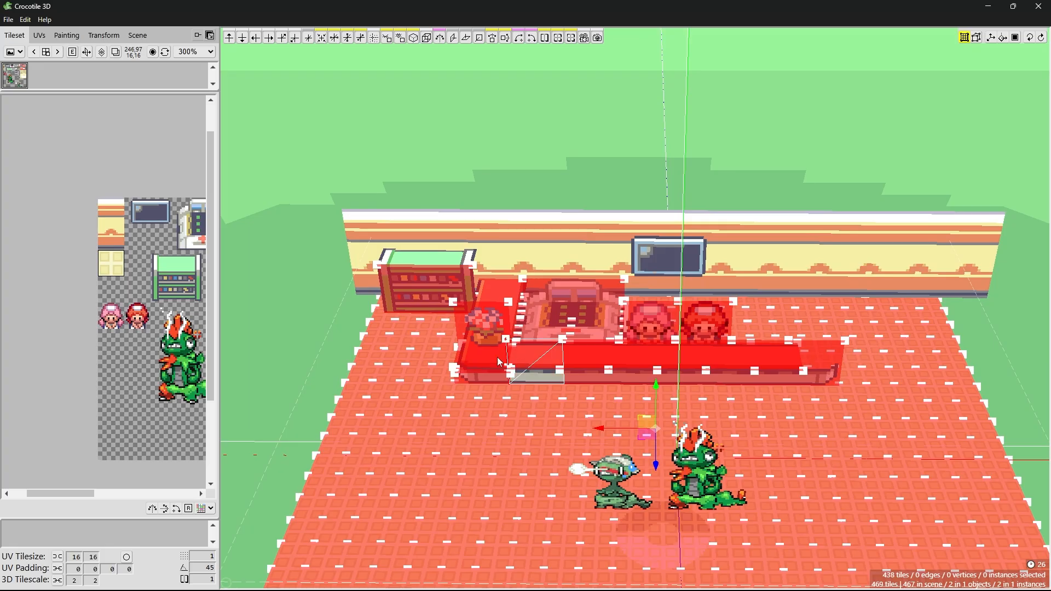
{"action": "left_click", "coordinate": [485, 357], "text": "ctrl"}
{"action": "right_click", "coordinate": [486, 357]}
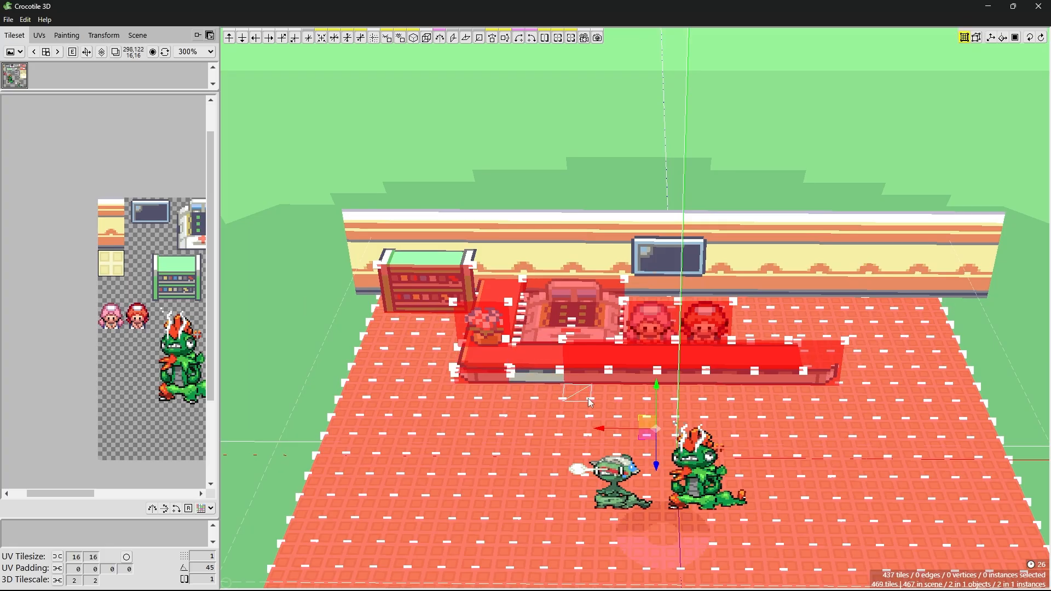
{"action": "left_click_drag", "start_coordinate": [590, 402], "coordinate": [589, 403]}
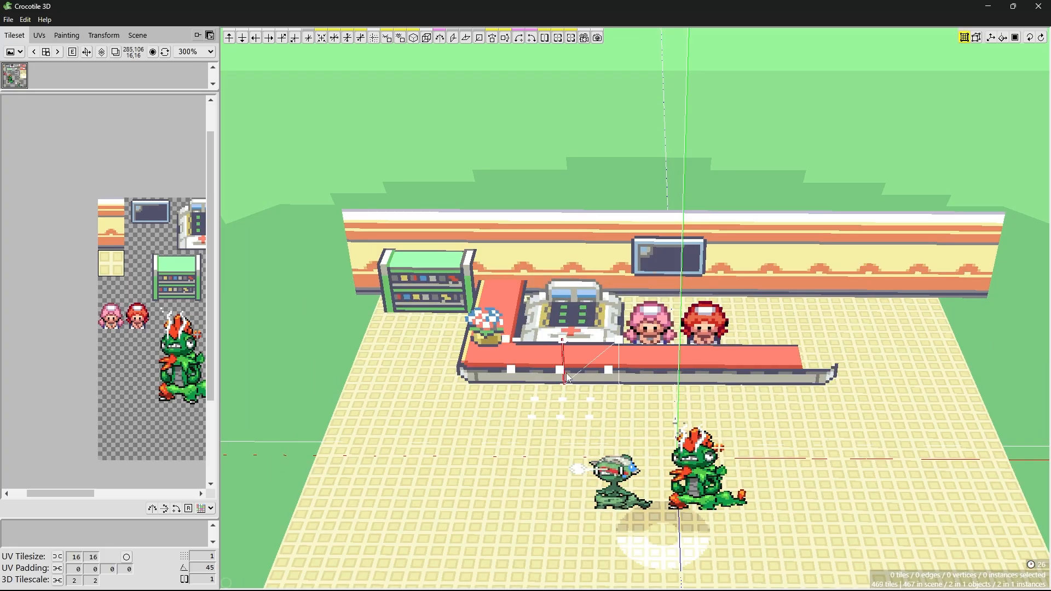
- Select the counter's corner top tile and add the tiles along its long run up to the open end
{"action": "left_click", "coordinate": [488, 355]}
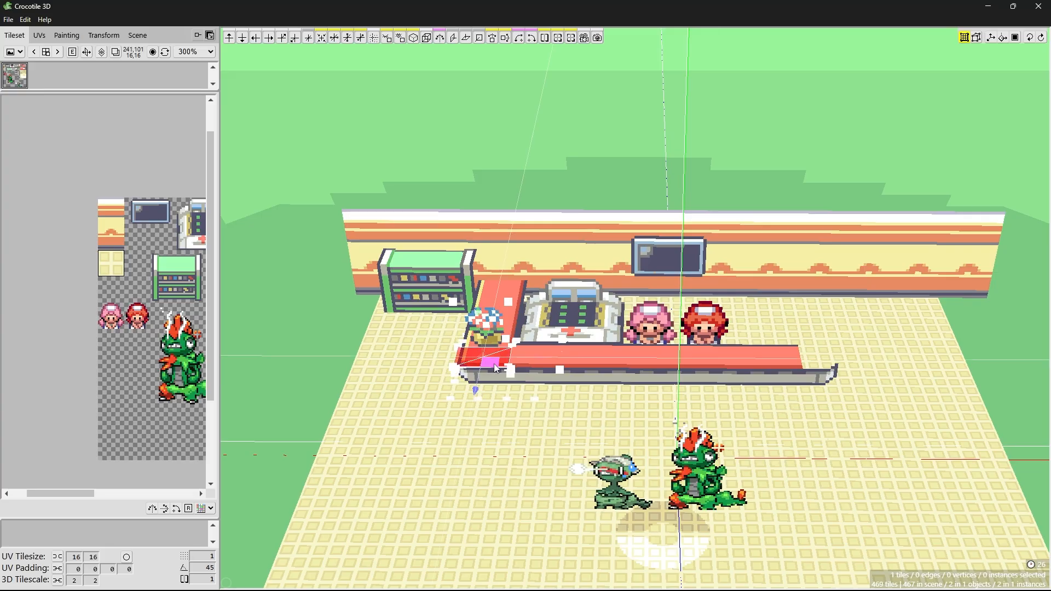
{"action": "scroll", "coordinate": [506, 373], "scroll_direction": "down", "scroll_amount": 5}
{"action": "scroll", "coordinate": [505, 373], "scroll_direction": "up", "scroll_amount": 5}
{"action": "left_click_drag", "start_coordinate": [506, 372], "coordinate": [530, 356]}
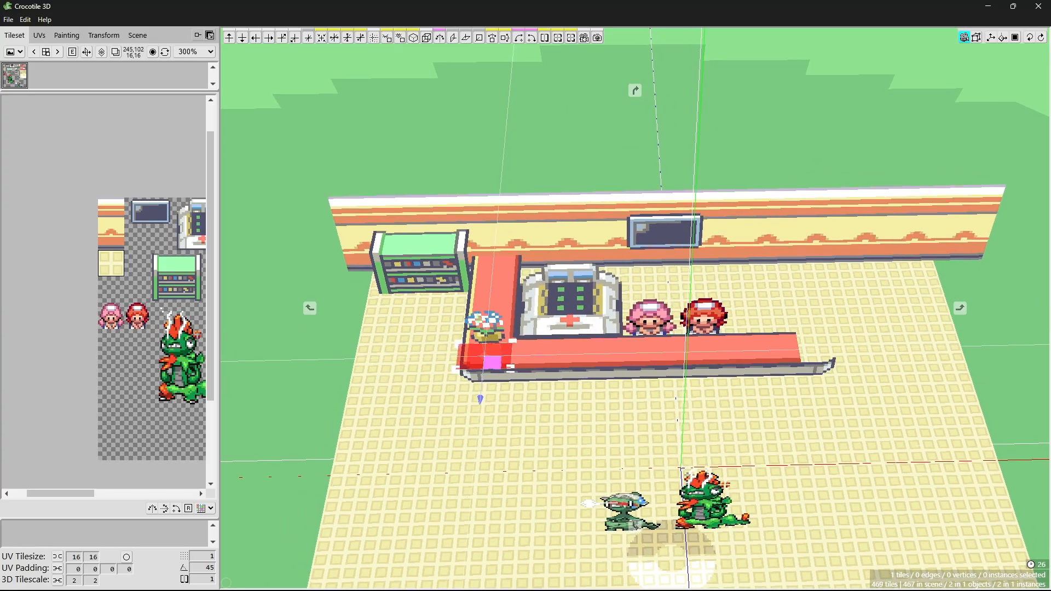
{"action": "left_click", "coordinate": [531, 348], "text": "shift"}
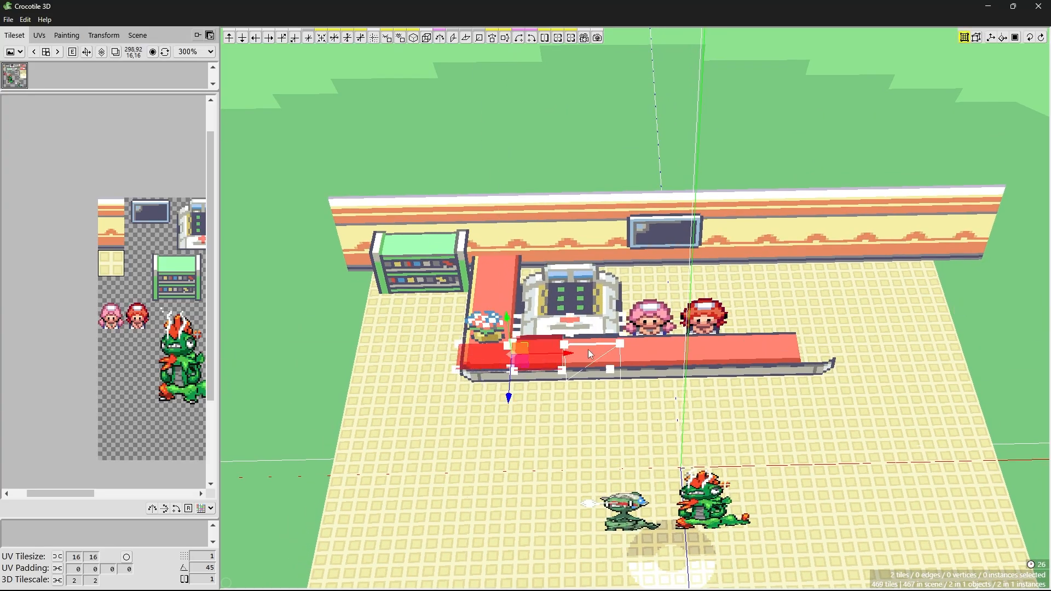
{"action": "left_click", "coordinate": [586, 352], "text": "shift"}
{"action": "left_click", "coordinate": [644, 350], "text": "shift"}
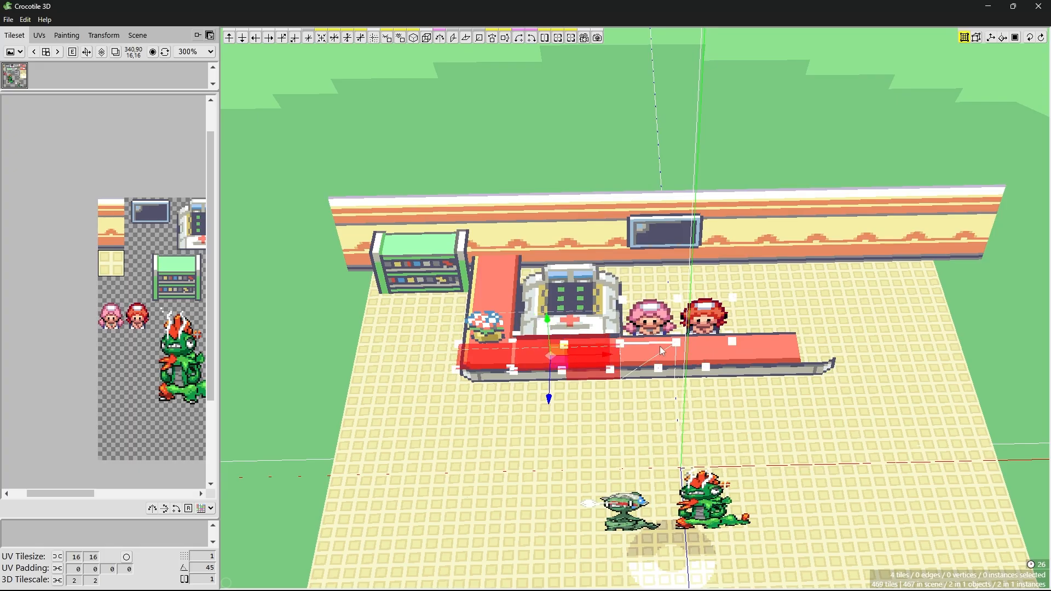
{"action": "left_click", "coordinate": [633, 348], "text": "shift"}
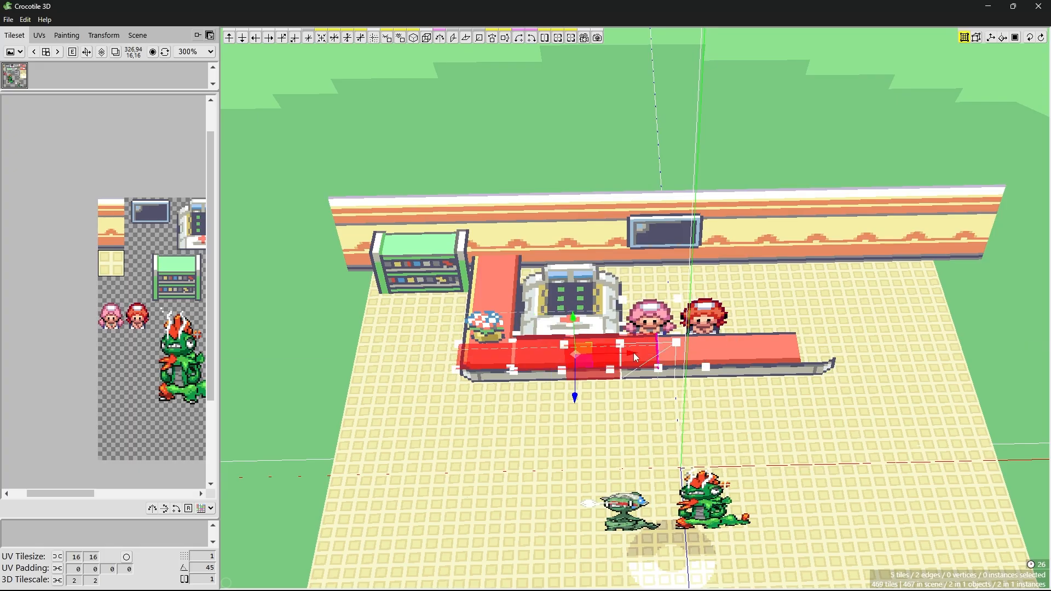
{"action": "left_click", "coordinate": [667, 352], "text": "shift"}
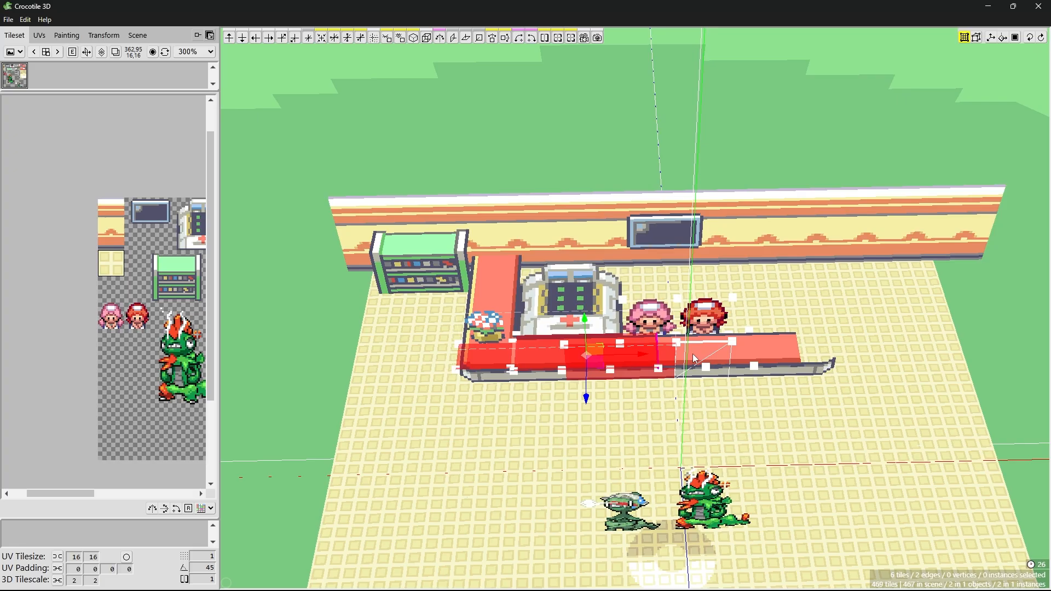
{"action": "left_click", "coordinate": [692, 353], "text": "shift"}
{"action": "left_click", "coordinate": [751, 352], "text": "shift"}
{"action": "left_click", "coordinate": [797, 360], "text": "shift"}
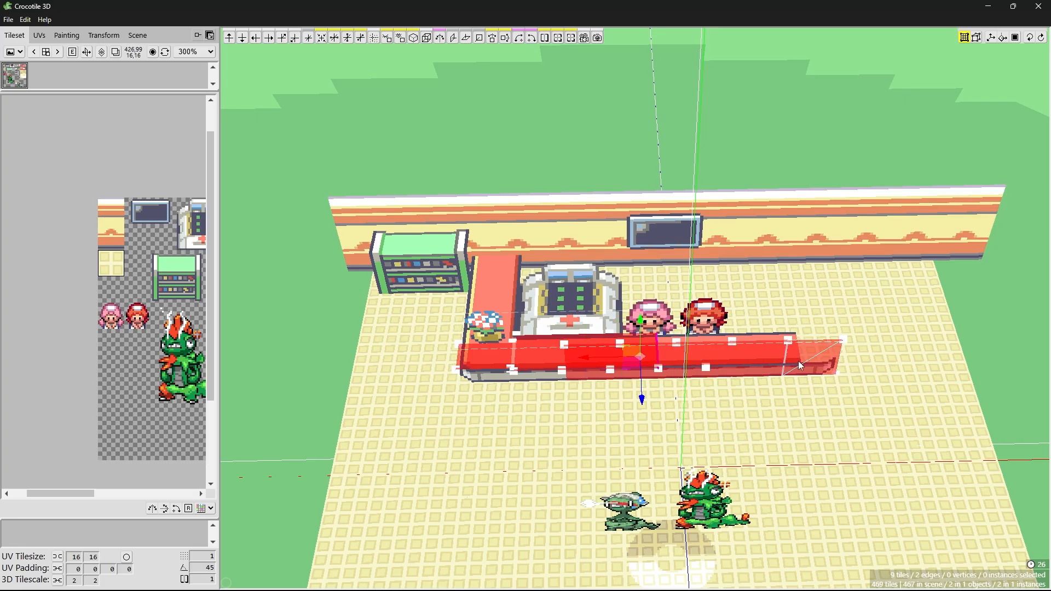
- Add the remaining top tiles of the counter's long run and the top tiles of its side arm to the selection
{"action": "key", "text": "space"}
{"action": "left_click_drag", "start_coordinate": [745, 348], "coordinate": [740, 365]}
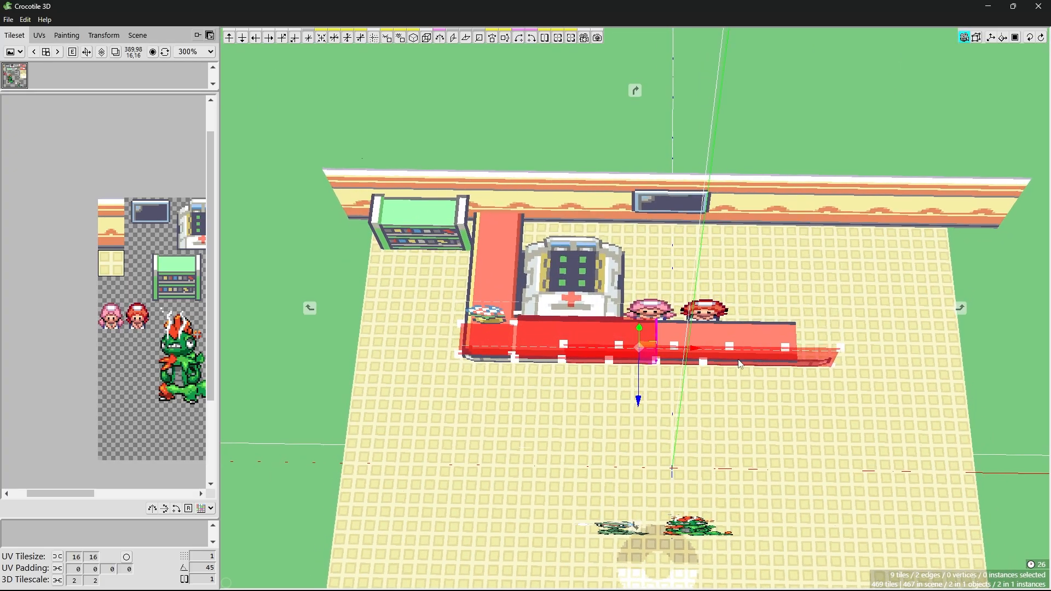
{"action": "left_click", "coordinate": [682, 333], "text": "shift"}
{"action": "left_click", "coordinate": [734, 331], "text": "shift"}
{"action": "left_click", "coordinate": [763, 331], "text": "shift"}
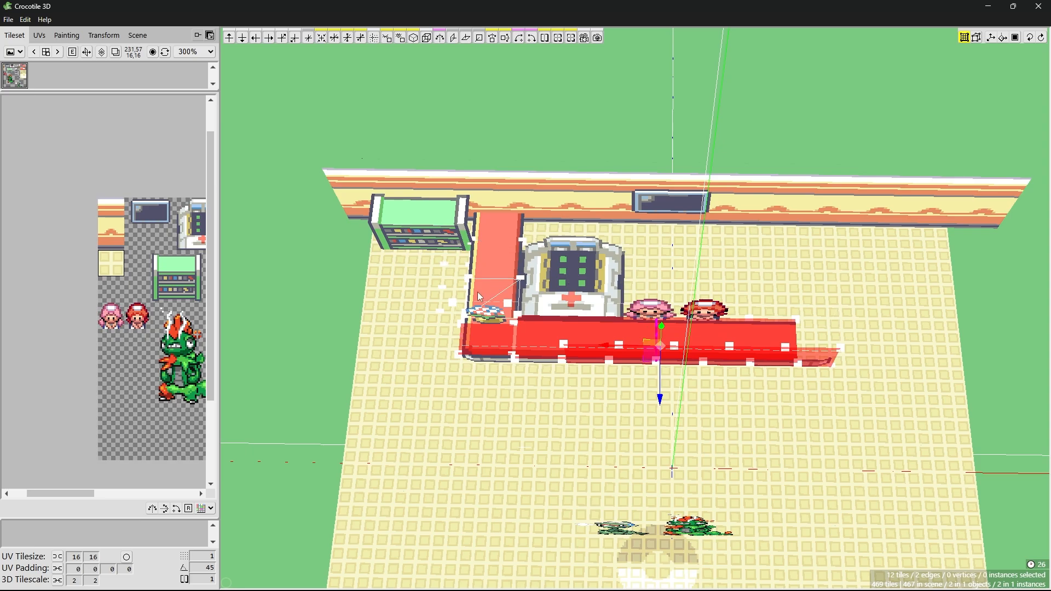
{"action": "left_click", "coordinate": [481, 289], "text": "shift"}
{"action": "left_click", "coordinate": [491, 265], "text": "shift"}
{"action": "left_click", "coordinate": [496, 238], "text": "shift"}
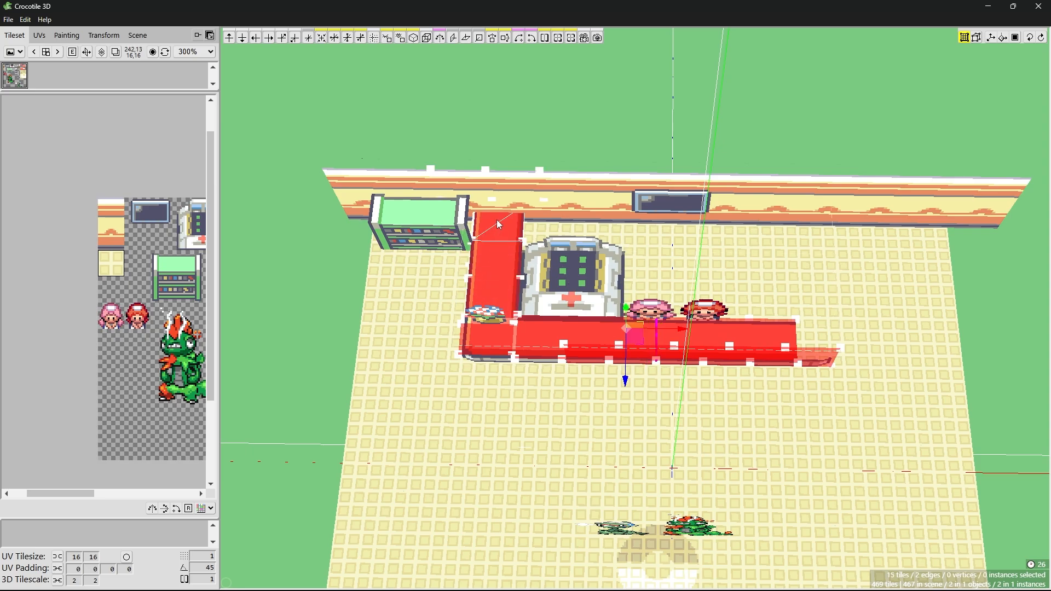
- Add the counter's missing front tiles below the flower pot to the selection
{"action": "scroll", "coordinate": [502, 325], "scroll_direction": "up", "scroll_amount": 3}
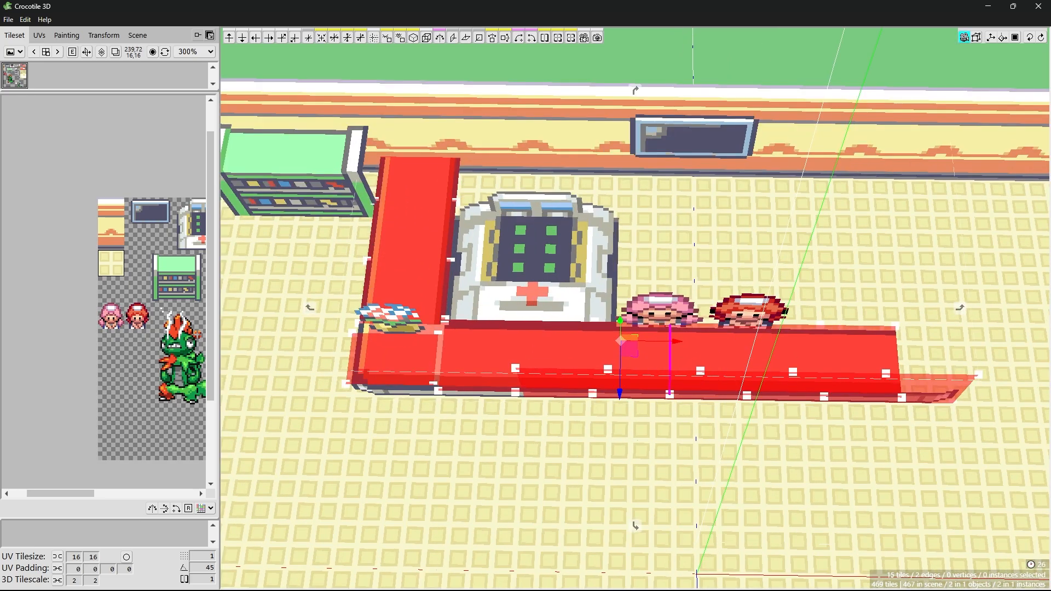
{"action": "left_click", "coordinate": [420, 352], "text": "shift"}
{"action": "left_click", "coordinate": [420, 351], "text": "shift"}
{"action": "key", "text": "space"}
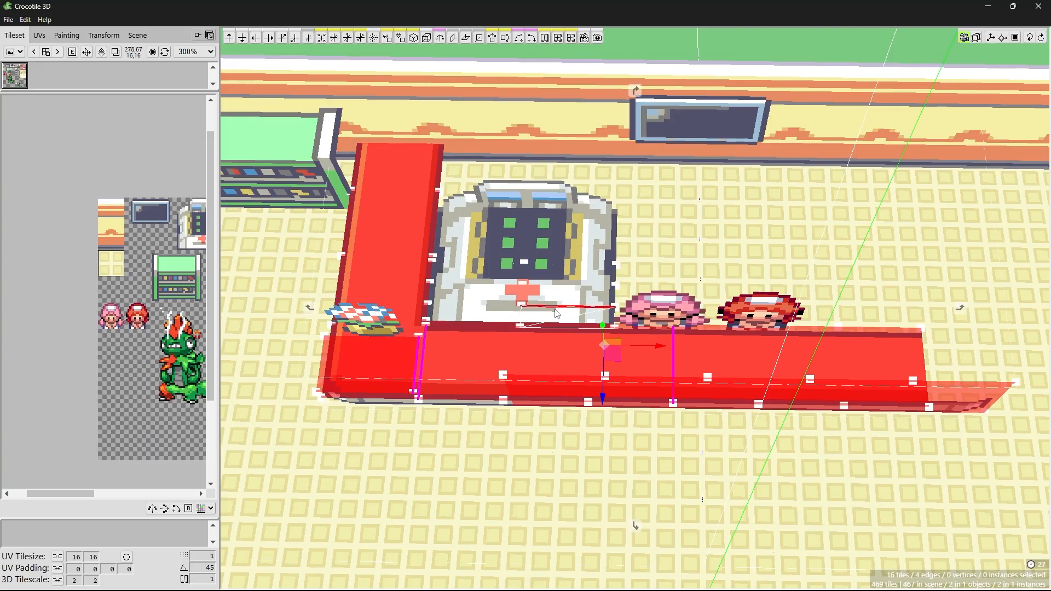
{"action": "left_click_drag", "start_coordinate": [522, 304], "coordinate": [471, 216]}
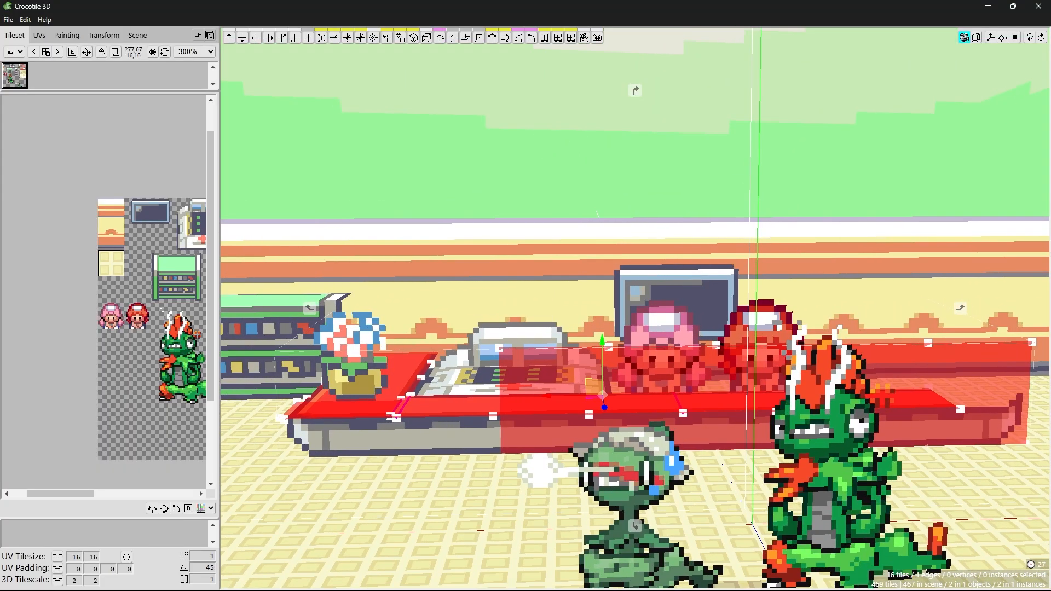
{"action": "key", "text": "space"}
{"action": "left_click", "coordinate": [331, 442], "text": "shift"}
{"action": "left_click", "coordinate": [443, 432], "text": "shift"}
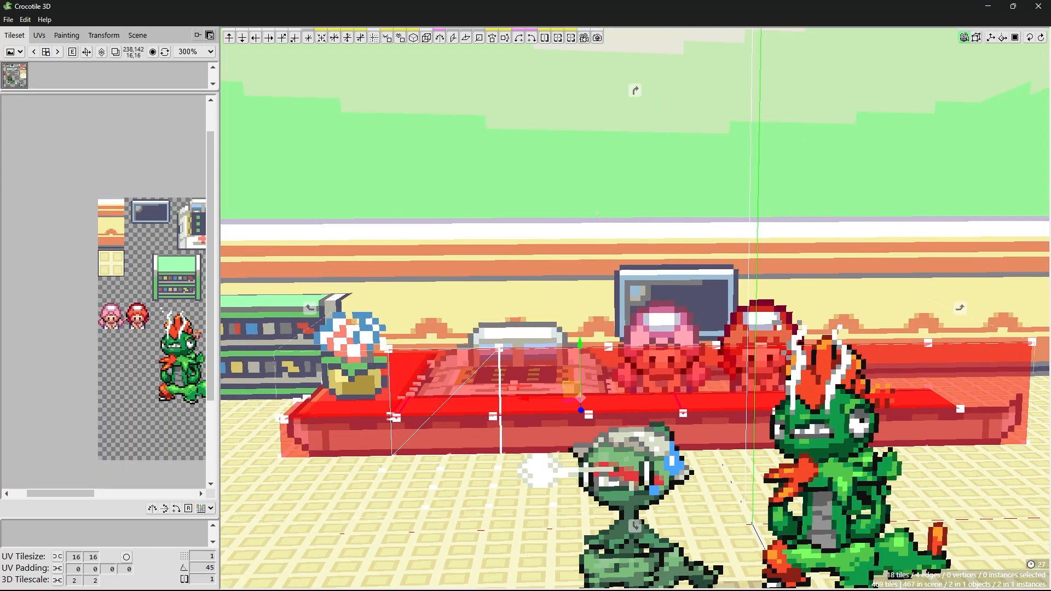
- Turn the selected counter tiles into a new object named Table and hide that object in the scene
{"action": "key", "text": "space"}
{"action": "scroll", "coordinate": [633, 89], "scroll_direction": "down", "scroll_amount": 3}
{"action": "left_click_drag", "start_coordinate": [580, 353], "coordinate": [595, 394]}
{"action": "key", "text": "space"}
{"action": "type", "text": "o"}
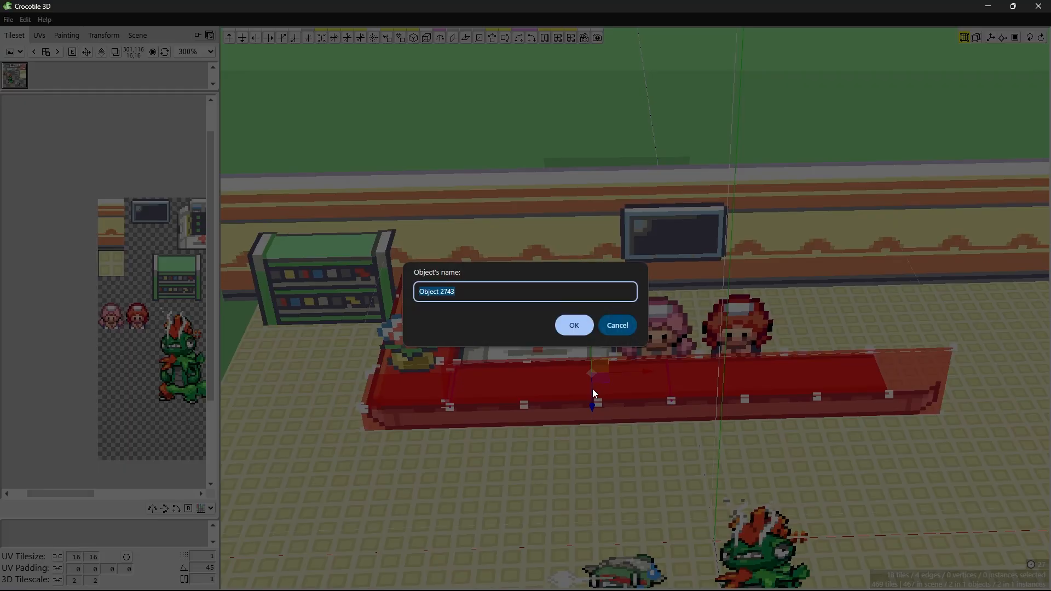
{"action": "type", "text": "Tab"}
{"action": "key", "text": "Return"}
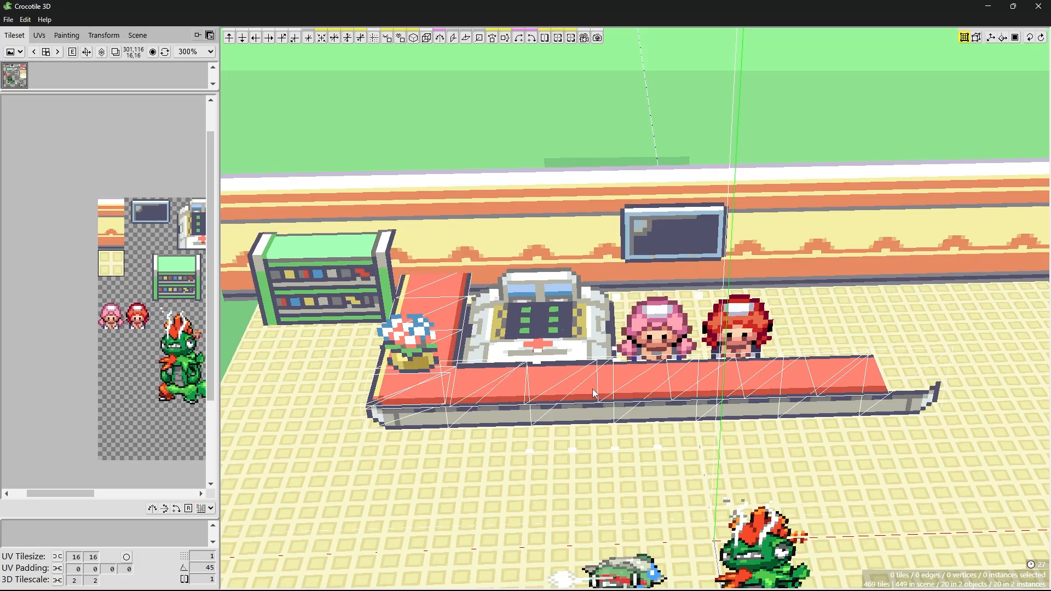
{"action": "left_click", "coordinate": [137, 35]}
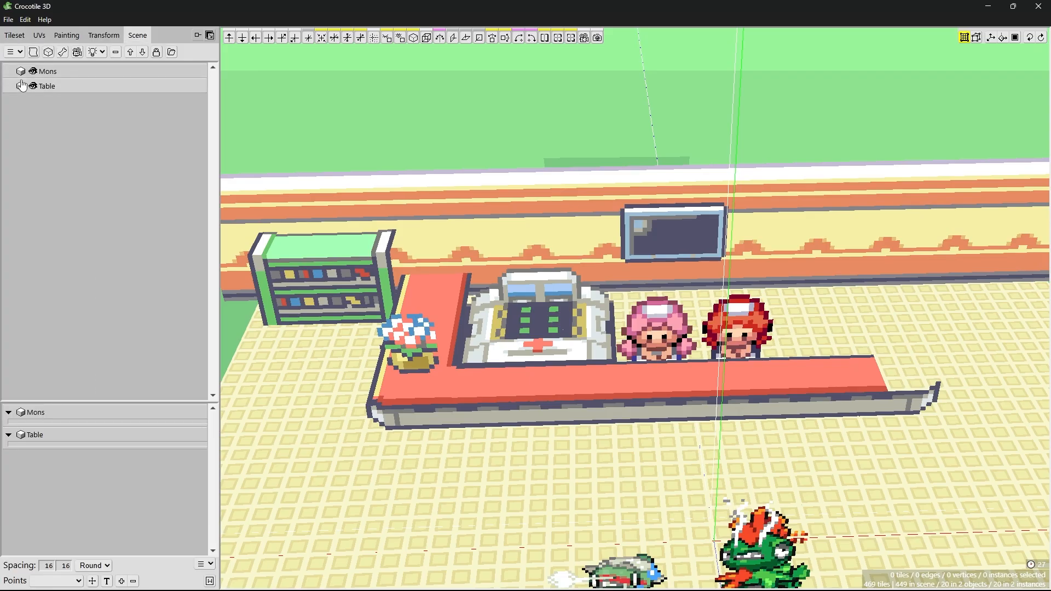
{"action": "left_click", "coordinate": [33, 87]}
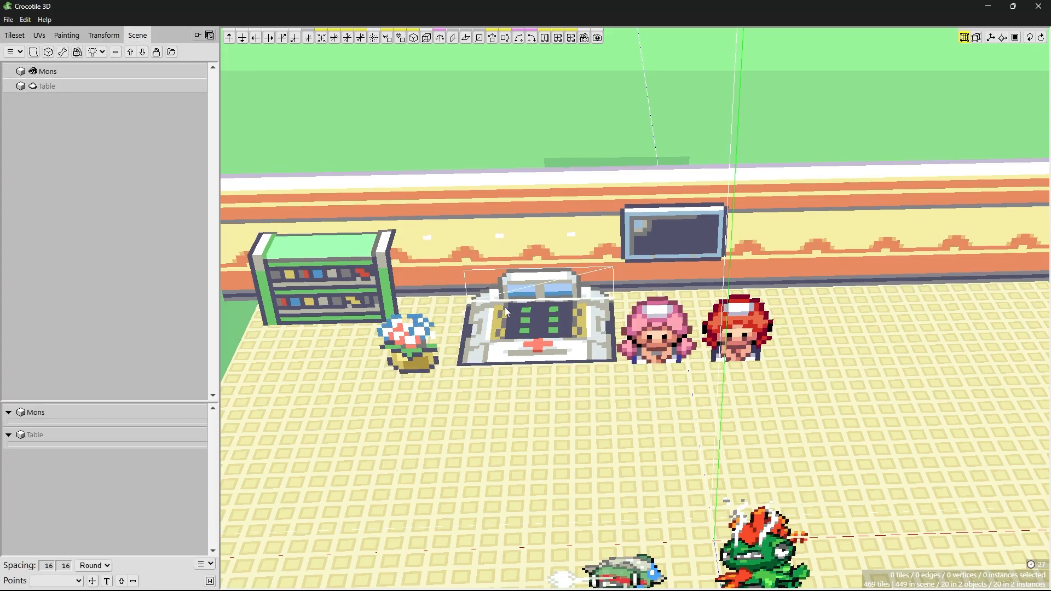
- Turn the two nurse tiles into a new object named Nurses and hide that object in the scene
{"action": "middle_click_drag", "start_coordinate": [602, 285], "coordinate": [673, 323]}
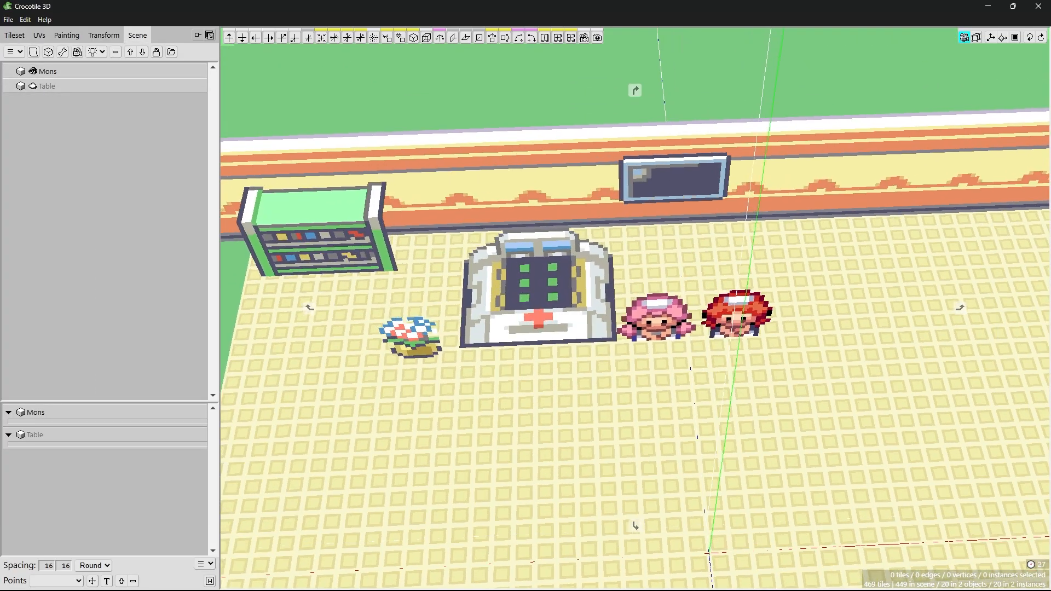
{"action": "left_click", "coordinate": [655, 317]}
{"action": "left_click", "coordinate": [728, 316], "text": "shift"}
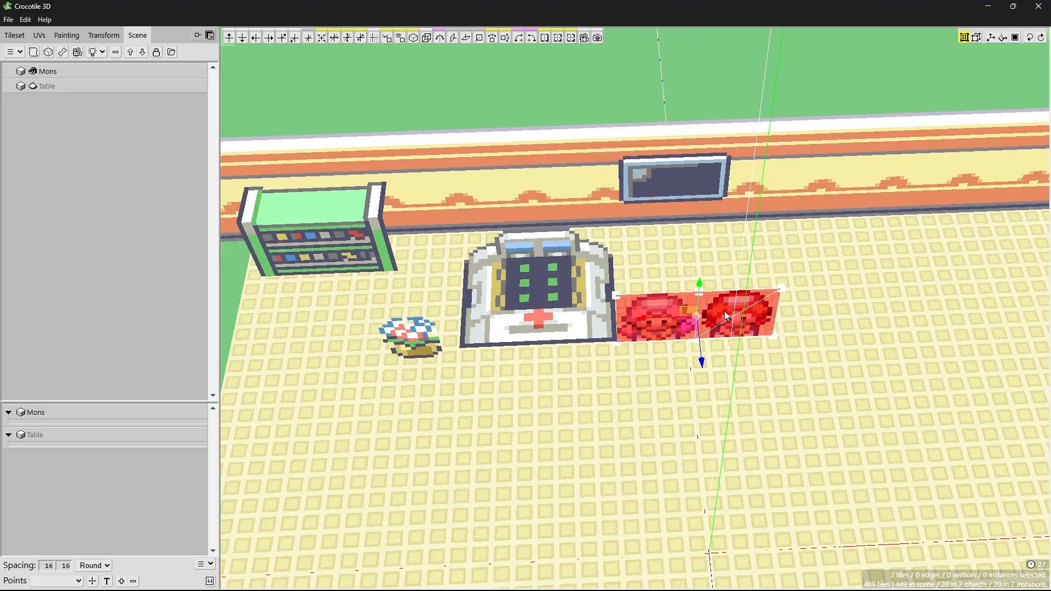
{"action": "type", "text": "o"}
{"action": "type", "text": "Nurses"}
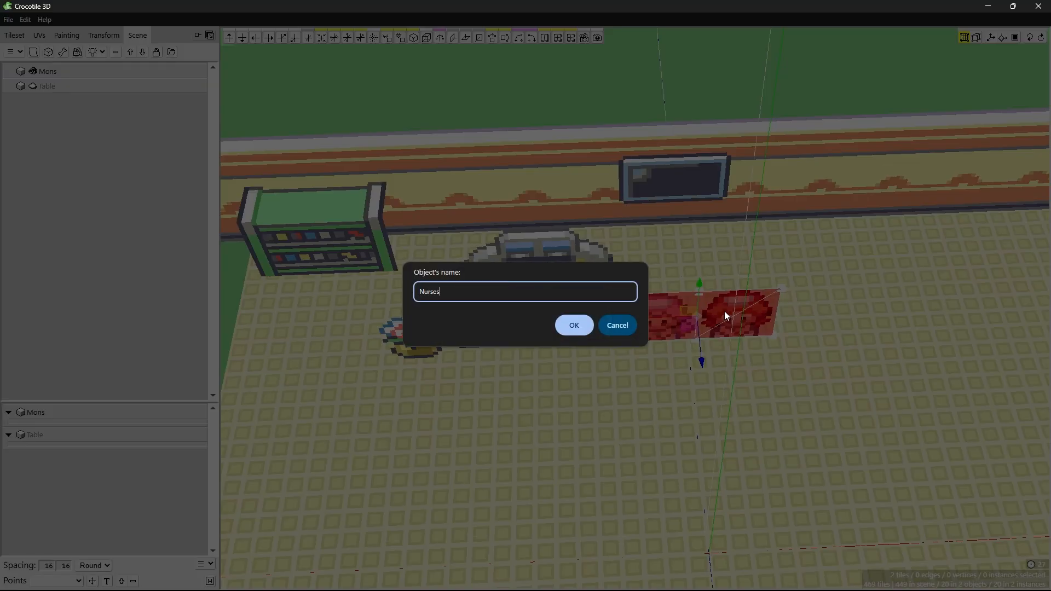
{"action": "key", "text": "Return"}
{"action": "left_click", "coordinate": [33, 102]}
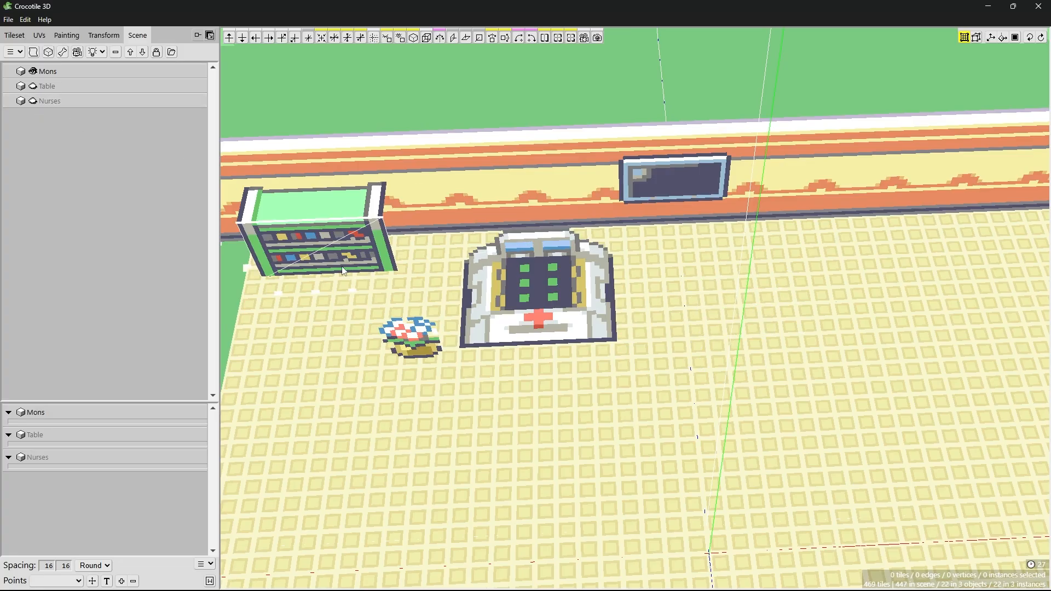
- Select the flower pot and add the upper and middle tiles of the healing machine to the selection
{"action": "left_click", "coordinate": [403, 333]}
{"action": "left_click", "coordinate": [522, 294], "text": "shift"}
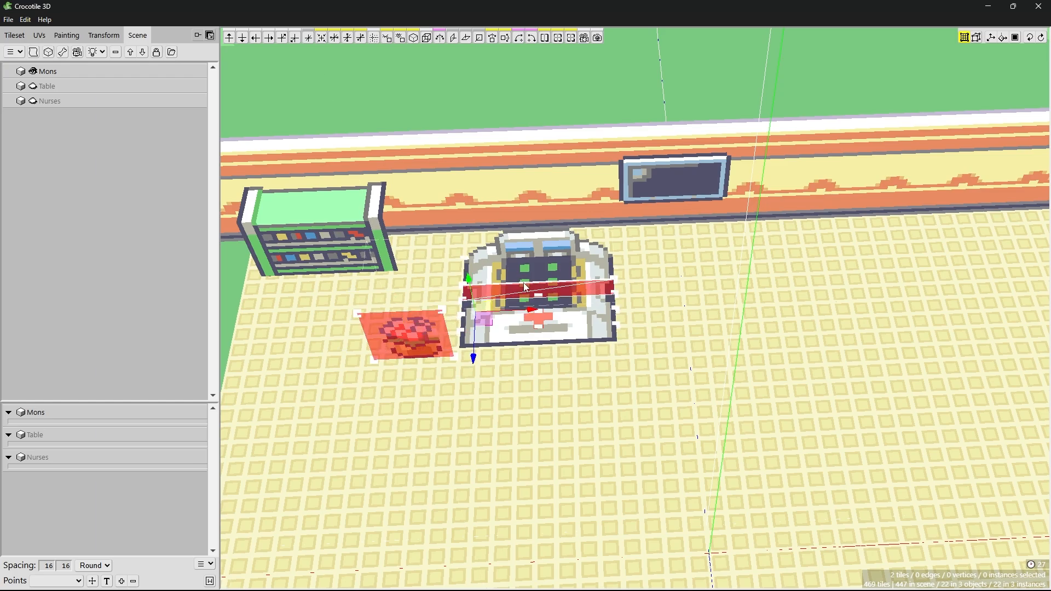
{"action": "left_click", "coordinate": [518, 278], "text": "shift"}
{"action": "left_click", "coordinate": [509, 259], "text": "shift"}
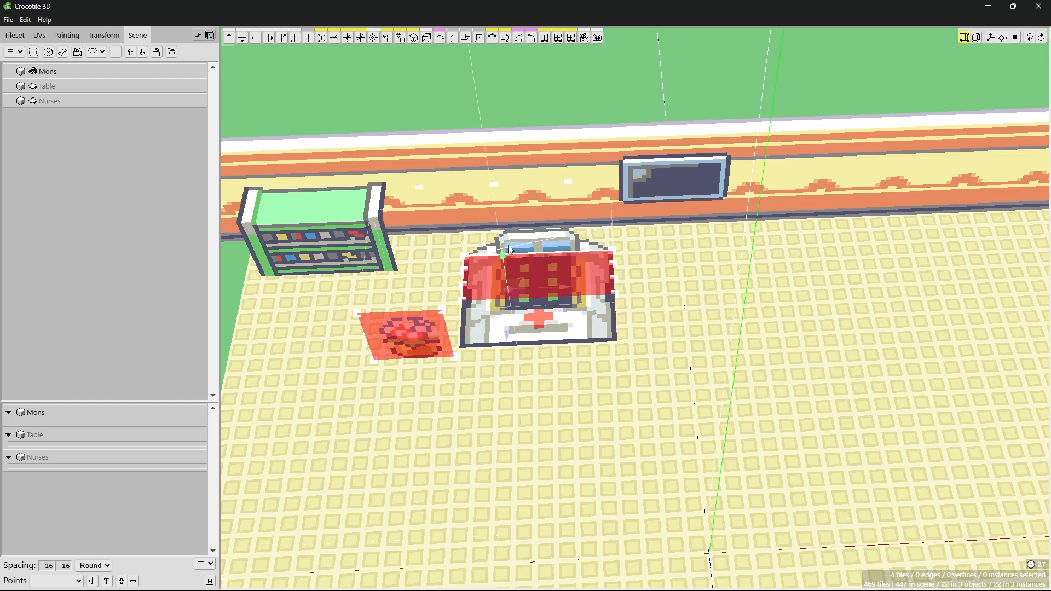
{"action": "left_click", "coordinate": [510, 248], "text": "shift"}
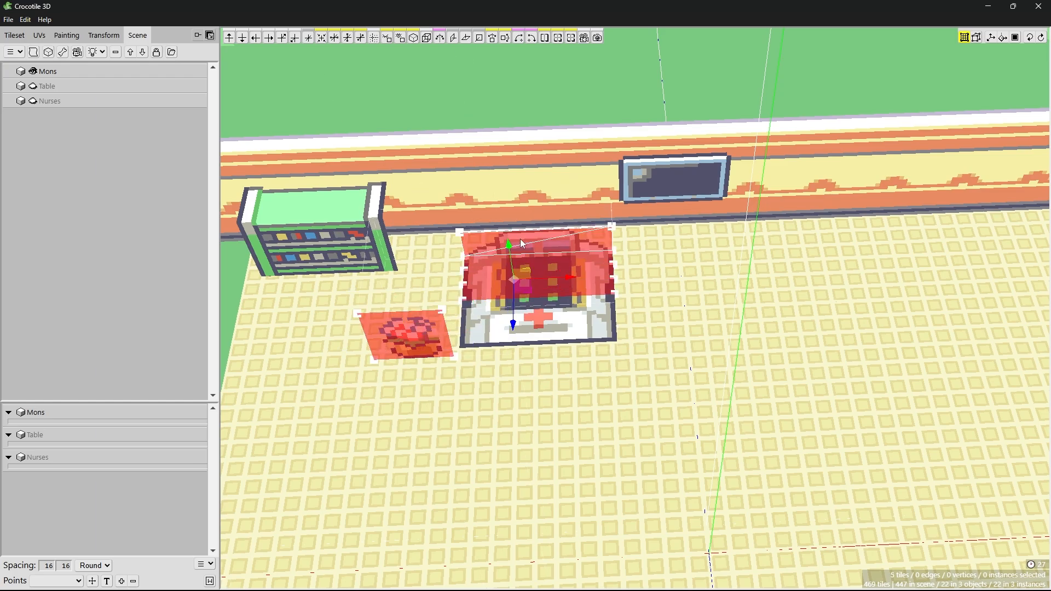
{"action": "left_click", "coordinate": [486, 311], "text": "shift"}
{"action": "left_click", "coordinate": [570, 316], "text": "shift"}
{"action": "left_click", "coordinate": [564, 316], "text": "shift"}
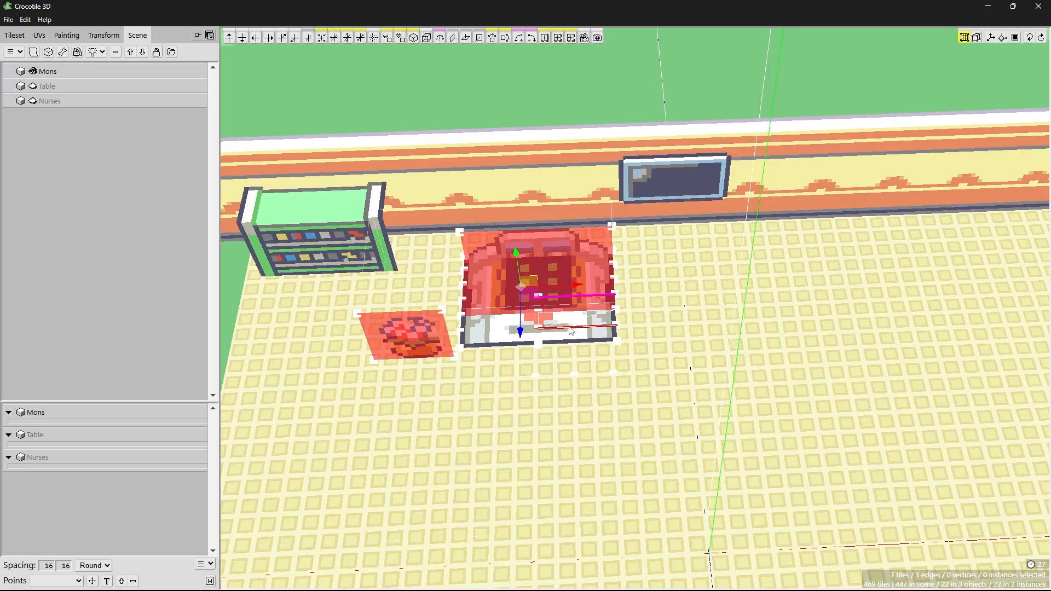
- Add the healing machine's remaining front tiles and the front and top tiles of the green bookshelf to the selection
{"action": "left_click", "coordinate": [546, 338], "text": "shift"}
{"action": "left_click", "coordinate": [547, 339], "text": "shift"}
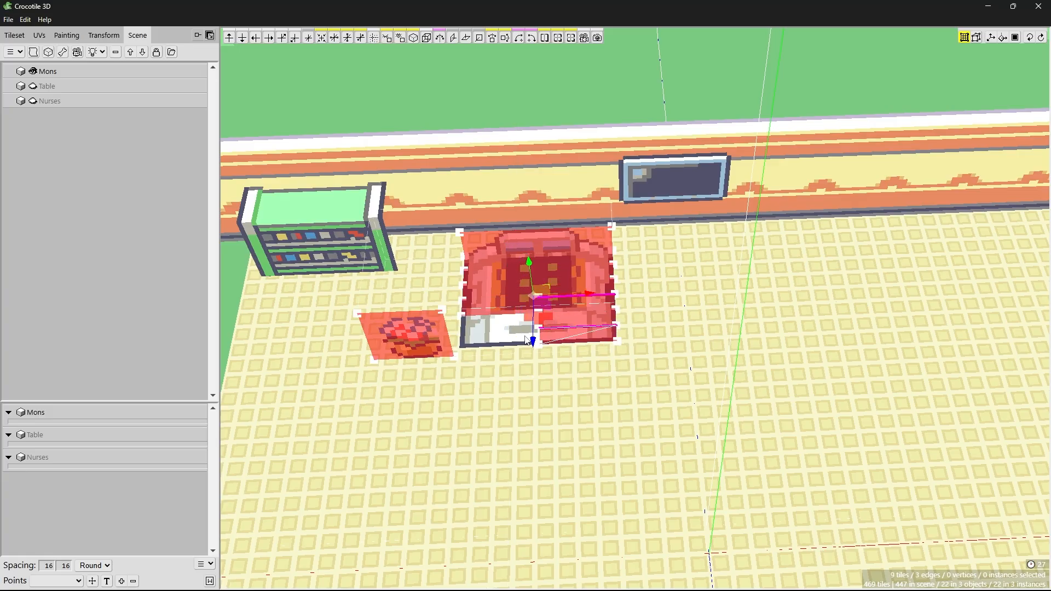
{"action": "left_click", "coordinate": [529, 336], "text": "shift"}
{"action": "left_click", "coordinate": [493, 336], "text": "shift"}
{"action": "left_click", "coordinate": [331, 238], "text": "shift"}
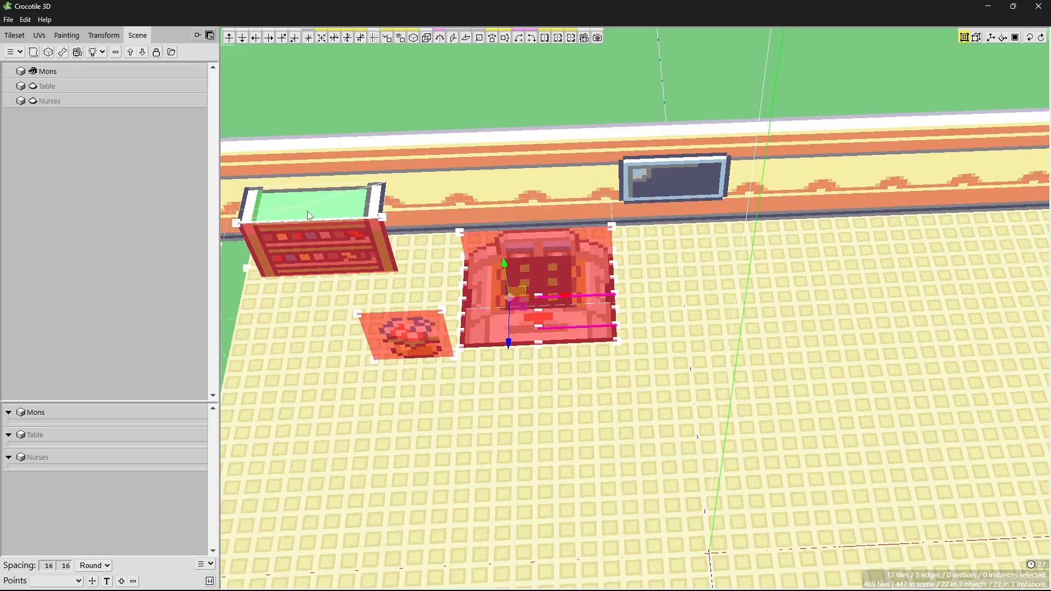
{"action": "left_click", "coordinate": [310, 215], "text": "shift"}
- Turn the selected furniture tiles into a new object named Extra and hide that object in the scene
{"action": "key", "text": "ctrl+g"}
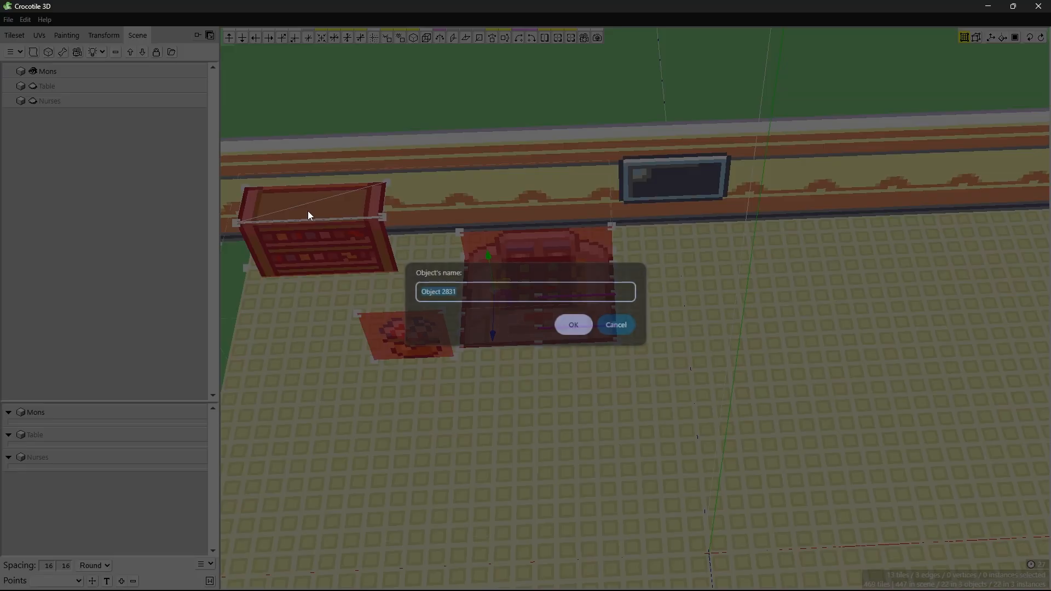
{"action": "type", "text": "Extra"}
{"action": "key", "text": "Return"}
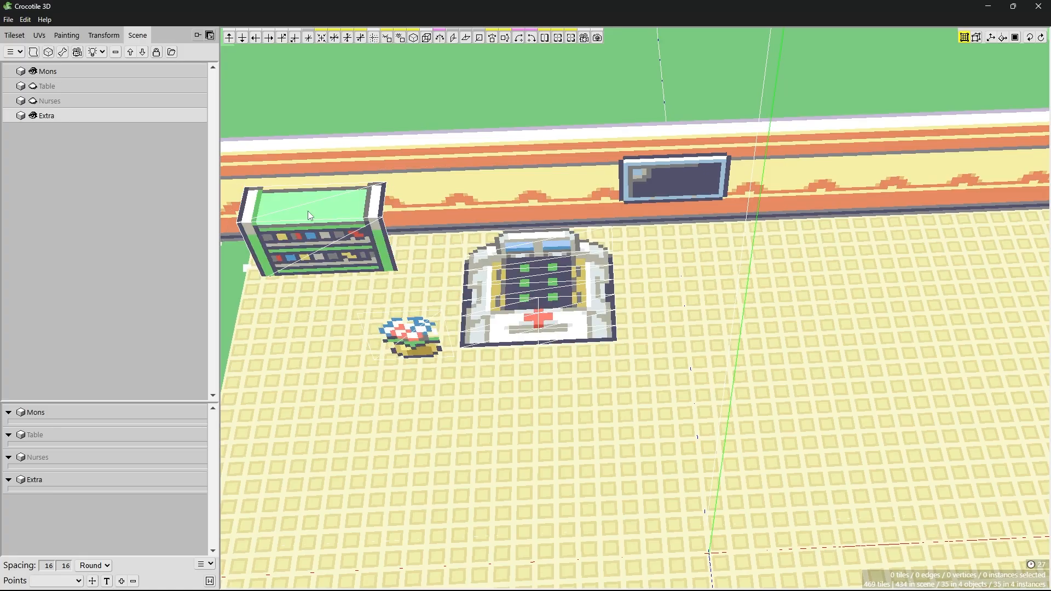
{"action": "left_click", "coordinate": [33, 116]}
{"action": "key", "text": "space"}
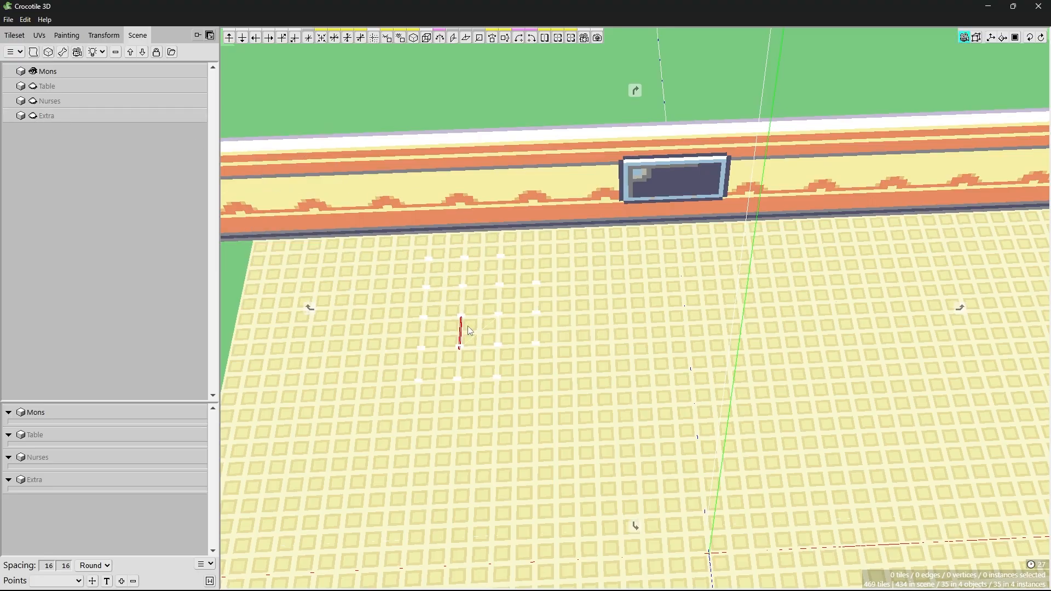
{"action": "scroll", "coordinate": [466, 326], "scroll_direction": "up", "scroll_amount": 4}
{"action": "scroll", "coordinate": [466, 326], "scroll_direction": "down", "scroll_amount": 5}
{"action": "mouse_move", "coordinate": [466, 326]}
{"action": "left_mouse_down"}
{"action": "mouse_move", "coordinate": [512, 323]}
{"action": "mouse_move", "coordinate": [646, 274]}
{"action": "mouse_move", "coordinate": [547, 328]}
{"action": "mouse_move", "coordinate": [470, 329]}
{"action": "left_mouse_up"}
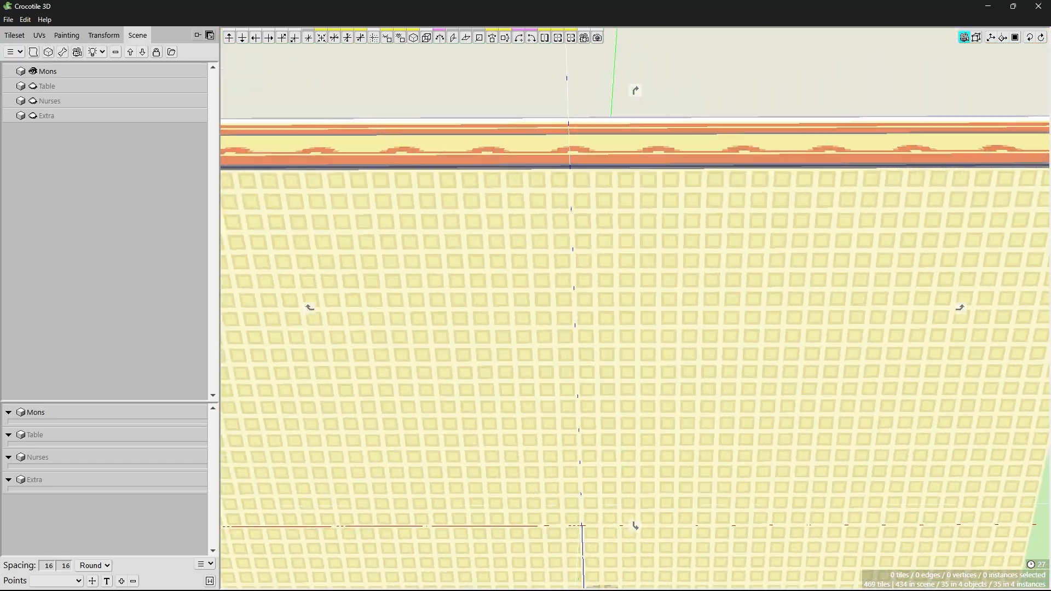
{"action": "scroll", "coordinate": [471, 329], "scroll_direction": "down", "scroll_amount": 5}
{"action": "scroll", "coordinate": [439, 373], "scroll_direction": "up", "scroll_amount": 1}
{"action": "key", "text": "space"}
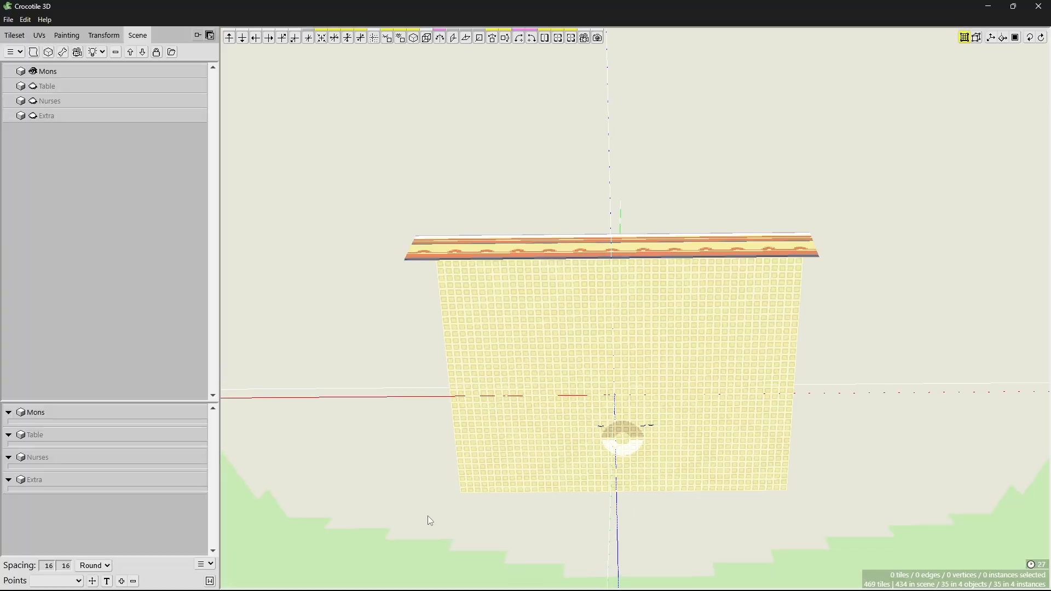
{"action": "left_click_drag", "start_coordinate": [426, 515], "coordinate": [793, 318]}
{"action": "key", "text": "space"}
{"action": "scroll", "coordinate": [833, 276], "scroll_direction": "up", "scroll_amount": 2}
{"action": "key", "text": "space"}
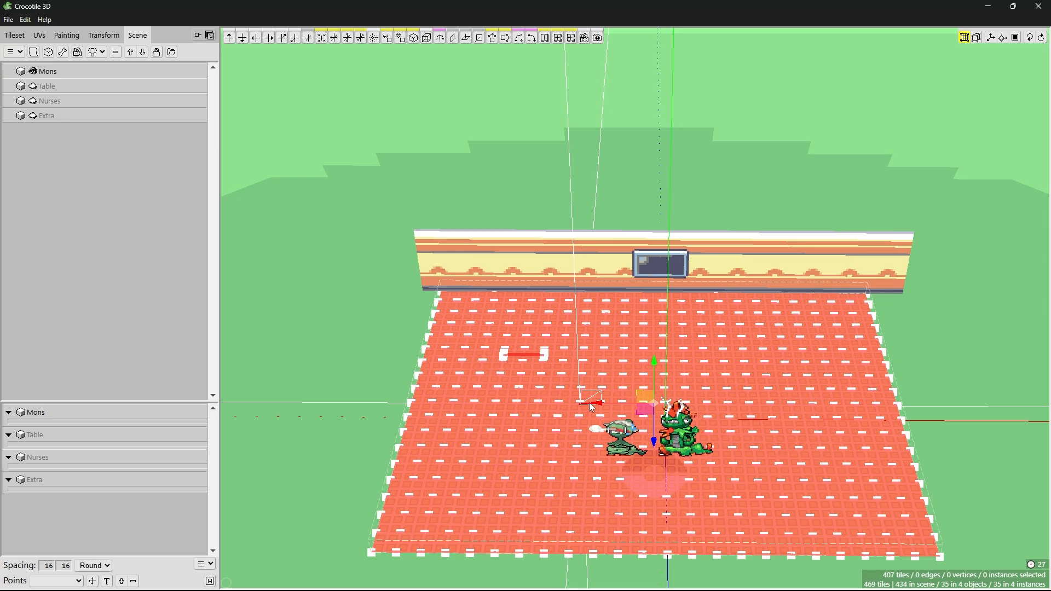
{"action": "scroll", "coordinate": [548, 367], "scroll_direction": "up", "scroll_amount": 5}
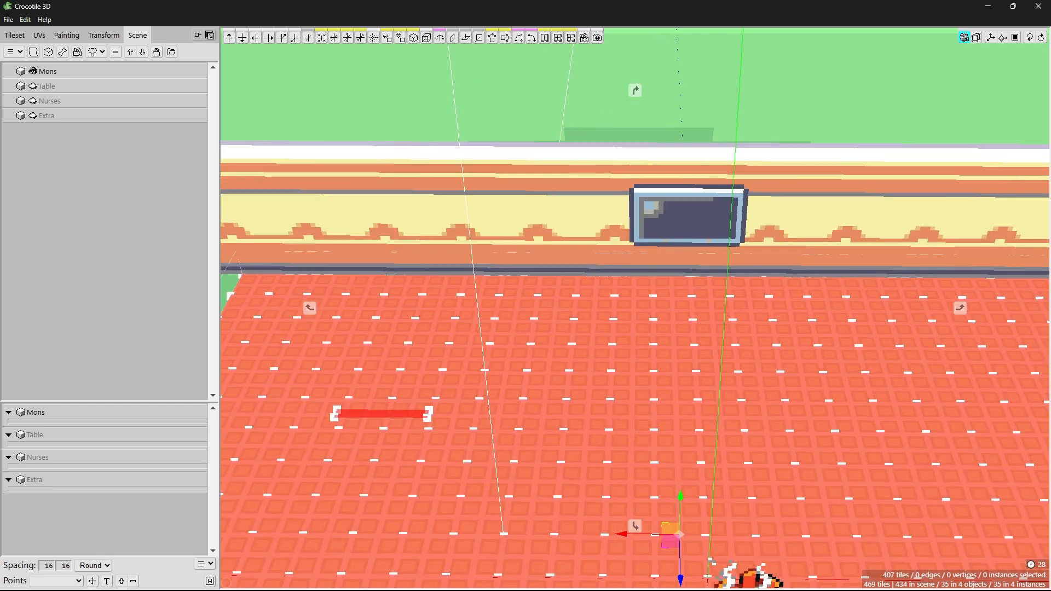
{"action": "left_click", "coordinate": [404, 425]}
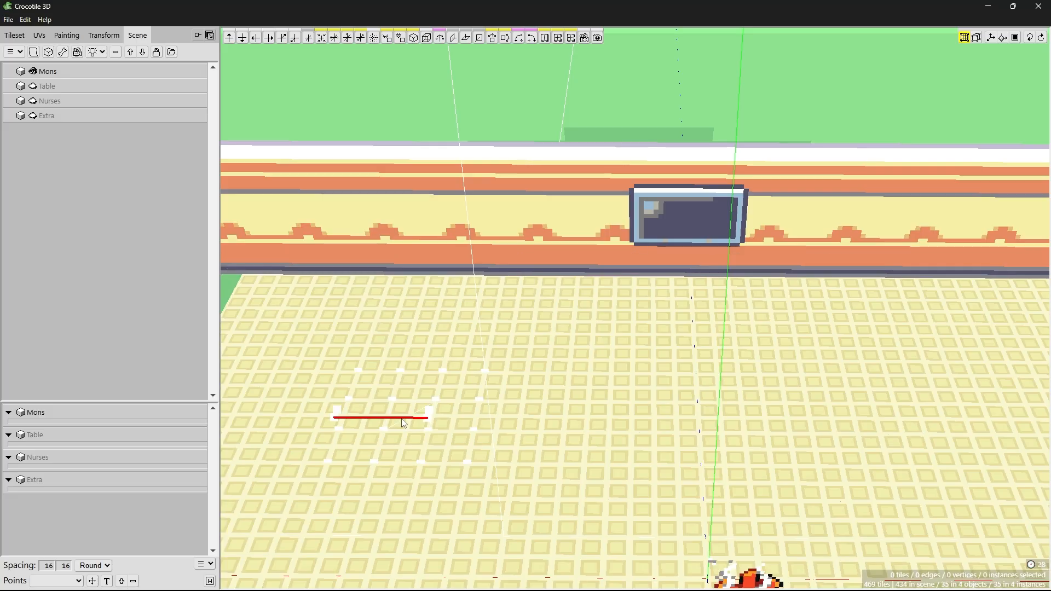
- Show the Extra object in the scene while checking the stray tile on the floor
{"action": "left_click", "coordinate": [416, 421]}
{"action": "key", "text": "h"}
{"action": "left_click", "coordinate": [420, 424]}
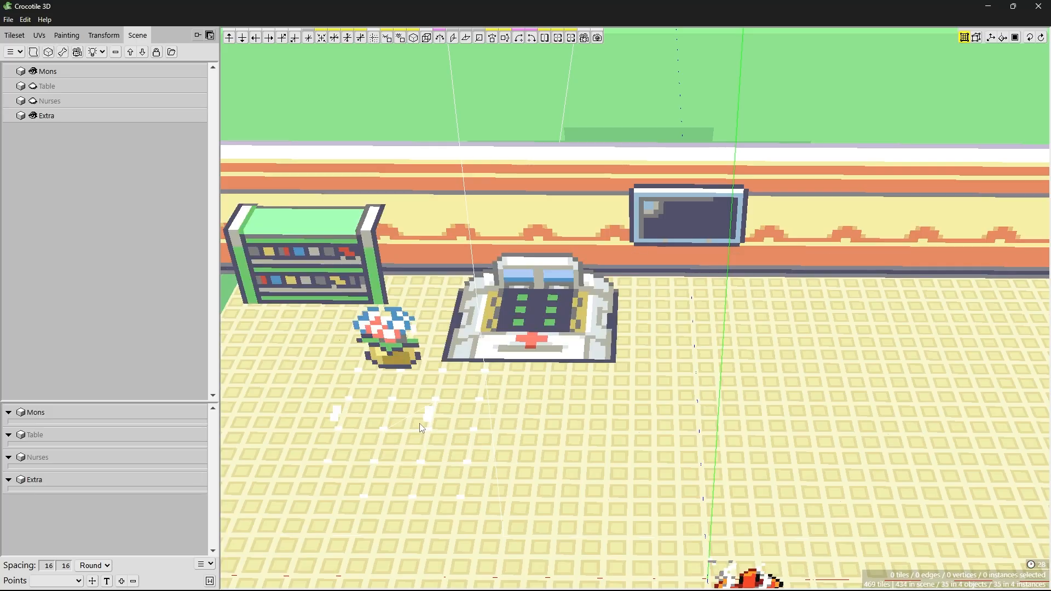
- Select all floor tiles from underneath, including the remaining part of the row along the wall, and delete them
{"action": "scroll", "coordinate": [376, 356], "scroll_direction": "up", "scroll_amount": 3}
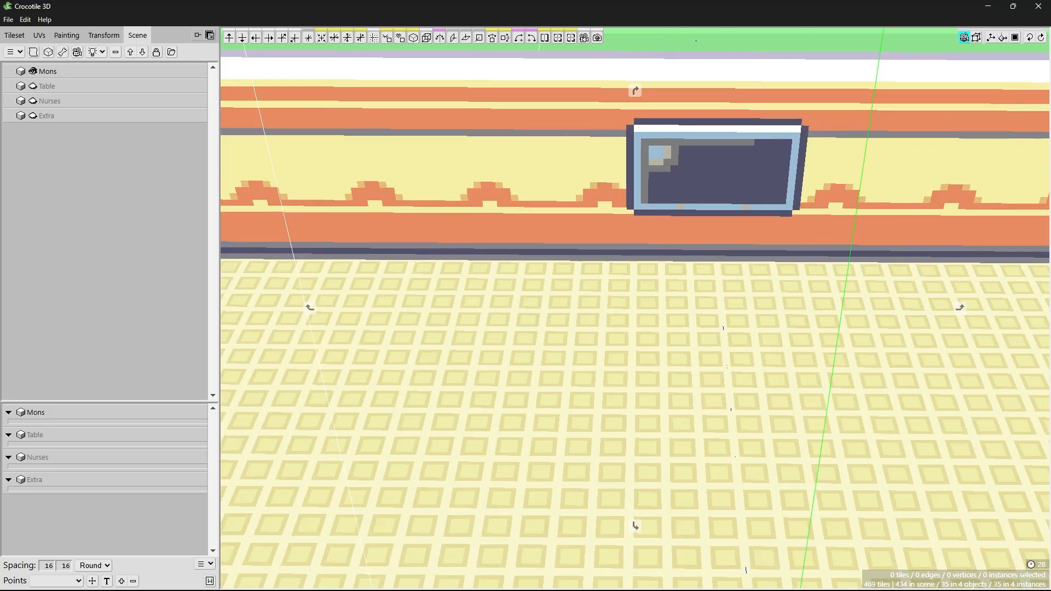
{"action": "scroll", "coordinate": [458, 380], "scroll_direction": "down", "scroll_amount": 5}
{"action": "right_click_drag", "start_coordinate": [458, 380], "coordinate": [734, 361]}
{"action": "middle_click_drag", "start_coordinate": [718, 558], "coordinate": [734, 471]}
{"action": "scroll", "coordinate": [734, 471], "scroll_direction": "down", "scroll_amount": 3}
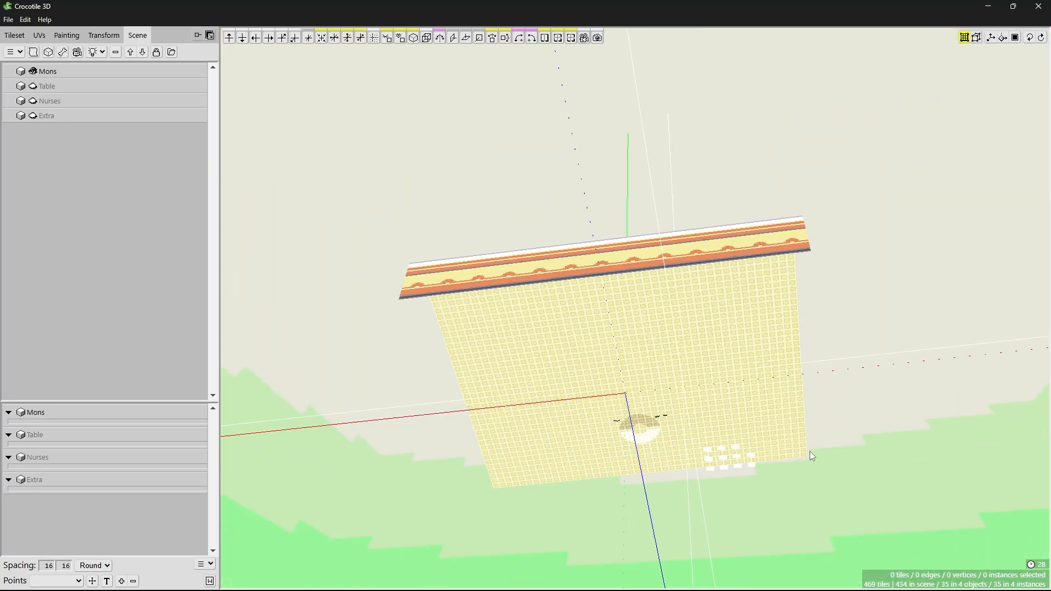
{"action": "middle_click_drag", "start_coordinate": [810, 451], "coordinate": [786, 453]}
{"action": "left_click_drag", "start_coordinate": [773, 455], "coordinate": [418, 284]}
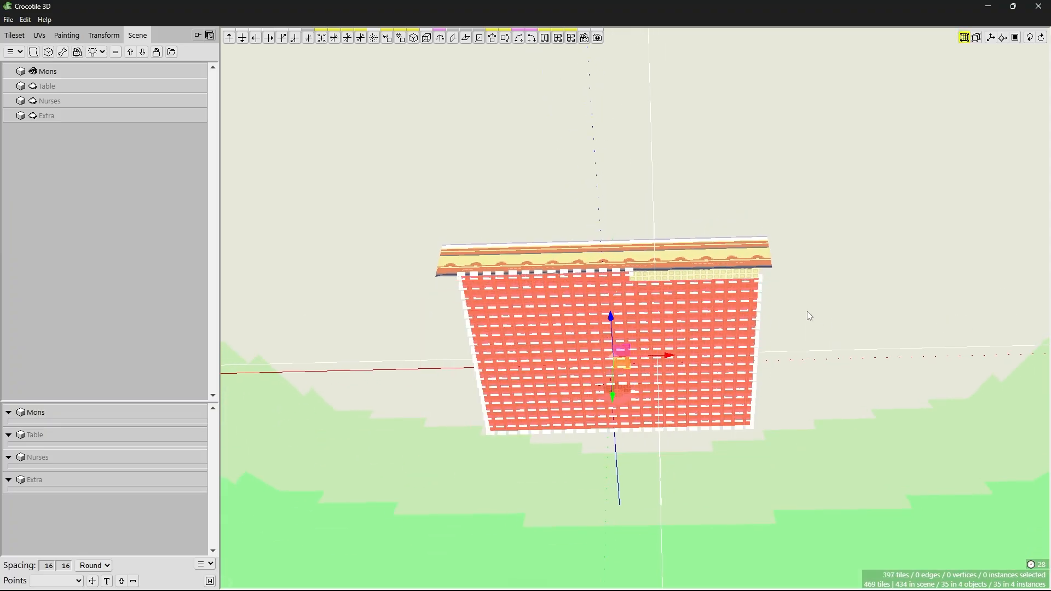
{"action": "left_click_drag", "start_coordinate": [835, 323], "coordinate": [636, 281]}
{"action": "left_click_drag", "start_coordinate": [724, 281], "coordinate": [709, 276], "text": "shift"}
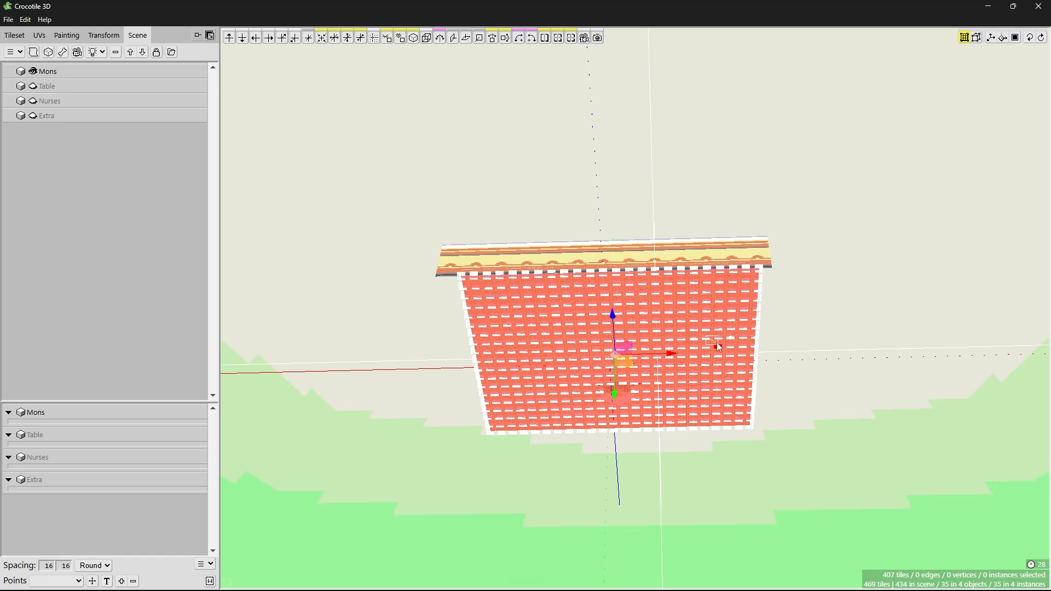
{"action": "scroll", "coordinate": [793, 311], "scroll_direction": "up", "scroll_amount": 5}
{"action": "scroll", "coordinate": [793, 311], "scroll_direction": "down", "scroll_amount": 4}
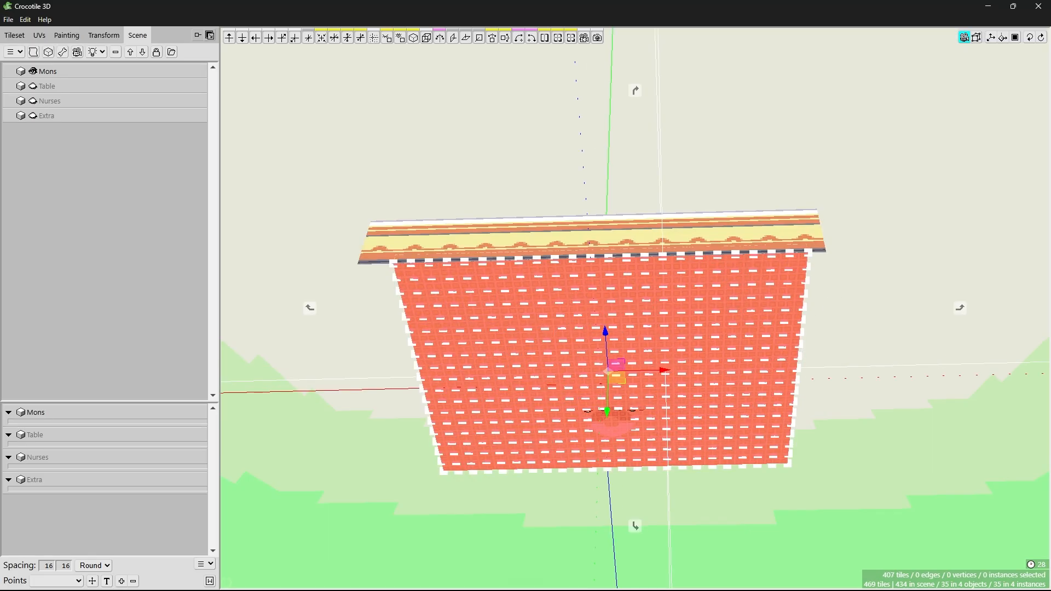
{"action": "scroll", "coordinate": [837, 300], "scroll_direction": "up", "scroll_amount": 3}
{"action": "scroll", "coordinate": [838, 300], "scroll_direction": "down", "scroll_amount": 3}
{"action": "middle_click_drag", "start_coordinate": [838, 300], "coordinate": [386, 420]}
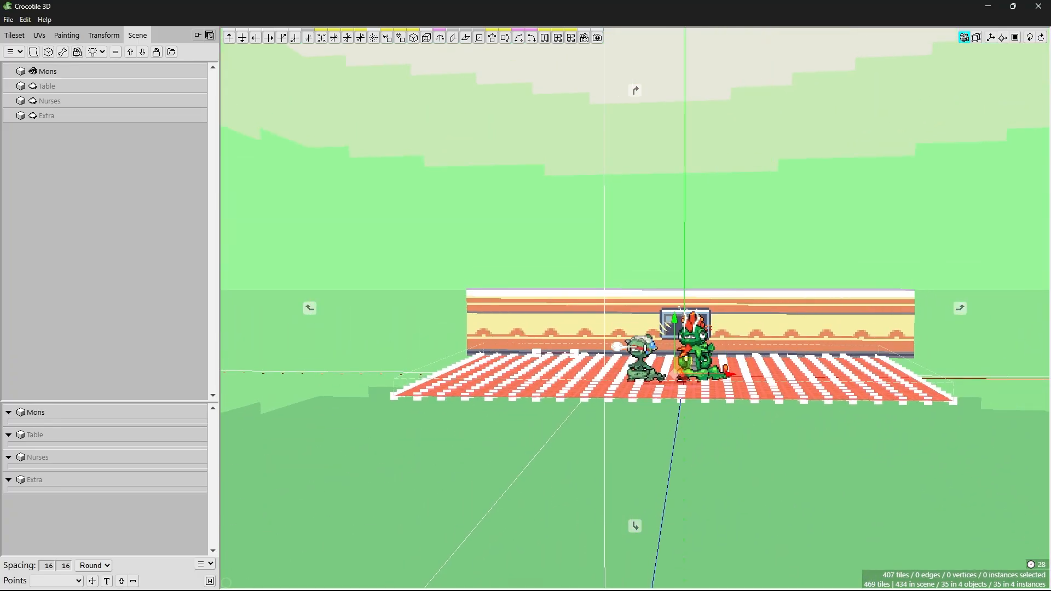
{"action": "scroll", "coordinate": [635, 328], "scroll_direction": "up", "scroll_amount": 4}
{"action": "scroll", "coordinate": [635, 329], "scroll_direction": "down", "scroll_amount": 4}
{"action": "scroll", "coordinate": [838, 279], "scroll_direction": "up", "scroll_amount": 3}
{"action": "middle_click_drag", "start_coordinate": [838, 269], "coordinate": [760, 261]}
{"action": "scroll", "coordinate": [761, 263], "scroll_direction": "down", "scroll_amount": 4}
{"action": "scroll", "coordinate": [767, 267], "scroll_direction": "up", "scroll_amount": 2}
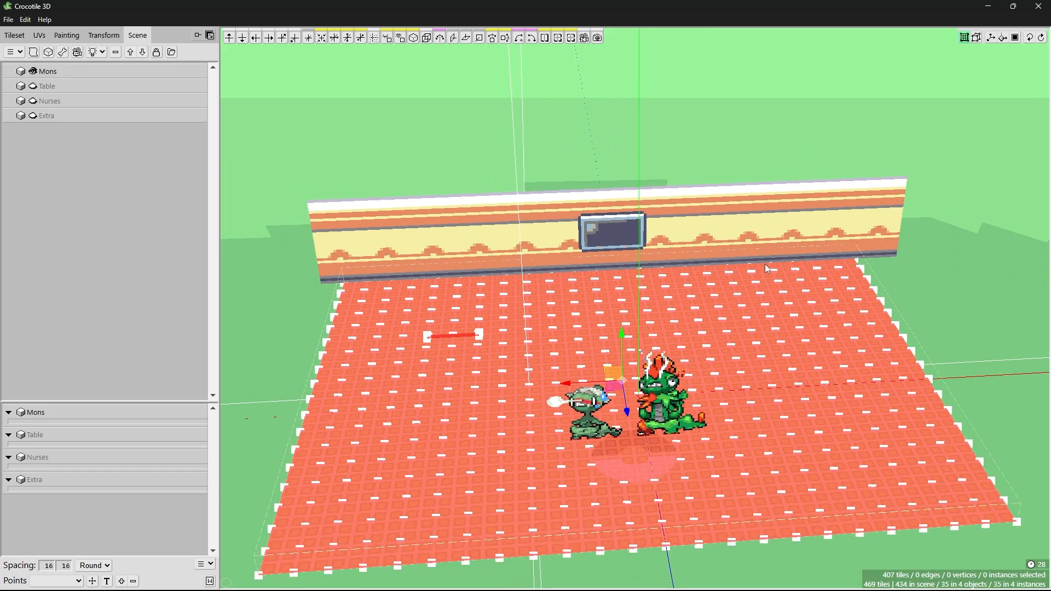
{"action": "key", "text": "Delete"}
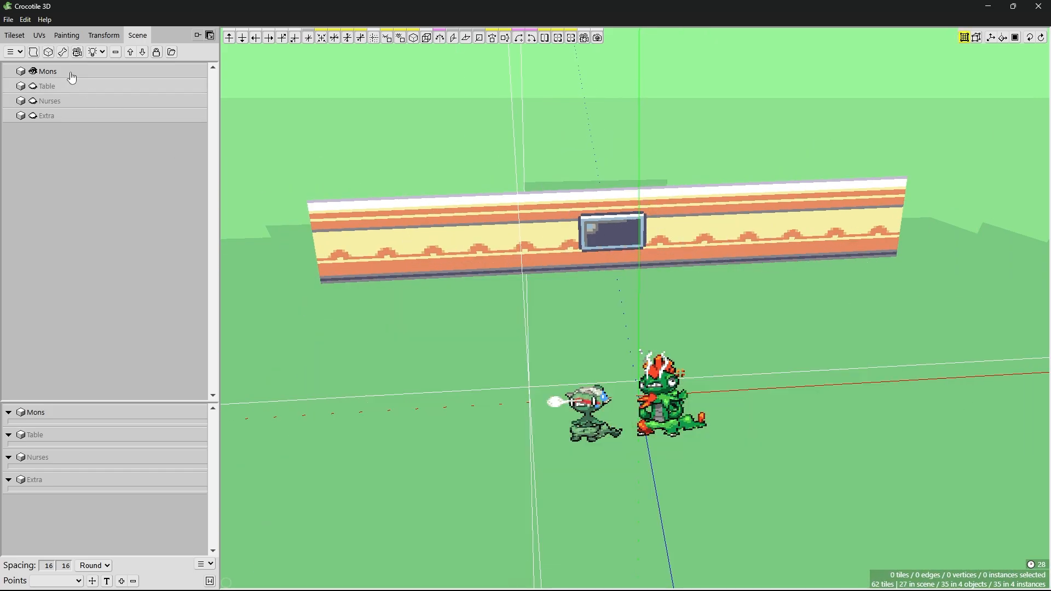
- Lay a new rectangular floor with the cream floor tile, from the wall's base forward past the two monsters
{"action": "left_click", "coordinate": [23, 39]}
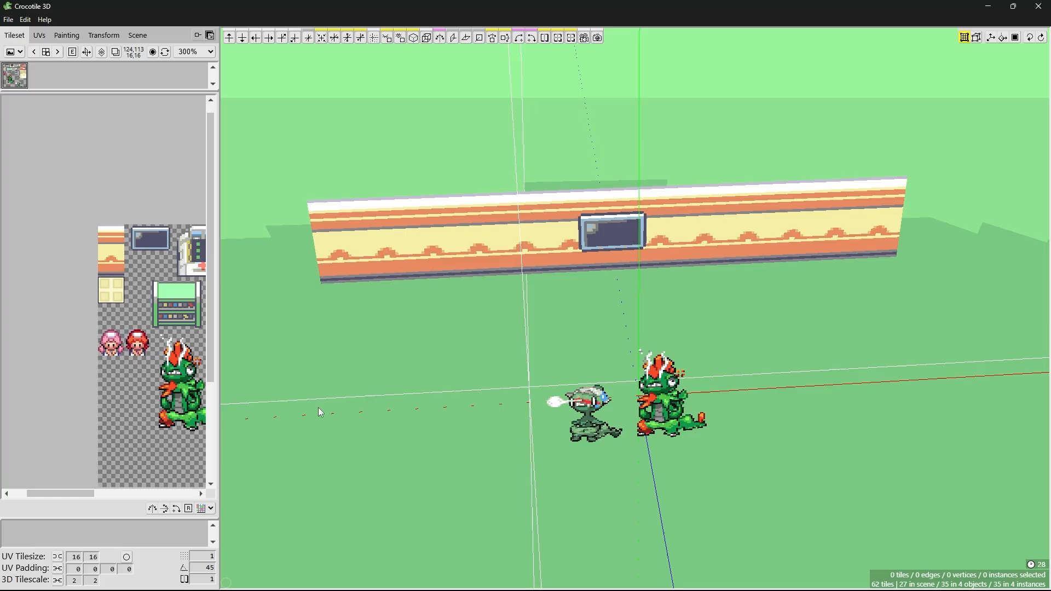
{"action": "right_click_drag", "start_coordinate": [605, 344], "coordinate": [580, 353]}
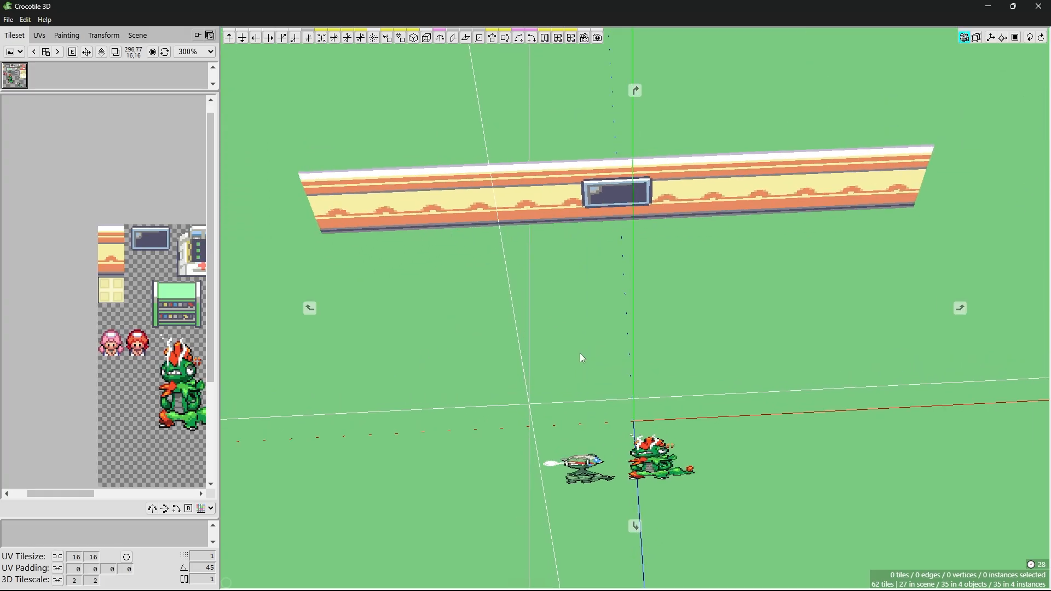
{"action": "key", "text": "space"}
{"action": "left_click_drag", "start_coordinate": [566, 367], "coordinate": [550, 367]}
{"action": "scroll", "coordinate": [566, 368], "scroll_direction": "down", "scroll_amount": 1}
{"action": "scroll", "coordinate": [565, 368], "scroll_direction": "up", "scroll_amount": 1}
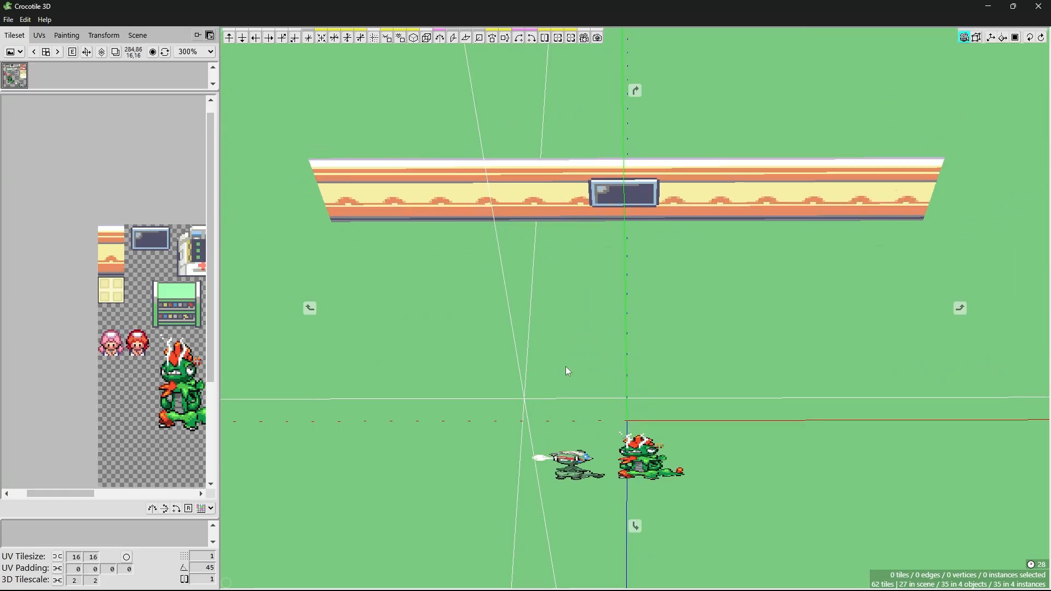
{"action": "scroll", "coordinate": [566, 367], "scroll_direction": "down", "scroll_amount": 2}
{"action": "key", "text": "space"}
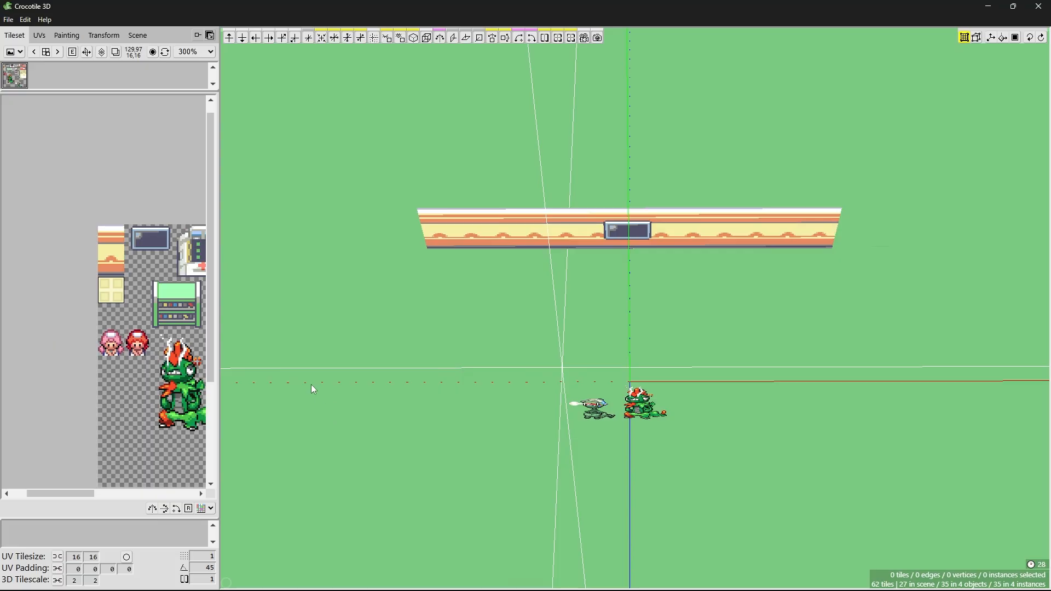
{"action": "key", "text": "Tab"}
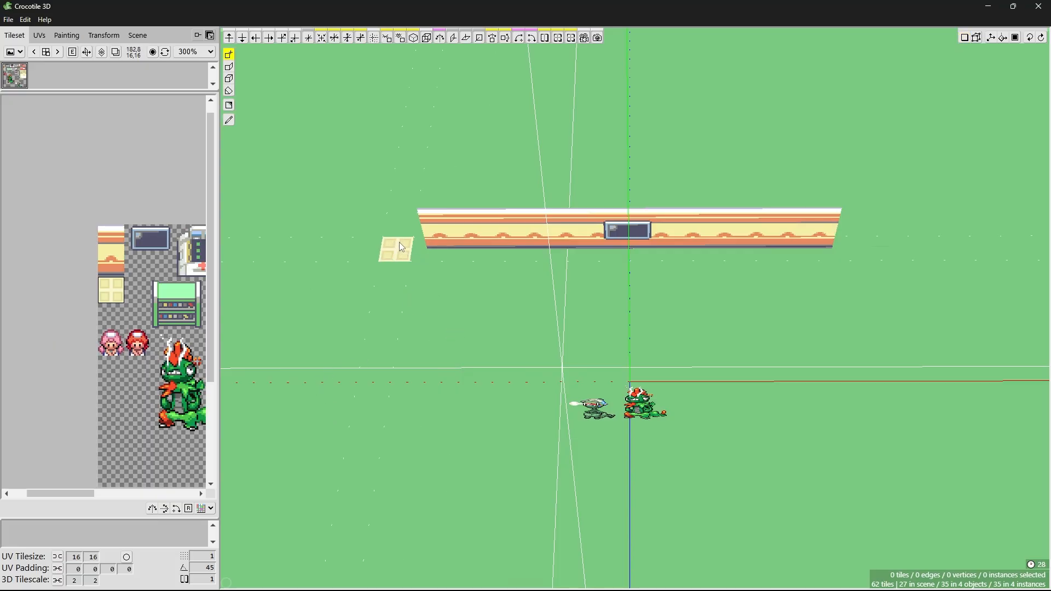
{"action": "left_click_drag", "start_coordinate": [393, 247], "coordinate": [931, 553]}
- Make the hidden Extra object visible in the scene again
{"action": "key", "text": "space"}
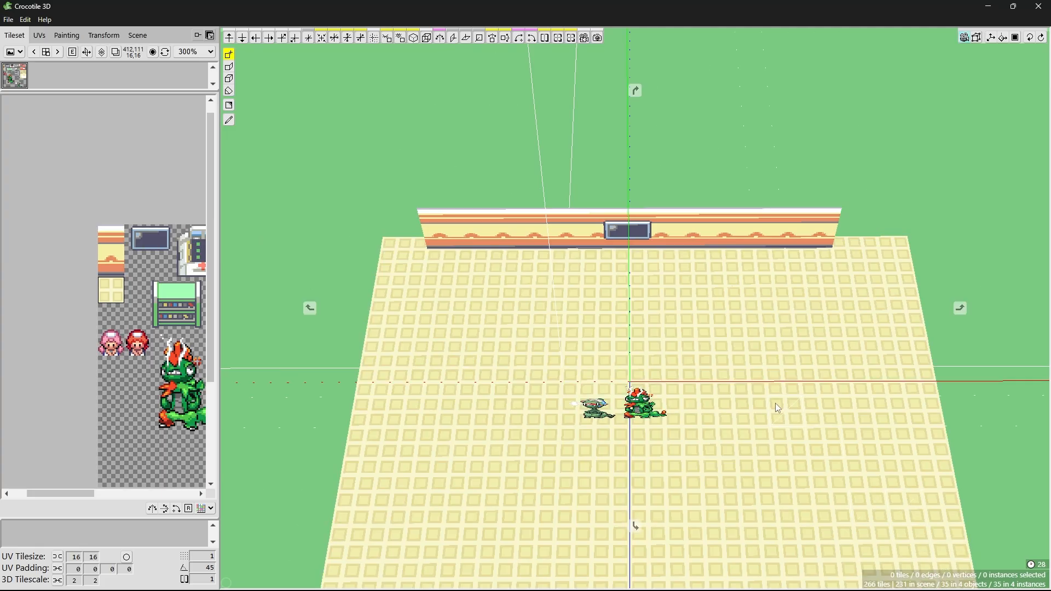
{"action": "scroll", "coordinate": [774, 403], "scroll_direction": "up", "scroll_amount": 4}
{"action": "scroll", "coordinate": [772, 397], "scroll_direction": "down", "scroll_amount": 2}
{"action": "left_click_drag", "start_coordinate": [772, 389], "coordinate": [721, 378]}
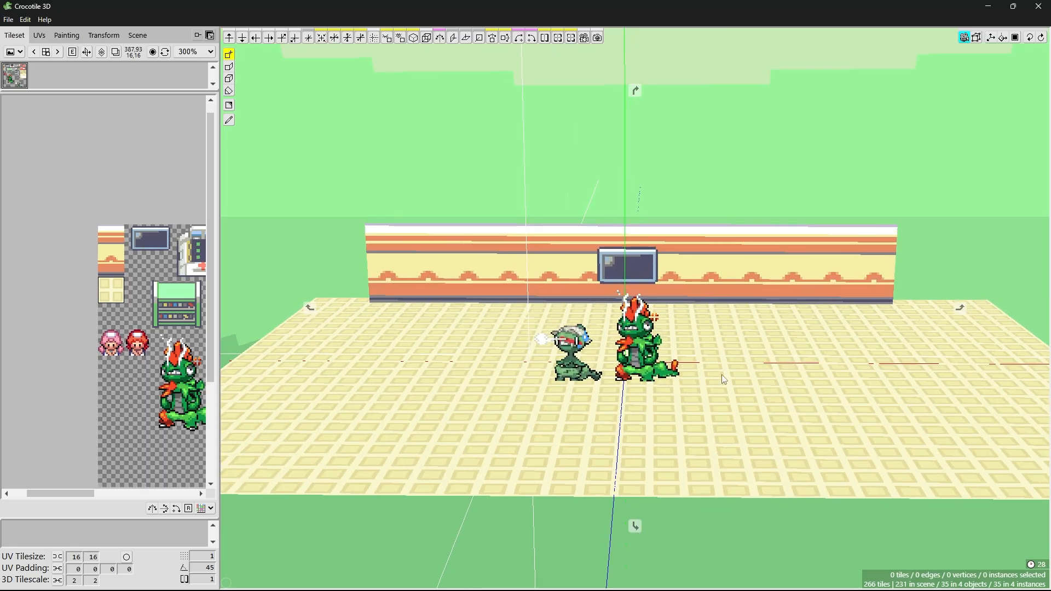
{"action": "key", "text": "space"}
{"action": "left_click", "coordinate": [144, 40]}
{"action": "left_click", "coordinate": [33, 116]}
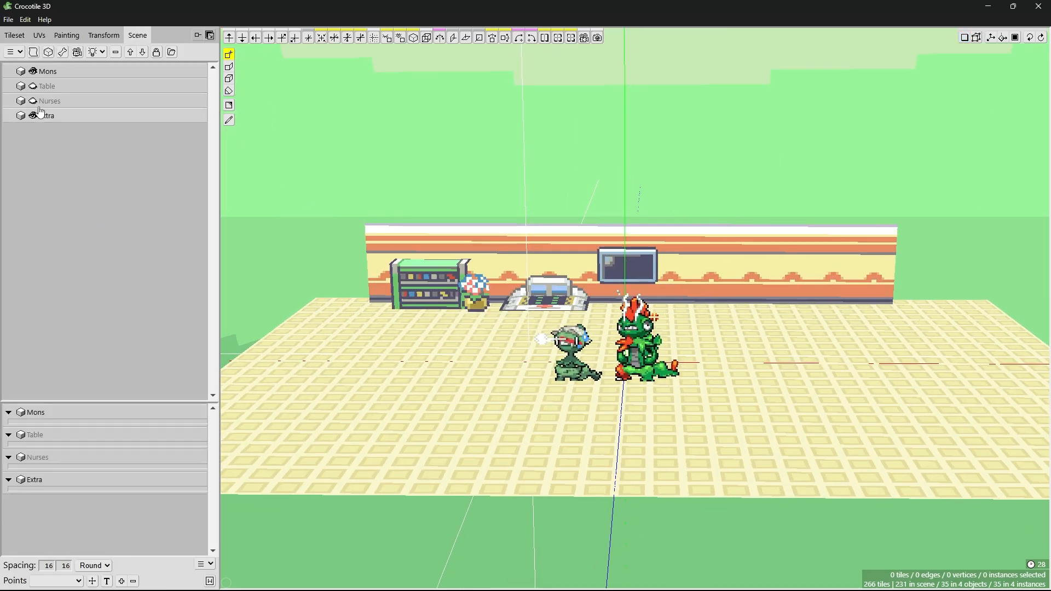
- Make the hidden Nurses and Table objects visible in the scene again
{"action": "left_click", "coordinate": [33, 100]}
{"action": "left_click", "coordinate": [33, 86]}
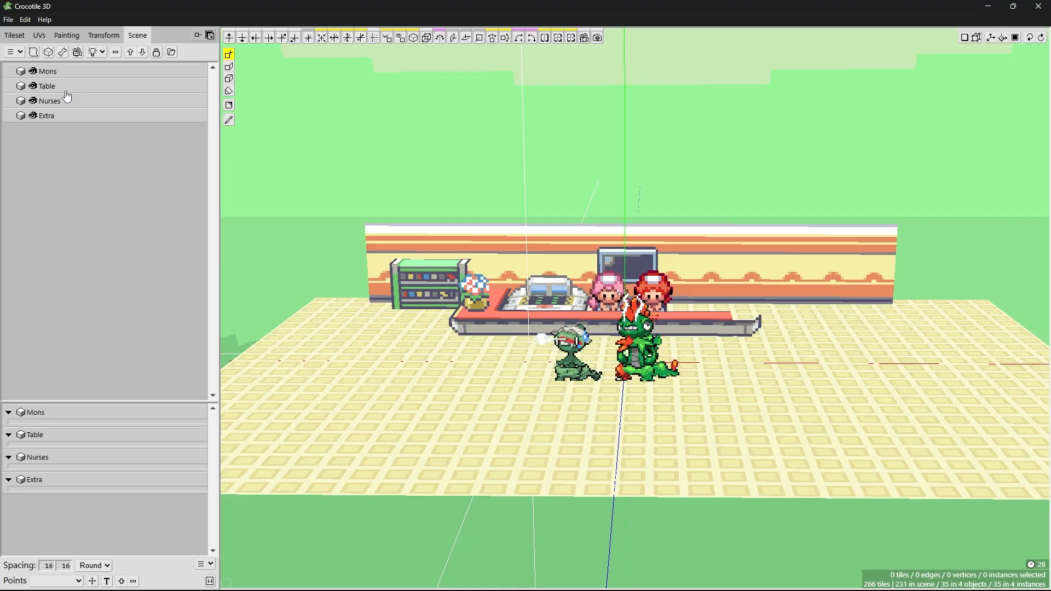
- Select the three-by-three block of floor tiles under and around the two monsters and delete it
{"action": "left_click", "coordinate": [14, 35]}
{"action": "key", "text": "space"}
{"action": "key", "text": "w"}
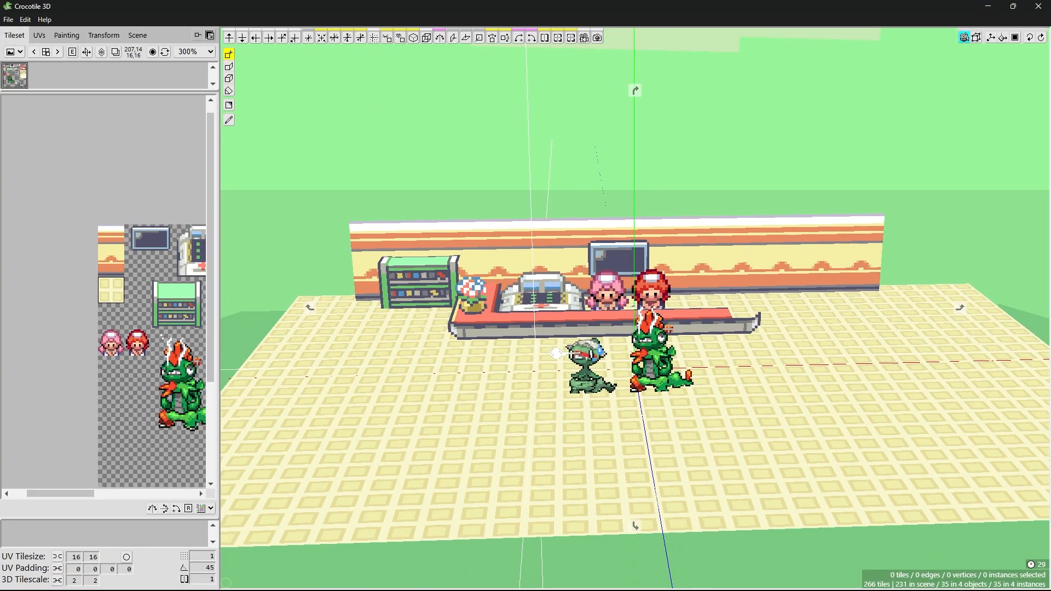
{"action": "key", "text": "w"}
{"action": "key", "text": "s"}
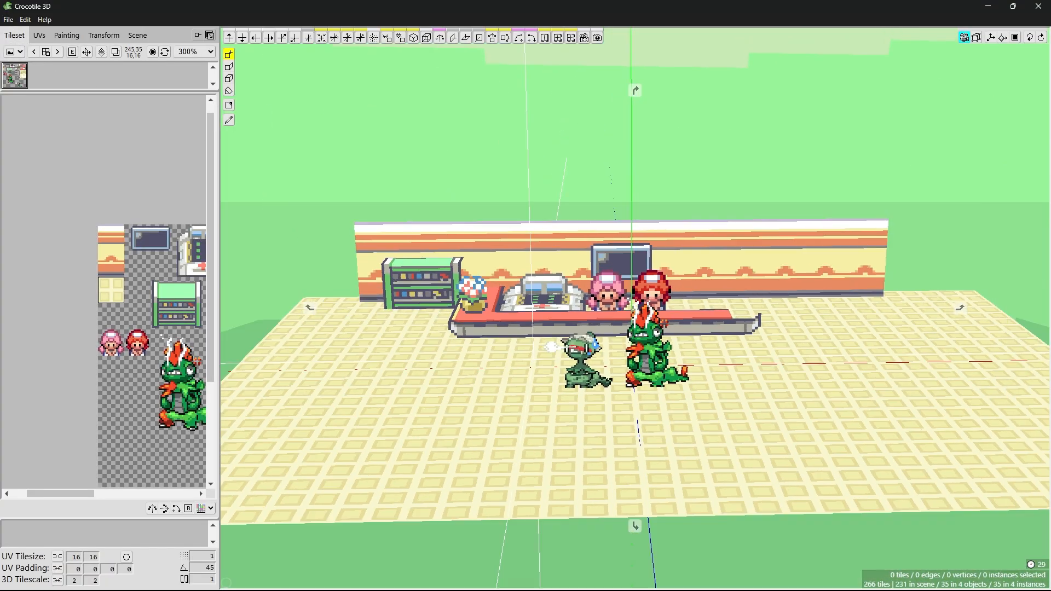
{"action": "key", "text": "w"}
{"action": "key", "text": "s"}
{"action": "key", "text": "w"}
{"action": "key", "text": "space"}
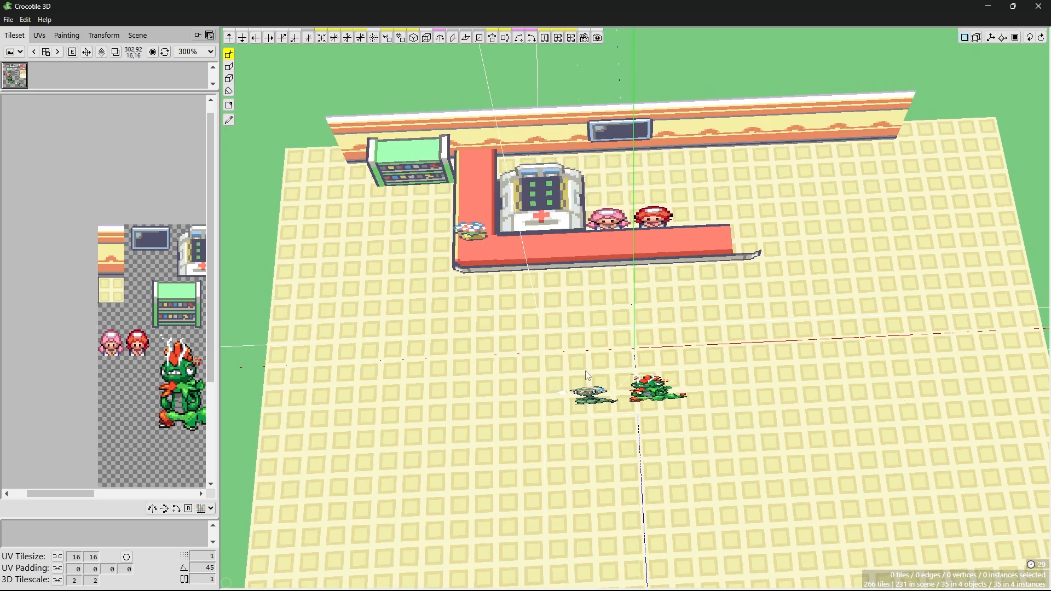
{"action": "left_click", "coordinate": [564, 353]}
{"action": "left_click", "coordinate": [612, 351], "text": "shift"}
{"action": "left_click", "coordinate": [659, 344], "text": "shift"}
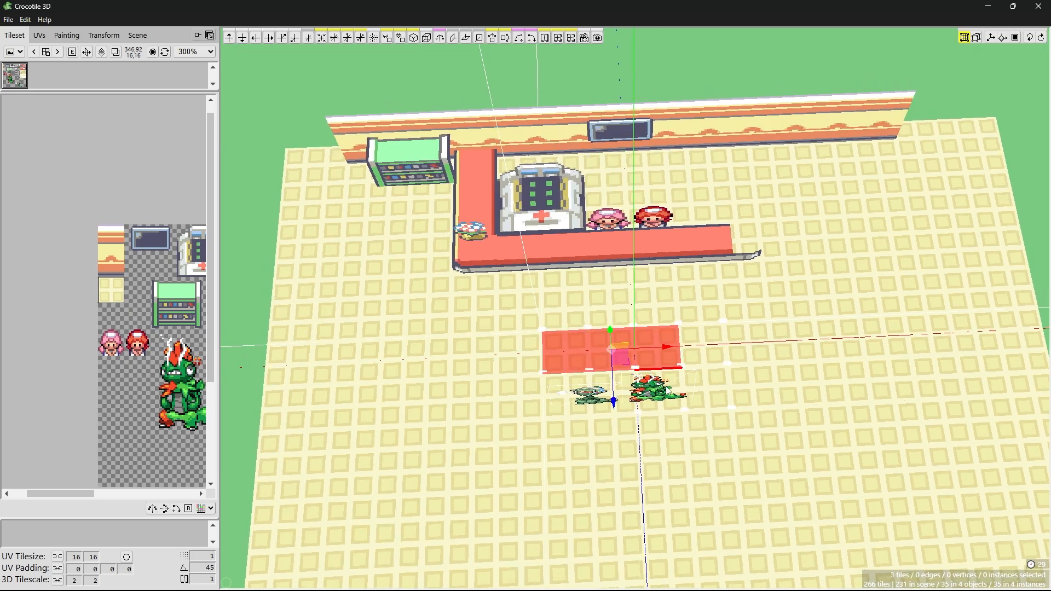
{"action": "left_click", "coordinate": [677, 382], "text": "shift"}
{"action": "left_click", "coordinate": [648, 384], "text": "shift"}
{"action": "left_click", "coordinate": [553, 383], "text": "shift"}
{"action": "key", "text": "space"}
{"action": "left_click_drag", "start_coordinate": [620, 403], "coordinate": [569, 426]}
{"action": "left_click", "coordinate": [619, 387], "text": "shift"}
{"action": "left_click", "coordinate": [656, 392], "text": "shift"}
{"action": "key", "text": "space"}
{"action": "left_click", "coordinate": [570, 422], "text": "shift"}
{"action": "left_click", "coordinate": [612, 431], "text": "shift"}
{"action": "left_click", "coordinate": [648, 425], "text": "shift"}
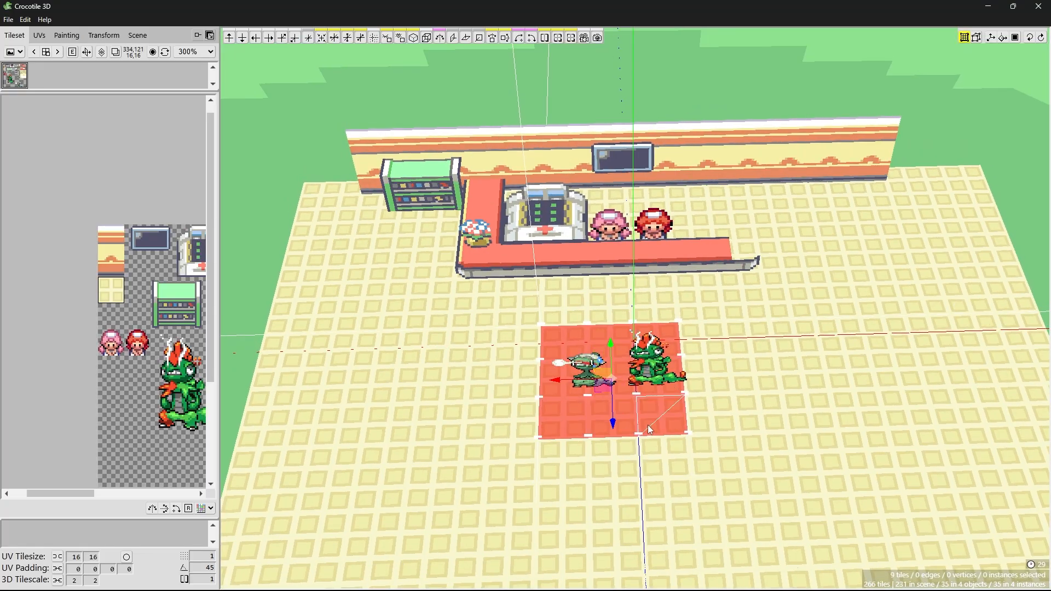
{"action": "key", "text": "Delete"}
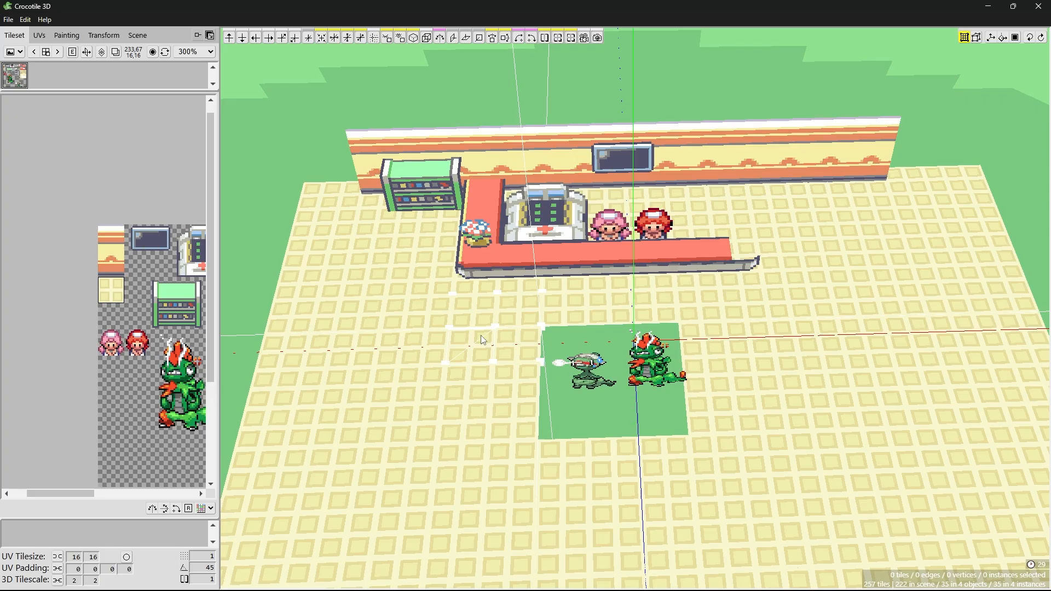
- Fill the gap in the floor with the 48 × 48 round emblem piece from the tileset
{"action": "middle_click_drag", "start_coordinate": [178, 371], "coordinate": [26, 311]}
{"action": "left_click_drag", "start_coordinate": [185, 298], "coordinate": [196, 311]}
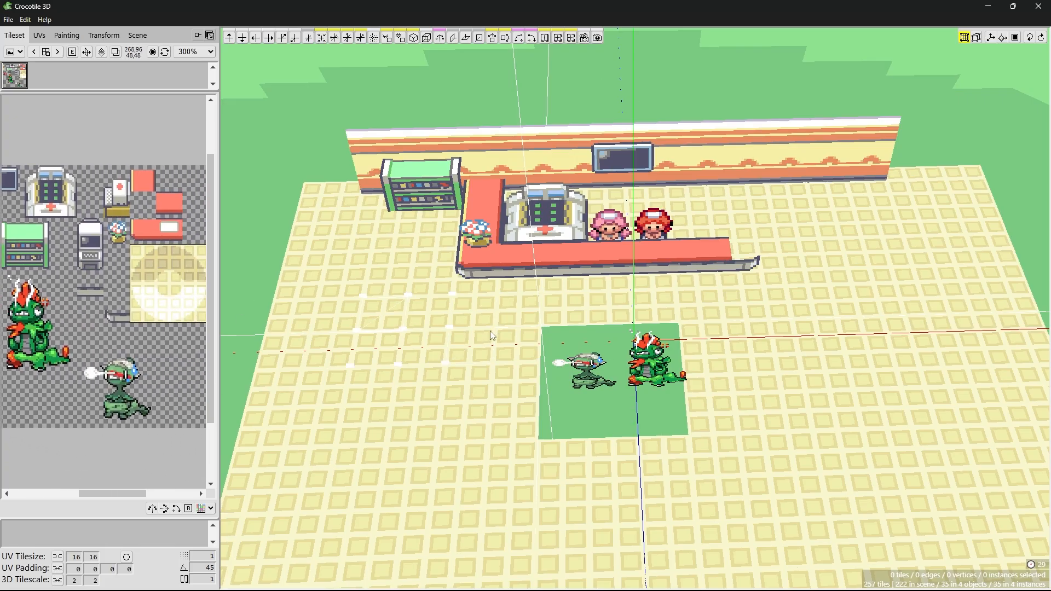
{"action": "middle_click_drag", "start_coordinate": [638, 294], "coordinate": [605, 376]}
{"action": "left_click", "coordinate": [604, 375]}
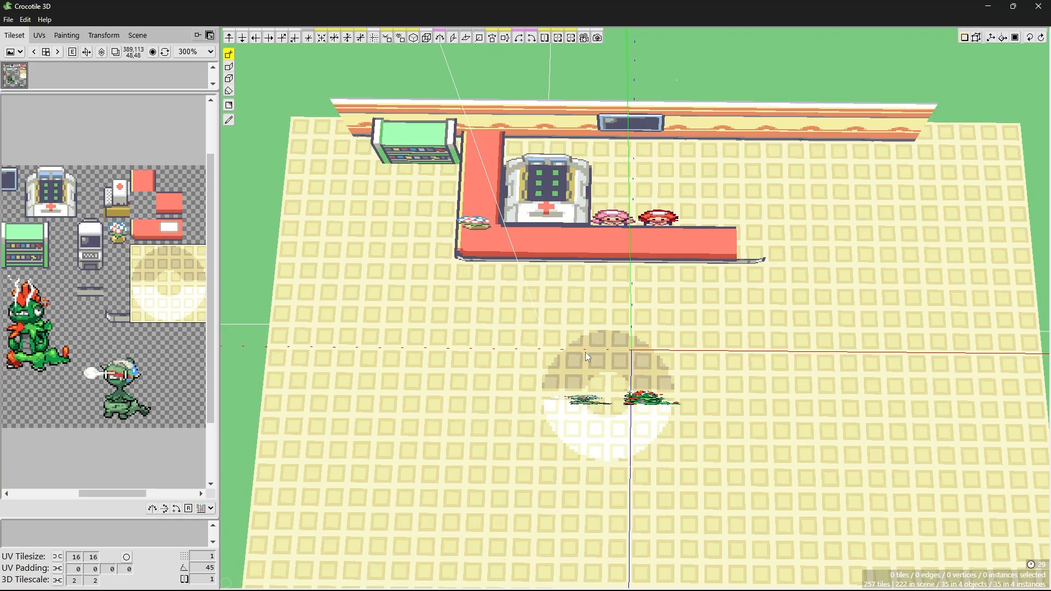
- Select the instance holding the two monsters and nudge it one small increment left over the floor emblem
{"action": "mouse_move", "coordinate": [761, 354]}
{"action": "middle_mouse_down"}
{"action": "mouse_move", "coordinate": [744, 302]}
{"action": "mouse_move", "coordinate": [758, 241]}
{"action": "mouse_move", "coordinate": [710, 355]}
{"action": "mouse_move", "coordinate": [703, 306]}
{"action": "mouse_move", "coordinate": [696, 324]}
{"action": "mouse_move", "coordinate": [699, 395]}
{"action": "mouse_move", "coordinate": [684, 382]}
{"action": "mouse_move", "coordinate": [669, 312]}
{"action": "mouse_move", "coordinate": [705, 298]}
{"action": "mouse_move", "coordinate": [726, 331]}
{"action": "mouse_move", "coordinate": [715, 331]}
{"action": "middle_mouse_up"}
{"action": "key", "text": "Tab"}
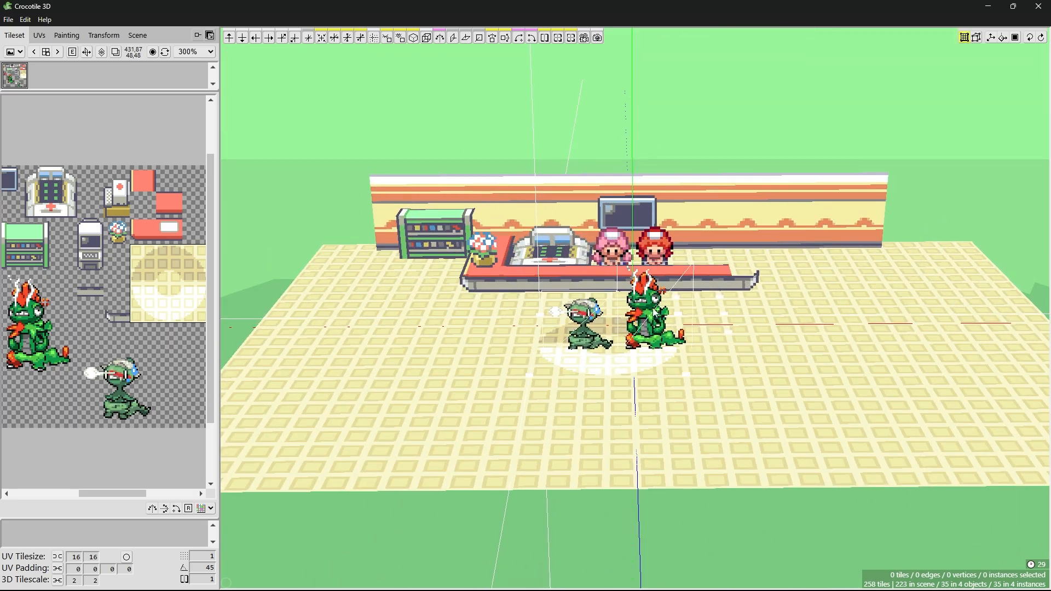
{"action": "left_click", "coordinate": [652, 311]}
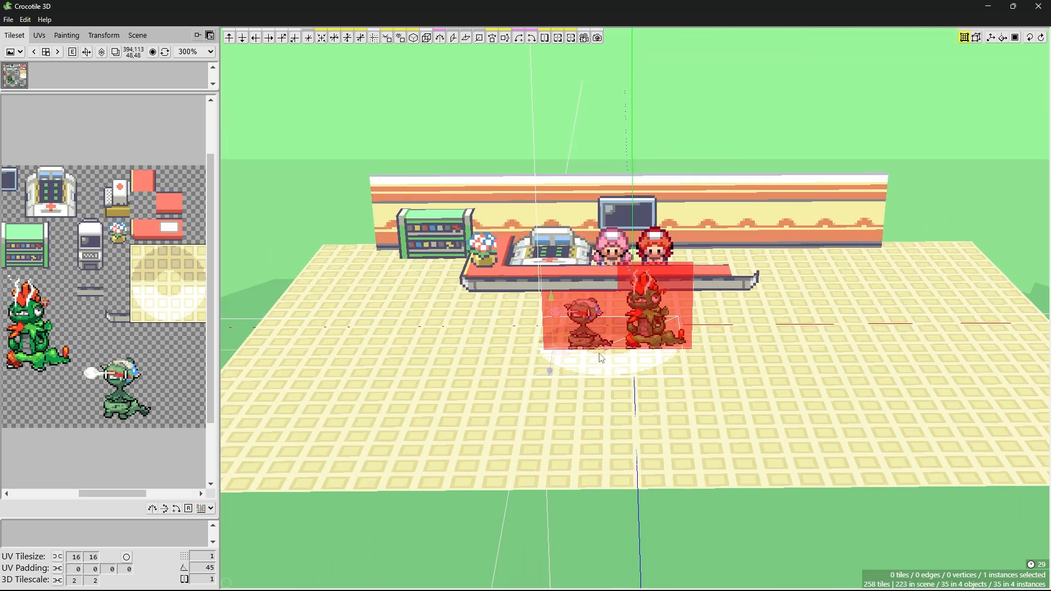
{"action": "middle_click_drag", "start_coordinate": [539, 363], "coordinate": [618, 343]}
{"action": "scroll", "coordinate": [618, 343], "scroll_direction": "up", "scroll_amount": 4}
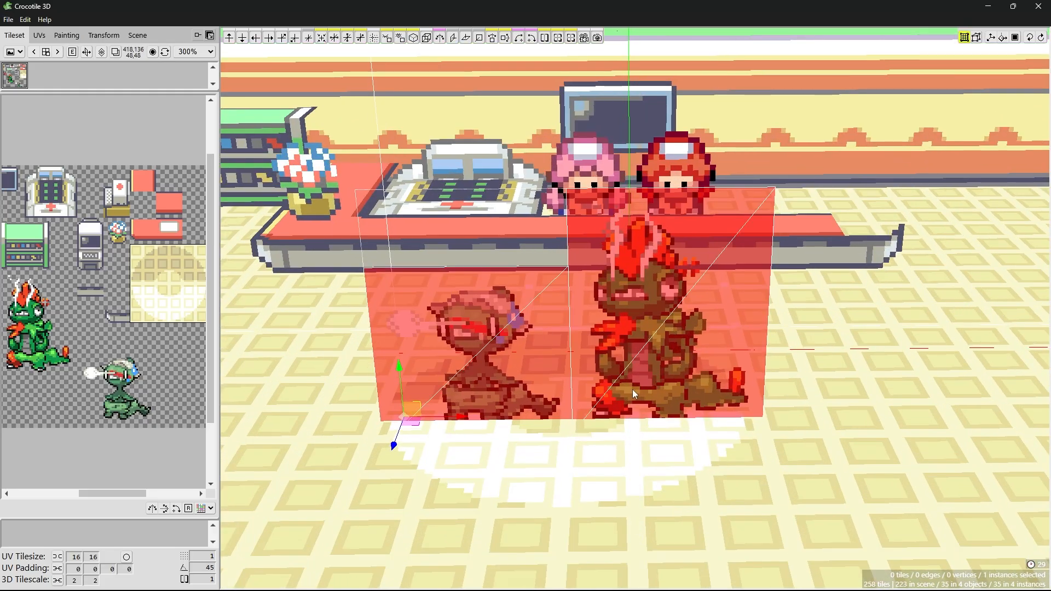
{"action": "key", "text": "Left"}
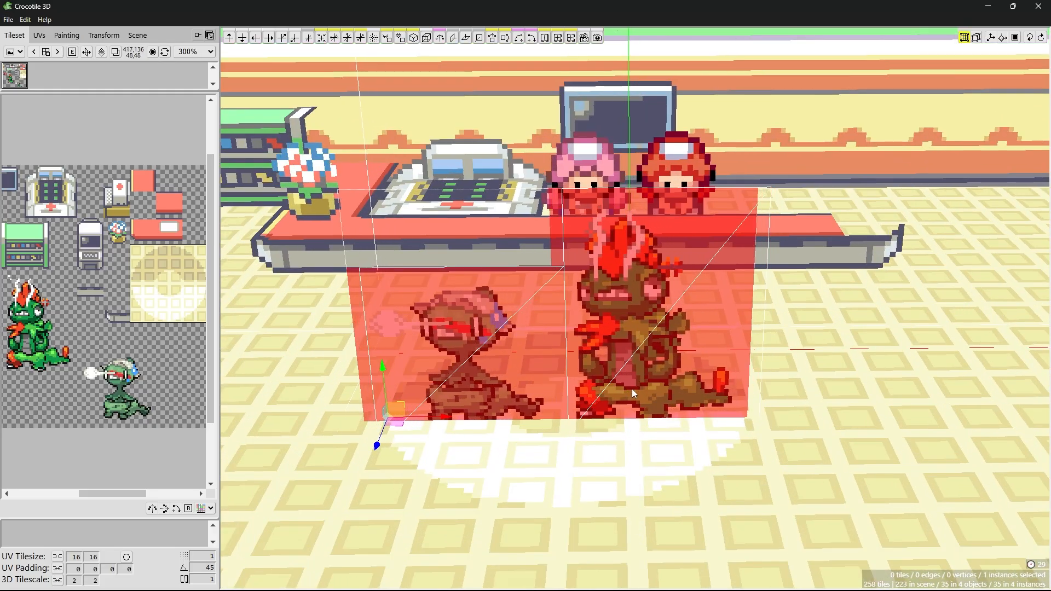
- Examine the monsters, floor emblem, counter and nurses from low and high angles, both close up and at a distance
{"action": "key", "text": "Tab"}
{"action": "scroll", "coordinate": [669, 319], "scroll_direction": "up", "scroll_amount": 6}
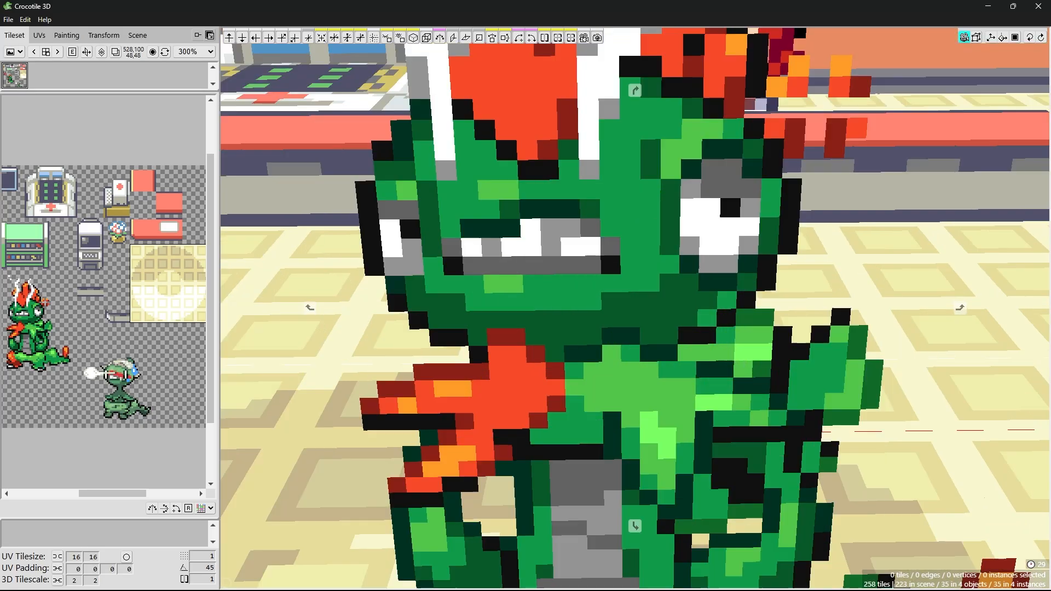
{"action": "scroll", "coordinate": [635, 306], "scroll_direction": "down", "scroll_amount": 6}
{"action": "scroll", "coordinate": [635, 306], "scroll_direction": "up", "scroll_amount": 1}
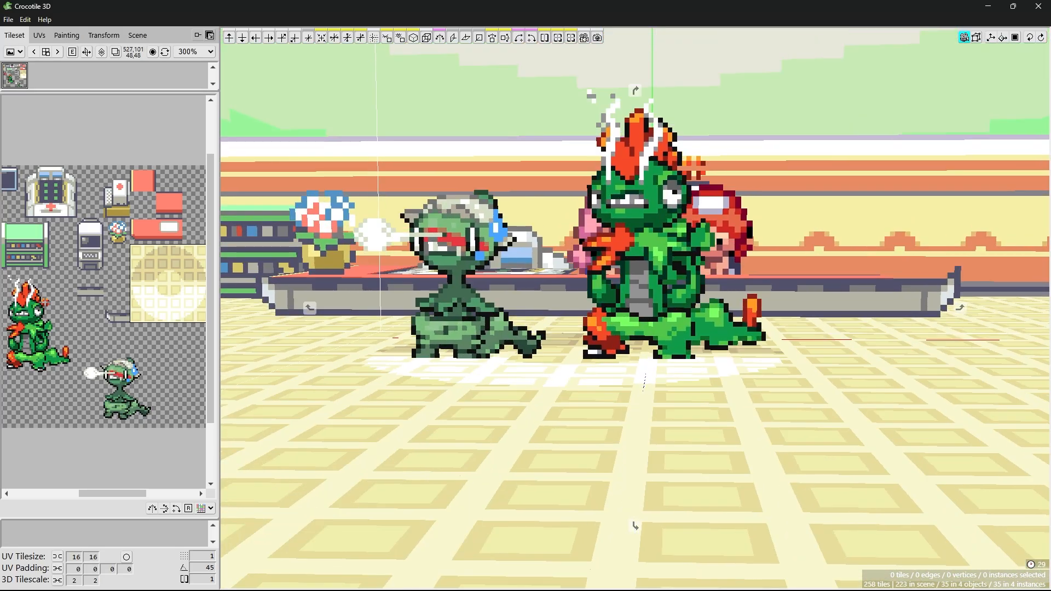
{"action": "right_click_drag", "start_coordinate": [812, 331], "coordinate": [854, 333]}
{"action": "middle_click_drag", "start_coordinate": [854, 333], "coordinate": [876, 364]}
{"action": "right_click_drag", "start_coordinate": [816, 335], "coordinate": [769, 333]}
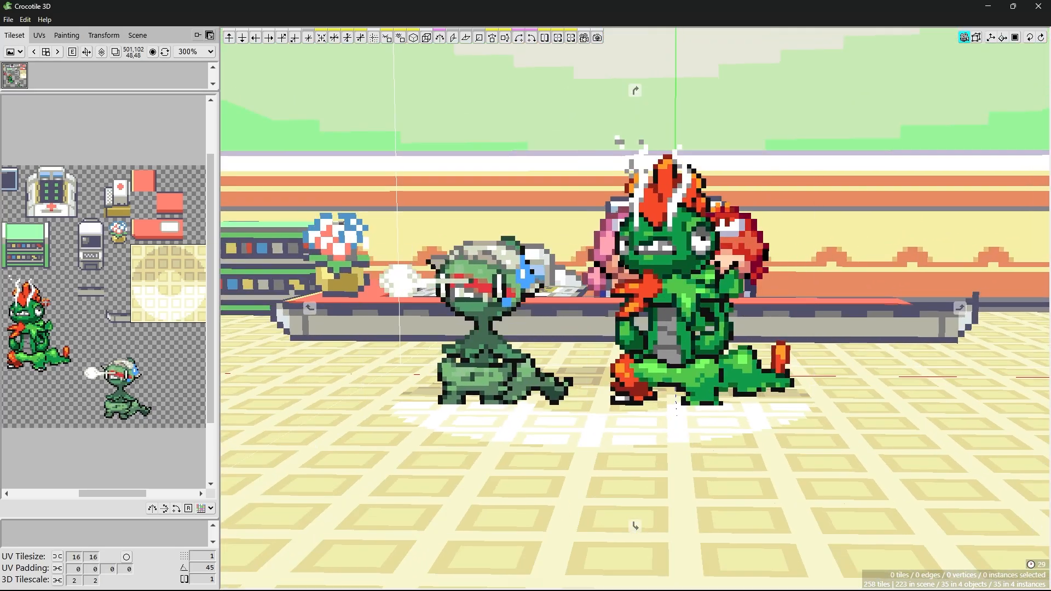
{"action": "scroll", "coordinate": [762, 332], "scroll_direction": "down", "scroll_amount": 4}
{"action": "scroll", "coordinate": [762, 332], "scroll_direction": "up", "scroll_amount": 3}
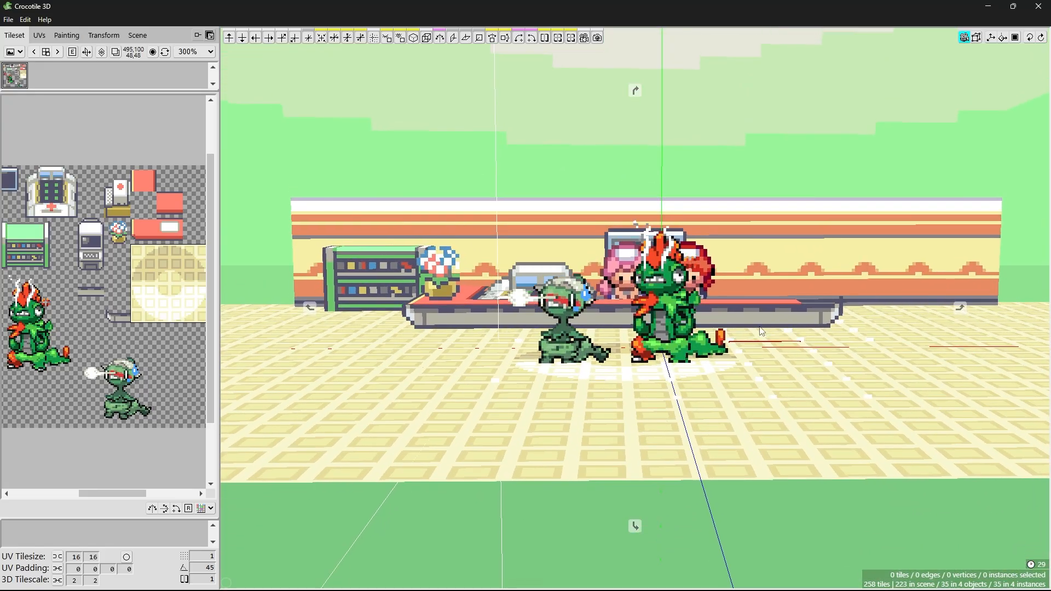
{"action": "middle_click_drag", "start_coordinate": [762, 331], "coordinate": [751, 342]}
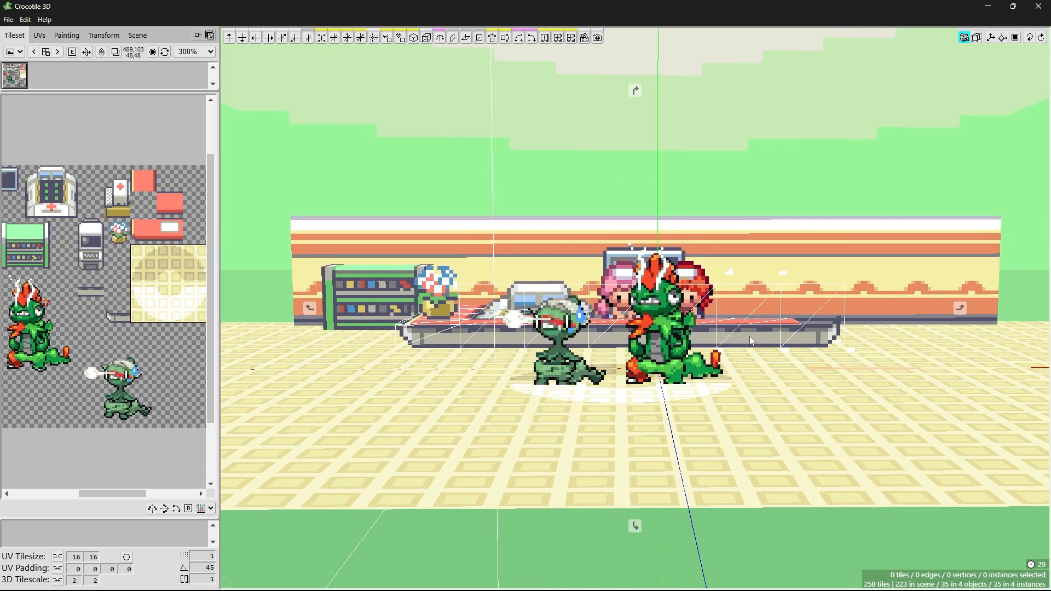
{"action": "scroll", "coordinate": [752, 342], "scroll_direction": "up", "scroll_amount": 5}
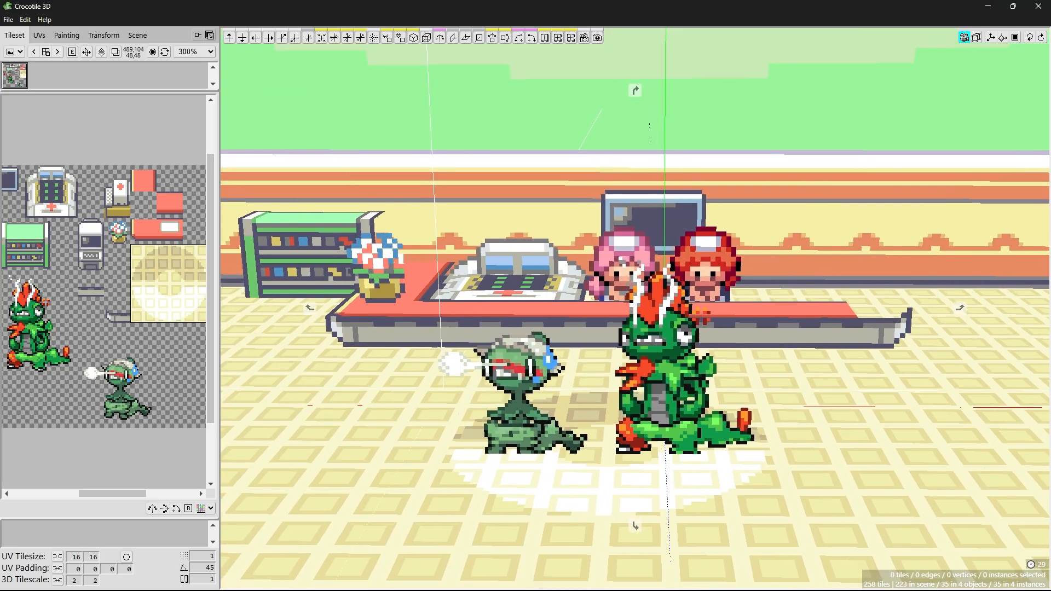
{"action": "right_click_drag", "start_coordinate": [751, 342], "coordinate": [672, 351]}
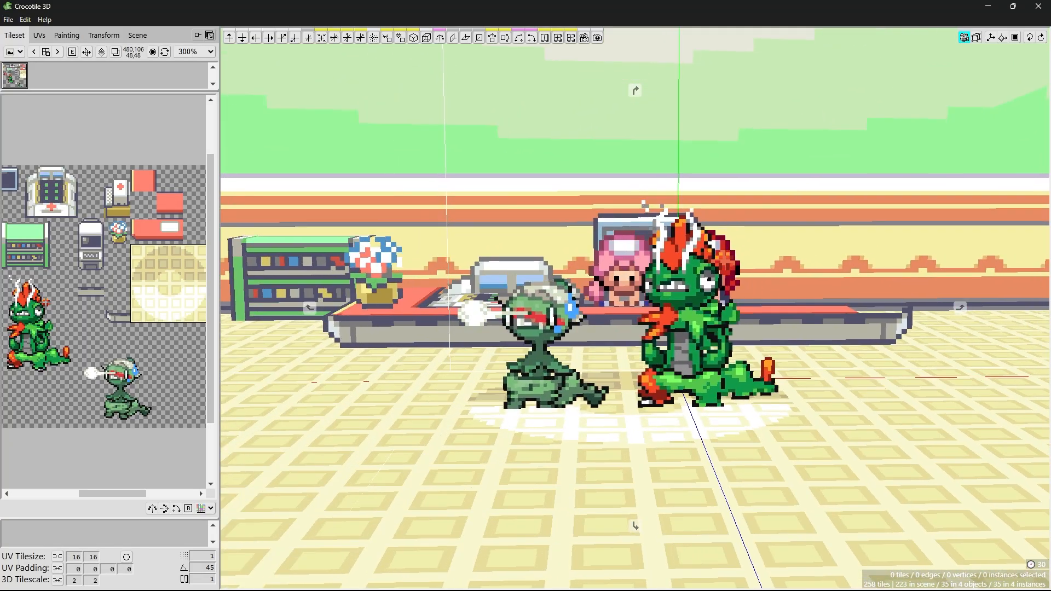
{"action": "right_click_drag", "start_coordinate": [673, 351], "coordinate": [673, 337]}
{"action": "scroll", "coordinate": [738, 346], "scroll_direction": "down", "scroll_amount": 5}
{"action": "scroll", "coordinate": [737, 346], "scroll_direction": "up", "scroll_amount": 10}
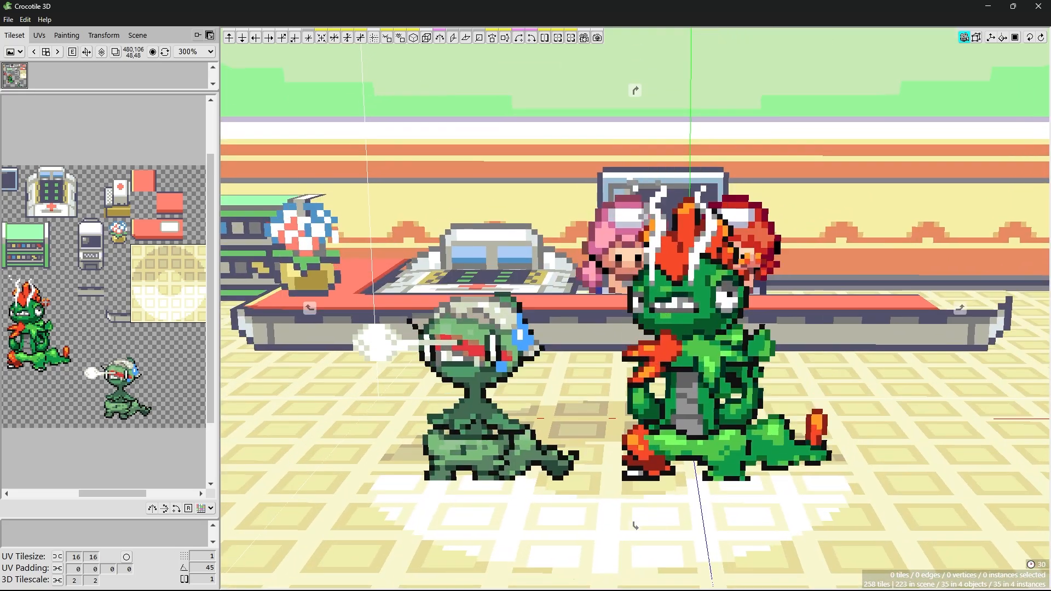
{"action": "right_click_drag", "start_coordinate": [736, 341], "coordinate": [740, 337]}
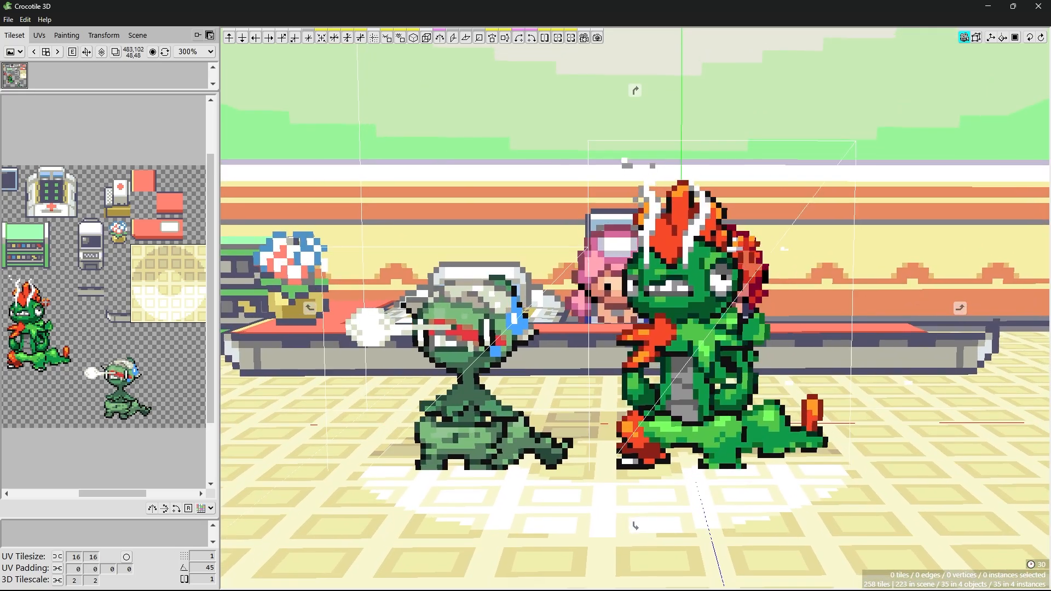
{"action": "scroll", "coordinate": [741, 337], "scroll_direction": "up", "scroll_amount": 1}
{"action": "scroll", "coordinate": [740, 338], "scroll_direction": "down", "scroll_amount": 3}
{"action": "scroll", "coordinate": [741, 337], "scroll_direction": "up", "scroll_amount": 3}
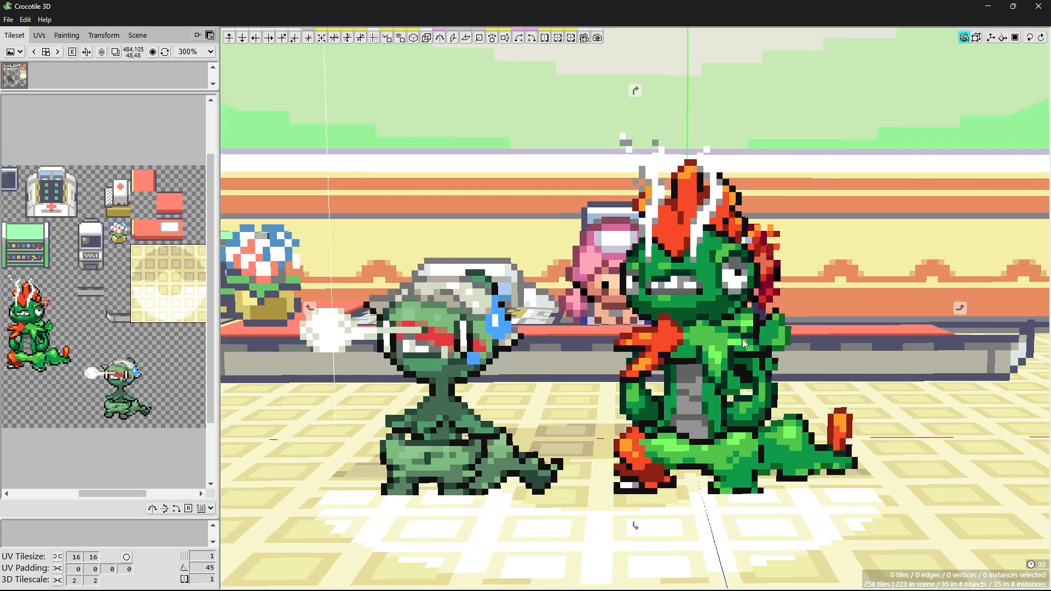
{"action": "right_click_drag", "start_coordinate": [740, 337], "coordinate": [737, 348]}
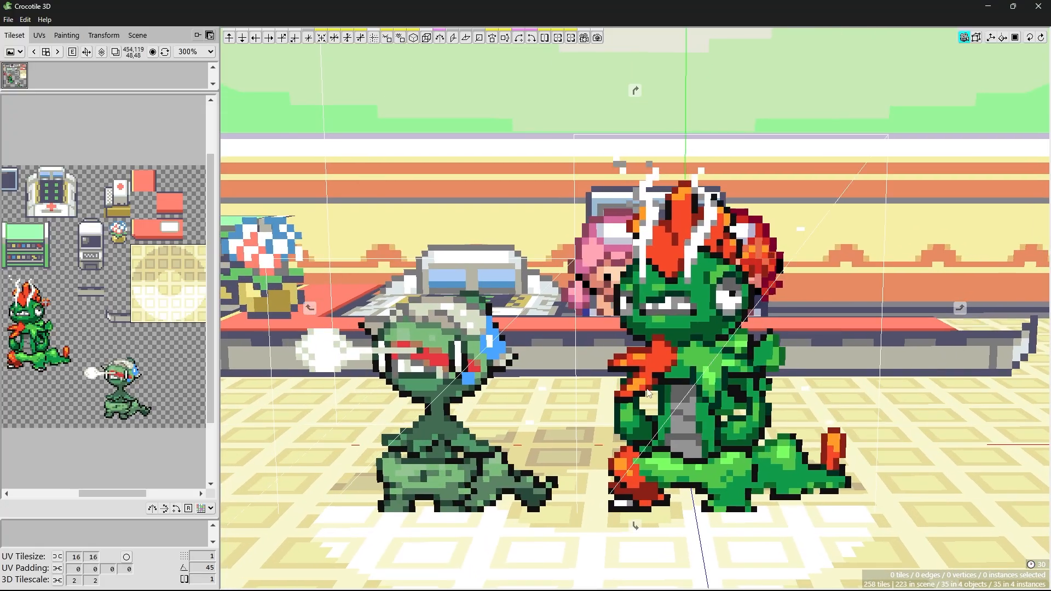
{"action": "right_click_drag", "start_coordinate": [648, 393], "coordinate": [638, 400]}
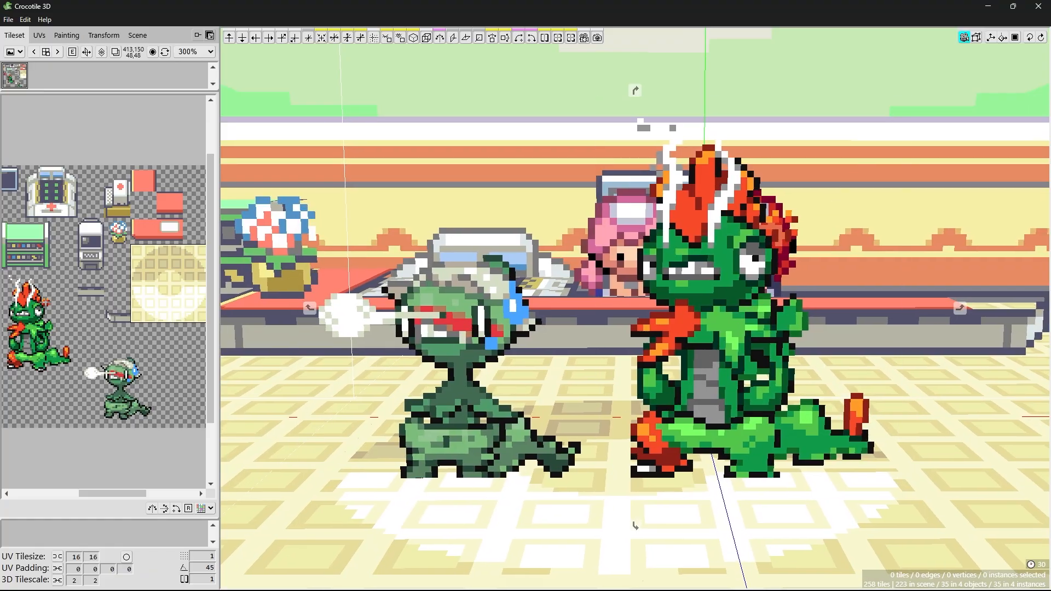
{"action": "right_click_drag", "start_coordinate": [638, 400], "coordinate": [627, 422]}
{"action": "scroll", "coordinate": [627, 413], "scroll_direction": "down", "scroll_amount": 6}
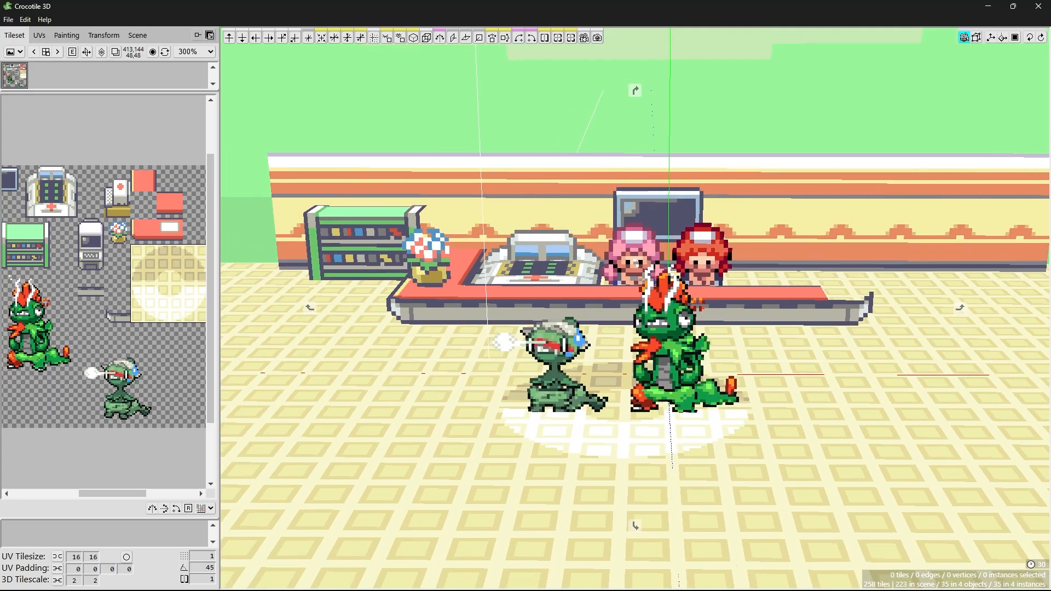
- Add an ambient light and a point light to the scene
{"action": "left_click", "coordinate": [138, 36]}
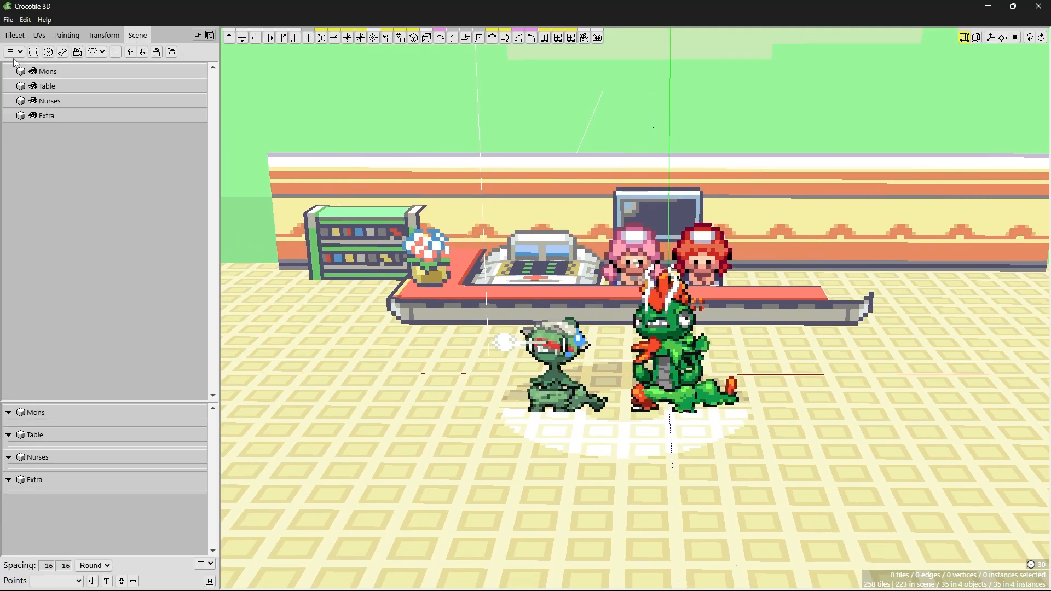
{"action": "left_click", "coordinate": [94, 56]}
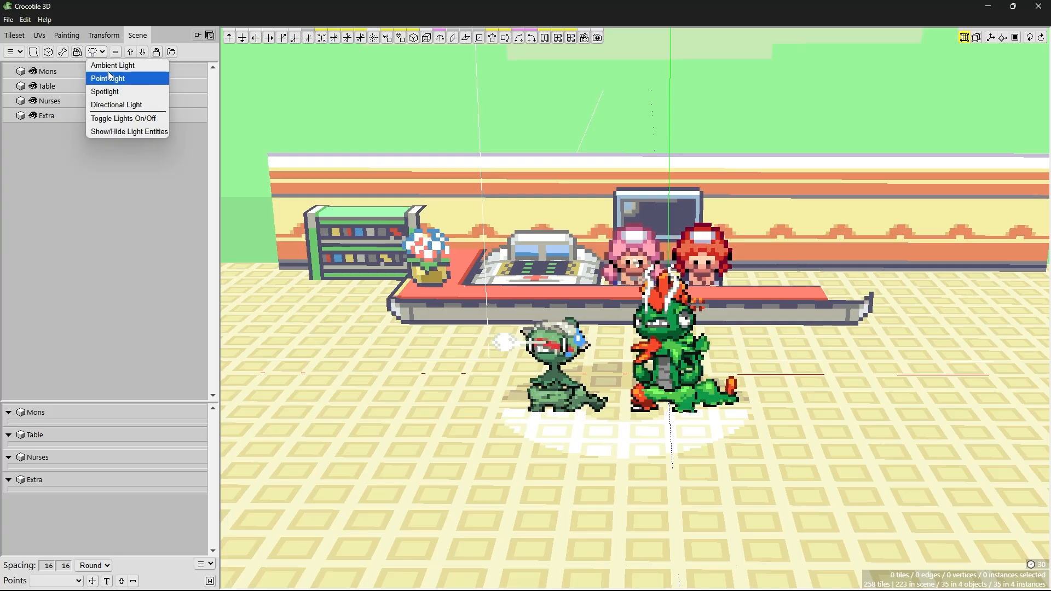
{"action": "left_click", "coordinate": [107, 64]}
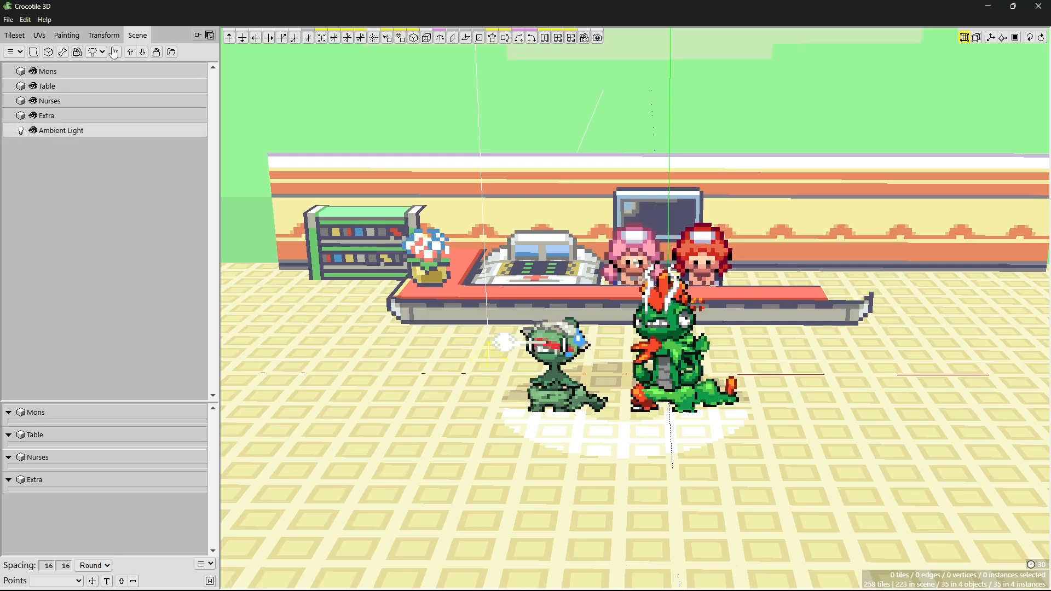
{"action": "left_click", "coordinate": [99, 52]}
{"action": "left_click", "coordinate": [107, 81]}
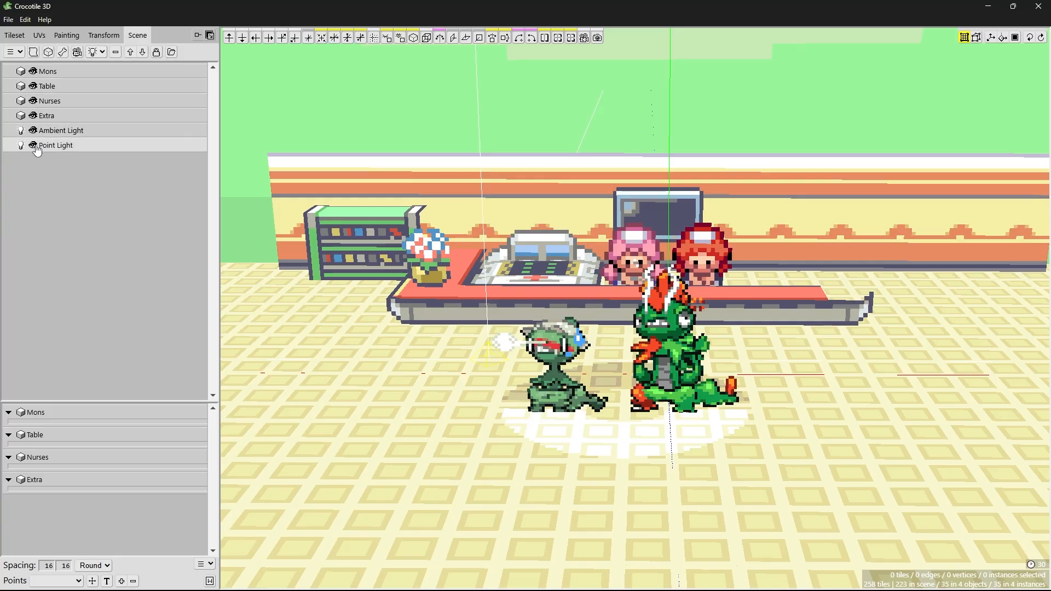
- Set the tileset's material type to Phong, keeping Nearest Filter for both texture filters, and close the material settings
{"action": "left_click", "coordinate": [15, 35]}
{"action": "left_click", "coordinate": [14, 53]}
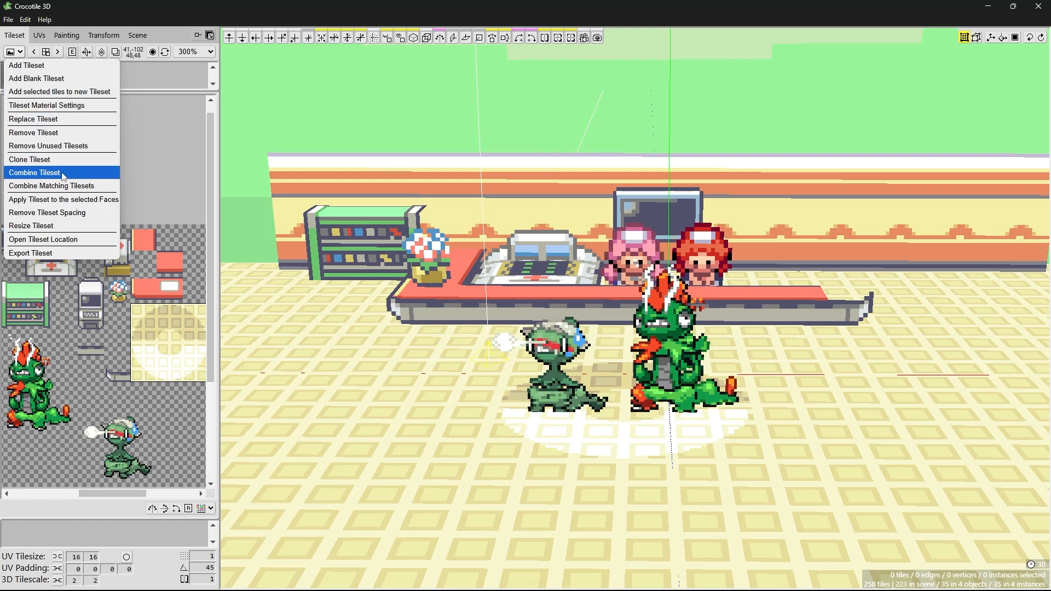
{"action": "left_click", "coordinate": [72, 106]}
{"action": "left_click", "coordinate": [590, 293]}
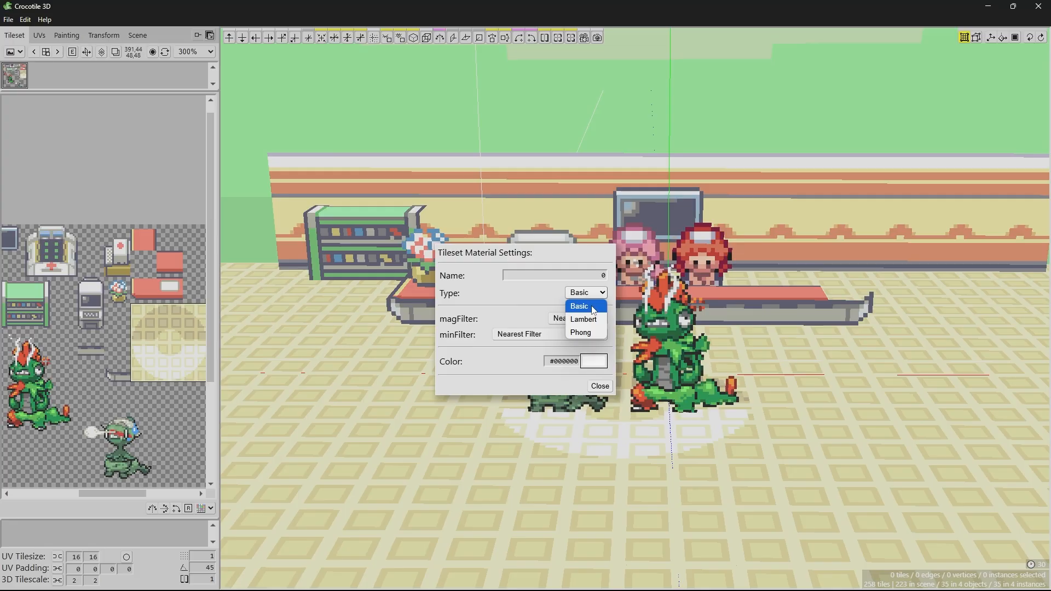
{"action": "left_click", "coordinate": [581, 332]}
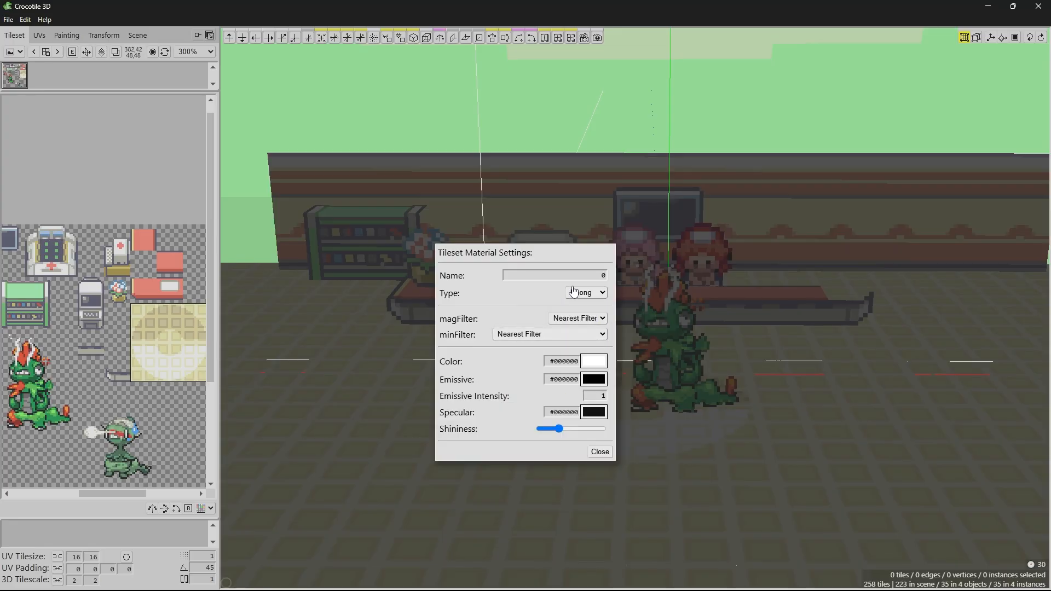
{"action": "left_click_drag", "start_coordinate": [557, 291], "coordinate": [284, 197]}
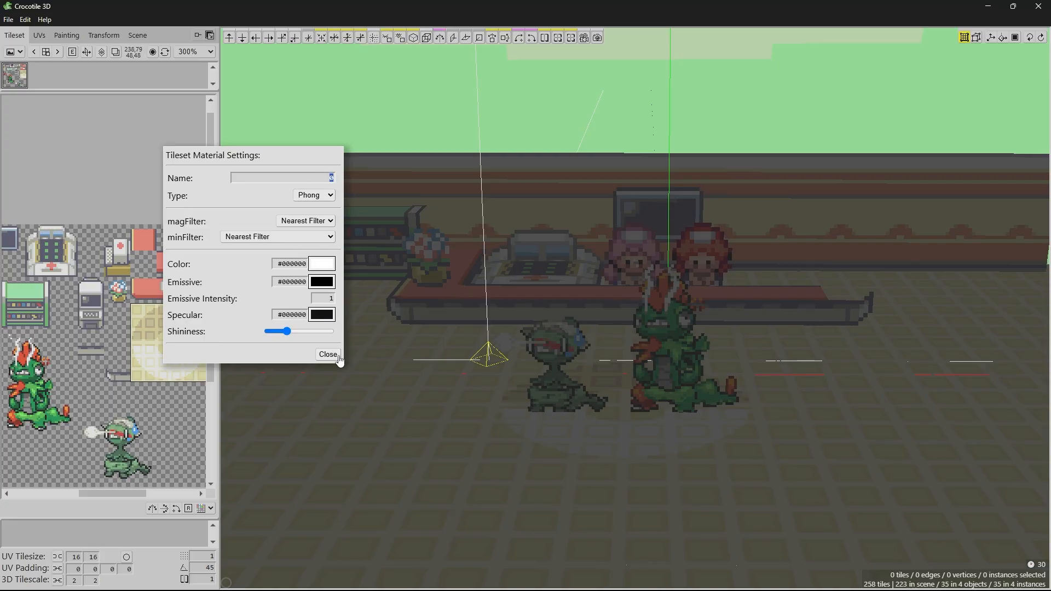
{"action": "left_click", "coordinate": [326, 237]}
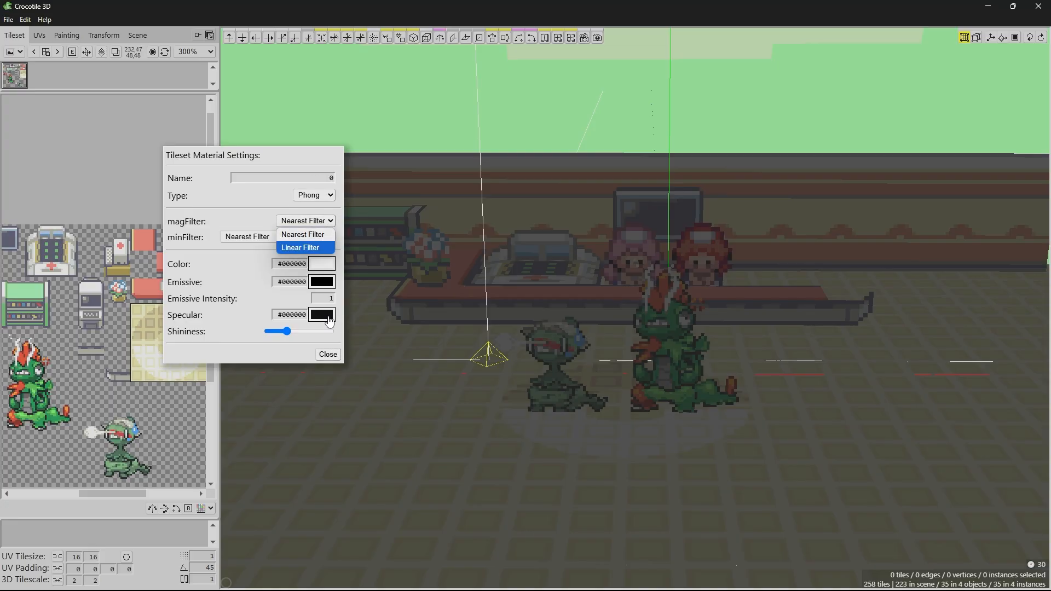
{"action": "left_click", "coordinate": [328, 354]}
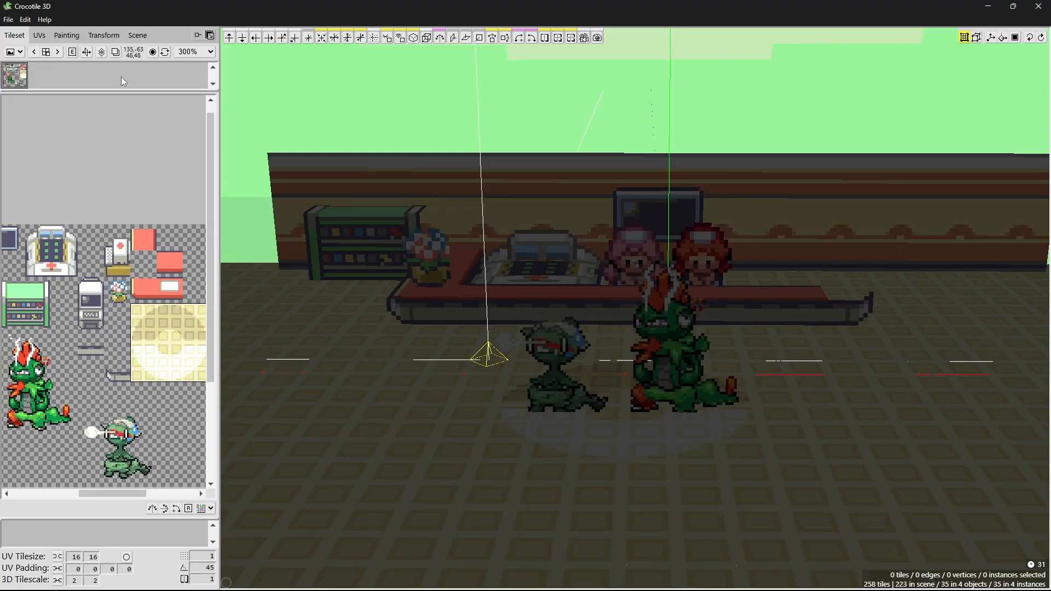
- Change the ambient light's color from its light properties to the pale yellow #fff8c7
{"action": "left_click", "coordinate": [137, 35]}
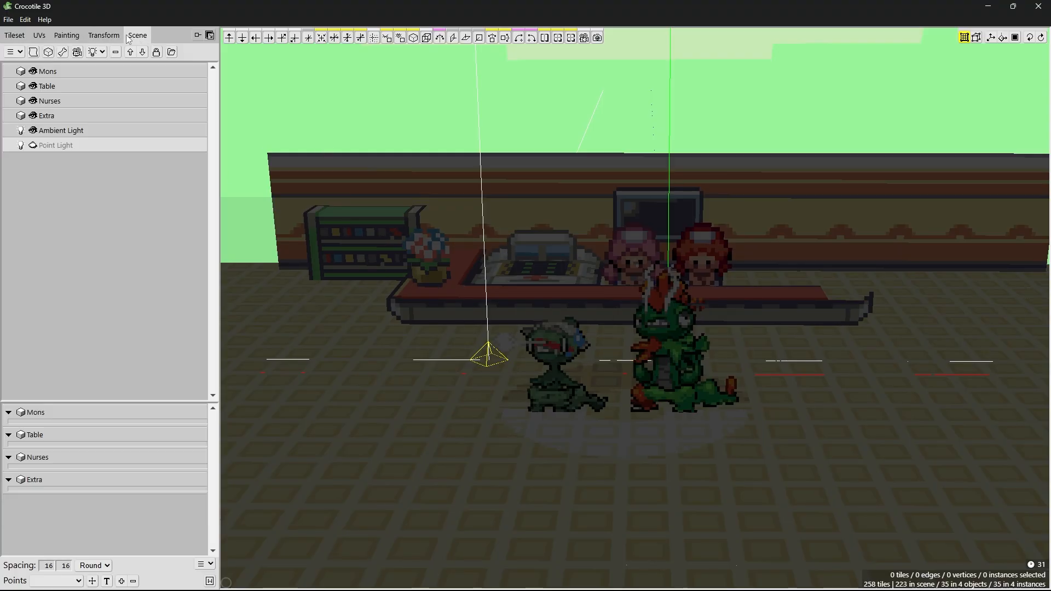
{"action": "right_click", "coordinate": [63, 131]}
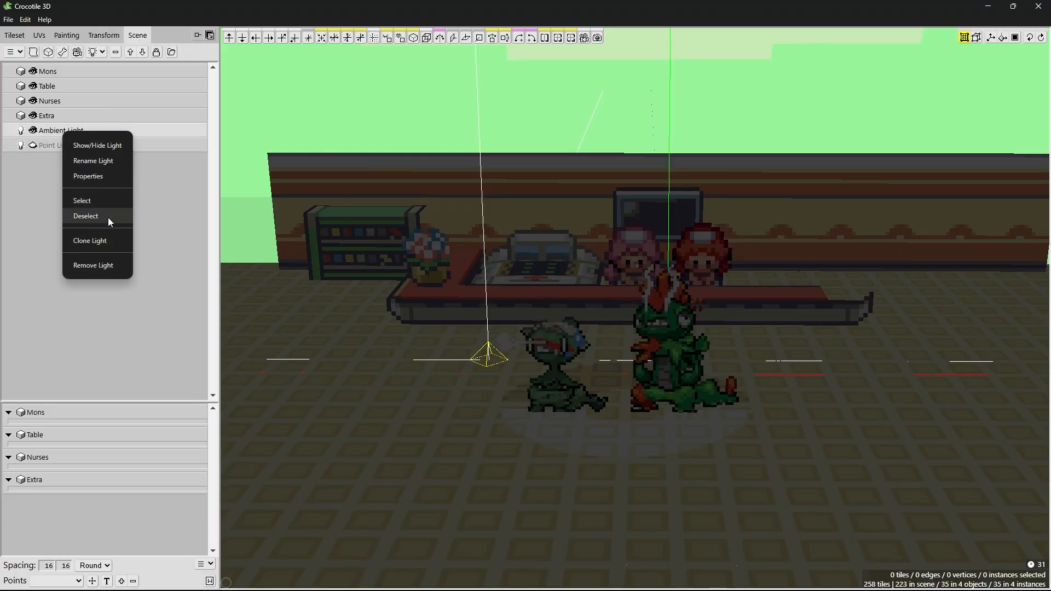
{"action": "left_click", "coordinate": [109, 176]}
{"action": "left_click", "coordinate": [607, 325]}
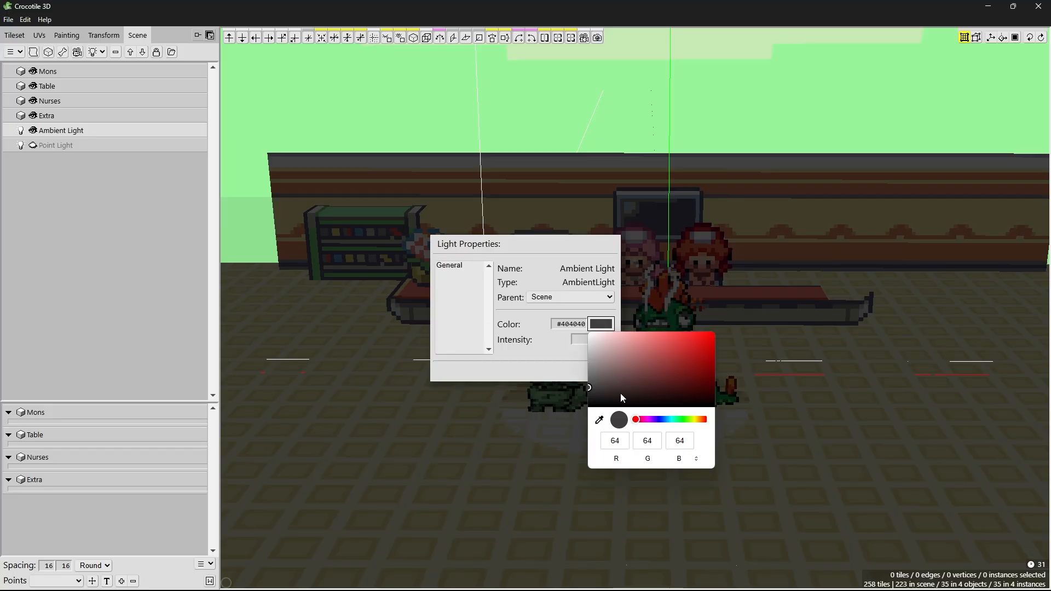
{"action": "mouse_move", "coordinate": [589, 387]}
{"action": "left_mouse_down"}
{"action": "mouse_move", "coordinate": [596, 347]}
{"action": "mouse_move", "coordinate": [577, 343]}
{"action": "left_mouse_up"}
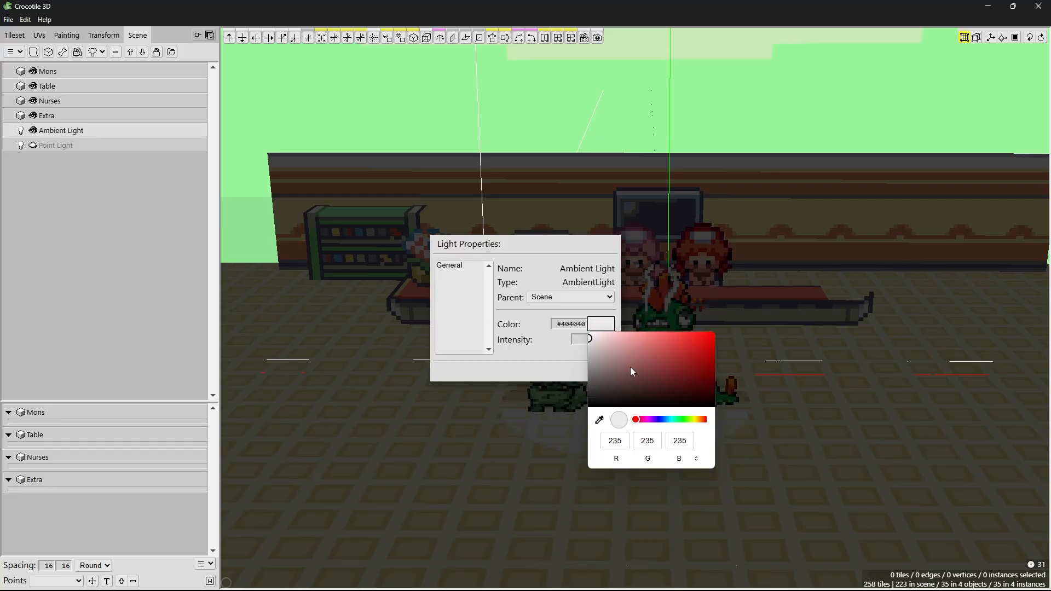
{"action": "left_click_drag", "start_coordinate": [667, 423], "coordinate": [696, 420]}
{"action": "left_click_drag", "start_coordinate": [635, 334], "coordinate": [637, 322]}
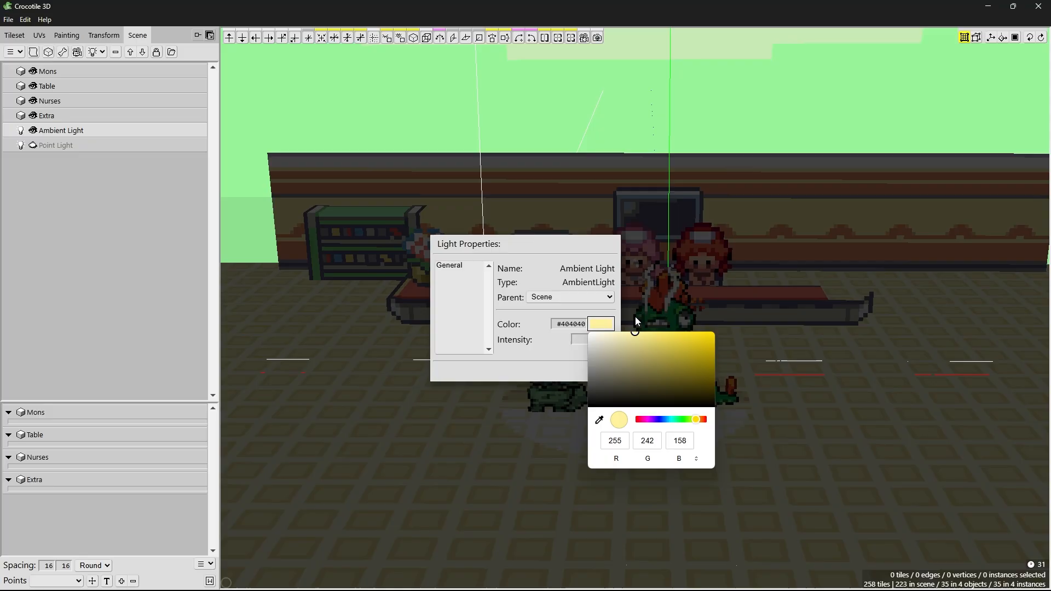
{"action": "left_click", "coordinate": [503, 309]}
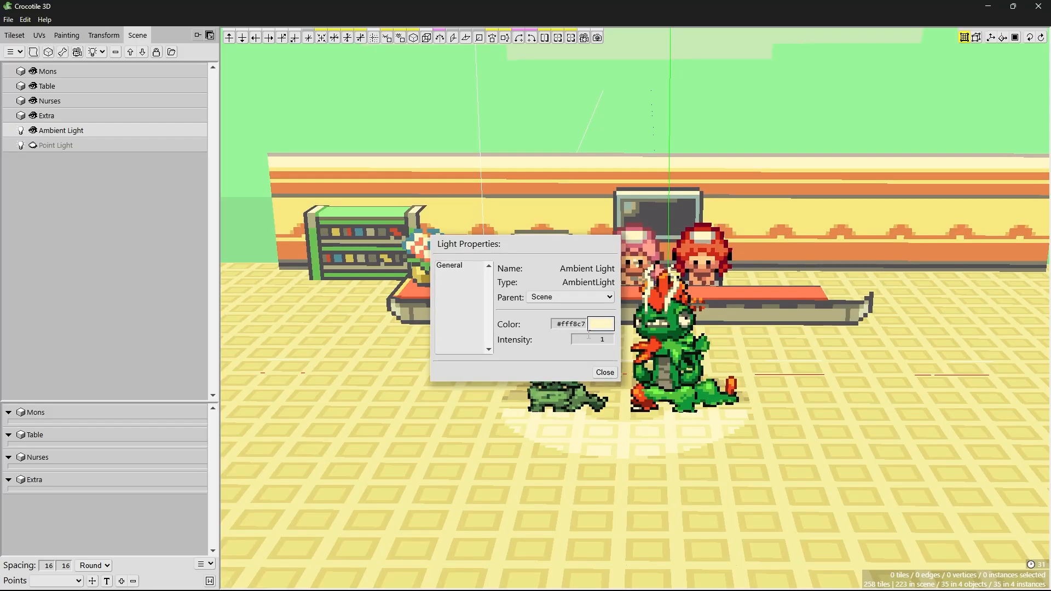
- Lighten the ambient light's color to the near-white cream #fffdf0 and close its properties
{"action": "left_click", "coordinate": [600, 324]}
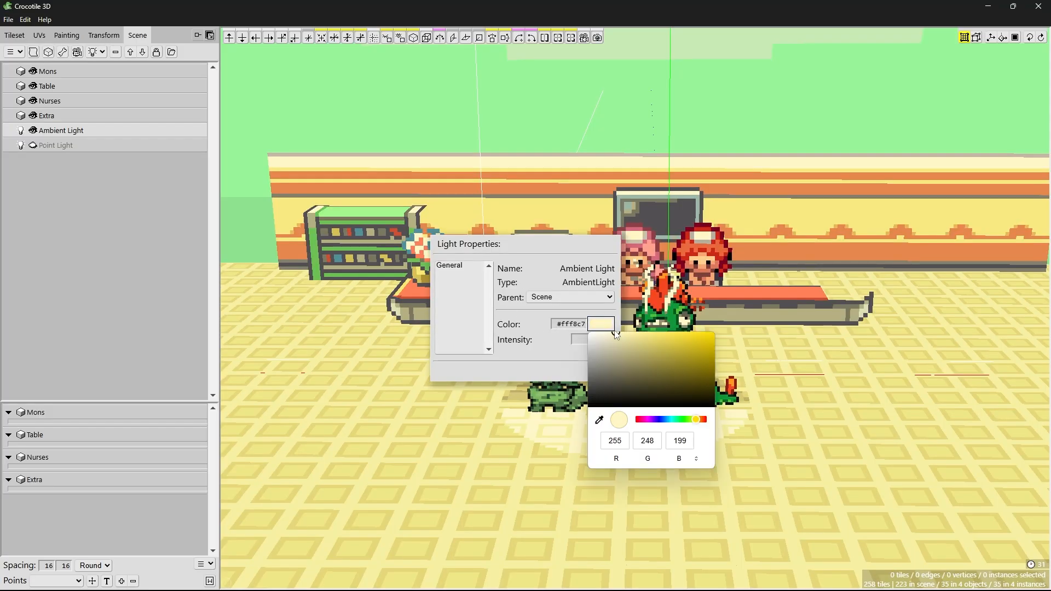
{"action": "left_click", "coordinate": [519, 309]}
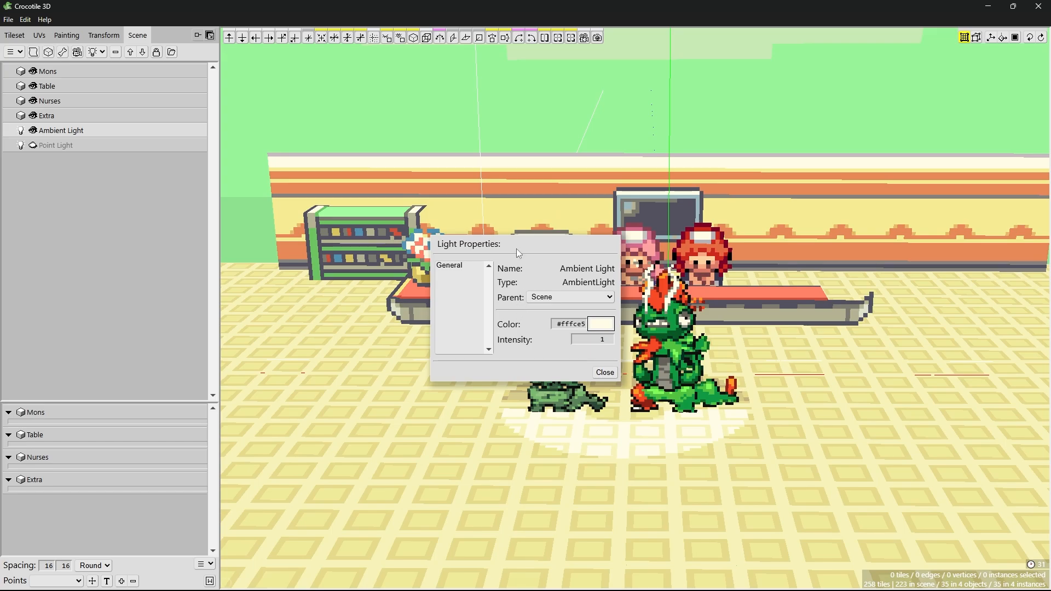
{"action": "left_click_drag", "start_coordinate": [517, 249], "coordinate": [887, 181]}
{"action": "left_click", "coordinate": [976, 257]}
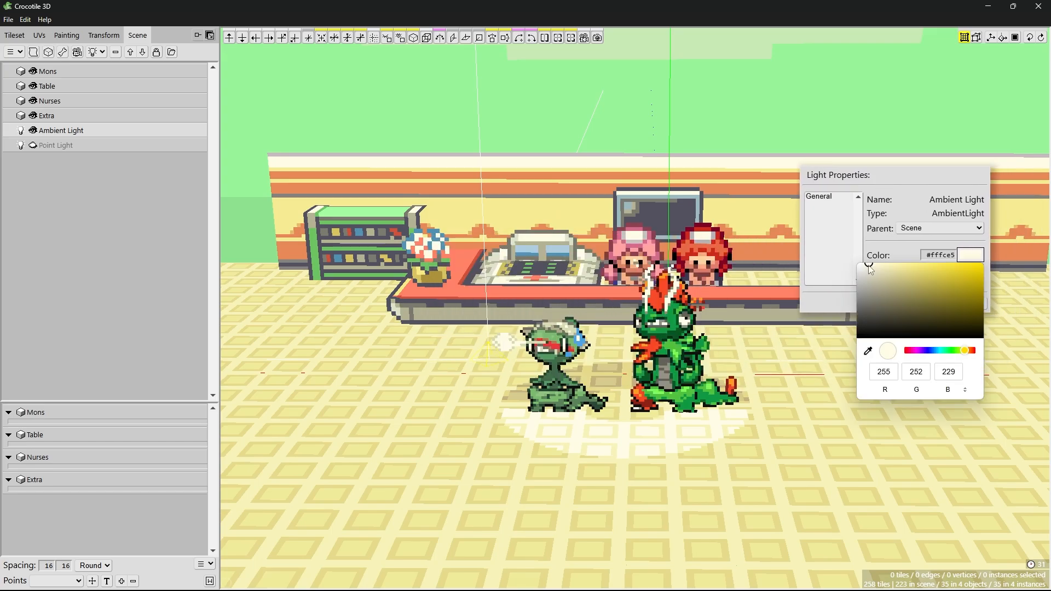
{"action": "left_click", "coordinate": [865, 262]}
{"action": "left_click", "coordinate": [824, 255]}
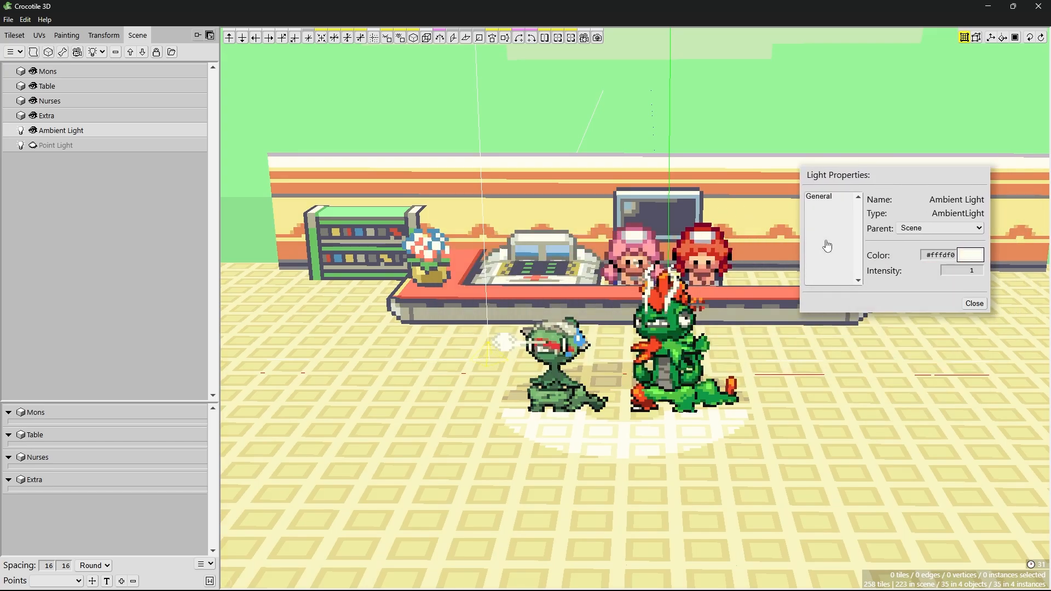
{"action": "left_click", "coordinate": [975, 304]}
- Show the point light in the scene and enable shadow casting in its properties
{"action": "left_click", "coordinate": [33, 146]}
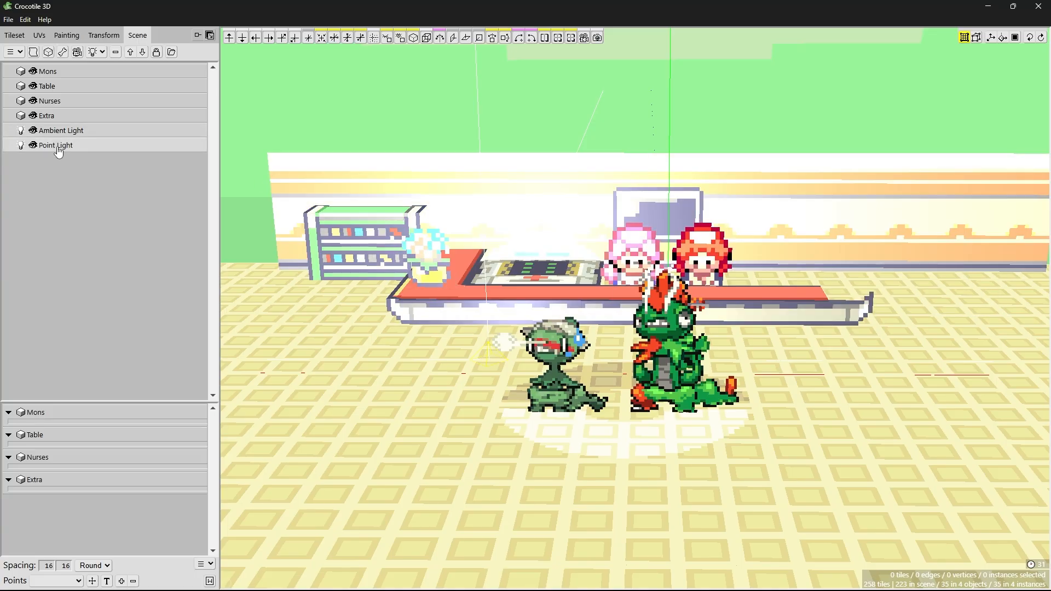
{"action": "right_click", "coordinate": [57, 146]}
{"action": "left_click", "coordinate": [87, 191]}
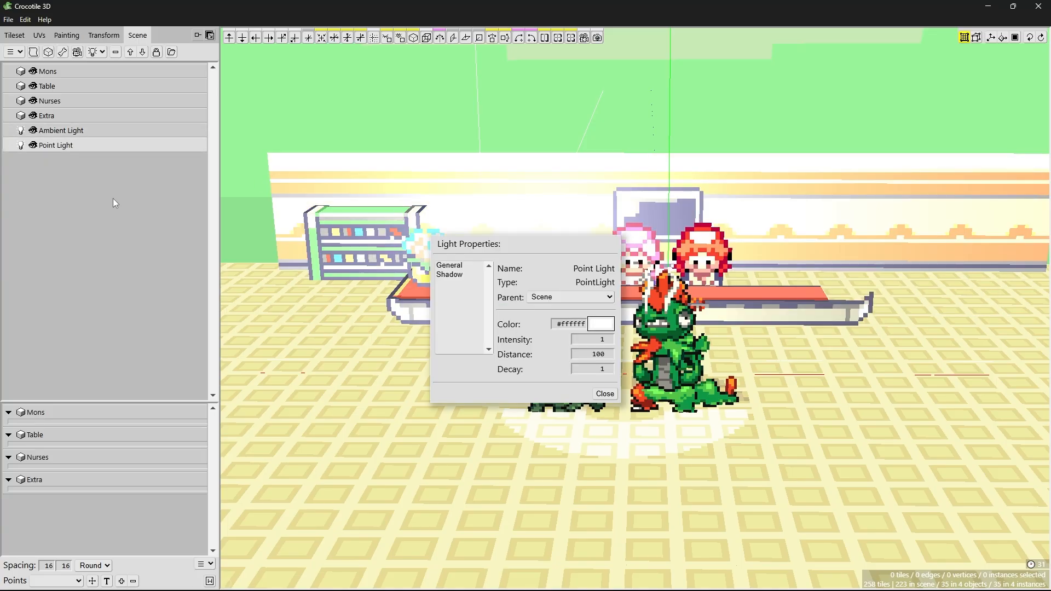
{"action": "left_click", "coordinate": [669, 226]}
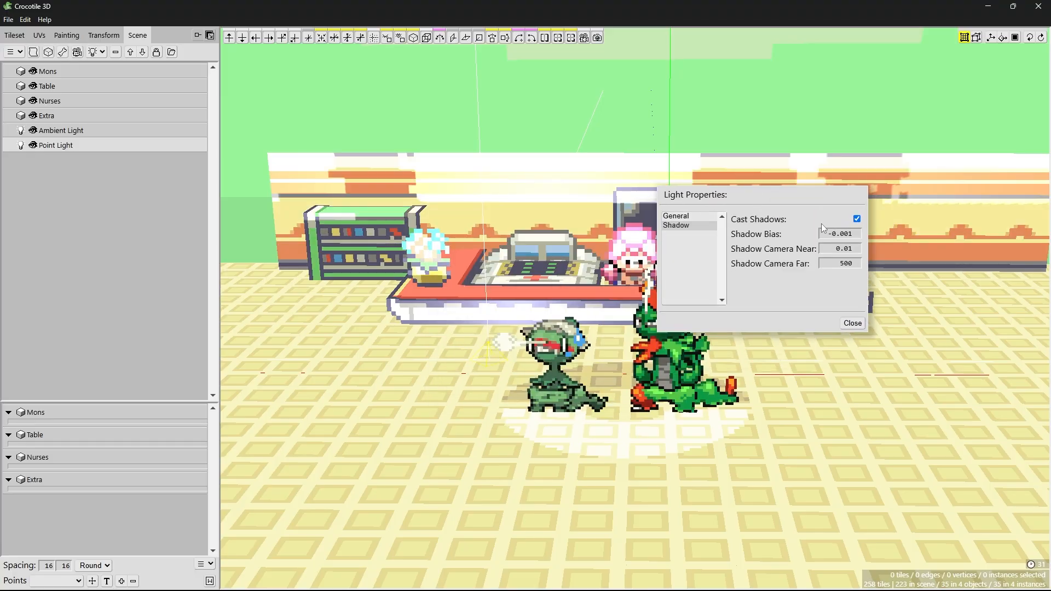
{"action": "key", "text": "Up"}
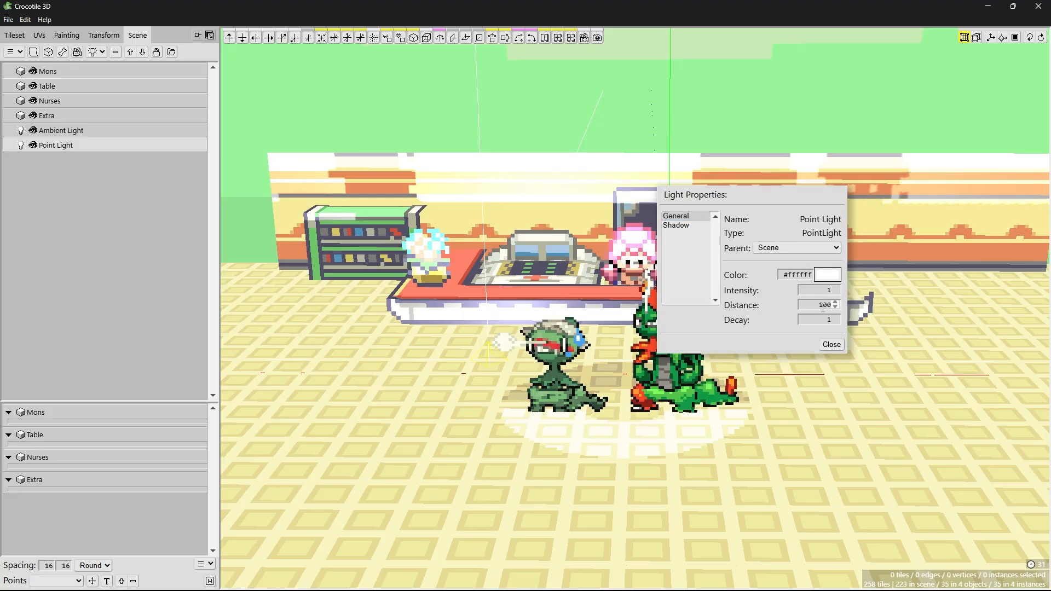
{"action": "left_click", "coordinate": [832, 345]}
- Select the point light and move it forward over the floor in front of the counter, raising it high above the scene
{"action": "scroll", "coordinate": [558, 265], "scroll_direction": "down", "scroll_amount": 5}
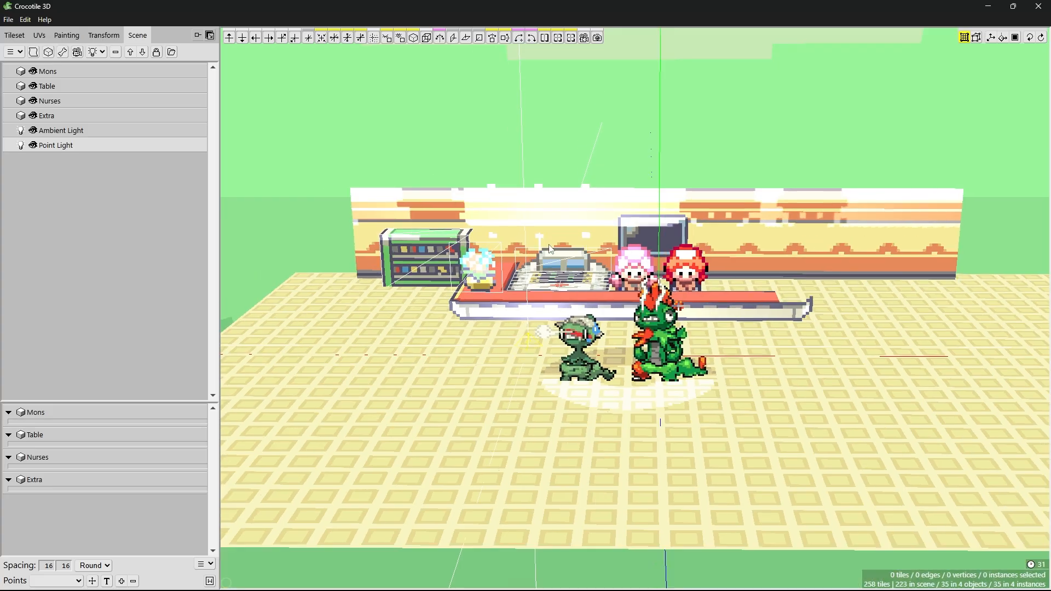
{"action": "right_click_drag", "start_coordinate": [557, 265], "coordinate": [362, 172]}
{"action": "scroll", "coordinate": [635, 307], "scroll_direction": "down", "scroll_amount": 3}
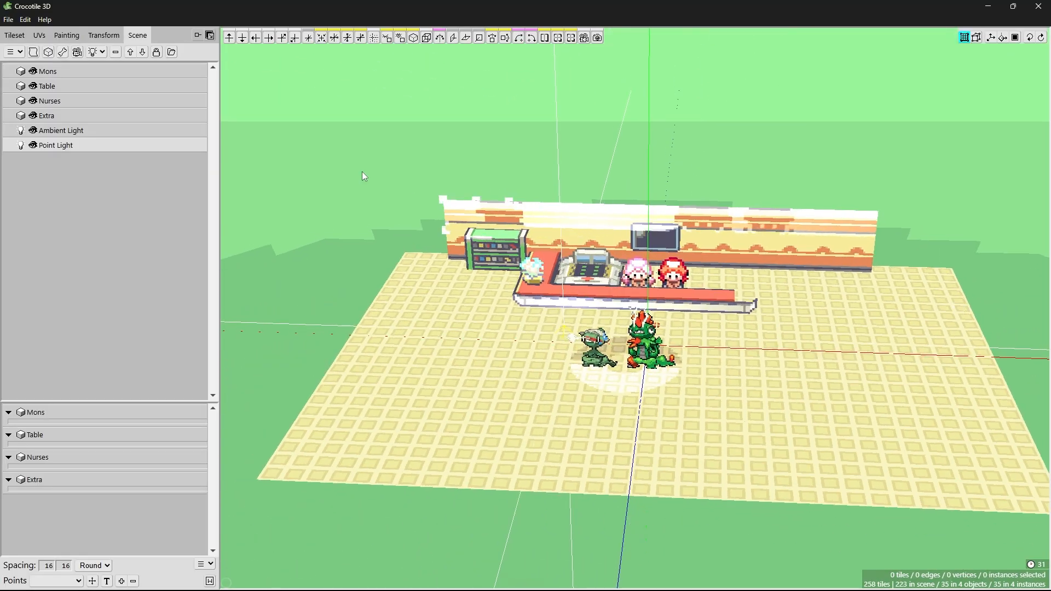
{"action": "right_click", "coordinate": [55, 145]}
{"action": "left_click", "coordinate": [84, 209]}
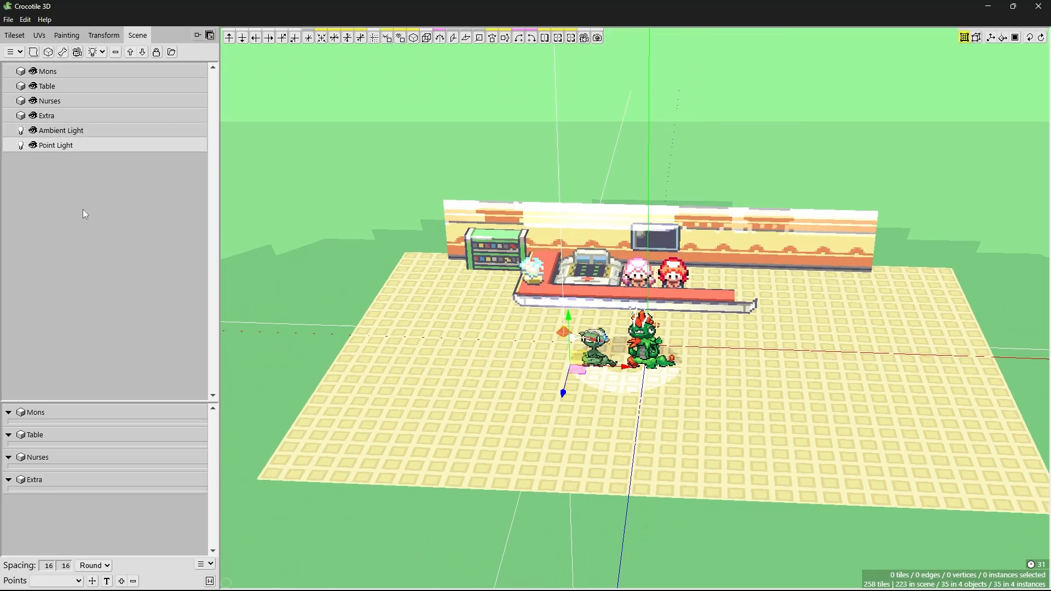
{"action": "mouse_move", "coordinate": [513, 361]}
{"action": "left_mouse_down"}
{"action": "mouse_move", "coordinate": [567, 321]}
{"action": "mouse_move", "coordinate": [560, 164]}
{"action": "mouse_move", "coordinate": [566, 304]}
{"action": "mouse_move", "coordinate": [563, 235]}
{"action": "mouse_move", "coordinate": [560, 292]}
{"action": "mouse_move", "coordinate": [547, 285]}
{"action": "mouse_move", "coordinate": [530, 399]}
{"action": "mouse_move", "coordinate": [506, 441]}
{"action": "left_mouse_up"}
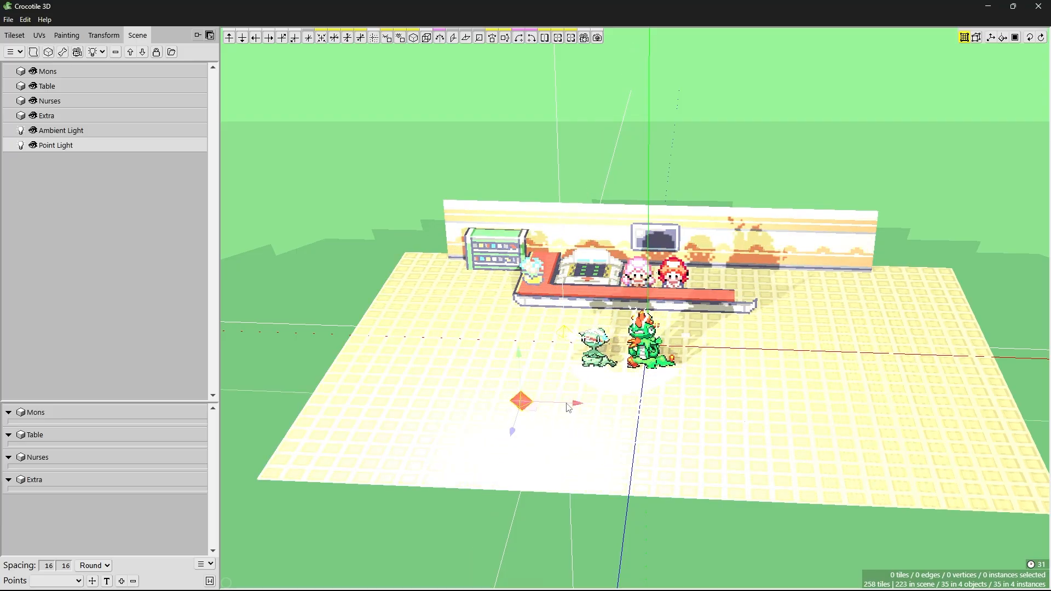
{"action": "left_click_drag", "start_coordinate": [575, 409], "coordinate": [578, 248]}
- Lower the point light's intensity to 0.1 and move its properties dialog clear of the characters
{"action": "middle_click_drag", "start_coordinate": [635, 314], "coordinate": [653, 385]}
{"action": "scroll", "coordinate": [638, 318], "scroll_direction": "up", "scroll_amount": 5}
{"action": "scroll", "coordinate": [619, 321], "scroll_direction": "up", "scroll_amount": 3}
{"action": "scroll", "coordinate": [648, 336], "scroll_direction": "down", "scroll_amount": 5}
{"action": "scroll", "coordinate": [635, 339], "scroll_direction": "up", "scroll_amount": 3}
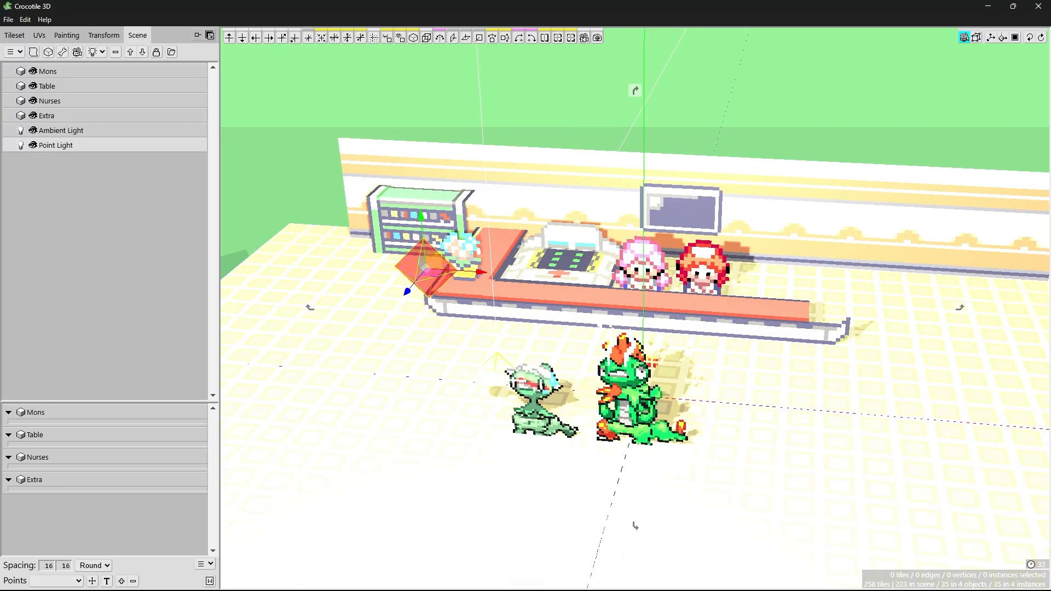
{"action": "middle_click_drag", "start_coordinate": [635, 307], "coordinate": [633, 277]}
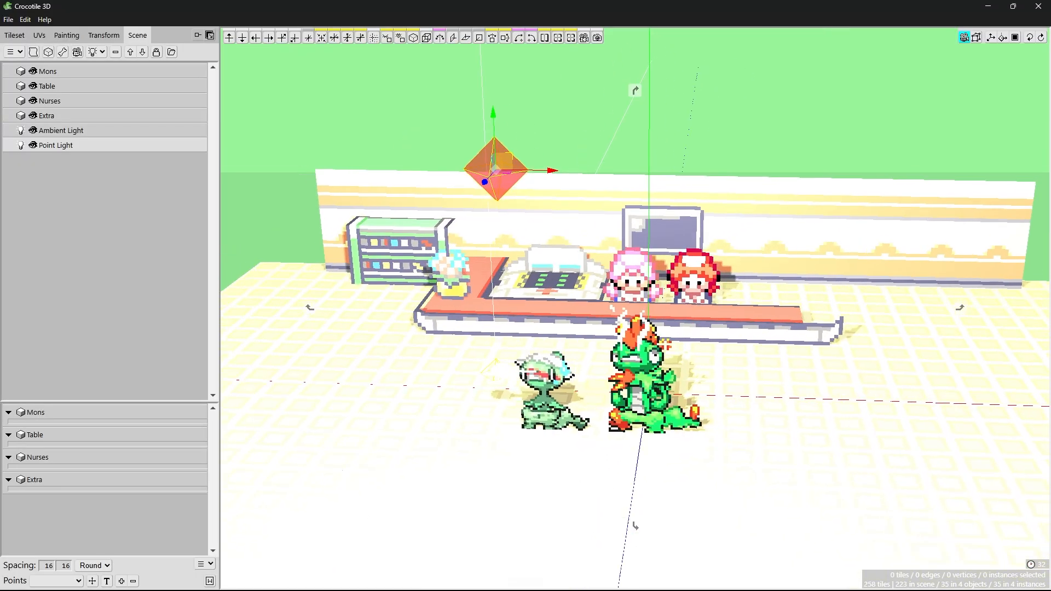
{"action": "right_click", "coordinate": [59, 156]}
{"action": "left_click", "coordinate": [88, 195]}
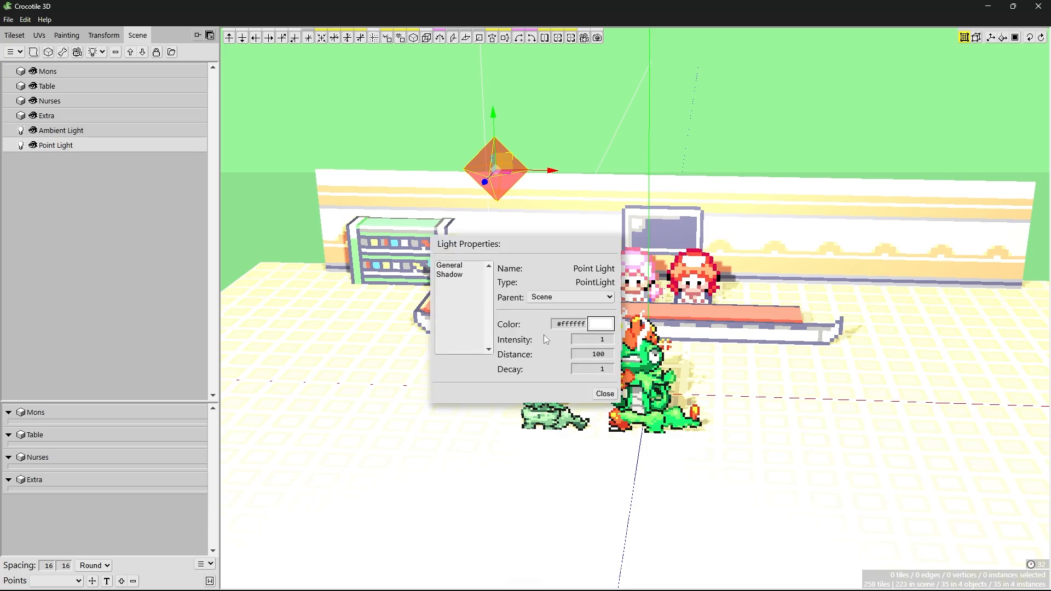
{"action": "scroll", "coordinate": [601, 340], "scroll_direction": "down", "scroll_amount": 10}
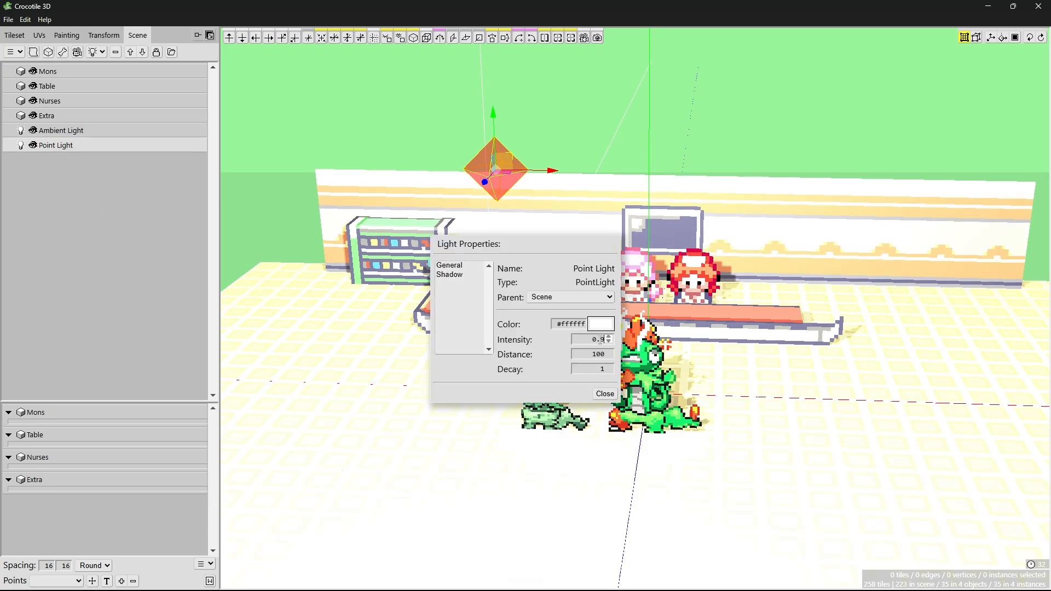
{"action": "scroll", "coordinate": [601, 340], "scroll_direction": "up", "scroll_amount": 1}
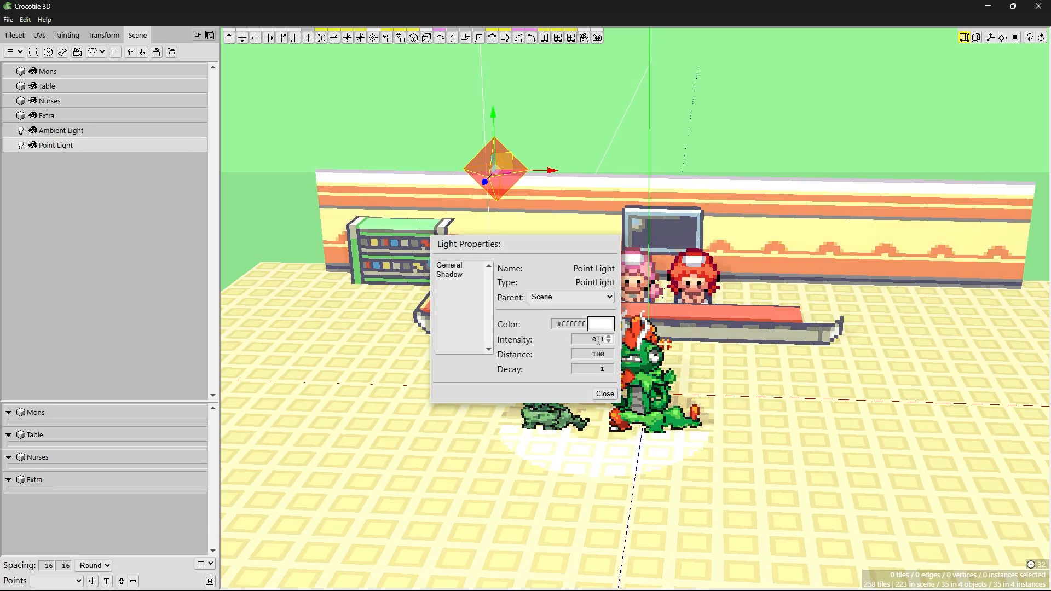
{"action": "left_click_drag", "start_coordinate": [534, 239], "coordinate": [913, 86]}
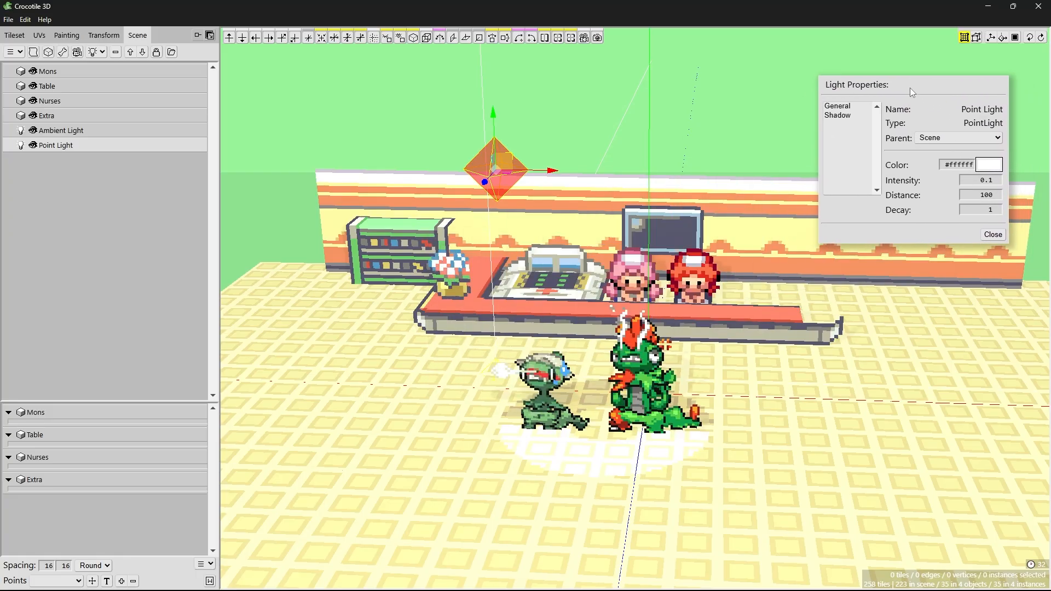
- Set the point light's shadow bias to -0.003 and shadow camera far to 100, and return its intensity to 1
{"action": "left_click", "coordinate": [836, 115]}
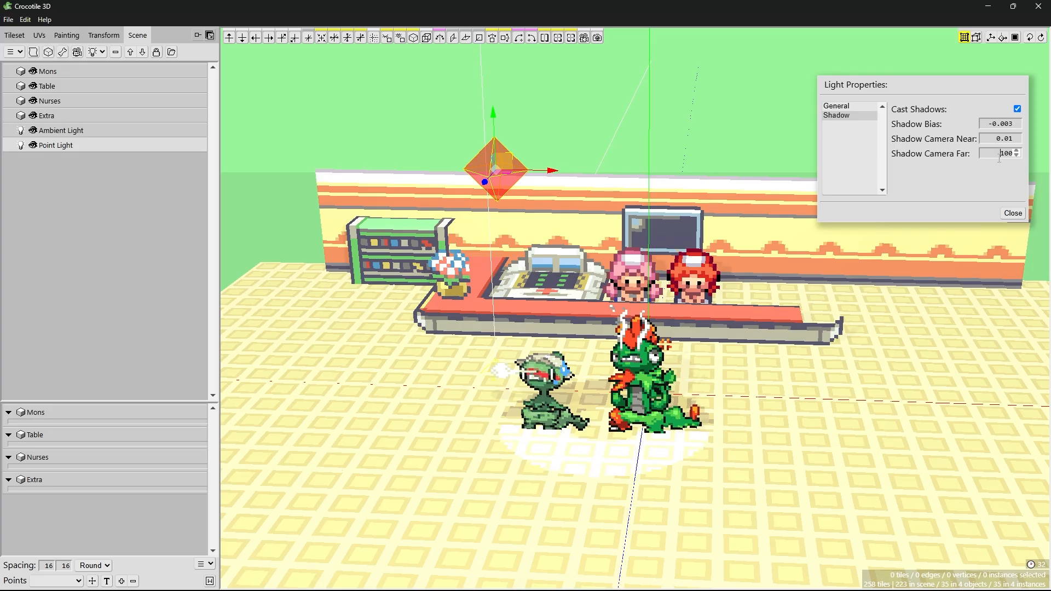
{"action": "left_click", "coordinate": [837, 106]}
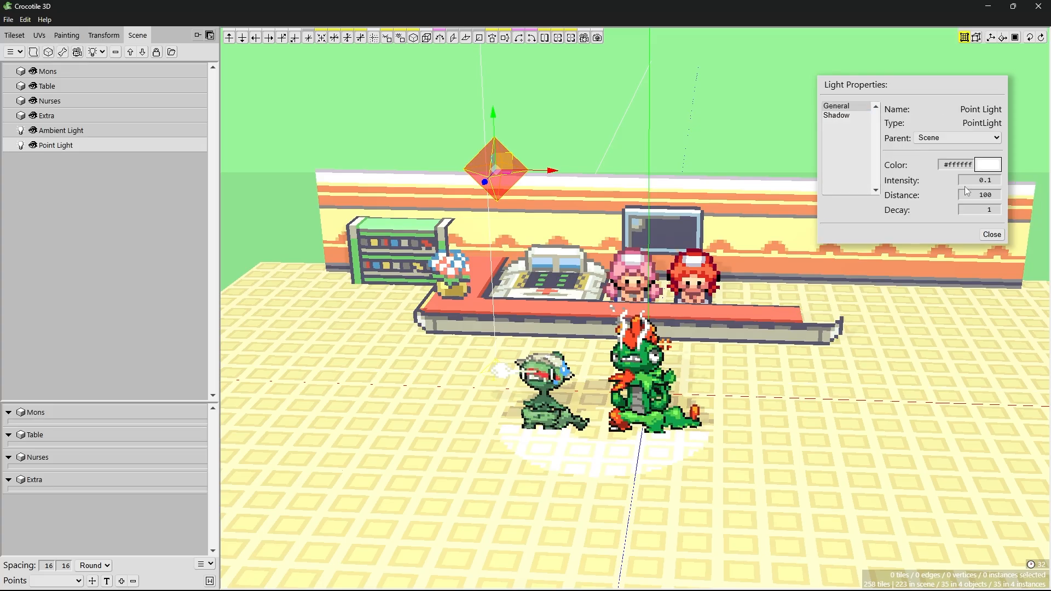
{"action": "scroll", "coordinate": [979, 181], "scroll_direction": "up", "scroll_amount": 11}
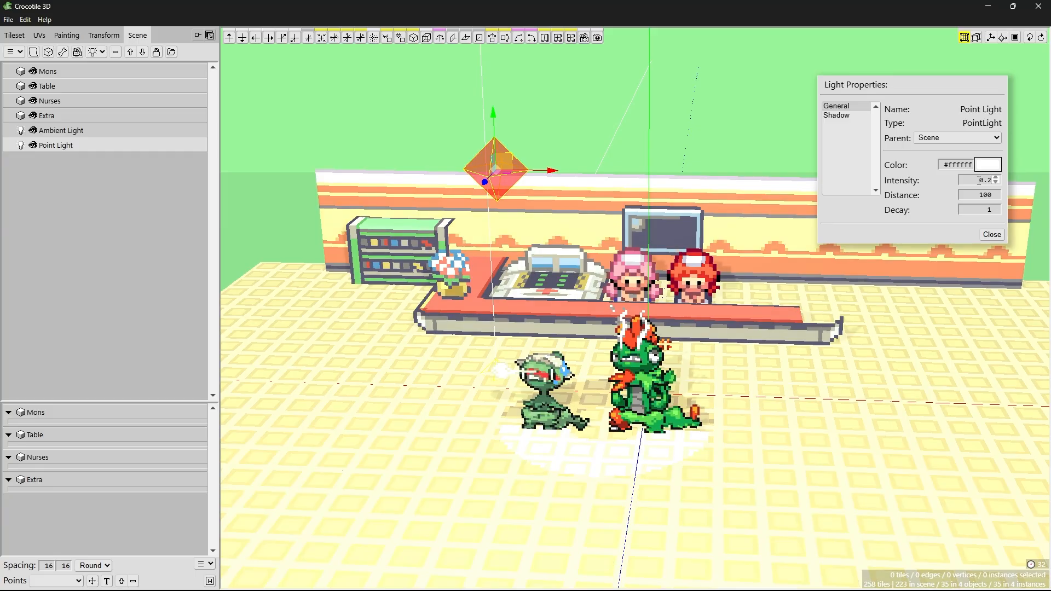
{"action": "scroll", "coordinate": [989, 180], "scroll_direction": "down", "scroll_amount": 2}
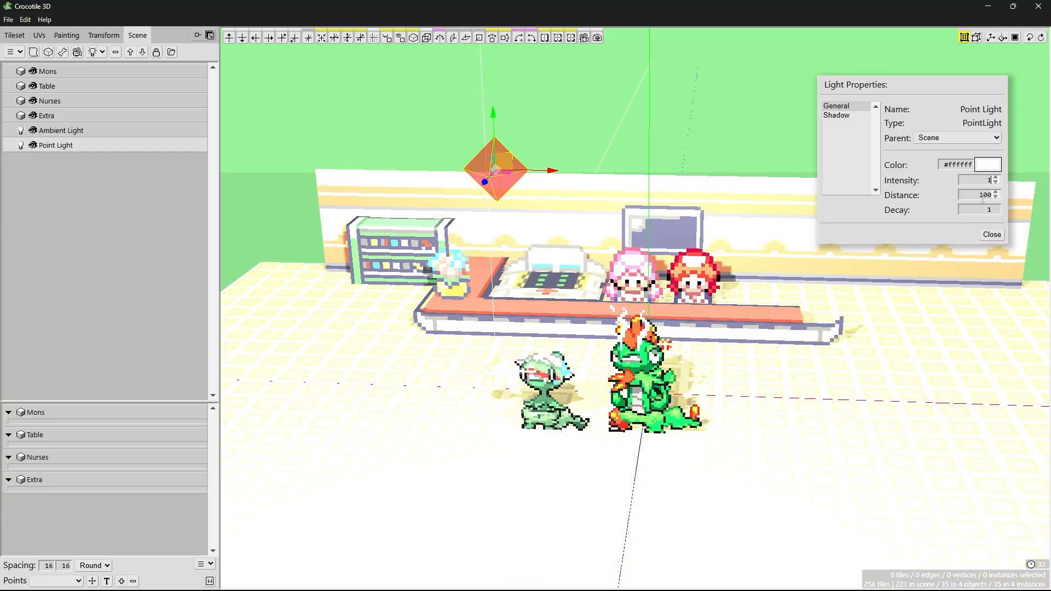
- Try point light decay values of 10, 2 and 8, restore the decay to 1, and close the properties
{"action": "type", "text": "0"}
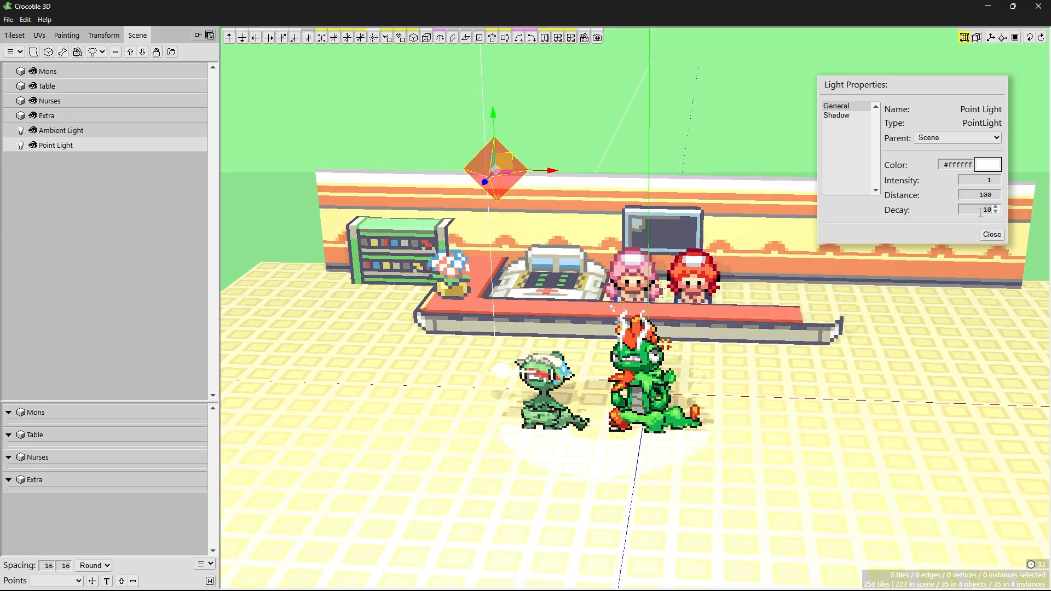
{"action": "scroll", "coordinate": [980, 210], "scroll_direction": "down", "scroll_amount": 3}
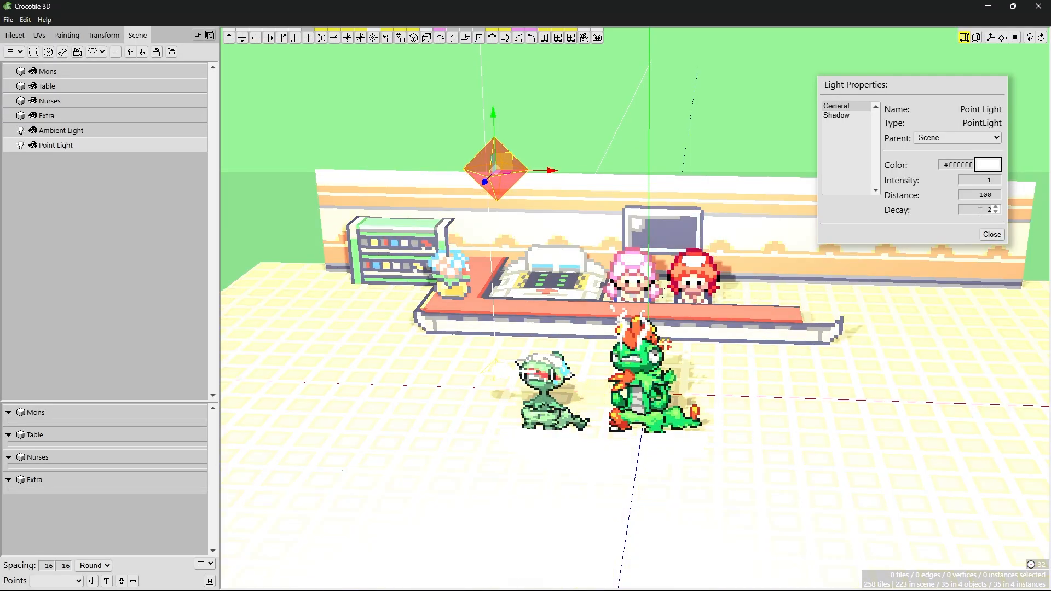
{"action": "scroll", "coordinate": [980, 211], "scroll_direction": "up", "scroll_amount": 2}
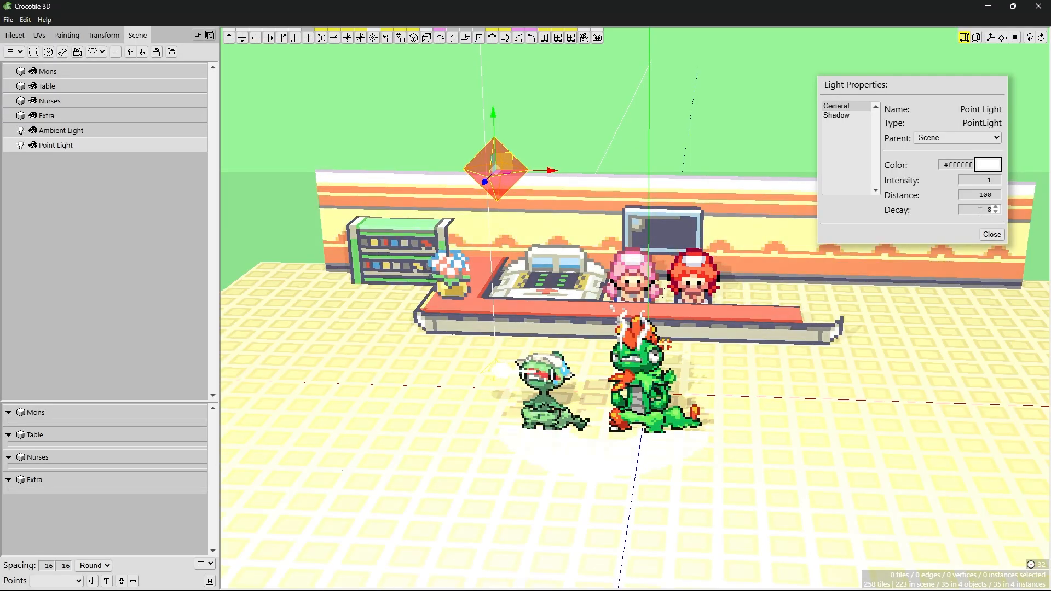
{"action": "scroll", "coordinate": [980, 211], "scroll_direction": "down", "scroll_amount": 6}
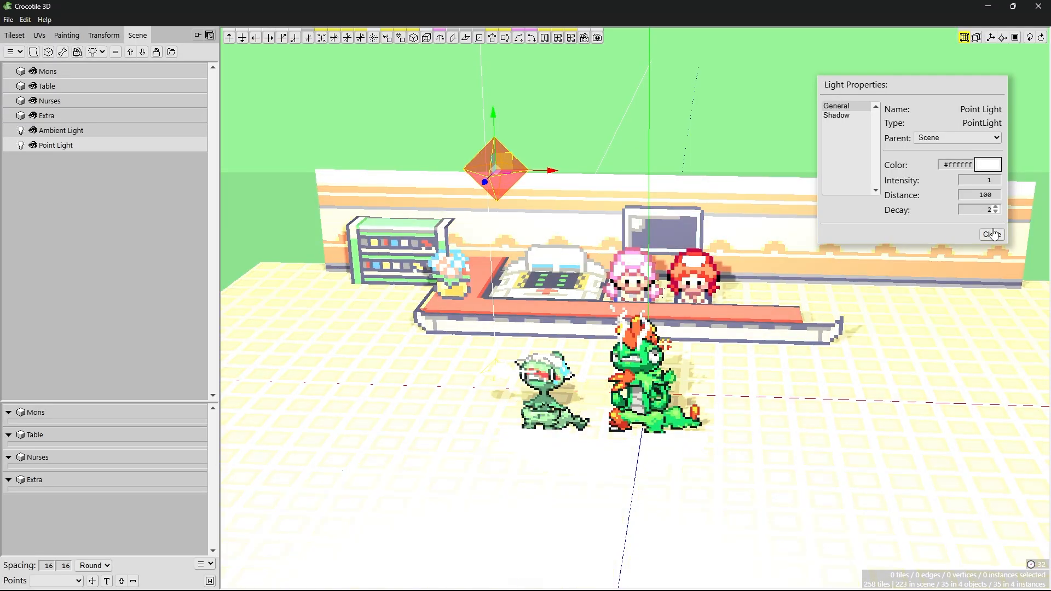
{"action": "key", "text": "Down"}
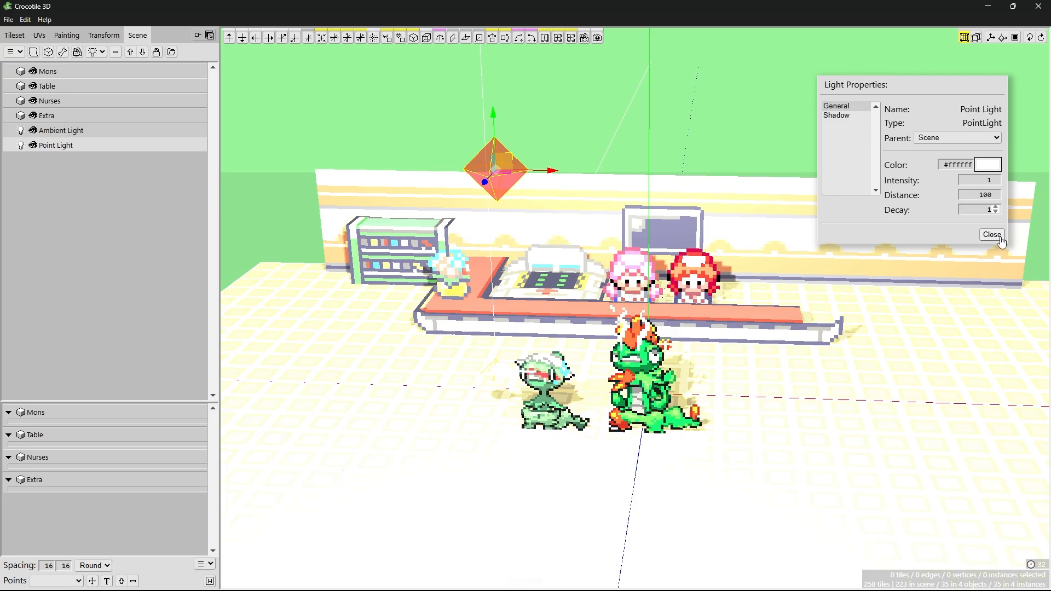
{"action": "left_click", "coordinate": [999, 239]}
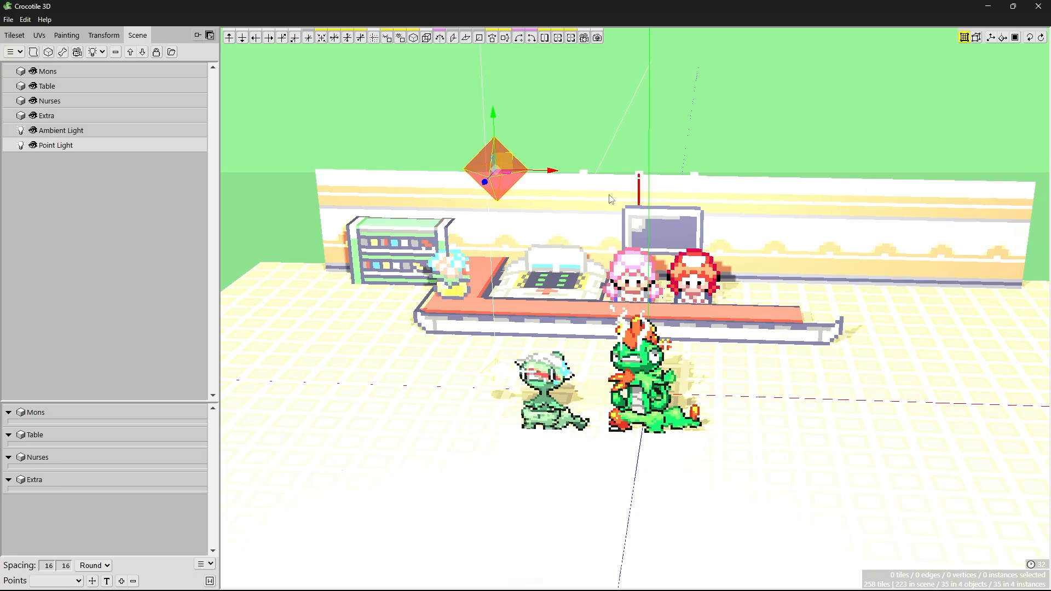
- Try the point light low beside the bookshelf and at the room's opposite end, settle it high and far out on the bookshelf side, and deselect it
{"action": "left_click", "coordinate": [476, 189]}
{"action": "left_click_drag", "start_coordinate": [484, 183], "coordinate": [386, 381]}
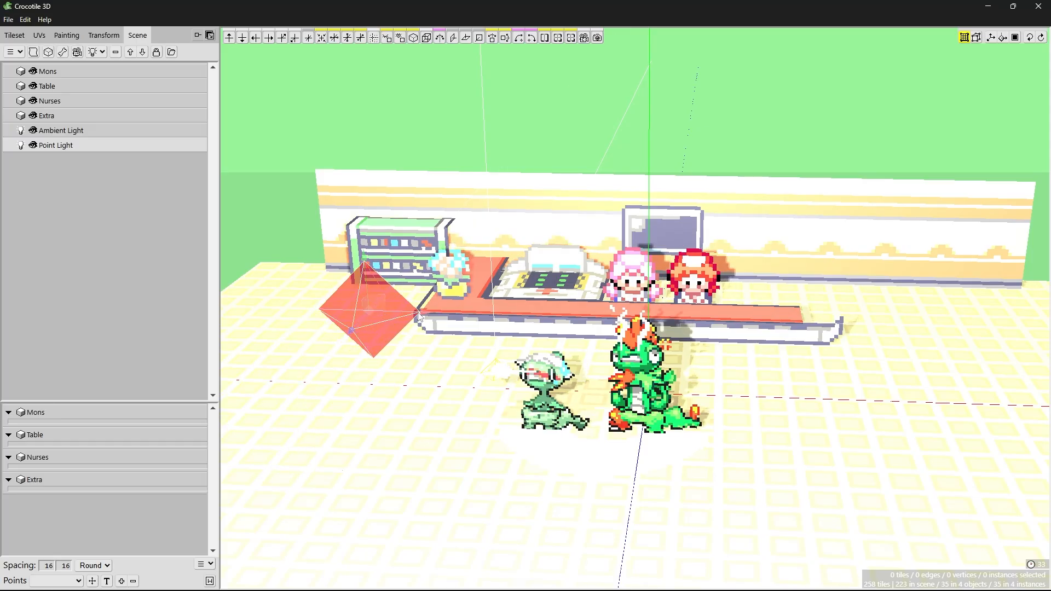
{"action": "left_click_drag", "start_coordinate": [419, 316], "coordinate": [906, 123]}
{"action": "scroll", "coordinate": [832, 164], "scroll_direction": "down", "scroll_amount": 3}
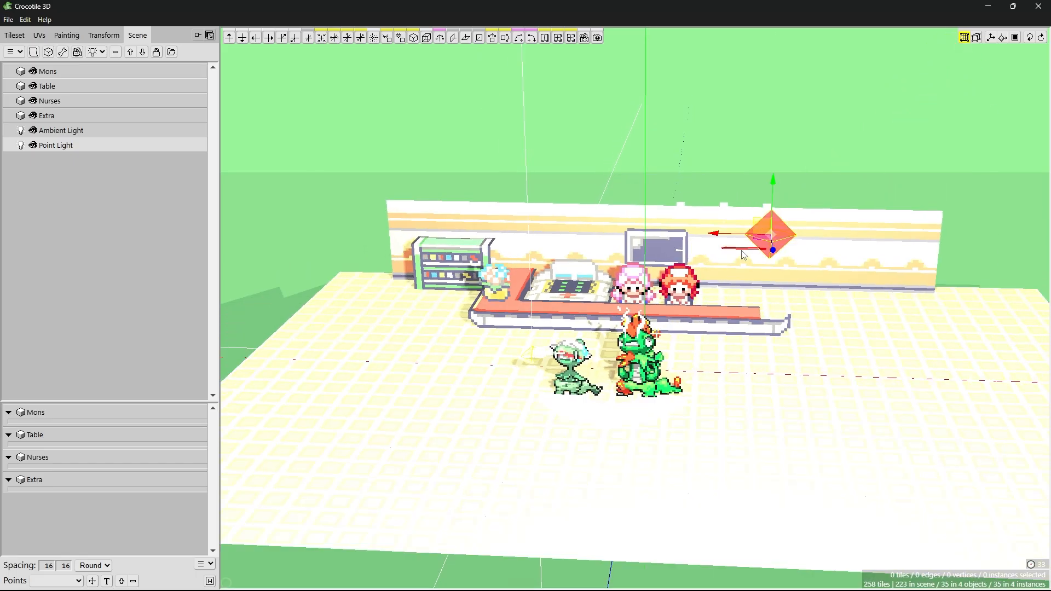
{"action": "left_click_drag", "start_coordinate": [714, 221], "coordinate": [392, 54]}
{"action": "left_click", "coordinate": [593, 193]}
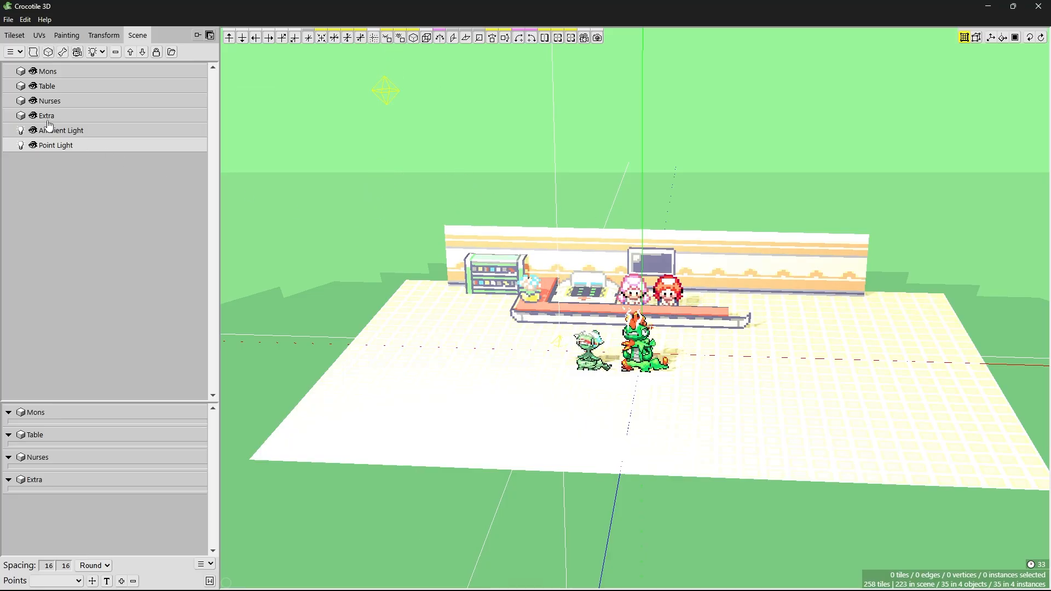
- Compare the scene with the ambient light hidden and shown, leaving it shown
{"action": "left_click", "coordinate": [33, 131]}
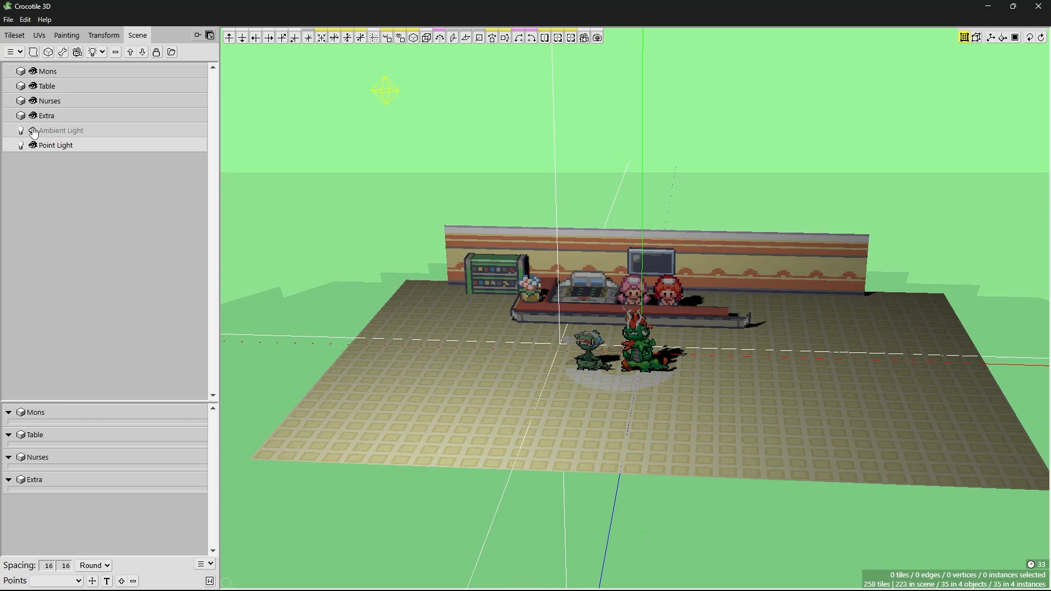
{"action": "left_click", "coordinate": [33, 131]}
{"action": "left_click", "coordinate": [33, 131]}
{"action": "left_click", "coordinate": [33, 131]}
- Set the ambient light's intensity to 0.4 after comparing nearby values, with its properties dialog moved clear of the scene
{"action": "right_click", "coordinate": [58, 132]}
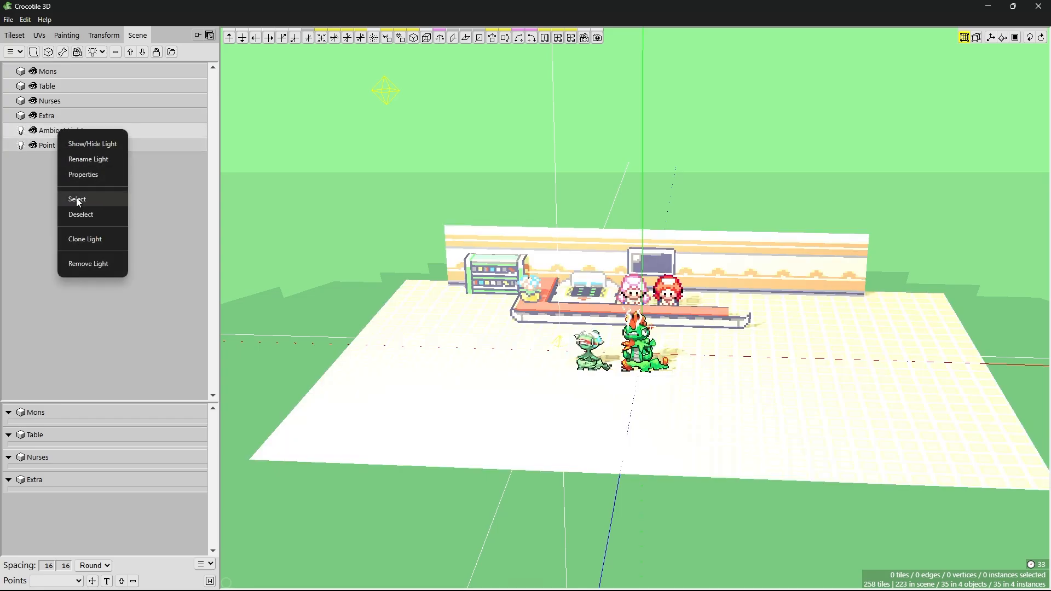
{"action": "left_click", "coordinate": [83, 174]}
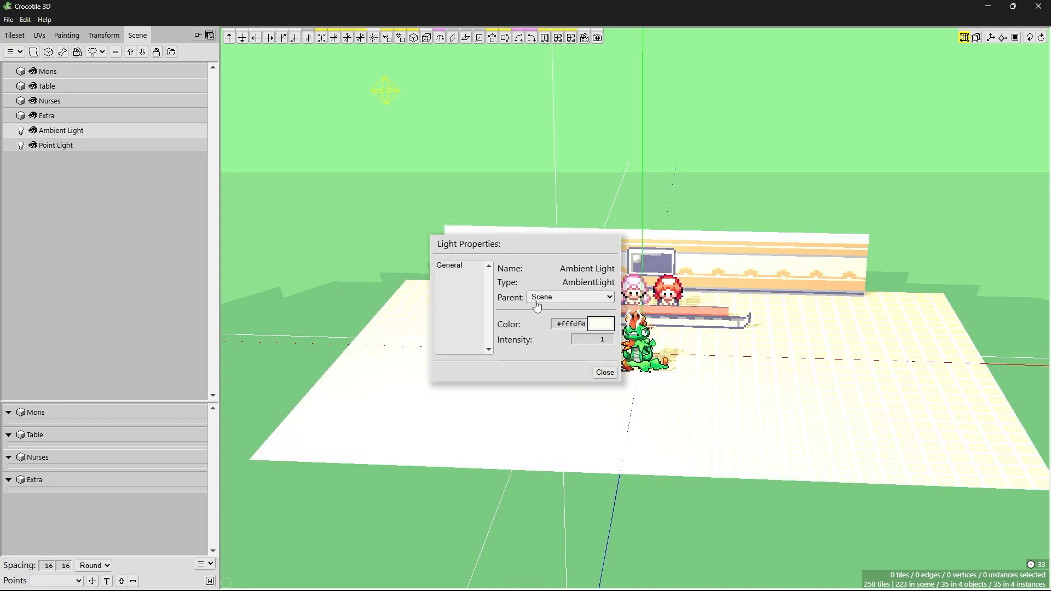
{"action": "left_click_drag", "start_coordinate": [520, 254], "coordinate": [250, 179]}
{"action": "left_click", "coordinate": [327, 268]}
{"action": "scroll", "coordinate": [327, 268], "scroll_direction": "down", "scroll_amount": 9}
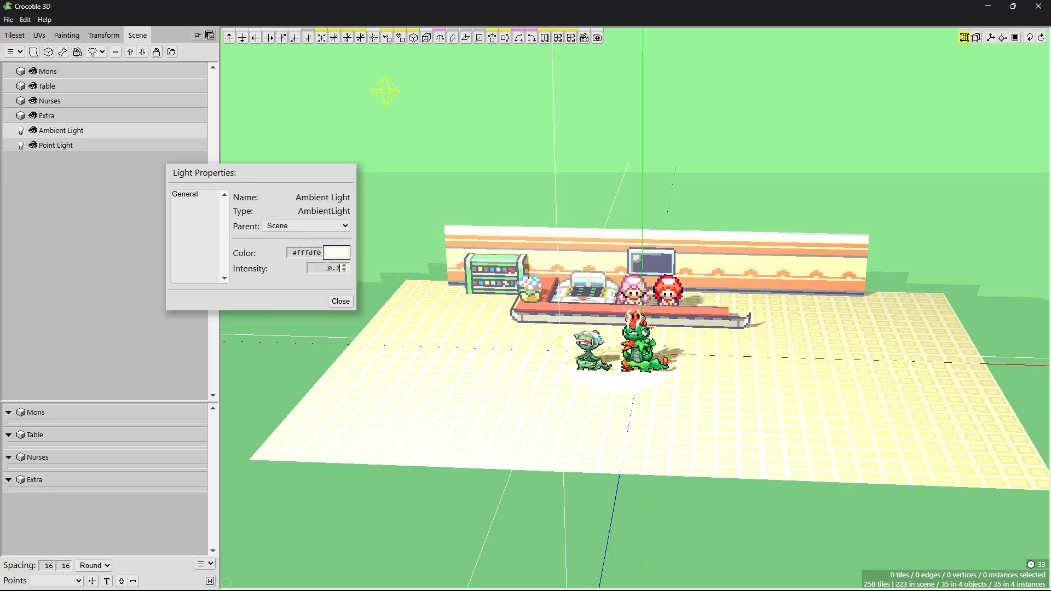
{"action": "scroll", "coordinate": [327, 267], "scroll_direction": "up", "scroll_amount": 5}
{"action": "scroll", "coordinate": [327, 267], "scroll_direction": "down", "scroll_amount": 1}
{"action": "scroll", "coordinate": [327, 268], "scroll_direction": "down", "scroll_amount": 1}
{"action": "scroll", "coordinate": [327, 268], "scroll_direction": "up", "scroll_amount": 1}
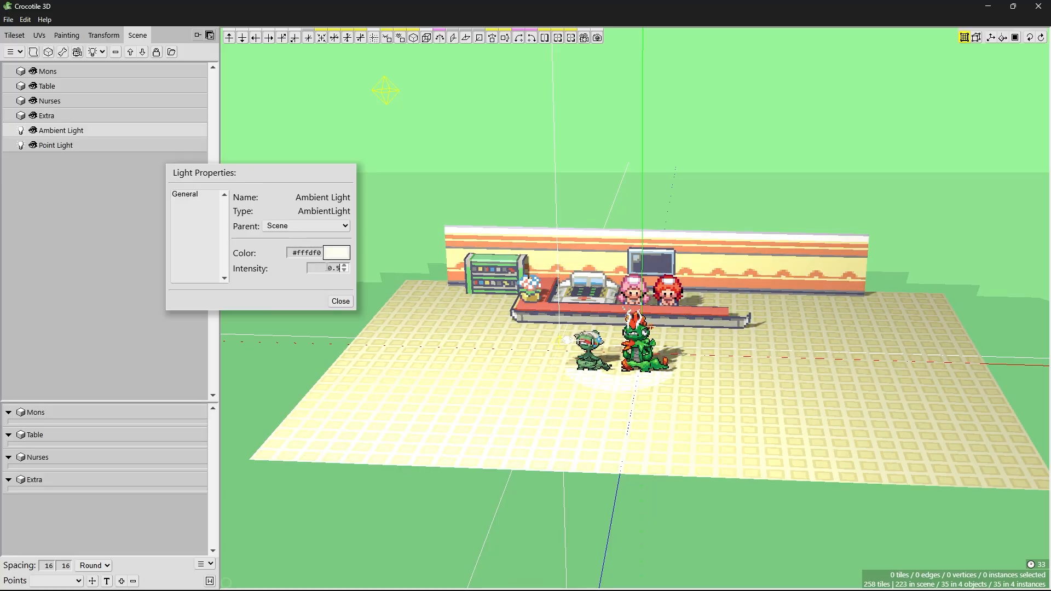
{"action": "scroll", "coordinate": [327, 267], "scroll_direction": "down", "scroll_amount": 1}
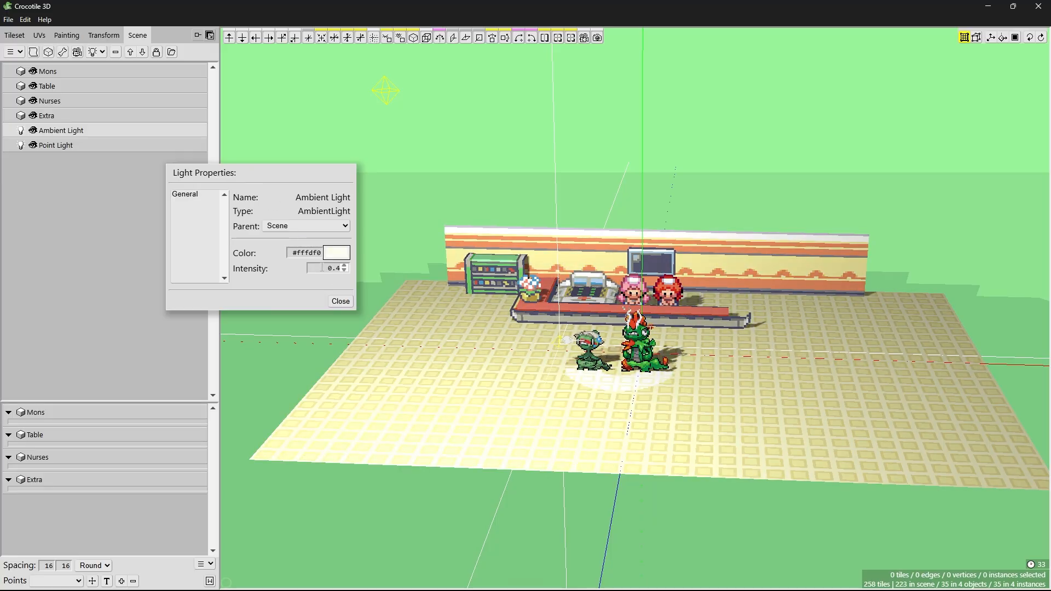
{"action": "scroll", "coordinate": [322, 268], "scroll_direction": "up", "scroll_amount": 1}
{"action": "scroll", "coordinate": [322, 268], "scroll_direction": "down", "scroll_amount": 1}
{"action": "scroll", "coordinate": [322, 268], "scroll_direction": "up", "scroll_amount": 1}
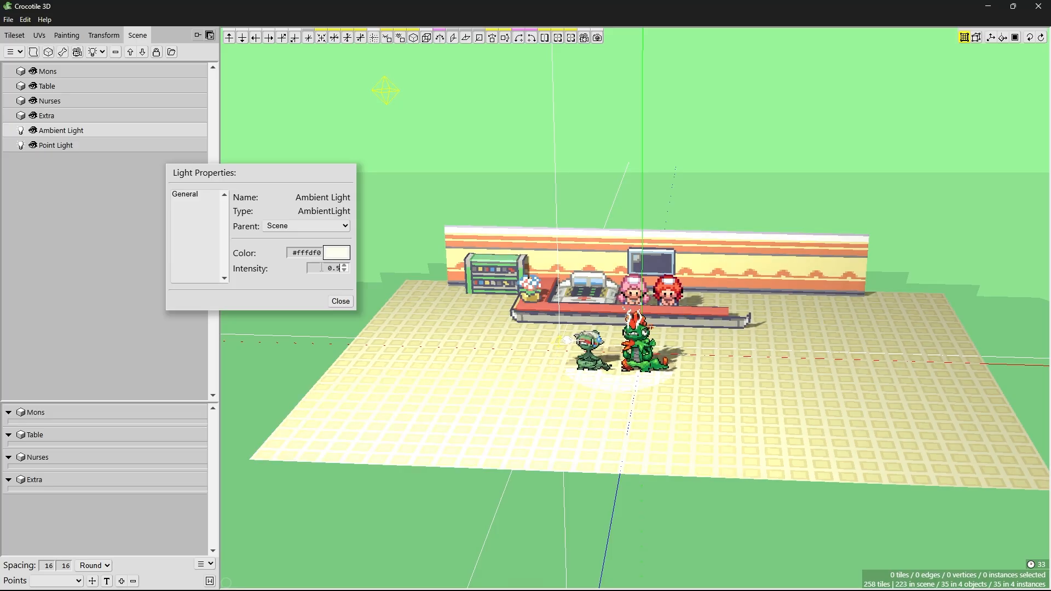
{"action": "scroll", "coordinate": [322, 267], "scroll_direction": "down", "scroll_amount": 1}
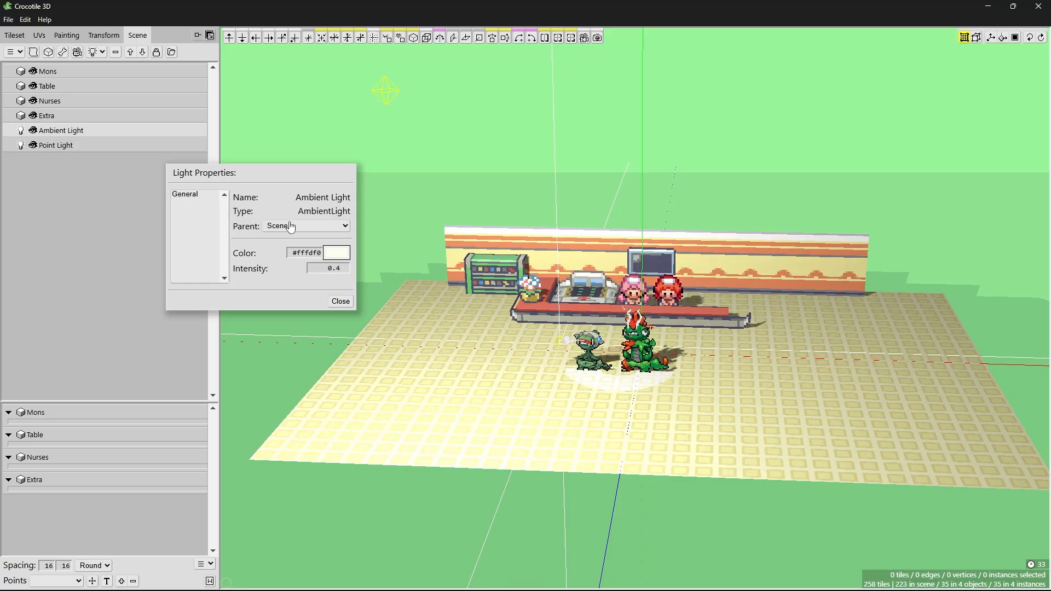
- Check the ambient light's parent options, keep Scene, and close its properties
{"action": "left_click", "coordinate": [328, 226]}
{"action": "left_click", "coordinate": [279, 235]}
{"action": "left_click", "coordinate": [286, 228]}
{"action": "left_click", "coordinate": [289, 238]}
{"action": "left_click", "coordinate": [340, 301]}
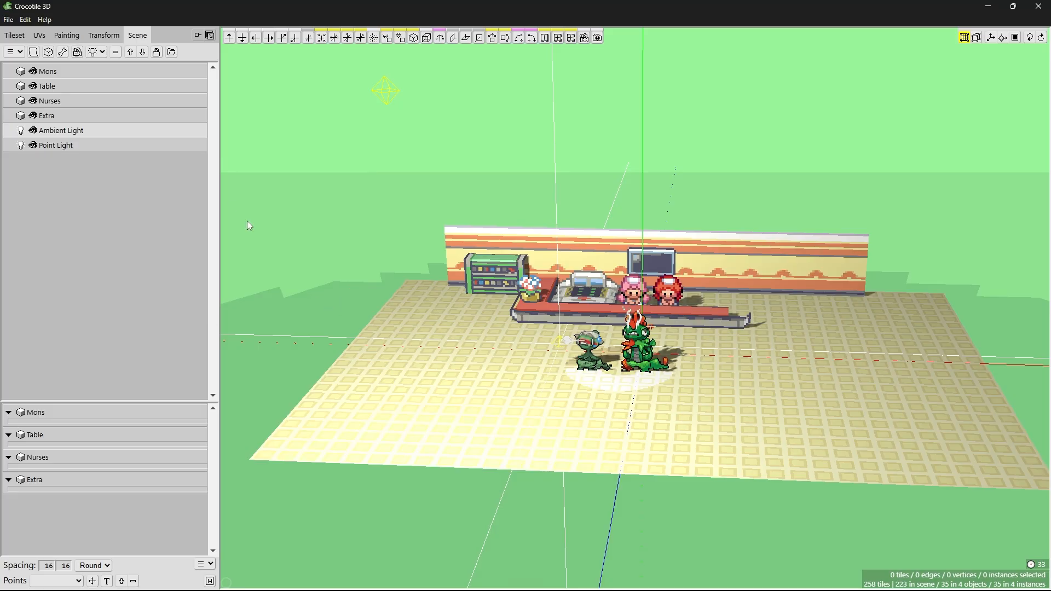
- Reopen the ambient light's properties, move the dialog off the scene, and warm the light's color to #fff4ad
{"action": "right_click", "coordinate": [78, 141]}
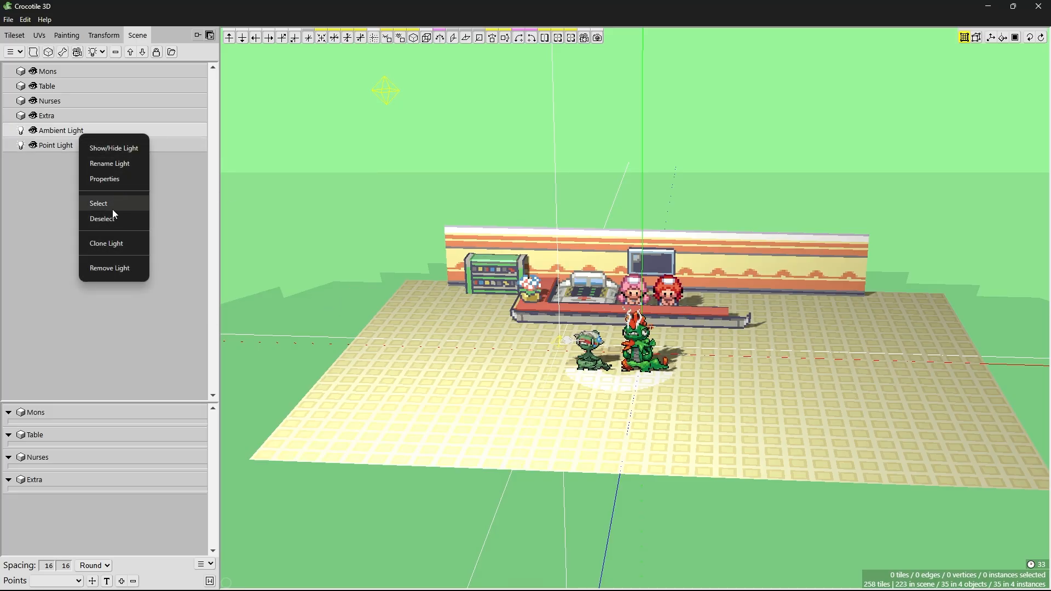
{"action": "left_click", "coordinate": [109, 180]}
{"action": "left_click", "coordinate": [611, 331]}
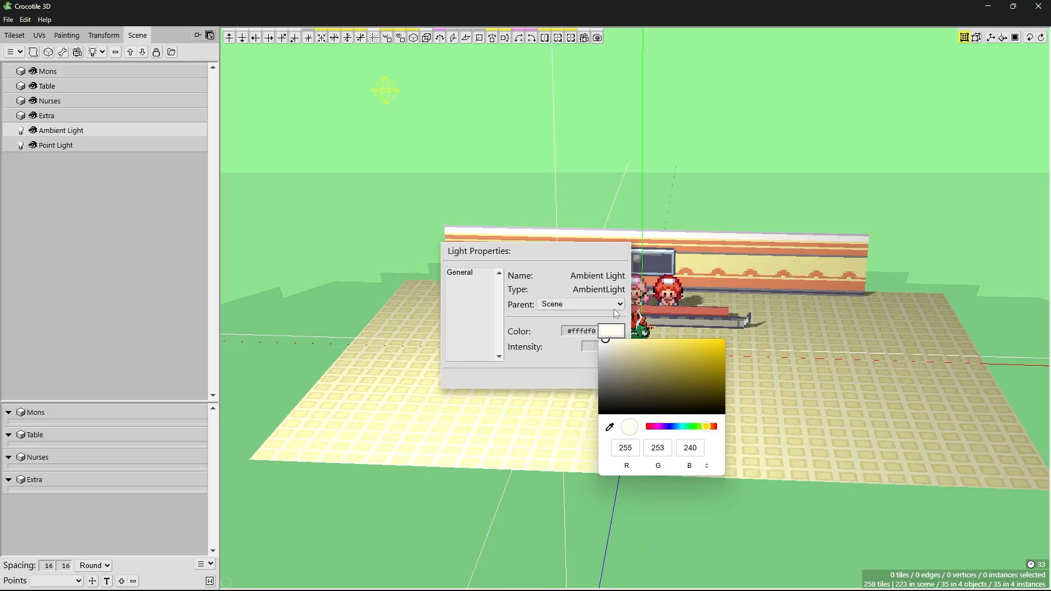
{"action": "left_click", "coordinate": [622, 340]}
{"action": "left_click", "coordinate": [540, 279]}
{"action": "left_click_drag", "start_coordinate": [524, 252], "coordinate": [281, 186]}
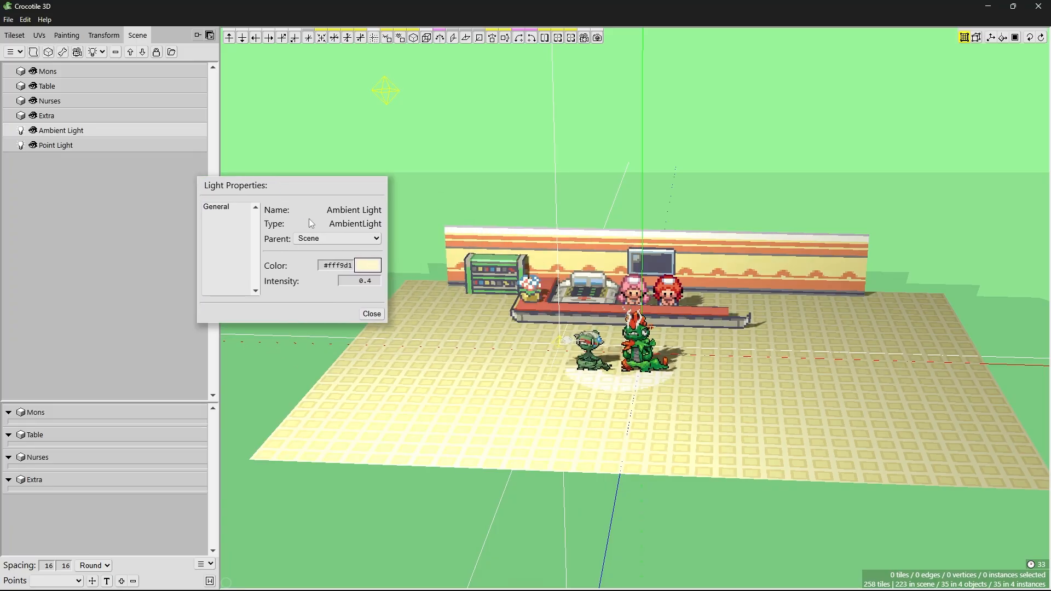
{"action": "left_click", "coordinate": [365, 265]}
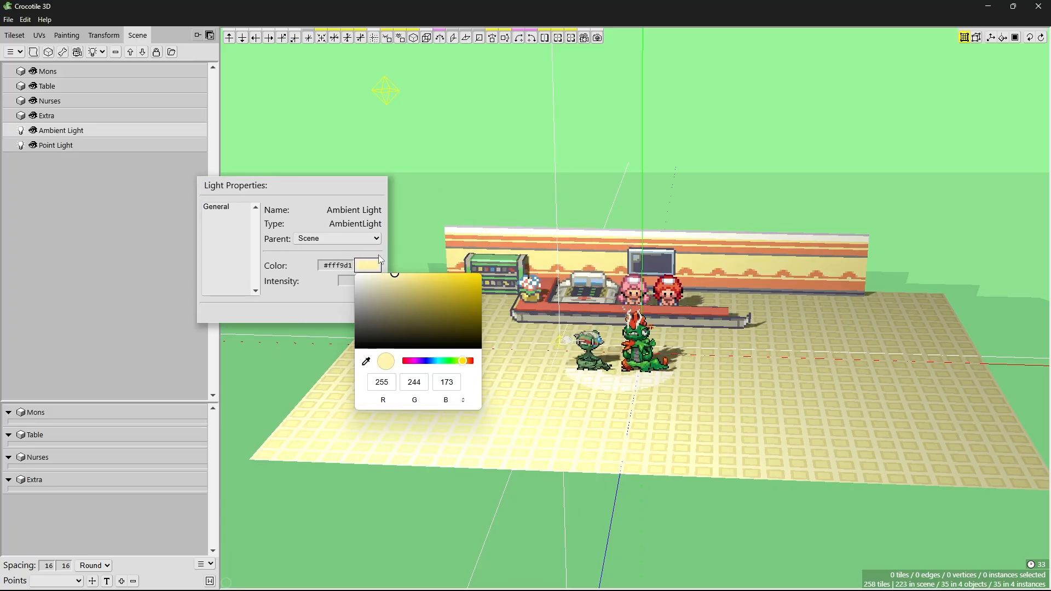
{"action": "left_click", "coordinate": [267, 235]}
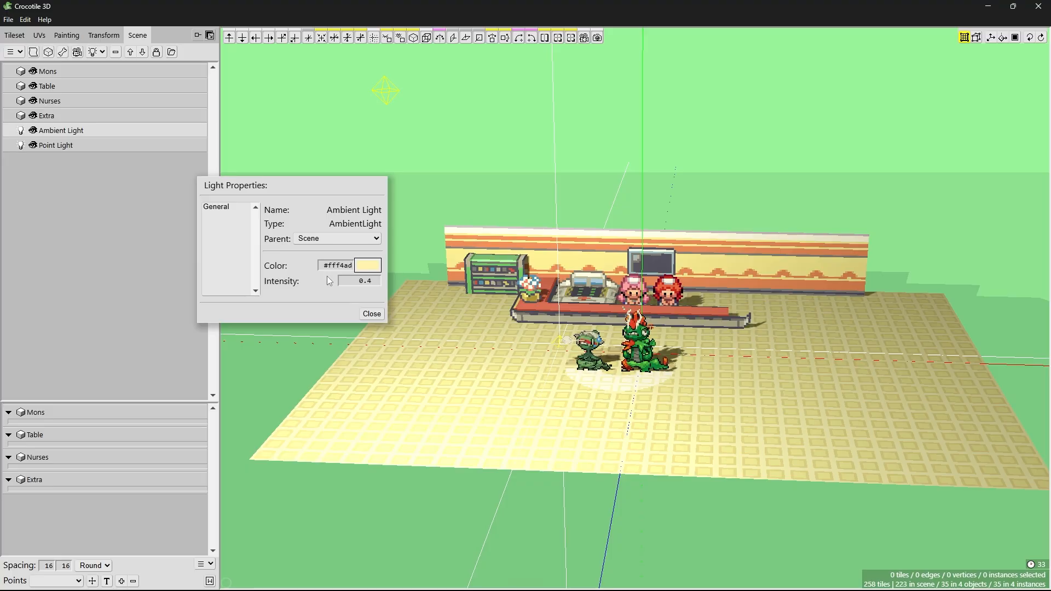
- Compare ambient light intensities of 0.3 and 0.4, keep 0.4, and close the properties
{"action": "scroll", "coordinate": [359, 282], "scroll_direction": "up", "scroll_amount": 1}
{"action": "scroll", "coordinate": [359, 282], "scroll_direction": "down", "scroll_amount": 2}
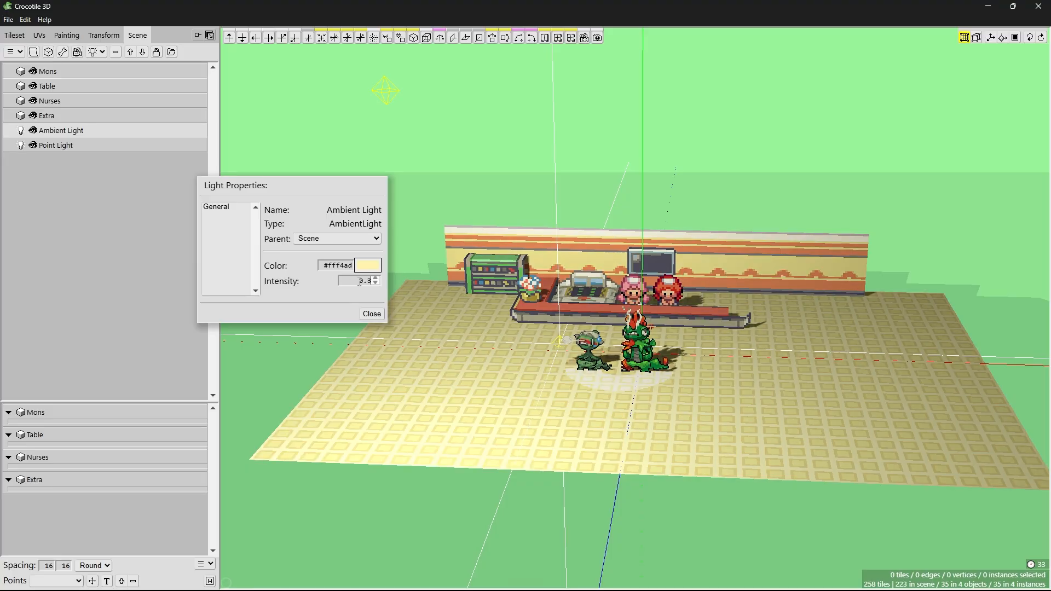
{"action": "scroll", "coordinate": [359, 282], "scroll_direction": "up", "scroll_amount": 1}
{"action": "scroll", "coordinate": [359, 282], "scroll_direction": "down", "scroll_amount": 1}
{"action": "scroll", "coordinate": [359, 282], "scroll_direction": "up", "scroll_amount": 1}
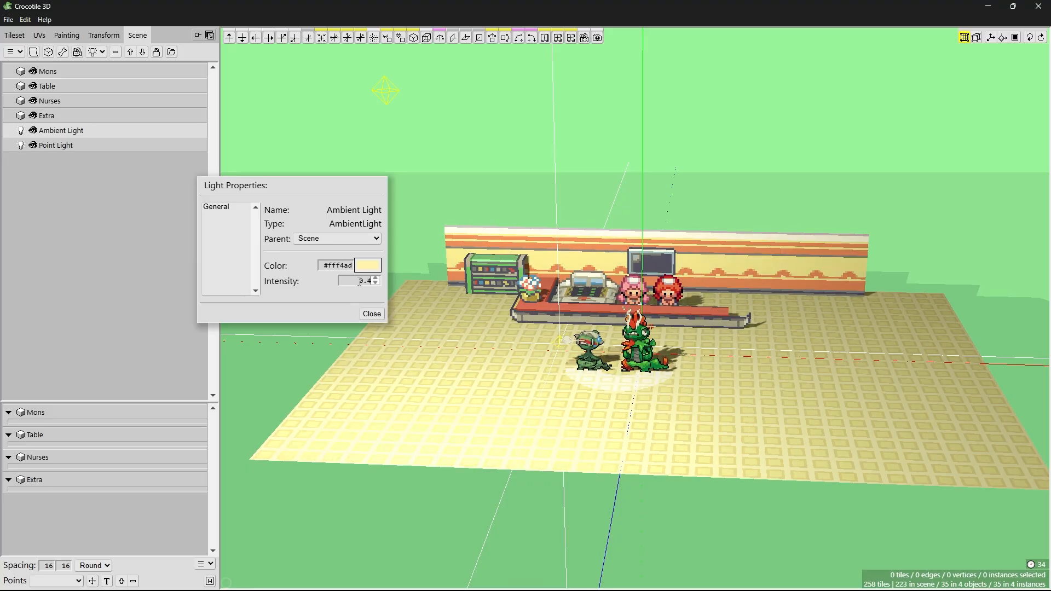
{"action": "left_click", "coordinate": [372, 313]}
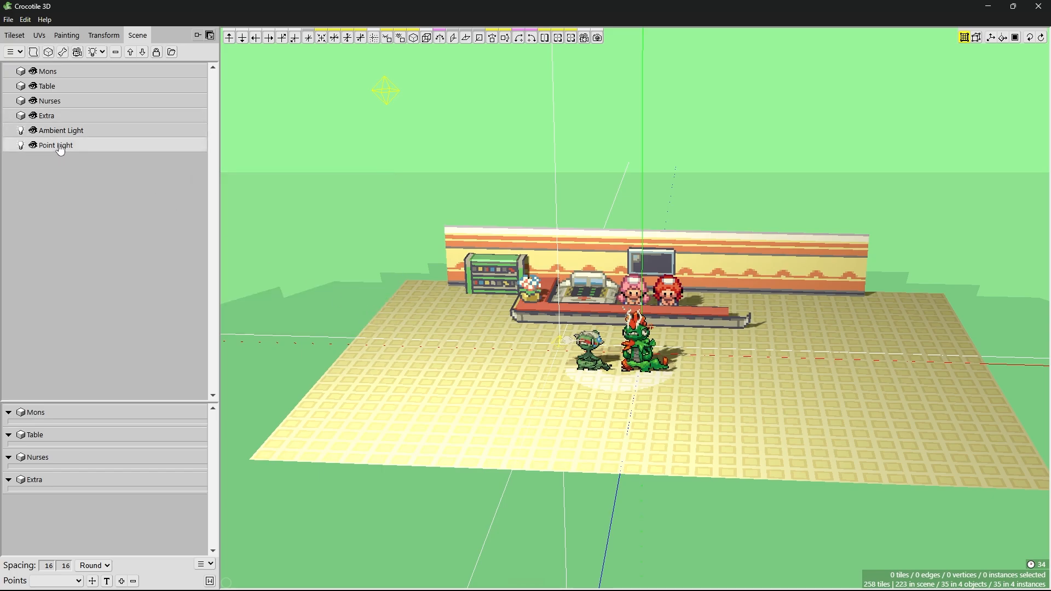
- Reduce the point light's intensity to 0.8 in its properties, with the dialog moved off the scene, and close it
{"action": "right_click", "coordinate": [60, 146]}
{"action": "left_click", "coordinate": [101, 189]}
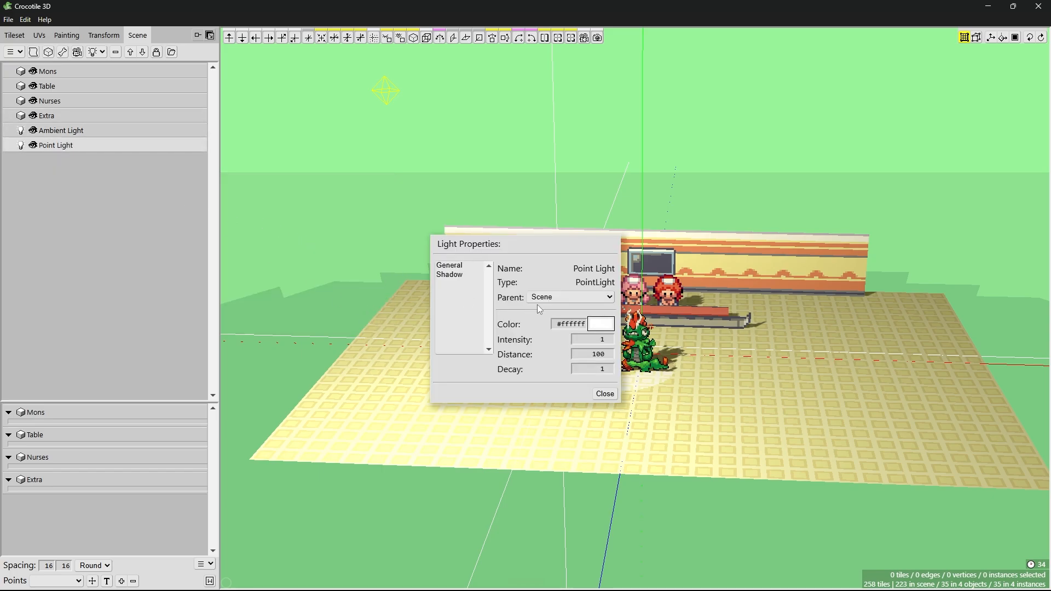
{"action": "left_click_drag", "start_coordinate": [521, 252], "coordinate": [200, 162]}
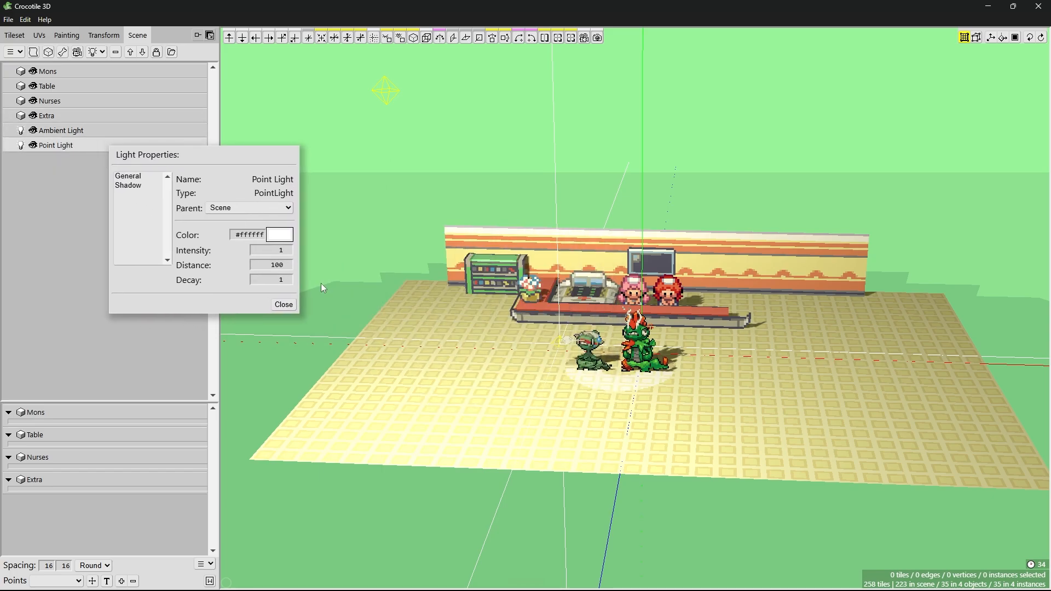
{"action": "left_click", "coordinate": [268, 254]}
{"action": "scroll", "coordinate": [268, 253], "scroll_direction": "up", "scroll_amount": 3}
{"action": "scroll", "coordinate": [268, 252], "scroll_direction": "down", "scroll_amount": 5}
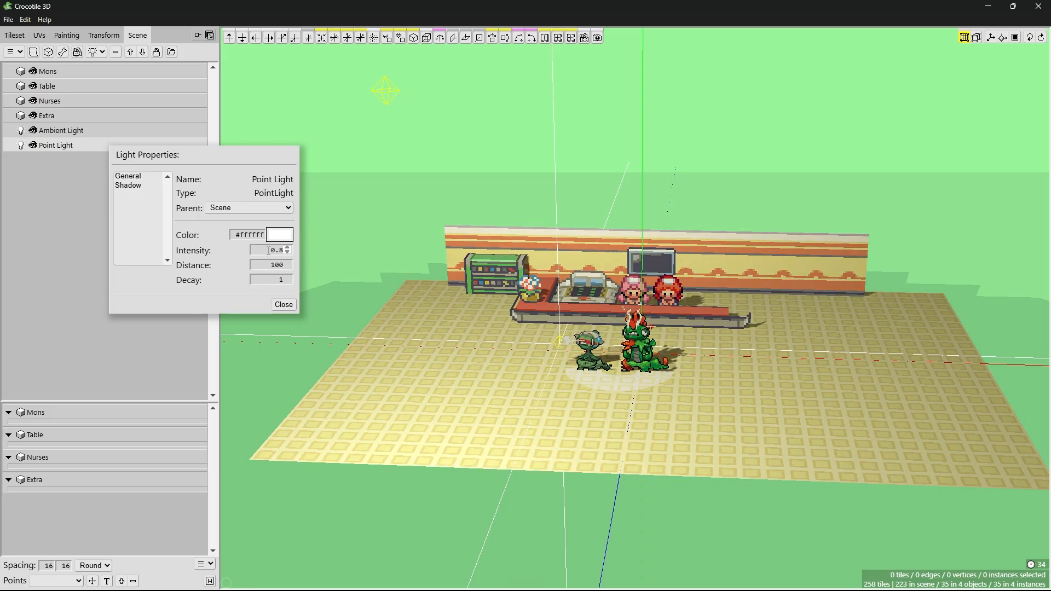
{"action": "left_click", "coordinate": [283, 305]}
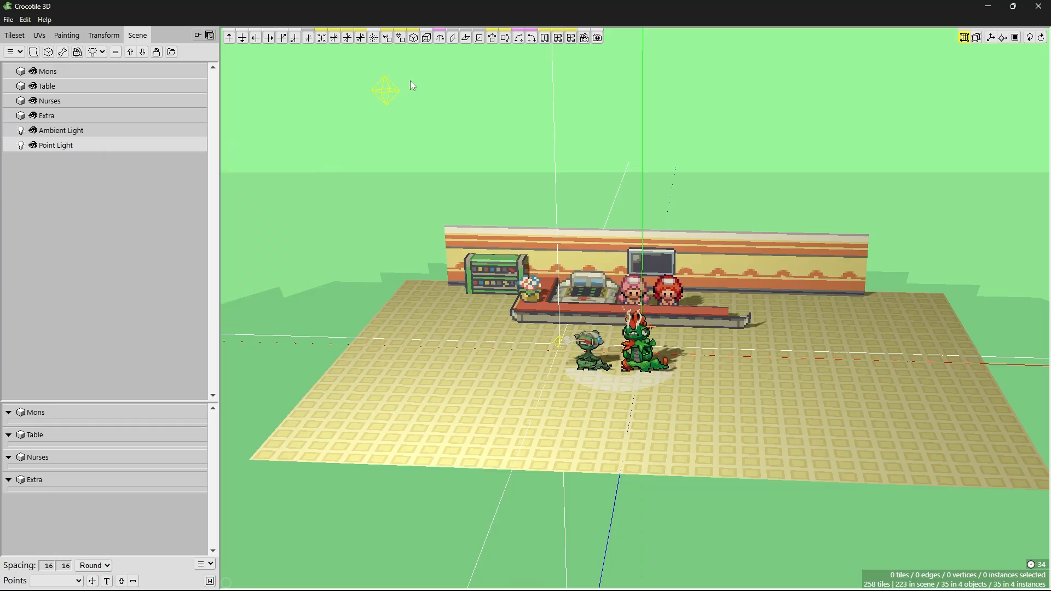
- Select the point light and lower it to just above the height of the back wall, keeping it on the bookshelf side
{"action": "left_click_drag", "start_coordinate": [385, 96], "coordinate": [459, 201]}
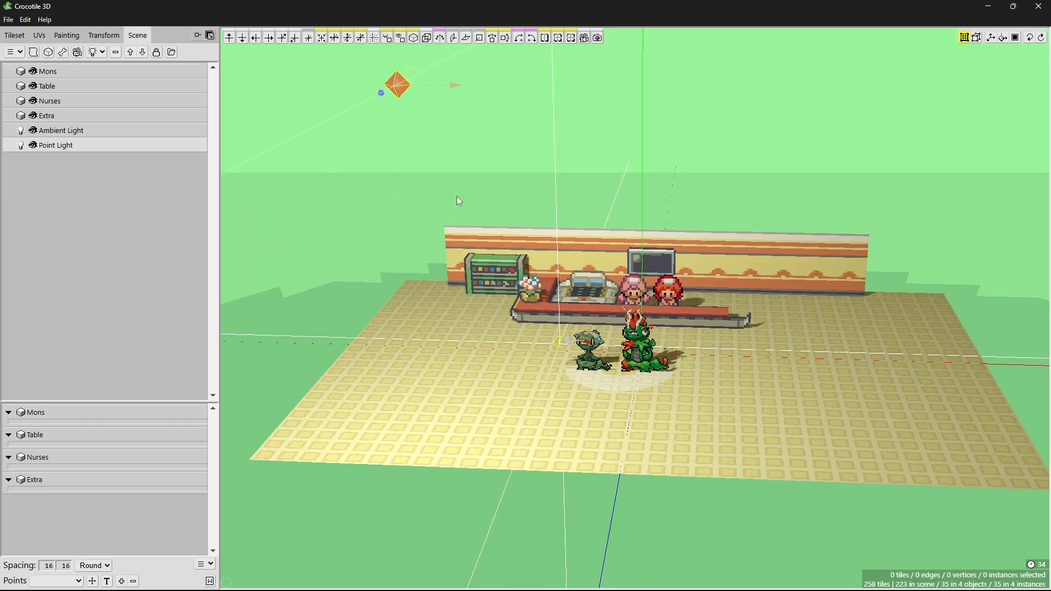
{"action": "left_click_drag", "start_coordinate": [446, 97], "coordinate": [472, 159]}
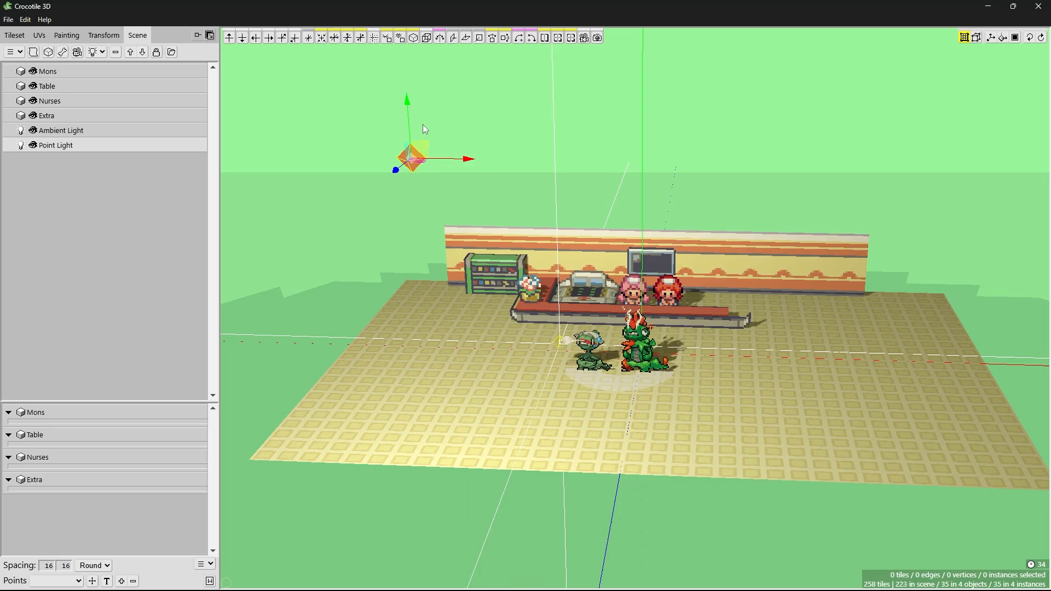
{"action": "left_click_drag", "start_coordinate": [407, 110], "coordinate": [416, 145]}
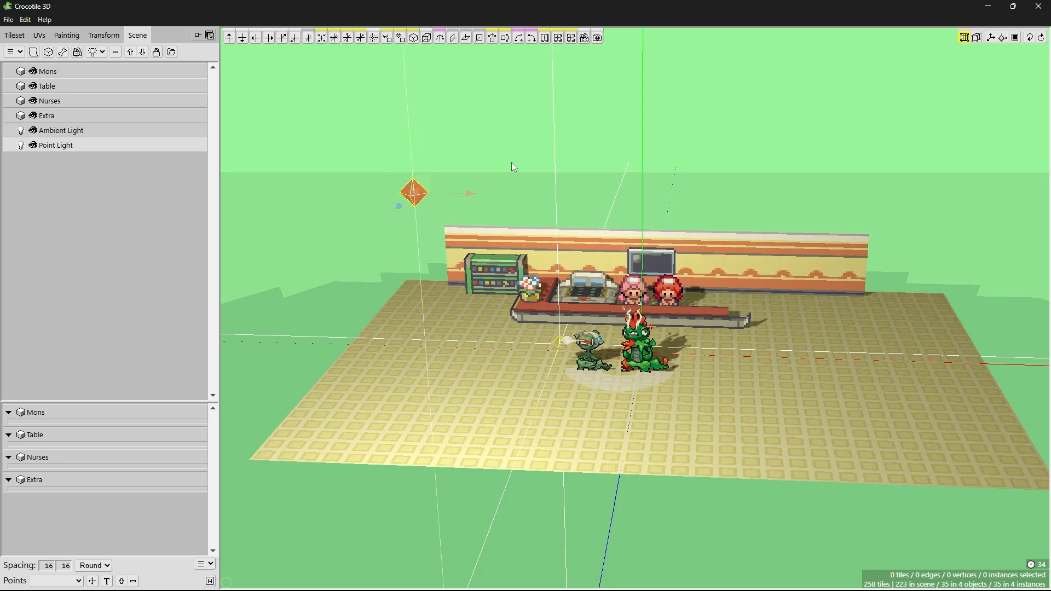
- Leave edit mode and examine the lighting and shadows on the two green monsters up close from a low front angle
{"action": "left_click", "coordinate": [965, 37]}
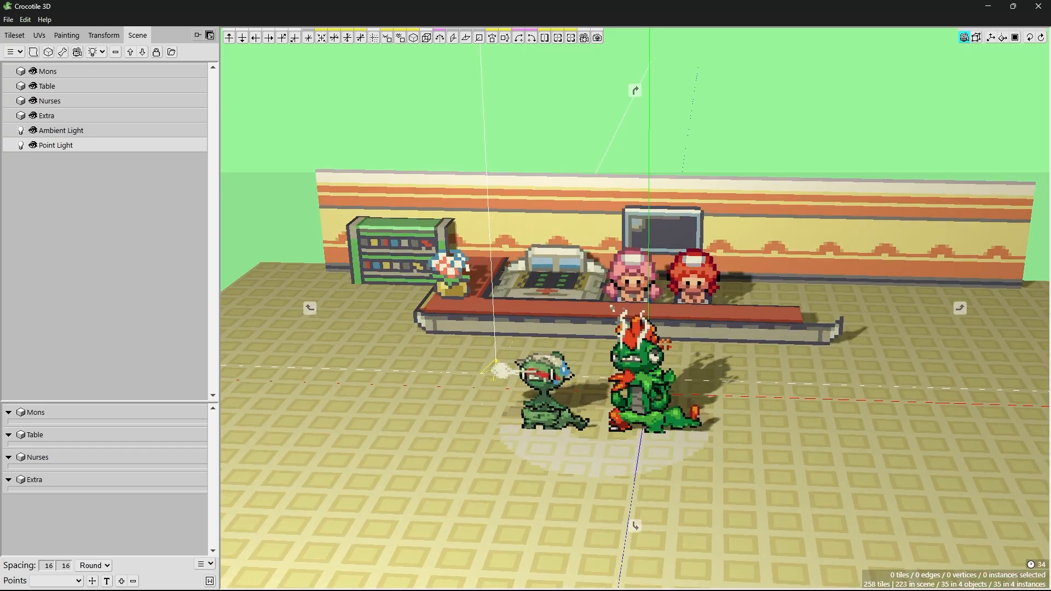
{"action": "scroll", "coordinate": [636, 308], "scroll_direction": "up", "scroll_amount": 4}
{"action": "left_click_drag", "start_coordinate": [635, 308], "coordinate": [656, 250]}
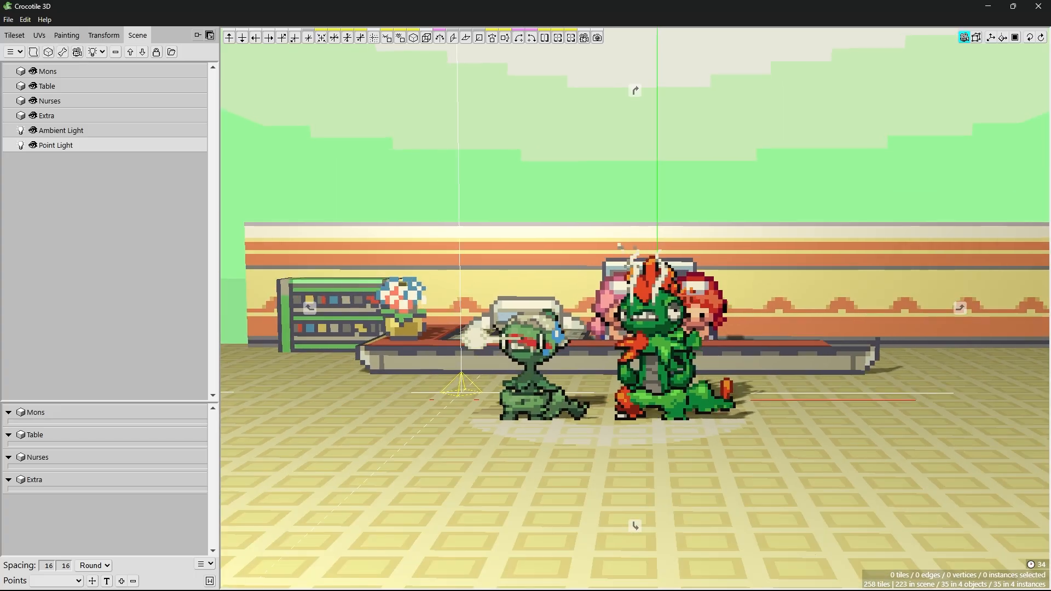
{"action": "scroll", "coordinate": [538, 339], "scroll_direction": "down", "scroll_amount": 2}
{"action": "scroll", "coordinate": [538, 339], "scroll_direction": "up", "scroll_amount": 4}
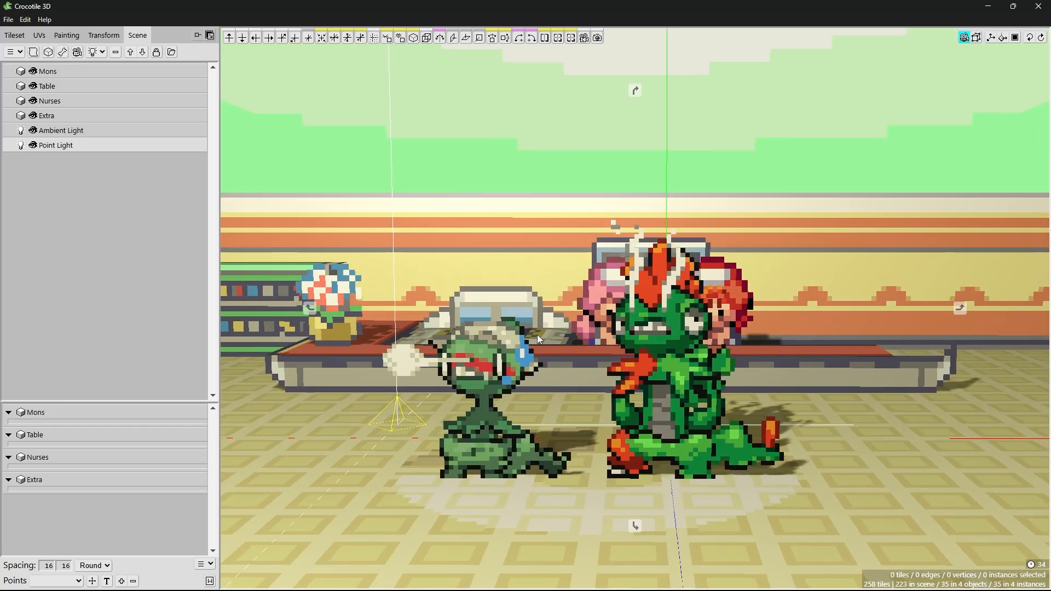
{"action": "scroll", "coordinate": [538, 339], "scroll_direction": "up", "scroll_amount": 3}
{"action": "scroll", "coordinate": [538, 339], "scroll_direction": "down", "scroll_amount": 3}
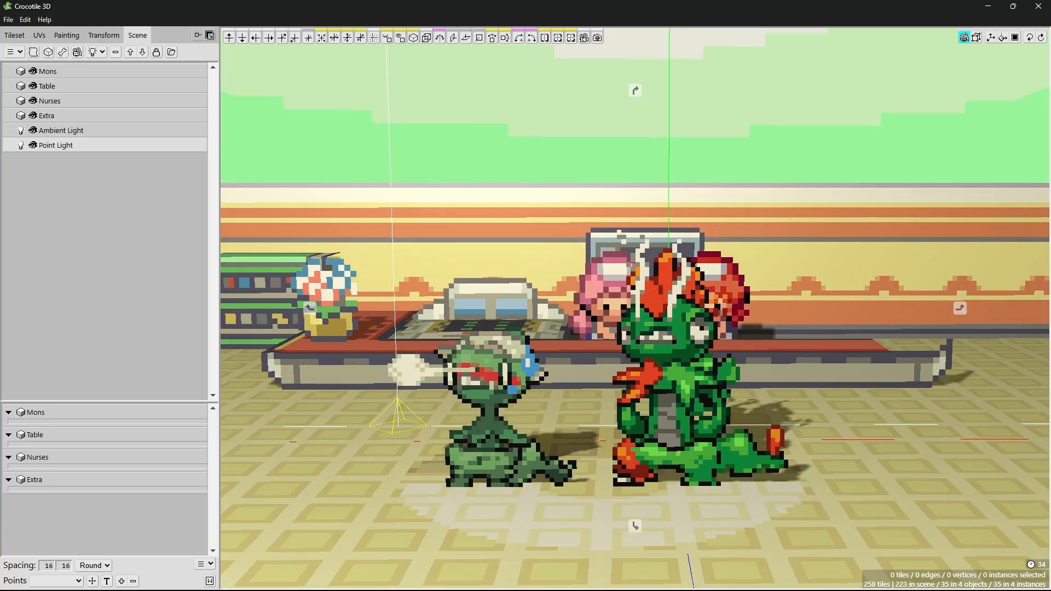
{"action": "scroll", "coordinate": [538, 340], "scroll_direction": "up", "scroll_amount": 3}
{"action": "middle_click_drag", "start_coordinate": [538, 339], "coordinate": [532, 315]}
{"action": "right_click_drag", "start_coordinate": [635, 308], "coordinate": [490, 296]}
{"action": "mouse_move", "coordinate": [619, 347]}
{"action": "right_mouse_down"}
{"action": "mouse_move", "coordinate": [616, 324]}
{"action": "mouse_move", "coordinate": [559, 315]}
{"action": "mouse_move", "coordinate": [609, 317]}
{"action": "mouse_move", "coordinate": [594, 317]}
{"action": "mouse_move", "coordinate": [617, 330]}
{"action": "mouse_move", "coordinate": [602, 339]}
{"action": "right_mouse_up"}
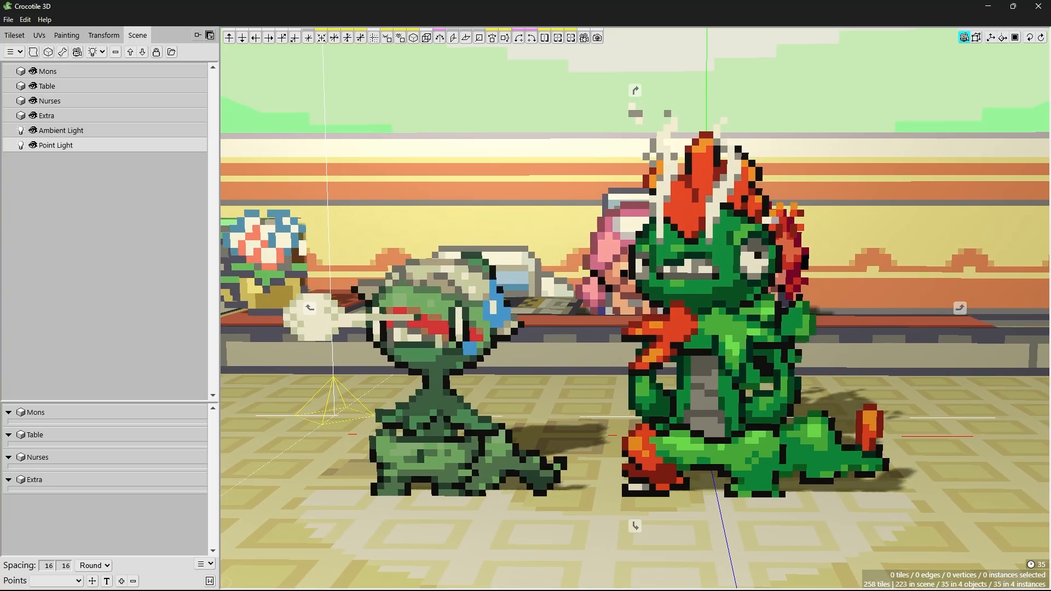
- Return to edit mode, select the Mons object and move it forward, farther from the counter
{"action": "left_click", "coordinate": [666, 340]}
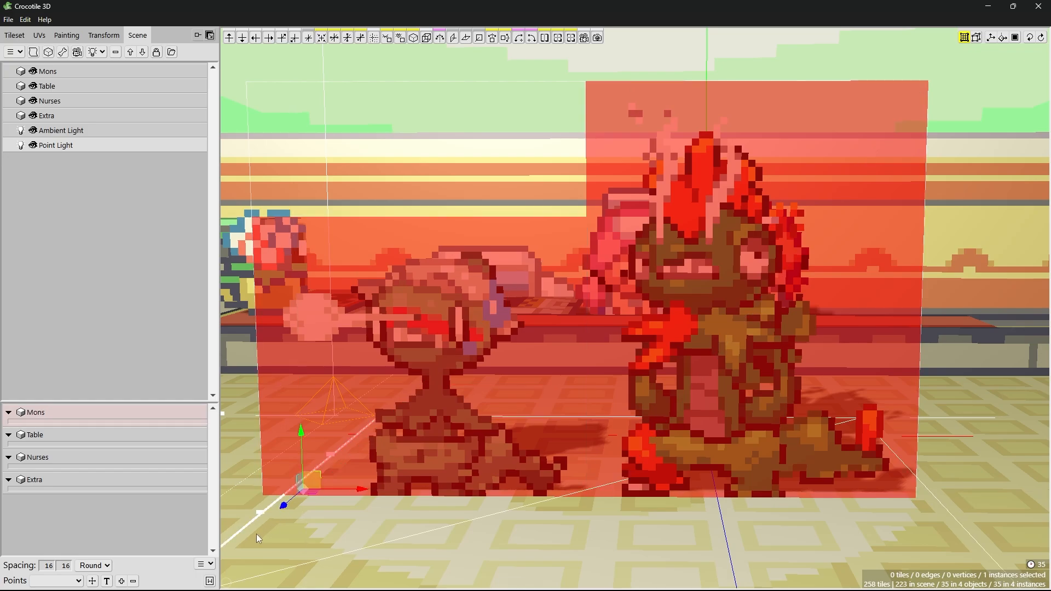
{"action": "left_click_drag", "start_coordinate": [282, 508], "coordinate": [192, 566]}
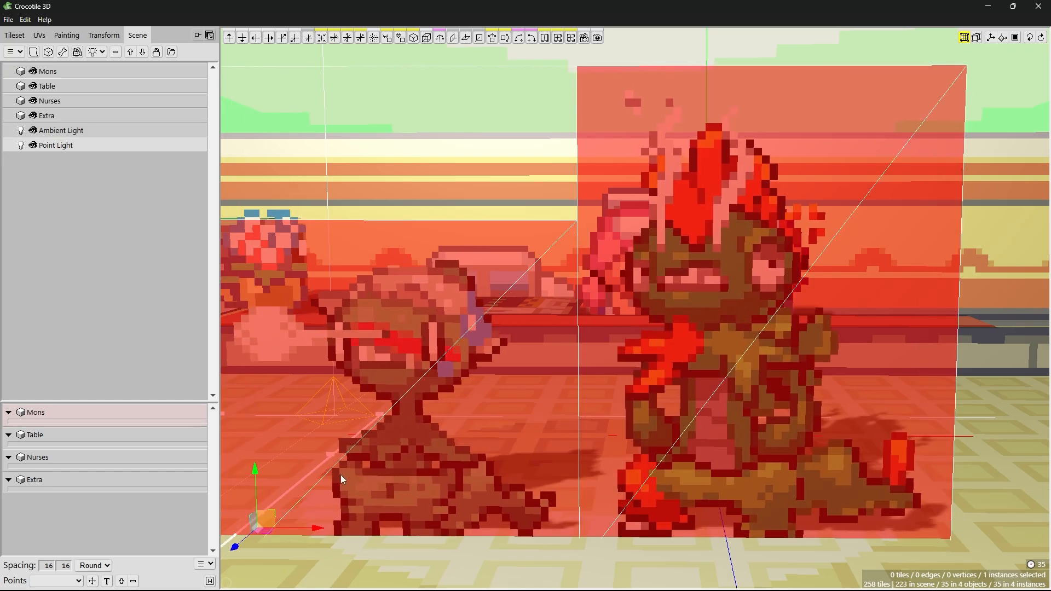
{"action": "scroll", "coordinate": [339, 480], "scroll_direction": "down", "scroll_amount": 3}
{"action": "left_click_drag", "start_coordinate": [343, 488], "coordinate": [285, 538]}
{"action": "scroll", "coordinate": [374, 475], "scroll_direction": "down", "scroll_amount": 3}
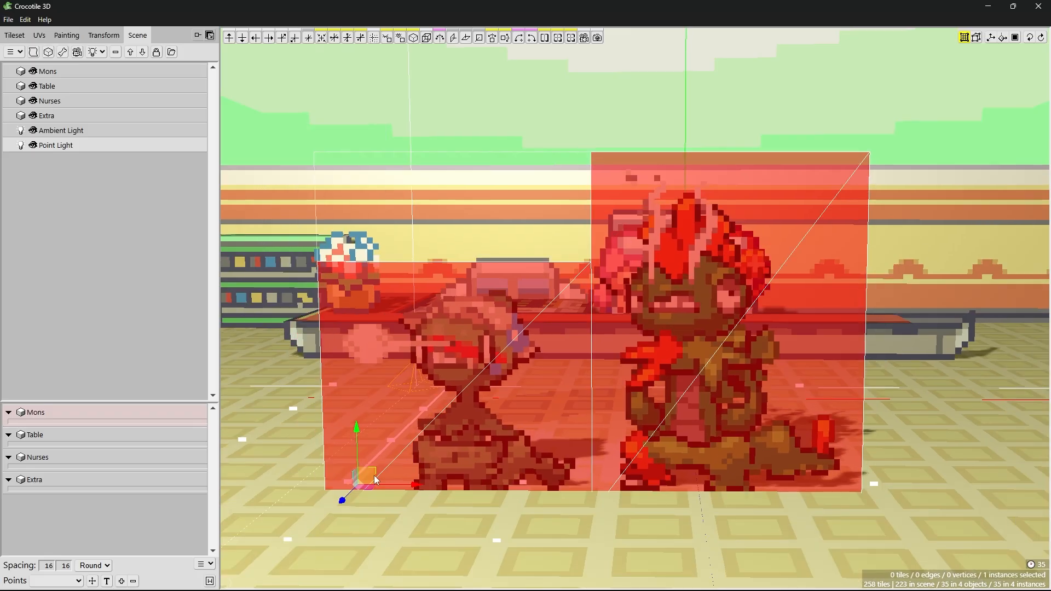
- Leave edit mode with the Mons object deselected and examine the monsters in front of the counter up close and at an angle
{"action": "key", "text": "space"}
{"action": "left_click_drag", "start_coordinate": [532, 430], "coordinate": [546, 403]}
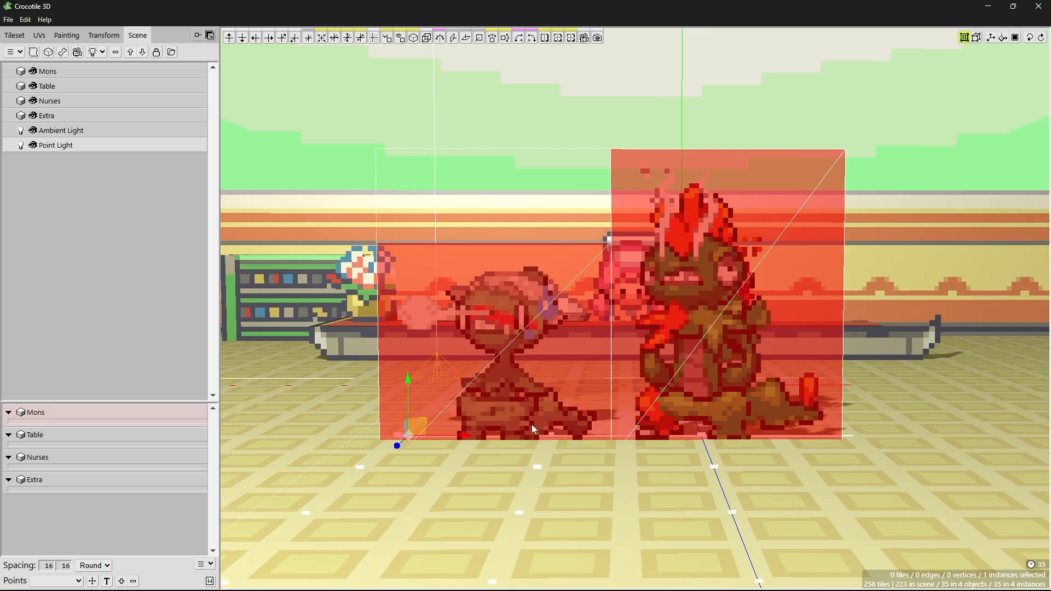
{"action": "key", "text": "Escape"}
{"action": "mouse_move", "coordinate": [546, 403]}
{"action": "left_mouse_down"}
{"action": "mouse_move", "coordinate": [563, 434]}
{"action": "mouse_move", "coordinate": [545, 405]}
{"action": "mouse_move", "coordinate": [548, 416]}
{"action": "left_mouse_up"}
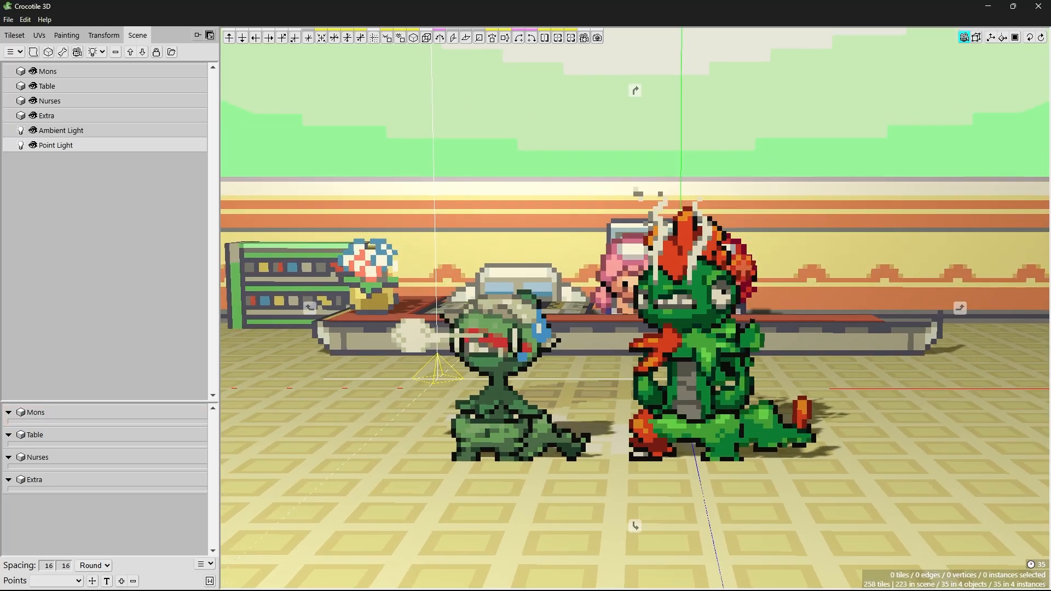
{"action": "left_click_drag", "start_coordinate": [633, 363], "coordinate": [624, 366]}
{"action": "mouse_move", "coordinate": [624, 367]}
{"action": "middle_mouse_down"}
{"action": "mouse_move", "coordinate": [640, 368]}
{"action": "mouse_move", "coordinate": [621, 366]}
{"action": "middle_mouse_up"}
{"action": "scroll", "coordinate": [620, 366], "scroll_direction": "up", "scroll_amount": 5}
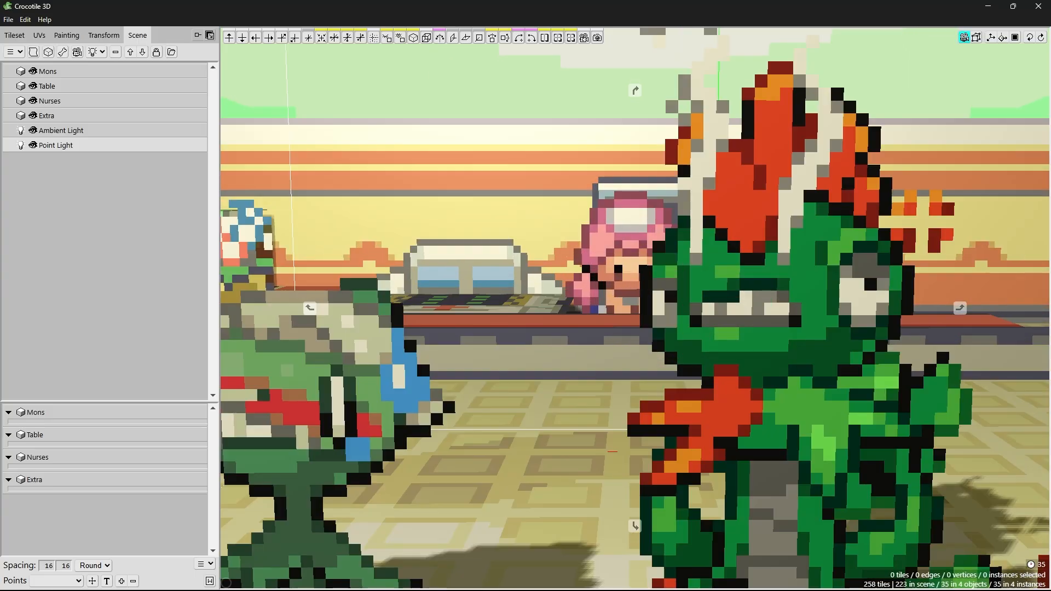
{"action": "scroll", "coordinate": [635, 309], "scroll_direction": "down", "scroll_amount": 3}
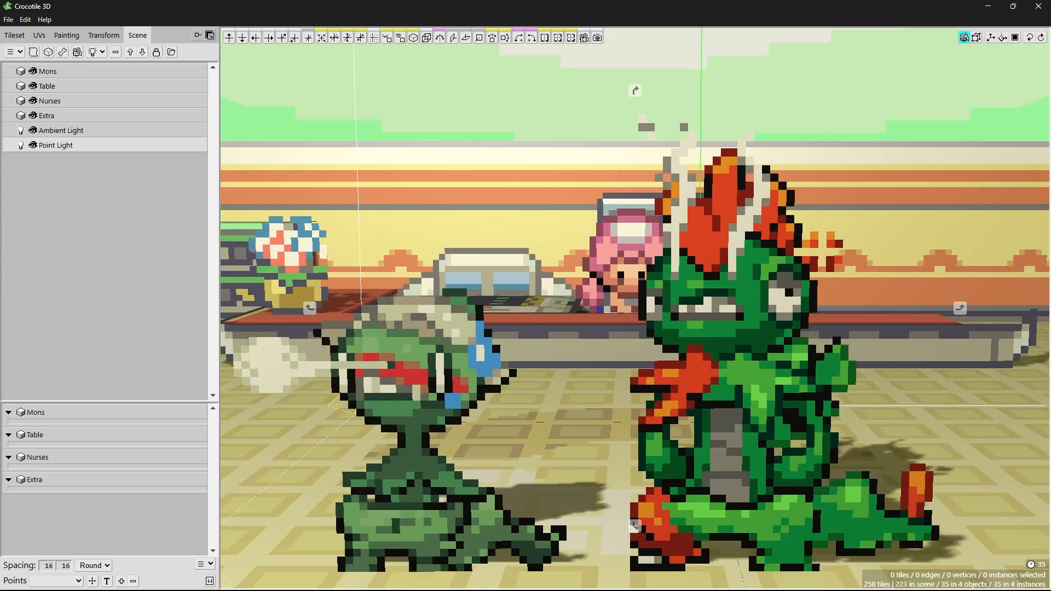
{"action": "scroll", "coordinate": [636, 309], "scroll_direction": "down", "scroll_amount": 2}
{"action": "scroll", "coordinate": [635, 309], "scroll_direction": "up", "scroll_amount": 1}
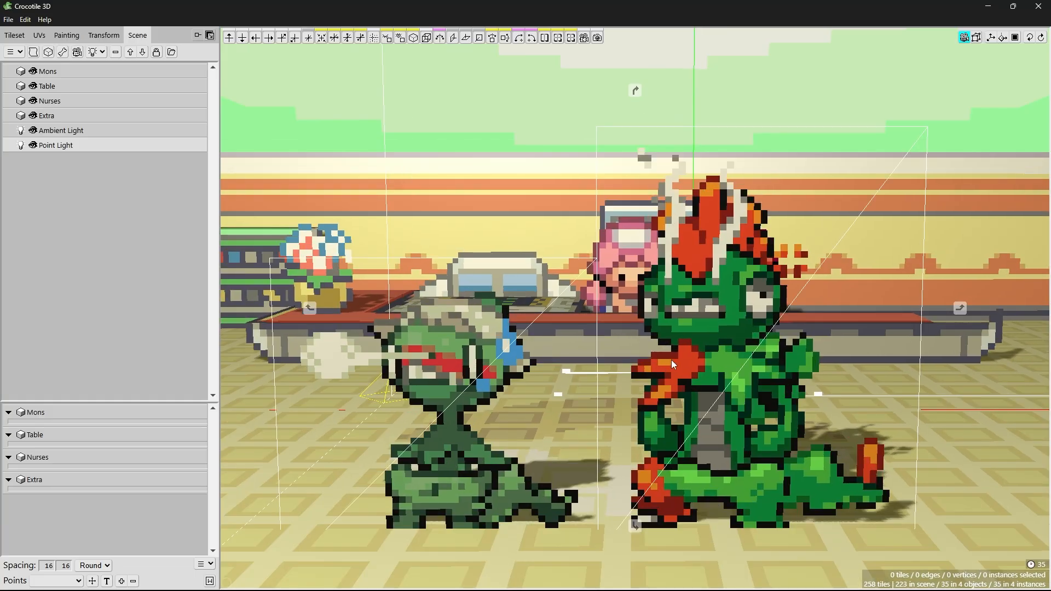
{"action": "middle_click_drag", "start_coordinate": [673, 364], "coordinate": [708, 297]}
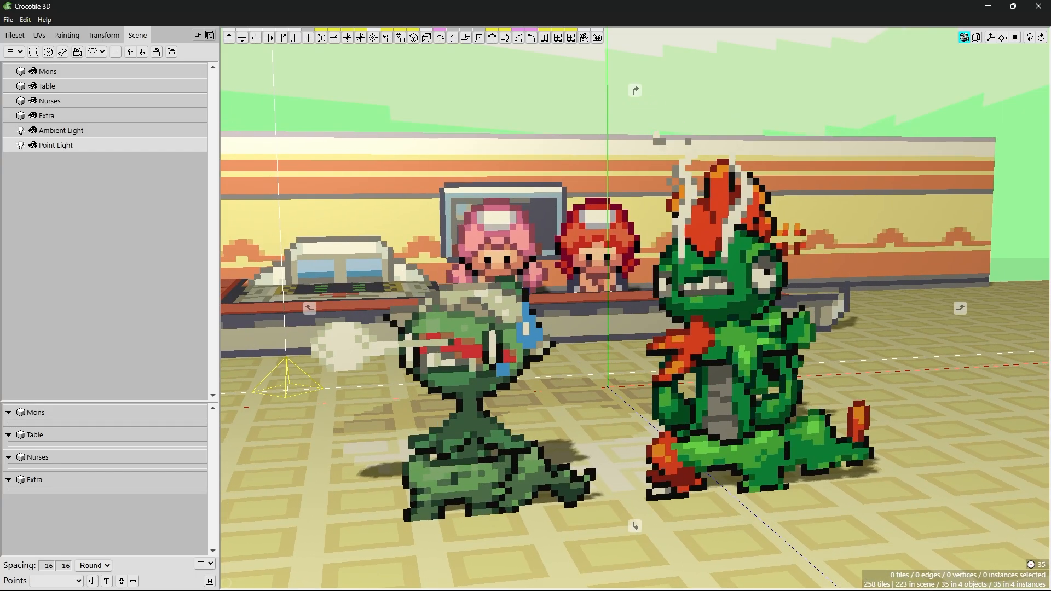
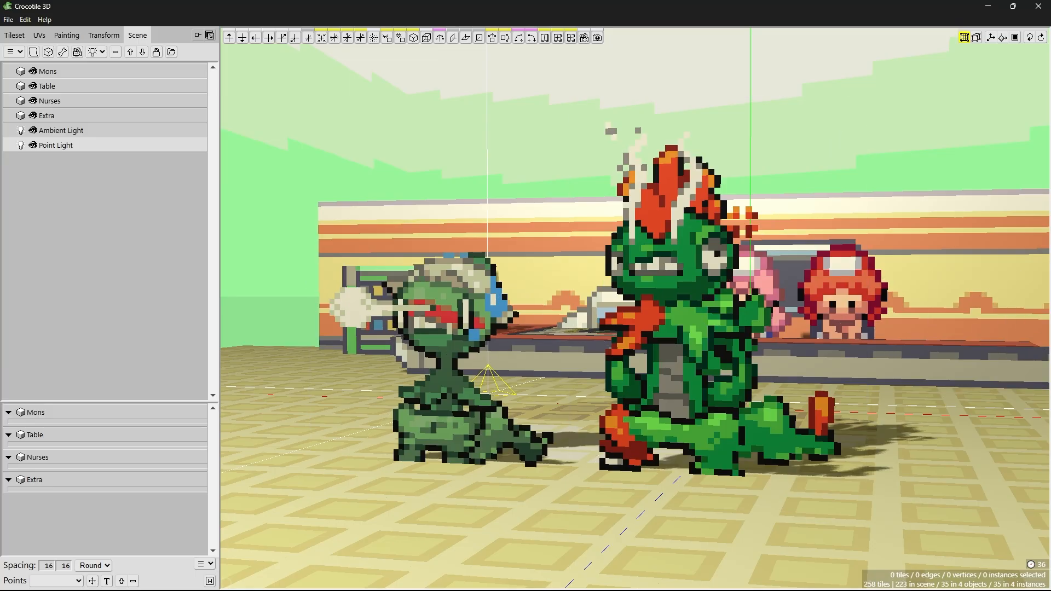
- Frame the two green monsters from a low front angle with the nurses behind and add a camera at that view
{"action": "key", "text": "space"}
{"action": "key", "text": "space"}
{"action": "mouse_move", "coordinate": [889, 305]}
{"action": "left_mouse_down"}
{"action": "mouse_move", "coordinate": [863, 307]}
{"action": "mouse_move", "coordinate": [874, 307]}
{"action": "left_mouse_up"}
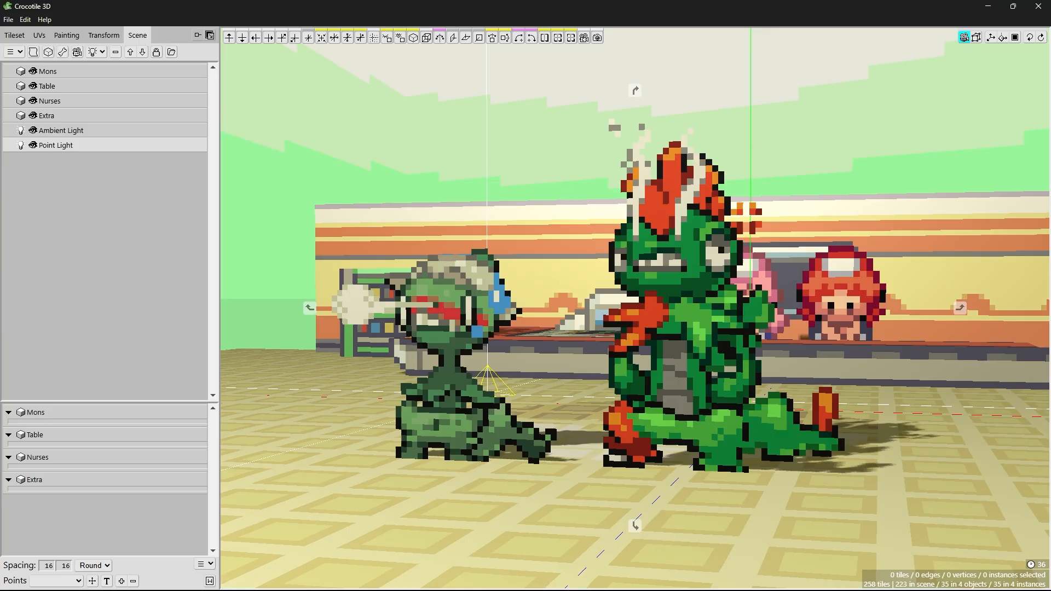
{"action": "right_click_drag", "start_coordinate": [872, 305], "coordinate": [868, 306]}
{"action": "key", "text": "space"}
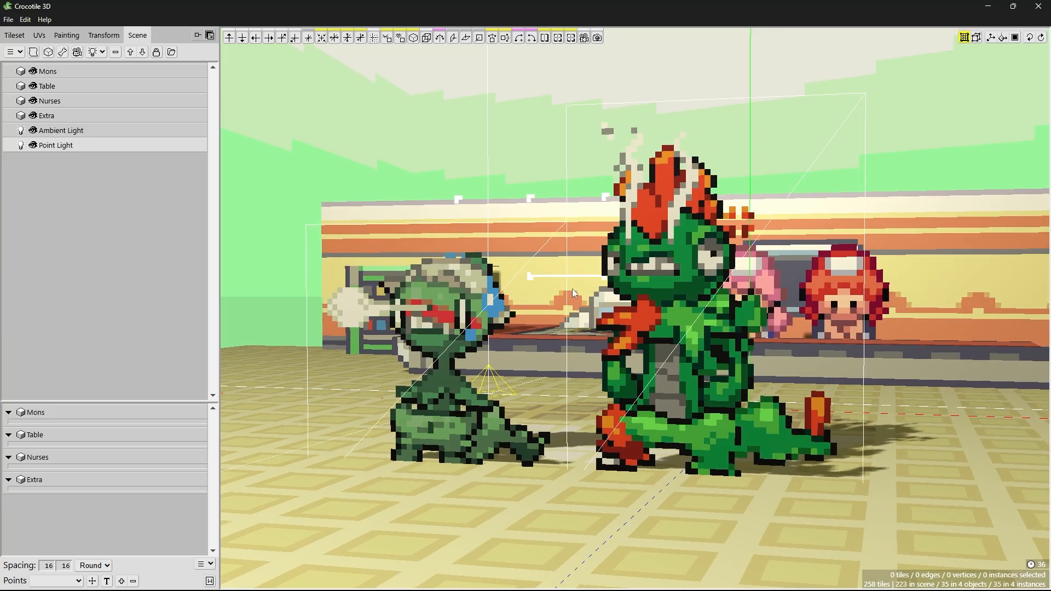
{"action": "key", "text": "space"}
{"action": "right_click_drag", "start_coordinate": [560, 299], "coordinate": [561, 319]}
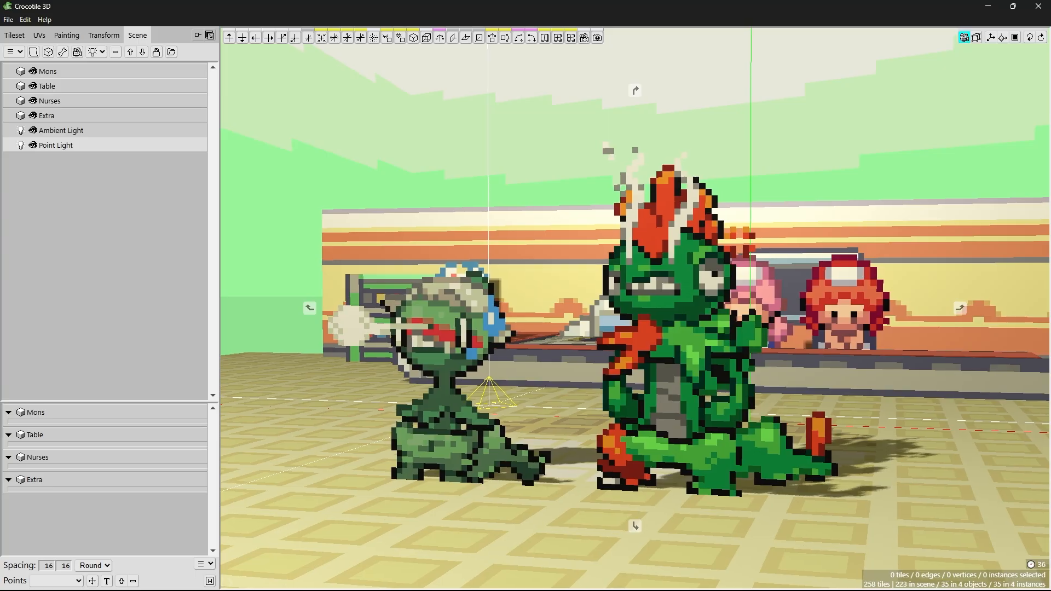
{"action": "left_click", "coordinate": [77, 53]}
- Test the new camera by moving the view away from the monsters and switching back to the camera's view
{"action": "key", "text": "space"}
{"action": "left_click_drag", "start_coordinate": [385, 205], "coordinate": [401, 260]}
{"action": "scroll", "coordinate": [402, 260], "scroll_direction": "down", "scroll_amount": 4}
{"action": "right_click_drag", "start_coordinate": [403, 263], "coordinate": [485, 287]}
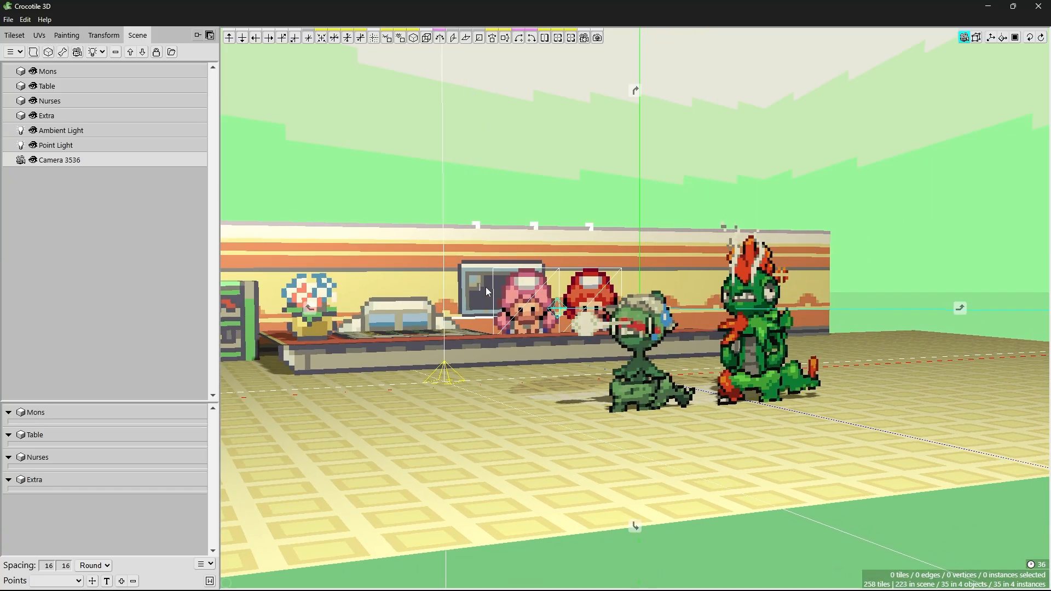
{"action": "right_click", "coordinate": [70, 164]}
{"action": "left_click", "coordinate": [94, 169]}
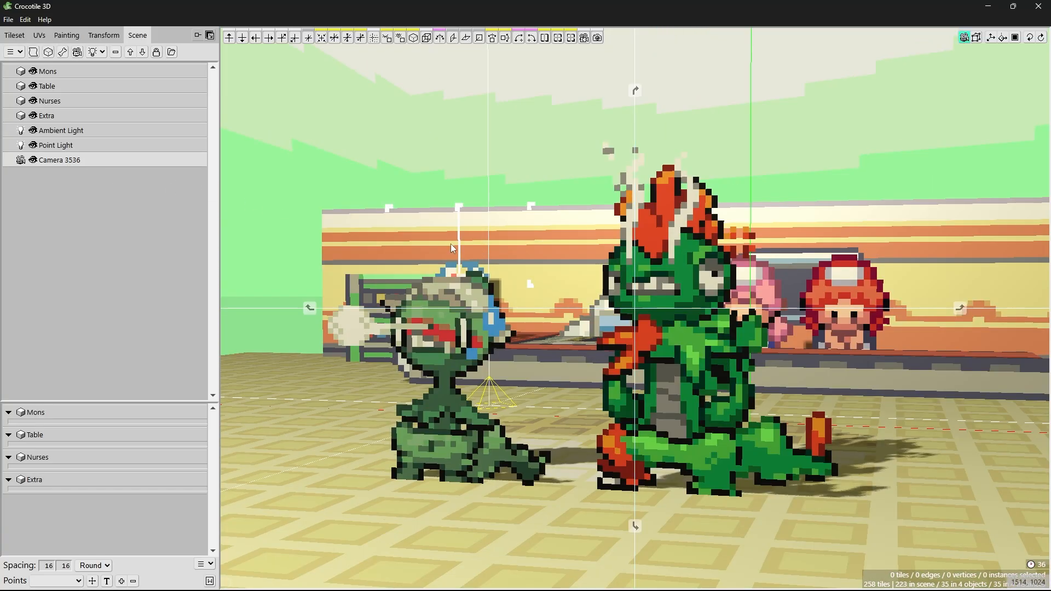
- Extend the back wall past the bookshelf by duplicating its two-tile end column twice, placing the copies side by side
{"action": "scroll", "coordinate": [517, 264], "scroll_direction": "down", "scroll_amount": 6}
{"action": "scroll", "coordinate": [517, 264], "scroll_direction": "up", "scroll_amount": 7}
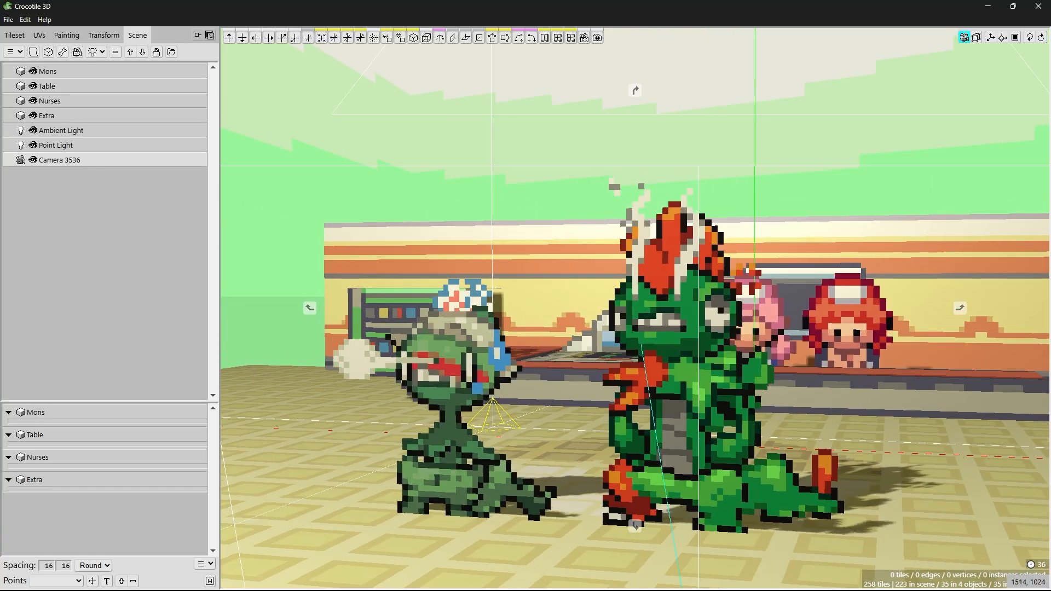
{"action": "left_click_drag", "start_coordinate": [517, 265], "coordinate": [517, 324]}
{"action": "right_click_drag", "start_coordinate": [517, 323], "coordinate": [563, 278]}
{"action": "scroll", "coordinate": [387, 290], "scroll_direction": "down", "scroll_amount": 8}
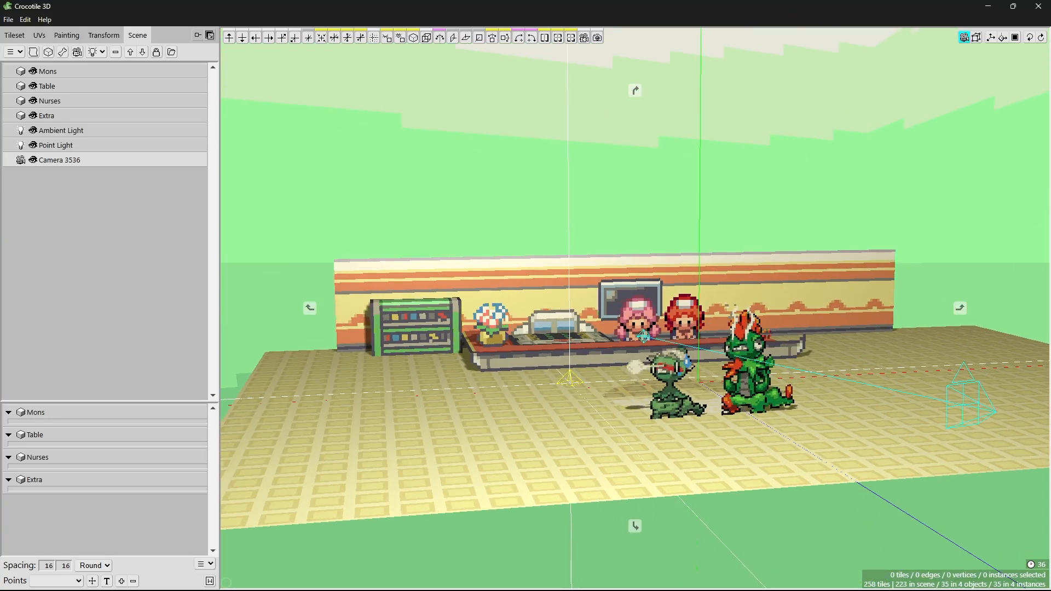
{"action": "left_click", "coordinate": [352, 289]}
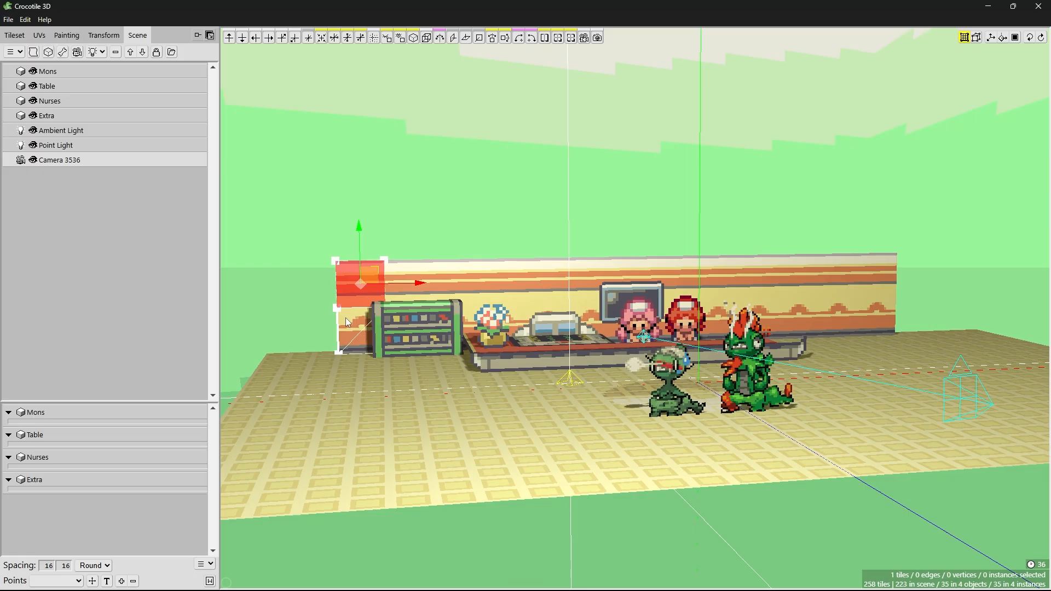
{"action": "left_click", "coordinate": [346, 318], "text": "shift"}
{"action": "key", "text": "ctrl+d"}
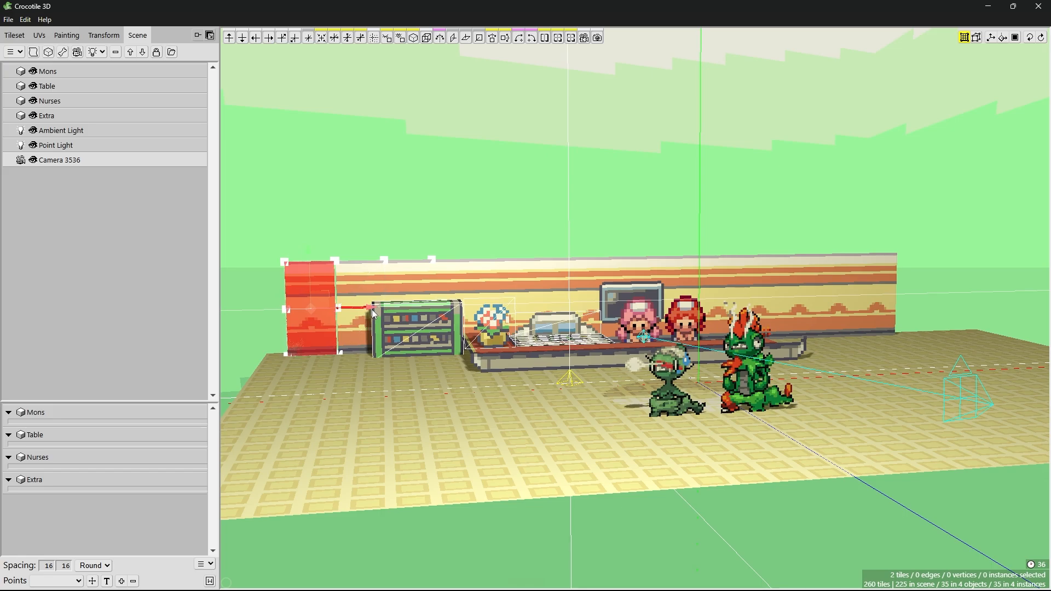
{"action": "left_click", "coordinate": [359, 314]}
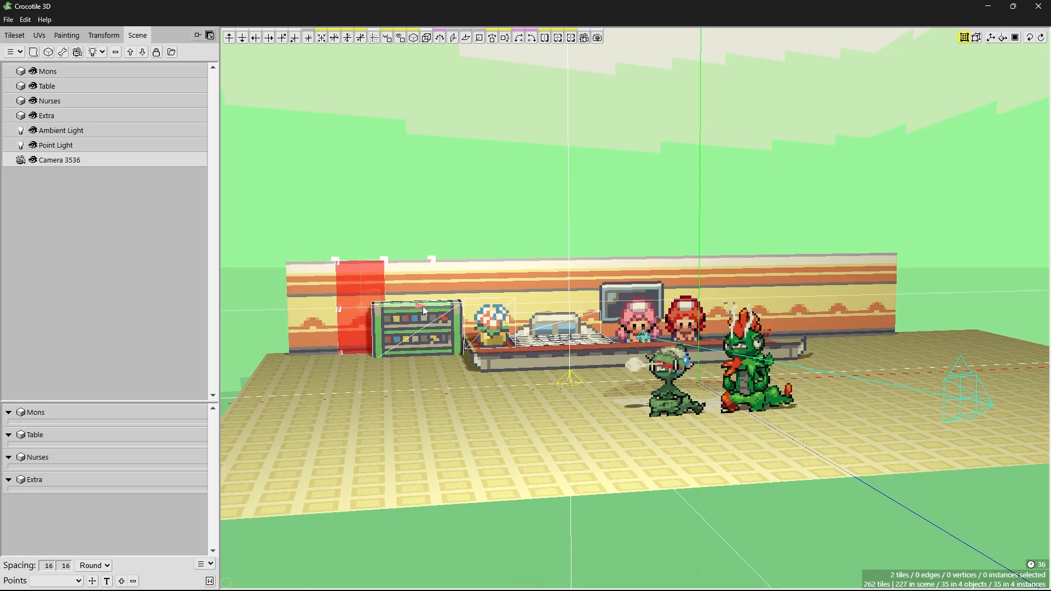
{"action": "left_click_drag", "start_coordinate": [423, 307], "coordinate": [326, 308]}
- Check the extended wall through the camera's view, clear the tile selection and save the project
{"action": "right_click", "coordinate": [67, 166]}
{"action": "left_click", "coordinate": [90, 175]}
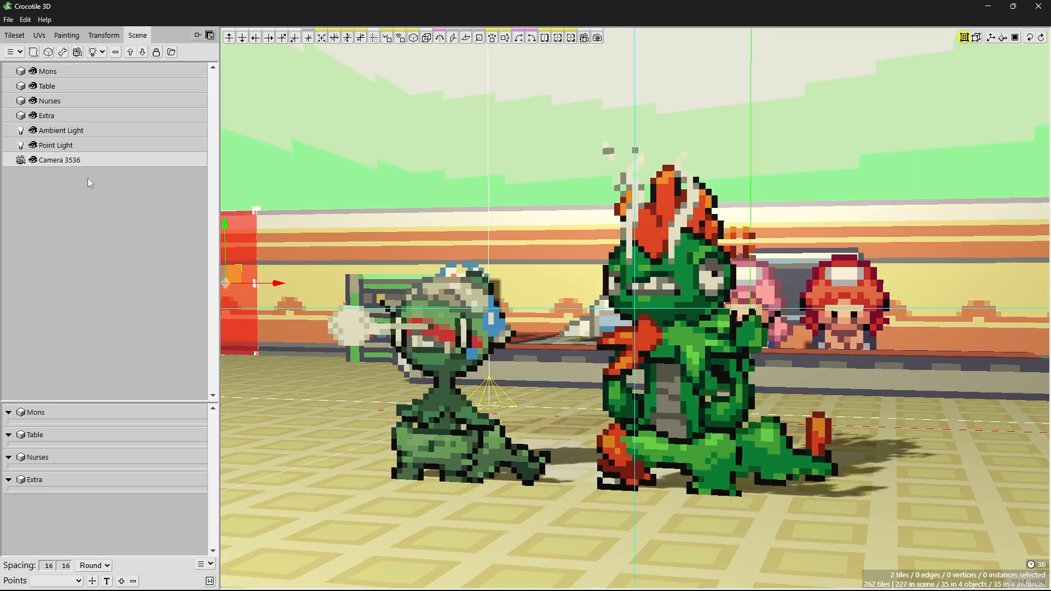
{"action": "left_click", "coordinate": [310, 192]}
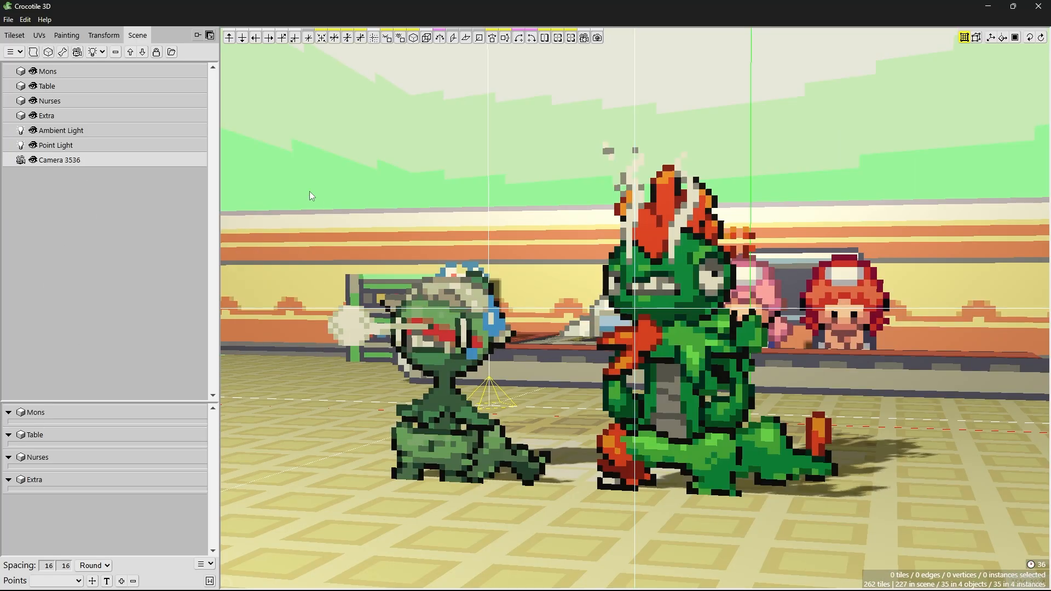
{"action": "key", "text": "ctrl+s"}
{"action": "key", "text": "Escape"}
- Open the Table object for editing and delete the front-face tile at the counter's end farthest from the bookshelf
{"action": "scroll", "coordinate": [867, 330], "scroll_direction": "down", "scroll_amount": 5}
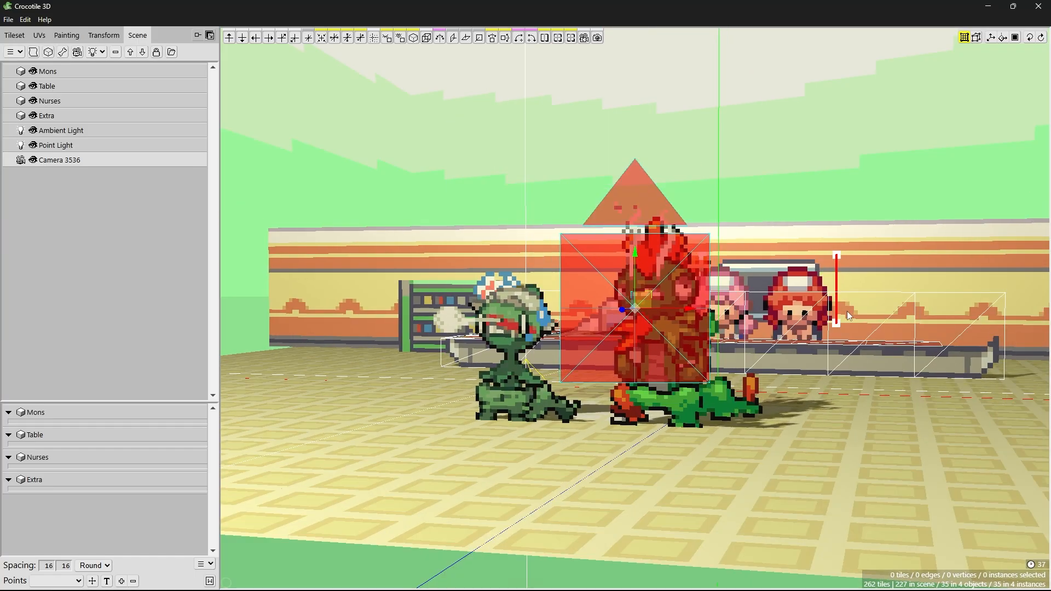
{"action": "right_click_drag", "start_coordinate": [821, 230], "coordinate": [675, 355]}
{"action": "scroll", "coordinate": [684, 332], "scroll_direction": "down", "scroll_amount": 5}
{"action": "scroll", "coordinate": [669, 324], "scroll_direction": "up", "scroll_amount": 5}
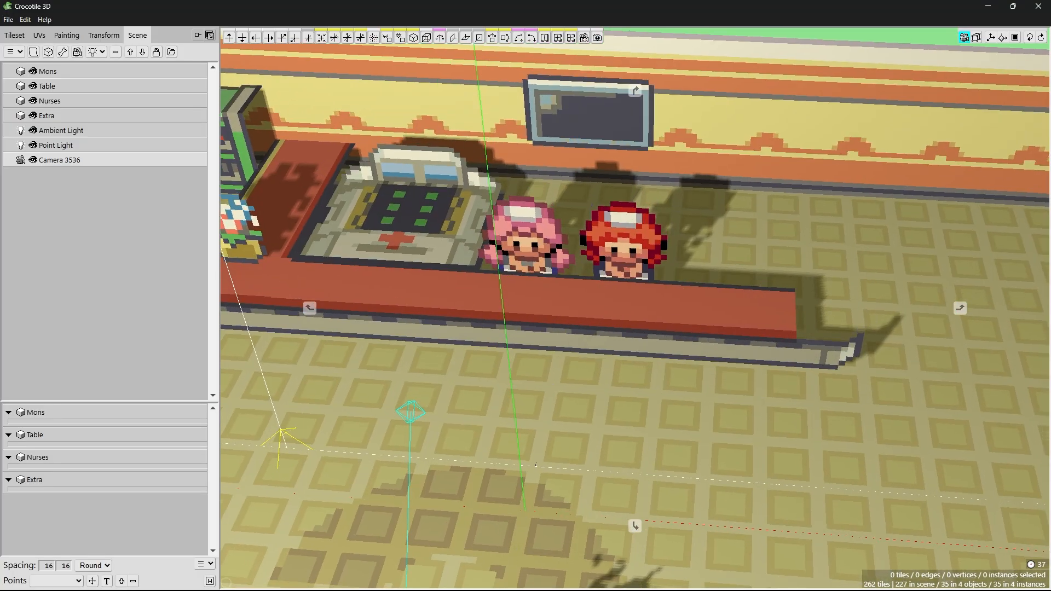
{"action": "scroll", "coordinate": [669, 324], "scroll_direction": "down", "scroll_amount": 5}
{"action": "scroll", "coordinate": [669, 324], "scroll_direction": "up", "scroll_amount": 2}
{"action": "left_click", "coordinate": [756, 345]}
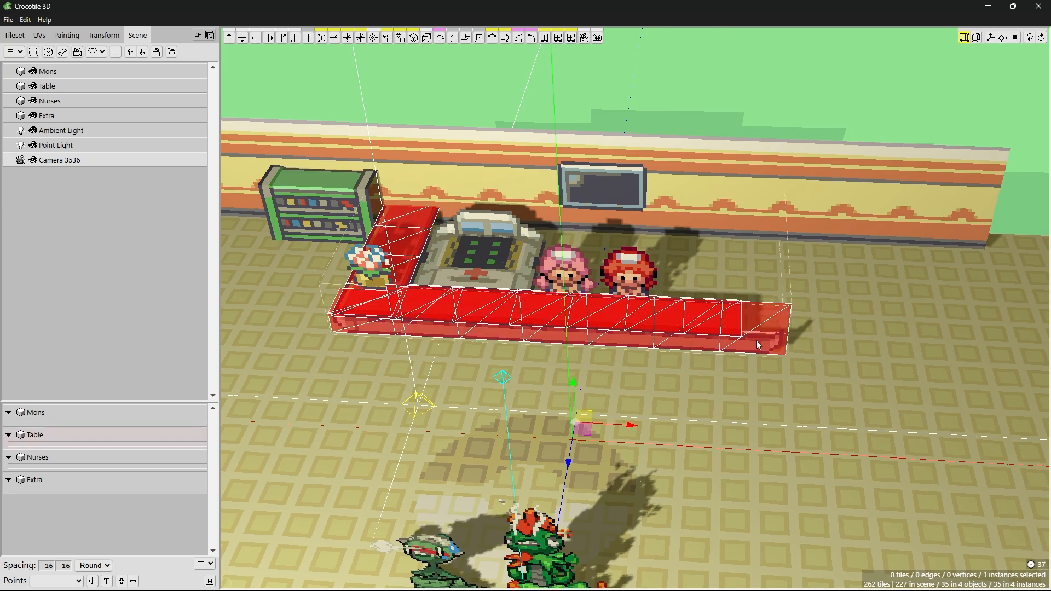
{"action": "left_click", "coordinate": [759, 344]}
{"action": "key", "text": "Return"}
{"action": "left_click", "coordinate": [765, 345]}
{"action": "key", "text": "Delete"}
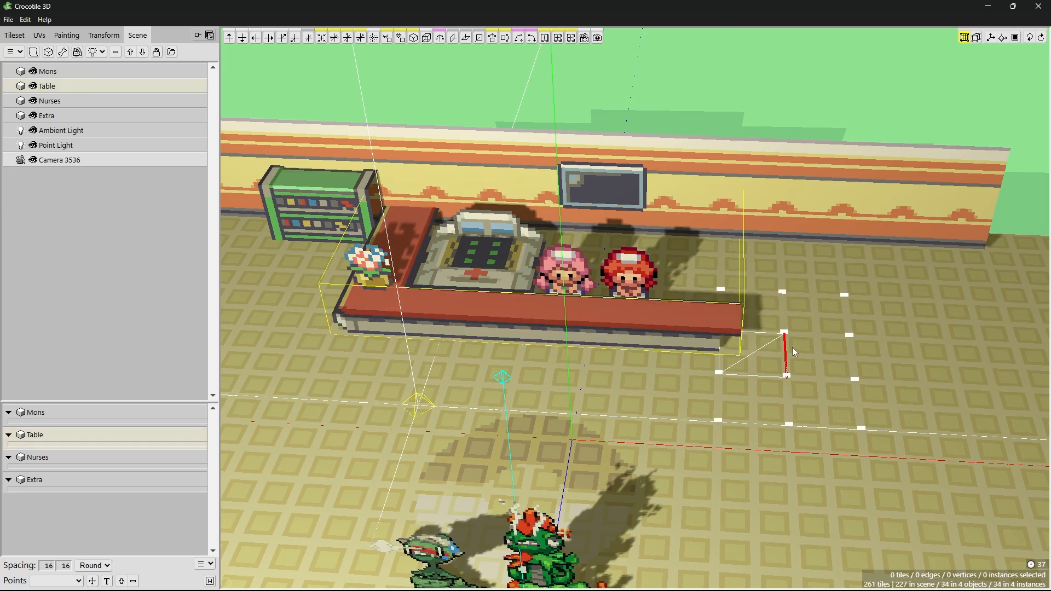
{"action": "left_click", "coordinate": [769, 344]}
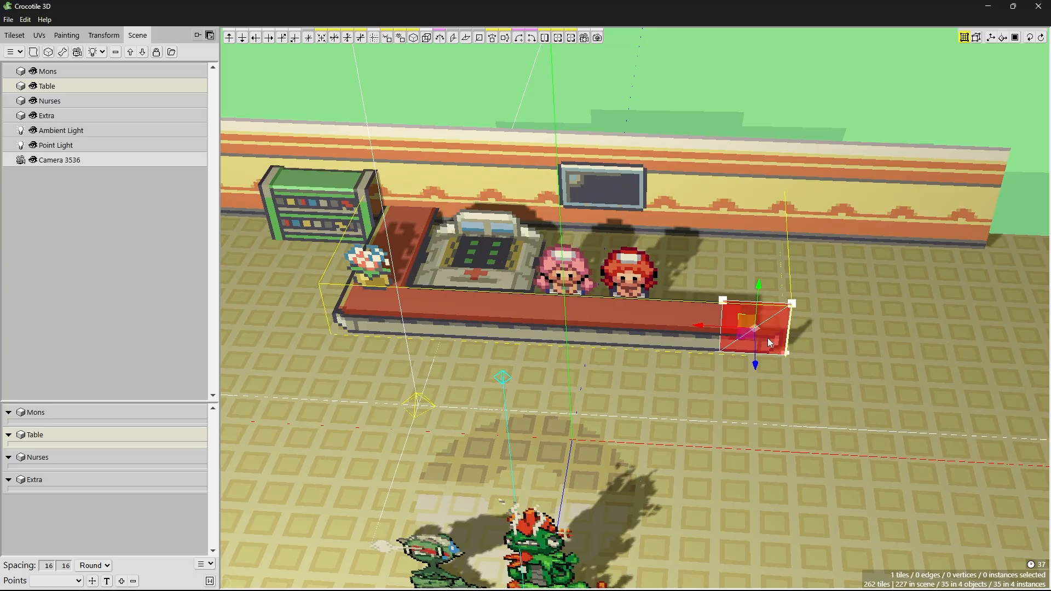
{"action": "key", "text": "Delete"}
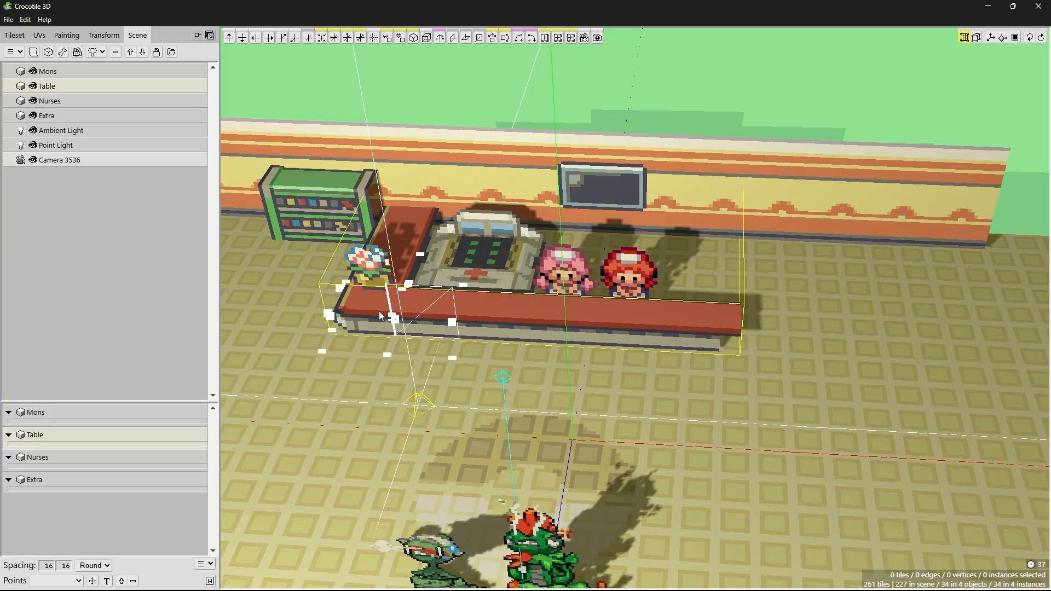
- Select the top and front tiles at the counter's corner below the flower pot and bring that corner into close view
{"action": "left_click", "coordinate": [360, 311]}
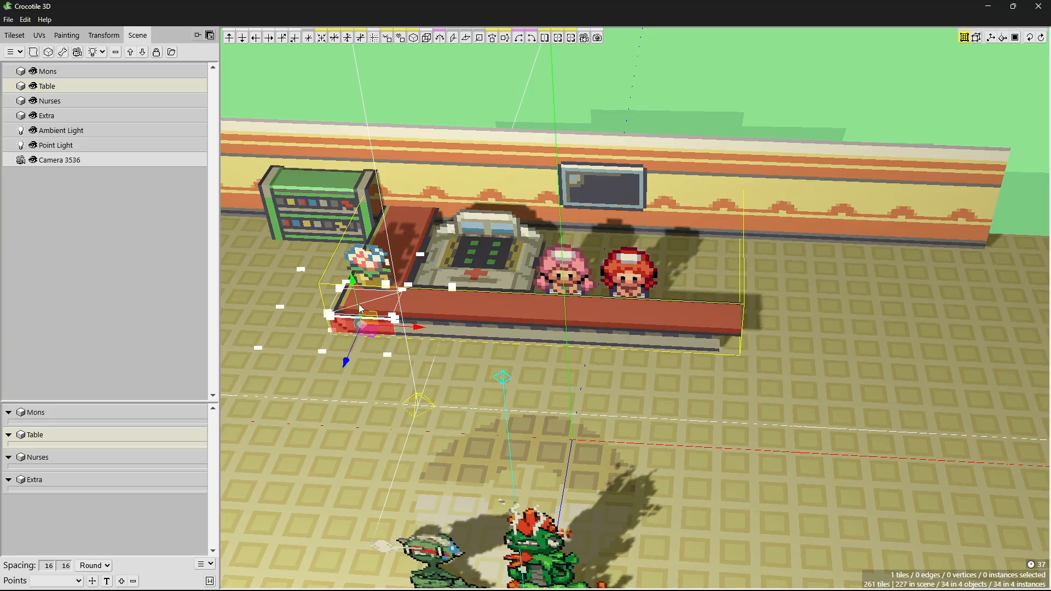
{"action": "left_click", "coordinate": [375, 312], "text": "shift"}
{"action": "key", "text": "space"}
{"action": "left_click_drag", "start_coordinate": [369, 315], "coordinate": [427, 334]}
{"action": "right_click_drag", "start_coordinate": [306, 373], "coordinate": [430, 359]}
{"action": "scroll", "coordinate": [618, 357], "scroll_direction": "up", "scroll_amount": 10}
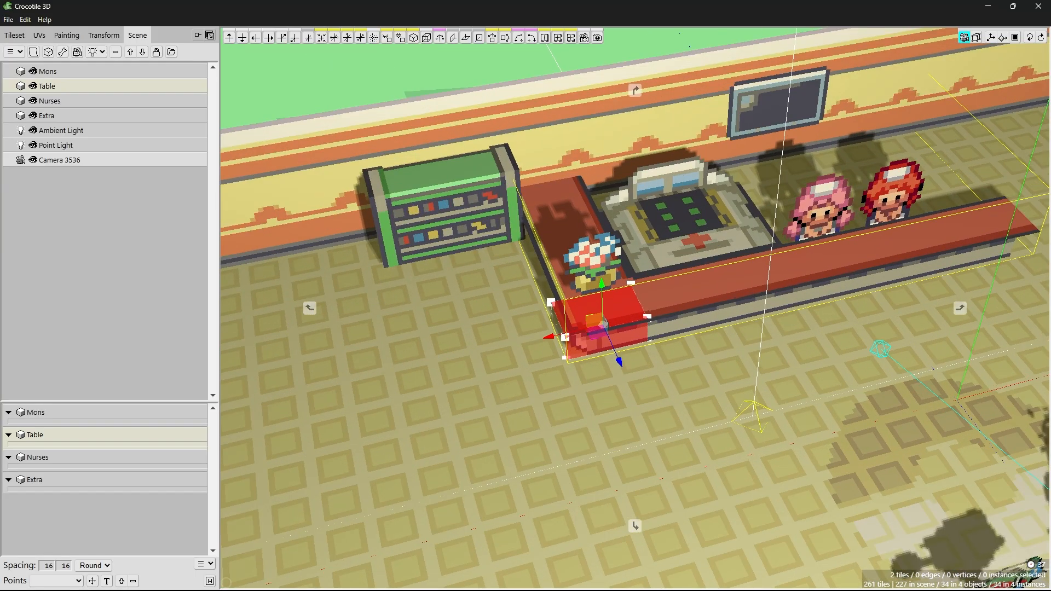
{"action": "key", "text": "space"}
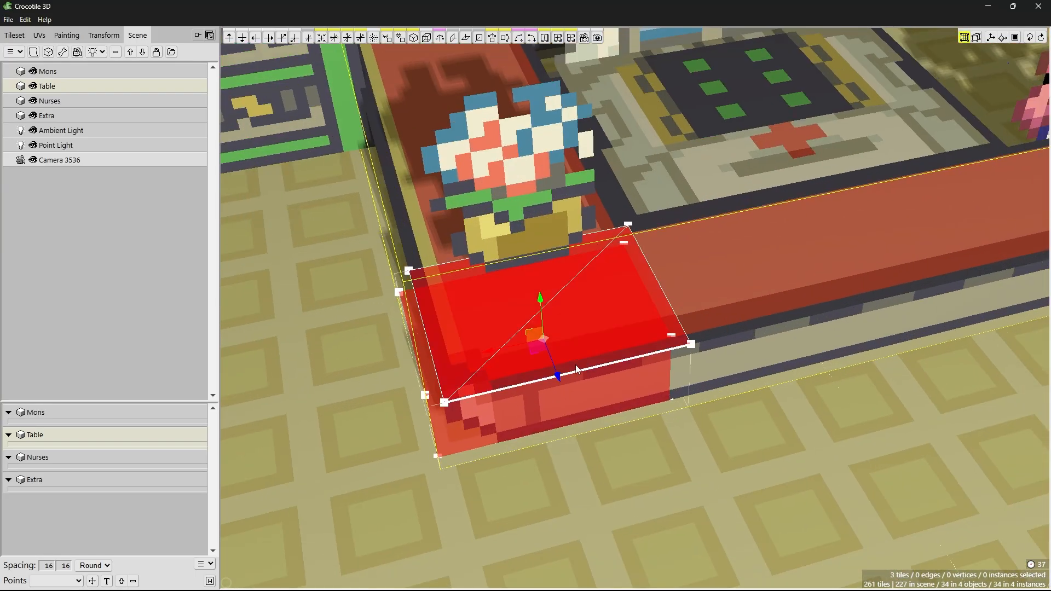
{"action": "left_click", "coordinate": [583, 327], "text": "shift"}
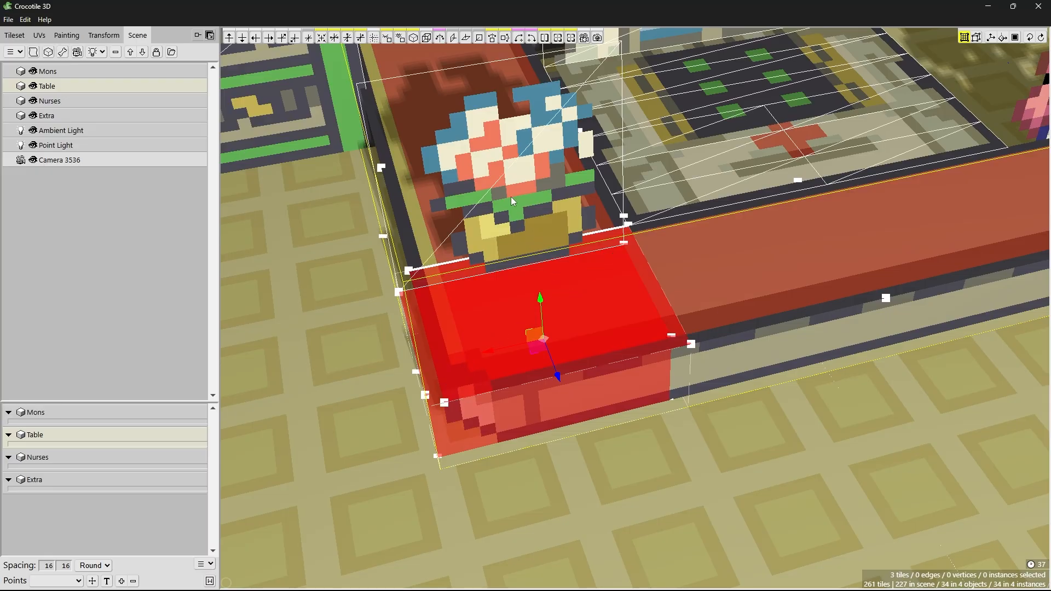
- Try deleting the overlapping top tiles at the counter's corner one at a time, undoing the first deletion
{"action": "left_click", "coordinate": [547, 284]}
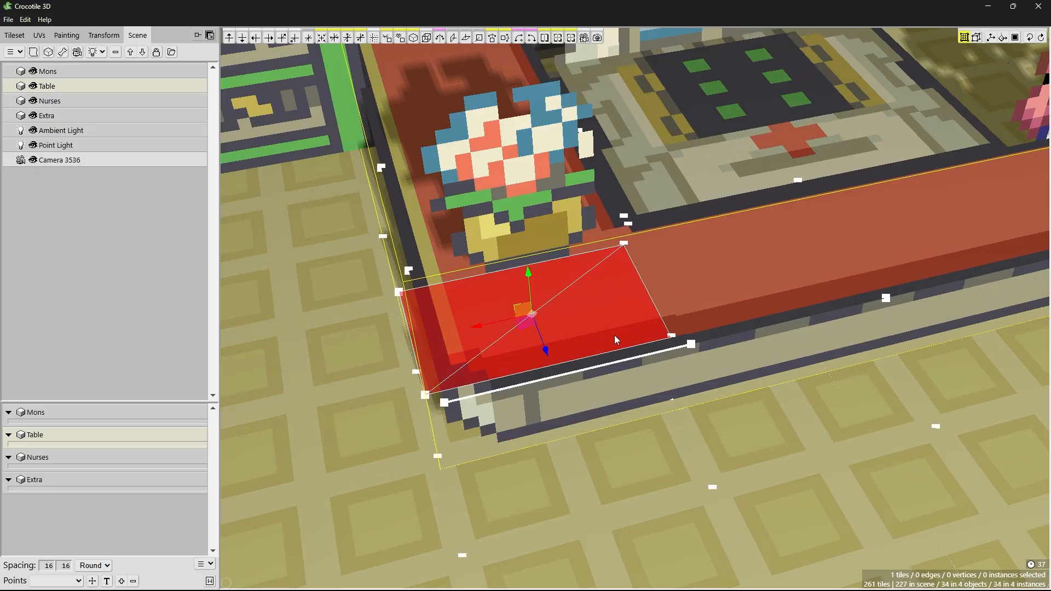
{"action": "left_click", "coordinate": [694, 361]}
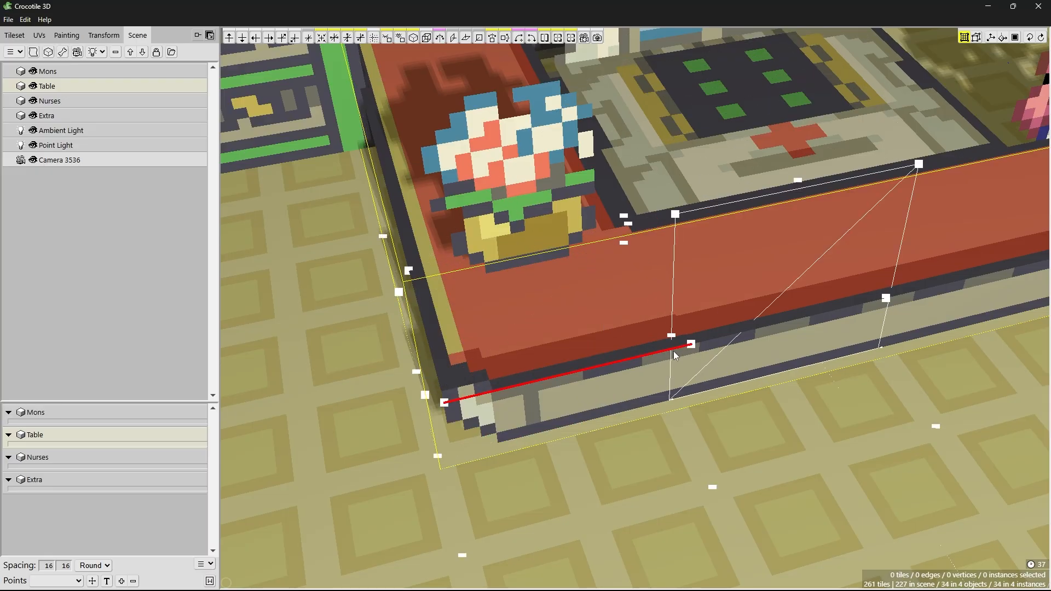
{"action": "left_click", "coordinate": [657, 351]}
{"action": "key", "text": "Delete"}
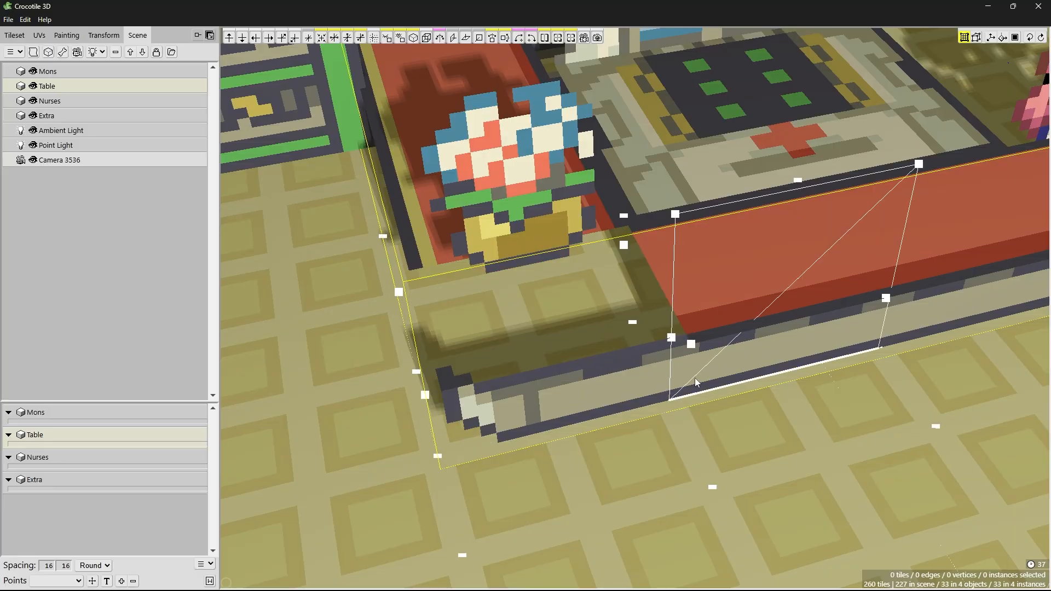
{"action": "key", "text": "ctrl+z"}
{"action": "left_click", "coordinate": [619, 297]}
{"action": "key", "text": "Delete"}
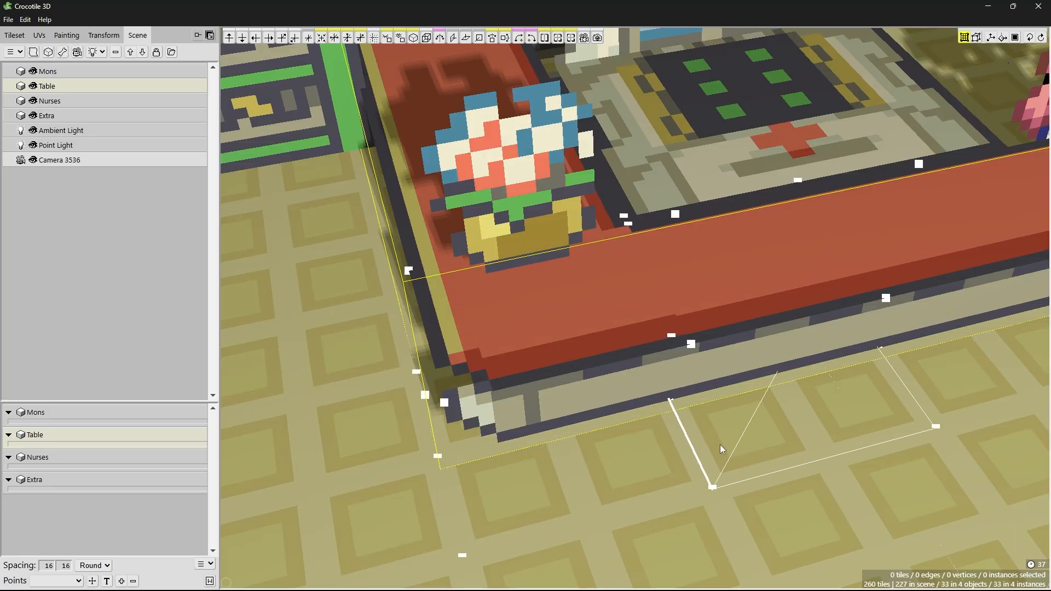
- Select the overlapping top tiles and the front tile at the counter's corner, plus the adjoining front tile
{"action": "left_click", "coordinate": [465, 365]}
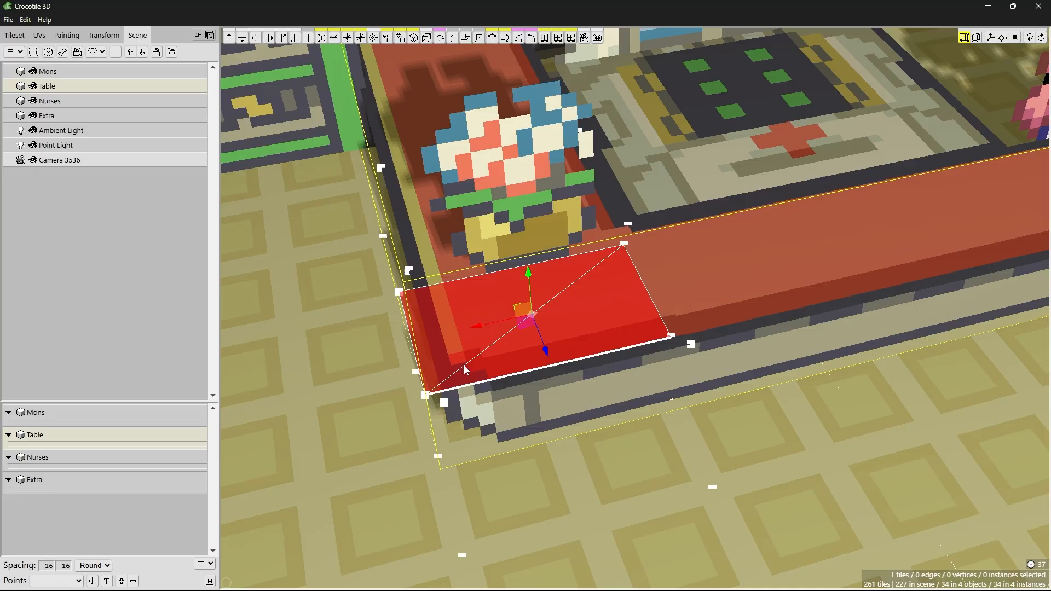
{"action": "left_click", "coordinate": [522, 391], "text": "shift"}
{"action": "left_click", "coordinate": [522, 379], "text": "shift"}
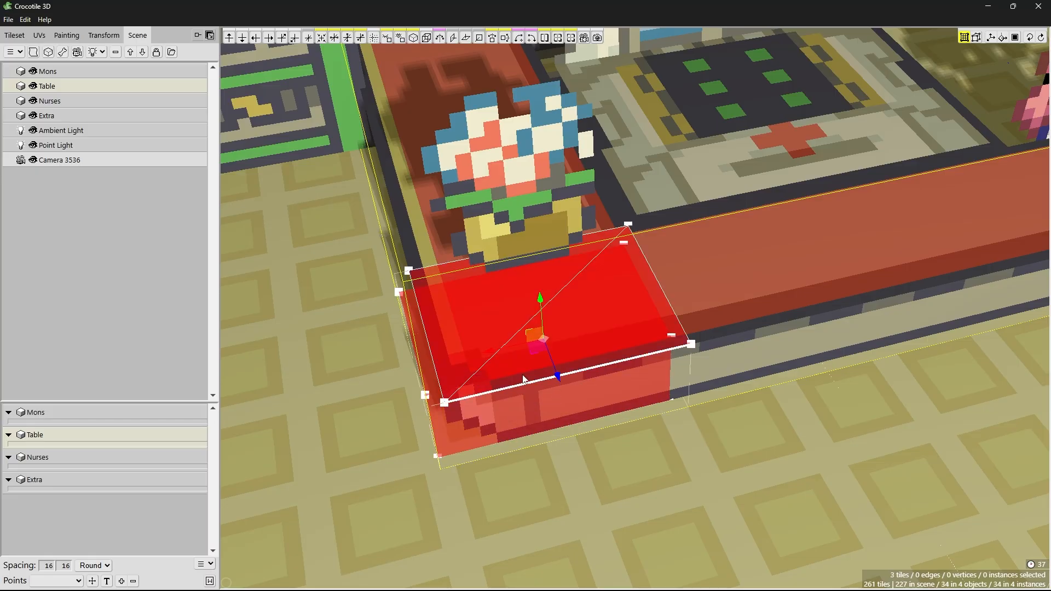
{"action": "right_click_drag", "start_coordinate": [564, 317], "coordinate": [674, 341]}
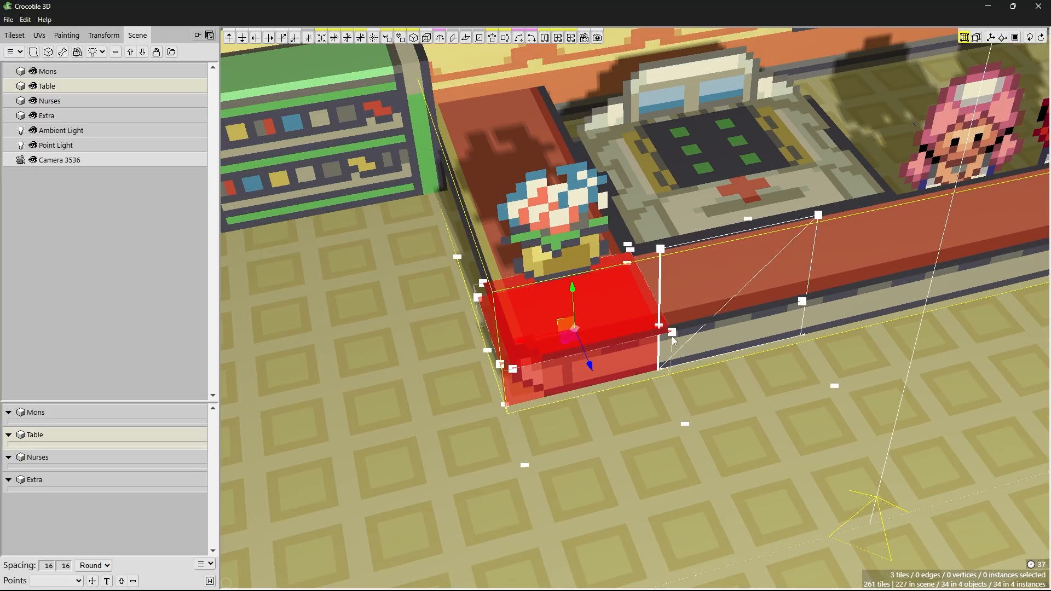
{"action": "key", "text": "c"}
{"action": "right_click", "coordinate": [641, 332]}
{"action": "left_click", "coordinate": [641, 332]}
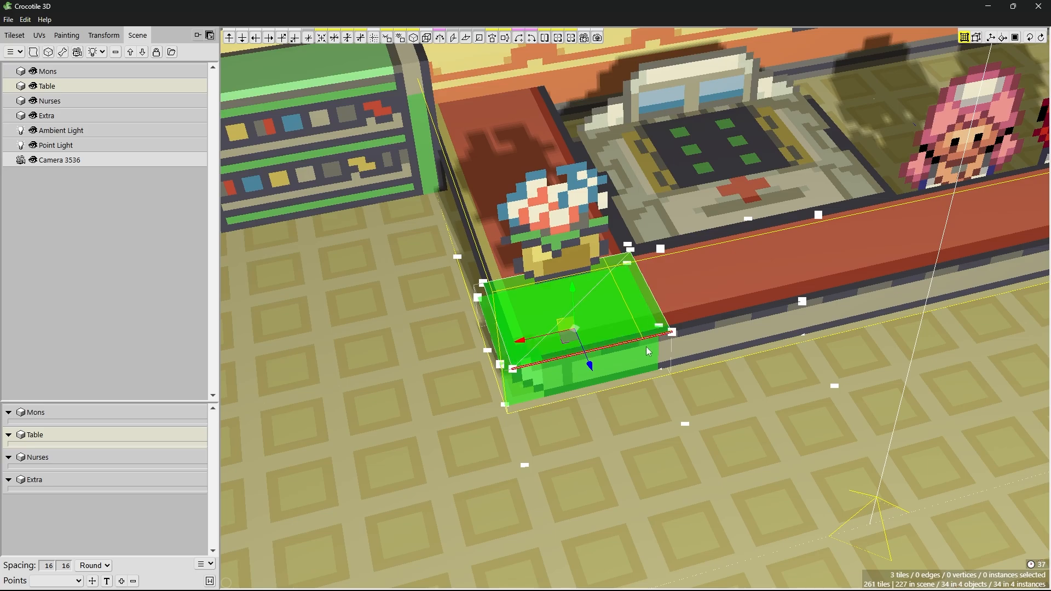
{"action": "left_click", "coordinate": [640, 353]}
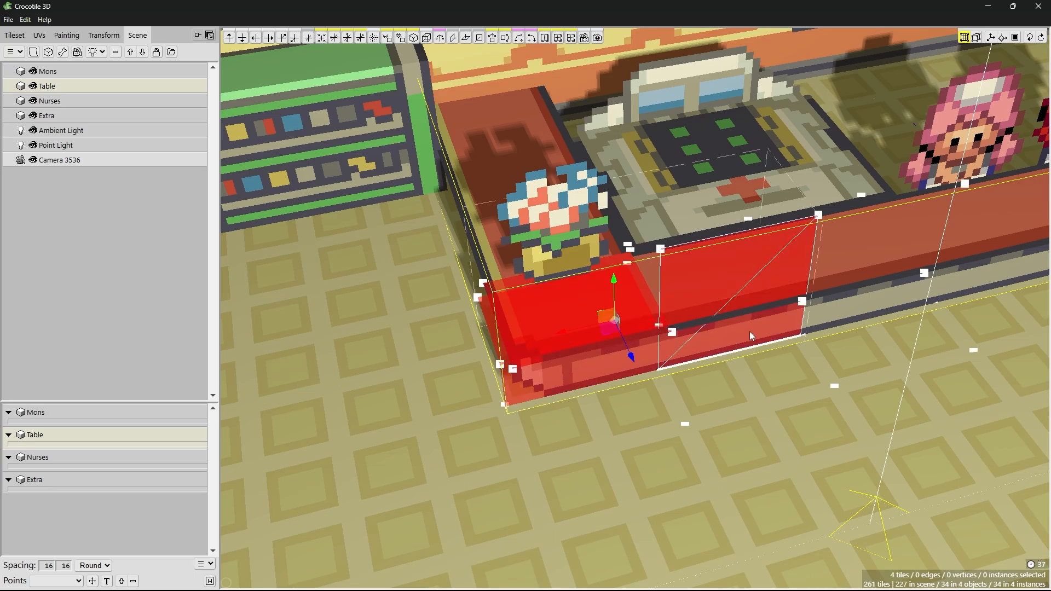
- Examine the counter's corner from its end and front sides and clear the tile selection
{"action": "right_click_drag", "start_coordinate": [767, 336], "coordinate": [821, 339]}
{"action": "right_click_drag", "start_coordinate": [635, 309], "coordinate": [665, 318]}
{"action": "scroll", "coordinate": [599, 313], "scroll_direction": "up", "scroll_amount": 3}
{"action": "scroll", "coordinate": [608, 309], "scroll_direction": "down", "scroll_amount": 4}
{"action": "middle_click_drag", "start_coordinate": [819, 301], "coordinate": [703, 353]}
{"action": "right_click_drag", "start_coordinate": [704, 354], "coordinate": [572, 314]}
{"action": "middle_click_drag", "start_coordinate": [573, 313], "coordinate": [436, 308]}
{"action": "left_click", "coordinate": [527, 349]}
{"action": "scroll", "coordinate": [604, 342], "scroll_direction": "up", "scroll_amount": 2}
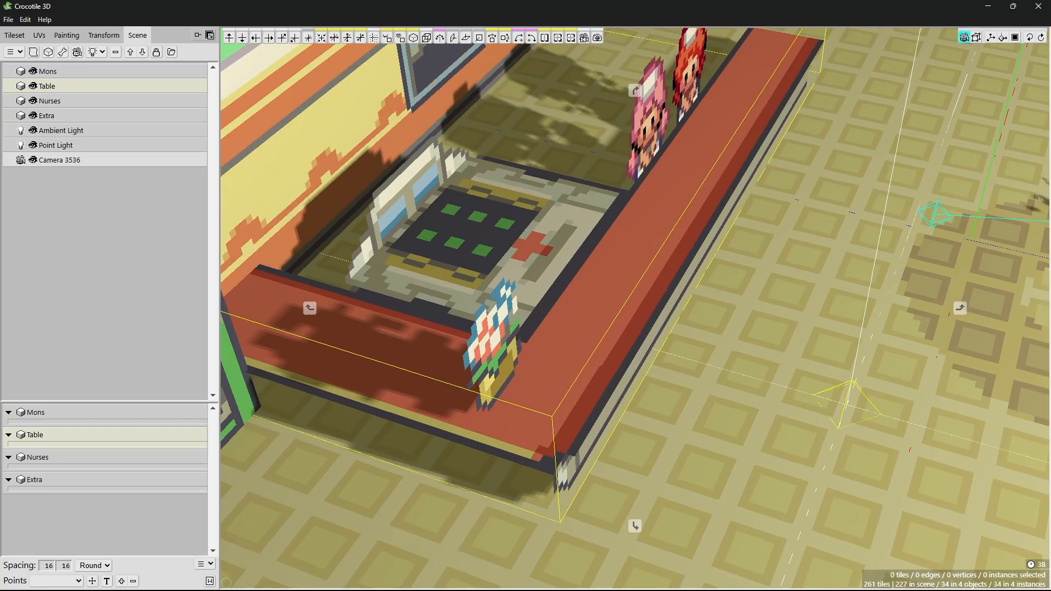
{"action": "right_click_drag", "start_coordinate": [605, 342], "coordinate": [523, 301]}
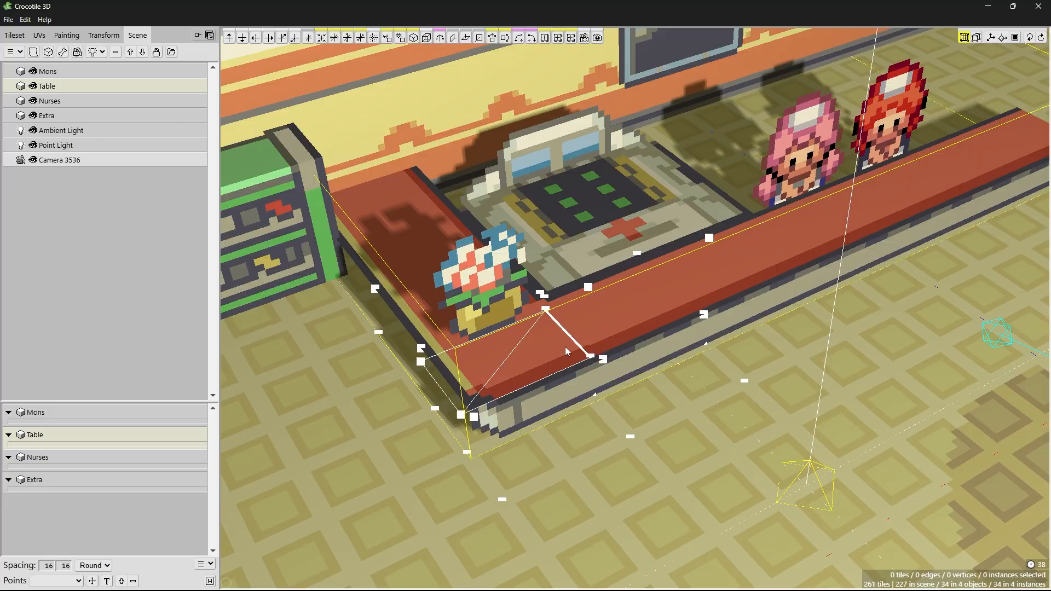
- Move the flower pot tile of the Extra object forward onto the counter's front corner and leave object editing
{"action": "left_click", "coordinate": [489, 297]}
{"action": "double_click", "coordinate": [489, 297]}
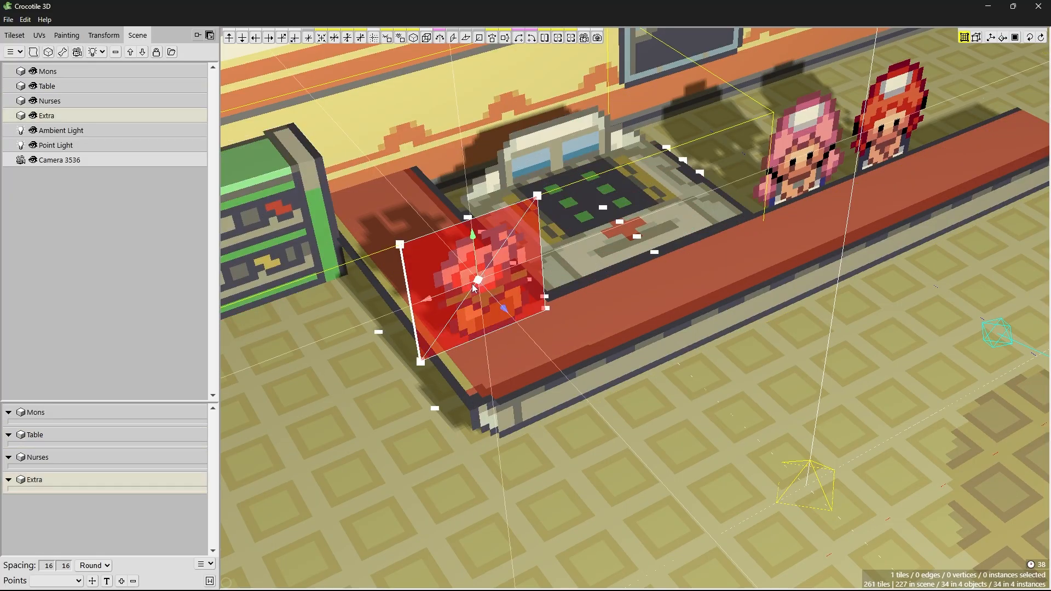
{"action": "left_click_drag", "start_coordinate": [507, 316], "coordinate": [538, 341]}
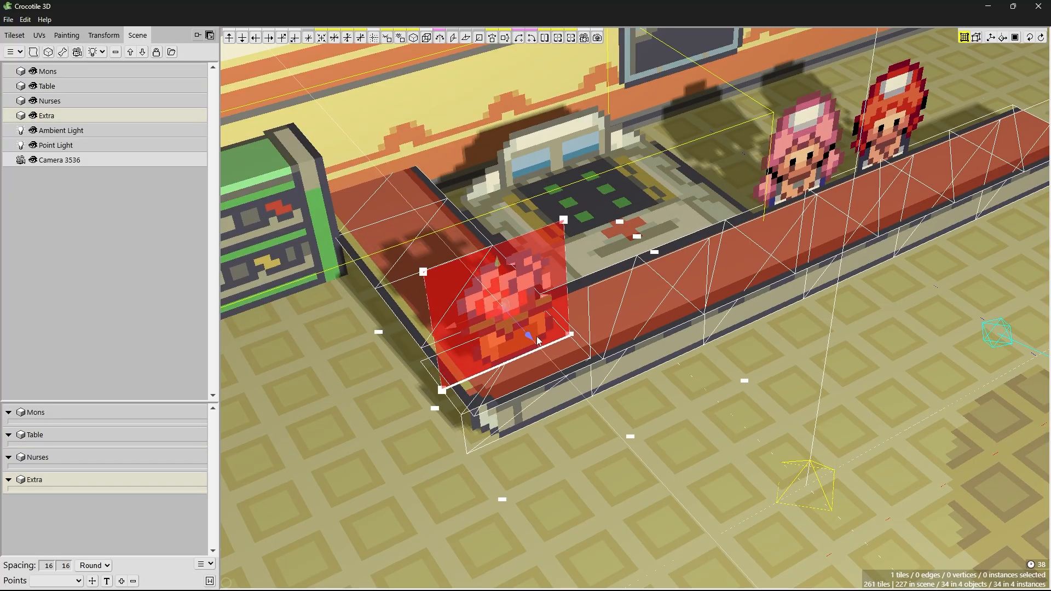
{"action": "double_click", "coordinate": [600, 330]}
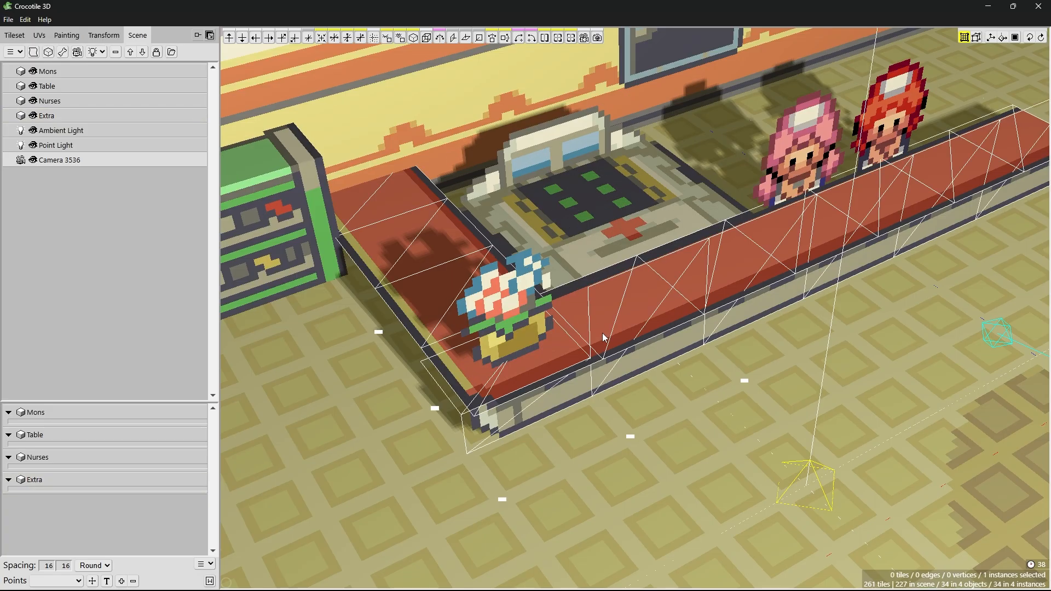
- Try raising the Table instance along the vertical axis and undo the move
{"action": "left_click", "coordinate": [564, 346]}
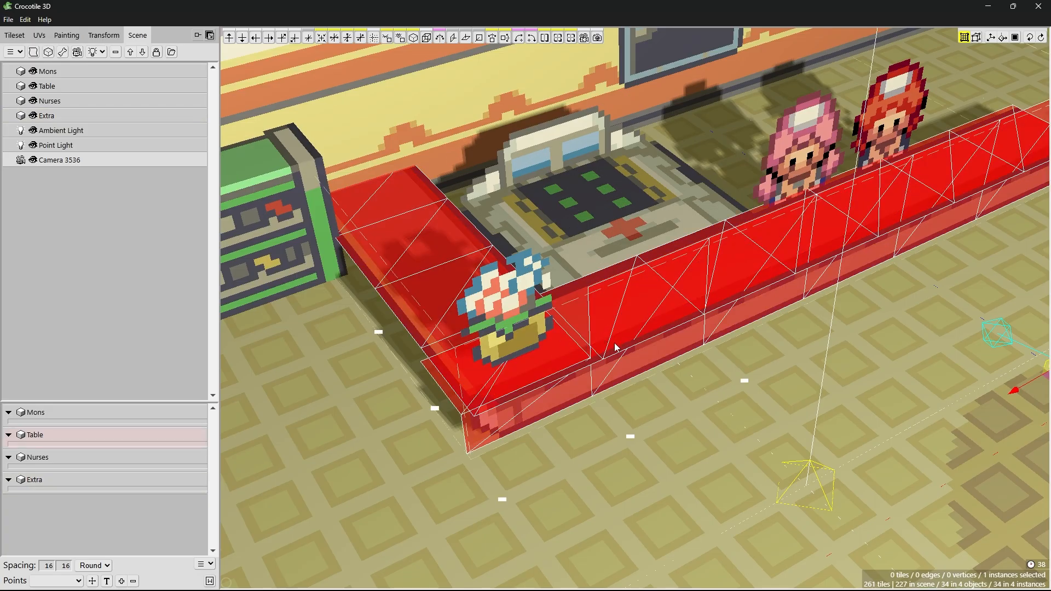
{"action": "key", "text": "space"}
{"action": "left_click_drag", "start_coordinate": [708, 346], "coordinate": [739, 330]}
{"action": "scroll", "coordinate": [739, 331], "scroll_direction": "down", "scroll_amount": 8}
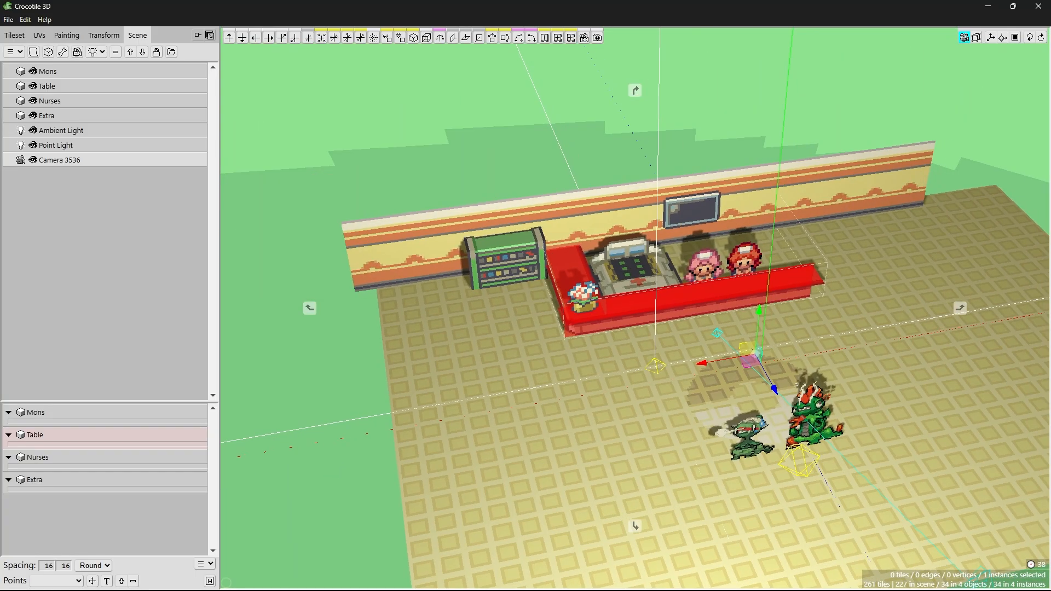
{"action": "left_click", "coordinate": [738, 323]}
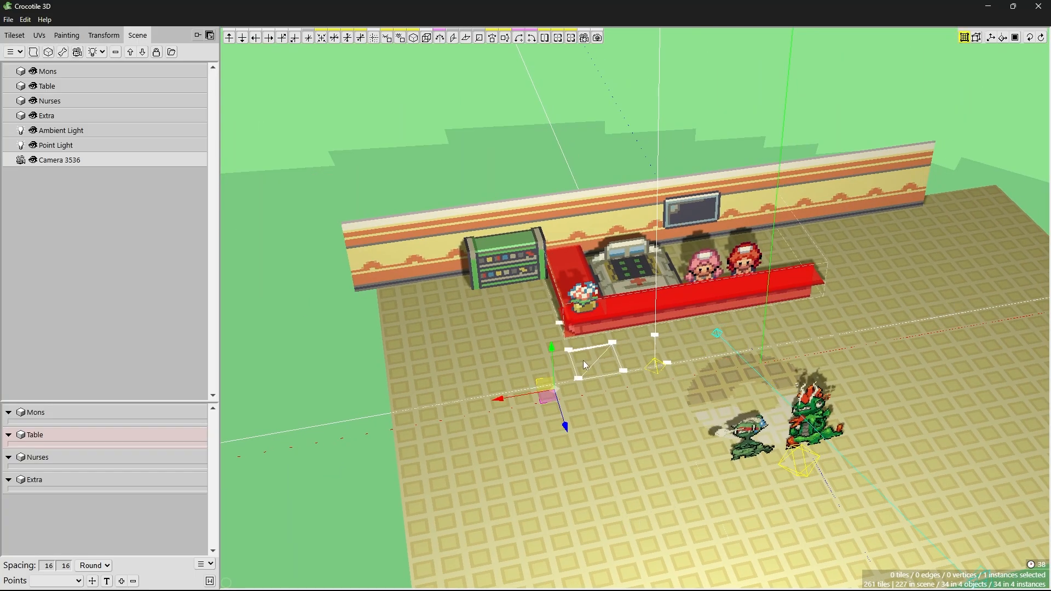
{"action": "left_click_drag", "start_coordinate": [551, 347], "coordinate": [552, 254]}
{"action": "key", "text": "ctrl+z"}
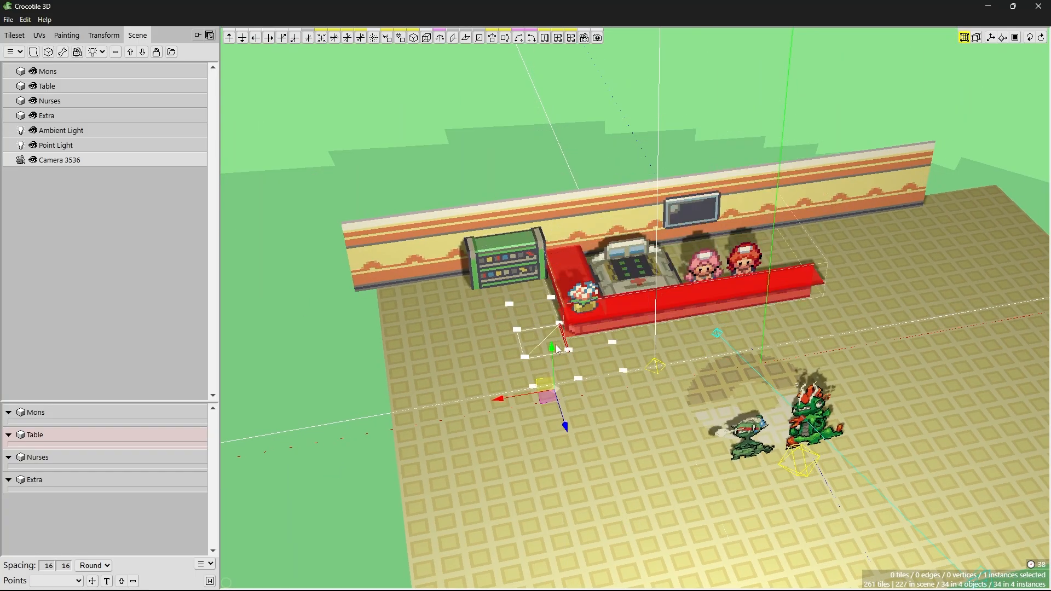
- Check the counter from the front of the scene and clear the instance selection
{"action": "key", "text": "space"}
{"action": "mouse_move", "coordinate": [547, 350]}
{"action": "left_mouse_down"}
{"action": "mouse_move", "coordinate": [583, 296]}
{"action": "mouse_move", "coordinate": [597, 236]}
{"action": "mouse_move", "coordinate": [540, 356]}
{"action": "left_mouse_up"}
{"action": "scroll", "coordinate": [597, 332], "scroll_direction": "up", "scroll_amount": 5}
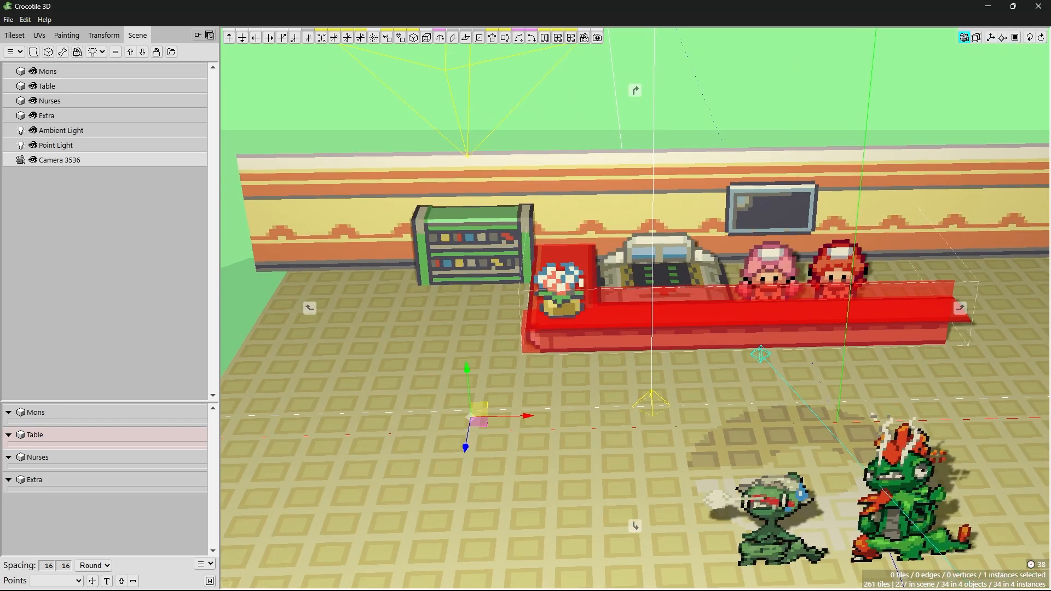
{"action": "right_click_drag", "start_coordinate": [712, 293], "coordinate": [625, 333]}
{"action": "key", "text": "space"}
{"action": "key", "text": "Escape"}
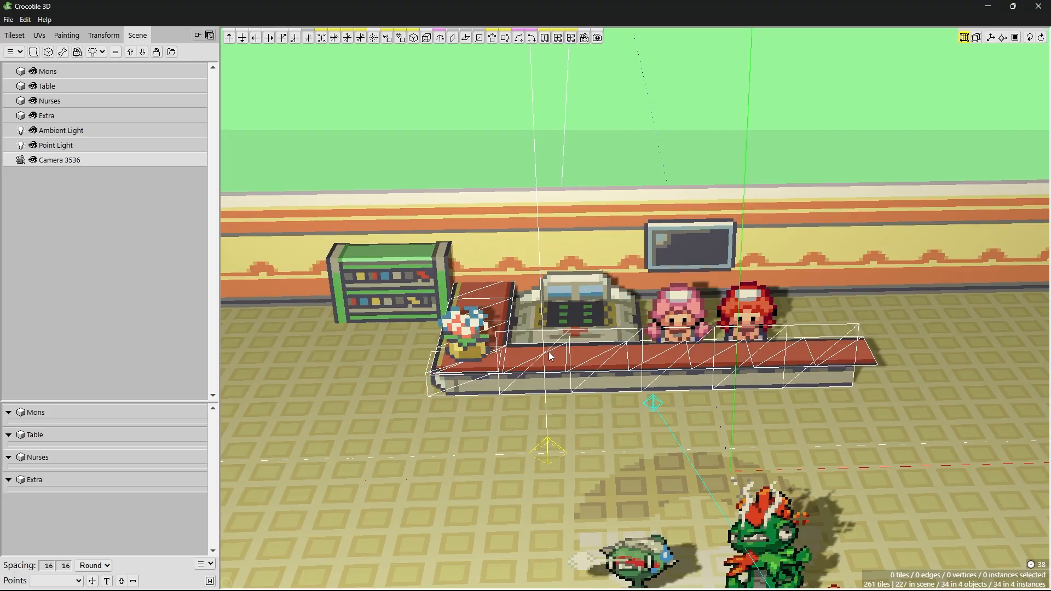
{"action": "left_click", "coordinate": [550, 356]}
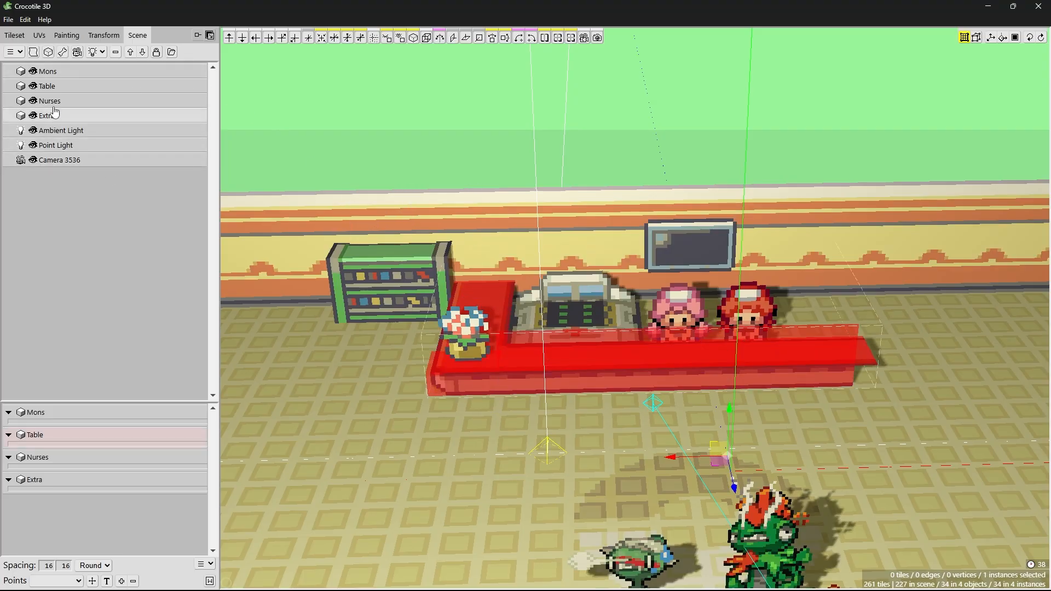
{"action": "right_click", "coordinate": [50, 87]}
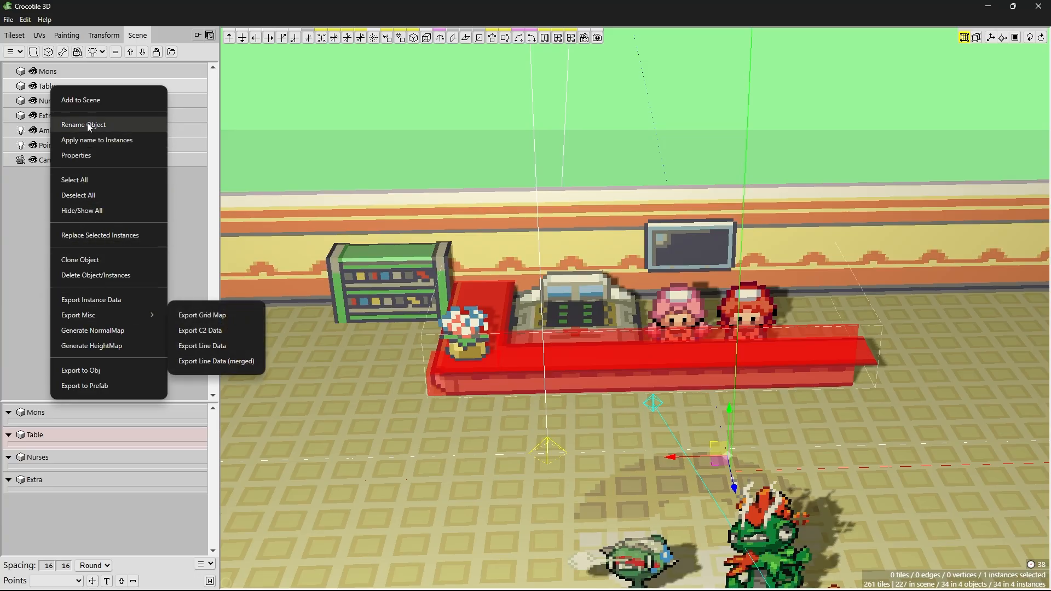
{"action": "left_click", "coordinate": [65, 196]}
{"action": "right_click", "coordinate": [53, 89]}
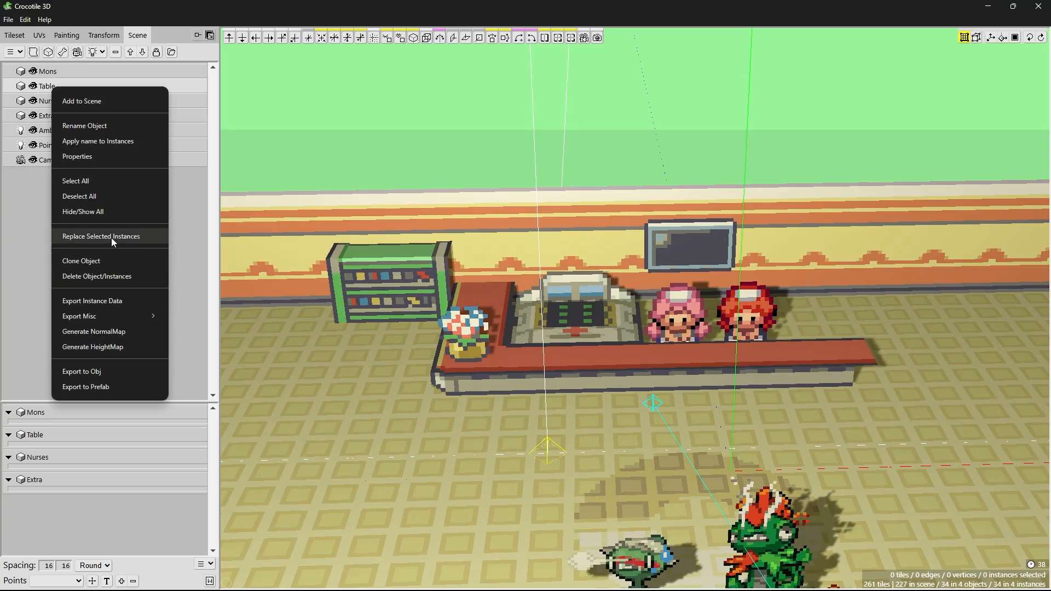
{"action": "left_click", "coordinate": [38, 343]}
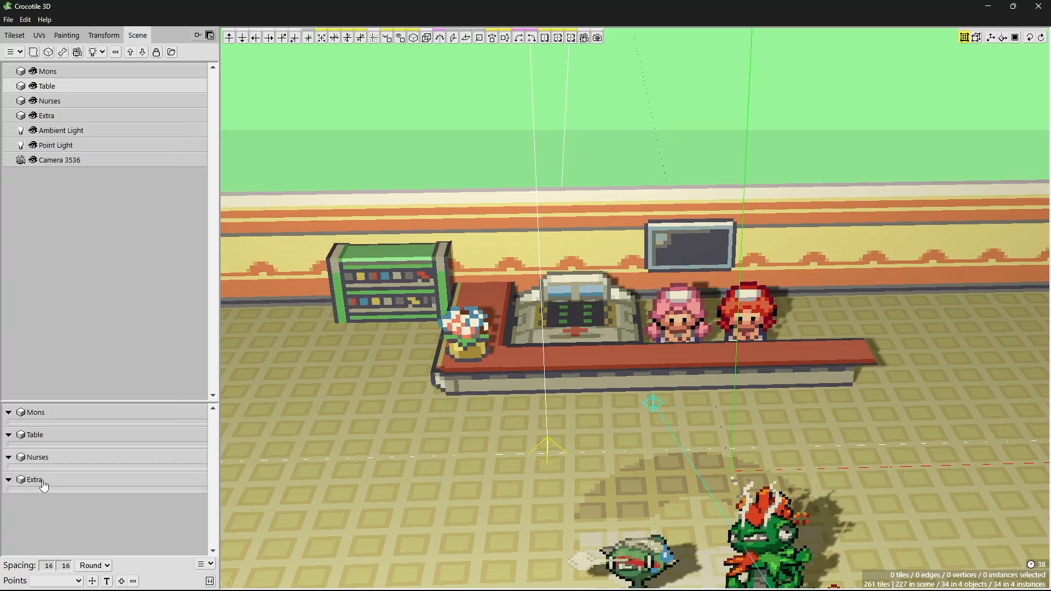
- Try to mirror the Table instance's position on the Y axis
{"action": "right_click", "coordinate": [41, 436]}
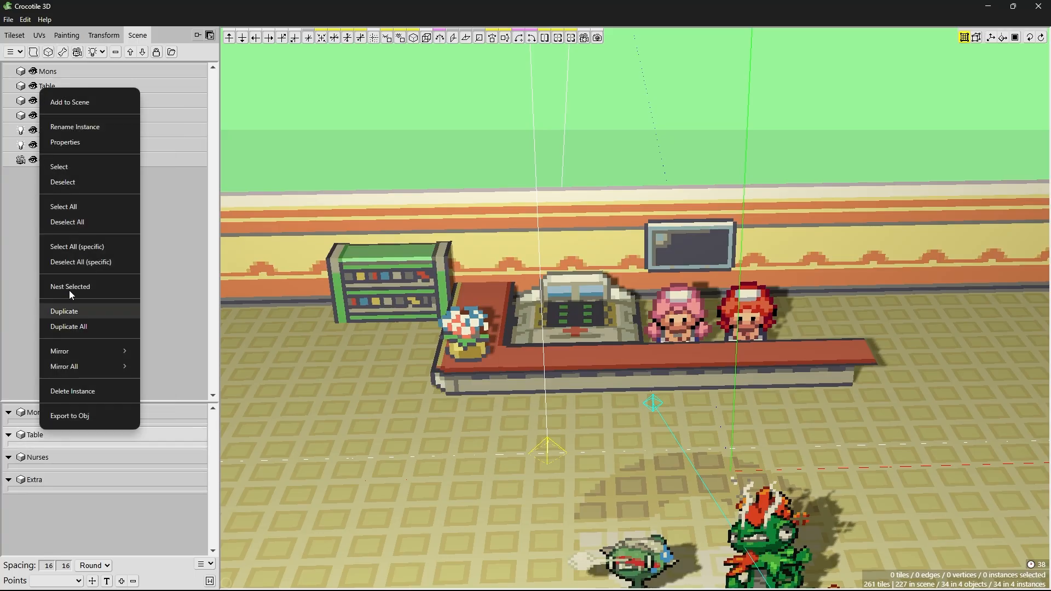
{"action": "mouse_move", "coordinate": [103, 350]}
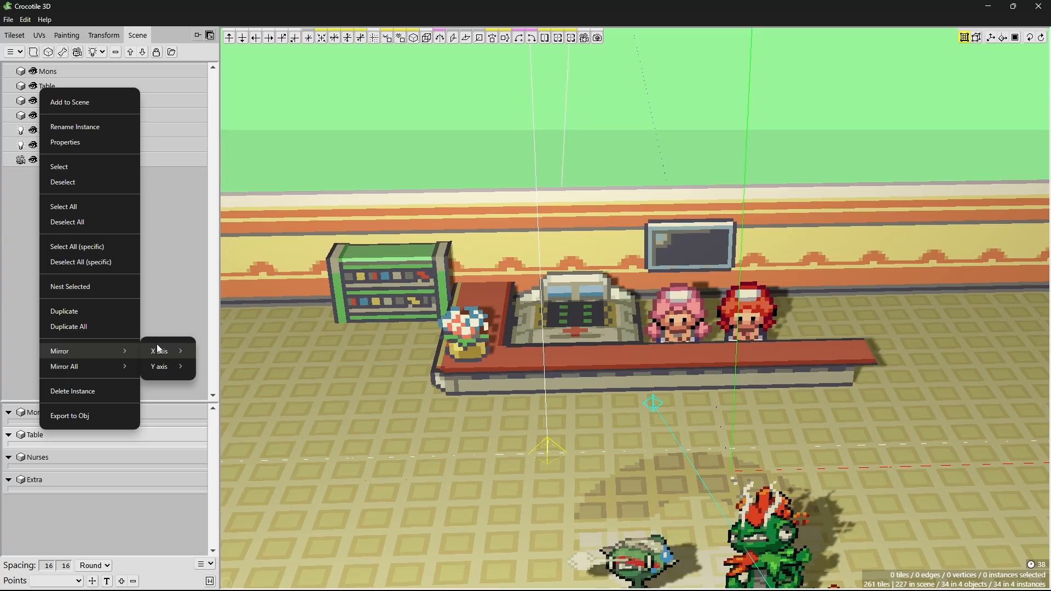
{"action": "mouse_move", "coordinate": [164, 366]}
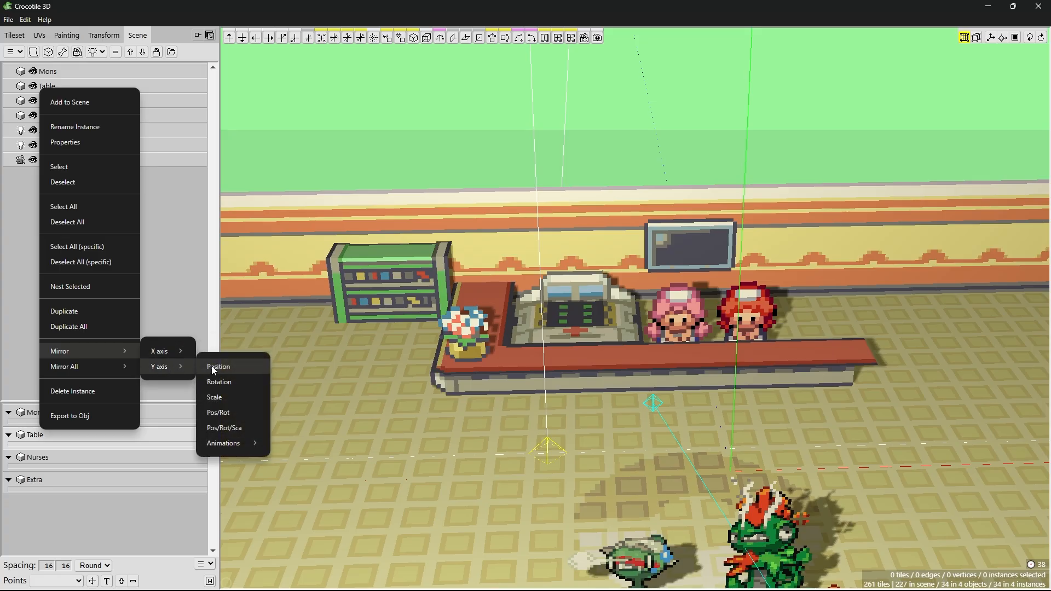
{"action": "left_click", "coordinate": [215, 367]}
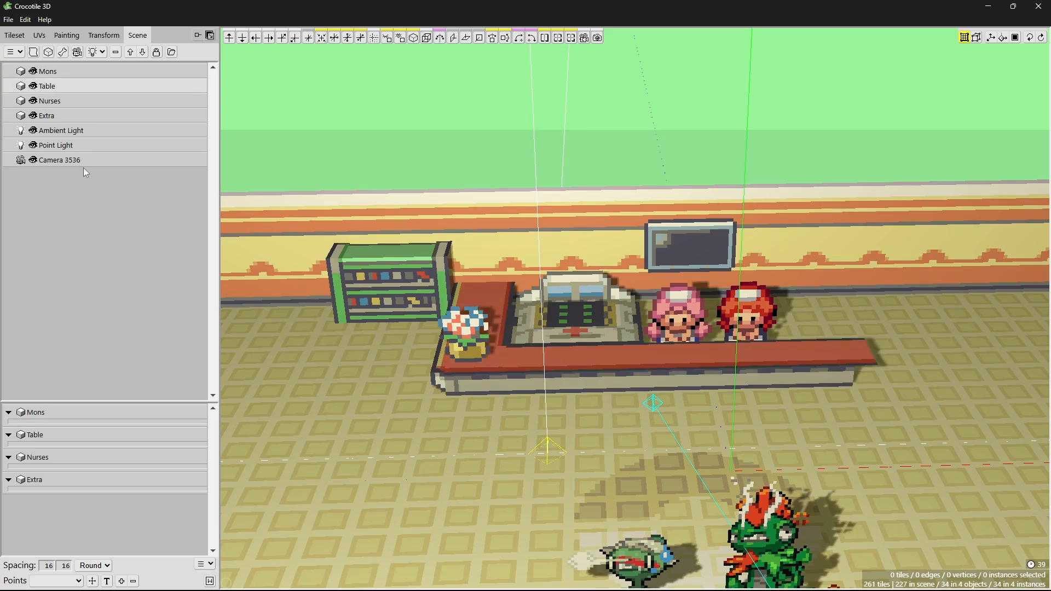
{"action": "right_click", "coordinate": [47, 88]}
{"action": "left_click", "coordinate": [46, 82]}
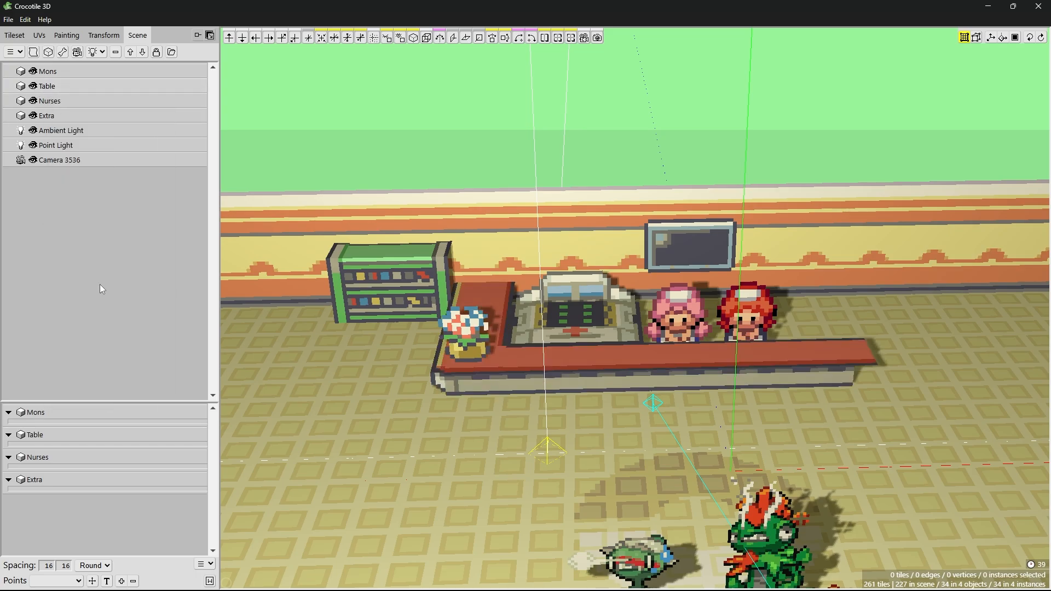
{"action": "right_click", "coordinate": [60, 422]}
{"action": "left_click", "coordinate": [45, 435]}
{"action": "right_click", "coordinate": [49, 435]}
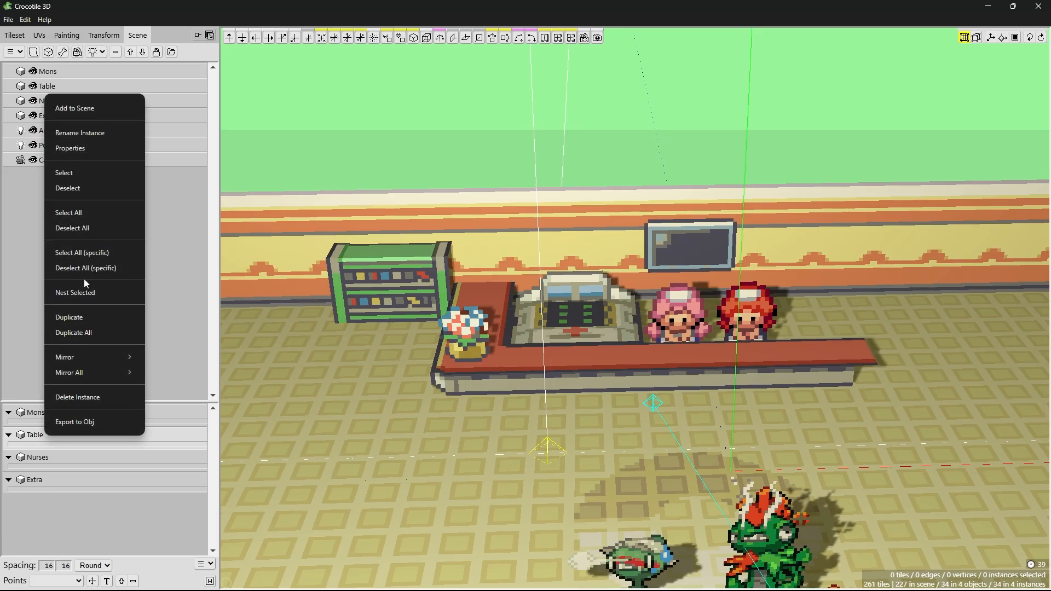
{"action": "left_click", "coordinate": [88, 177]}
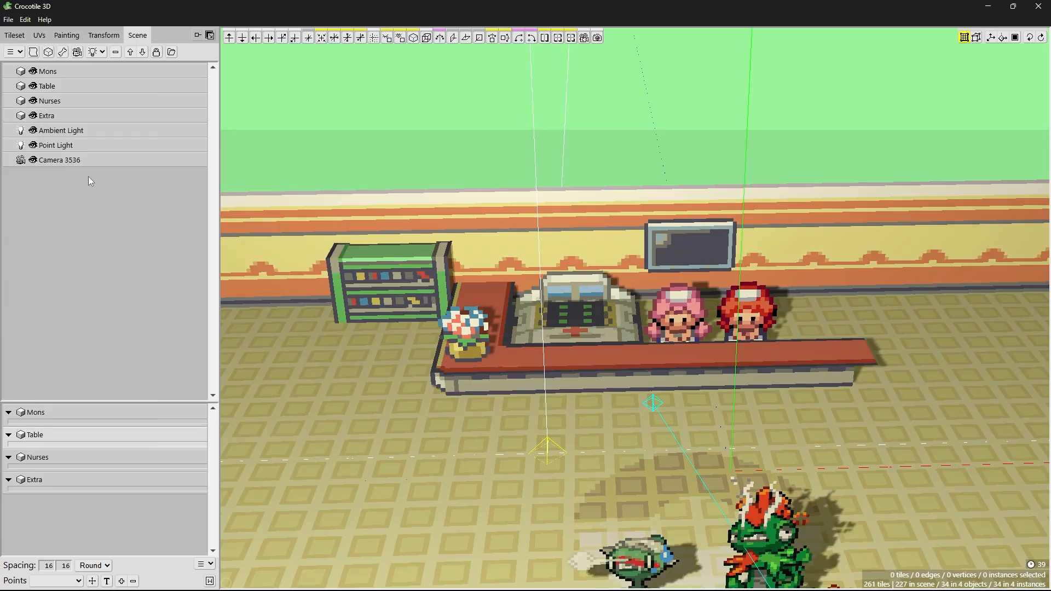
- Open the Table object for editing and select the top tile at the counter's corner below the flower pot
{"action": "right_click", "coordinate": [575, 364]}
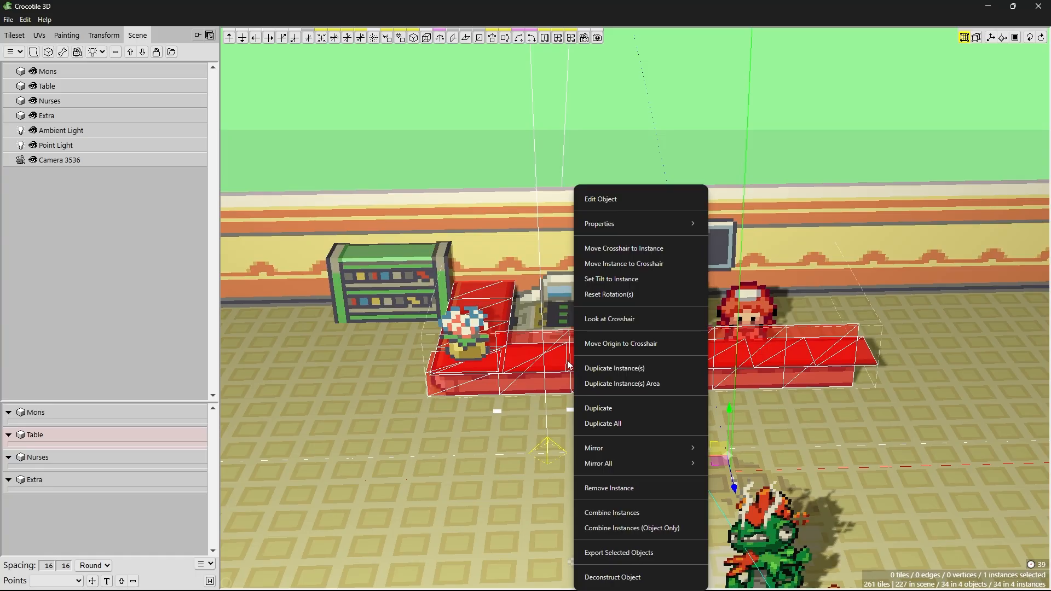
{"action": "left_click", "coordinate": [603, 201]}
{"action": "left_click", "coordinate": [552, 360]}
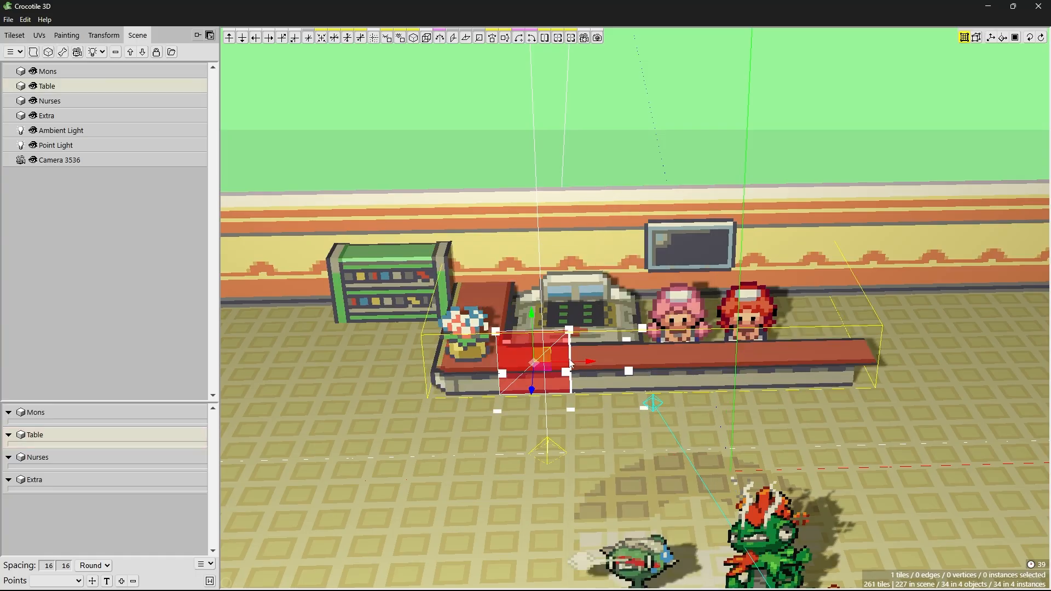
{"action": "right_click_drag", "start_coordinate": [551, 360], "coordinate": [611, 339]}
{"action": "left_click", "coordinate": [612, 339]}
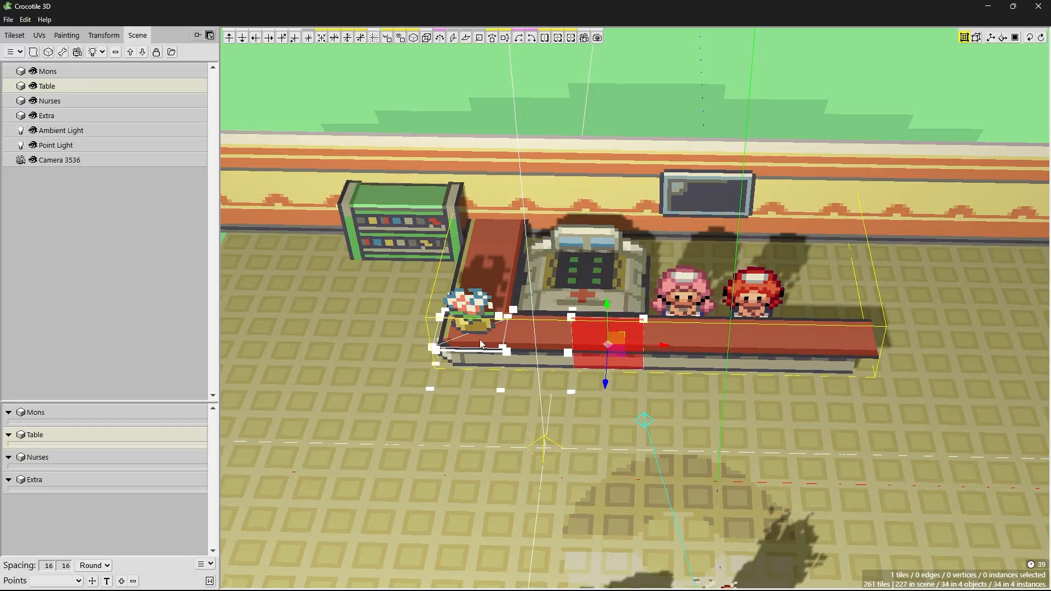
{"action": "left_click", "coordinate": [480, 348]}
- Add the corner's front tile and its overlapping top tile to the selection
{"action": "scroll", "coordinate": [422, 372], "scroll_direction": "up", "scroll_amount": 2}
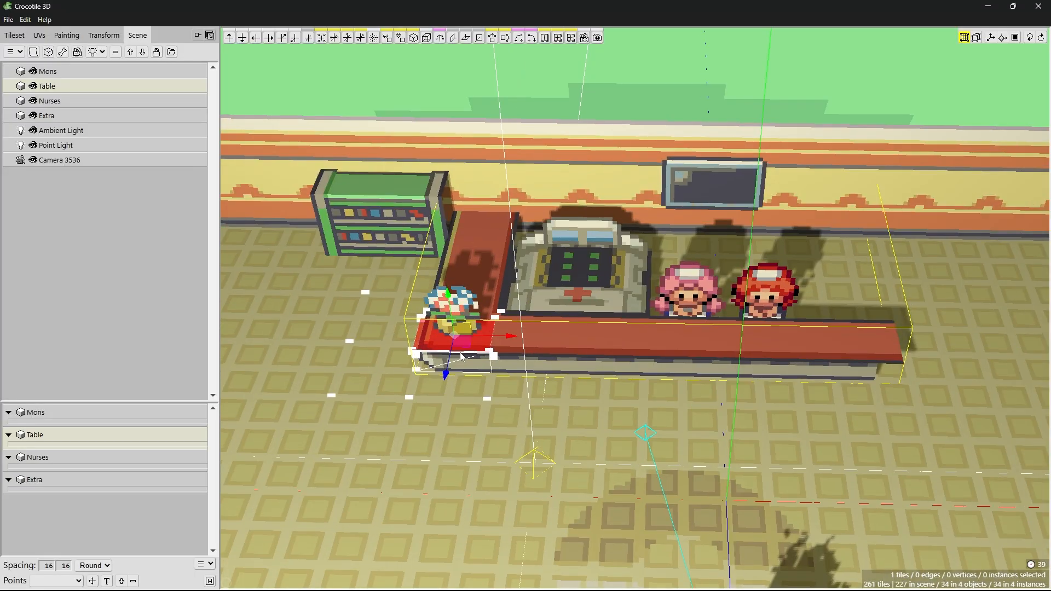
{"action": "left_click", "coordinate": [412, 378], "text": "shift"}
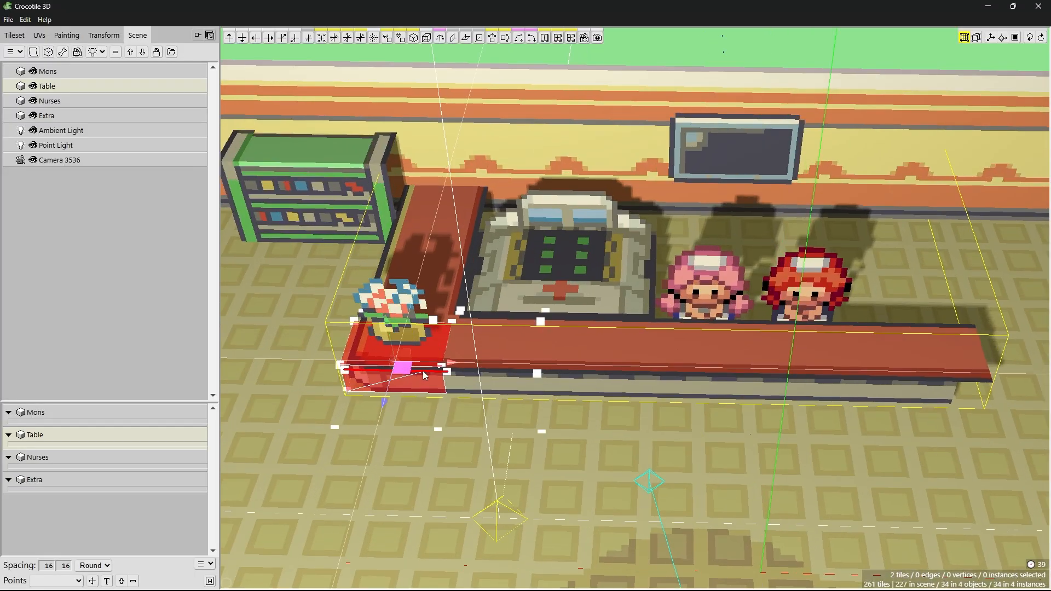
{"action": "left_click", "coordinate": [425, 363], "text": "shift"}
{"action": "scroll", "coordinate": [445, 361], "scroll_direction": "down", "scroll_amount": 2}
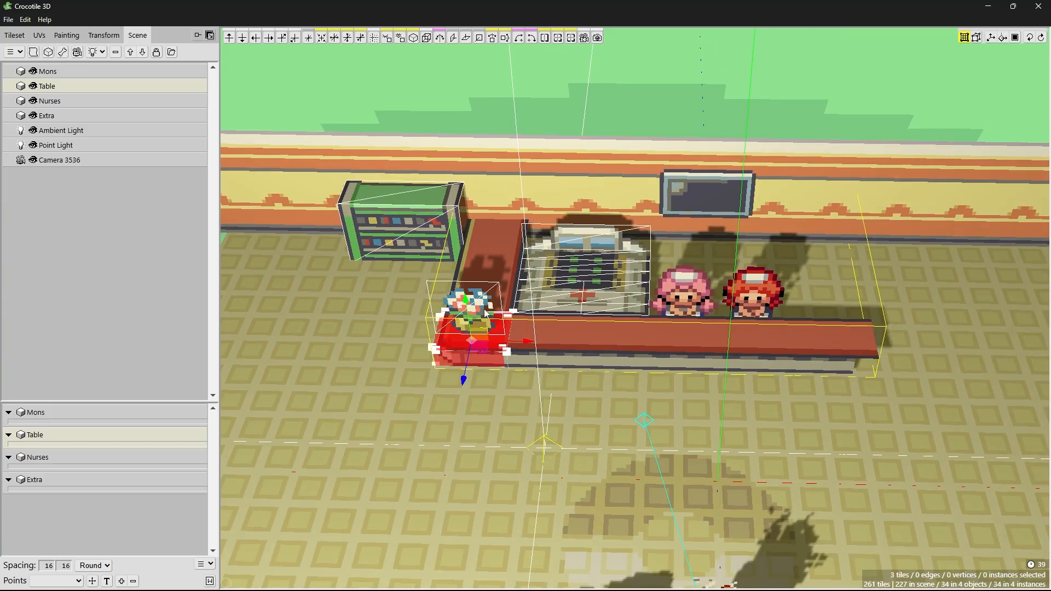
{"action": "scroll", "coordinate": [493, 316], "scroll_direction": "up", "scroll_amount": 2}
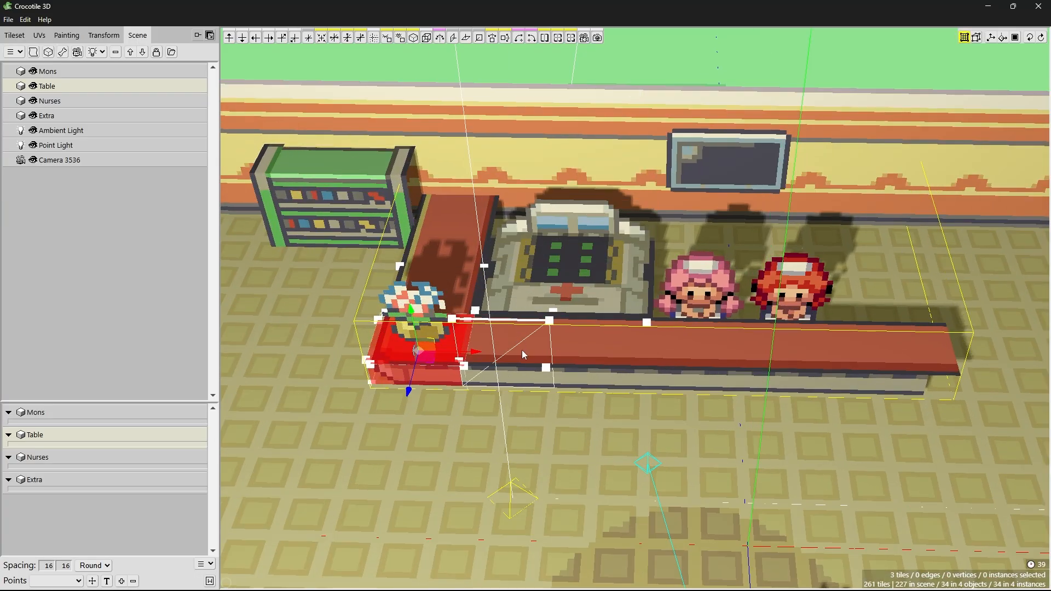
{"action": "left_click", "coordinate": [509, 374]}
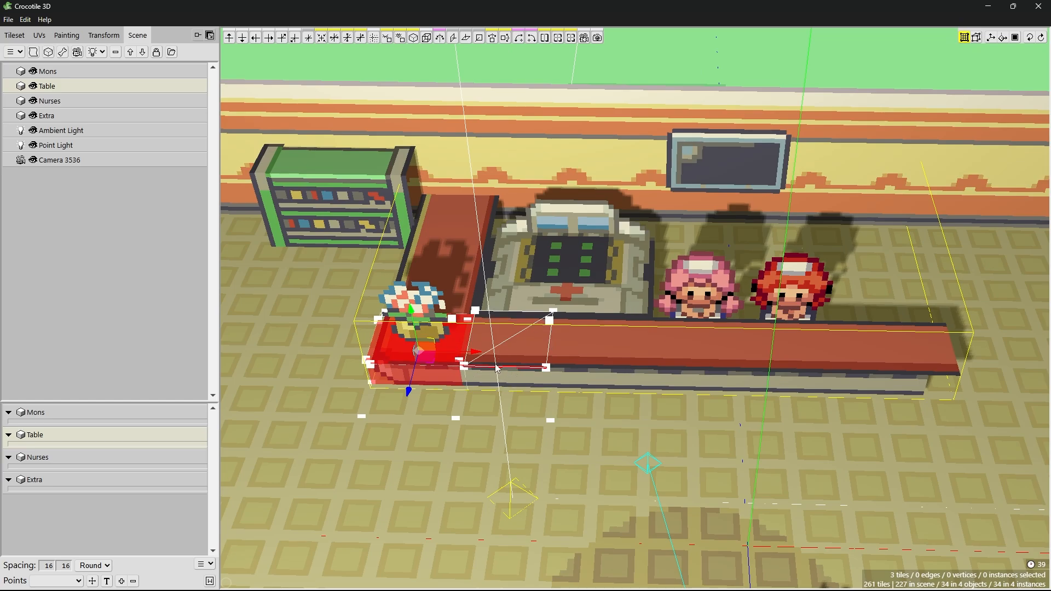
- Duplicate the three selected corner tiles and place the copies against the open end of the counter's front
{"action": "left_click_drag", "start_coordinate": [477, 355], "coordinate": [929, 342]}
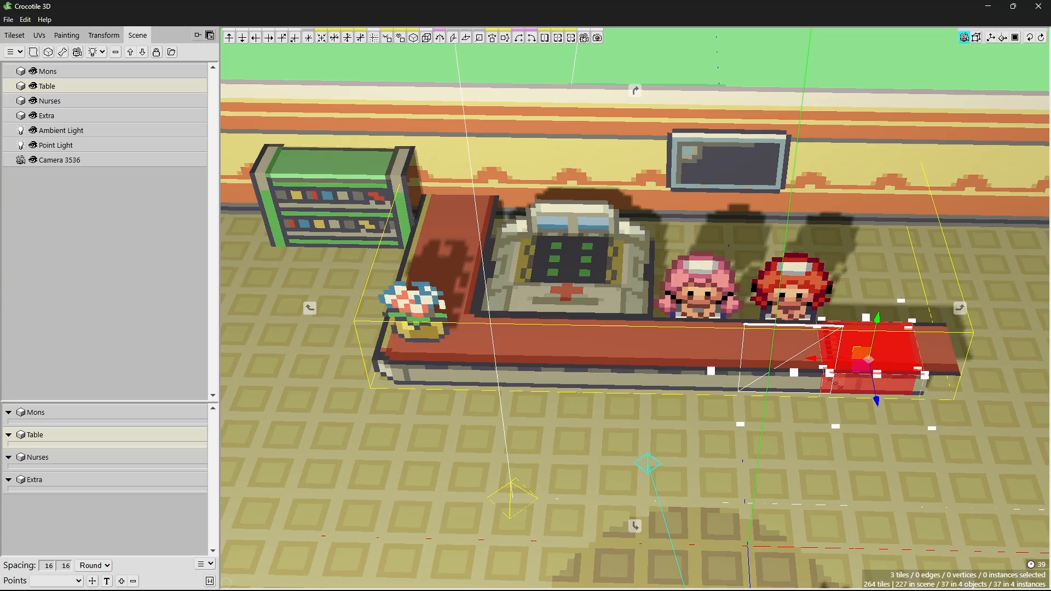
{"action": "middle_click_drag", "start_coordinate": [788, 346], "coordinate": [548, 351]}
{"action": "key", "text": "Escape"}
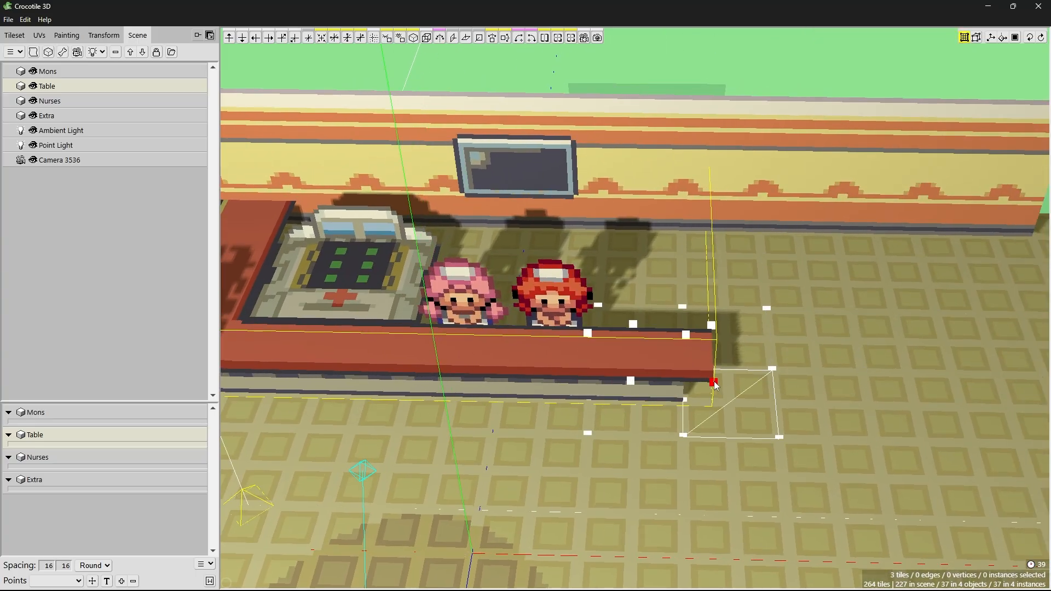
{"action": "left_click", "coordinate": [714, 383]}
{"action": "left_click_drag", "start_coordinate": [689, 376], "coordinate": [815, 364]}
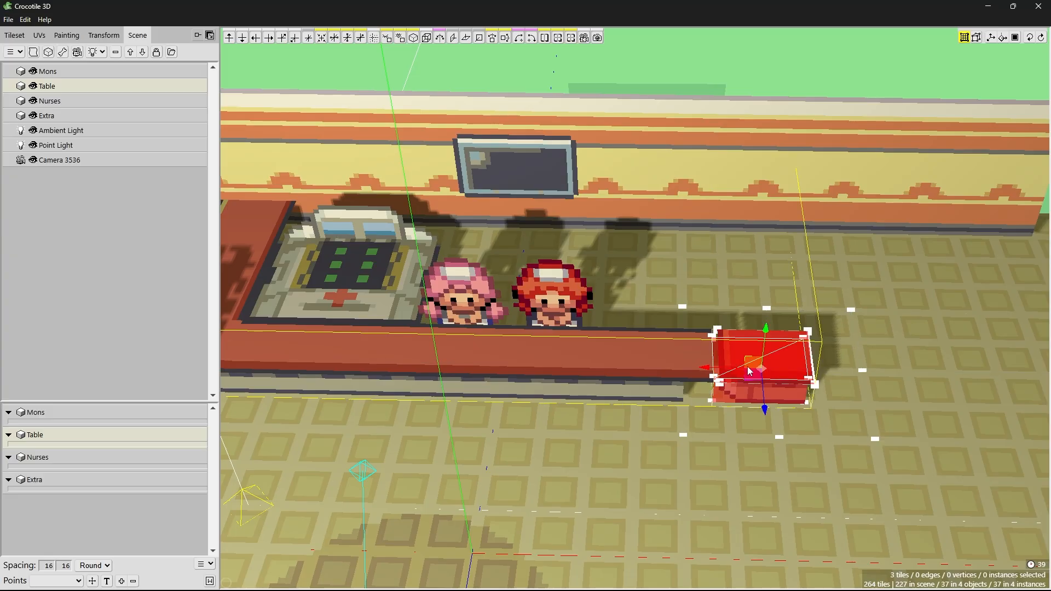
- Mirror the copied corner tiles horizontally and bring them back to the counter's open end
{"action": "key", "text": "Delete"}
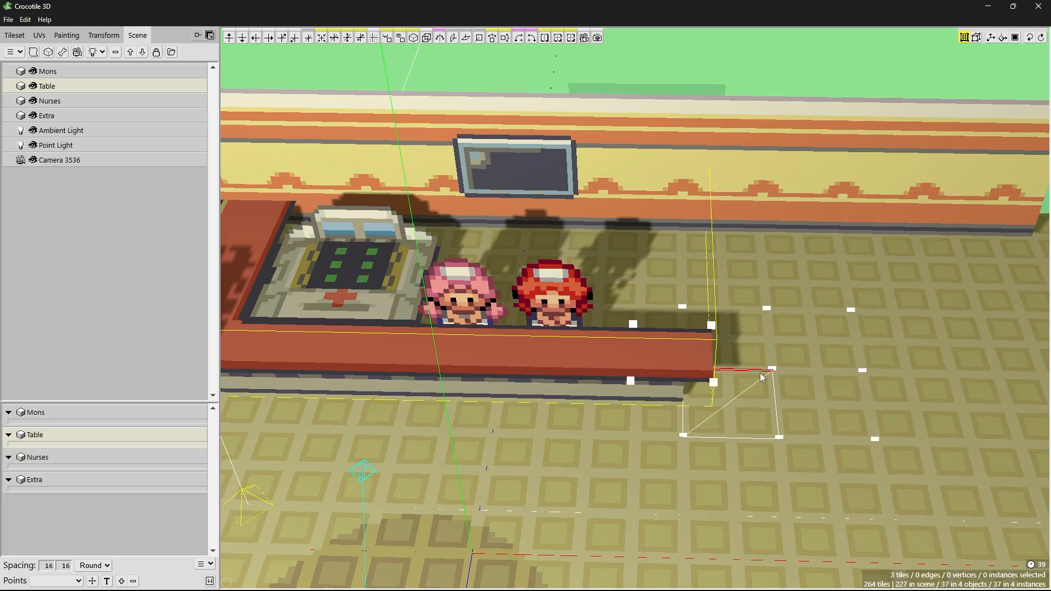
{"action": "key", "text": "space"}
{"action": "scroll", "coordinate": [767, 374], "scroll_direction": "down", "scroll_amount": 5}
{"action": "scroll", "coordinate": [378, 367], "scroll_direction": "up", "scroll_amount": 2}
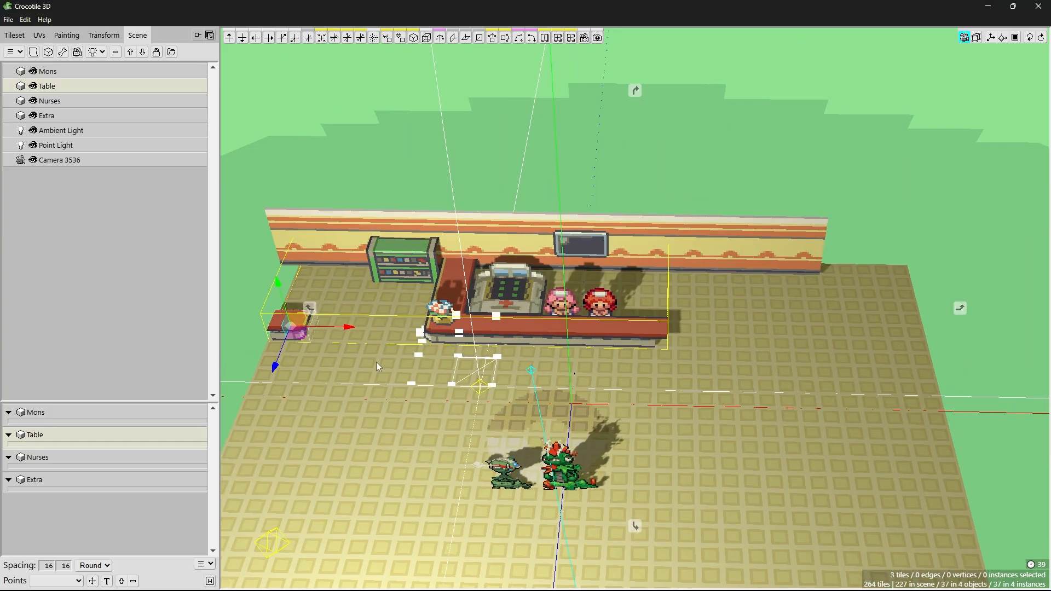
{"action": "key", "text": "space"}
{"action": "left_click_drag", "start_coordinate": [339, 328], "coordinate": [739, 328]}
{"action": "key", "text": "space"}
{"action": "scroll", "coordinate": [712, 334], "scroll_direction": "up", "scroll_amount": 8}
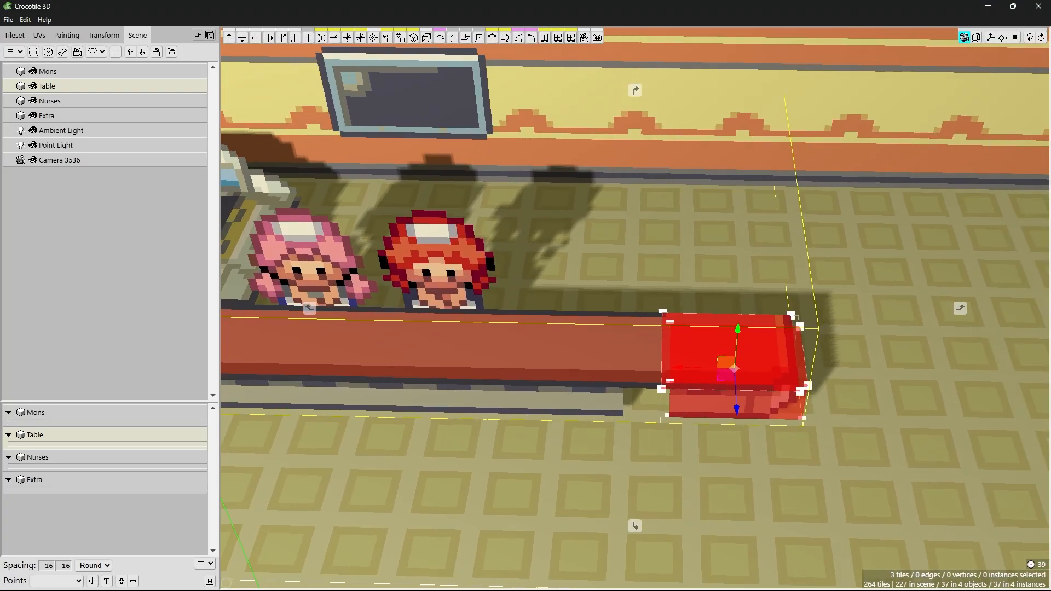
- Slide the mirrored corner inward to join the counter's front base and clear the selection
{"action": "right_click_drag", "start_coordinate": [736, 394], "coordinate": [701, 381]}
{"action": "key", "text": "space"}
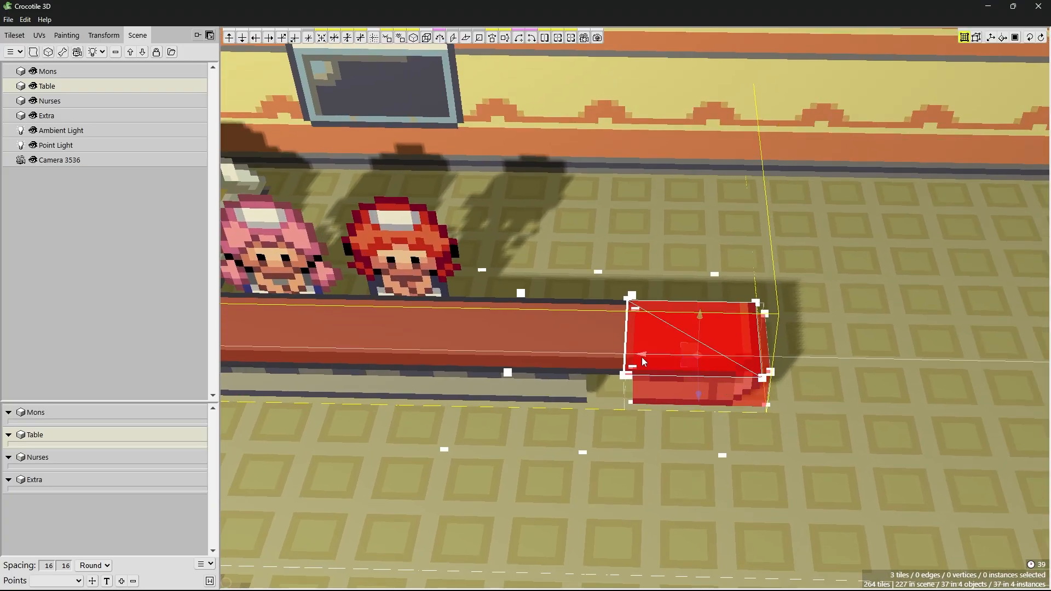
{"action": "left_click_drag", "start_coordinate": [642, 357], "coordinate": [599, 351]}
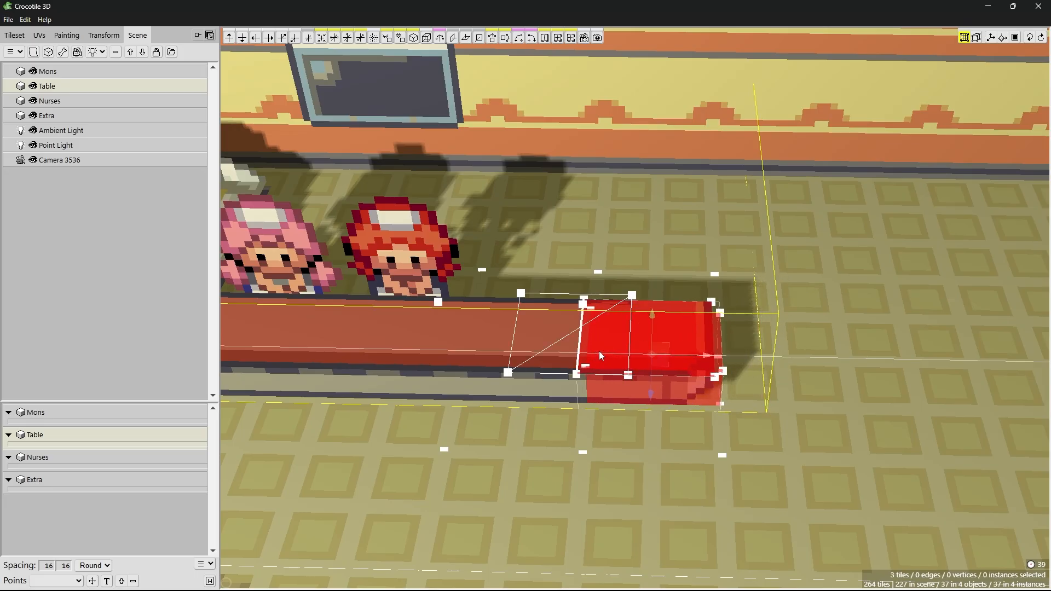
{"action": "key", "text": "Escape"}
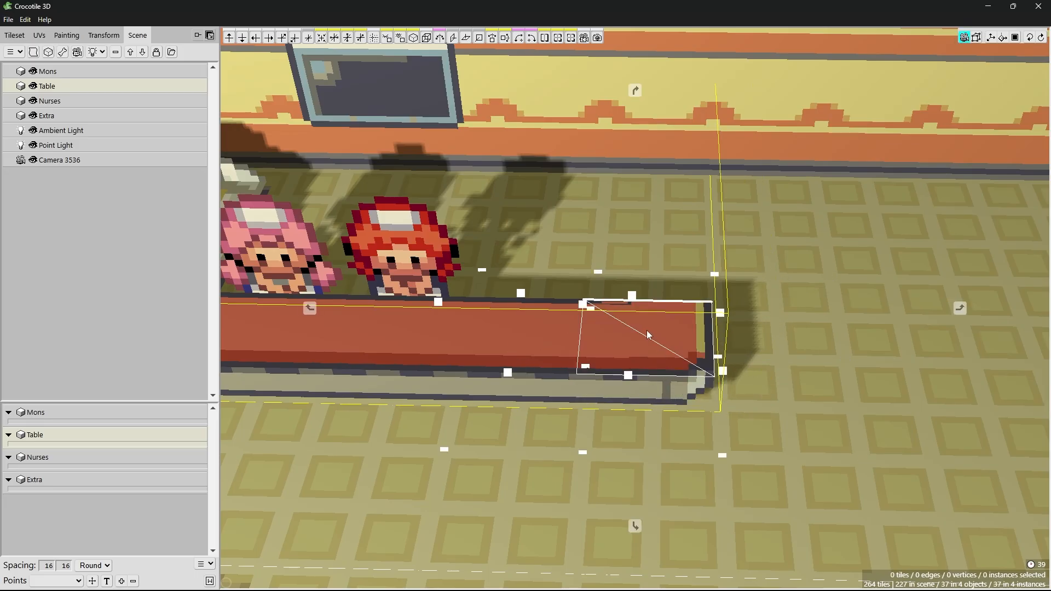
- Pull the outer edge of the top tile overlapping the mirrored corner back to where the corner begins
{"action": "key", "text": "space"}
{"action": "scroll", "coordinate": [646, 331], "scroll_direction": "up", "scroll_amount": 5}
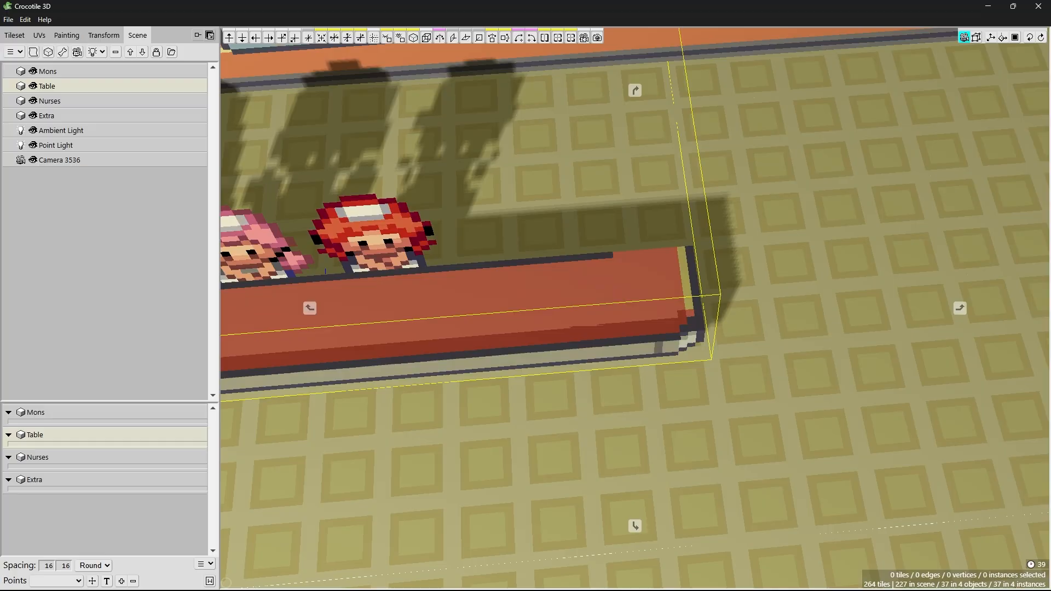
{"action": "key", "text": "space"}
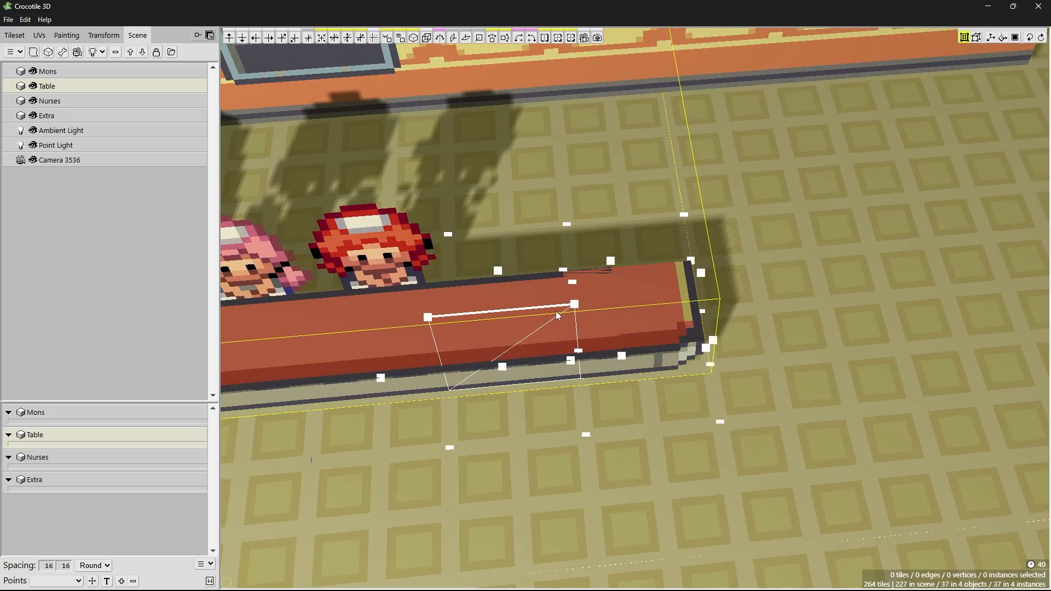
{"action": "left_click", "coordinate": [542, 288]}
{"action": "scroll", "coordinate": [569, 302], "scroll_direction": "up", "scroll_amount": 3}
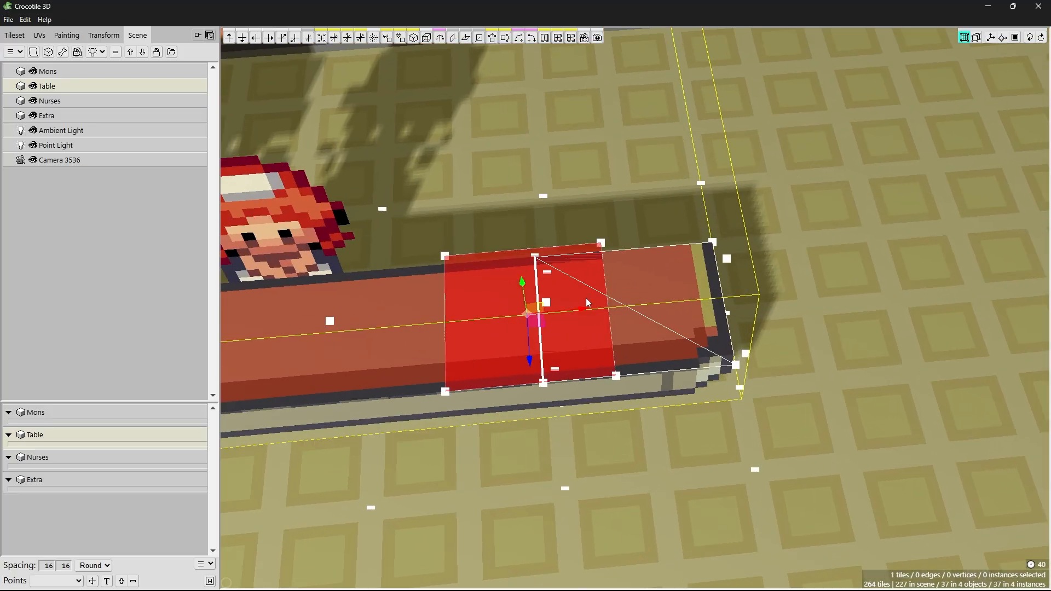
{"action": "left_click", "coordinate": [610, 306]}
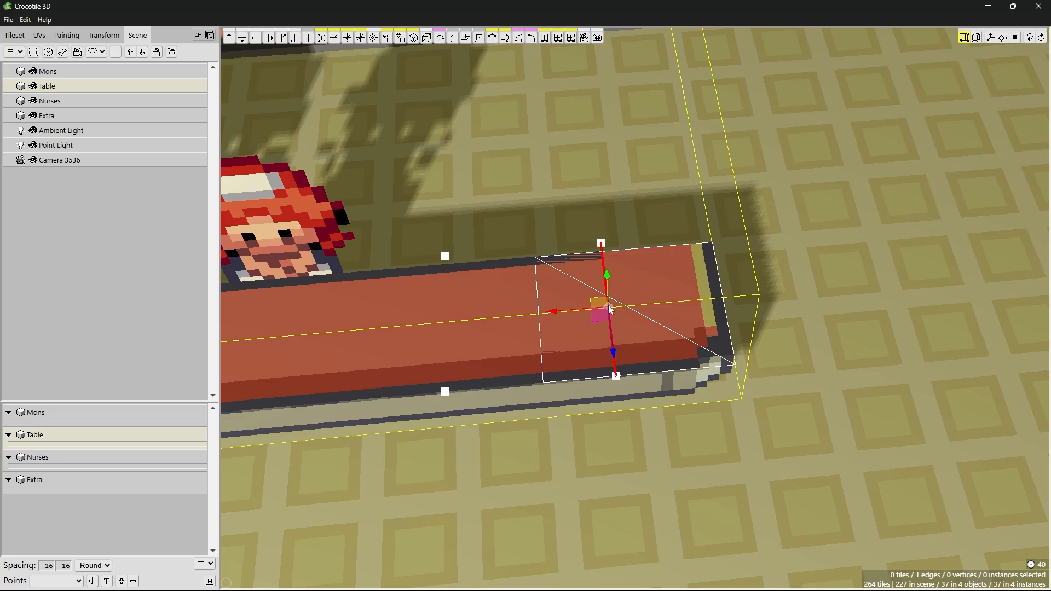
{"action": "left_click_drag", "start_coordinate": [553, 310], "coordinate": [481, 304]}
{"action": "left_click", "coordinate": [480, 305]}
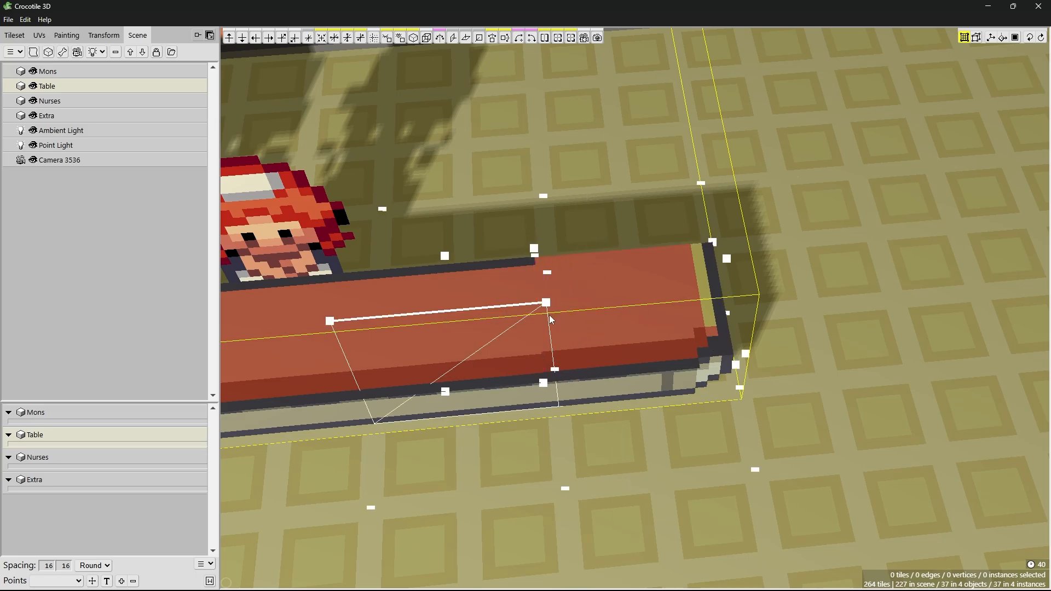
- Copy the three top tiles of the counter's side arm and place the copies behind the mirrored corner
{"action": "key", "text": "space"}
{"action": "scroll", "coordinate": [610, 320], "scroll_direction": "down", "scroll_amount": 8}
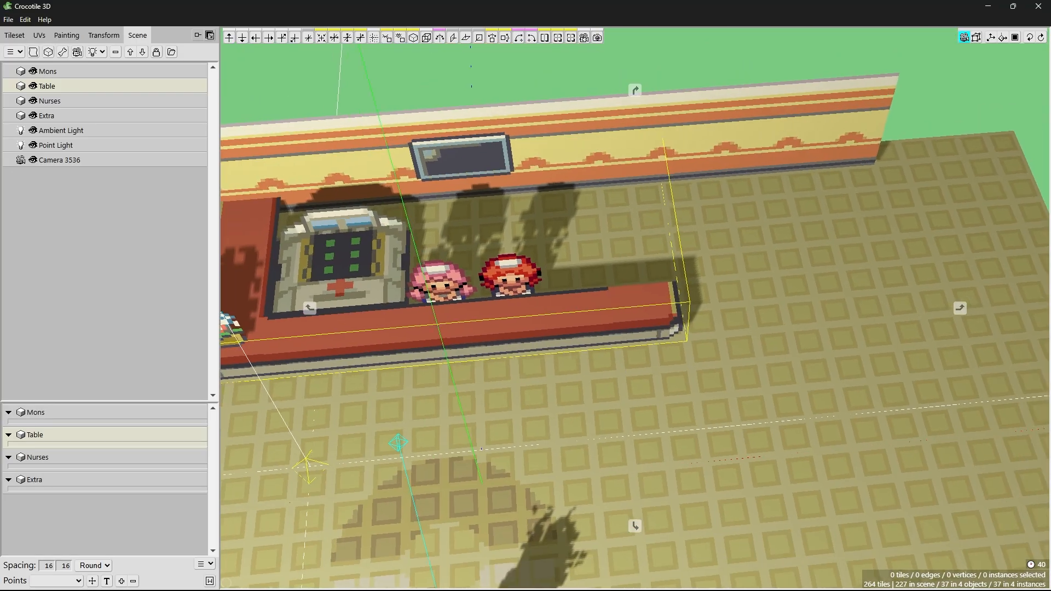
{"action": "left_click_drag", "start_coordinate": [610, 320], "coordinate": [758, 351]}
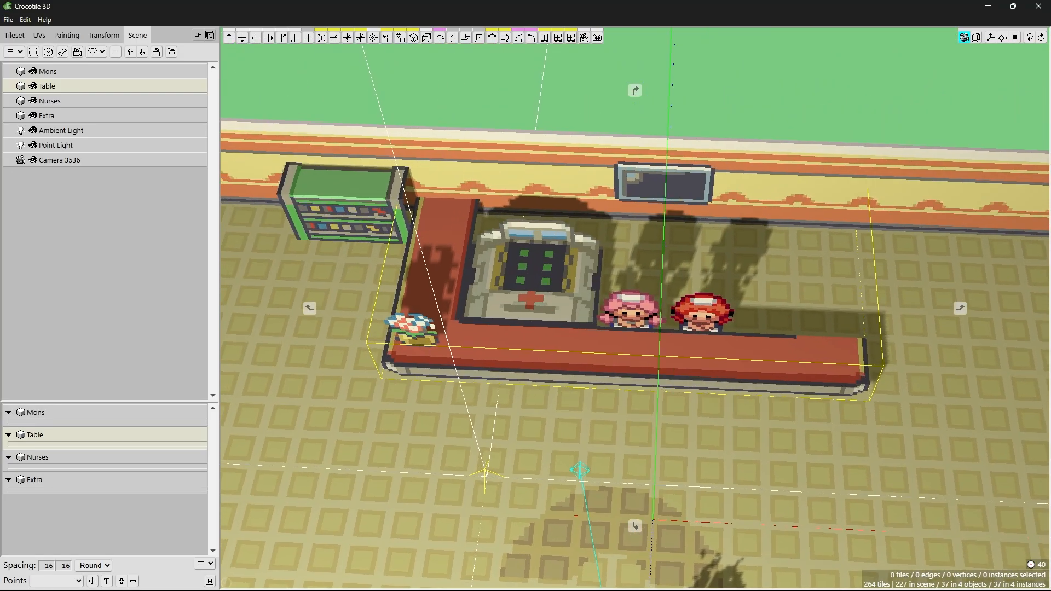
{"action": "key", "text": "space"}
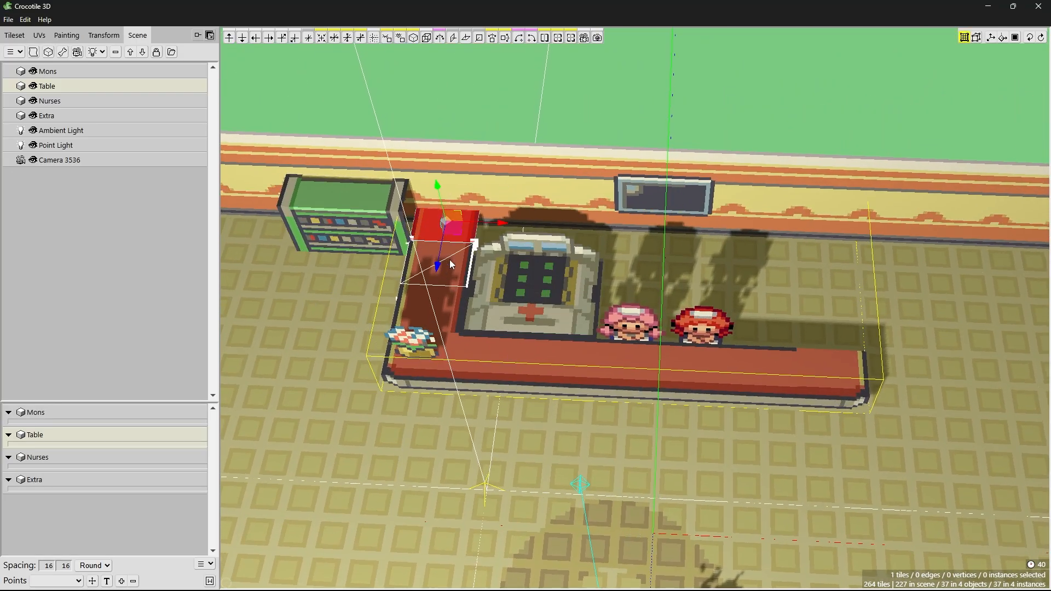
{"action": "left_click", "coordinate": [448, 252], "text": "shift"}
{"action": "left_click", "coordinate": [448, 297], "text": "shift"}
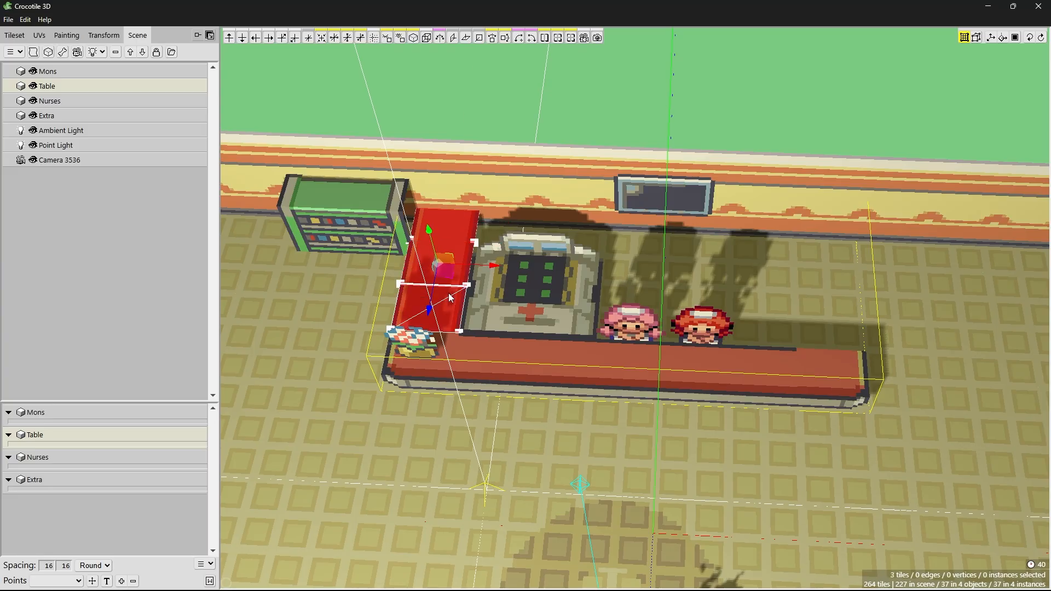
{"action": "key", "text": "ctrl+c"}
{"action": "key", "text": "ctrl+v"}
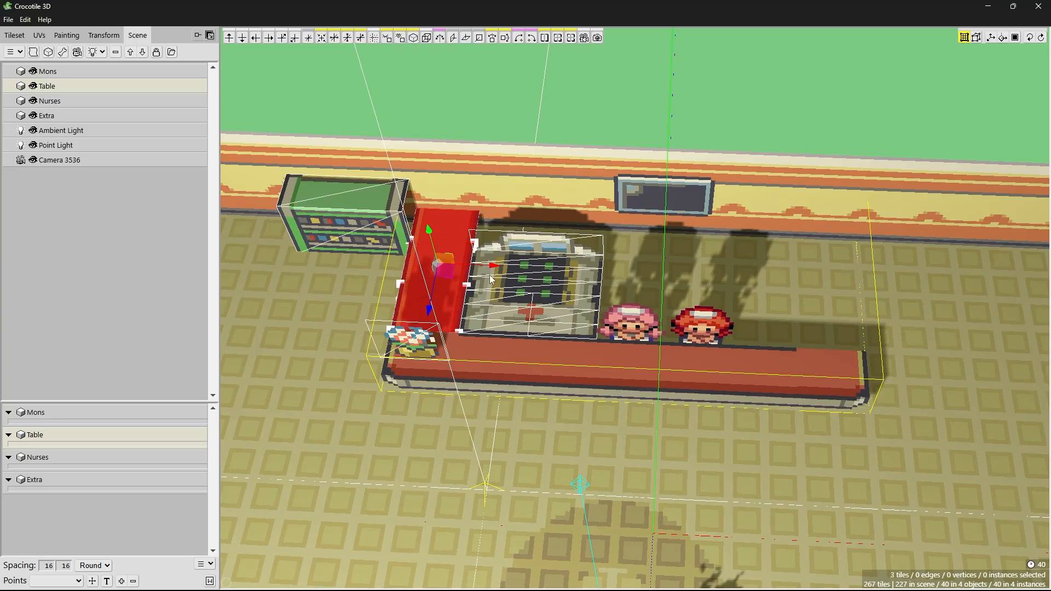
{"action": "left_click_drag", "start_coordinate": [493, 271], "coordinate": [880, 275]}
{"action": "scroll", "coordinate": [911, 327], "scroll_direction": "up", "scroll_amount": 6}
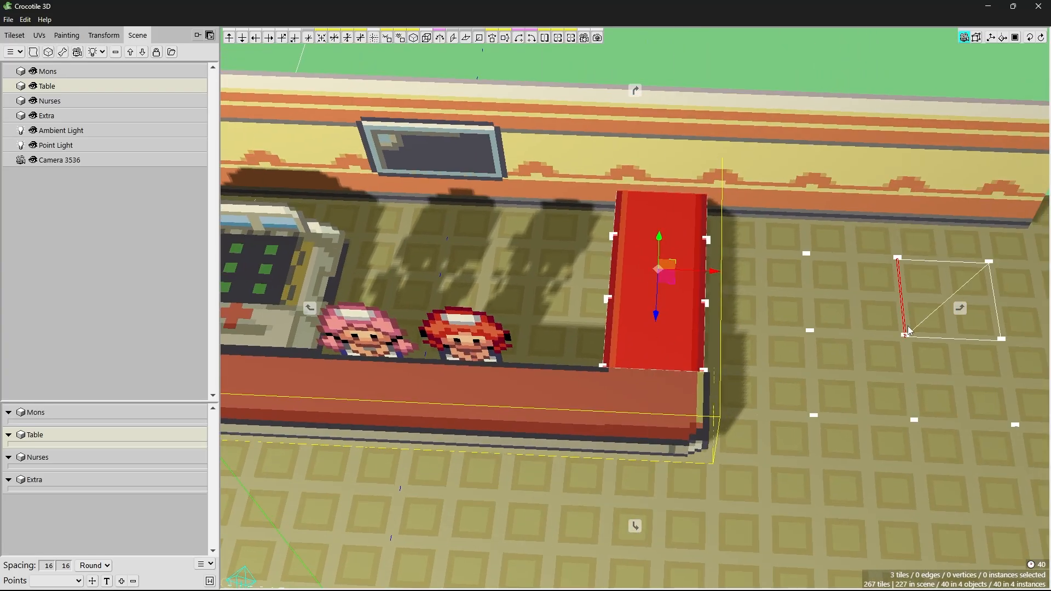
- Mirror the copied arm tiles horizontally, align their outer edge with the mirrored corner, and clear the selection
{"action": "scroll", "coordinate": [909, 332], "scroll_direction": "down", "scroll_amount": 6}
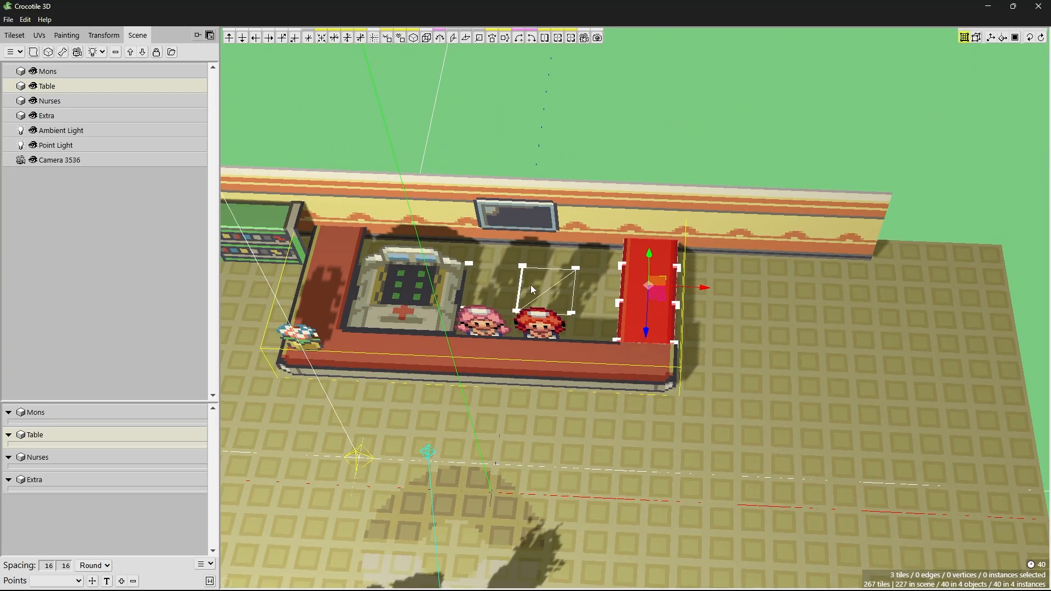
{"action": "scroll", "coordinate": [536, 307], "scroll_direction": "down", "scroll_amount": 3}
{"action": "left_click_drag", "start_coordinate": [383, 280], "coordinate": [722, 308]}
{"action": "scroll", "coordinate": [722, 306], "scroll_direction": "up", "scroll_amount": 8}
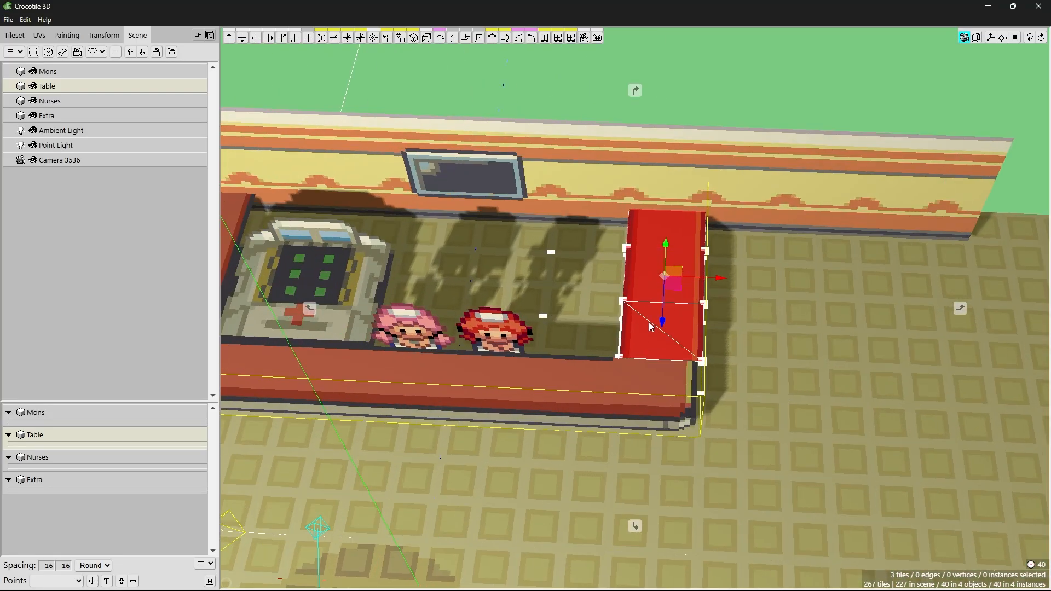
{"action": "scroll", "coordinate": [712, 260], "scroll_direction": "down", "scroll_amount": 1}
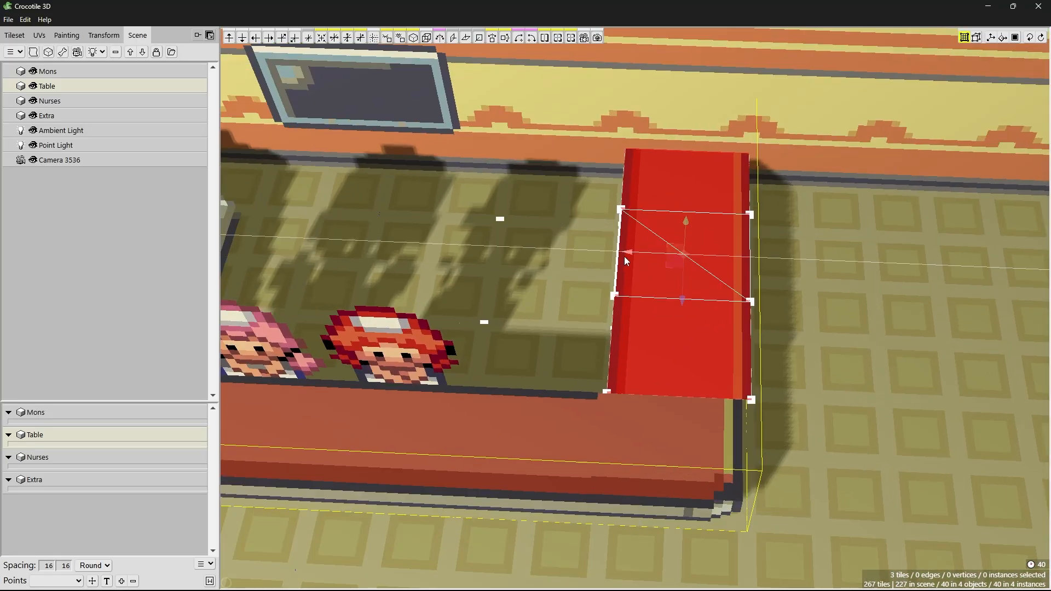
{"action": "left_click_drag", "start_coordinate": [628, 256], "coordinate": [619, 252]}
{"action": "key", "text": "Escape"}
- Examine the new counter arm and its joint with the mirrored corner from several angles
{"action": "key", "text": "space"}
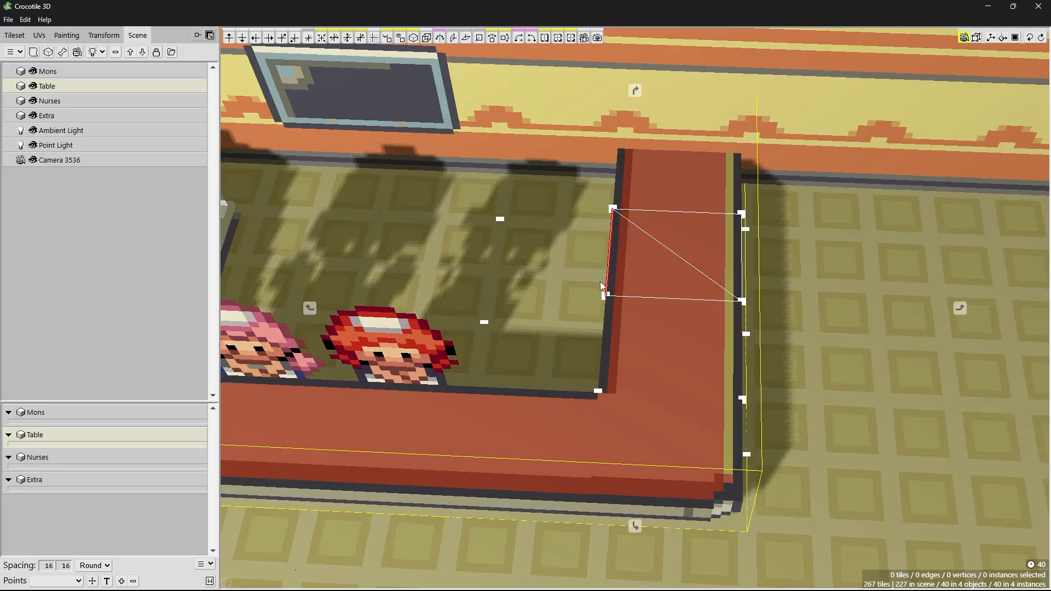
{"action": "scroll", "coordinate": [640, 320], "scroll_direction": "down", "scroll_amount": 4}
{"action": "scroll", "coordinate": [639, 320], "scroll_direction": "down", "scroll_amount": 2}
{"action": "right_click_drag", "start_coordinate": [638, 378], "coordinate": [619, 353]}
{"action": "left_click_drag", "start_coordinate": [619, 394], "coordinate": [646, 362]}
{"action": "right_click_drag", "start_coordinate": [638, 366], "coordinate": [550, 399]}
{"action": "scroll", "coordinate": [635, 306], "scroll_direction": "up", "scroll_amount": 5}
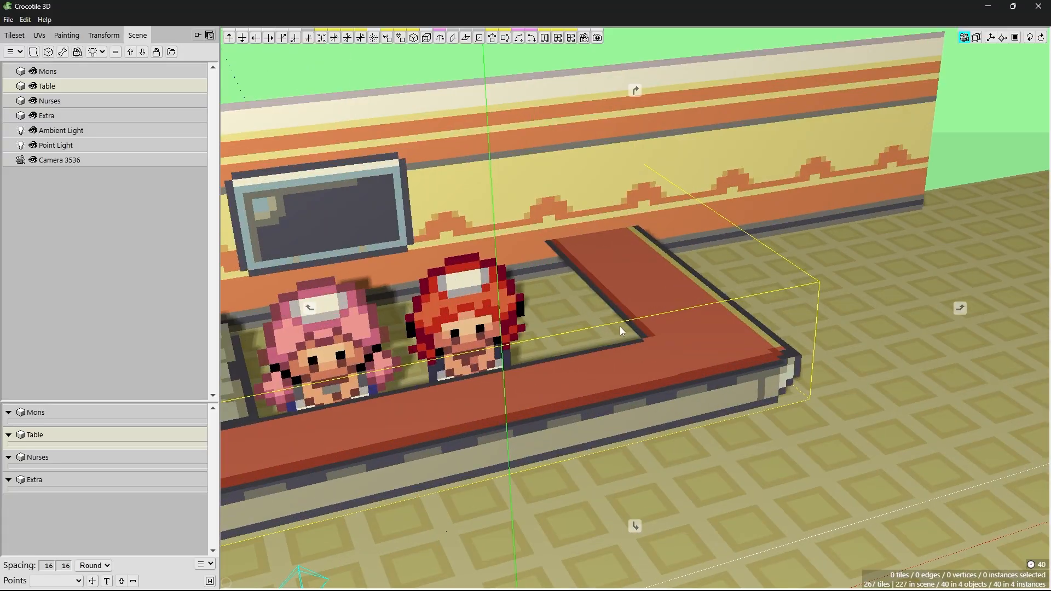
{"action": "right_click_drag", "start_coordinate": [635, 307], "coordinate": [620, 323]}
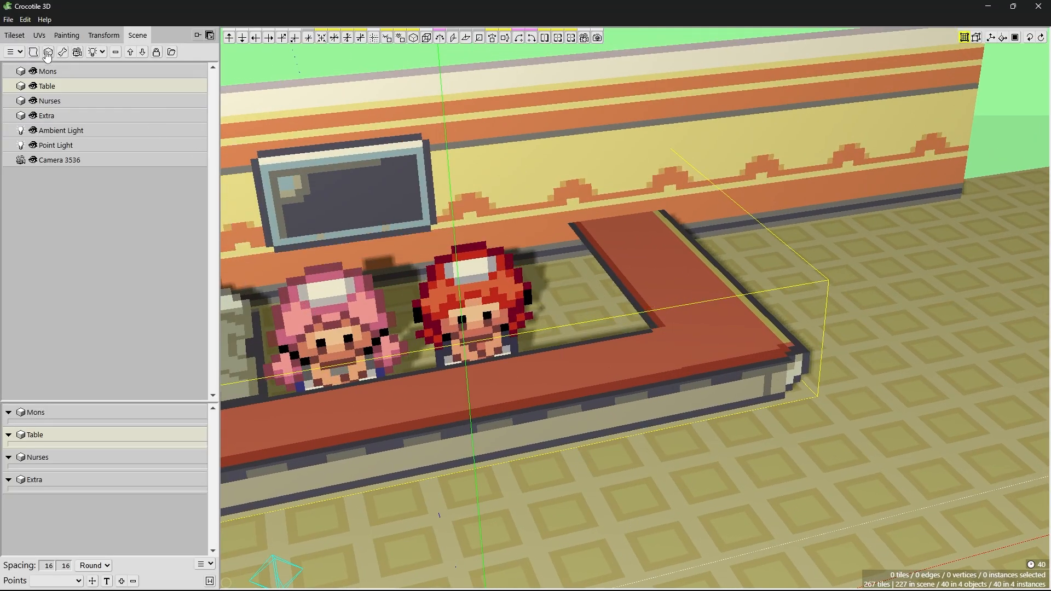
- Leave the Table object and draw the tileset's white machine with the red cross behind the counter, beside the red-haired nurse
{"action": "left_click", "coordinate": [14, 35]}
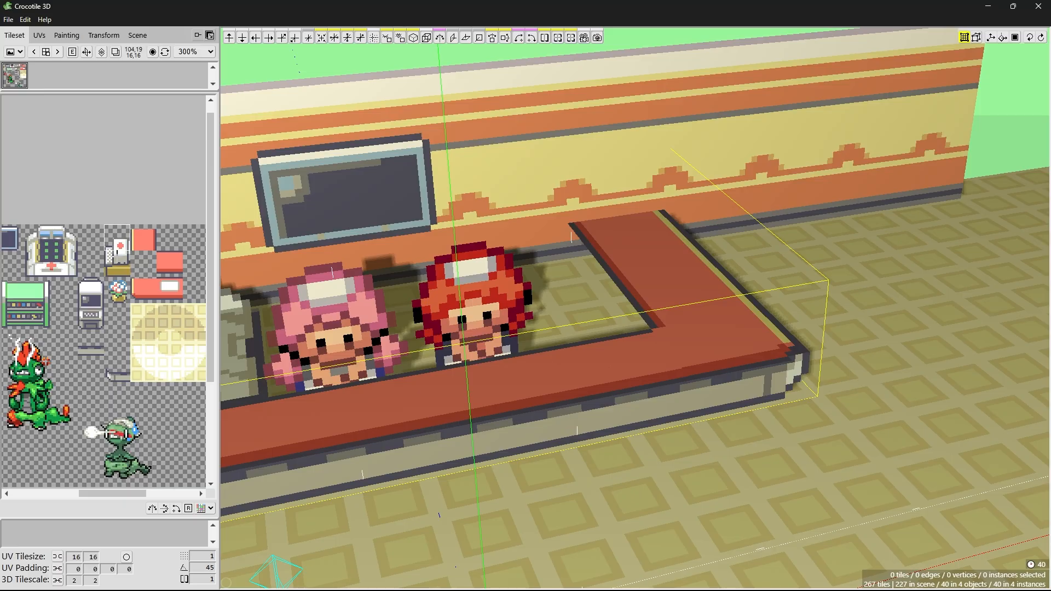
{"action": "right_click_drag", "start_coordinate": [683, 284], "coordinate": [630, 269]}
{"action": "key", "text": "space"}
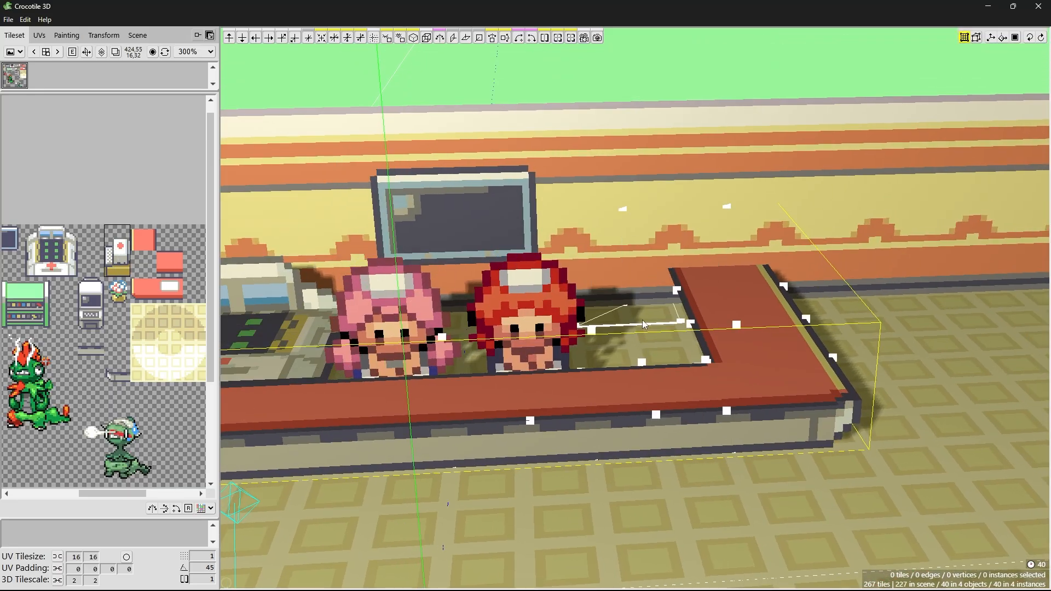
{"action": "left_click", "coordinate": [626, 333]}
{"action": "key", "text": "space"}
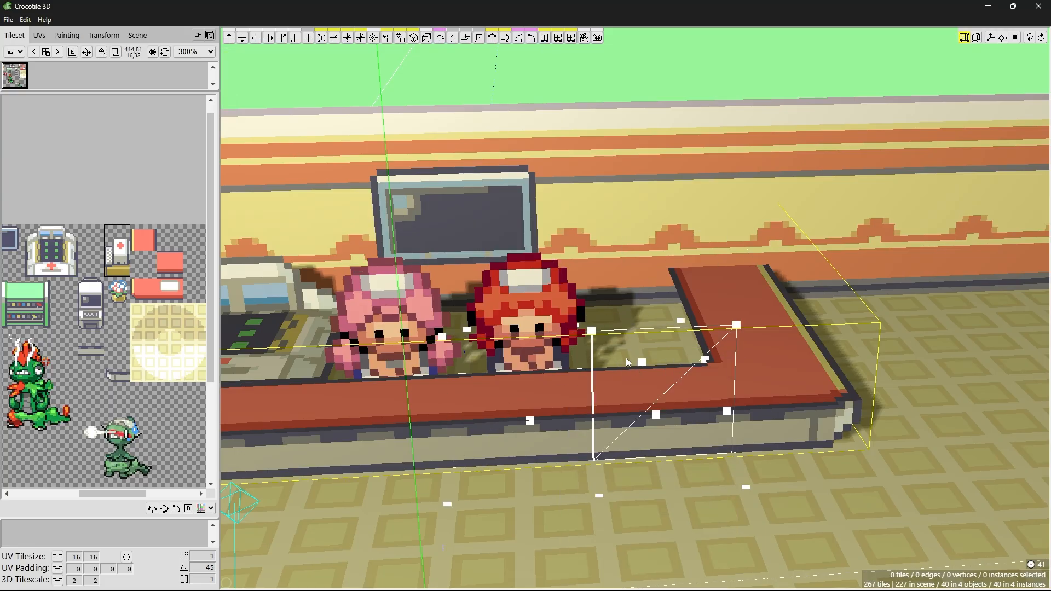
{"action": "left_click", "coordinate": [646, 387]}
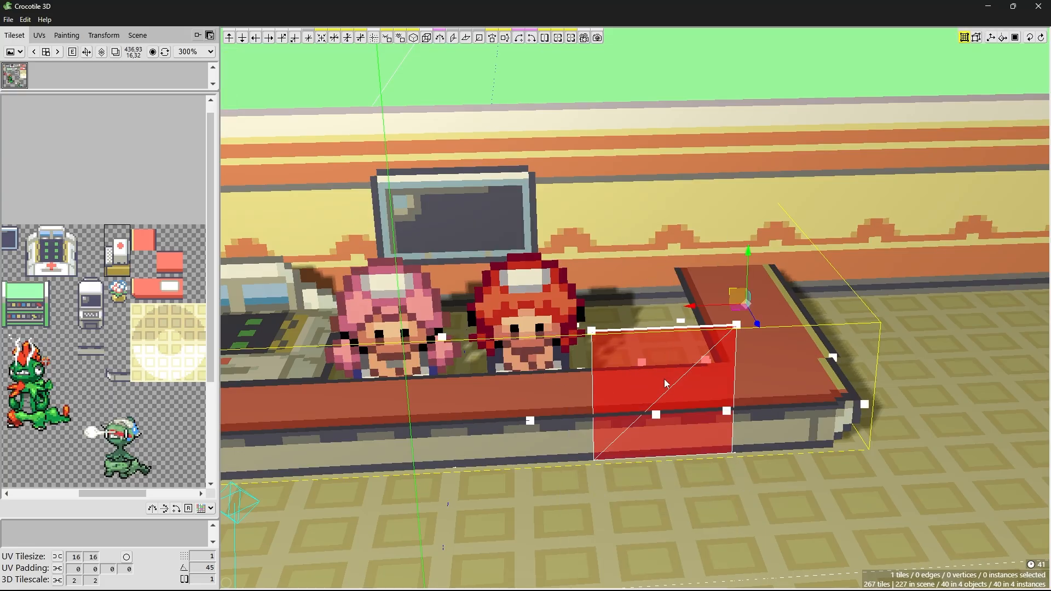
{"action": "key", "text": "Delete"}
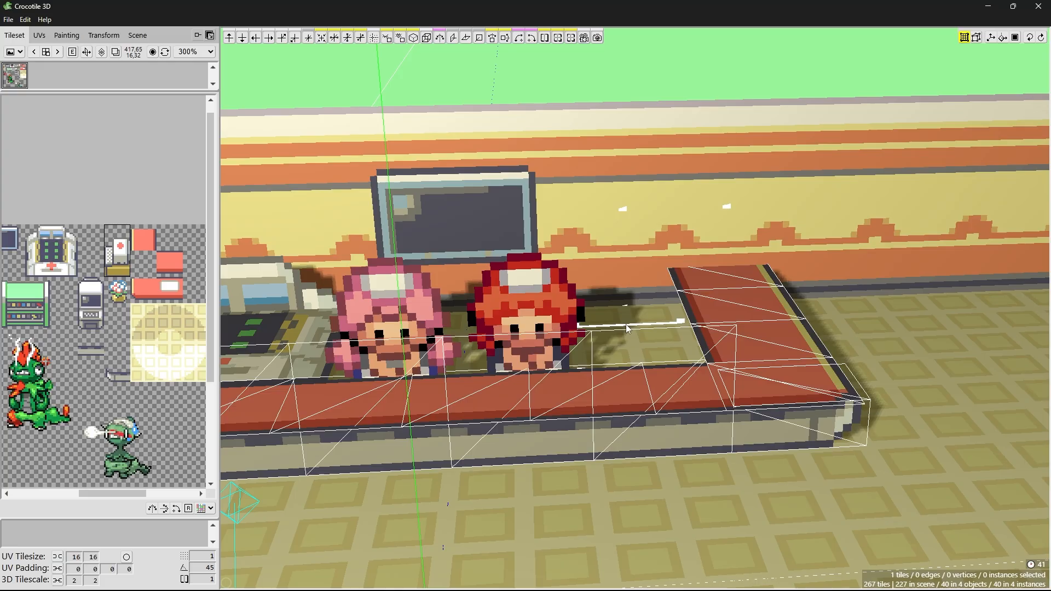
{"action": "key", "text": "space"}
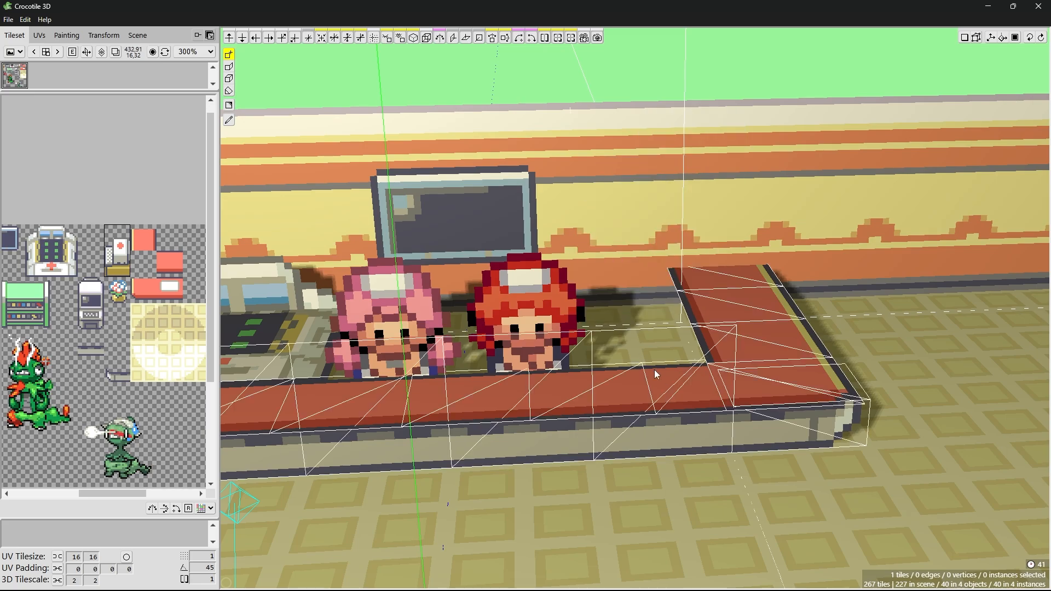
{"action": "left_click", "coordinate": [614, 298]}
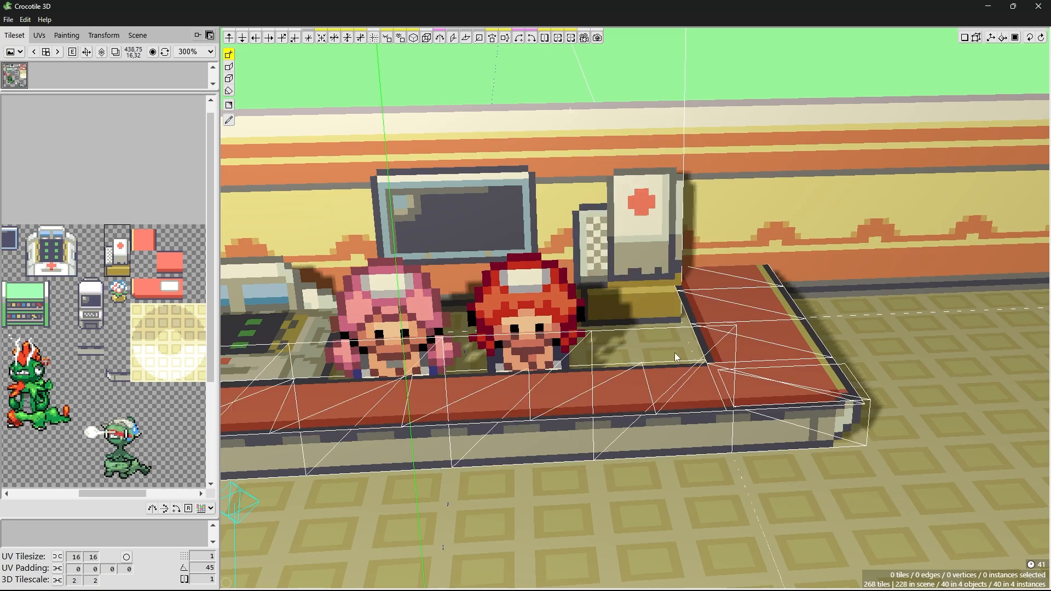
- Move the red-cross machine tile forward against the counter's inner corner and clear the selection
{"action": "key", "text": "Tab"}
{"action": "left_click", "coordinate": [642, 267]}
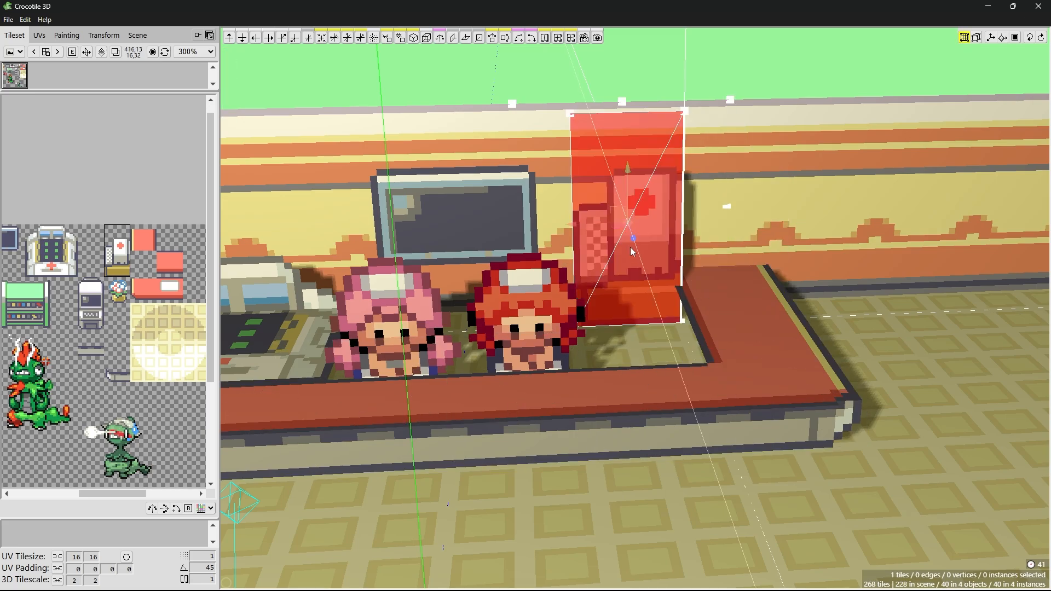
{"action": "left_click_drag", "start_coordinate": [635, 246], "coordinate": [588, 290]}
{"action": "key", "text": "Escape"}
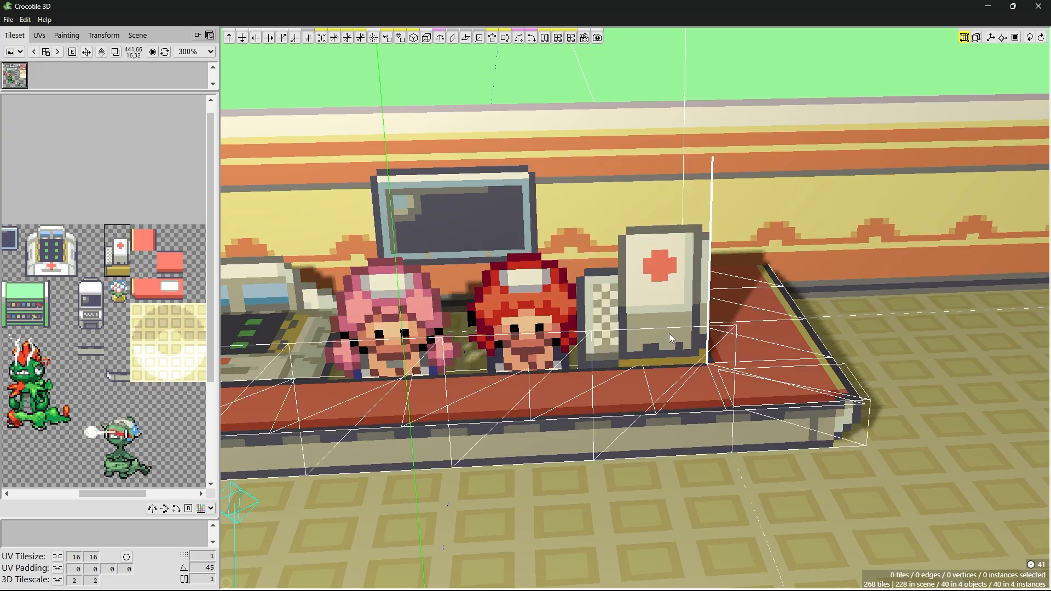
- Reposition the red-cross machine tile between the back wall and the counter's inner corner, and clear the selection
{"action": "left_click_drag", "start_coordinate": [694, 325], "coordinate": [656, 291]}
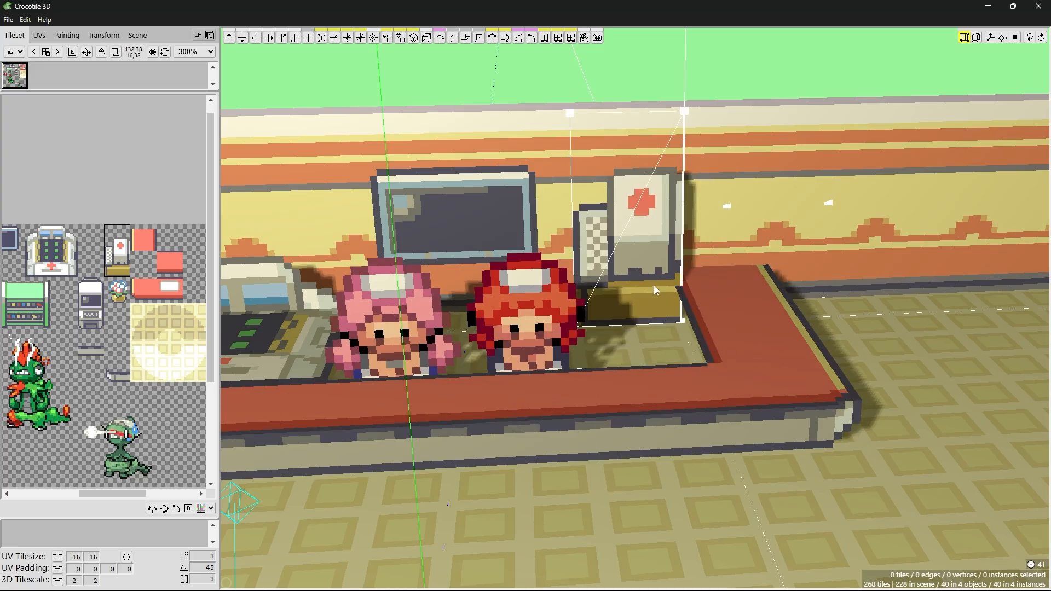
{"action": "left_click", "coordinate": [651, 298]}
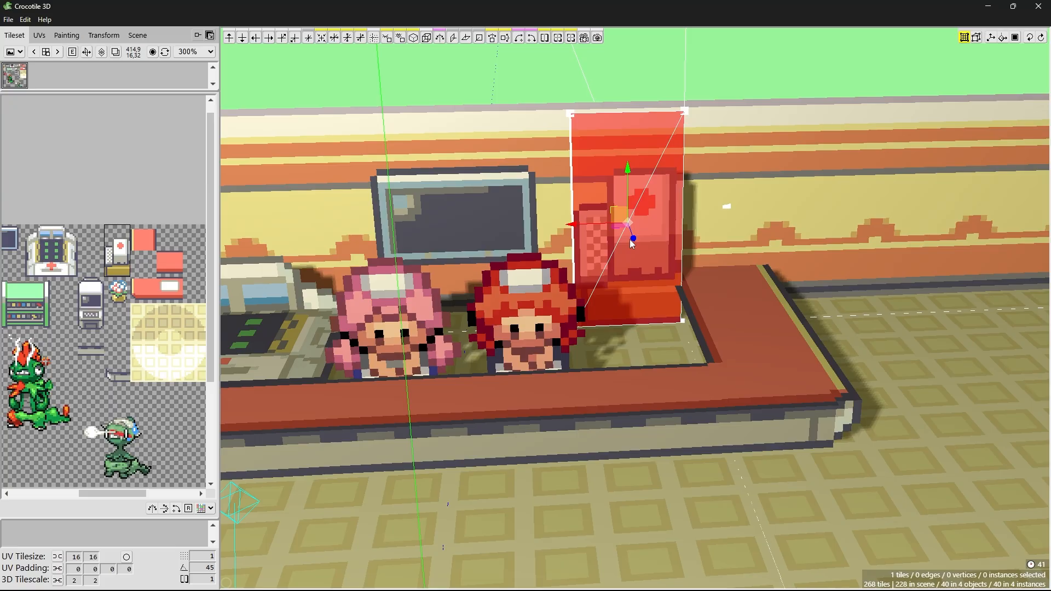
{"action": "mouse_move", "coordinate": [644, 270]}
{"action": "left_mouse_down"}
{"action": "mouse_move", "coordinate": [633, 255]}
{"action": "mouse_move", "coordinate": [577, 241]}
{"action": "mouse_move", "coordinate": [634, 264]}
{"action": "mouse_move", "coordinate": [636, 277]}
{"action": "left_mouse_up"}
{"action": "key", "text": "space"}
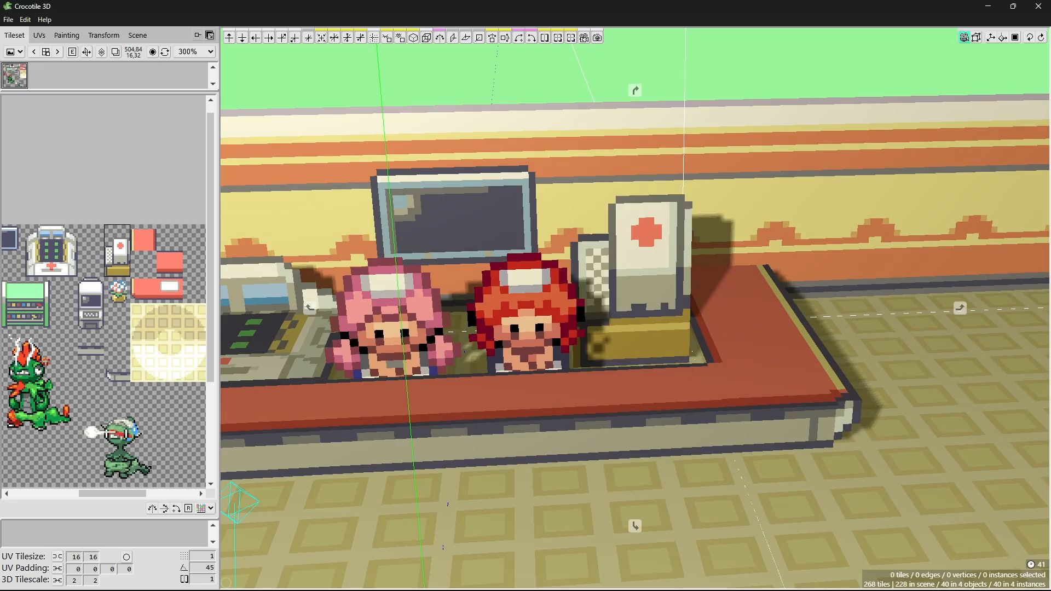
- Examine the red-cross machine's placement beside the red-haired nurse from several angles and distances
{"action": "left_click_drag", "start_coordinate": [775, 363], "coordinate": [738, 353]}
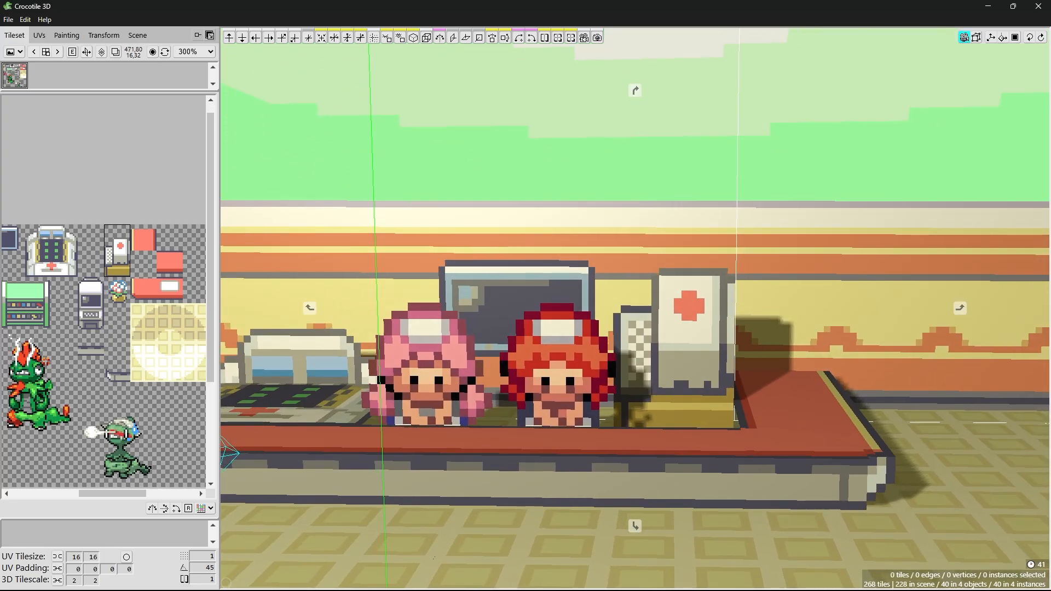
{"action": "right_click_drag", "start_coordinate": [738, 353], "coordinate": [793, 290]}
{"action": "scroll", "coordinate": [794, 290], "scroll_direction": "down", "scroll_amount": 5}
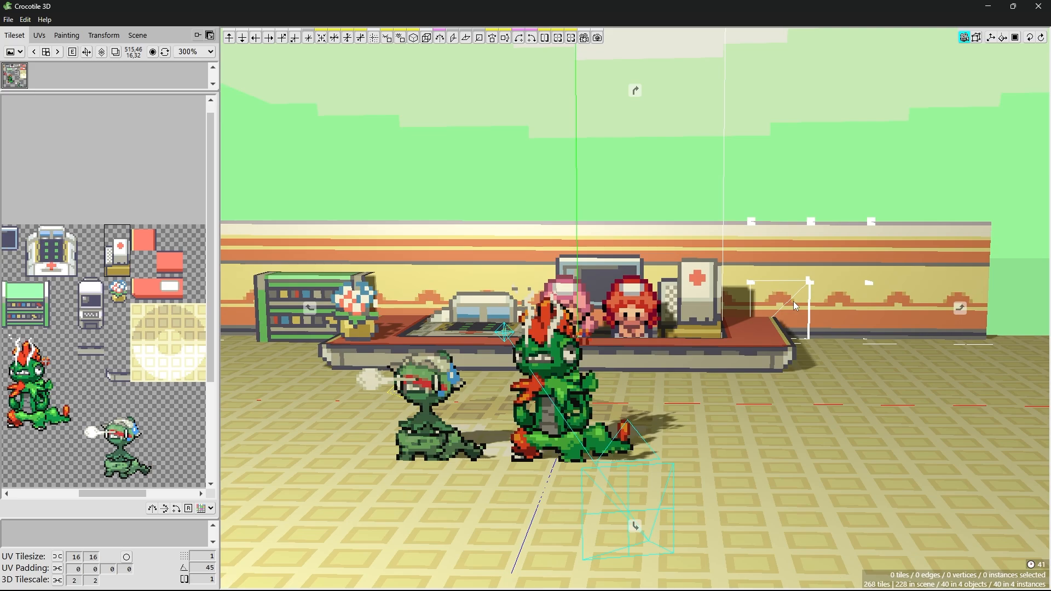
{"action": "scroll", "coordinate": [708, 284], "scroll_direction": "up", "scroll_amount": 5}
{"action": "scroll", "coordinate": [709, 284], "scroll_direction": "down", "scroll_amount": 4}
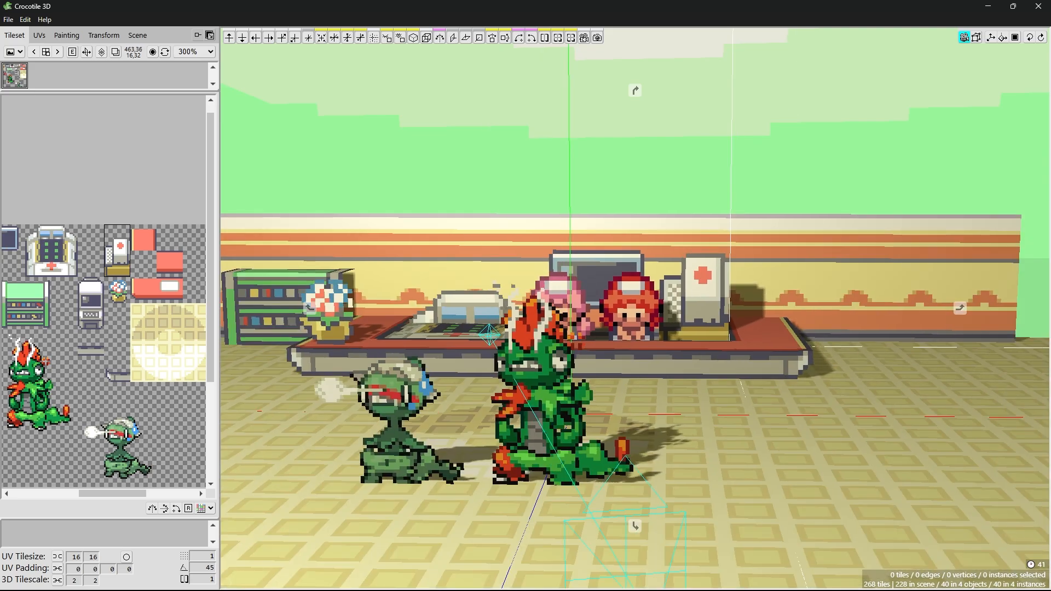
{"action": "scroll", "coordinate": [709, 284], "scroll_direction": "up", "scroll_amount": 6}
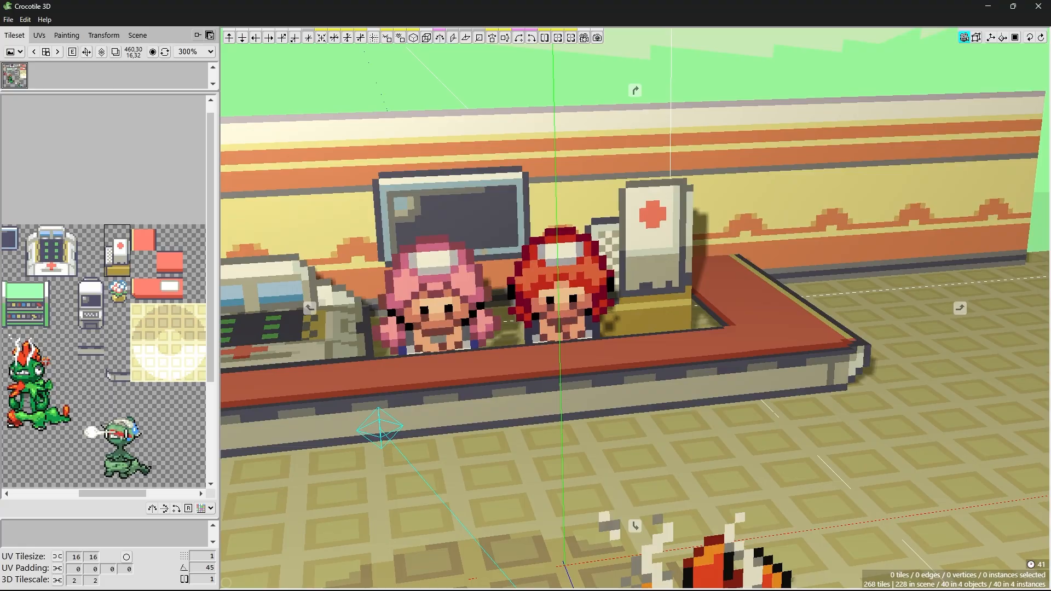
{"action": "scroll", "coordinate": [709, 284], "scroll_direction": "down", "scroll_amount": 4}
{"action": "scroll", "coordinate": [708, 284], "scroll_direction": "up", "scroll_amount": 6}
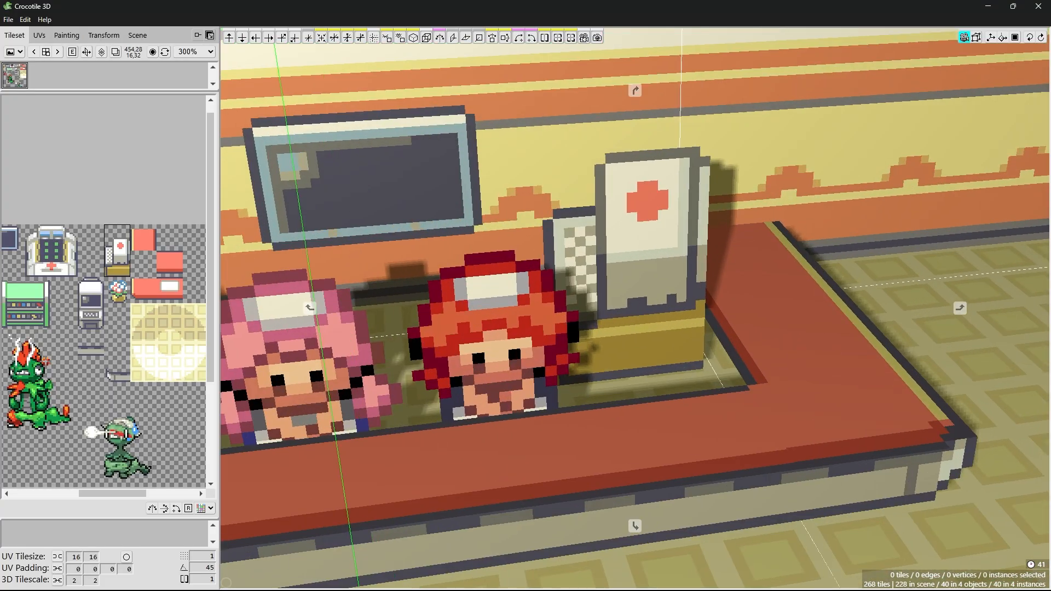
{"action": "scroll", "coordinate": [709, 285], "scroll_direction": "down", "scroll_amount": 6}
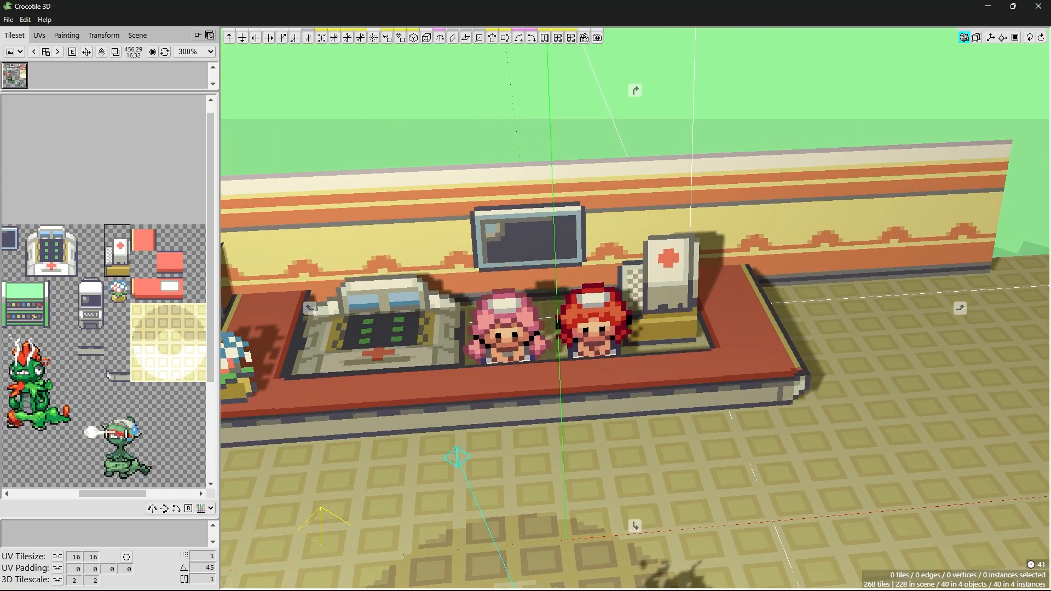
{"action": "middle_click_drag", "start_coordinate": [695, 273], "coordinate": [713, 265]}
{"action": "right_click_drag", "start_coordinate": [713, 264], "coordinate": [746, 284]}
{"action": "scroll", "coordinate": [679, 285], "scroll_direction": "up", "scroll_amount": 5}
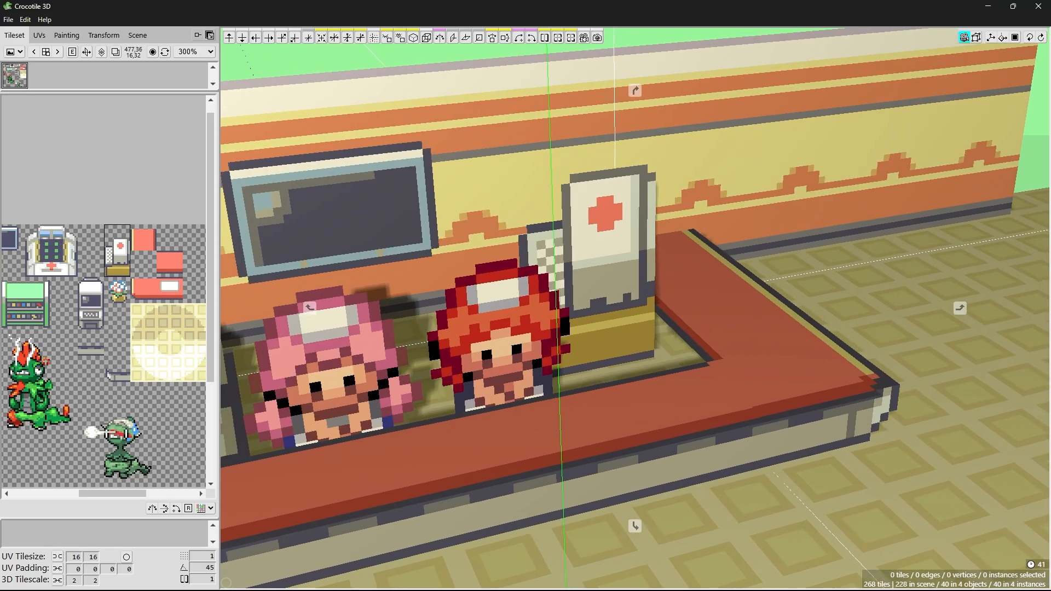
{"action": "right_click_drag", "start_coordinate": [679, 284], "coordinate": [668, 249]}
- Try lowering the red-cross machine tile behind the counter and check its height against the nurses
{"action": "left_click", "coordinate": [660, 248]}
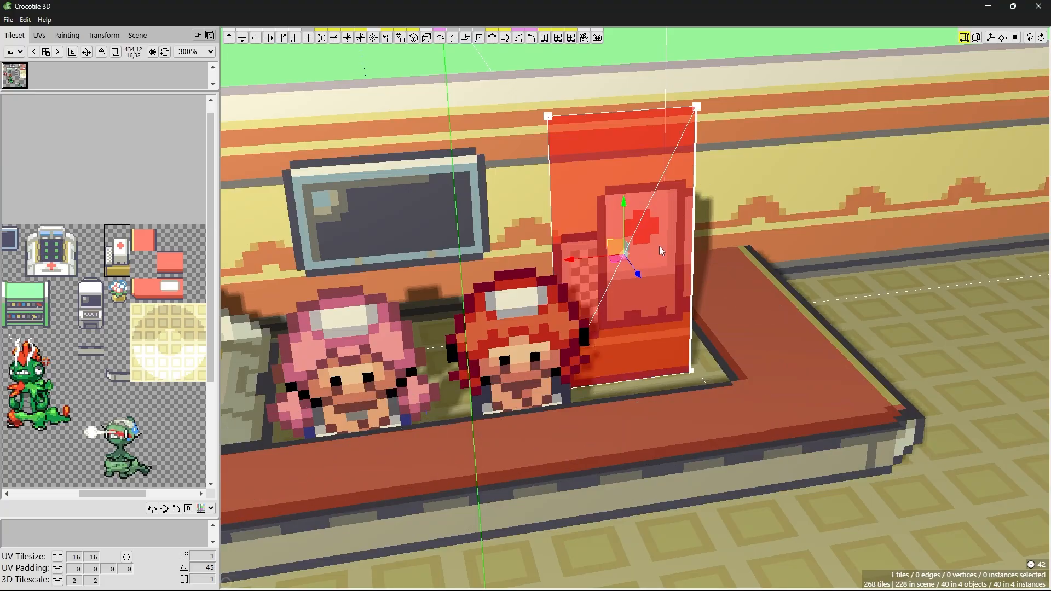
{"action": "left_click_drag", "start_coordinate": [629, 210], "coordinate": [633, 287]}
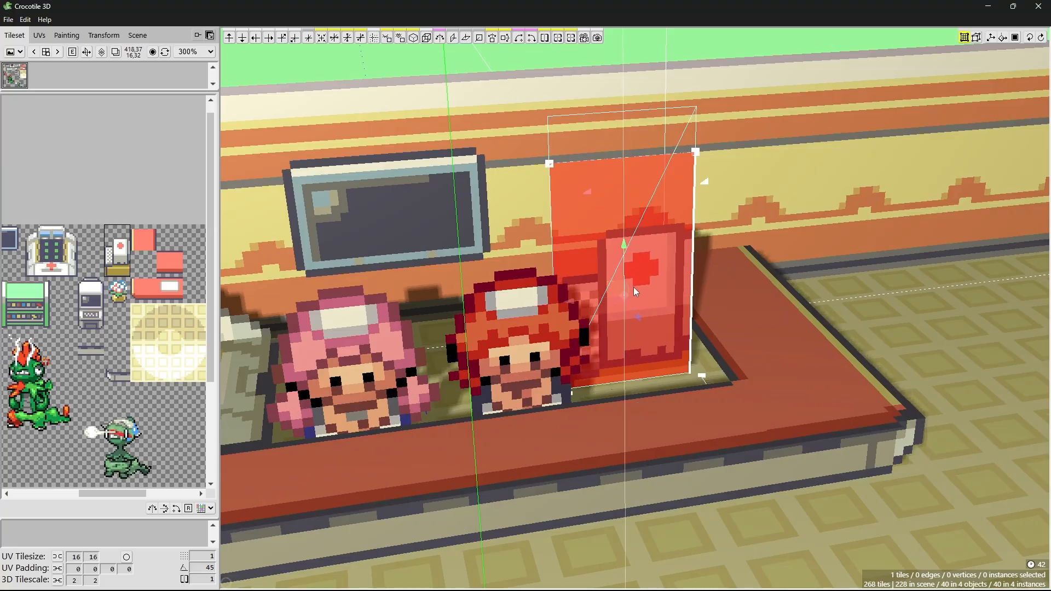
{"action": "right_click", "coordinate": [720, 303]}
{"action": "right_click_drag", "start_coordinate": [721, 304], "coordinate": [708, 249]}
{"action": "scroll", "coordinate": [712, 363], "scroll_direction": "down", "scroll_amount": 2}
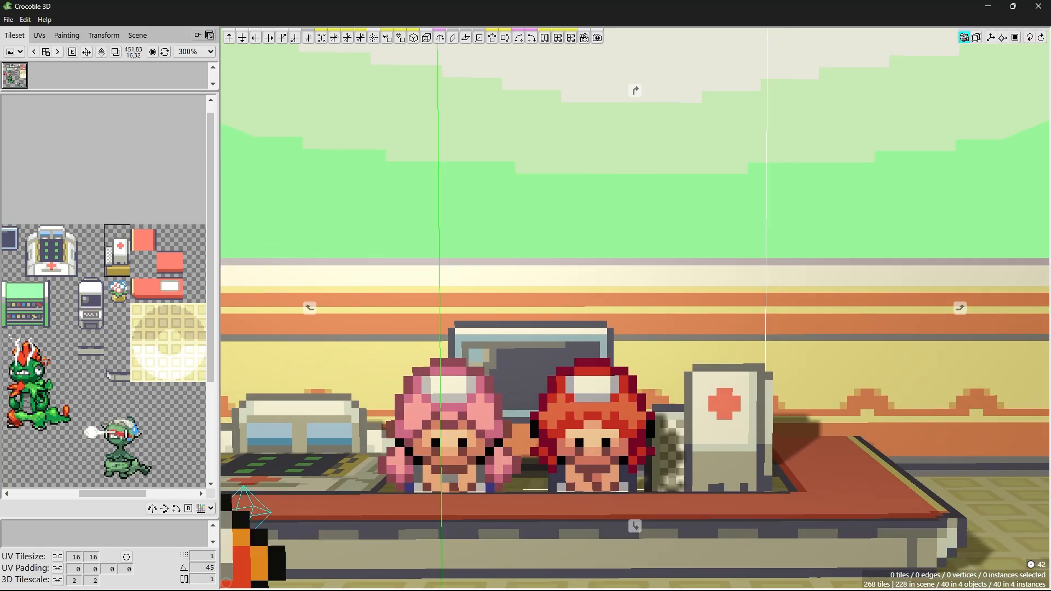
{"action": "scroll", "coordinate": [684, 361], "scroll_direction": "up", "scroll_amount": 5}
{"action": "right_click_drag", "start_coordinate": [687, 364], "coordinate": [717, 435]}
{"action": "right_click", "coordinate": [709, 415]}
{"action": "scroll", "coordinate": [717, 435], "scroll_direction": "up", "scroll_amount": 2}
{"action": "scroll", "coordinate": [728, 400], "scroll_direction": "down", "scroll_amount": 8}
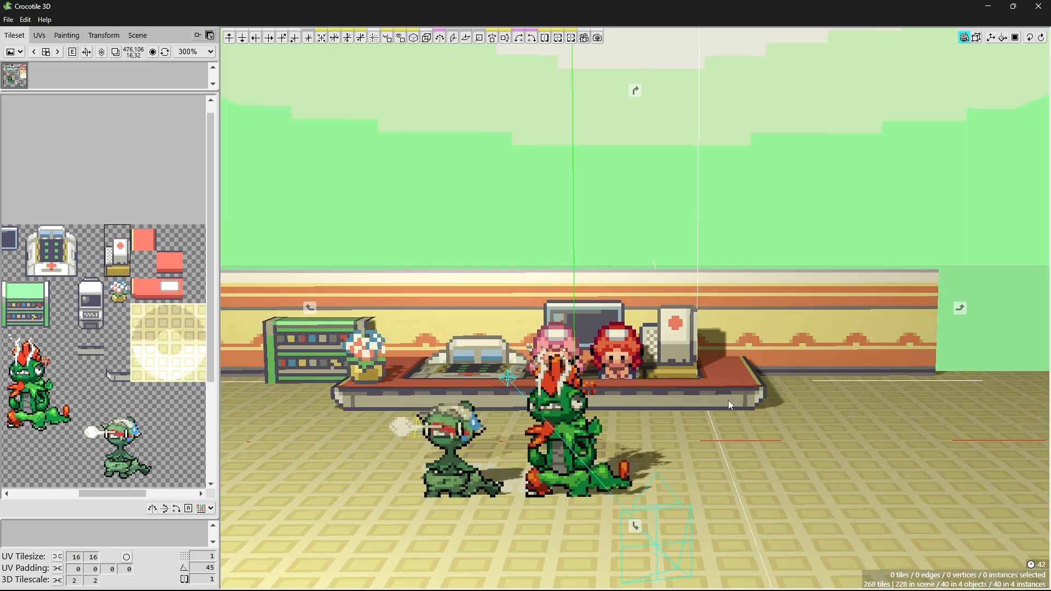
- Switch the viewport to the scene's camera, Camera 3536
{"action": "middle_click_drag", "start_coordinate": [728, 400], "coordinate": [699, 470]}
{"action": "scroll", "coordinate": [702, 428], "scroll_direction": "up", "scroll_amount": 3}
{"action": "scroll", "coordinate": [696, 419], "scroll_direction": "down", "scroll_amount": 1}
{"action": "scroll", "coordinate": [695, 419], "scroll_direction": "up", "scroll_amount": 4}
{"action": "left_click", "coordinate": [137, 35]}
{"action": "right_click", "coordinate": [70, 160]}
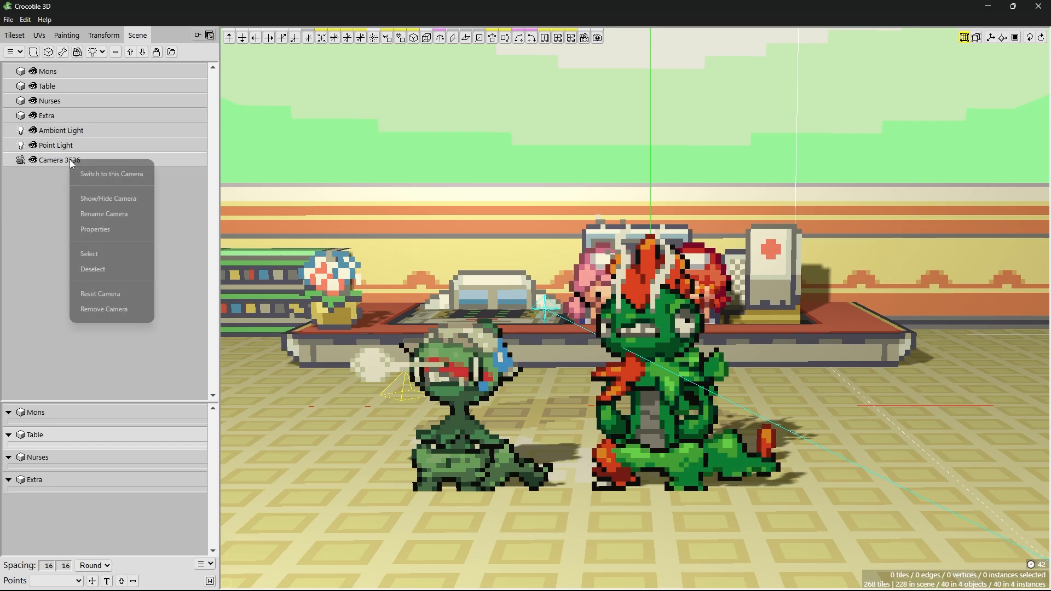
{"action": "left_click", "coordinate": [120, 176]}
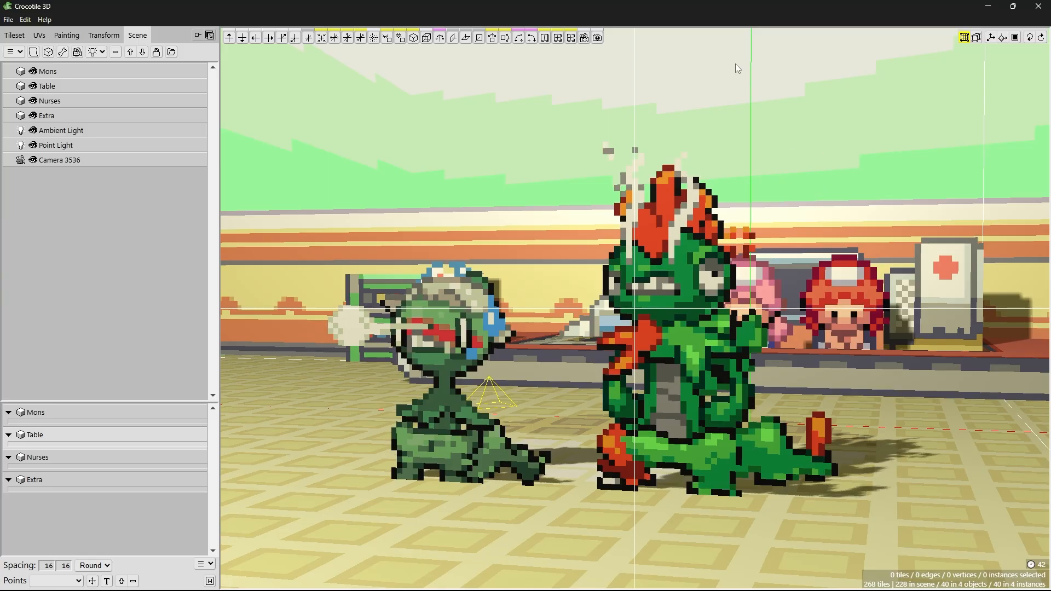
- Examine the monsters and counter from other angles, and return the view to Camera 3536
{"action": "key", "text": "space"}
{"action": "left_click_drag", "start_coordinate": [621, 409], "coordinate": [571, 431]}
{"action": "right_click_drag", "start_coordinate": [571, 431], "coordinate": [471, 415]}
{"action": "left_click_drag", "start_coordinate": [471, 415], "coordinate": [454, 446]}
{"action": "right_click_drag", "start_coordinate": [455, 446], "coordinate": [498, 426]}
{"action": "left_click_drag", "start_coordinate": [498, 426], "coordinate": [303, 193]}
{"action": "right_click", "coordinate": [62, 161]}
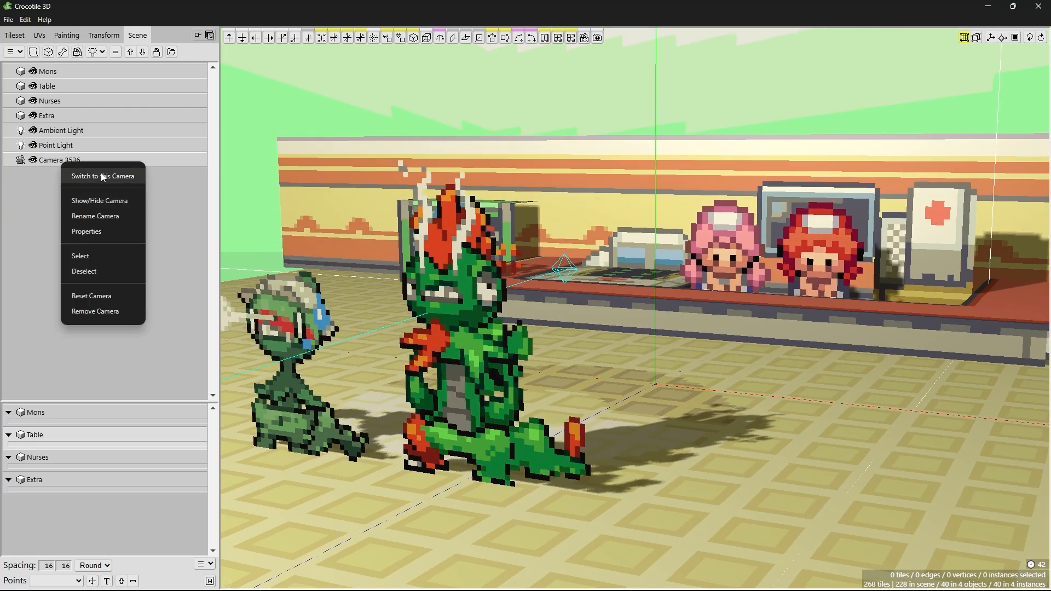
{"action": "left_click", "coordinate": [103, 176]}
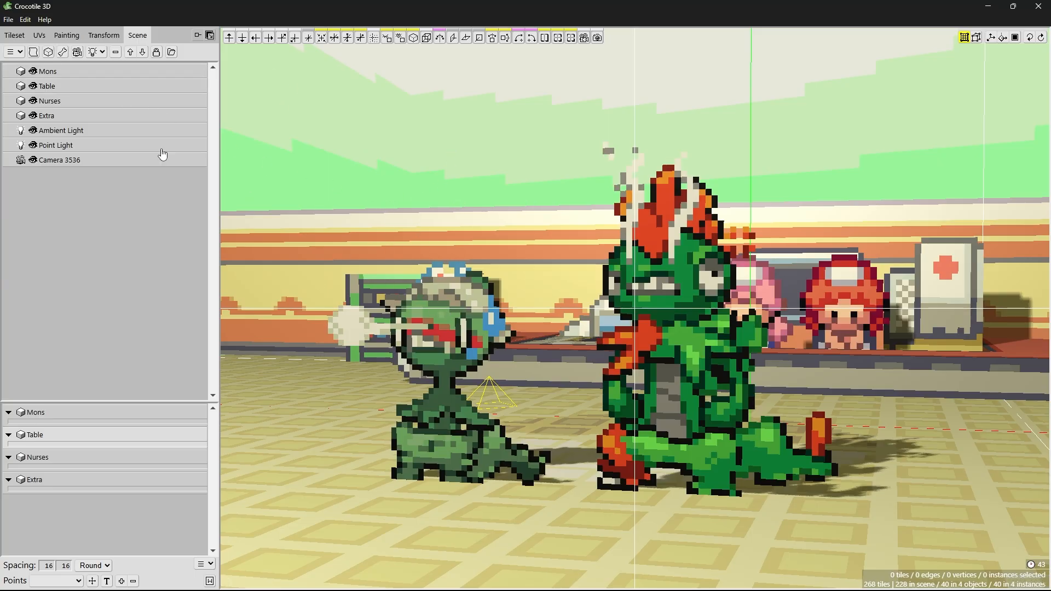
- Hide the Mons object and render the background from the camera view
{"action": "left_click", "coordinate": [33, 72]}
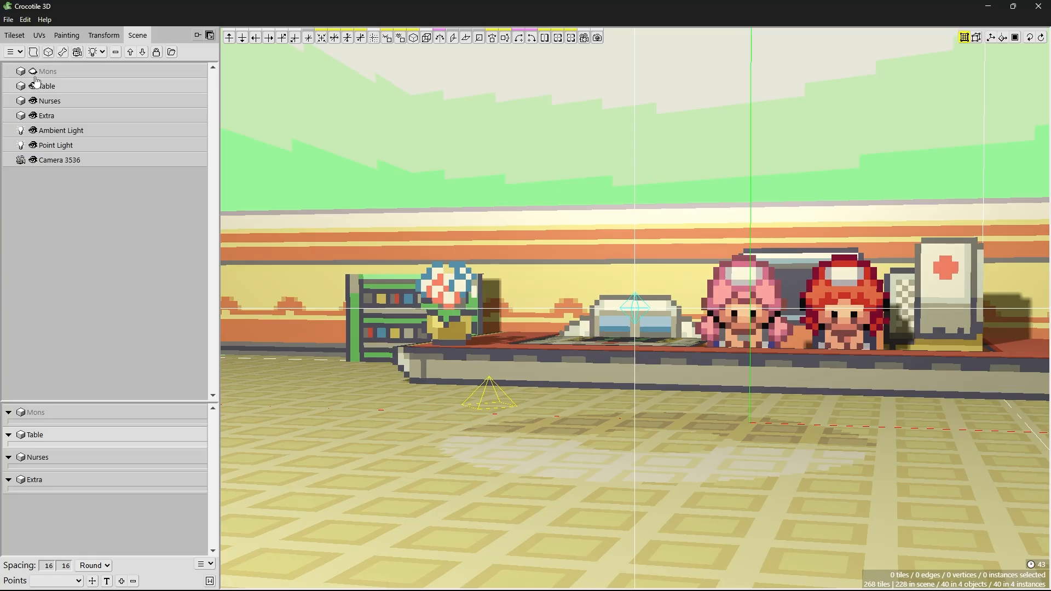
{"action": "left_click", "coordinate": [25, 19]}
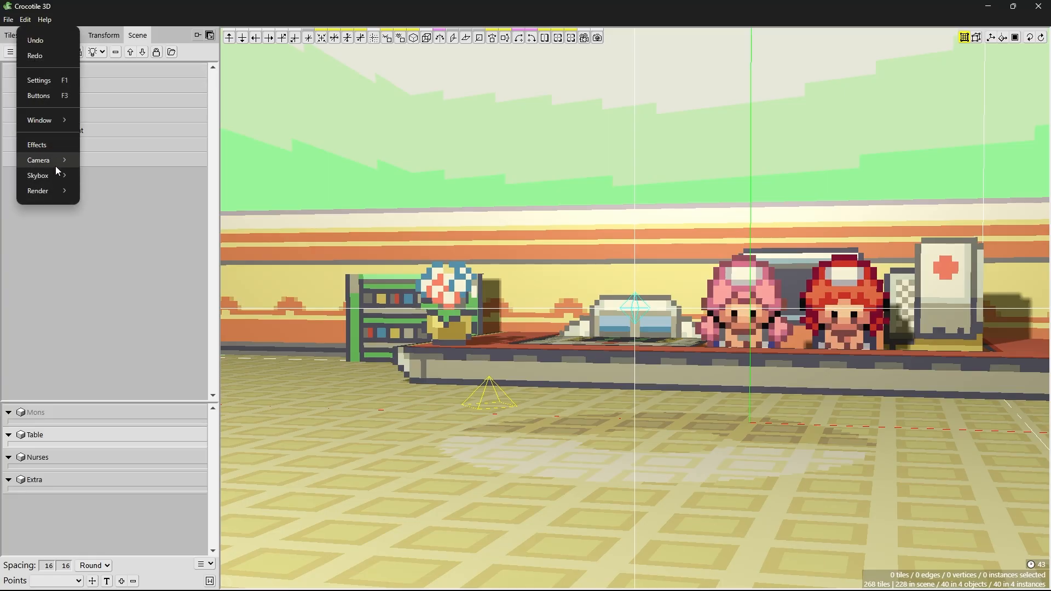
{"action": "left_click", "coordinate": [428, 2]}
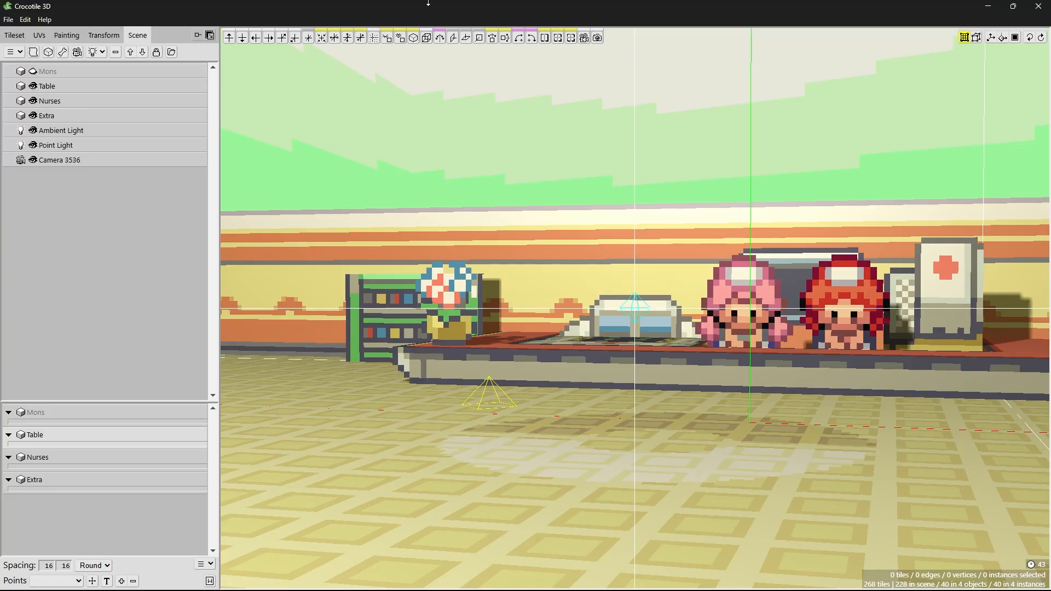
{"action": "left_click", "coordinate": [584, 39]}
{"action": "left_click", "coordinate": [597, 394]}
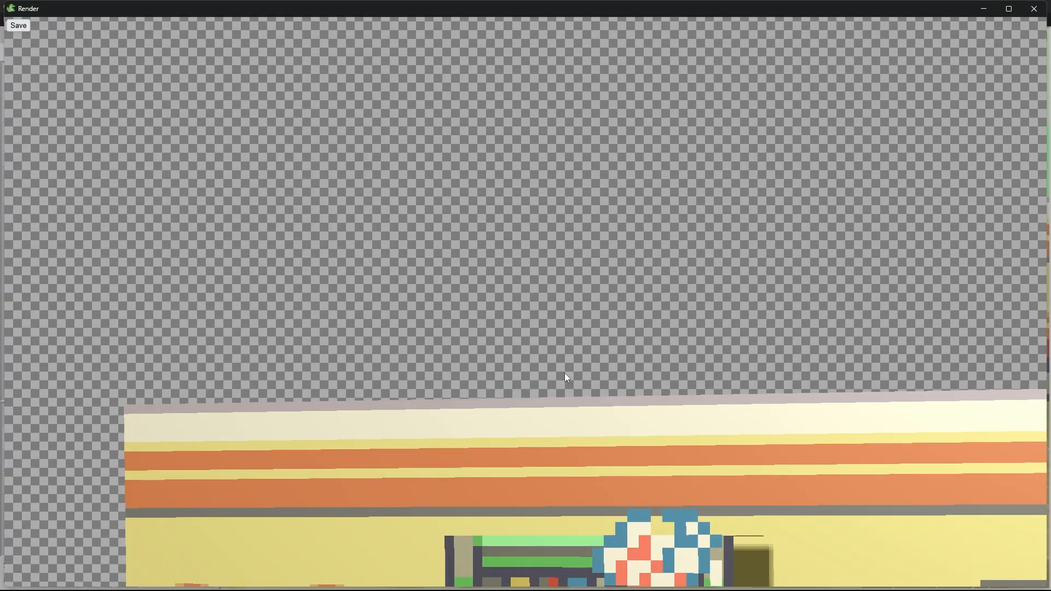
- Save the render as a PNG named 3d in the Thumbnails folder on drive D and close the render window
{"action": "left_click", "coordinate": [20, 27]}
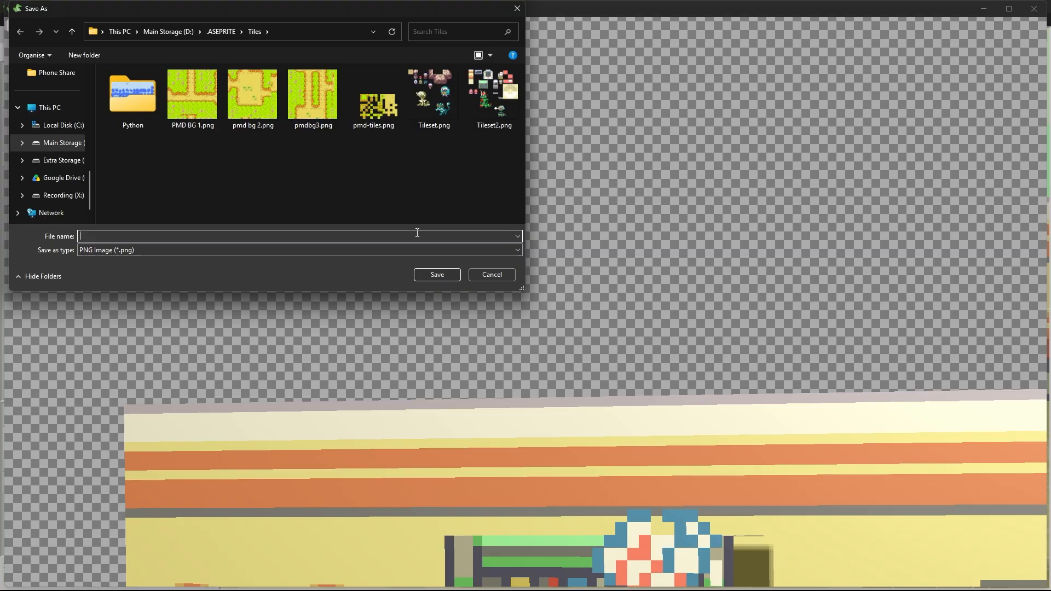
{"action": "left_click", "coordinate": [61, 142]}
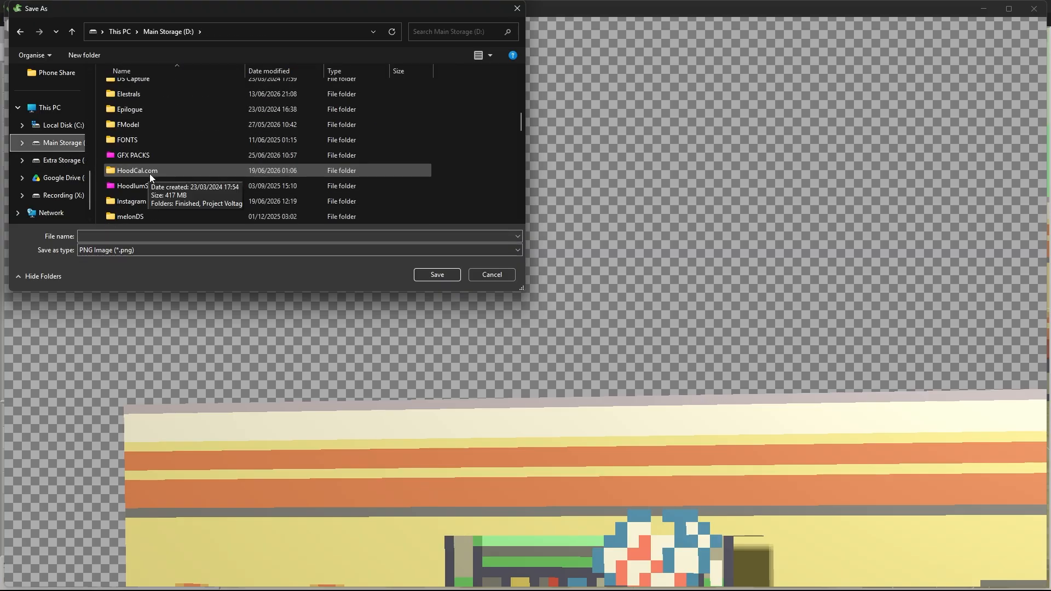
{"action": "scroll", "coordinate": [150, 173], "scroll_direction": "down", "scroll_amount": 8}
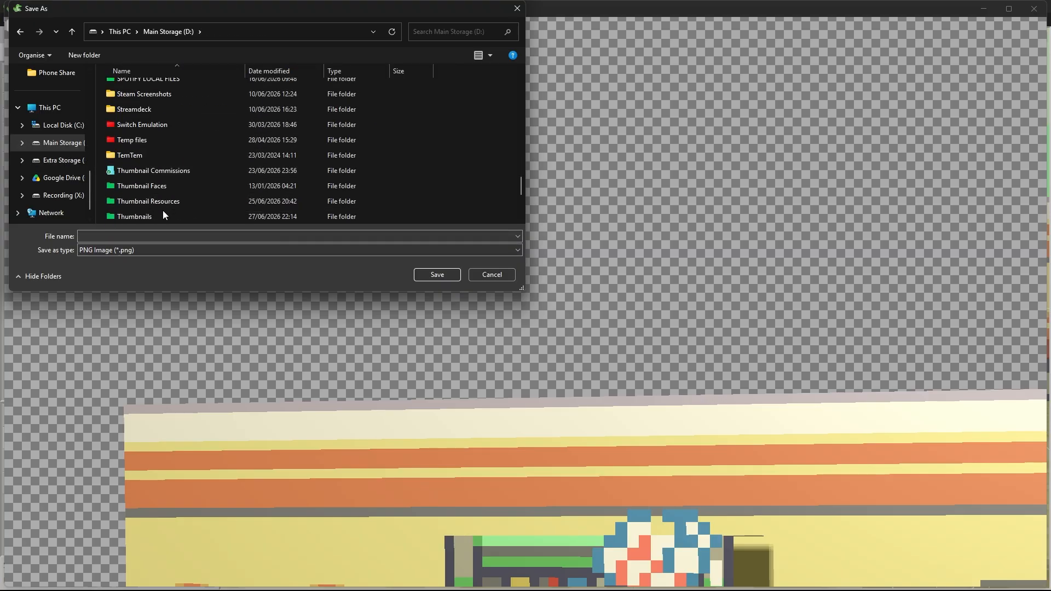
{"action": "double_click", "coordinate": [163, 215]}
{"action": "left_click", "coordinate": [170, 235]}
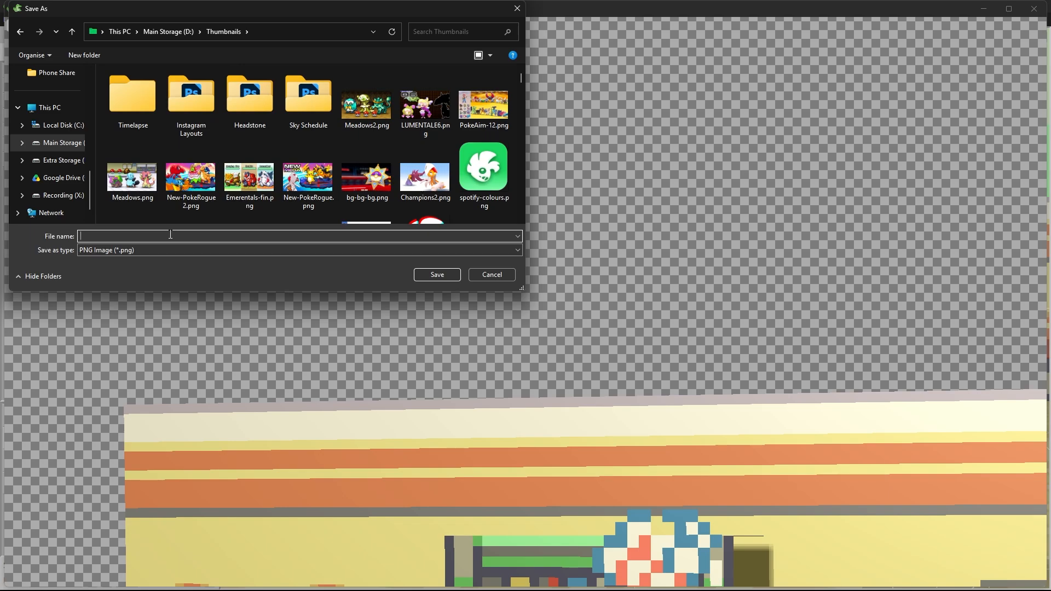
{"action": "type", "text": "3d"}
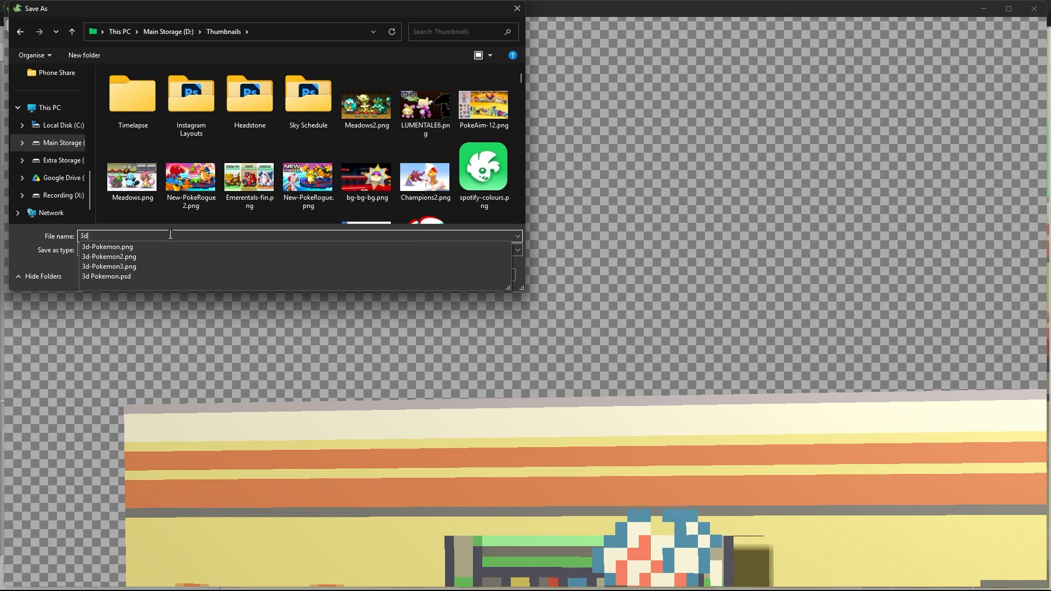
{"action": "key", "text": "Return"}
{"action": "left_click", "coordinate": [1034, 9]}
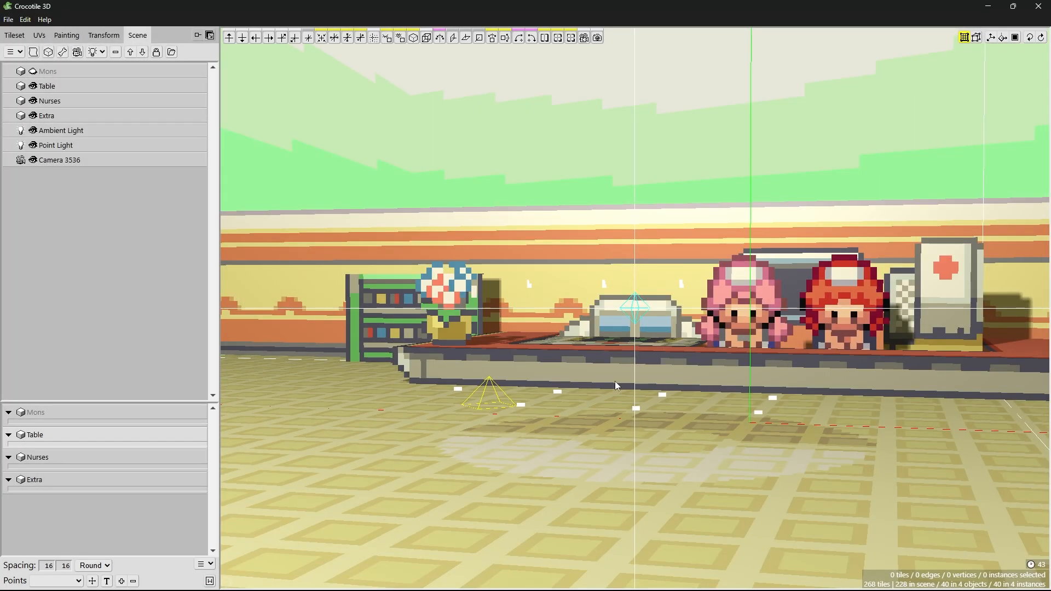
- Show Mons, hide Table, Nurses and Extra, and put the remaining room tiles into an object named Everything Else
{"action": "left_click", "coordinate": [34, 74]}
{"action": "left_click_drag", "start_coordinate": [34, 88], "coordinate": [33, 116]}
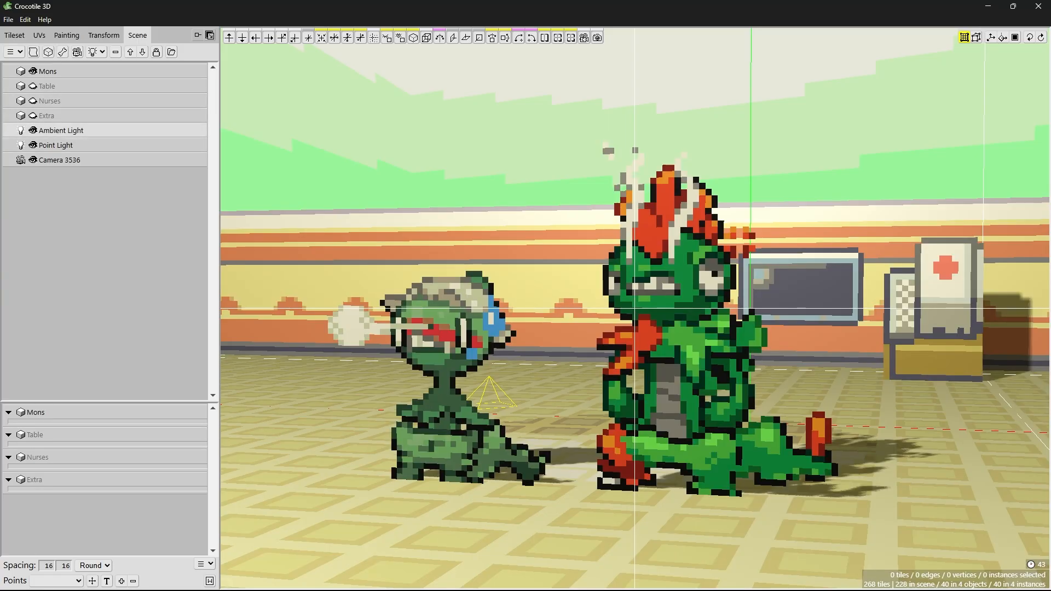
{"action": "scroll", "coordinate": [635, 306], "scroll_direction": "down", "scroll_amount": 5}
{"action": "key", "text": "ctrl+a"}
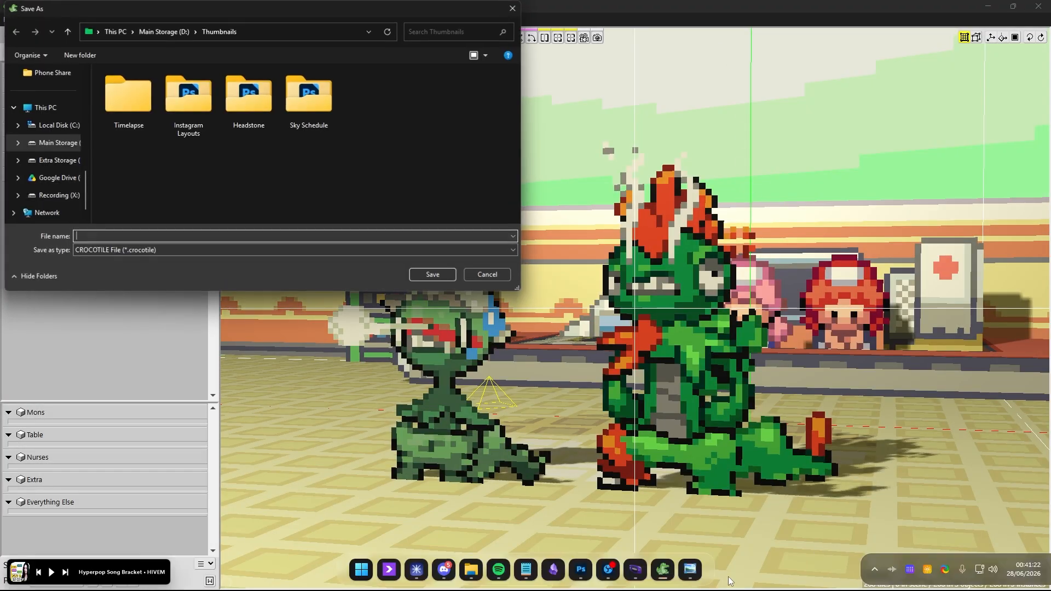
{"action": "left_click", "coordinate": [487, 275]}
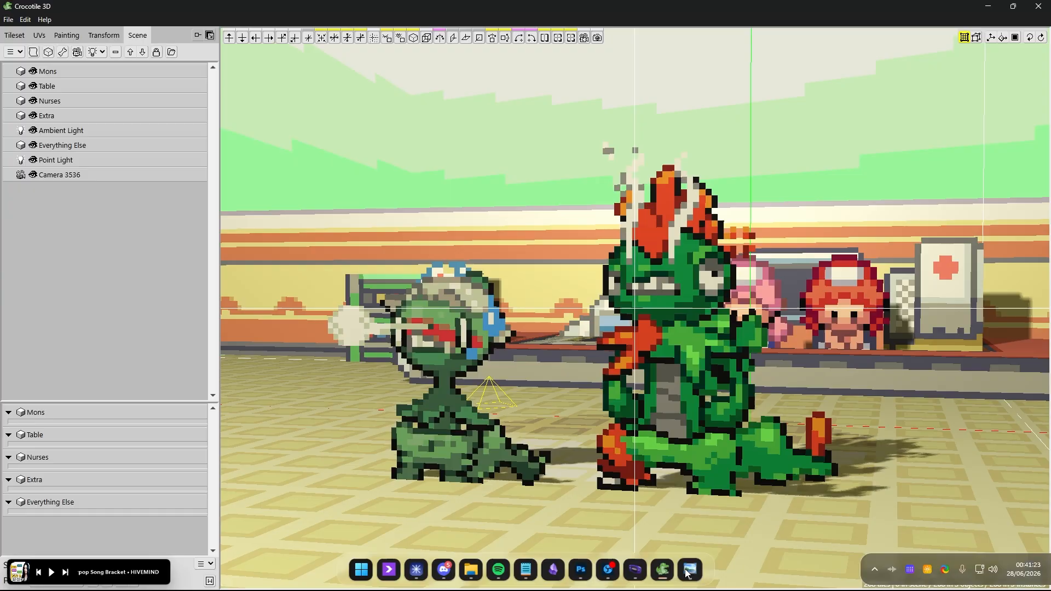
- Switch to Photoshop and hide the healing center reference, Layer 25, in Tileset.psd
{"action": "left_click", "coordinate": [580, 570]}
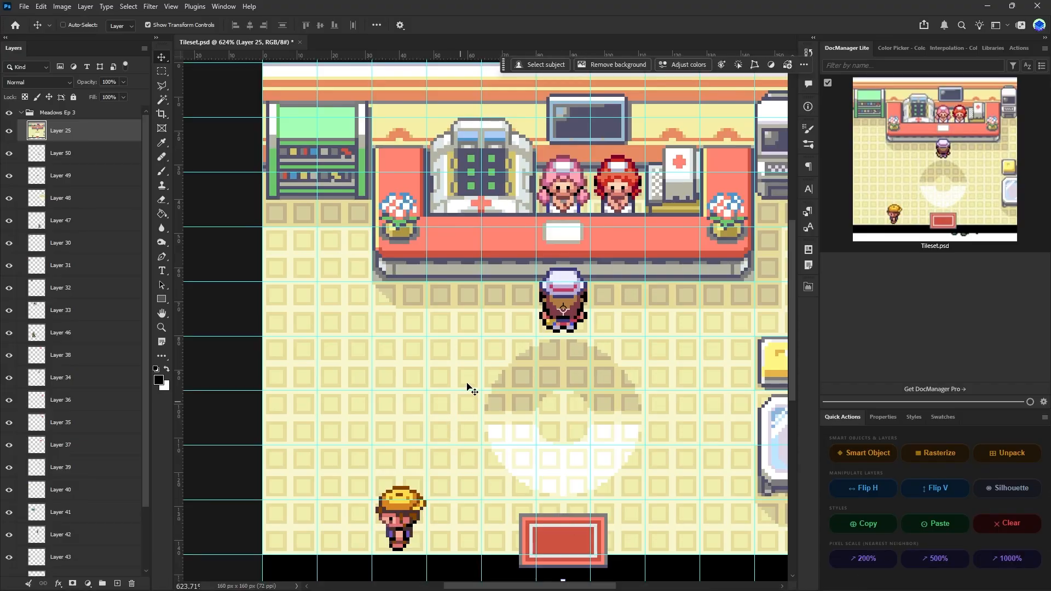
{"action": "scroll", "coordinate": [467, 384], "scroll_direction": "down", "scroll_amount": 4, "text": "alt"}
{"action": "left_click", "coordinate": [9, 132]}
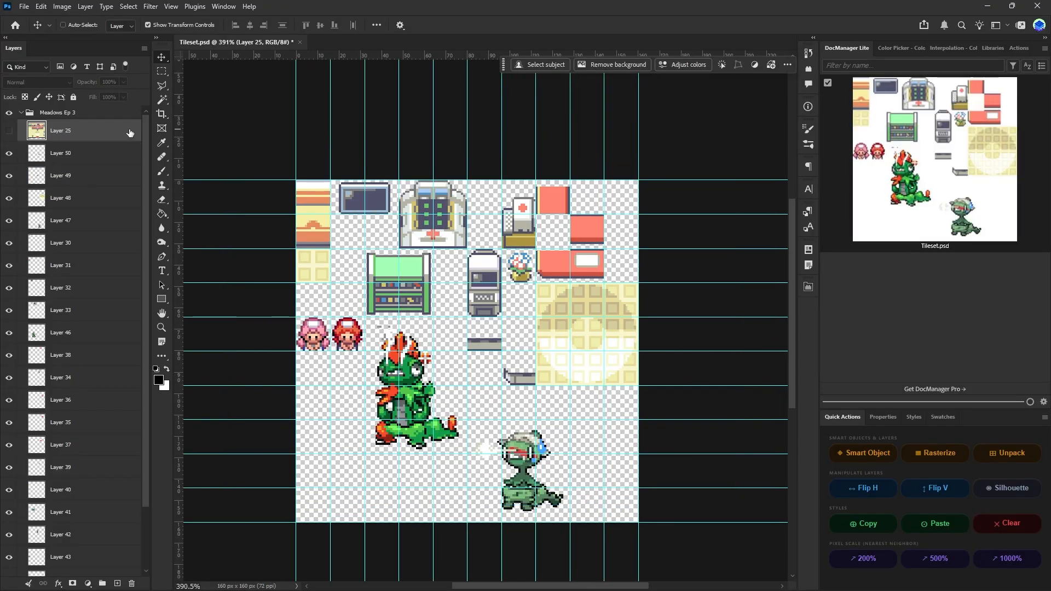
- Open Meadows.psd from the Thumbnails folder and close HOODCAL THUMBNAIL BASE.psd without saving it
{"action": "key", "text": "ctrl+Tab"}
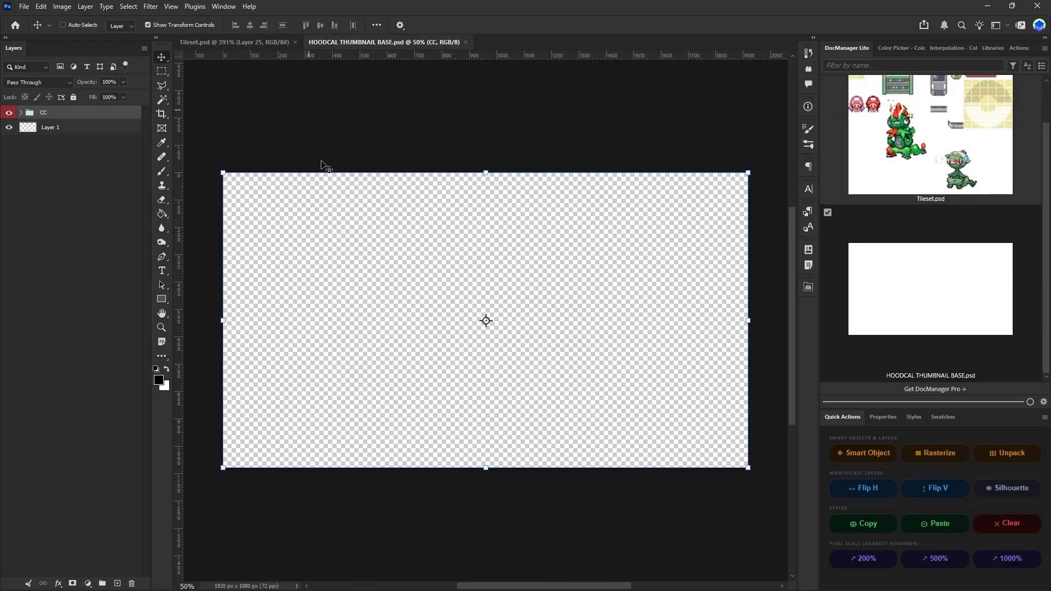
{"action": "left_click", "coordinate": [24, 6]}
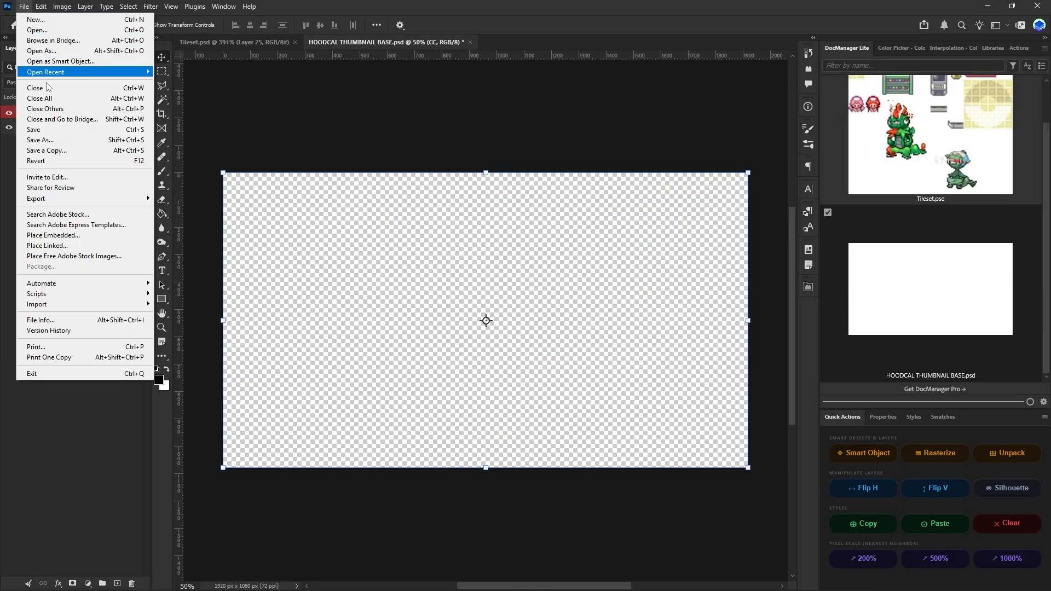
{"action": "left_click", "coordinate": [33, 26]}
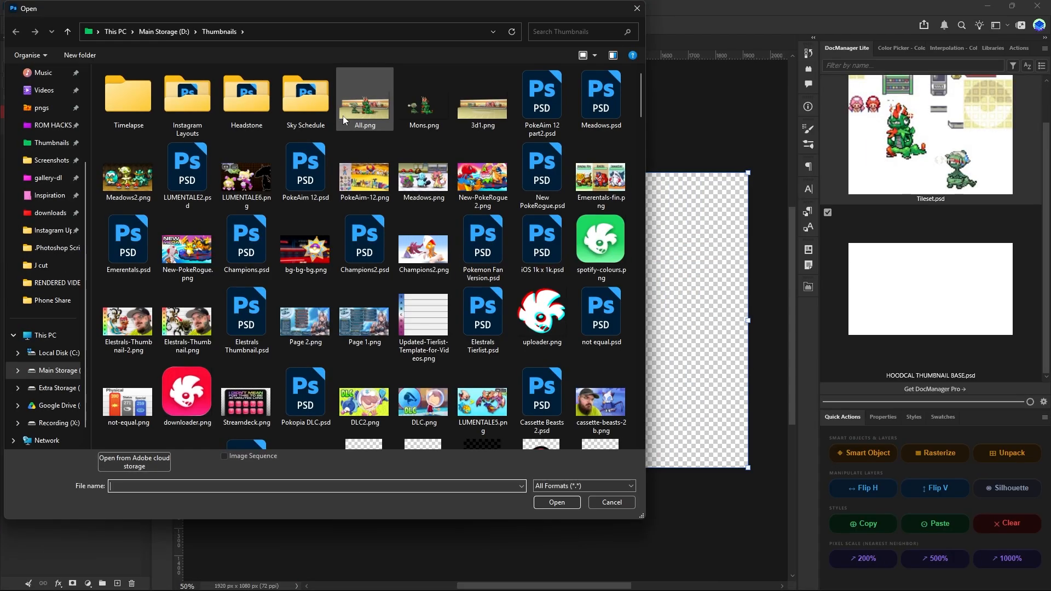
{"action": "double_click", "coordinate": [586, 99]}
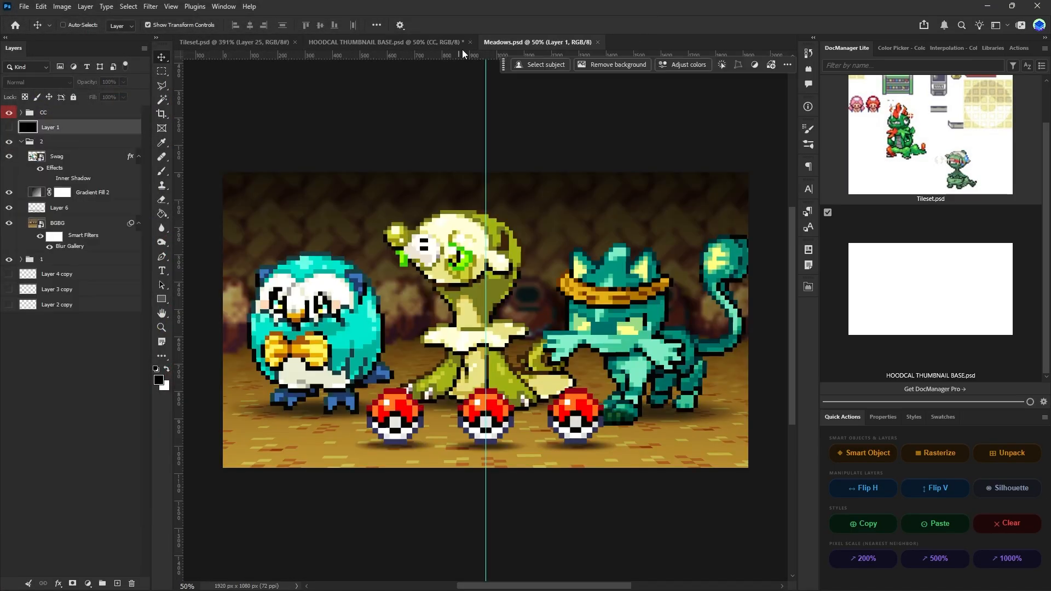
{"action": "left_click", "coordinate": [470, 42]}
{"action": "left_click", "coordinate": [518, 223]}
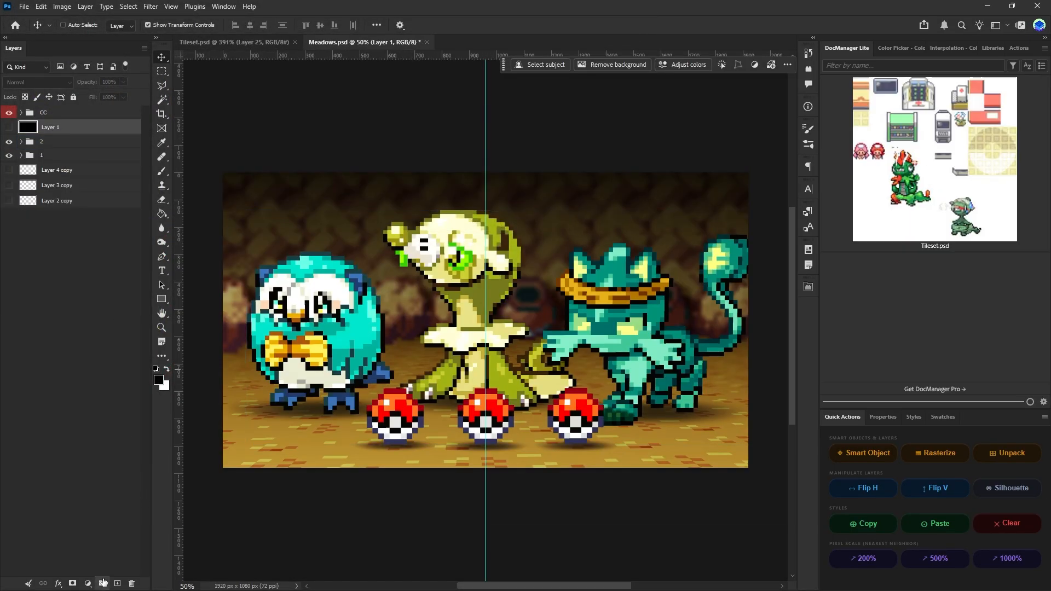
- Create a layer group named 3 below the CC group and hide groups 2 and 1
{"action": "left_click", "coordinate": [102, 583]}
{"action": "double_click", "coordinate": [52, 126]}
{"action": "type", "text": "3"}
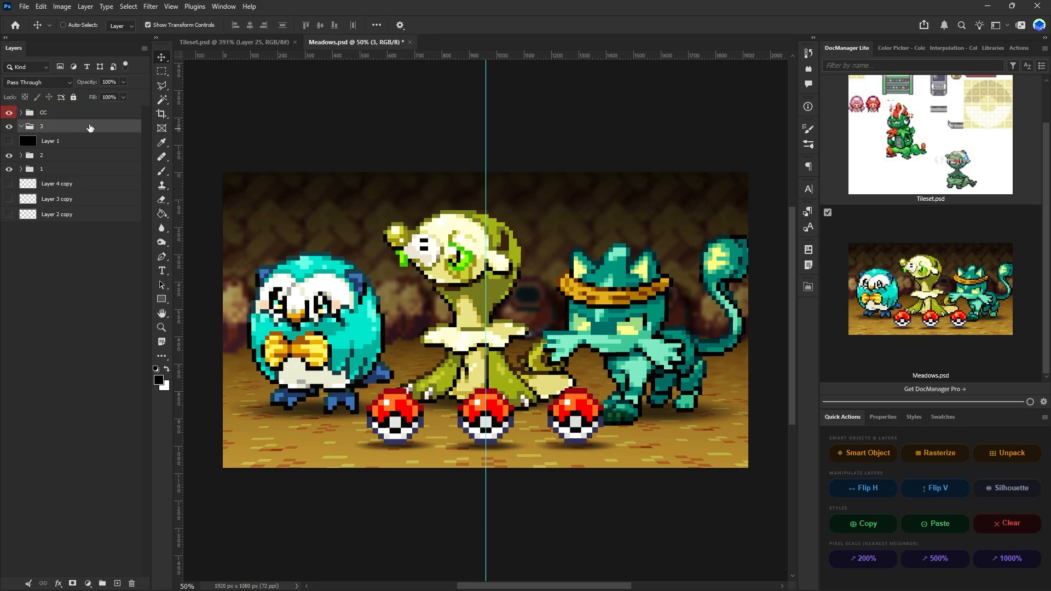
{"action": "left_click", "coordinate": [40, 156]}
{"action": "left_click", "coordinate": [9, 168]}
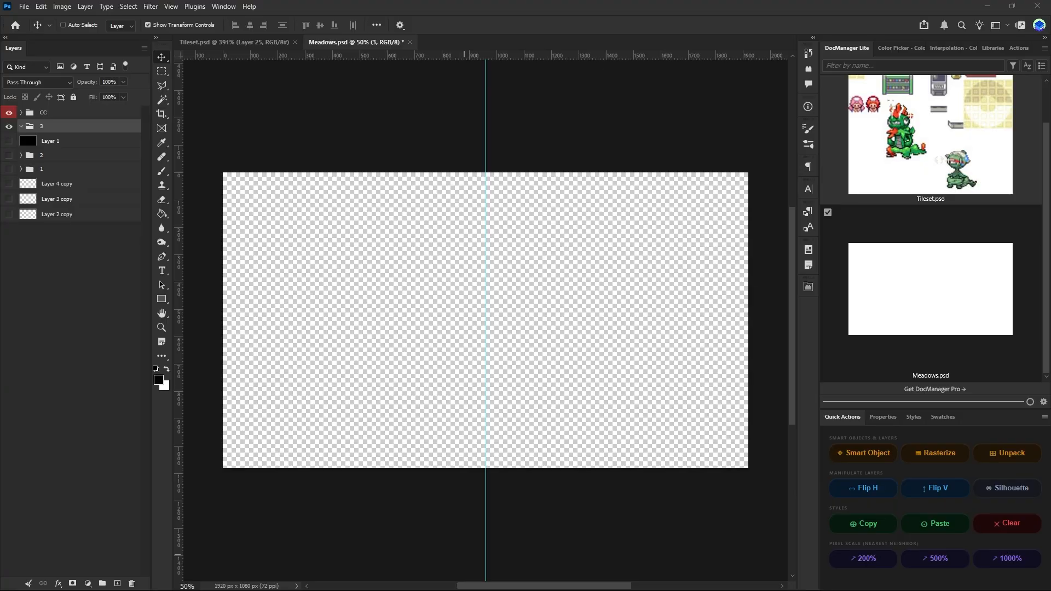
- Place the 3d1, Mons and All renders in Meadows.psd and stack them with Mons first, All second and 3d1 beneath
{"action": "left_click_drag", "start_coordinate": [481, 293], "coordinate": [258, 347]}
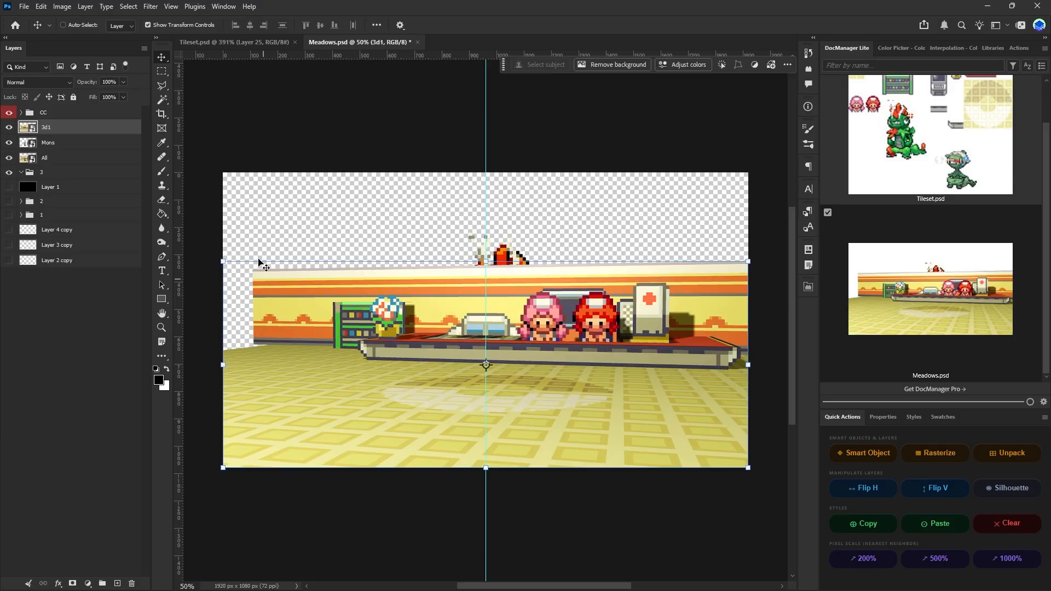
{"action": "left_click", "coordinate": [48, 143]}
{"action": "mouse_move", "coordinate": [48, 143]}
{"action": "left_mouse_down"}
{"action": "mouse_move", "coordinate": [46, 132]}
{"action": "mouse_move", "coordinate": [46, 158]}
{"action": "mouse_move", "coordinate": [47, 138]}
{"action": "left_mouse_up"}
{"action": "left_click", "coordinate": [48, 127]}
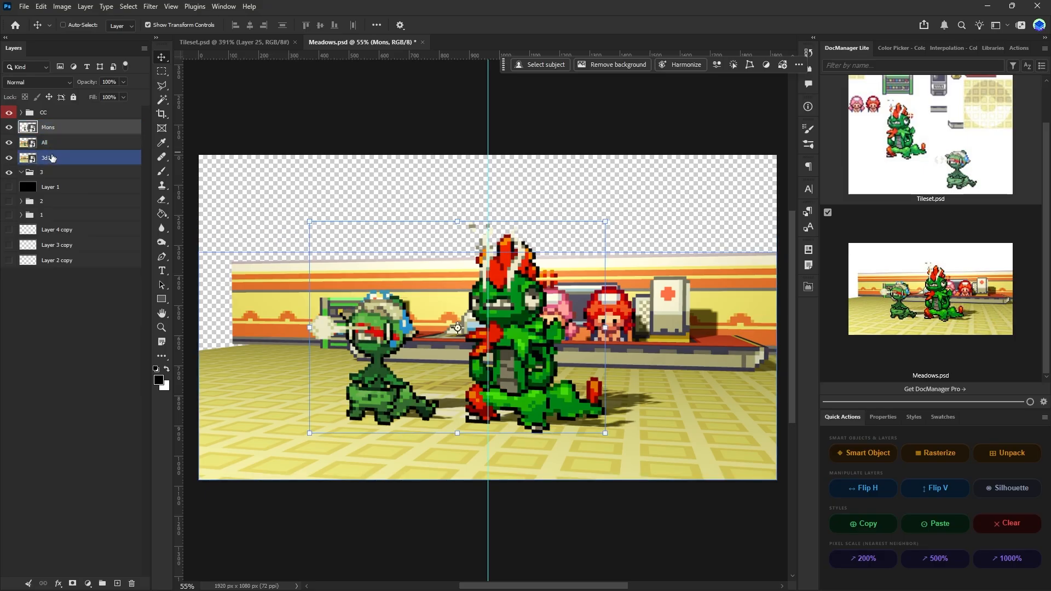
- Scale the Mons, All and 3d1 layers together to 150% and shift them slightly to the right on the canvas
{"action": "left_click", "coordinate": [52, 158], "text": "shift"}
{"action": "key", "text": "ctrl+t"}
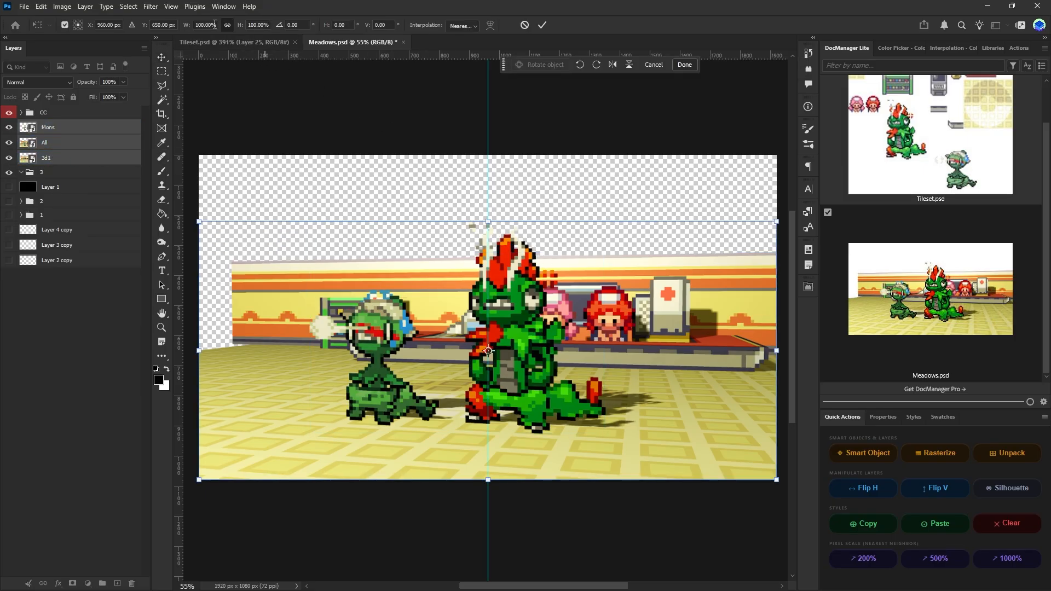
{"action": "key", "text": "shift+Up"}
{"action": "key", "text": "shift+Up"}
{"action": "key", "text": "shift+Up"}
{"action": "key", "text": "shift+Up"}
{"action": "key", "text": "shift+Up"}
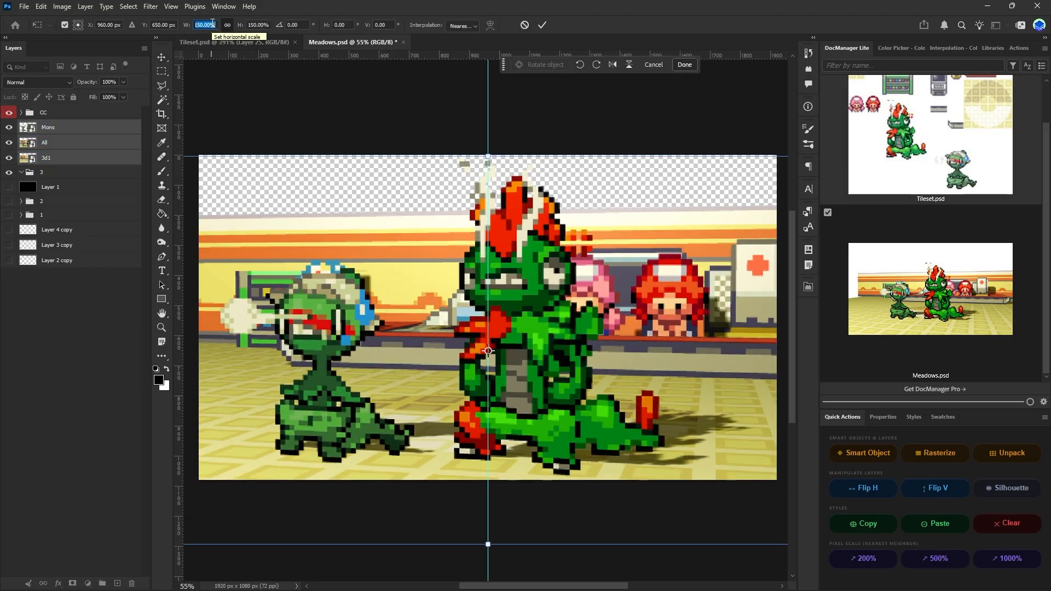
{"action": "left_click_drag", "start_coordinate": [573, 273], "coordinate": [527, 268]}
{"action": "key", "text": "Return"}
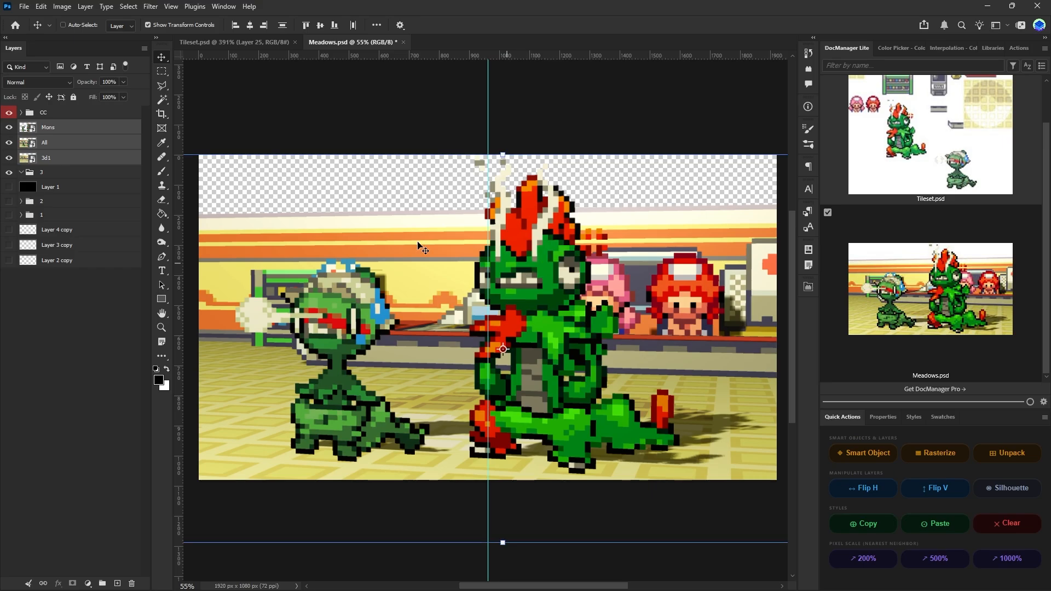
- Apply the saved grey gradient style with an Inner Shadow to the Mons layer and compare it with the unstyled version
{"action": "left_click", "coordinate": [54, 128]}
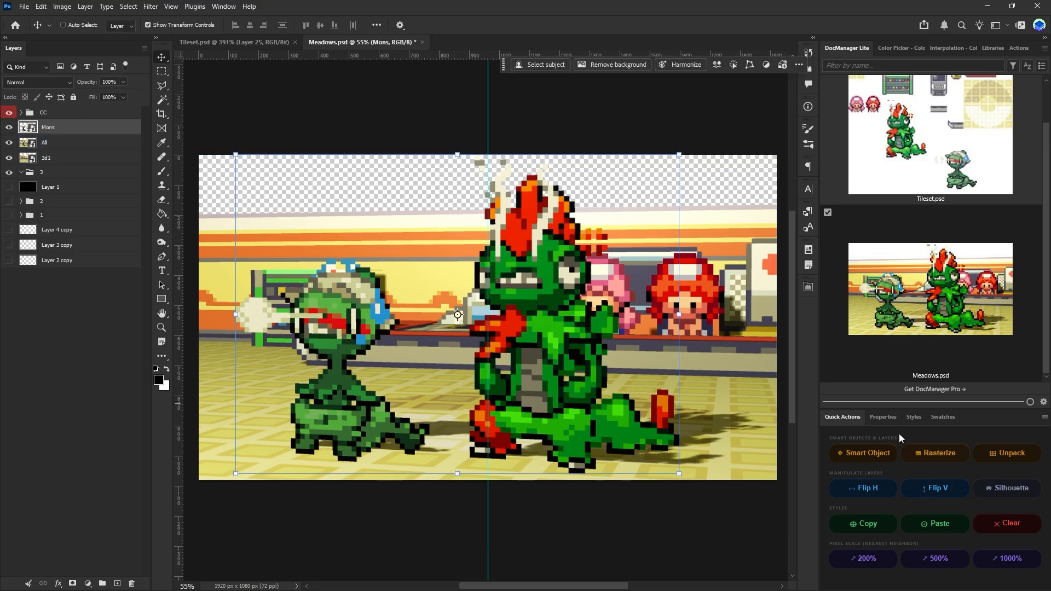
{"action": "left_click", "coordinate": [913, 417]}
{"action": "scroll", "coordinate": [1033, 485], "scroll_direction": "down", "scroll_amount": 10}
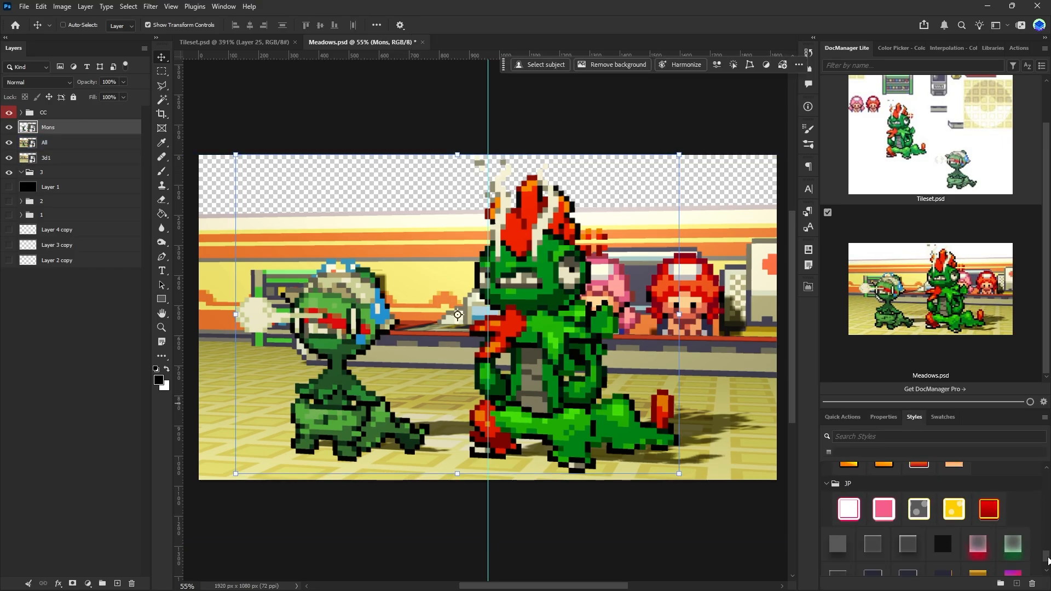
{"action": "left_click", "coordinate": [839, 560]}
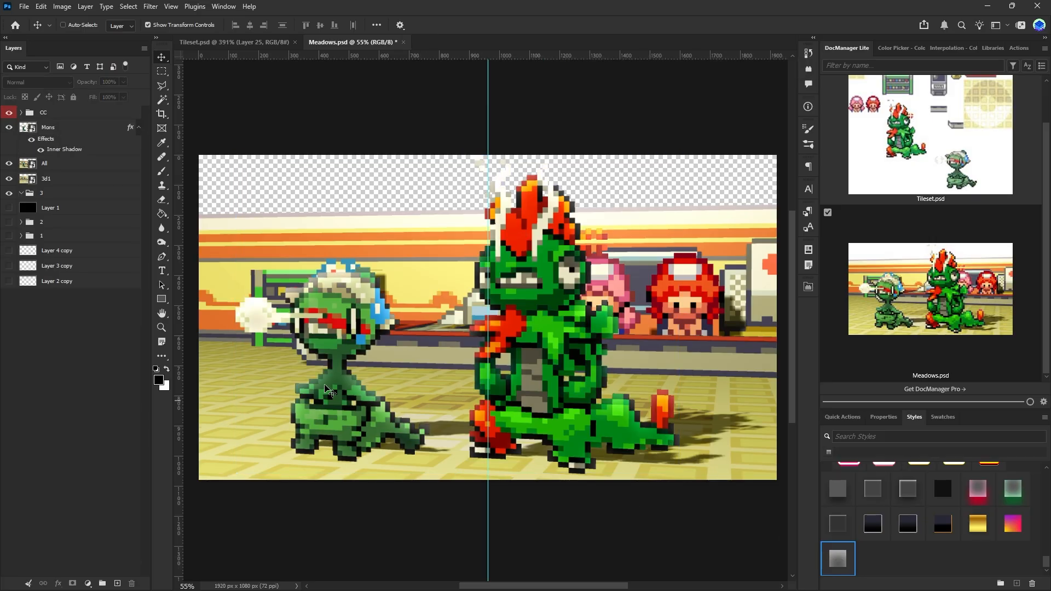
{"action": "scroll", "coordinate": [520, 370], "scroll_direction": "down", "scroll_amount": 2, "text": "alt"}
{"action": "scroll", "coordinate": [520, 370], "scroll_direction": "up", "scroll_amount": 2, "text": "alt"}
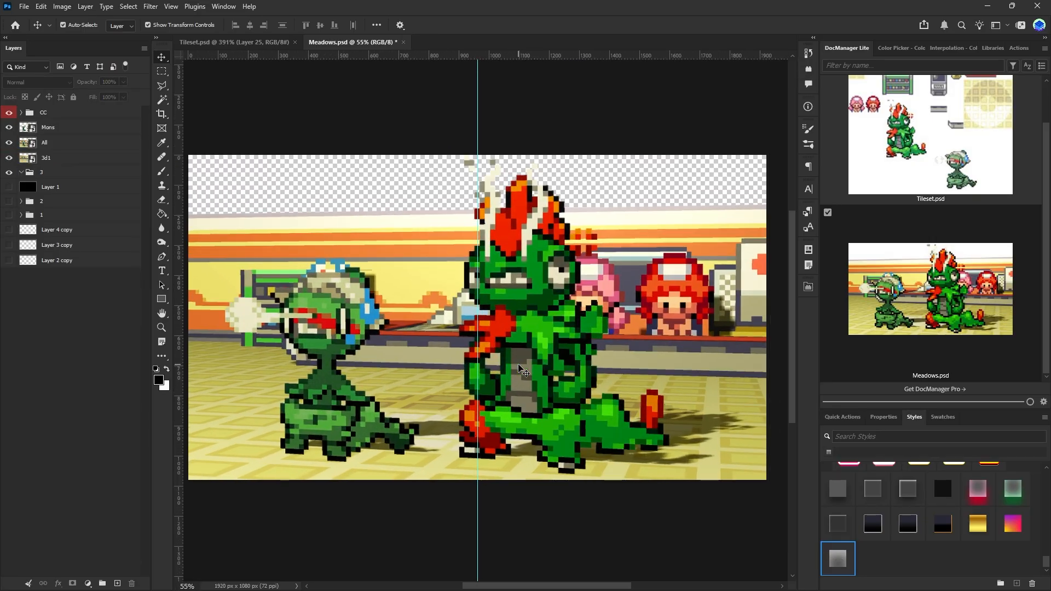
{"action": "key", "text": "ctrl+shift+z"}
{"action": "scroll", "coordinate": [520, 371], "scroll_direction": "down", "scroll_amount": 1, "text": "alt"}
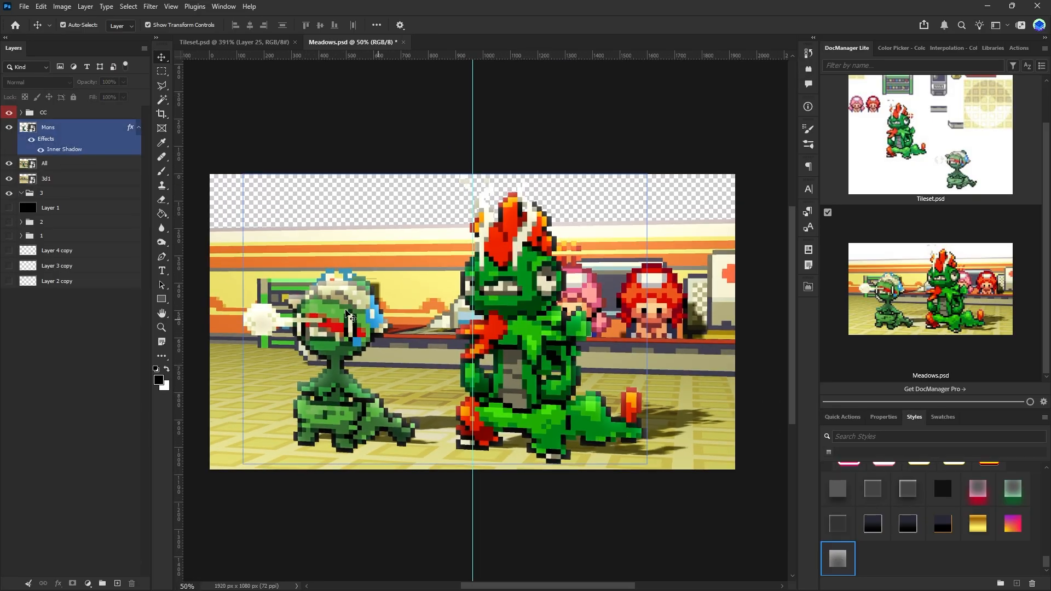
- Move the black Layer 1 directly beneath the 3d1 layer, outside group 3, as a visible backdrop
{"action": "left_click", "coordinate": [50, 193]}
{"action": "left_click", "coordinate": [52, 181]}
{"action": "left_click", "coordinate": [53, 196]}
{"action": "left_click_drag", "start_coordinate": [48, 207], "coordinate": [31, 194]}
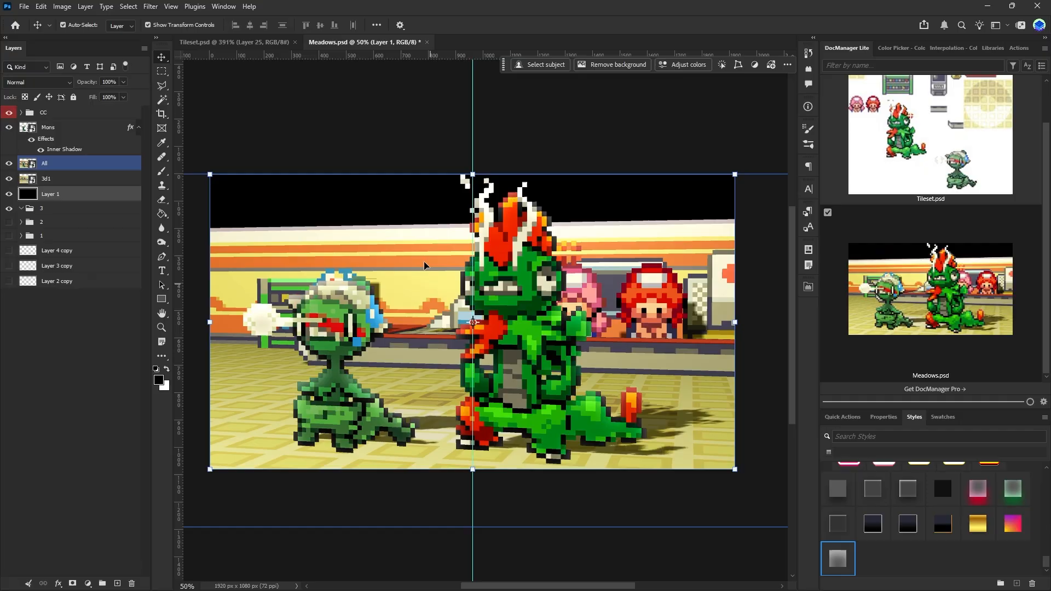
{"action": "scroll", "coordinate": [419, 265], "scroll_direction": "left", "scroll_amount": 1}
- Add a linear black-to-transparent gradient fill above the All layer, darkening the scene from above the canvas down to the floor
{"action": "left_click", "coordinate": [55, 180]}
{"action": "left_click", "coordinate": [47, 166]}
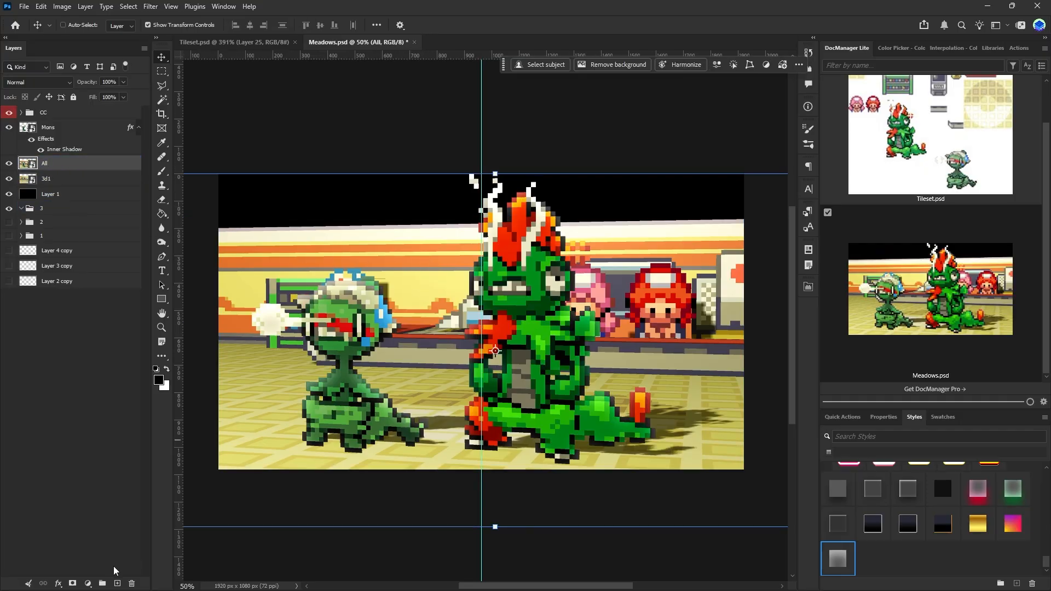
{"action": "left_click_drag", "start_coordinate": [162, 213], "coordinate": [187, 222]}
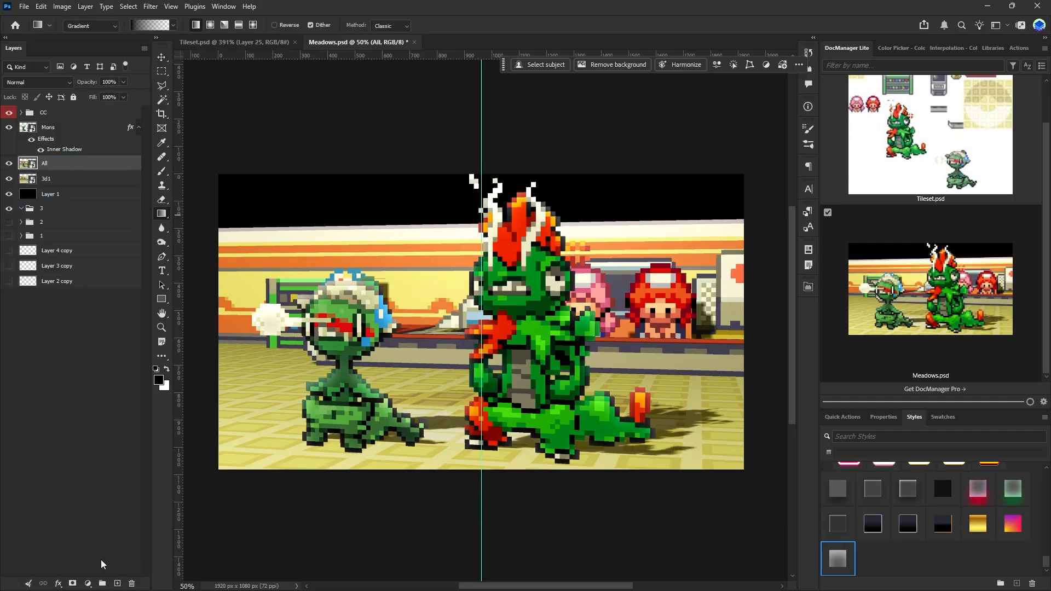
{"action": "left_click", "coordinate": [117, 584]}
{"action": "left_click_drag", "start_coordinate": [520, 159], "coordinate": [521, 388]}
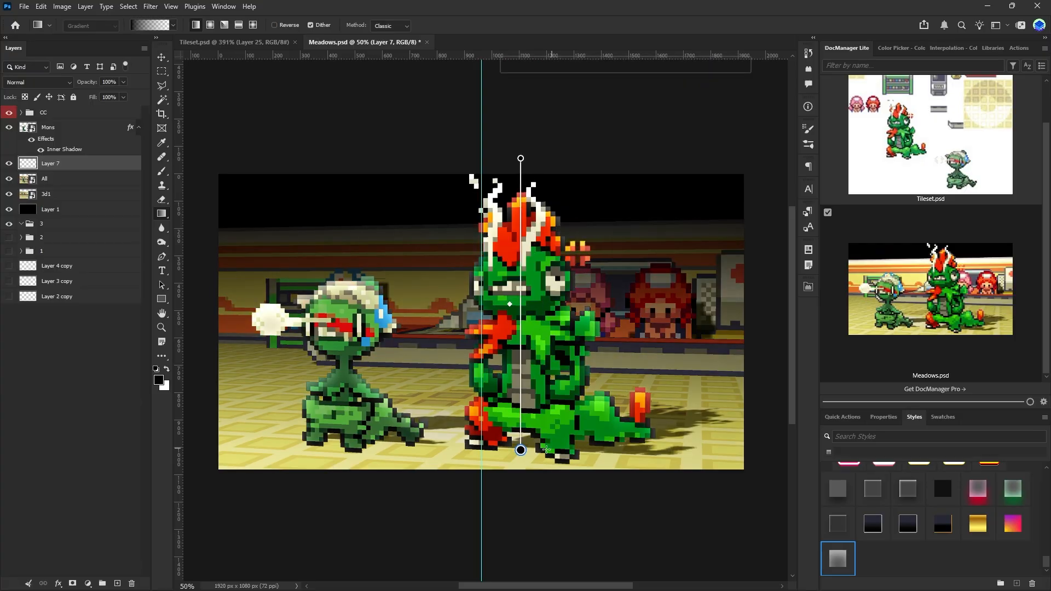
{"action": "mouse_move", "coordinate": [521, 158]}
{"action": "left_mouse_down"}
{"action": "mouse_move", "coordinate": [520, 130]}
{"action": "mouse_move", "coordinate": [518, 155]}
{"action": "mouse_move", "coordinate": [521, 140]}
{"action": "left_mouse_up"}
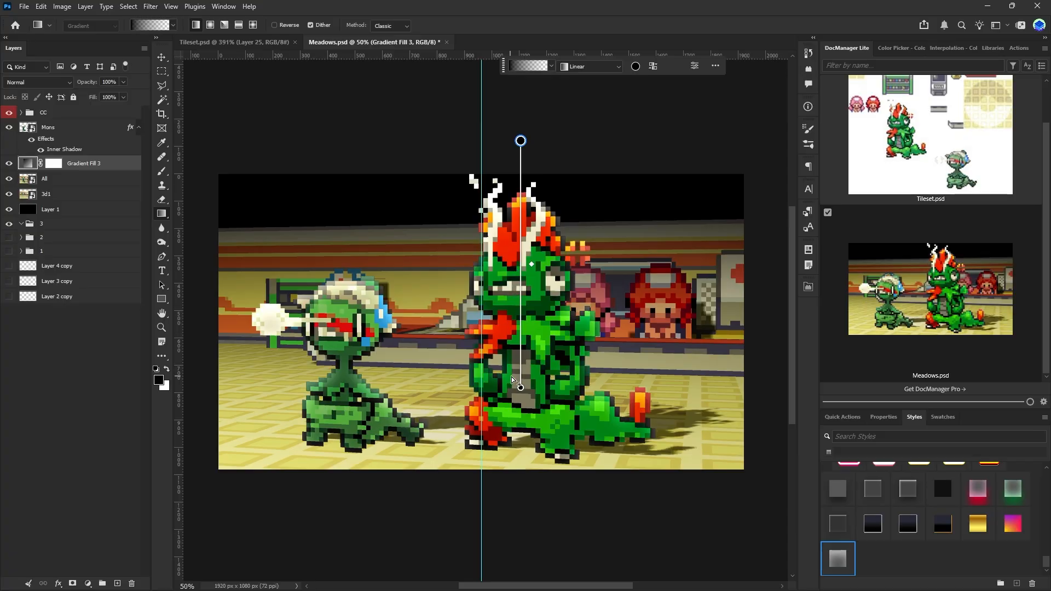
{"action": "left_click", "coordinate": [53, 404]}
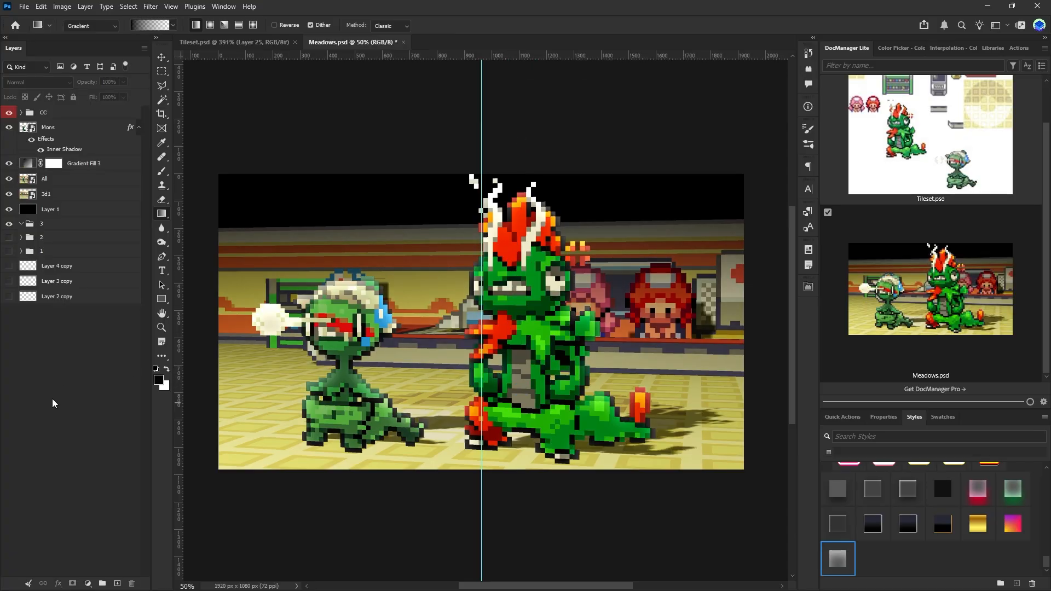
- Toggle the visibility of the All layer to examine what it contributes over 3d1
{"action": "left_click", "coordinate": [58, 194]}
{"action": "left_click", "coordinate": [57, 180]}
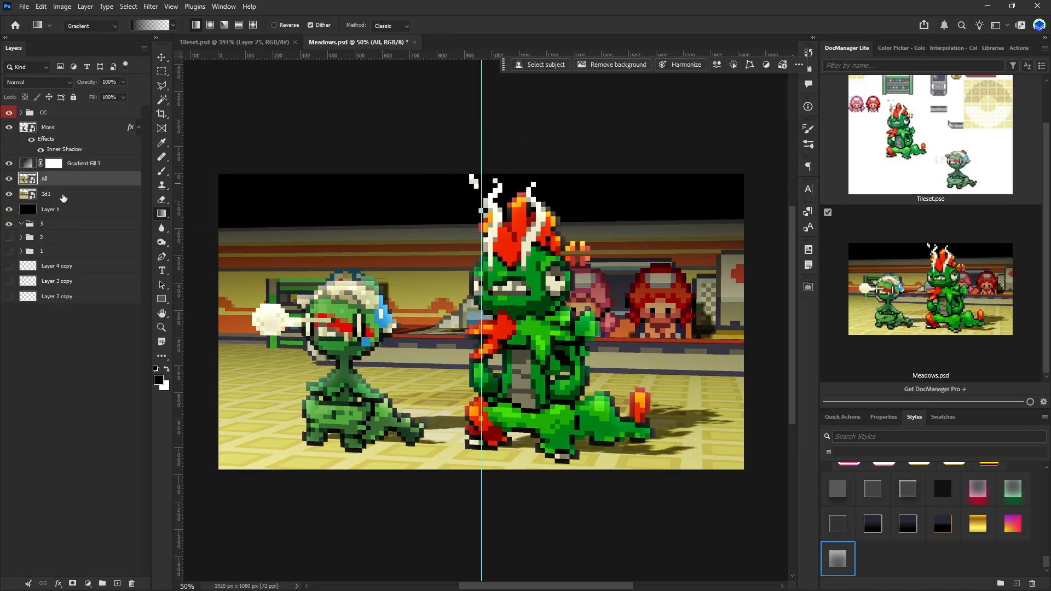
{"action": "left_click", "coordinate": [63, 197], "text": "shift"}
{"action": "right_click", "coordinate": [63, 196]}
{"action": "left_click", "coordinate": [46, 198]}
{"action": "left_click", "coordinate": [7, 180]}
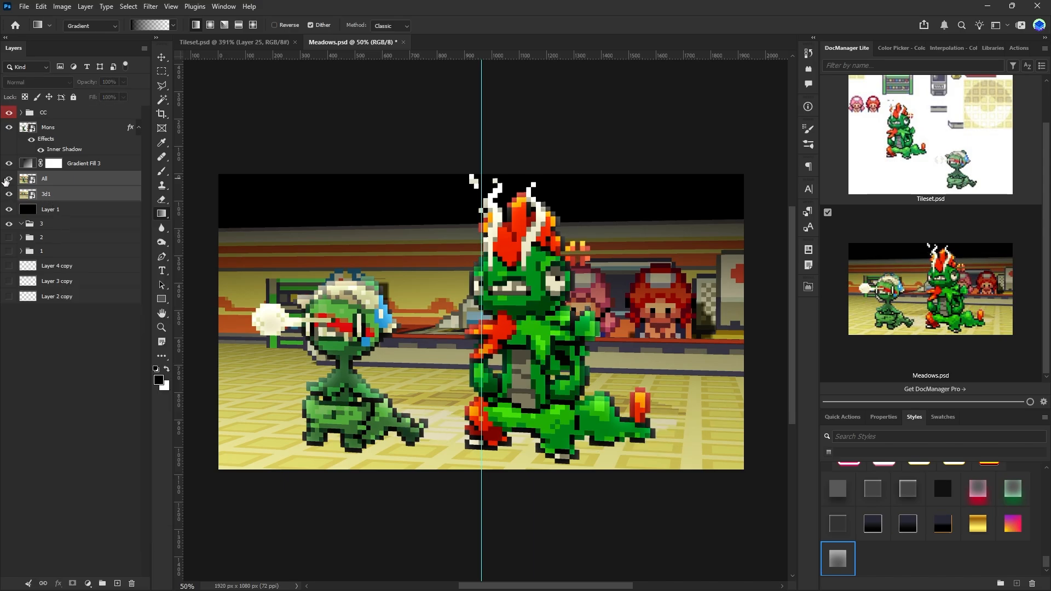
{"action": "left_click", "coordinate": [55, 179]}
{"action": "left_click", "coordinate": [56, 195], "text": "shift"}
{"action": "left_click", "coordinate": [49, 196], "text": "ctrl"}
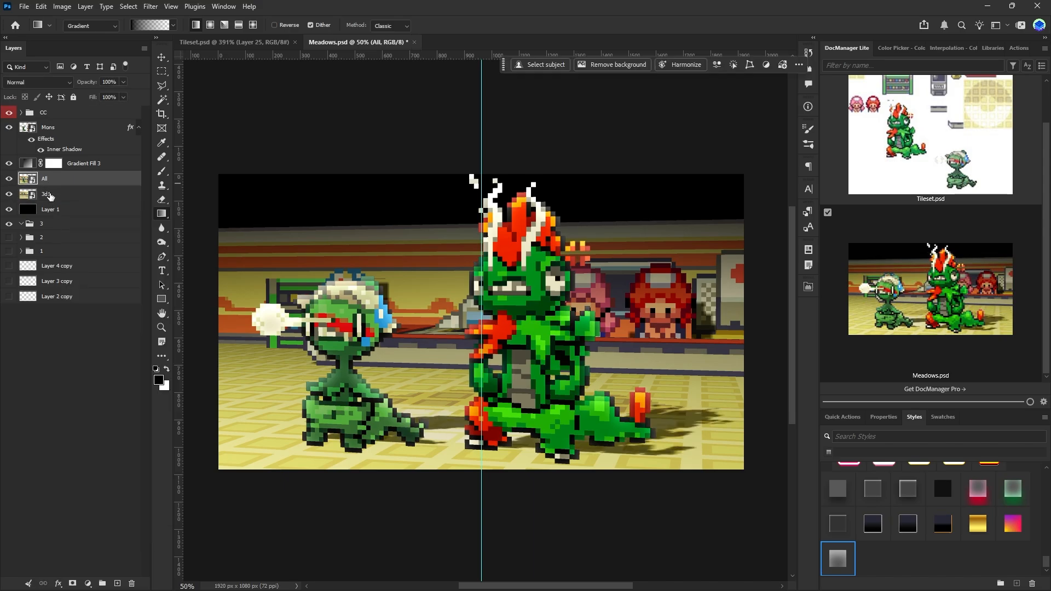
{"action": "left_click", "coordinate": [41, 196], "text": "ctrl"}
{"action": "right_click", "coordinate": [41, 197]}
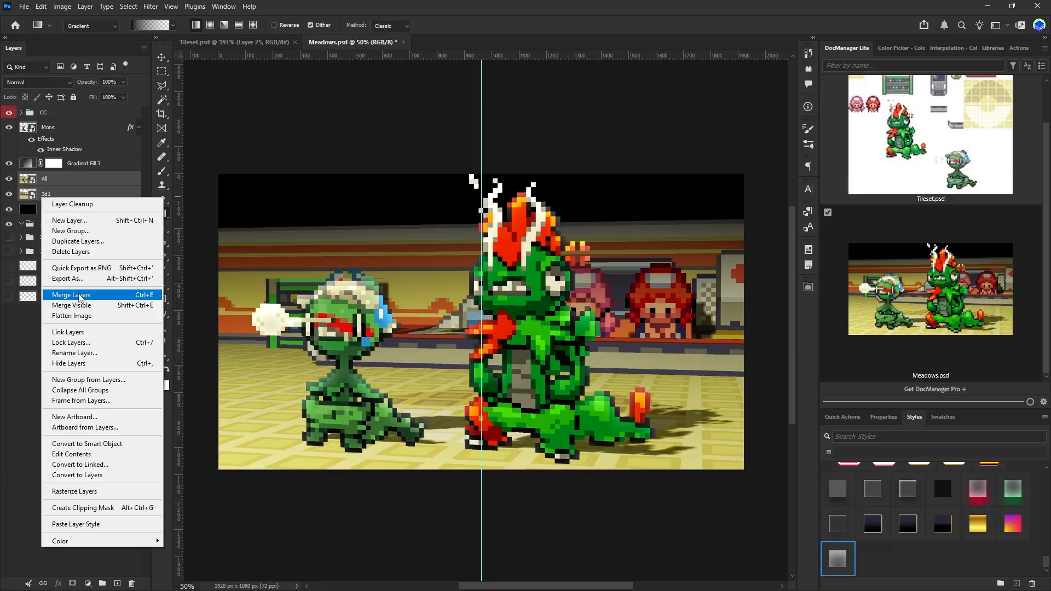
{"action": "left_click", "coordinate": [33, 211]}
{"action": "left_click", "coordinate": [31, 210], "text": "ctrl"}
{"action": "key", "text": "ctrl+d"}
{"action": "right_click", "coordinate": [60, 211]}
- Convert the All, 3d1 and Layer 1 layers into a single smart object
{"action": "left_click", "coordinate": [48, 210]}
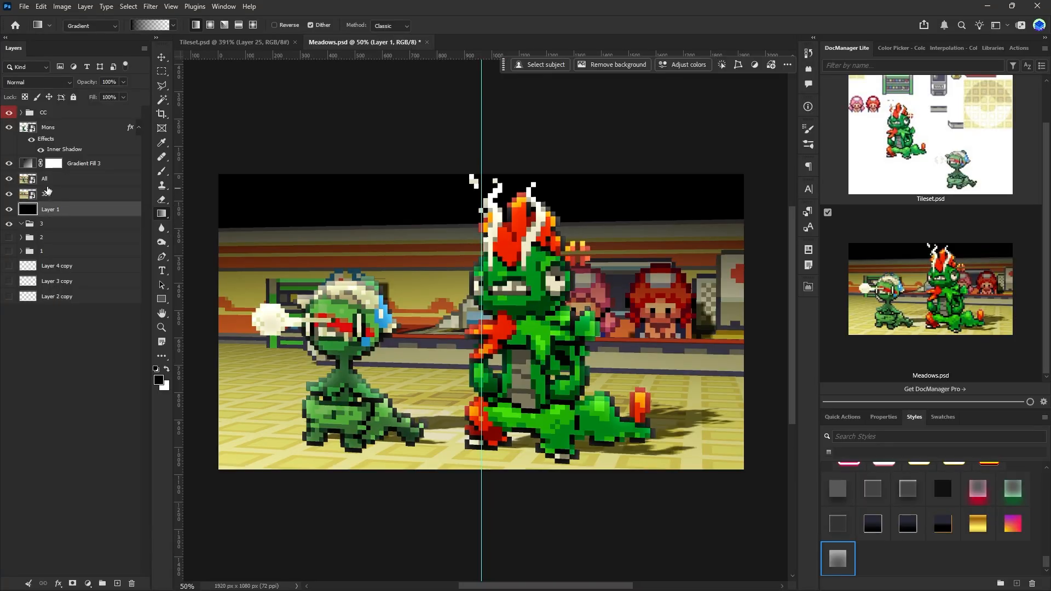
{"action": "left_click", "coordinate": [49, 185], "text": "ctrl"}
{"action": "right_click", "coordinate": [47, 195]}
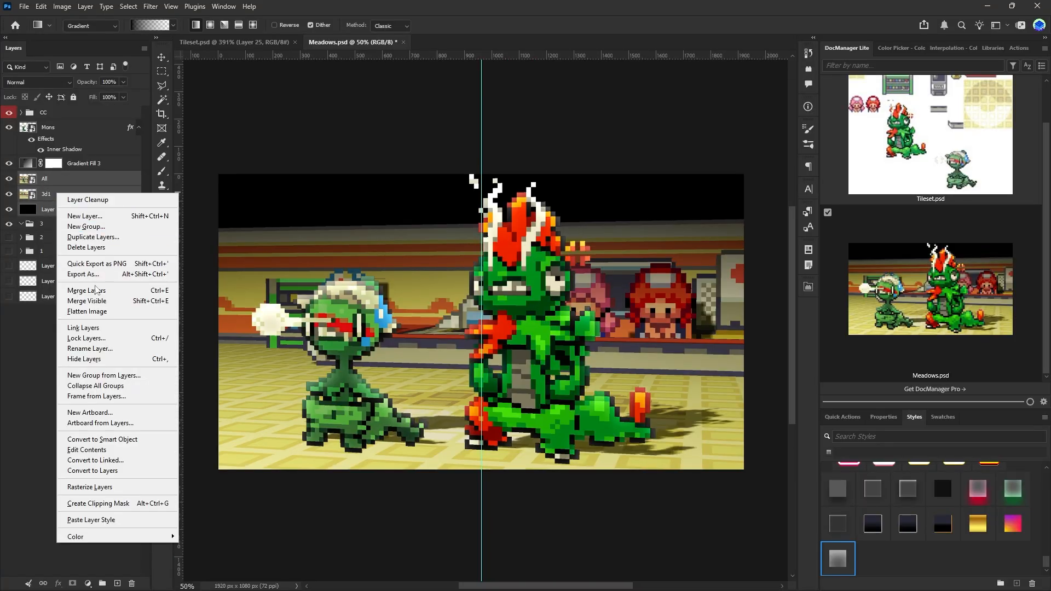
{"action": "left_click", "coordinate": [130, 439]}
- Start a Field Blur on the All smart object with a 15 px pin near the canvas top and a 0 px pin down on the floor
{"action": "left_click", "coordinate": [146, 6]}
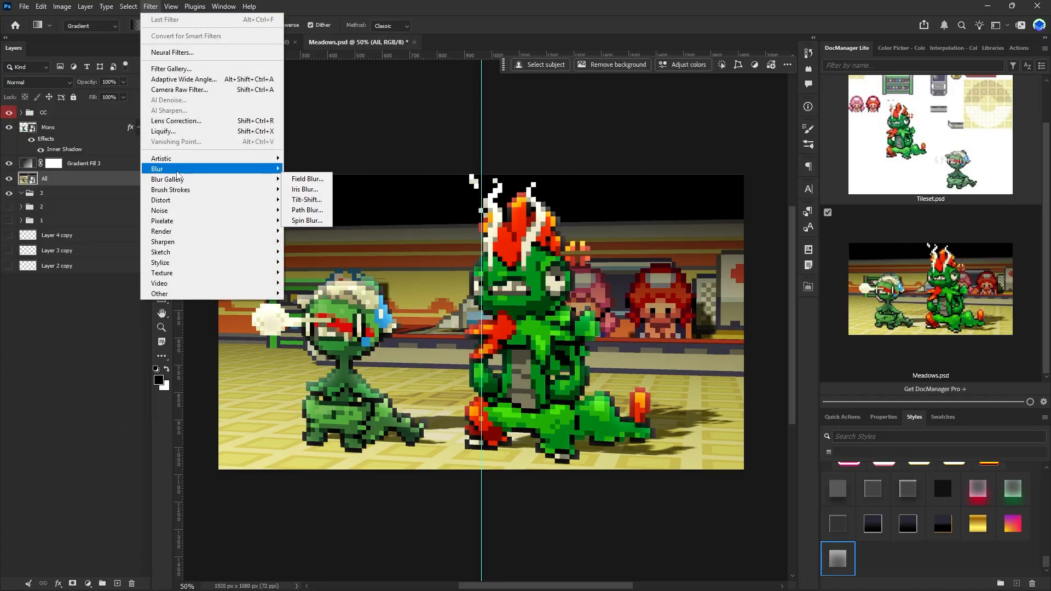
{"action": "mouse_move", "coordinate": [230, 169]}
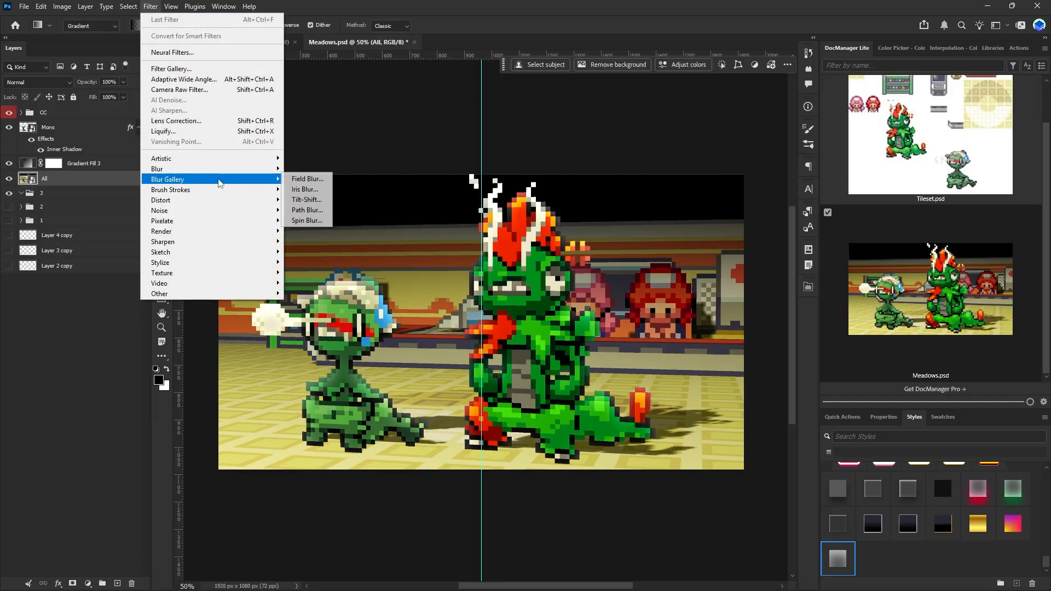
{"action": "left_click", "coordinate": [303, 180]}
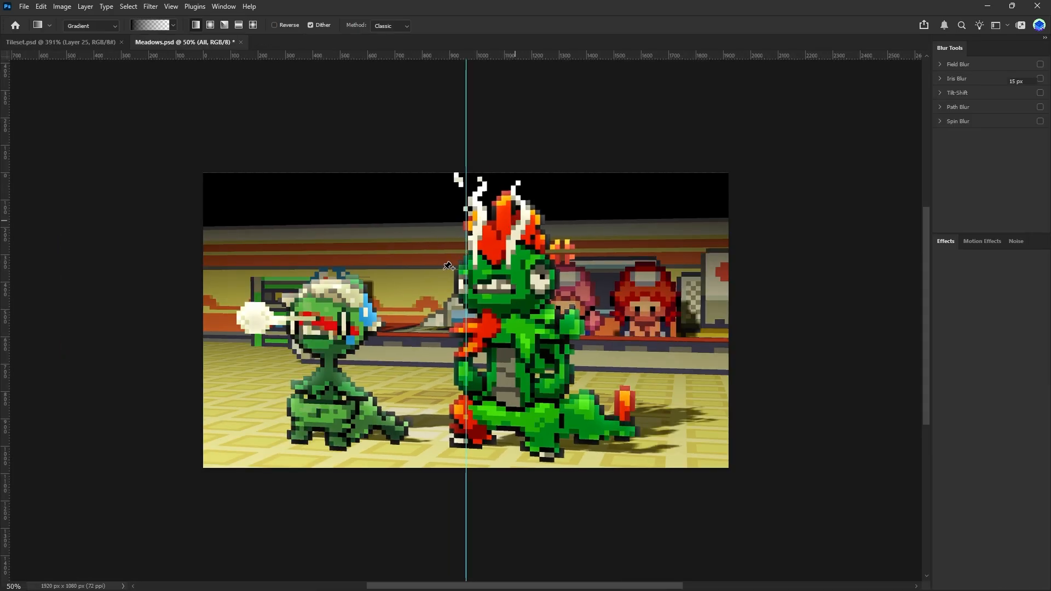
{"action": "left_click_drag", "start_coordinate": [466, 320], "coordinate": [466, 214]}
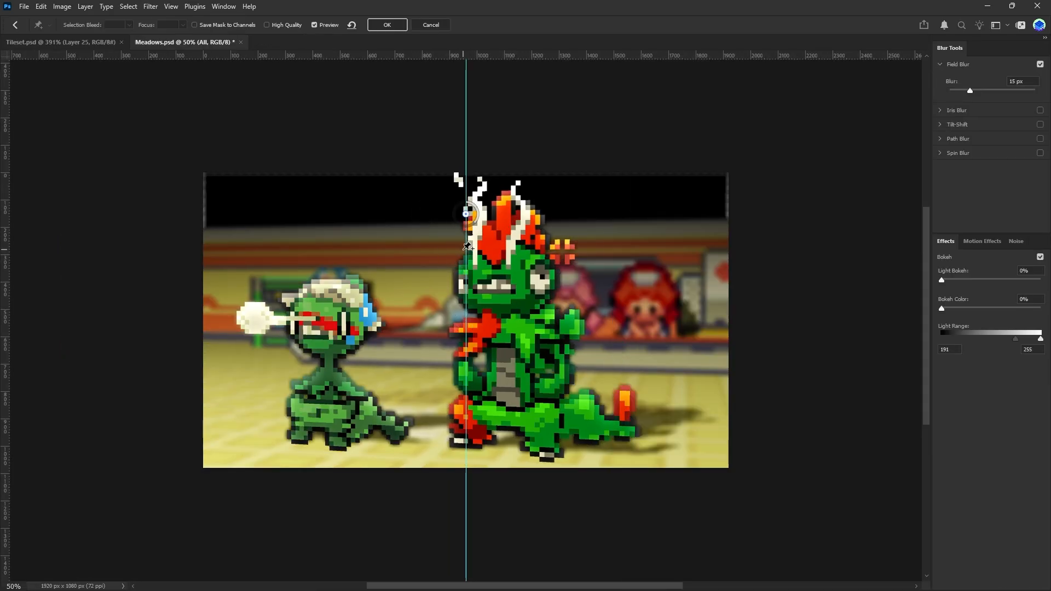
{"action": "left_click", "coordinate": [465, 309]}
{"action": "left_click_drag", "start_coordinate": [475, 304], "coordinate": [458, 379]}
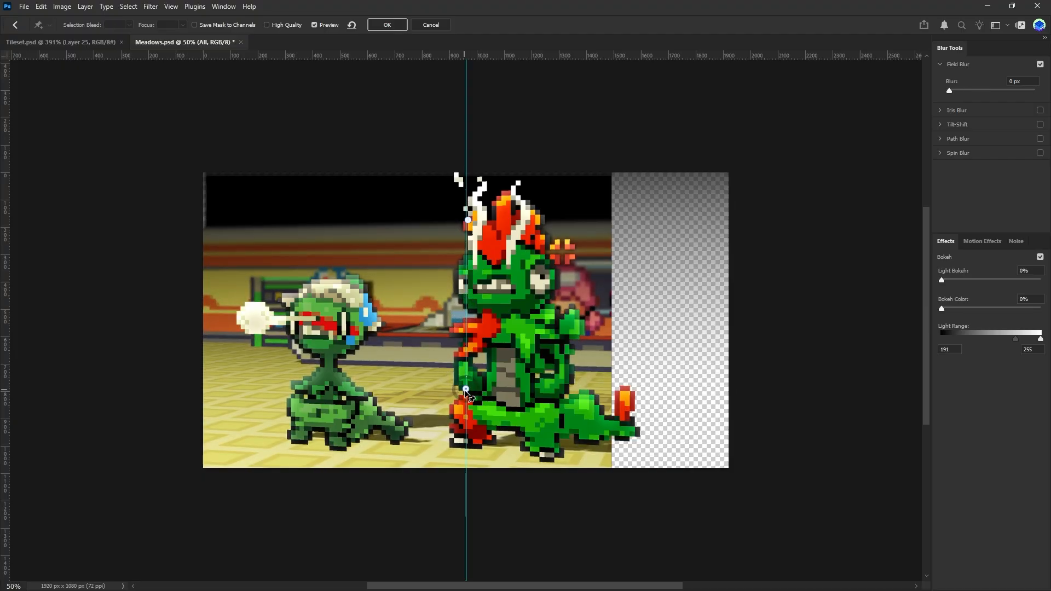
- Place an 8 px Field Blur pin midway between the other two and apply the blur to the All layer
{"action": "left_click", "coordinate": [466, 318]}
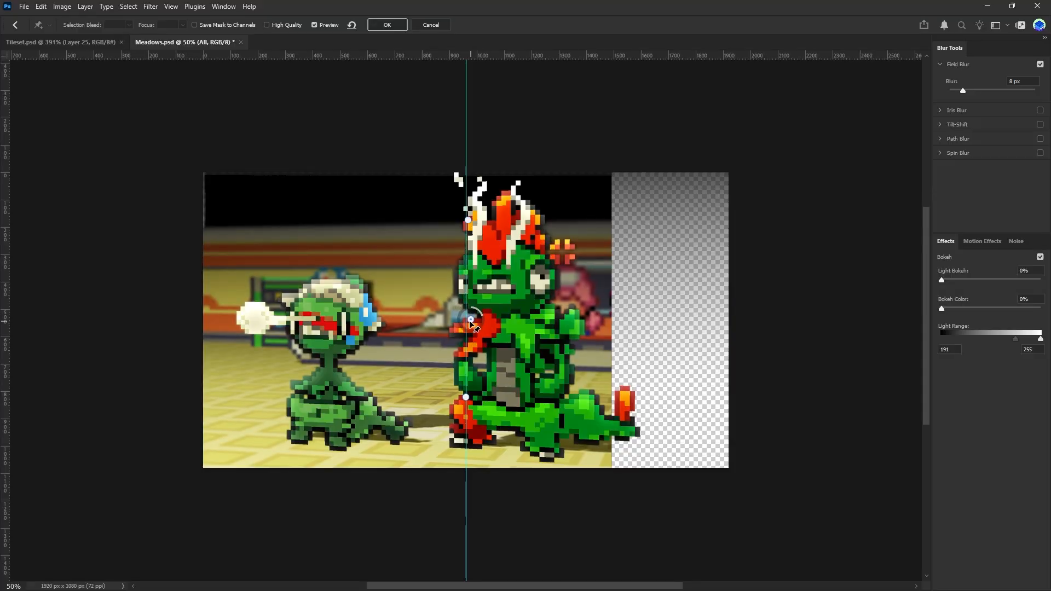
{"action": "left_click_drag", "start_coordinate": [470, 320], "coordinate": [466, 316]}
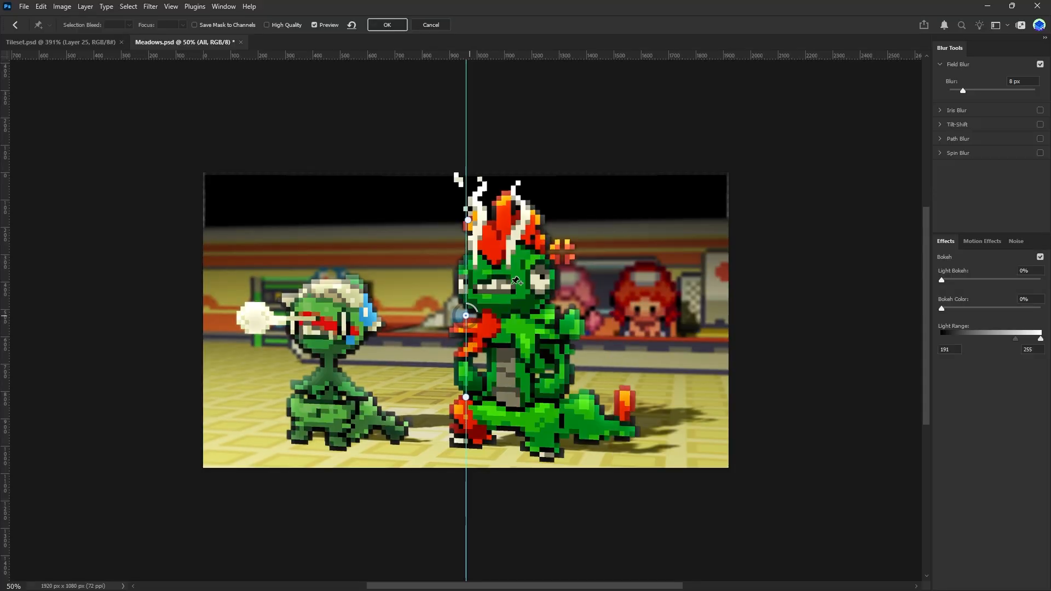
{"action": "left_click", "coordinate": [387, 25]}
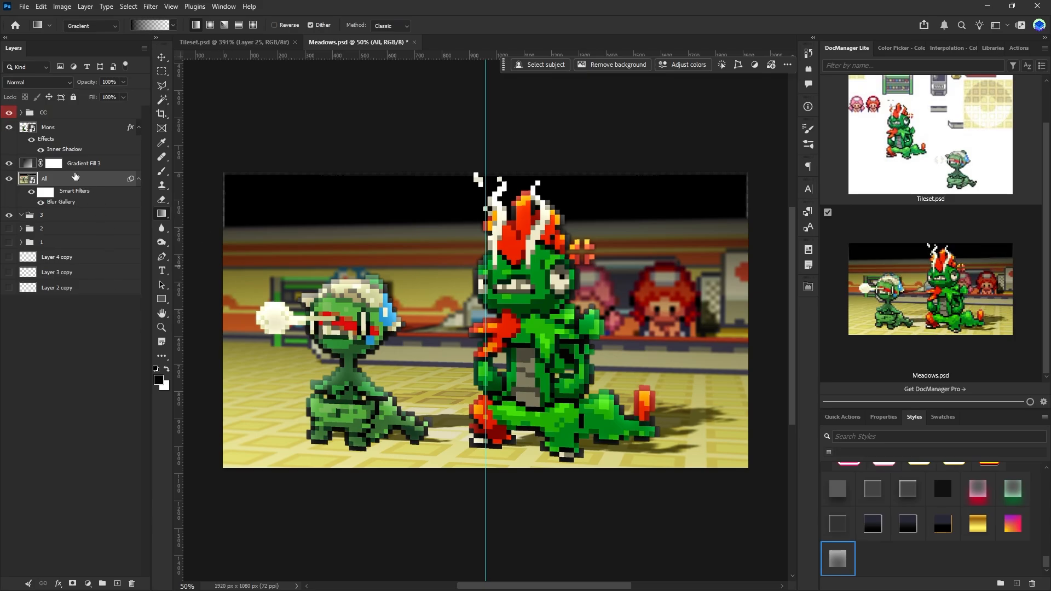
{"action": "left_click", "coordinate": [138, 179]}
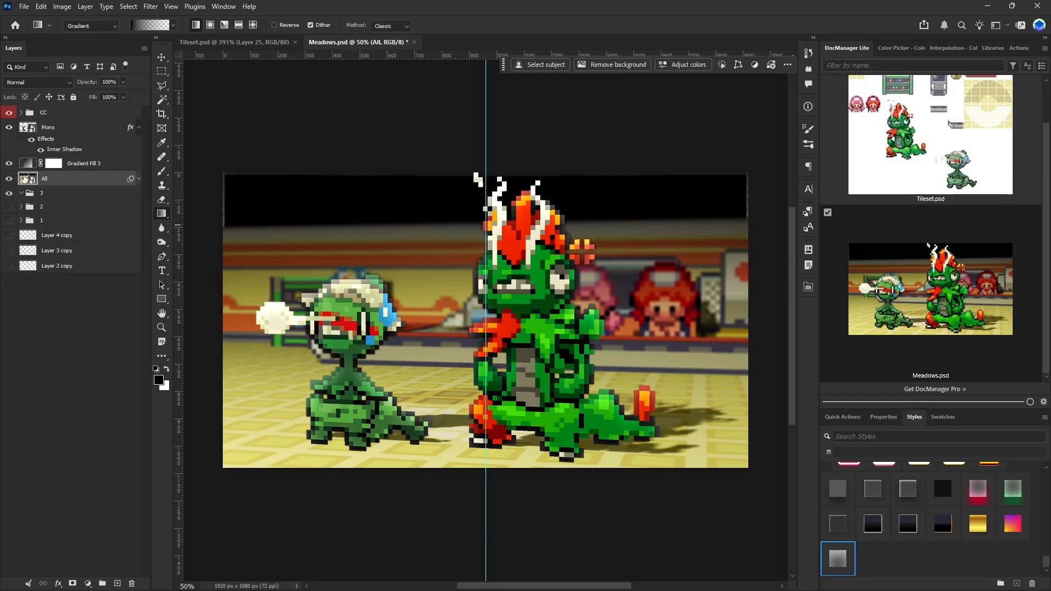
- Open the contents of the All smart object and add a layer mask to its All layer
{"action": "double_click", "coordinate": [28, 180]}
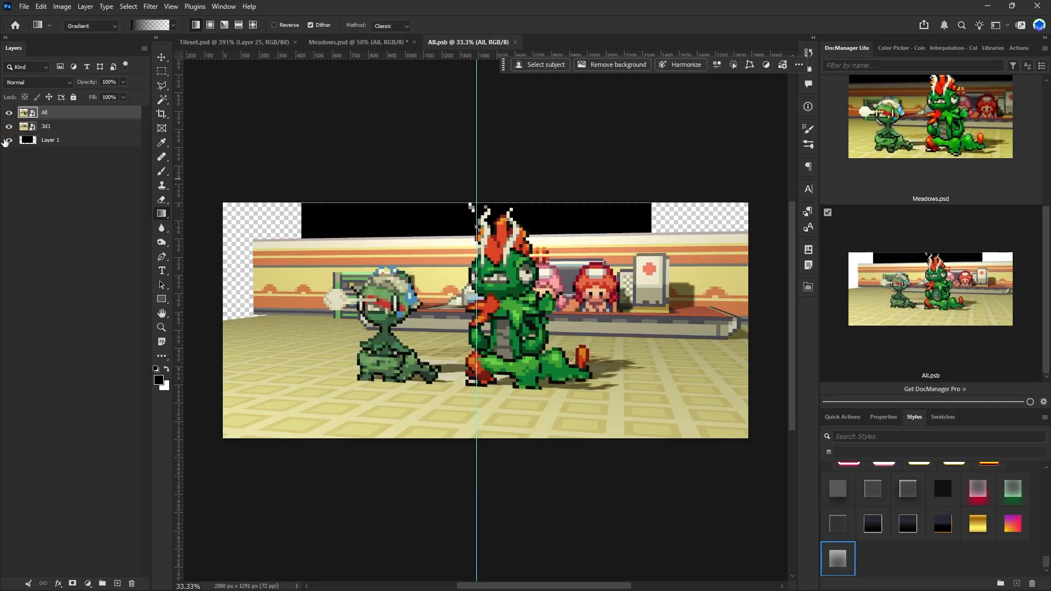
{"action": "left_click", "coordinate": [10, 112]}
{"action": "left_click", "coordinate": [9, 112]}
{"action": "left_click", "coordinate": [165, 168]}
{"action": "scroll", "coordinate": [416, 325], "scroll_direction": "up", "scroll_amount": 2, "text": "alt"}
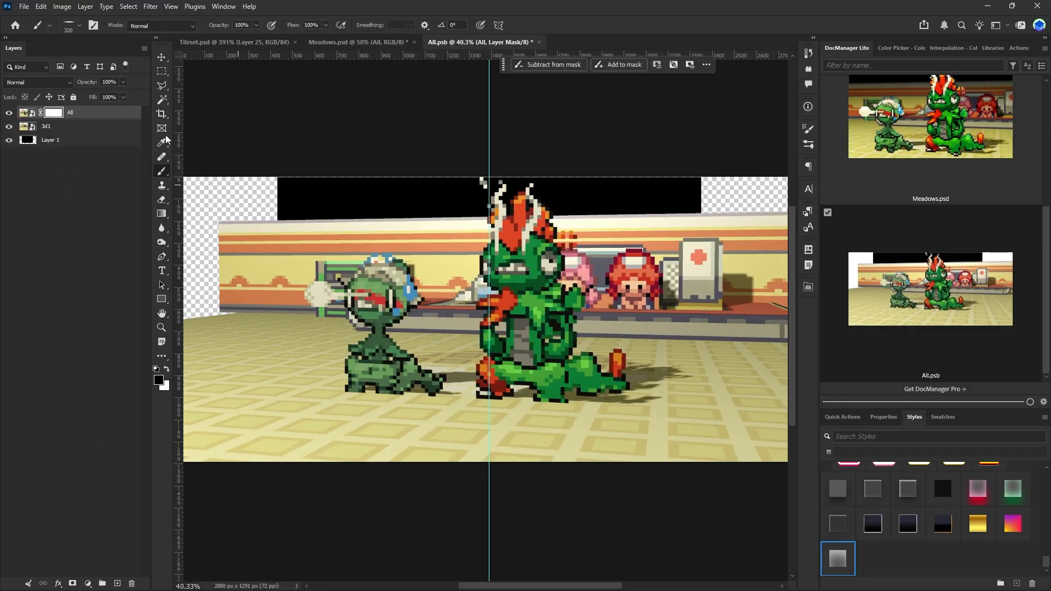
{"action": "left_click", "coordinate": [79, 28]}
{"action": "left_click", "coordinate": [170, 168]}
{"action": "left_click", "coordinate": [398, 1]}
{"action": "scroll", "coordinate": [462, 340], "scroll_direction": "up", "scroll_amount": 1, "text": "alt"}
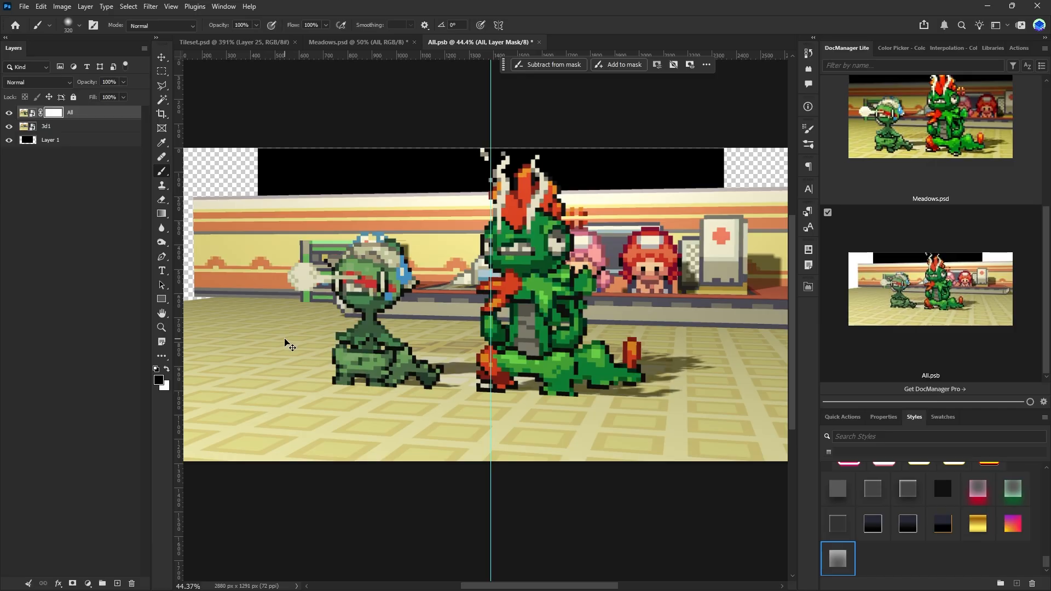
- Try to hide the floor area between the two monsters by painting black on the All layer's mask with a 172 px brush
{"action": "key", "text": "ctrl+i"}
{"action": "key", "text": "ctrl+i"}
{"action": "scroll", "coordinate": [411, 356], "scroll_direction": "up", "scroll_amount": 4, "text": "alt"}
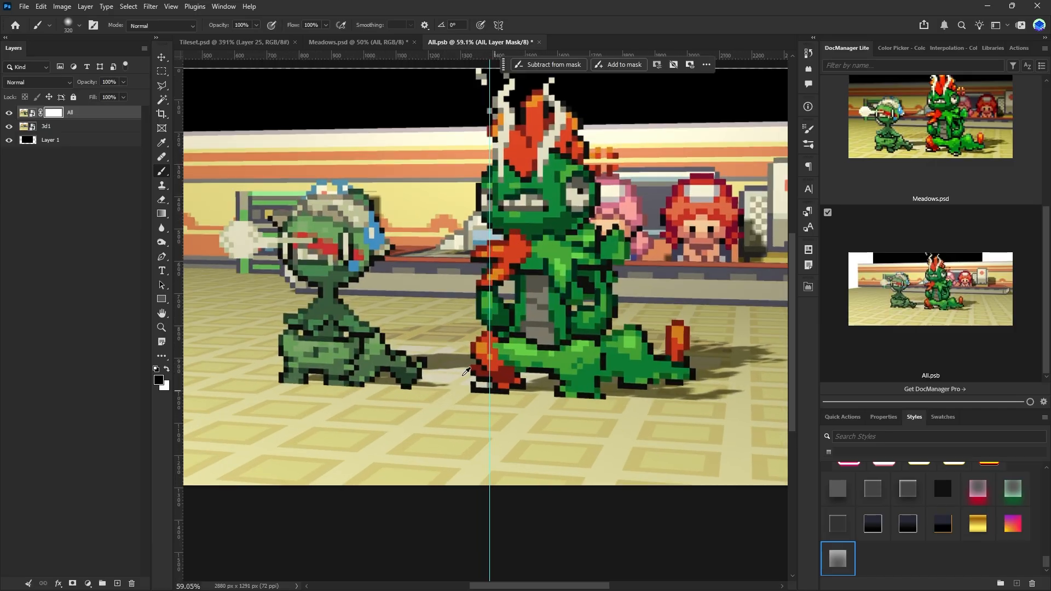
{"action": "right_click_drag", "start_coordinate": [398, 376], "coordinate": [386, 361], "text": "alt"}
{"action": "left_click_drag", "start_coordinate": [385, 360], "coordinate": [474, 363]}
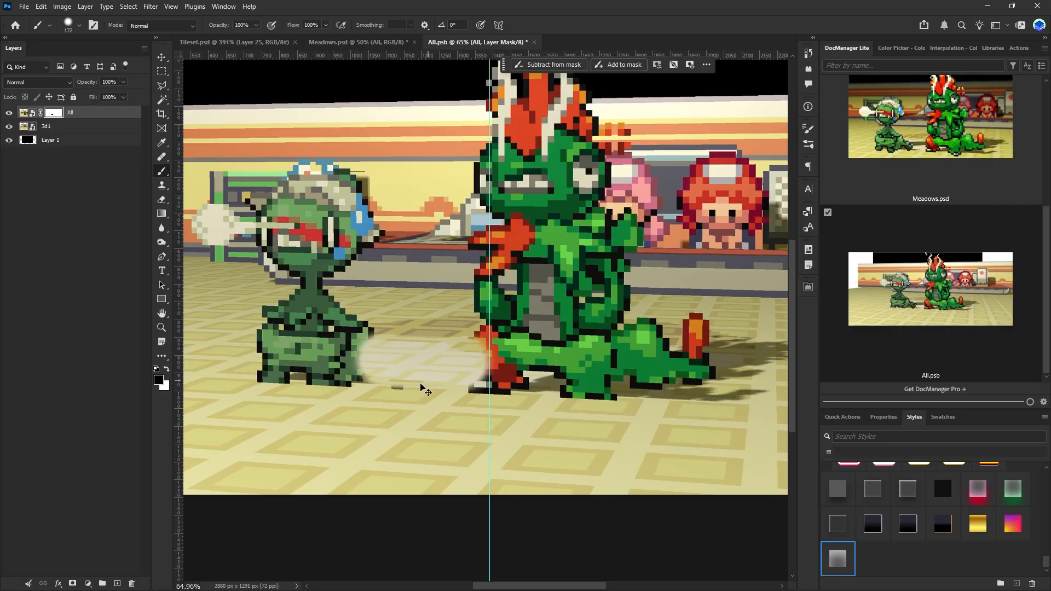
{"action": "key", "text": "ctrl+z"}
- Invert the All layer's mask to black and paint white to reveal only both monsters' lower bodies and floor shadows
{"action": "key", "text": "ctrl+i"}
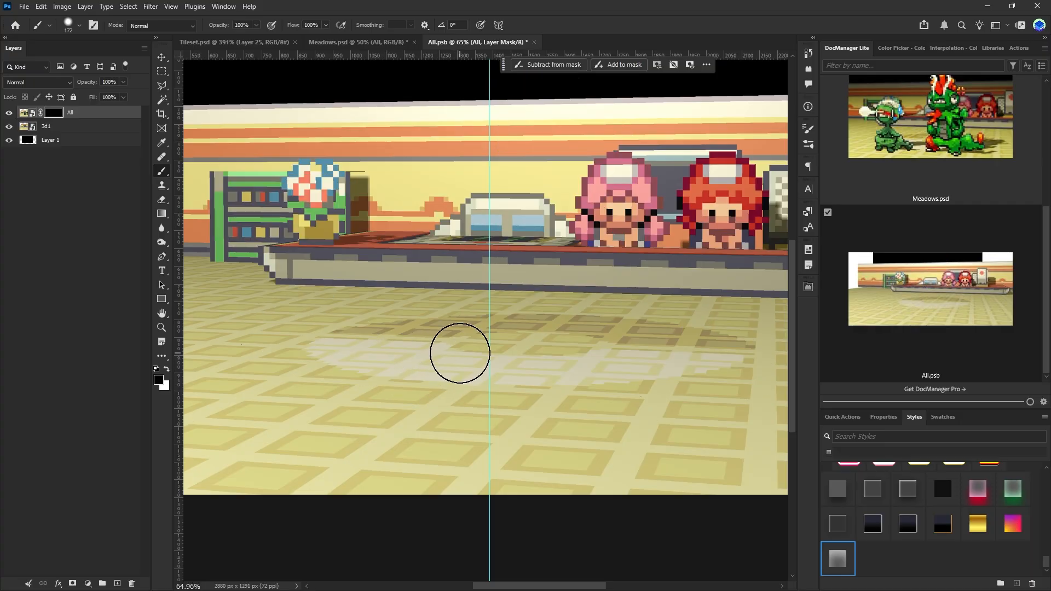
{"action": "key", "text": "x"}
{"action": "mouse_move", "coordinate": [364, 361]}
{"action": "left_mouse_down"}
{"action": "mouse_move", "coordinate": [479, 359]}
{"action": "mouse_move", "coordinate": [260, 364]}
{"action": "left_mouse_up"}
{"action": "mouse_move", "coordinate": [473, 387]}
{"action": "left_mouse_down"}
{"action": "mouse_move", "coordinate": [688, 383]}
{"action": "mouse_move", "coordinate": [701, 345]}
{"action": "mouse_move", "coordinate": [723, 397]}
{"action": "left_mouse_up"}
{"action": "scroll", "coordinate": [733, 377], "scroll_direction": "right", "scroll_amount": 2}
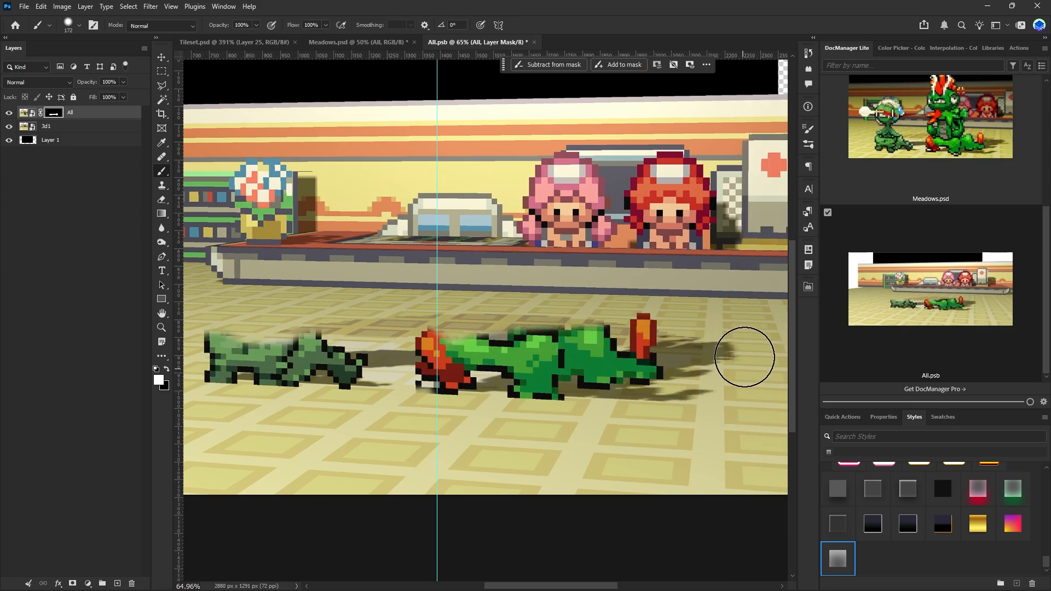
{"action": "scroll", "coordinate": [630, 394], "scroll_direction": "right", "scroll_amount": 2}
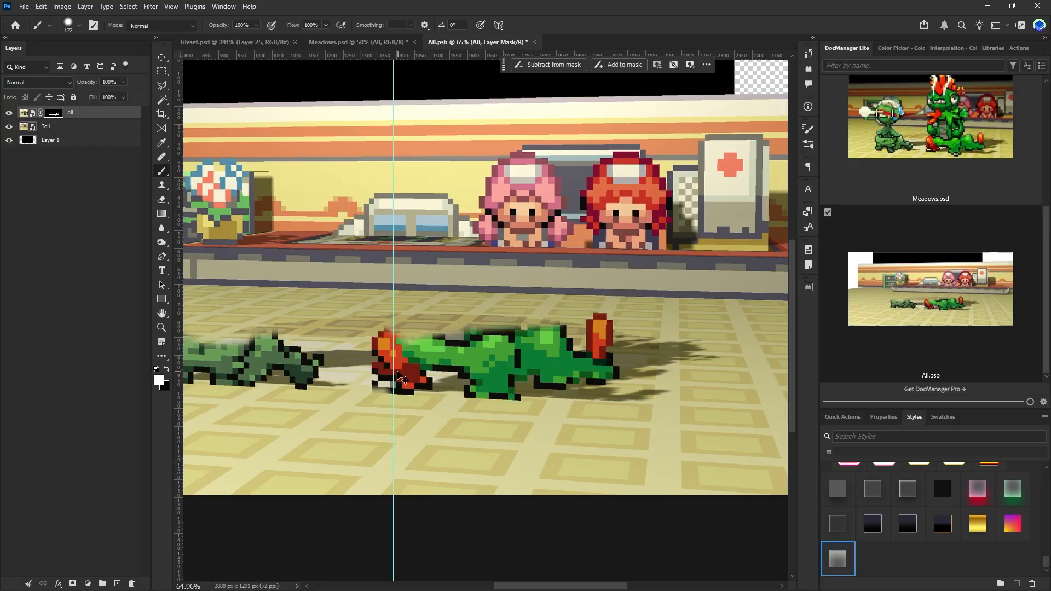
- Try to mask out the smaller monster's lower body in black with the brush reduced to 68 px
{"action": "scroll", "coordinate": [340, 340], "scroll_direction": "left", "scroll_amount": 2}
{"action": "scroll", "coordinate": [355, 353], "scroll_direction": "up", "scroll_amount": 1, "text": "alt"}
{"action": "scroll", "coordinate": [354, 353], "scroll_direction": "down", "scroll_amount": 1, "text": "alt"}
{"action": "right_click_drag", "start_coordinate": [355, 361], "coordinate": [356, 367], "text": "alt"}
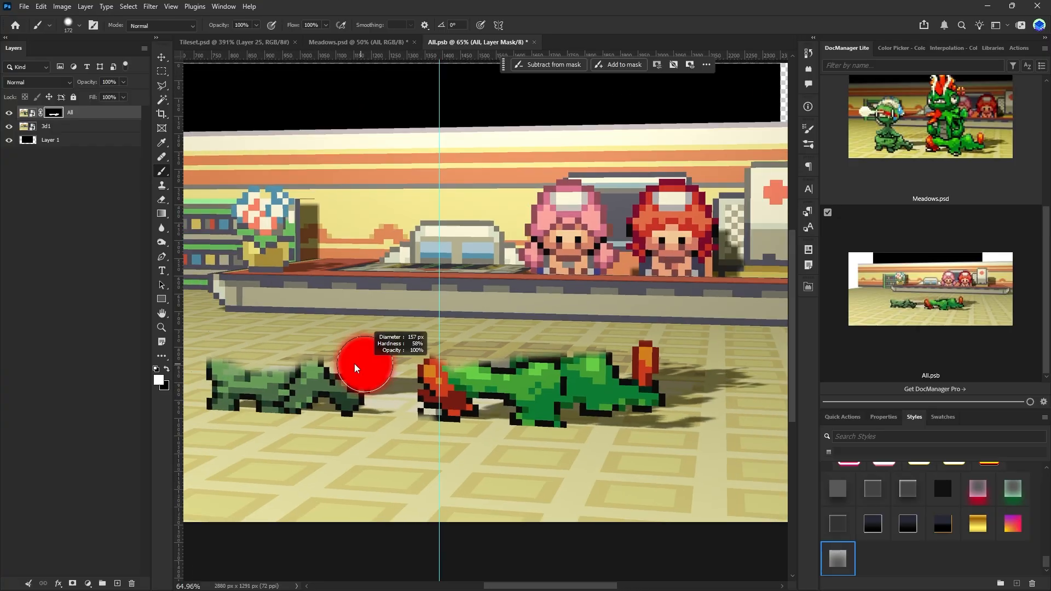
{"action": "right_click_drag", "start_coordinate": [359, 448], "coordinate": [357, 448], "text": "alt"}
{"action": "scroll", "coordinate": [357, 448], "scroll_direction": "up", "scroll_amount": 2, "text": "alt"}
{"action": "scroll", "coordinate": [287, 369], "scroll_direction": "left", "scroll_amount": 2}
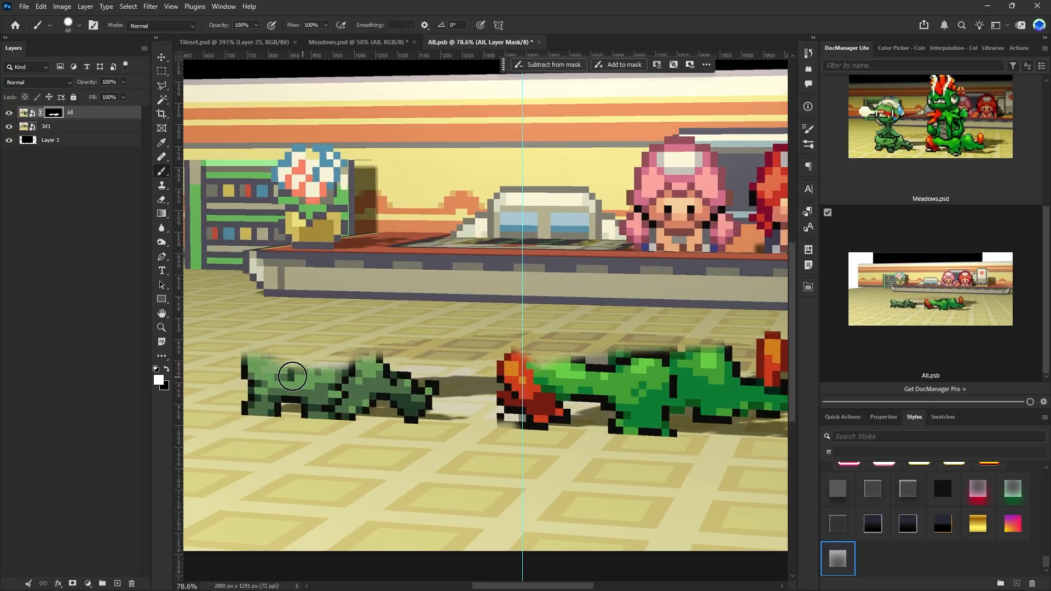
{"action": "mouse_move", "coordinate": [276, 366]}
{"action": "left_mouse_down"}
{"action": "mouse_move", "coordinate": [244, 359]}
{"action": "mouse_move", "coordinate": [248, 414]}
{"action": "mouse_move", "coordinate": [282, 392]}
{"action": "mouse_move", "coordinate": [329, 390]}
{"action": "left_mouse_up"}
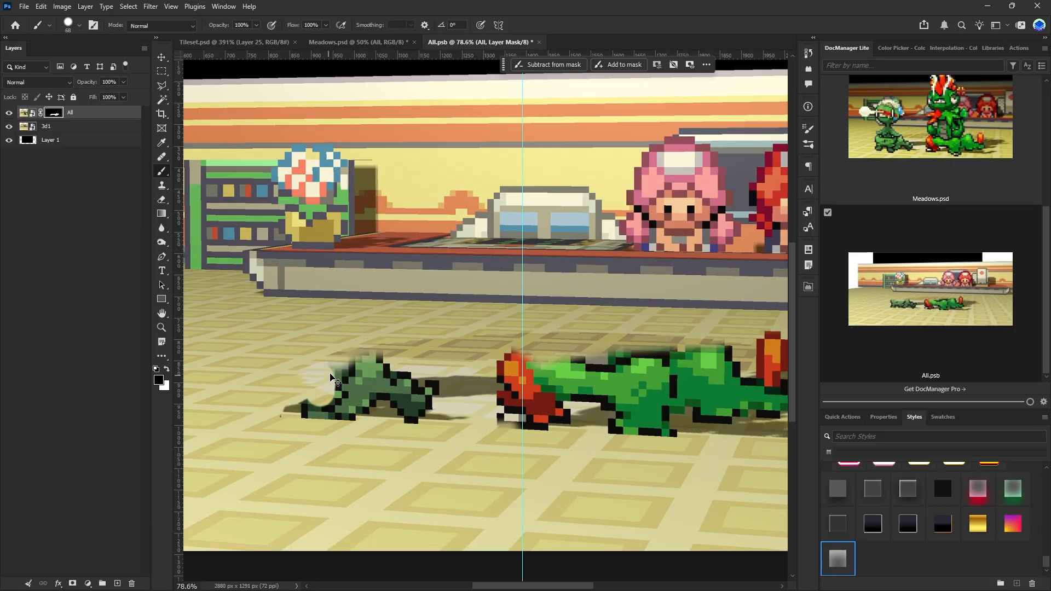
- Save the masked contents of All.psb and close it to return to Meadows.psd
{"action": "scroll", "coordinate": [515, 392], "scroll_direction": "down", "scroll_amount": 5, "text": "alt"}
{"action": "scroll", "coordinate": [517, 393], "scroll_direction": "up", "scroll_amount": 2, "text": "alt"}
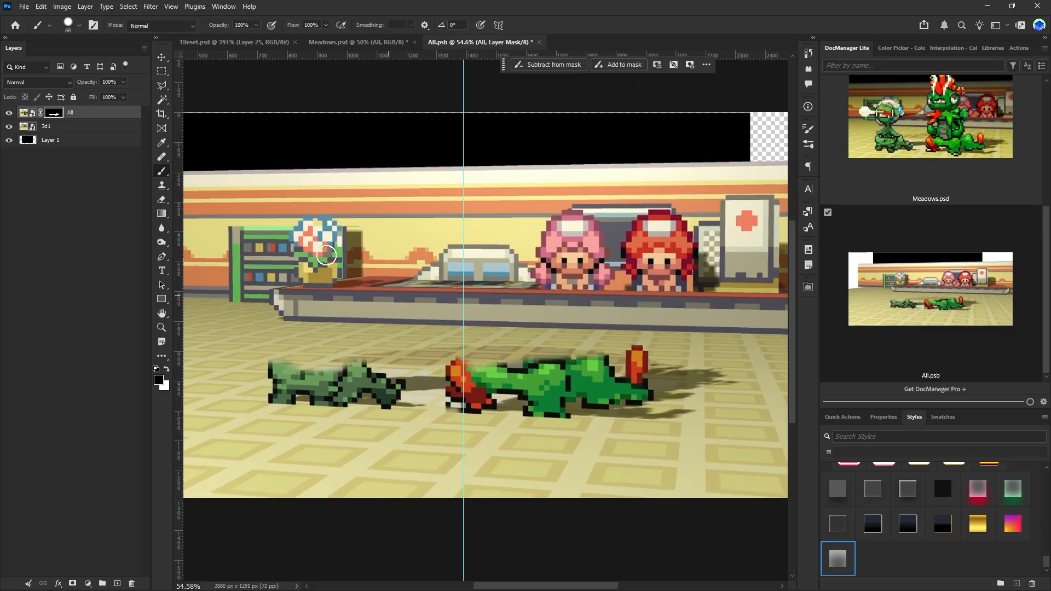
{"action": "left_click", "coordinate": [538, 42]}
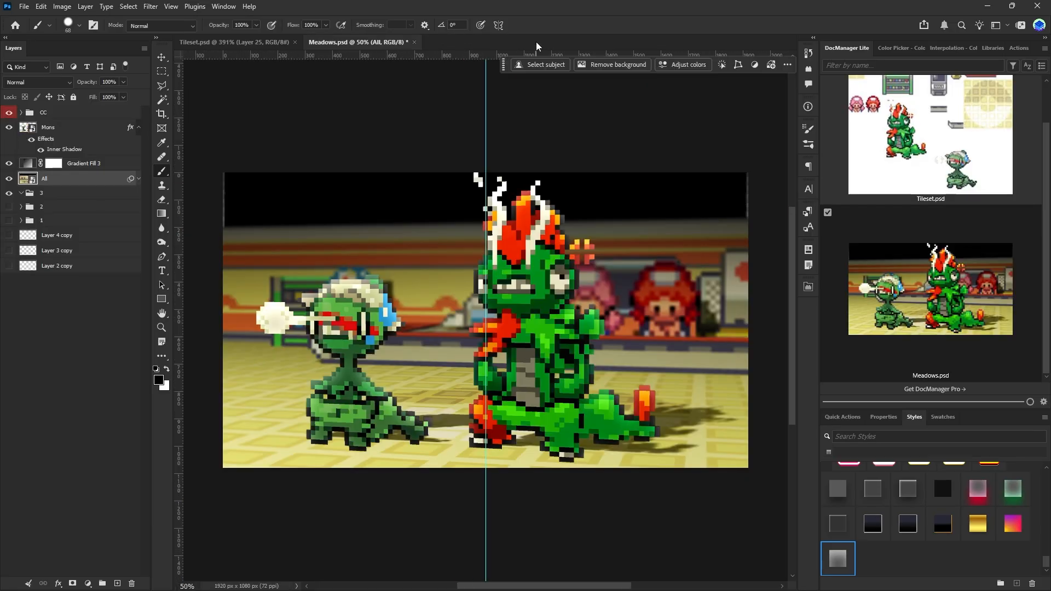
- Create a new layer, fill it with black using the Paint Bucket, and move it directly beneath the All layer, outside group 3
{"action": "key", "text": "v"}
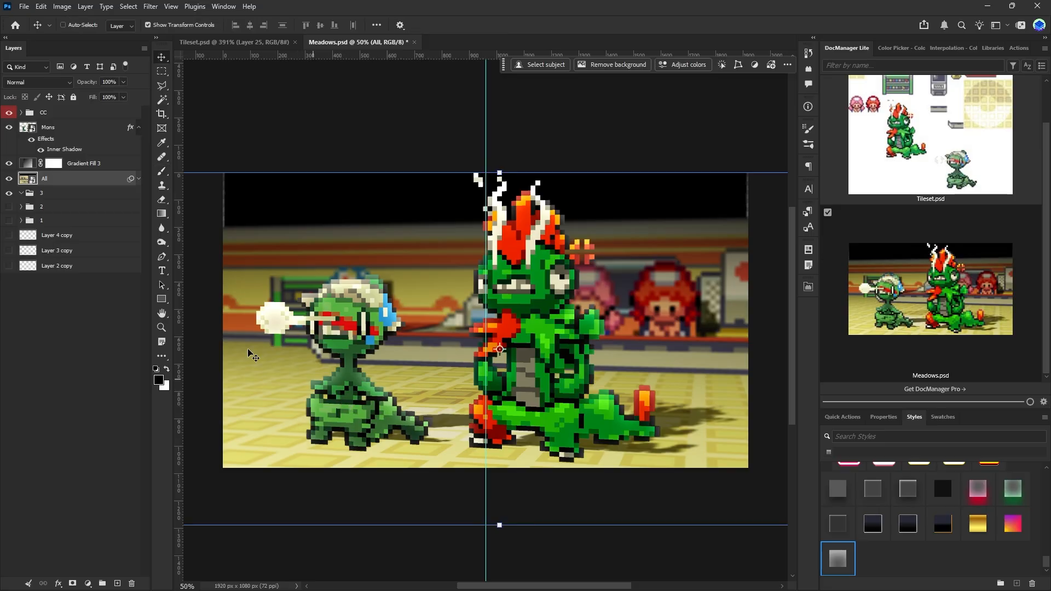
{"action": "left_click", "coordinate": [47, 192]}
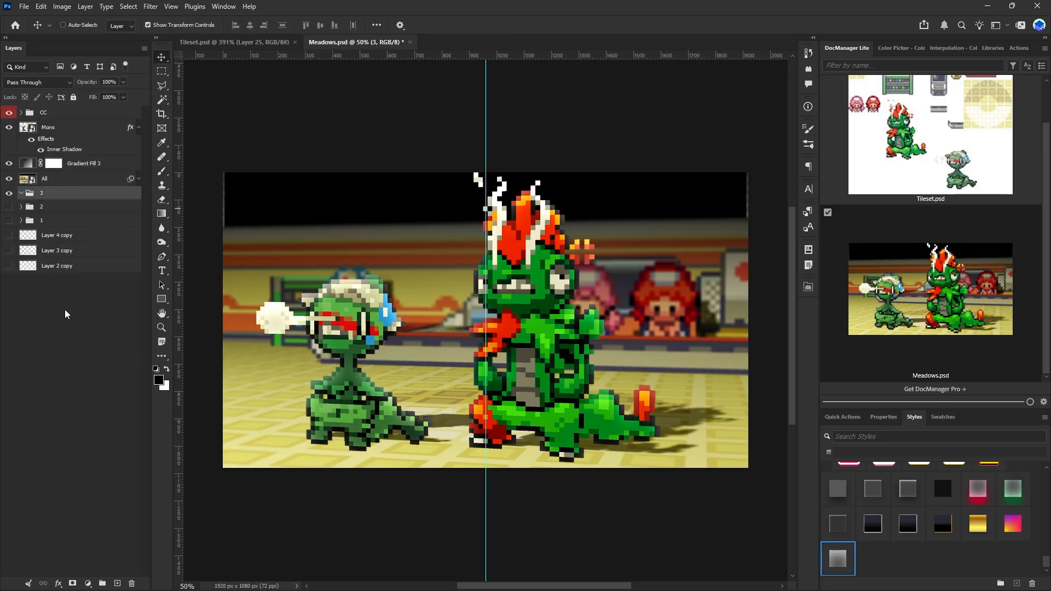
{"action": "left_click", "coordinate": [118, 583]}
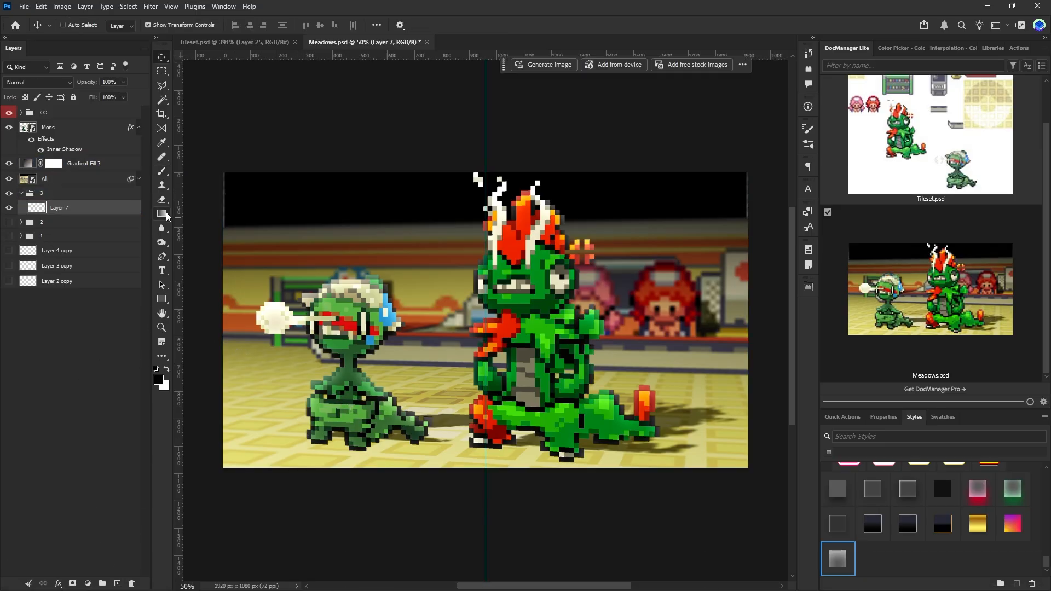
{"action": "left_click_drag", "start_coordinate": [166, 212], "coordinate": [219, 226]}
{"action": "left_click", "coordinate": [294, 282]}
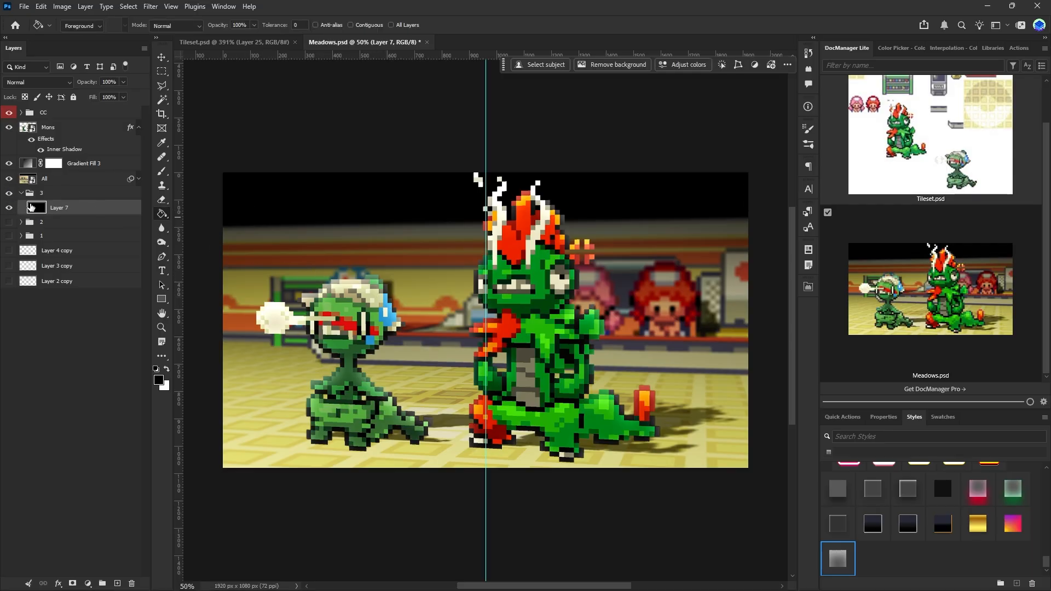
{"action": "left_click_drag", "start_coordinate": [31, 207], "coordinate": [33, 186]}
- Shorten Gradient Fill 3 so it runs from the canvas's upper edge down to just below the counter front
{"action": "left_click", "coordinate": [31, 163]}
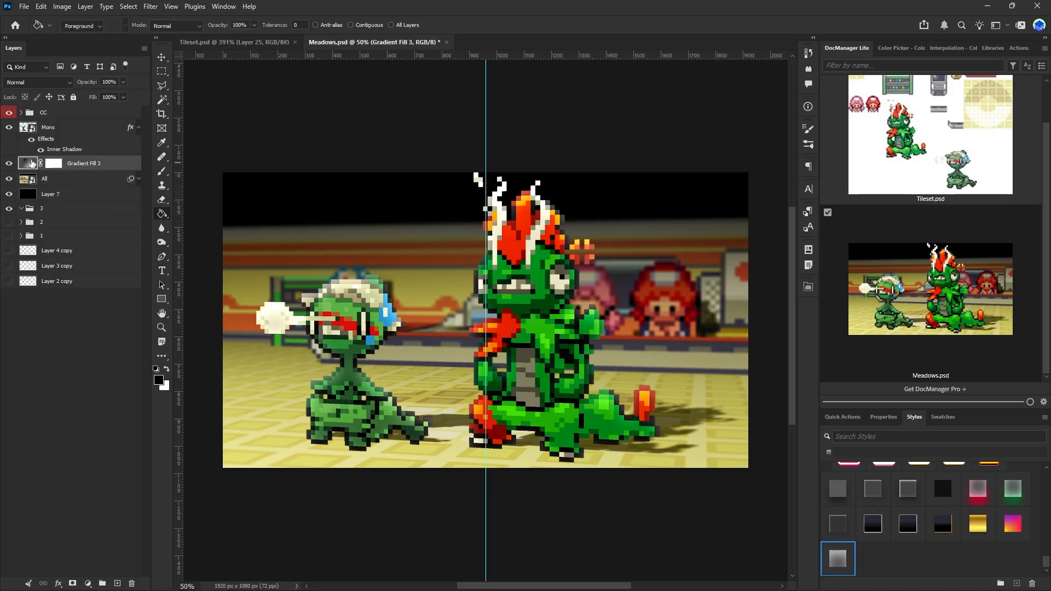
{"action": "left_click", "coordinate": [163, 57]}
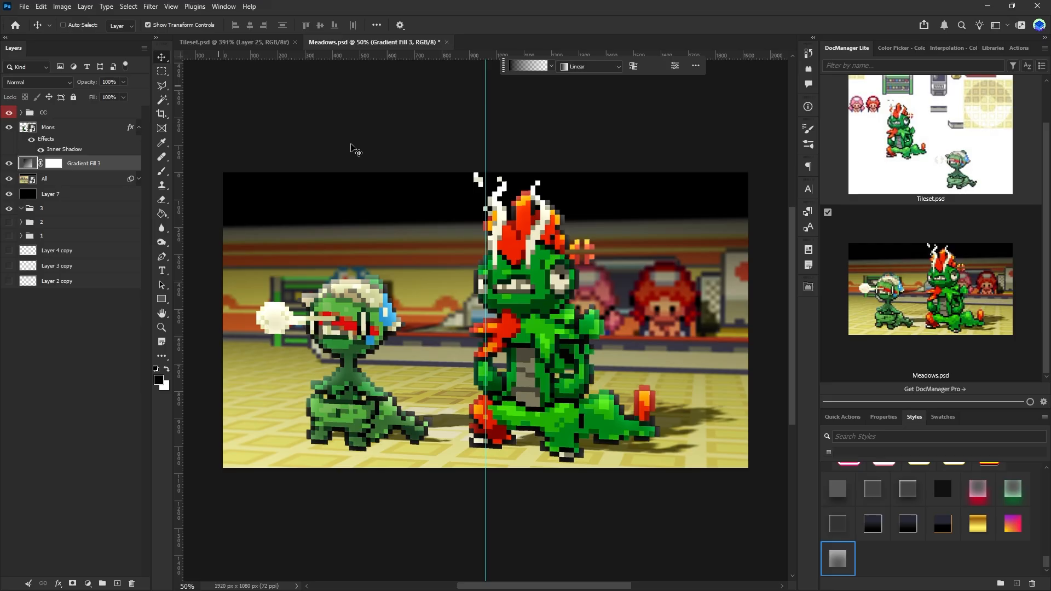
{"action": "left_click", "coordinate": [162, 217]}
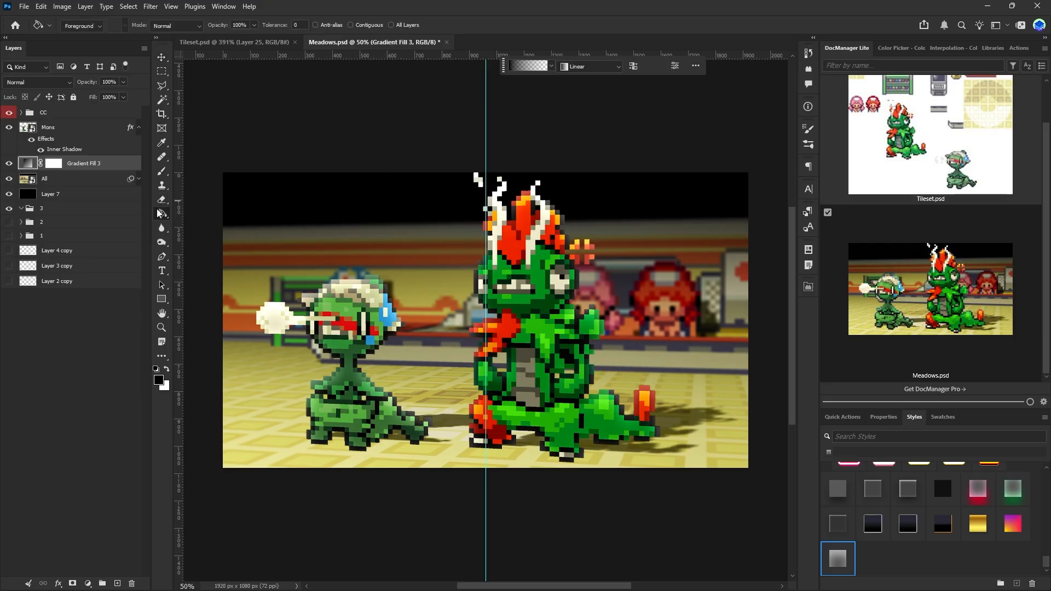
{"action": "left_click_drag", "start_coordinate": [157, 213], "coordinate": [192, 215]}
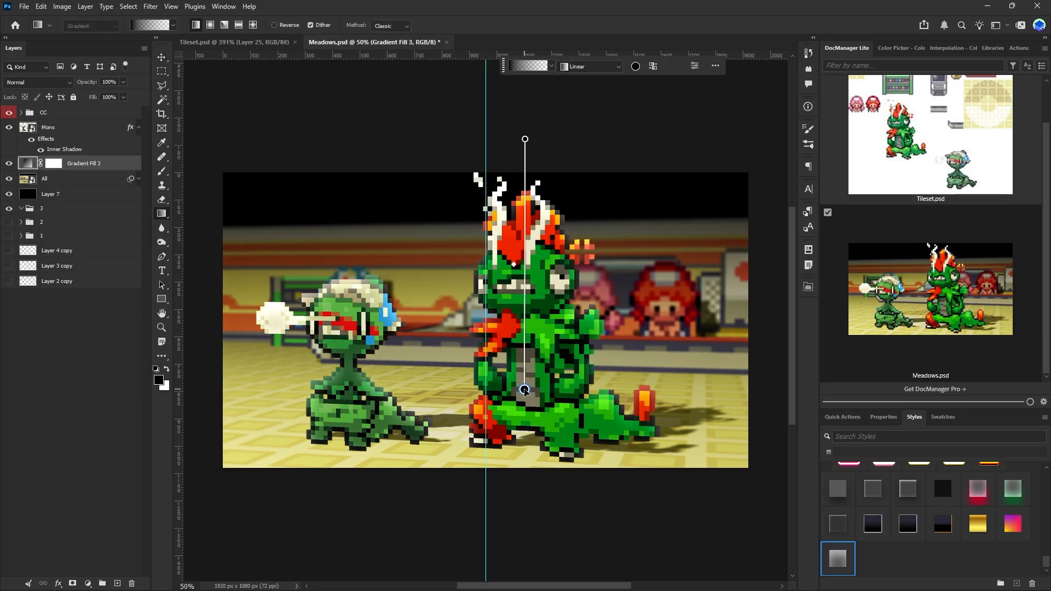
{"action": "left_click_drag", "start_coordinate": [524, 390], "coordinate": [525, 352]}
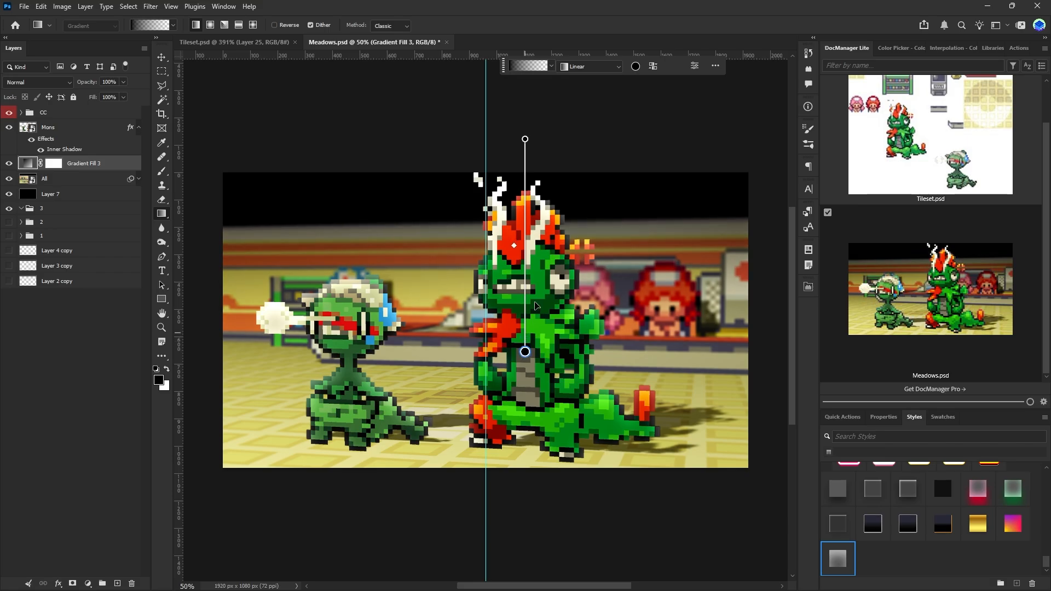
{"action": "left_click_drag", "start_coordinate": [525, 139], "coordinate": [525, 177]}
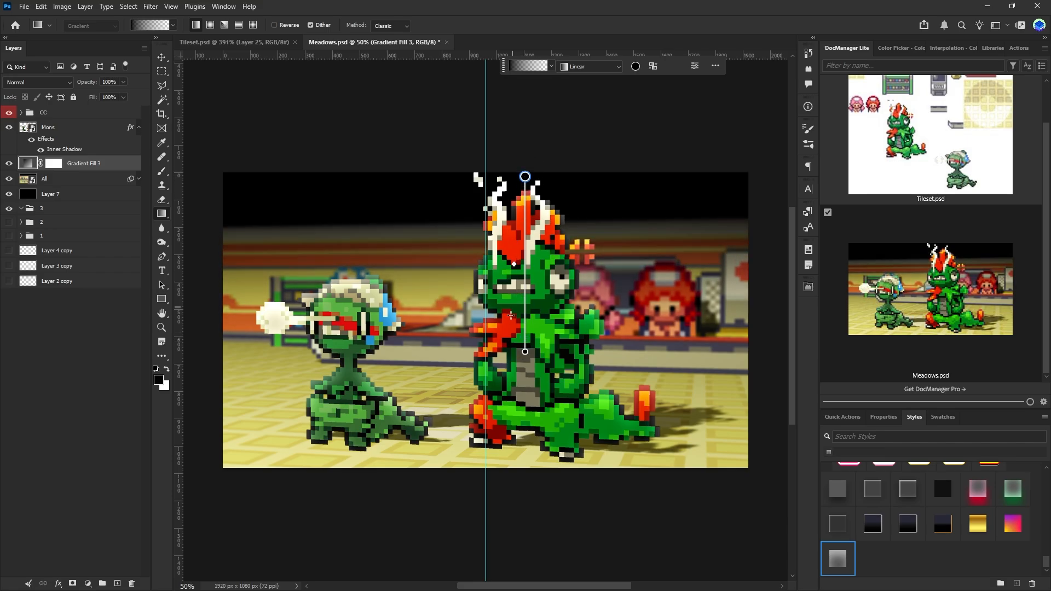
{"action": "left_click", "coordinate": [525, 350]}
- Move the Mons, Gradient Fill 3 and All layers together slightly downward, leaving the black Layer 7 in place
{"action": "left_click", "coordinate": [139, 127]}
{"action": "left_click", "coordinate": [92, 158], "text": "shift"}
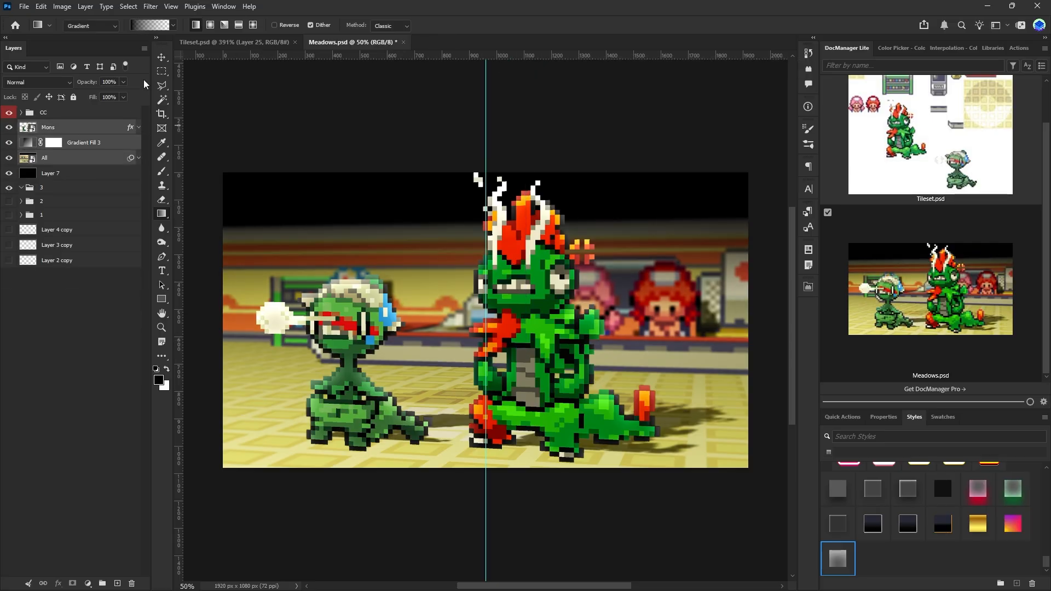
{"action": "left_click", "coordinate": [160, 57]}
{"action": "left_click", "coordinate": [92, 177], "text": "shift"}
{"action": "left_click", "coordinate": [87, 160]}
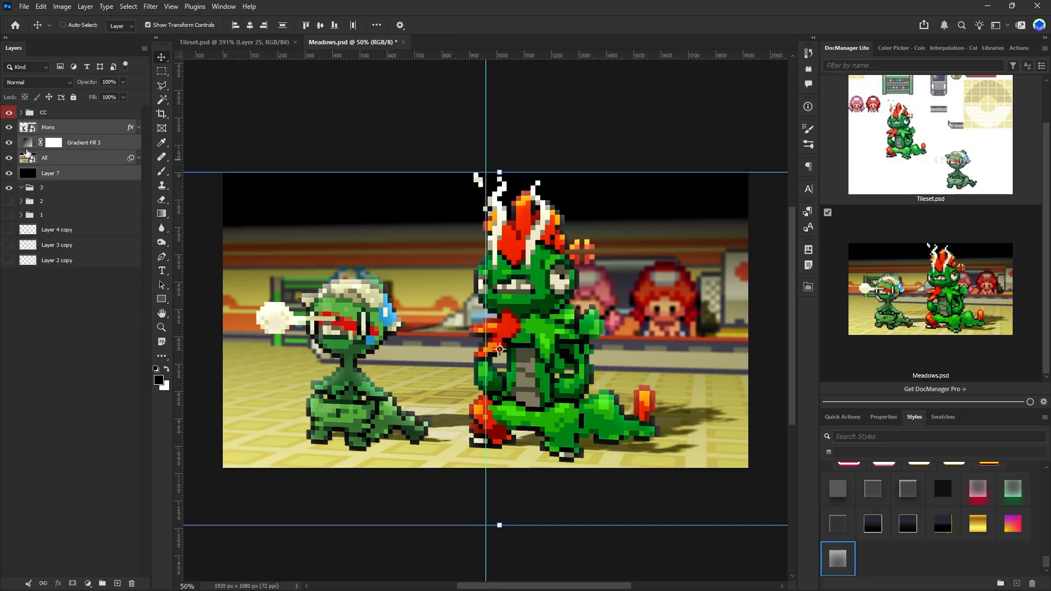
{"action": "left_click", "coordinate": [81, 142]}
{"action": "left_click", "coordinate": [79, 134], "text": "shift"}
{"action": "left_click_drag", "start_coordinate": [519, 285], "coordinate": [517, 275]}
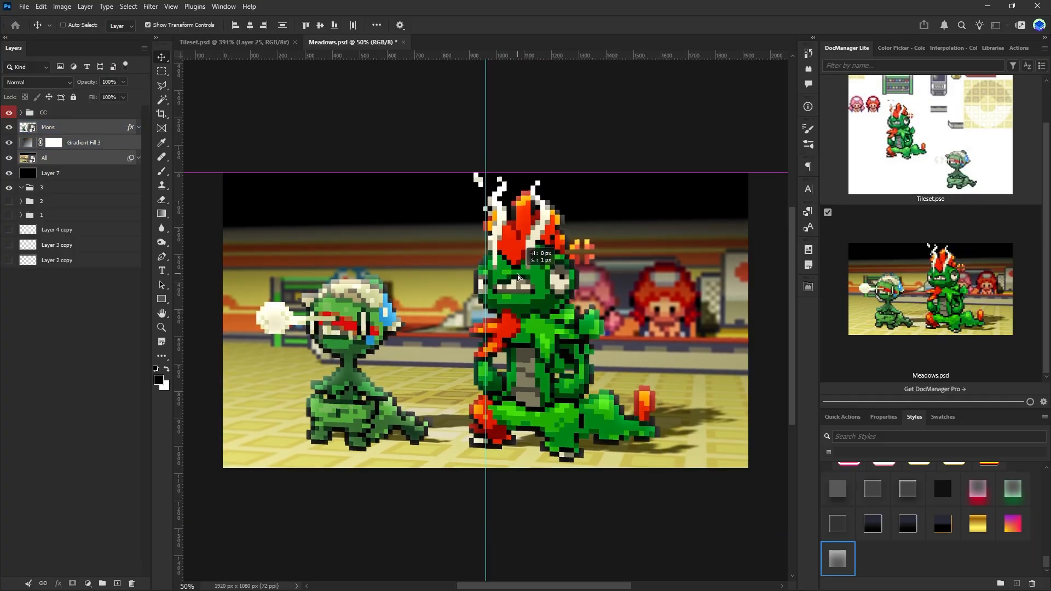
{"action": "left_click", "coordinate": [94, 129]}
{"action": "left_click", "coordinate": [79, 161], "text": "shift"}
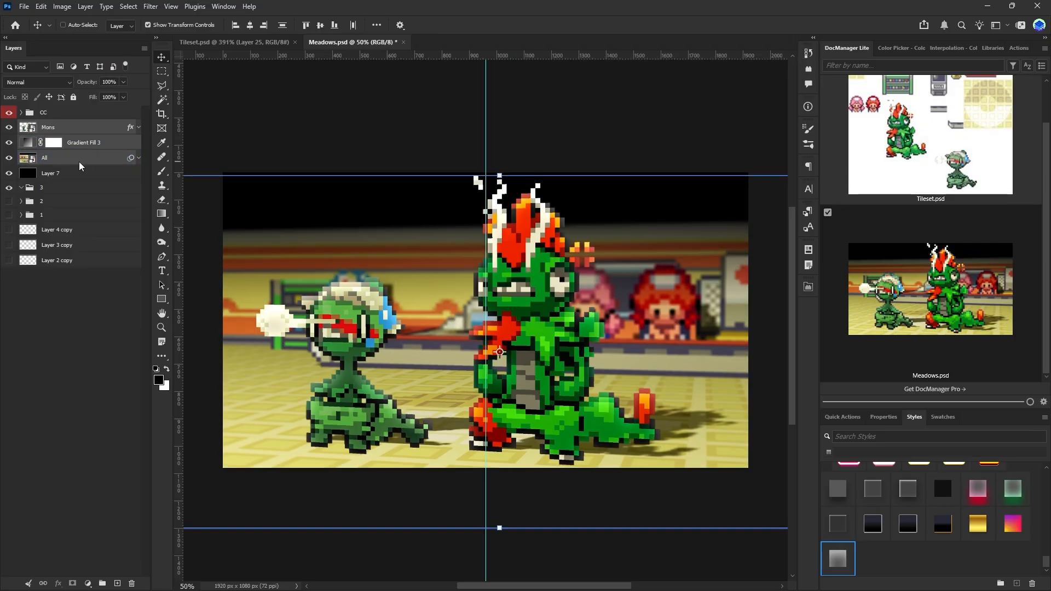
{"action": "left_click", "coordinate": [70, 354]}
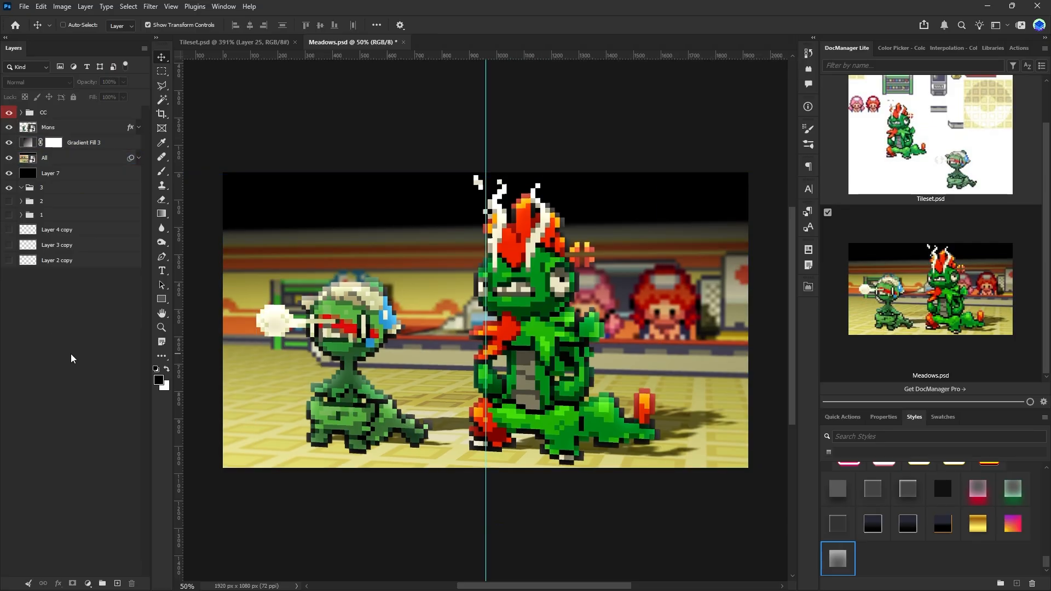
{"action": "key", "text": "ctrl+z"}
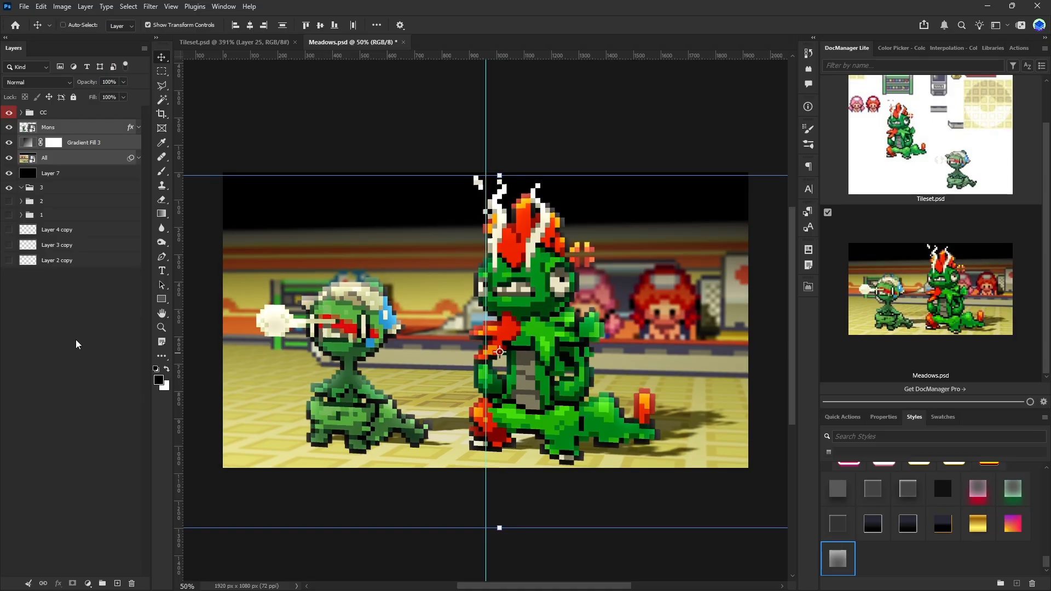
{"action": "left_click", "coordinate": [63, 453]}
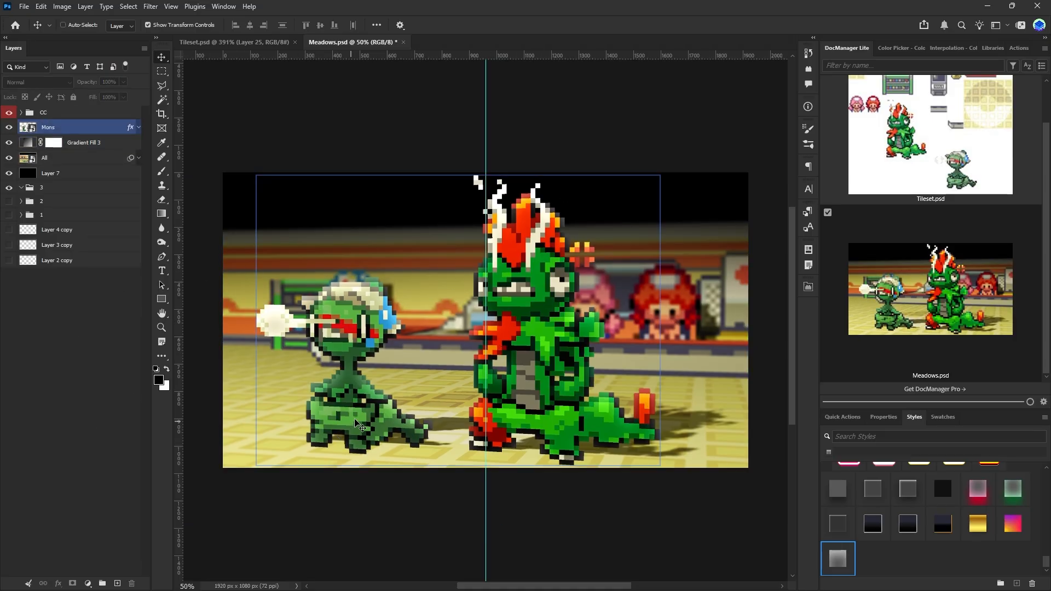
- Examine how the two monsters sit within the whole healing center composition
{"action": "scroll", "coordinate": [368, 417], "scroll_direction": "down", "scroll_amount": 1, "text": "ctrl"}
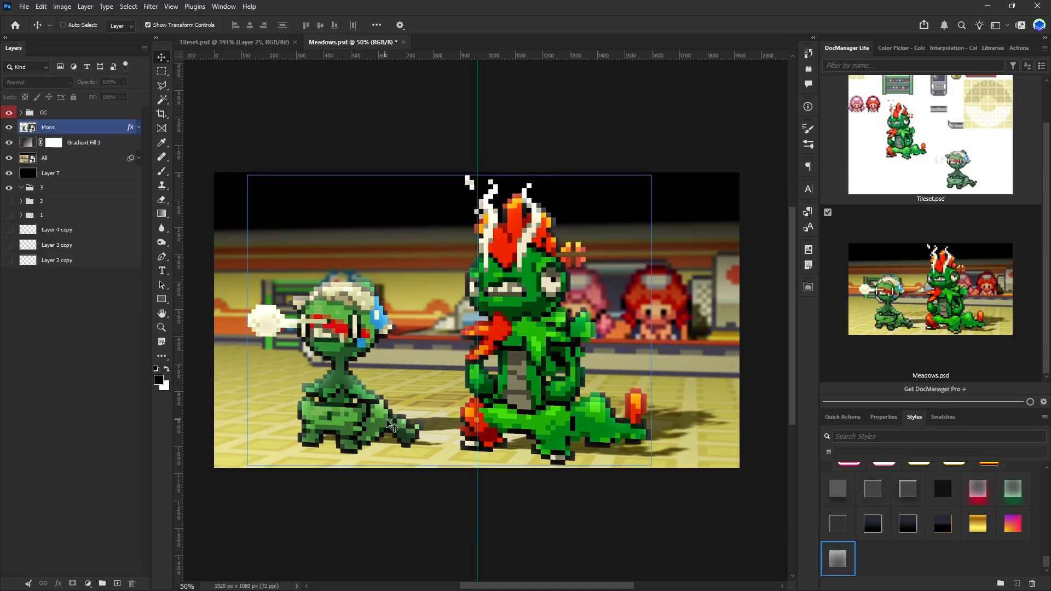
{"action": "scroll", "coordinate": [392, 427], "scroll_direction": "down", "scroll_amount": 8, "text": "alt"}
{"action": "scroll", "coordinate": [476, 455], "scroll_direction": "left", "scroll_amount": 5, "text": "ctrl"}
{"action": "scroll", "coordinate": [501, 460], "scroll_direction": "down", "scroll_amount": 2}
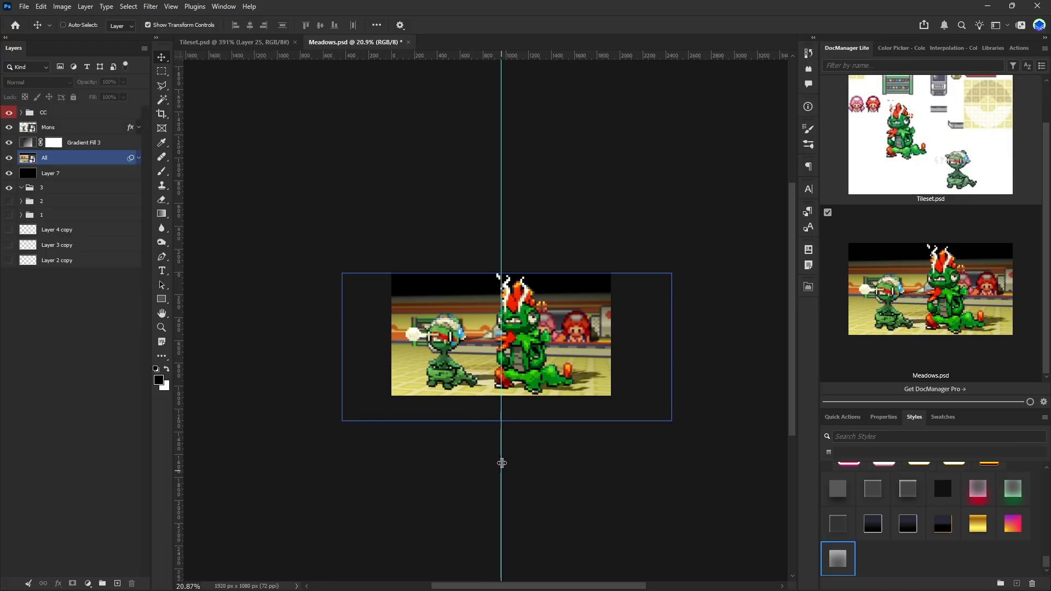
{"action": "scroll", "coordinate": [502, 416], "scroll_direction": "up", "scroll_amount": 5, "text": "alt"}
{"action": "scroll", "coordinate": [501, 409], "scroll_direction": "up", "scroll_amount": 2, "text": "alt"}
{"action": "scroll", "coordinate": [501, 409], "scroll_direction": "down", "scroll_amount": 1, "text": "ctrl"}
{"action": "scroll", "coordinate": [501, 405], "scroll_direction": "down", "scroll_amount": 1}
{"action": "scroll", "coordinate": [500, 403], "scroll_direction": "up", "scroll_amount": 2}
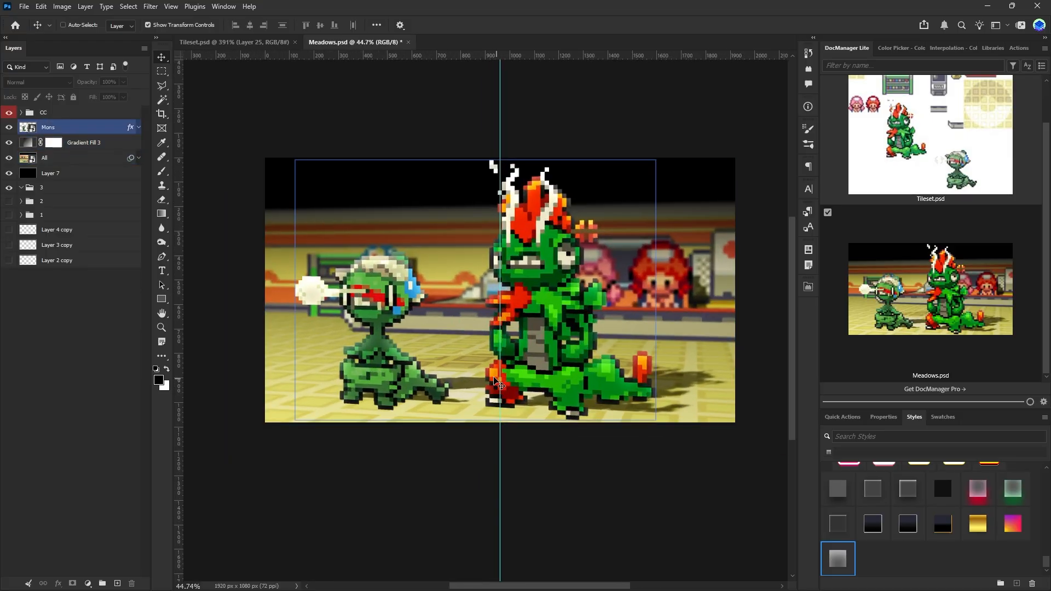
{"action": "scroll", "coordinate": [482, 384], "scroll_direction": "down", "scroll_amount": 1}
{"action": "scroll", "coordinate": [471, 372], "scroll_direction": "up", "scroll_amount": 1, "text": "ctrl"}
{"action": "scroll", "coordinate": [460, 364], "scroll_direction": "down", "scroll_amount": 2, "text": "ctrl"}
- Nudge the Mons, Gradient Fill 3 and All layers together slightly to the right, fine-tuning against the vertical centre guide
{"action": "left_click", "coordinate": [79, 158]}
{"action": "left_click", "coordinate": [70, 131], "text": "shift"}
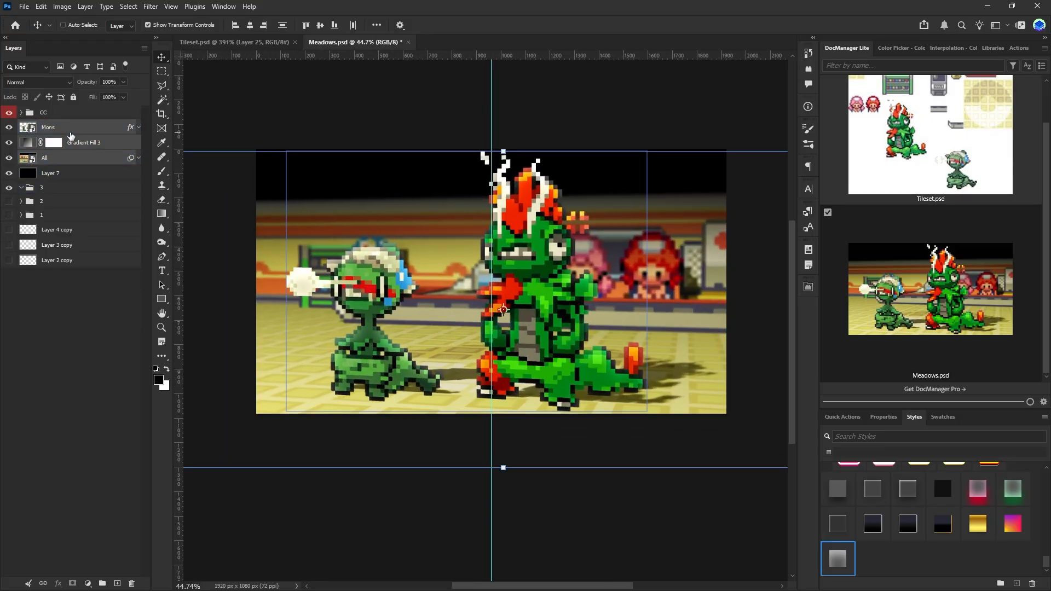
{"action": "key", "text": "shift+Right"}
{"action": "key", "text": "shift+Right"}
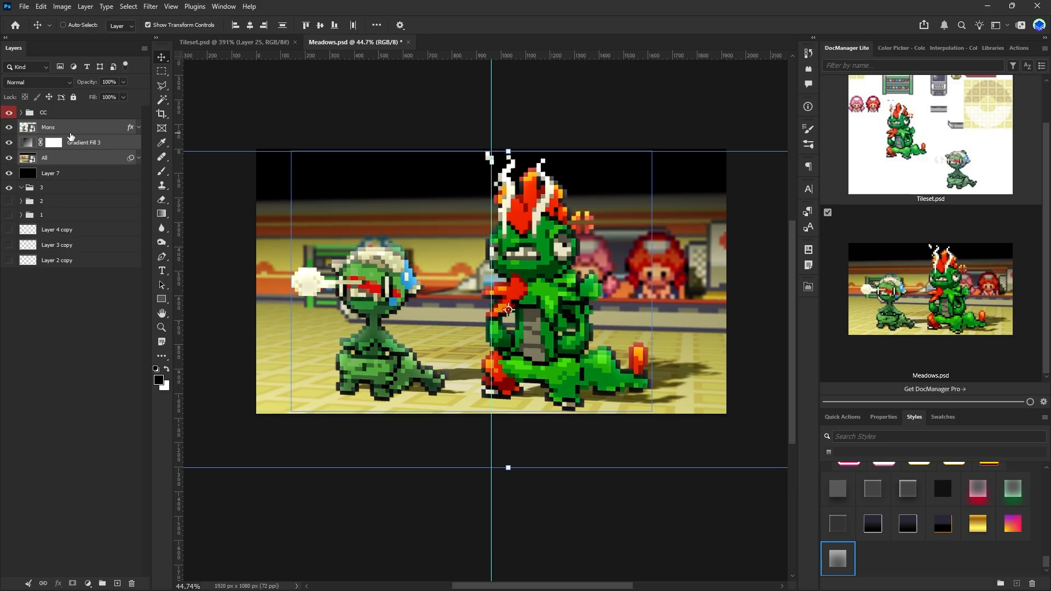
{"action": "key", "text": "Right"}
{"action": "key", "text": "Right"}
{"action": "key", "text": "Right"}
{"action": "key", "text": "Right"}
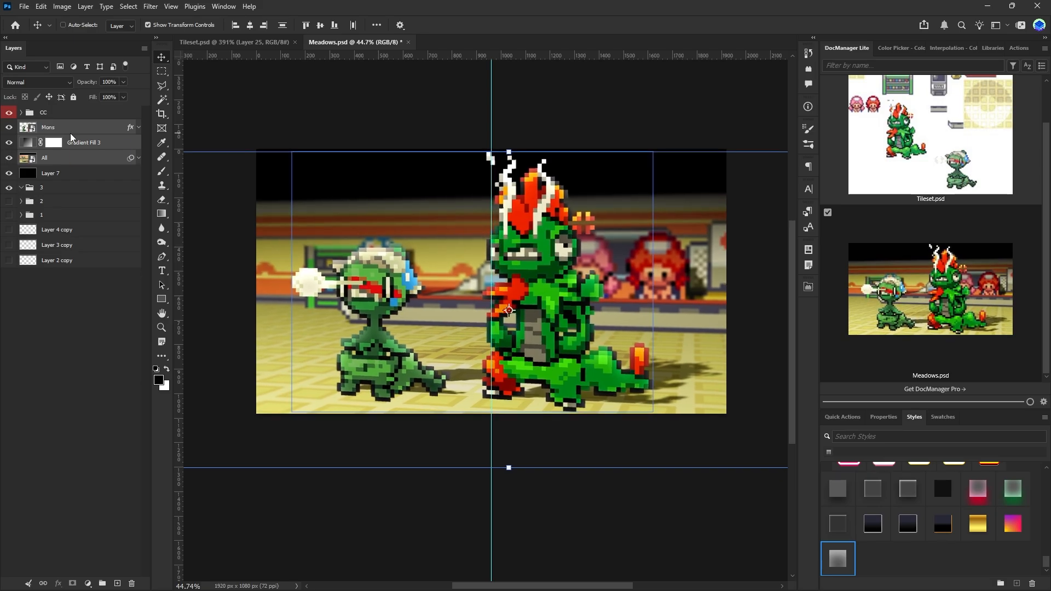
{"action": "key", "text": "Left"}
{"action": "key", "text": "Left"}
{"action": "key", "text": "Left"}
{"action": "key", "text": "Left"}
{"action": "key", "text": "Left"}
{"action": "key", "text": "Left"}
{"action": "key", "text": "Left"}
{"action": "key", "text": "Left"}
{"action": "key", "text": "Left"}
{"action": "key", "text": "Left"}
{"action": "key", "text": "Left"}
{"action": "key", "text": "Left"}
{"action": "key", "text": "Left"}
{"action": "key", "text": "Left"}
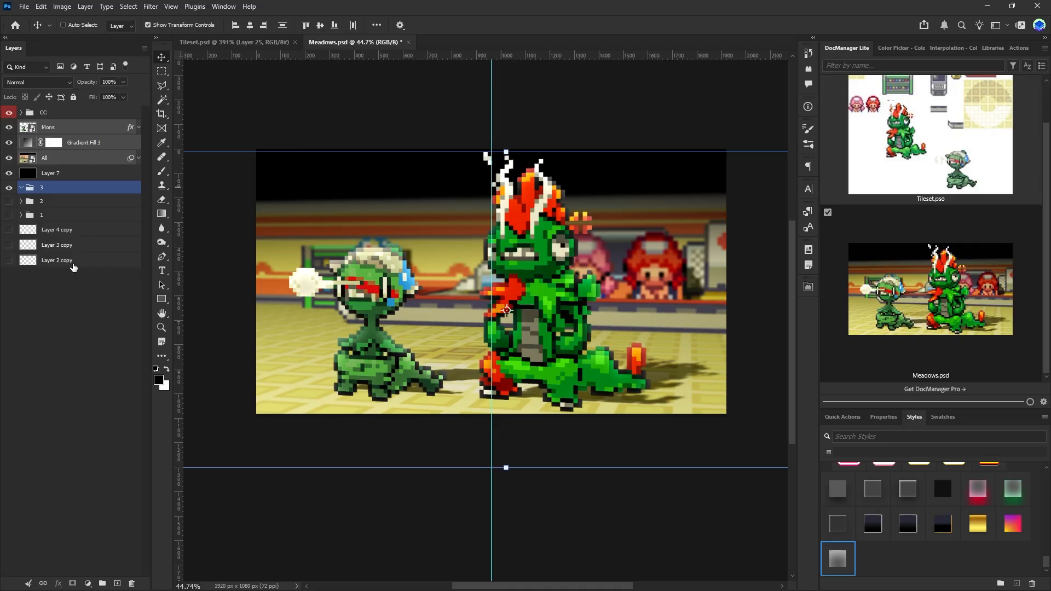
{"action": "left_click", "coordinate": [59, 386]}
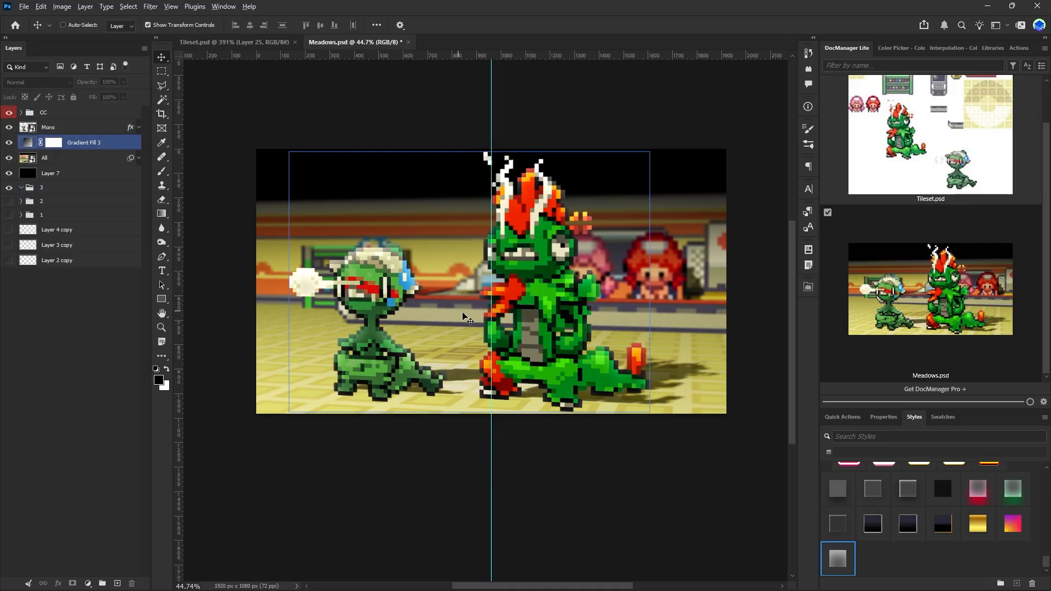
- Shift the Mons, Gradient Fill 3 and All layers a little further right and shrink the document preview thumbnails
{"action": "scroll", "coordinate": [476, 330], "scroll_direction": "down", "scroll_amount": 6, "text": "alt"}
{"action": "scroll", "coordinate": [476, 331], "scroll_direction": "up", "scroll_amount": 6, "text": "alt"}
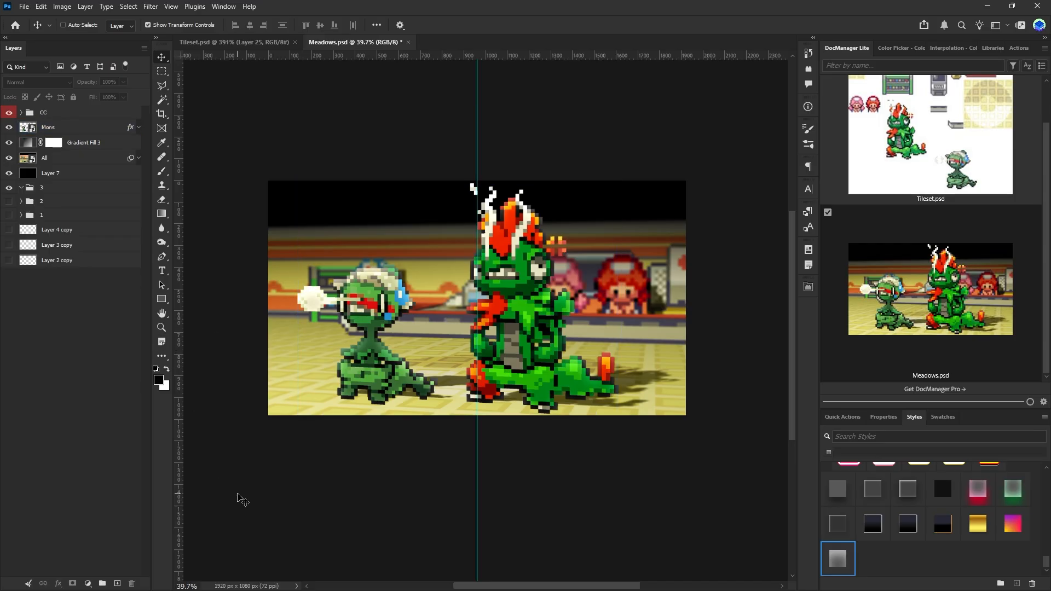
{"action": "left_click_drag", "start_coordinate": [179, 189], "coordinate": [82, 175]}
{"action": "left_click_drag", "start_coordinate": [51, 127], "coordinate": [63, 165]}
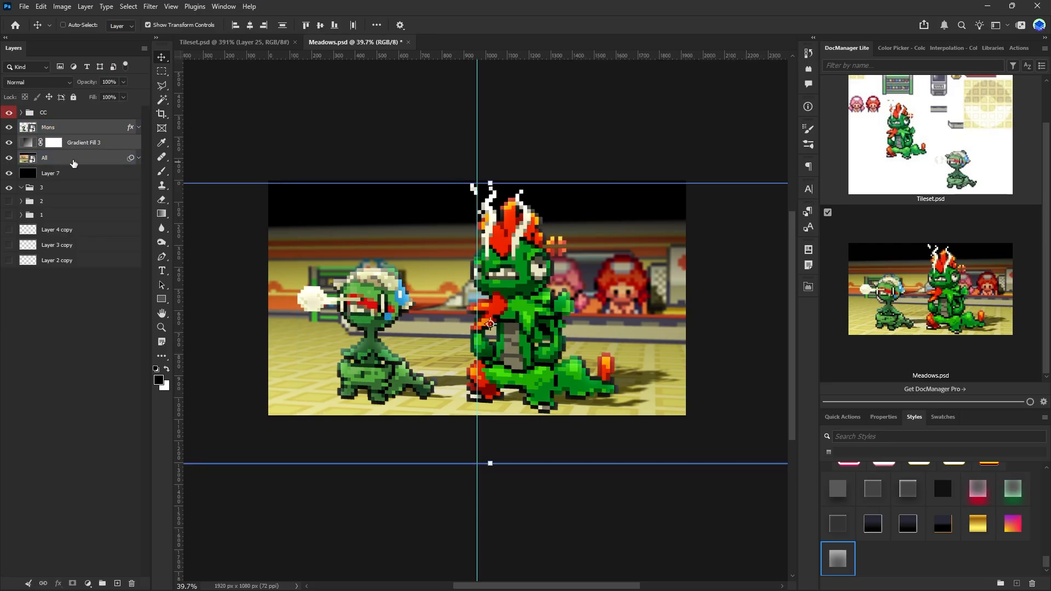
{"action": "mouse_move", "coordinate": [532, 239]}
{"action": "left_mouse_down"}
{"action": "mouse_move", "coordinate": [546, 240]}
{"action": "mouse_move", "coordinate": [532, 238]}
{"action": "left_mouse_up"}
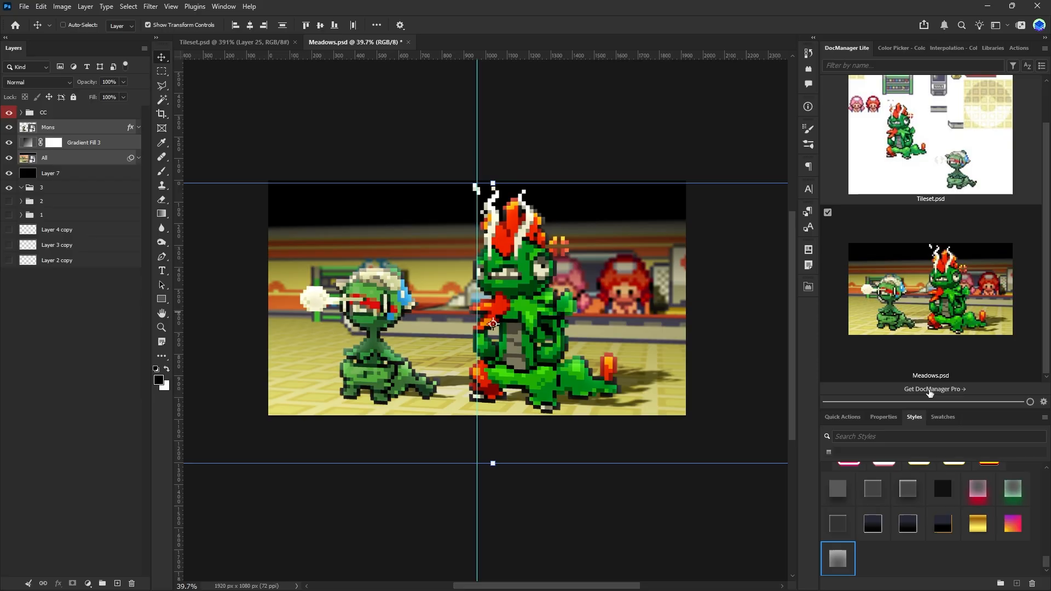
{"action": "left_click_drag", "start_coordinate": [1029, 403], "coordinate": [964, 402]}
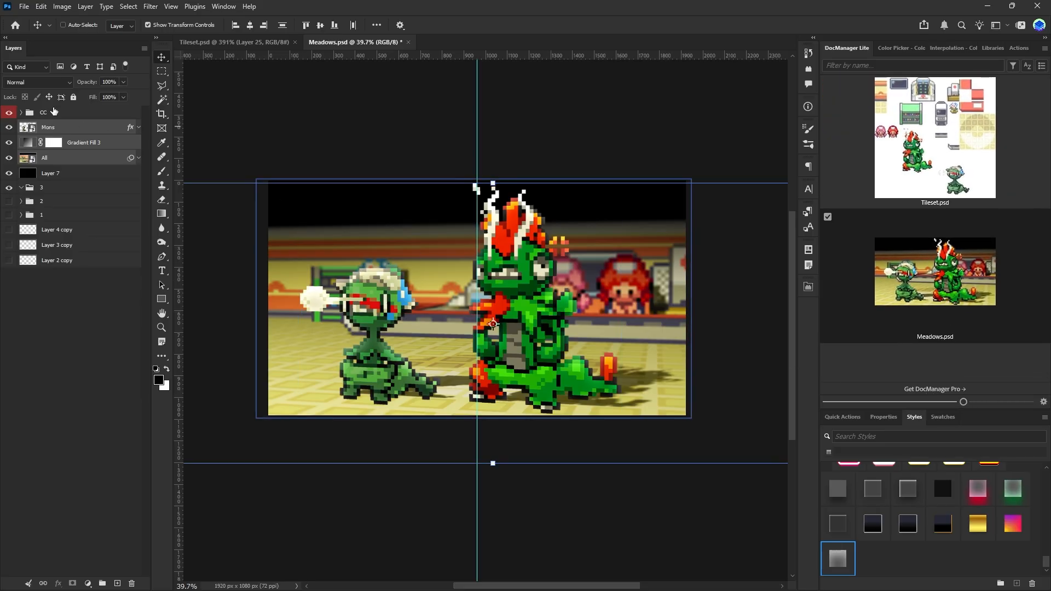
- Nudge Mons, Gradient Fill 3 and All down and back up to fine-tune their height, and shrink the document previews further
{"action": "left_click", "coordinate": [55, 127]}
{"action": "left_click", "coordinate": [59, 160], "text": "shift"}
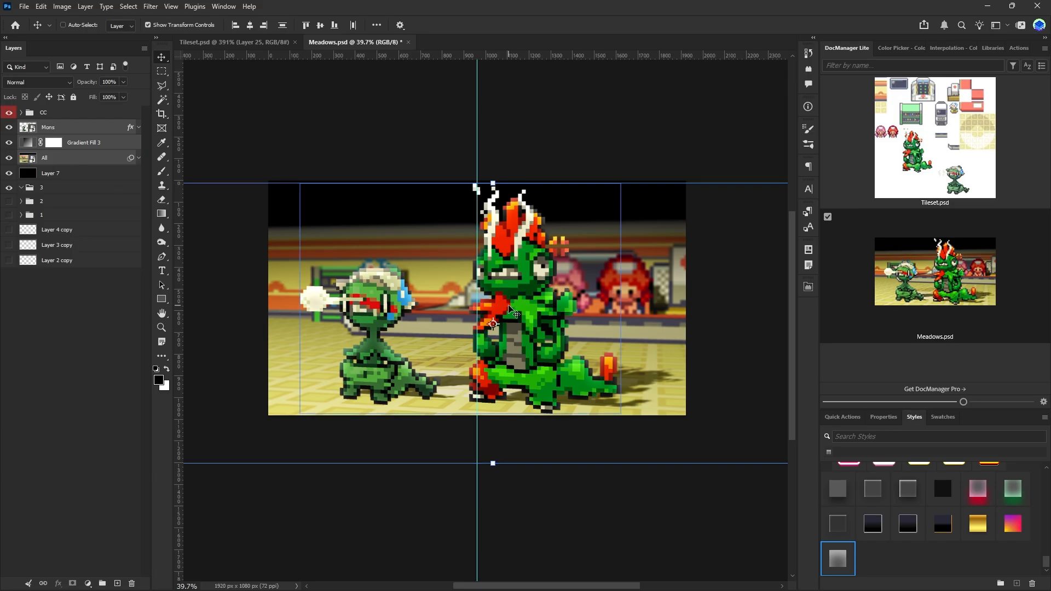
{"action": "key", "text": "shift+Down"}
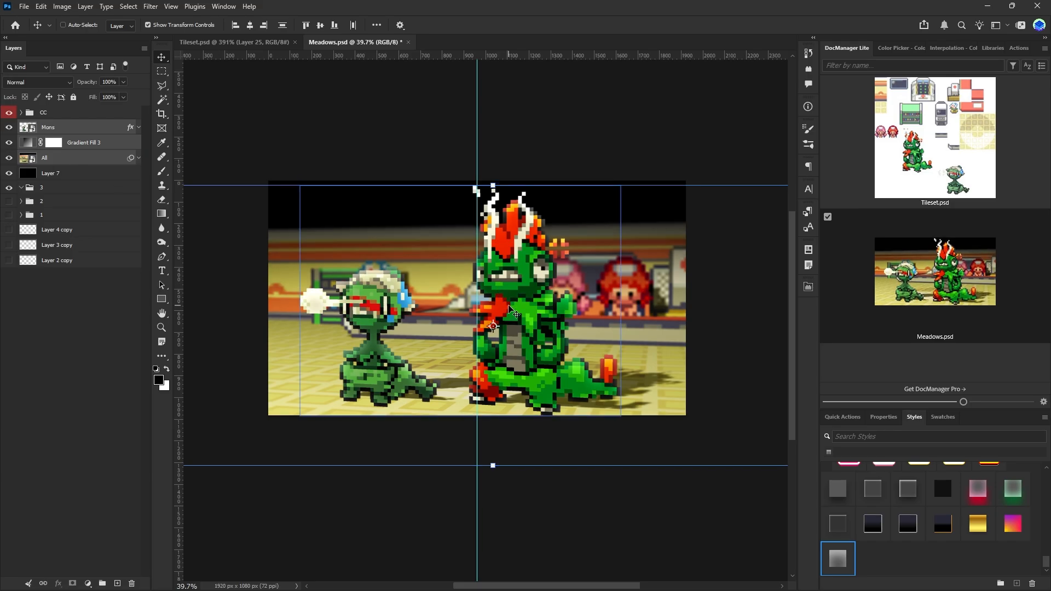
{"action": "key", "text": "shift+Up"}
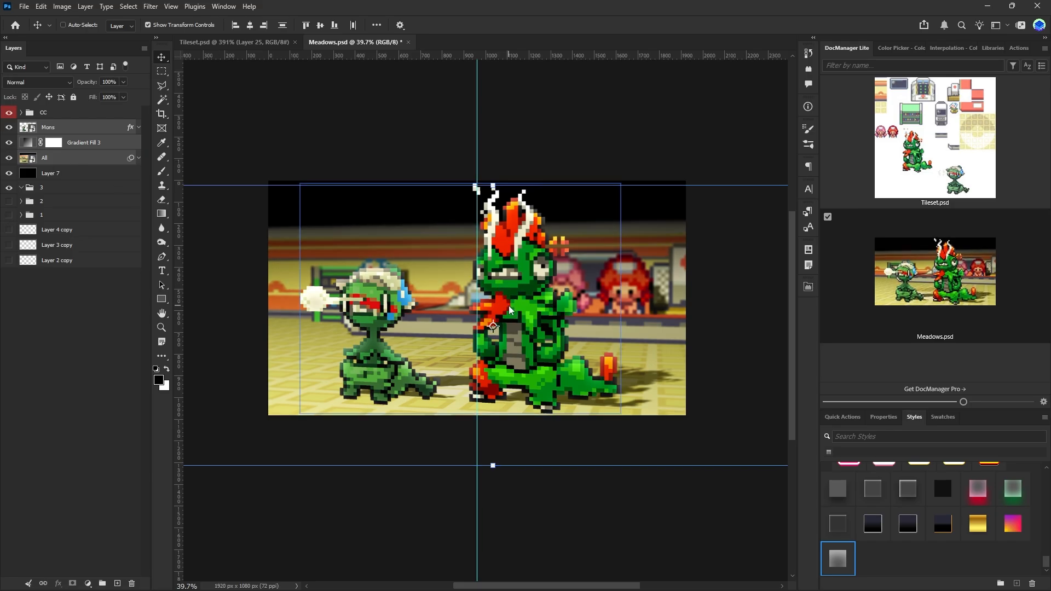
{"action": "key", "text": "Up"}
{"action": "key", "text": "Up"}
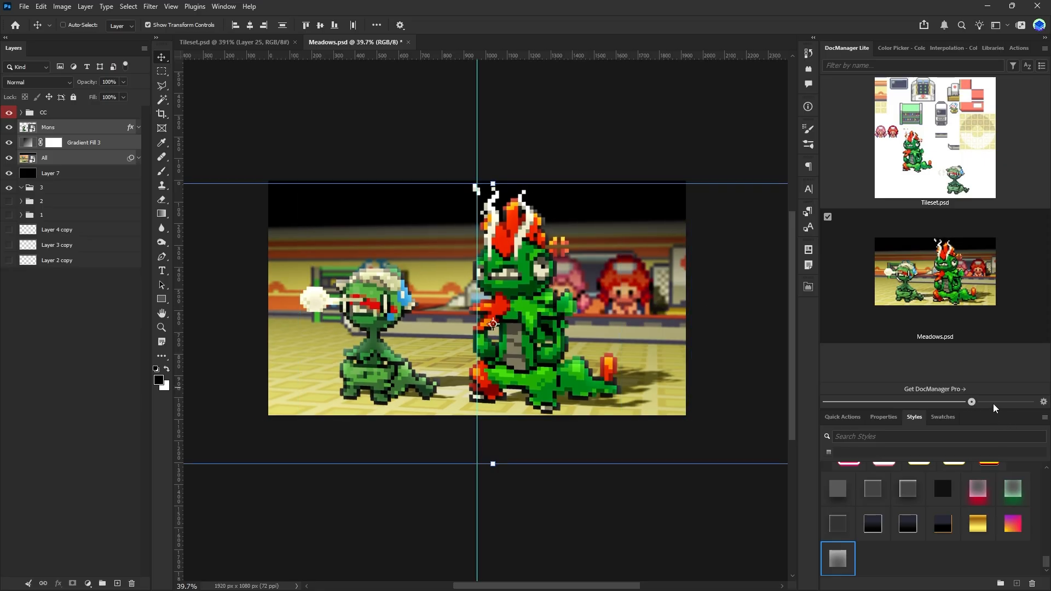
{"action": "mouse_move", "coordinate": [972, 402]}
{"action": "left_mouse_down"}
{"action": "mouse_move", "coordinate": [936, 402]}
{"action": "mouse_move", "coordinate": [954, 402]}
{"action": "left_mouse_up"}
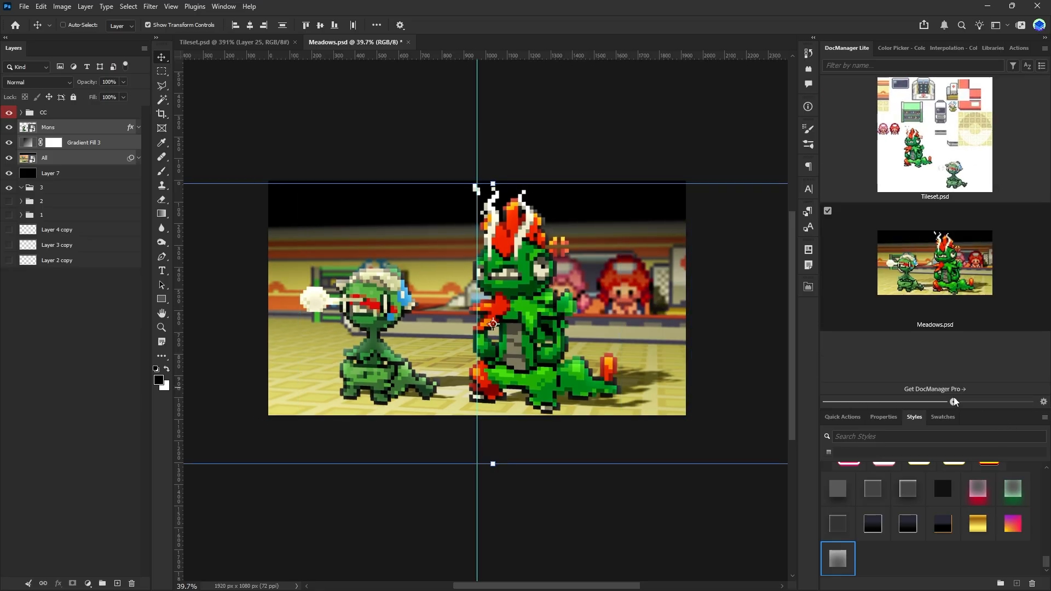
- Check the repositioned monsters against the background and save Meadows.psd
{"action": "left_click", "coordinate": [14, 322]}
{"action": "scroll", "coordinate": [537, 302], "scroll_direction": "up", "scroll_amount": 2, "text": "alt"}
{"action": "scroll", "coordinate": [529, 299], "scroll_direction": "up", "scroll_amount": 1, "text": "ctrl"}
{"action": "scroll", "coordinate": [523, 296], "scroll_direction": "up", "scroll_amount": 2, "text": "alt"}
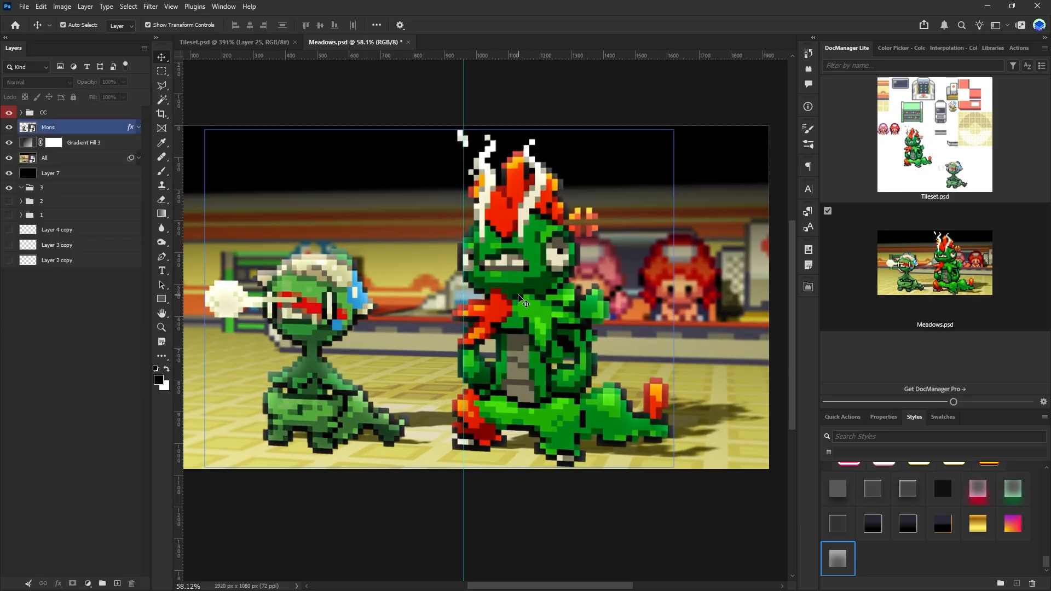
{"action": "scroll", "coordinate": [519, 295], "scroll_direction": "up", "scroll_amount": 1, "text": "ctrl"}
{"action": "scroll", "coordinate": [519, 295], "scroll_direction": "down", "scroll_amount": 1}
{"action": "scroll", "coordinate": [518, 294], "scroll_direction": "down", "scroll_amount": 2, "text": "alt"}
{"action": "key", "text": "ctrl+s"}
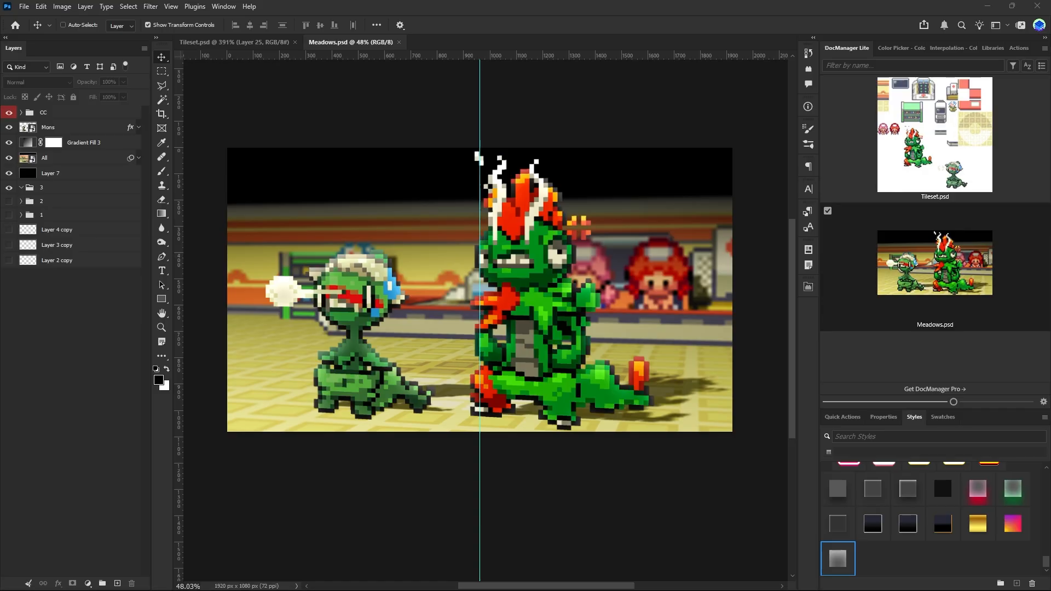
- Reduce the Inner Shadow size on the Mons layer to 31 px and save the document
{"action": "left_click_drag", "start_coordinate": [611, 310], "coordinate": [597, 305]}
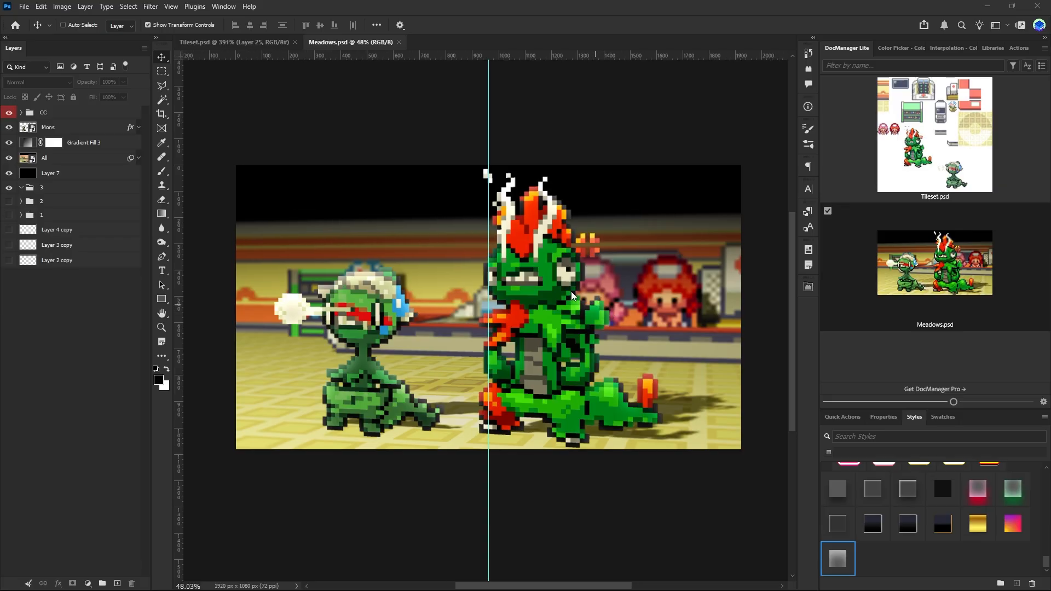
{"action": "left_click", "coordinate": [22, 127]}
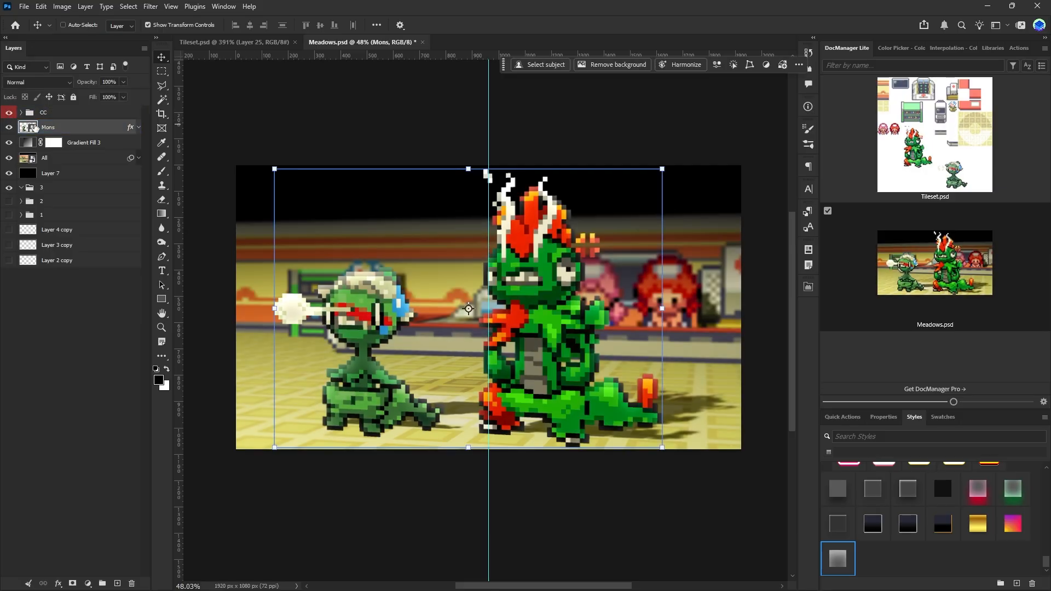
{"action": "left_click", "coordinate": [105, 320]}
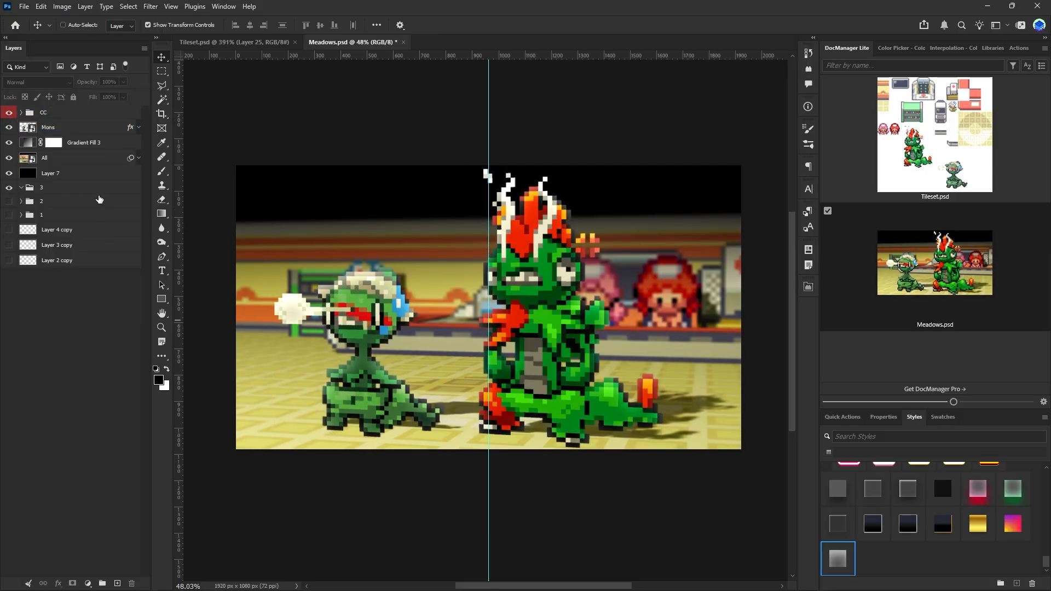
{"action": "left_click", "coordinate": [80, 128]}
{"action": "left_click", "coordinate": [138, 127]}
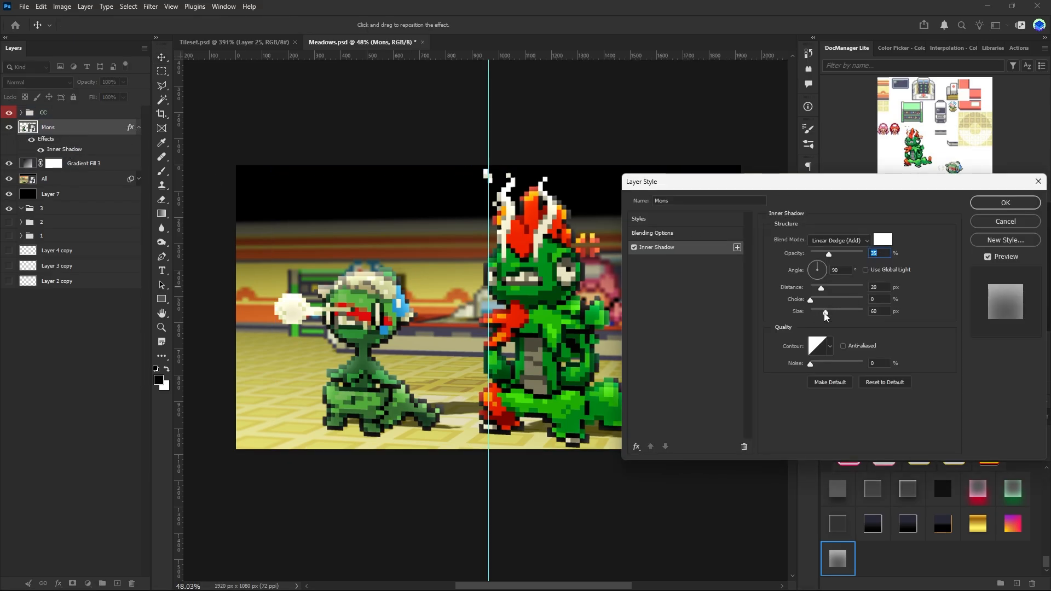
{"action": "left_click_drag", "start_coordinate": [825, 314], "coordinate": [821, 317]}
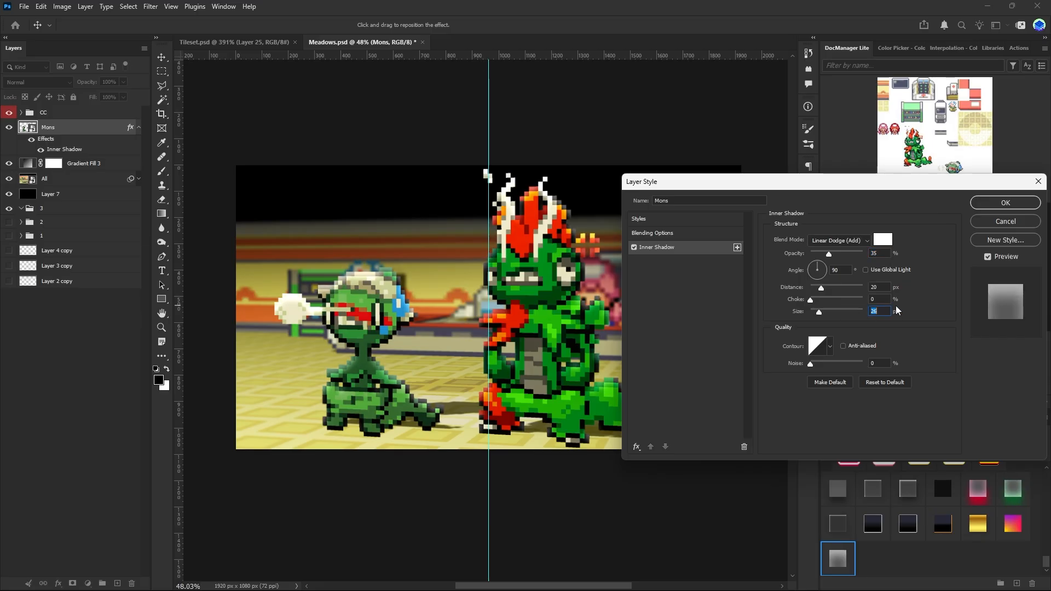
{"action": "type", "text": "31"}
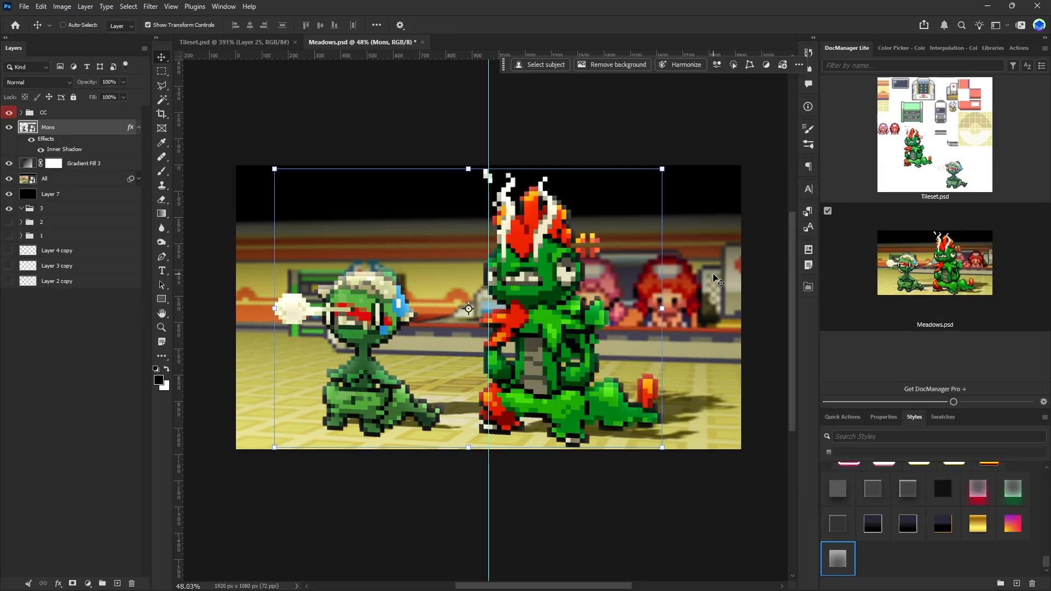
{"action": "left_click", "coordinate": [99, 357]}
{"action": "scroll", "coordinate": [335, 340], "scroll_direction": "up", "scroll_amount": 1}
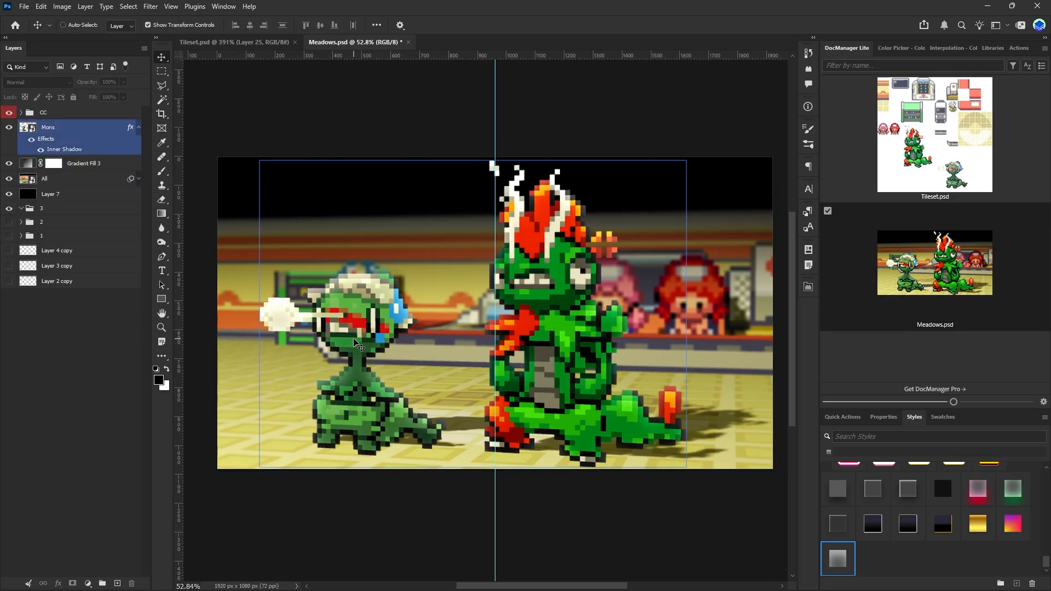
{"action": "key", "text": "ctrl+s"}
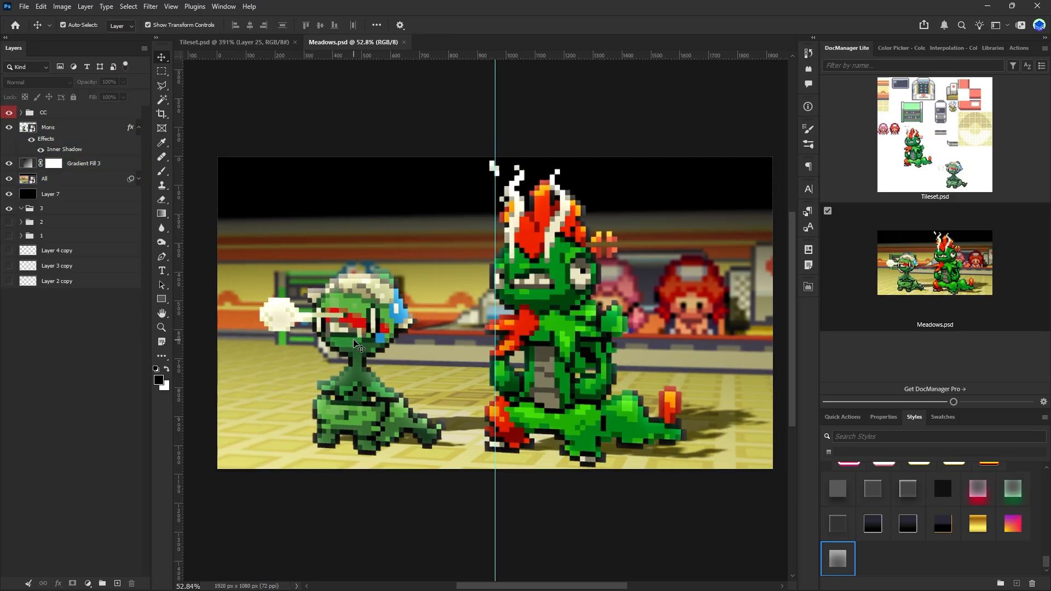
- Reopen the Field Blur smart filter on the All layer, review its three blur pins, and accept the filter
{"action": "scroll", "coordinate": [351, 338], "scroll_direction": "down", "scroll_amount": 1, "text": "ctrl"}
{"action": "left_click", "coordinate": [352, 336], "text": "ctrl"}
{"action": "left_click", "coordinate": [646, 320], "text": "ctrl"}
{"action": "left_click", "coordinate": [114, 209]}
{"action": "left_click", "coordinate": [94, 196]}
{"action": "left_click", "coordinate": [112, 180]}
{"action": "left_click", "coordinate": [139, 179]}
{"action": "double_click", "coordinate": [62, 202]}
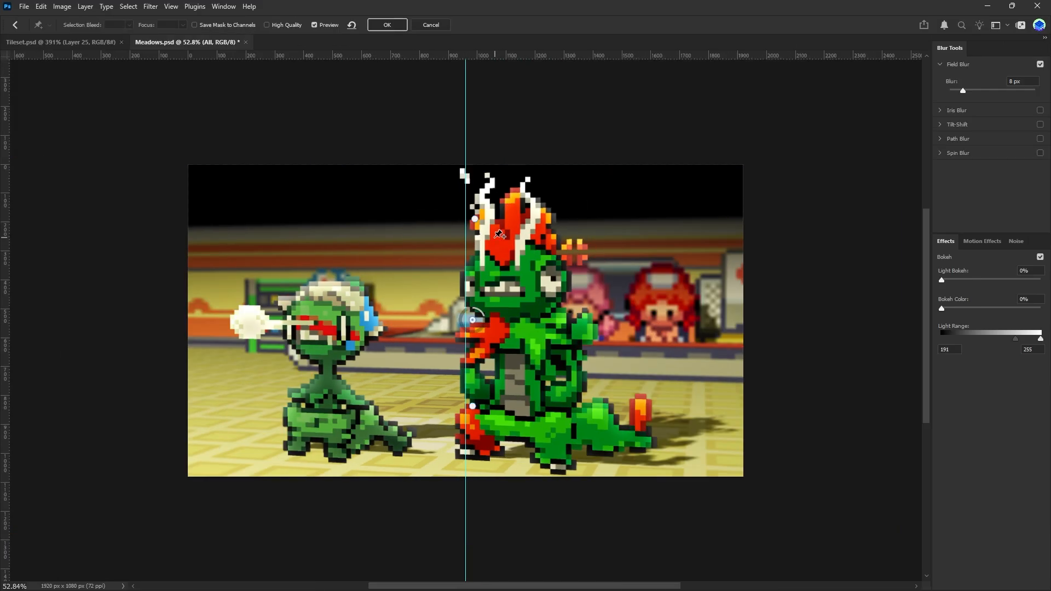
{"action": "left_click_drag", "start_coordinate": [477, 226], "coordinate": [476, 238]}
{"action": "left_click", "coordinate": [474, 321]}
{"action": "left_click_drag", "start_coordinate": [482, 325], "coordinate": [479, 360]}
{"action": "left_click", "coordinate": [473, 406]}
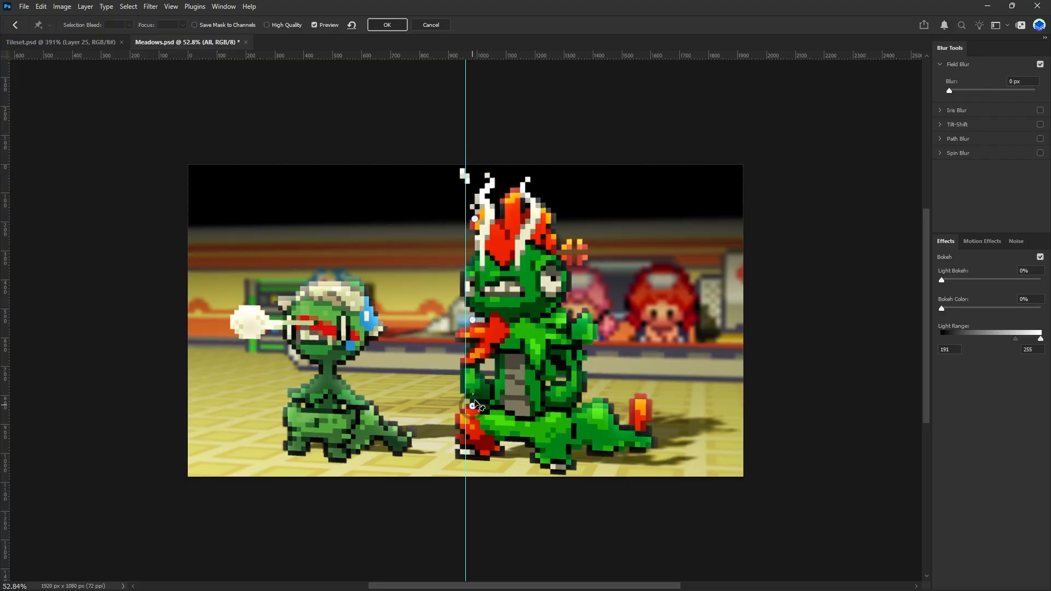
{"action": "left_click", "coordinate": [384, 27]}
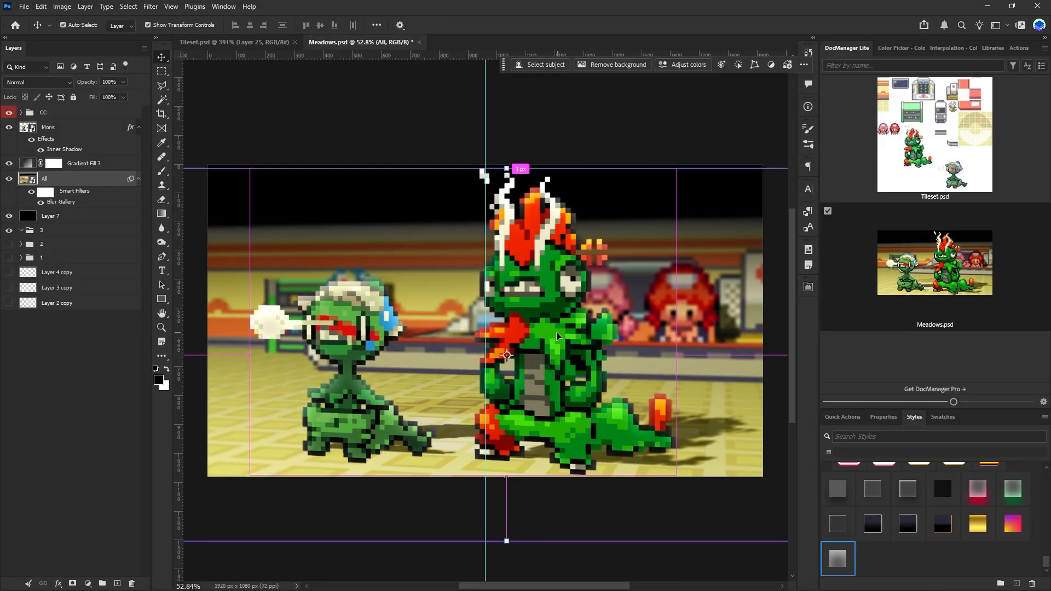
- Save Meadows.psd with the All layer's reapplied Blur Gallery filter
{"action": "left_click", "coordinate": [554, 330]}
{"action": "key", "text": "ctrl+s"}
{"action": "scroll", "coordinate": [553, 335], "scroll_direction": "down", "scroll_amount": 1, "text": "alt"}
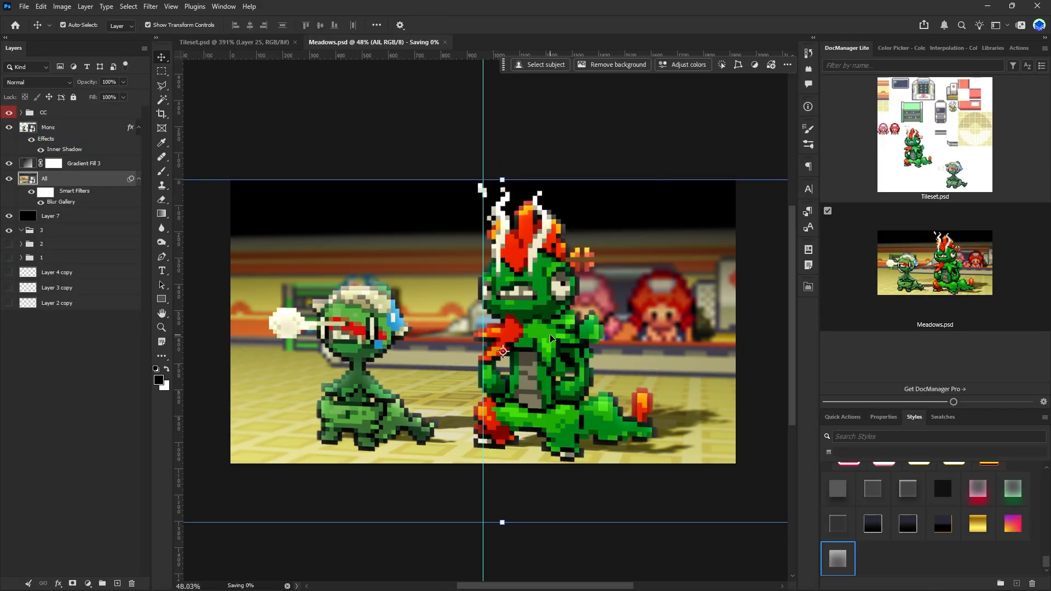